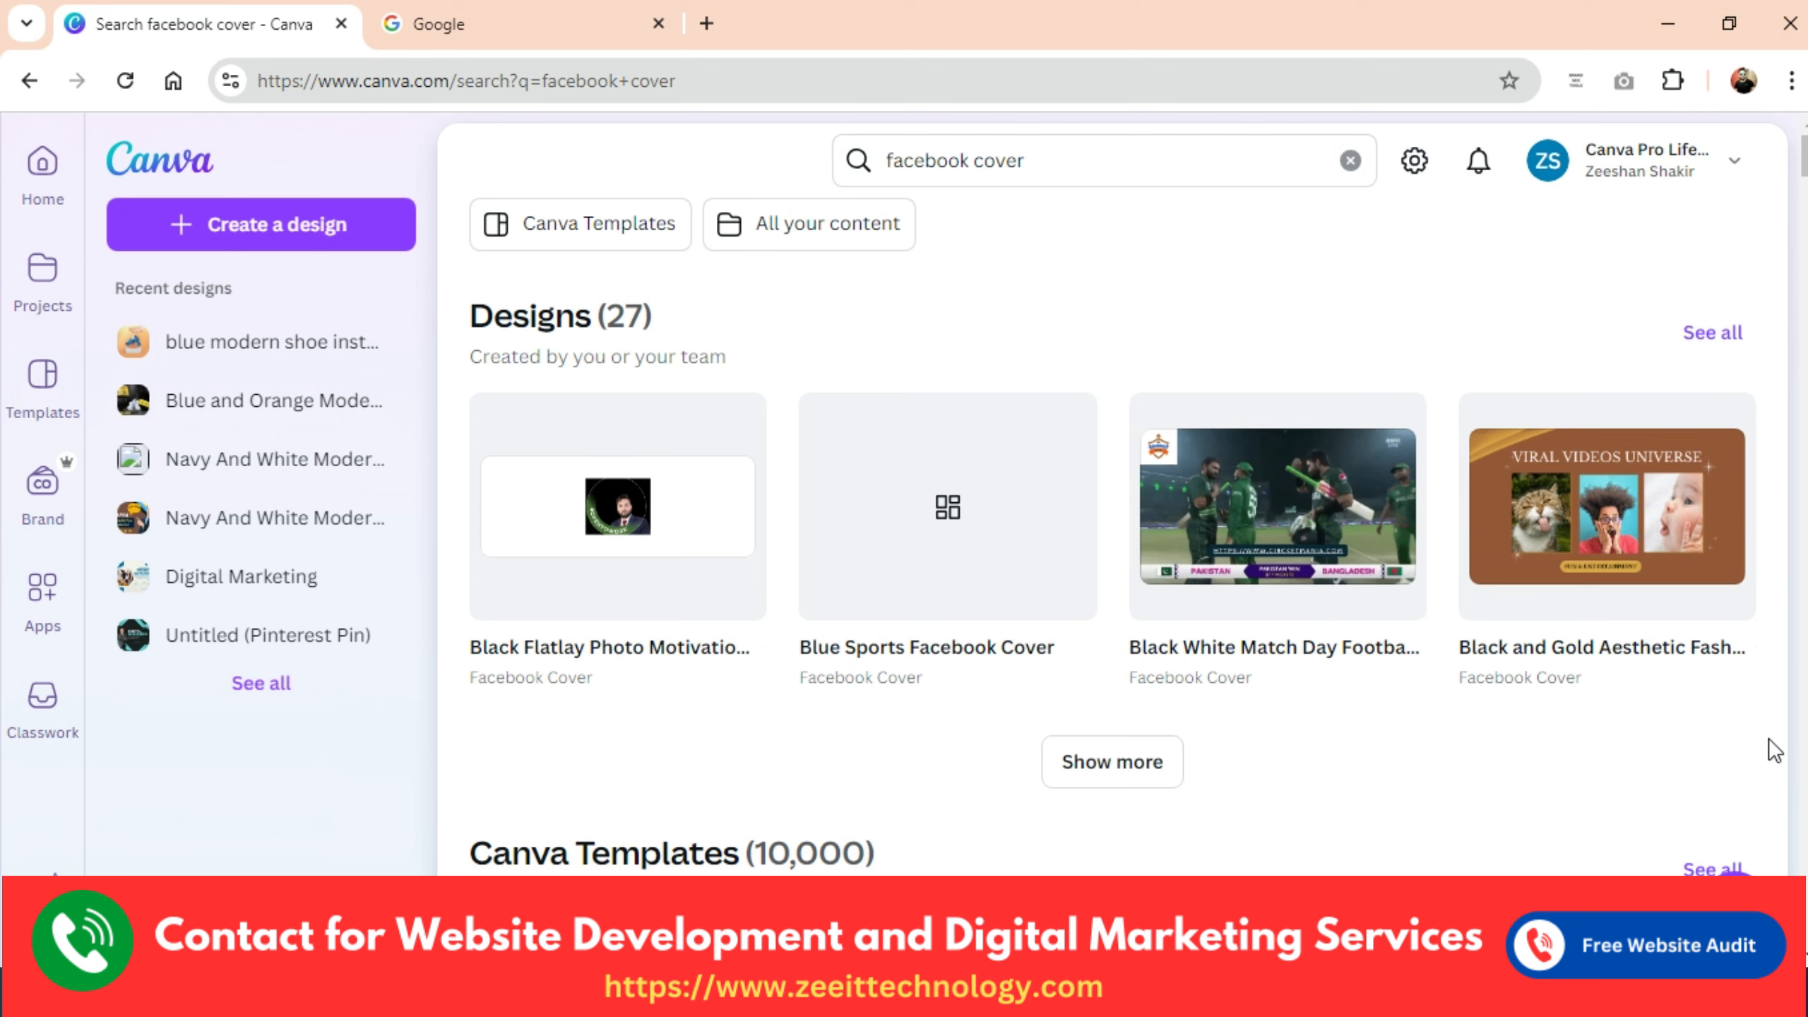
Search for "facebook" and open the template category for the 1200 × 628 px Facebook Ad format.
triple_click(1060, 165)
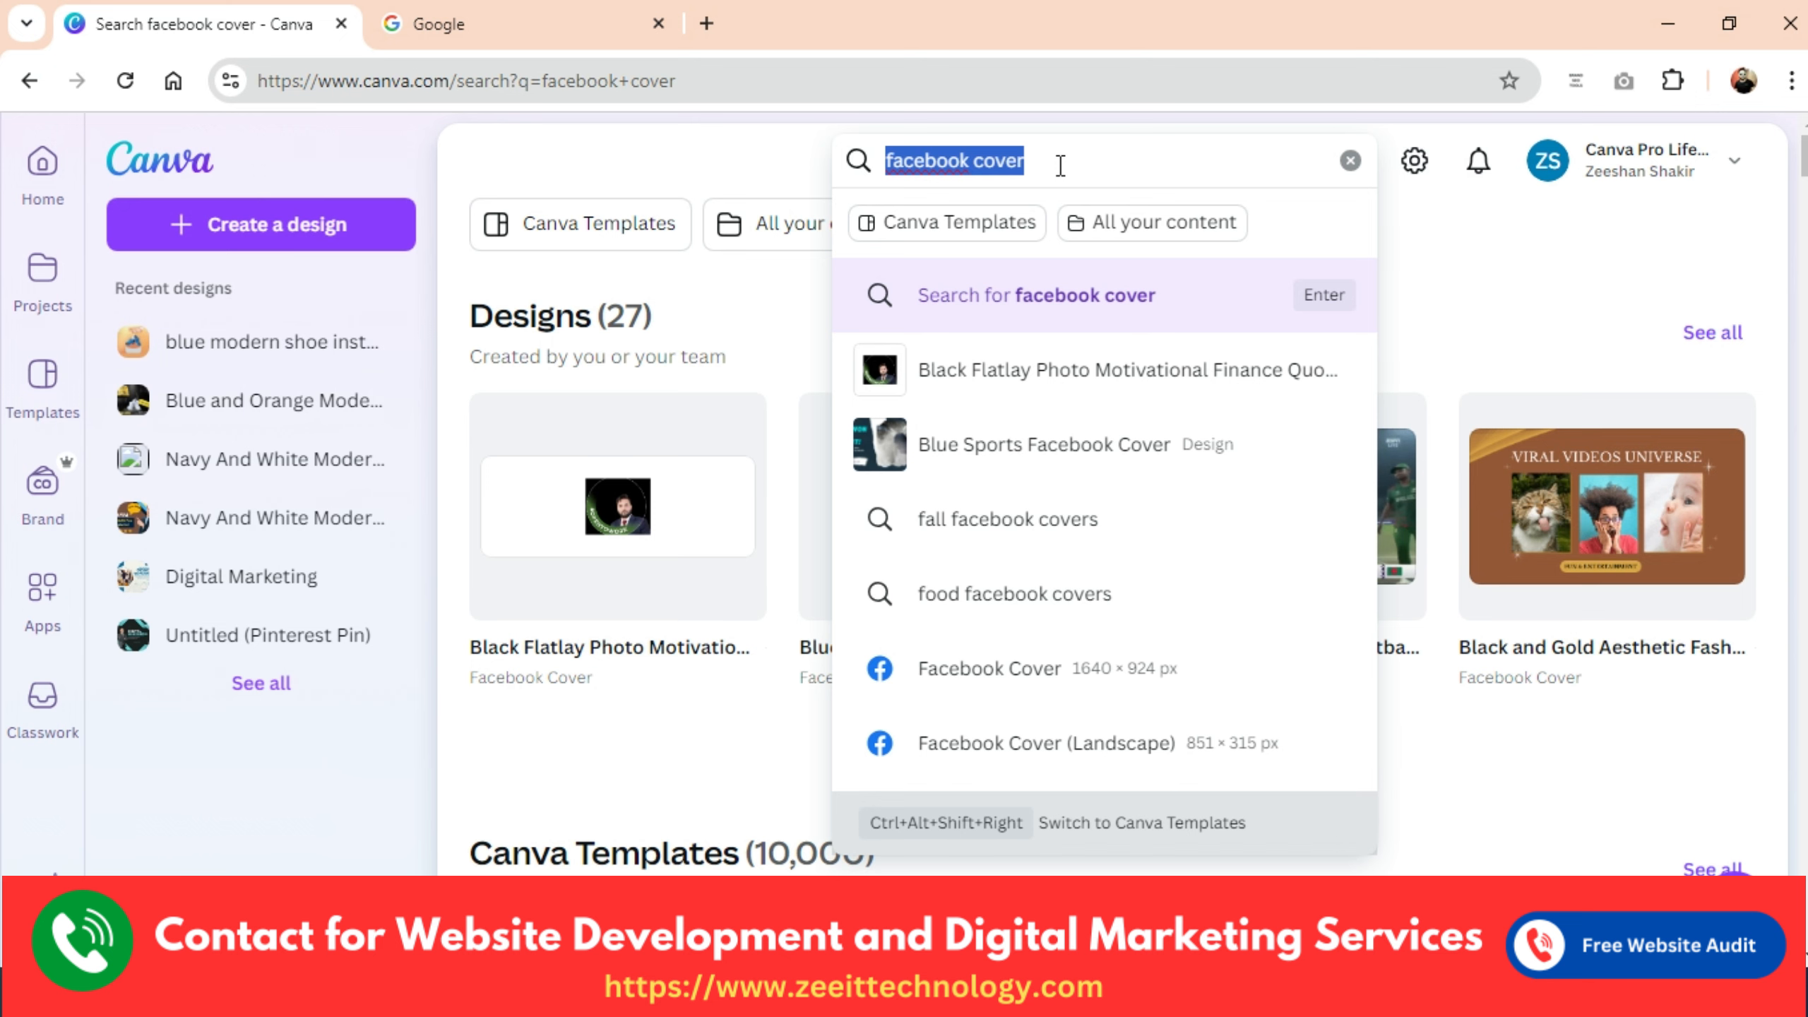
type("faceboo")
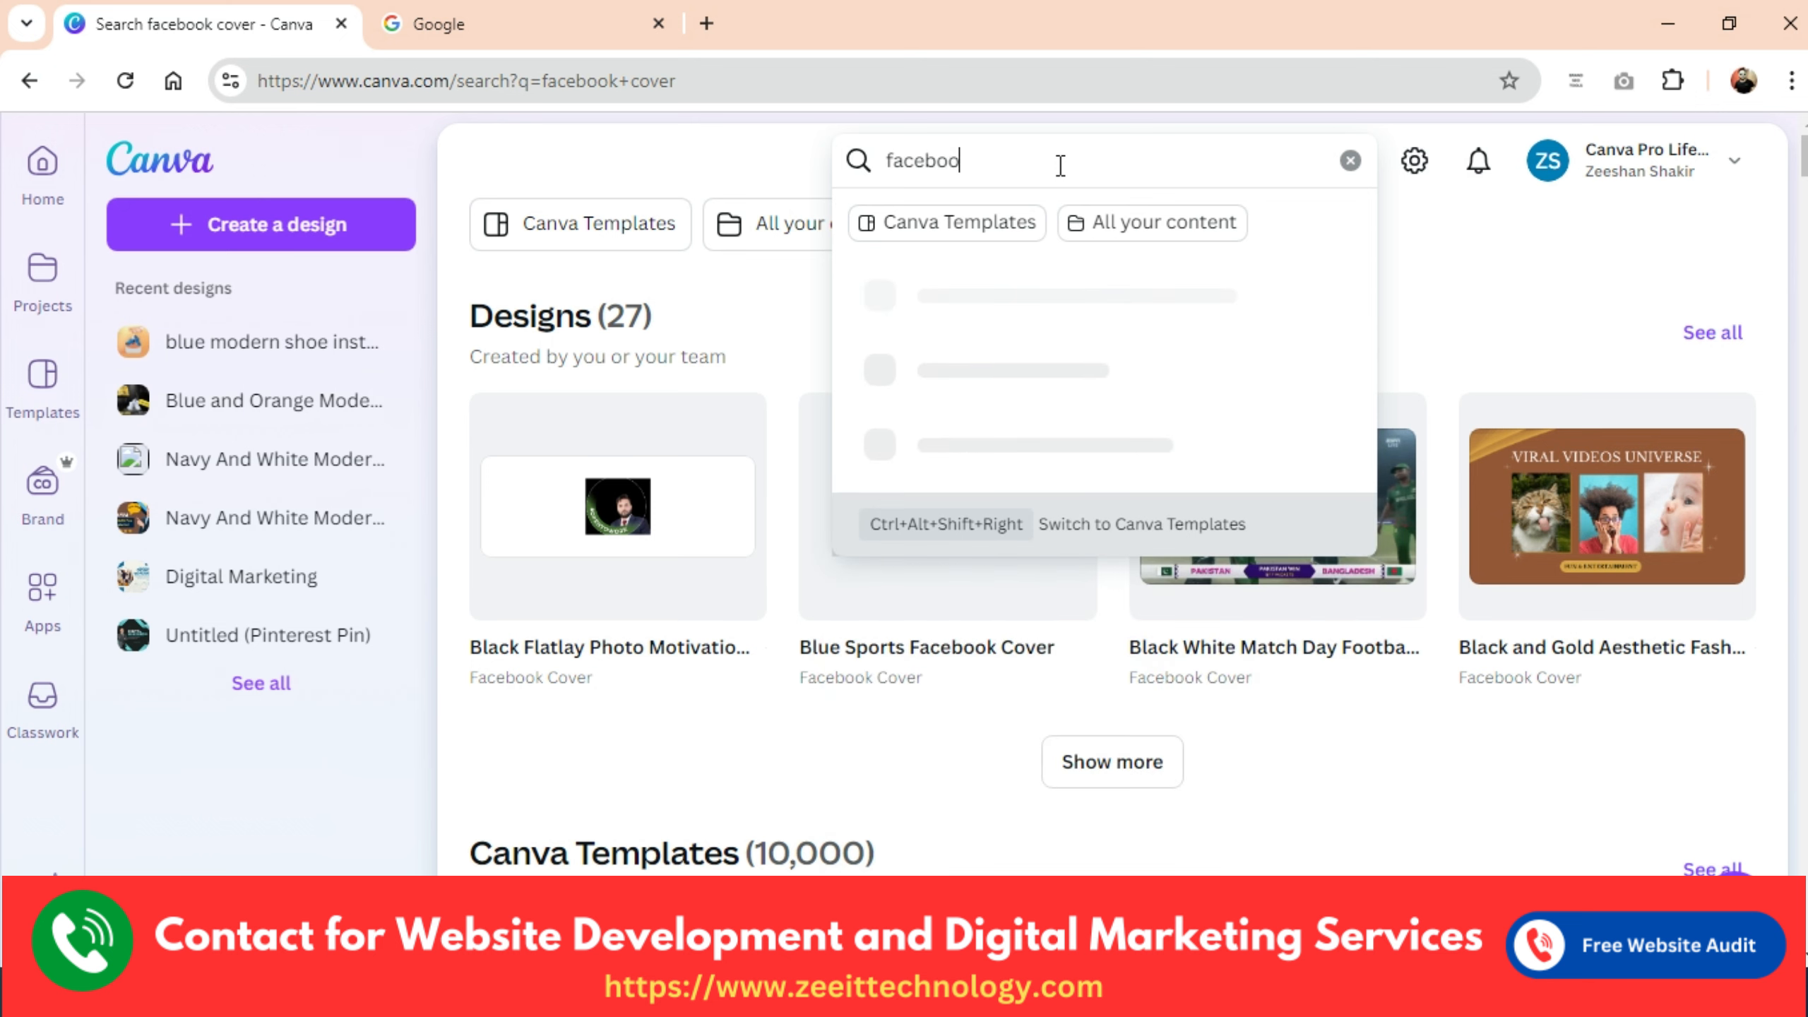
type("k")
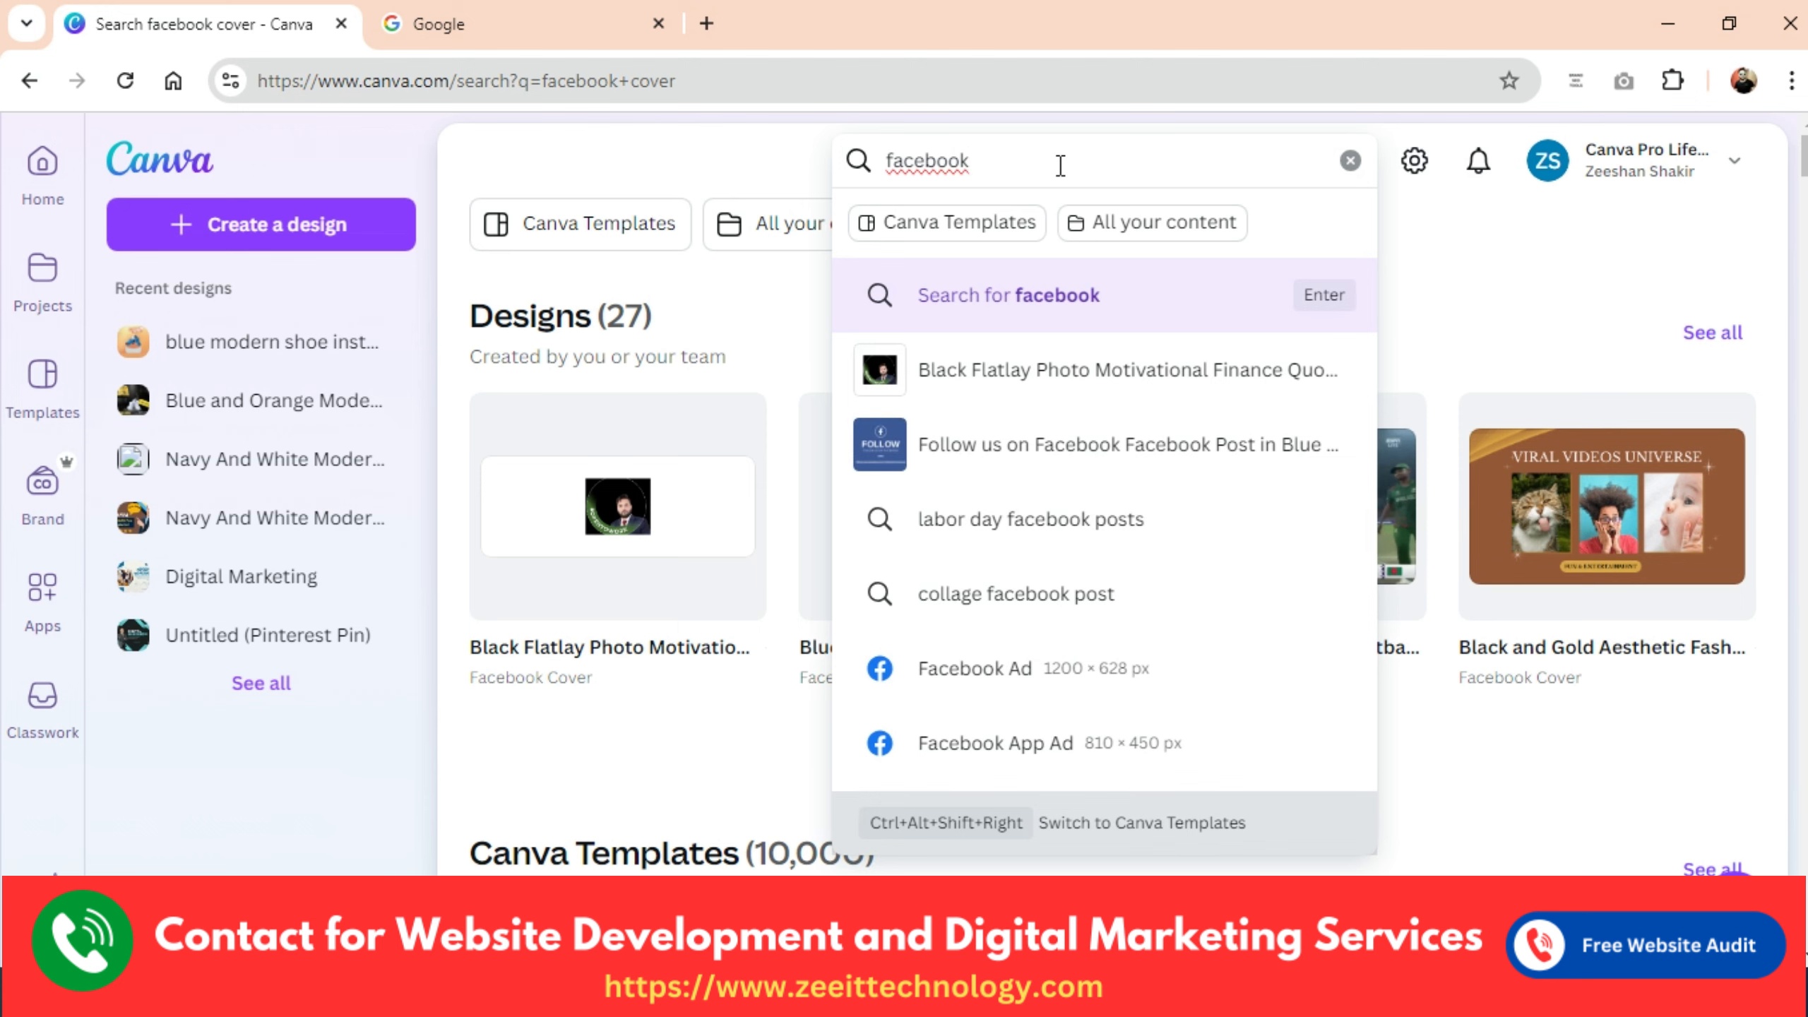
left_click(1210, 677)
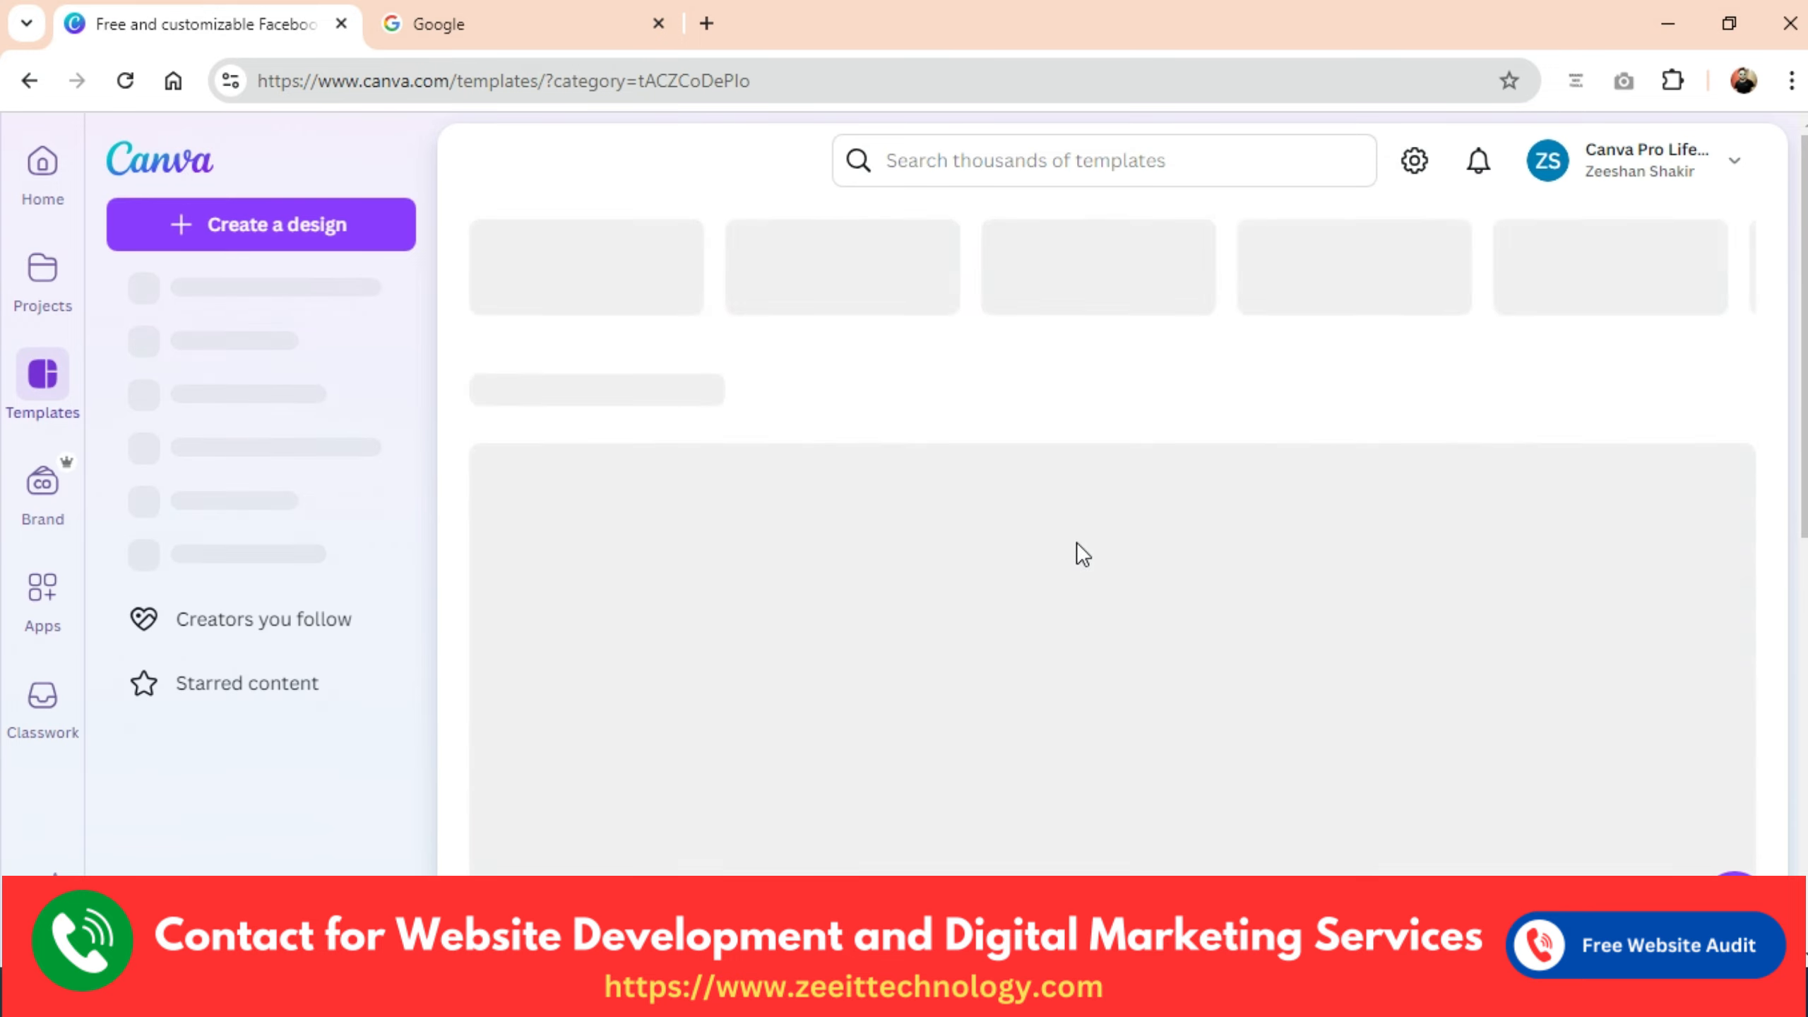
Find the Green and Yellow Minimalist Website Development Service Facebook Ad template and open it for editing.
scroll(974, 652, "down", 1)
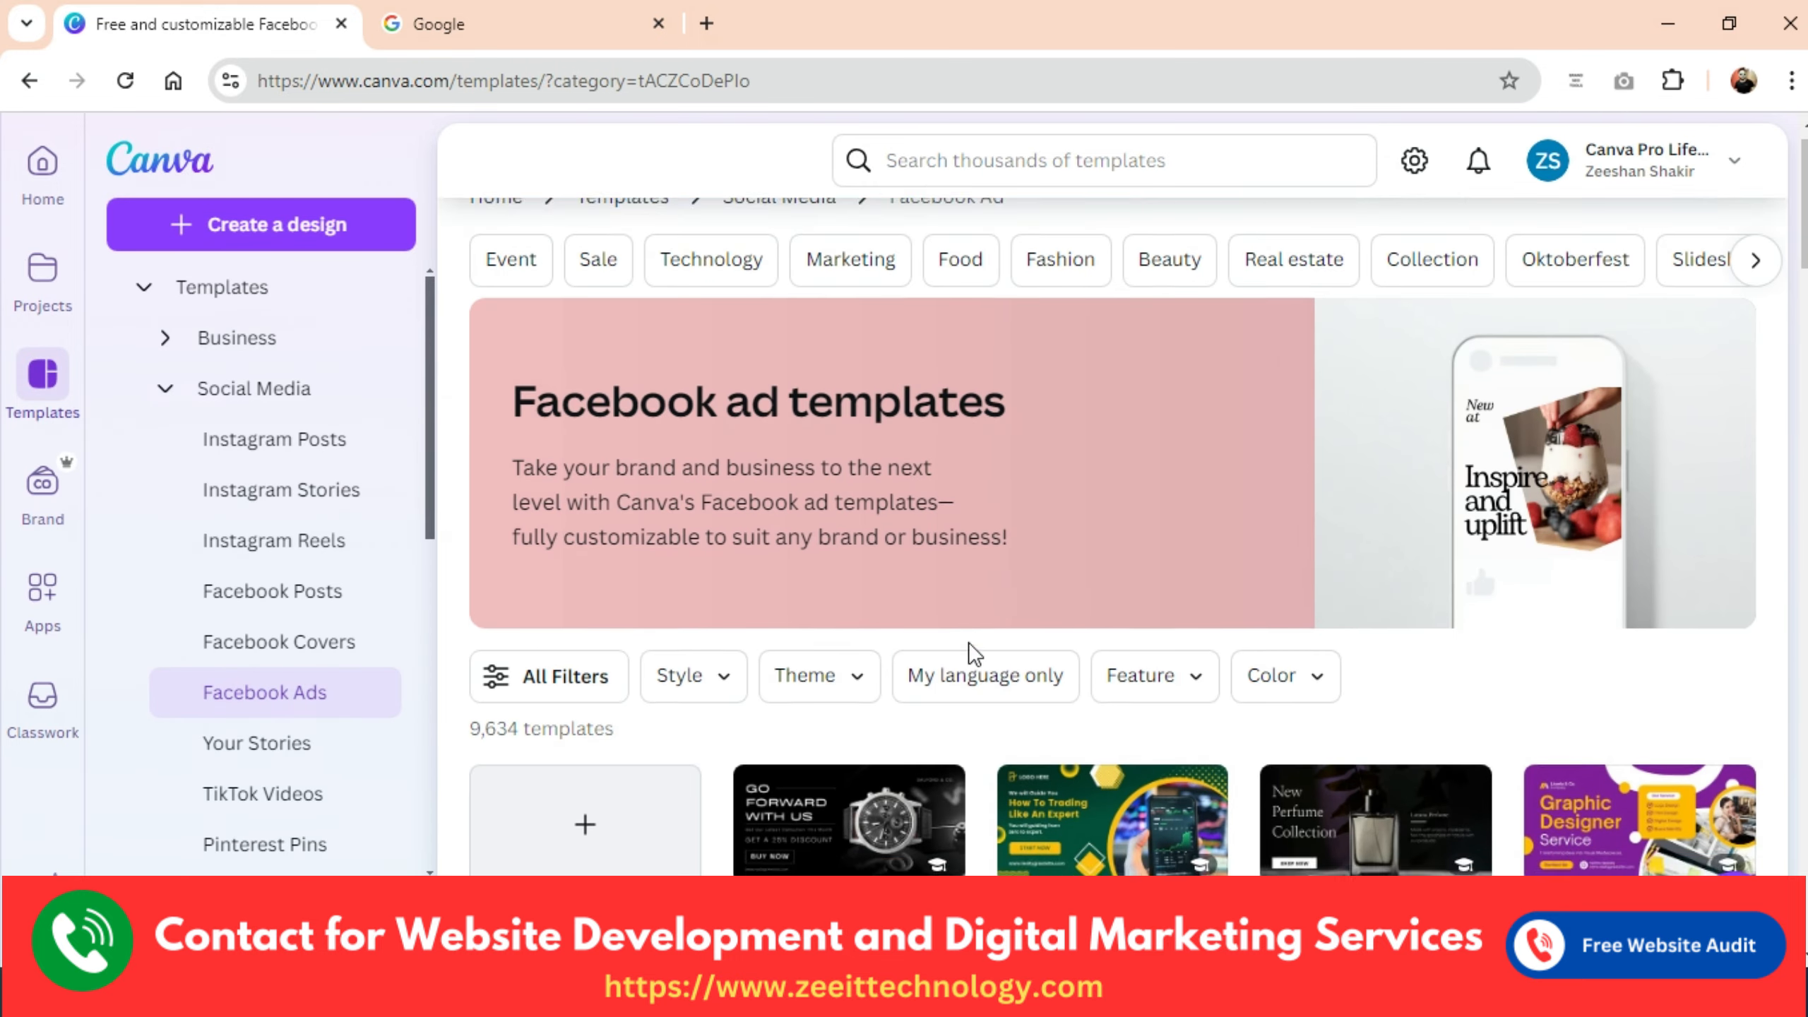
scroll(974, 652, "down", 3)
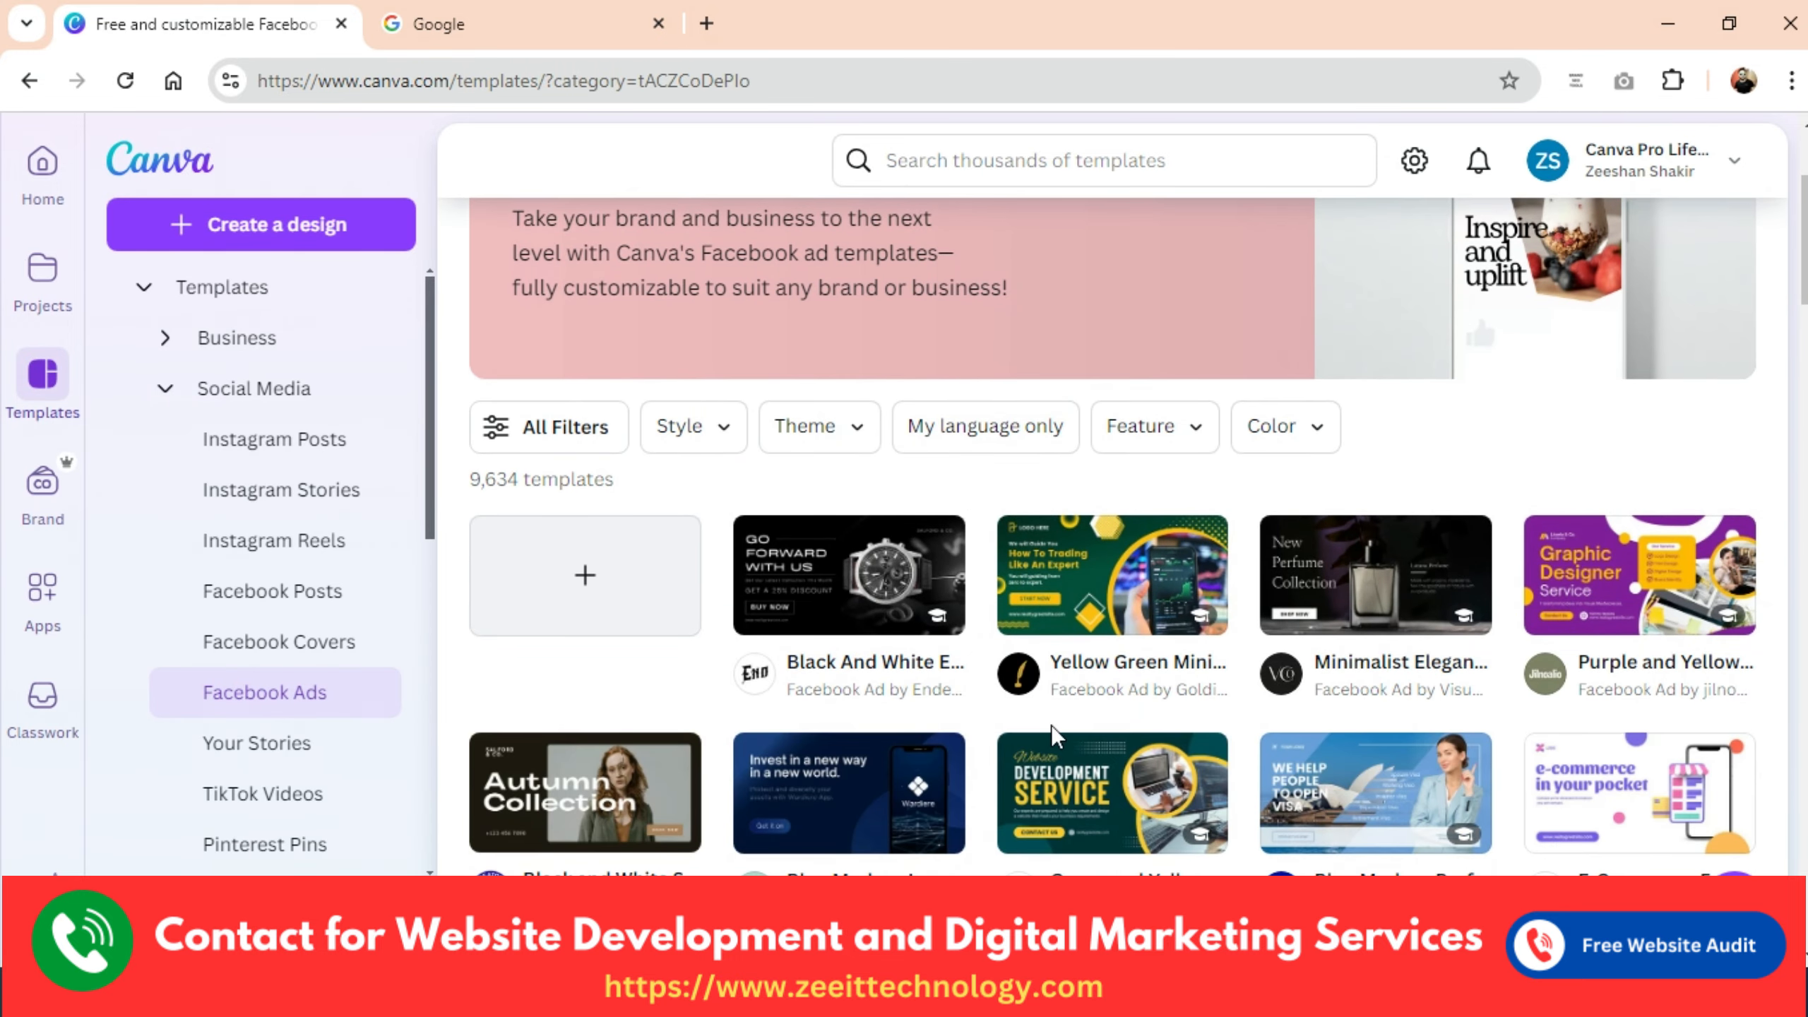
left_click(1096, 807)
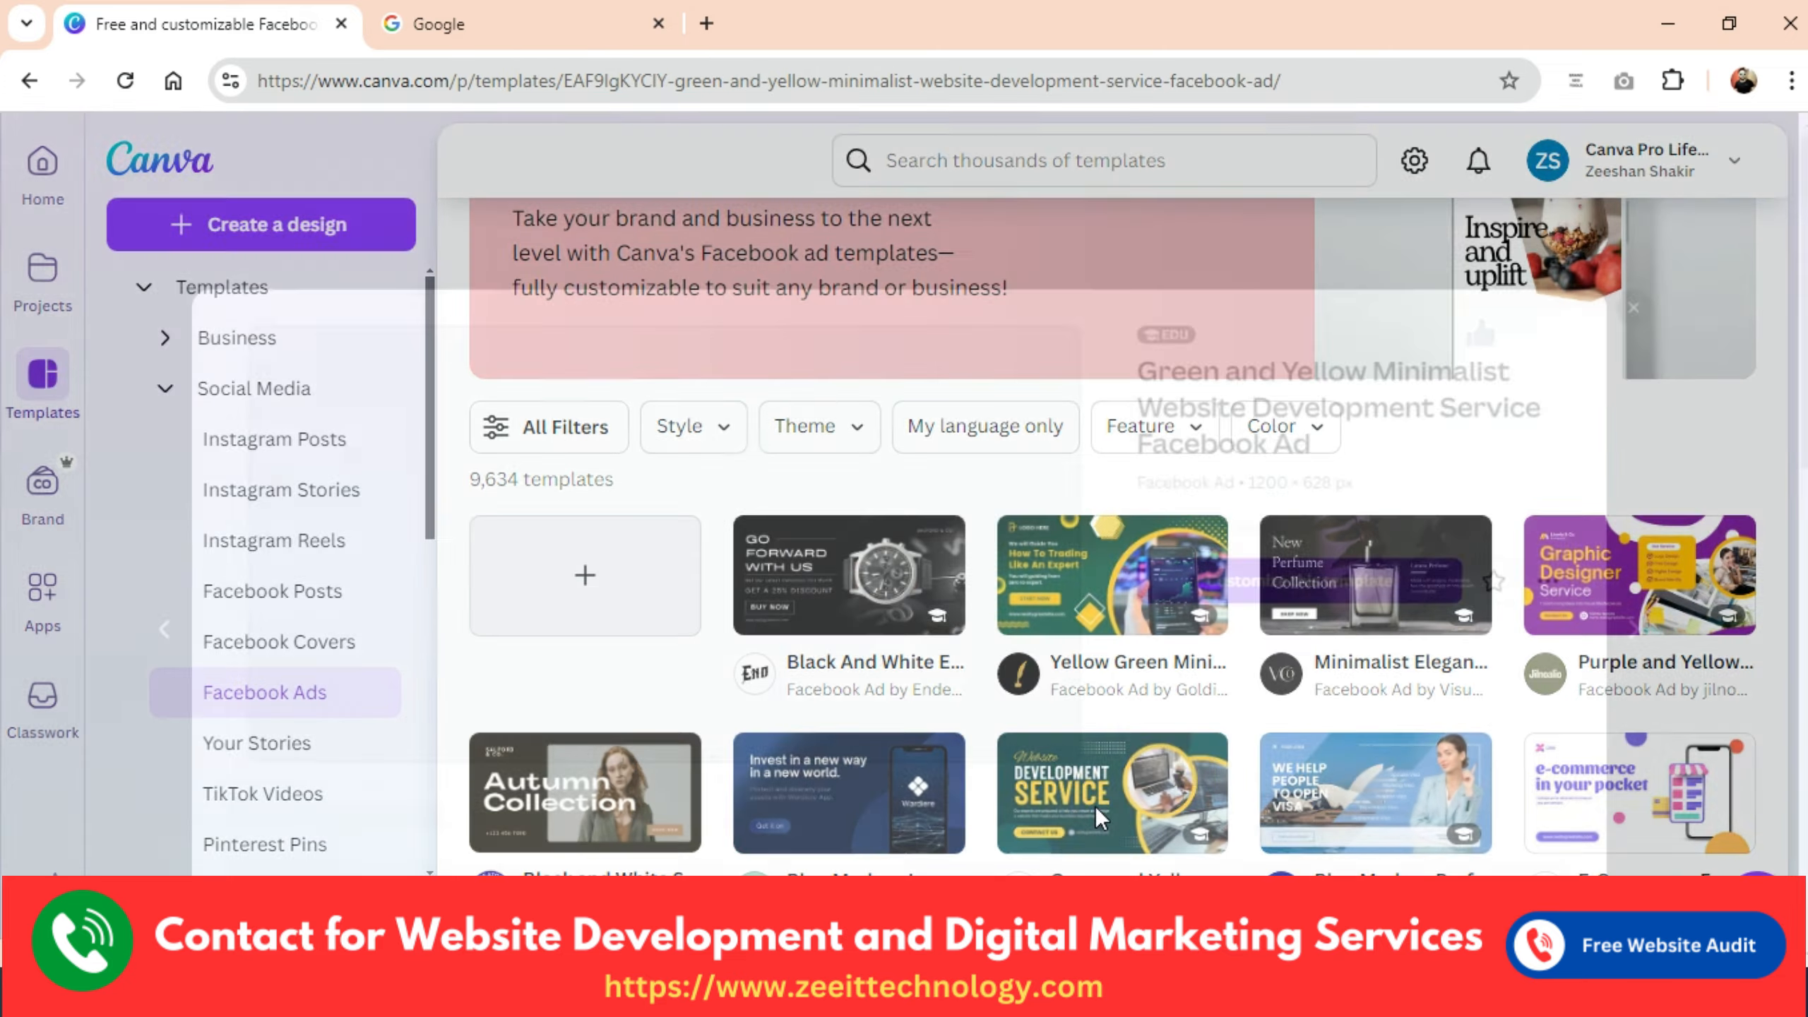
left_click(1323, 518)
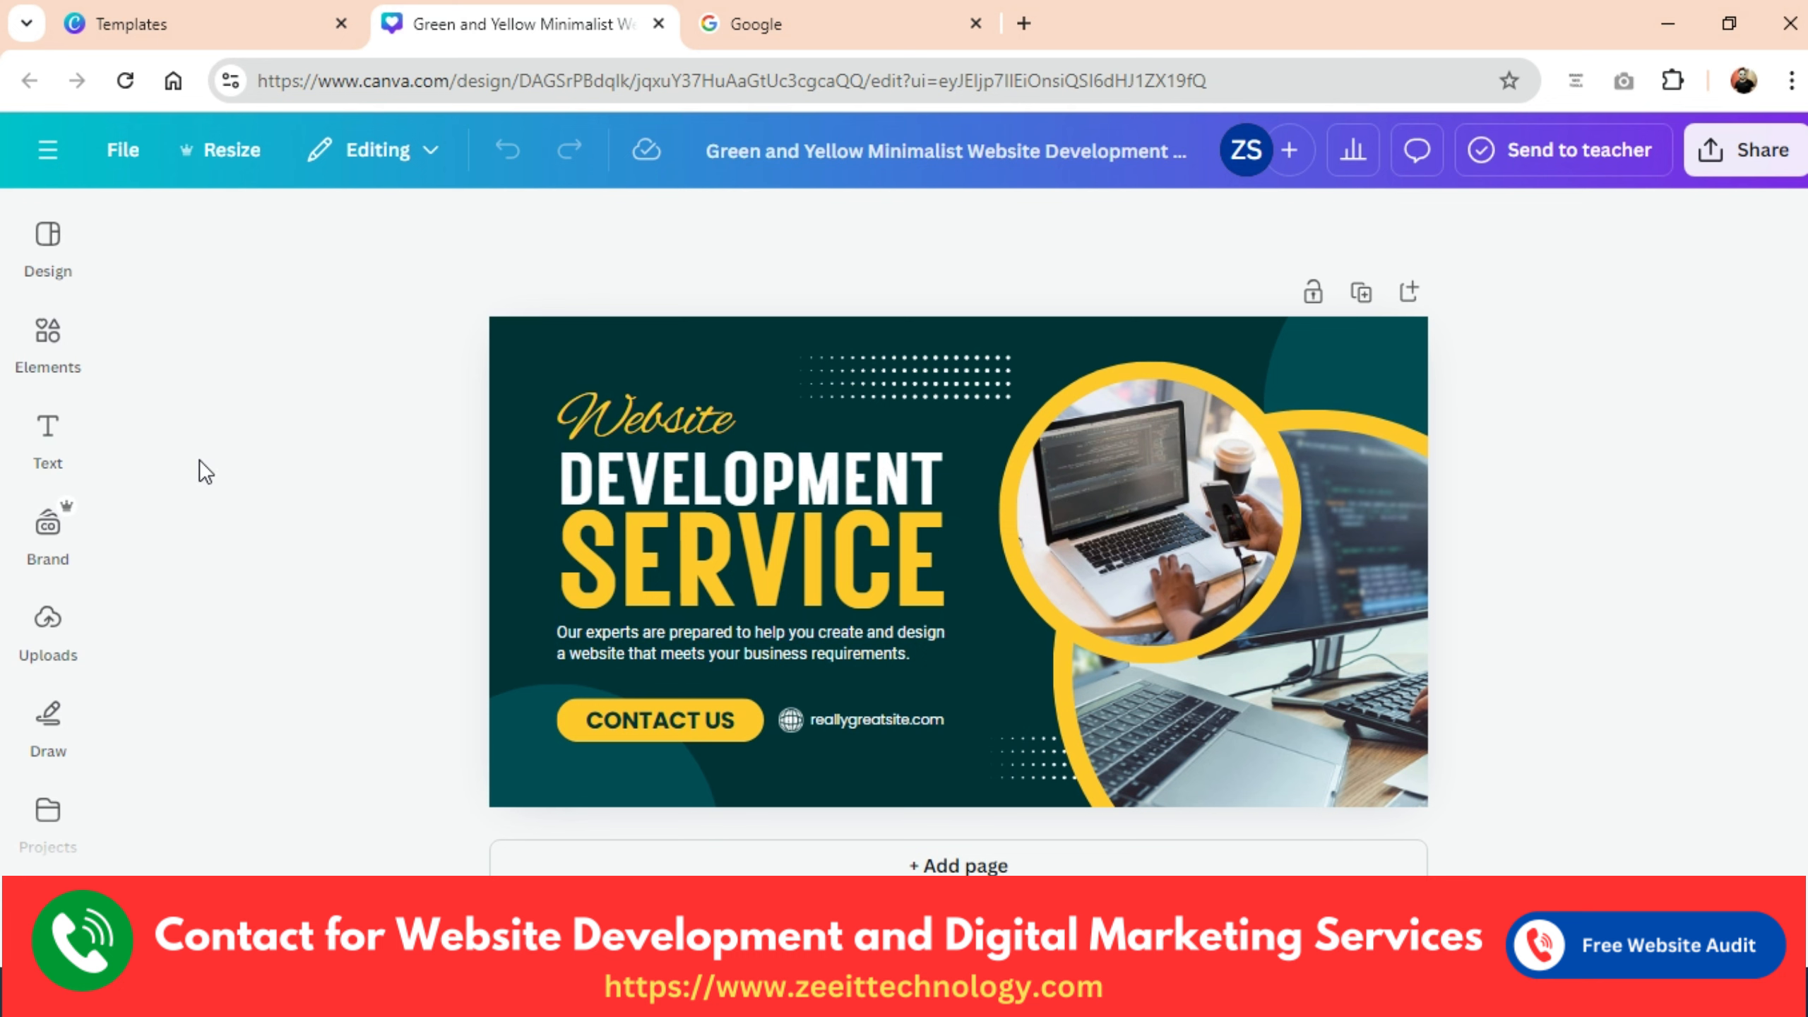
Search the Facebook Ad design templates for "digital marketing" and browse the suggested designs.
left_click(48, 258)
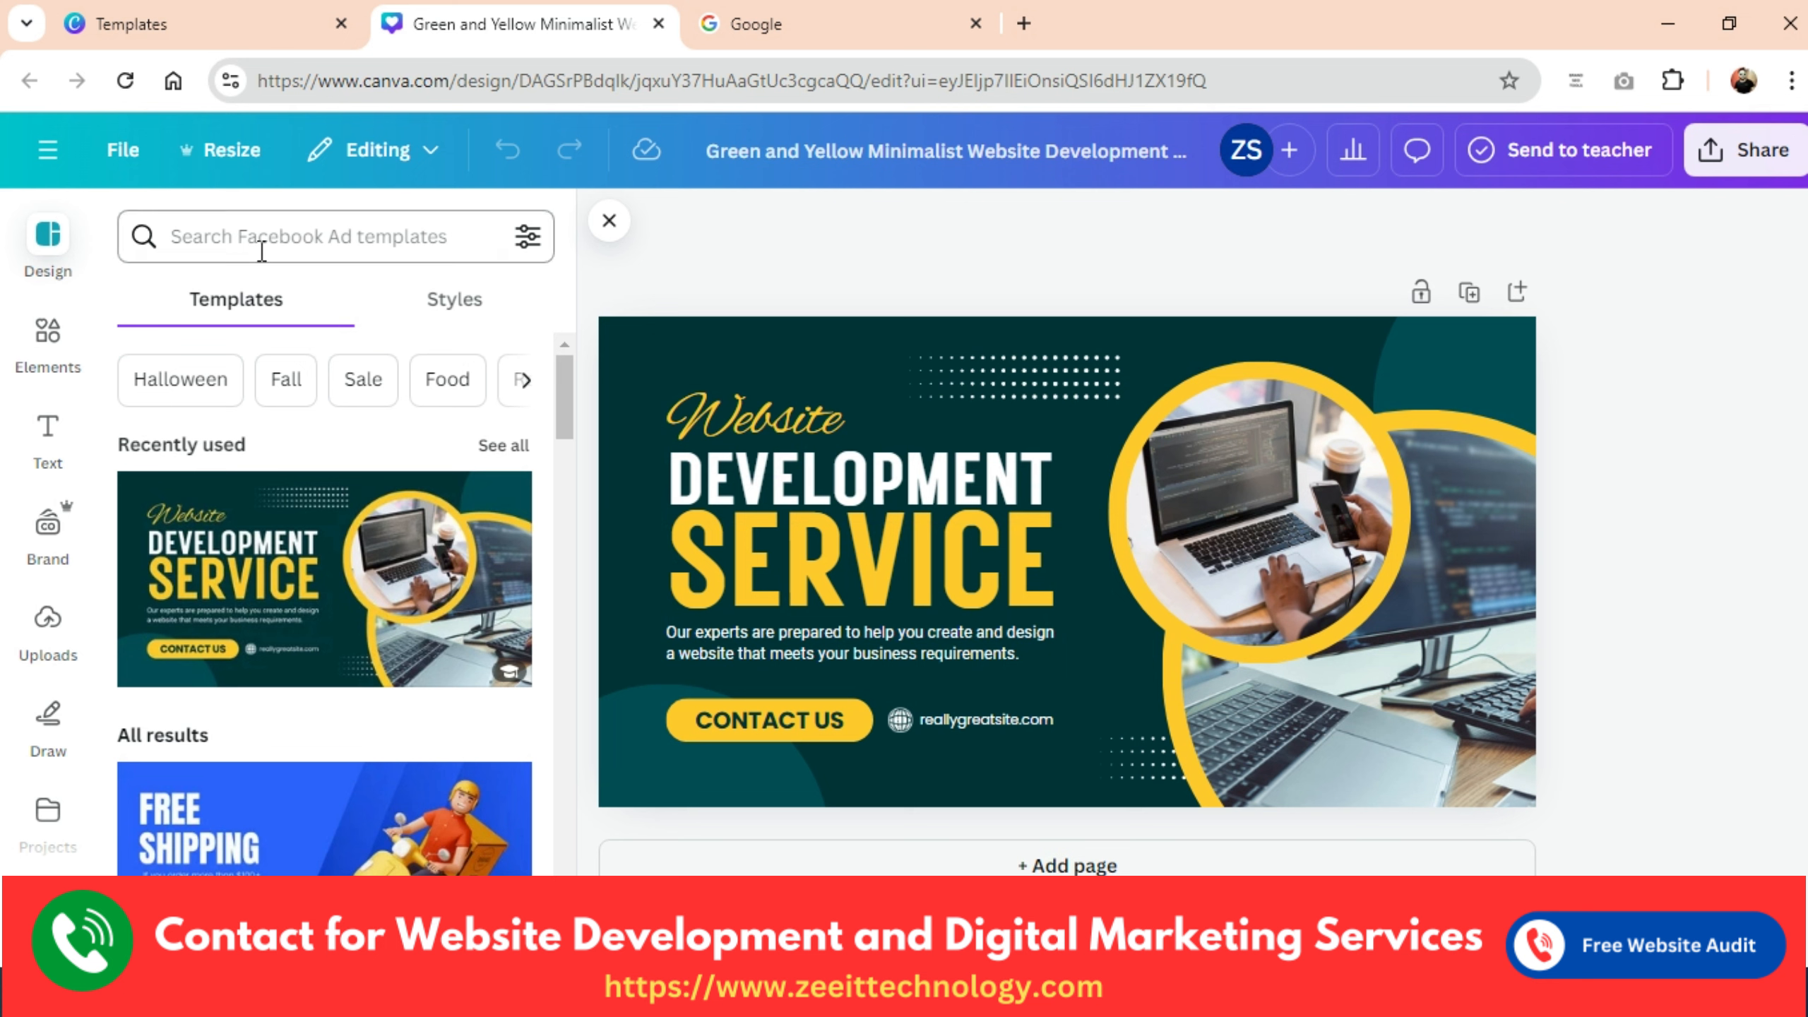
left_click(258, 235)
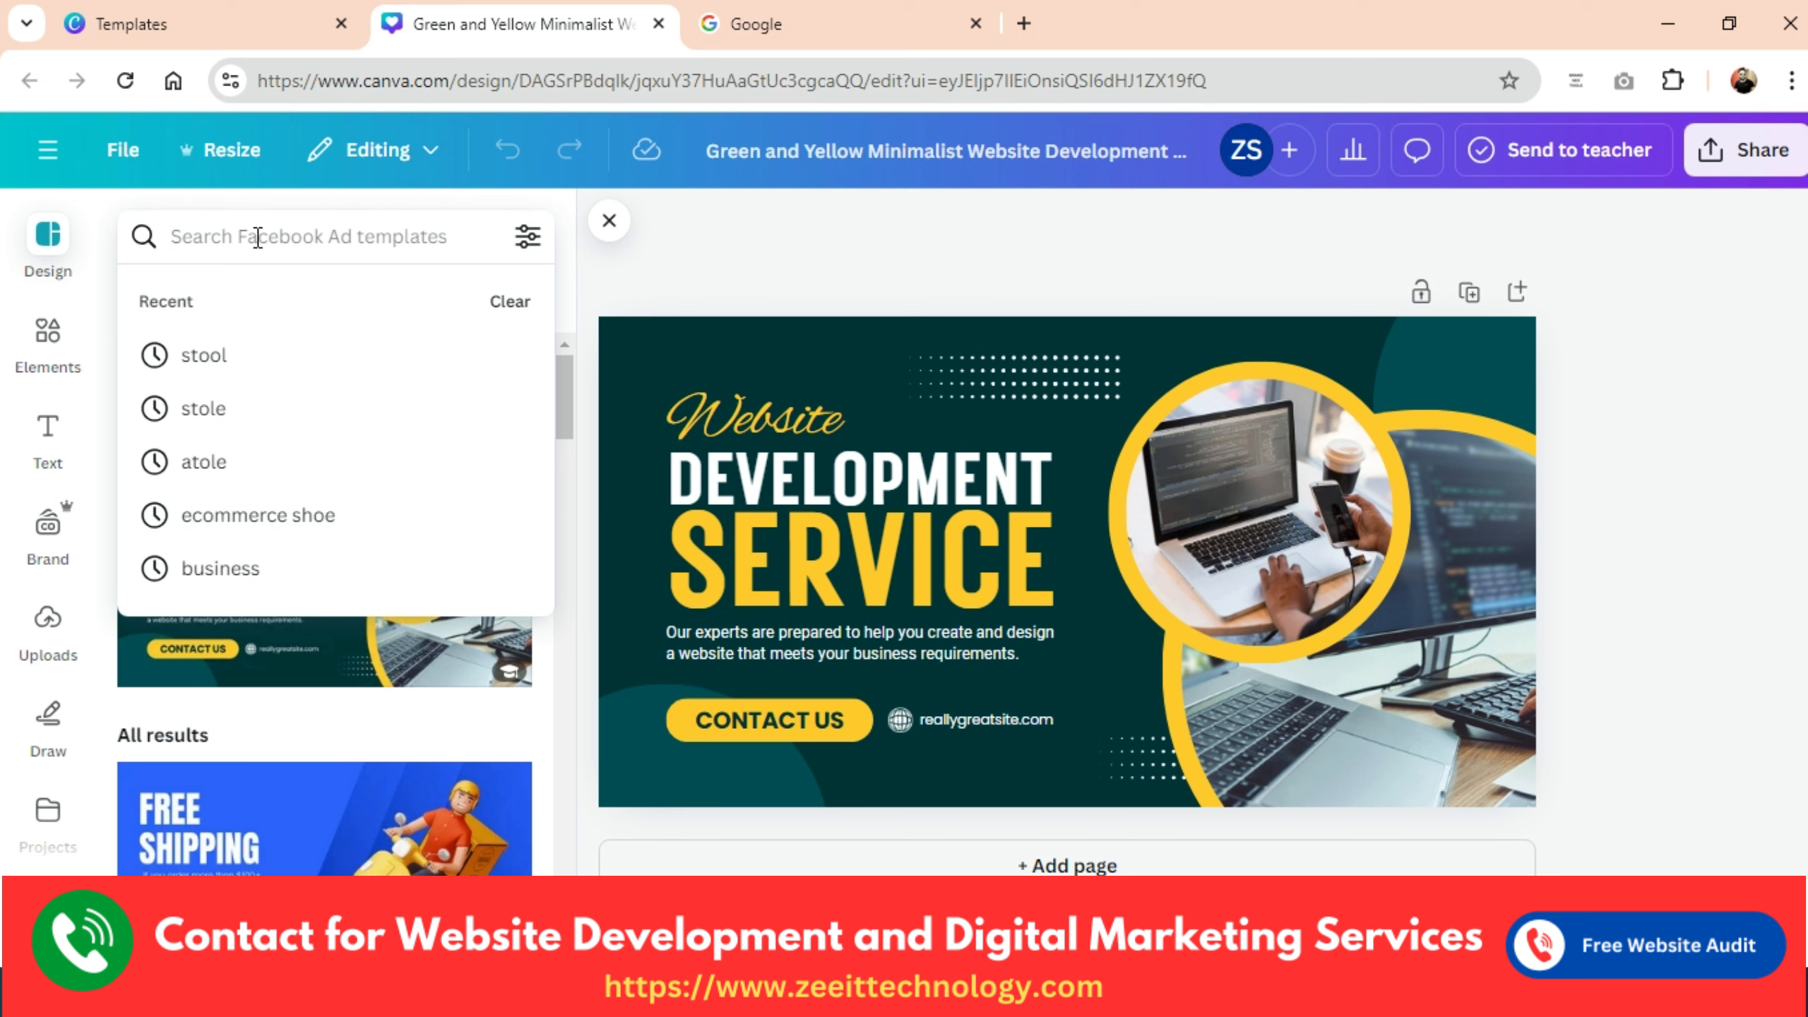
type("digital")
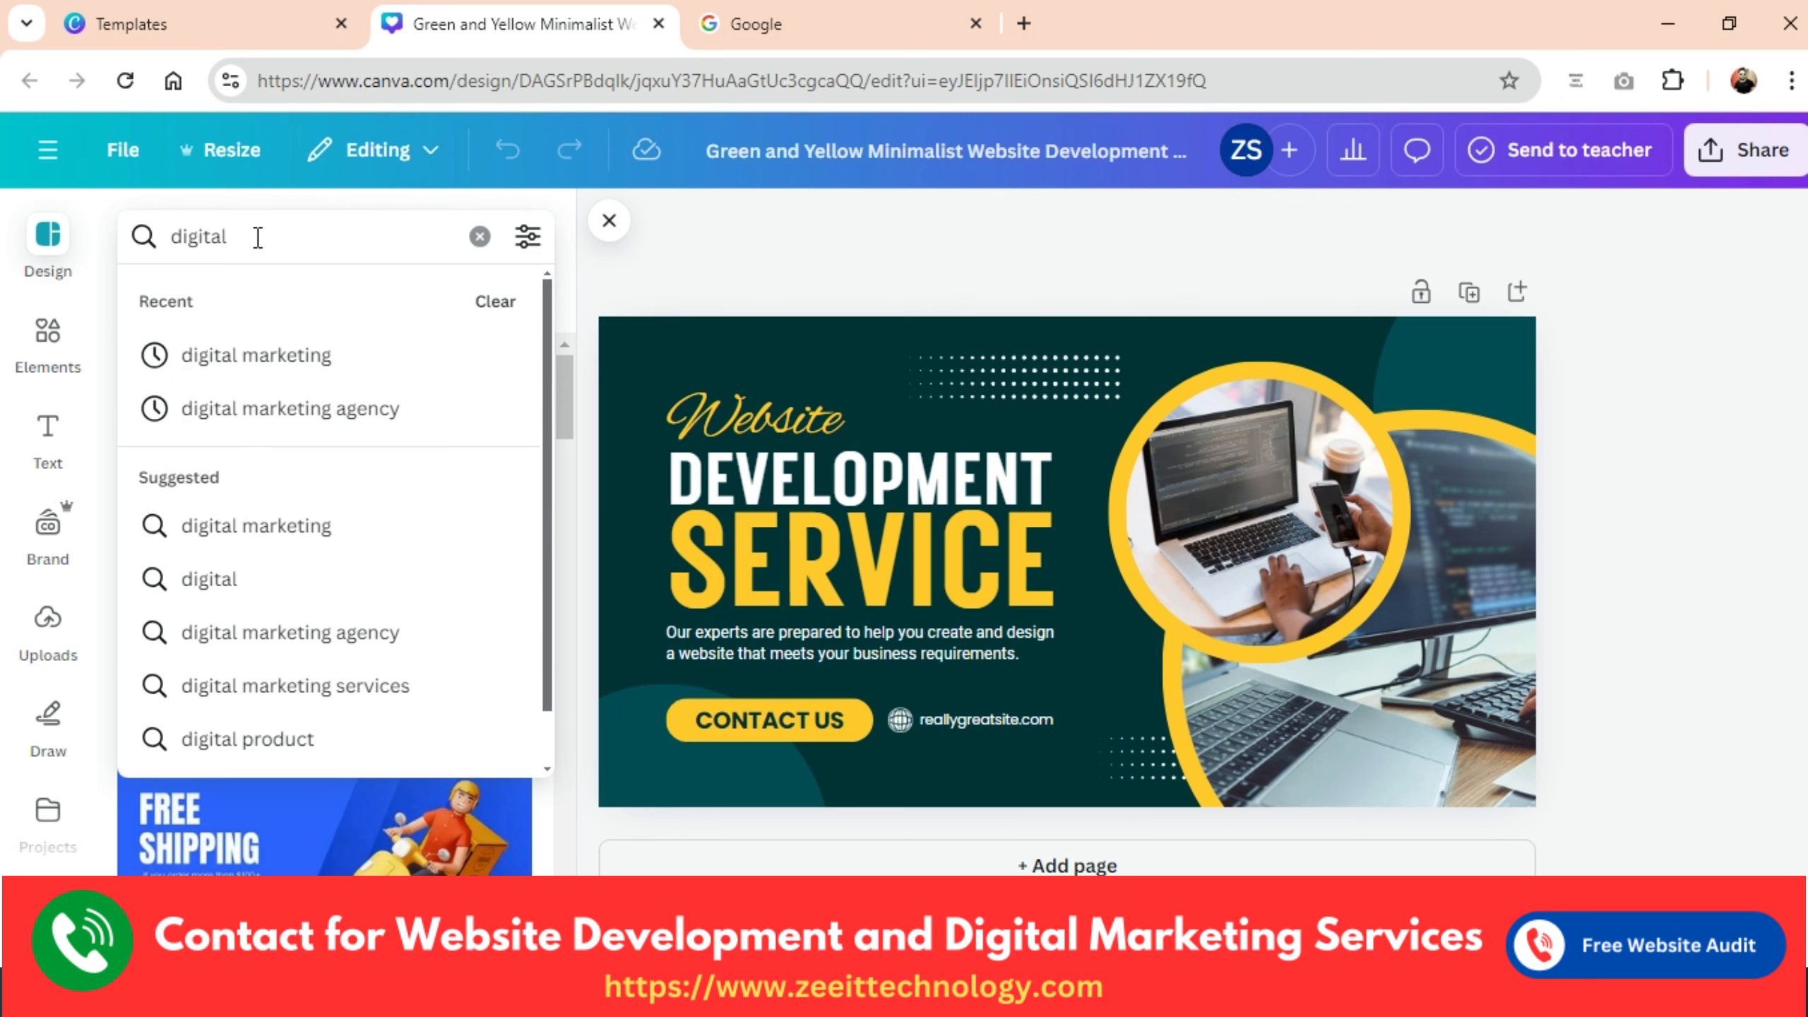
left_click(260, 354)
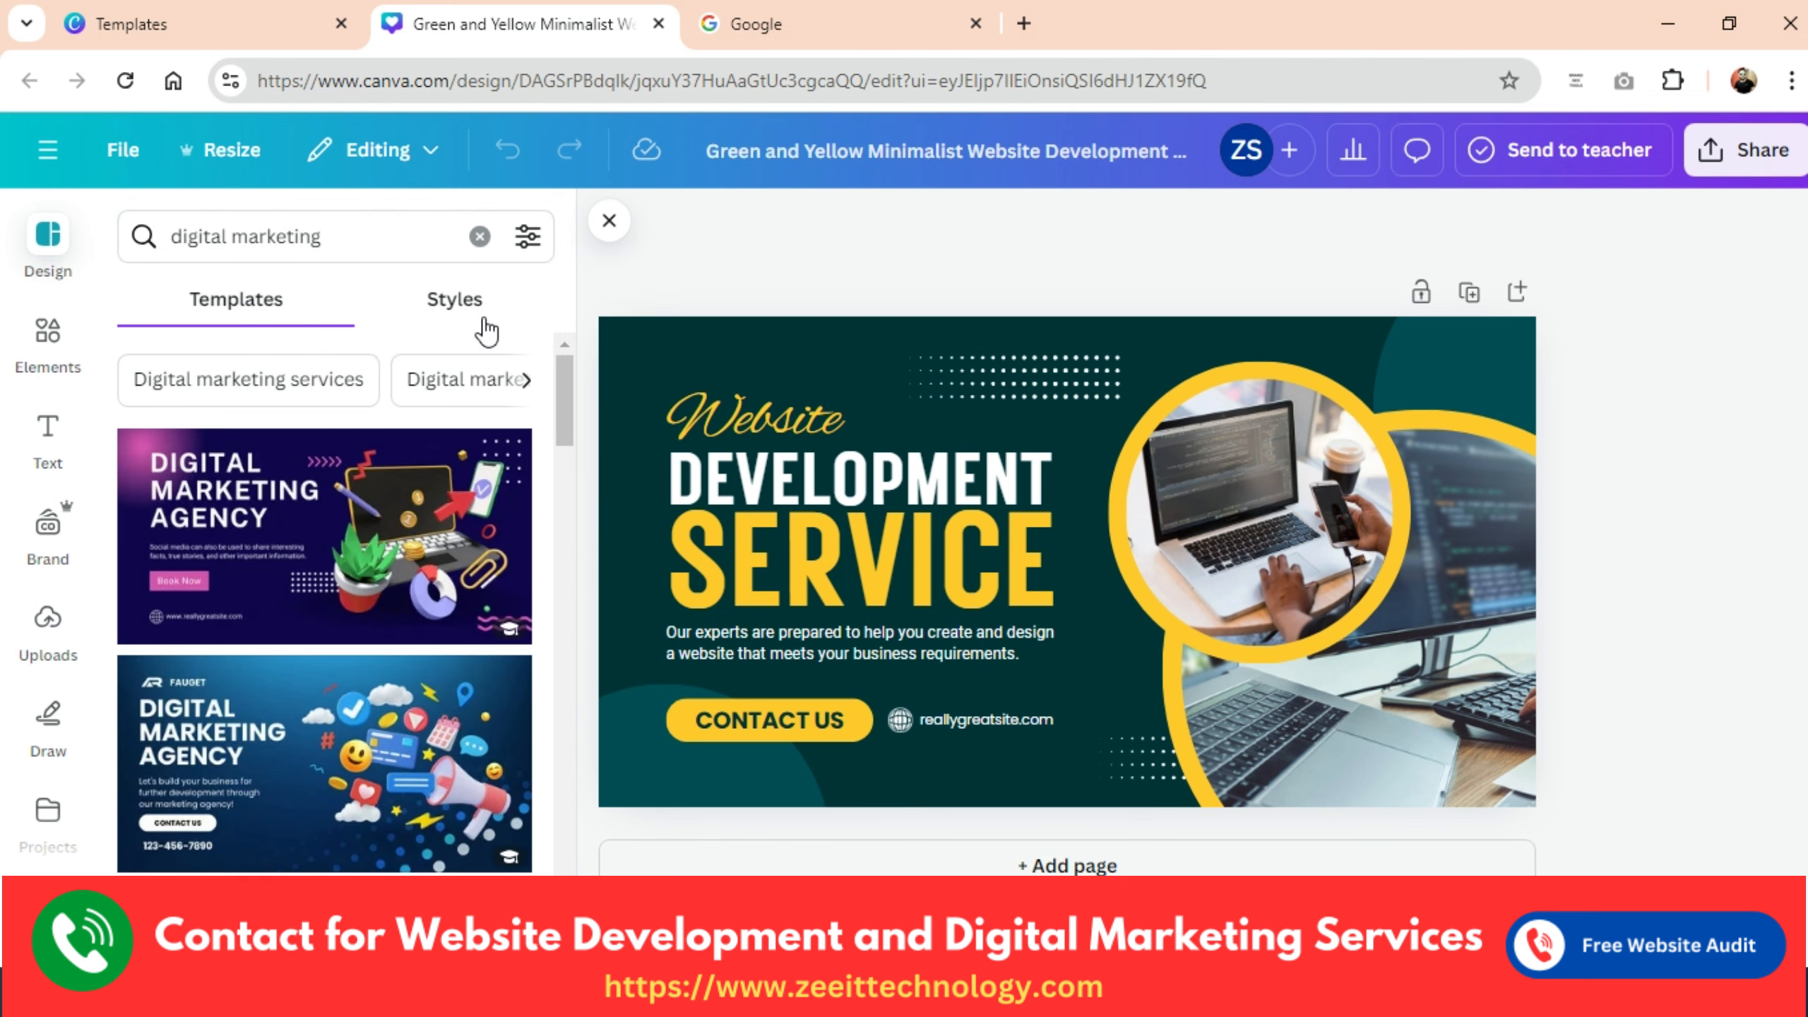
scroll(405, 666, "down", 1)
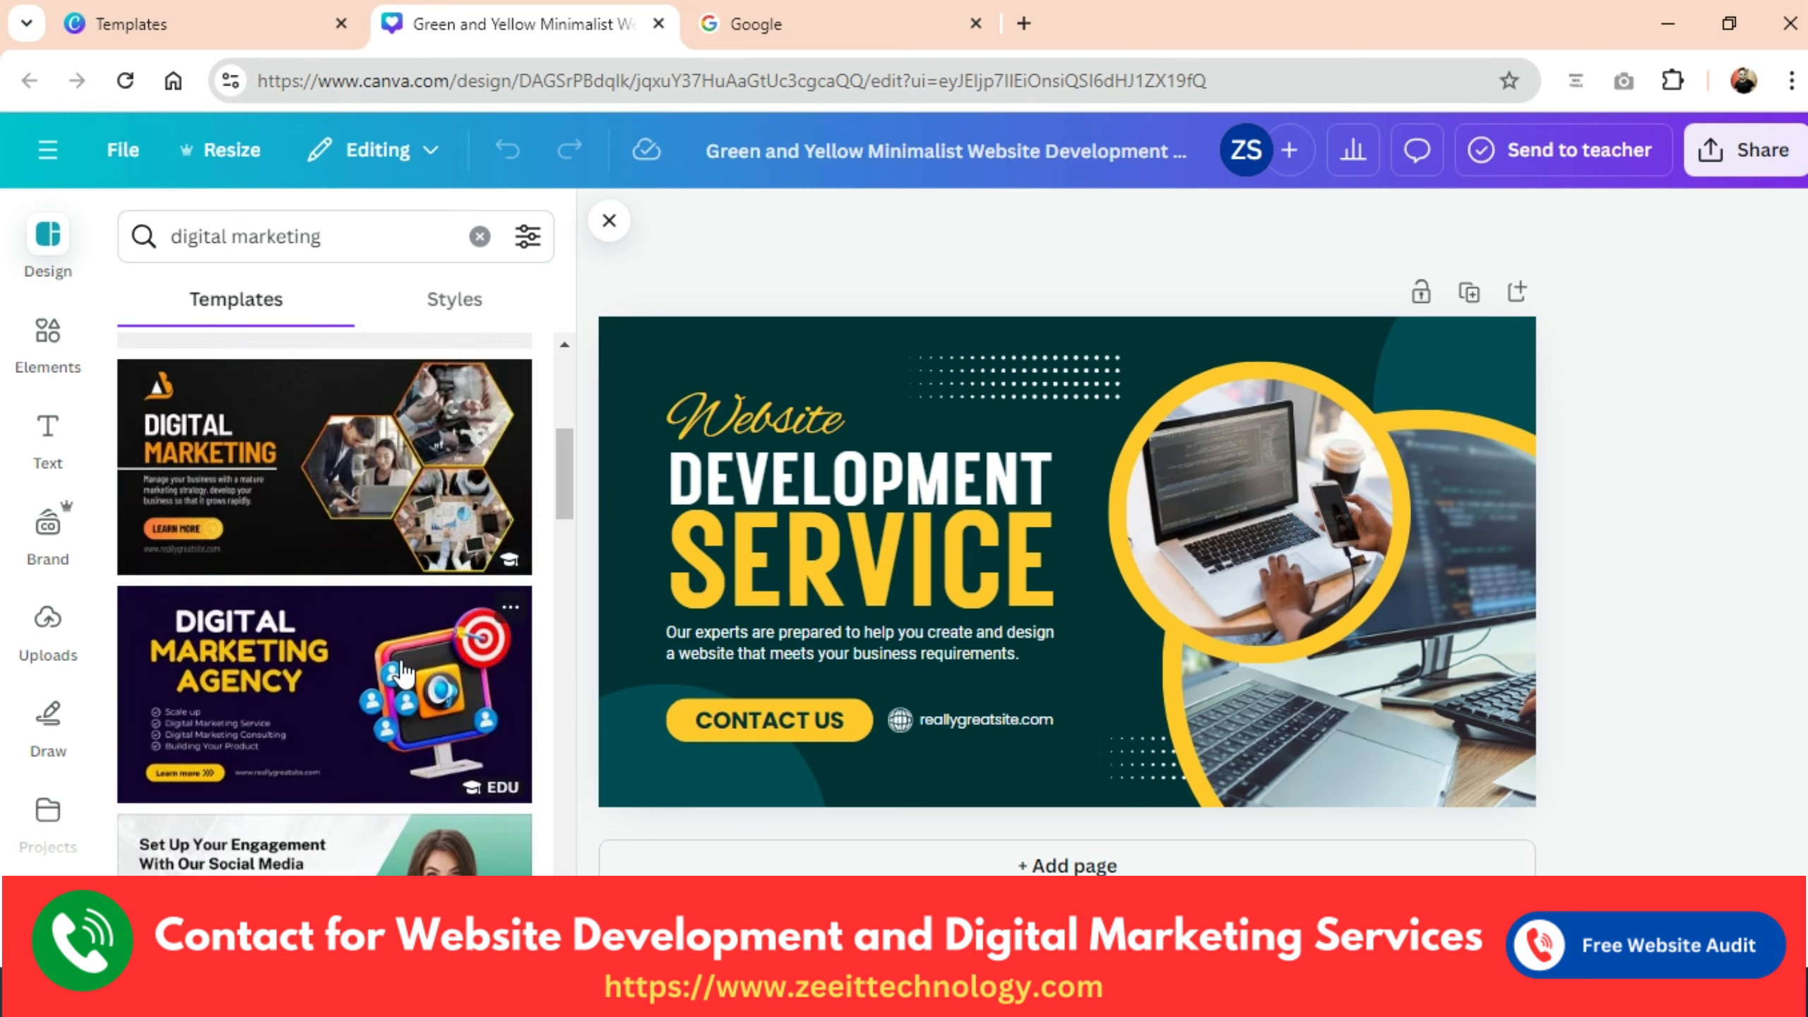
Filter the digital marketing templates by black and look through the matching designs.
left_click(528, 237)
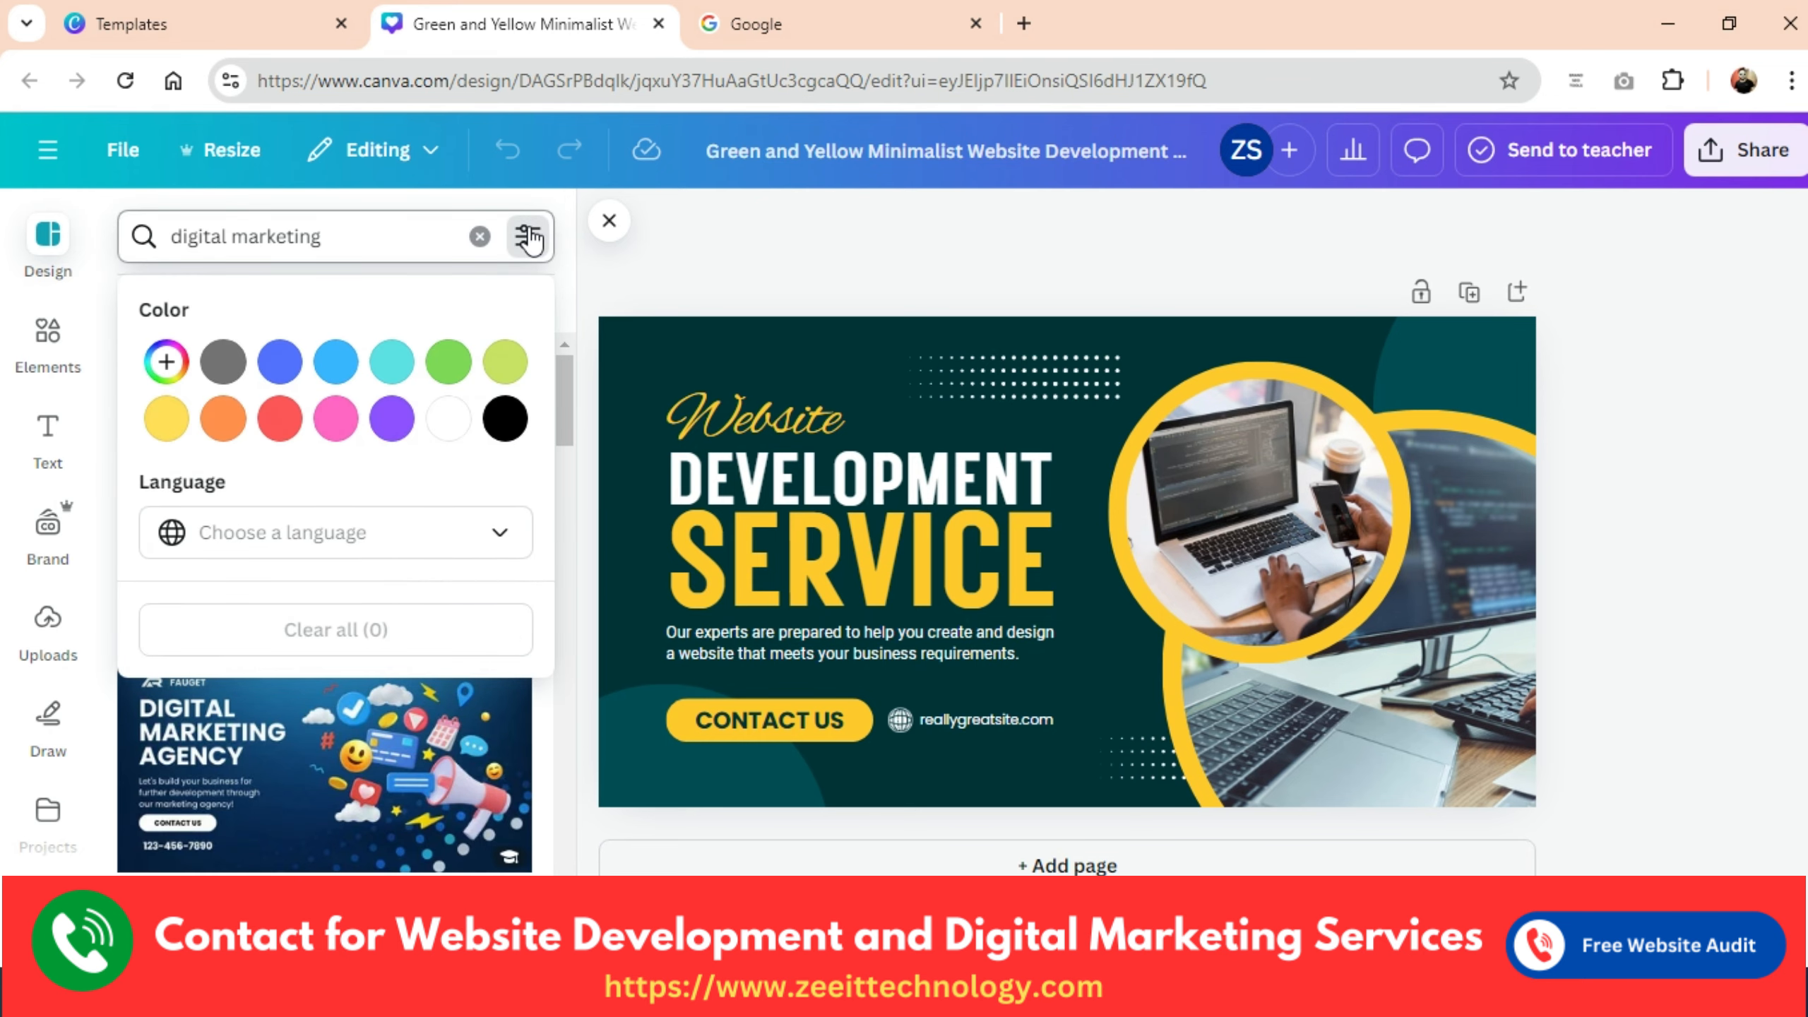
left_click(505, 418)
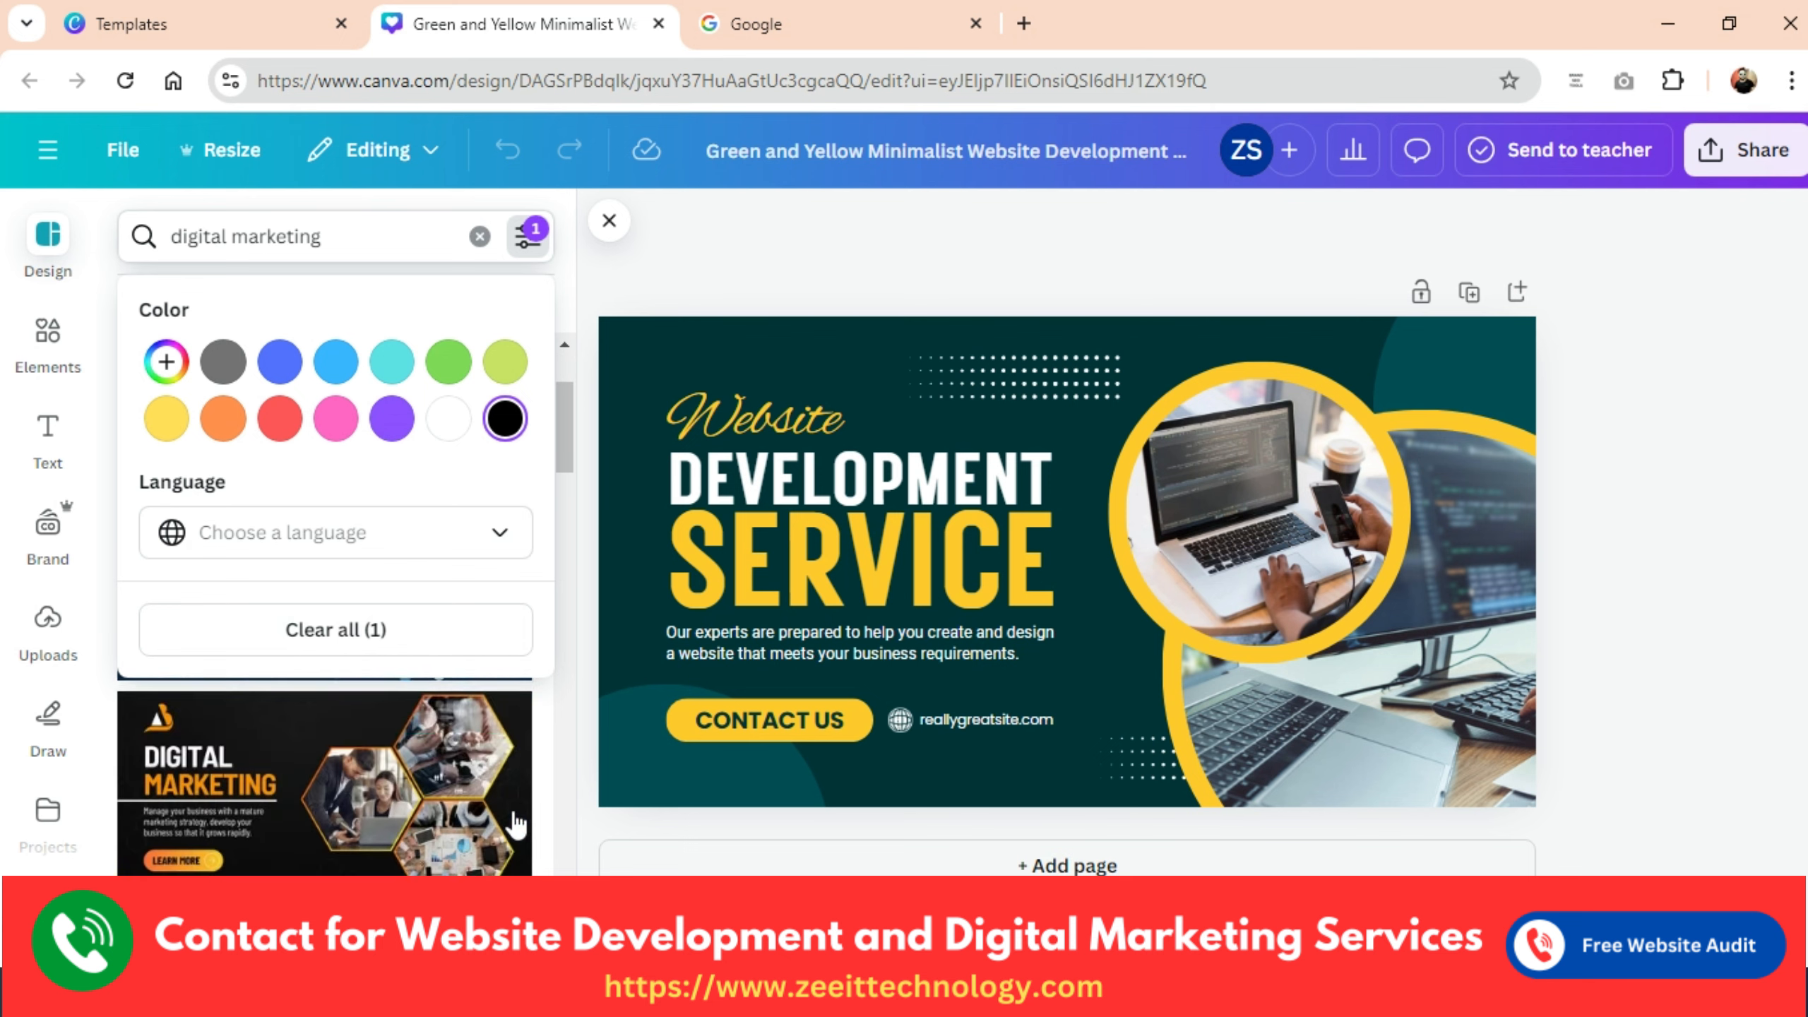
scroll(461, 848, "down", 5)
scroll(461, 847, "up", 5)
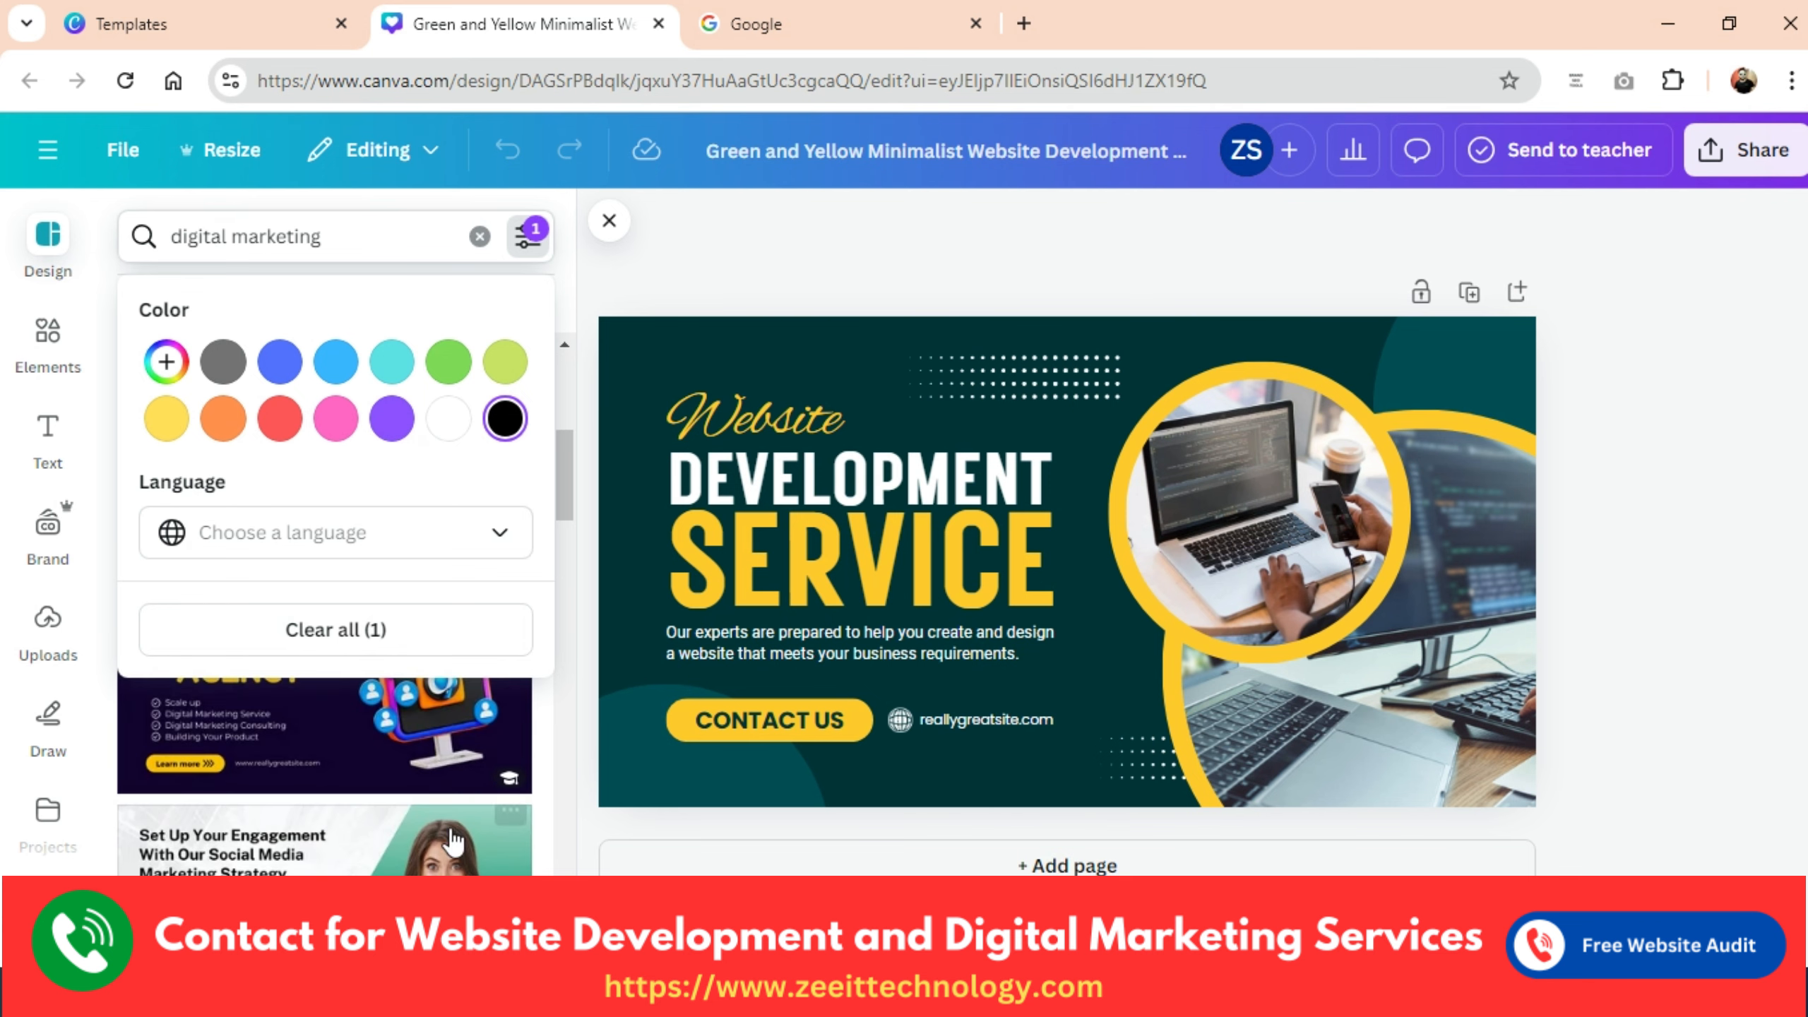
Switch the template color filter to purple and look through the matching designs.
left_click(391, 418)
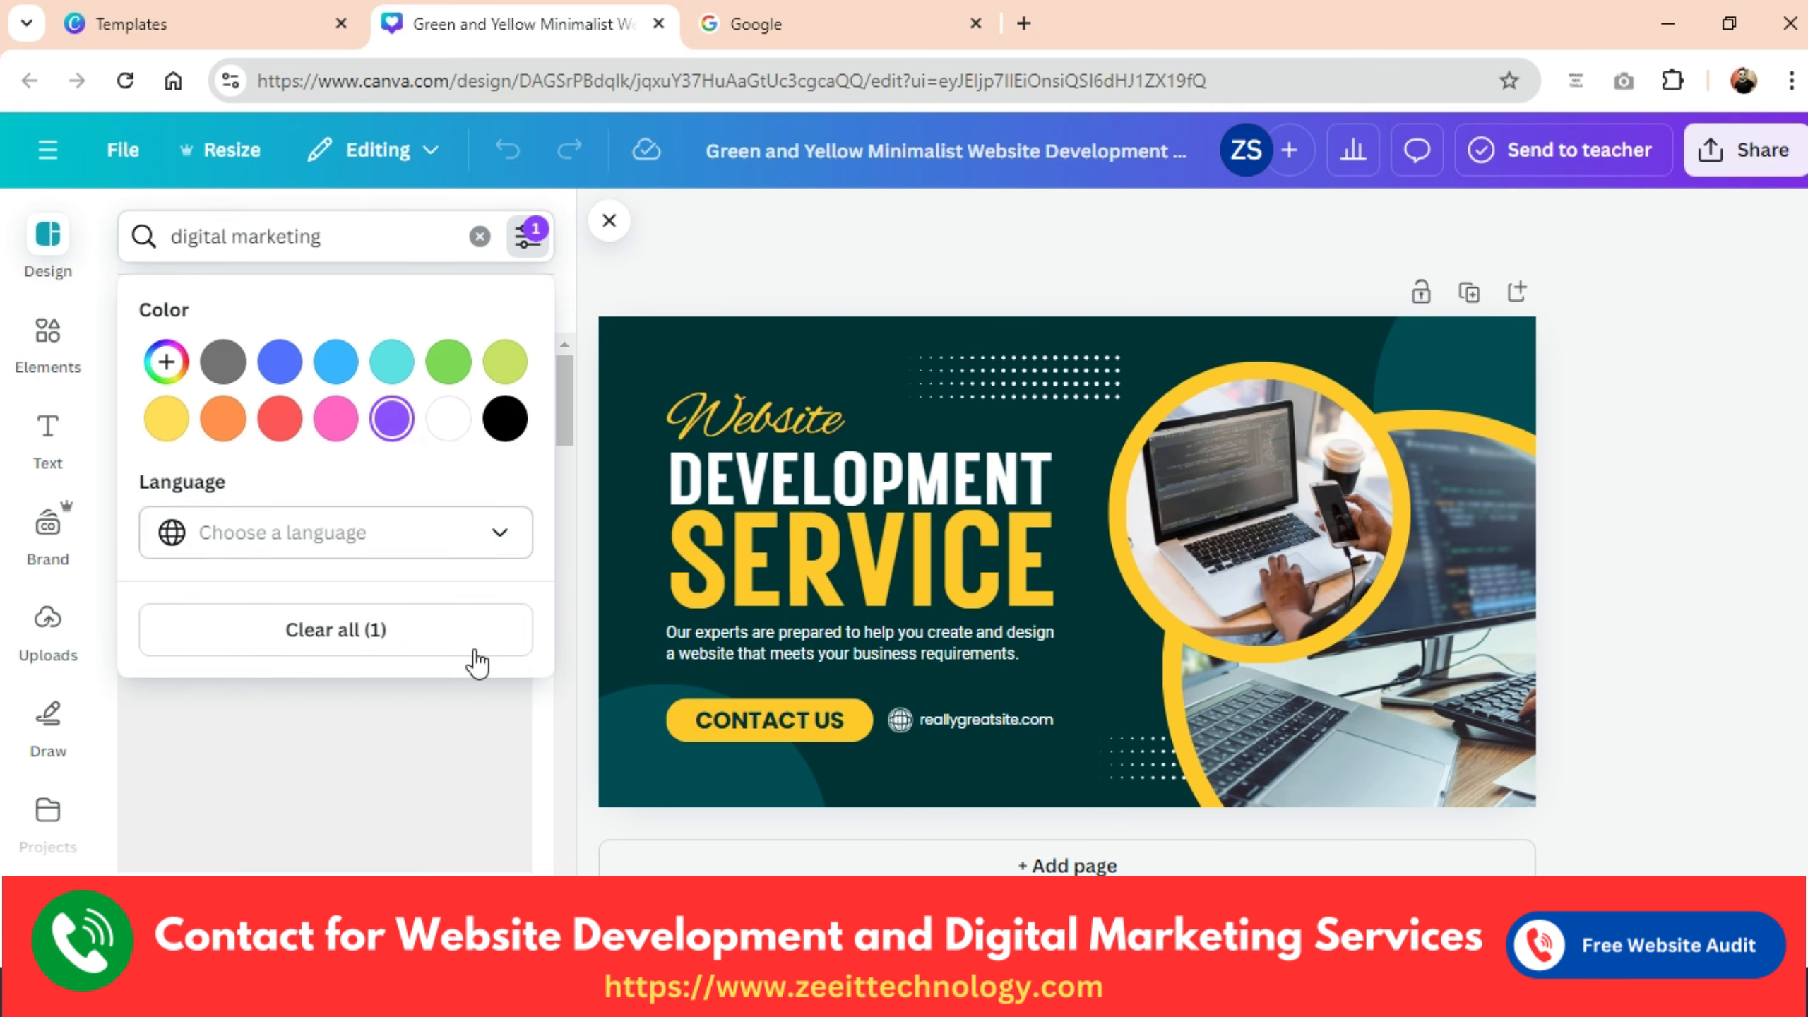
scroll(471, 841, "down", 5)
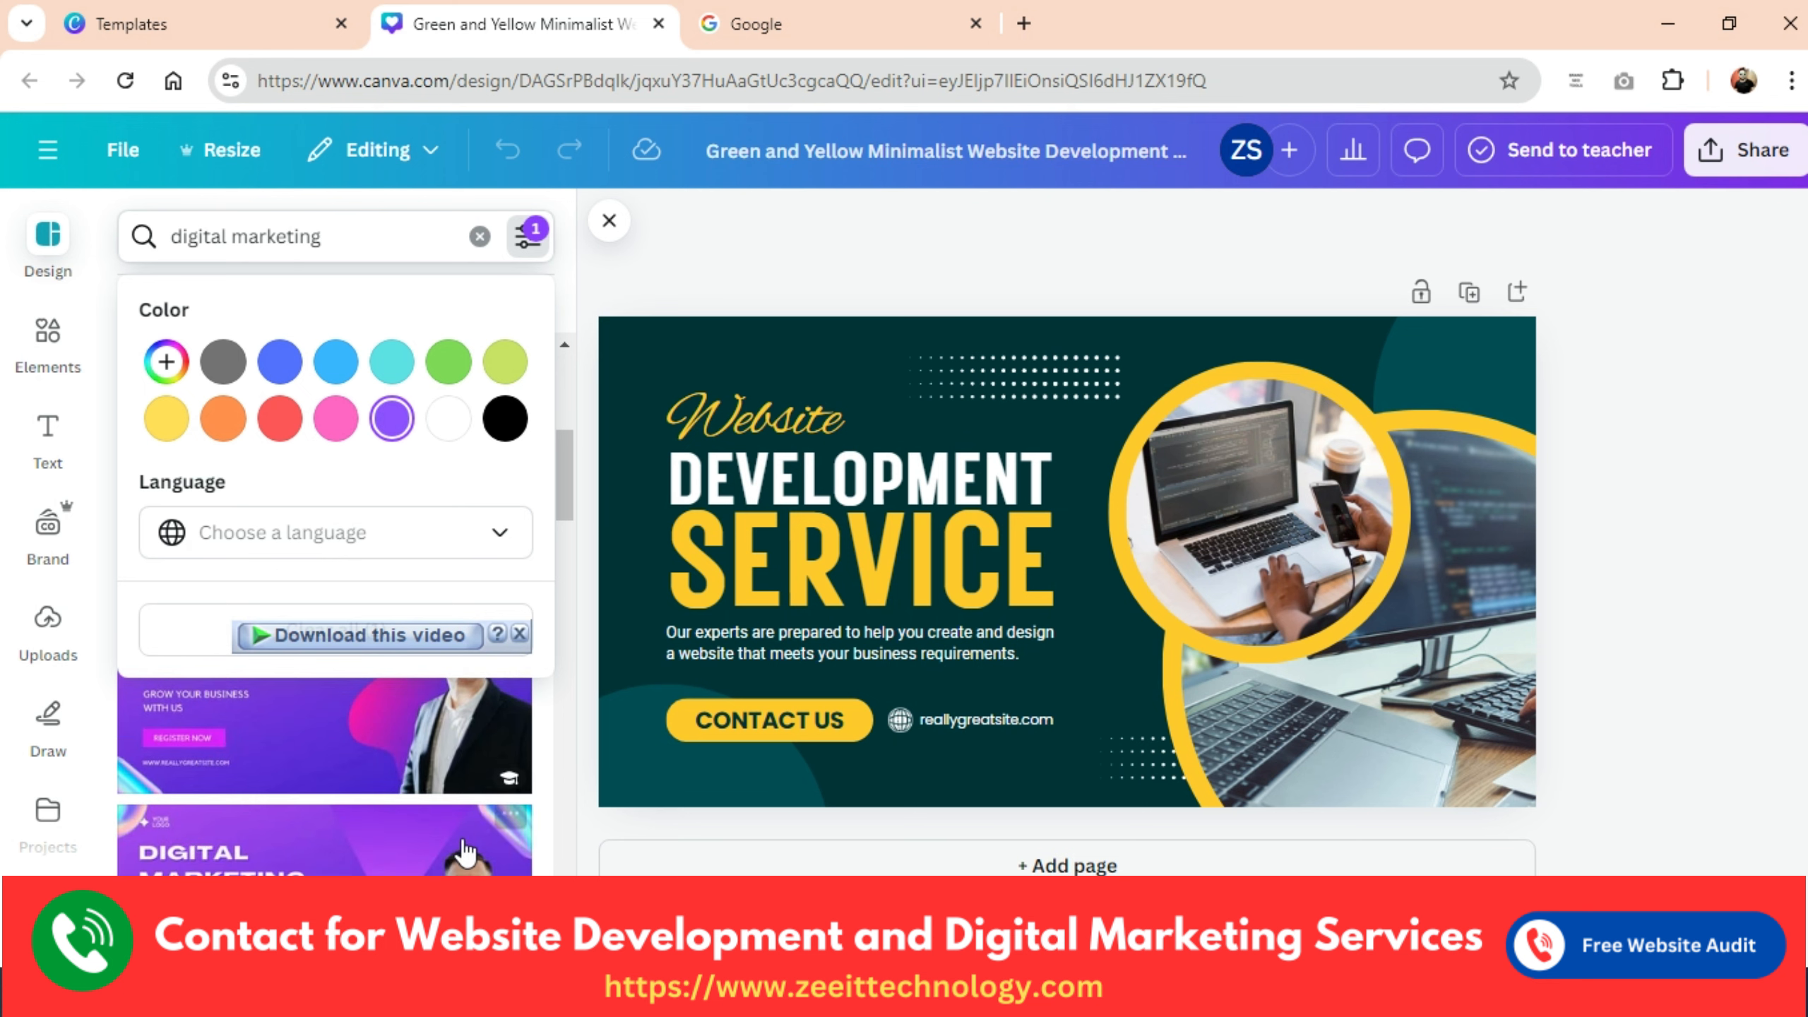
scroll(464, 855, "down", 5)
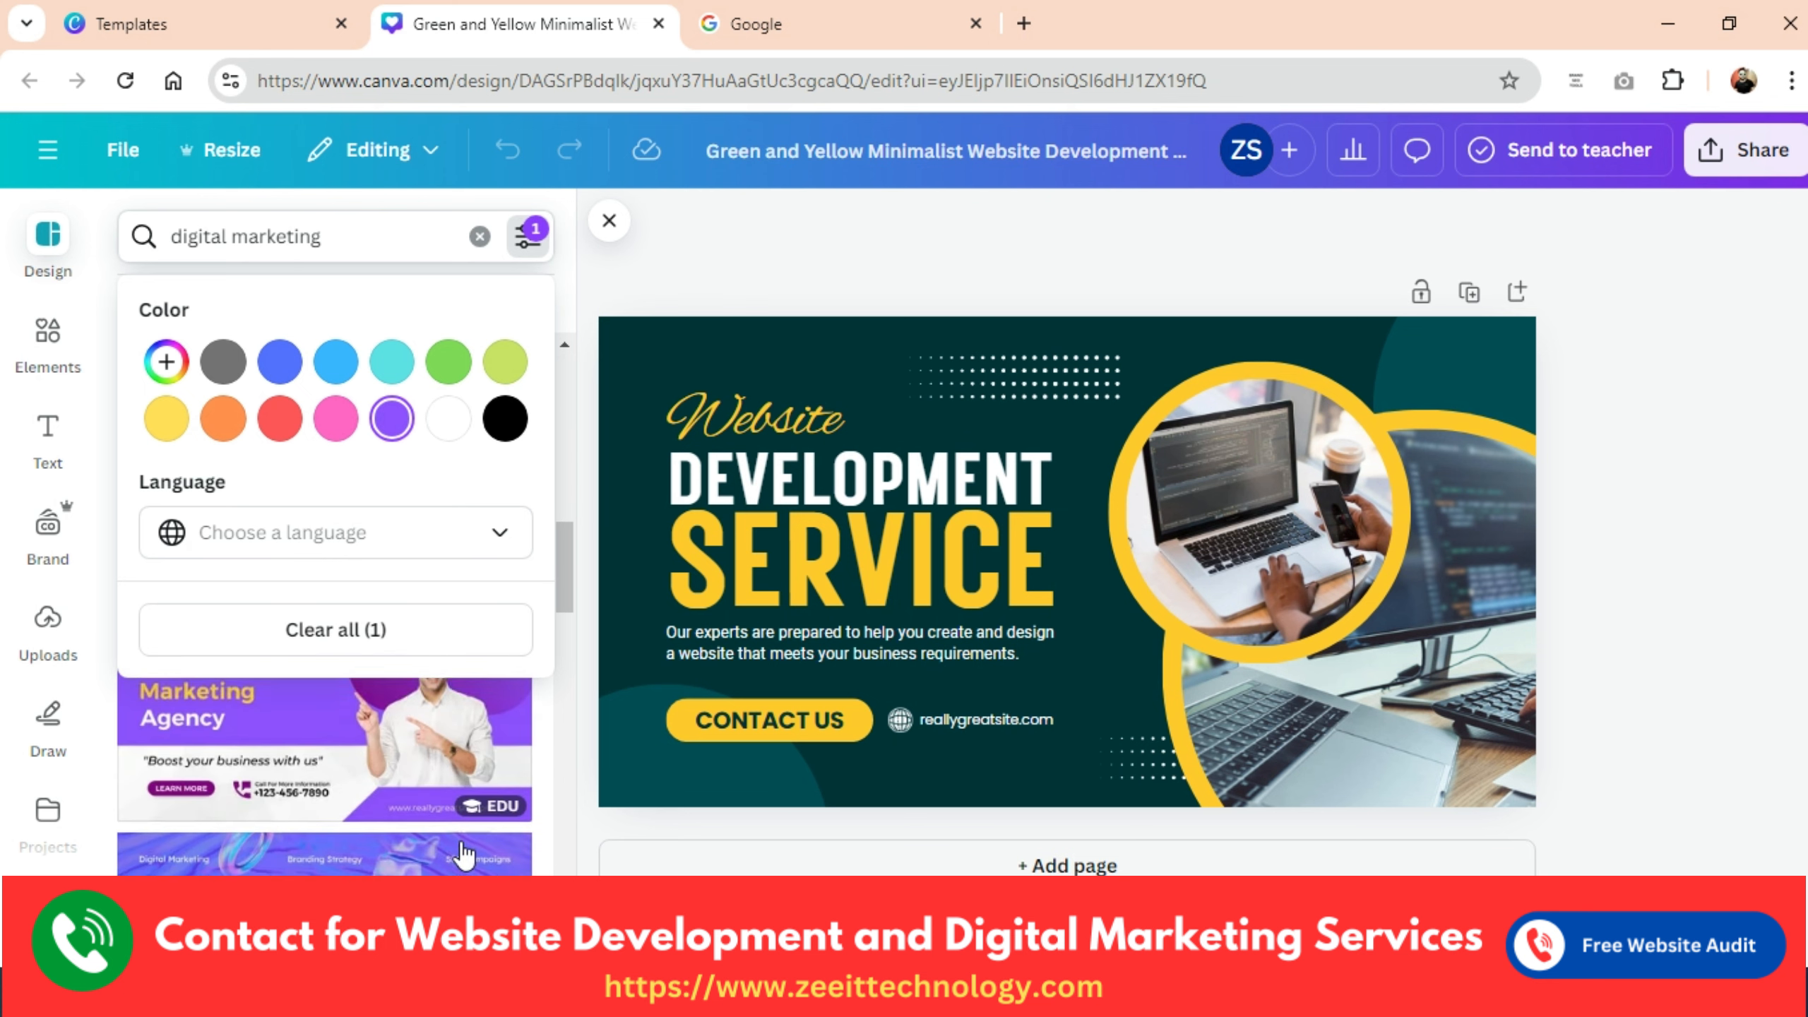
scroll(464, 852, "down", 10)
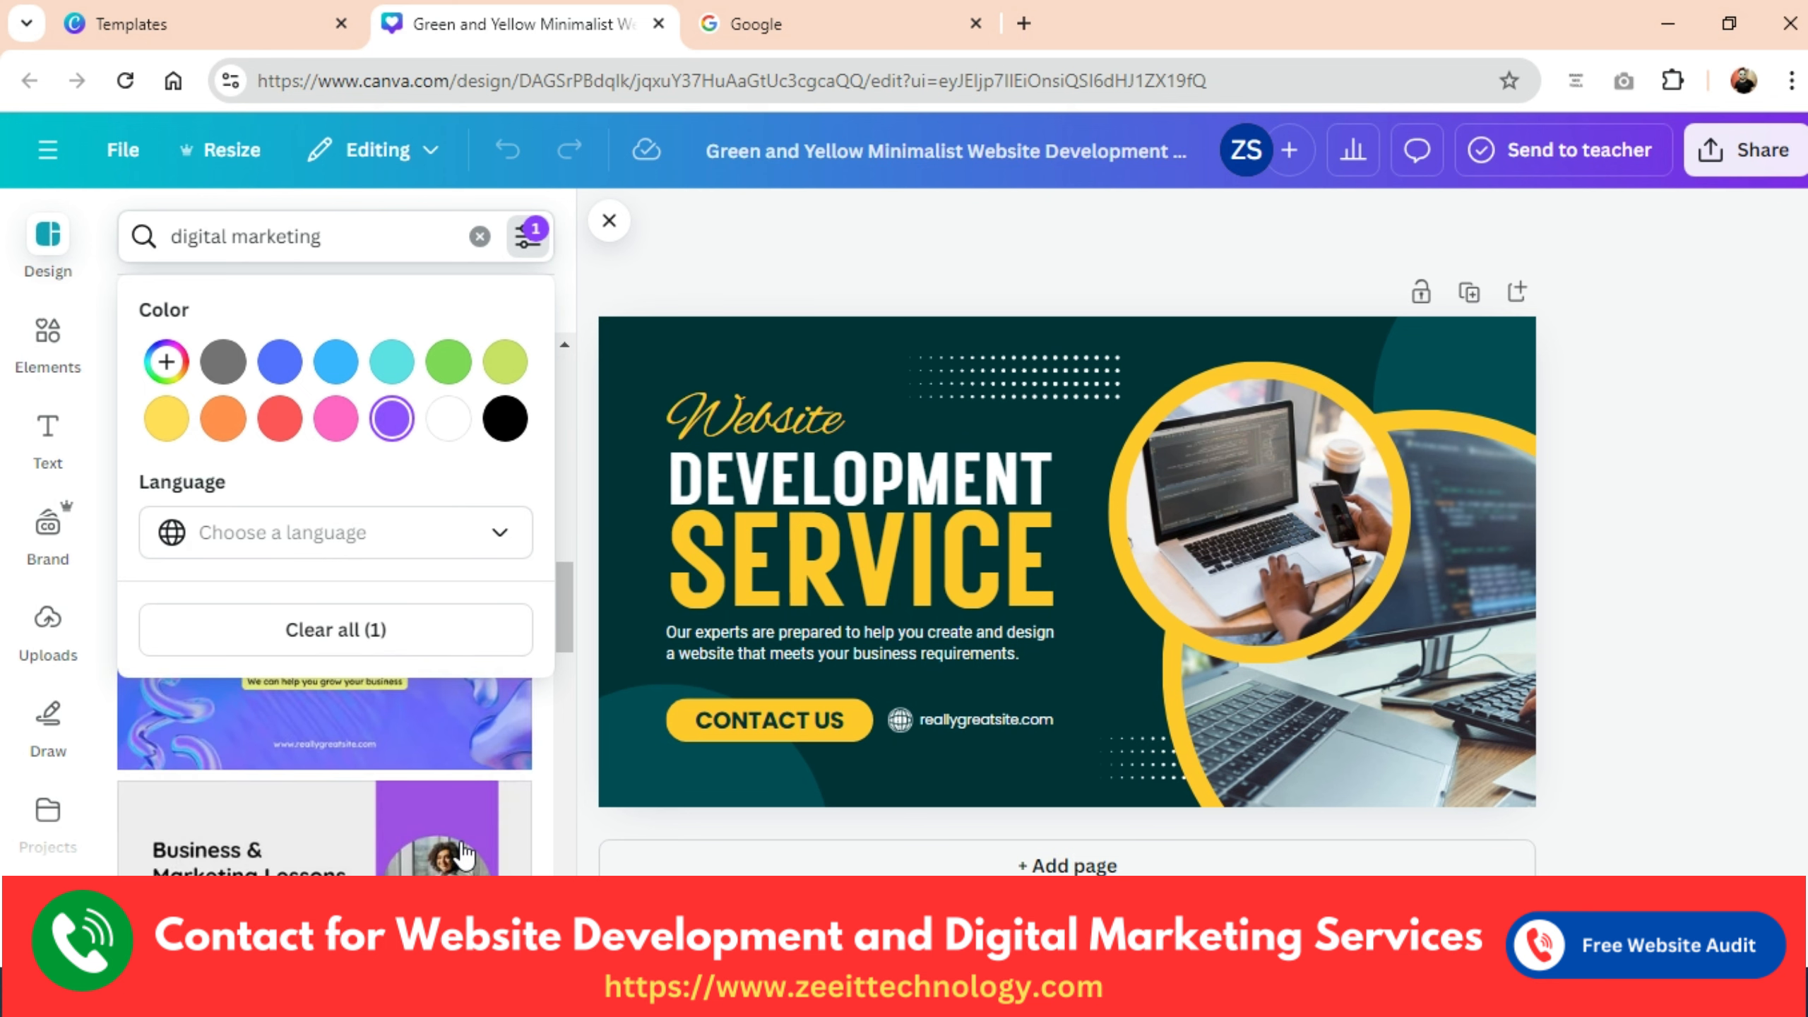
scroll(467, 851, "up", 15)
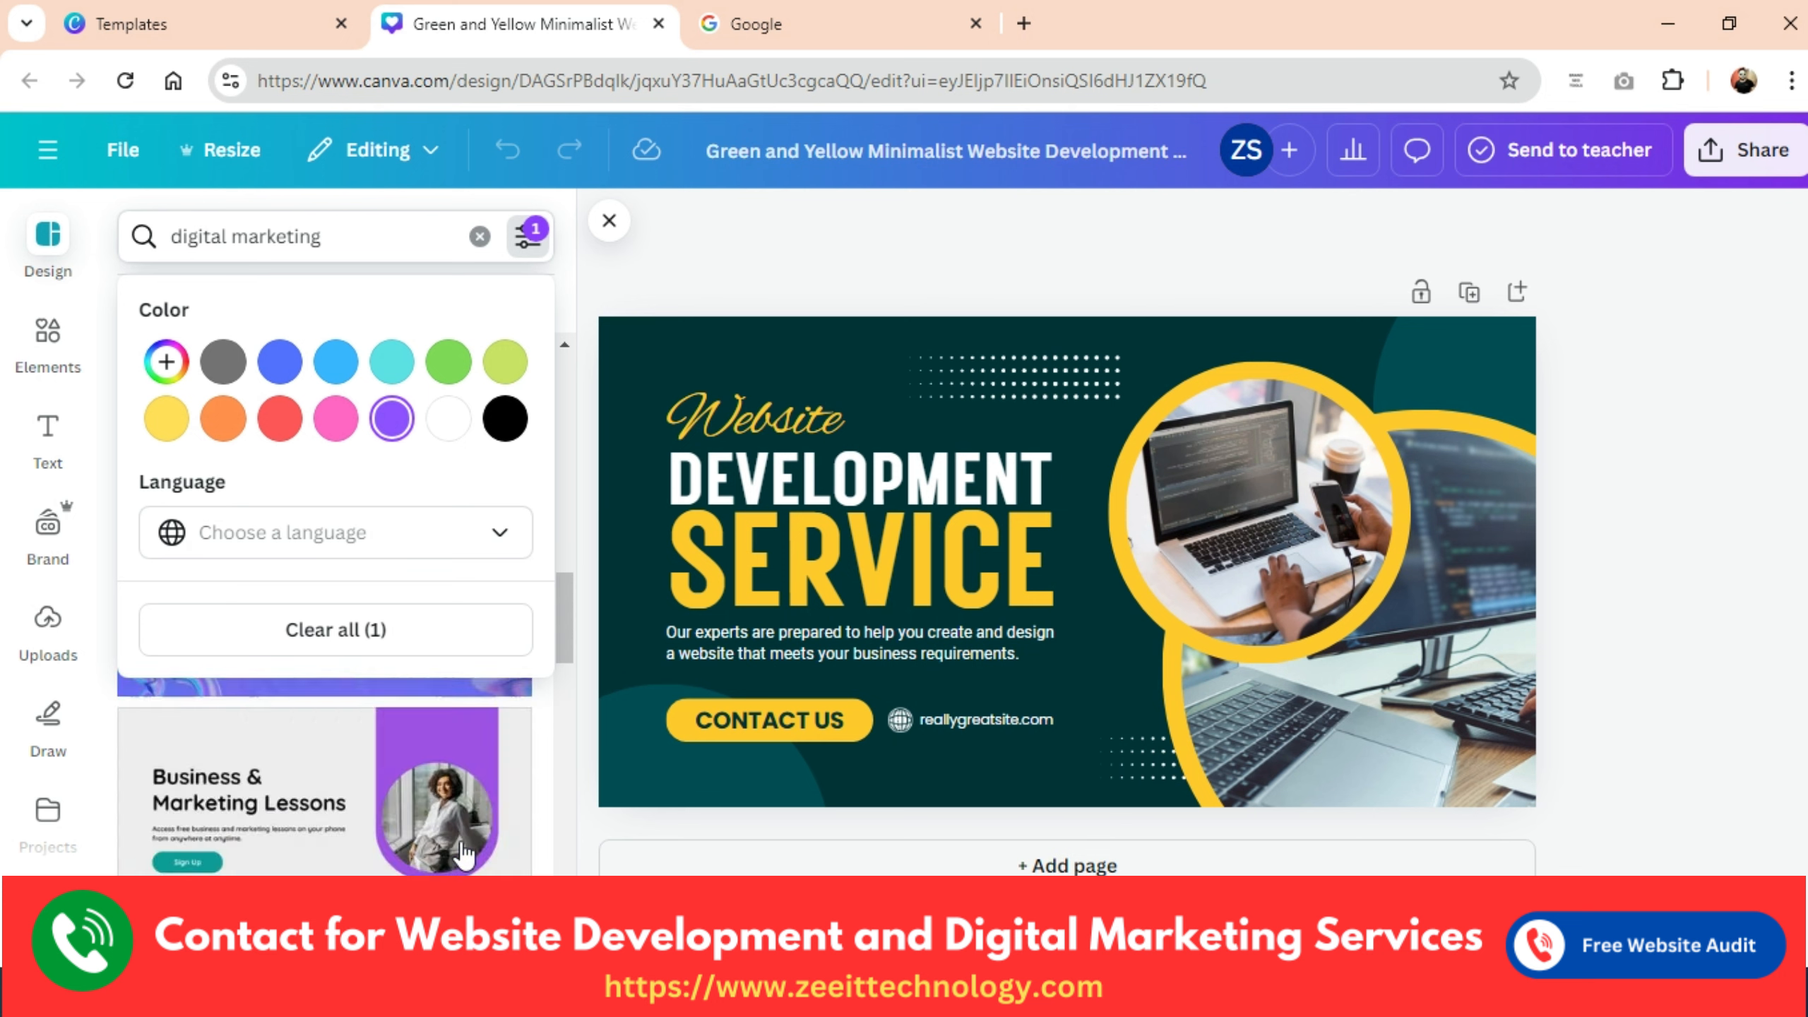
Switch the template color filter to yellow and review the designs offered.
left_click(165, 420)
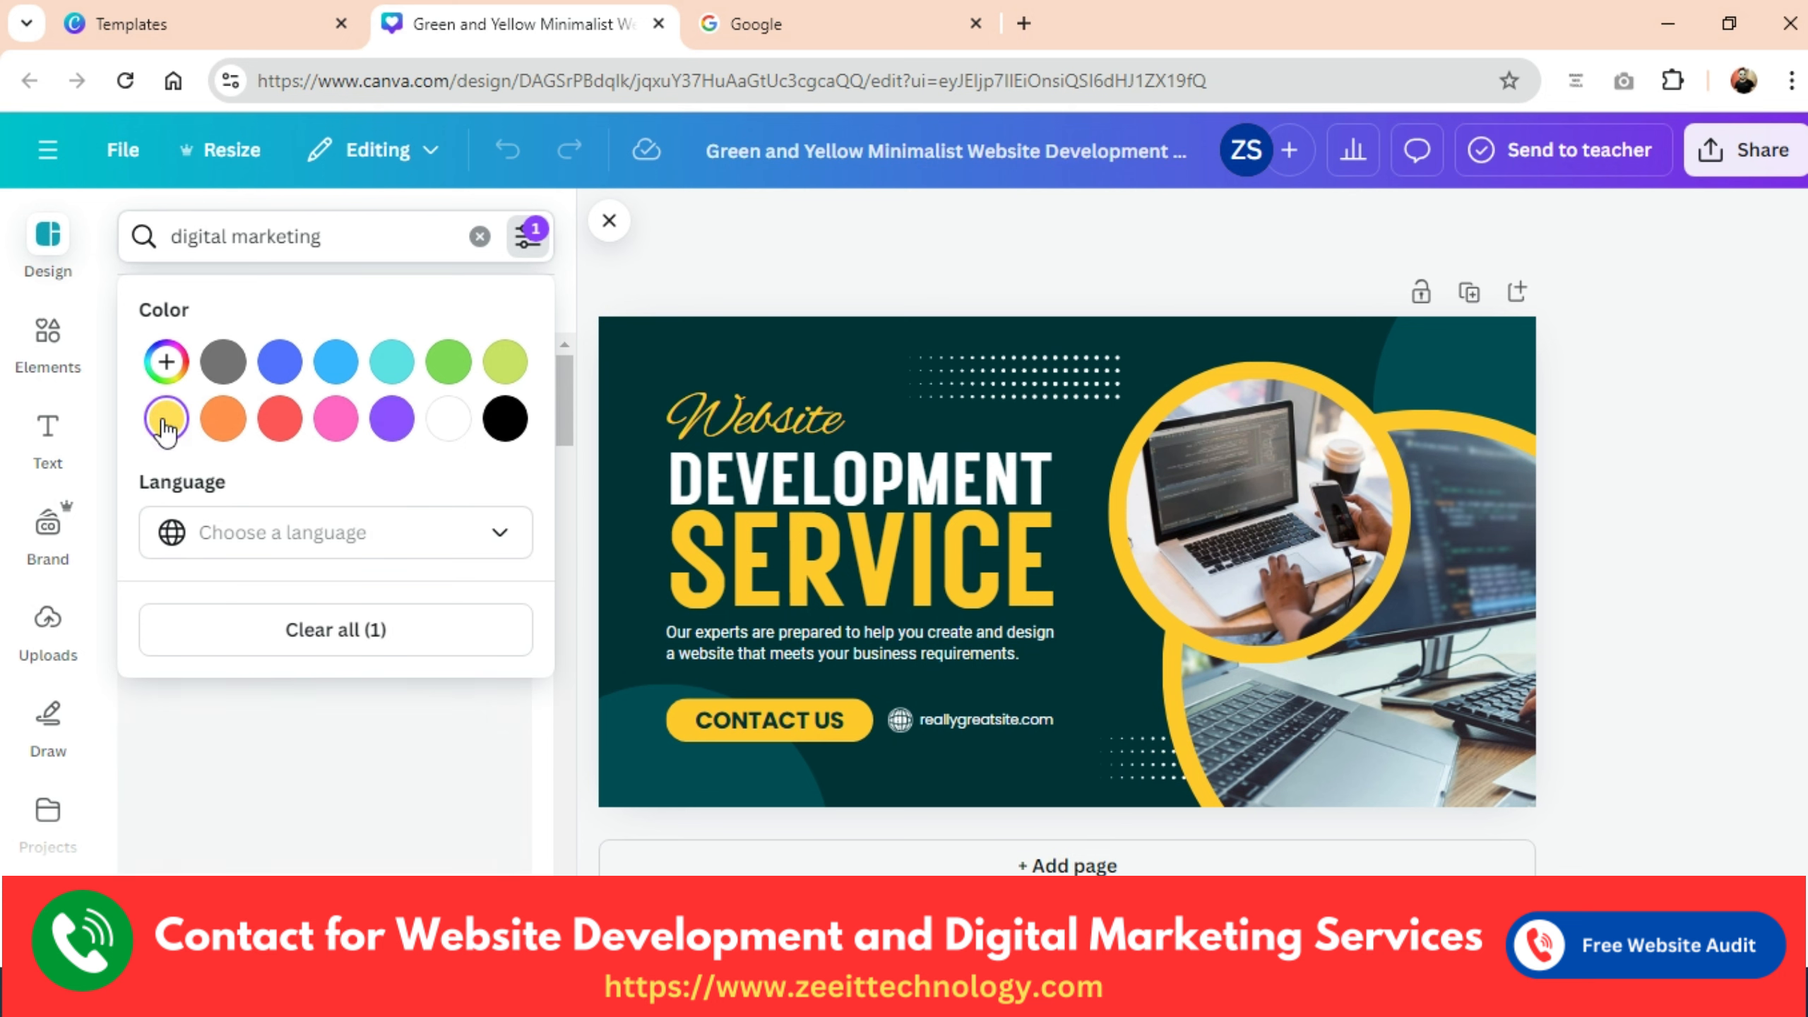
scroll(370, 828, "down", 5)
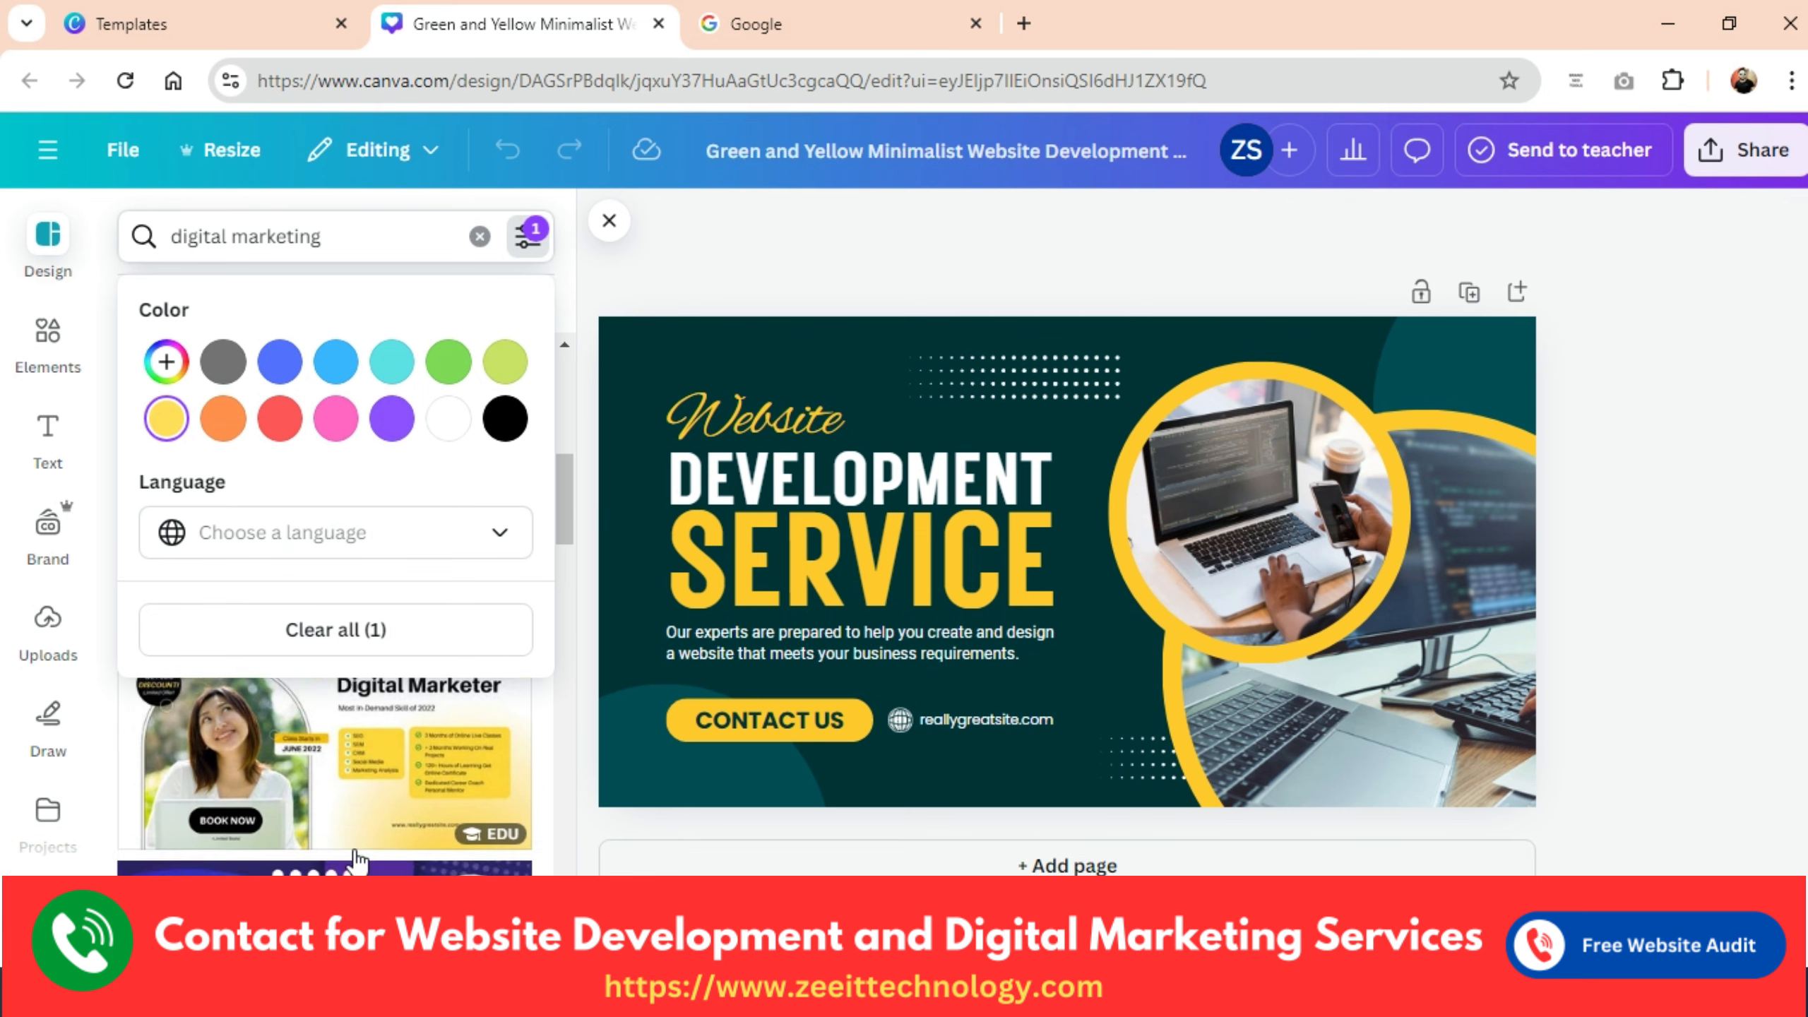
scroll(370, 783, "down", 3)
Switch the template color filter to dark blue and review the designs offered.
left_click(279, 361)
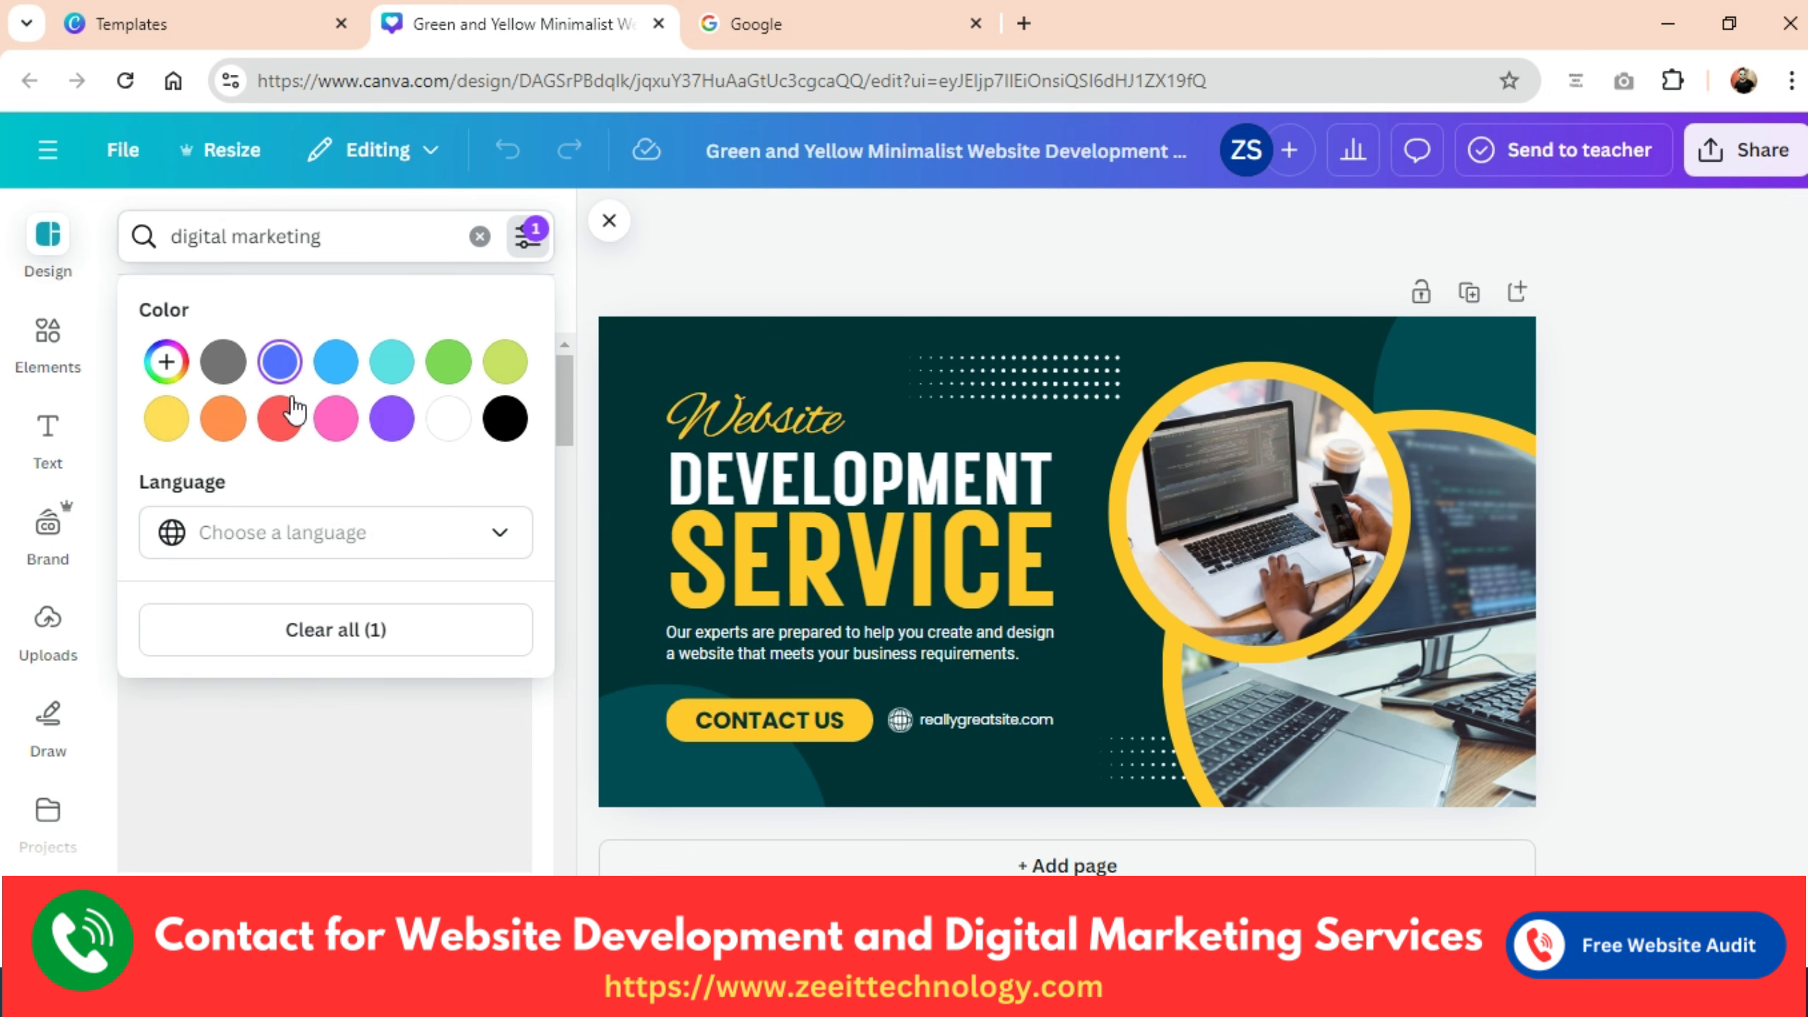
scroll(445, 844, "down", 5)
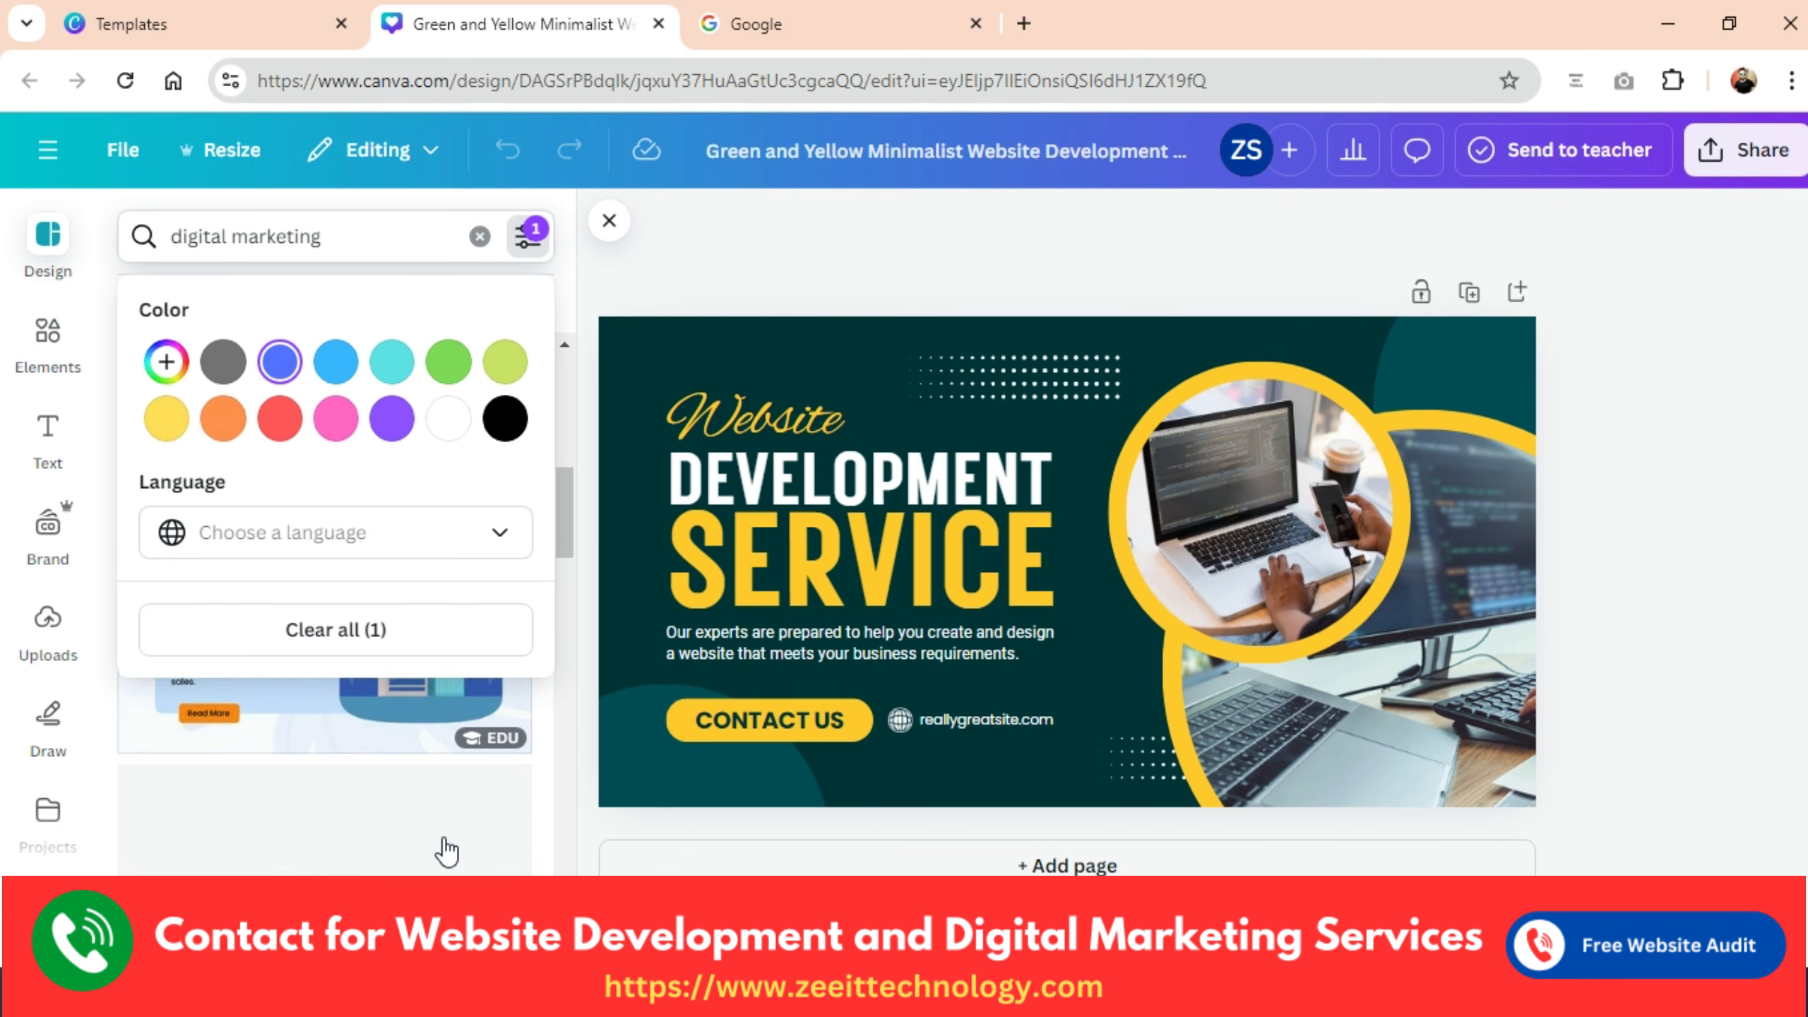
scroll(447, 851, "down", 5)
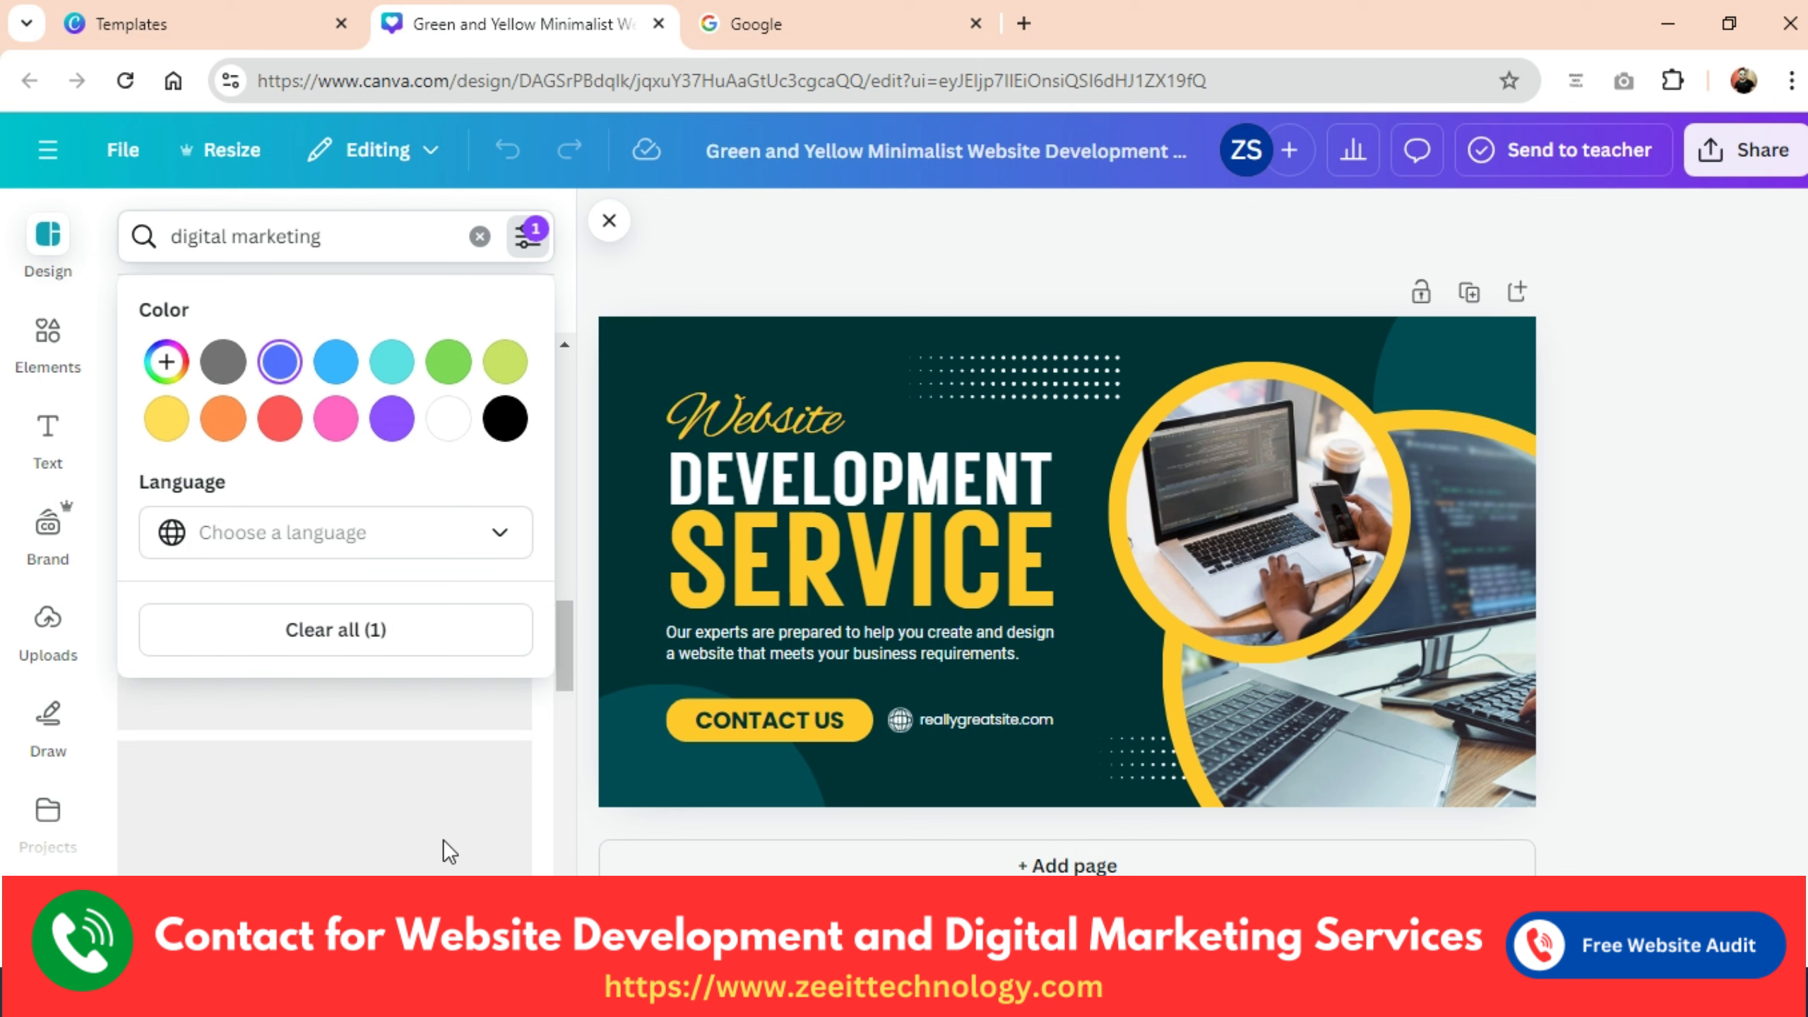
Switch the template color filter to green and look through the matching designs.
left_click(447, 361)
scroll(449, 819, "down", 5)
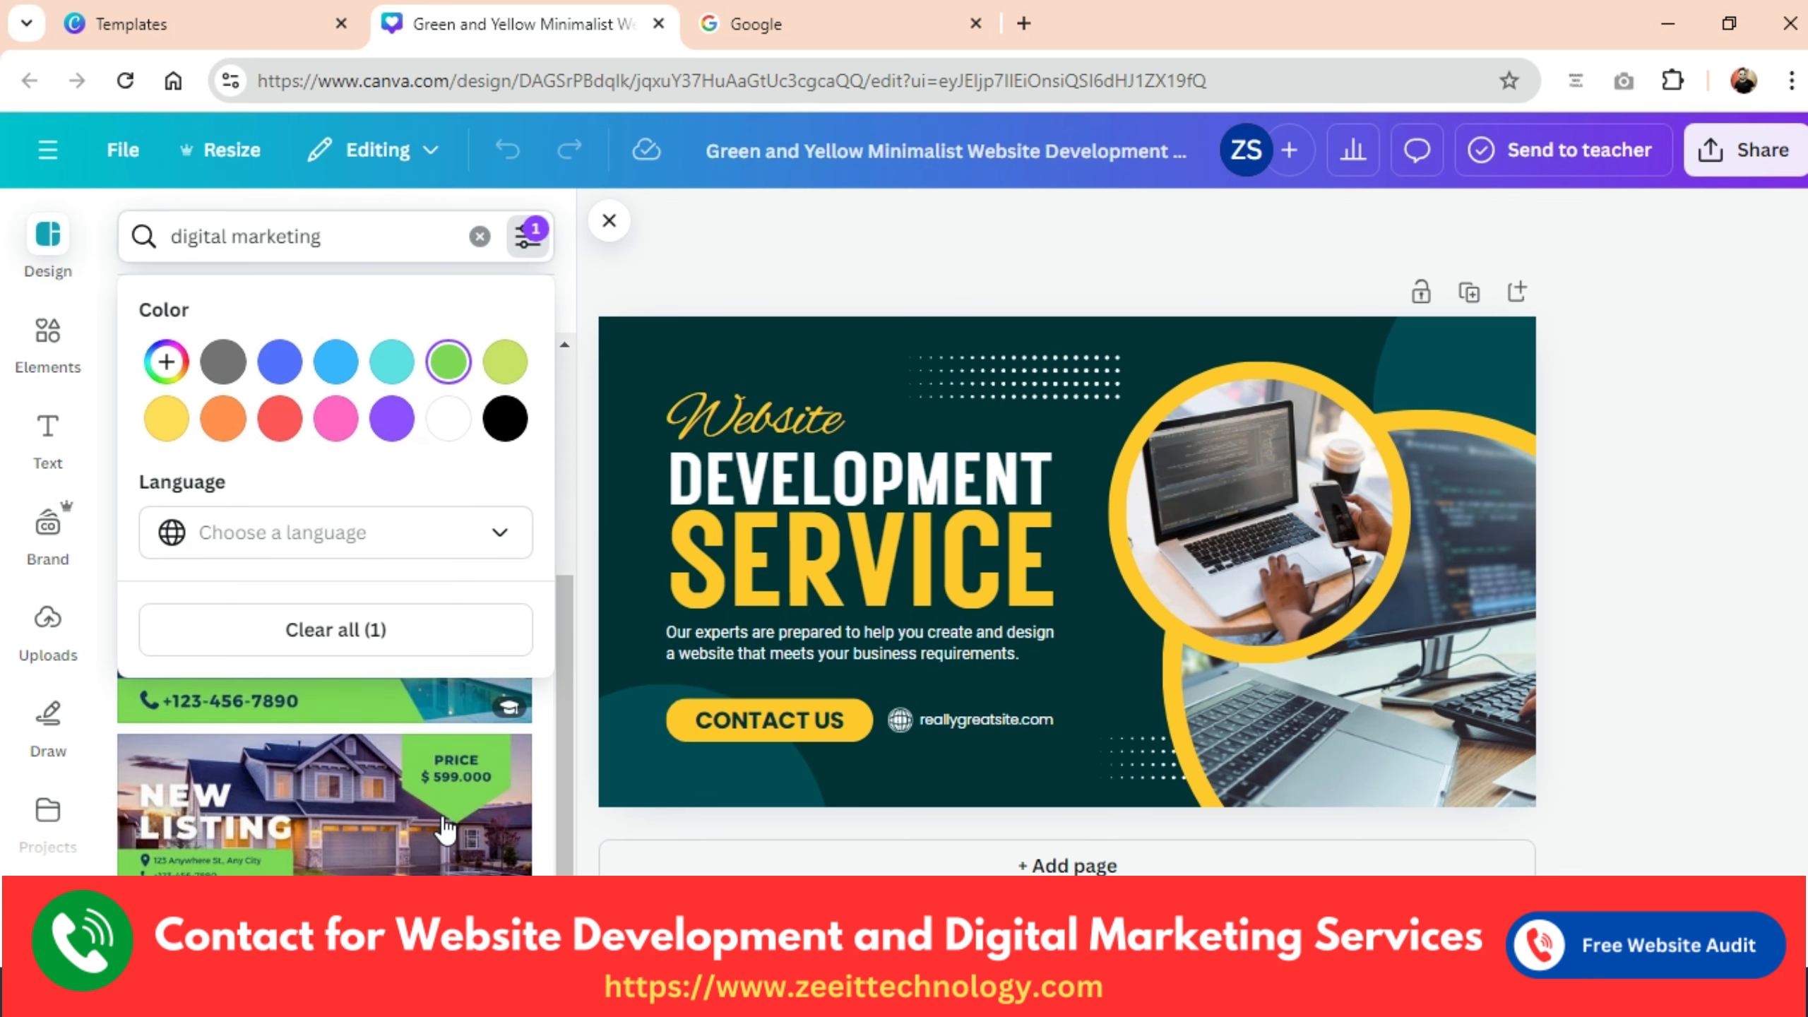
scroll(445, 830, "up", 5)
scroll(445, 830, "down", 5)
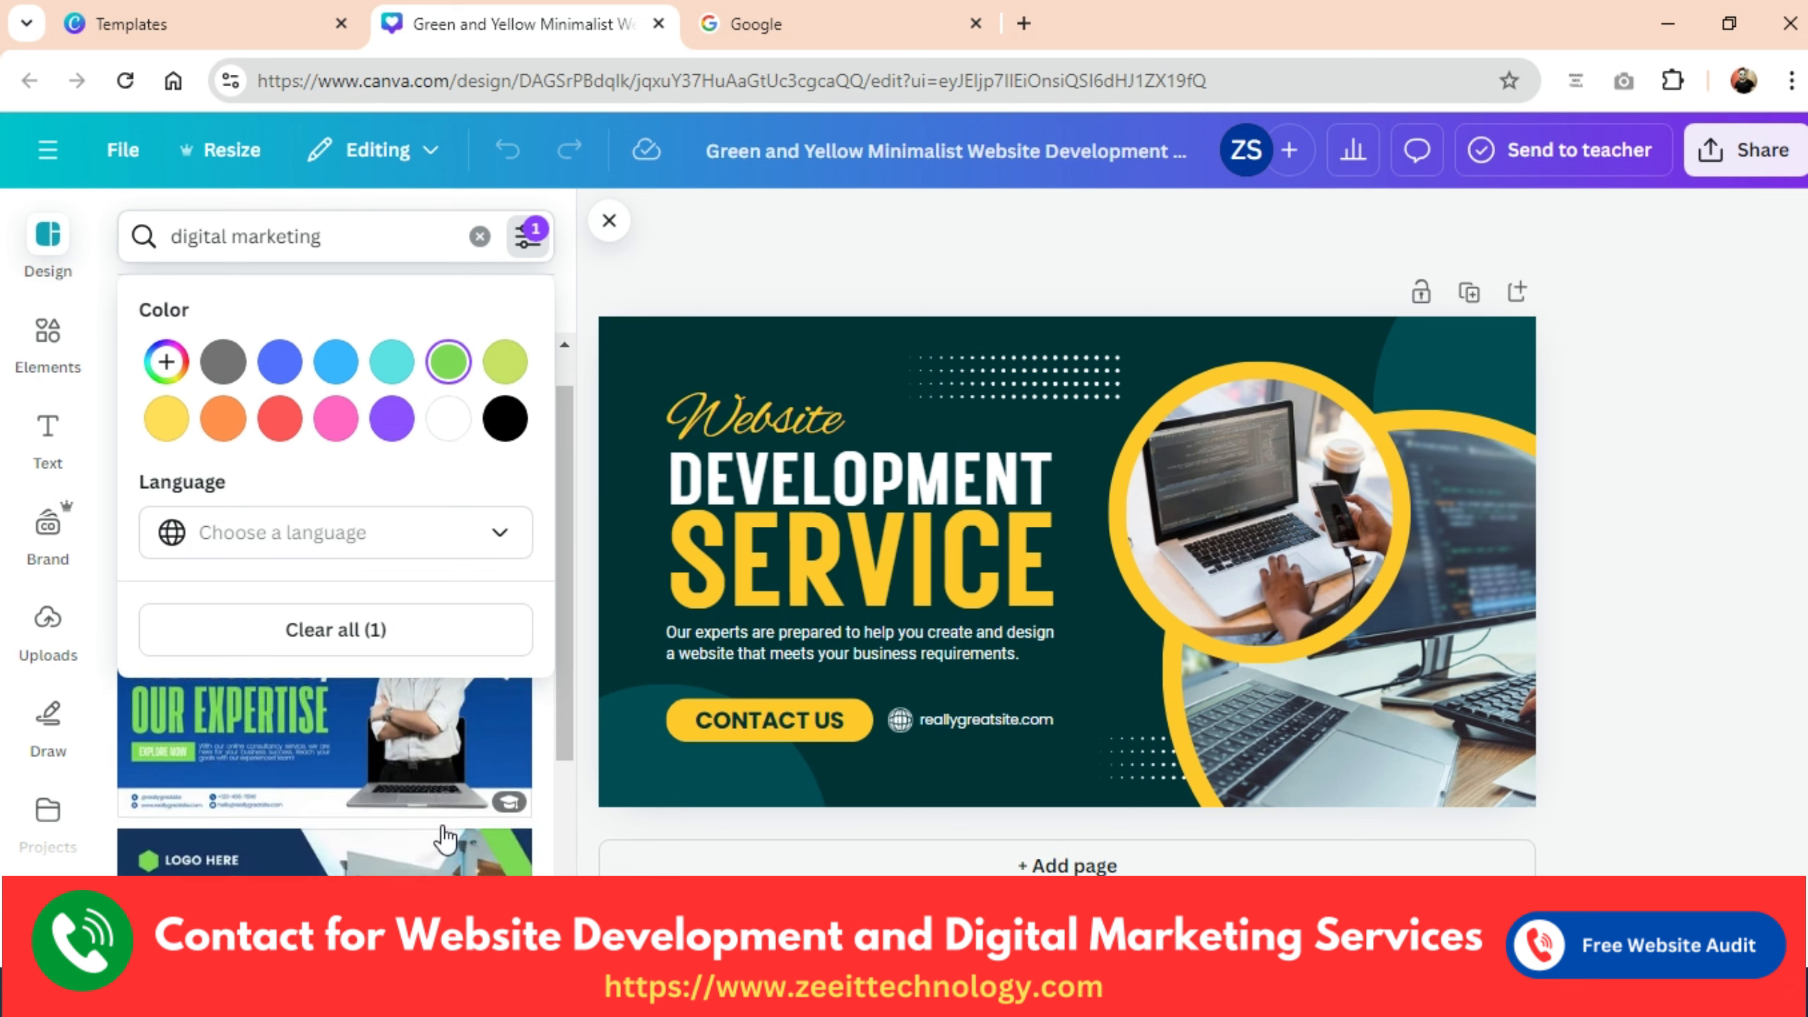
scroll(446, 832, "up", 5)
Switch the template color filter to pink, close the filter options and browse the pink templates.
left_click(335, 418)
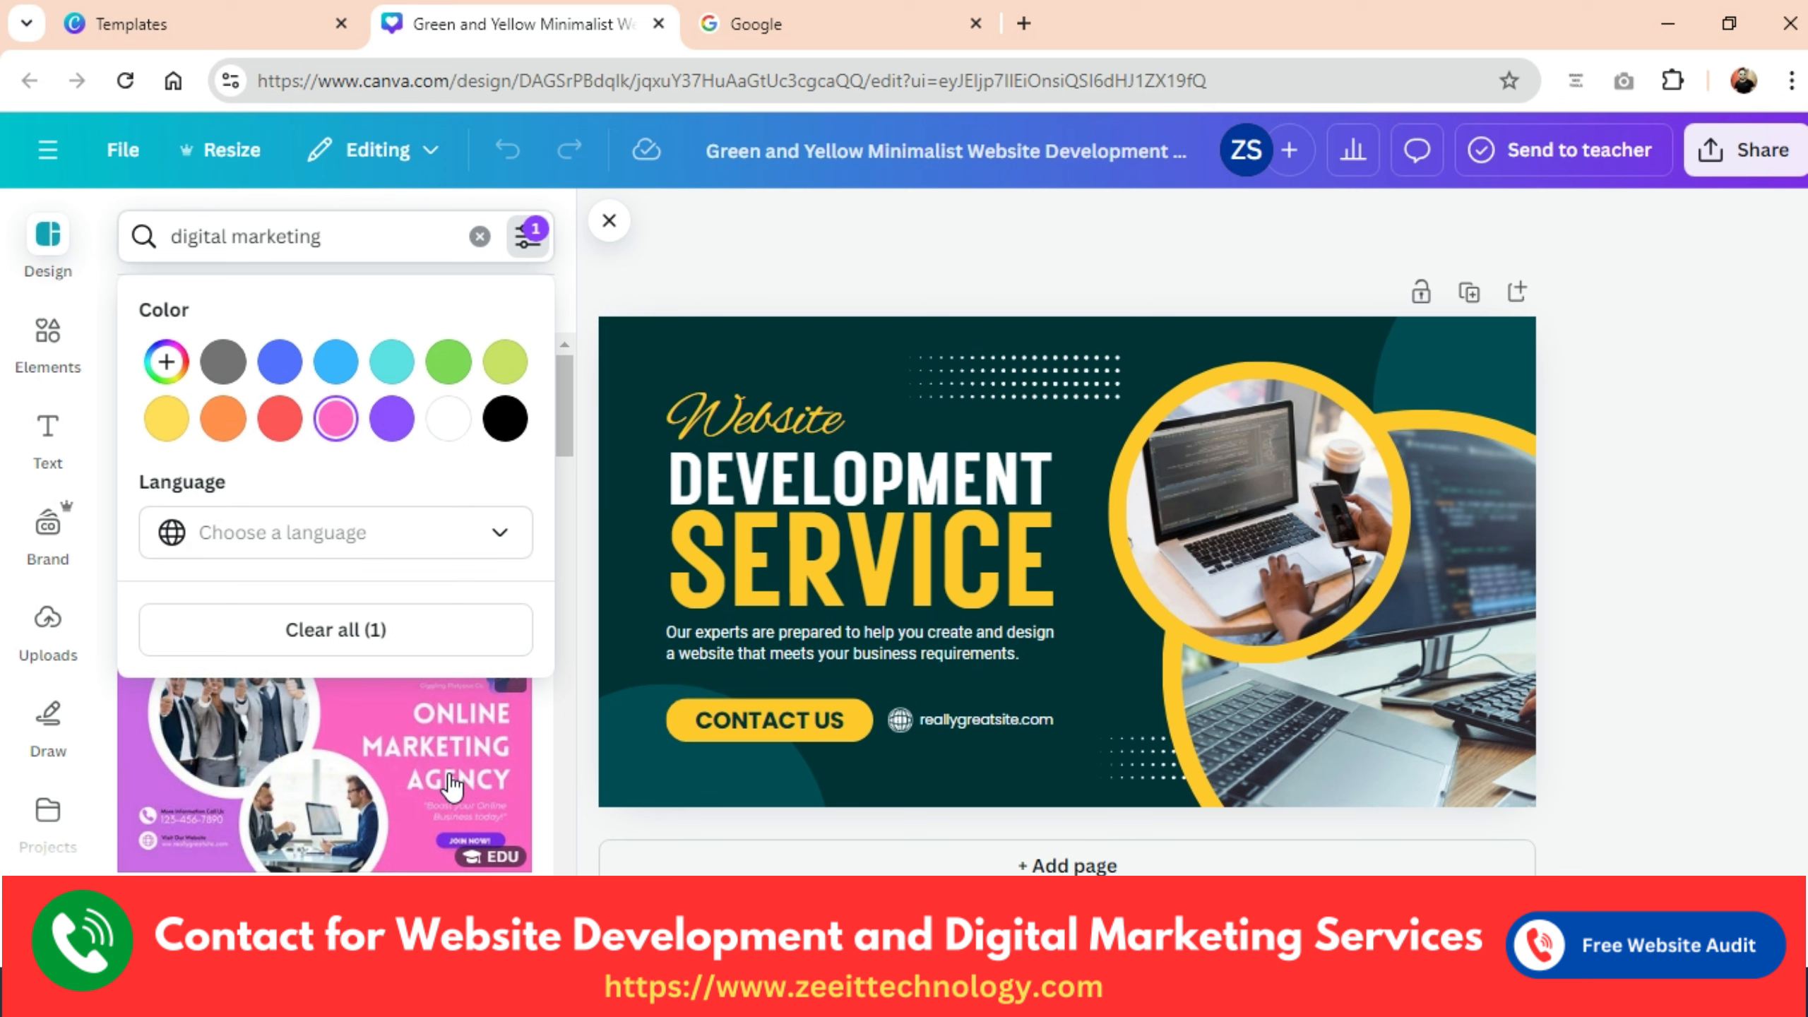
scroll(452, 797, "down", 5)
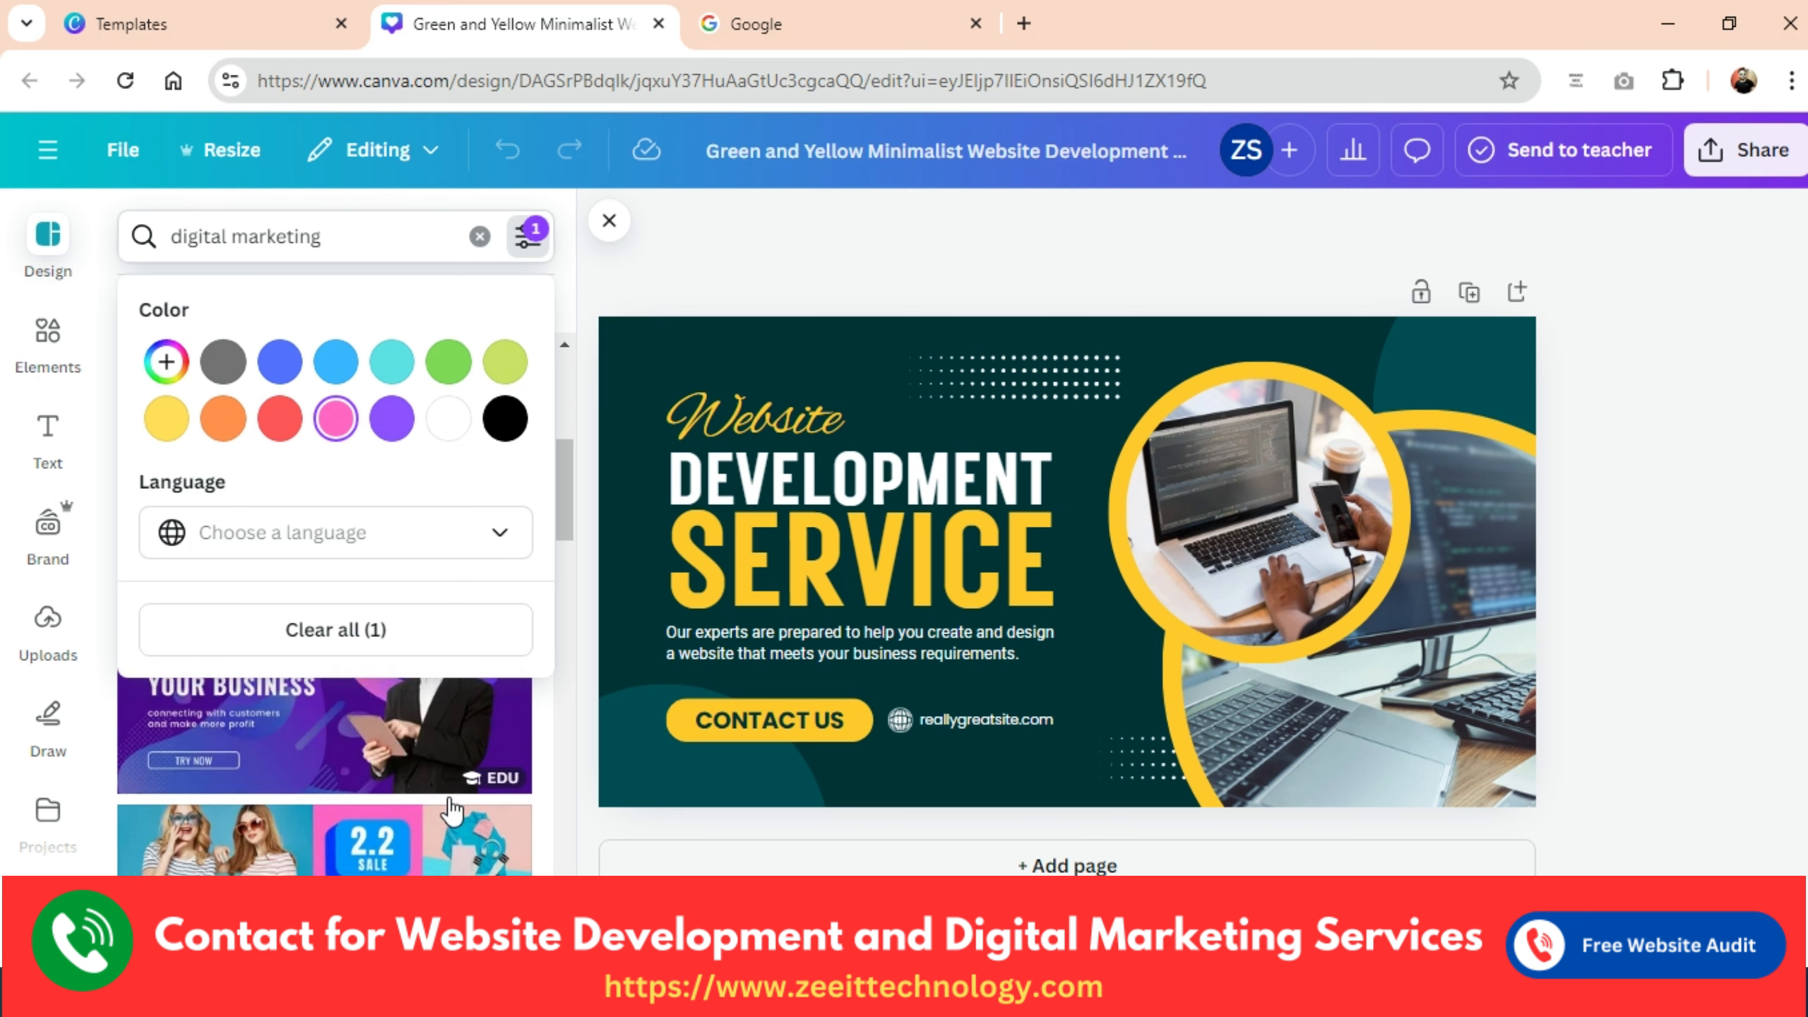
scroll(499, 798, "up", 2)
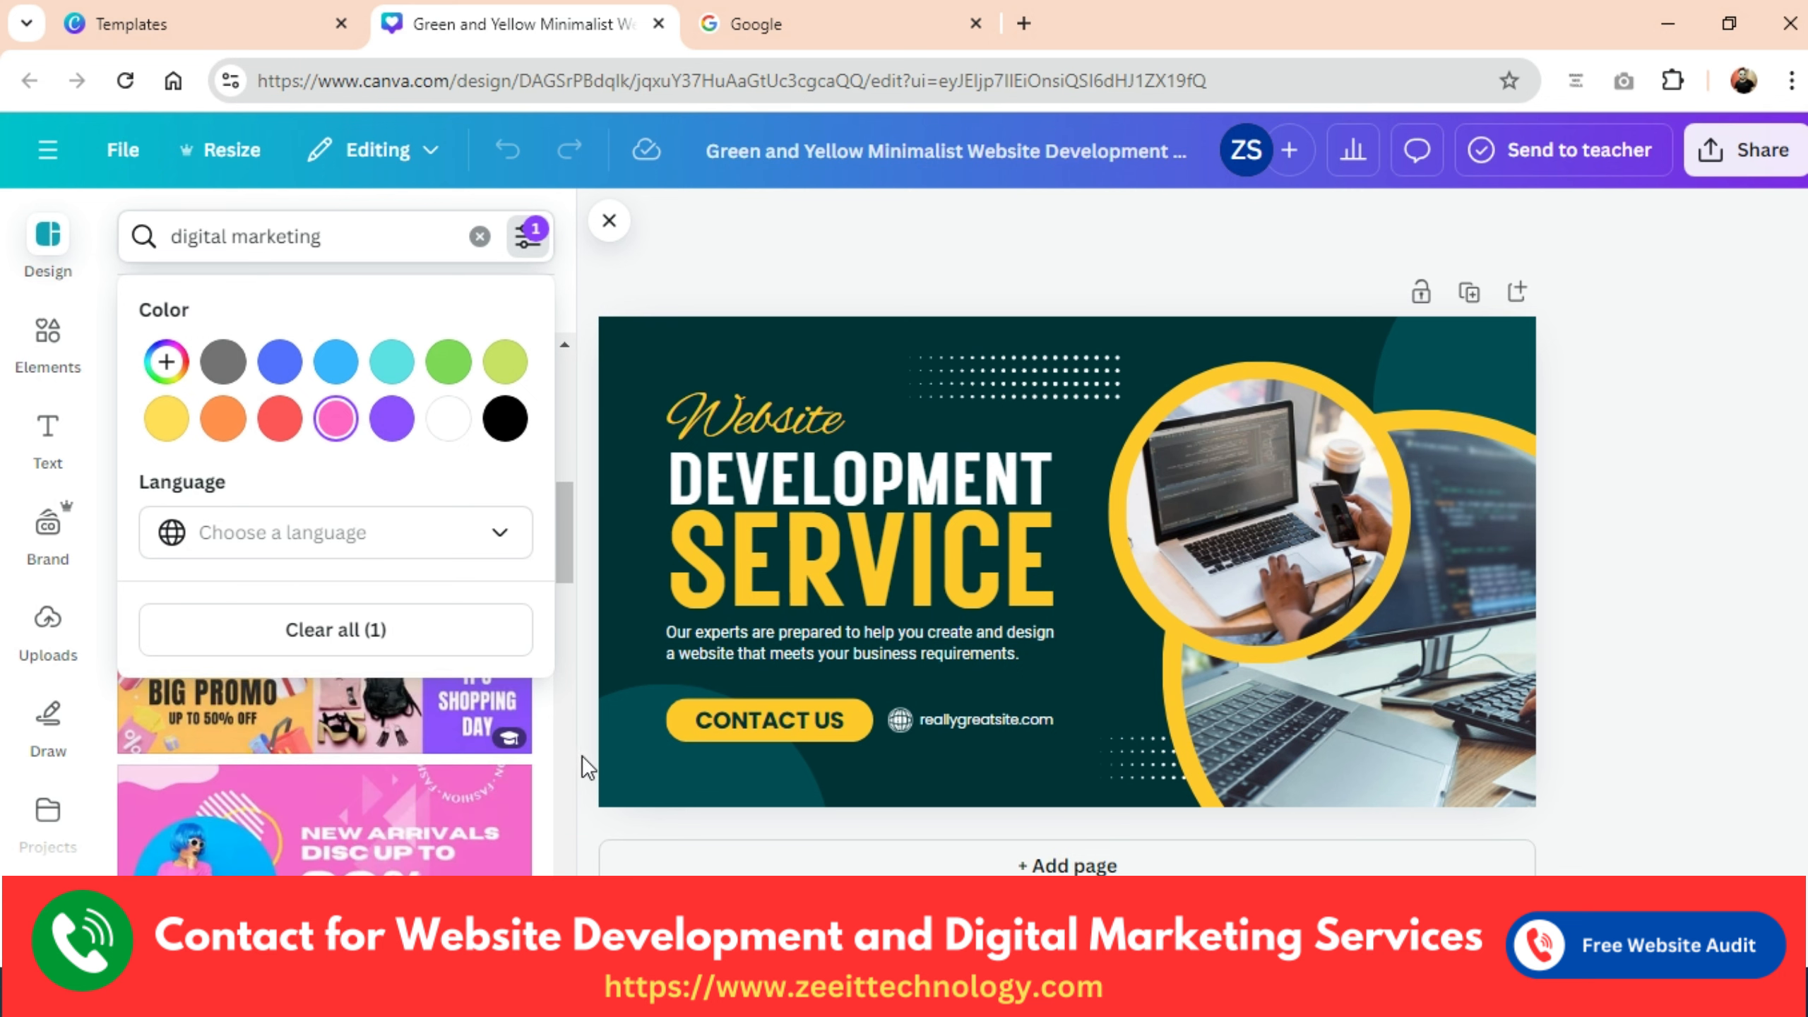
left_click(571, 630)
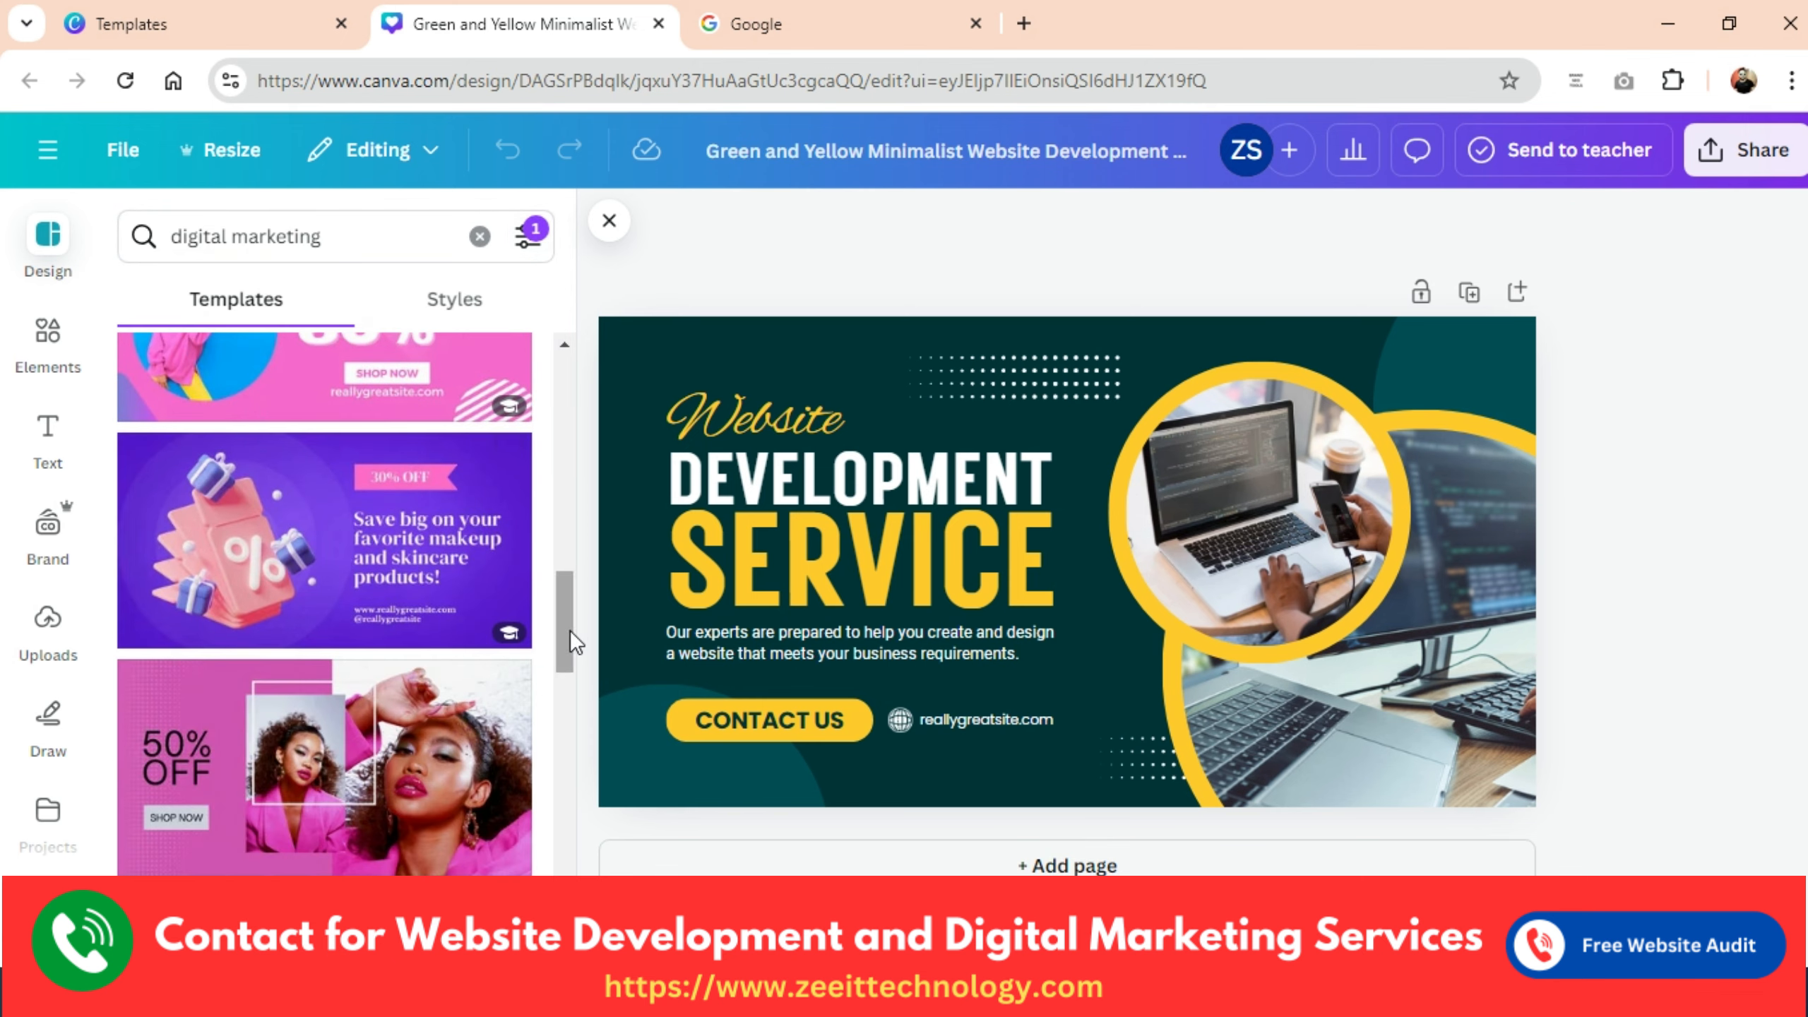
scroll(392, 794, "down", 5)
scroll(440, 585, "up", 10)
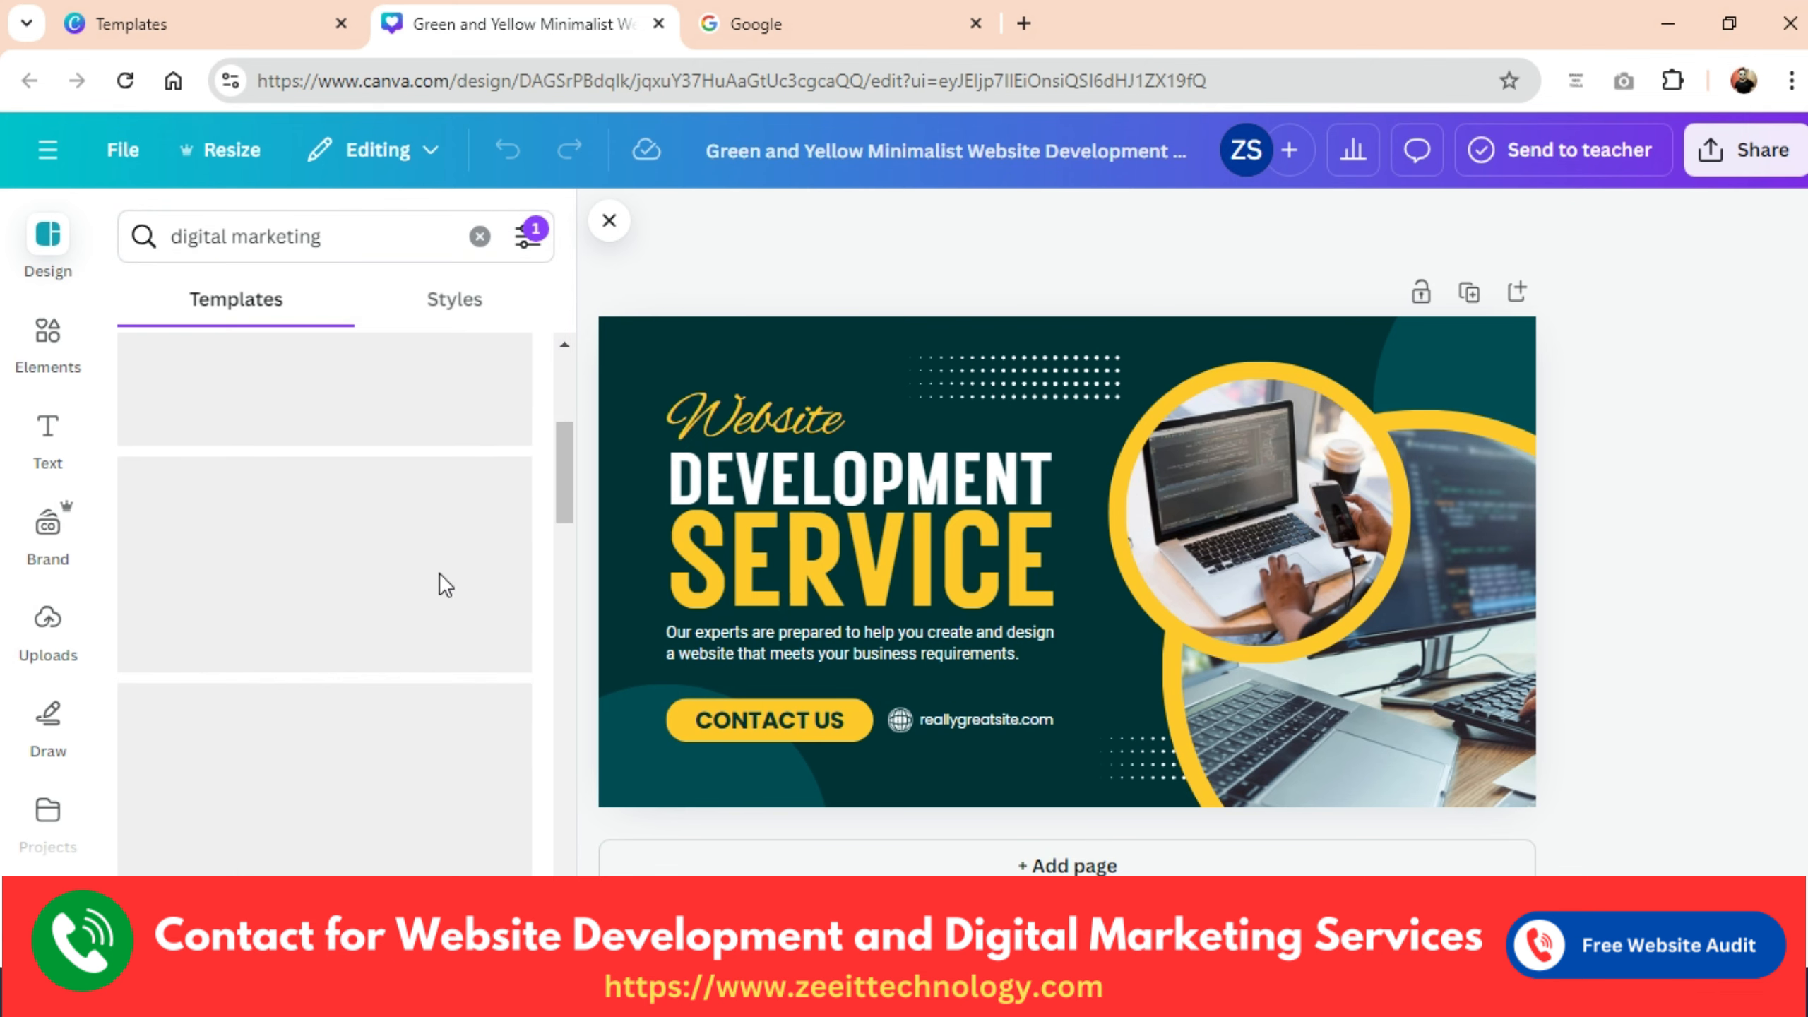
Remove the pink color filter from the digital marketing template search and close the filter options.
left_click(528, 236)
left_click(348, 438)
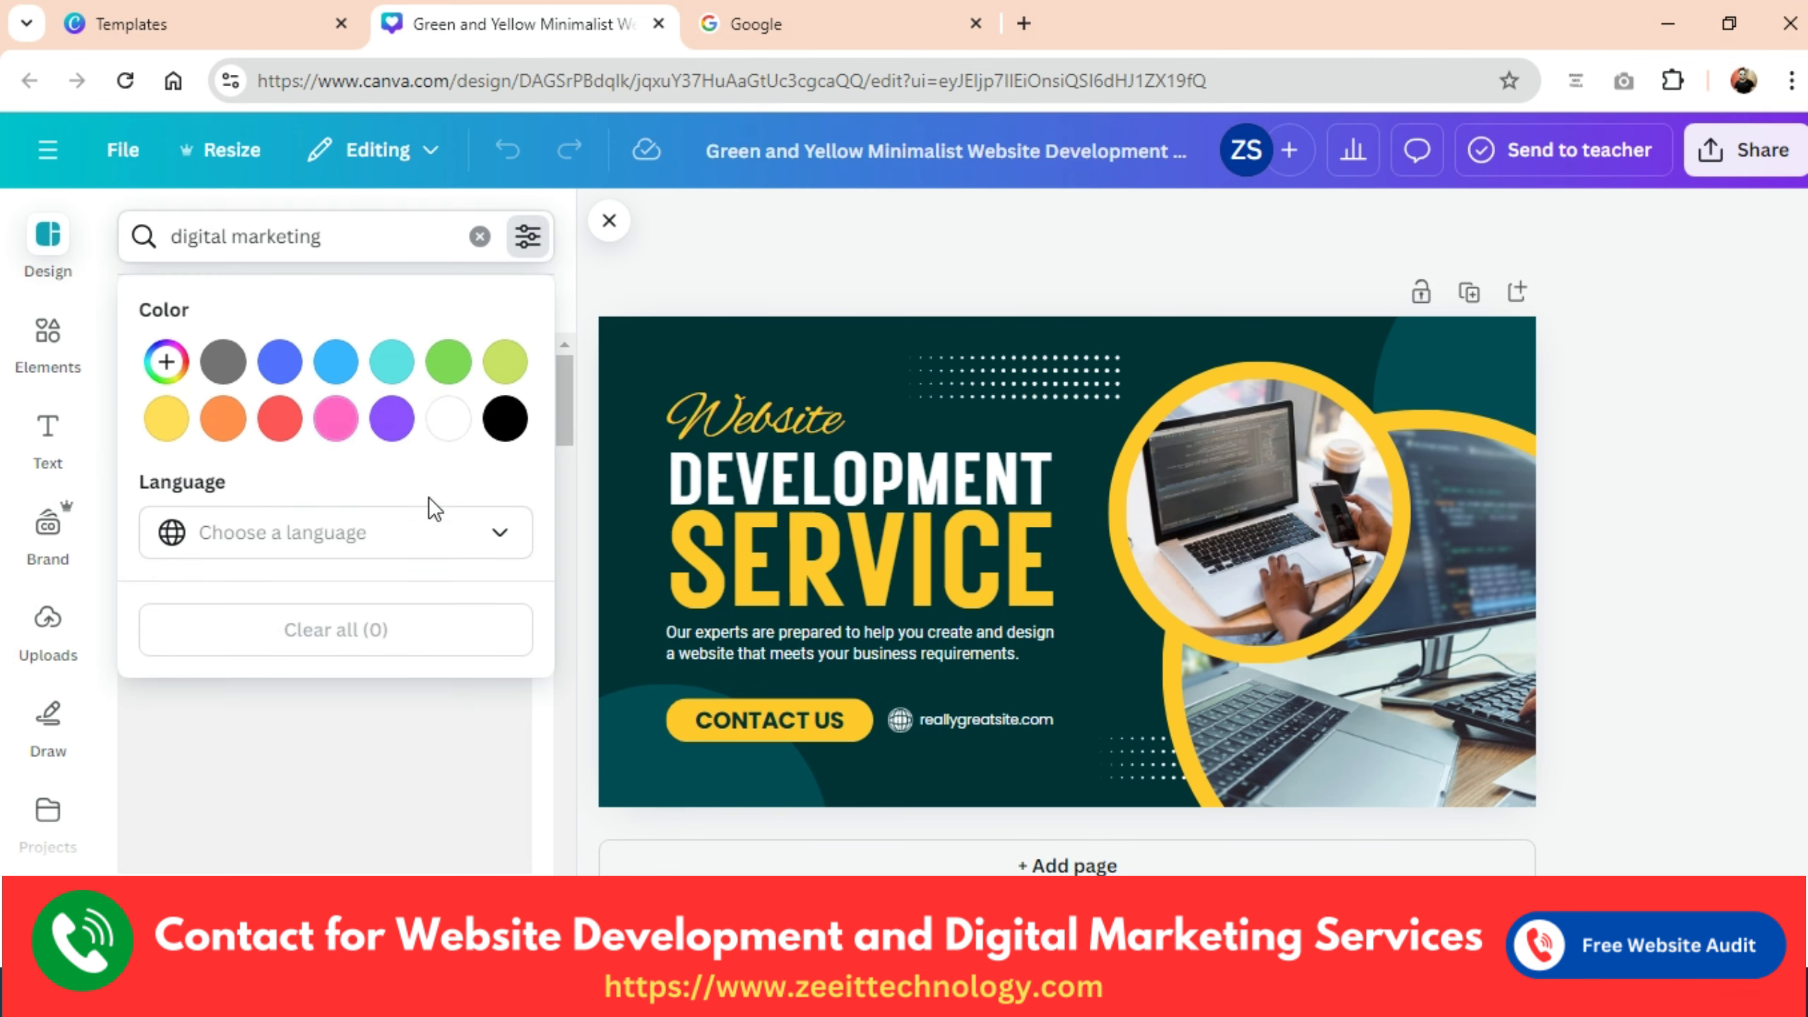
left_click(594, 485)
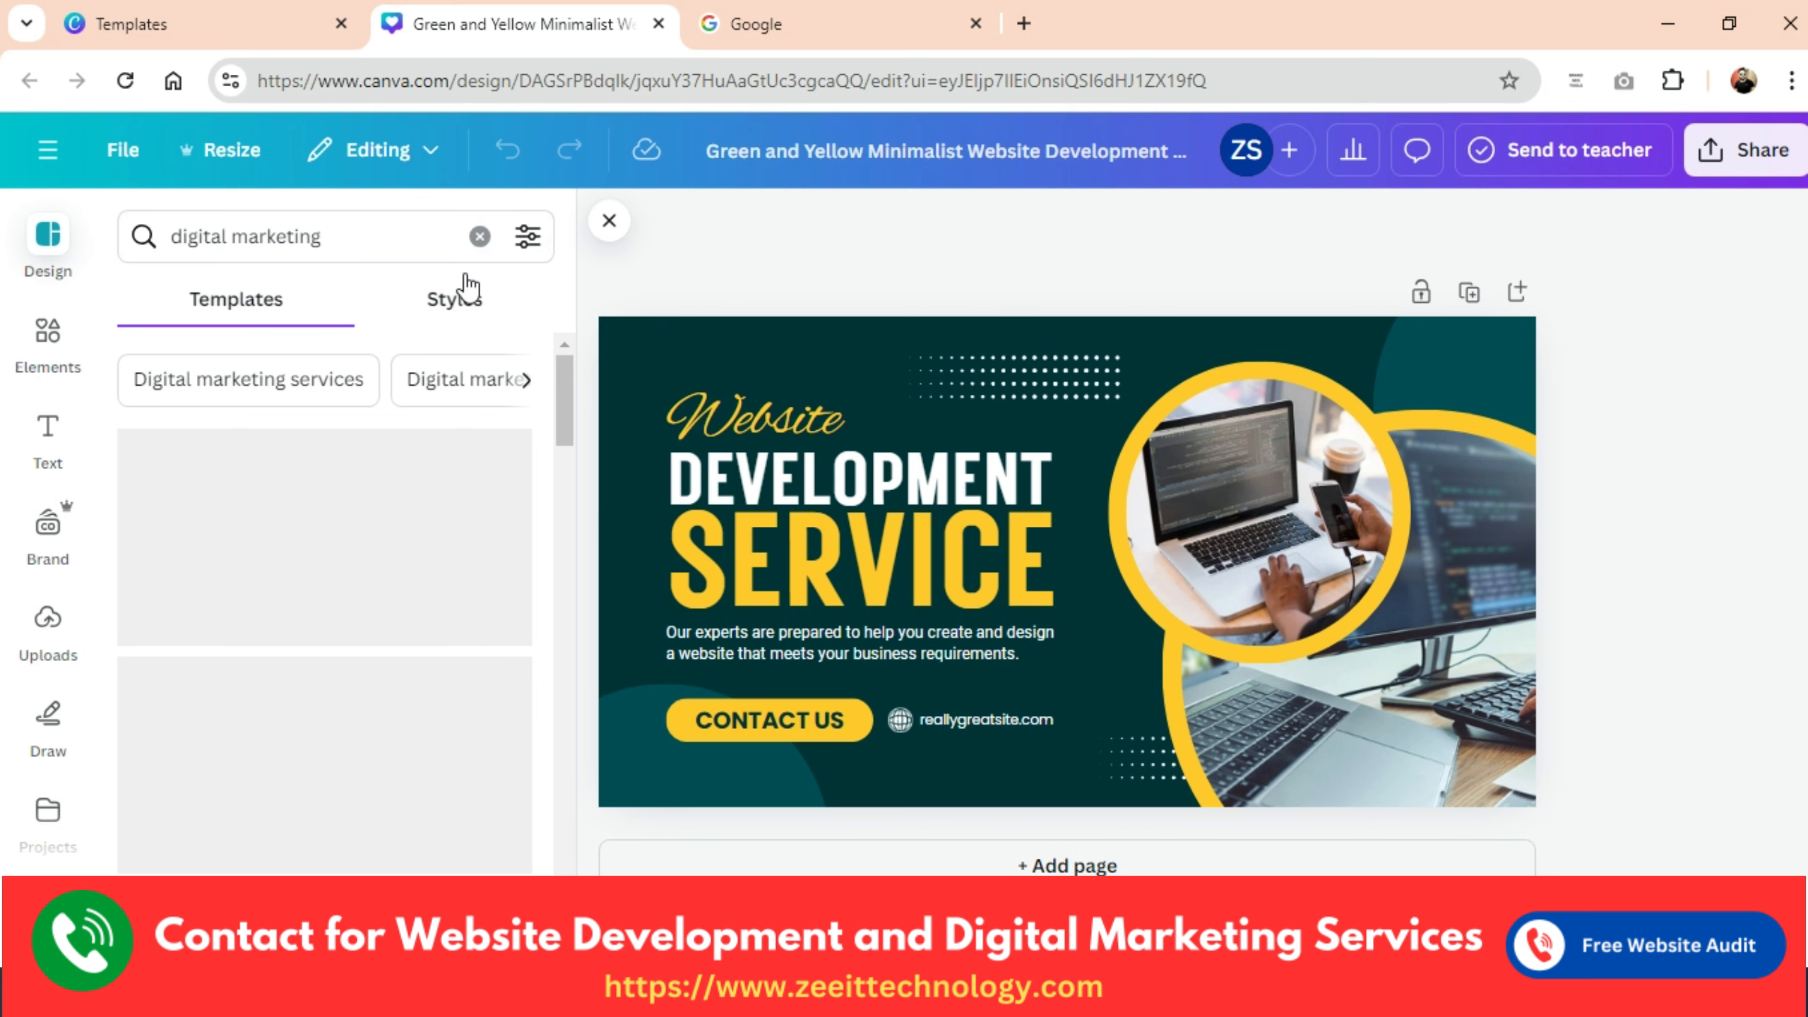
Run the digital marketing template search again without any color filter.
left_click(349, 236)
key("Return")
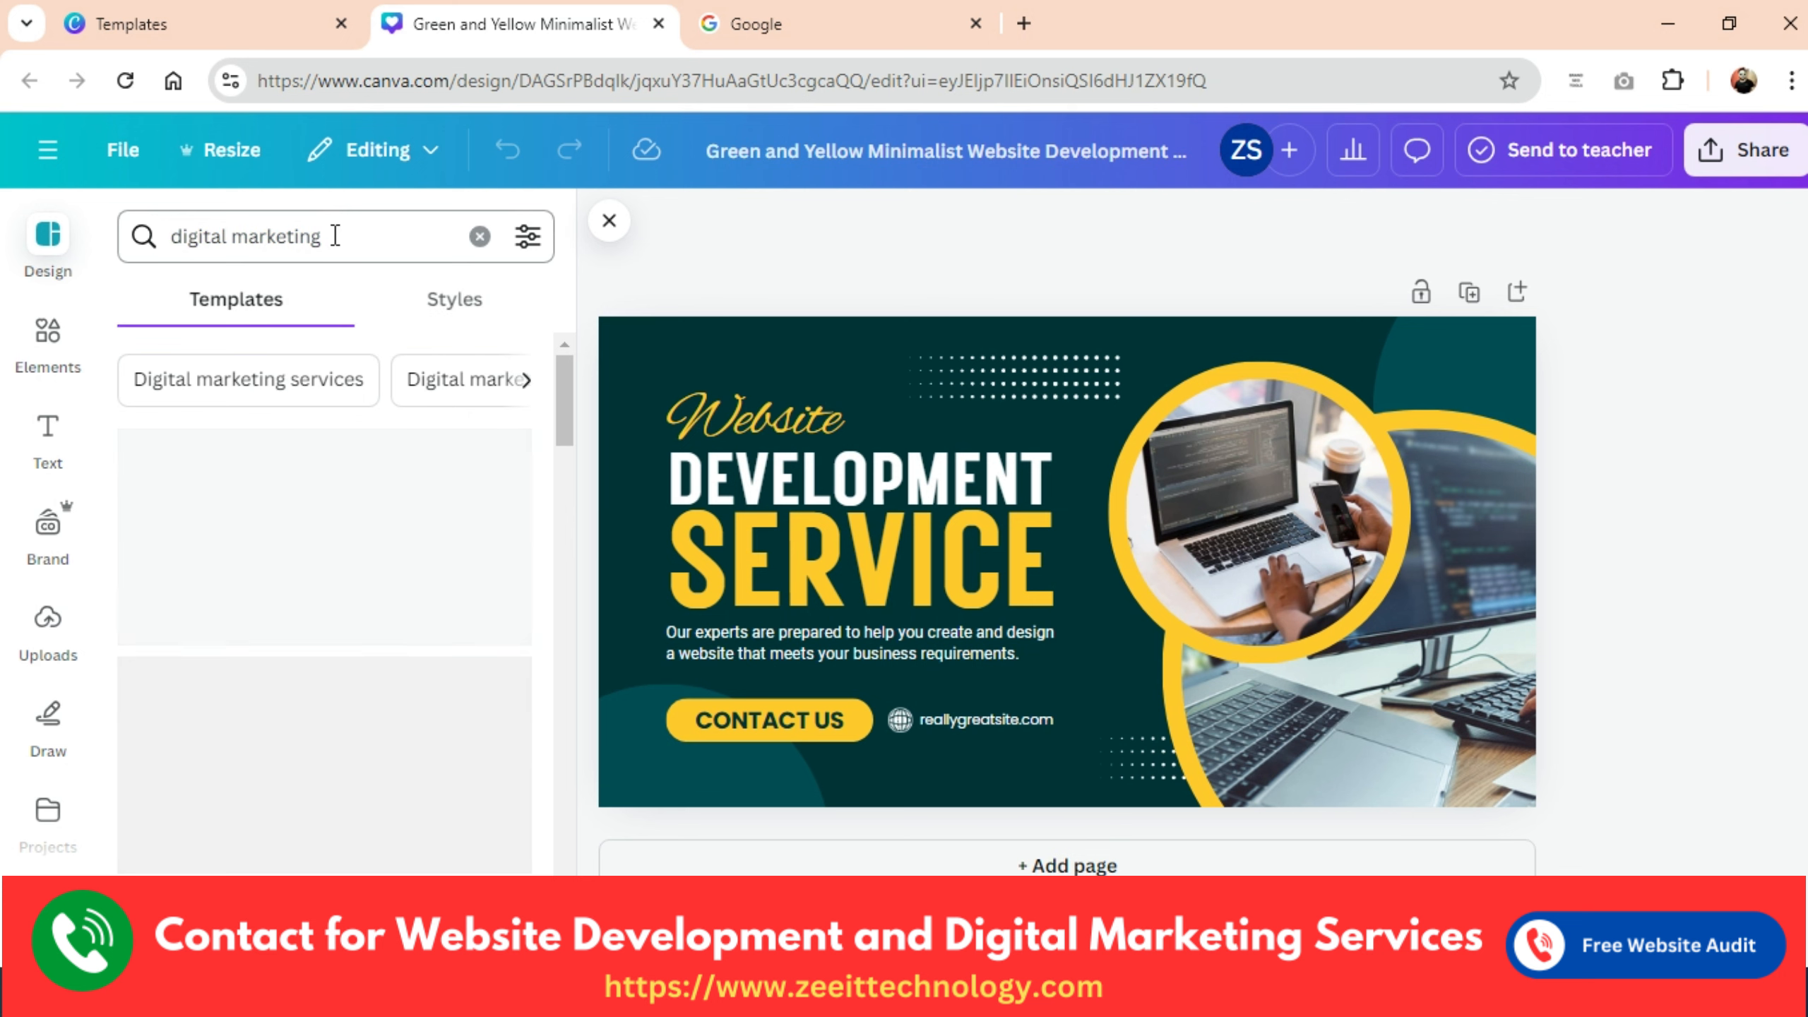
Set the page background to the blue swatch from the Brand Kit logo colors.
left_click(734, 361)
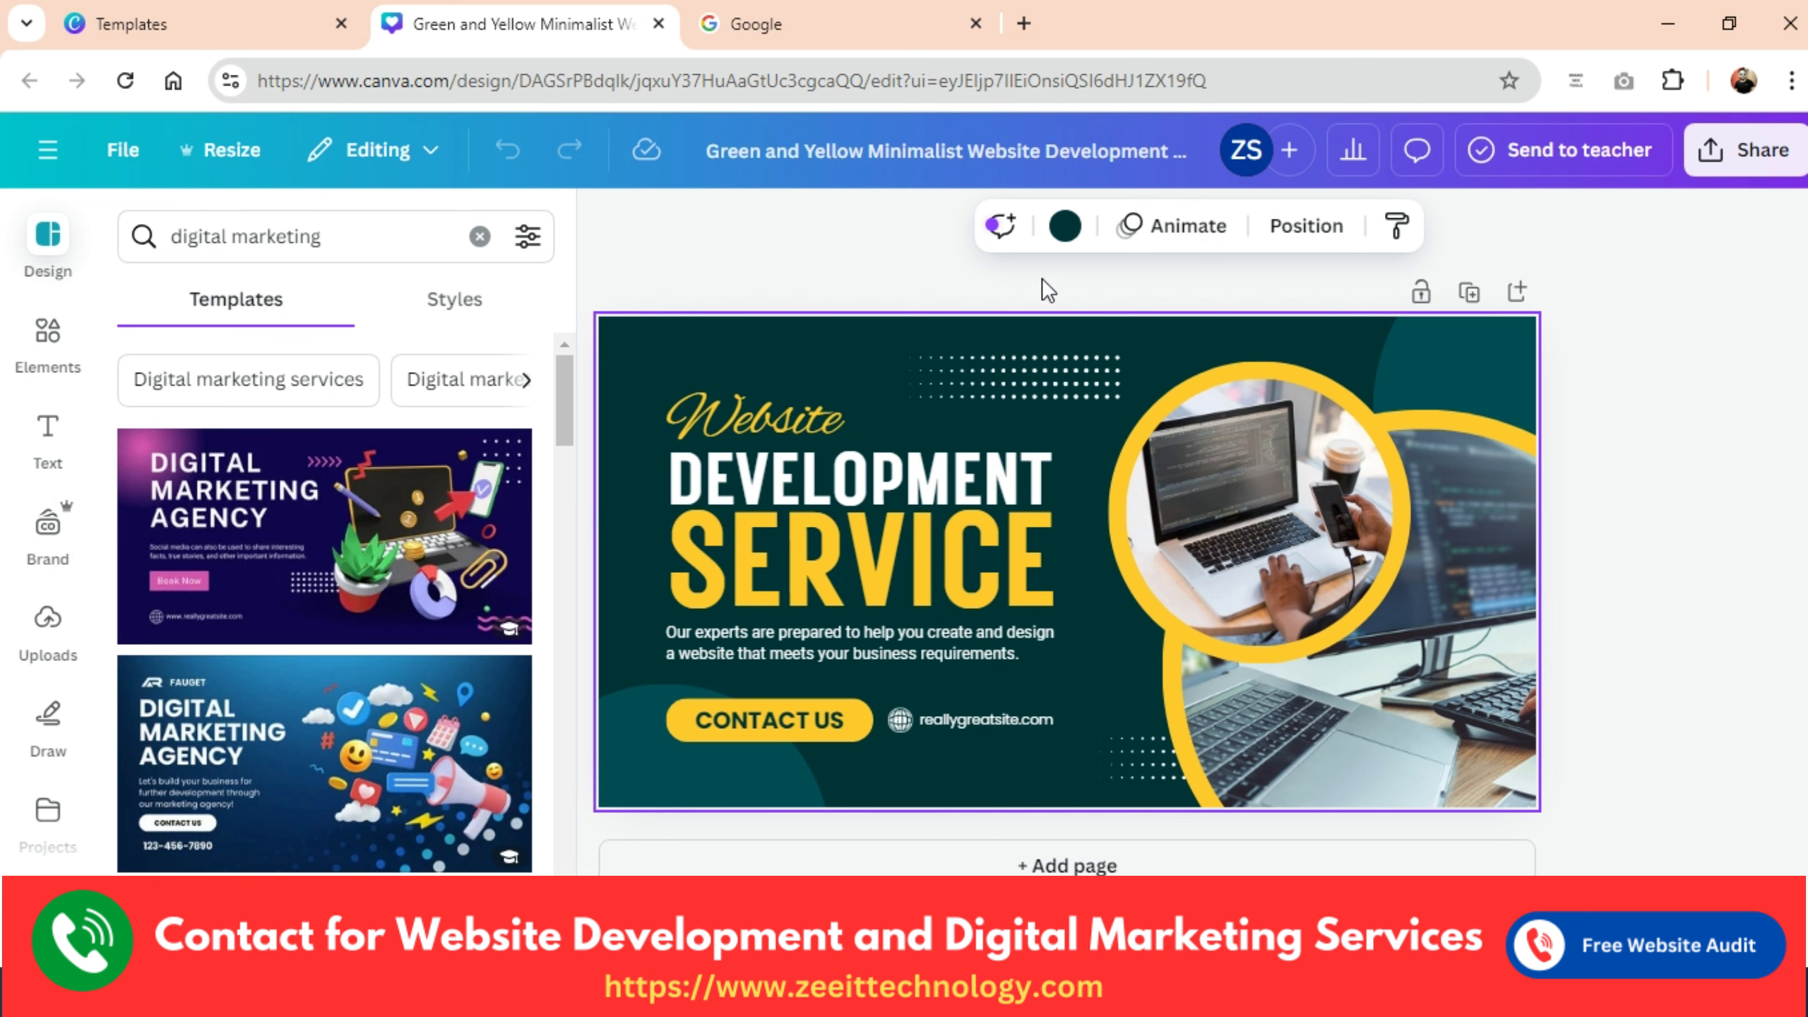
left_click(1065, 227)
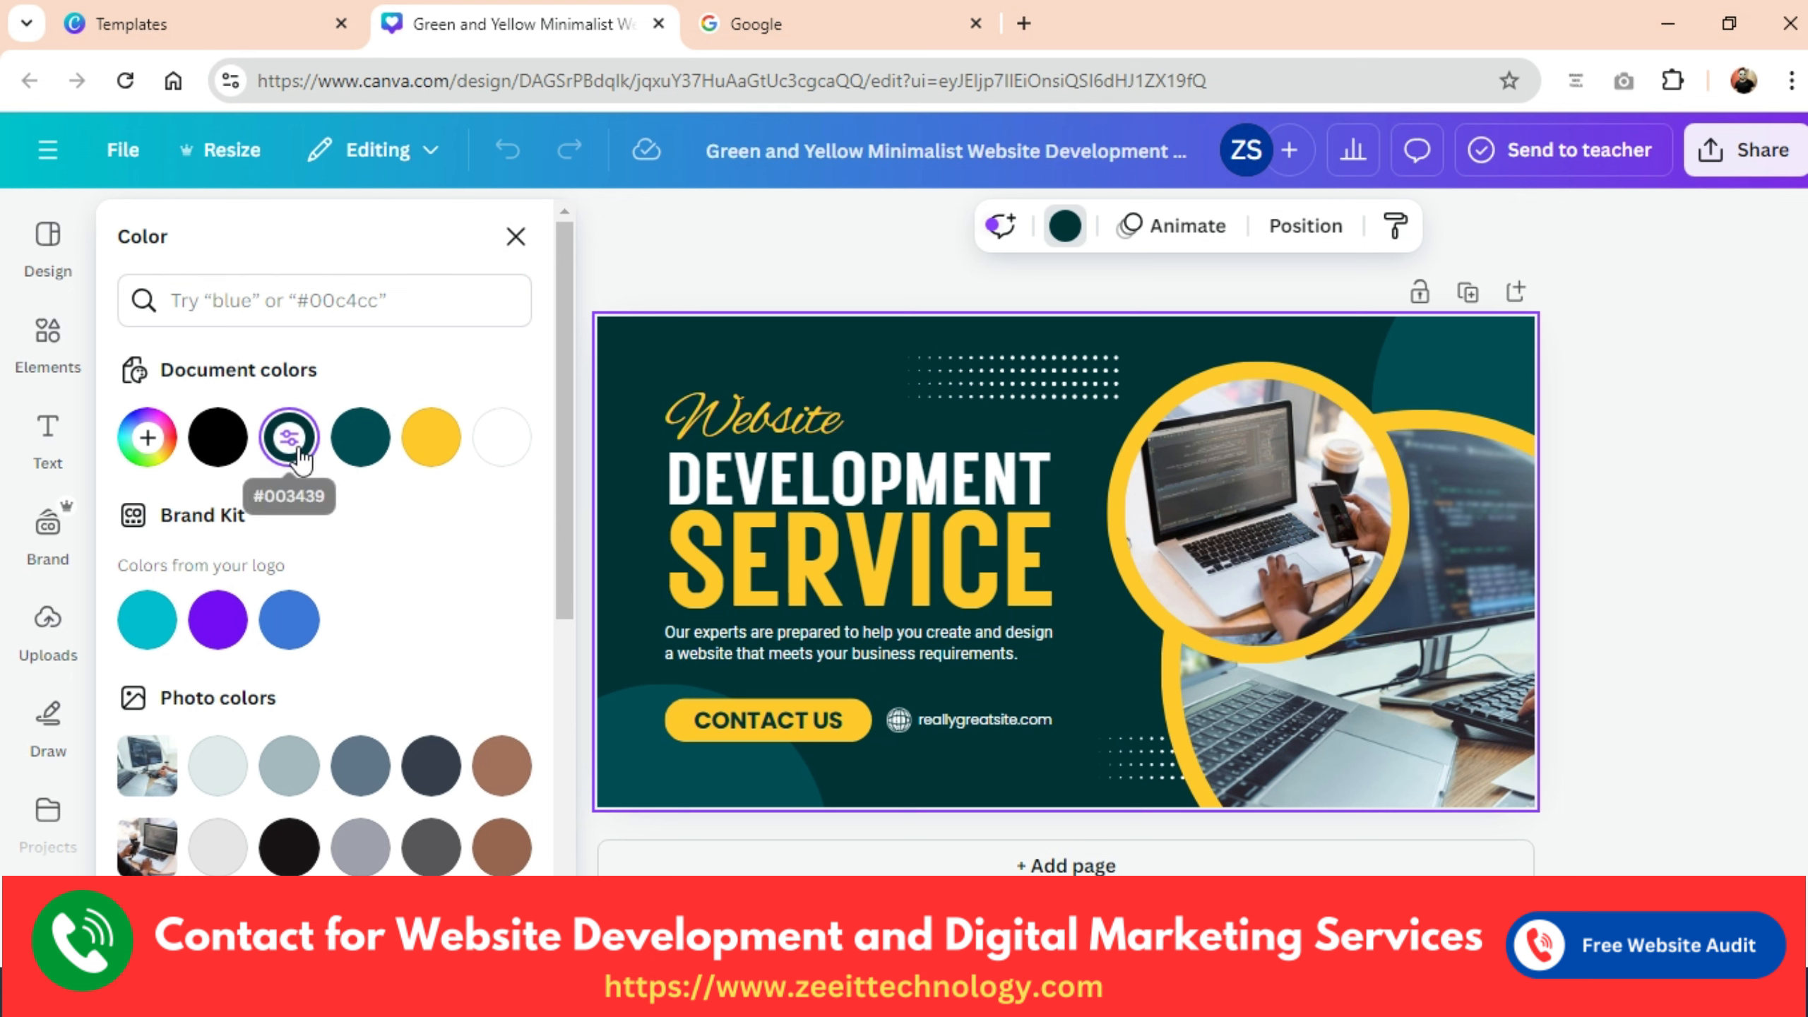
scroll(502, 630, "down", 2)
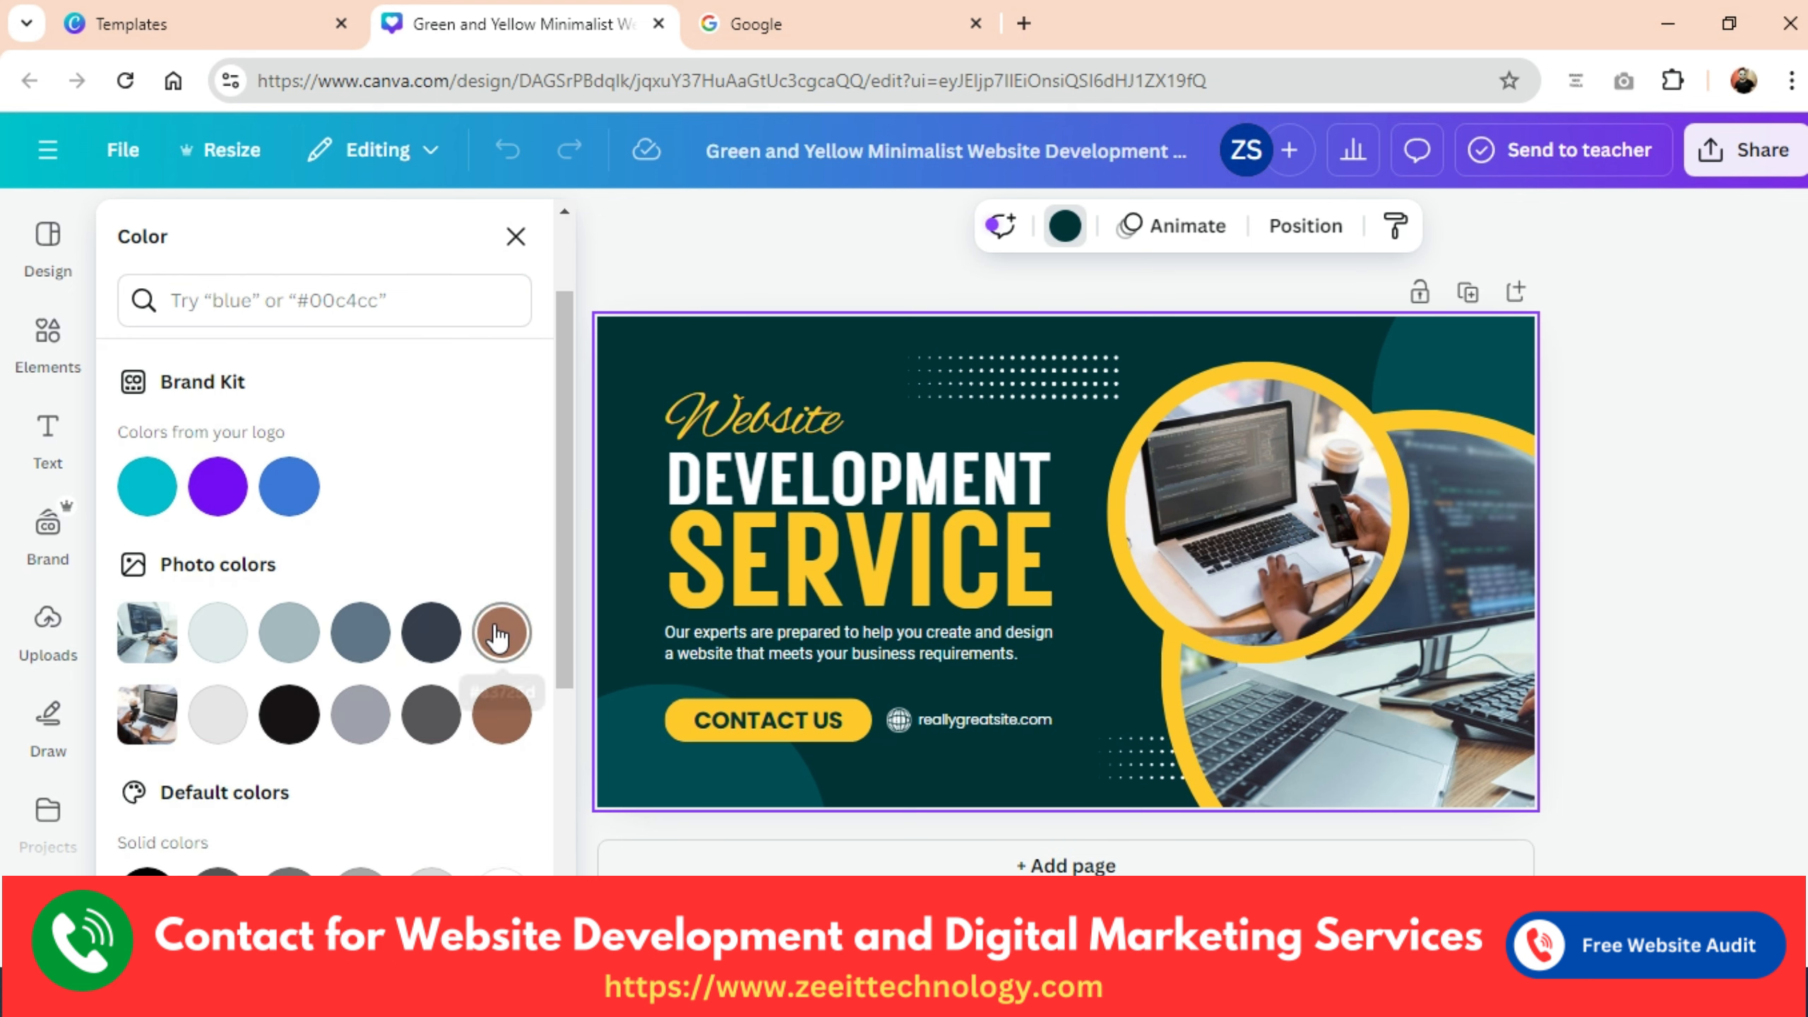
scroll(500, 633, "up", 2)
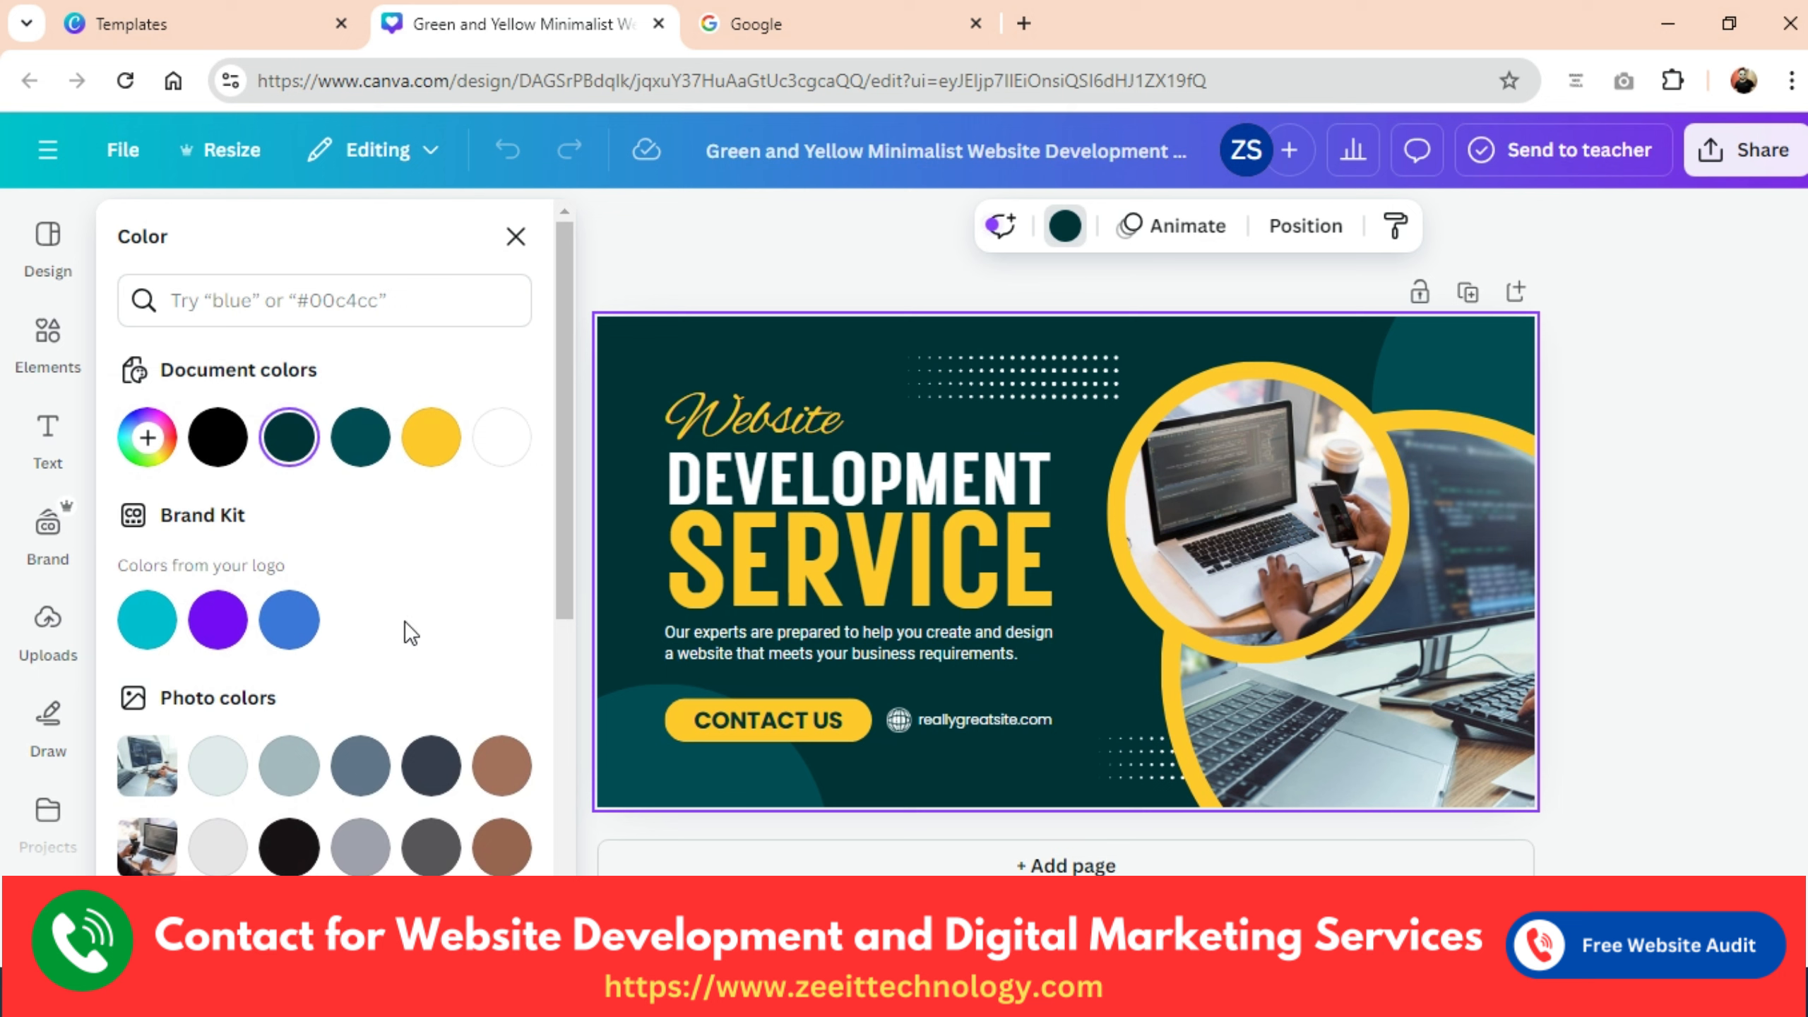
left_click(286, 621)
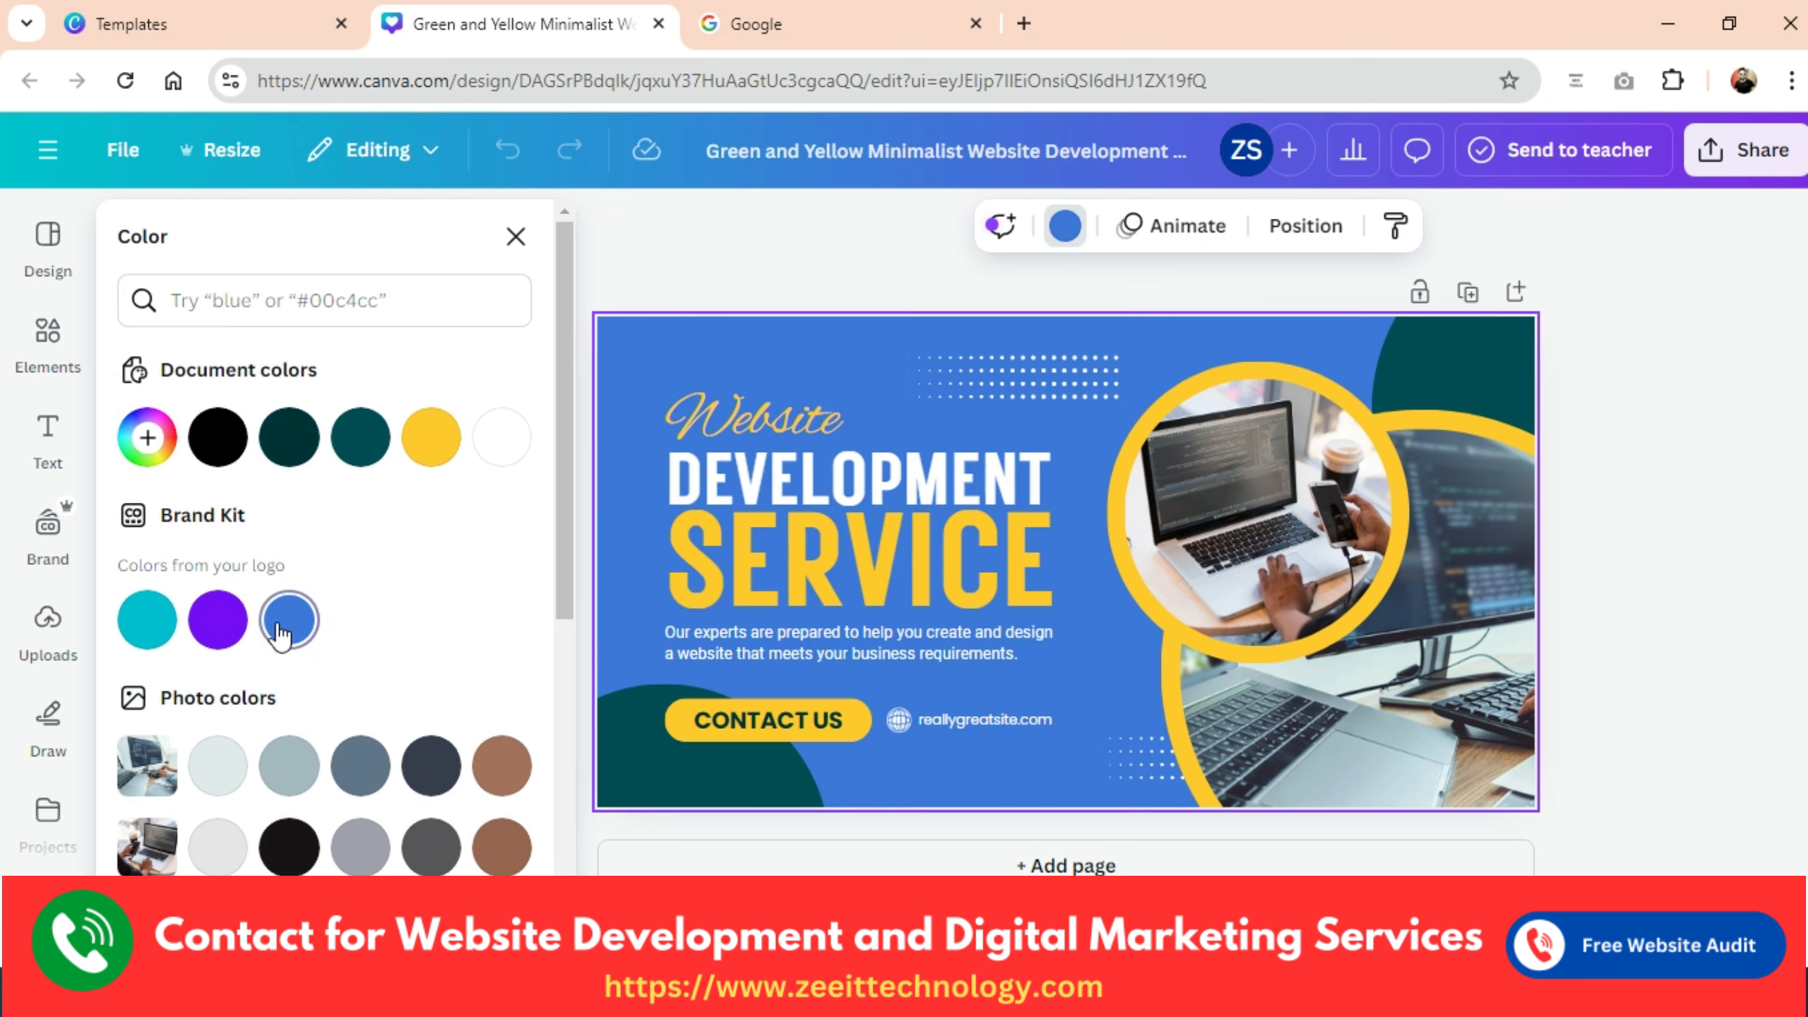
Try grey, coral, red and light yellow default solid colors on the page background.
scroll(431, 766, "down", 2)
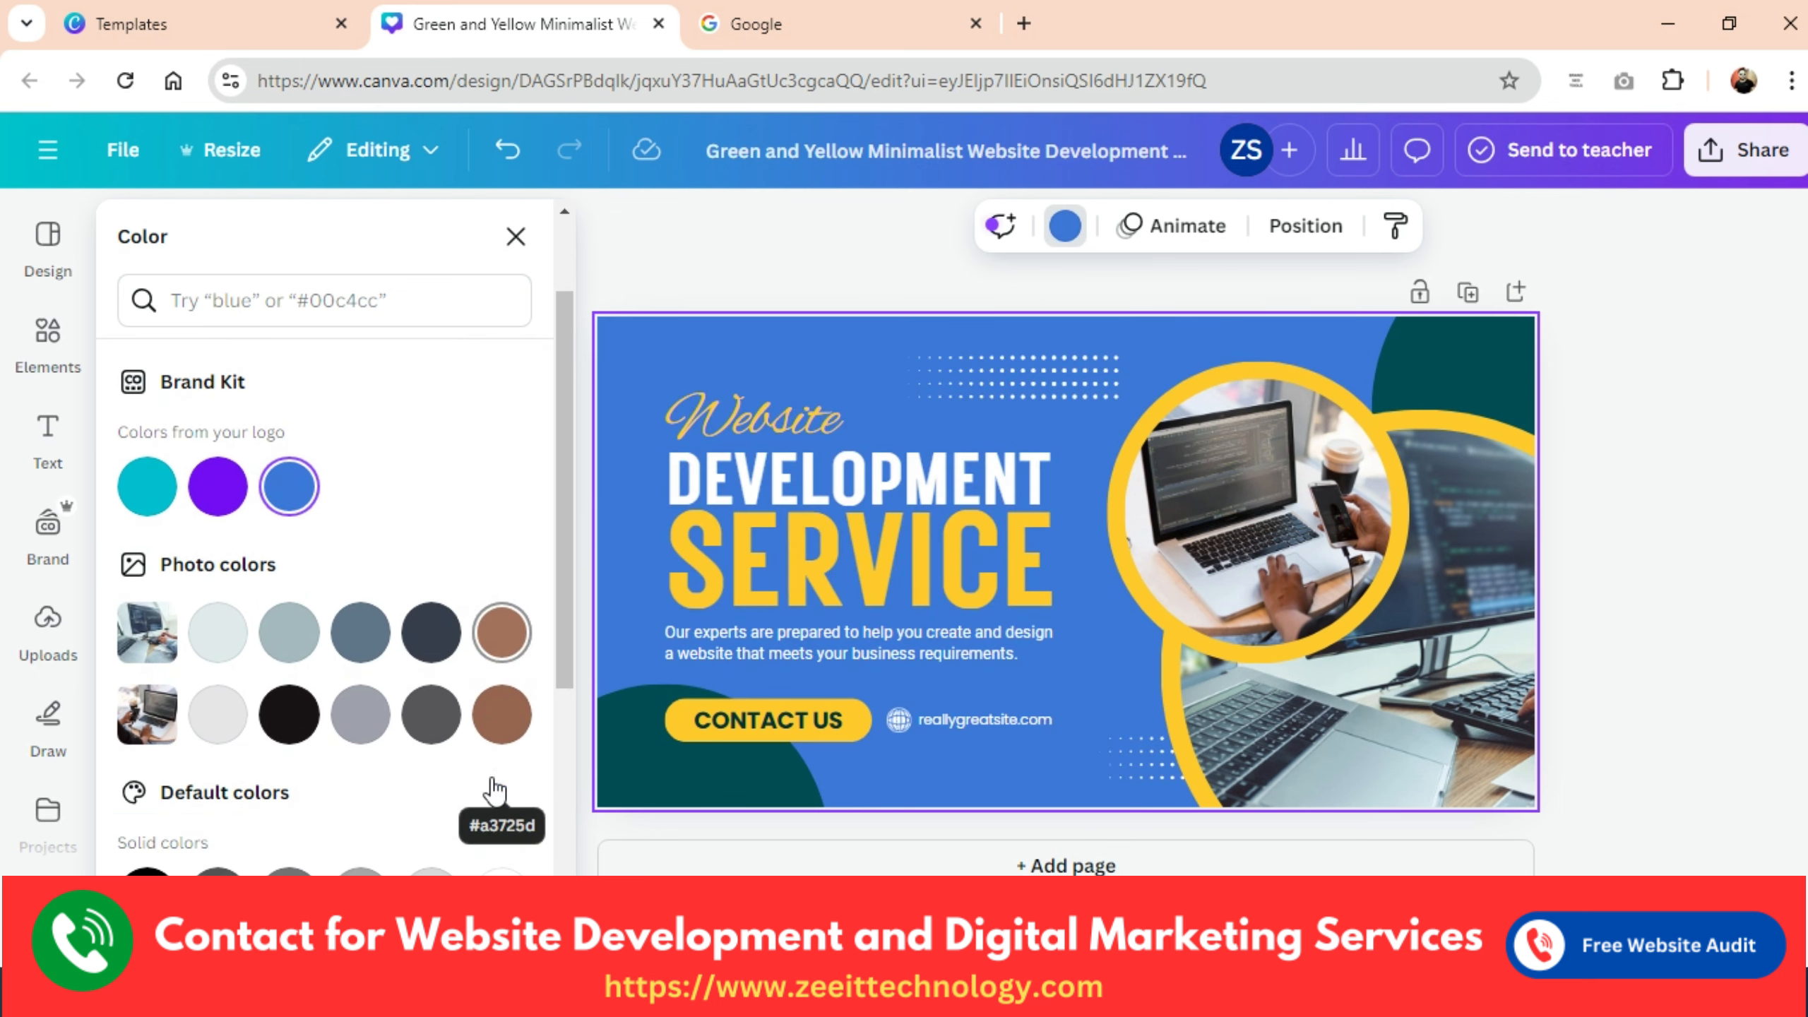
left_click(289, 898)
scroll(335, 818, "down", 3)
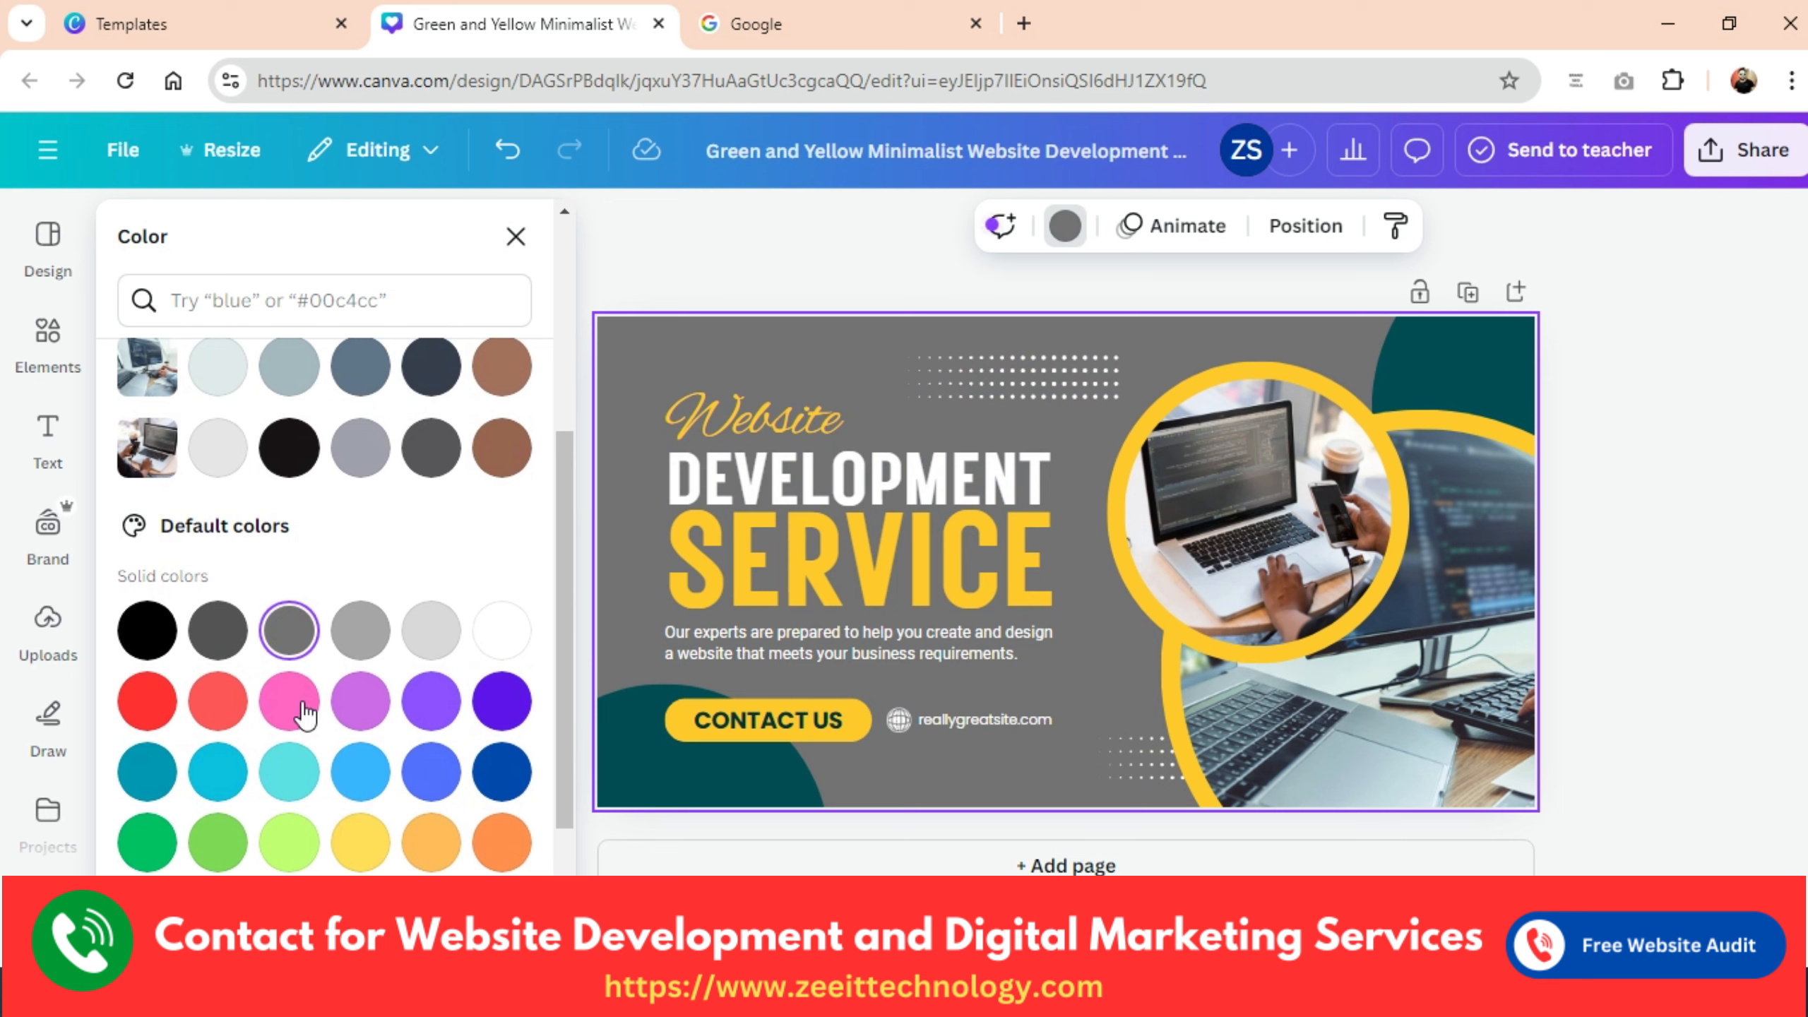
left_click(215, 701)
left_click(148, 700)
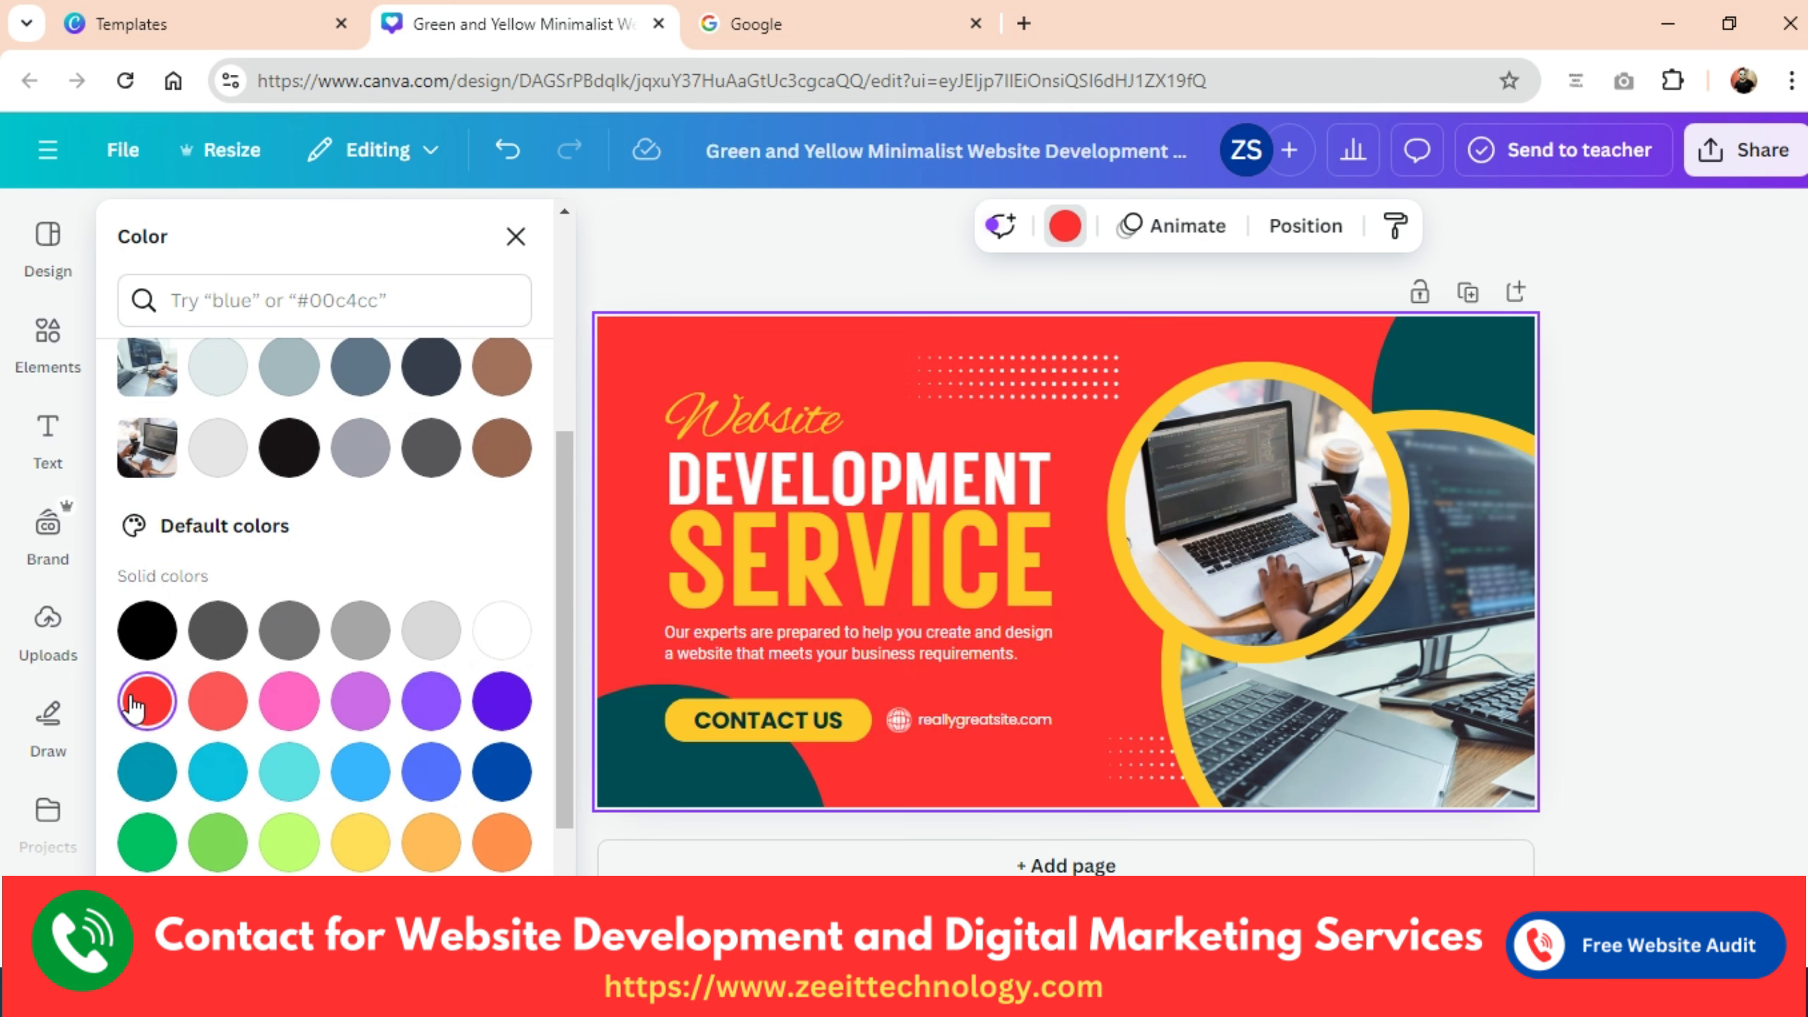
left_click(370, 853)
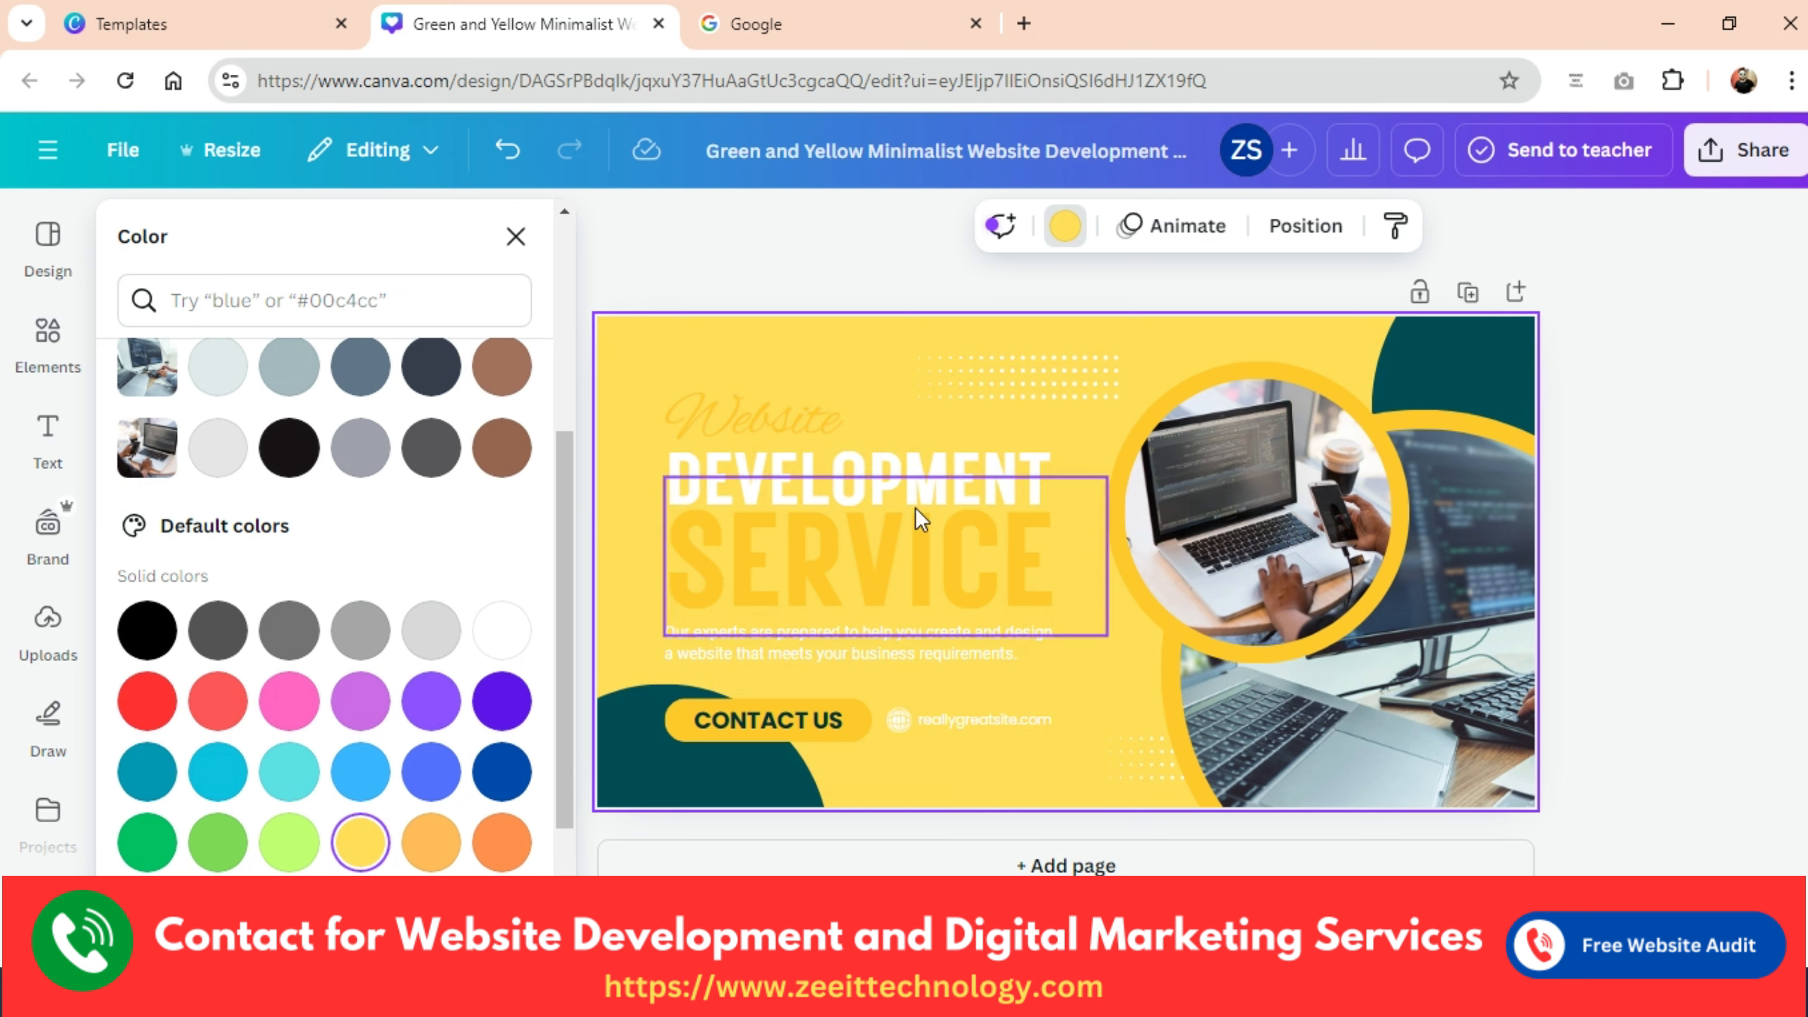
Try solid orange and the silver, black-to-gold and black-to-grey gradients on the page background.
left_click(1005, 554)
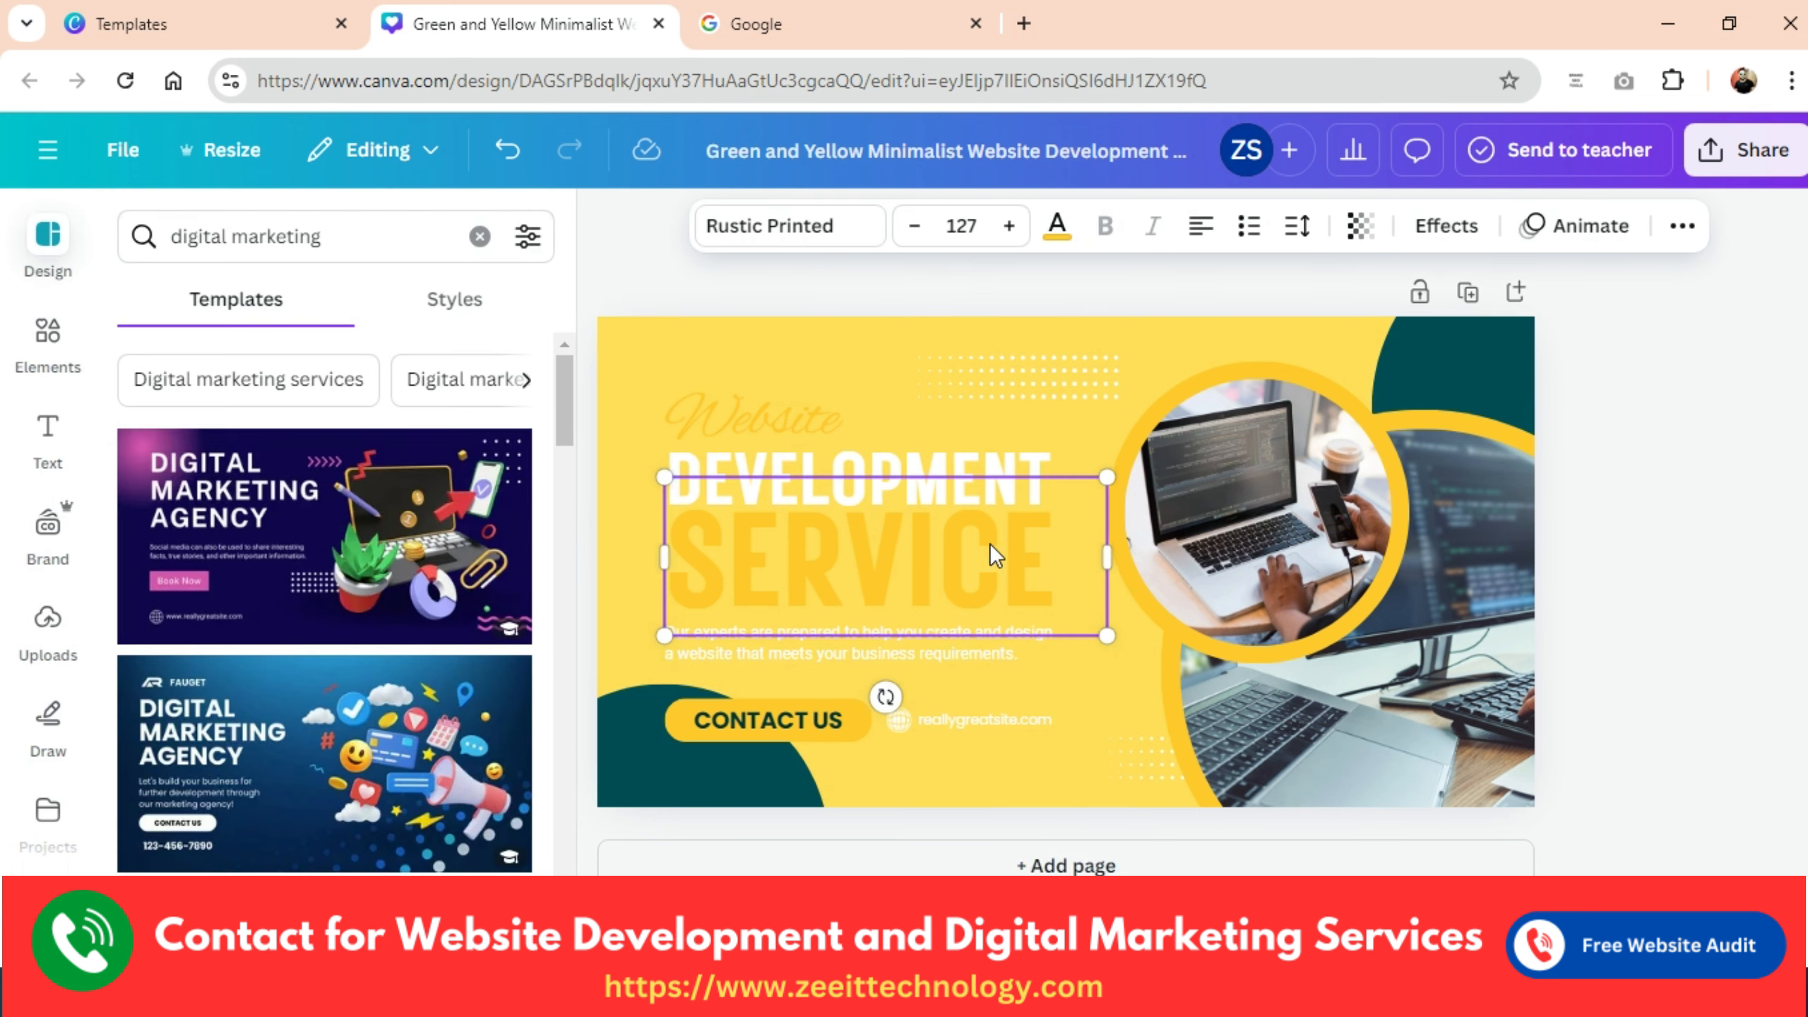
left_click(659, 343)
left_click(1064, 226)
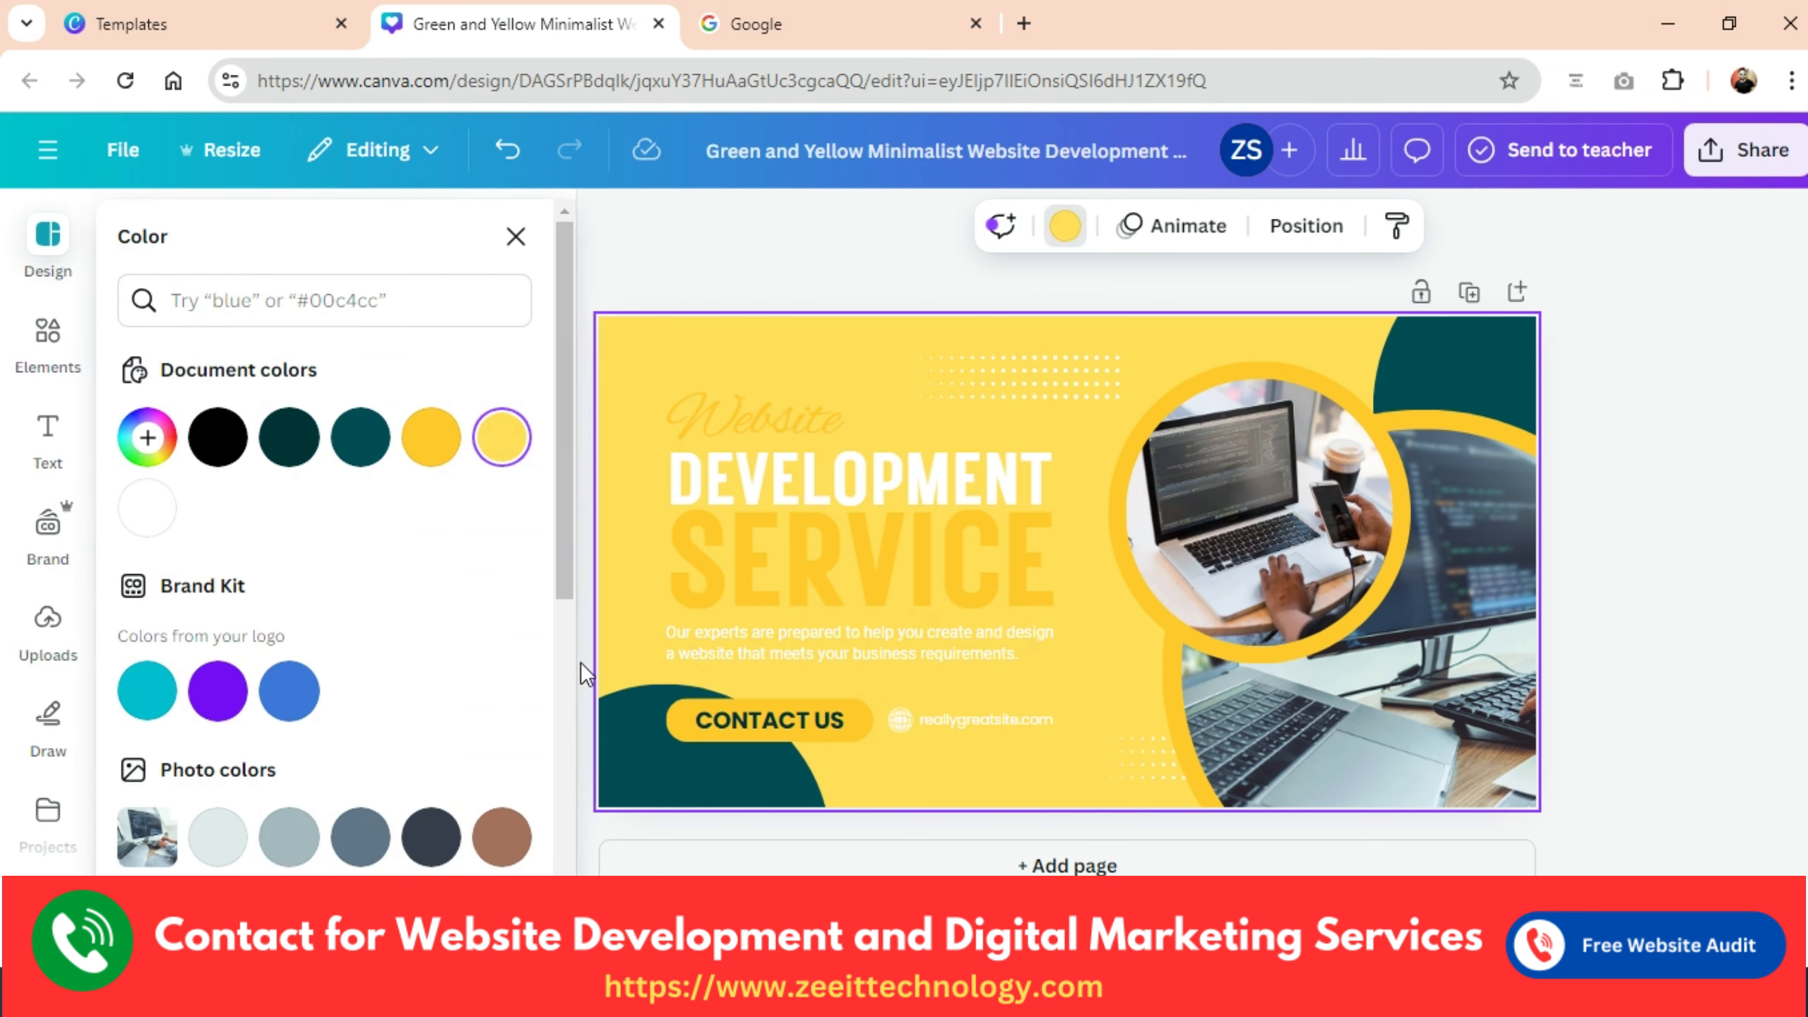
scroll(489, 783, "down", 6)
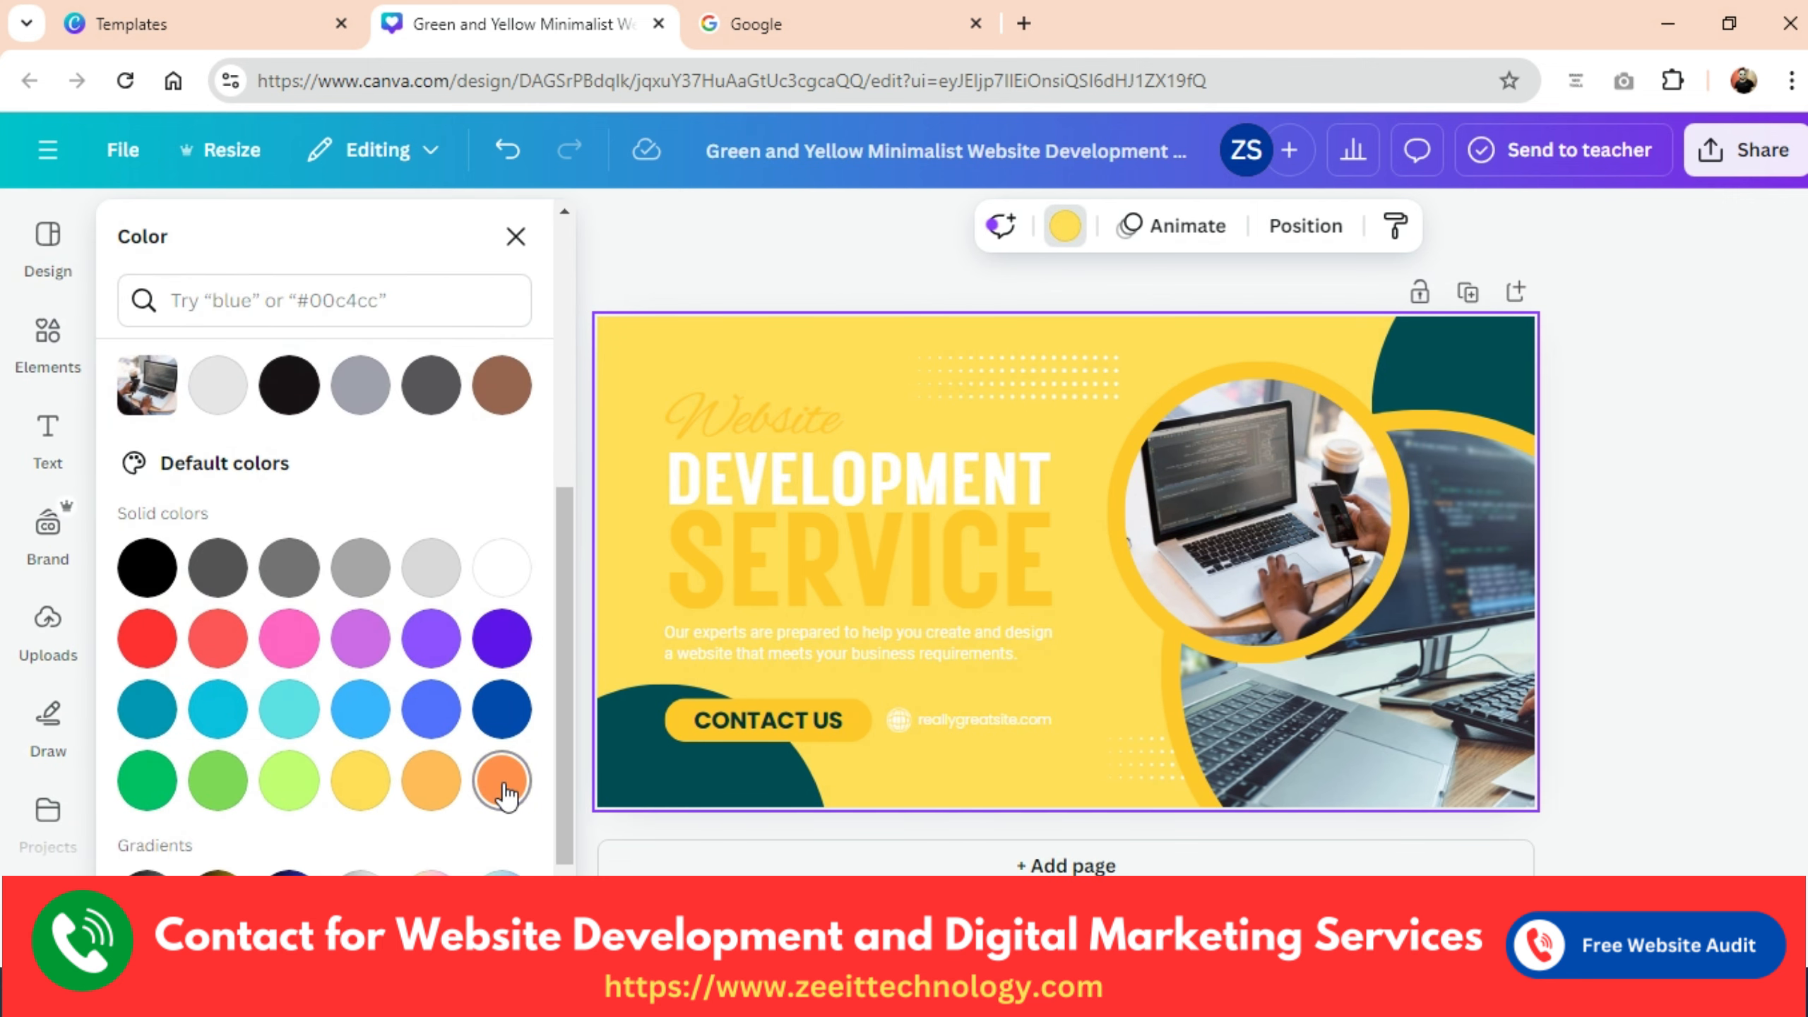
left_click(502, 783)
scroll(498, 776, "down", 2)
left_click(352, 776)
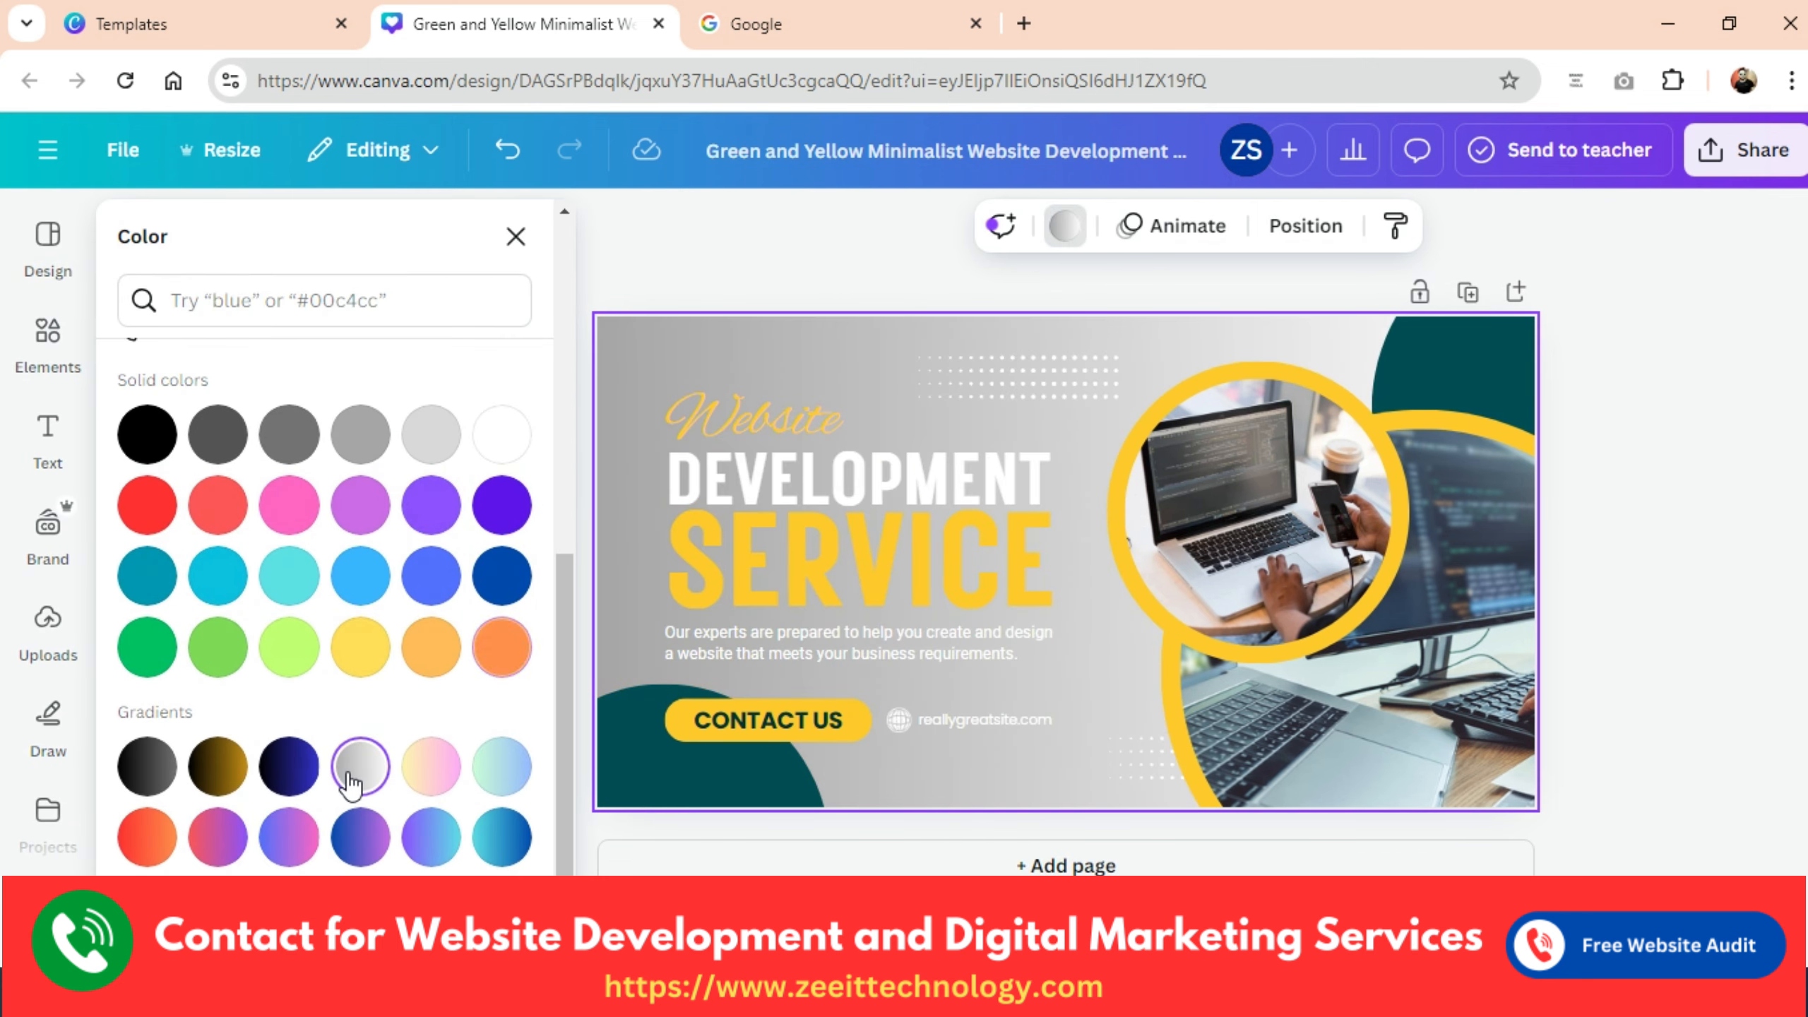
left_click(214, 774)
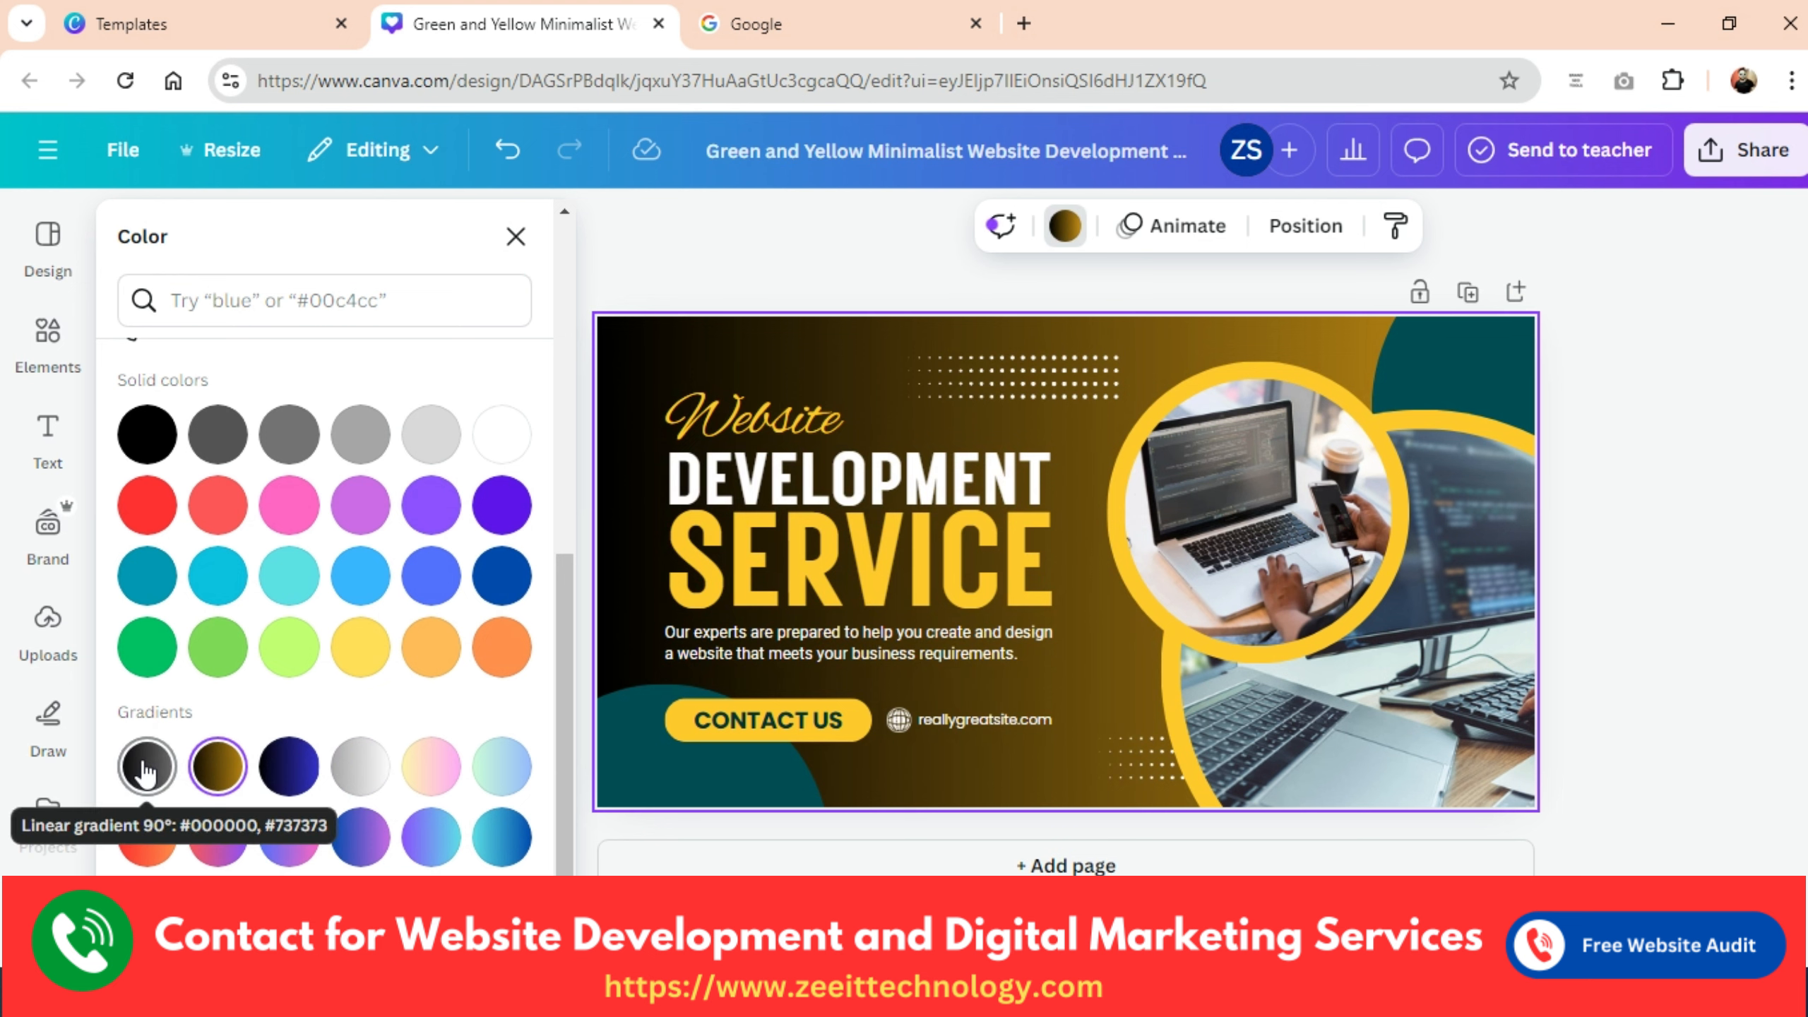
left_click(146, 768)
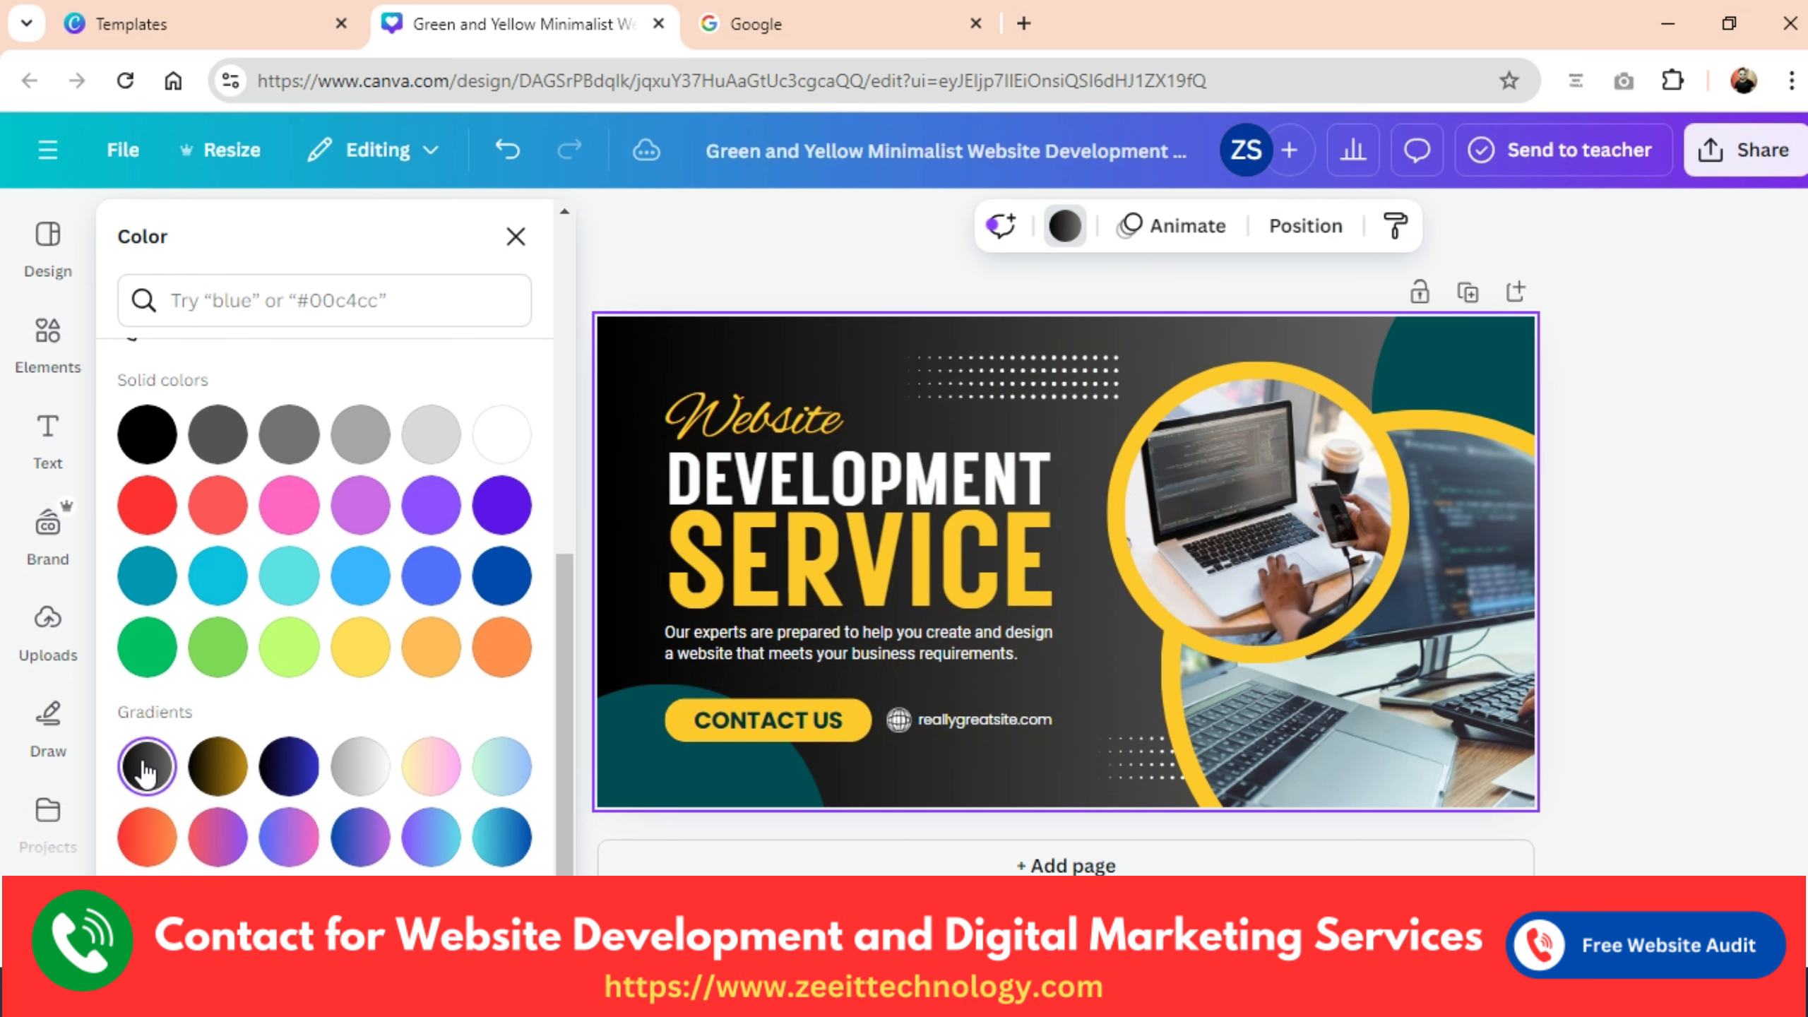
Set the page background to the lighter dark teal from the document colors.
scroll(420, 625, "up", 8)
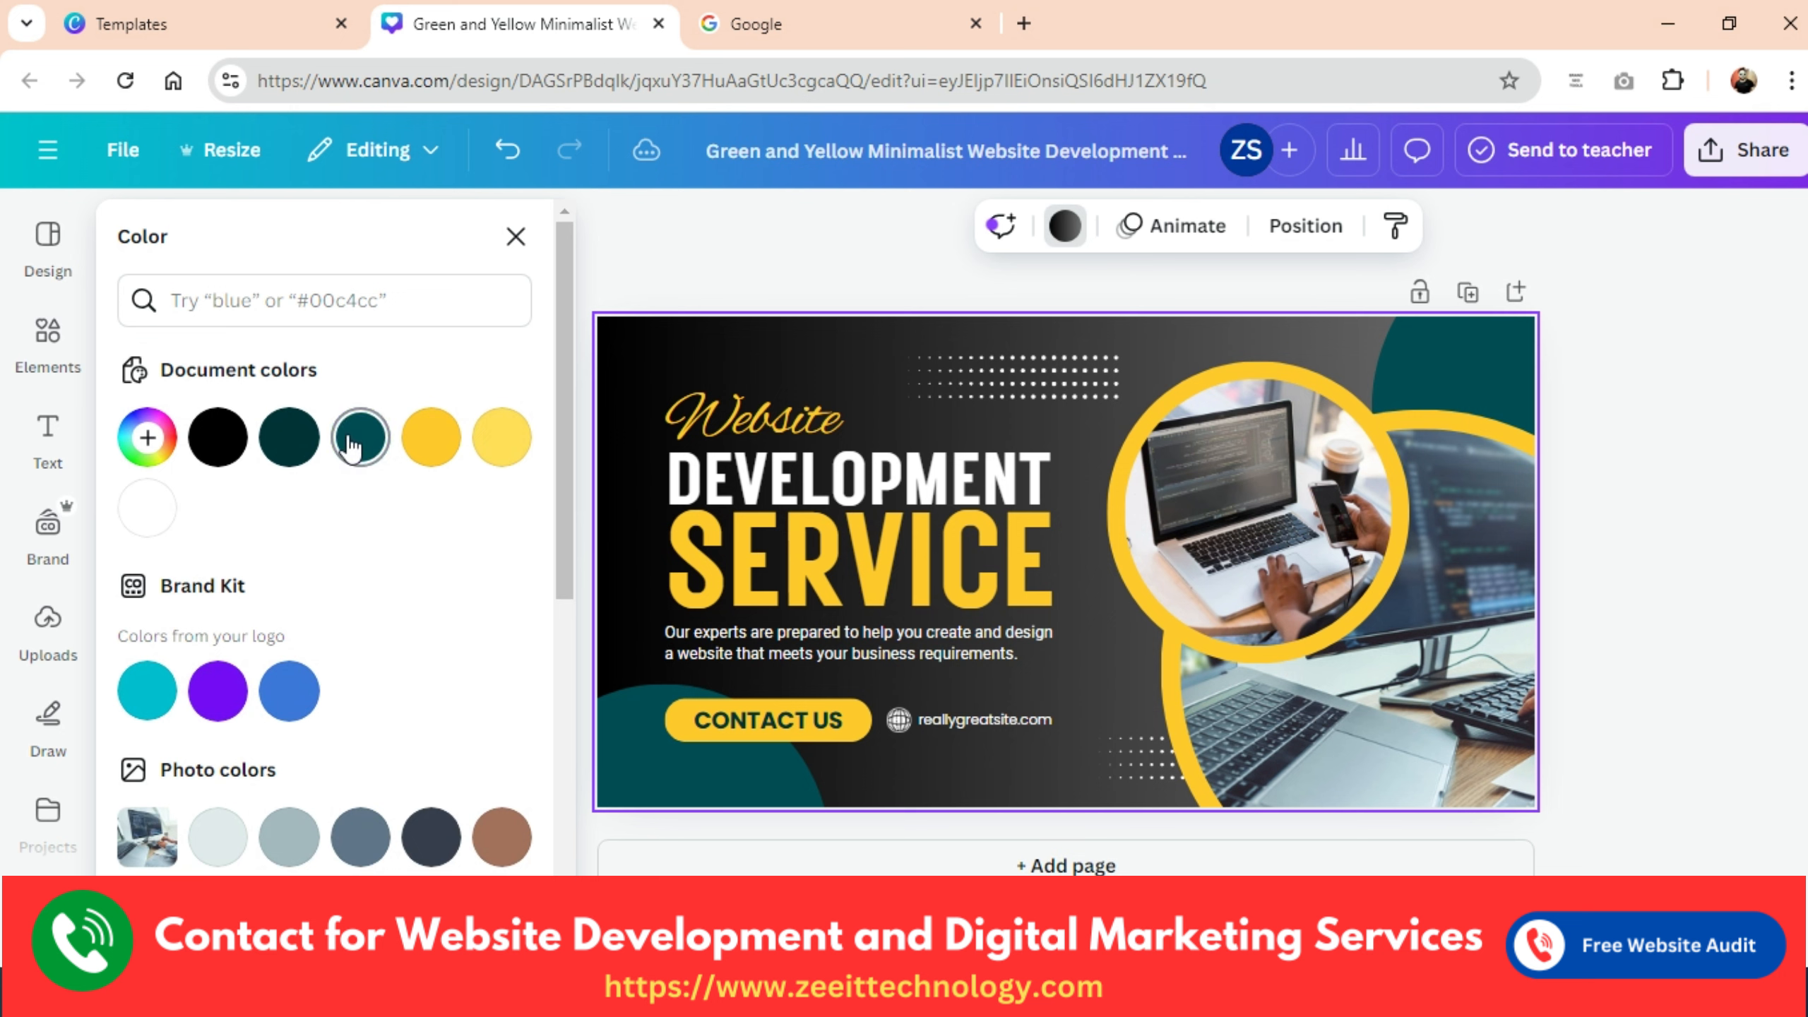
left_click(351, 442)
left_click(1658, 397)
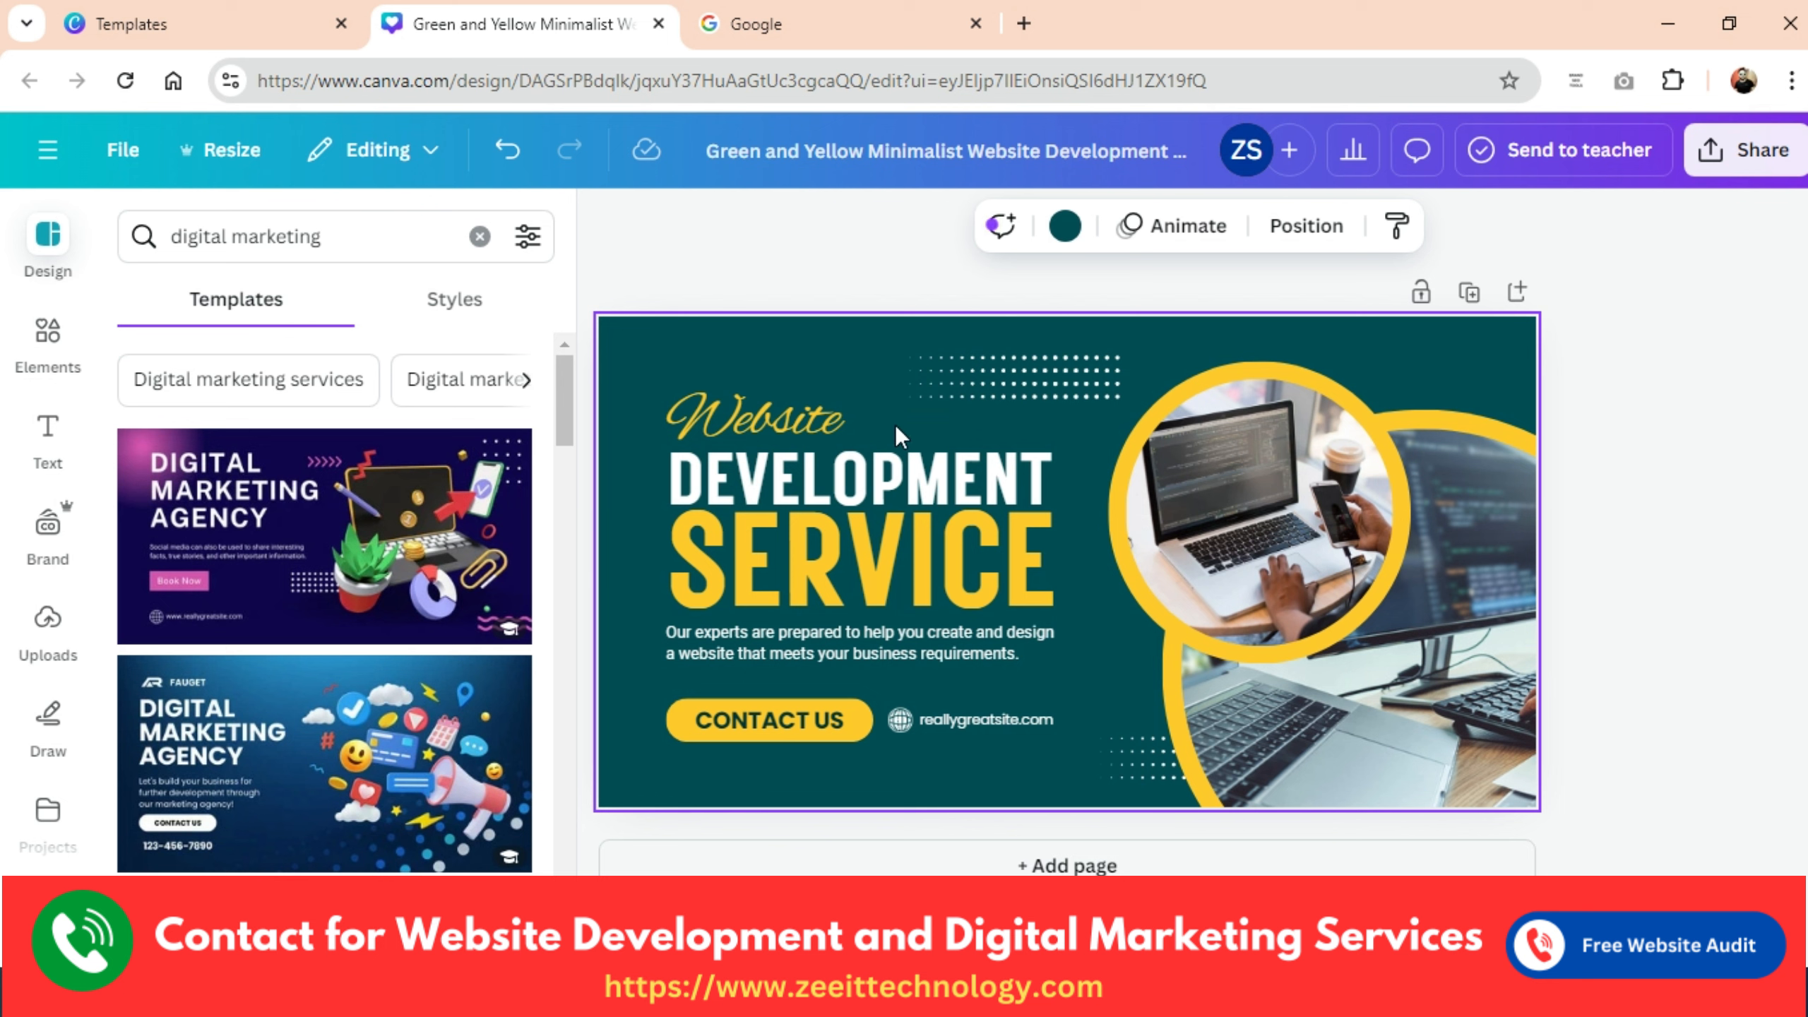
View all keywords of the dotted shape above the heading and nudge the shape slightly left.
left_click(1052, 373)
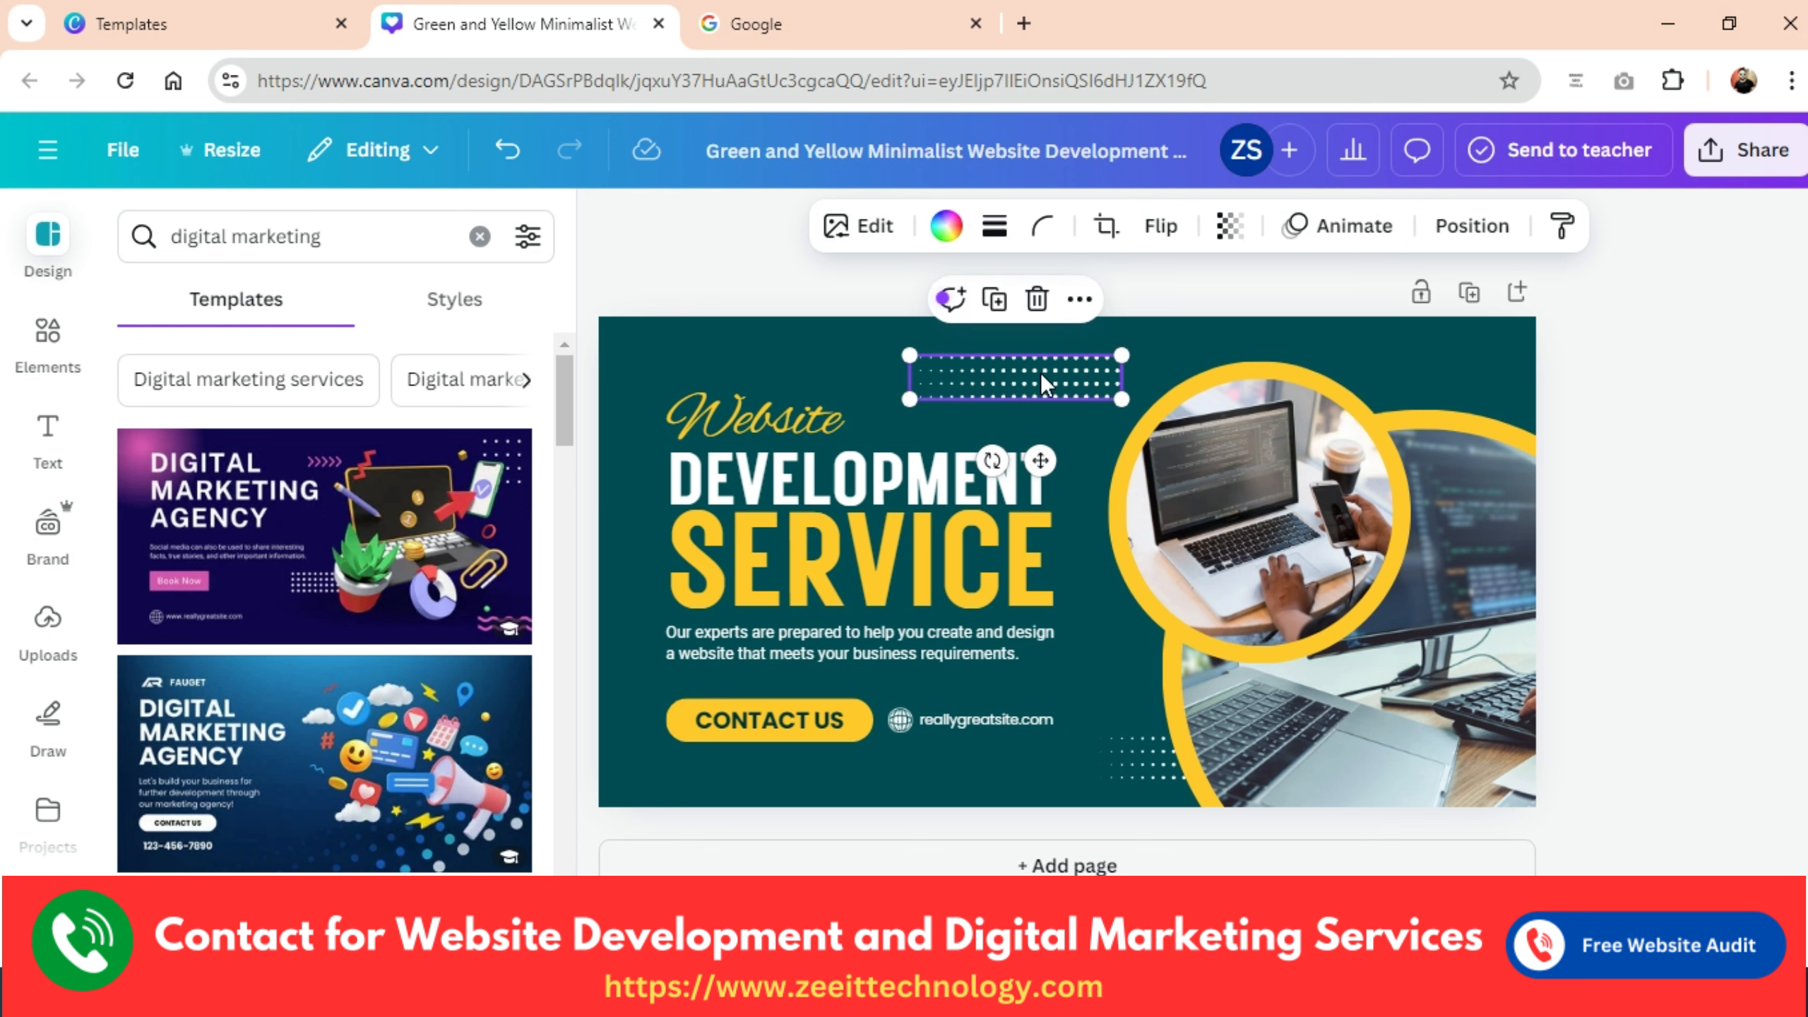
right_click(1039, 373)
key("Escape")
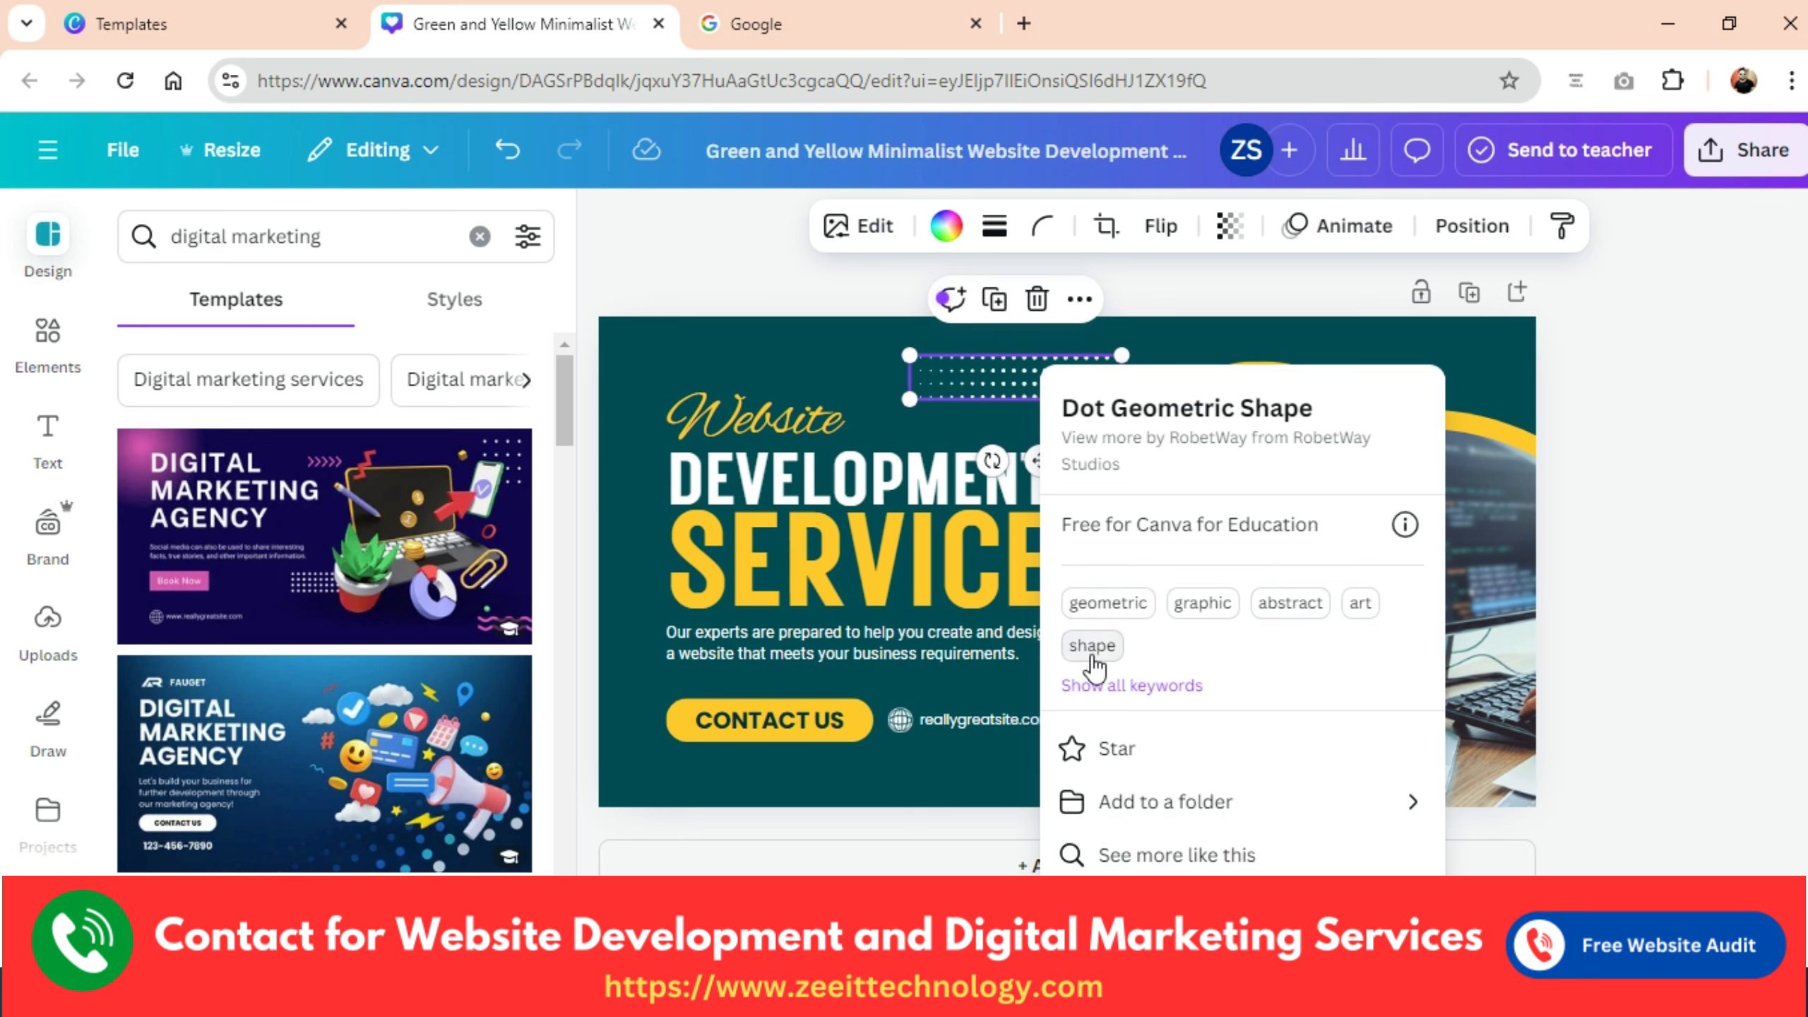
left_click(1174, 687)
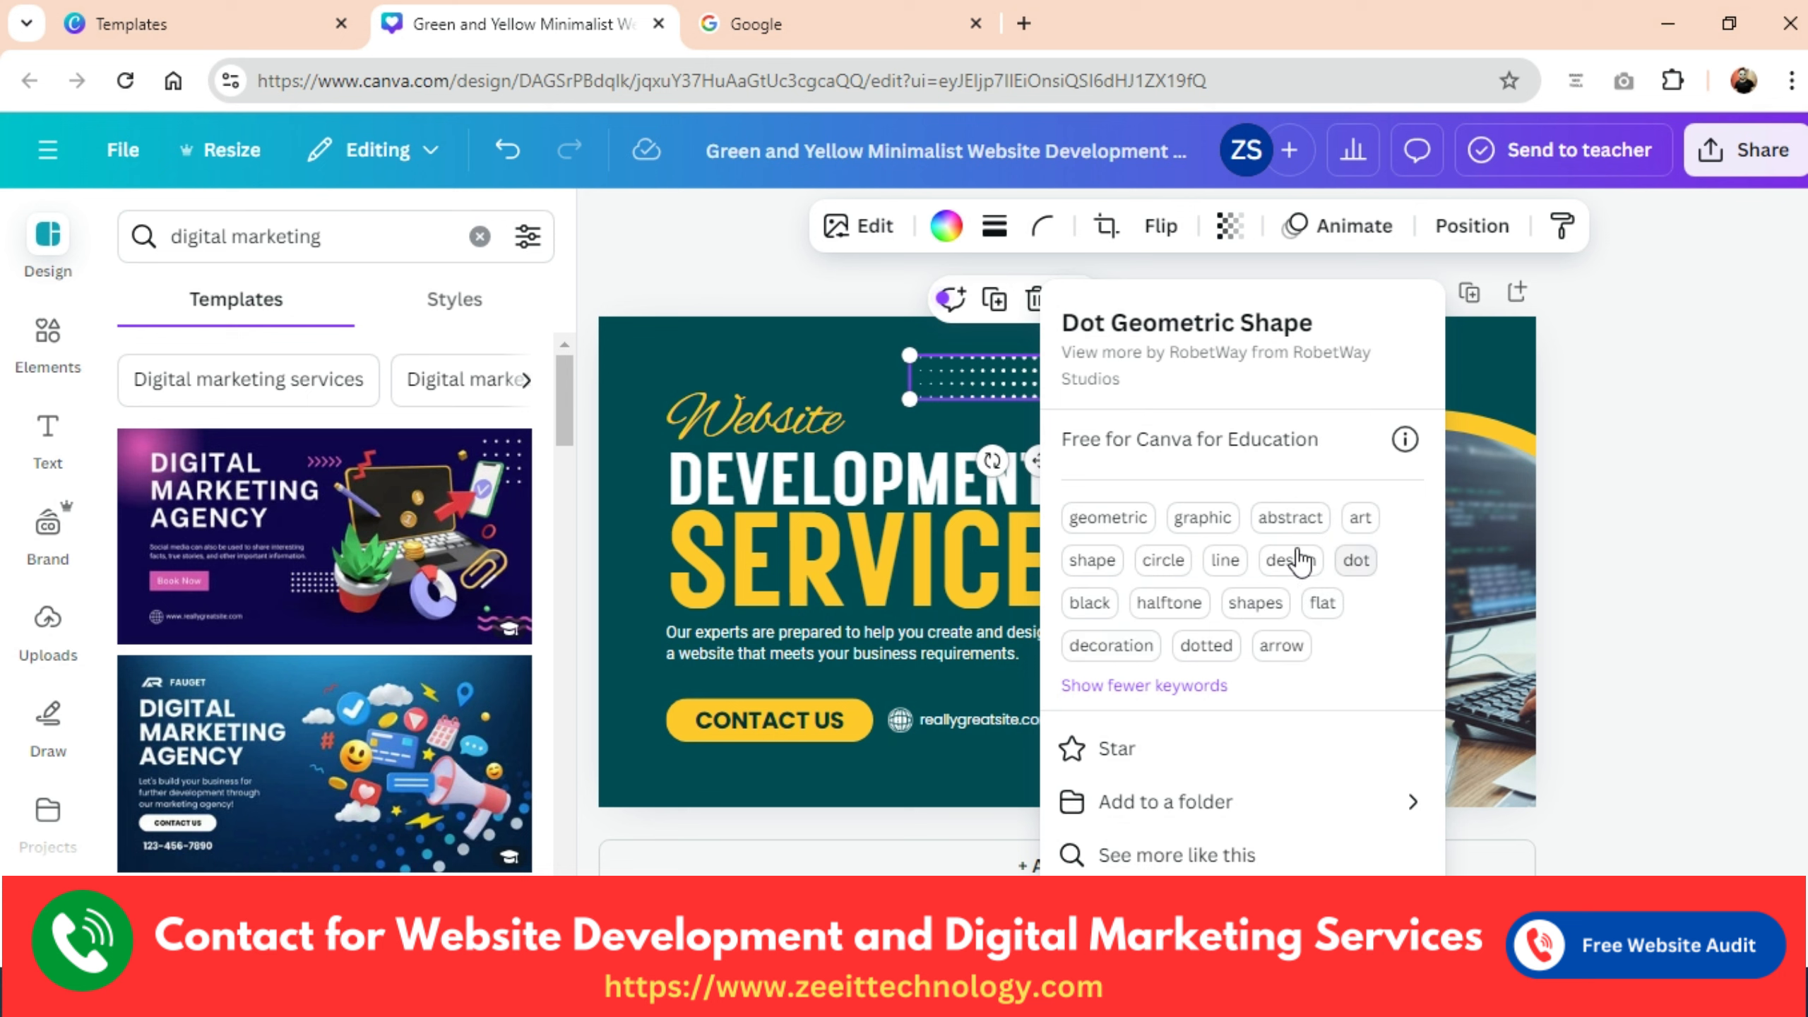
left_click(955, 373)
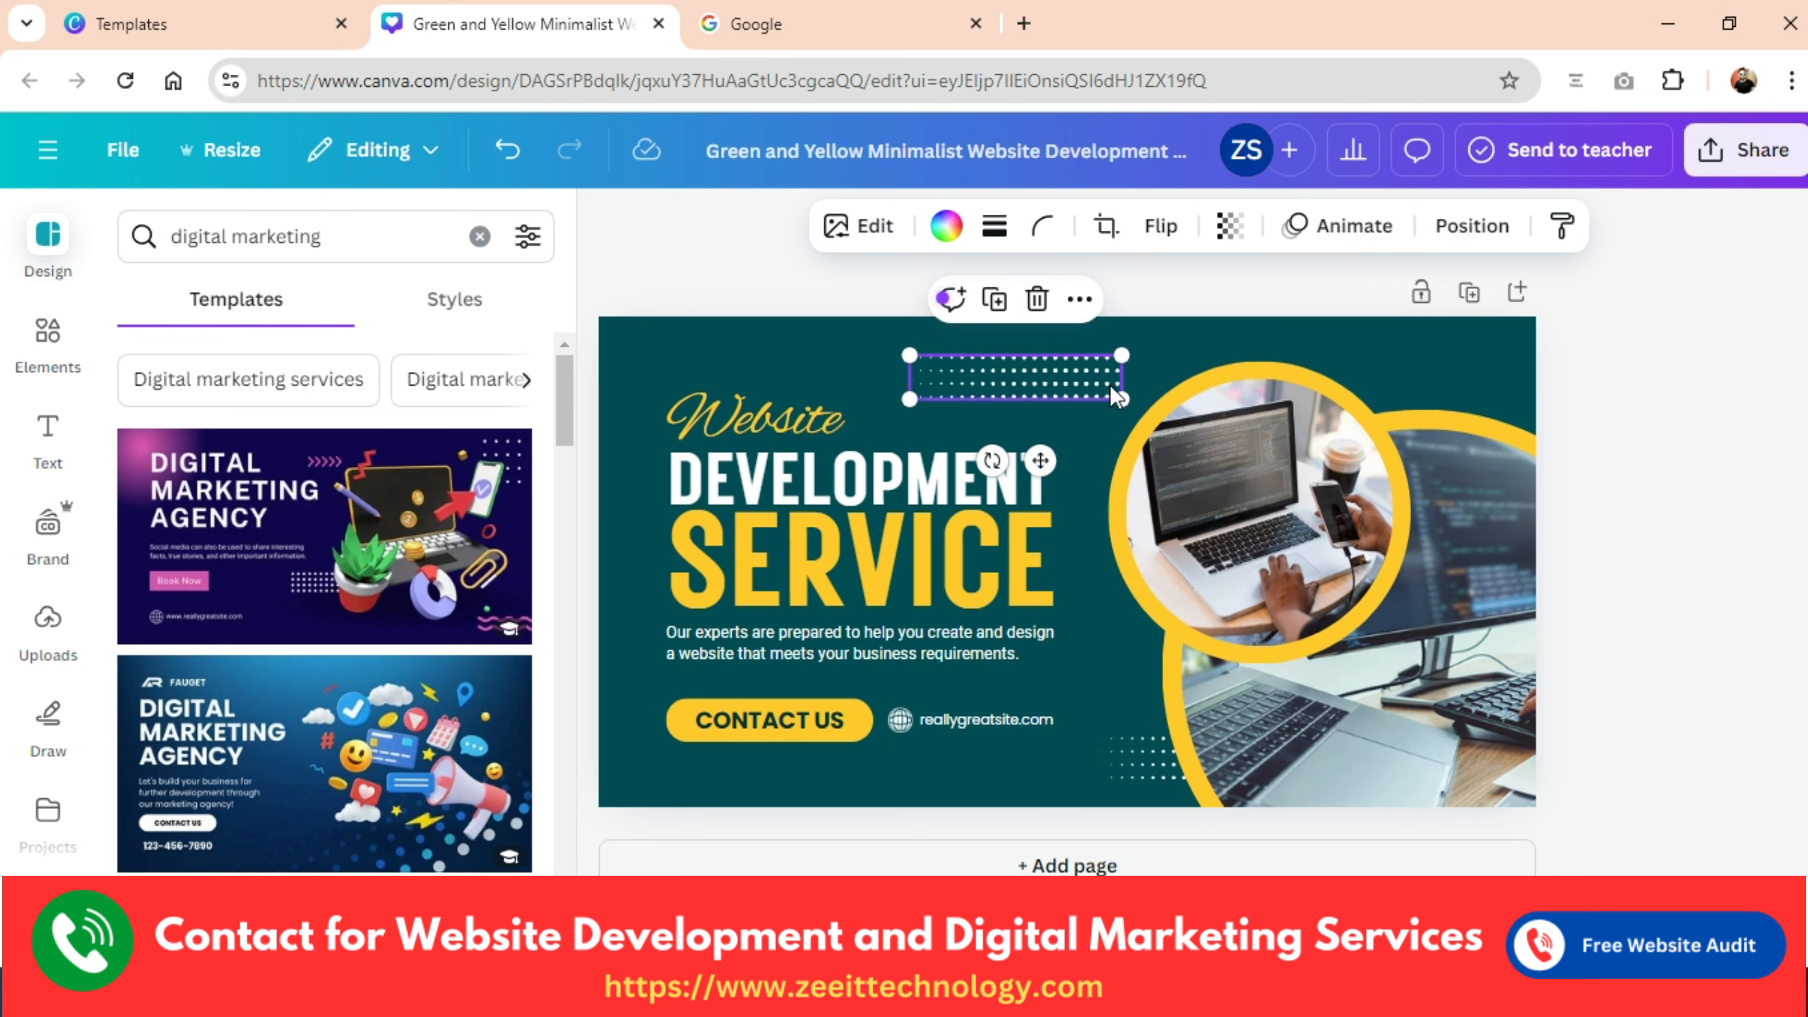
mouse_move(1011, 376)
left_mouse_down()
mouse_move(948, 372)
mouse_move(1000, 374)
left_mouse_up()
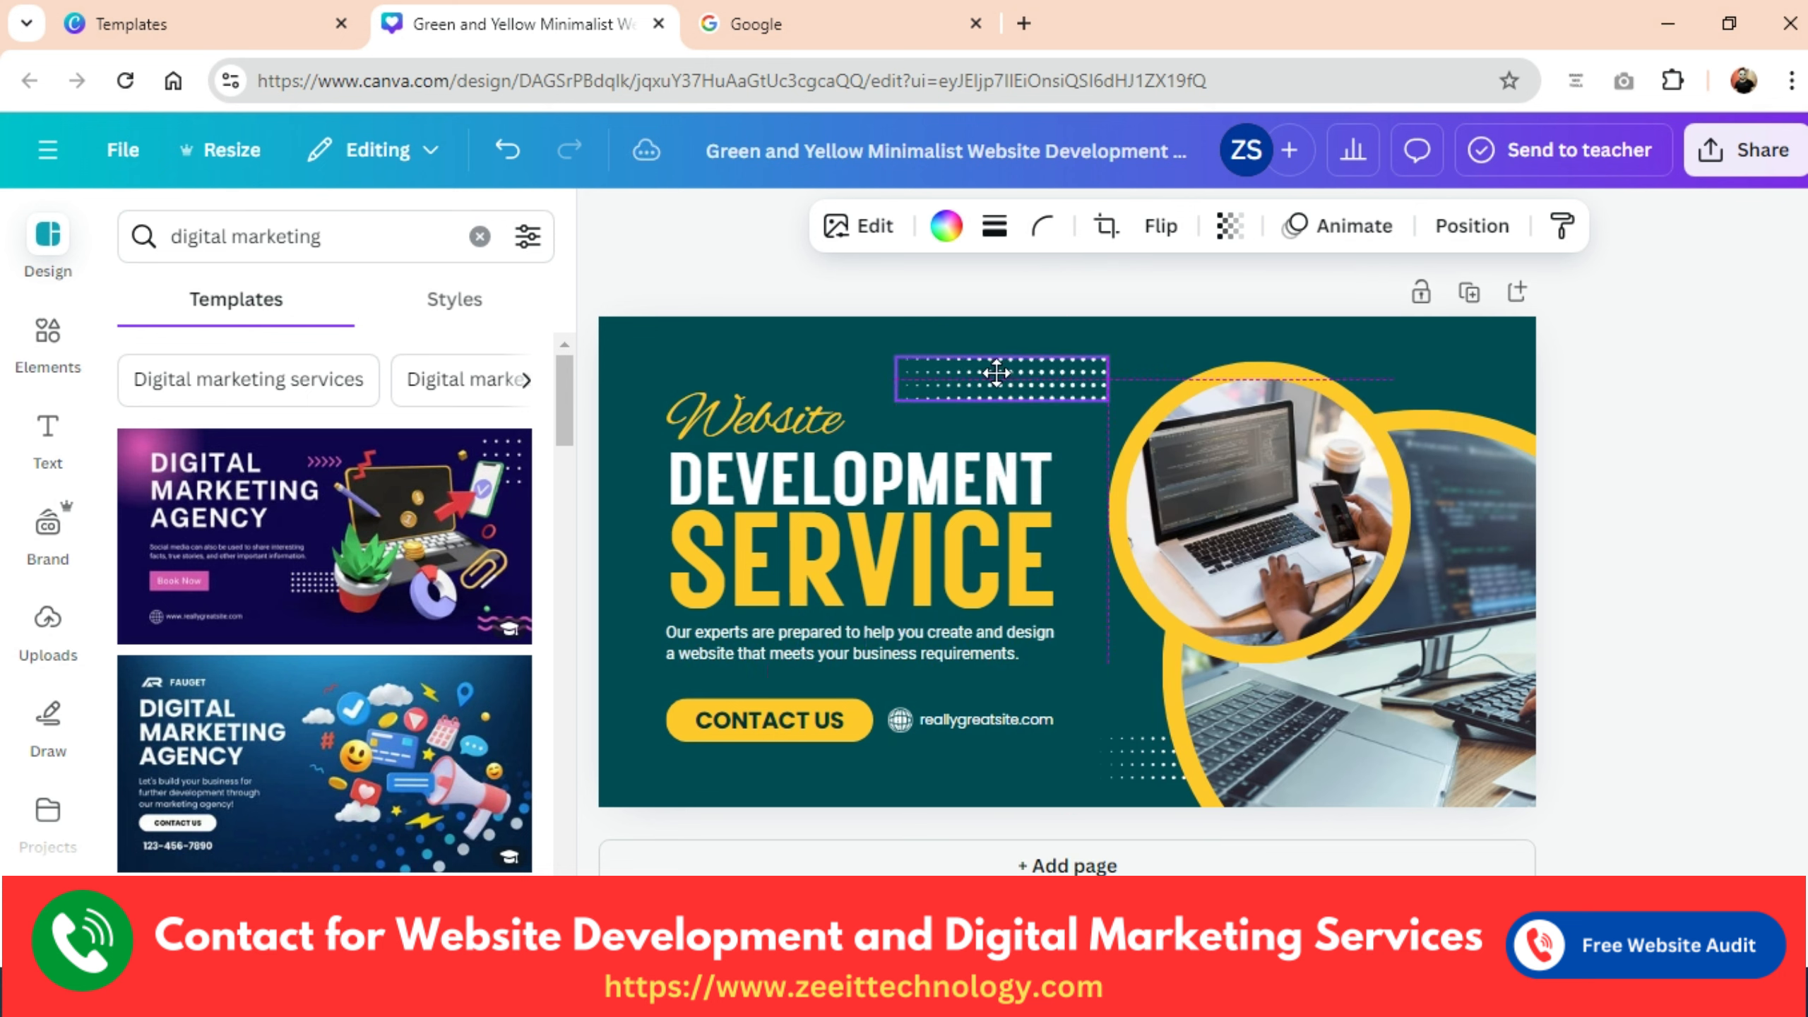
Review the actions available for the SERVICE heading and for the CONTACT US text.
left_click(870, 560)
right_click(870, 560)
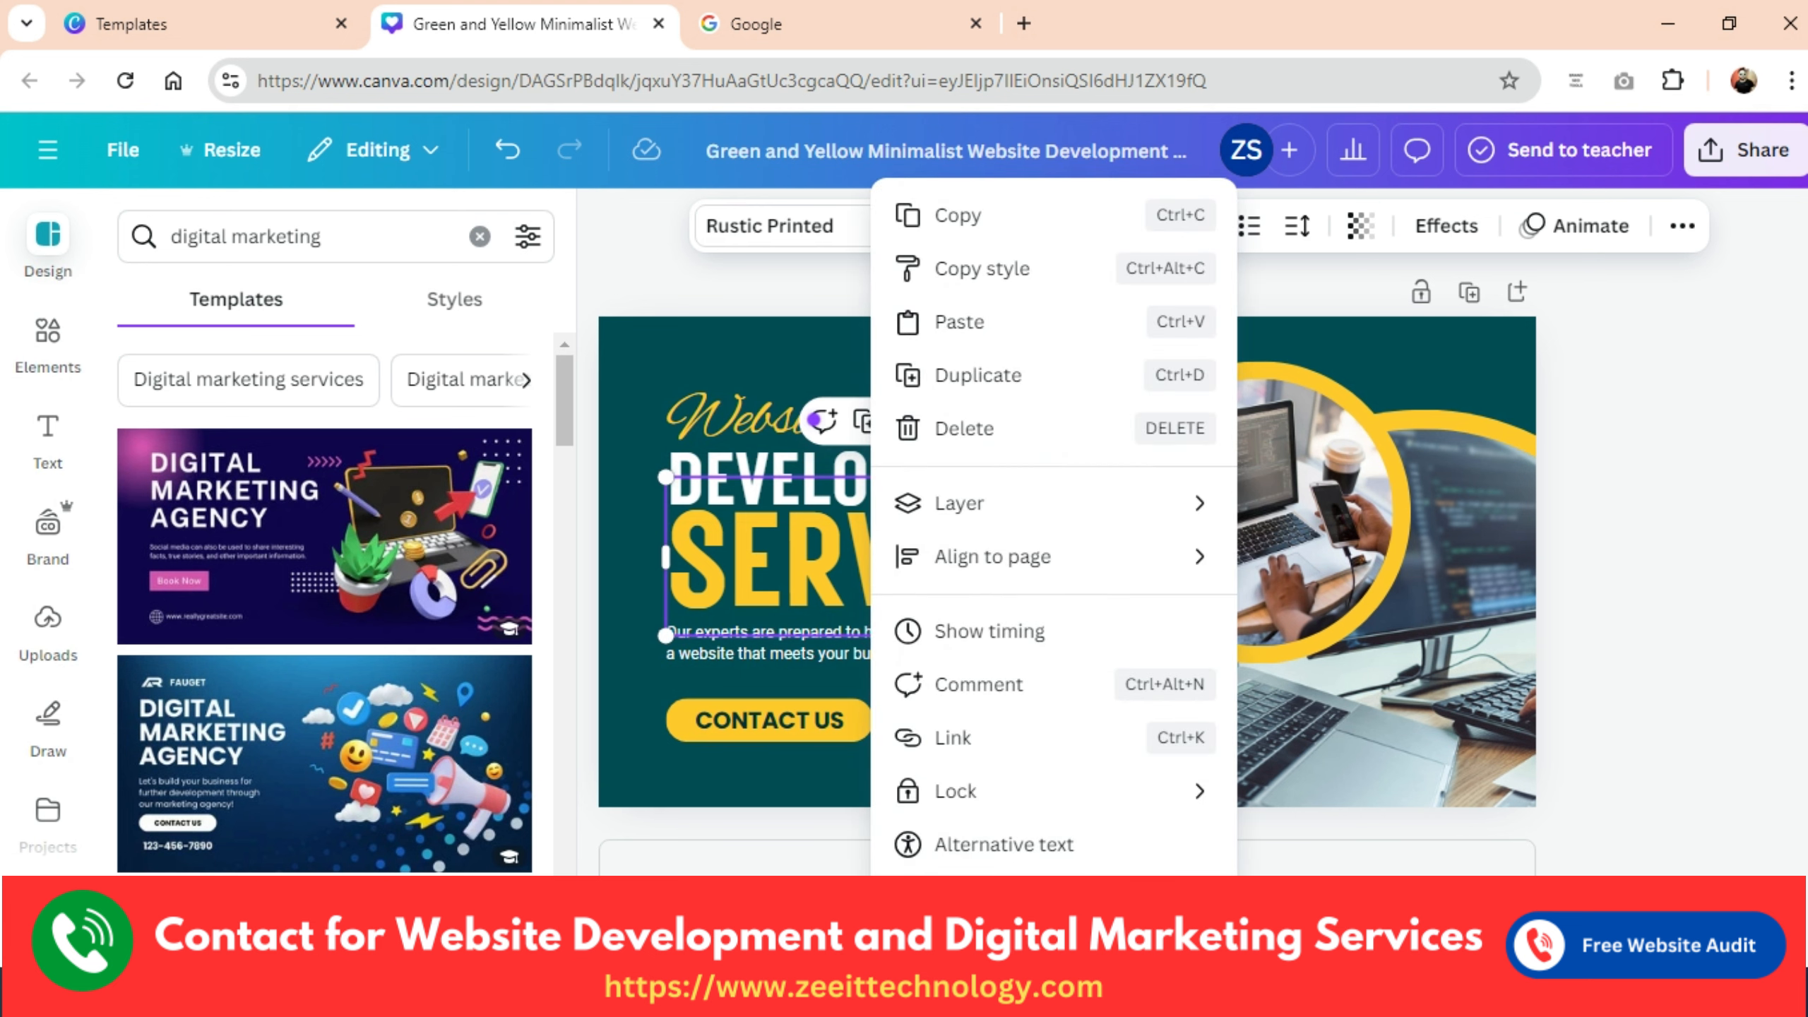
key("Escape")
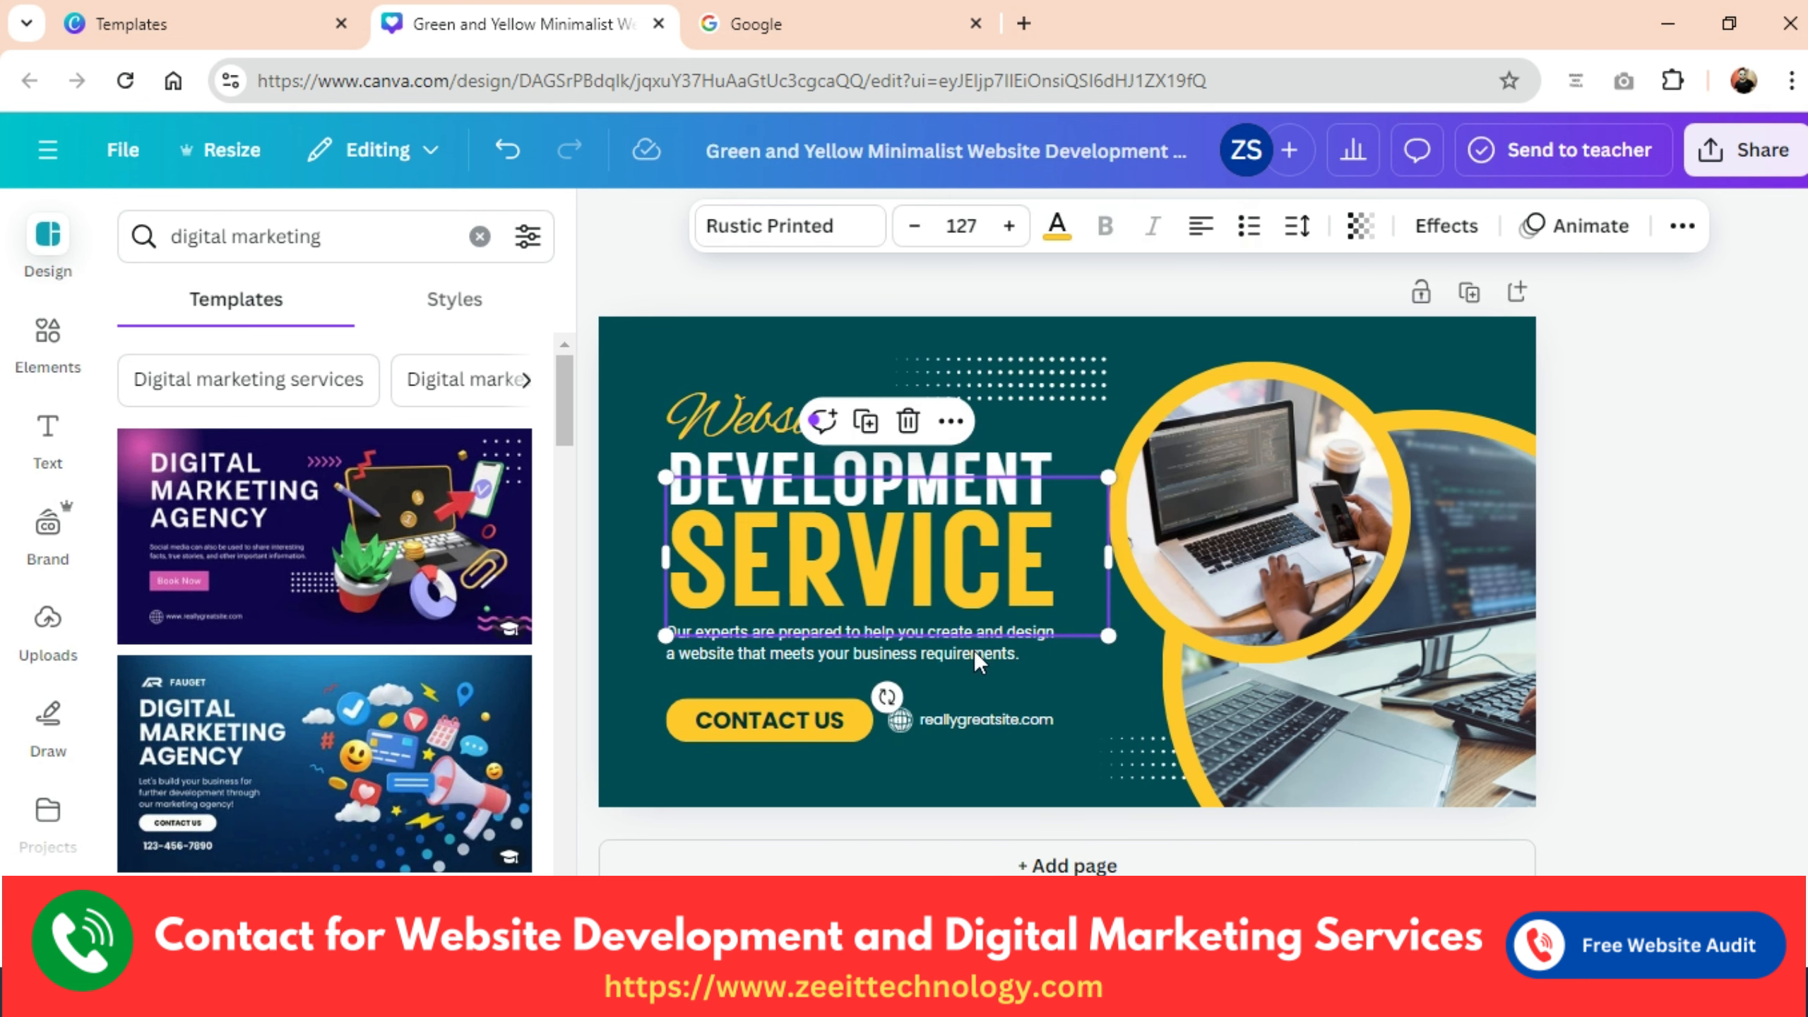
left_click(853, 742)
right_click(860, 730)
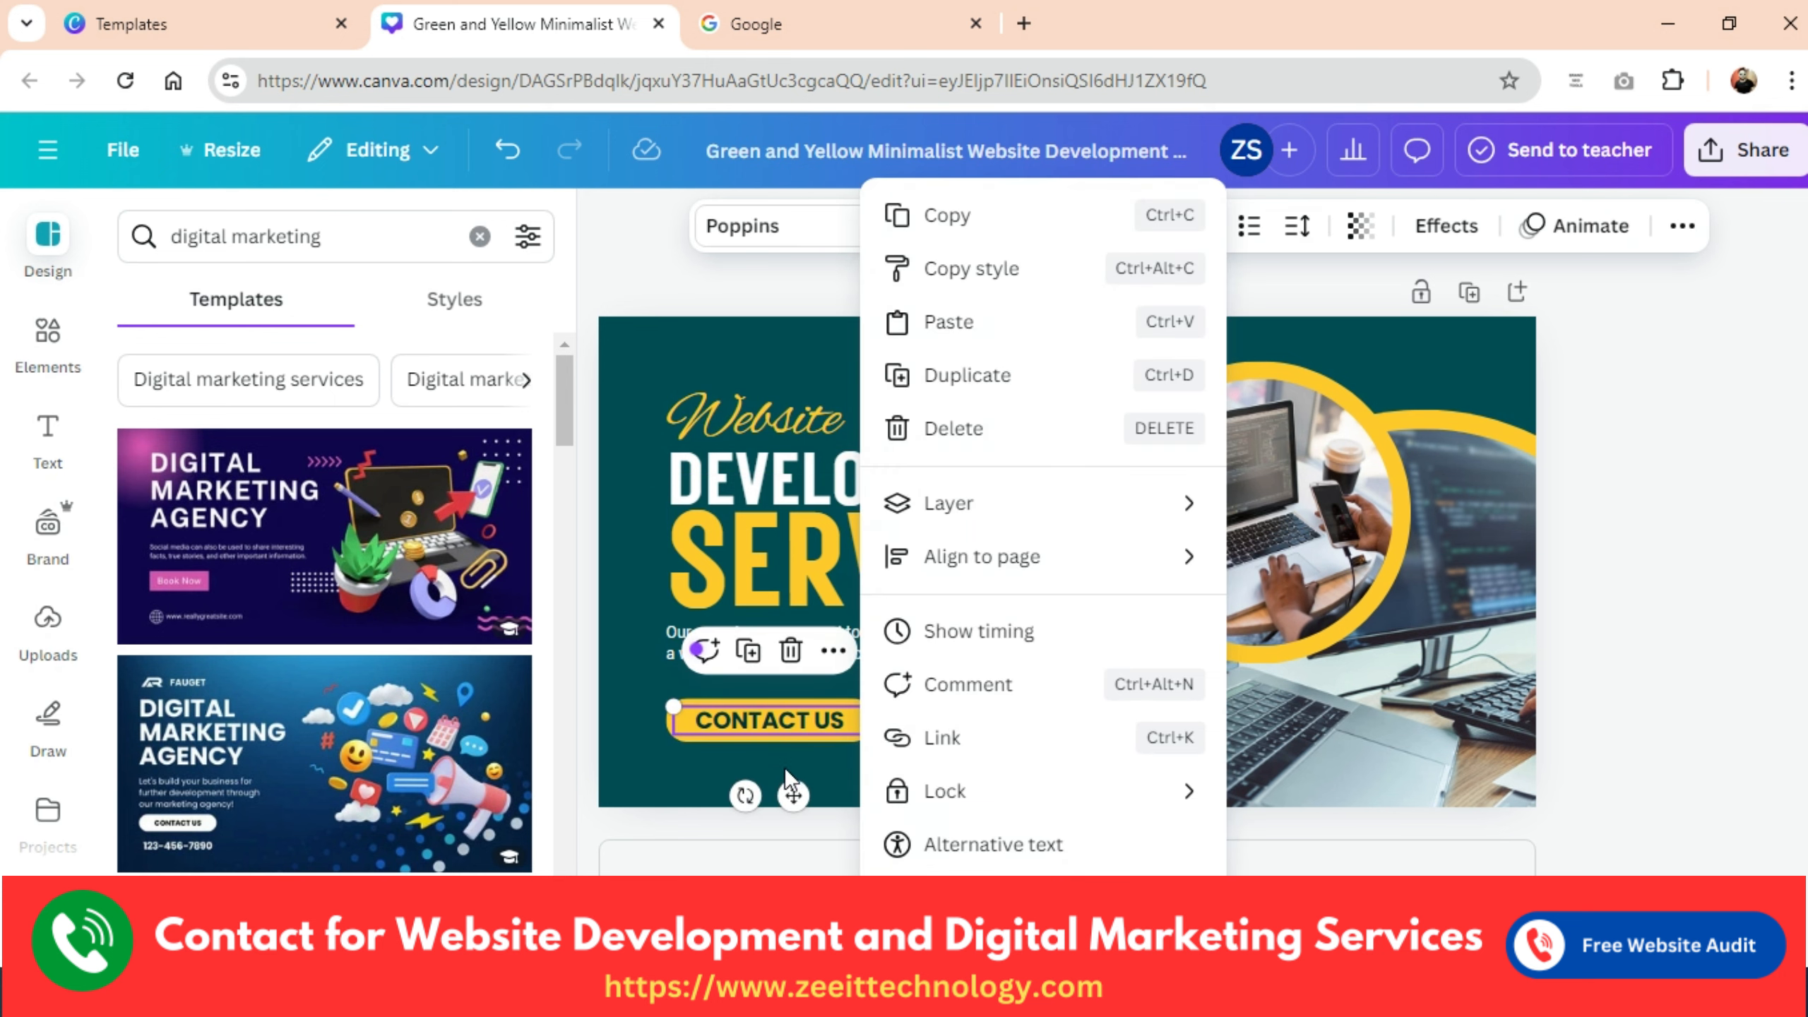
key("Escape")
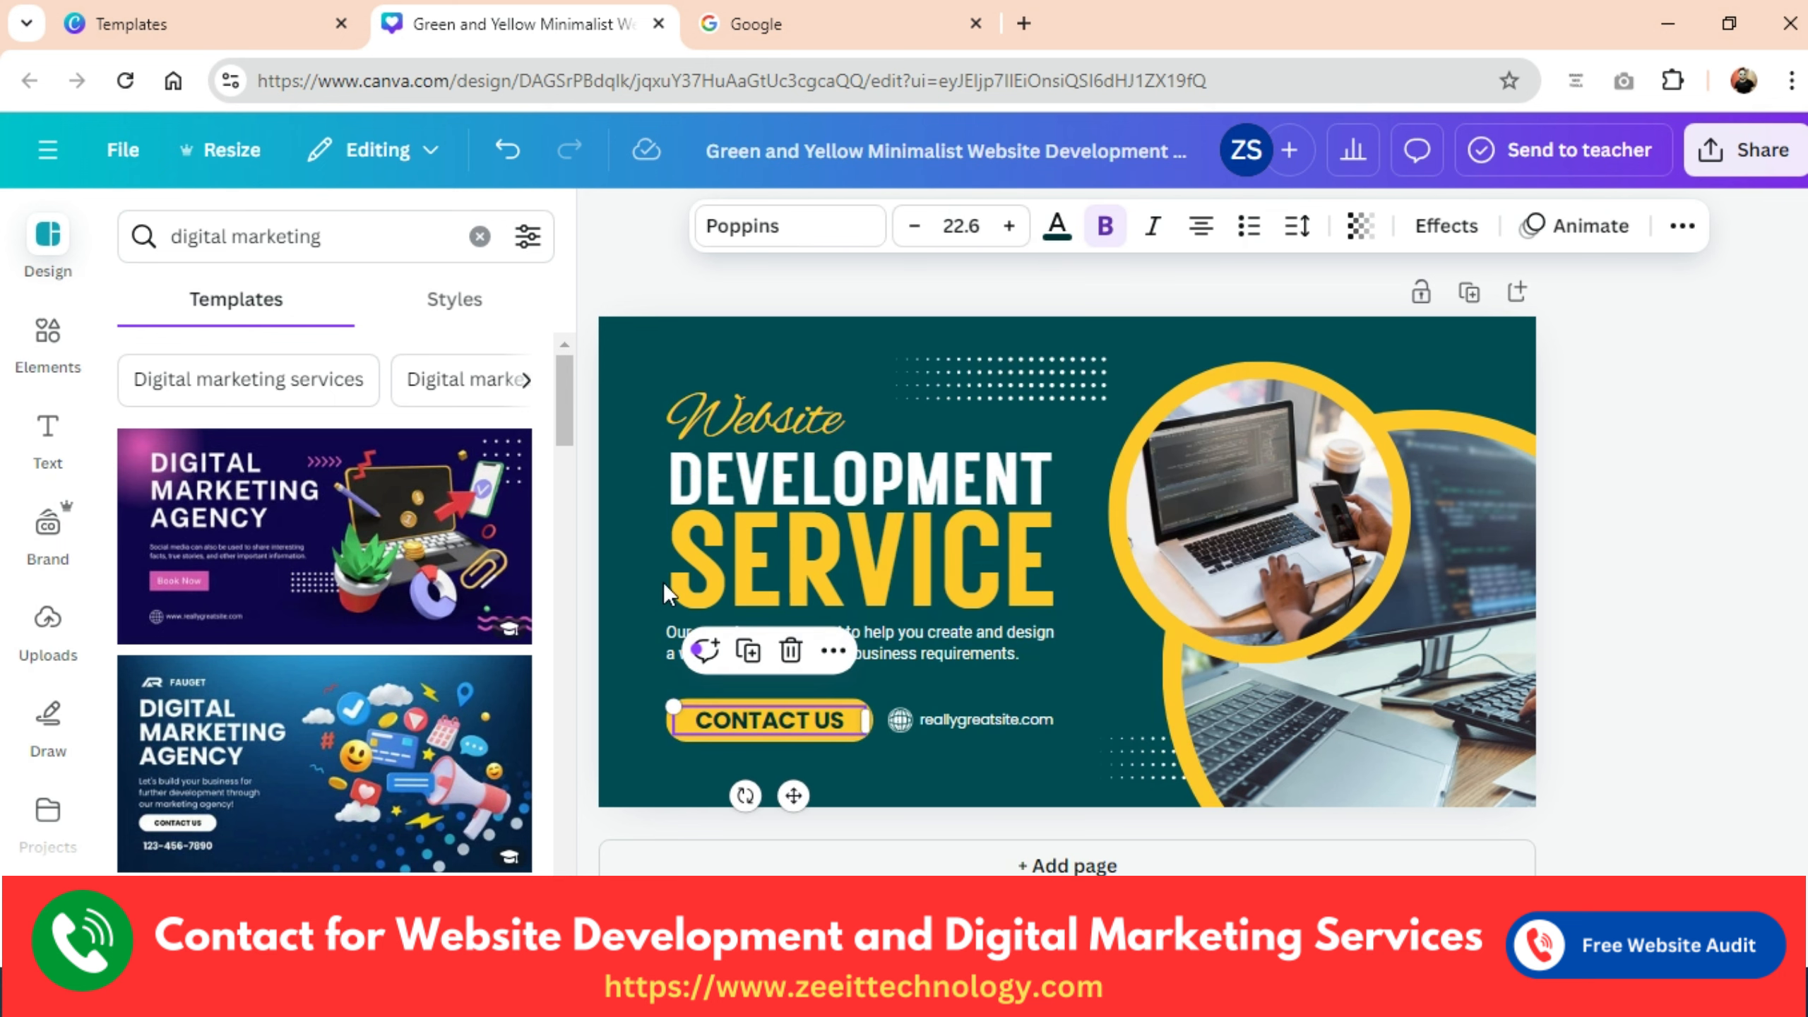
Shift the circular laptop photo and its yellow ring slightly right and up, with the photo centred in the ring.
left_click(1318, 385)
left_click_drag(1328, 411, 1275, 424)
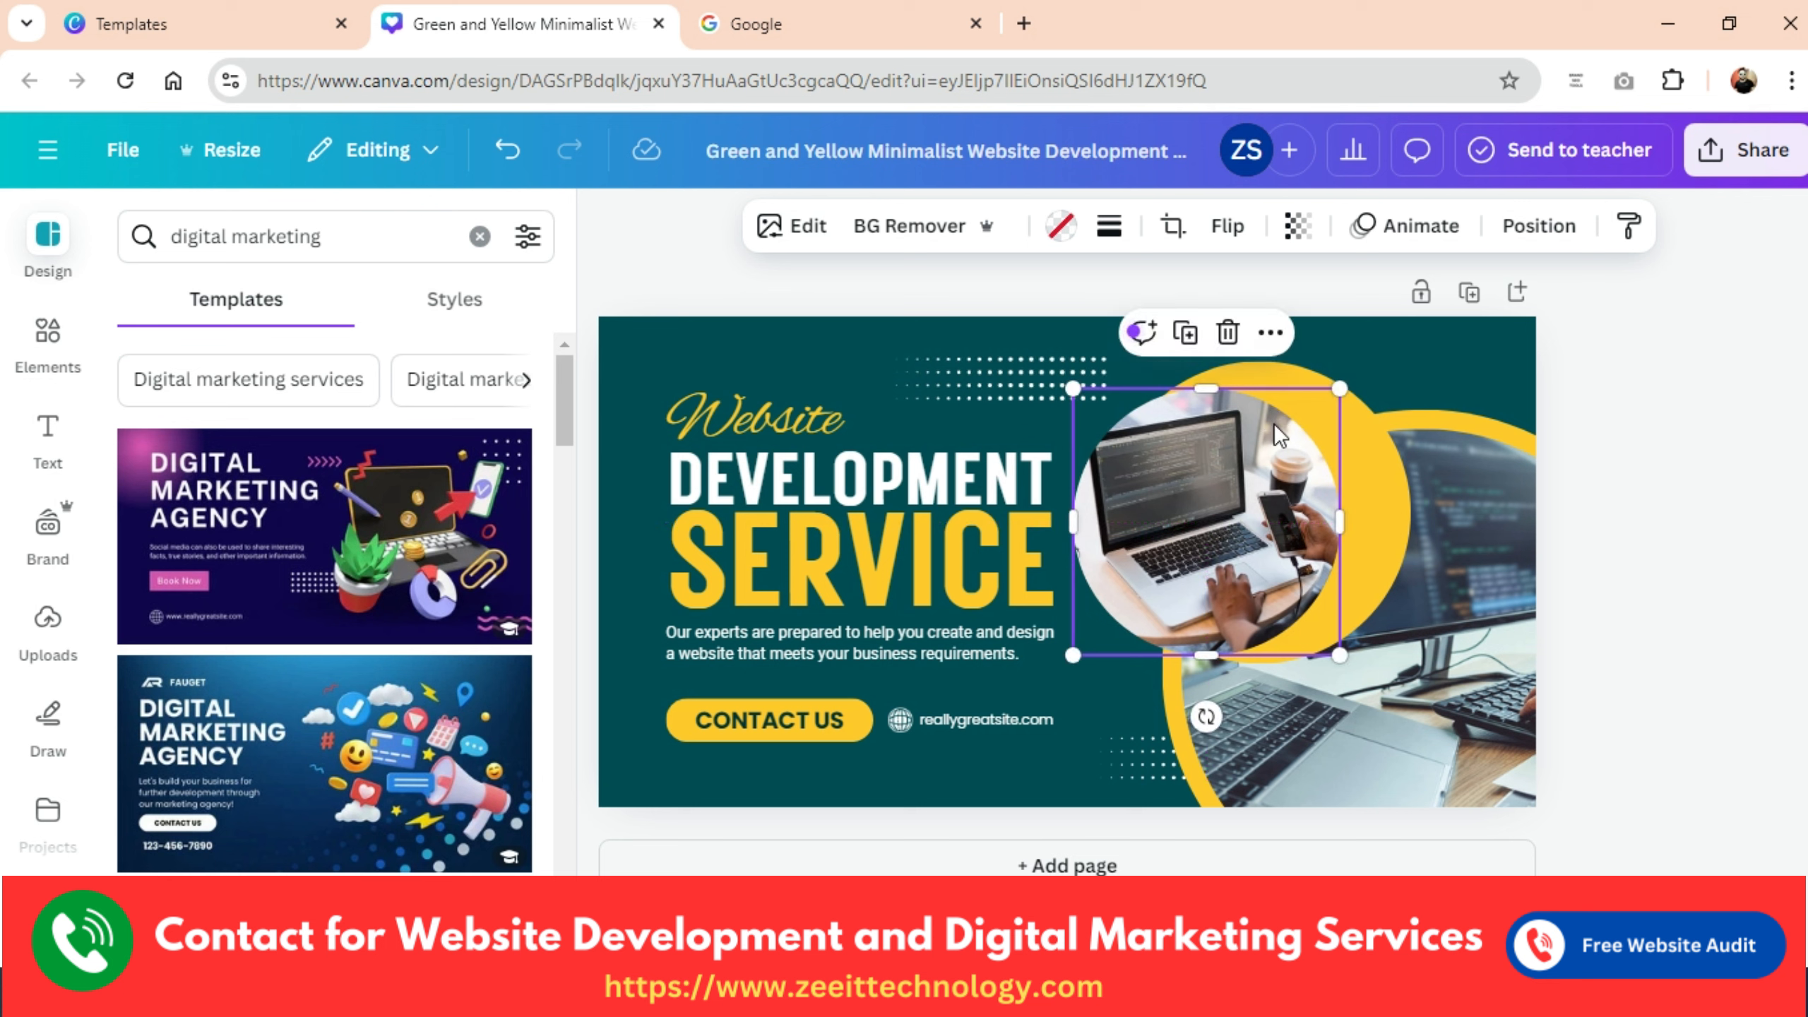
left_click(1370, 460)
right_click(1376, 459)
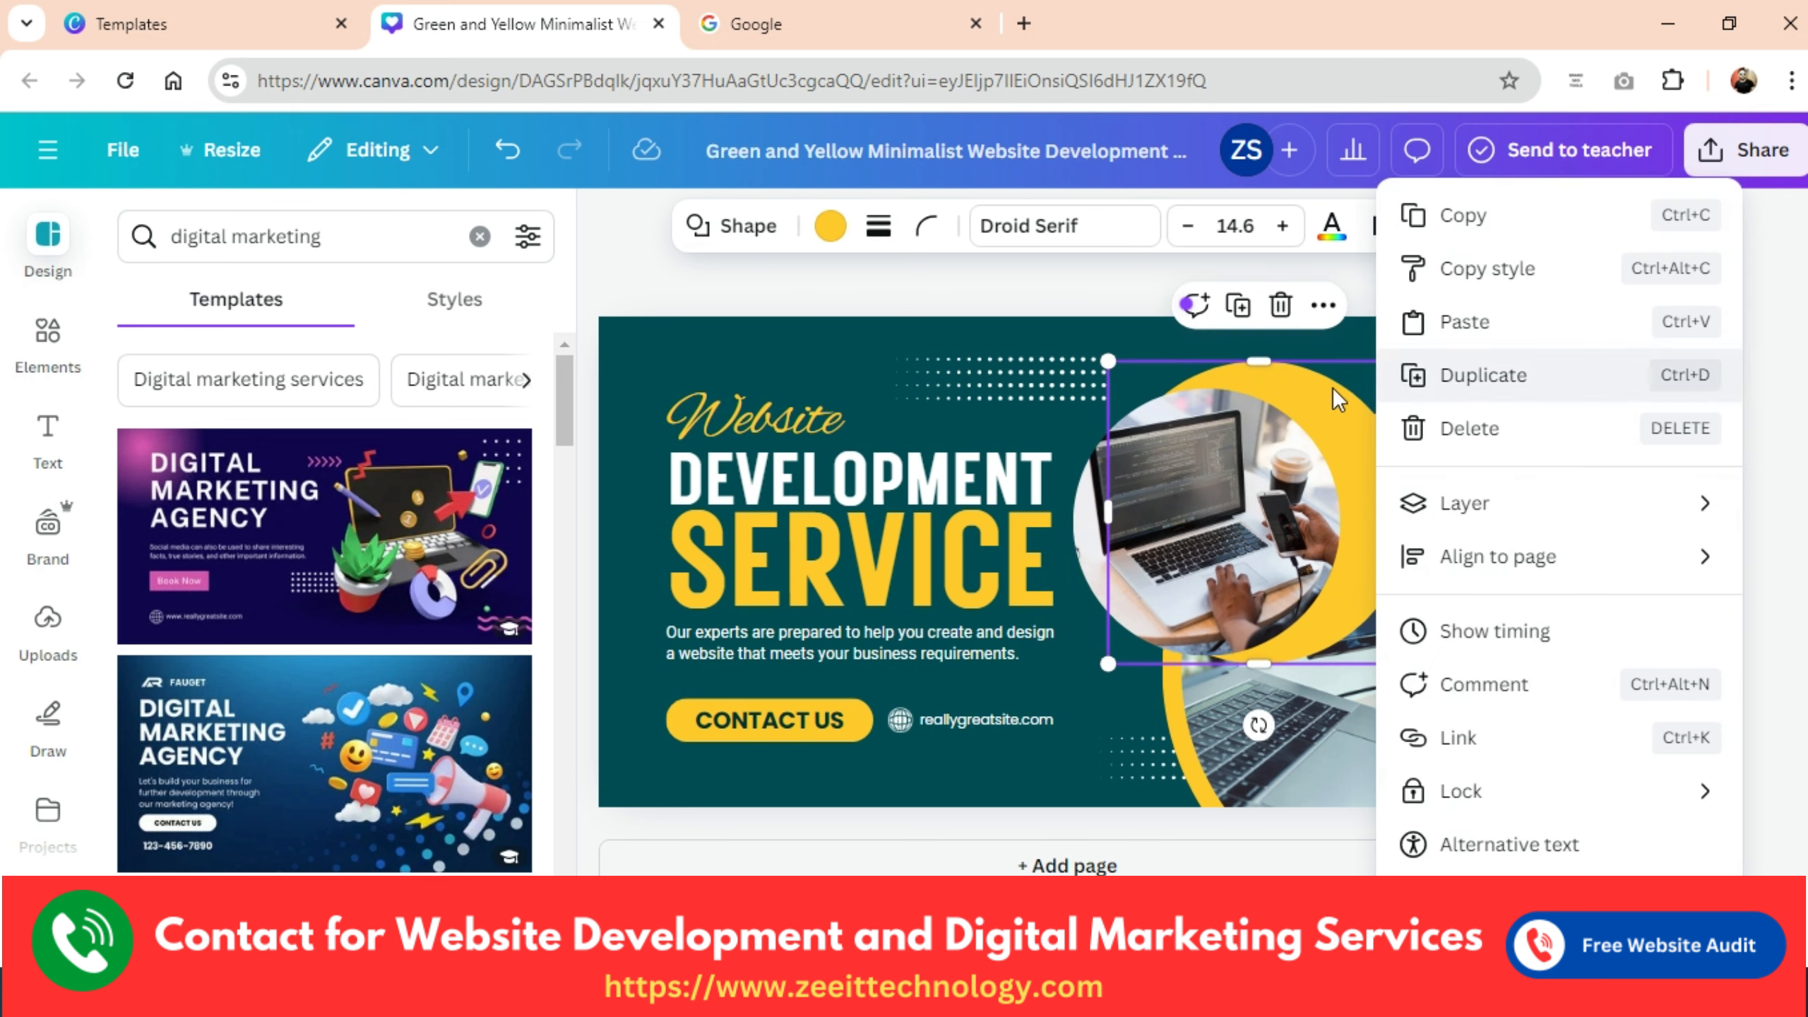
key("Escape")
mouse_move(1247, 465)
left_mouse_down()
mouse_move(1271, 449)
mouse_move(1228, 495)
mouse_move(1261, 483)
left_mouse_up()
left_click(1705, 423)
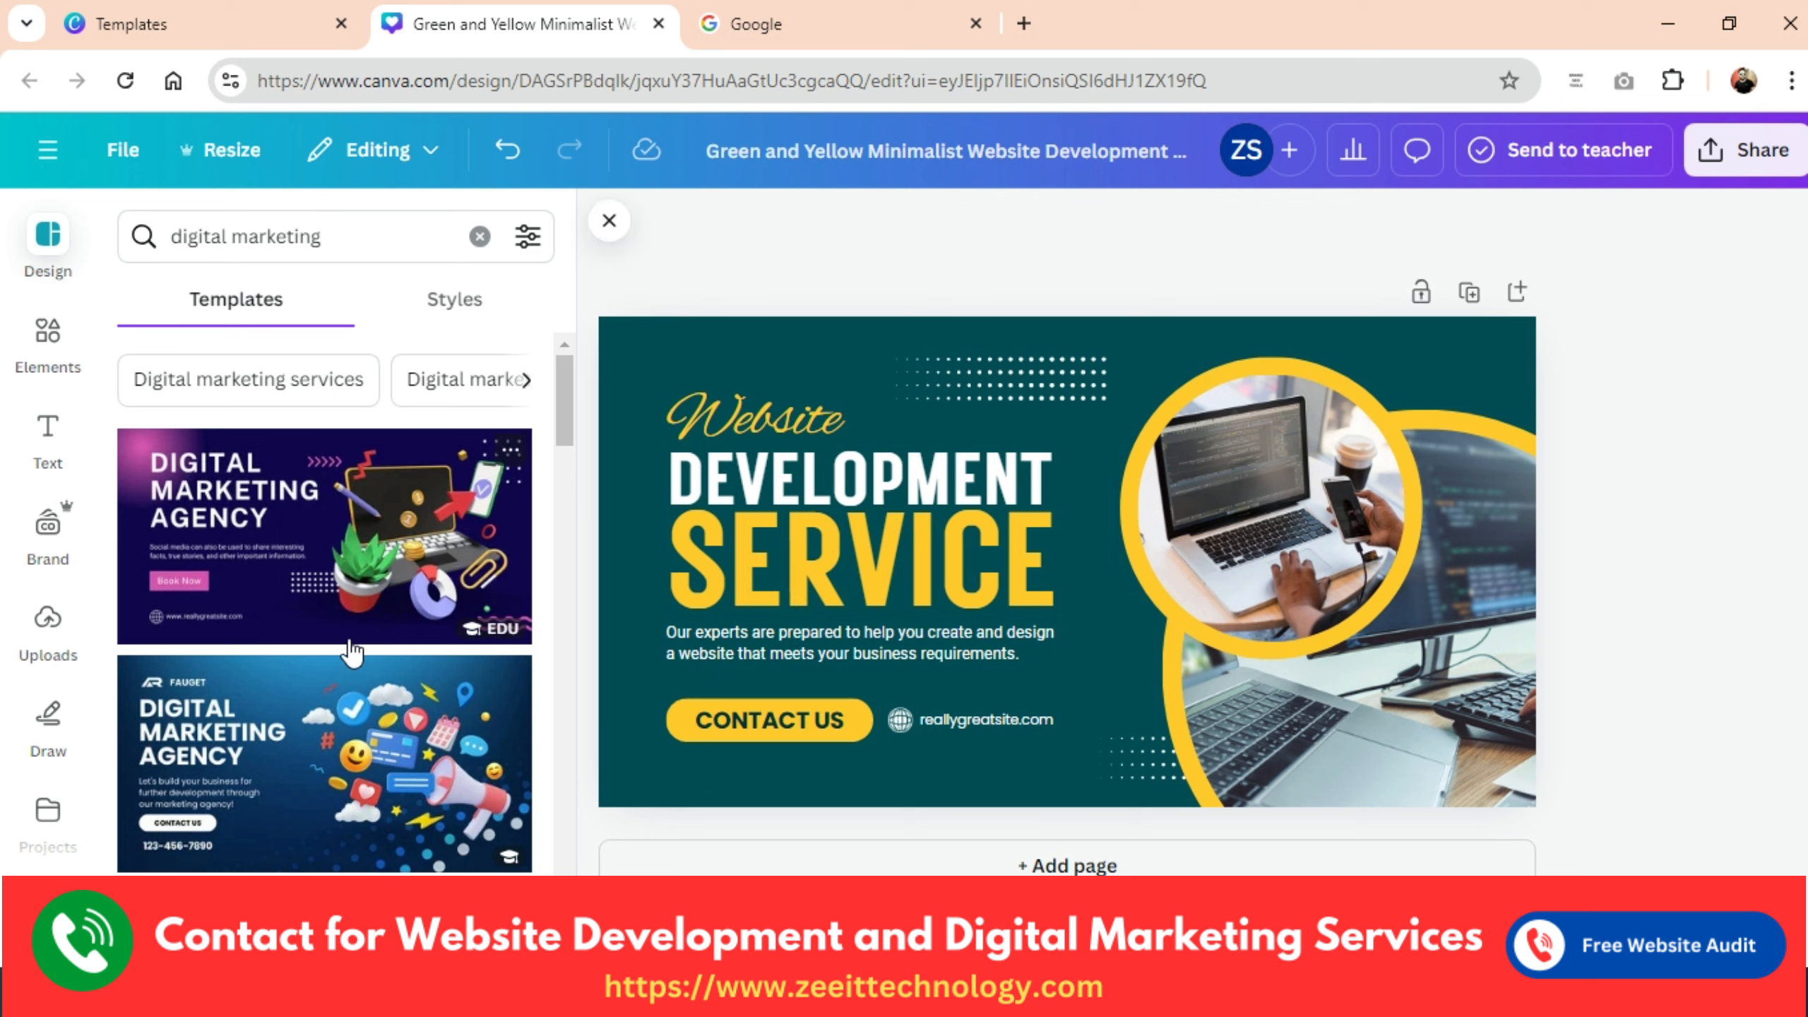
Browse the digital marketing template results and return to the first designs.
scroll(356, 698, "down", 10)
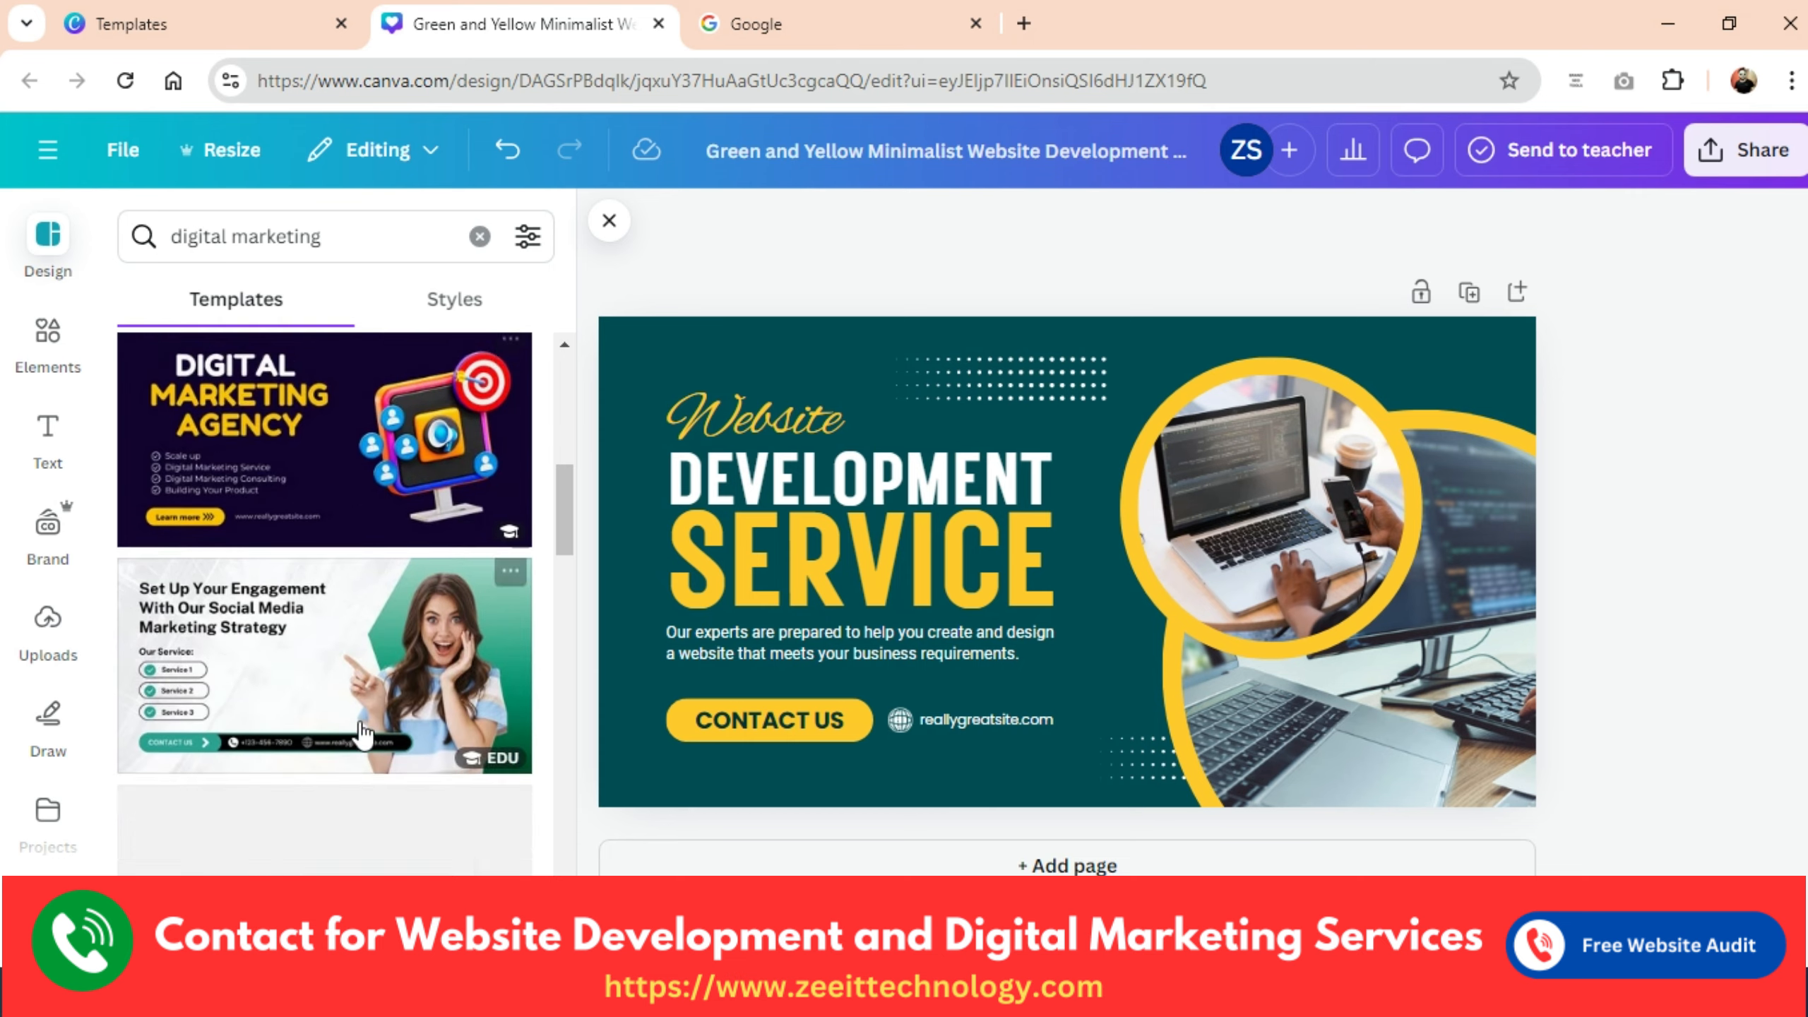
scroll(361, 732, "down", 5)
scroll(362, 732, "up", 15)
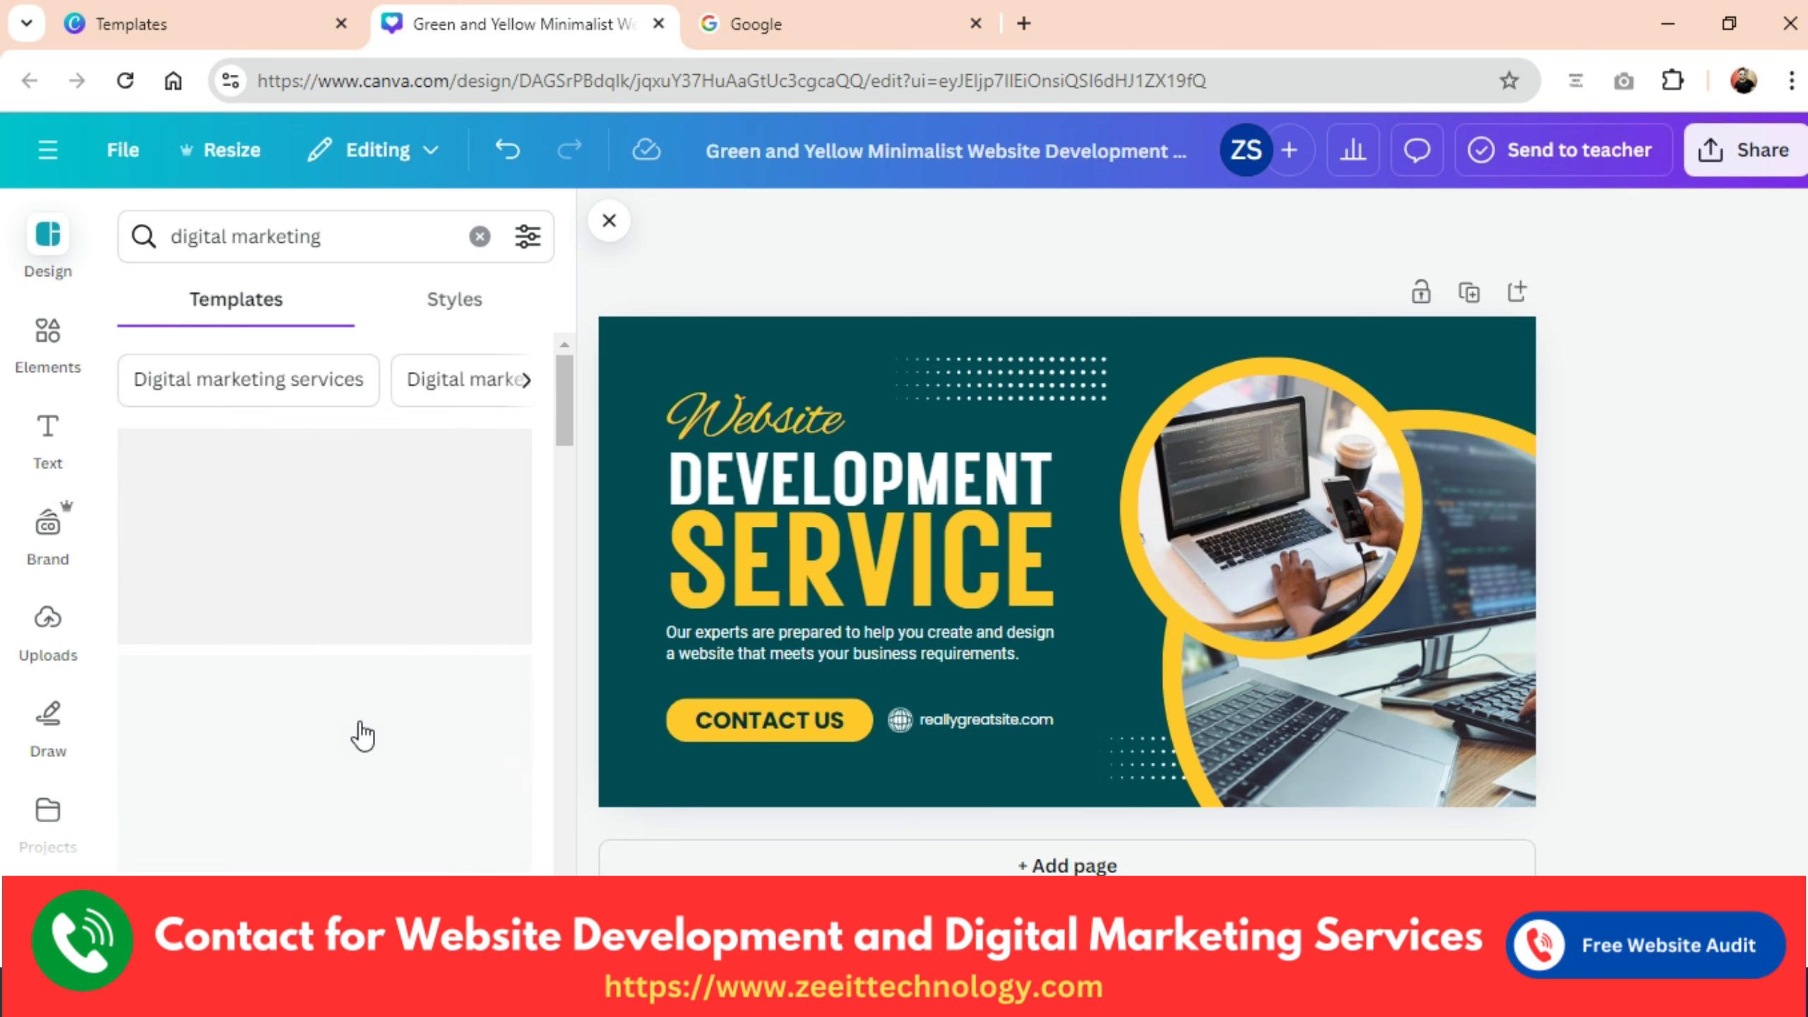
scroll(362, 730, "down", 10)
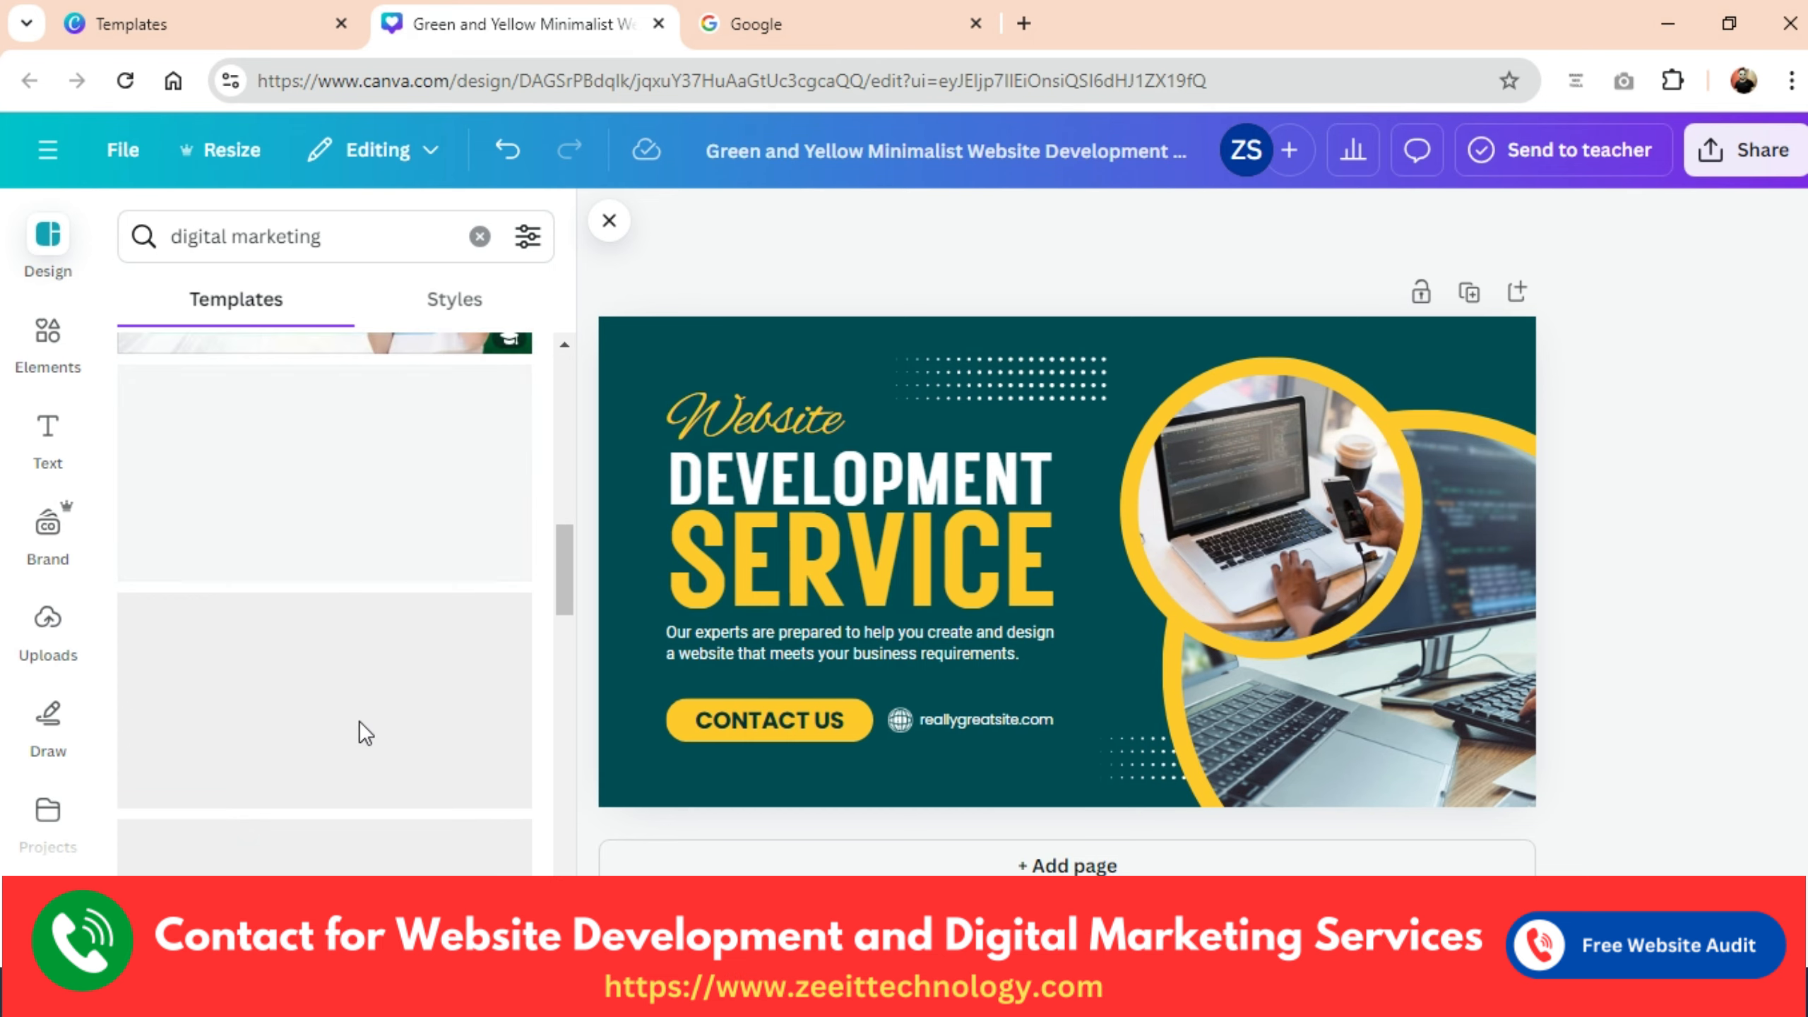
scroll(361, 732, "down", 5)
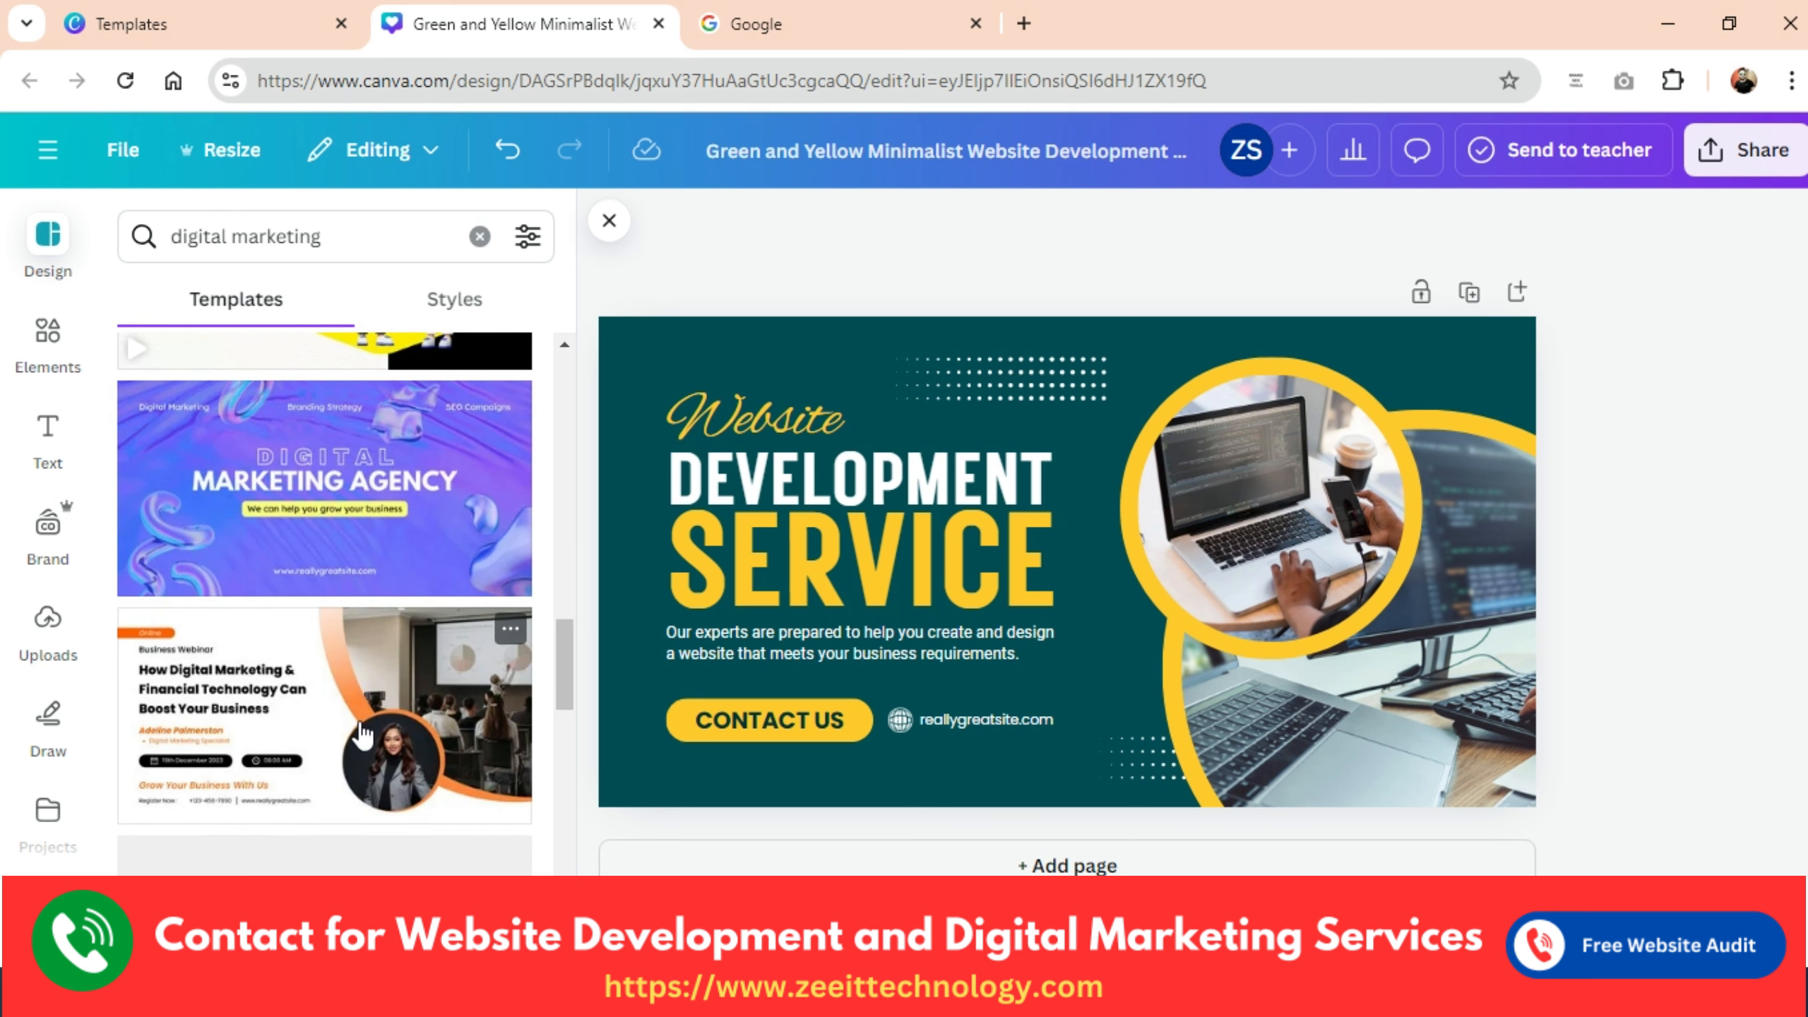
scroll(362, 731, "up", 15)
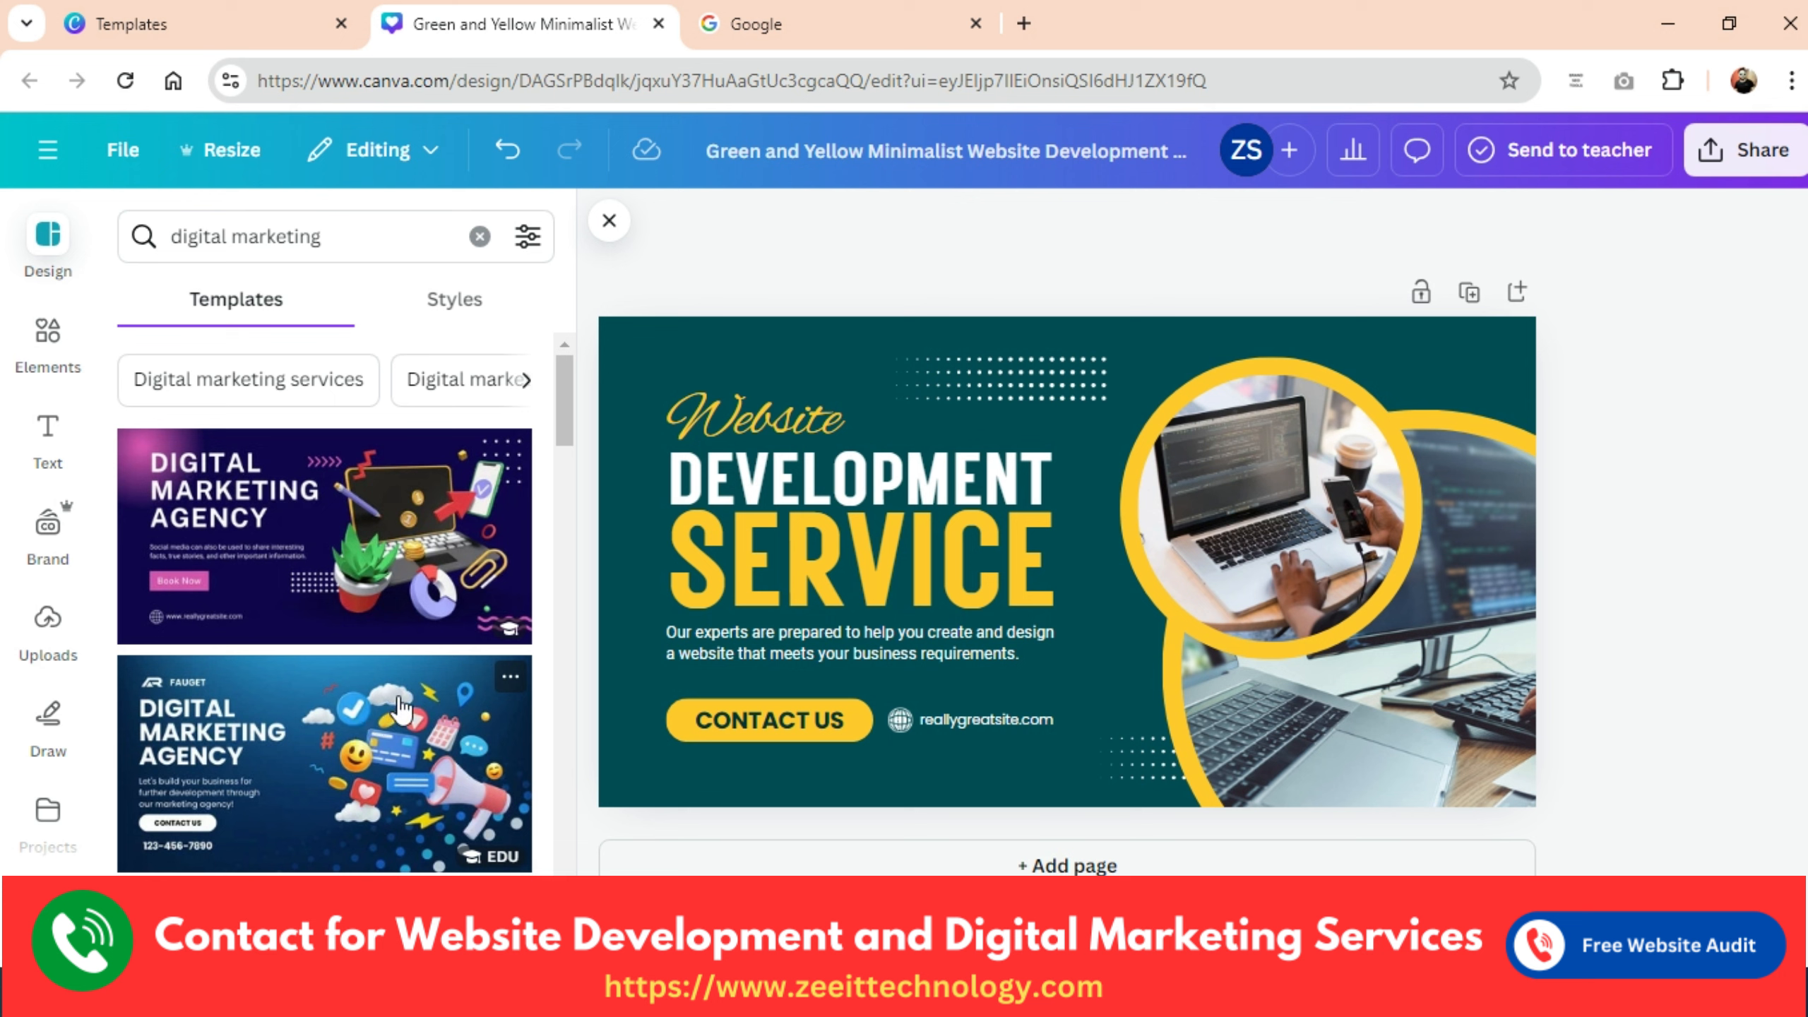
Try the Droid Serif font on the Website heading text, then restore Alex Brush.
left_click(928, 459)
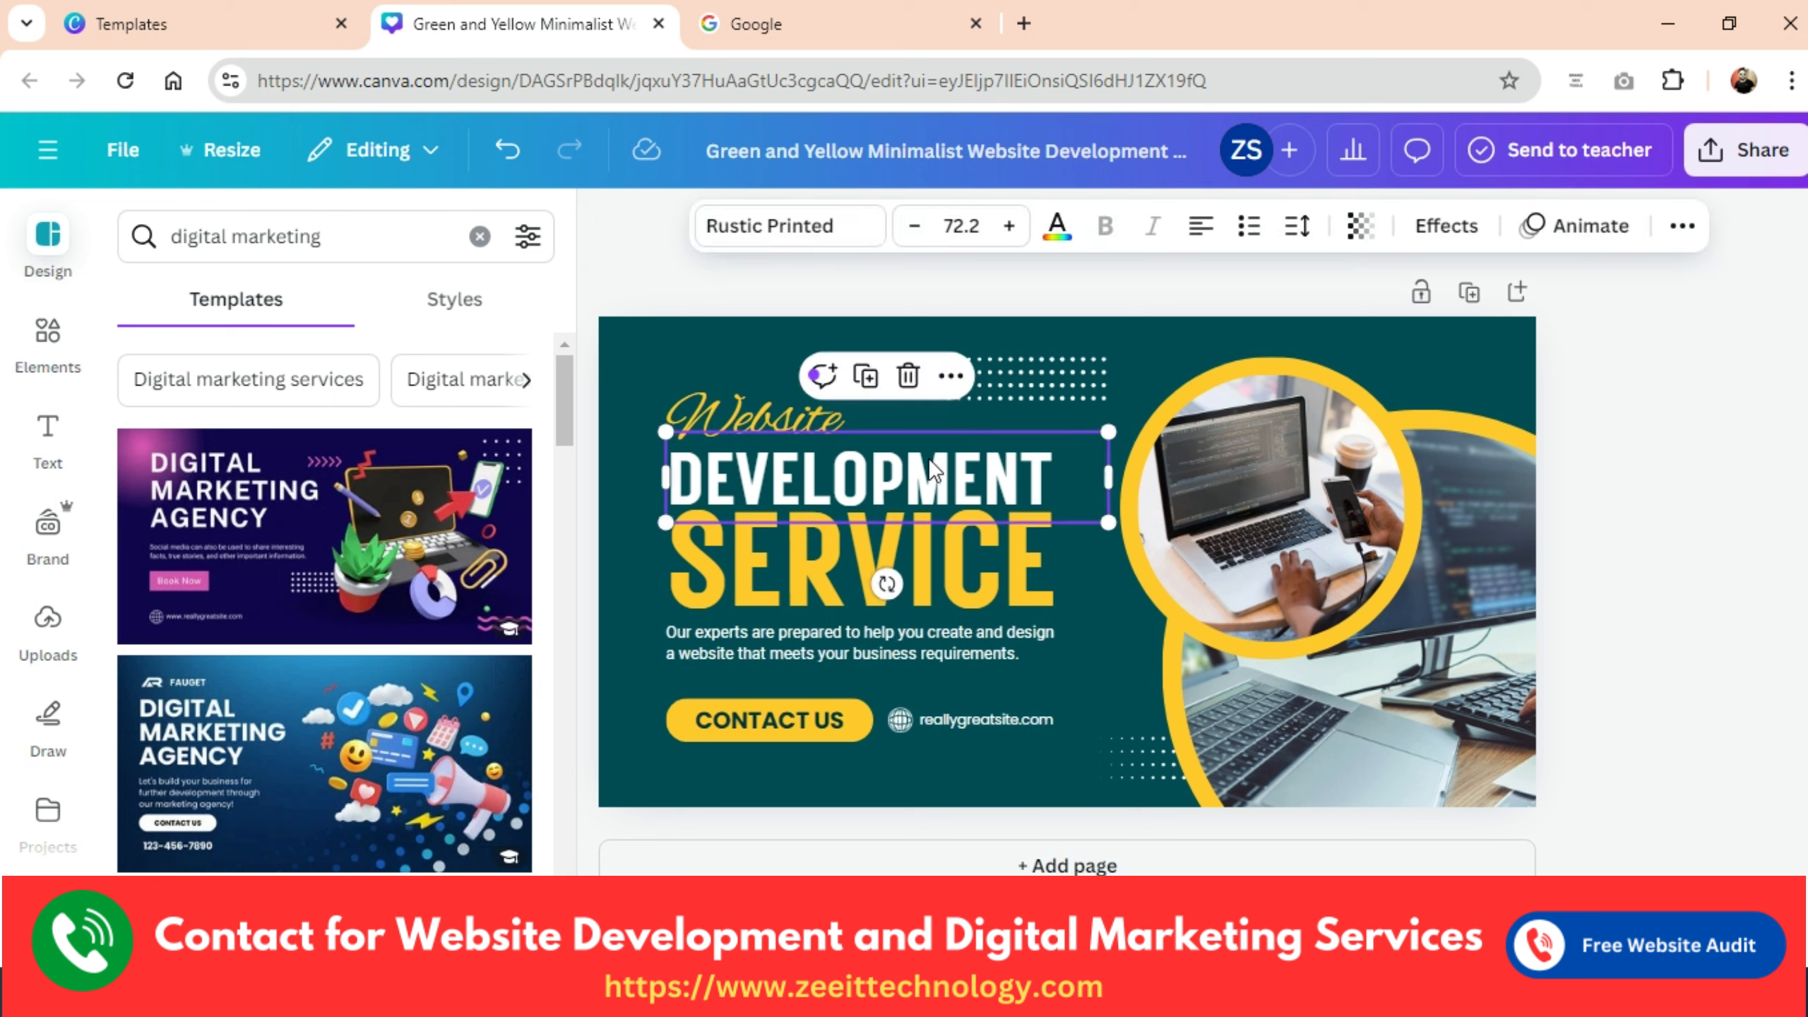
left_click(715, 394)
left_click(798, 230)
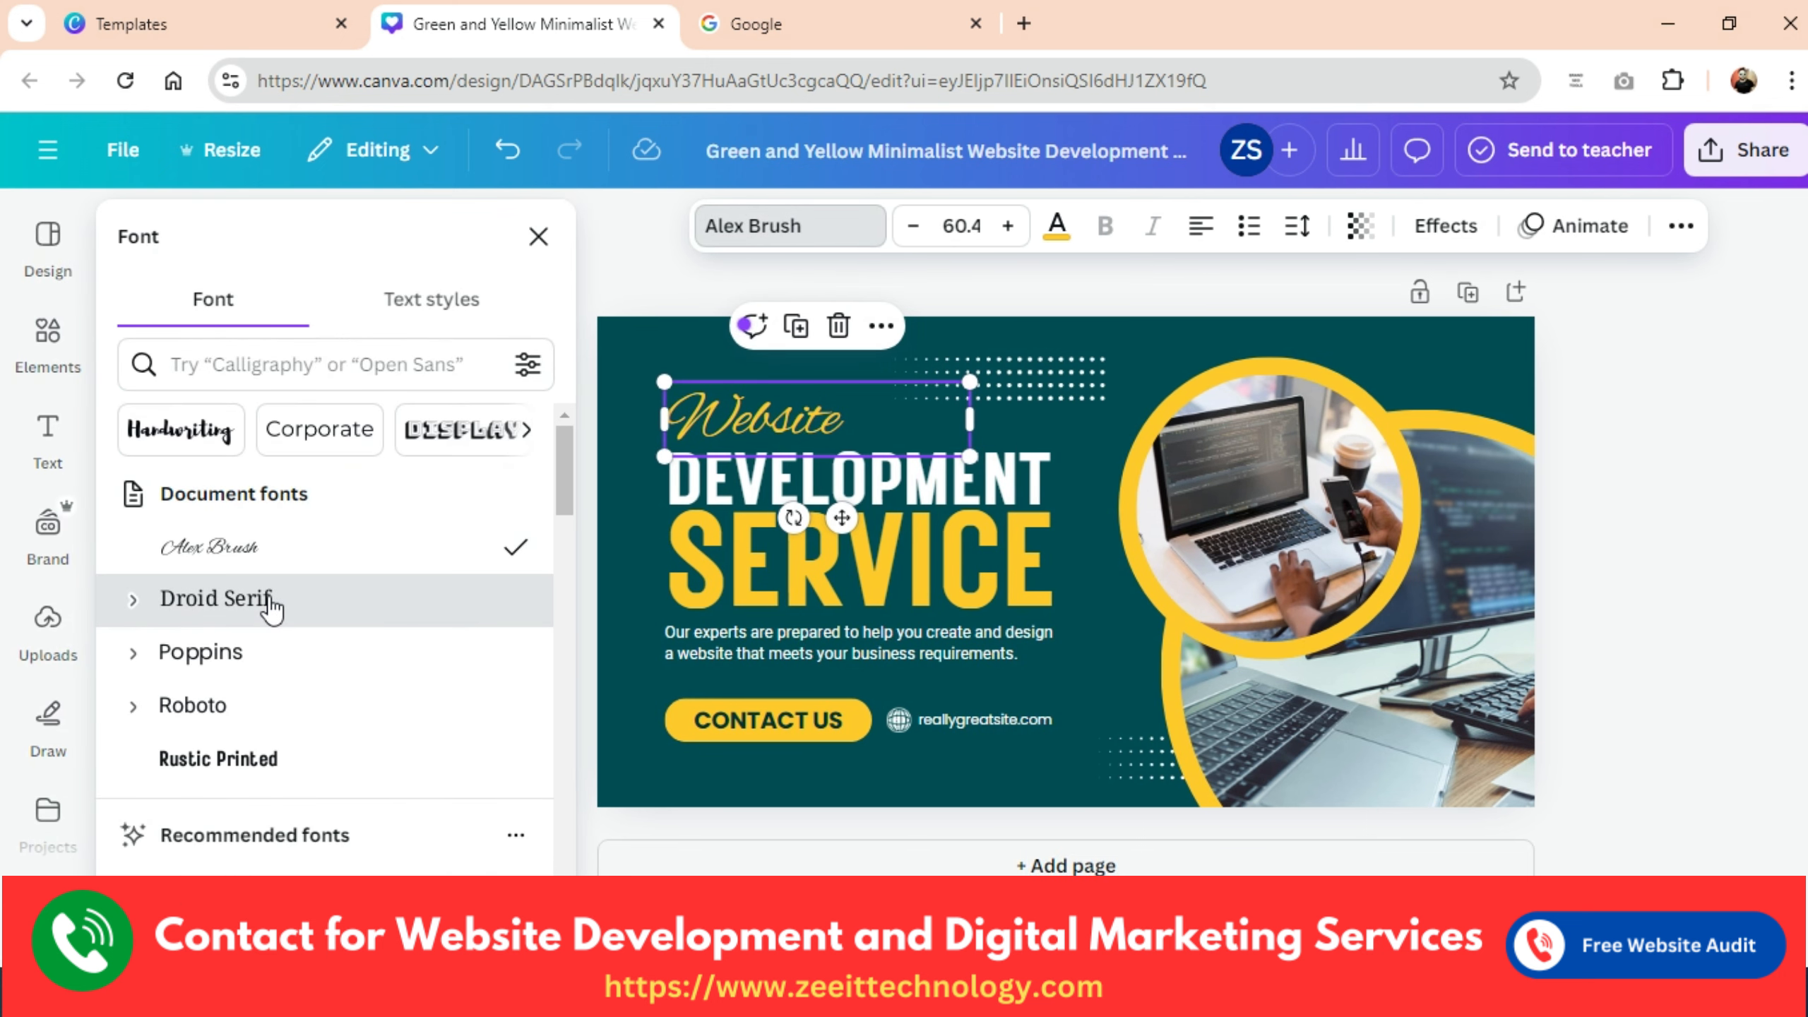
left_click(266, 602)
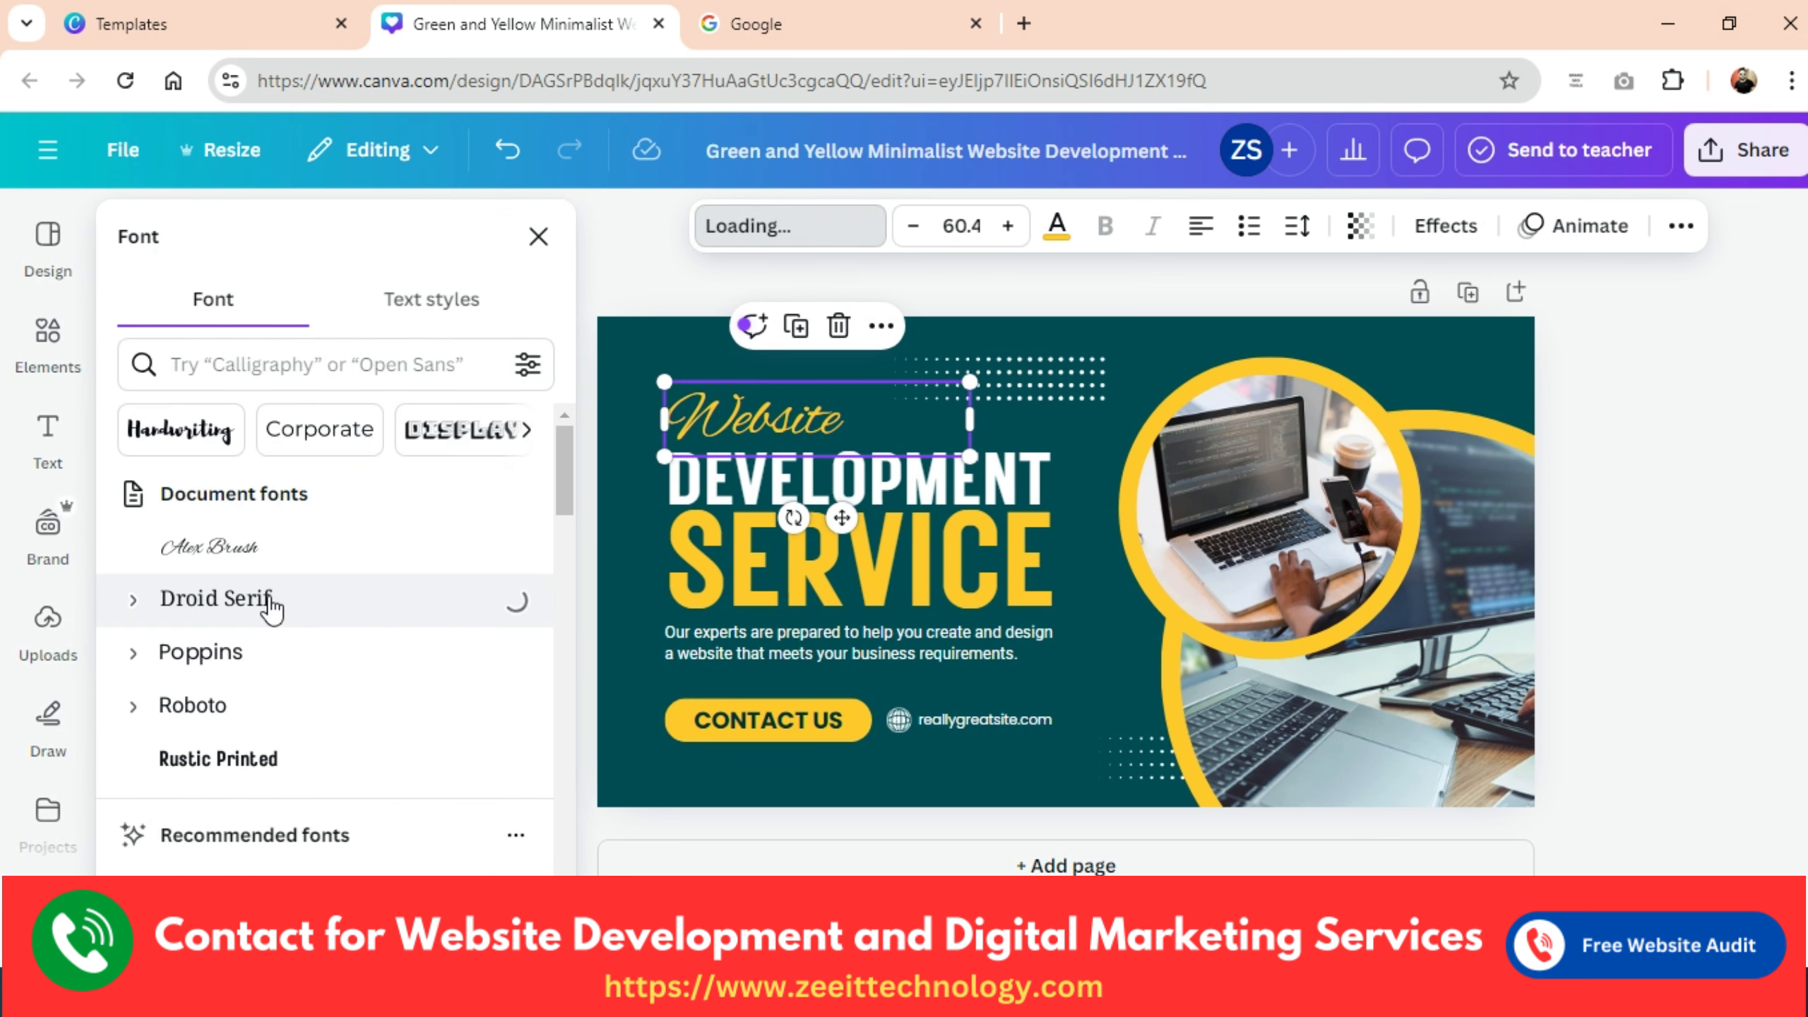
left_click(253, 552)
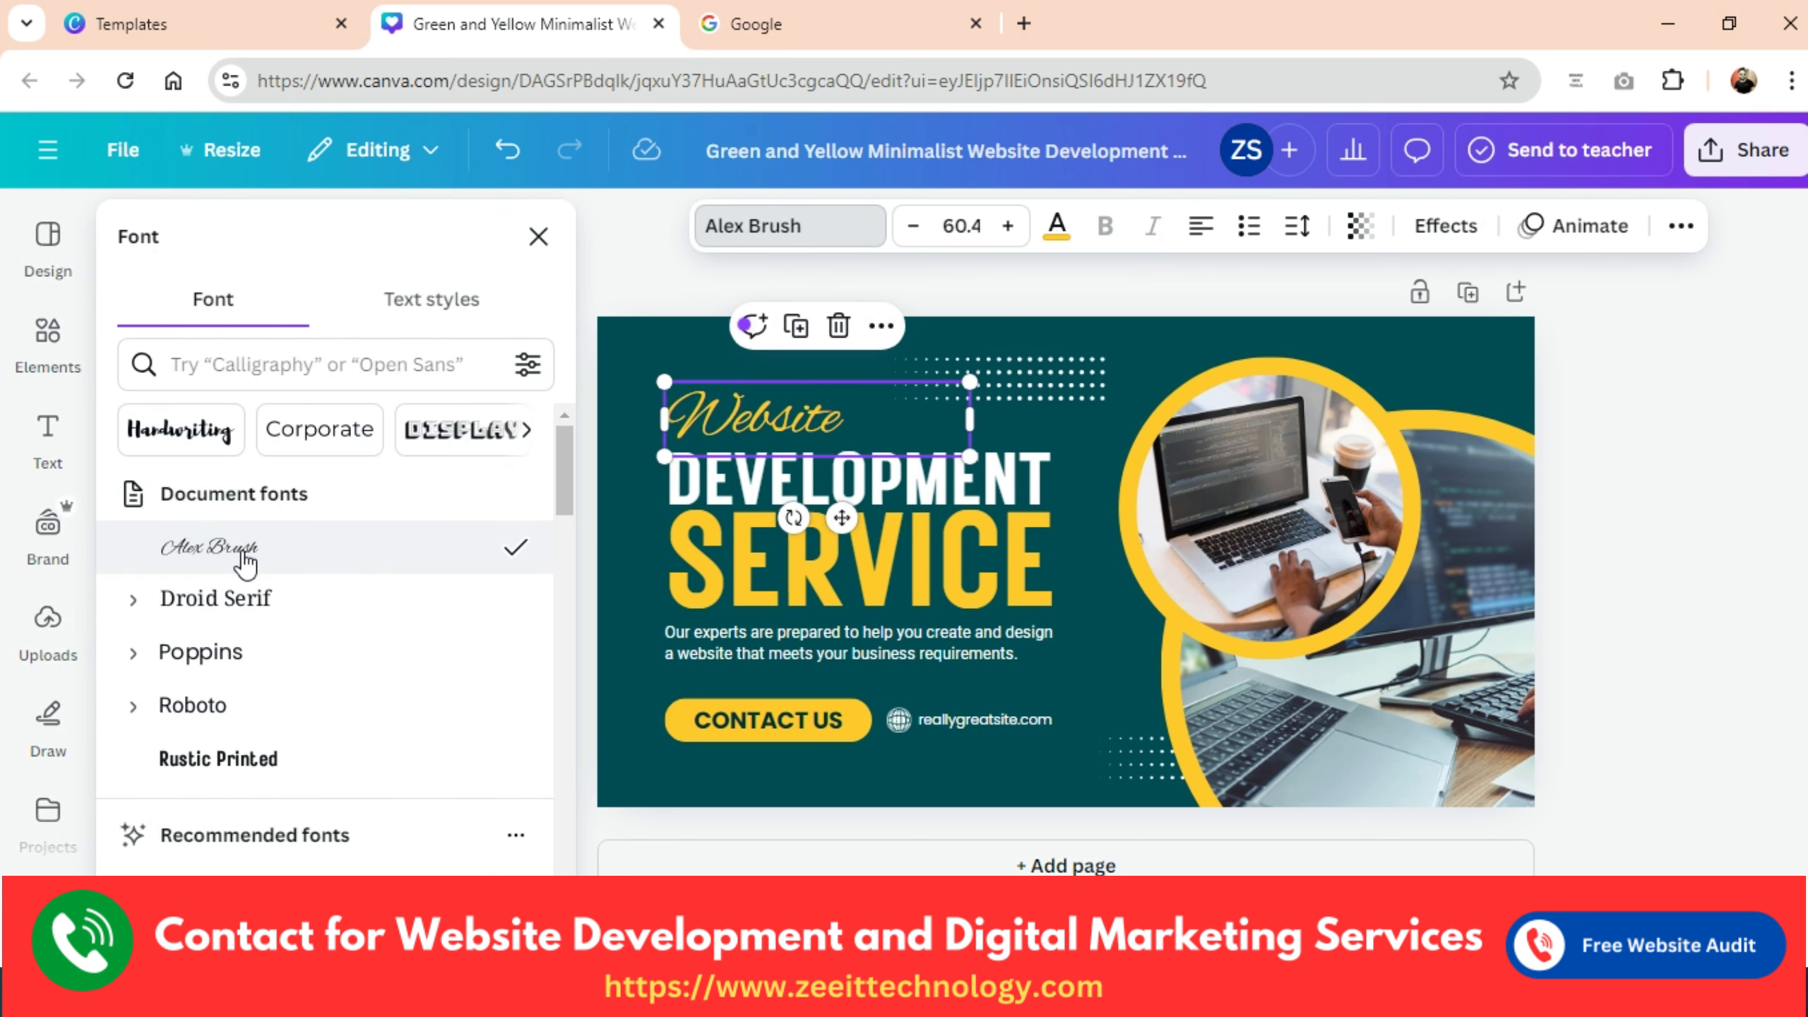
Try white, the logo's blue and a dark slate photo color on the SERVICE heading, and return it to yellow.
left_click(939, 568)
left_click(1059, 225)
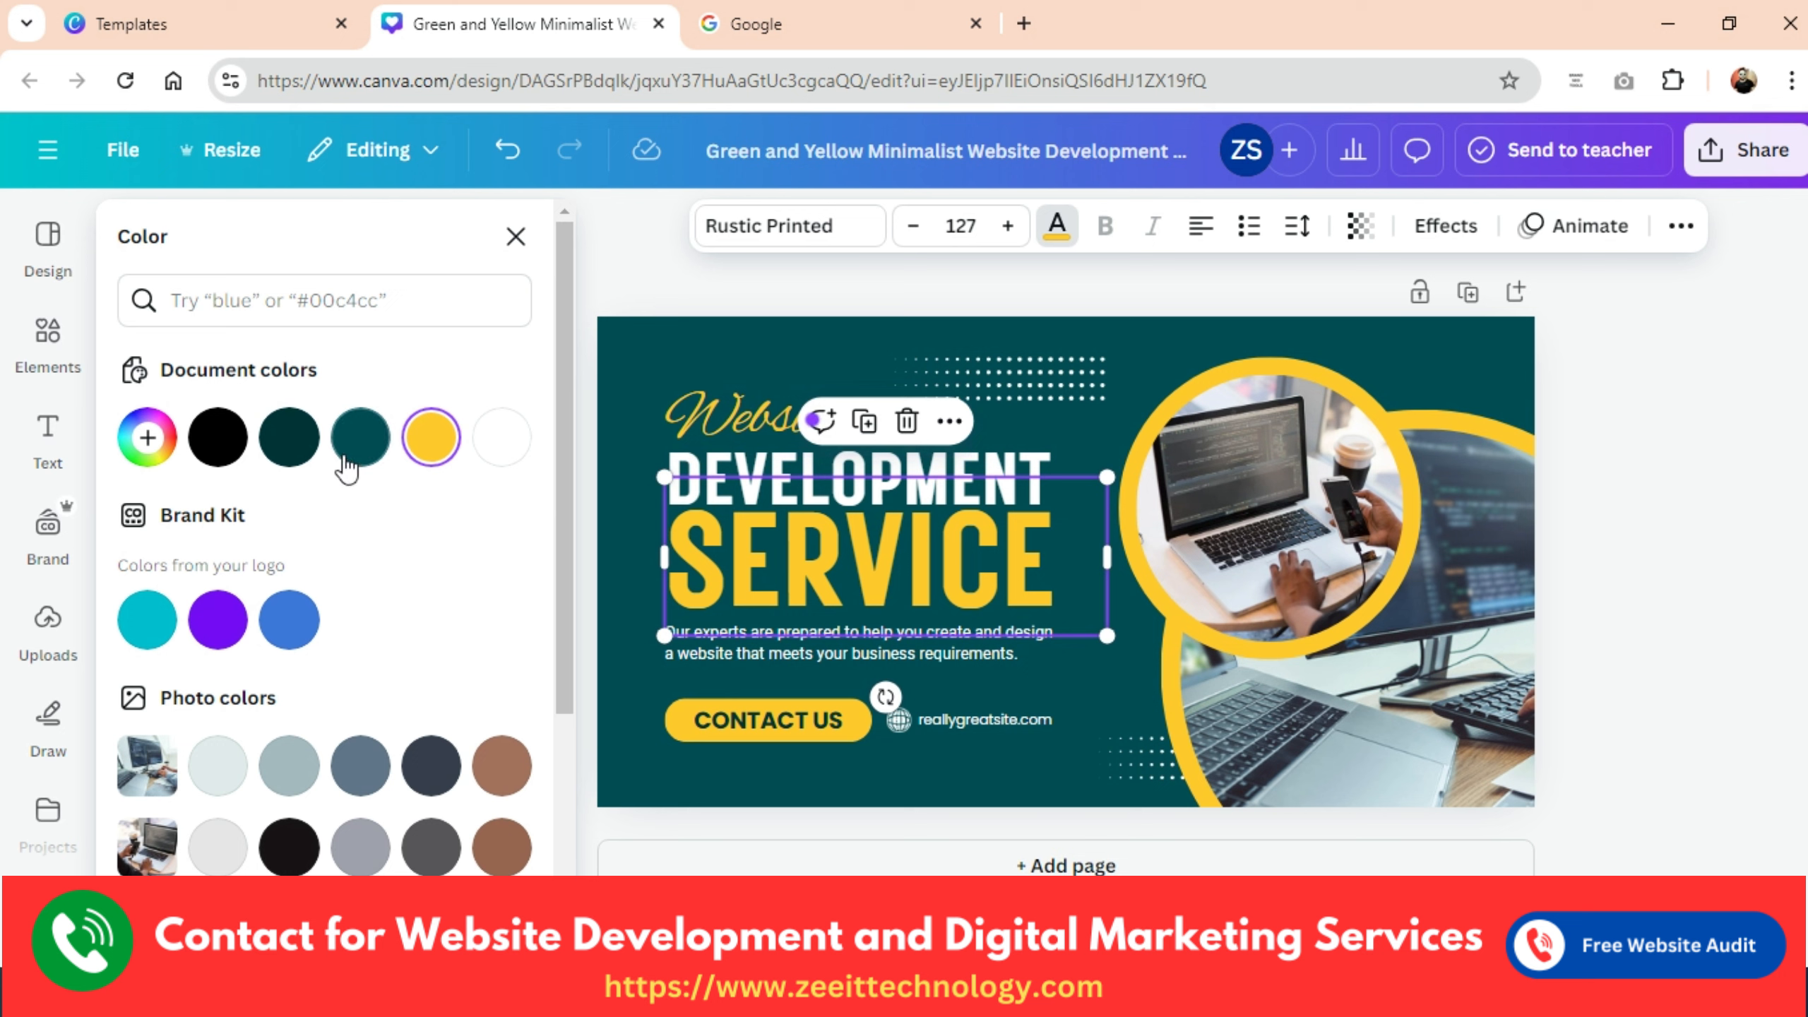
left_click(501, 442)
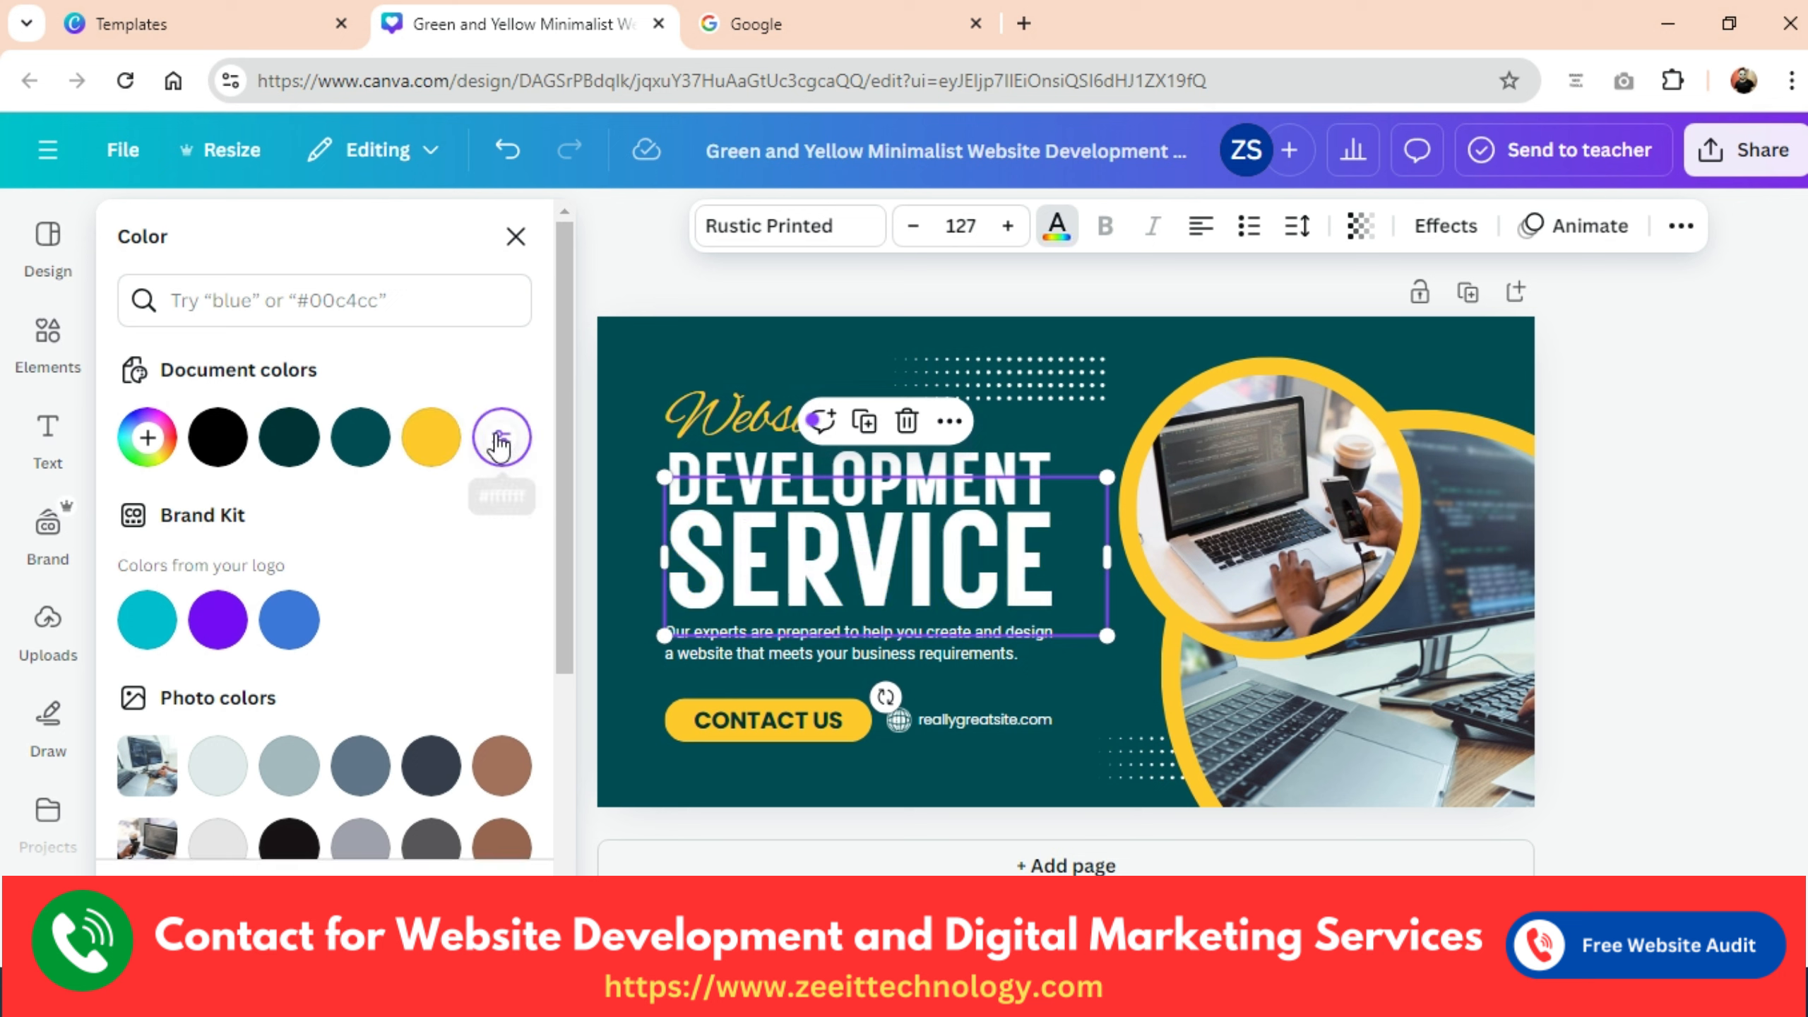
left_click(296, 632)
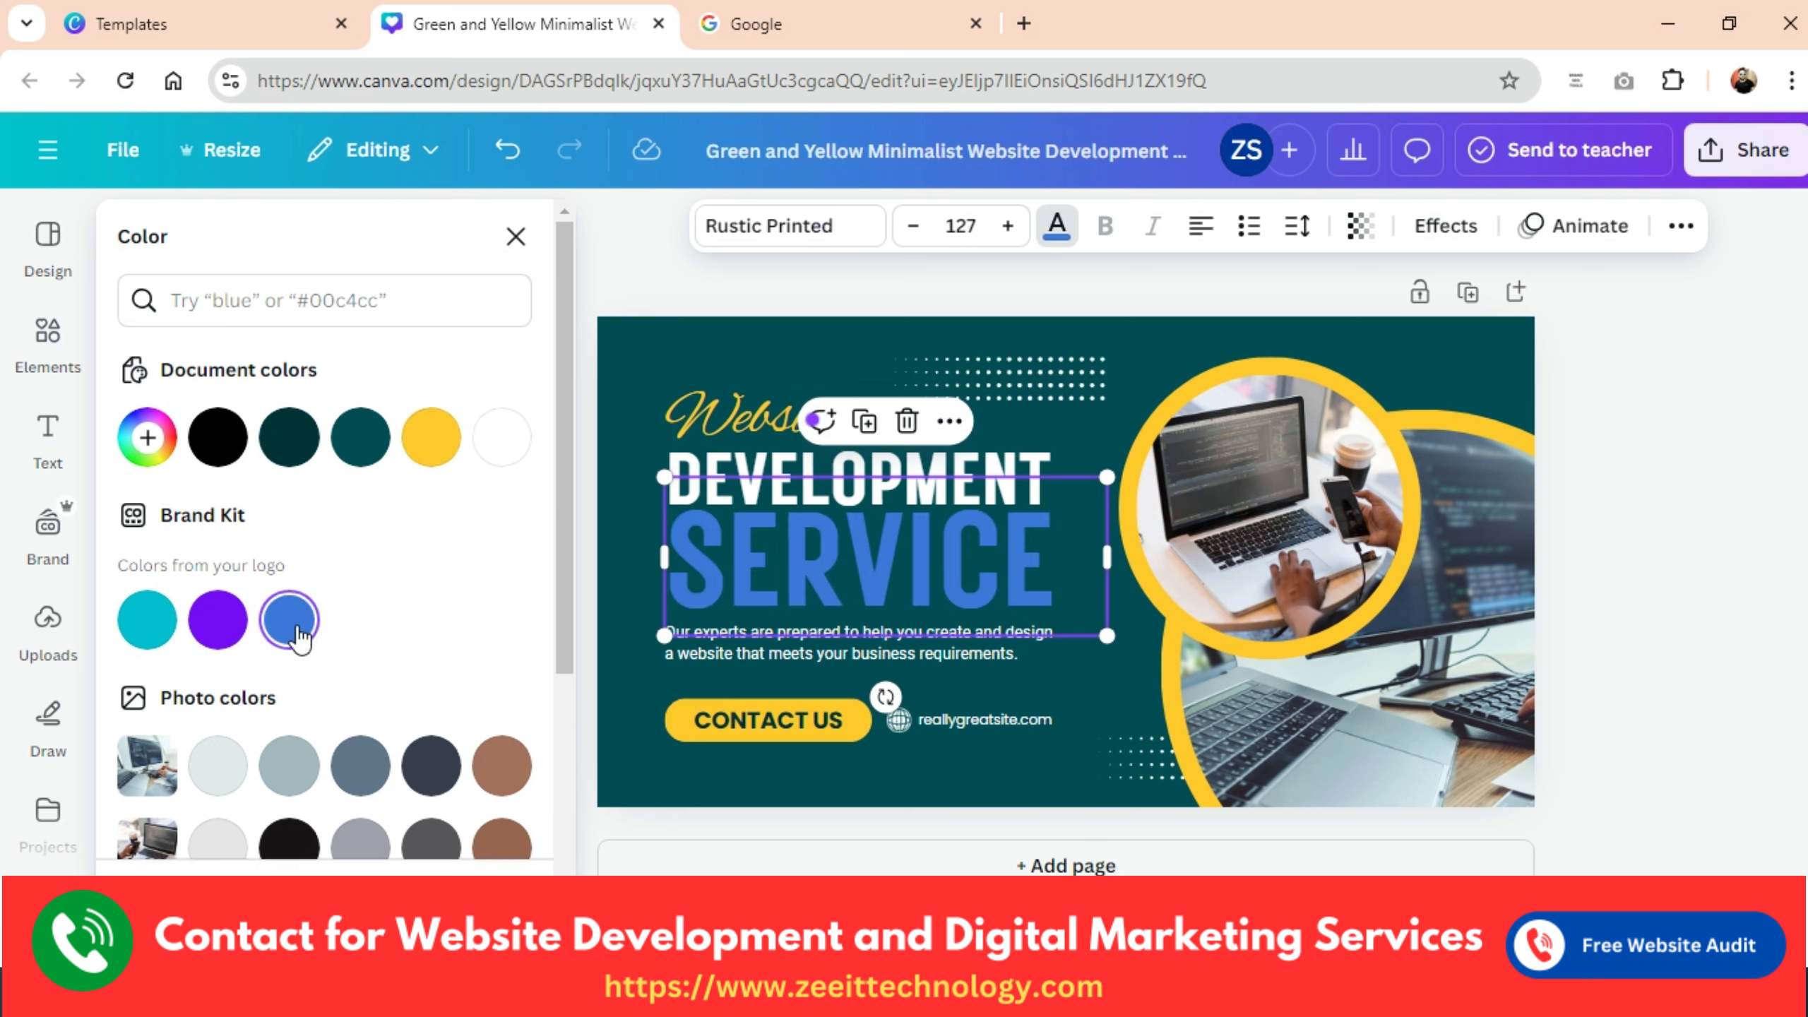
left_click(430, 766)
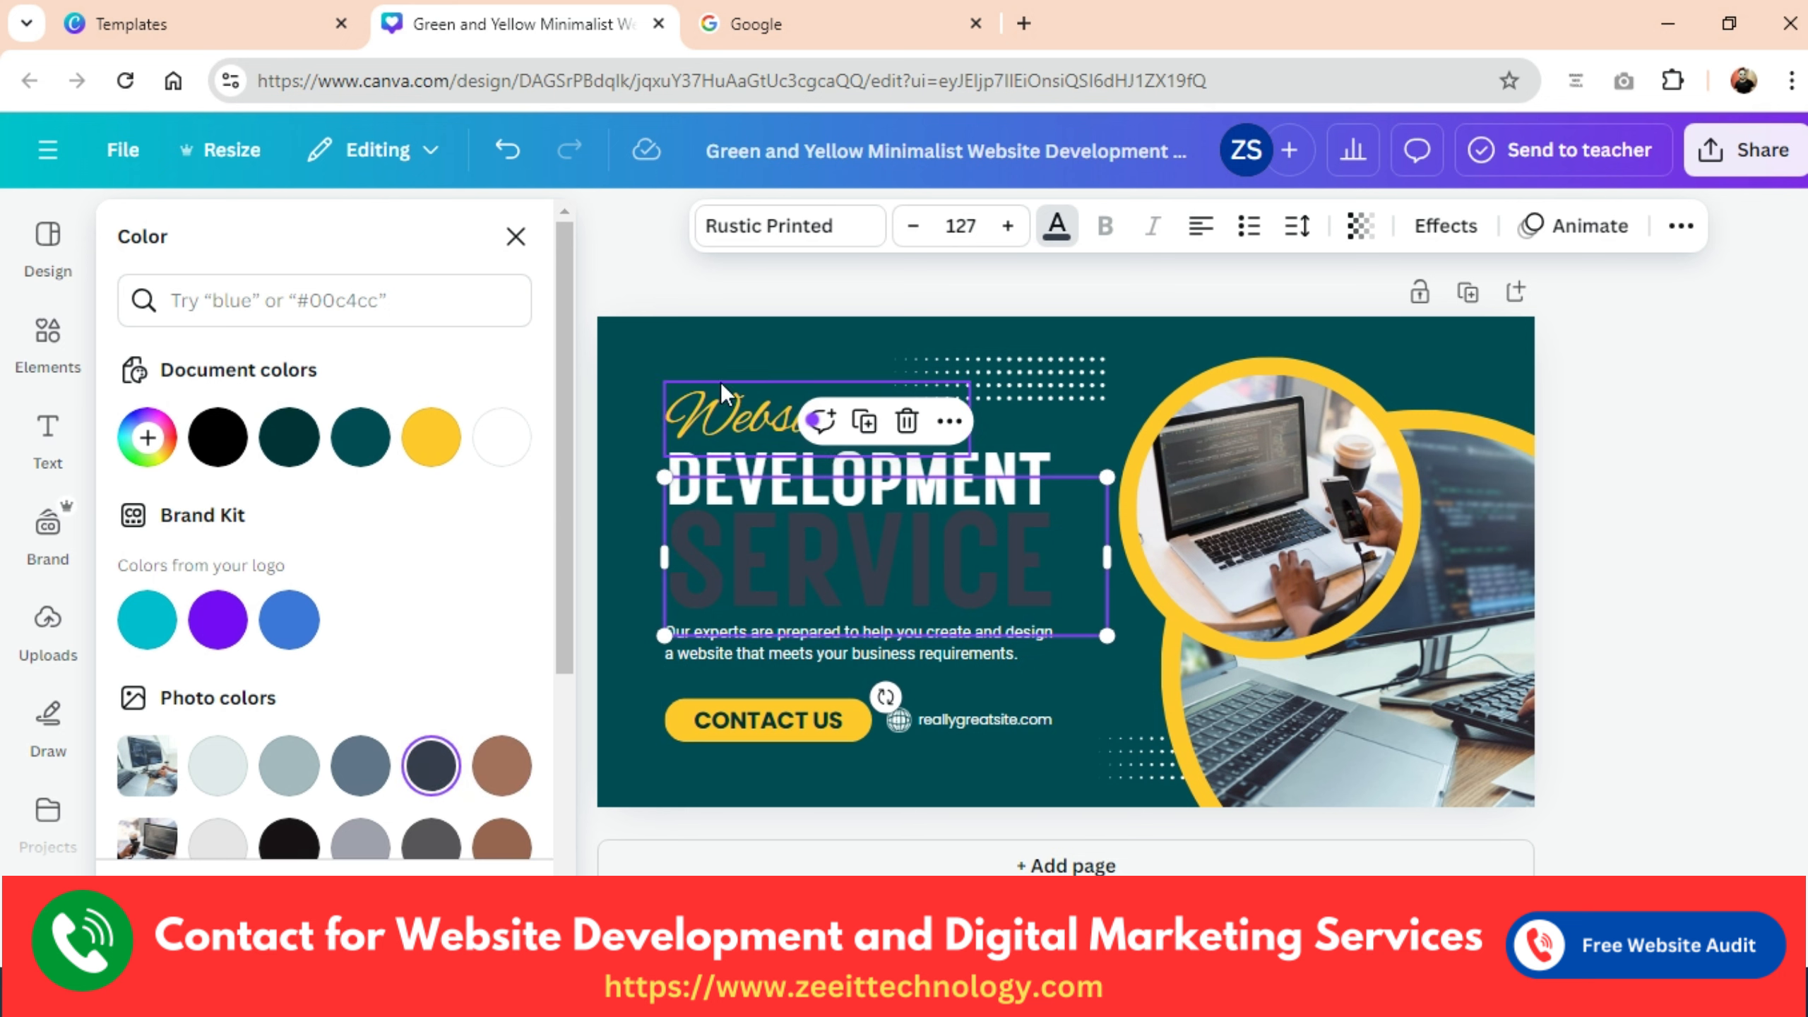
left_click(431, 436)
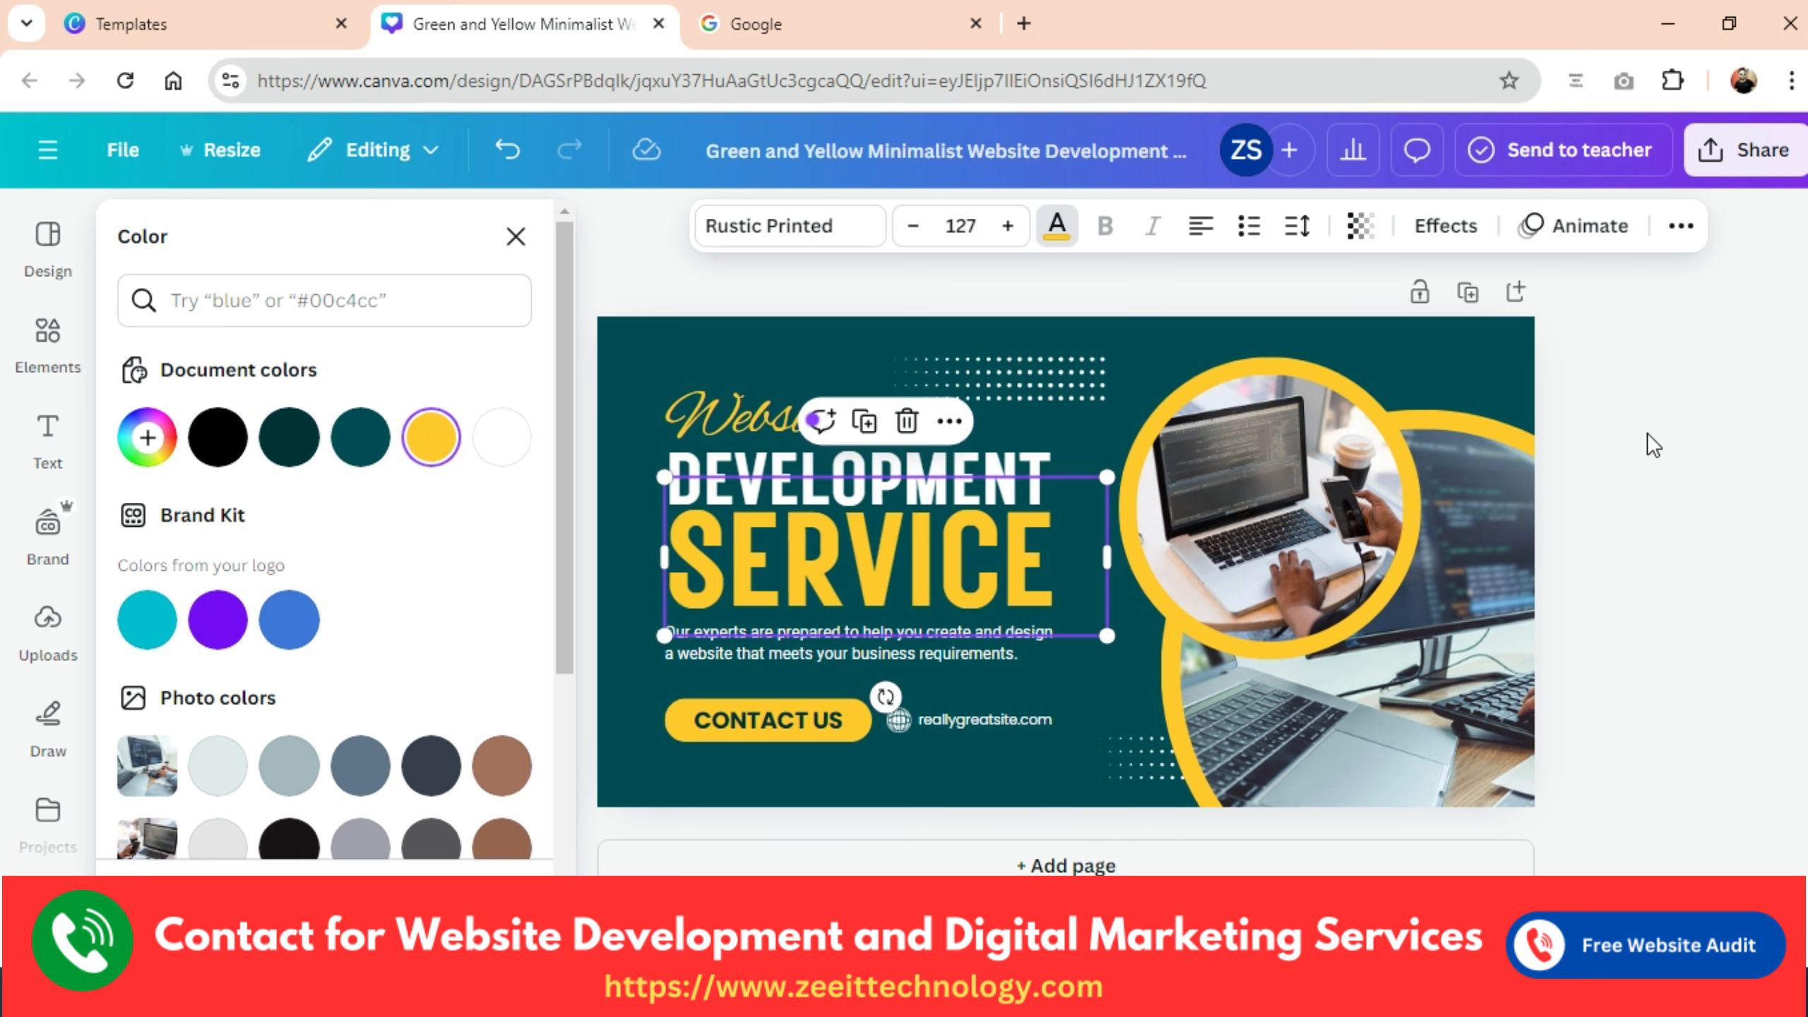
key("Escape")
Try bold and italic formatting on the description paragraph under the SERVICE heading, leaving it in regular style.
left_click(853, 652)
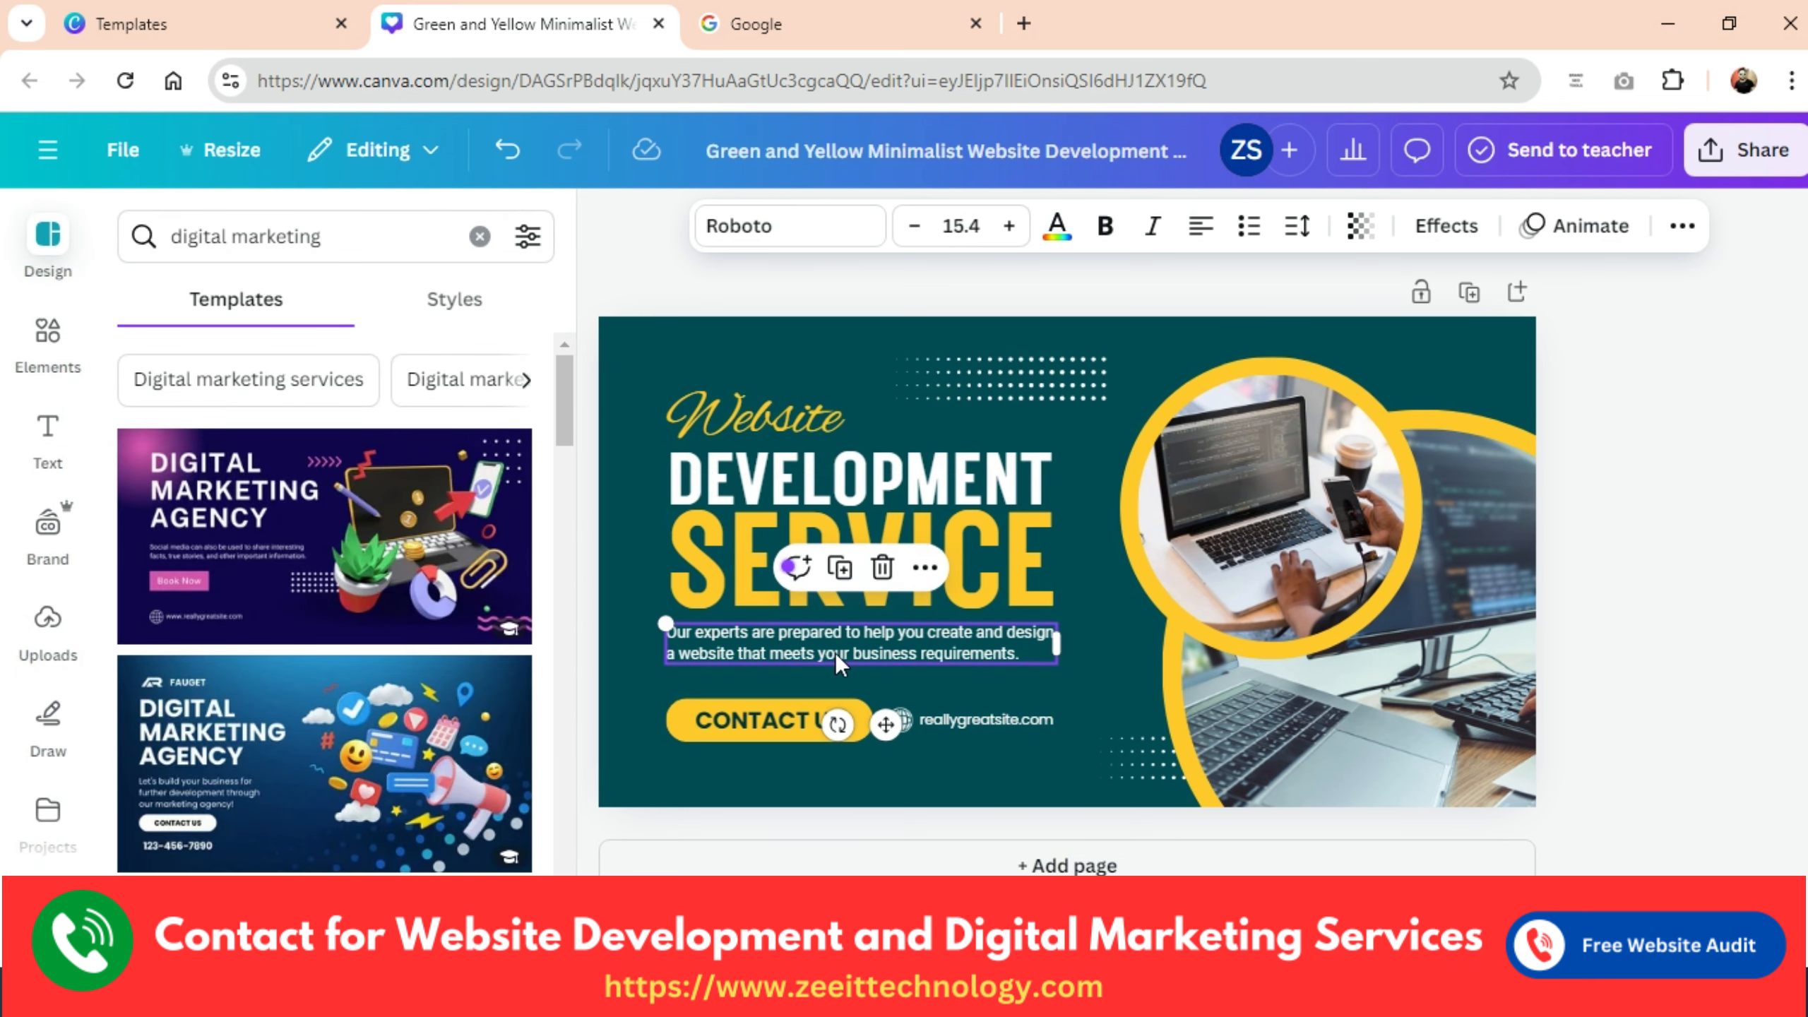
left_click(1105, 228)
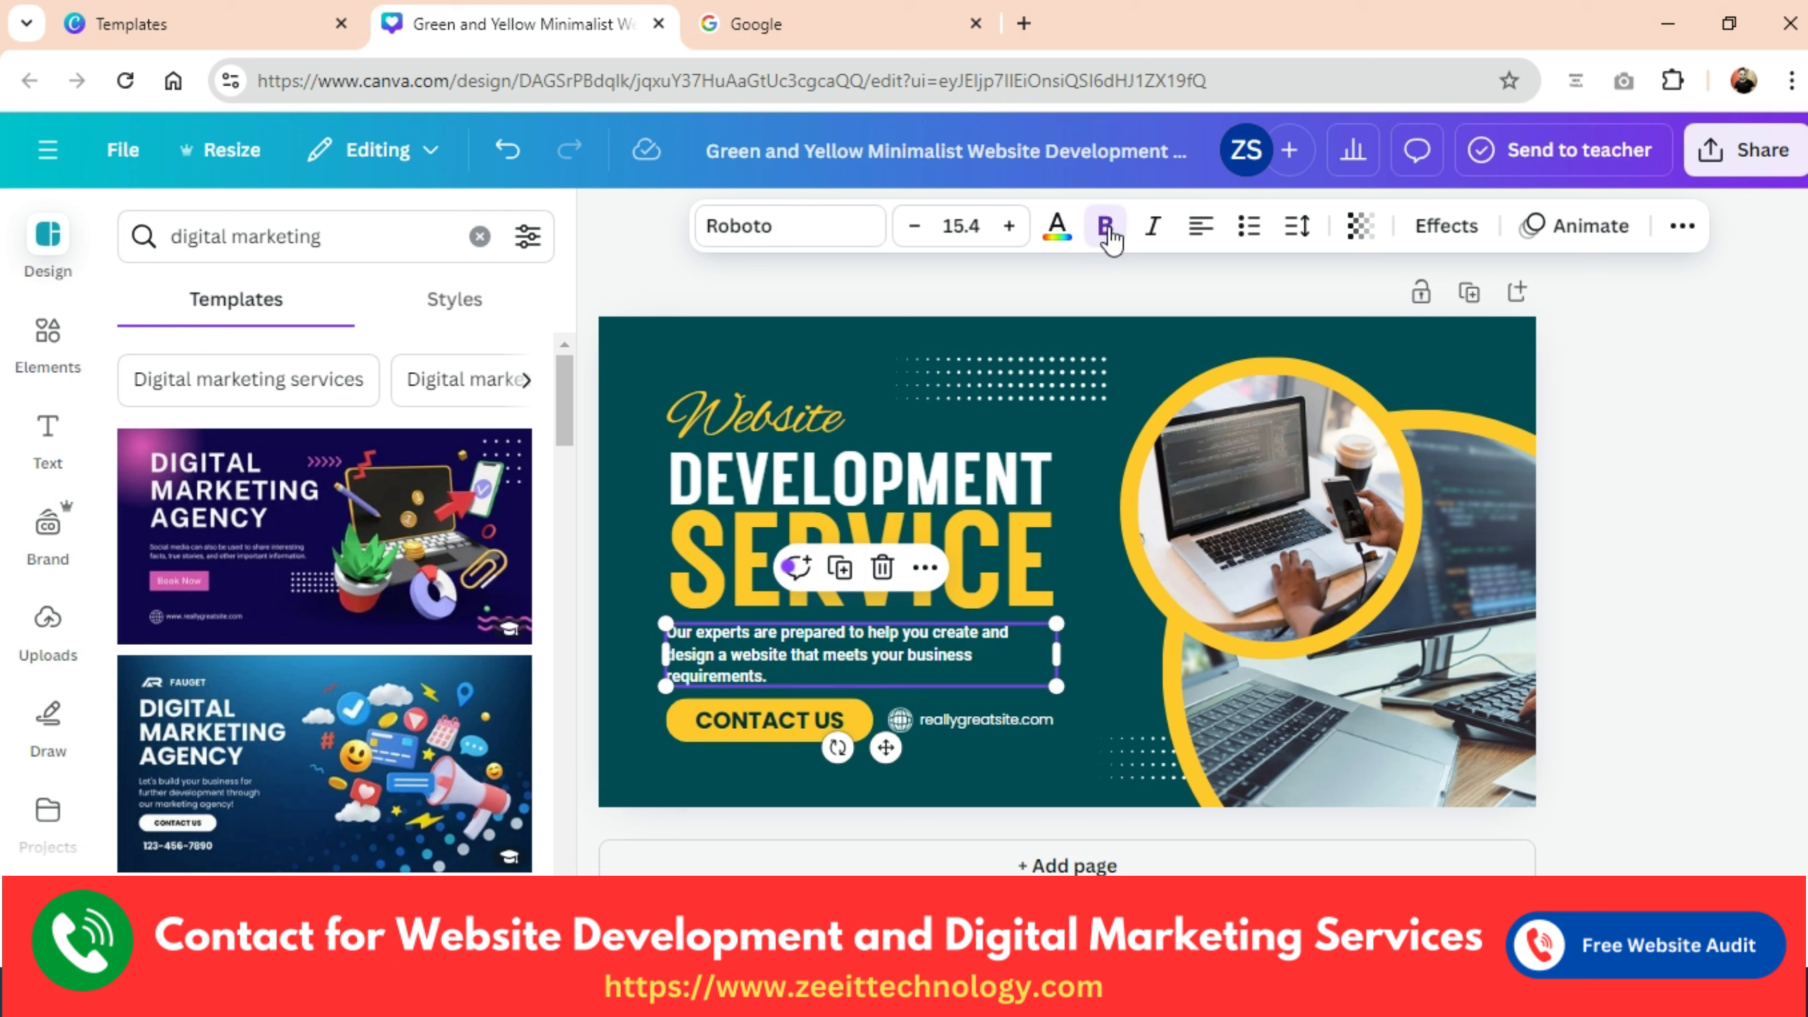
left_click(1107, 229)
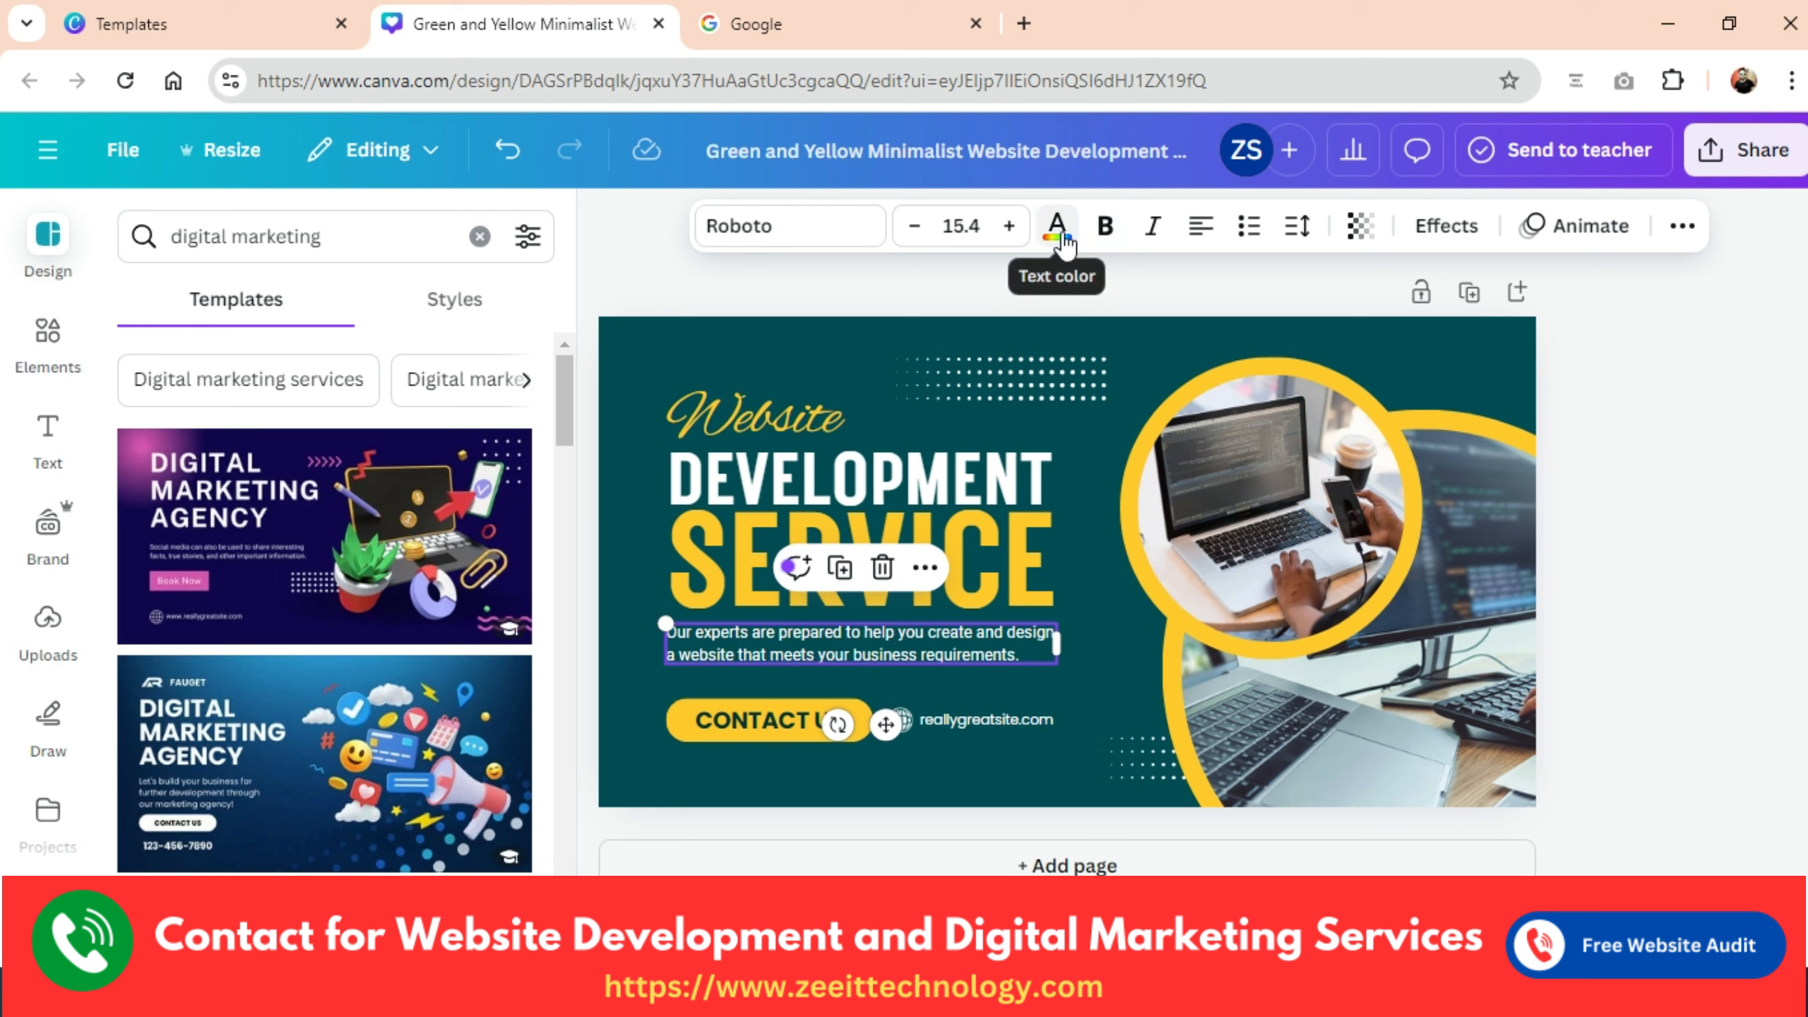
left_click(1156, 234)
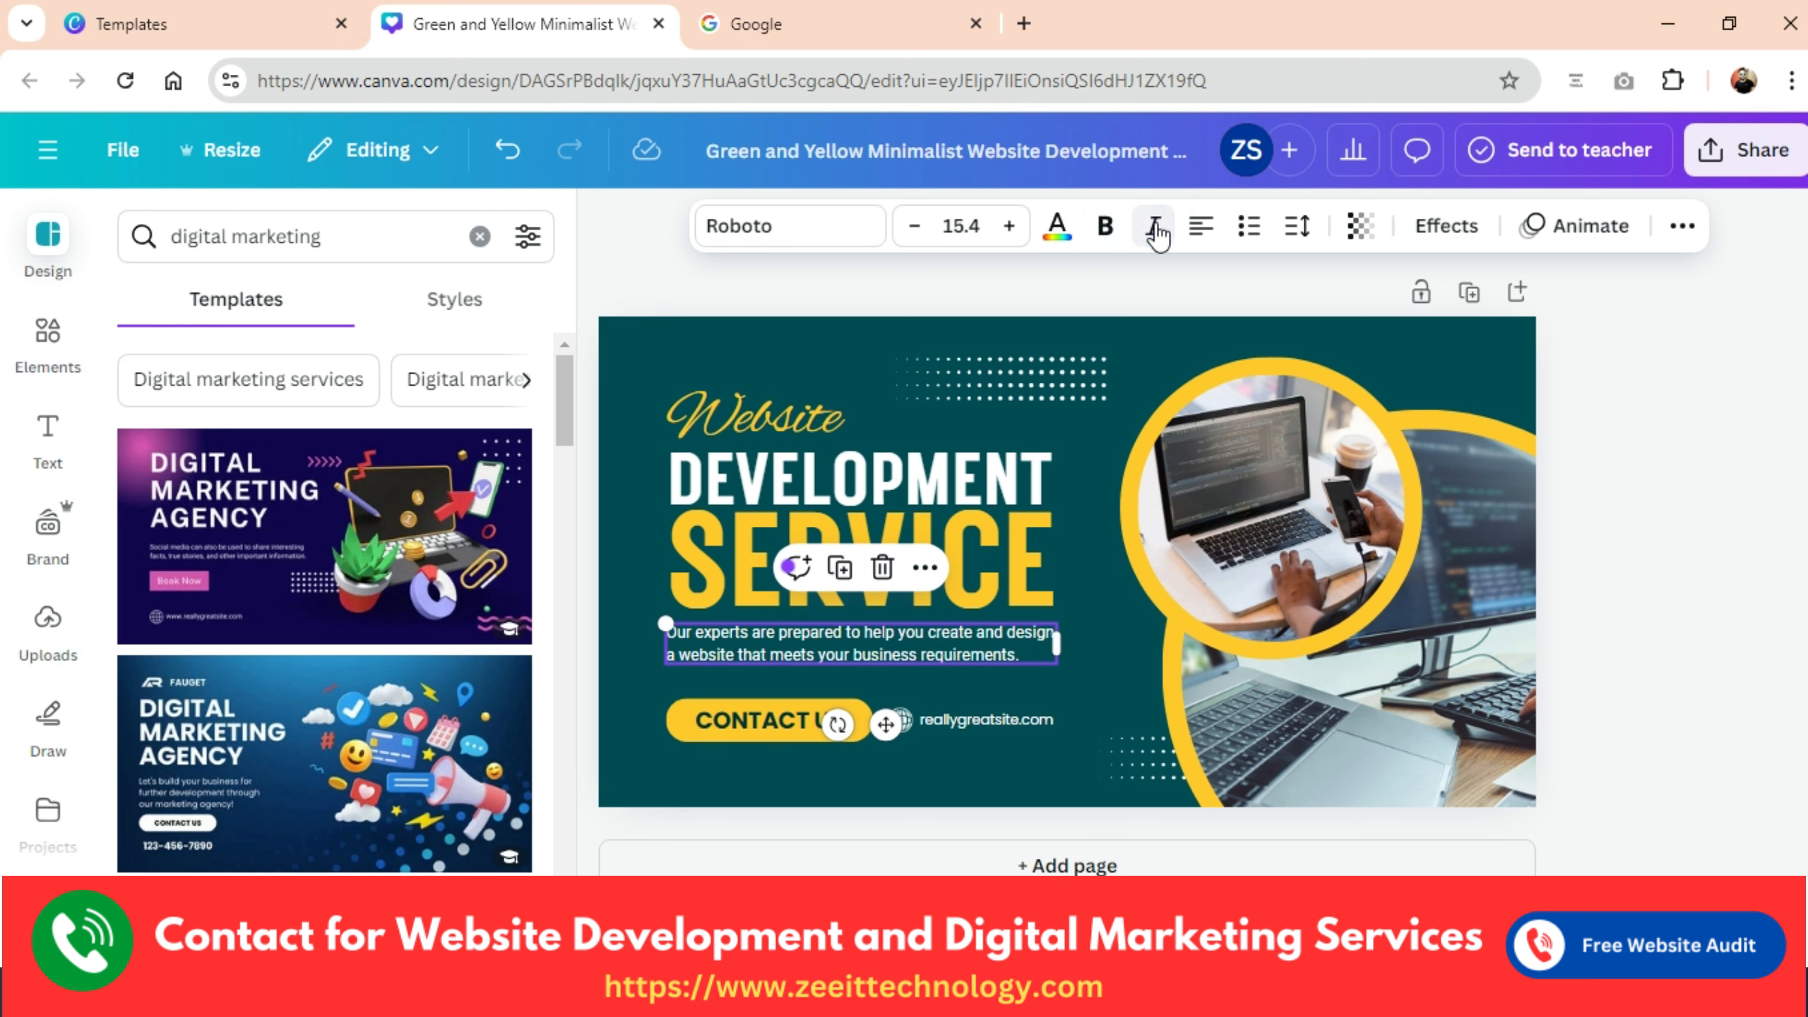
left_click(1791, 516)
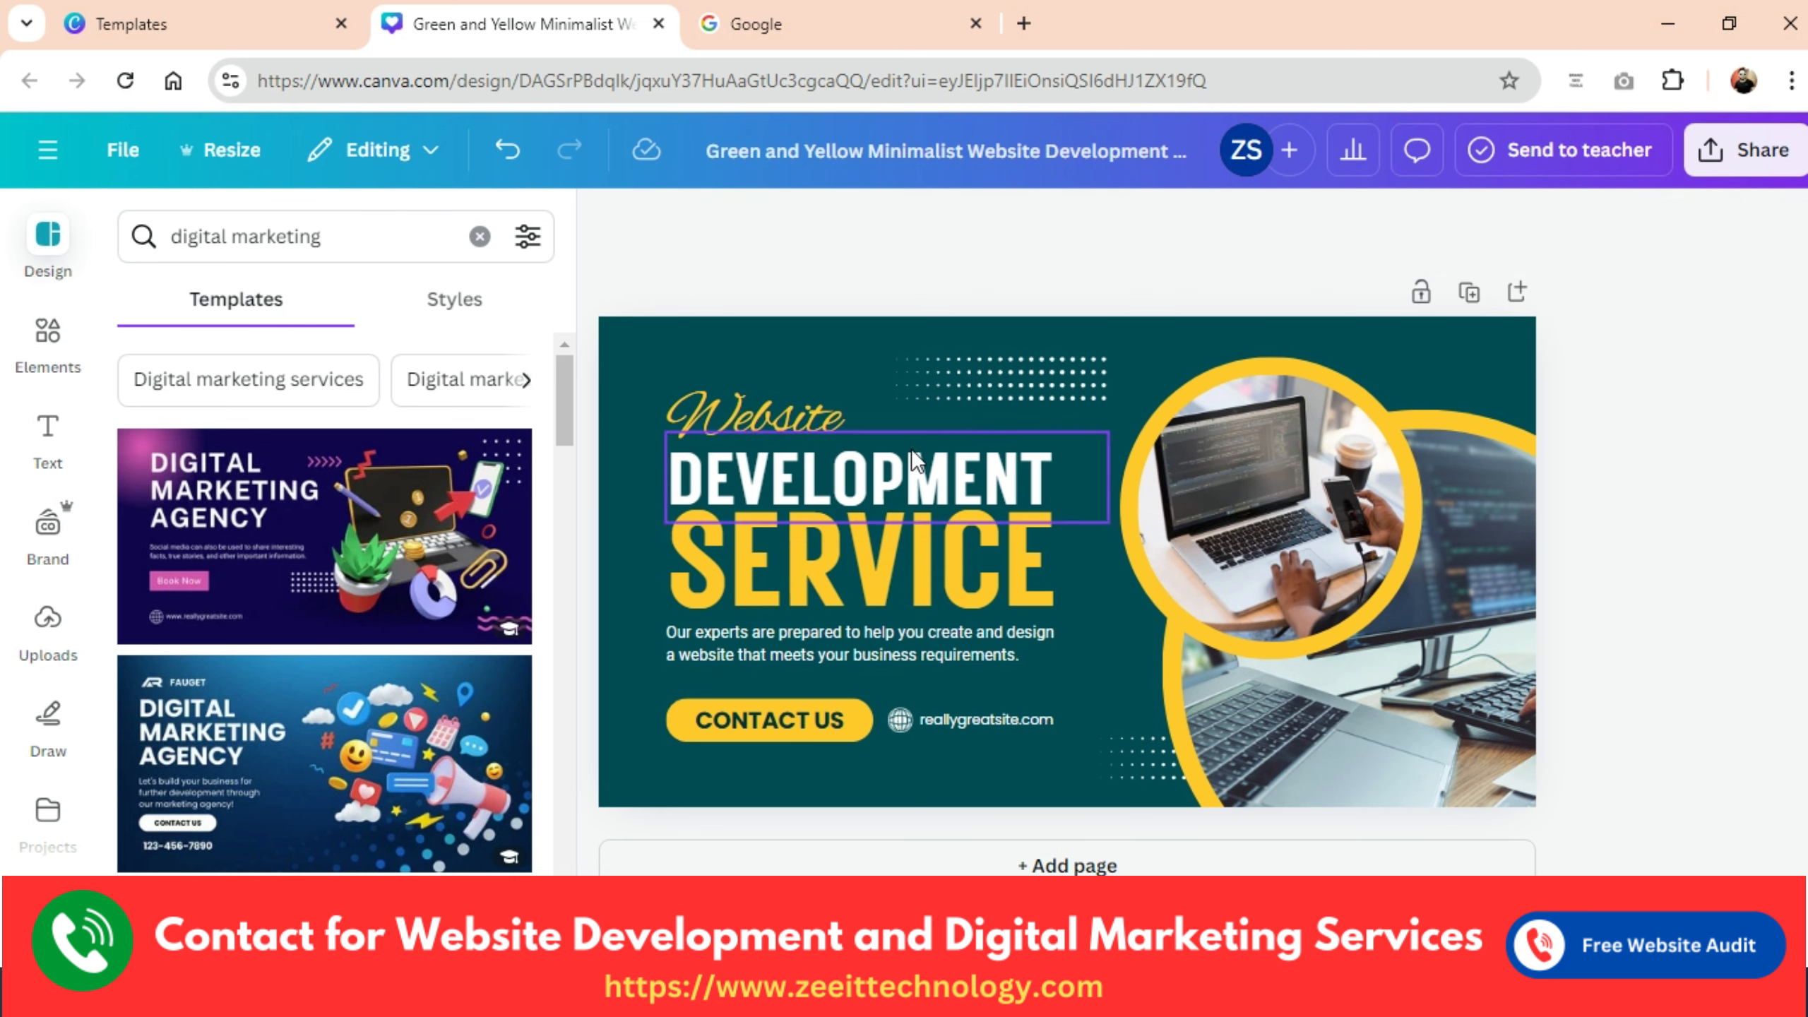
Set the description paragraph's line spacing to 1.55 and its letter spacing to 0.
left_click(876, 649)
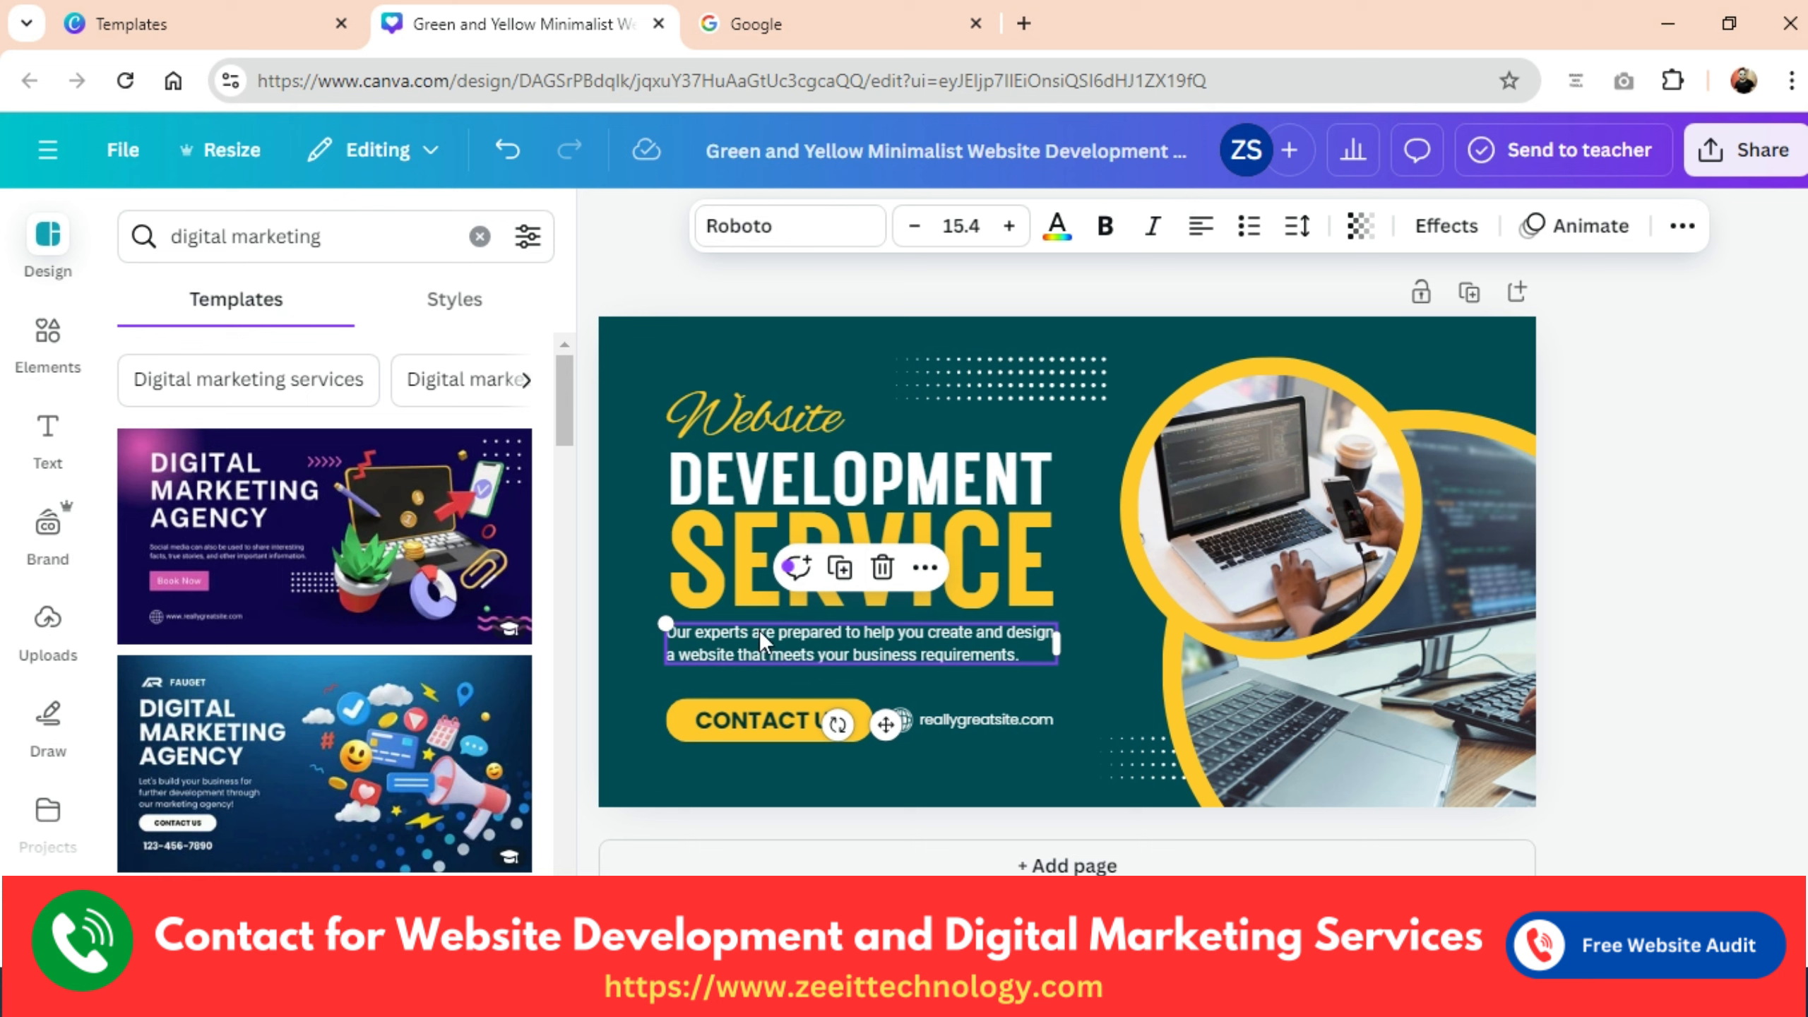
left_click(1296, 226)
mouse_move(1250, 428)
left_mouse_down()
mouse_move(1328, 431)
mouse_move(1264, 431)
left_mouse_up()
left_click_drag(1200, 336, 1200, 345)
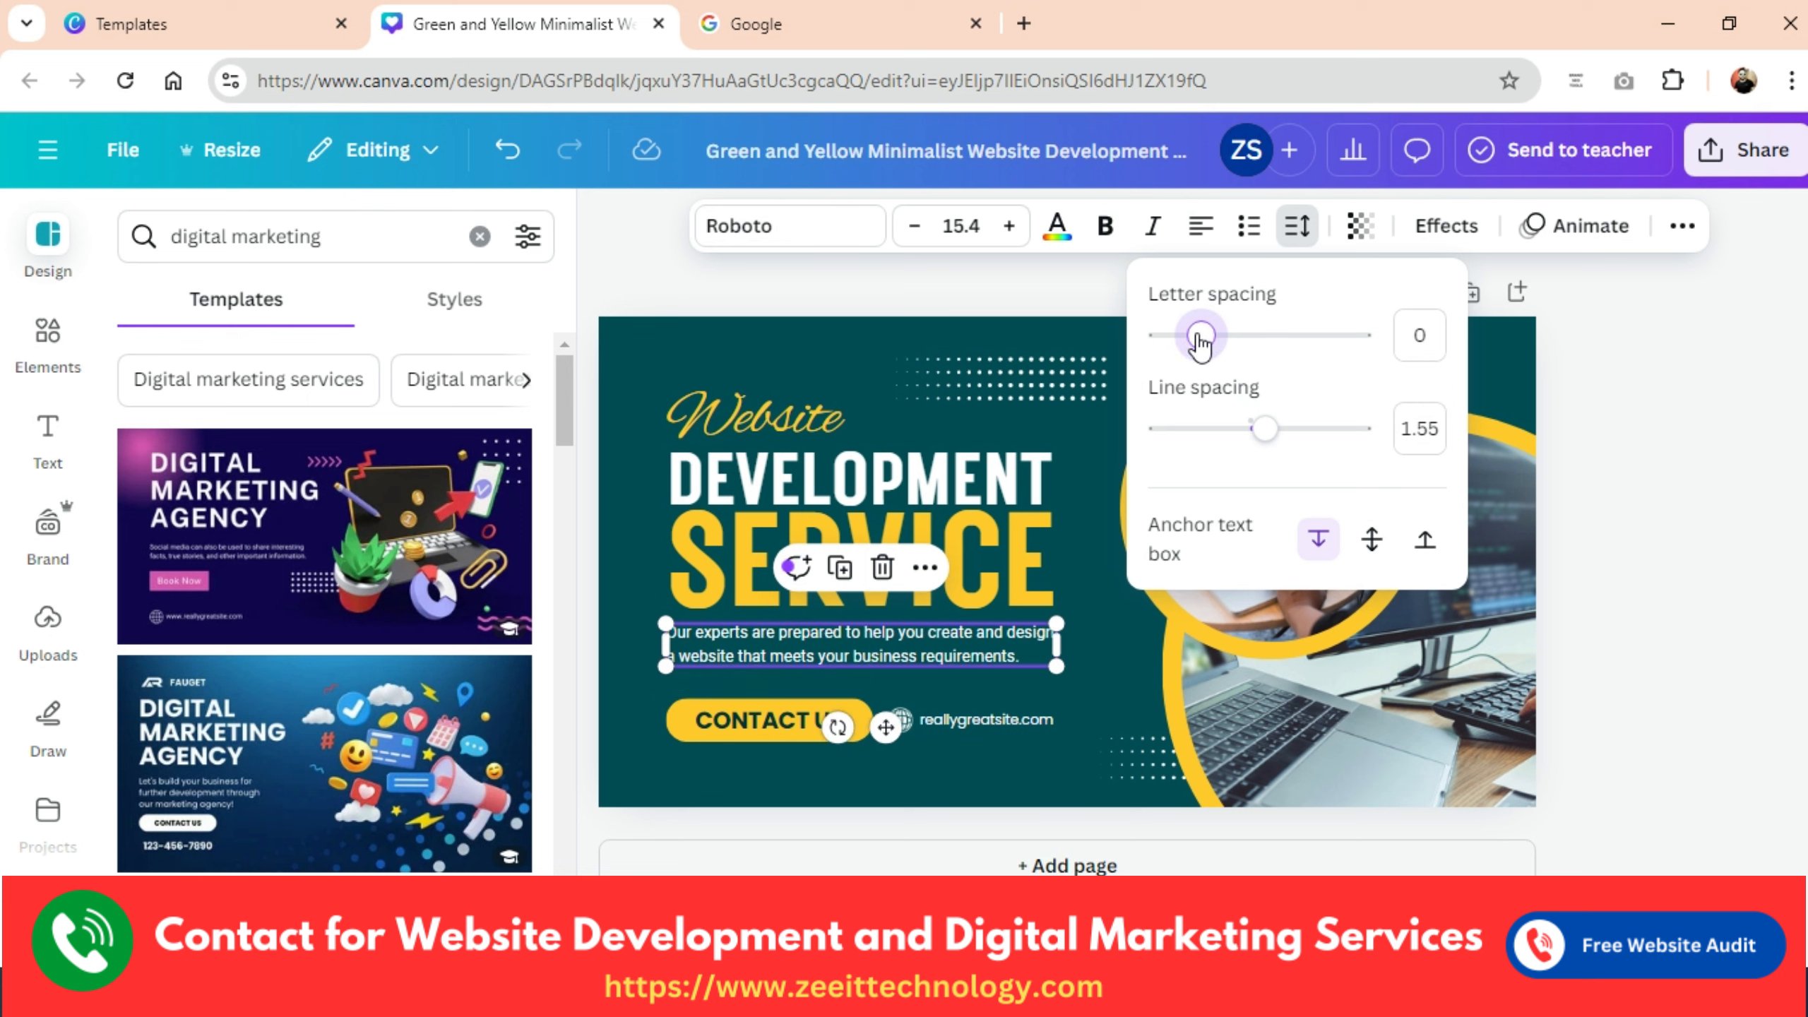
left_click(1677, 419)
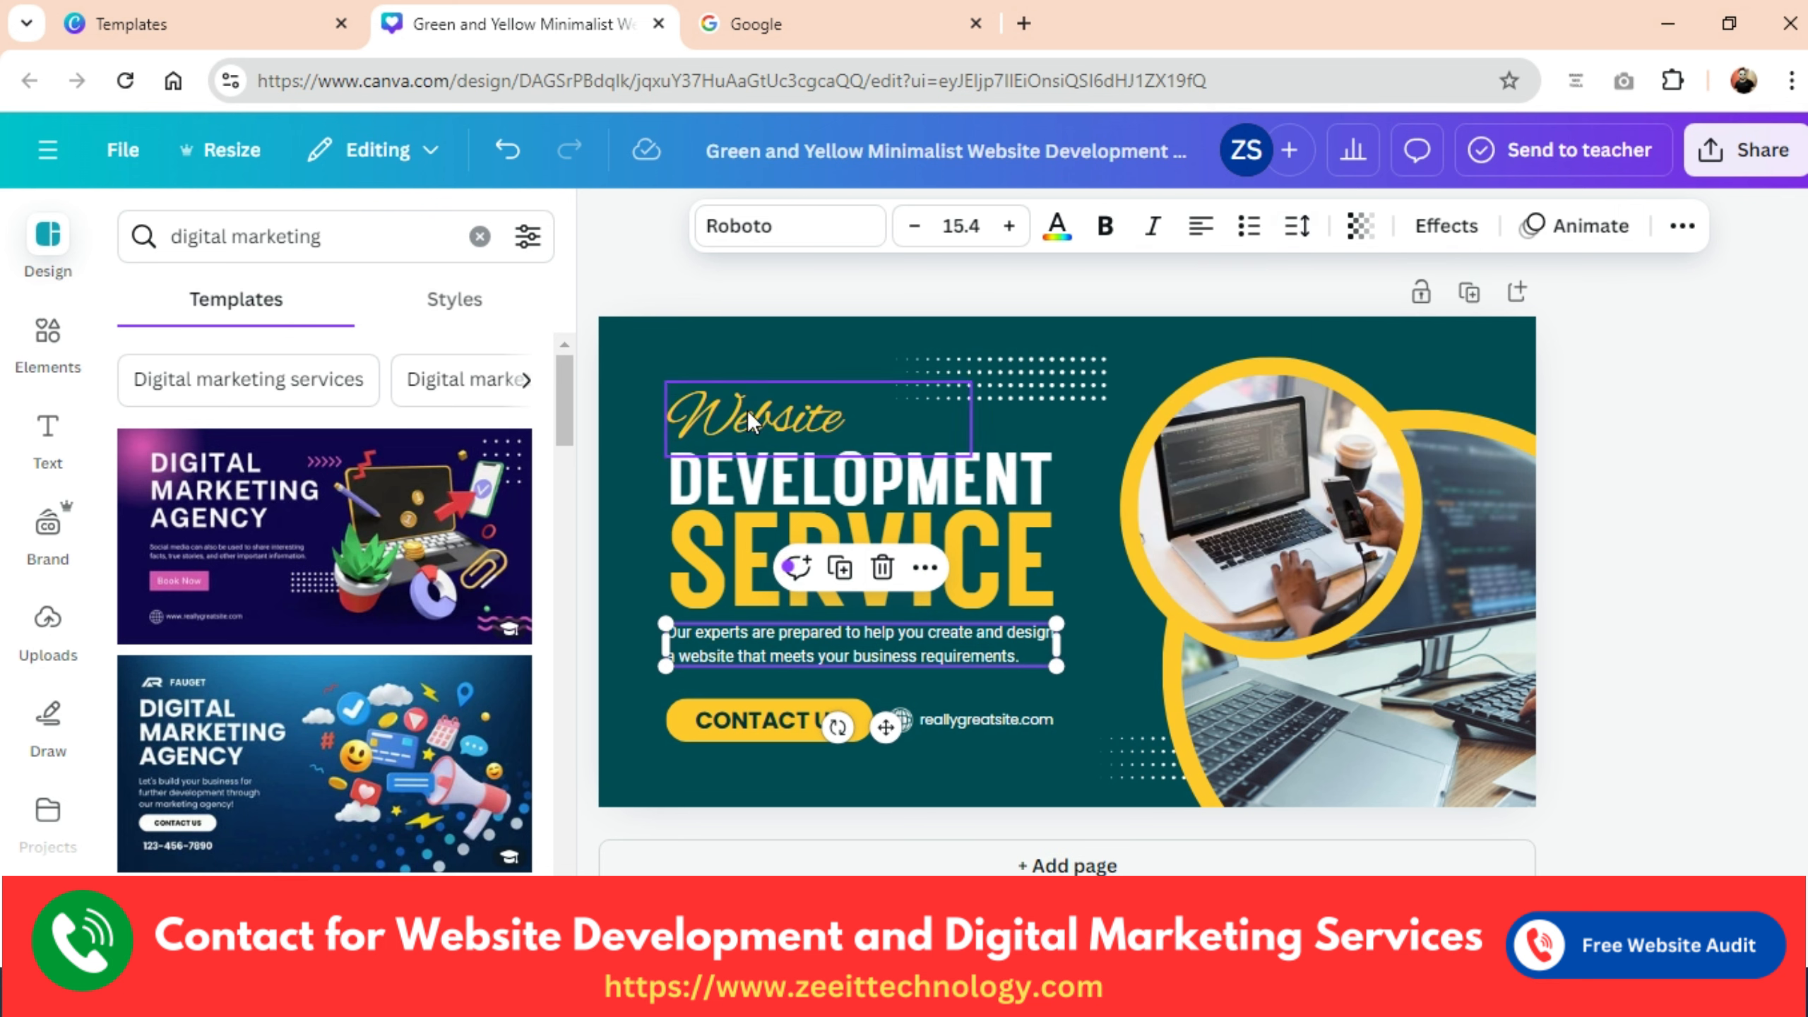
Cycle the description paragraph through centered, right and justified alignment and return it to left alignment.
left_click(1201, 228)
left_click(1203, 230)
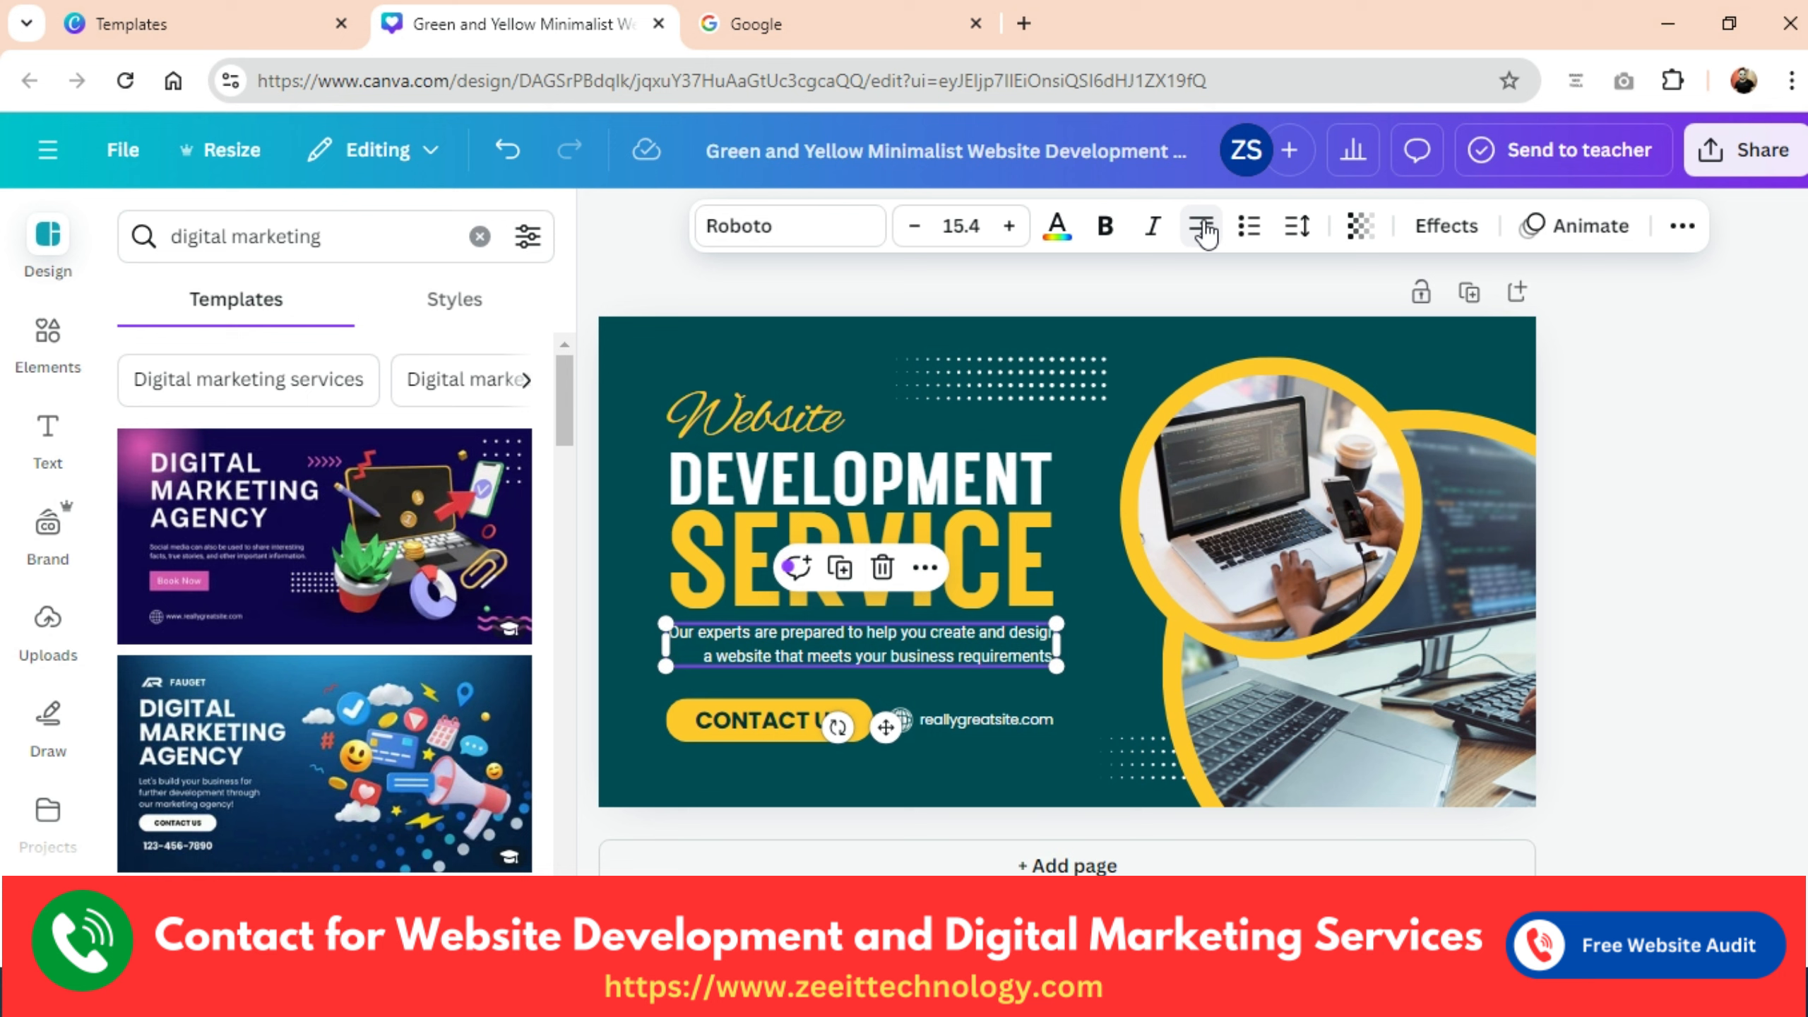
left_click(1203, 229)
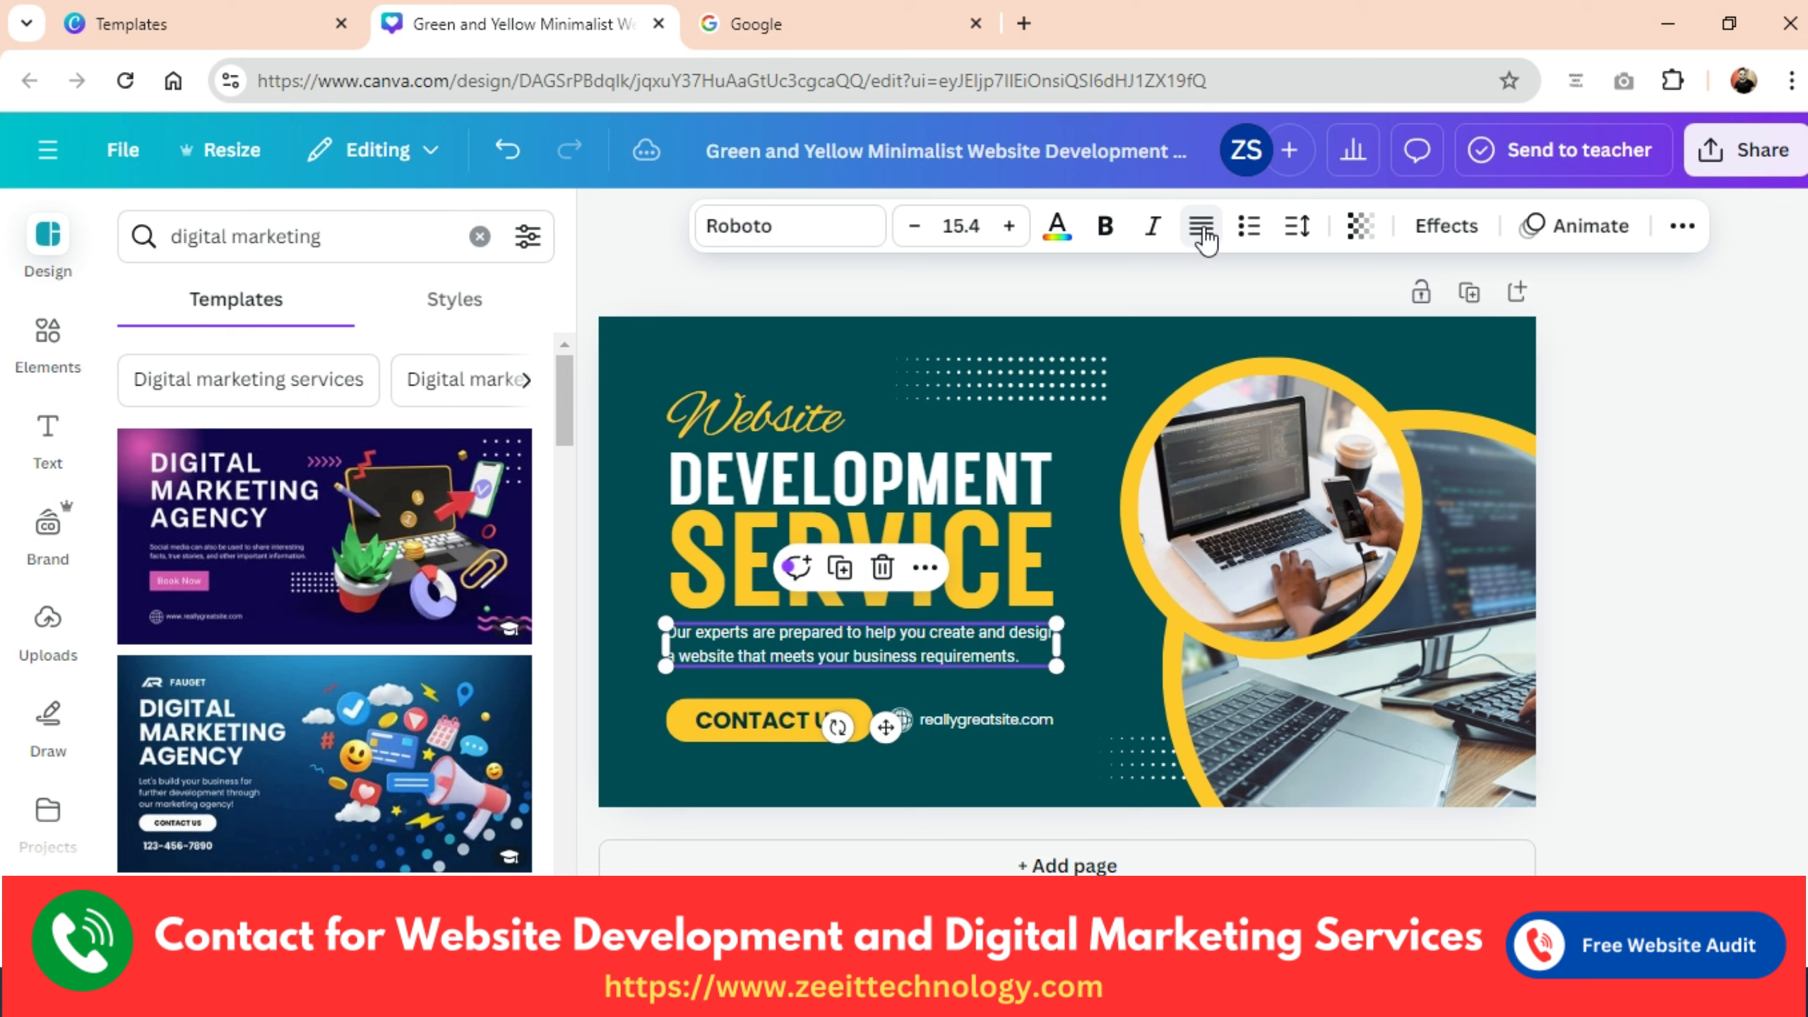
left_click(1203, 232)
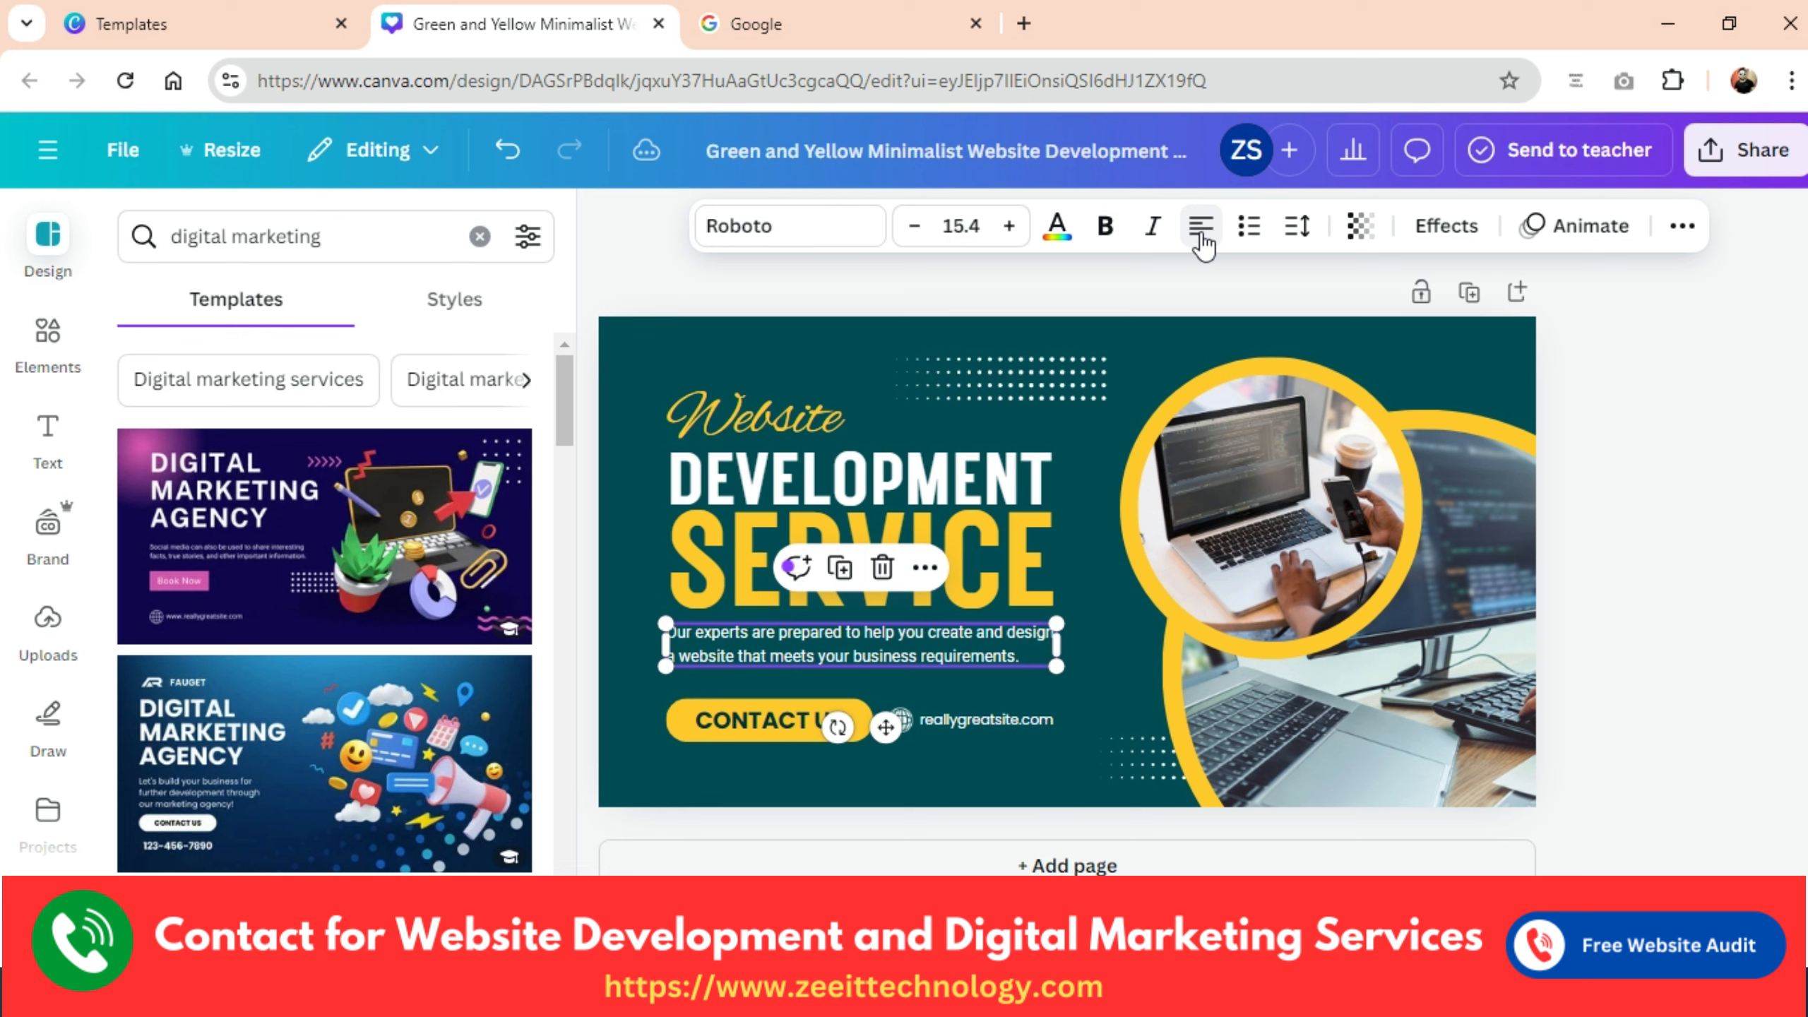
left_click(1203, 231)
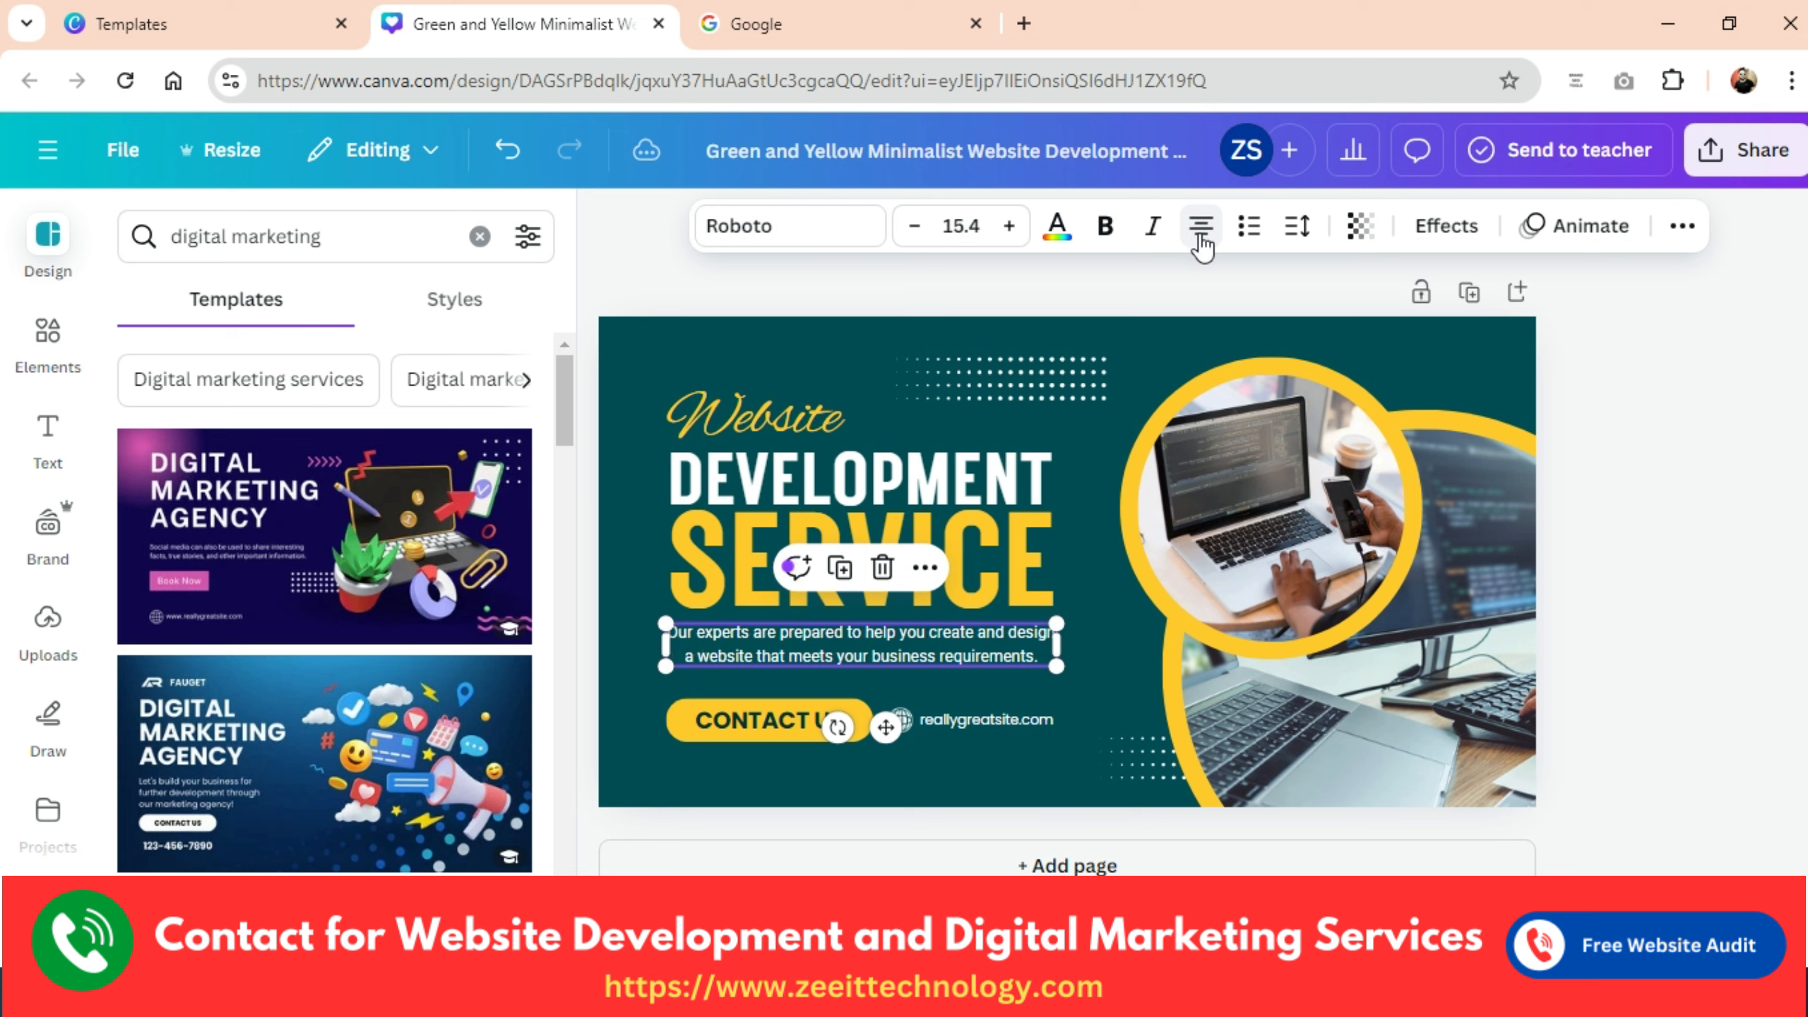
left_click(1201, 232)
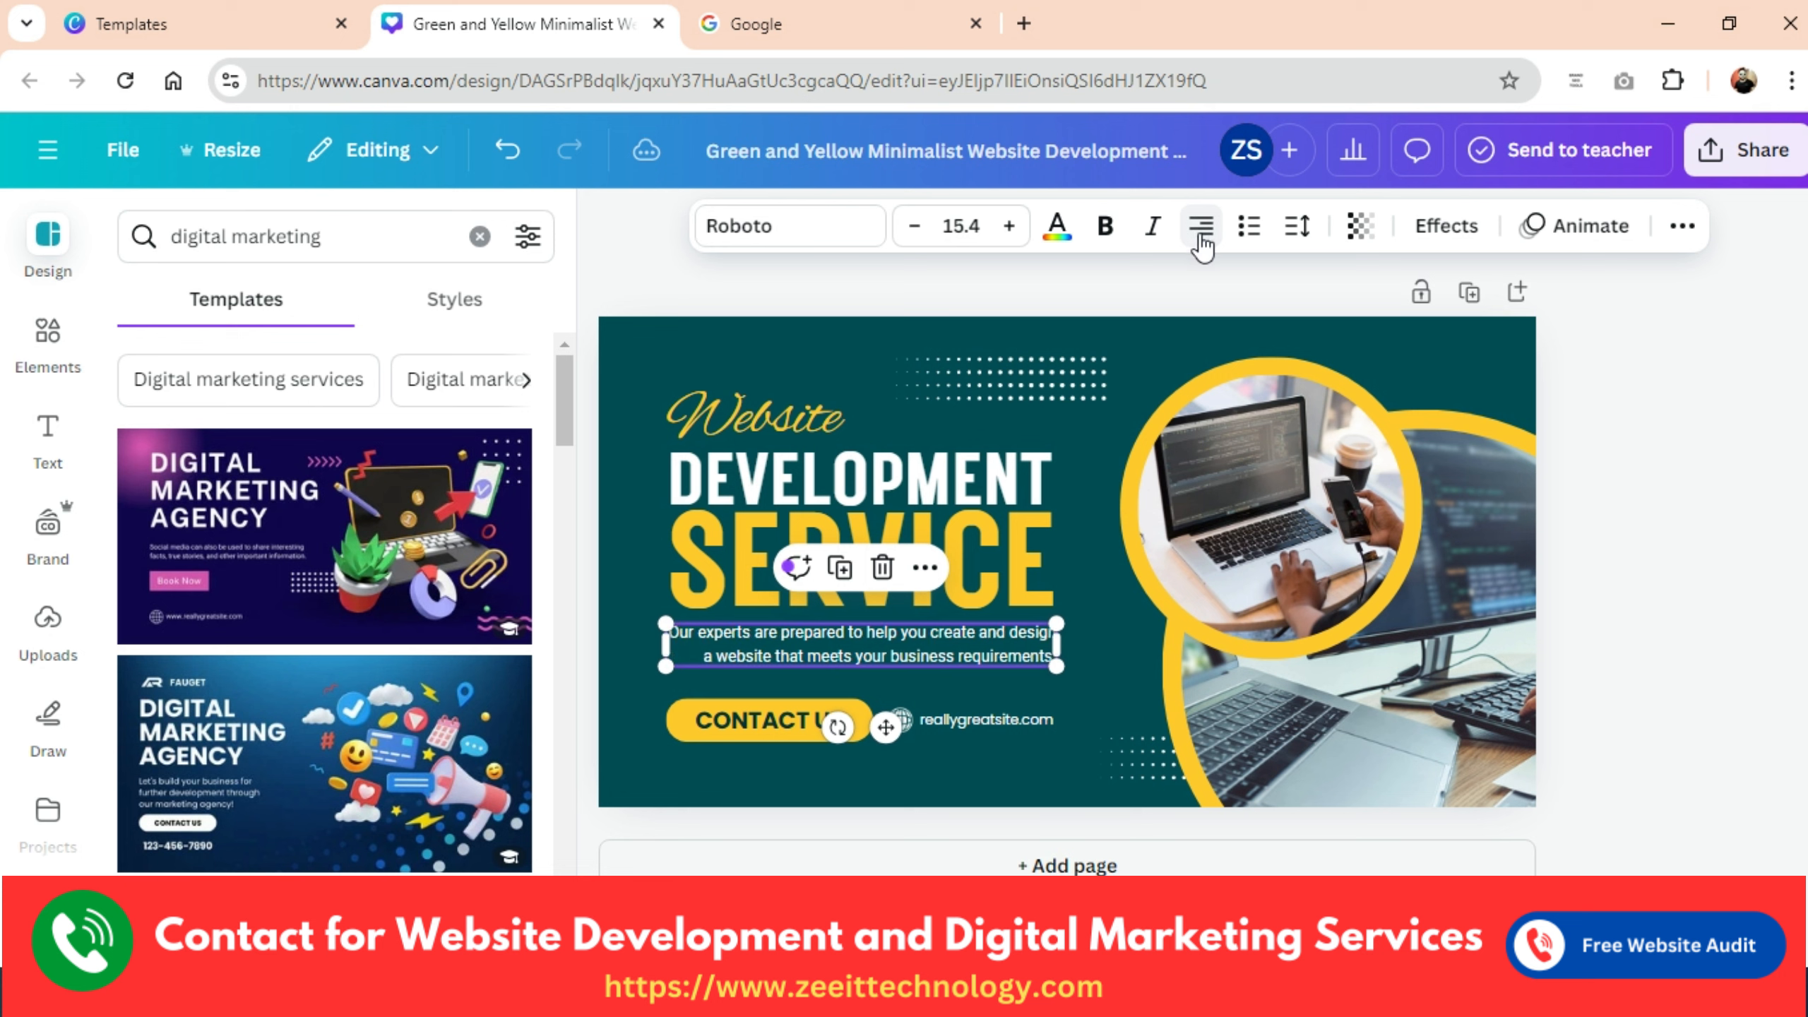
left_click(1202, 231)
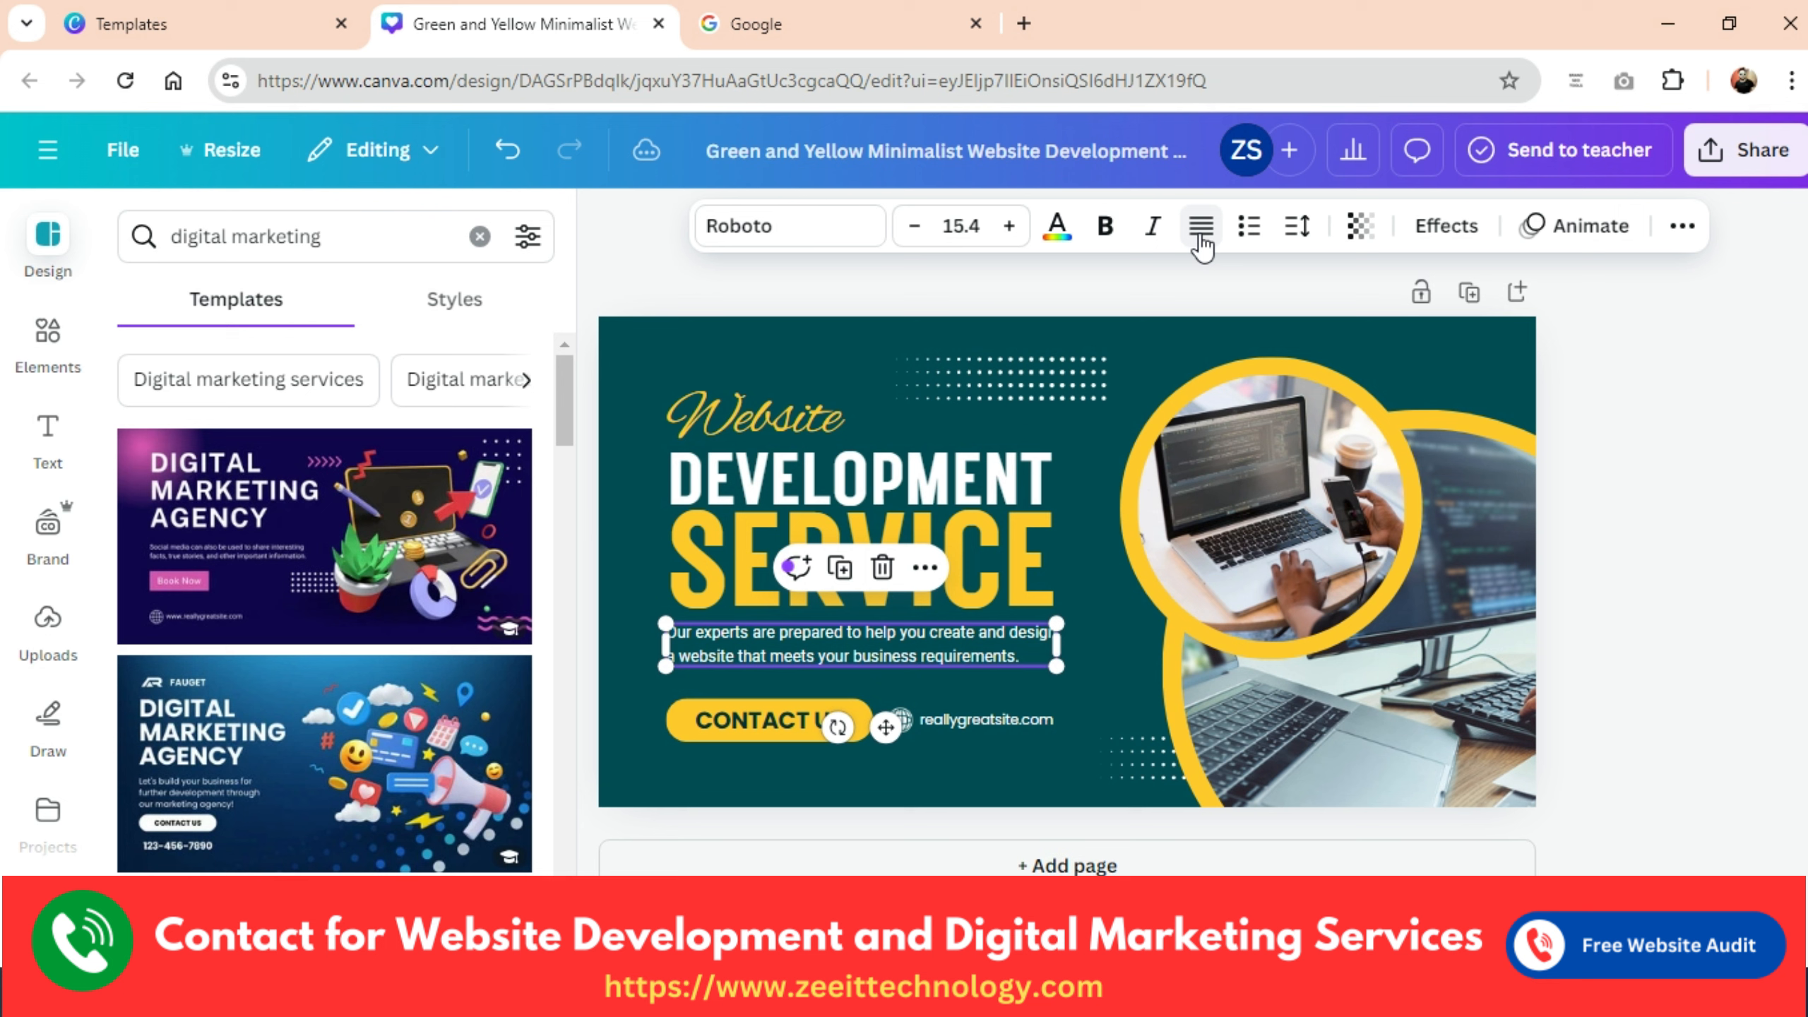
left_click(1200, 228)
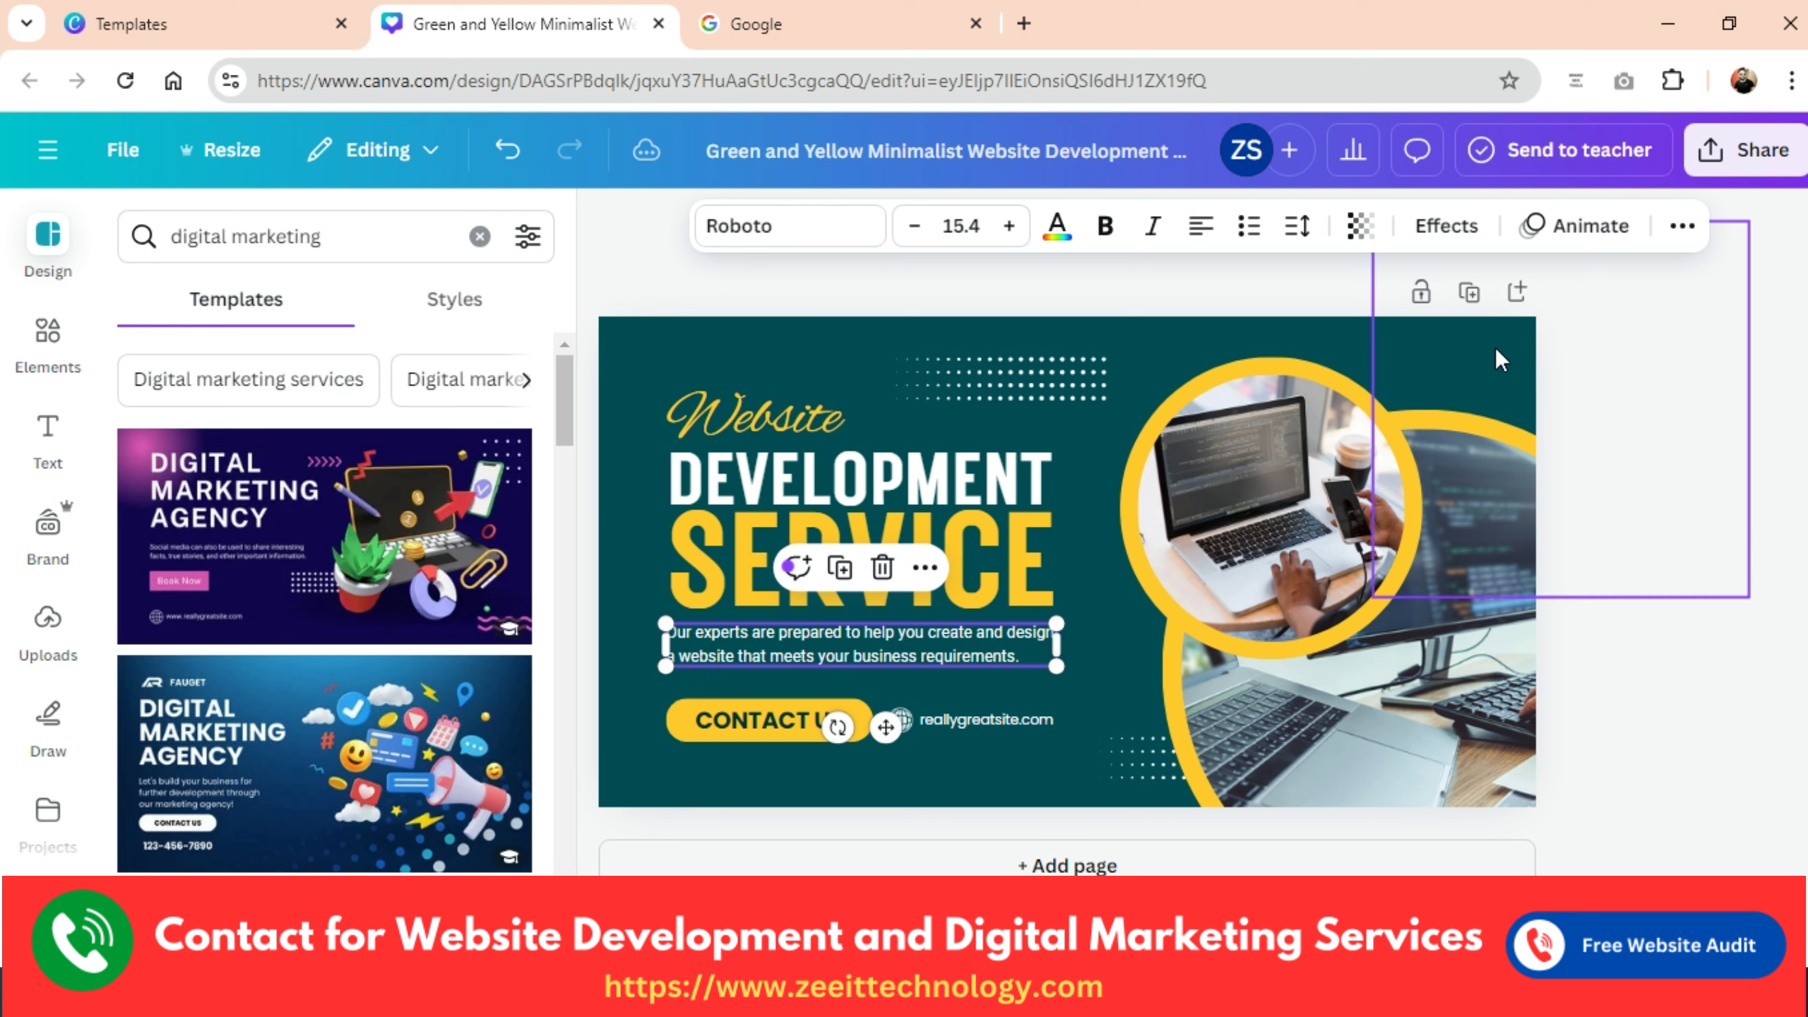
Try transparency values of 47 and 17 on the SERVICE heading and restore it to 100.
left_click(1361, 229)
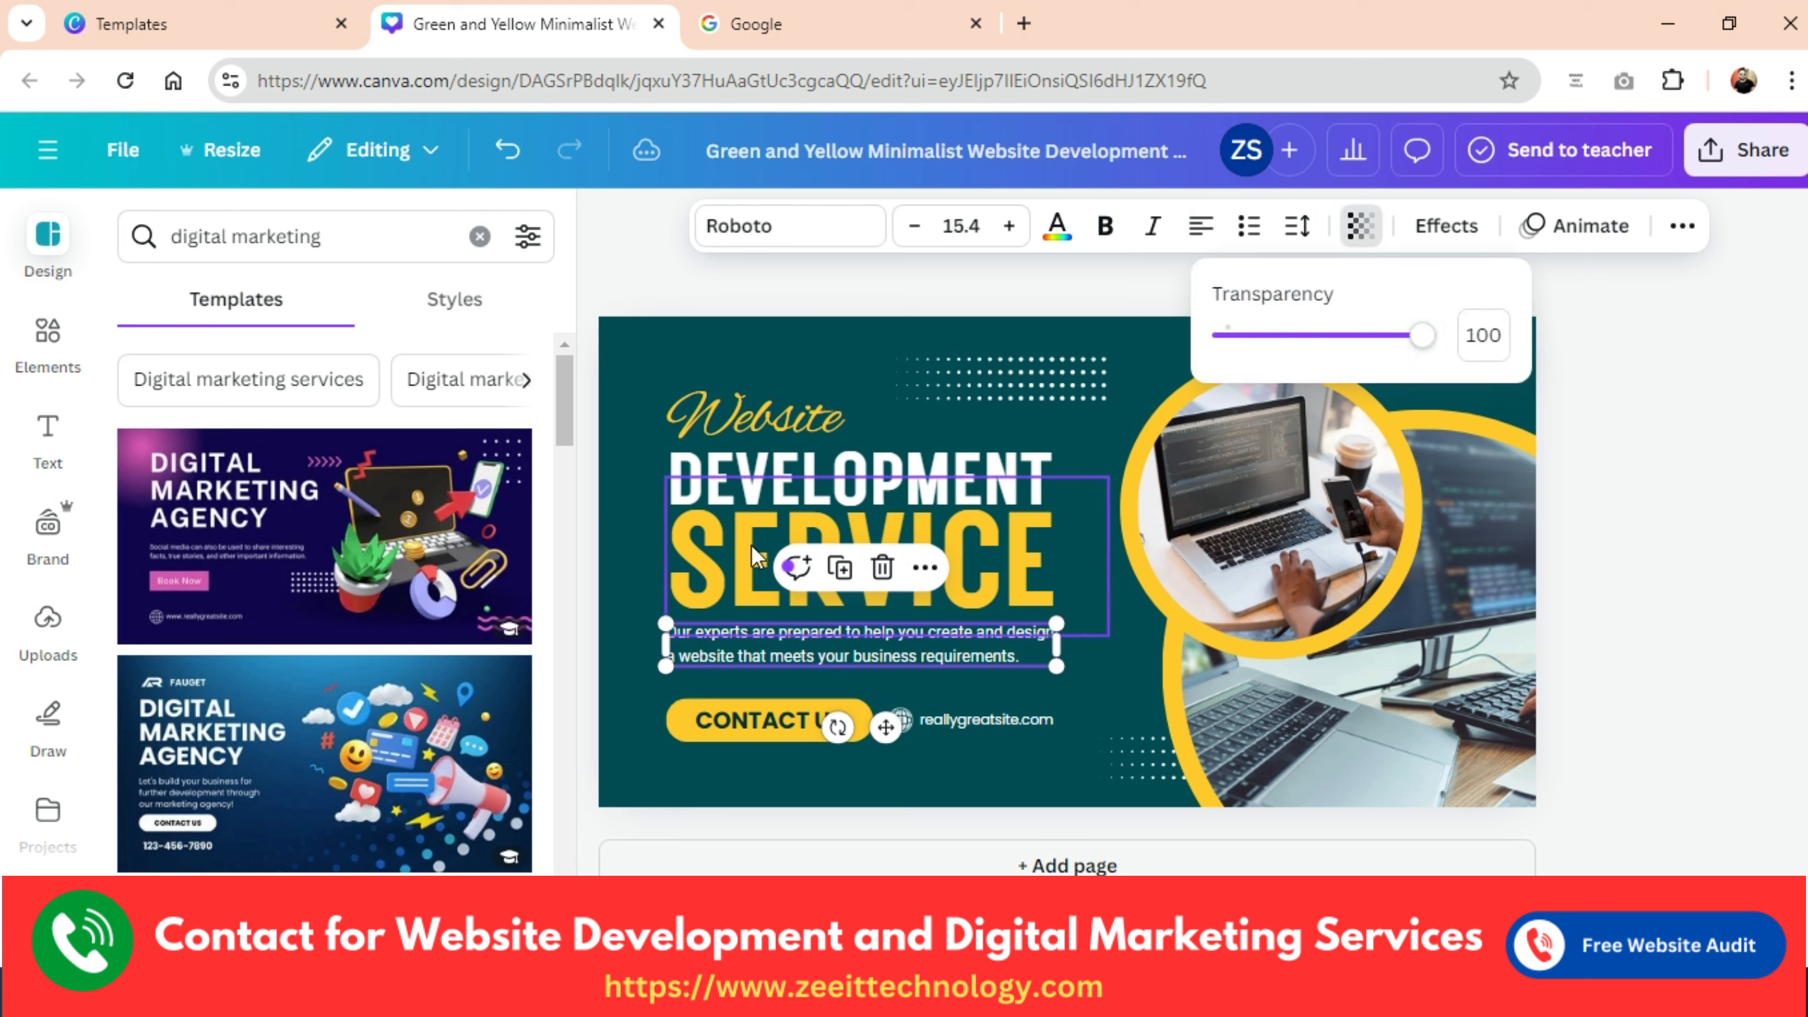
left_click(699, 546)
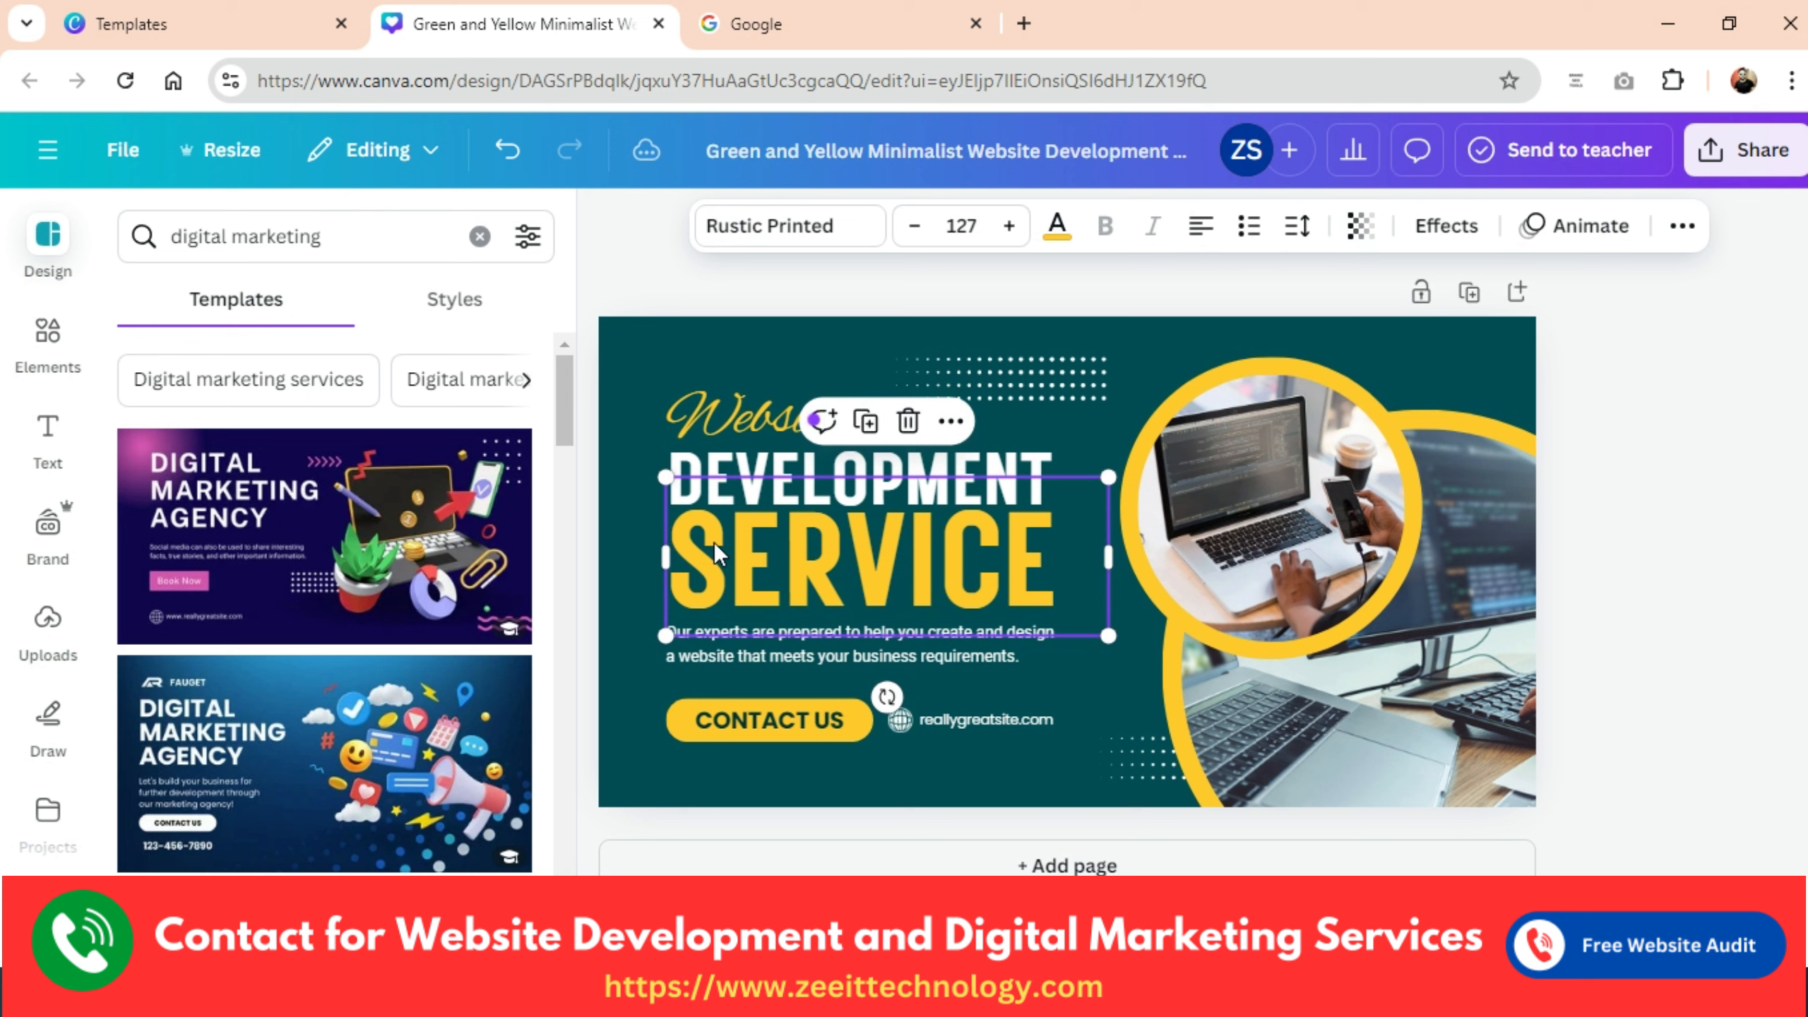
left_click(1360, 227)
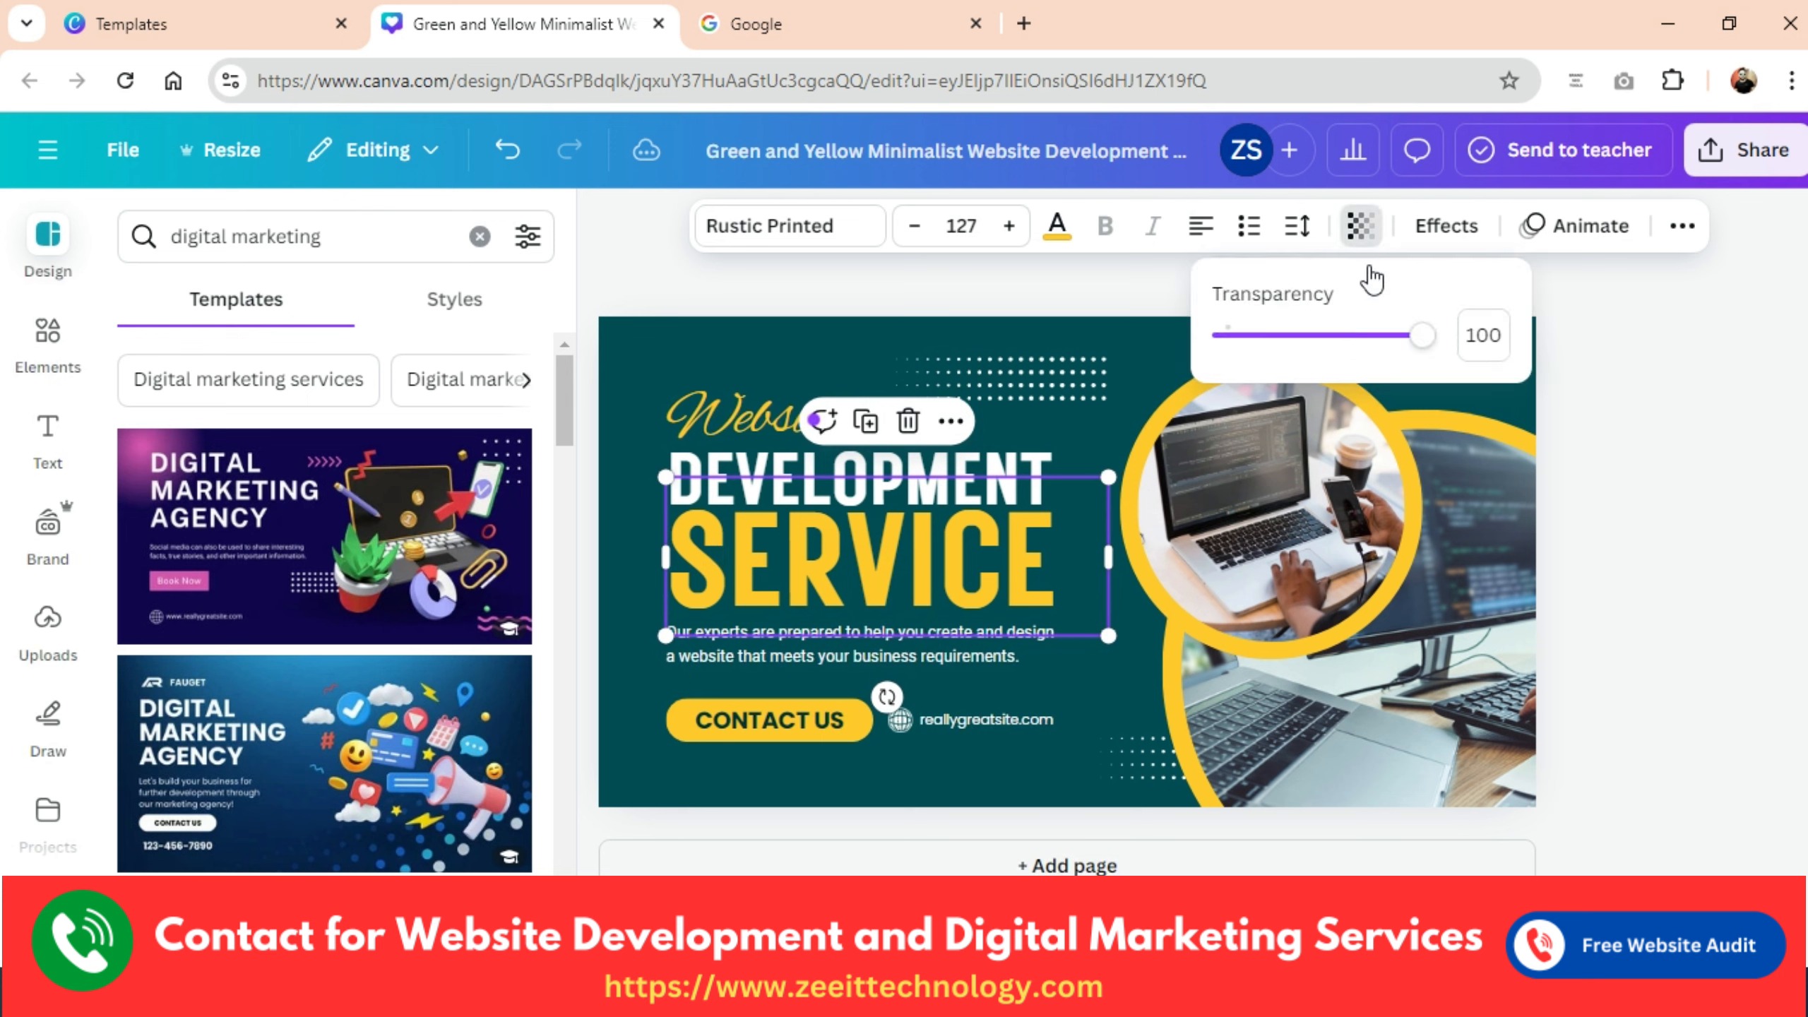
left_click_drag(1422, 334, 1323, 369)
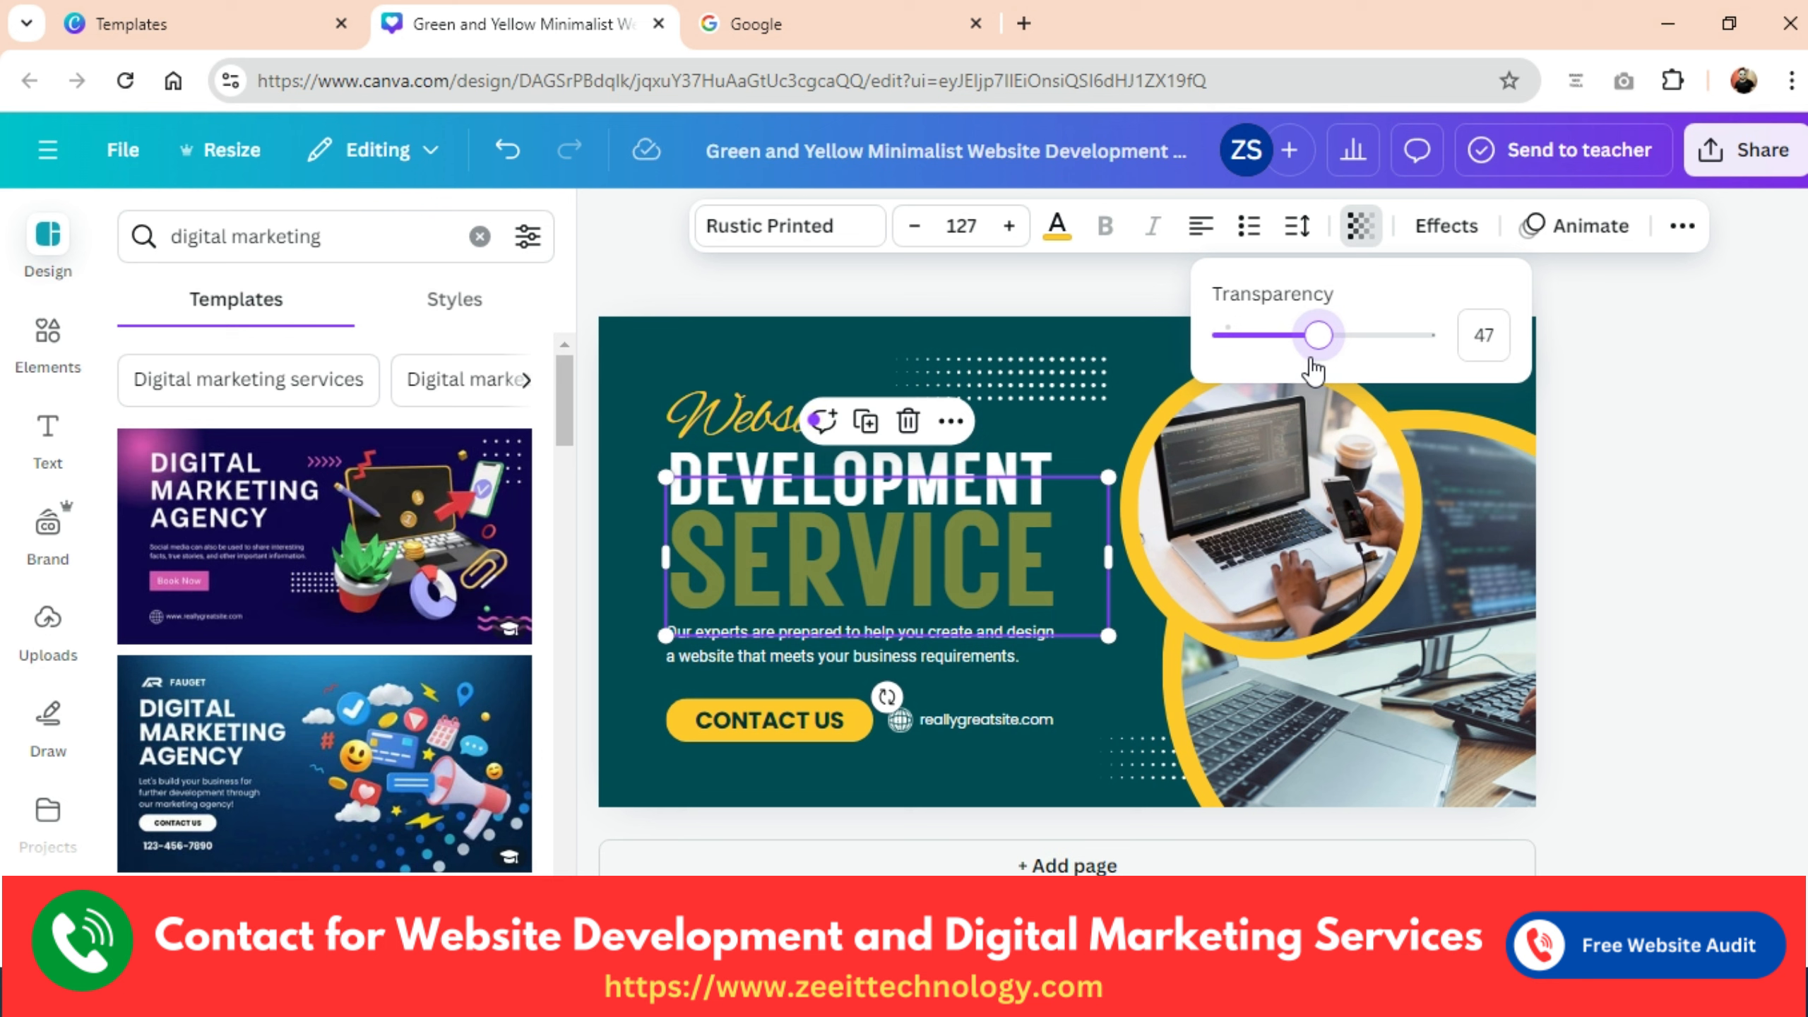
left_click_drag(1318, 360, 1261, 354)
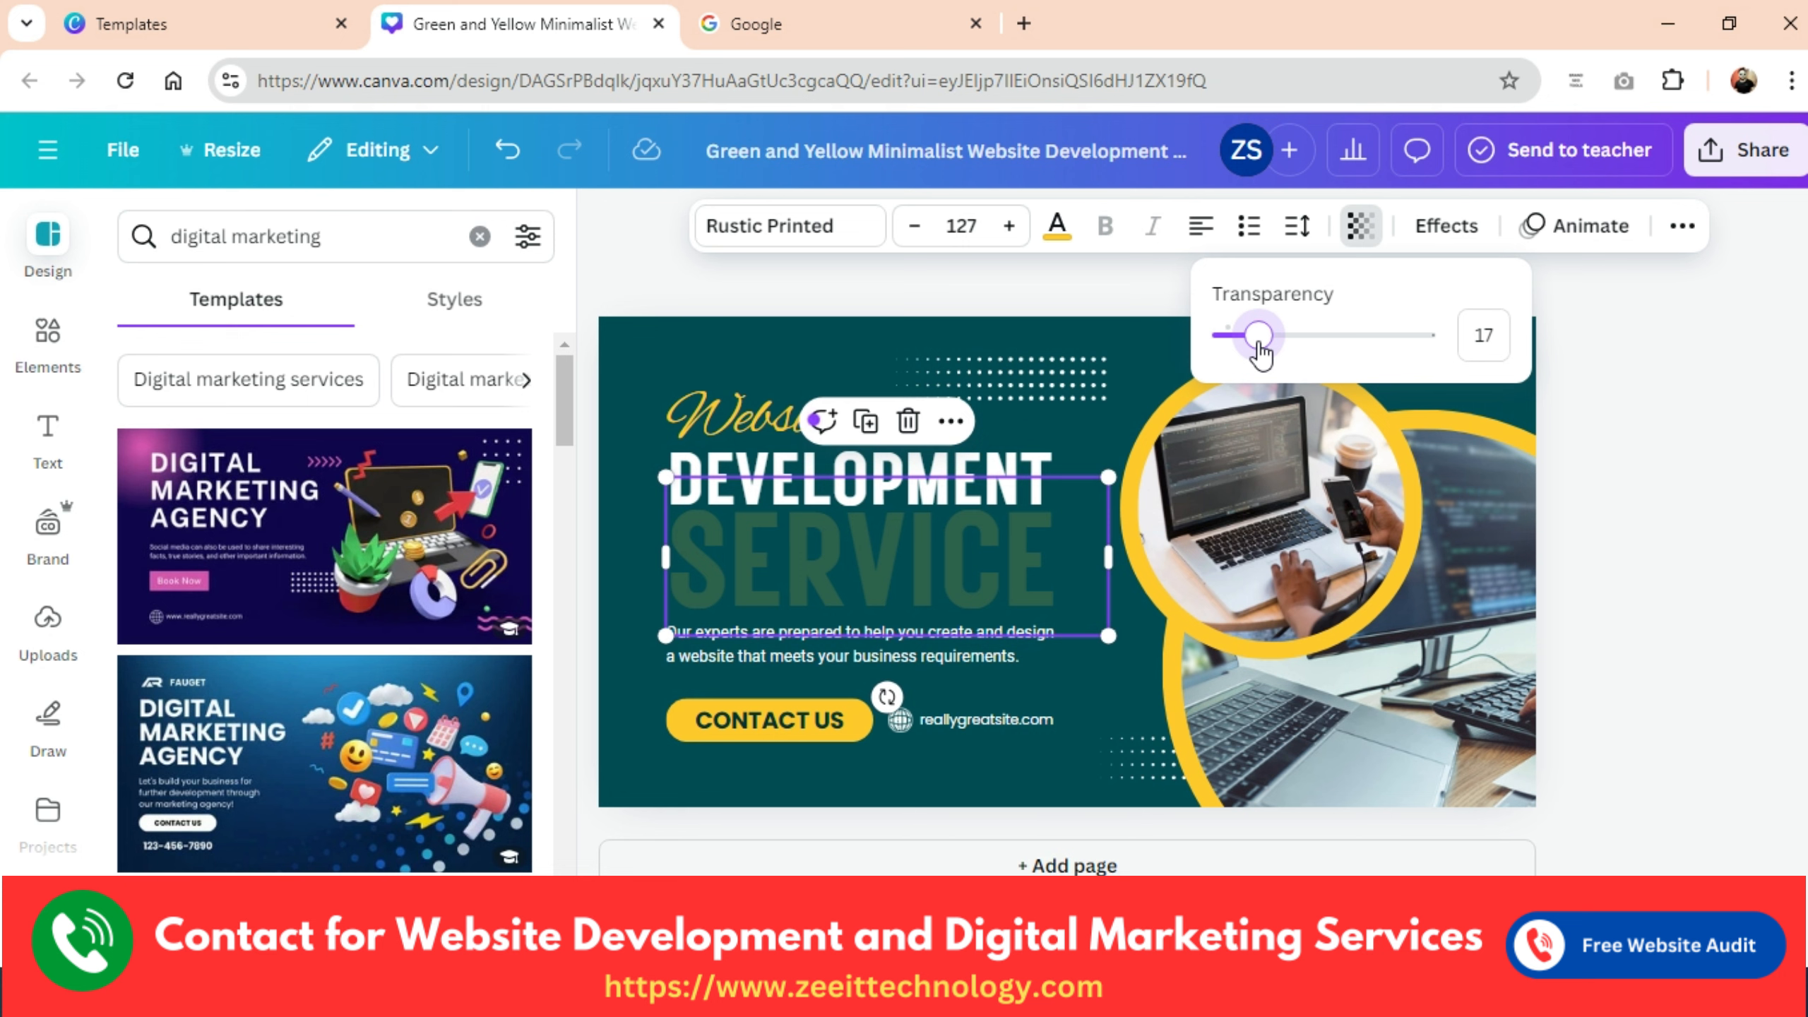
left_click_drag(1261, 353, 1455, 347)
left_click(1635, 345)
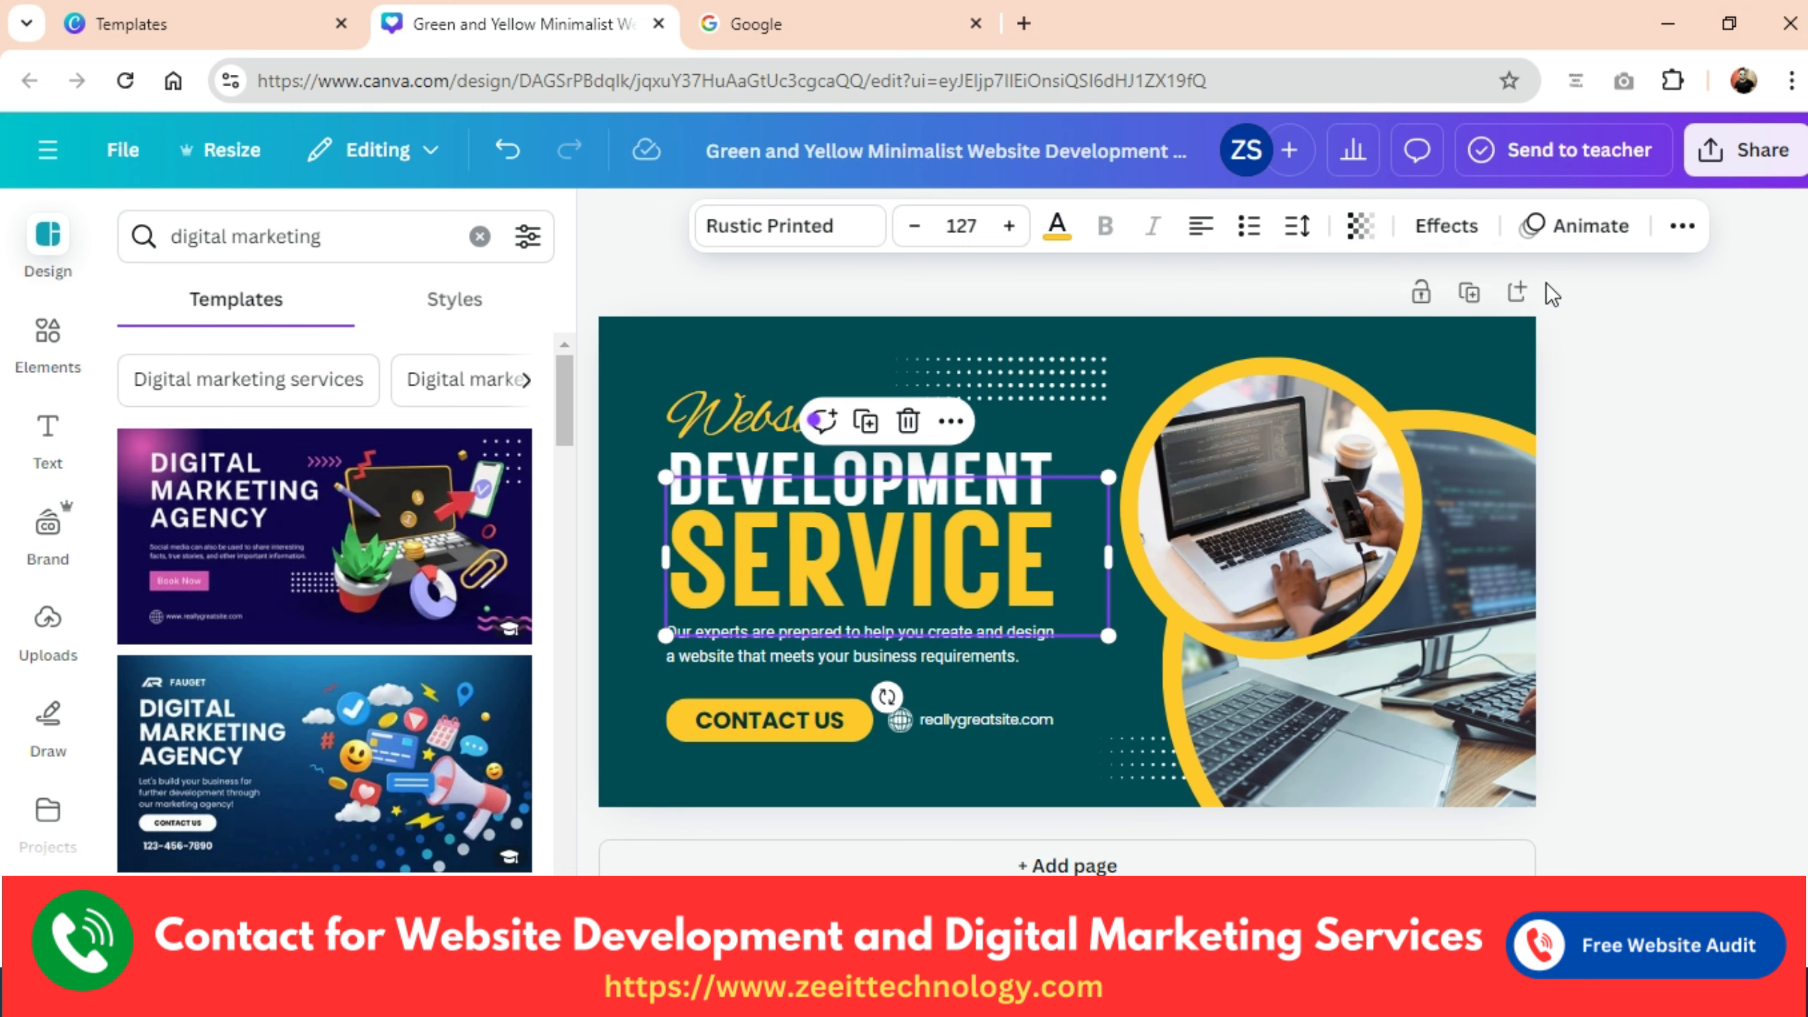
Browse the text effects for the SERVICE heading and apply the Shadow style.
left_click(1451, 235)
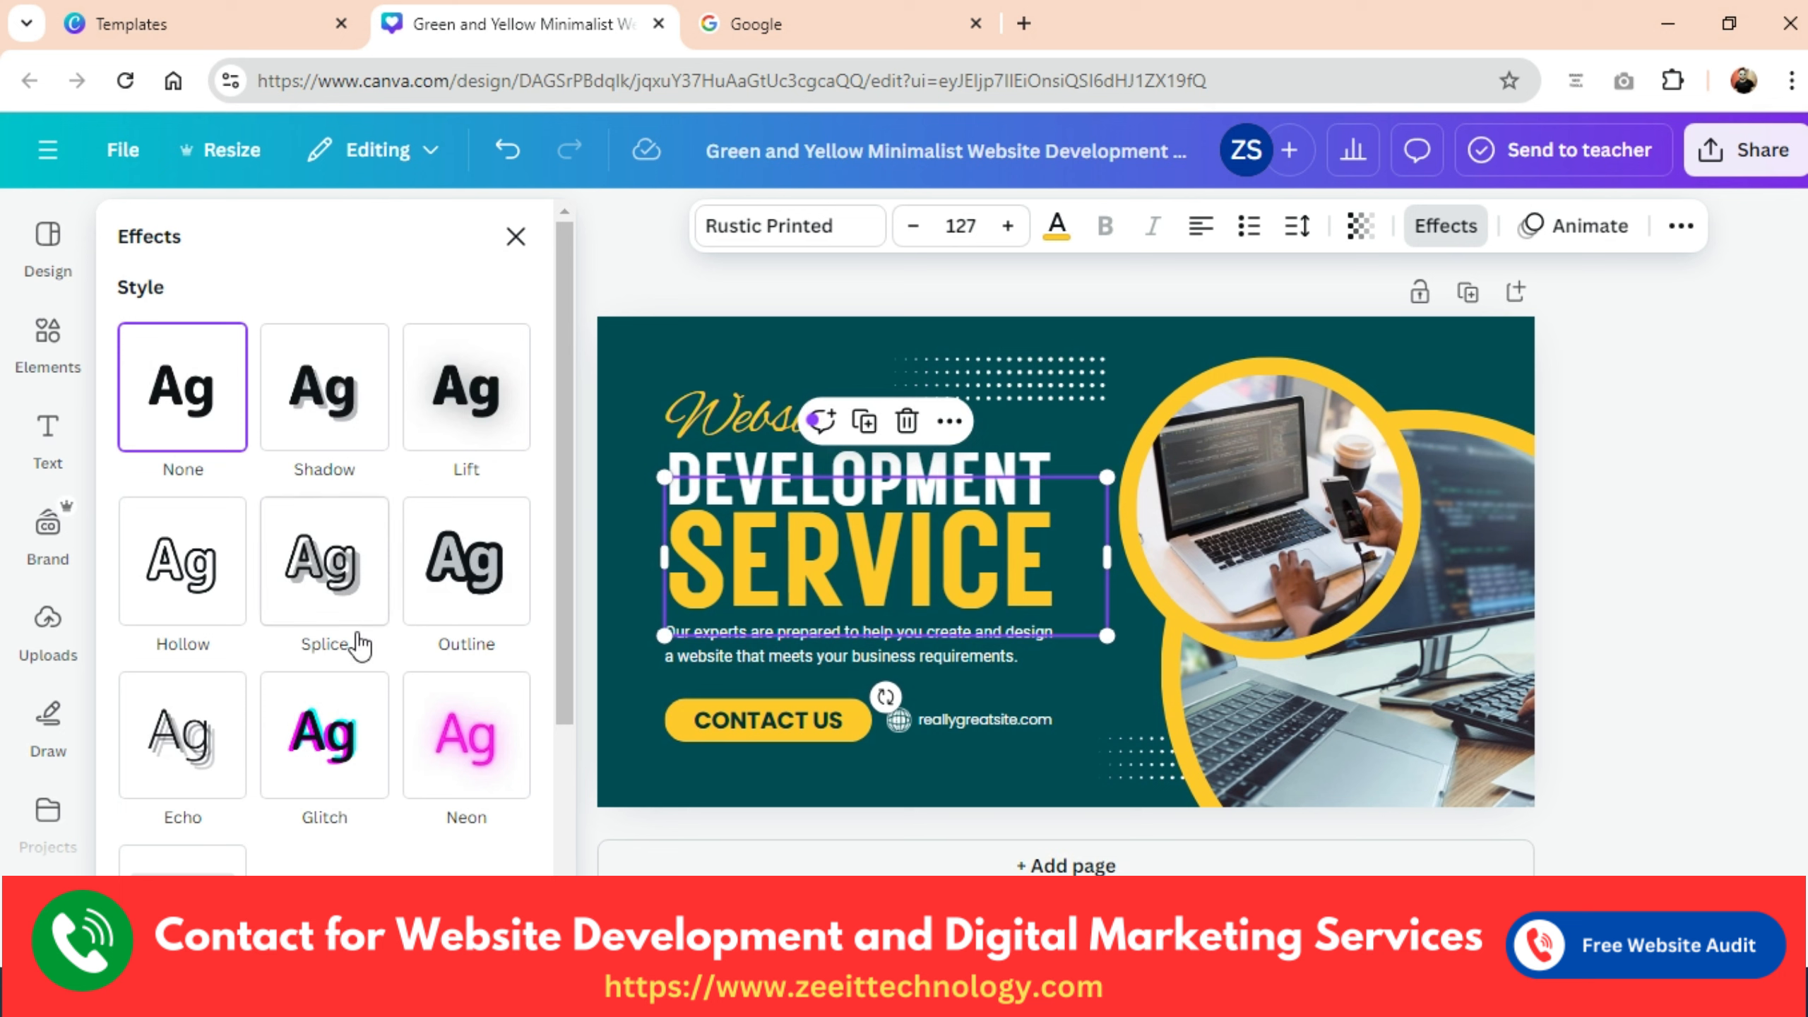
scroll(324, 633, "down", 4)
scroll(325, 633, "up", 4)
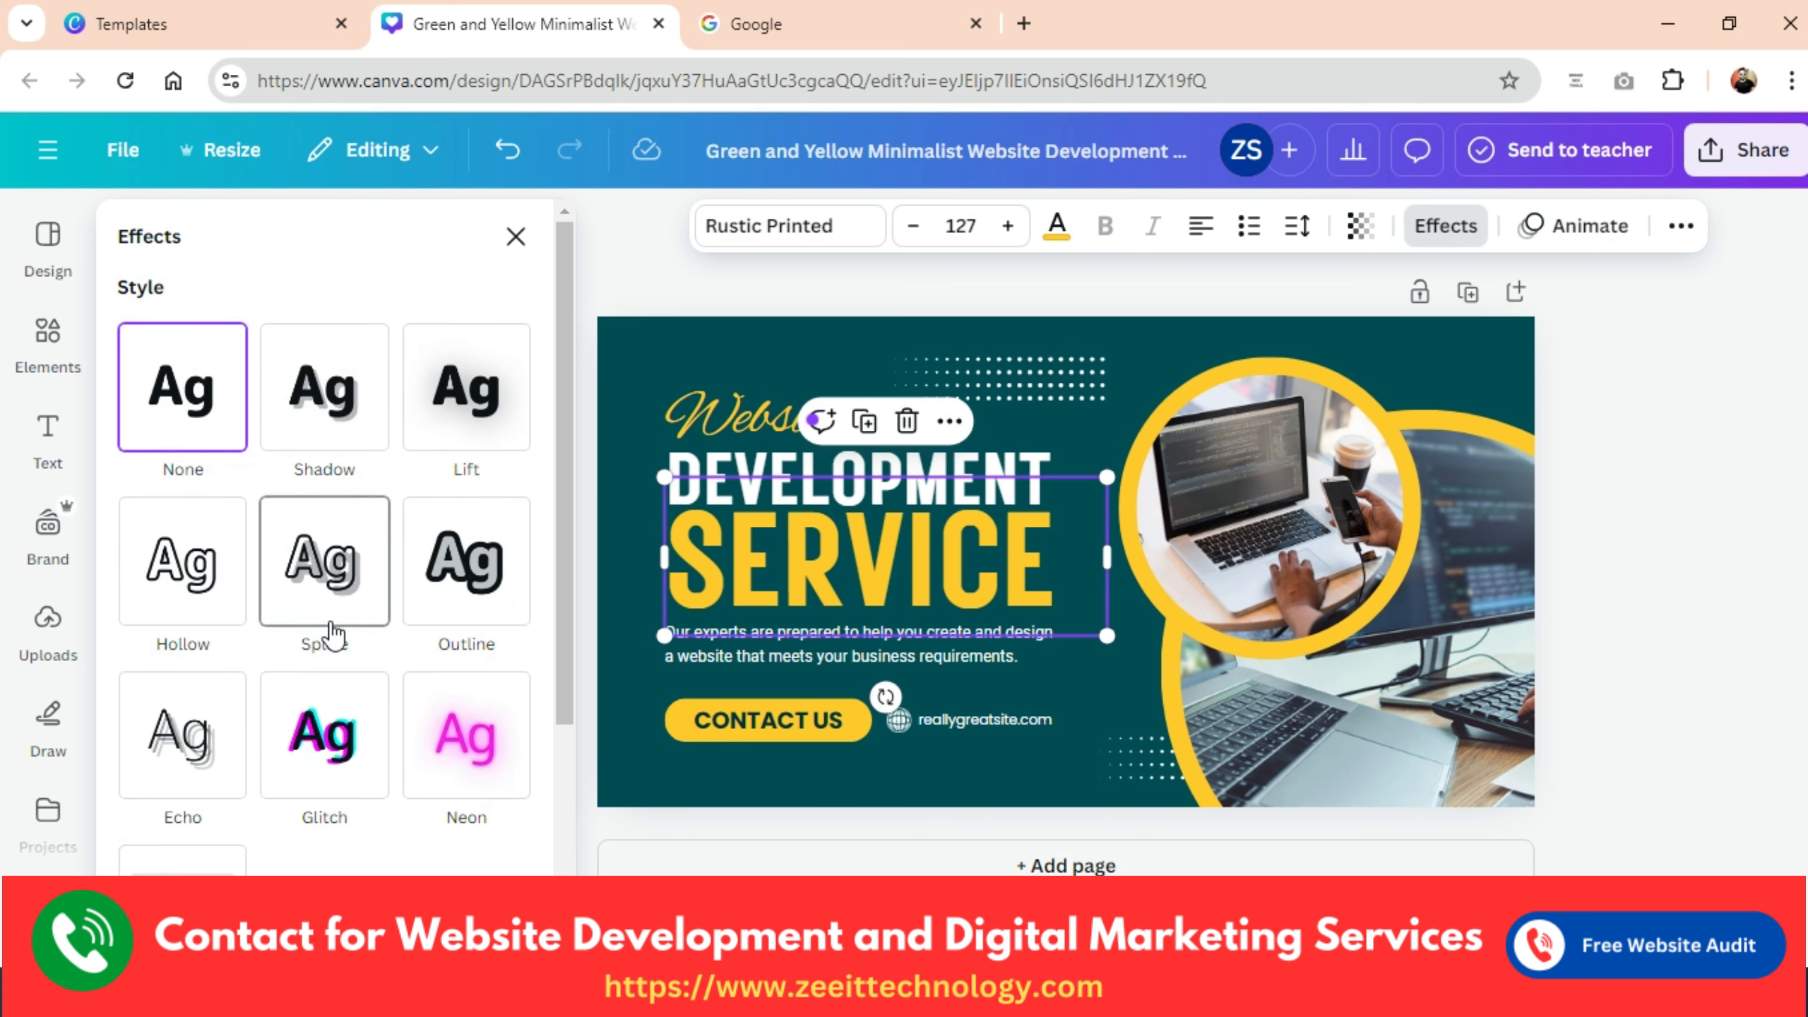
scroll(332, 632, "down", 2)
scroll(331, 638, "up", 2)
scroll(338, 638, "down", 4)
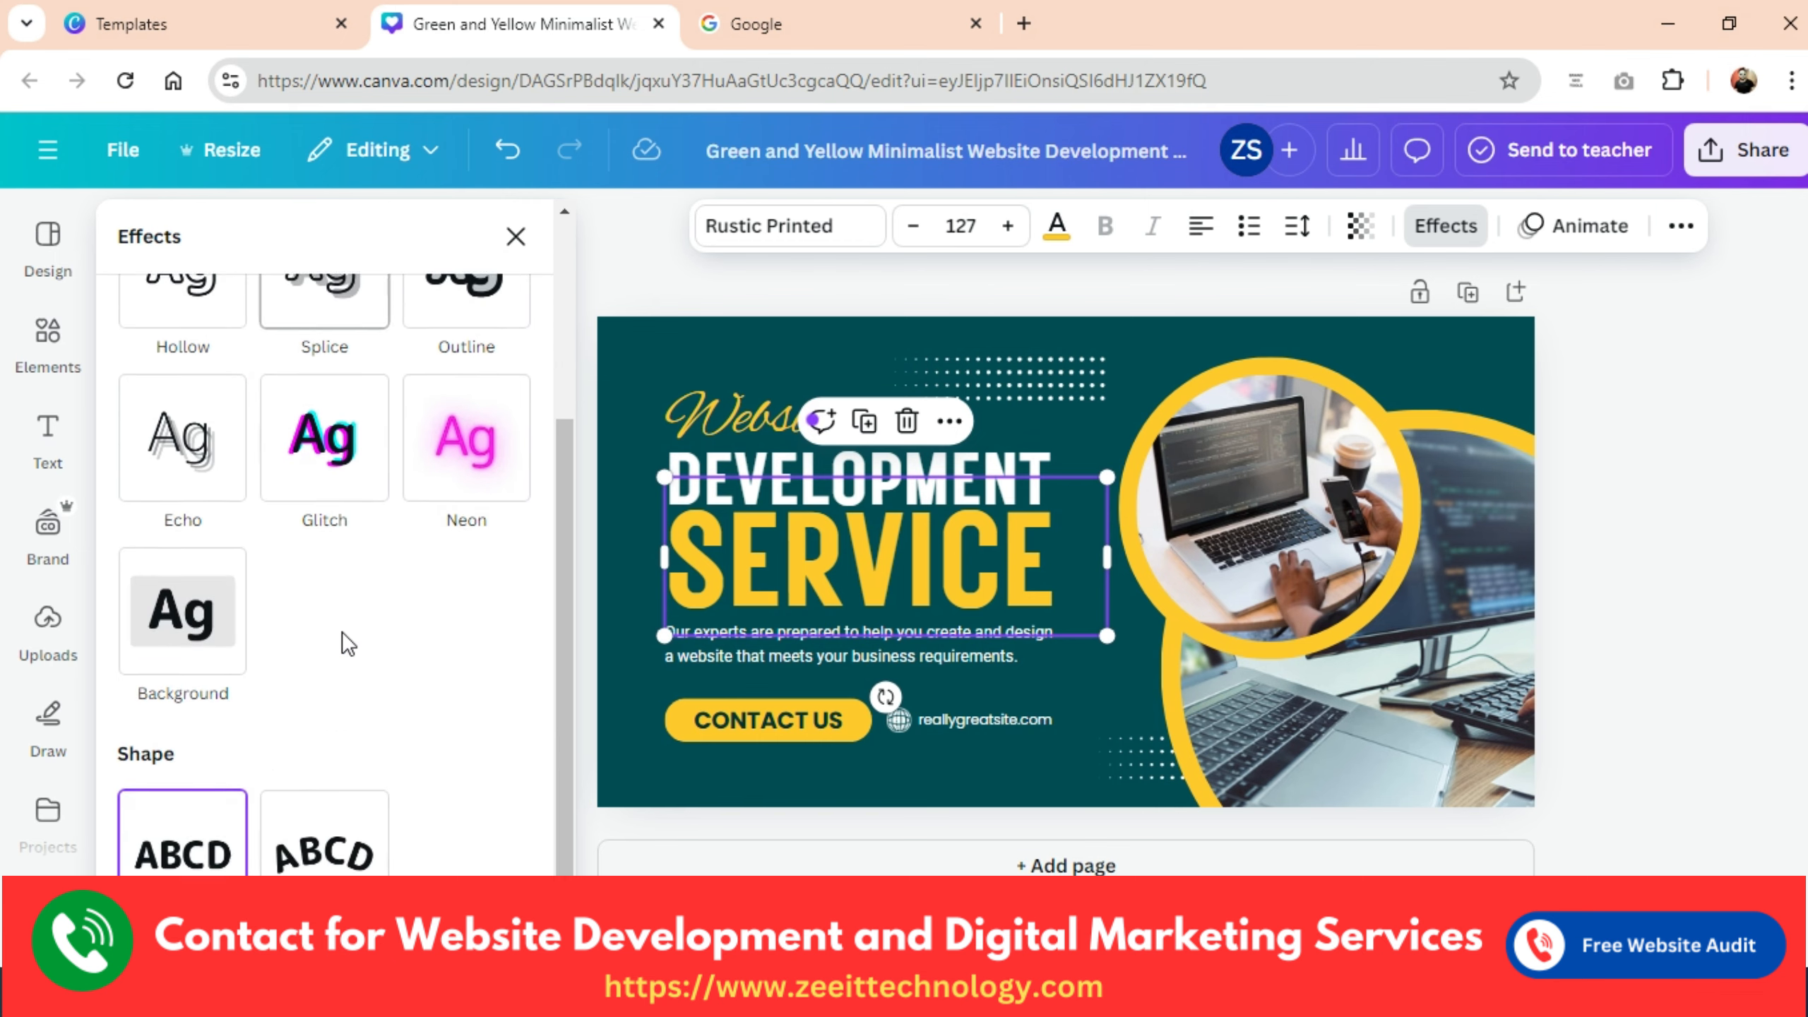
scroll(342, 632, "up", 4)
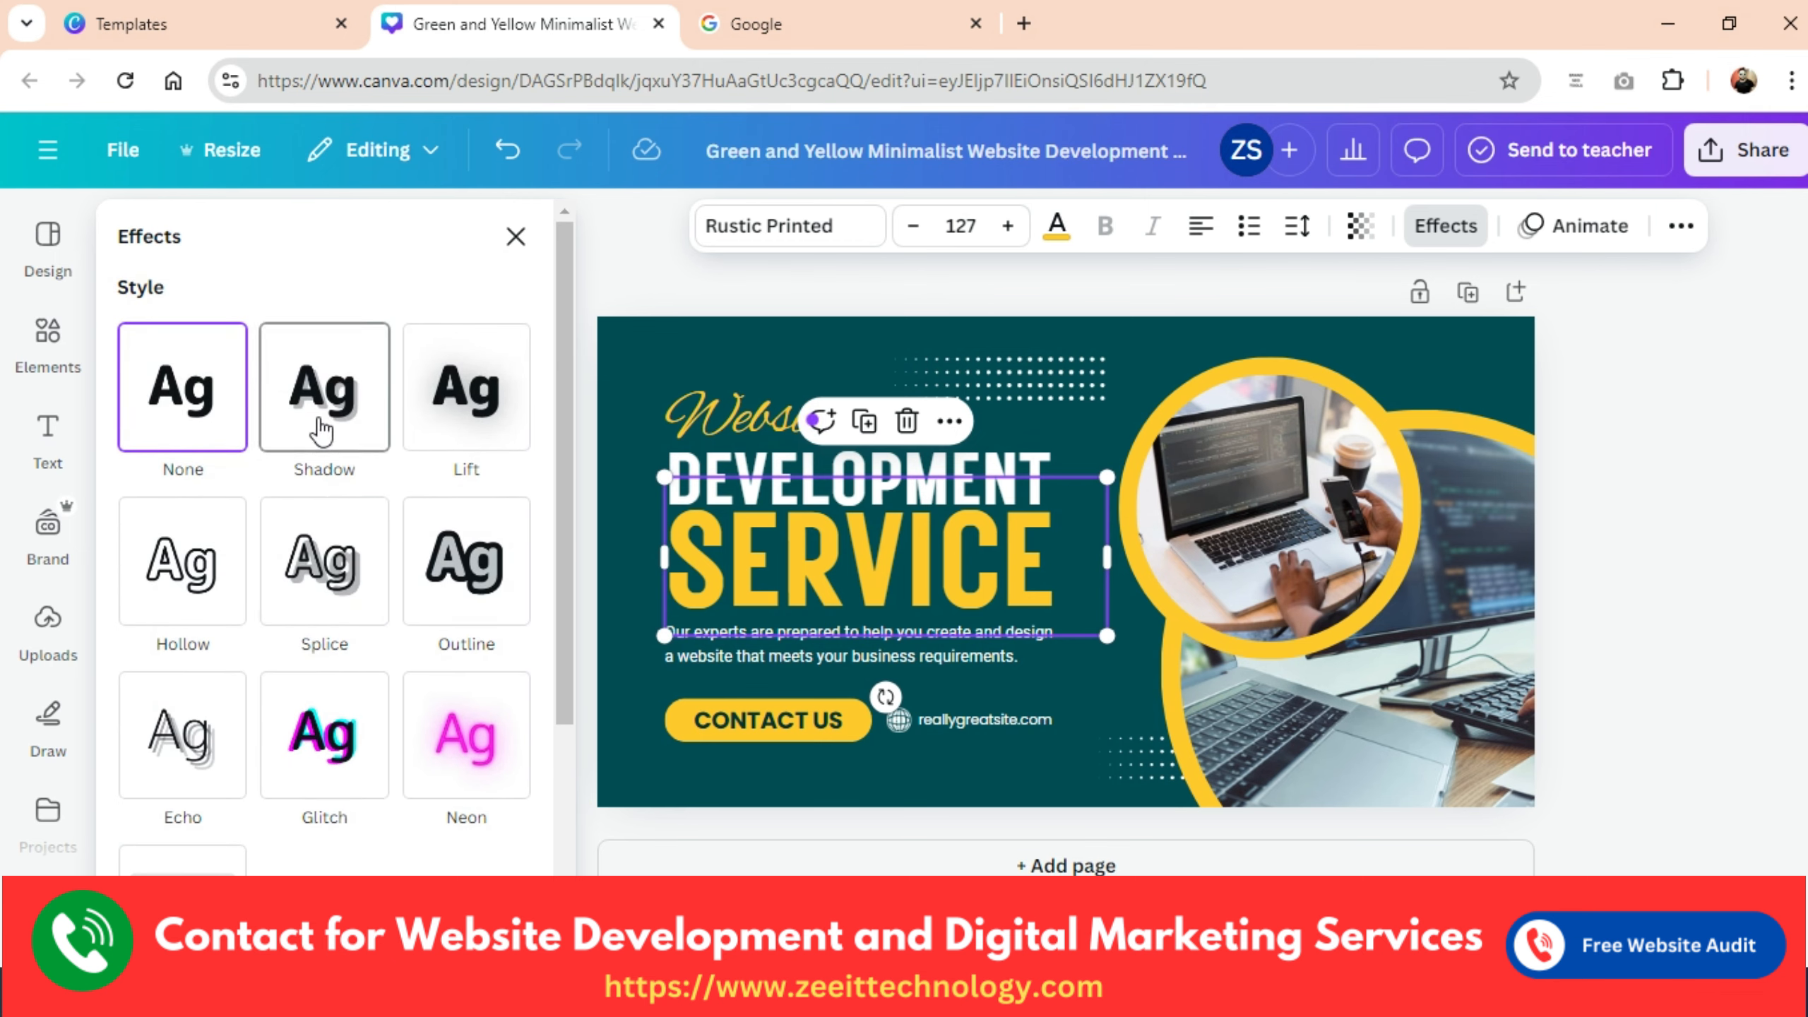
left_click(325, 392)
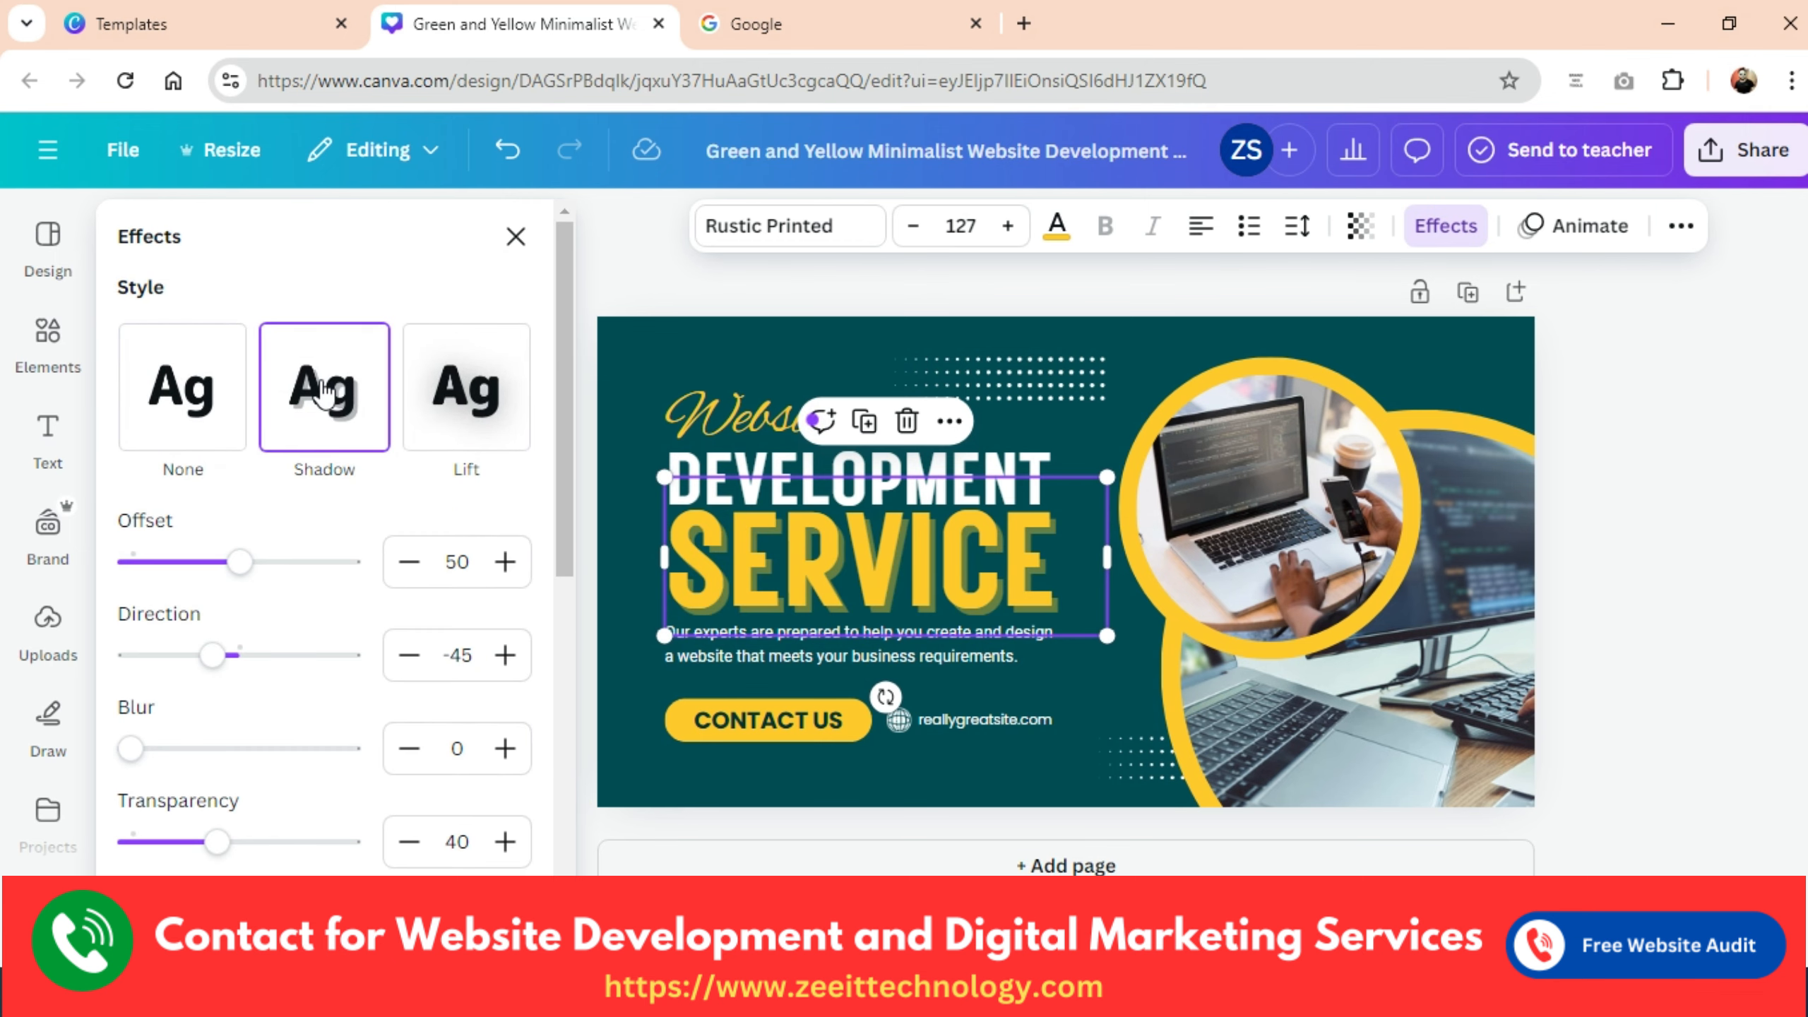
Try a shadow offset of 69, direction of -94 and transparency of 26 on the SERVICE heading, keeping blur at 0.
left_click_drag(243, 564, 279, 562)
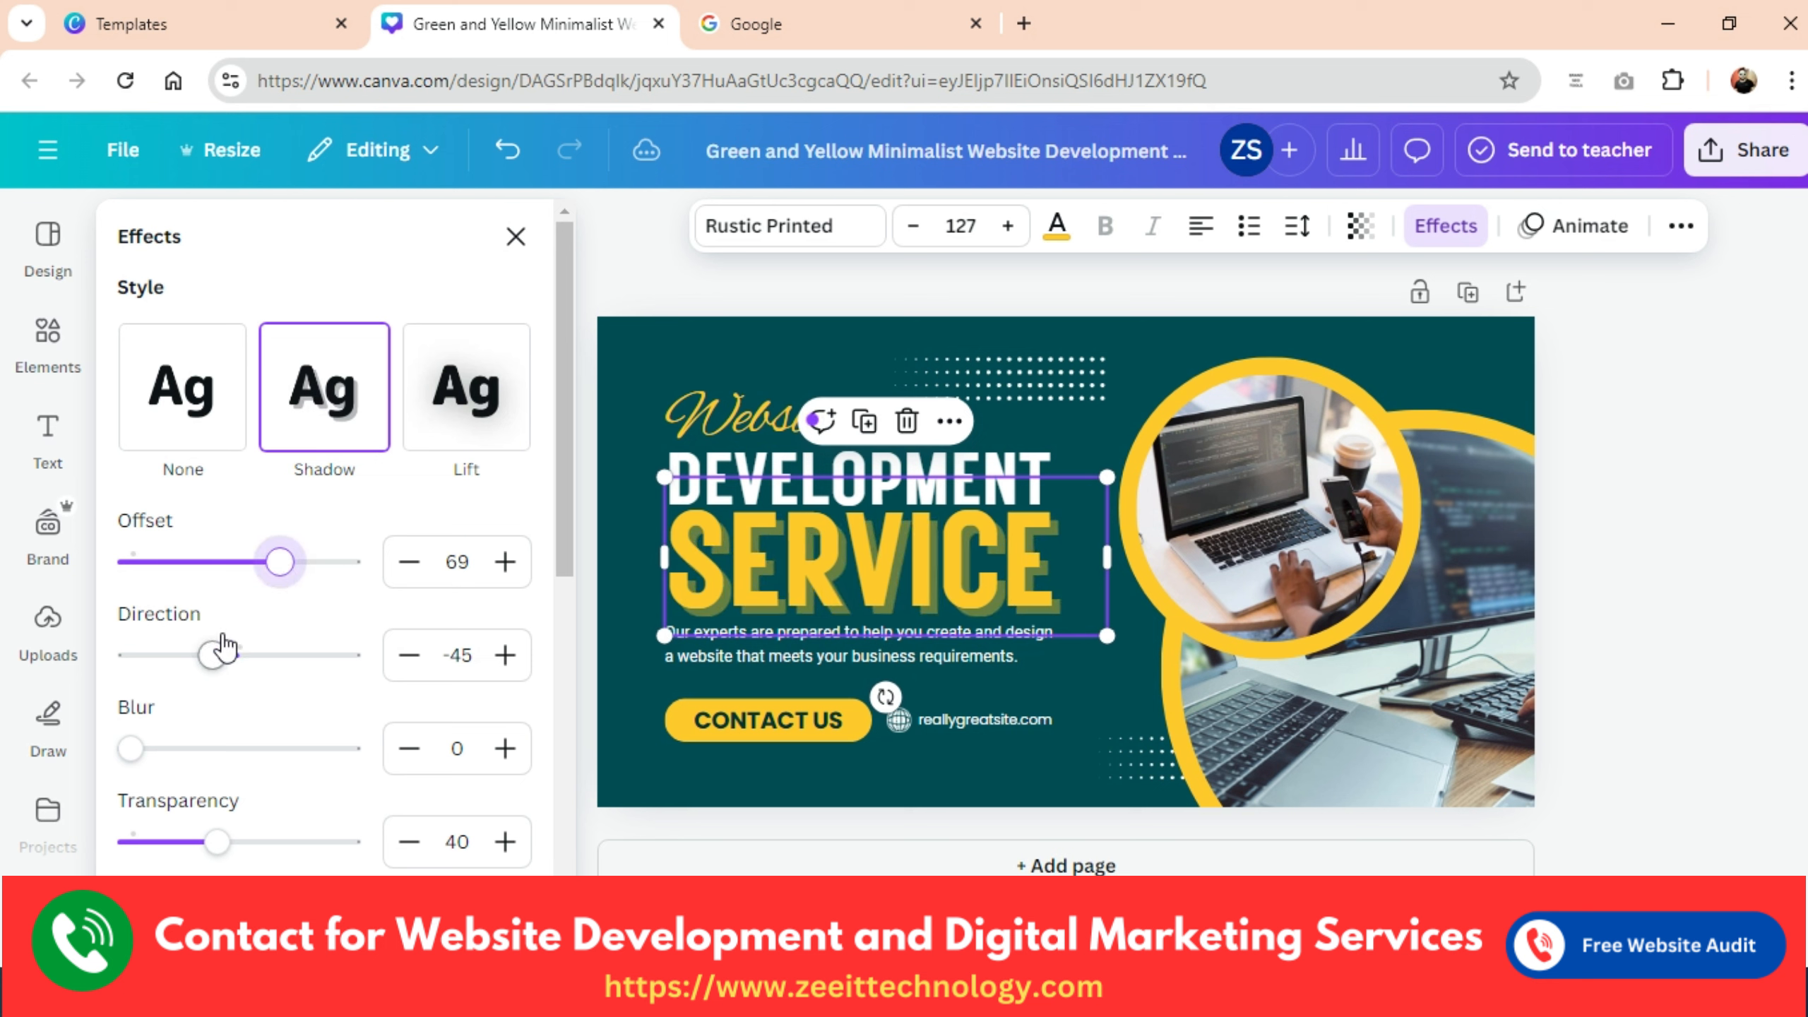
mouse_move(213, 656)
left_mouse_down()
mouse_move(141, 655)
mouse_move(266, 657)
mouse_move(184, 660)
left_mouse_up()
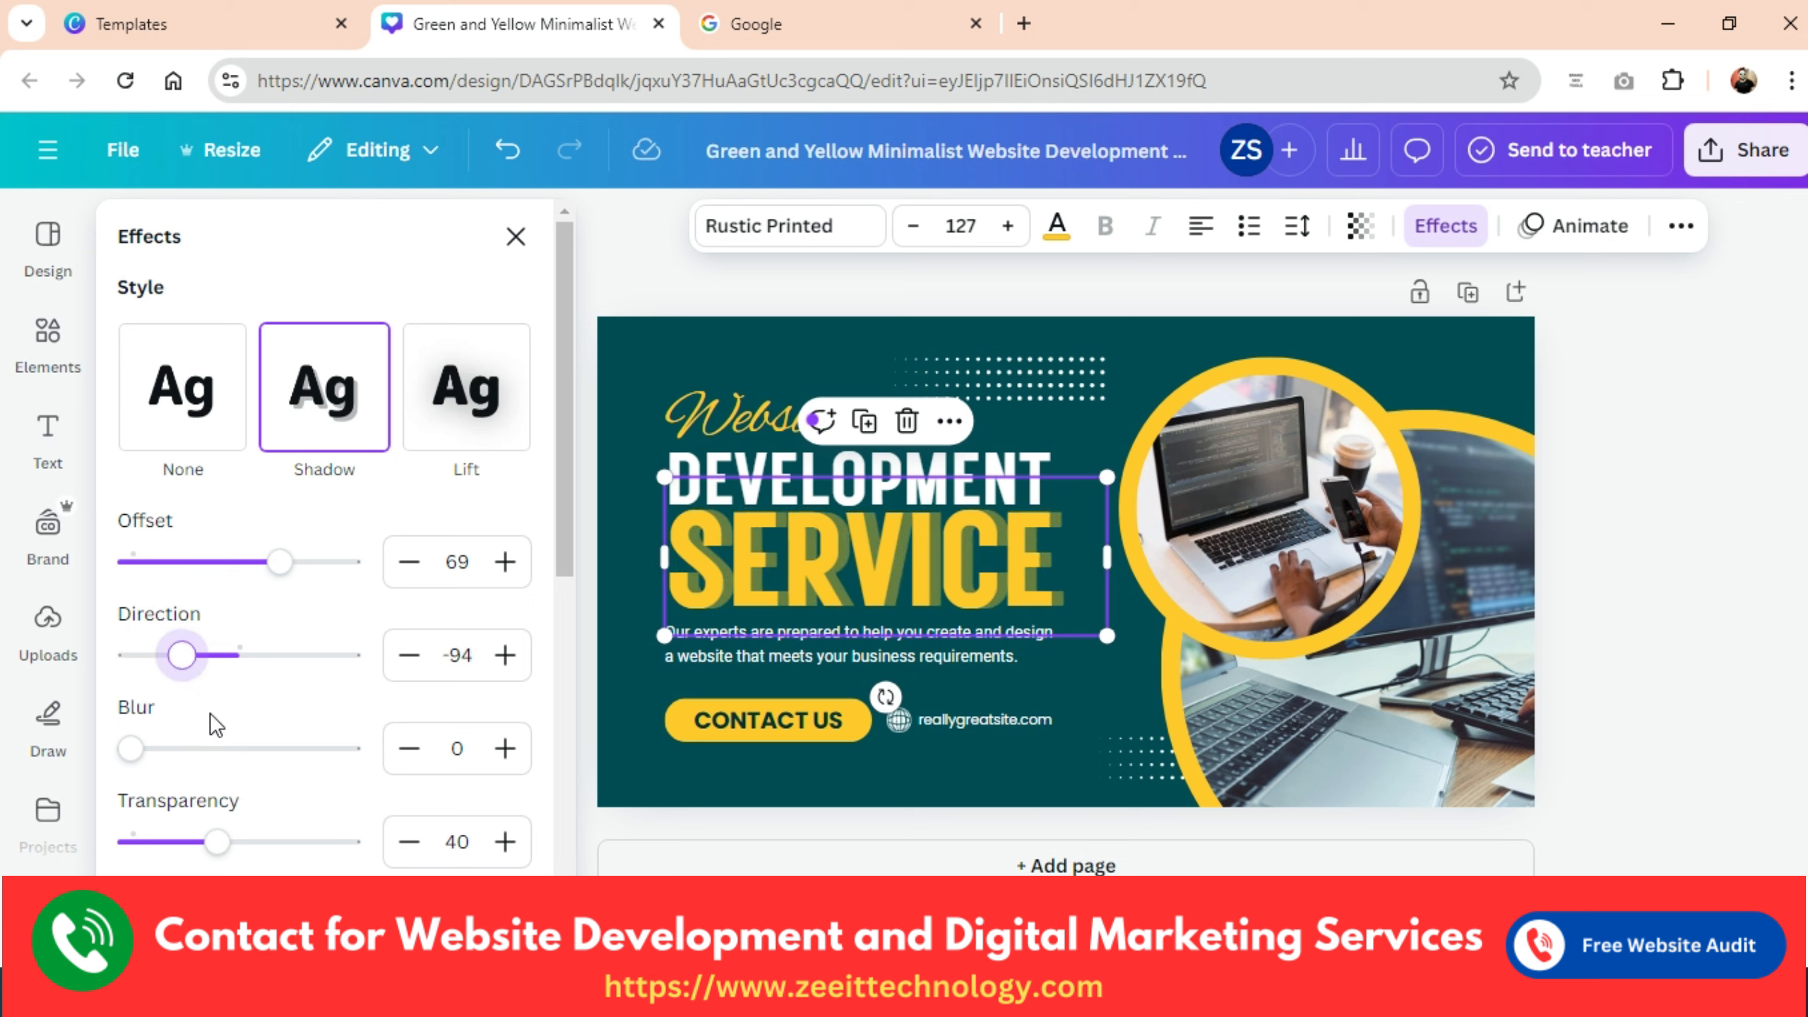
mouse_move(130, 748)
left_mouse_down()
mouse_move(356, 751)
mouse_move(122, 757)
left_mouse_up()
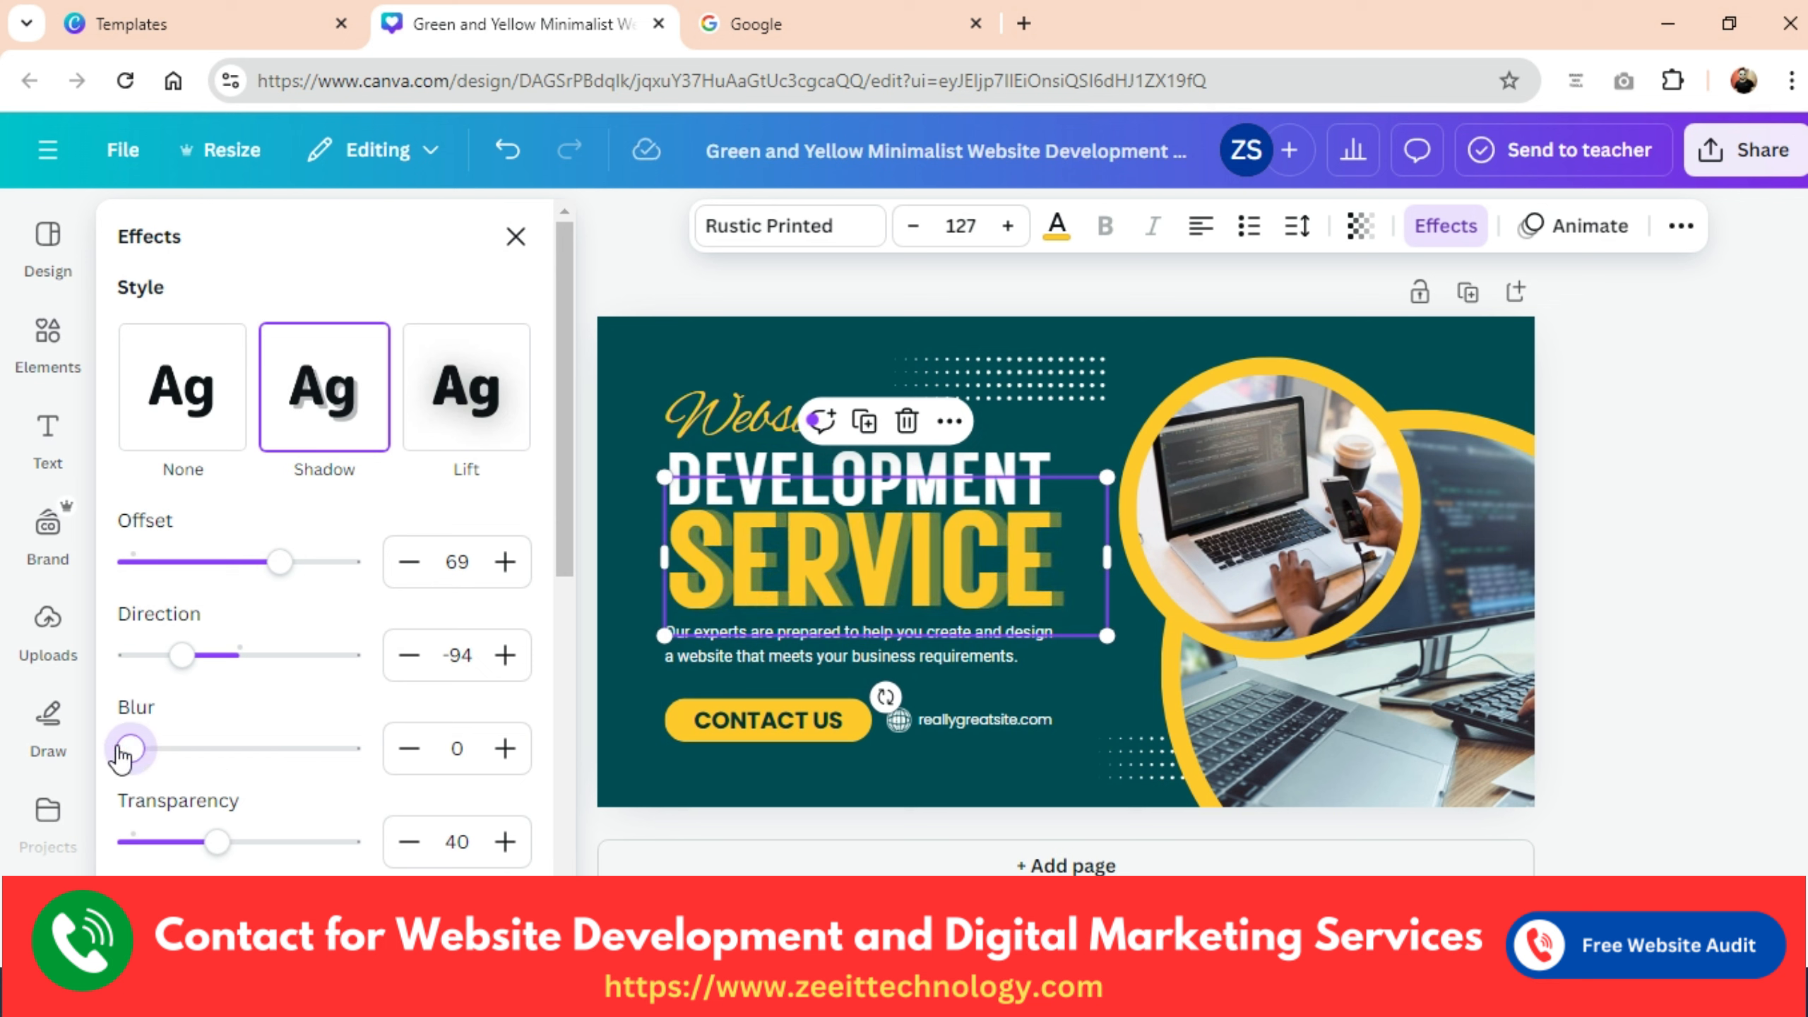
mouse_move(217, 842)
left_mouse_down()
mouse_move(105, 843)
mouse_move(305, 841)
mouse_move(154, 841)
mouse_move(187, 839)
left_mouse_up()
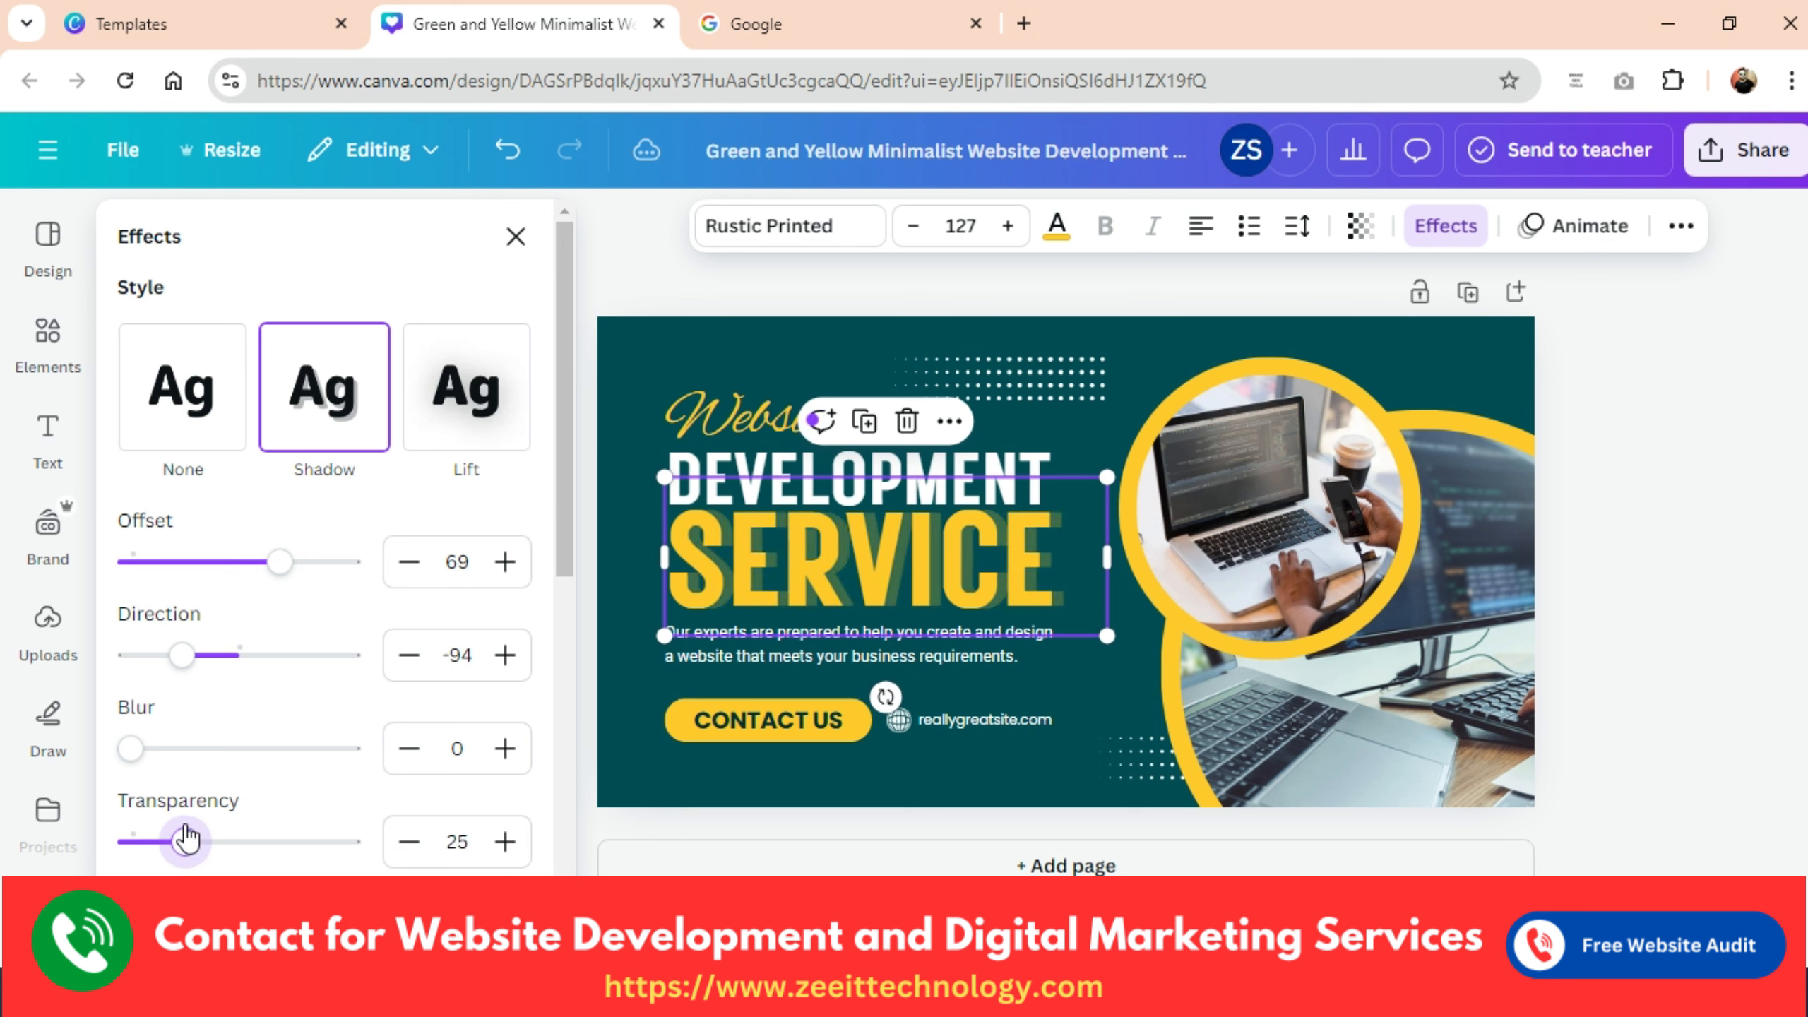
scroll(266, 791, "down", 3)
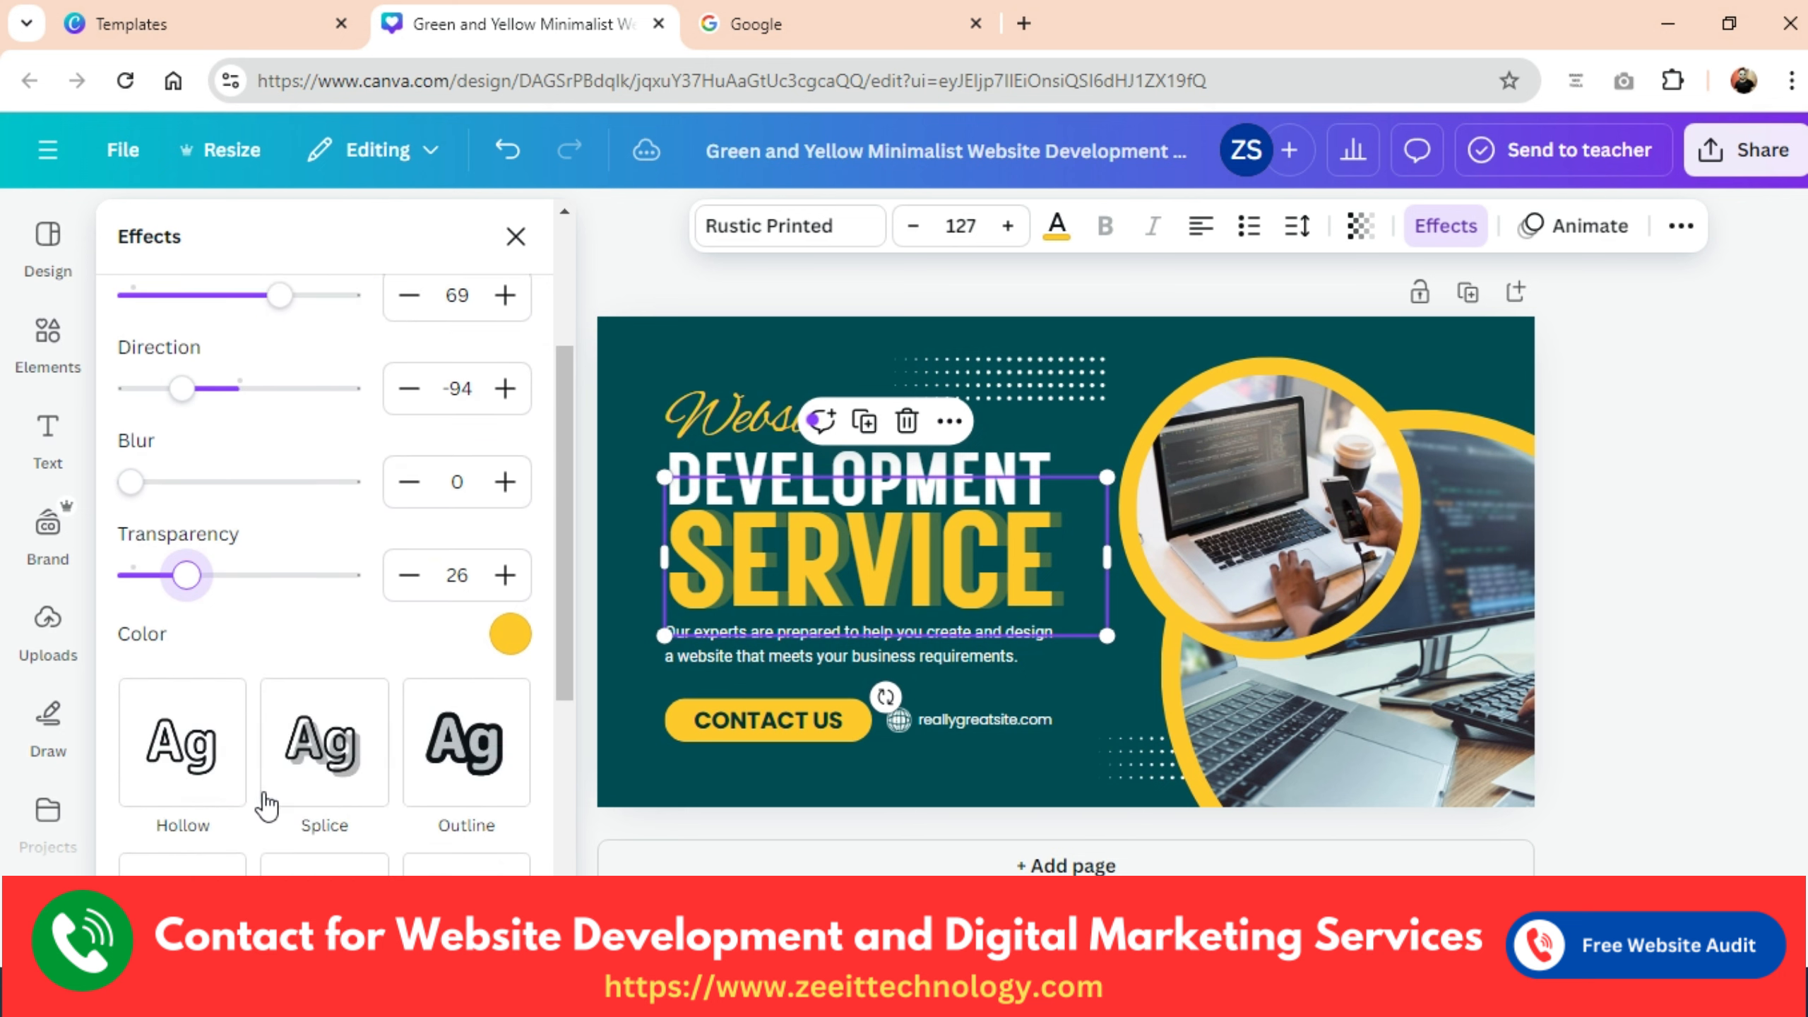
scroll(284, 781, "up", 4)
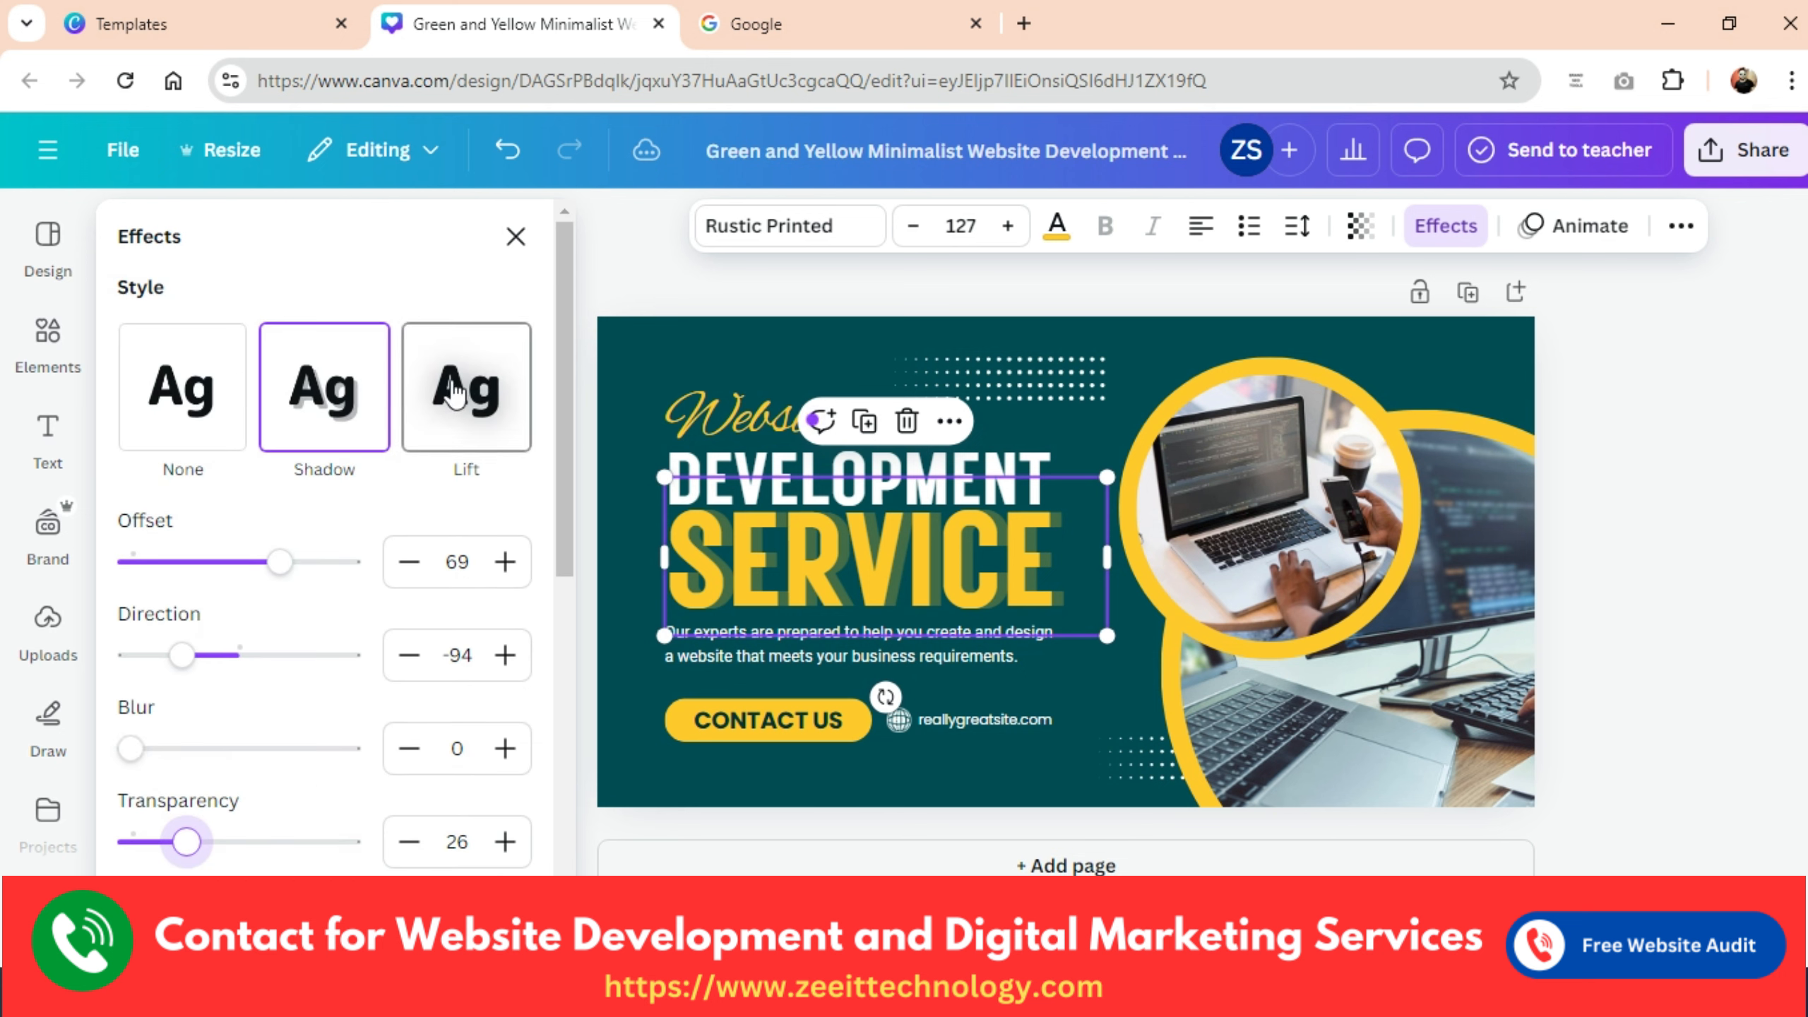
Try the Lift style on the SERVICE heading, then return it to Shadow and look over the shadow settings.
left_click(477, 374)
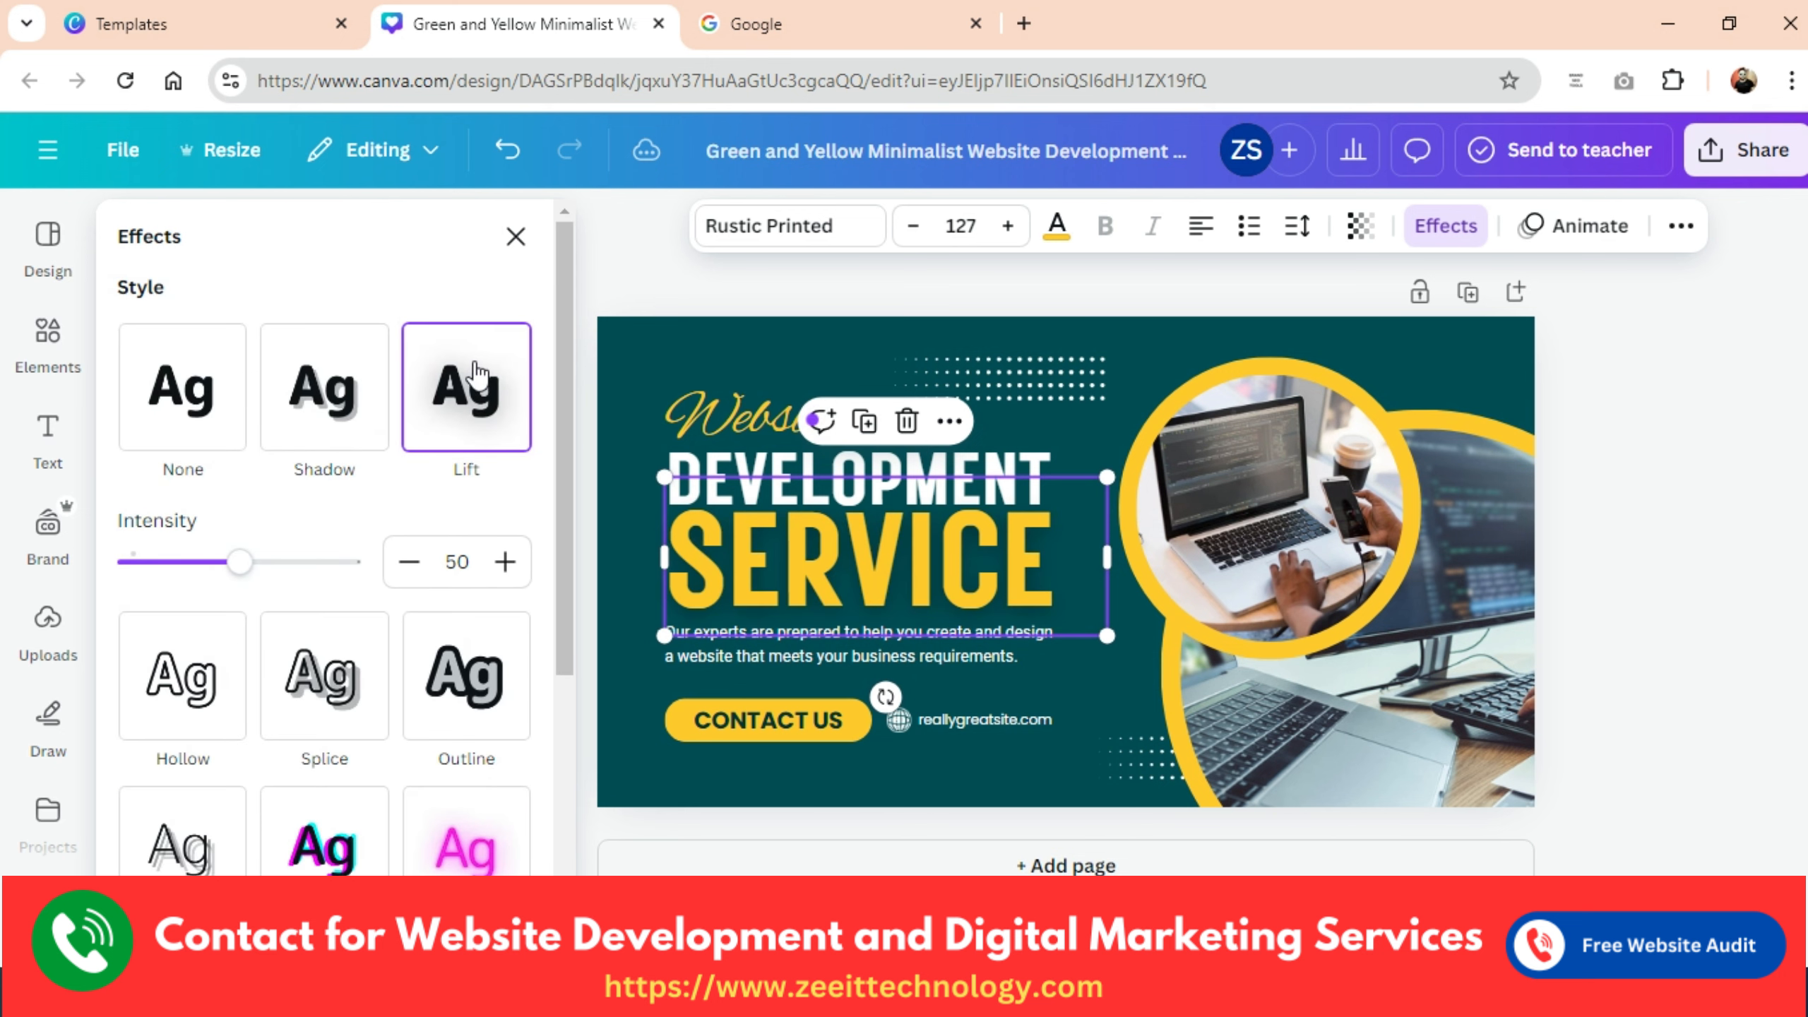
left_click(315, 373)
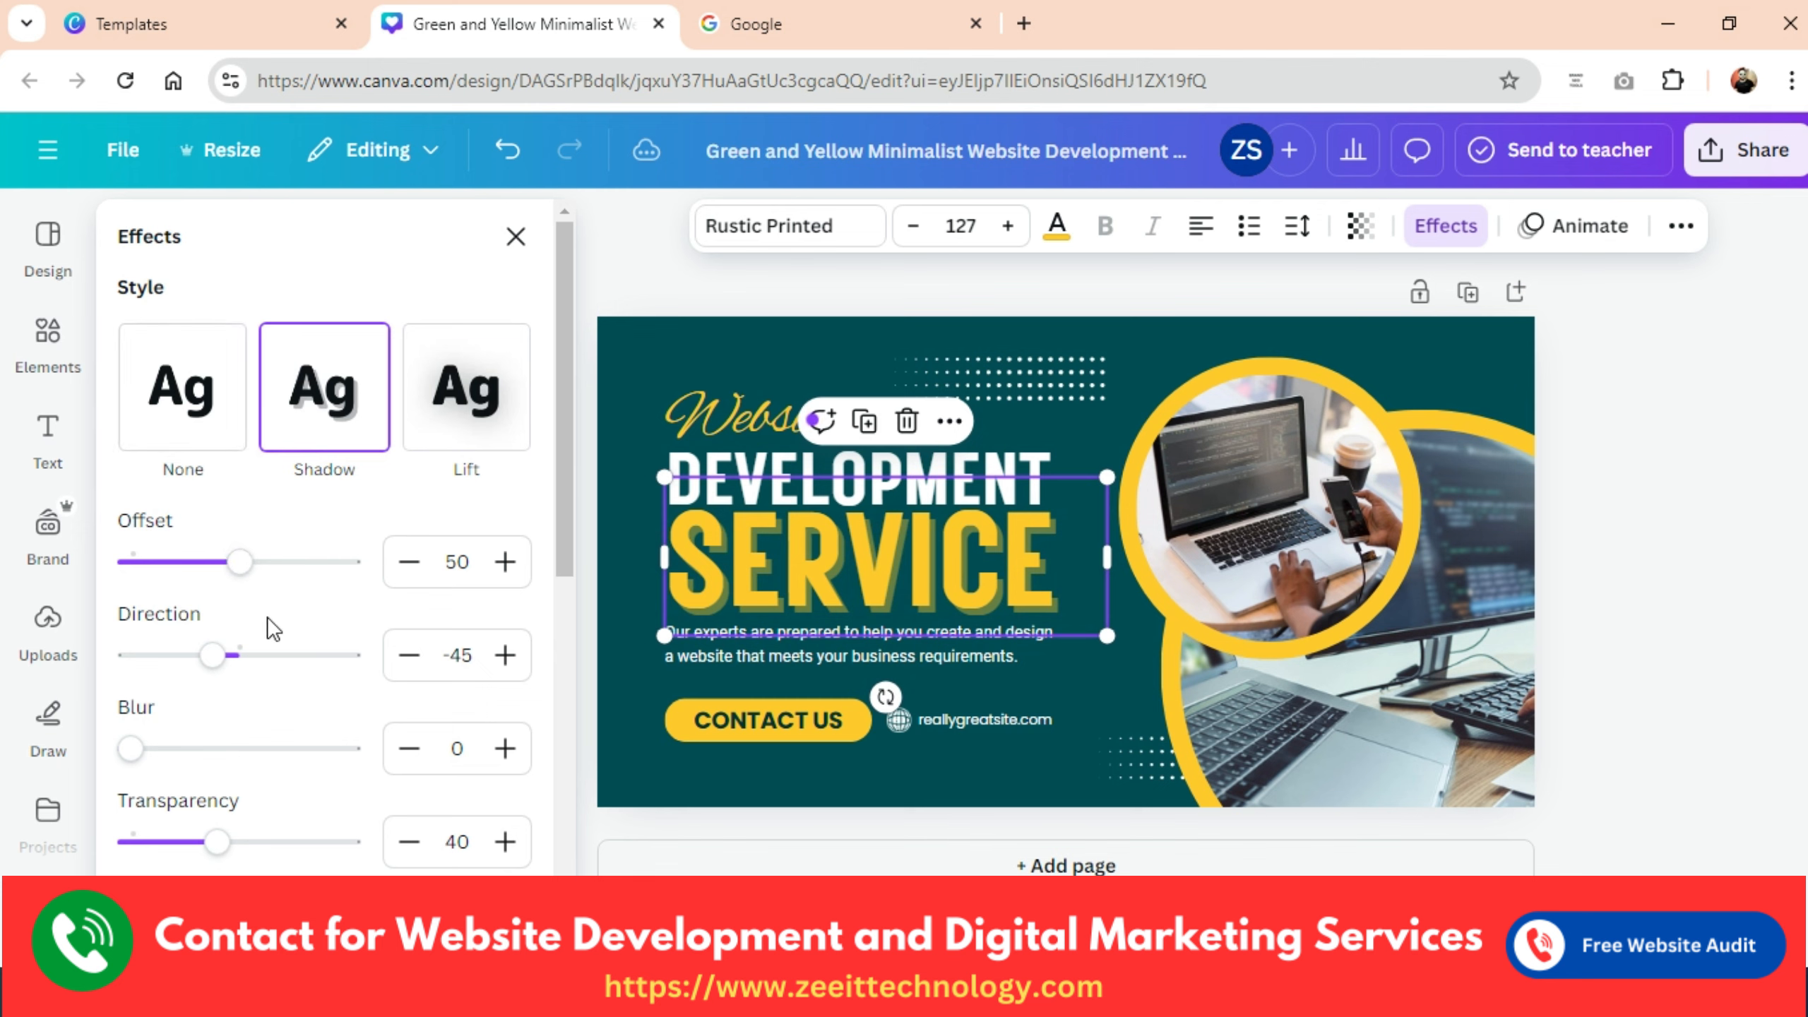
scroll(283, 739, "down", 4)
scroll(283, 739, "up", 4)
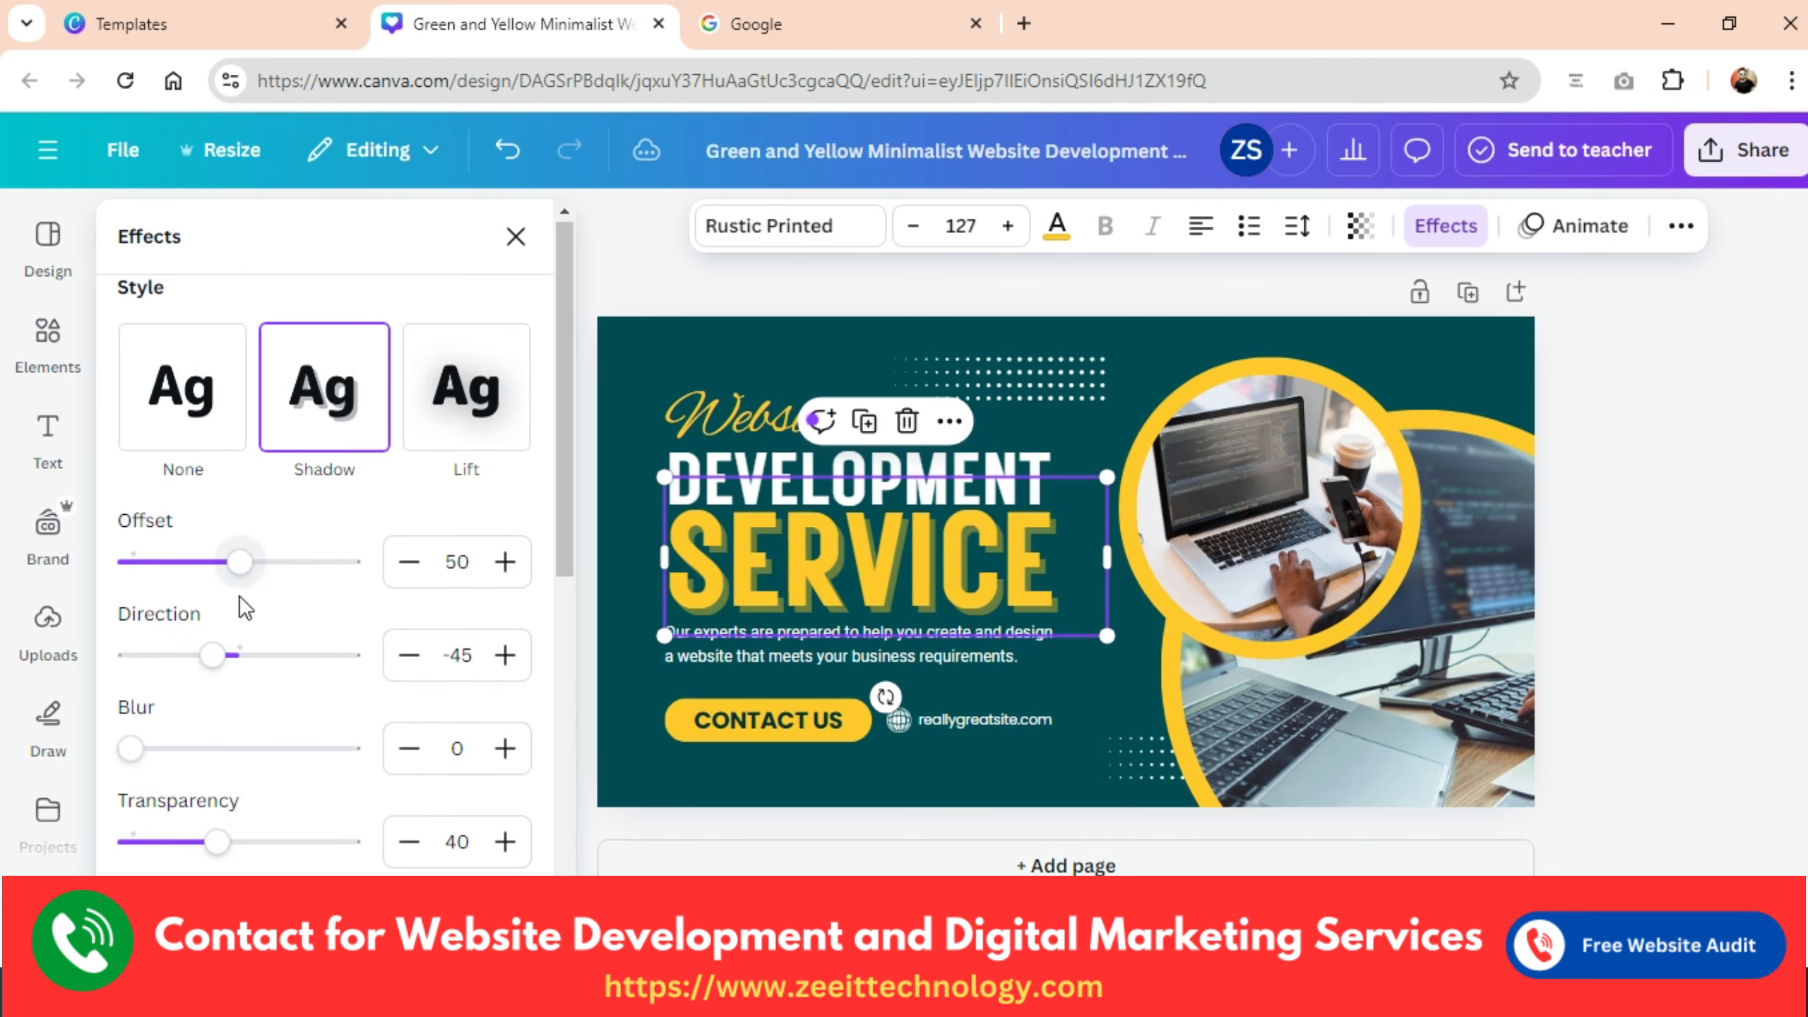
scroll(235, 759, "down", 4)
scroll(246, 755, "up", 4)
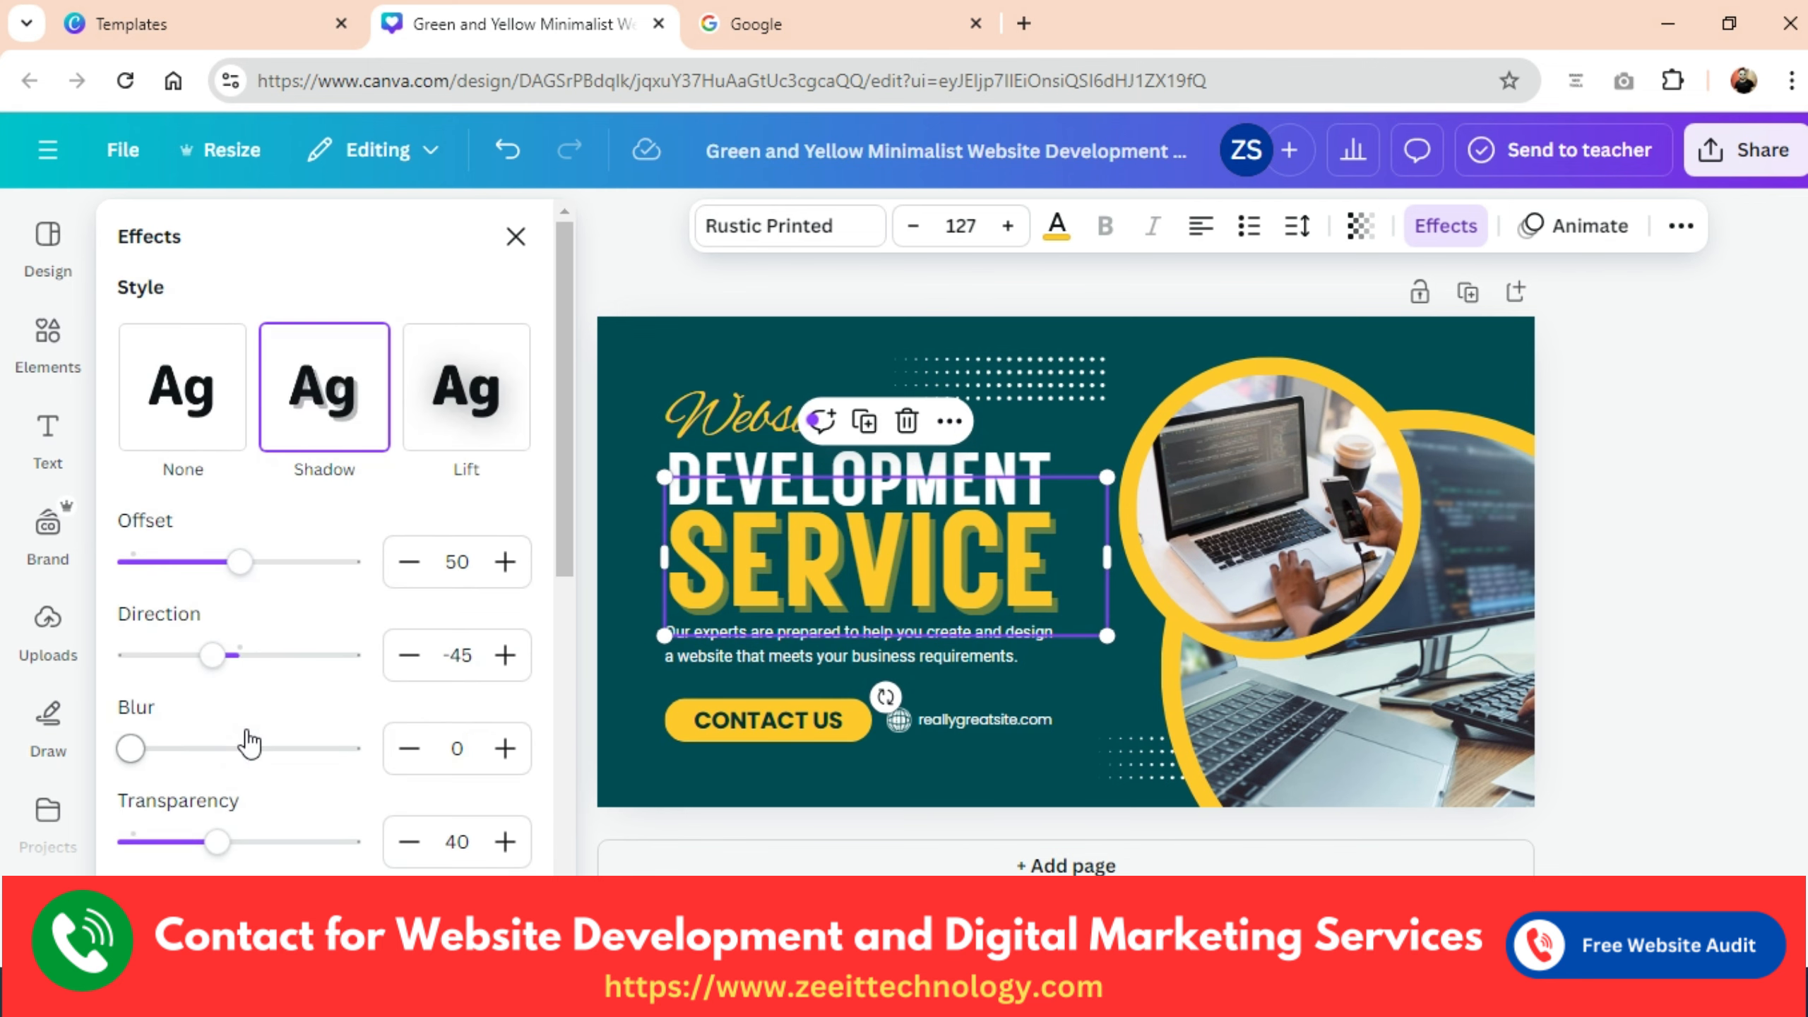
Cycle the SERVICE heading through the None, Shadow and Lift styles and set the Lift intensity to 54.
left_click(157, 413)
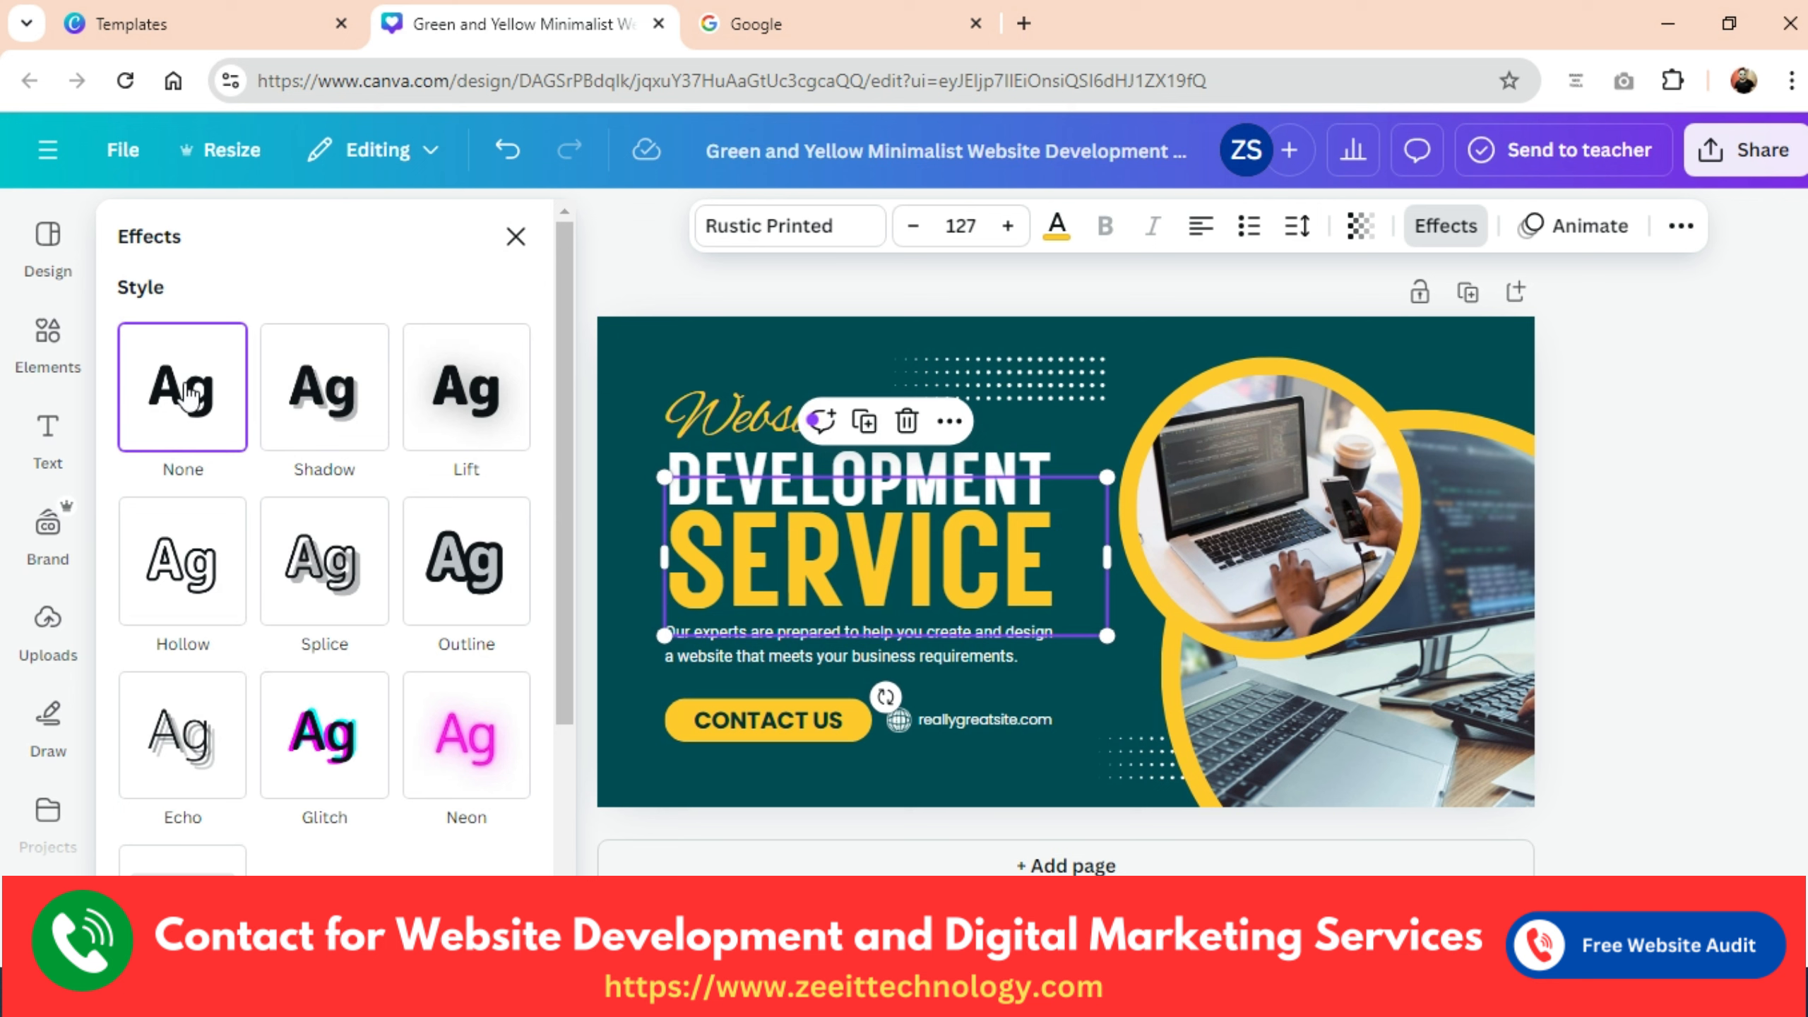
left_click(325, 395)
left_click(469, 419)
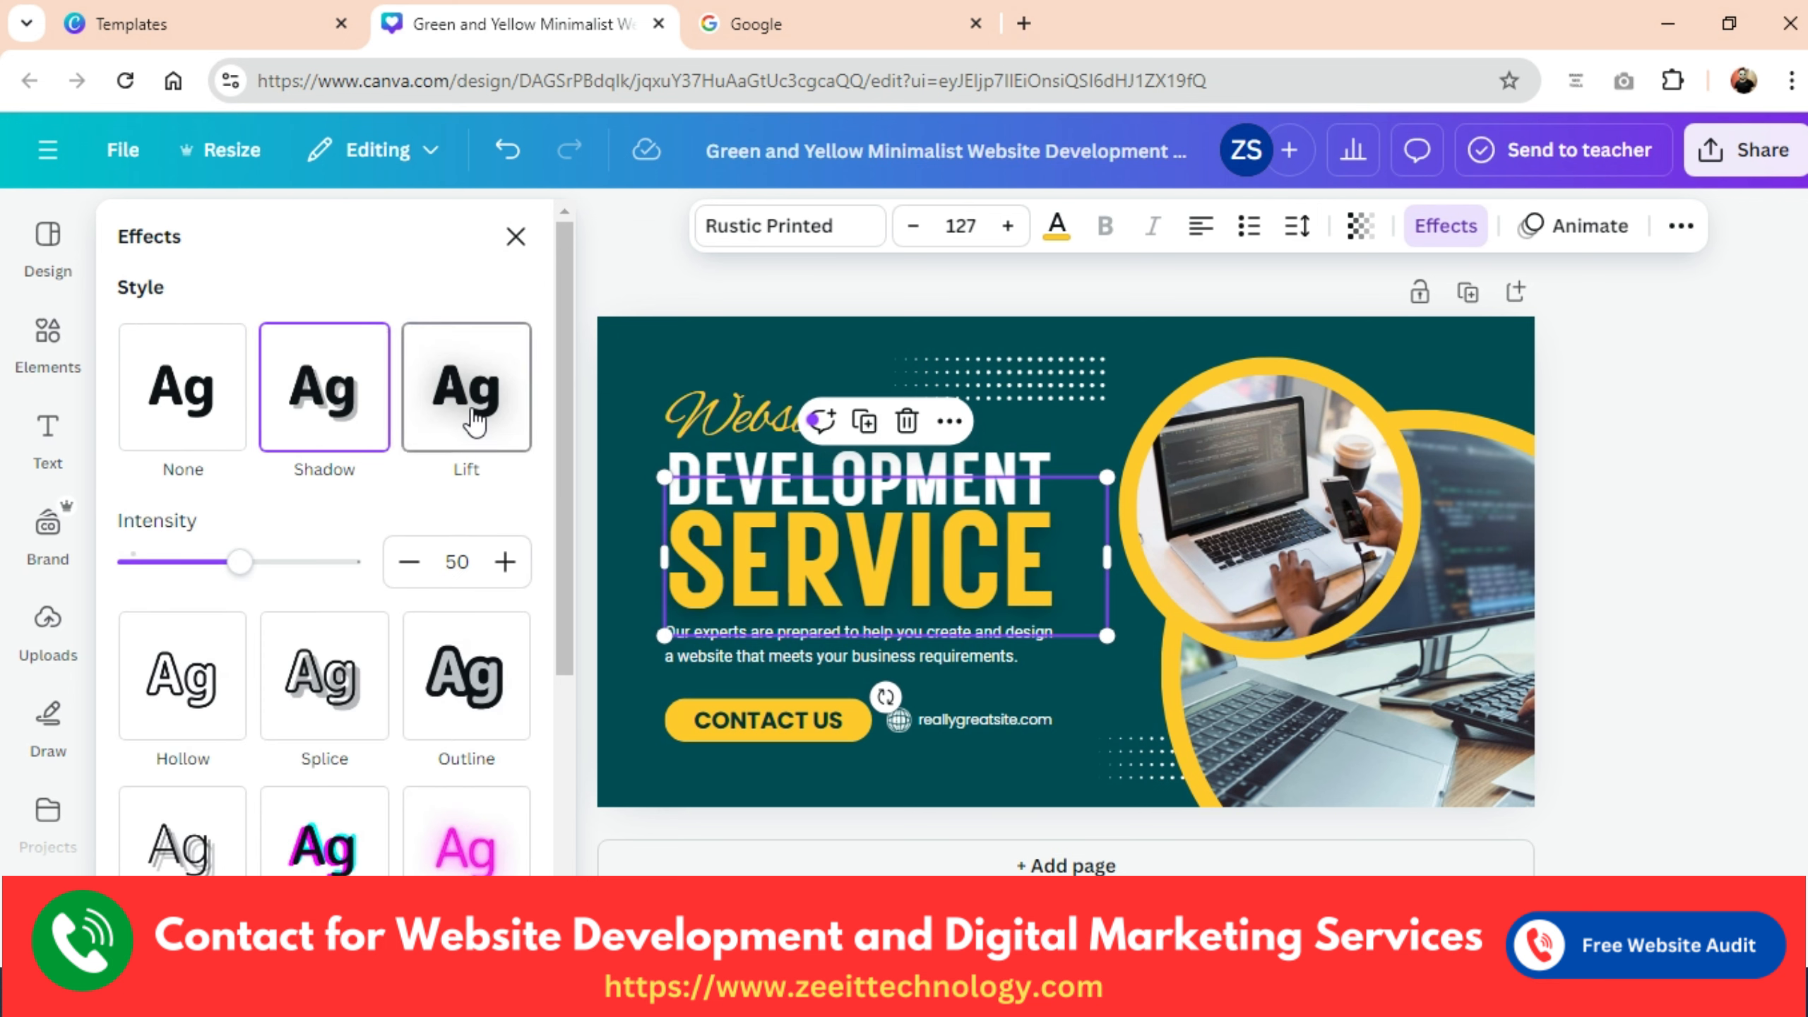
scroll(294, 646, "down", 5)
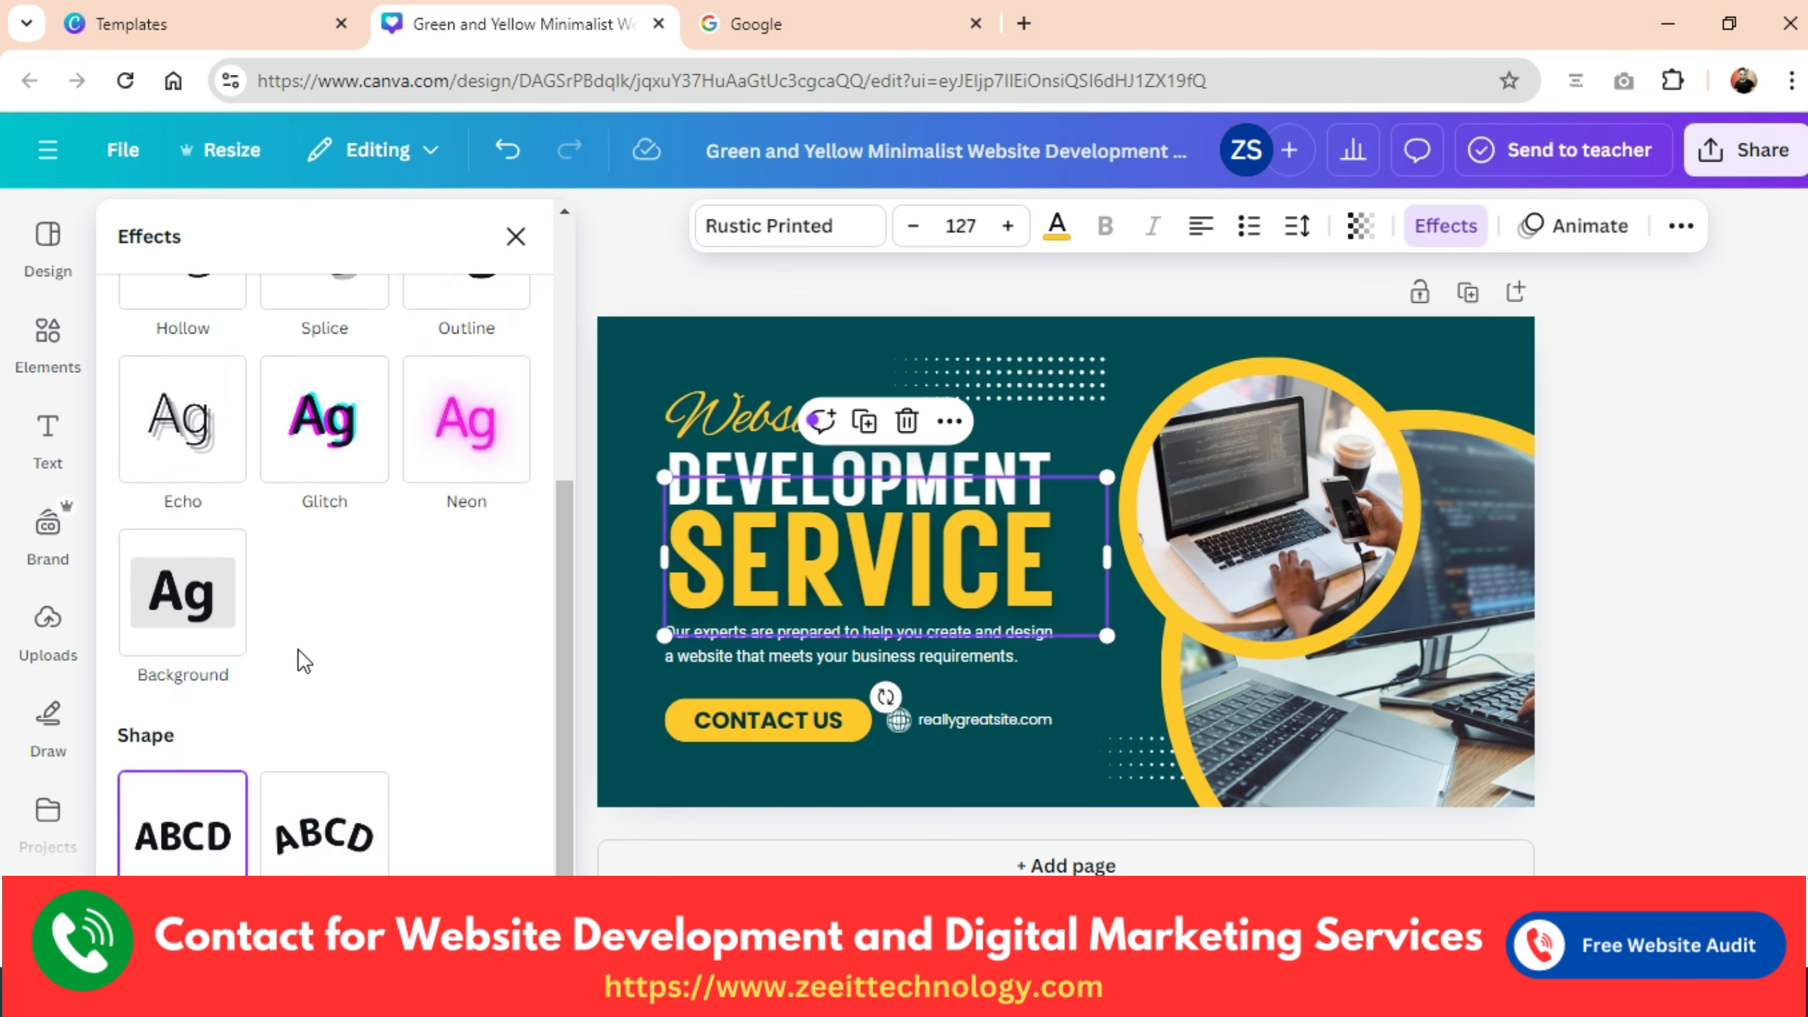
scroll(299, 656, "up", 5)
mouse_move(242, 565)
left_mouse_down()
mouse_move(133, 578)
mouse_move(335, 574)
mouse_move(219, 576)
mouse_move(249, 573)
left_mouse_up()
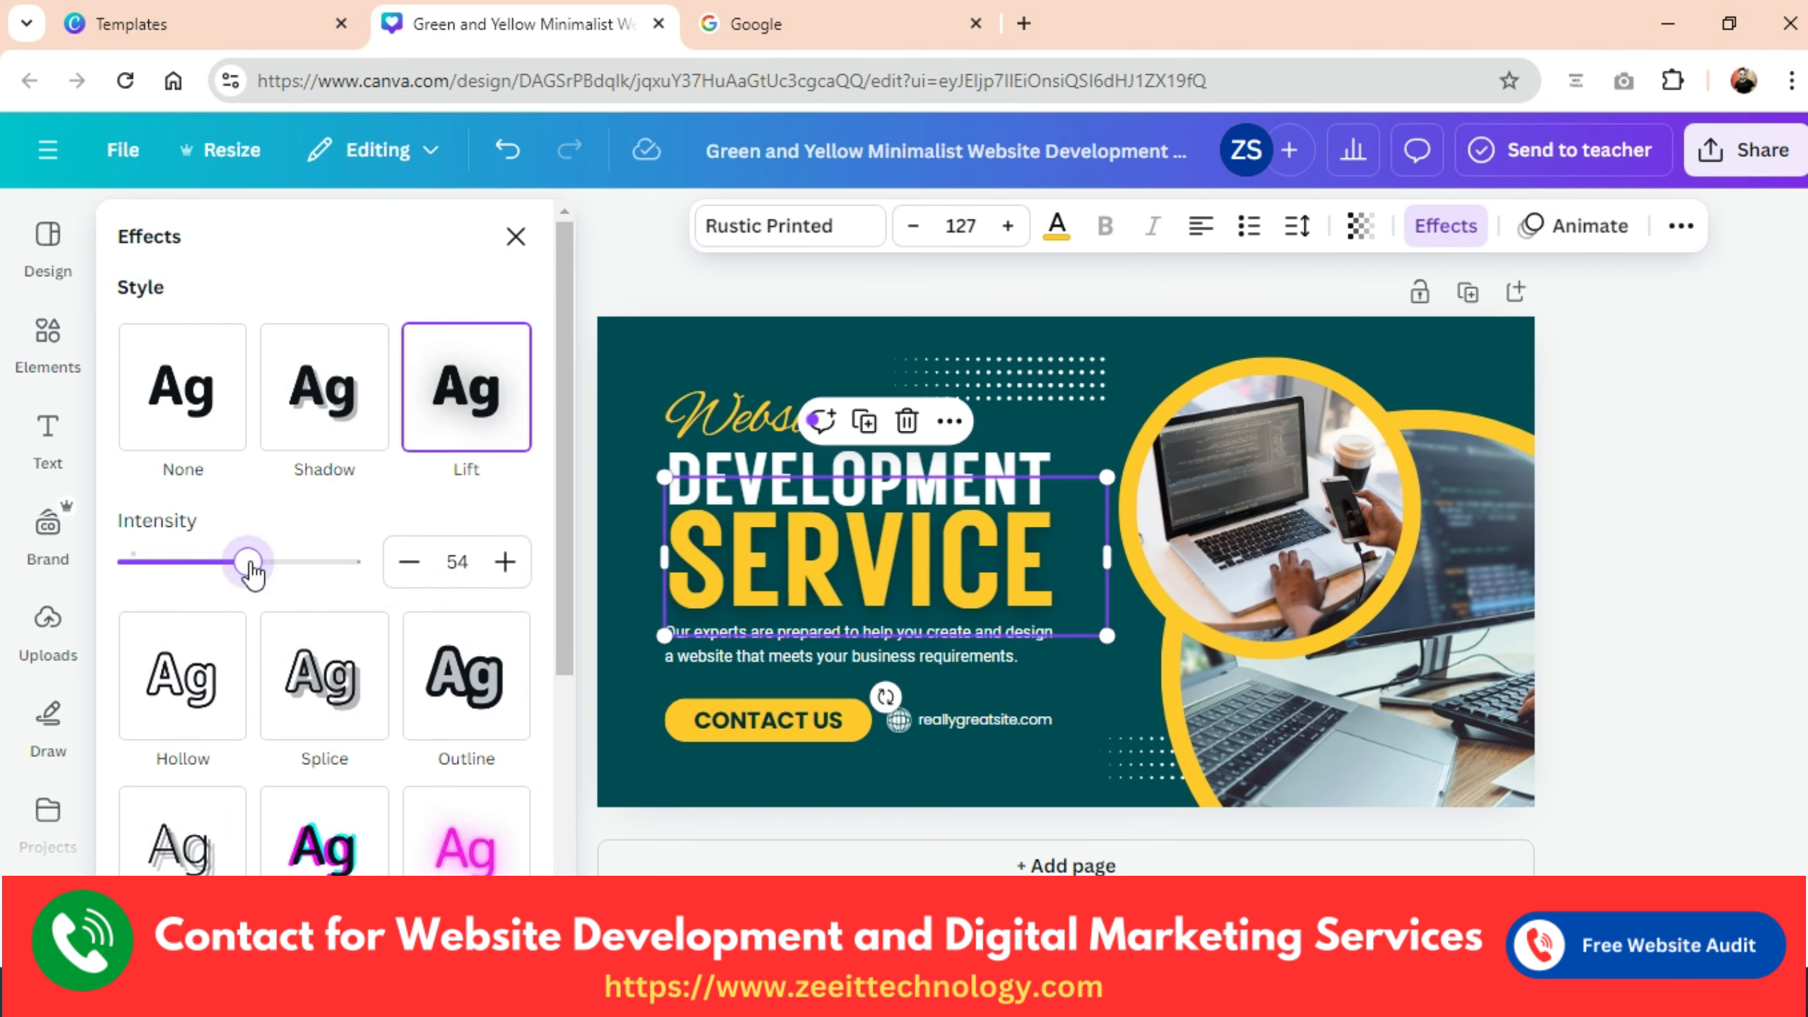
Switch the SERVICE heading back to the Shadow style and review its settings and the remaining effect styles.
left_click(353, 402)
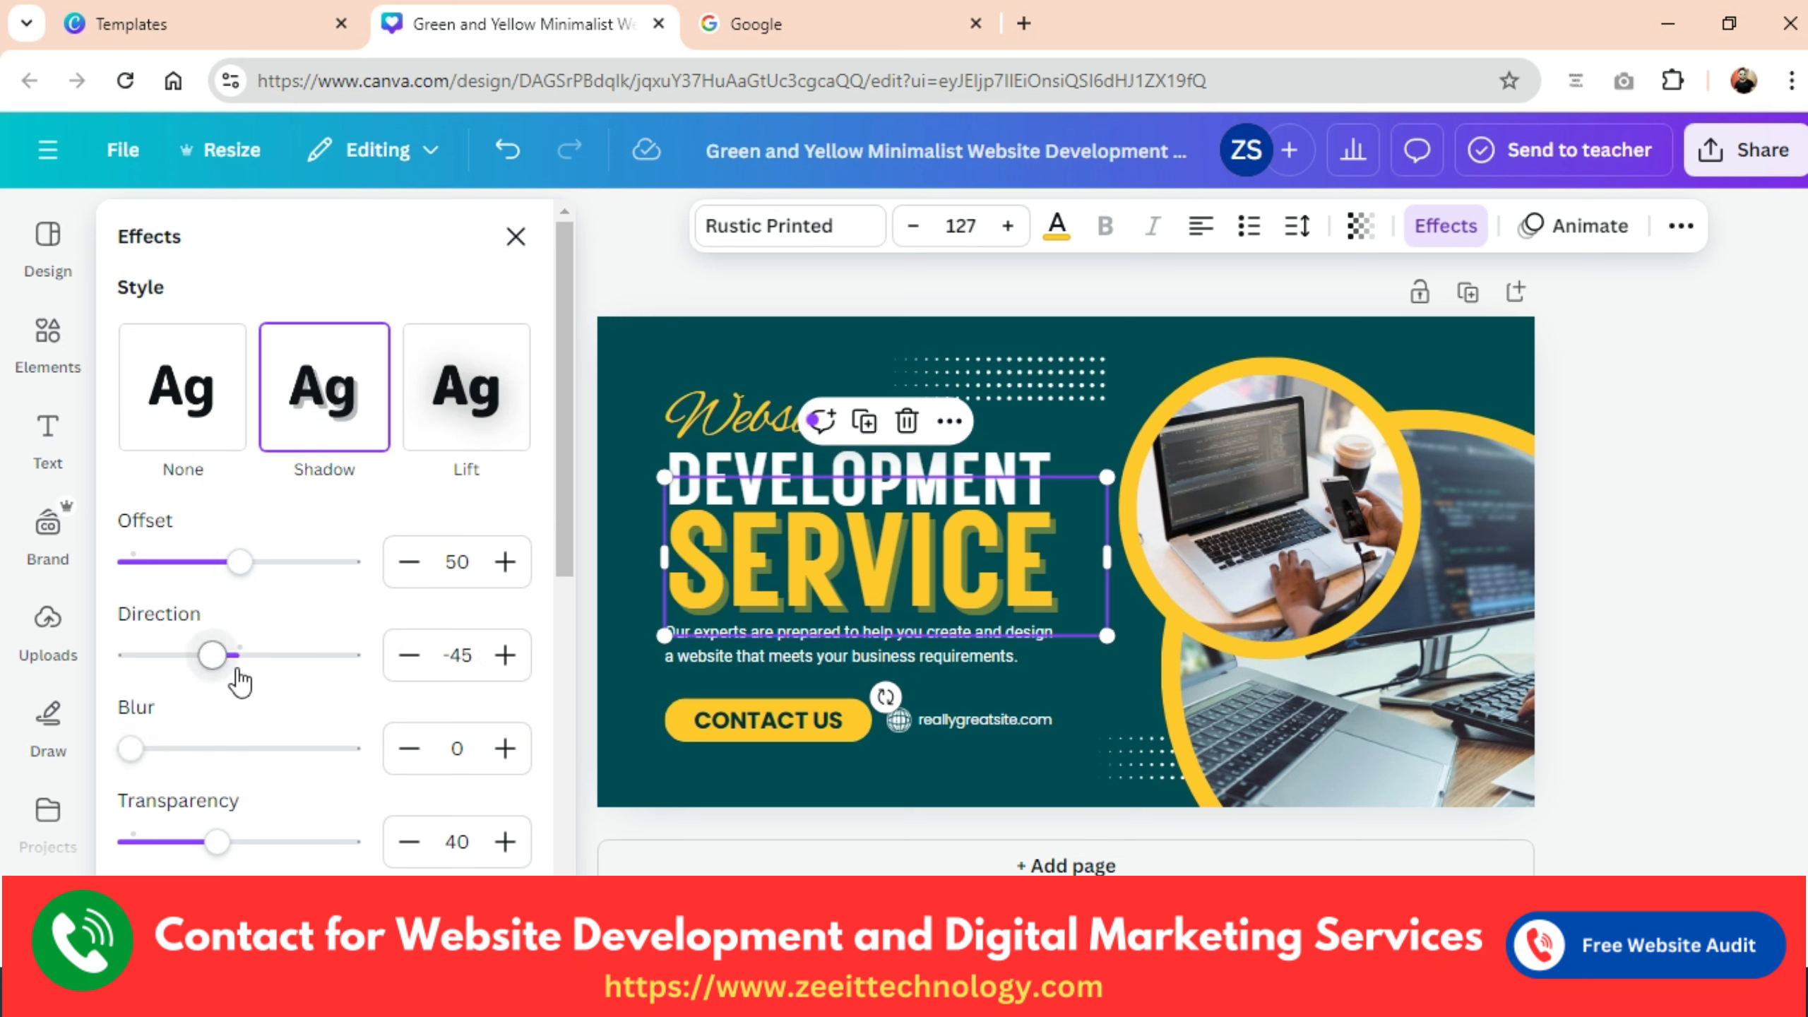
scroll(238, 673, "down", 5)
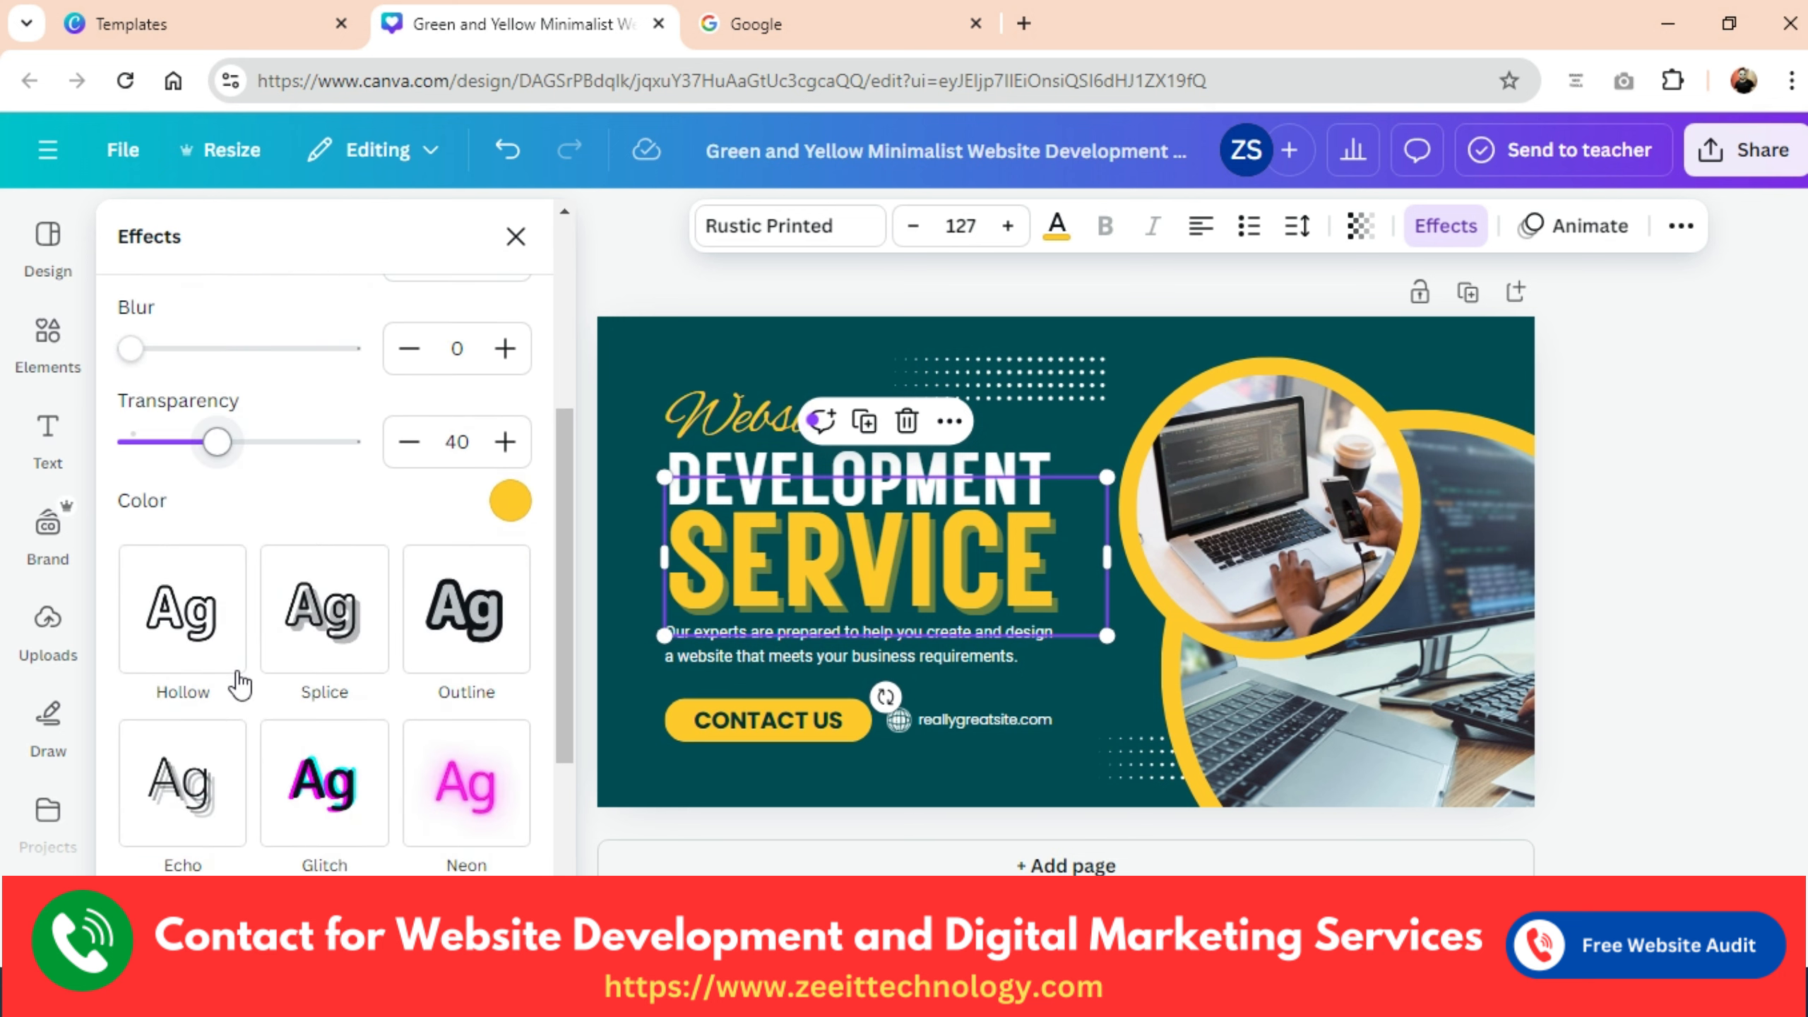
scroll(237, 673, "up", 5)
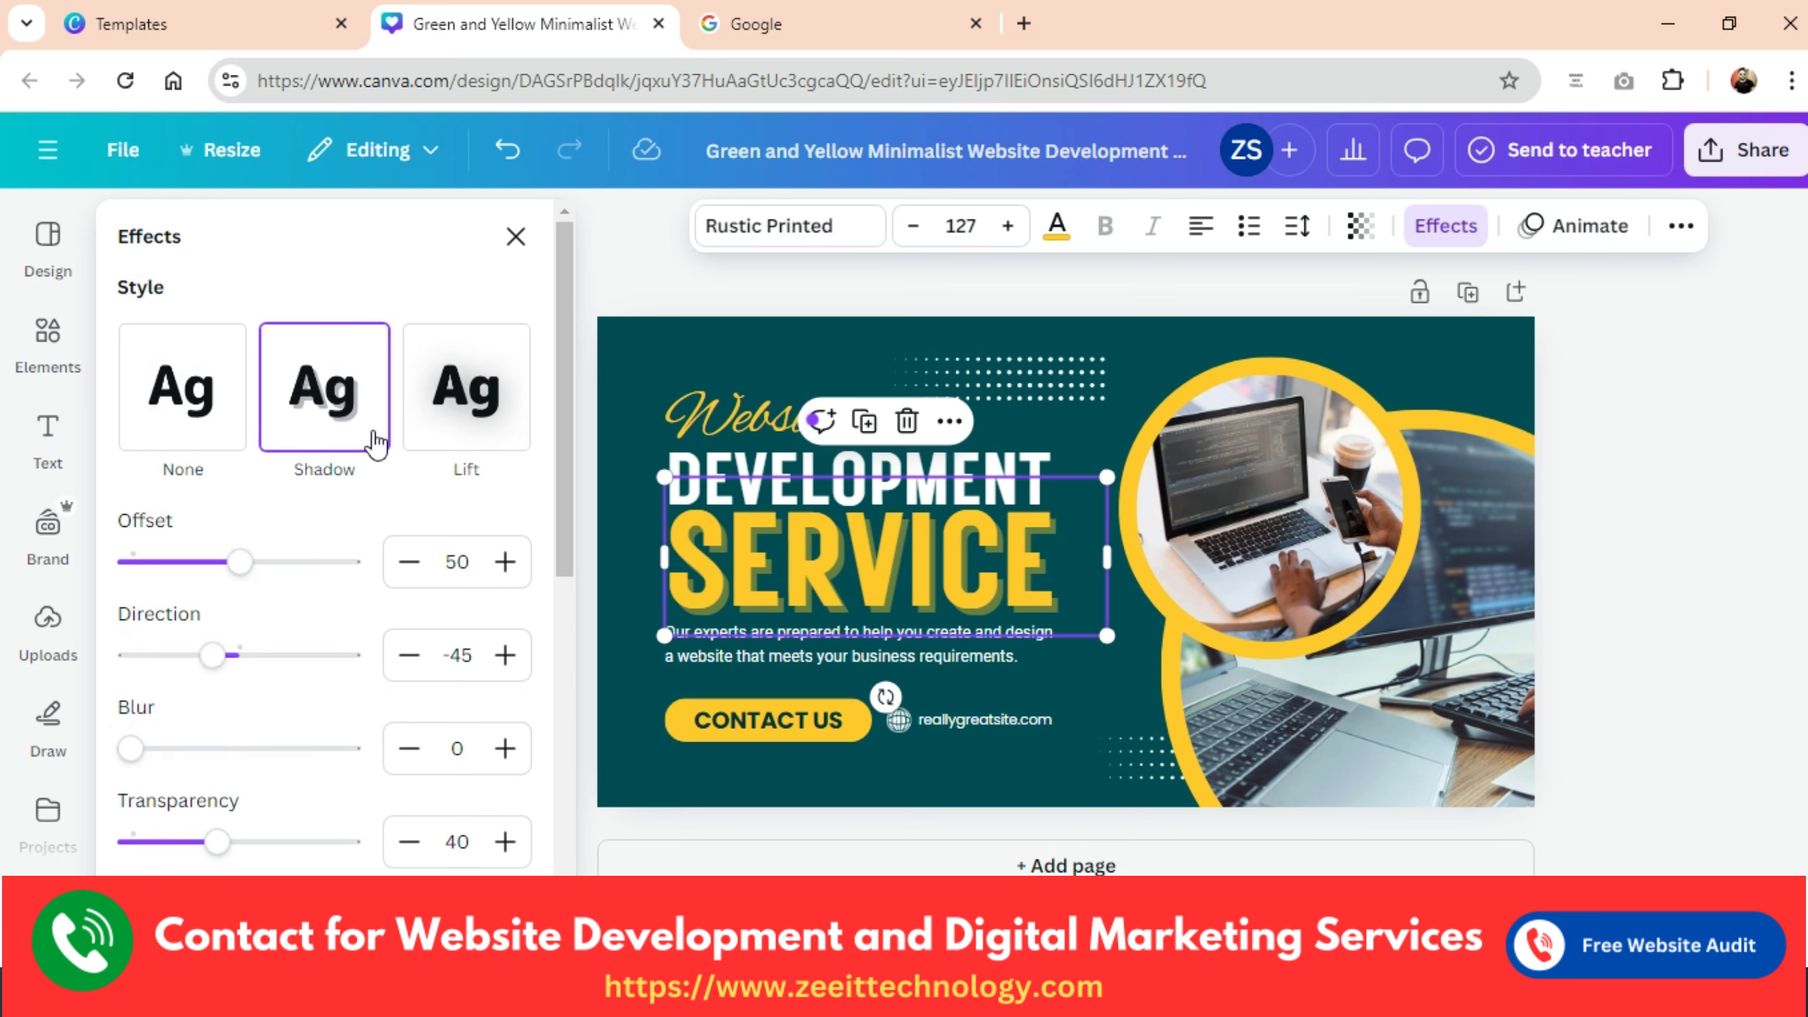
scroll(283, 577, "down", 5)
scroll(282, 581, "up", 5)
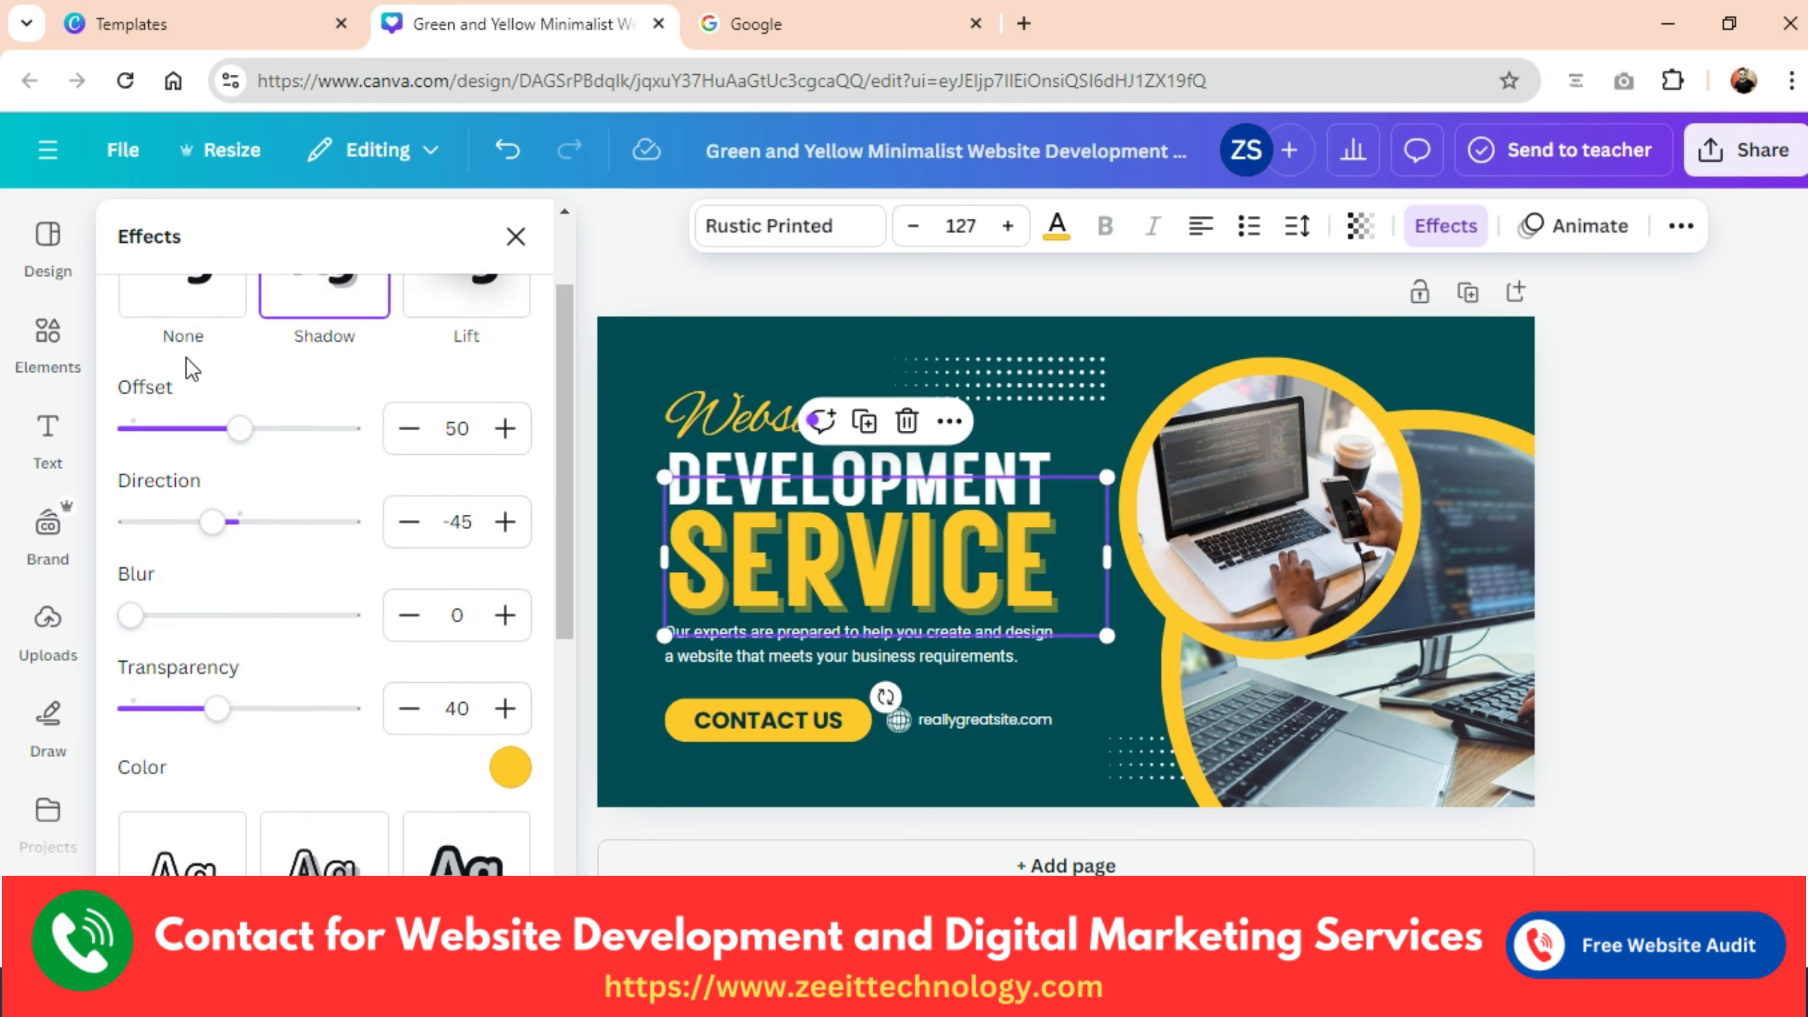
Remove the SERVICE heading's effect and try the Hollow, Splice, Outline, Neon, Glitch and Echo styles in turn.
left_click(179, 307)
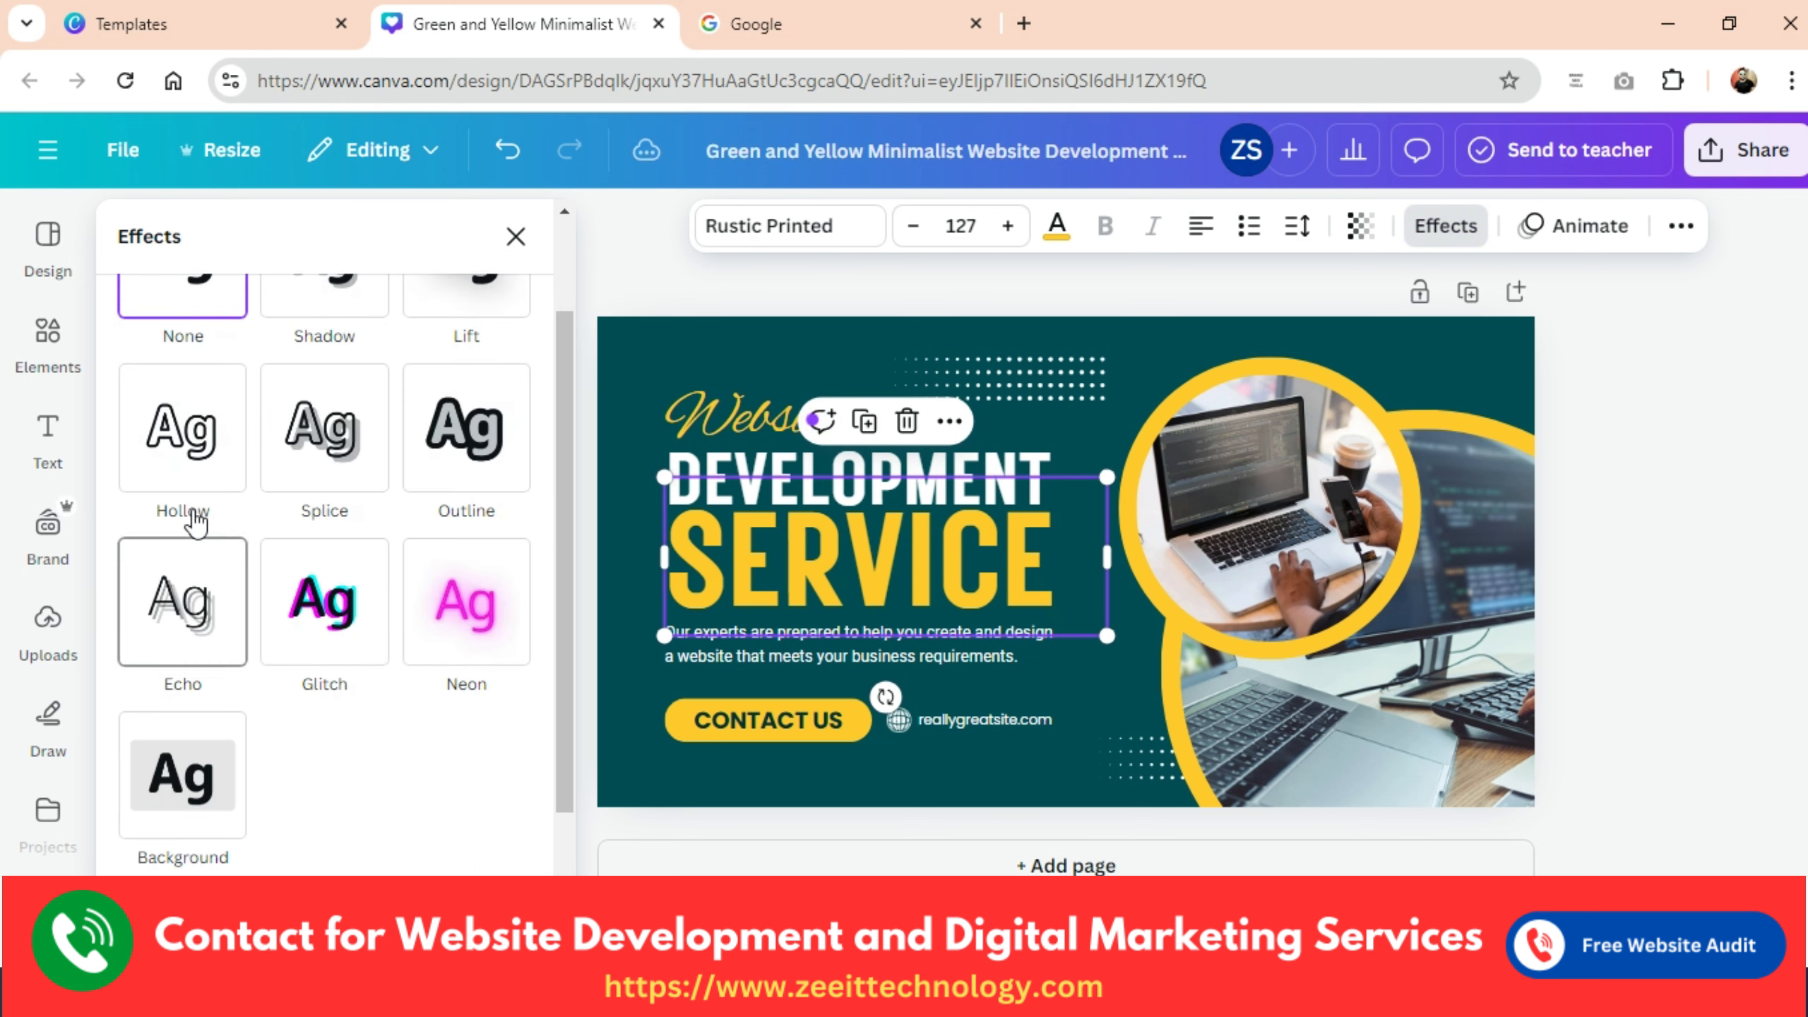
left_click(199, 442)
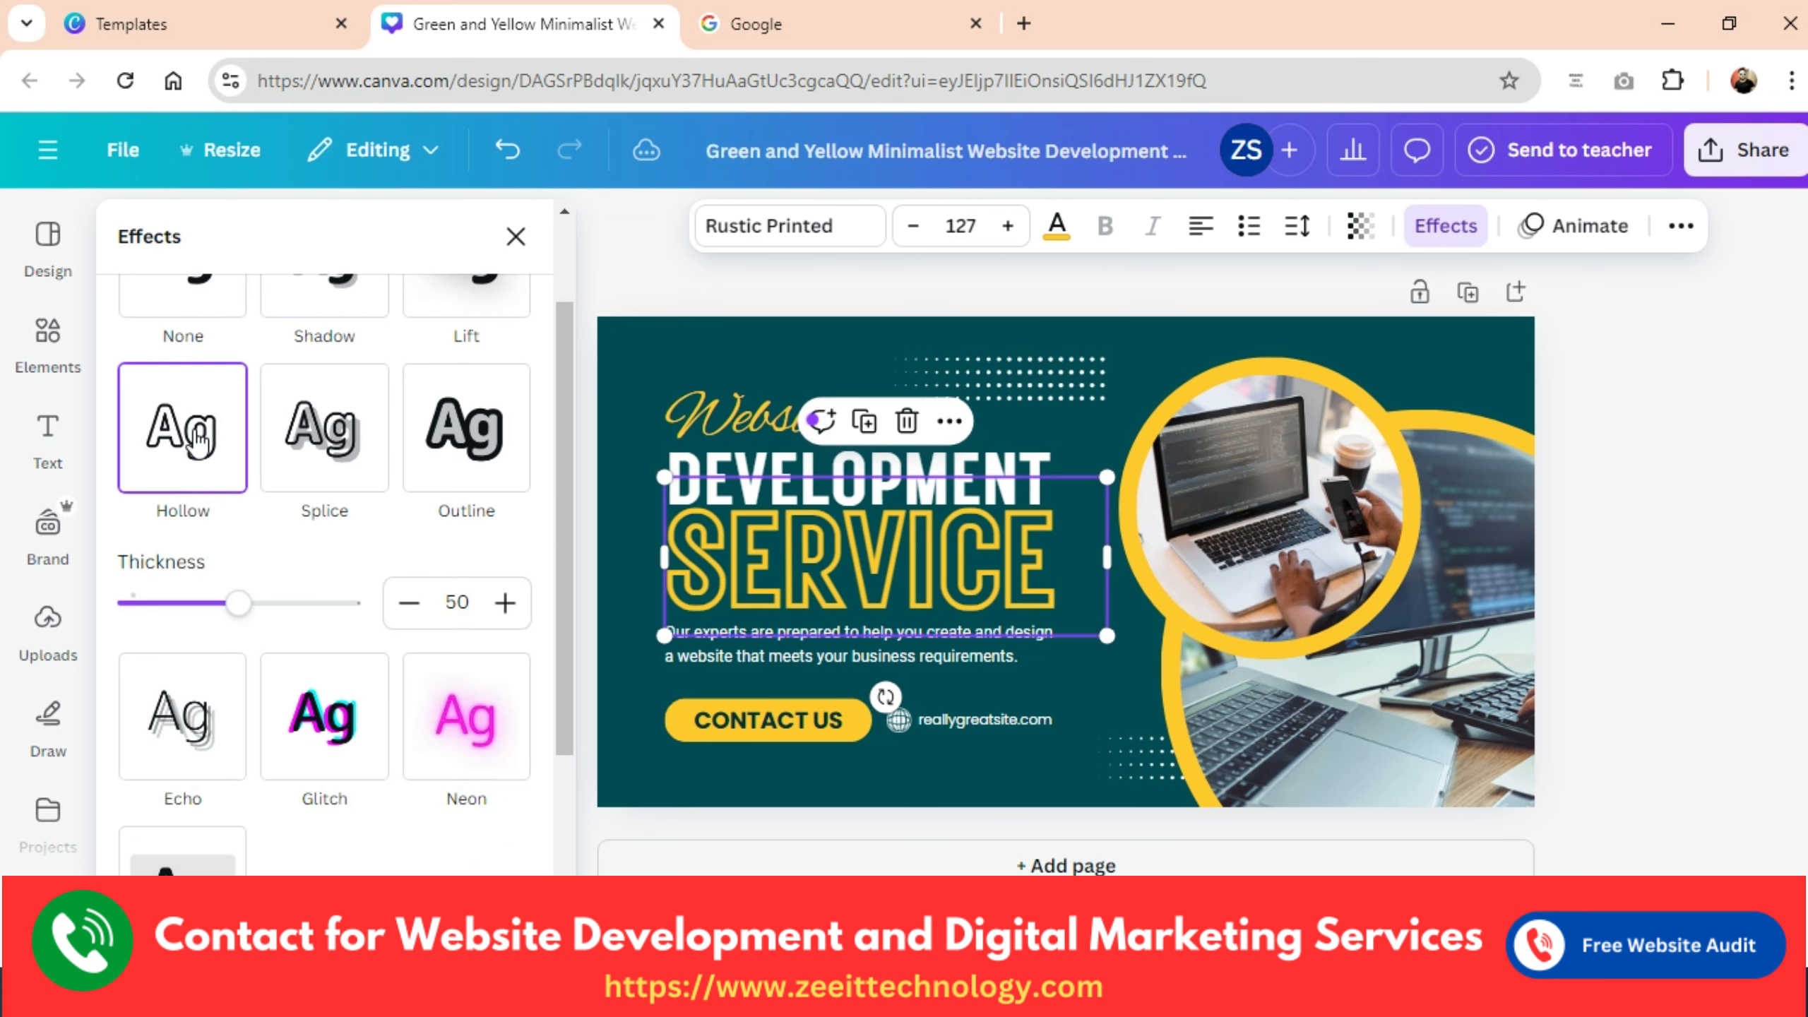
left_click(331, 430)
left_click(455, 434)
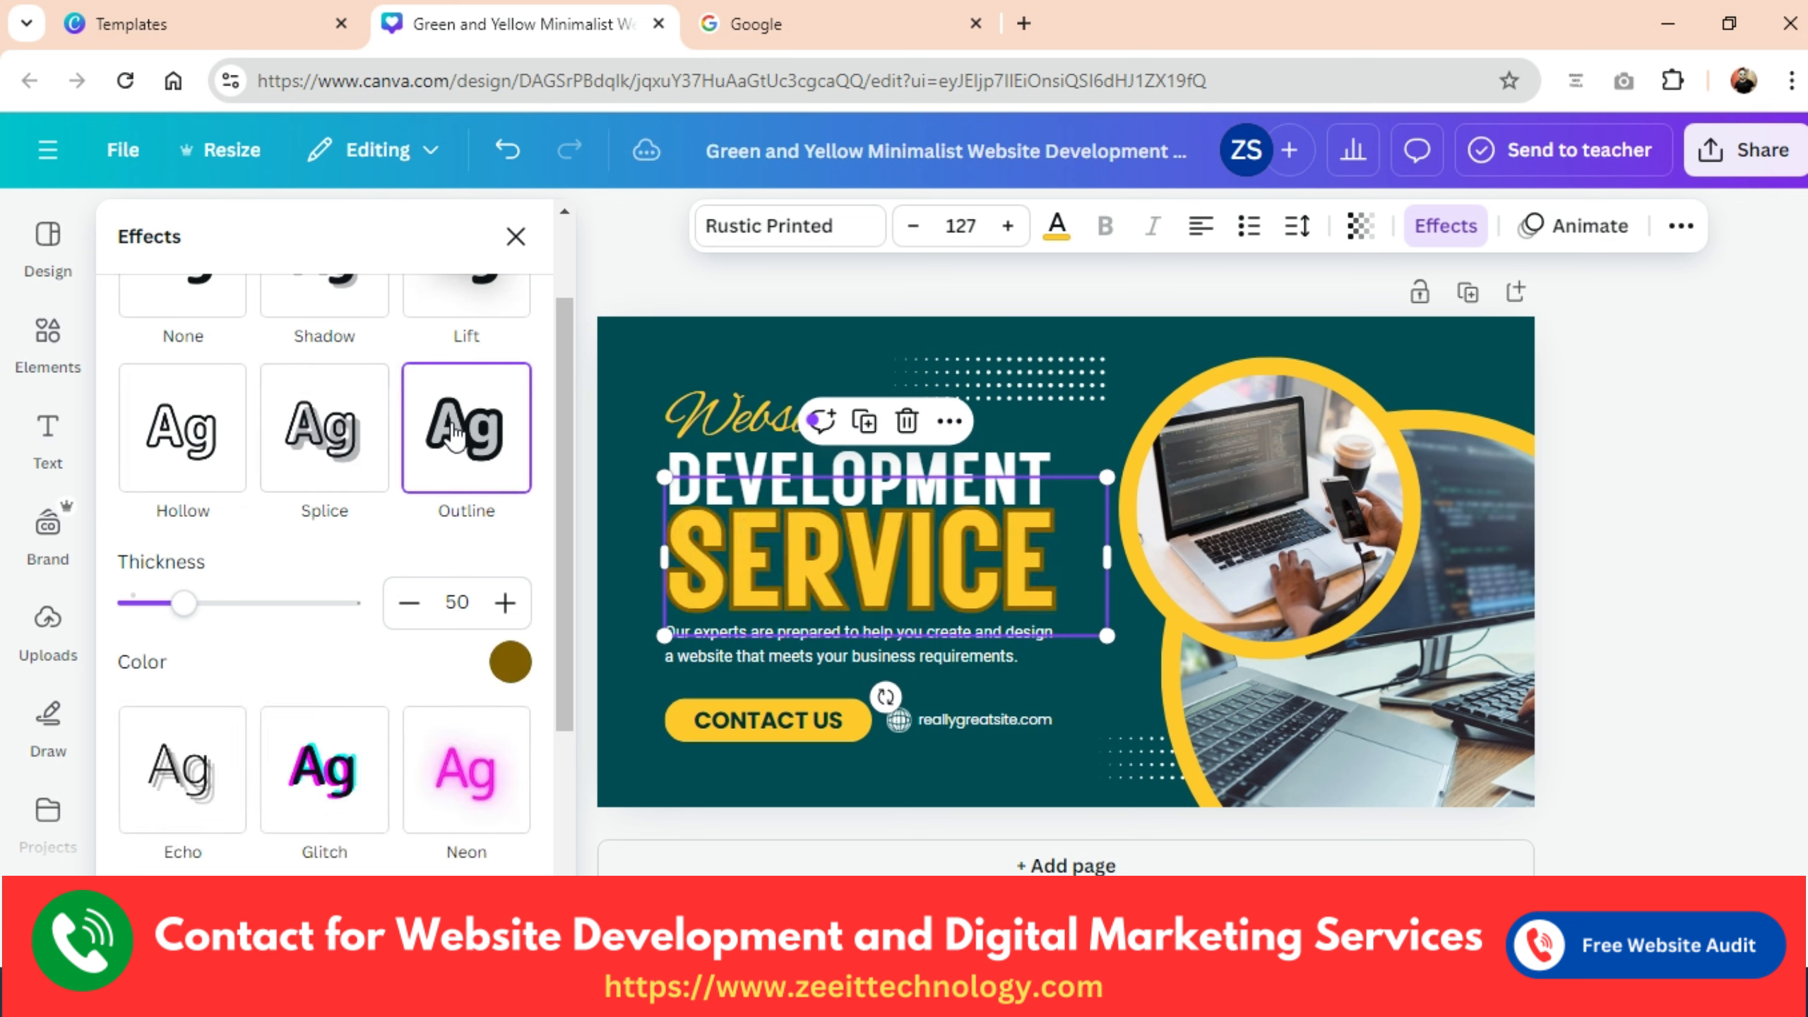
left_click(459, 770)
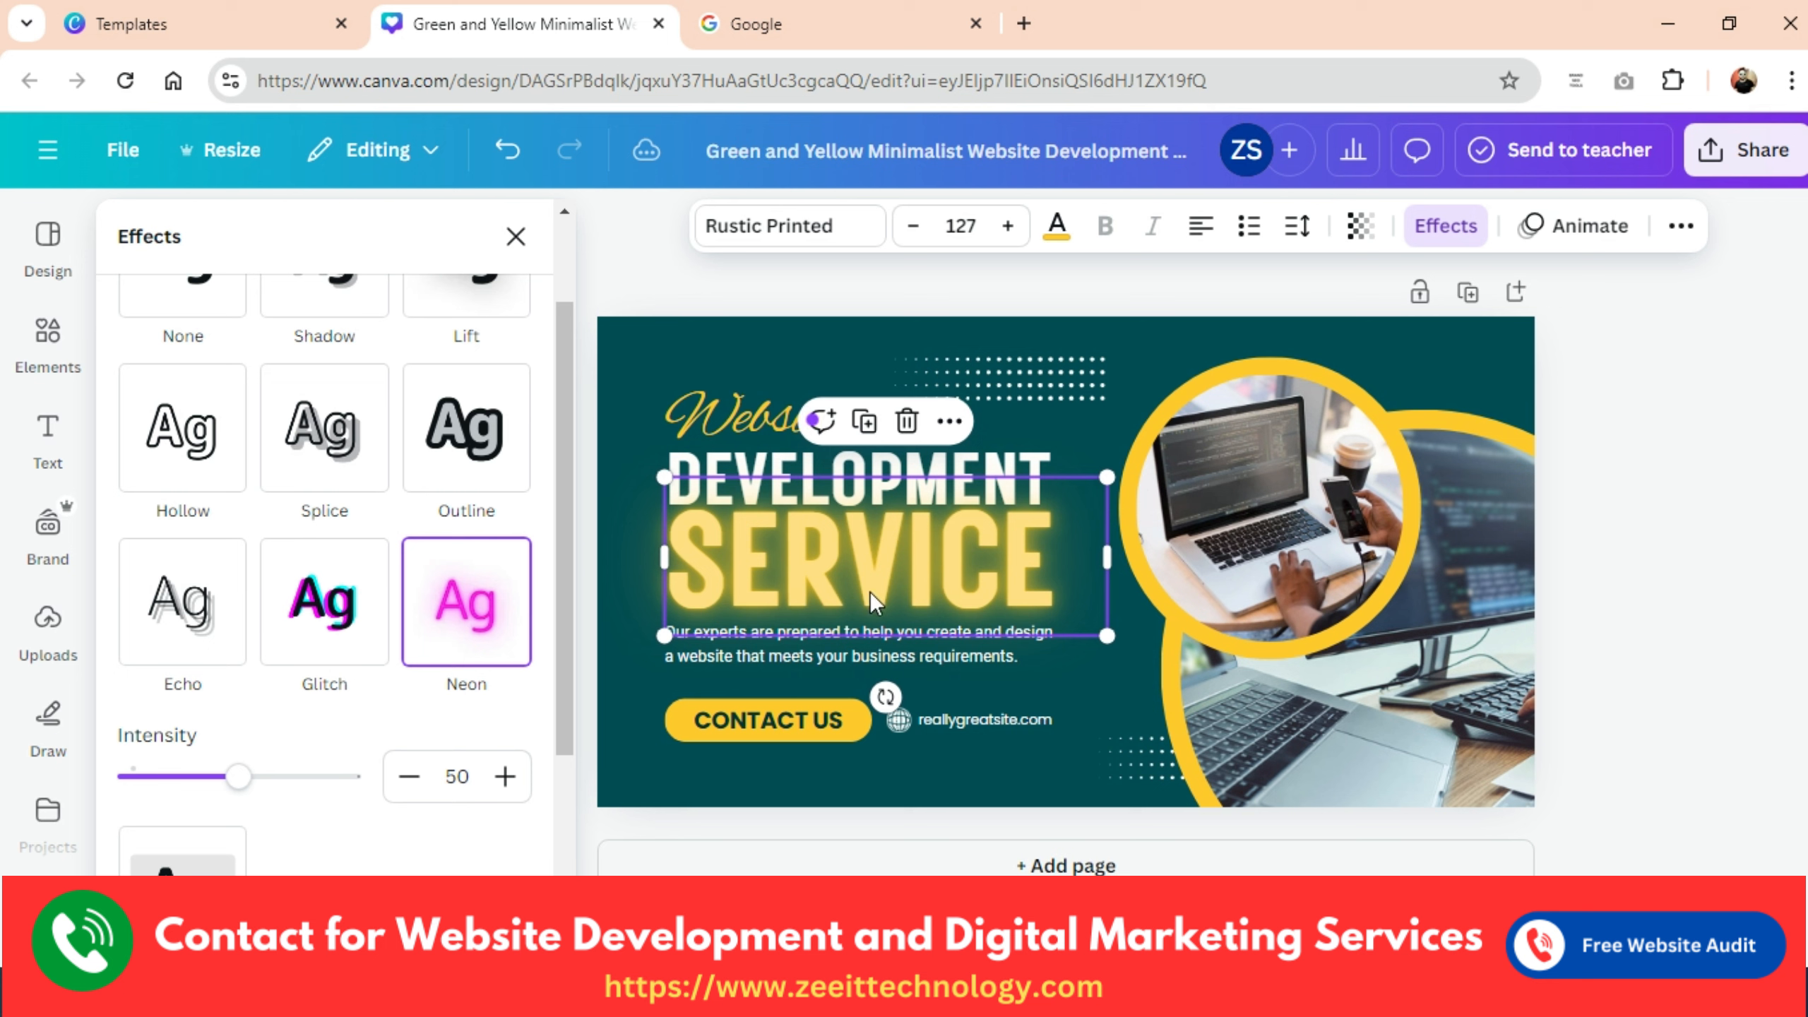
left_click(348, 628)
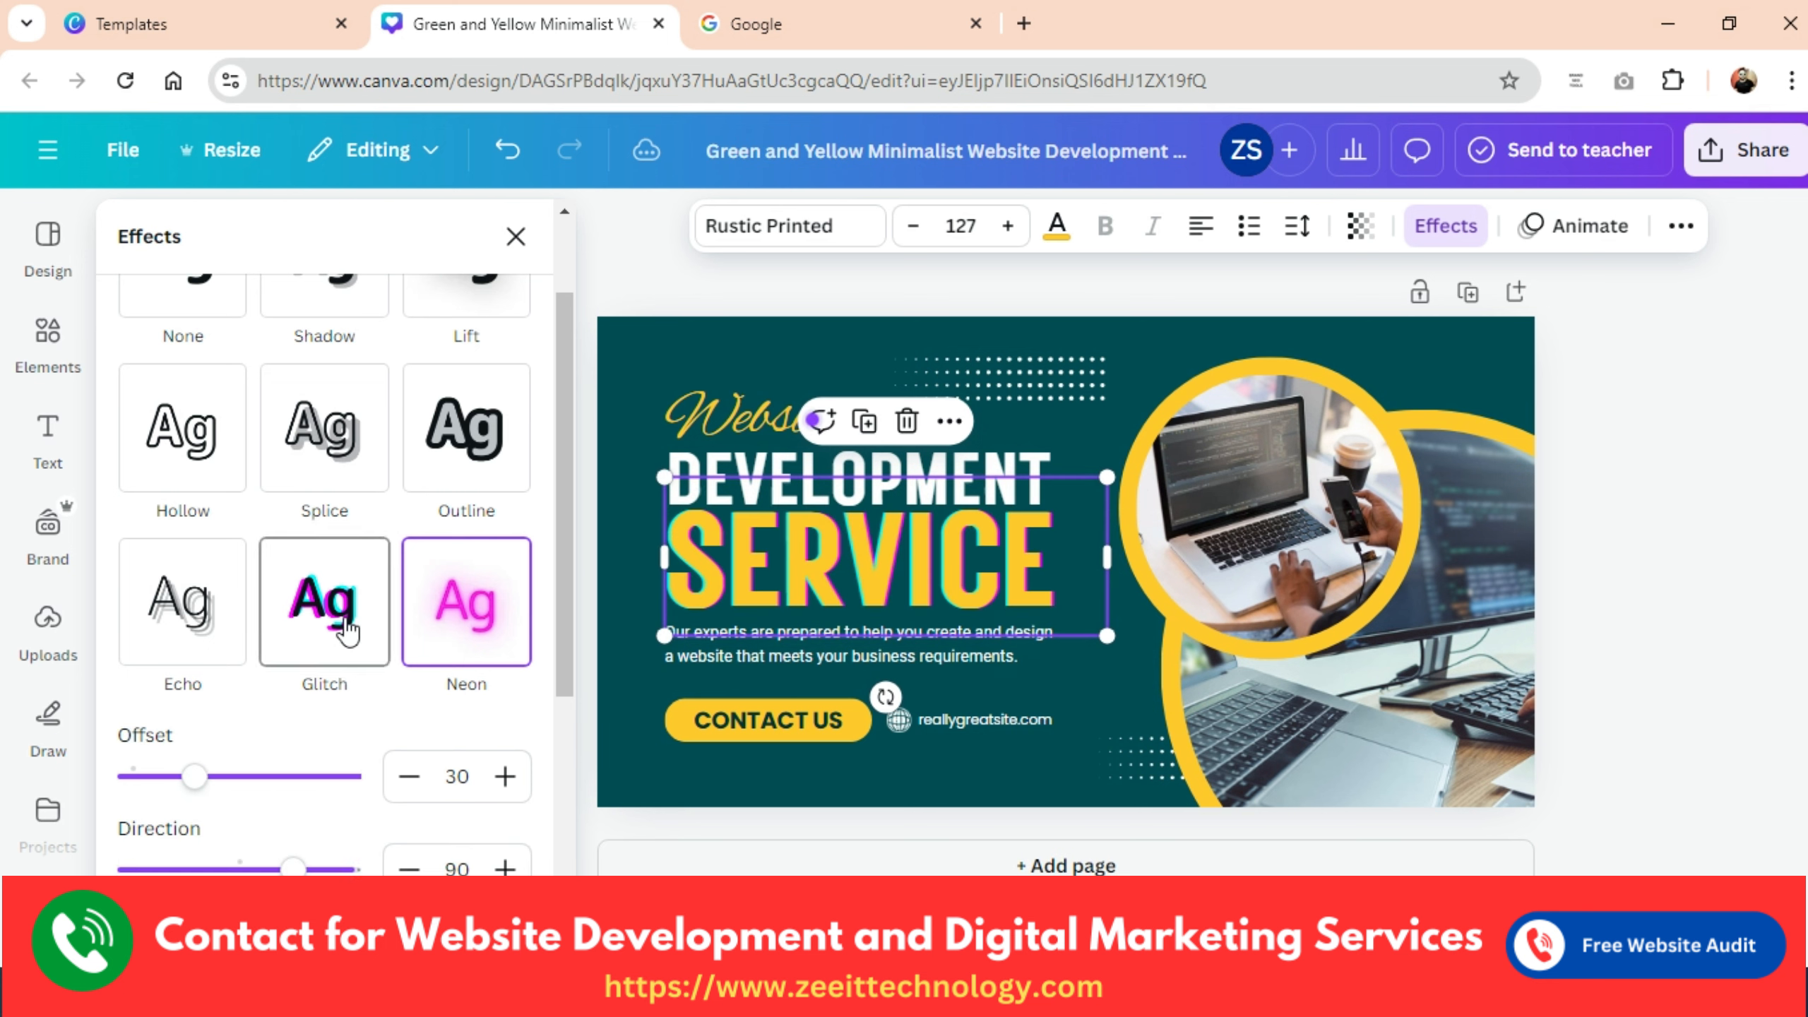
left_click(173, 612)
Try the Background style on the SERVICE heading and restore the Shadow style with its default settings.
scroll(228, 712, "down", 4)
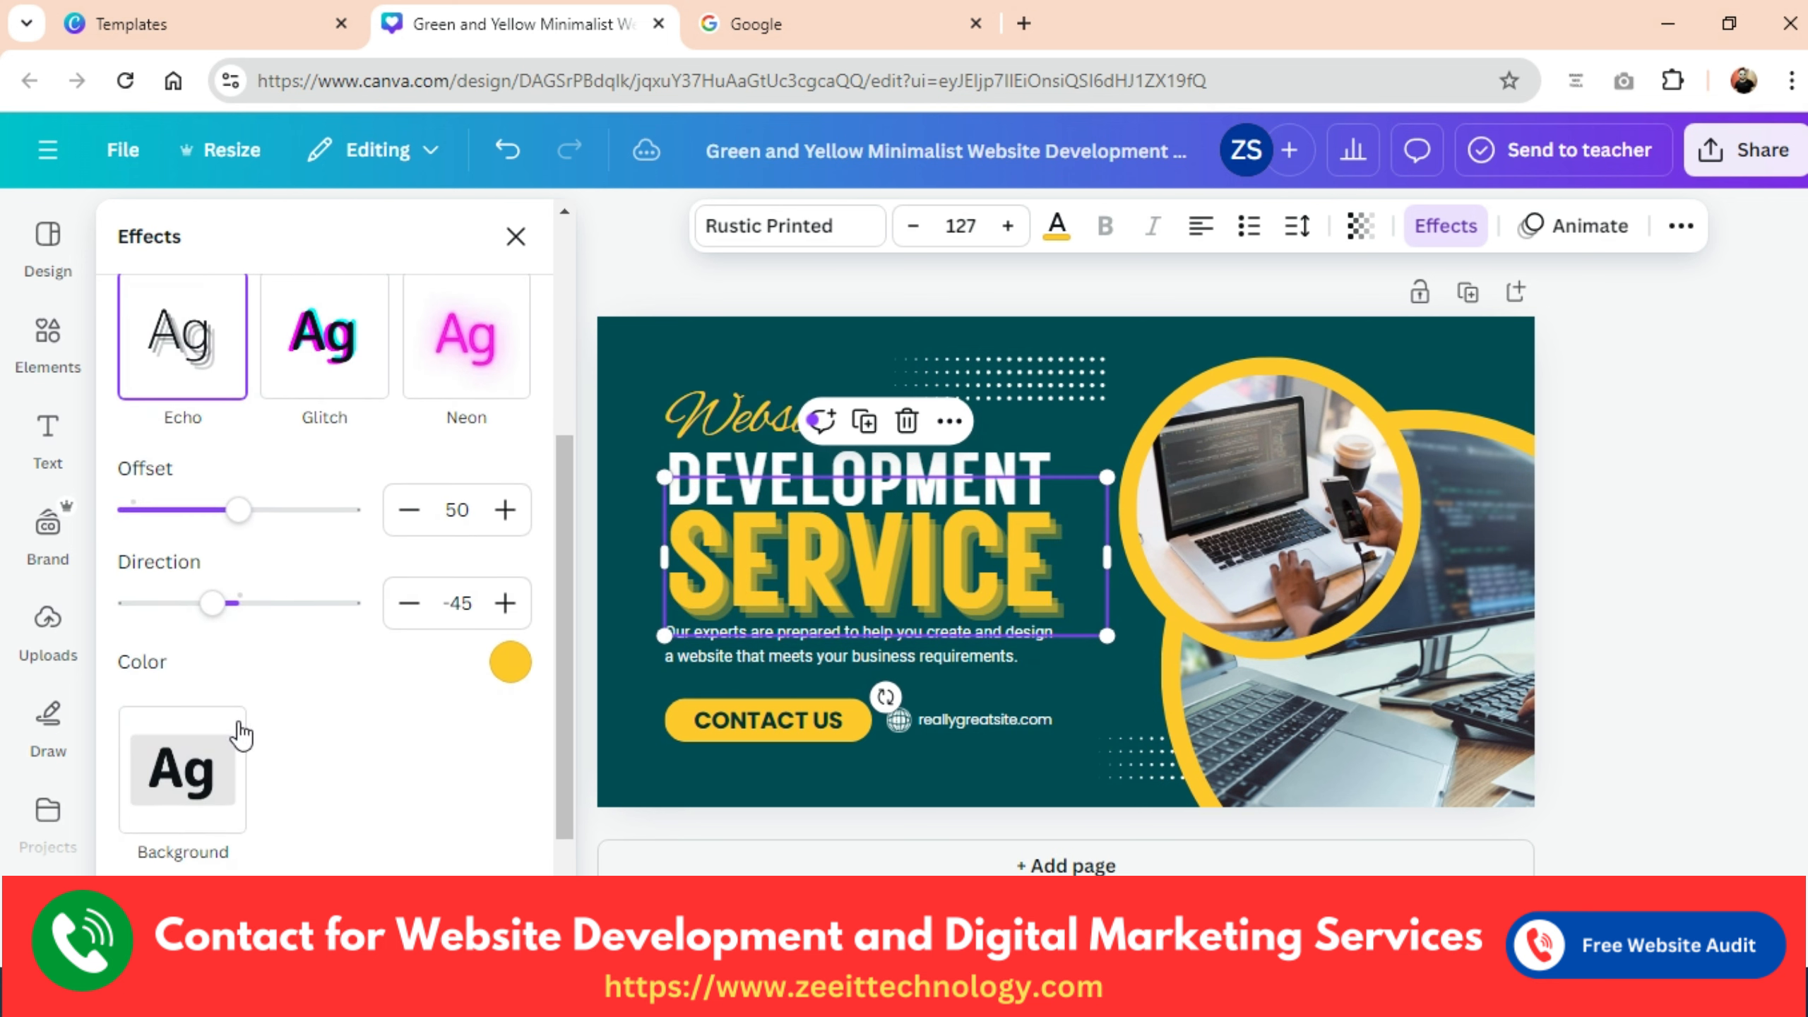
scroll(224, 683, "down", 2)
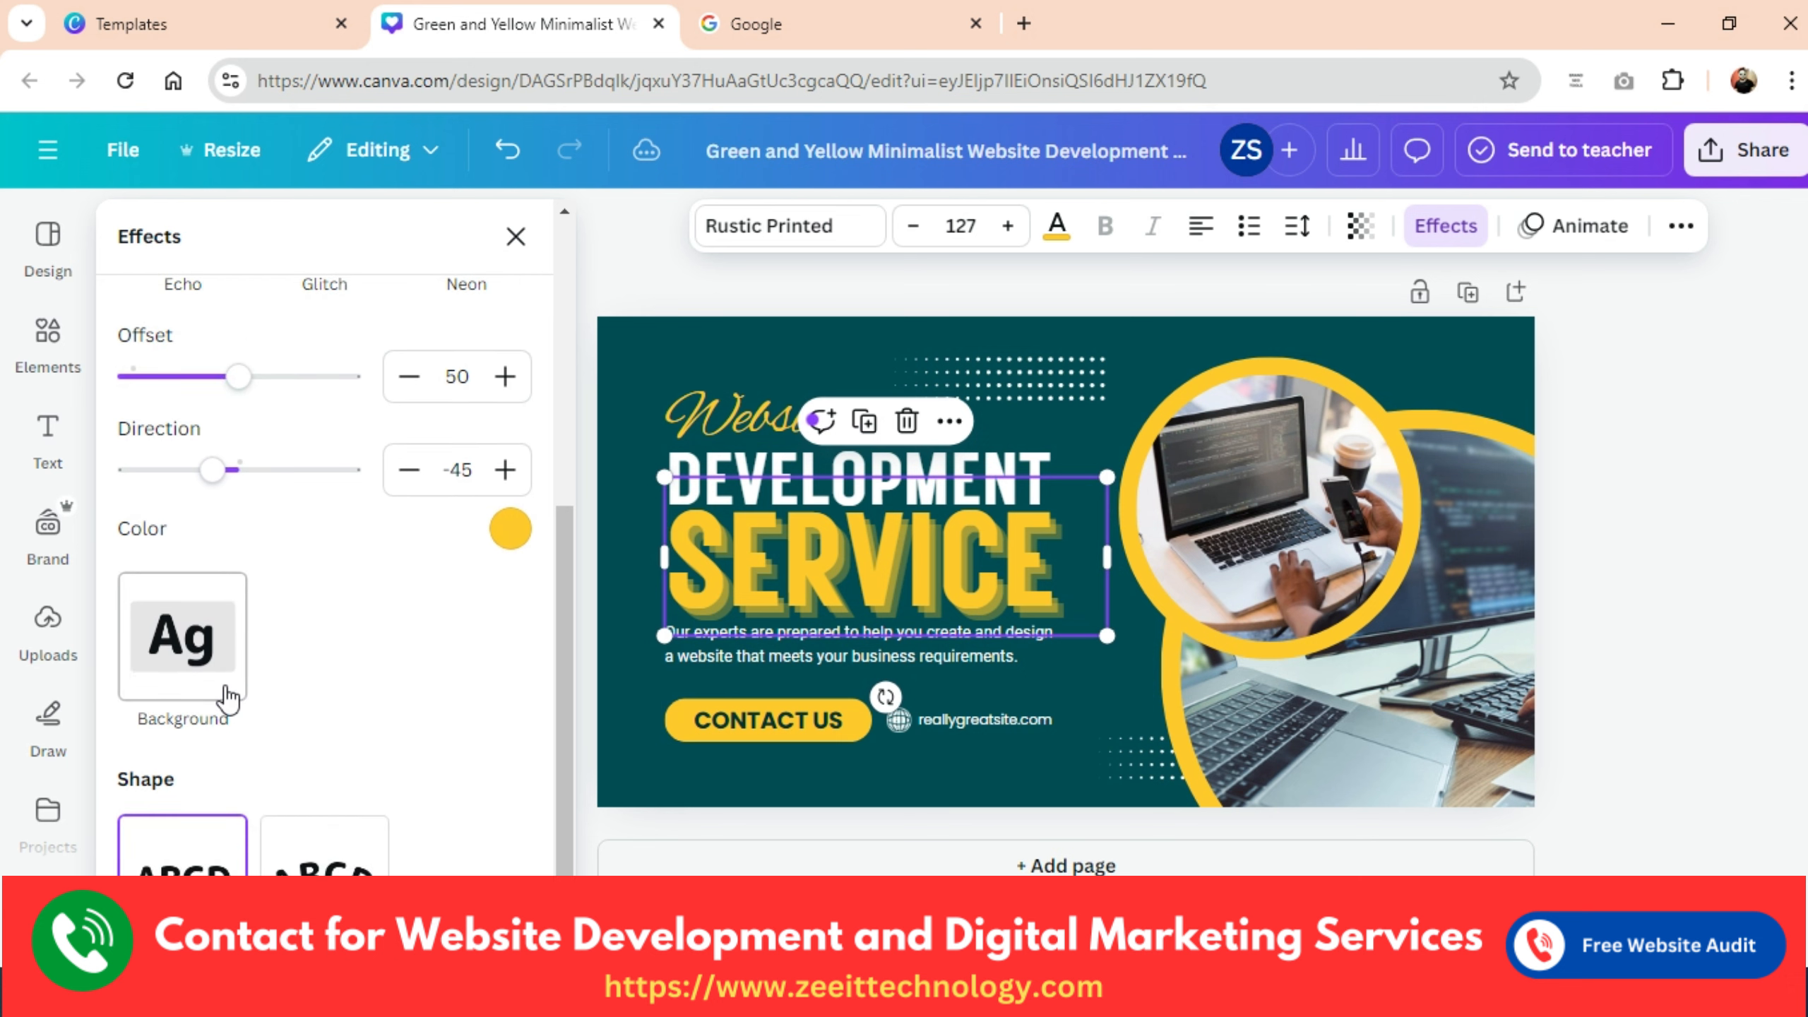
scroll(226, 694, "up", 5)
scroll(228, 698, "up", 2)
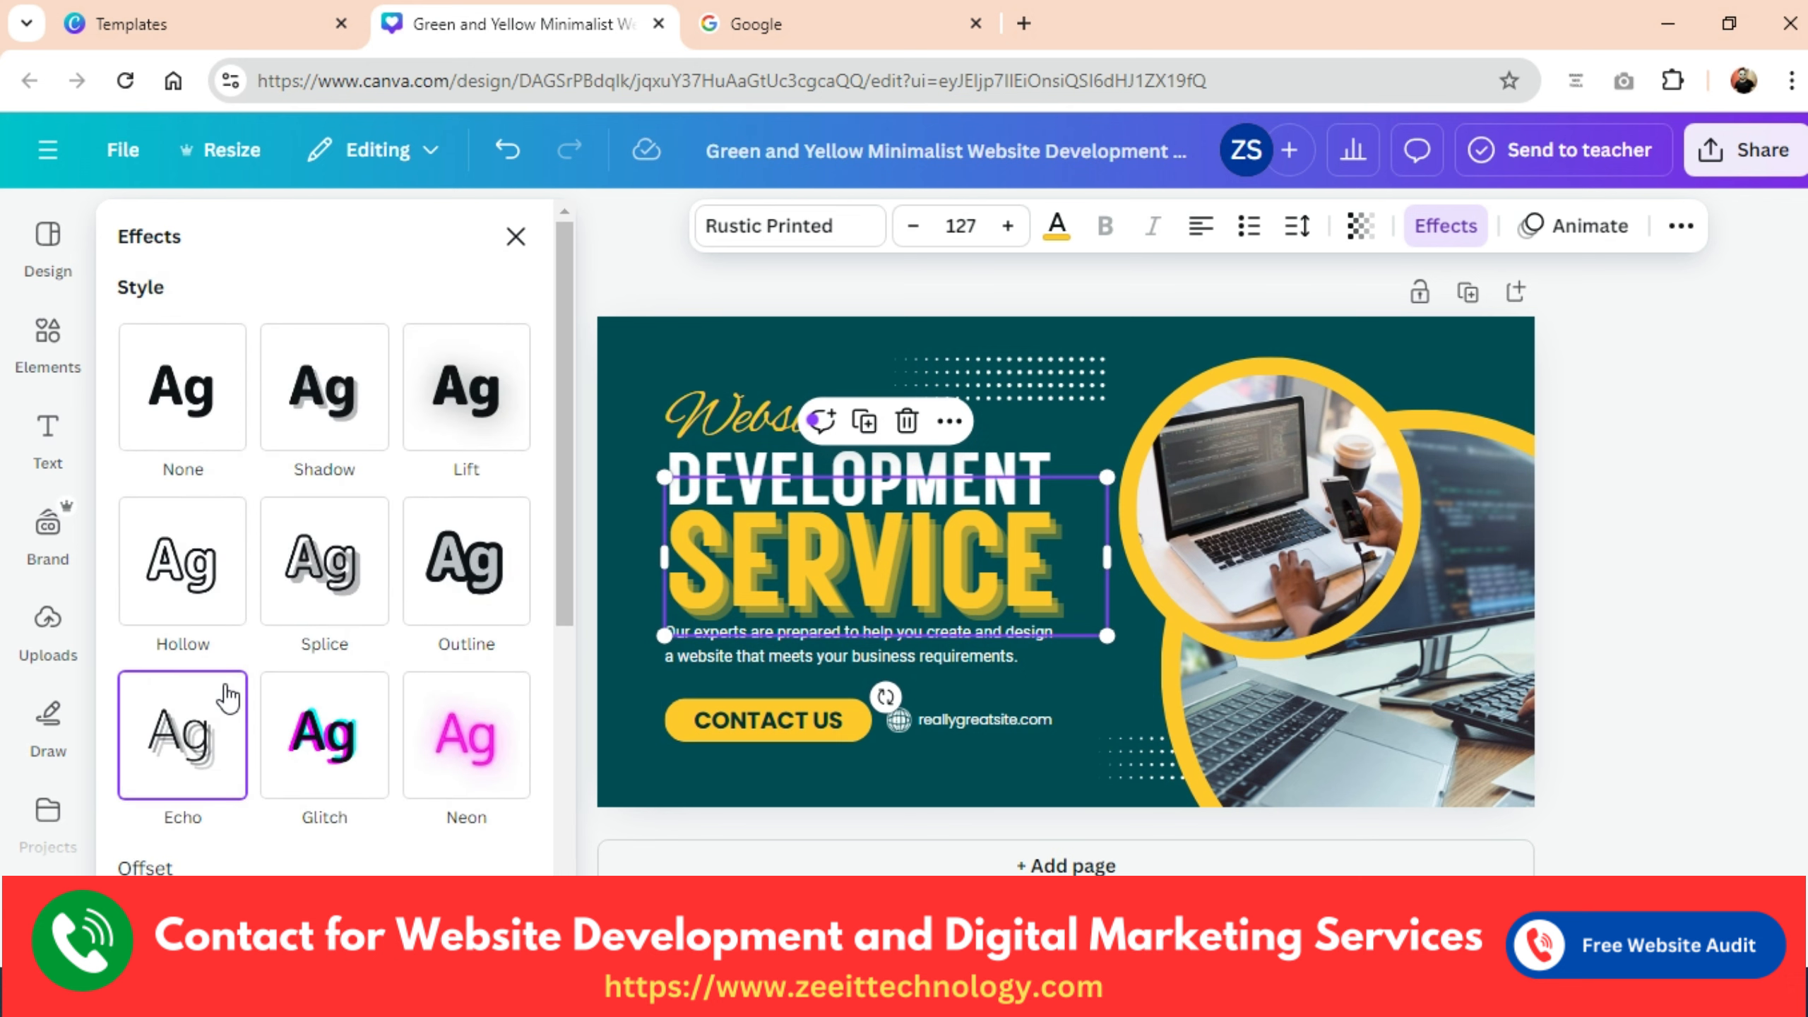
scroll(228, 698, "down", 4)
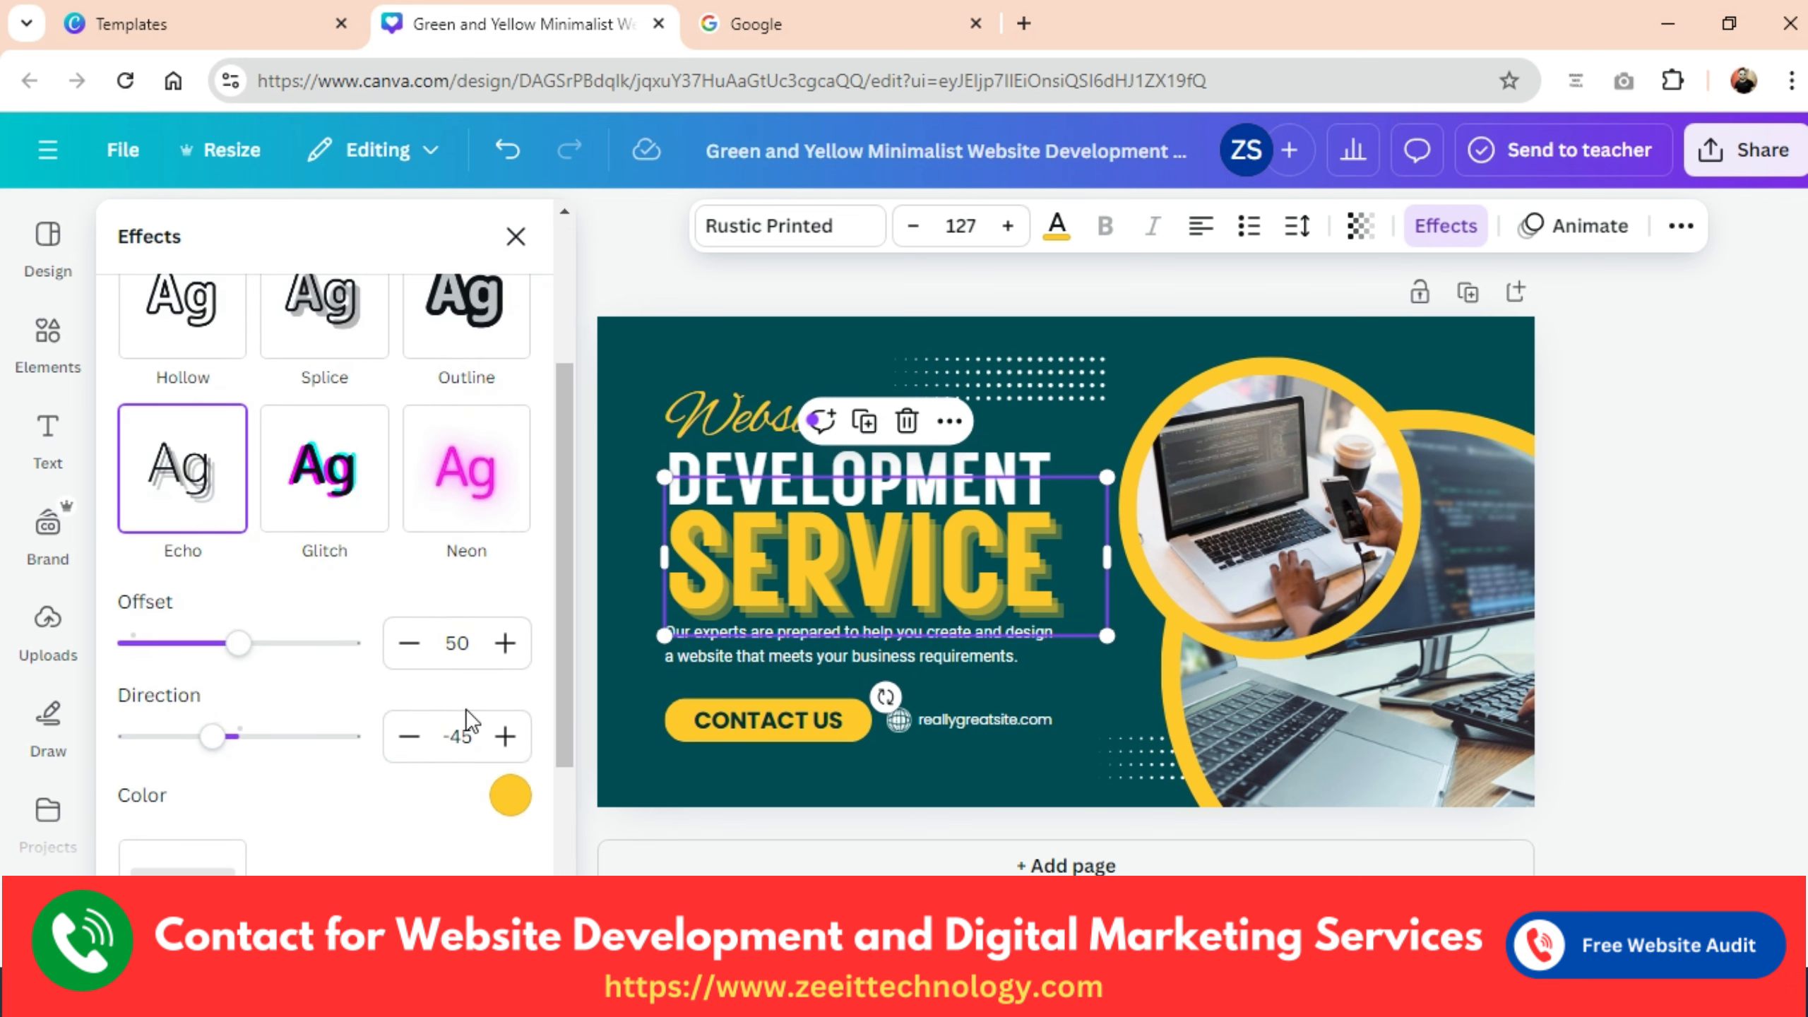
scroll(428, 712, "down", 4)
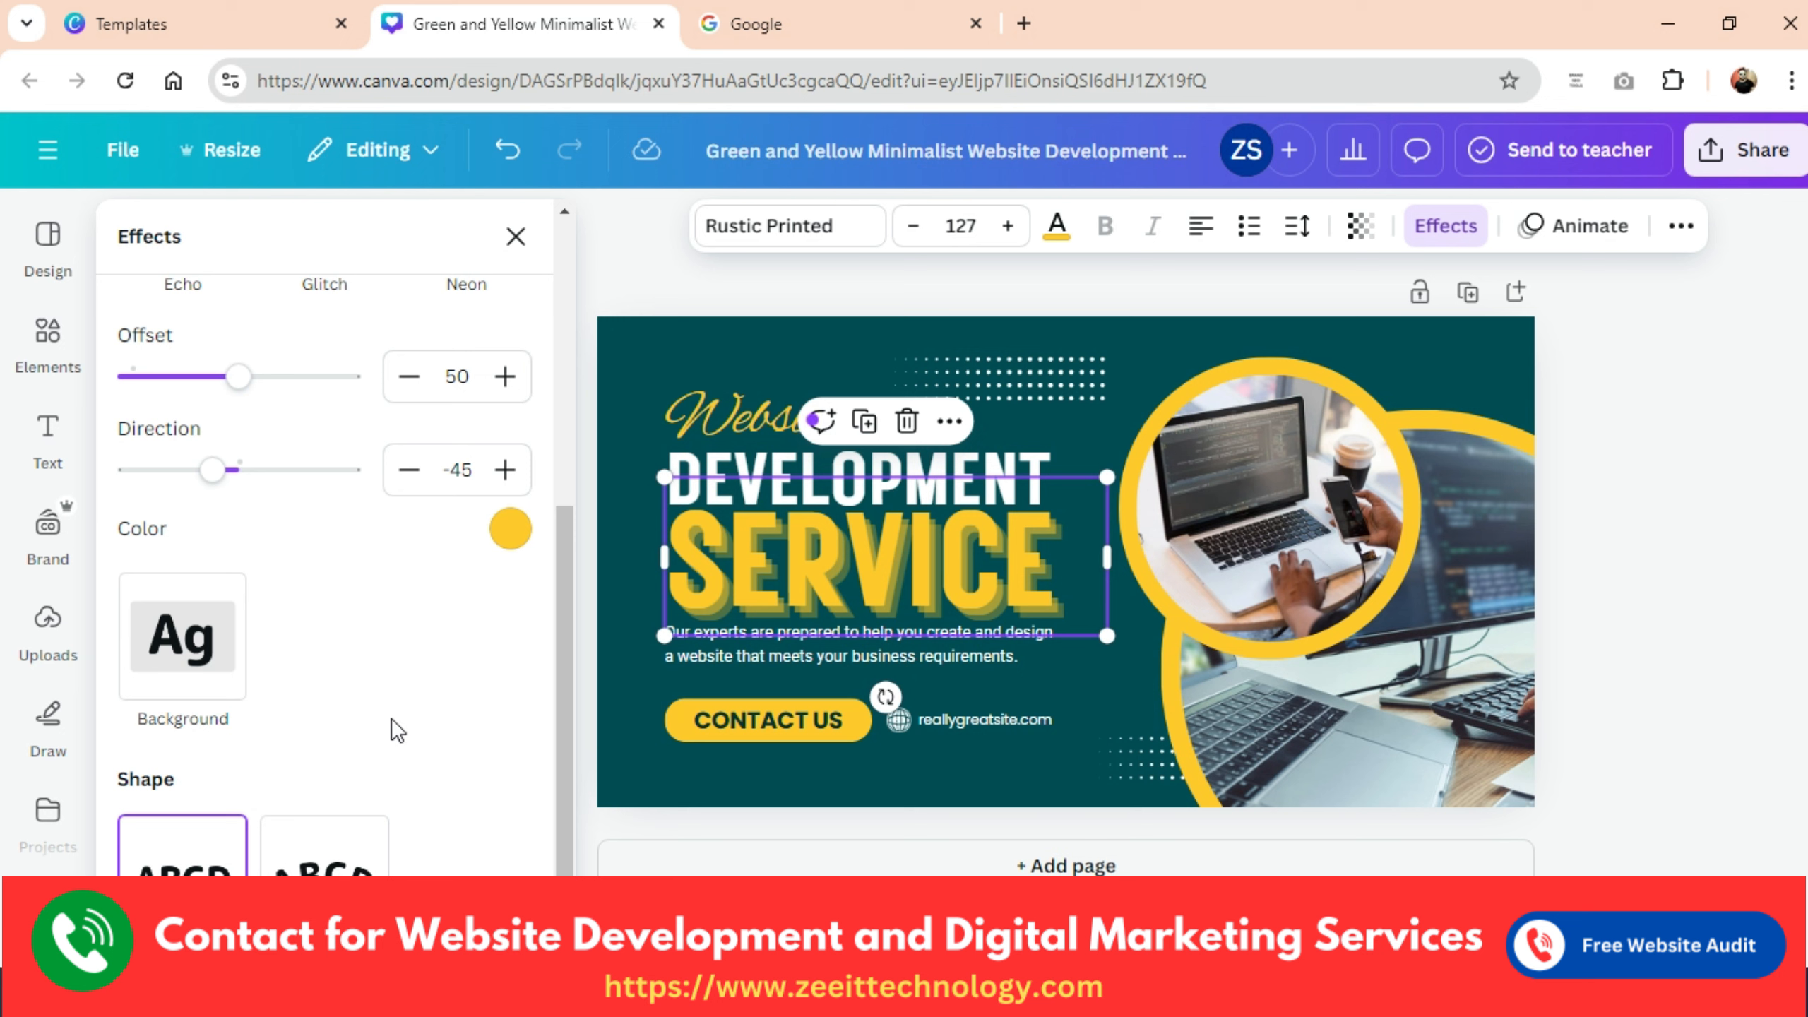
left_click(185, 638)
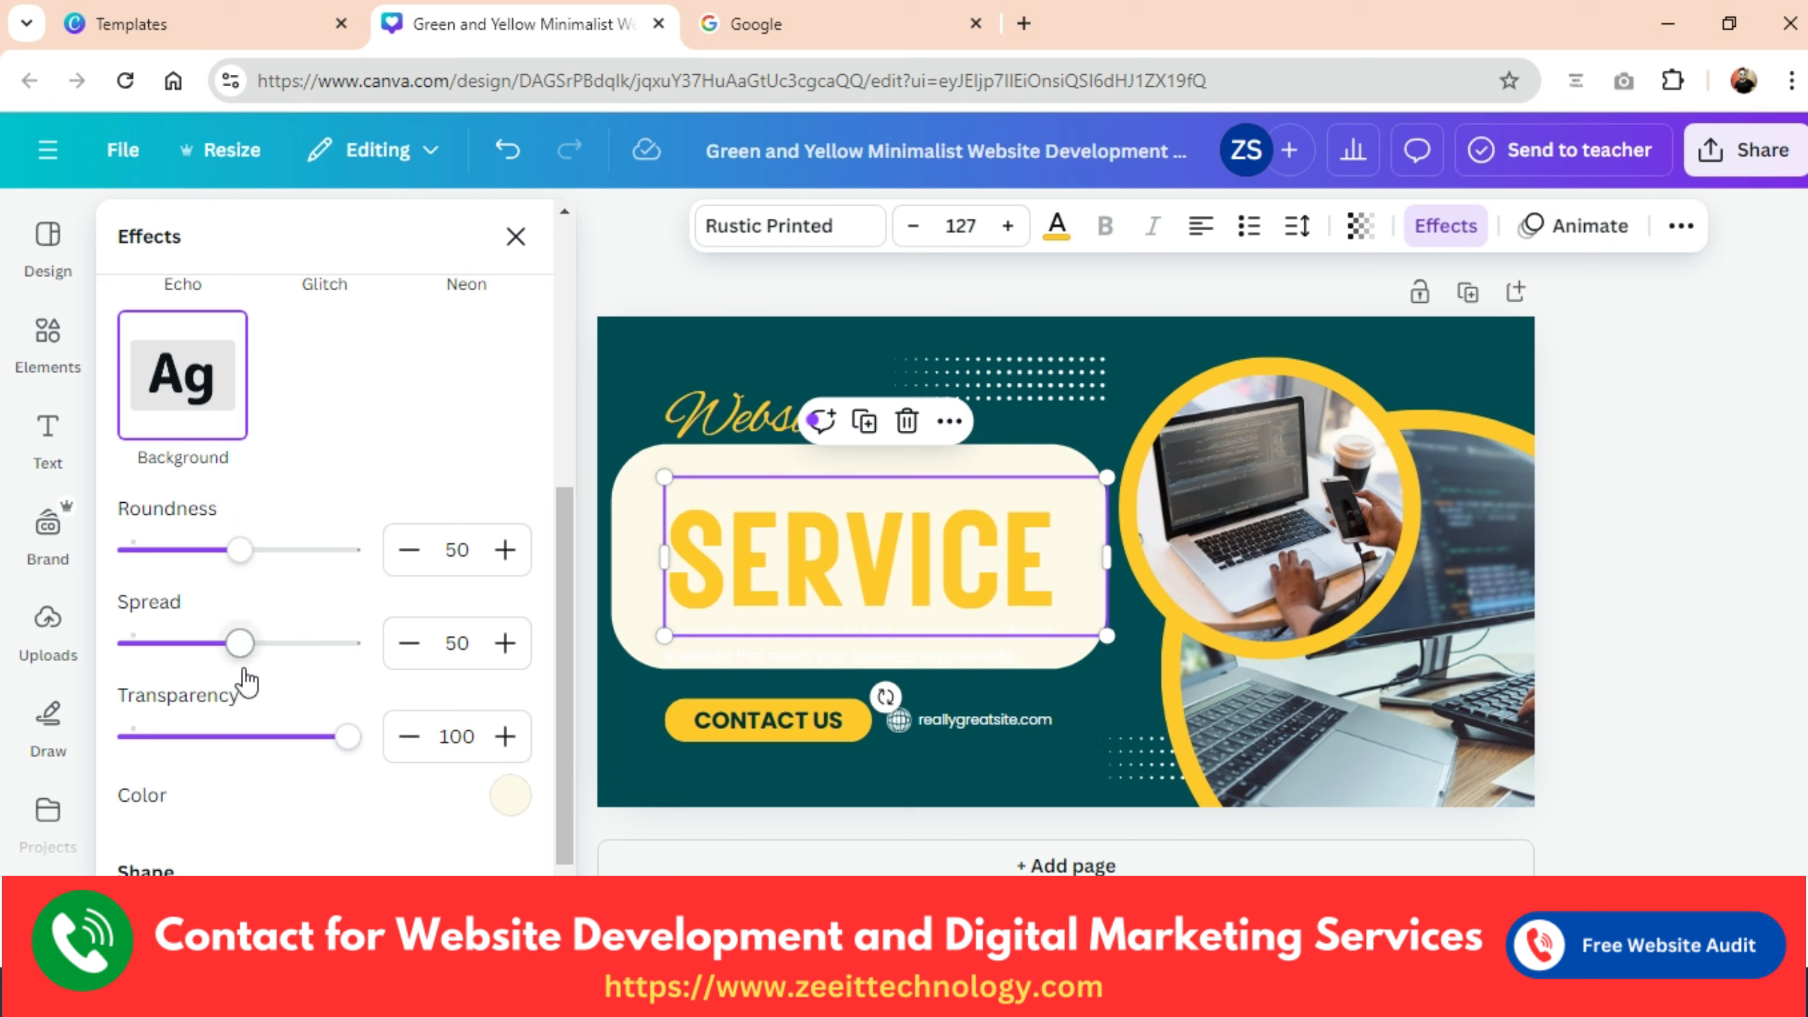
scroll(247, 680, "up", 5)
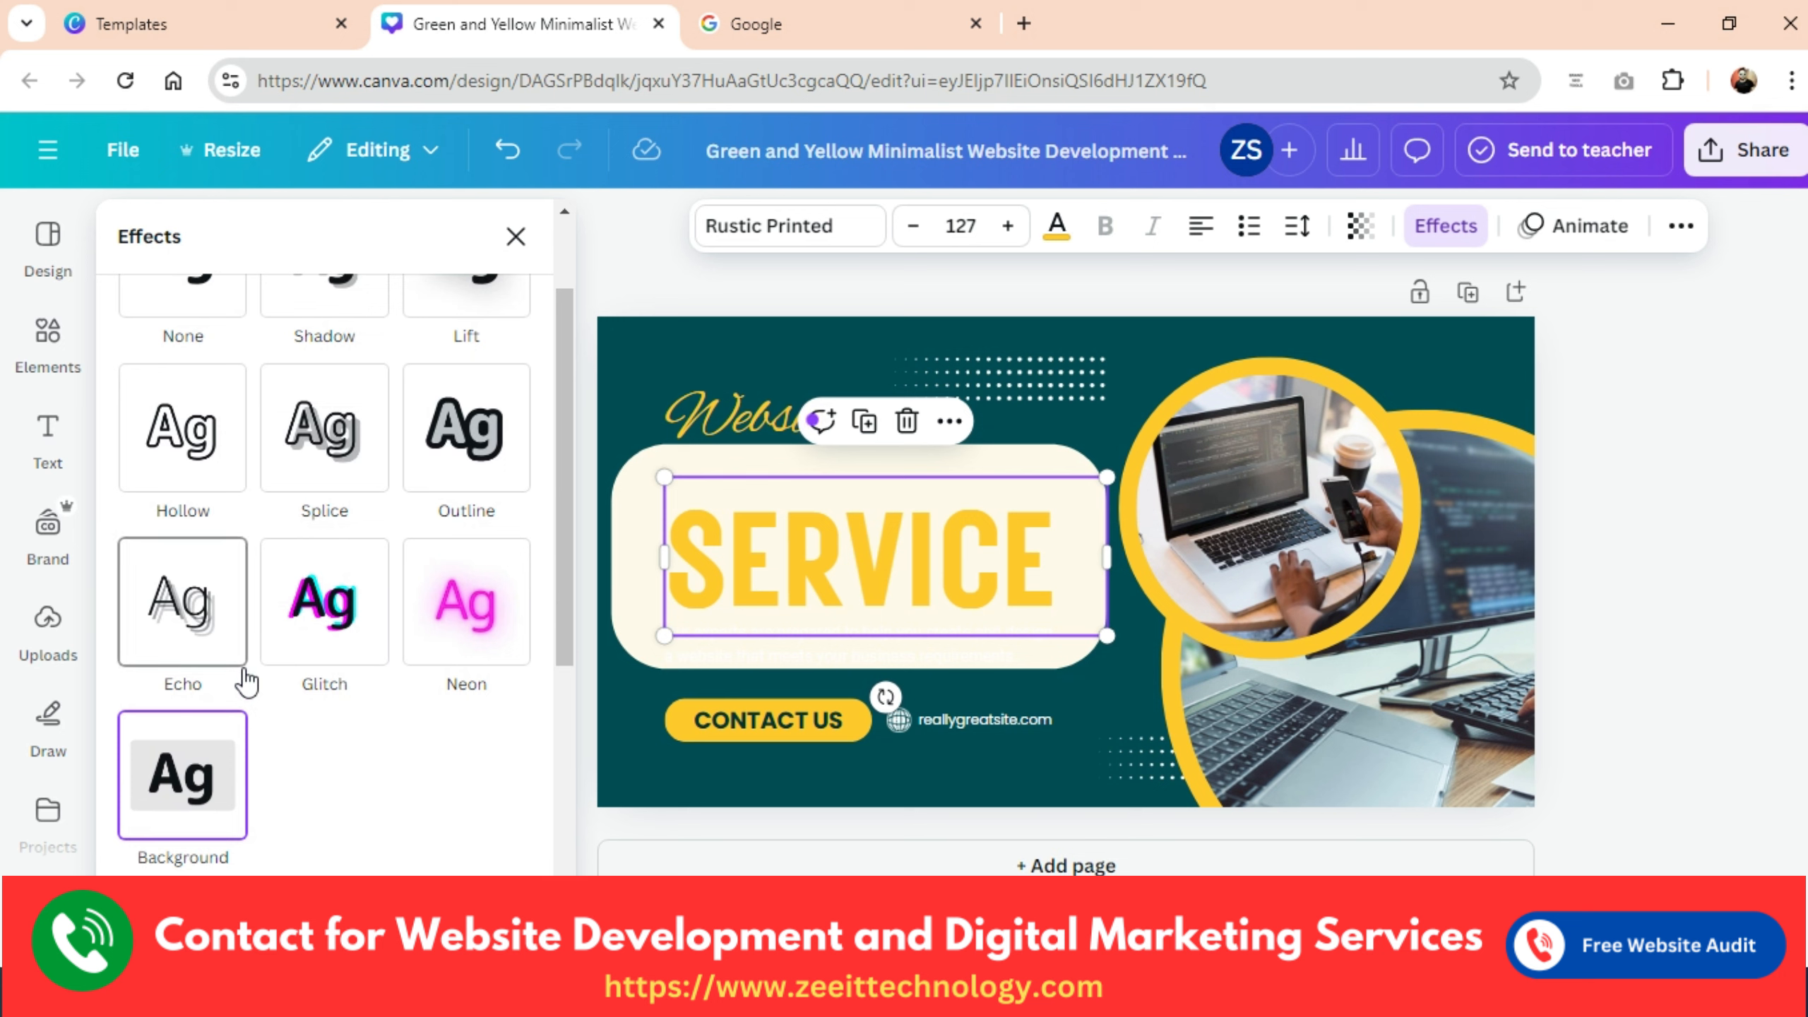
scroll(238, 619, "up", 2)
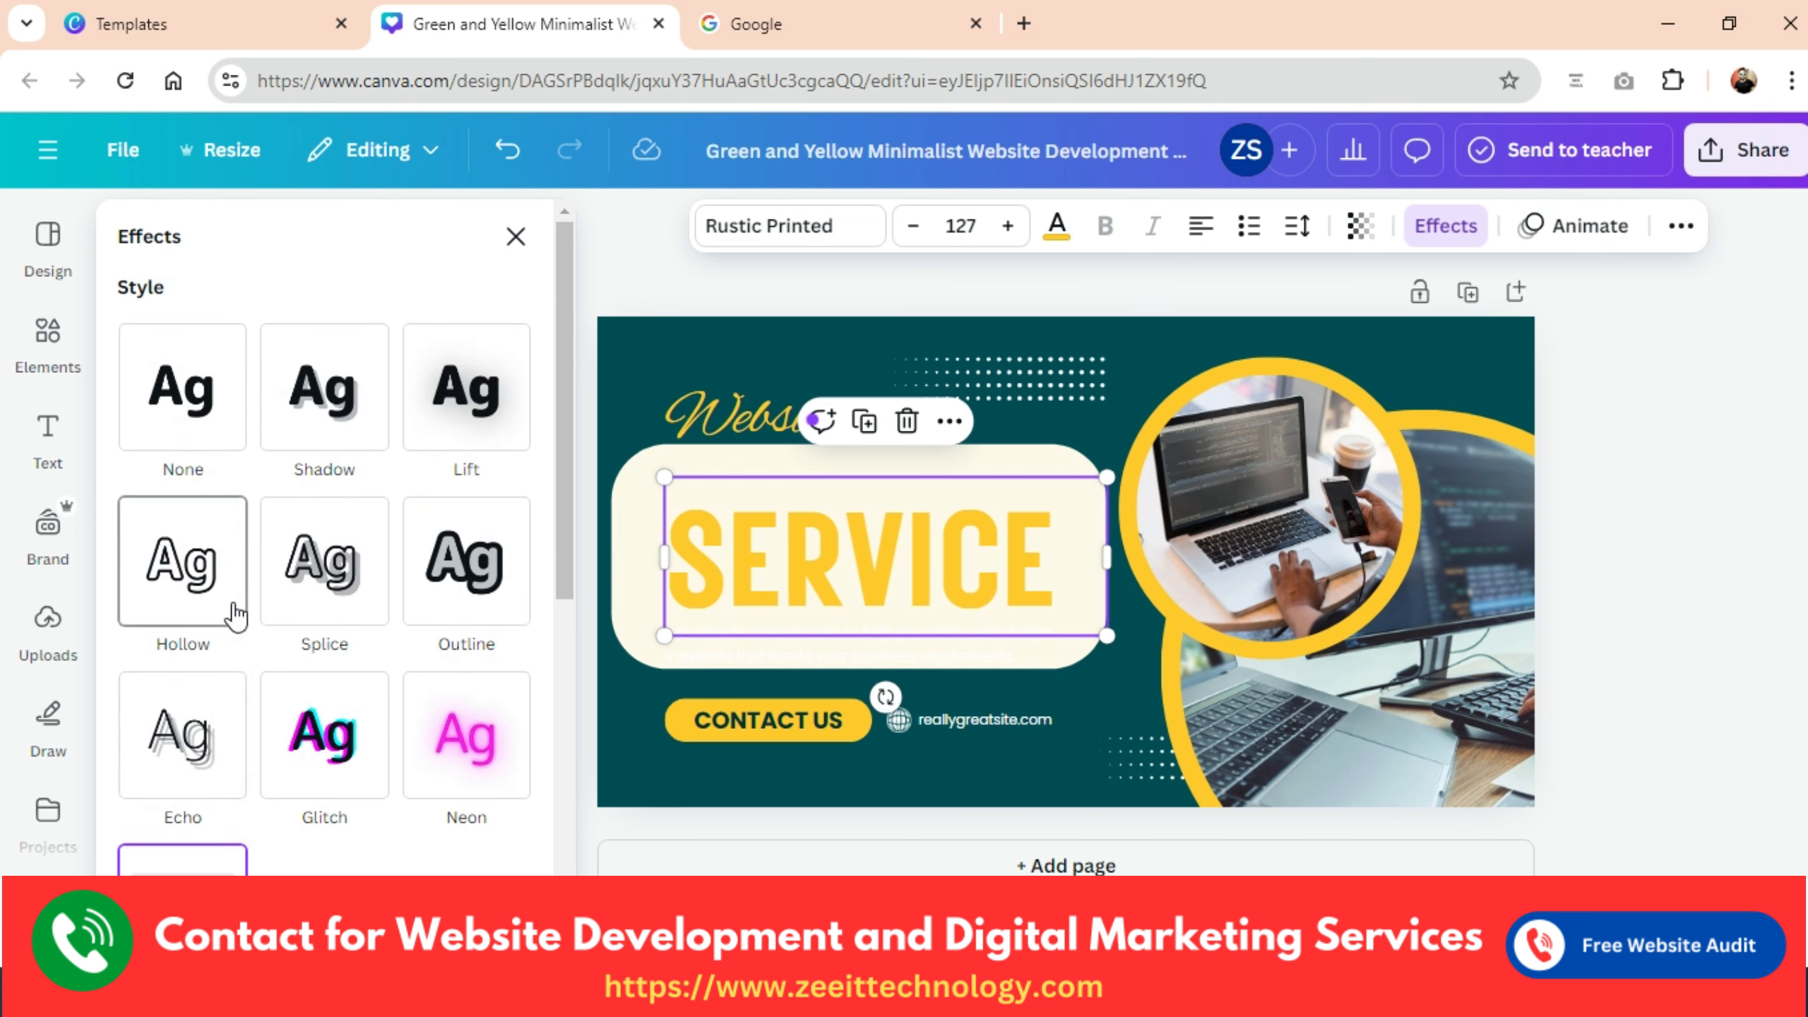
left_click(346, 409)
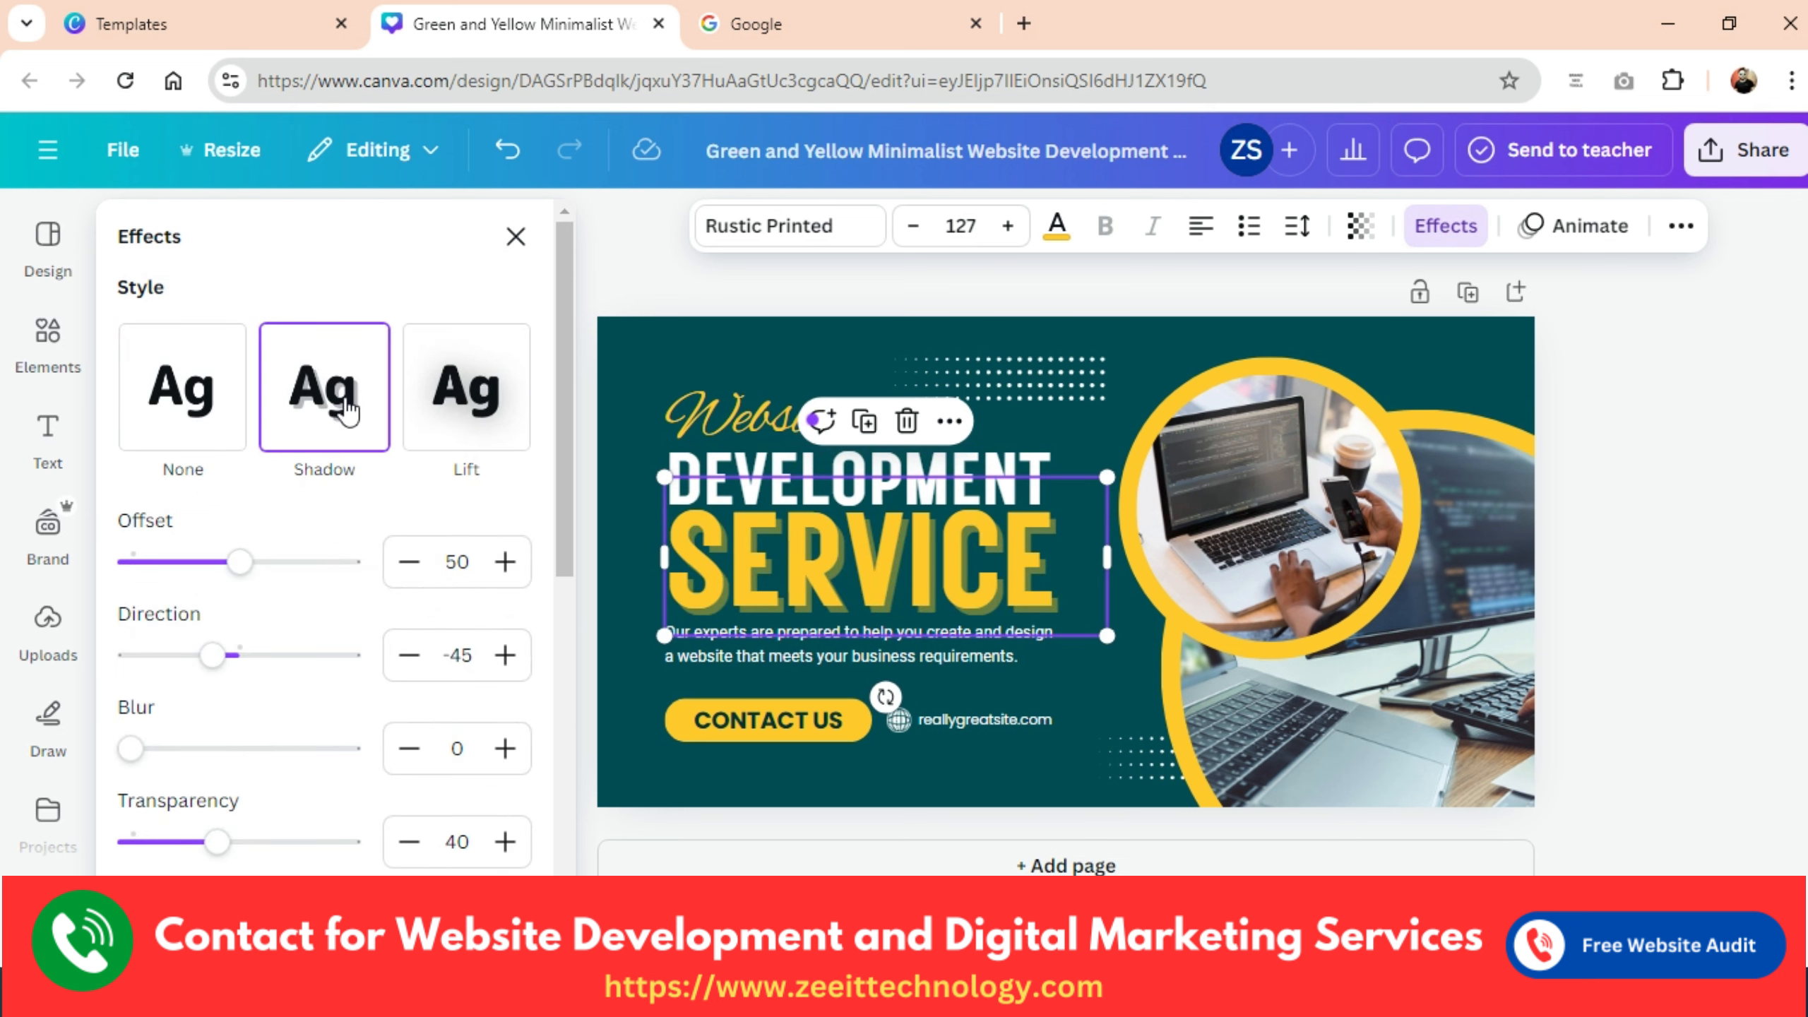
Apply the Curve shape to the SERVICE heading and bring up its curve setting.
scroll(302, 686, "down", 10)
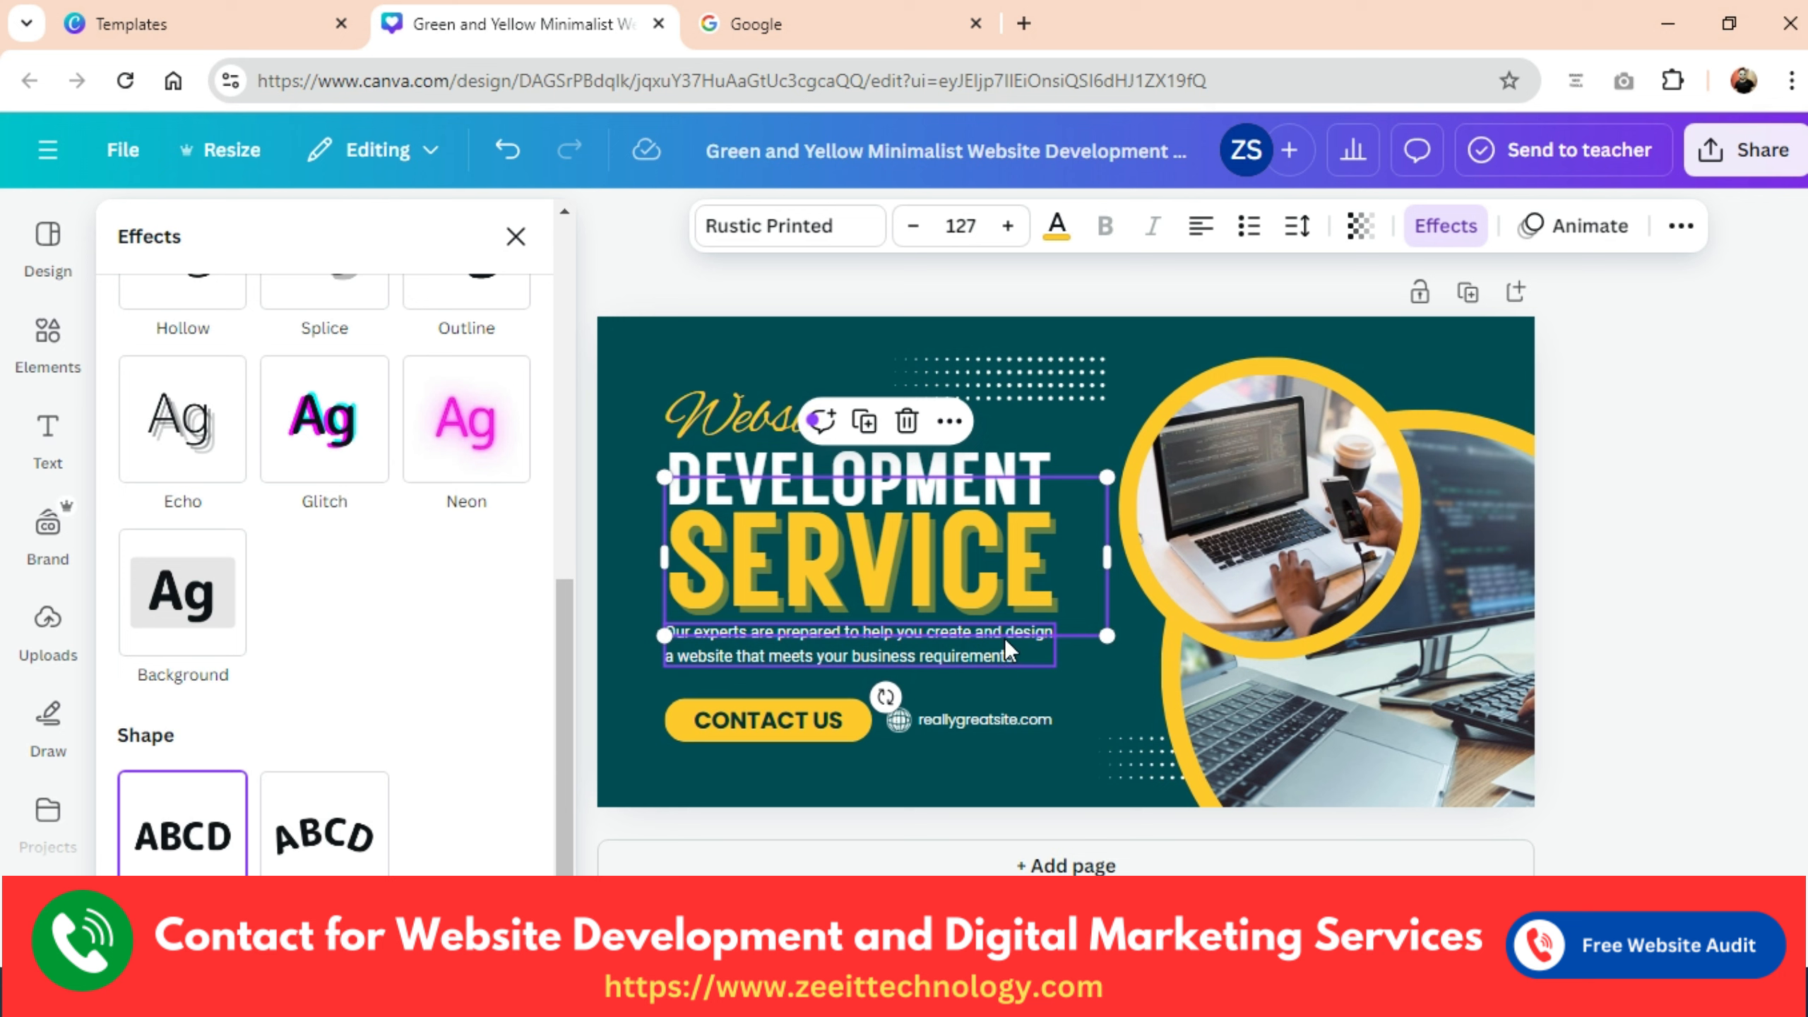
left_click(335, 832)
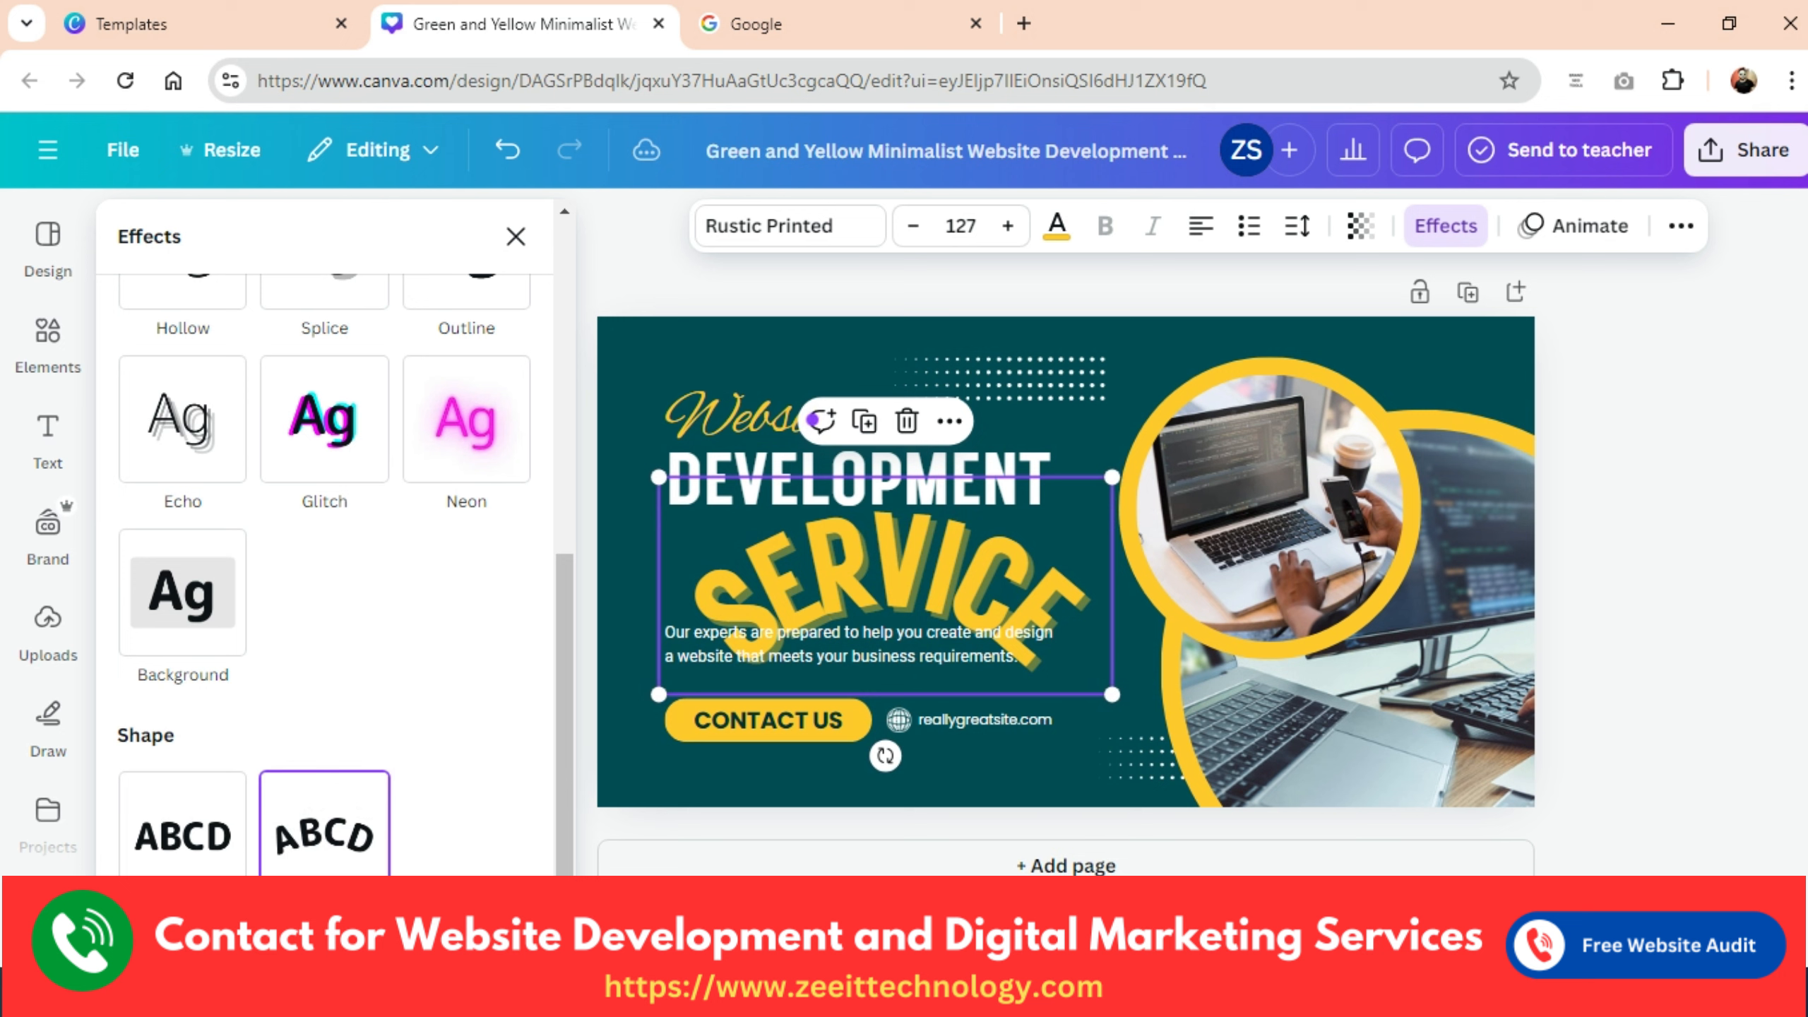
scroll(321, 789, "down", 2)
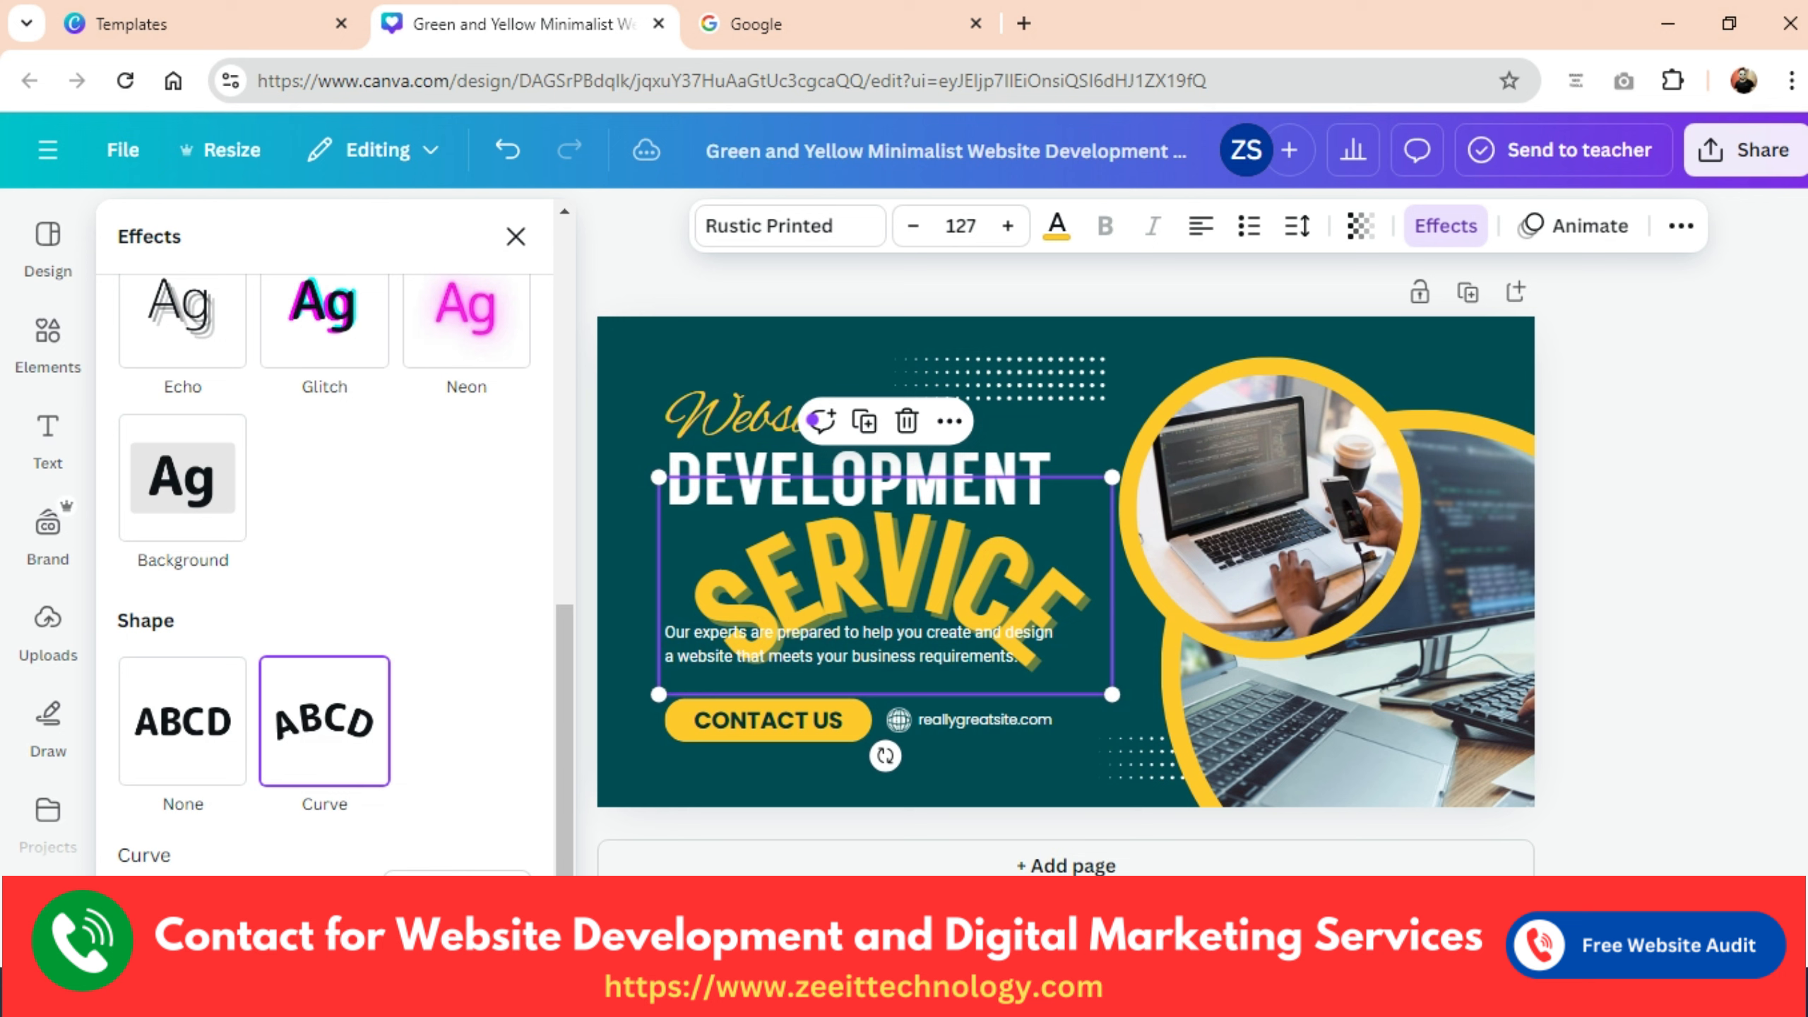
Reduce the SERVICE heading's curve until the text runs straight, and reposition it between DEVELOPMENT and the description text.
mouse_move(349, 876)
left_mouse_down()
mouse_move(127, 864)
mouse_move(332, 874)
mouse_move(315, 875)
left_mouse_up()
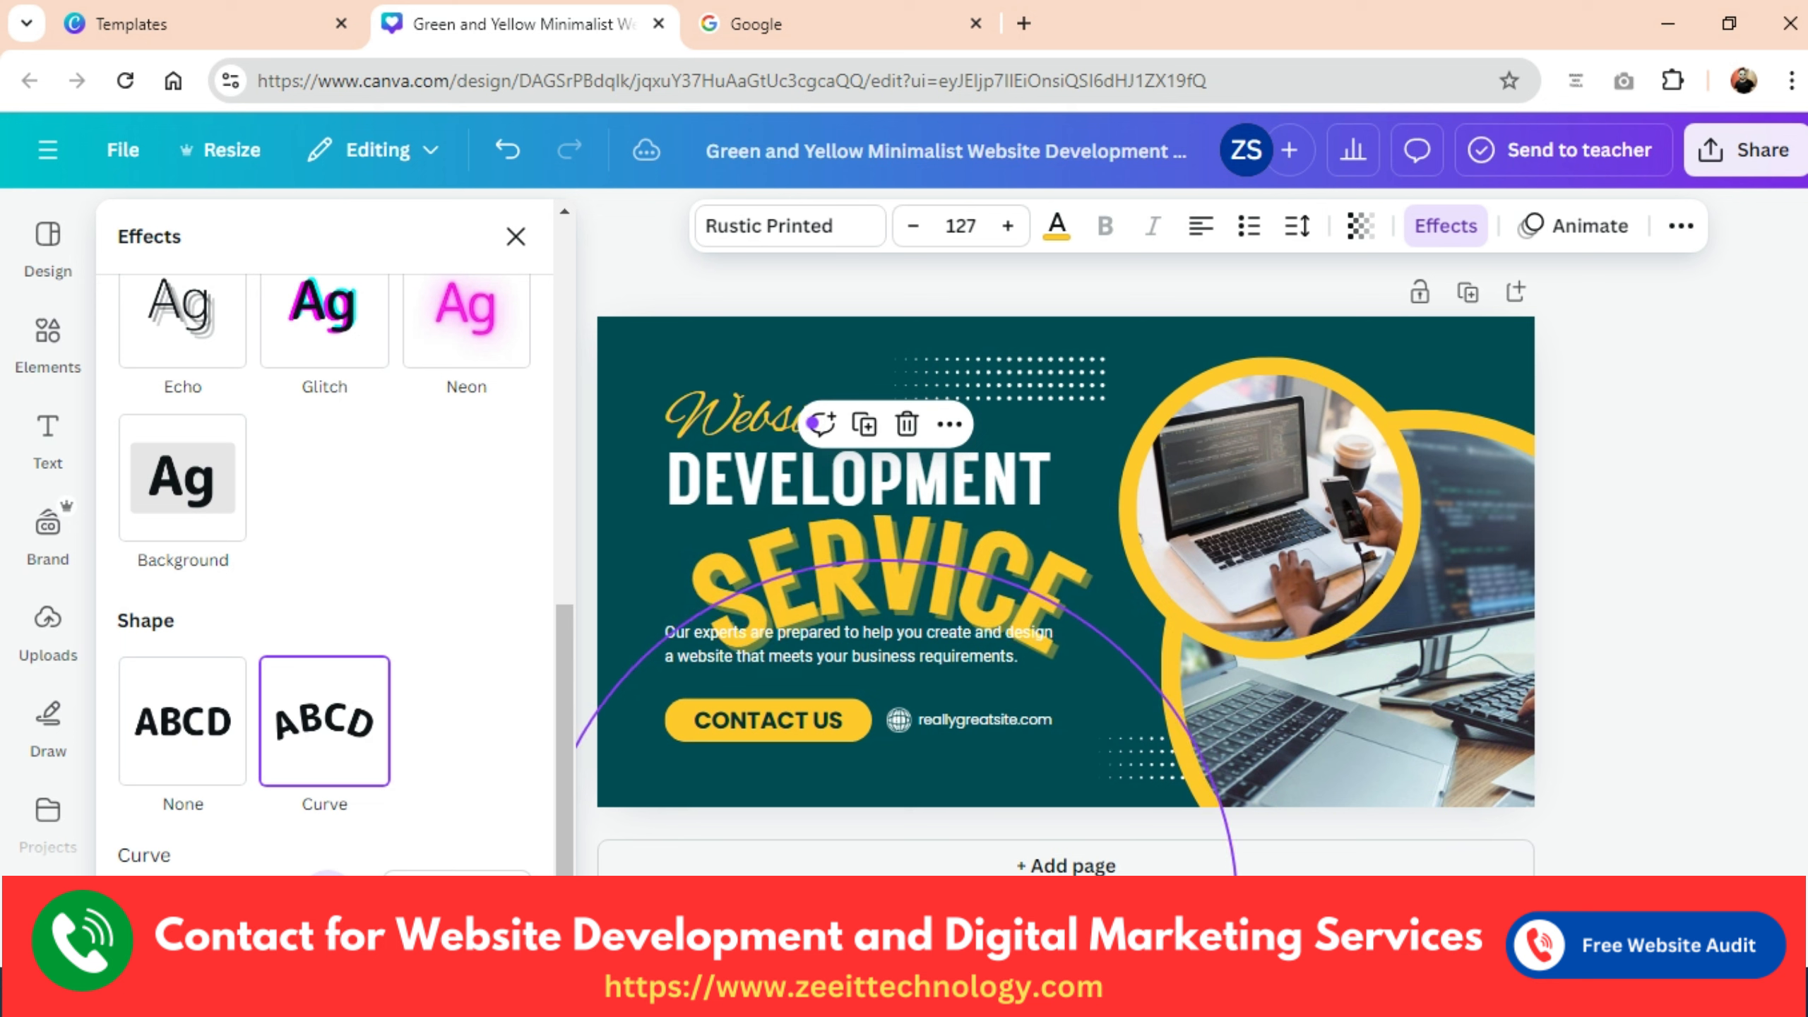
left_click_drag(964, 543, 890, 524)
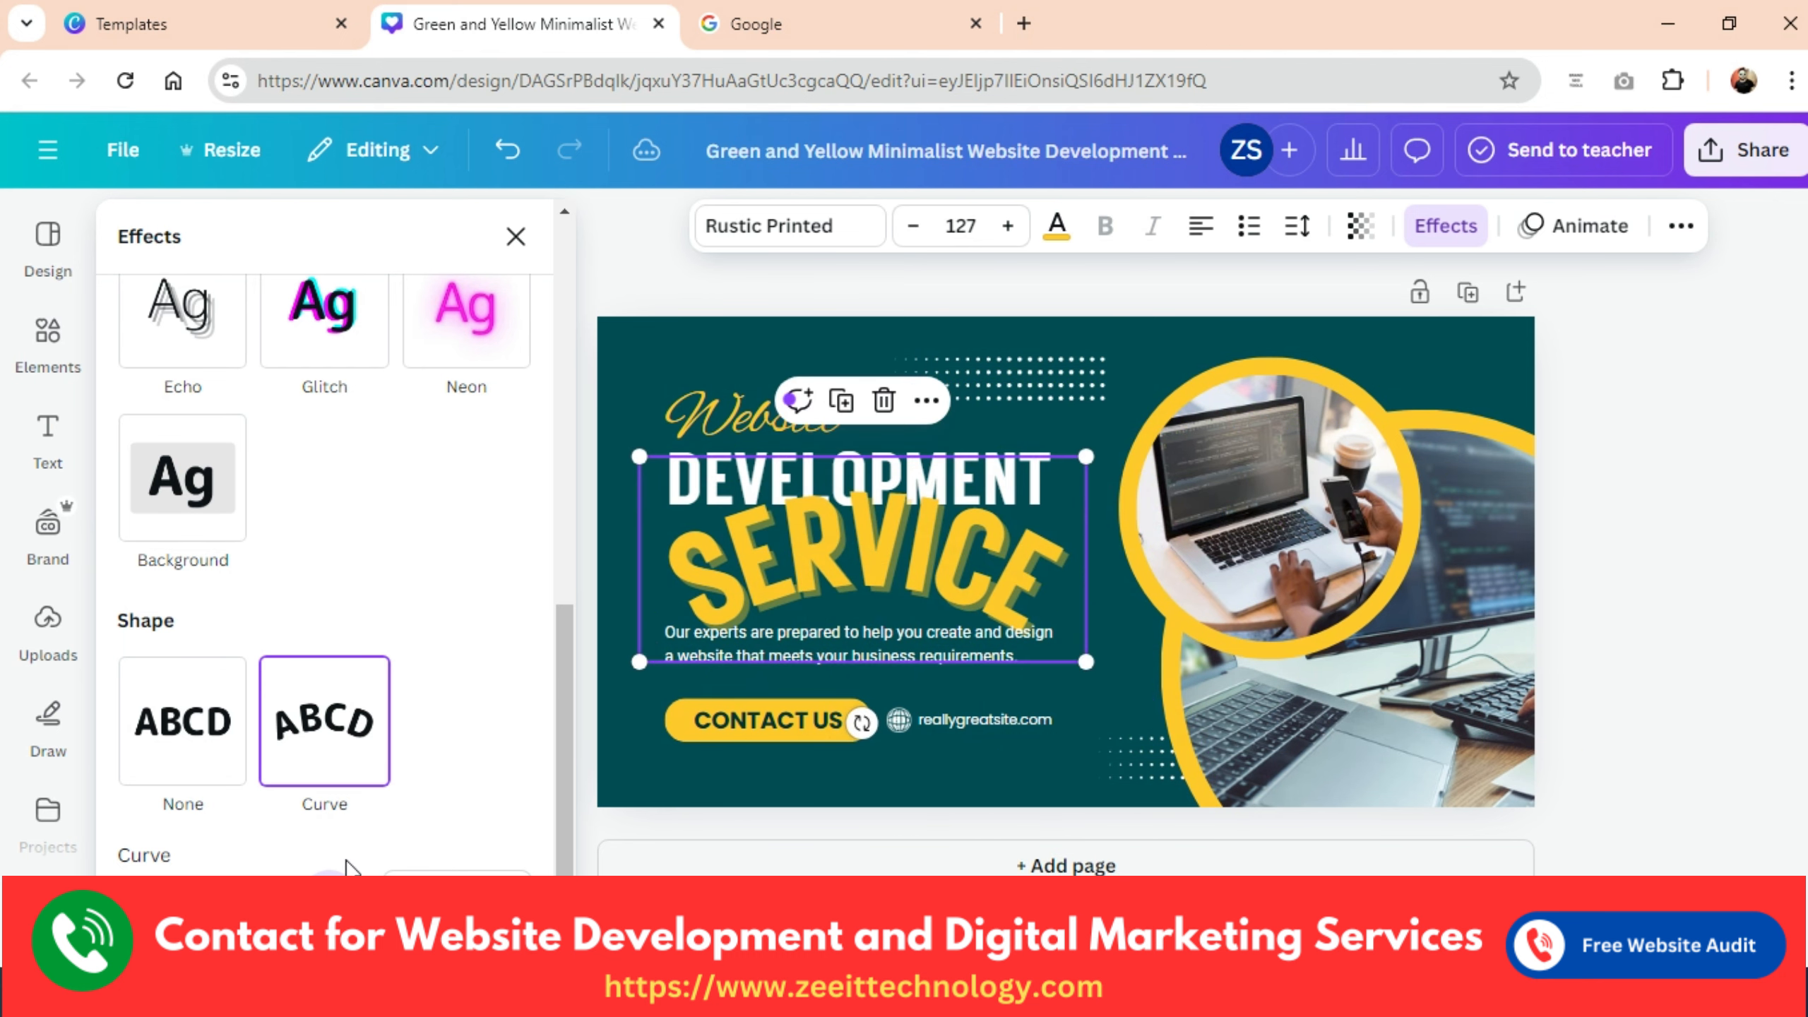
left_click_drag(347, 865, 246, 874)
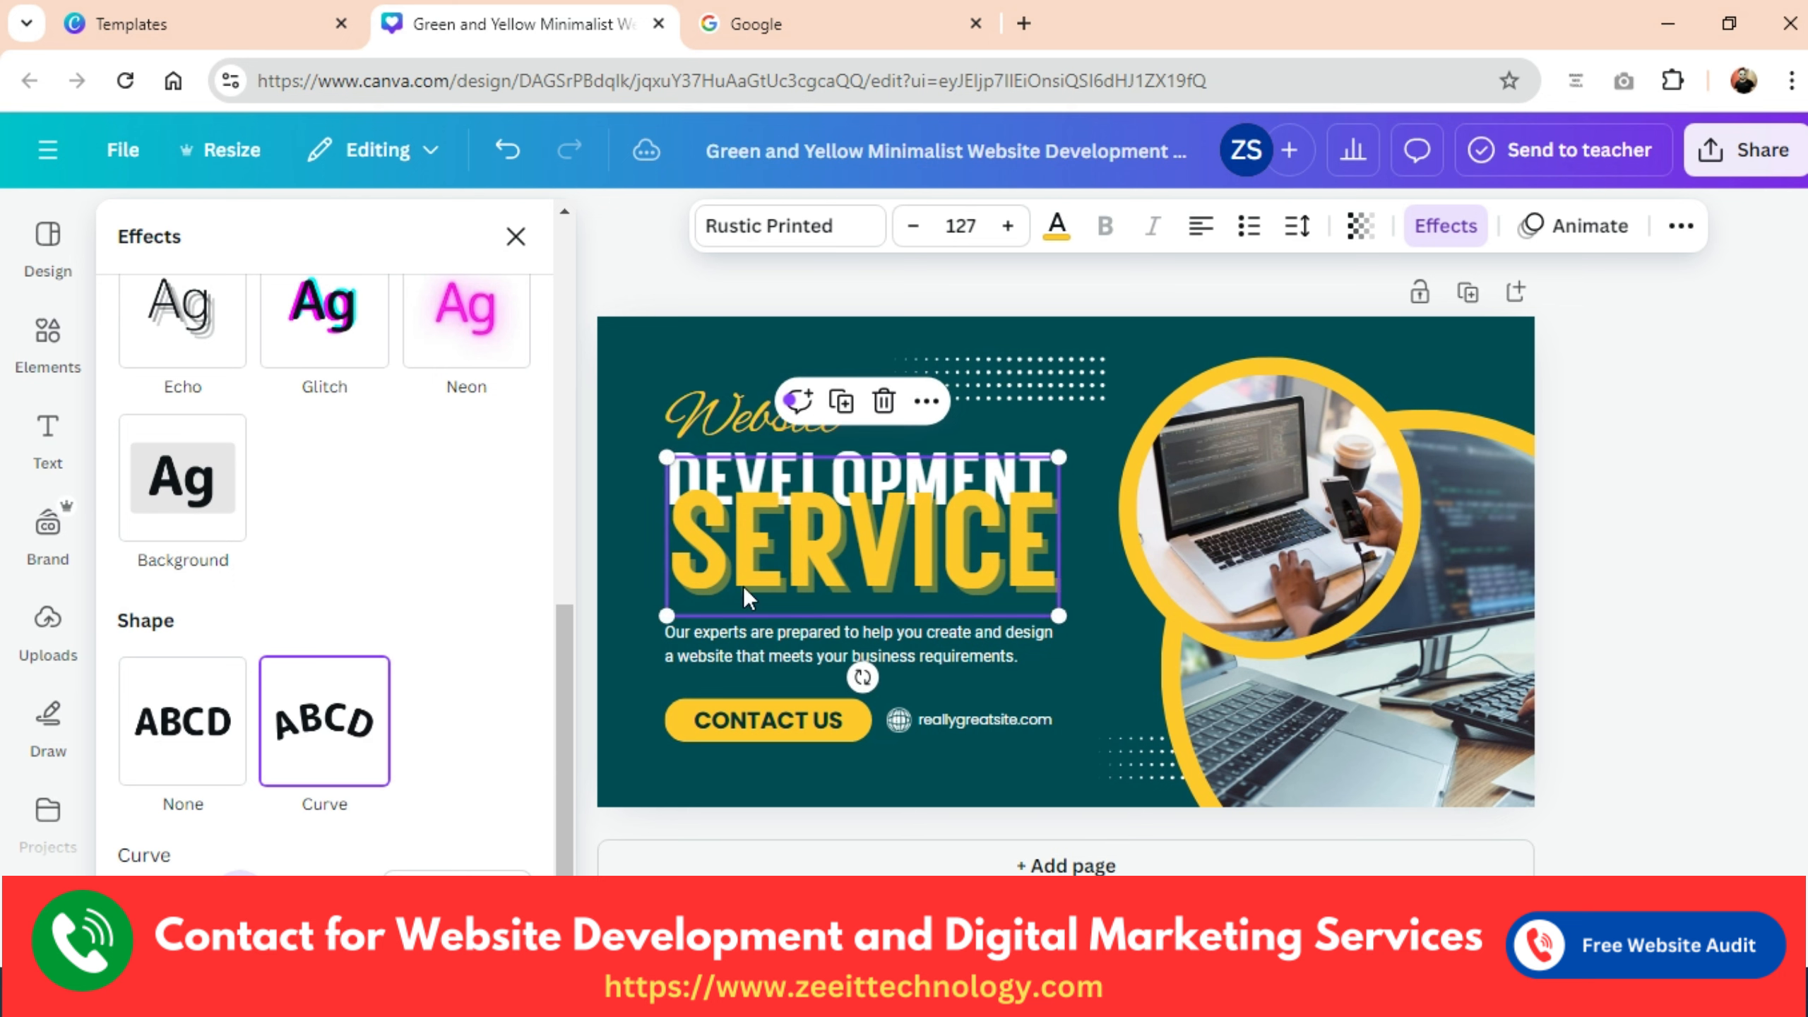
left_click_drag(823, 562, 818, 578)
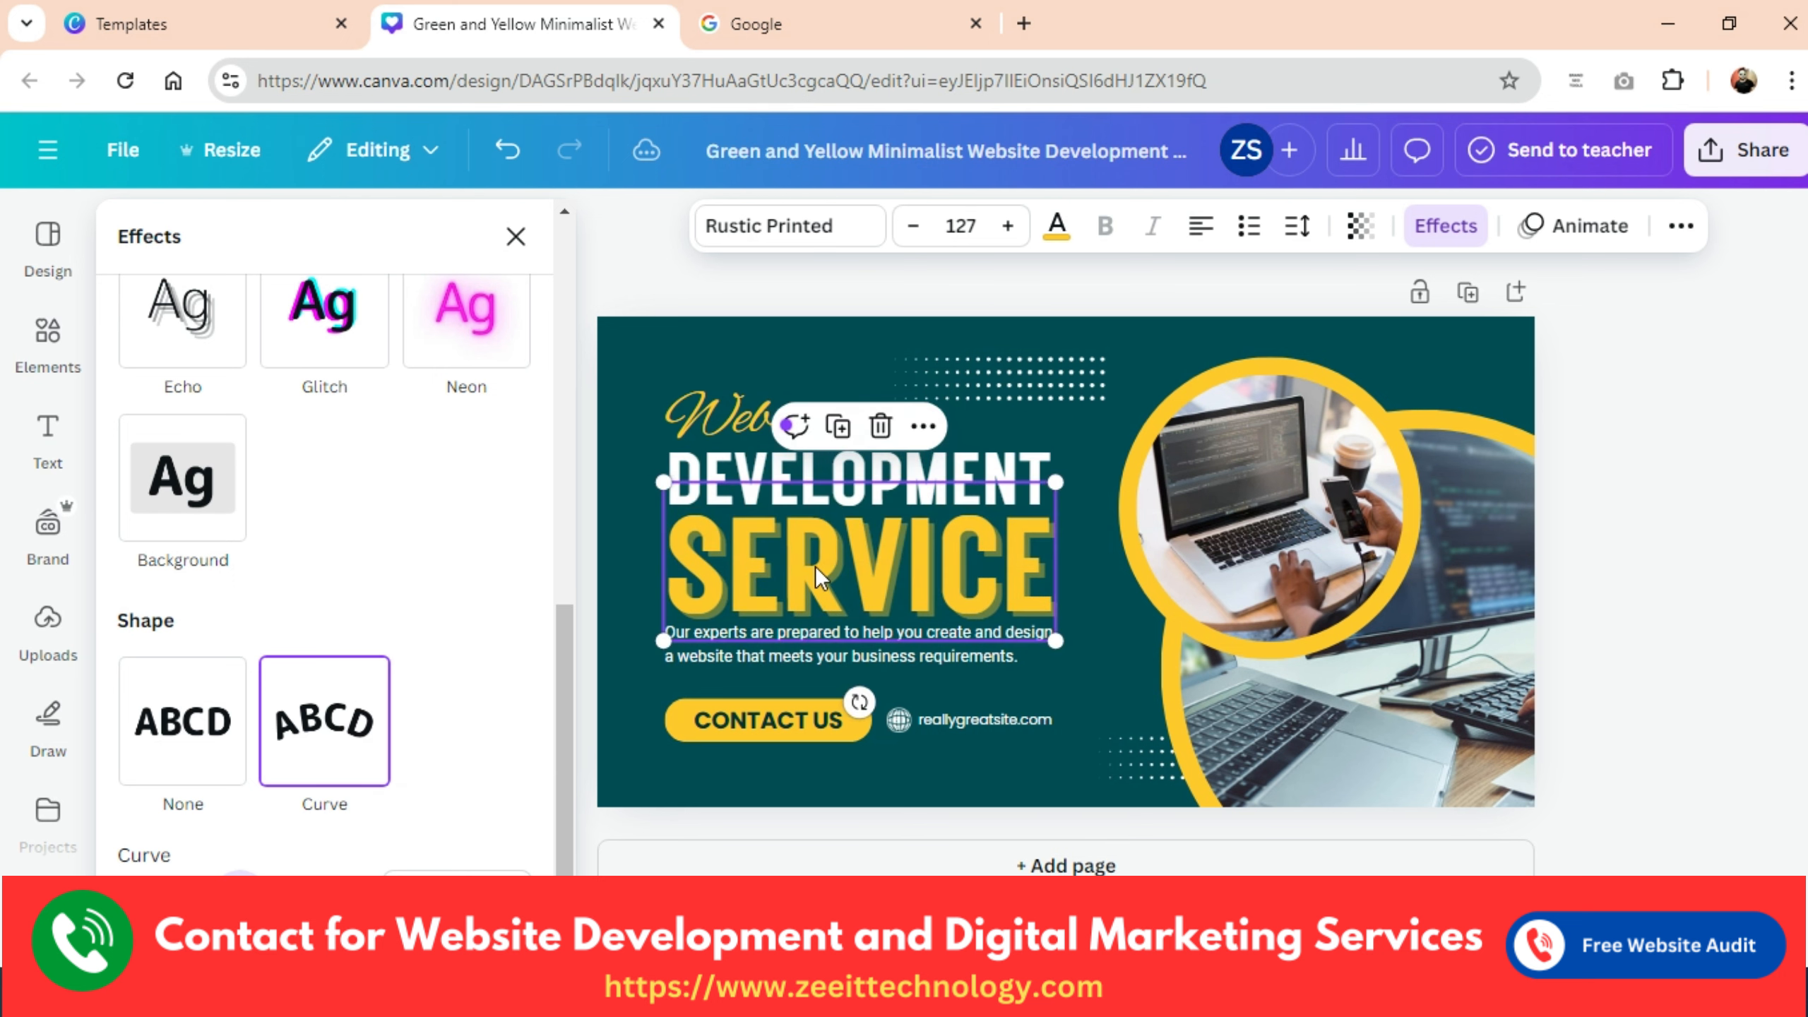
left_click(626, 548)
Search the elements library for "shape" and clear the search.
scroll(426, 710, "down", 2)
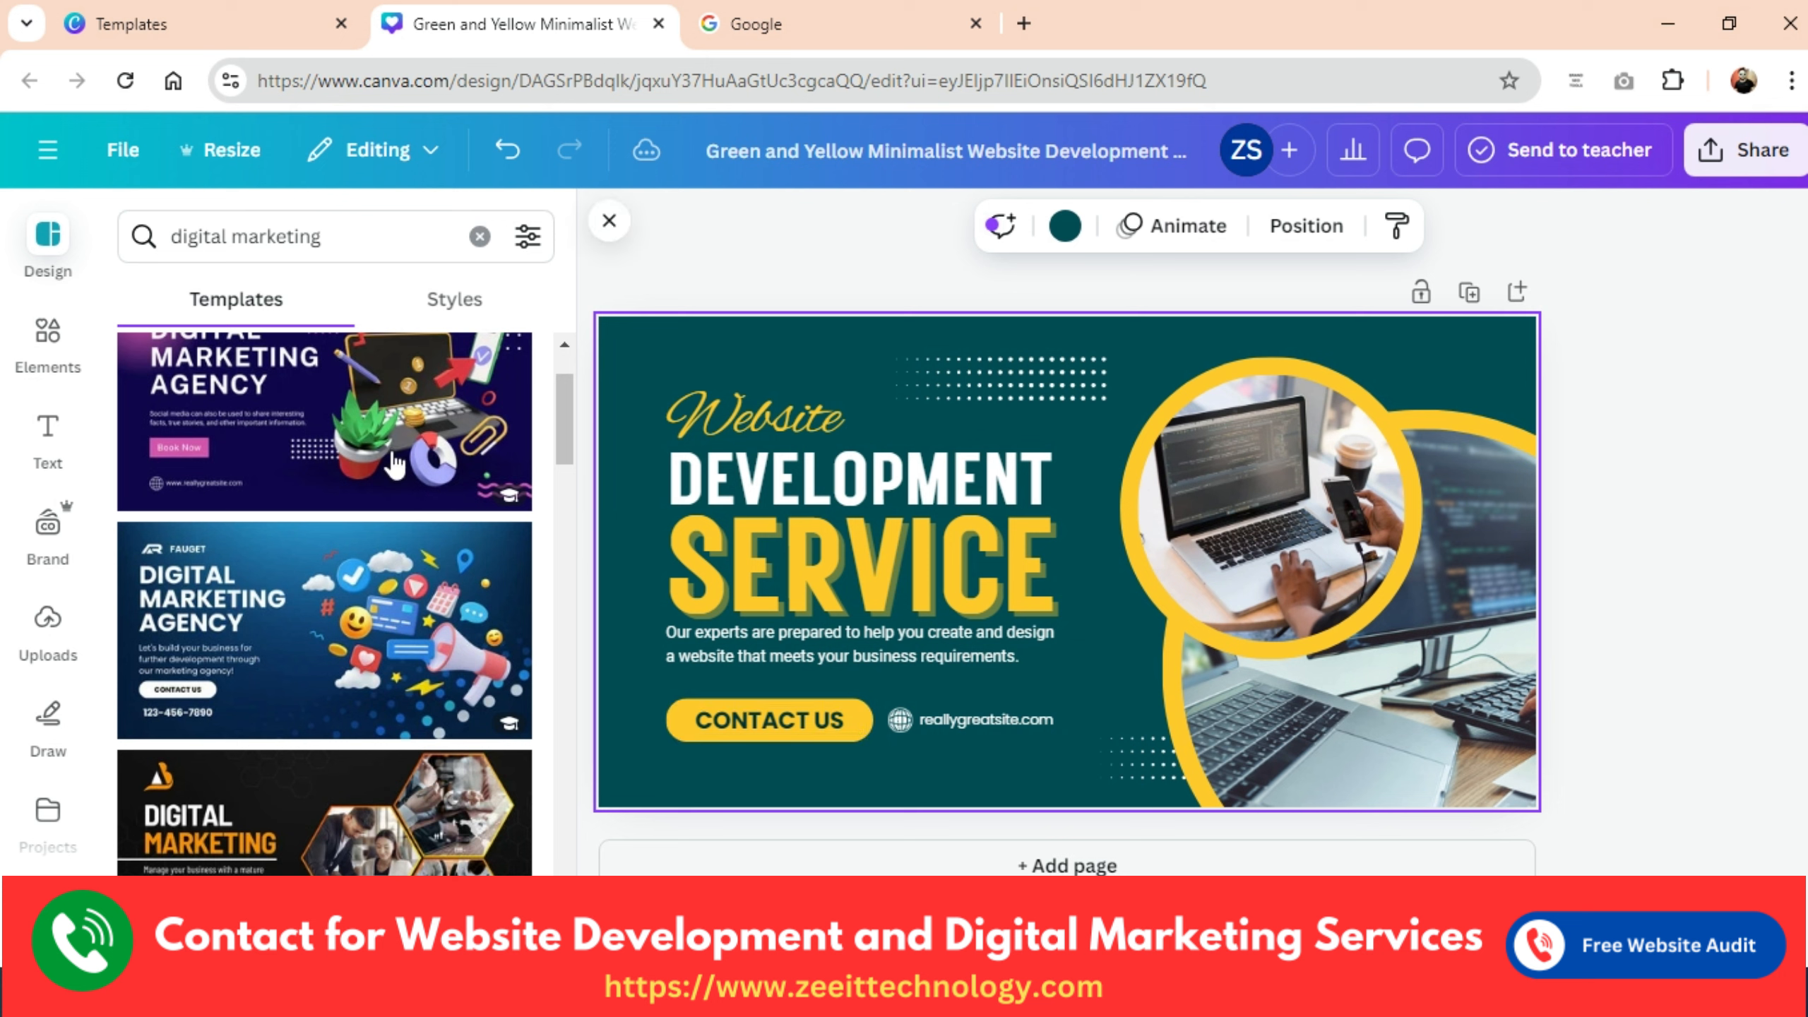
left_click(48, 335)
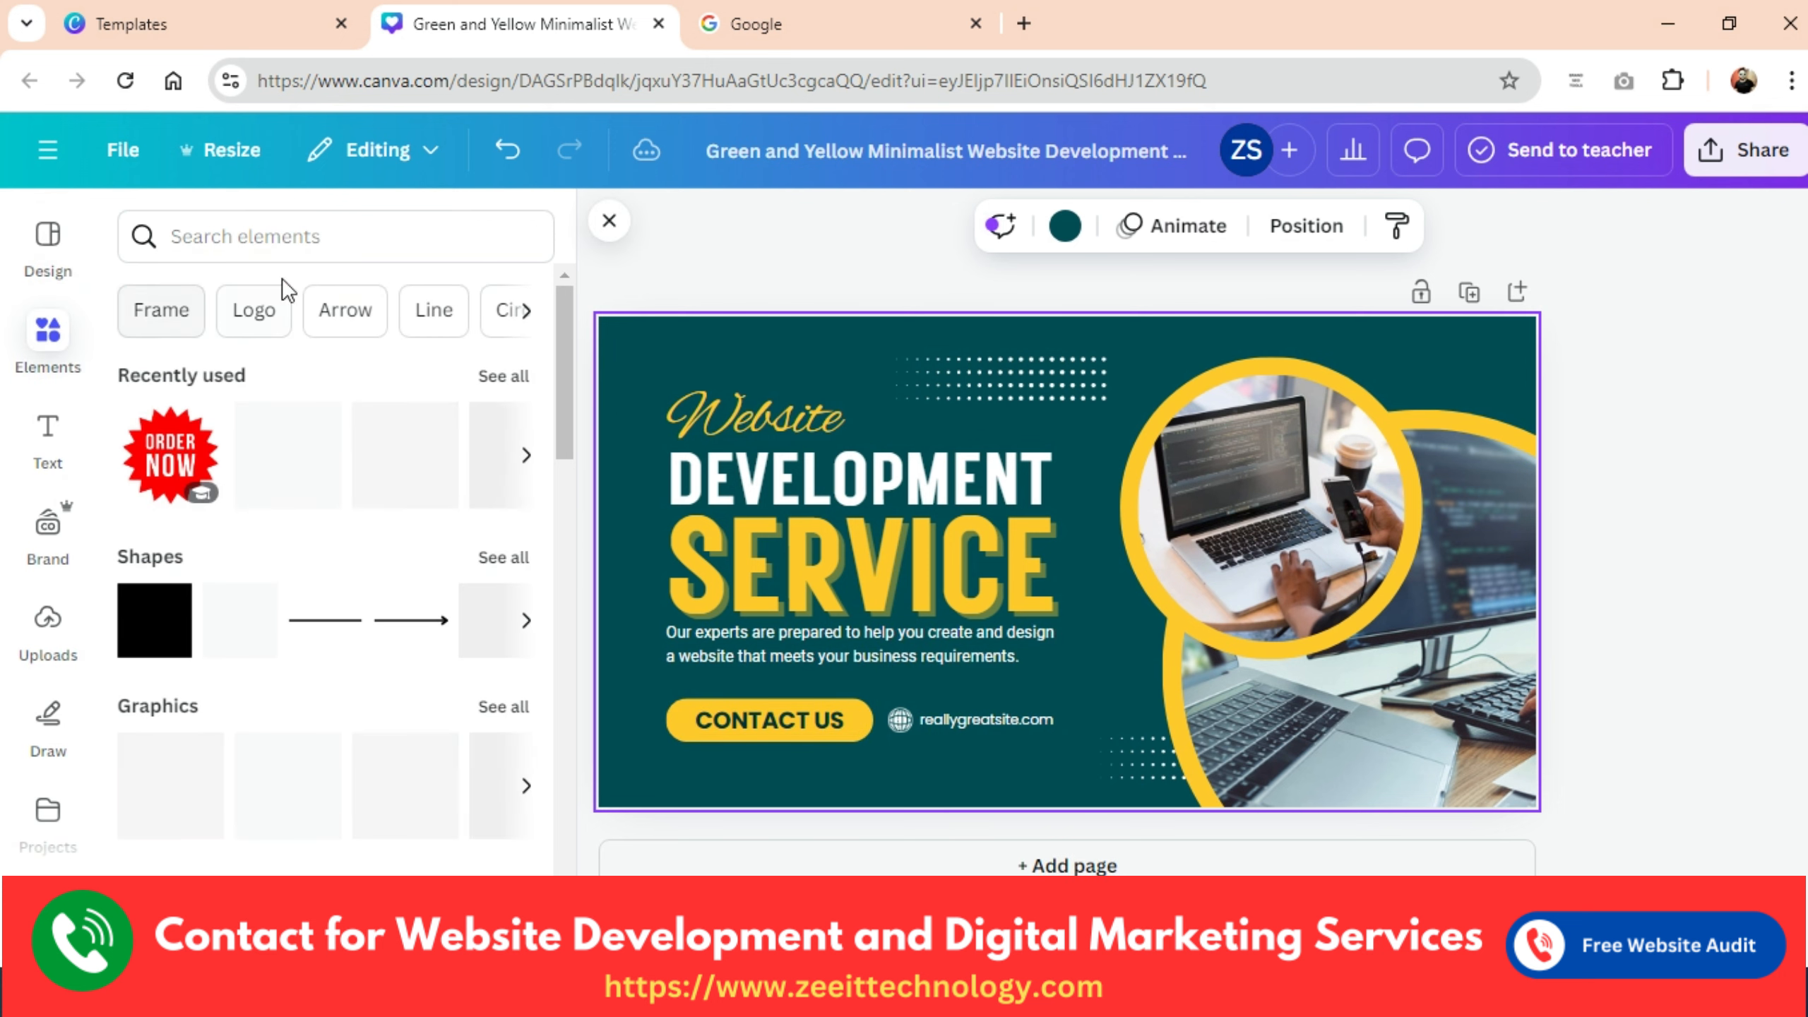
left_click(342, 239)
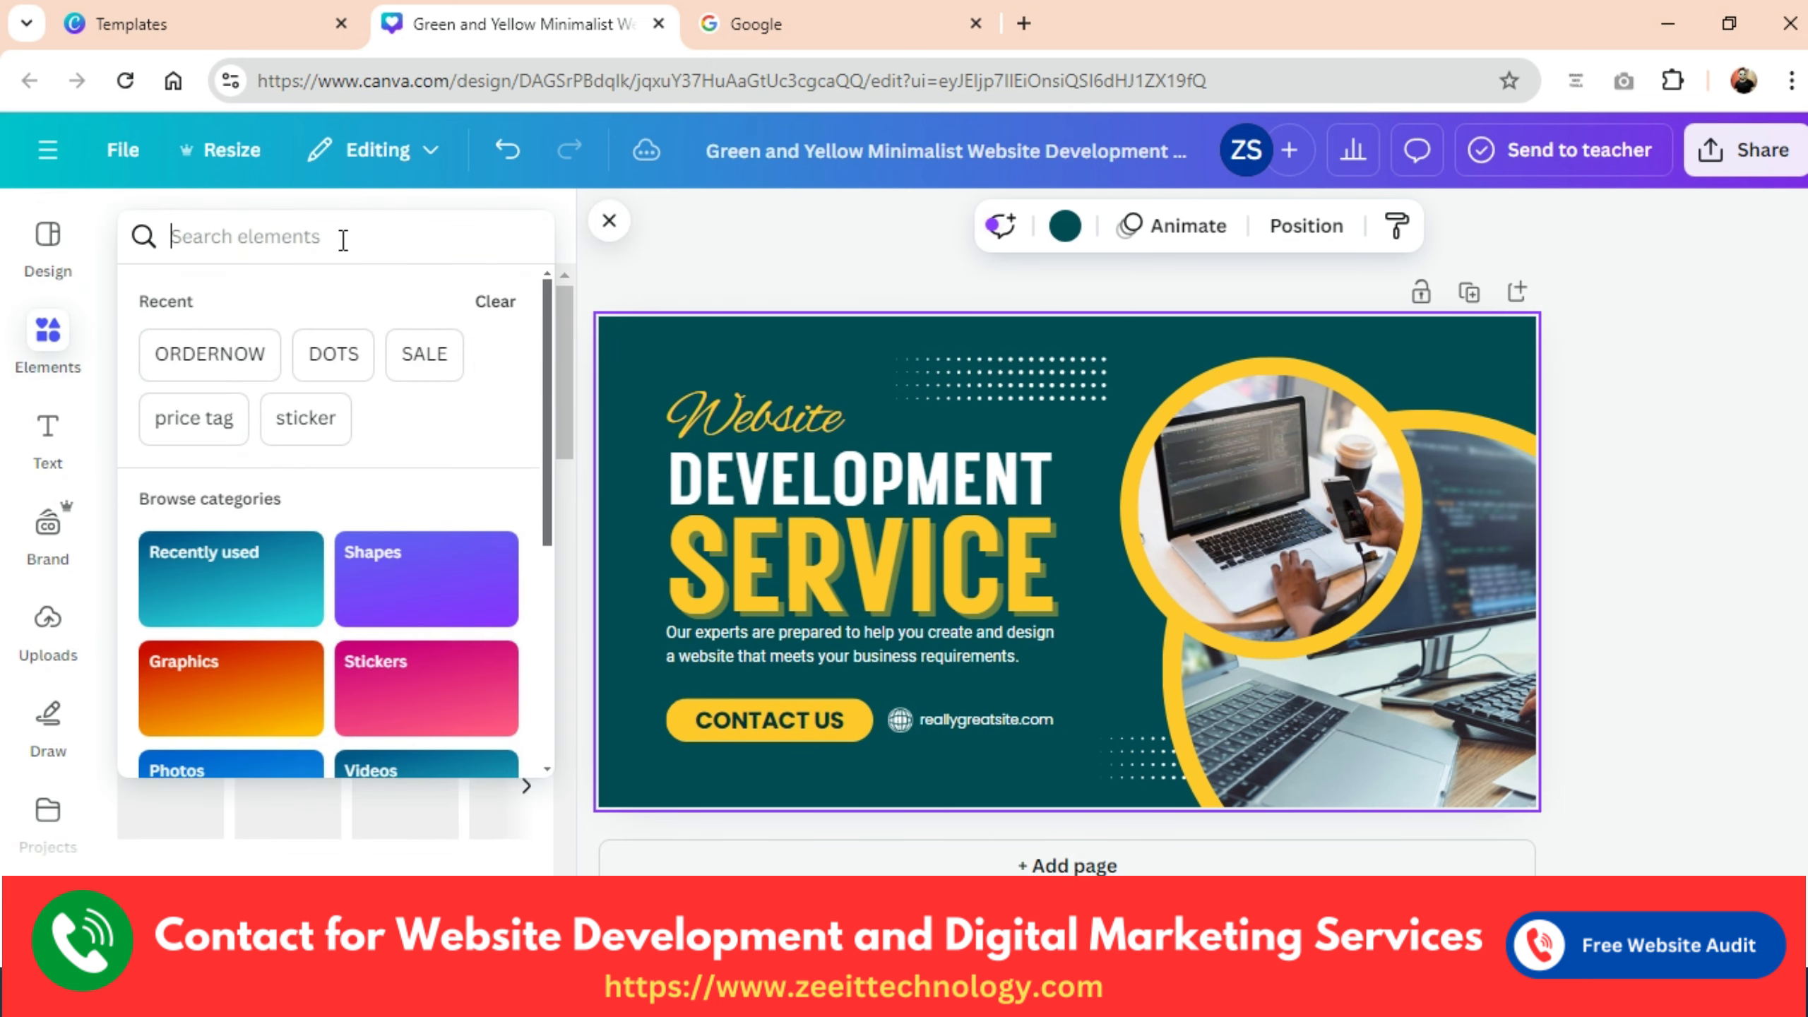
type("shao")
key("BackSpace")
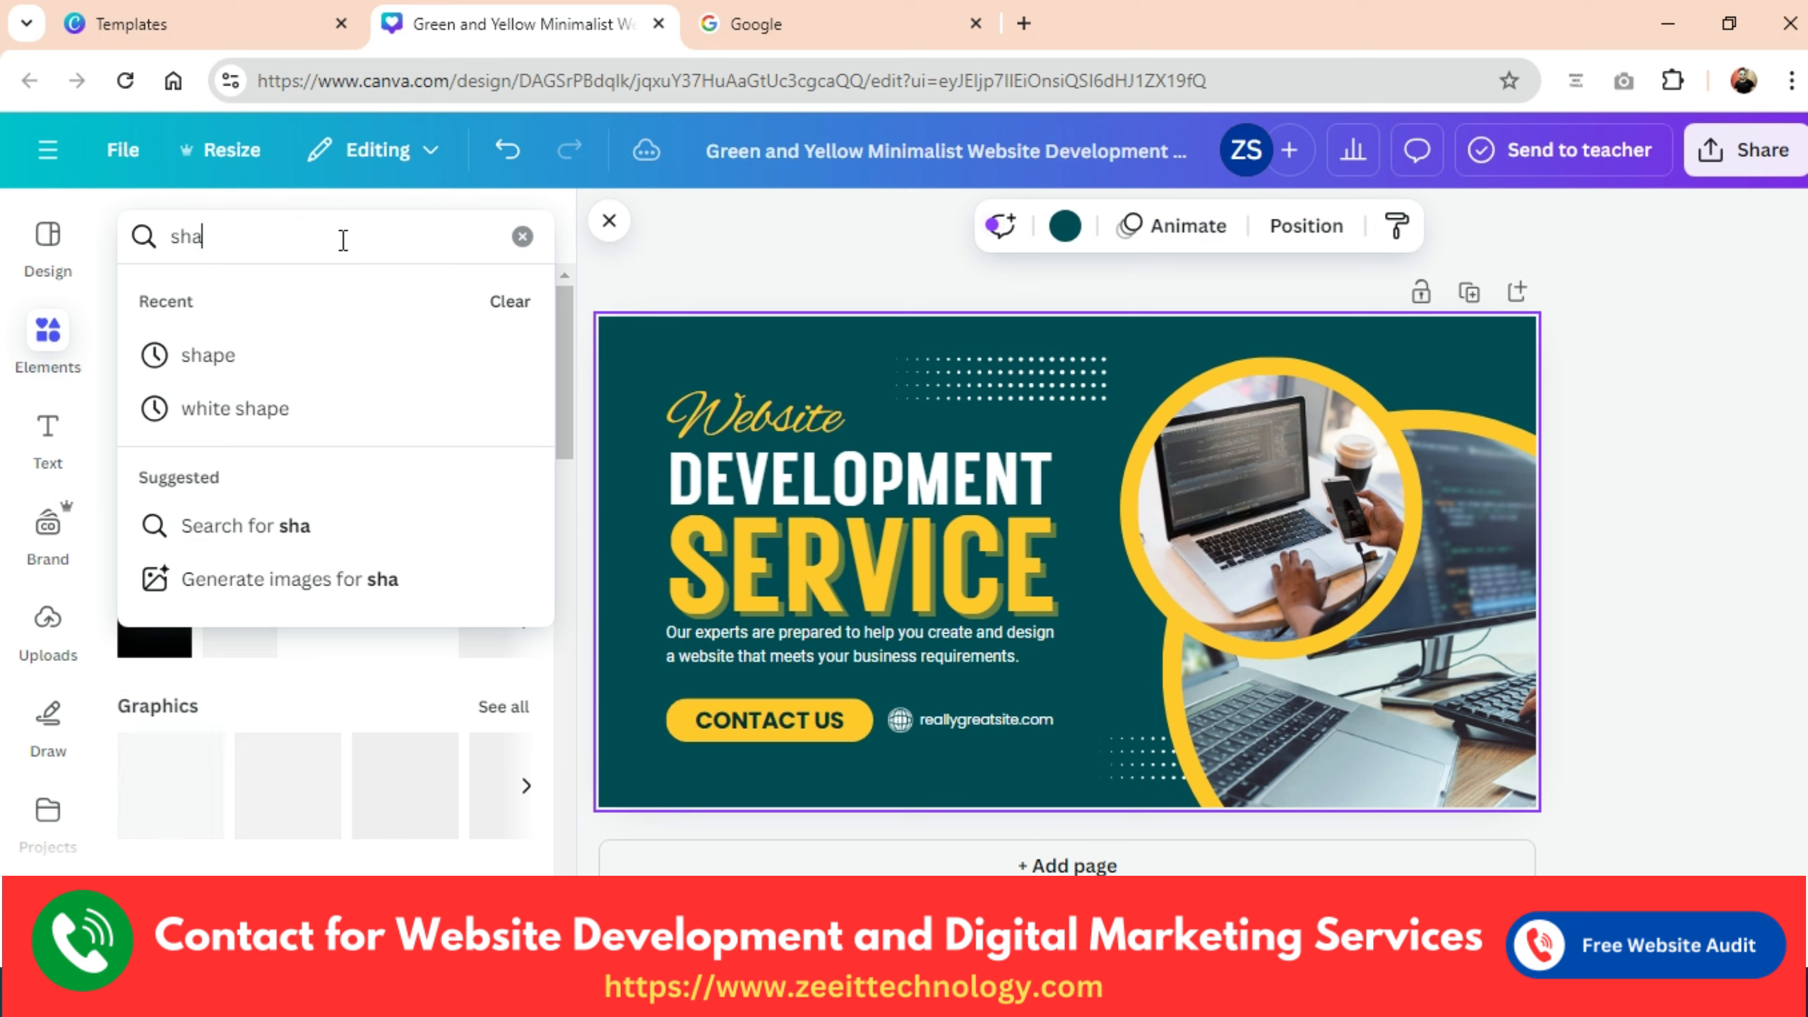
type("pe")
key("Return")
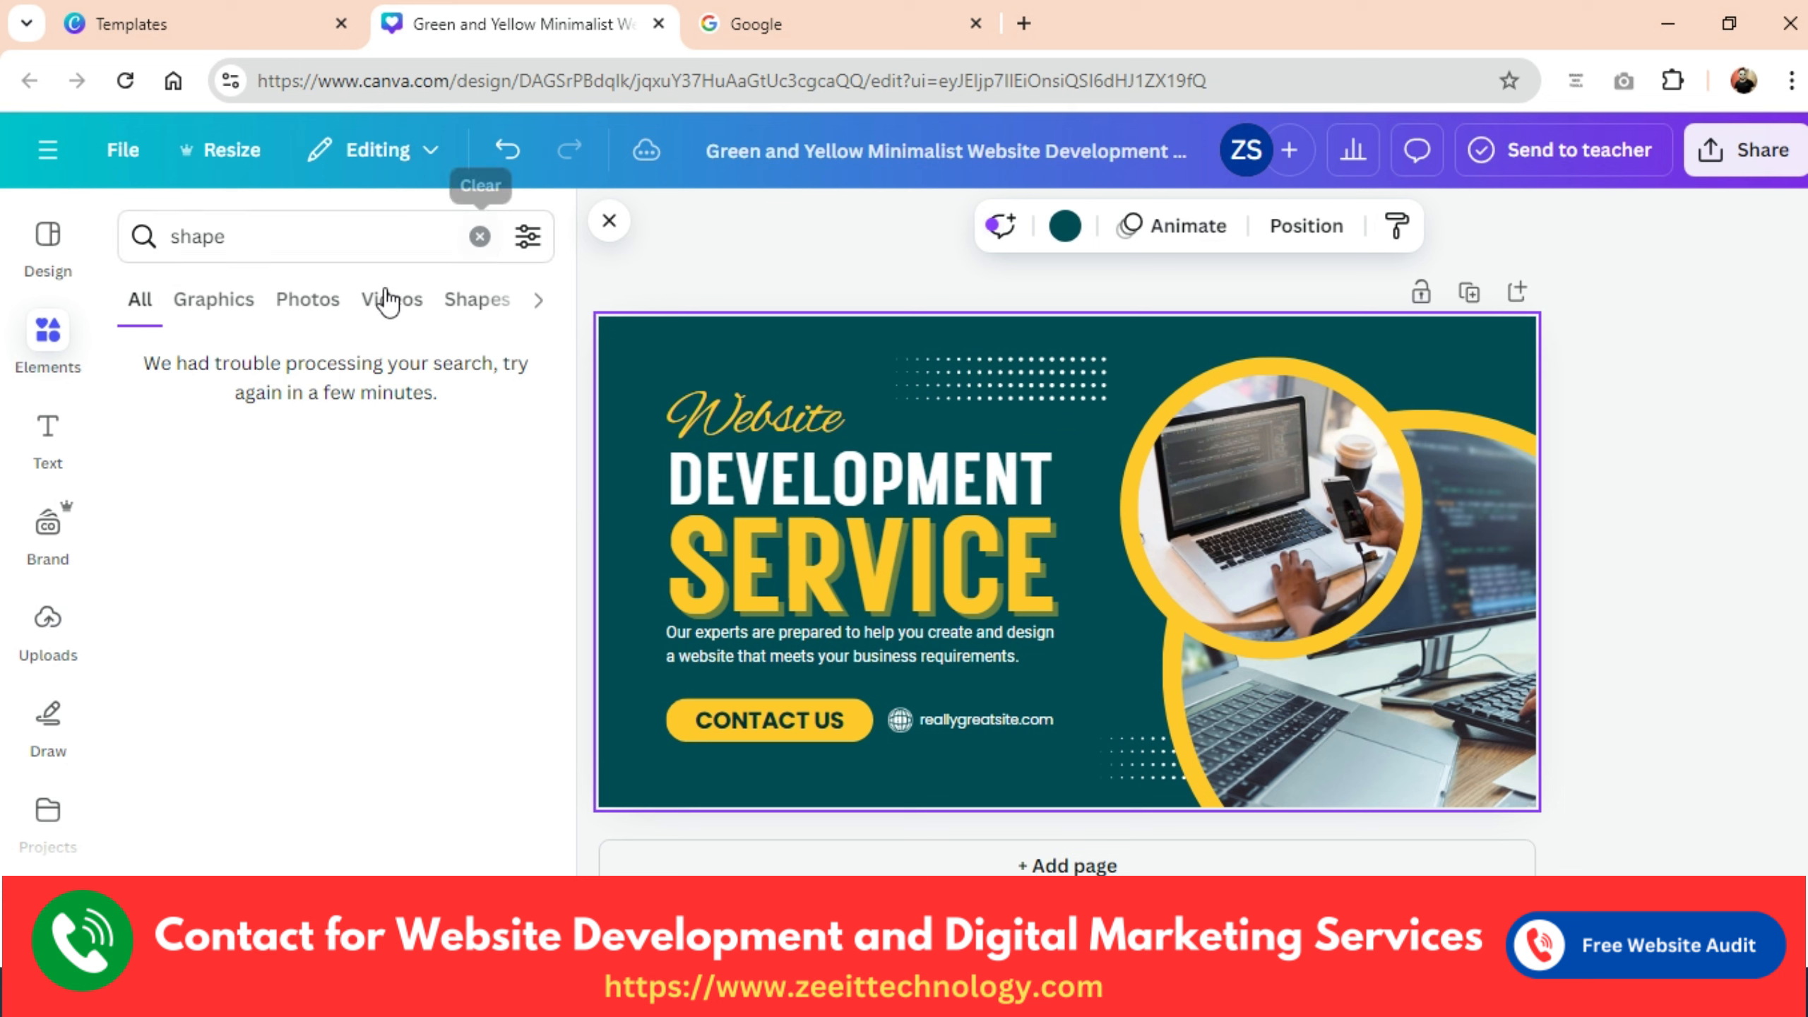
left_click(479, 236)
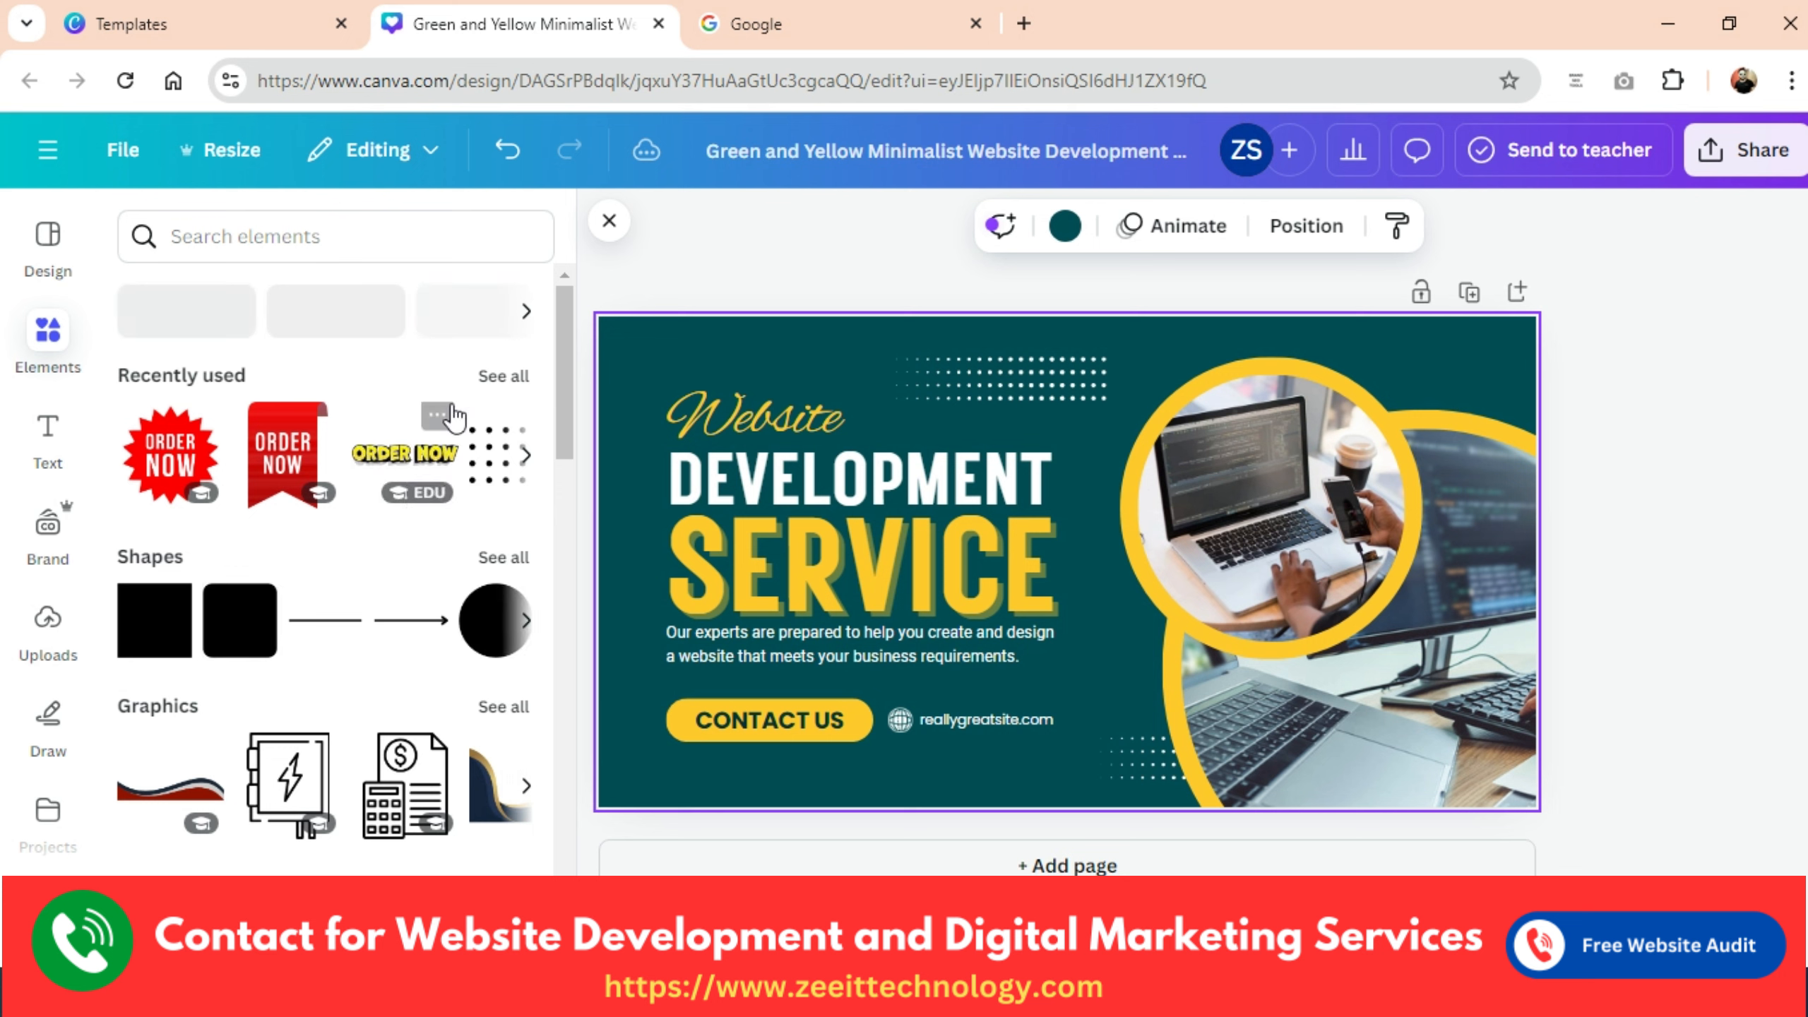
Try a square shape stretched into a thin wide bar over the description's second line, and delete it.
left_click(153, 647)
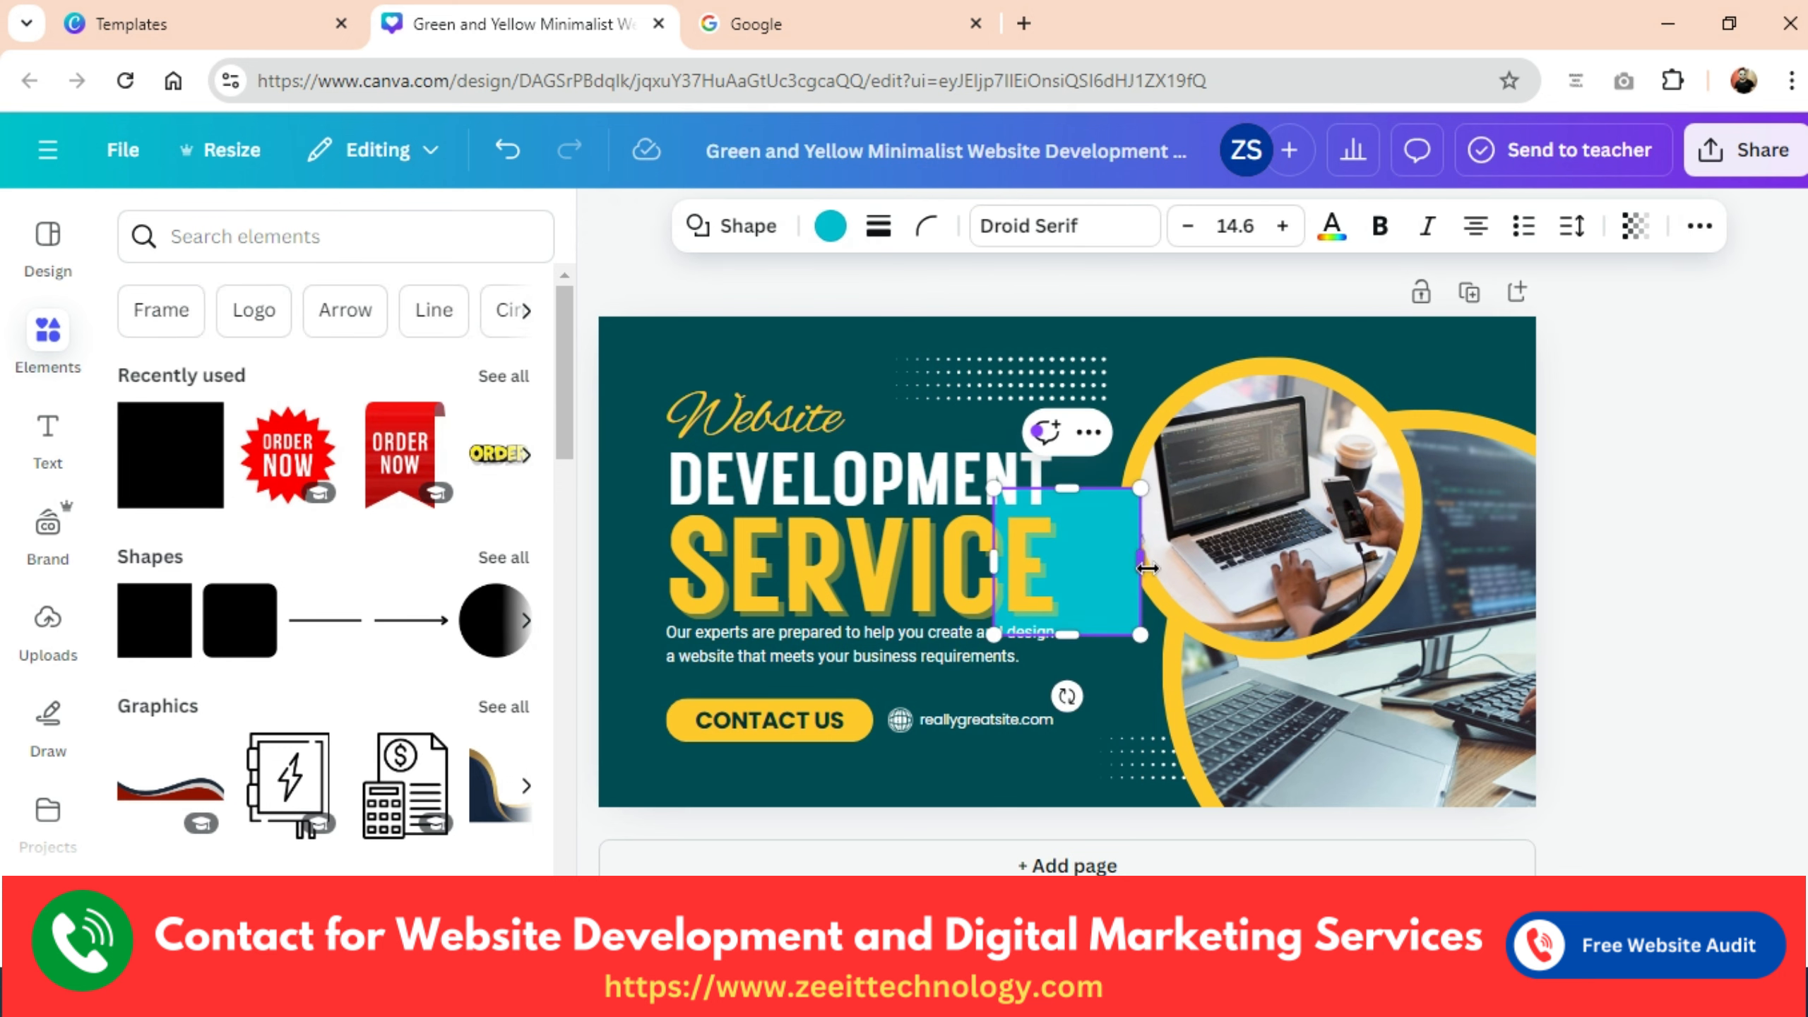
left_click_drag(1147, 568, 1487, 568)
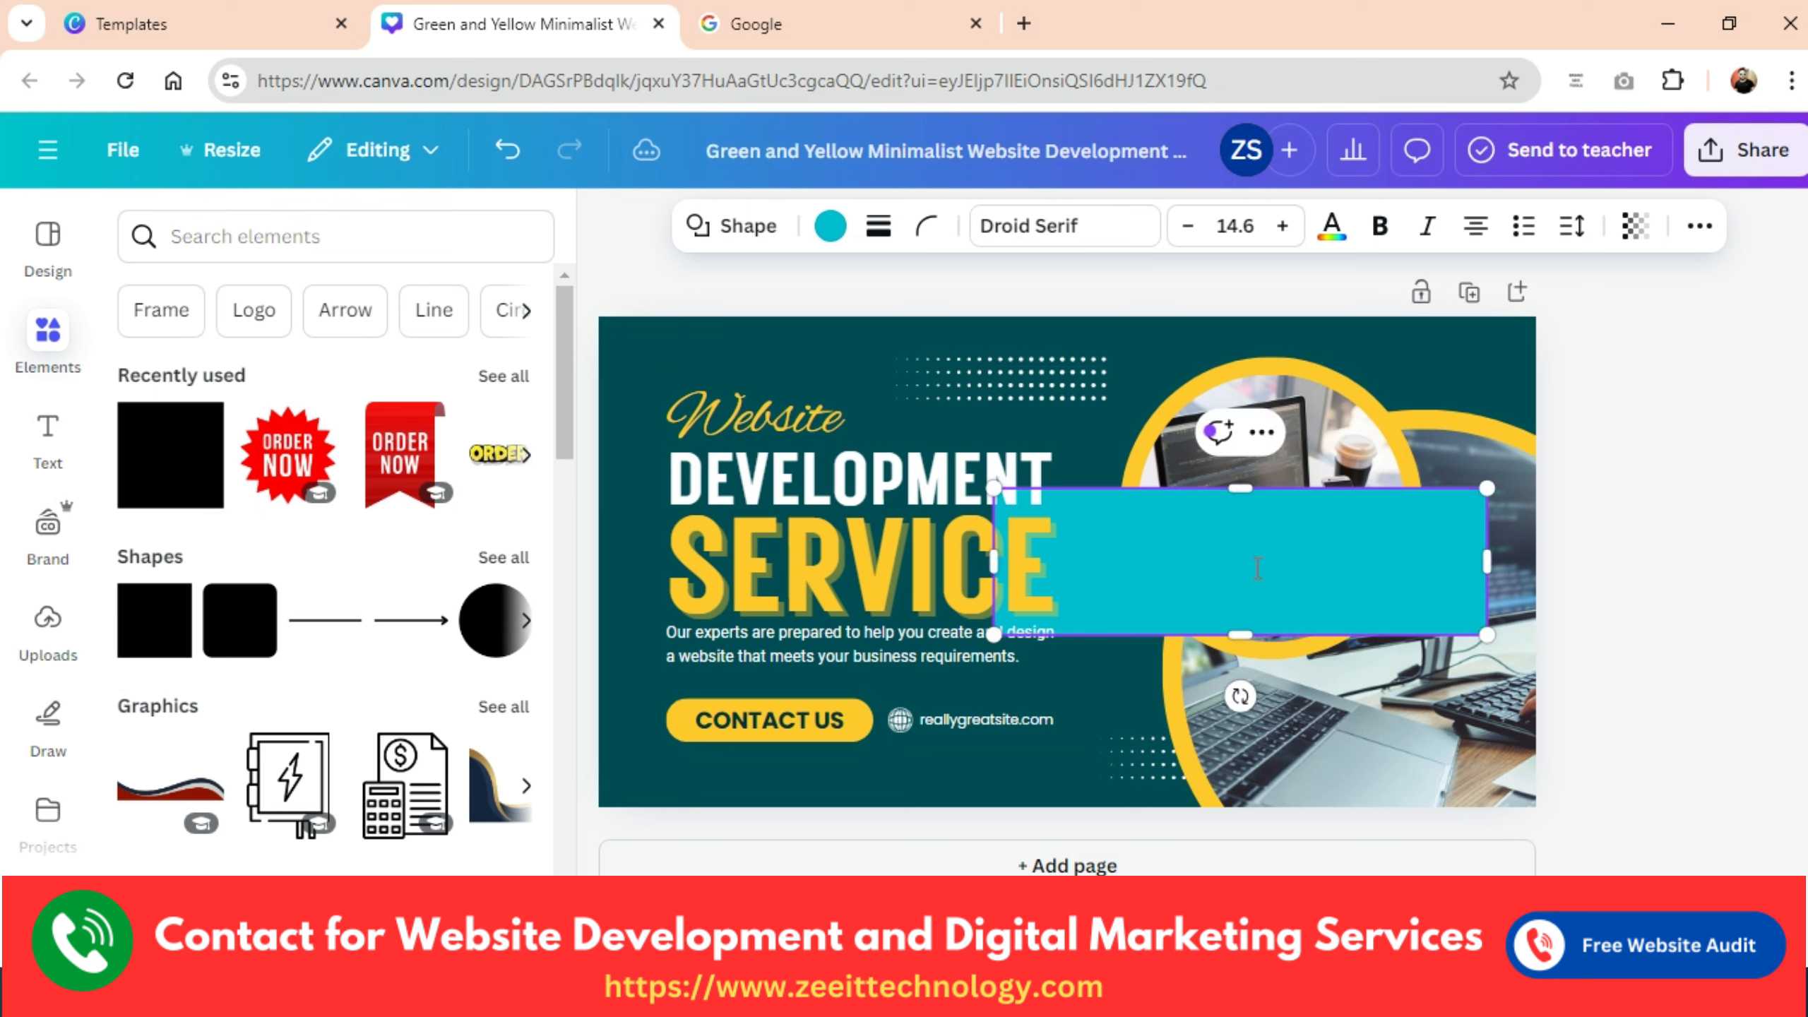
left_click_drag(1241, 488, 1245, 590)
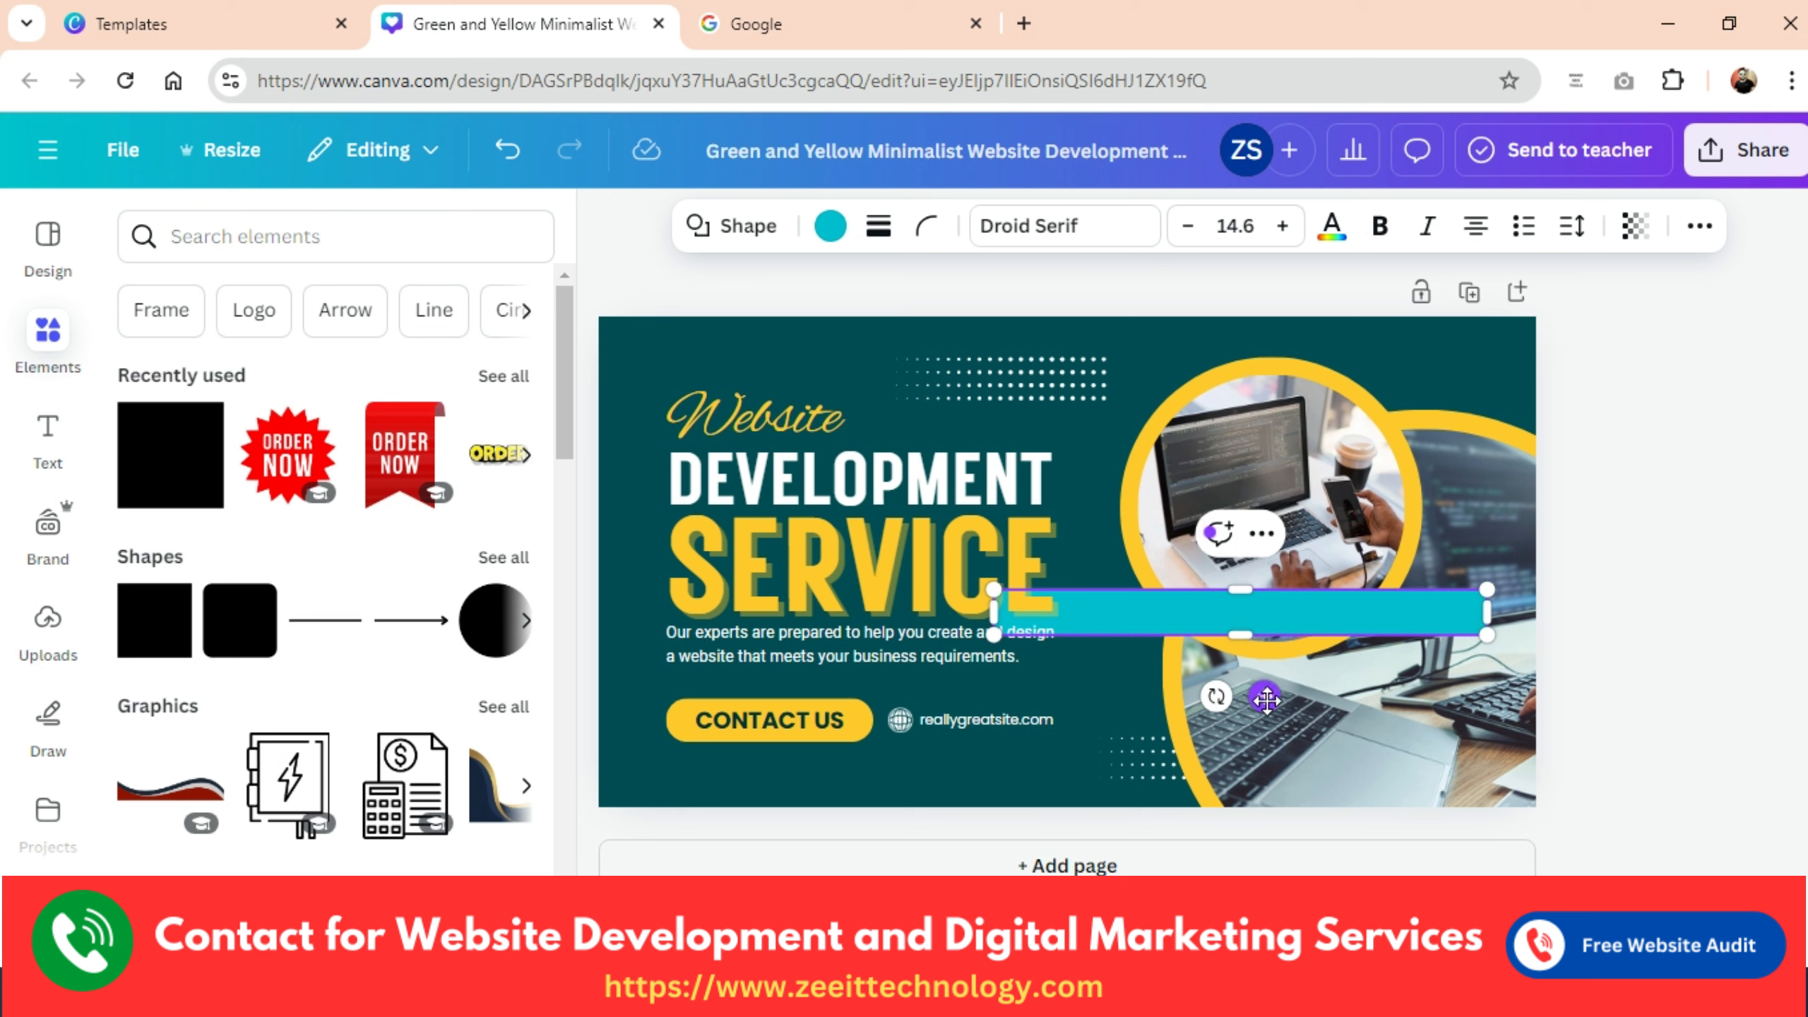
left_click_drag(1264, 696, 911, 752)
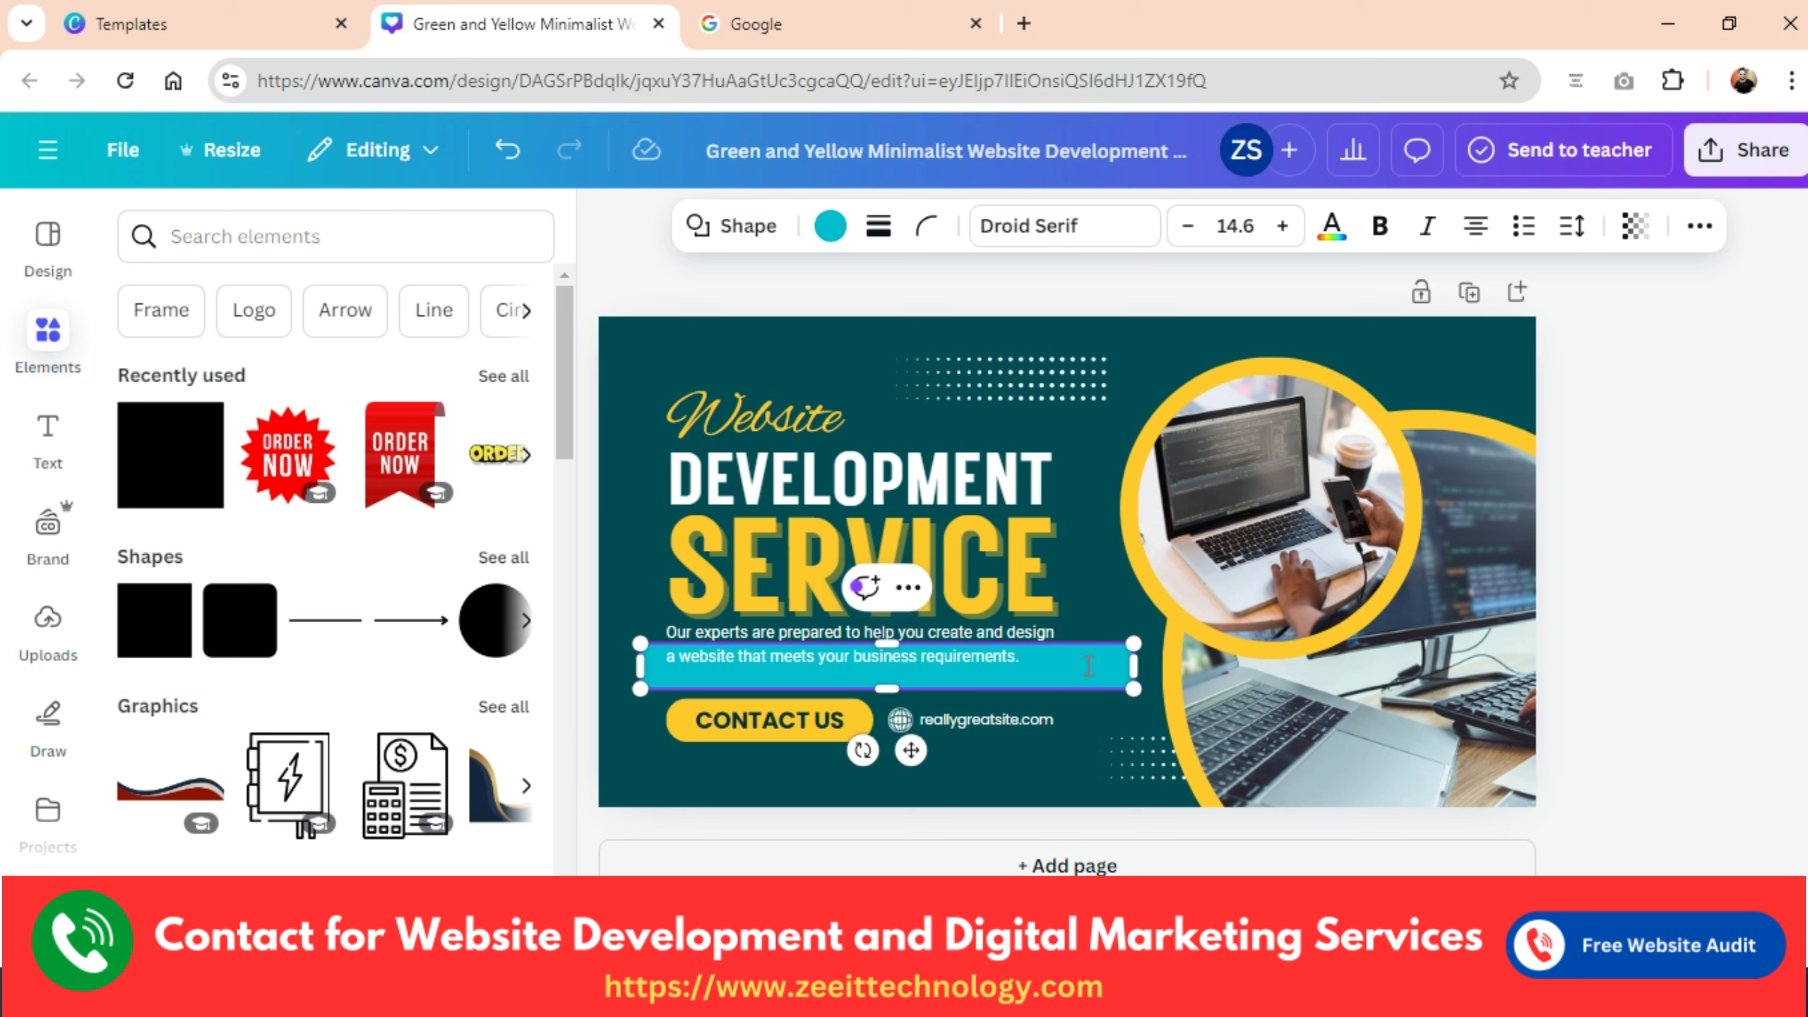
left_click(1067, 781)
left_click(1039, 655)
left_click(1109, 690)
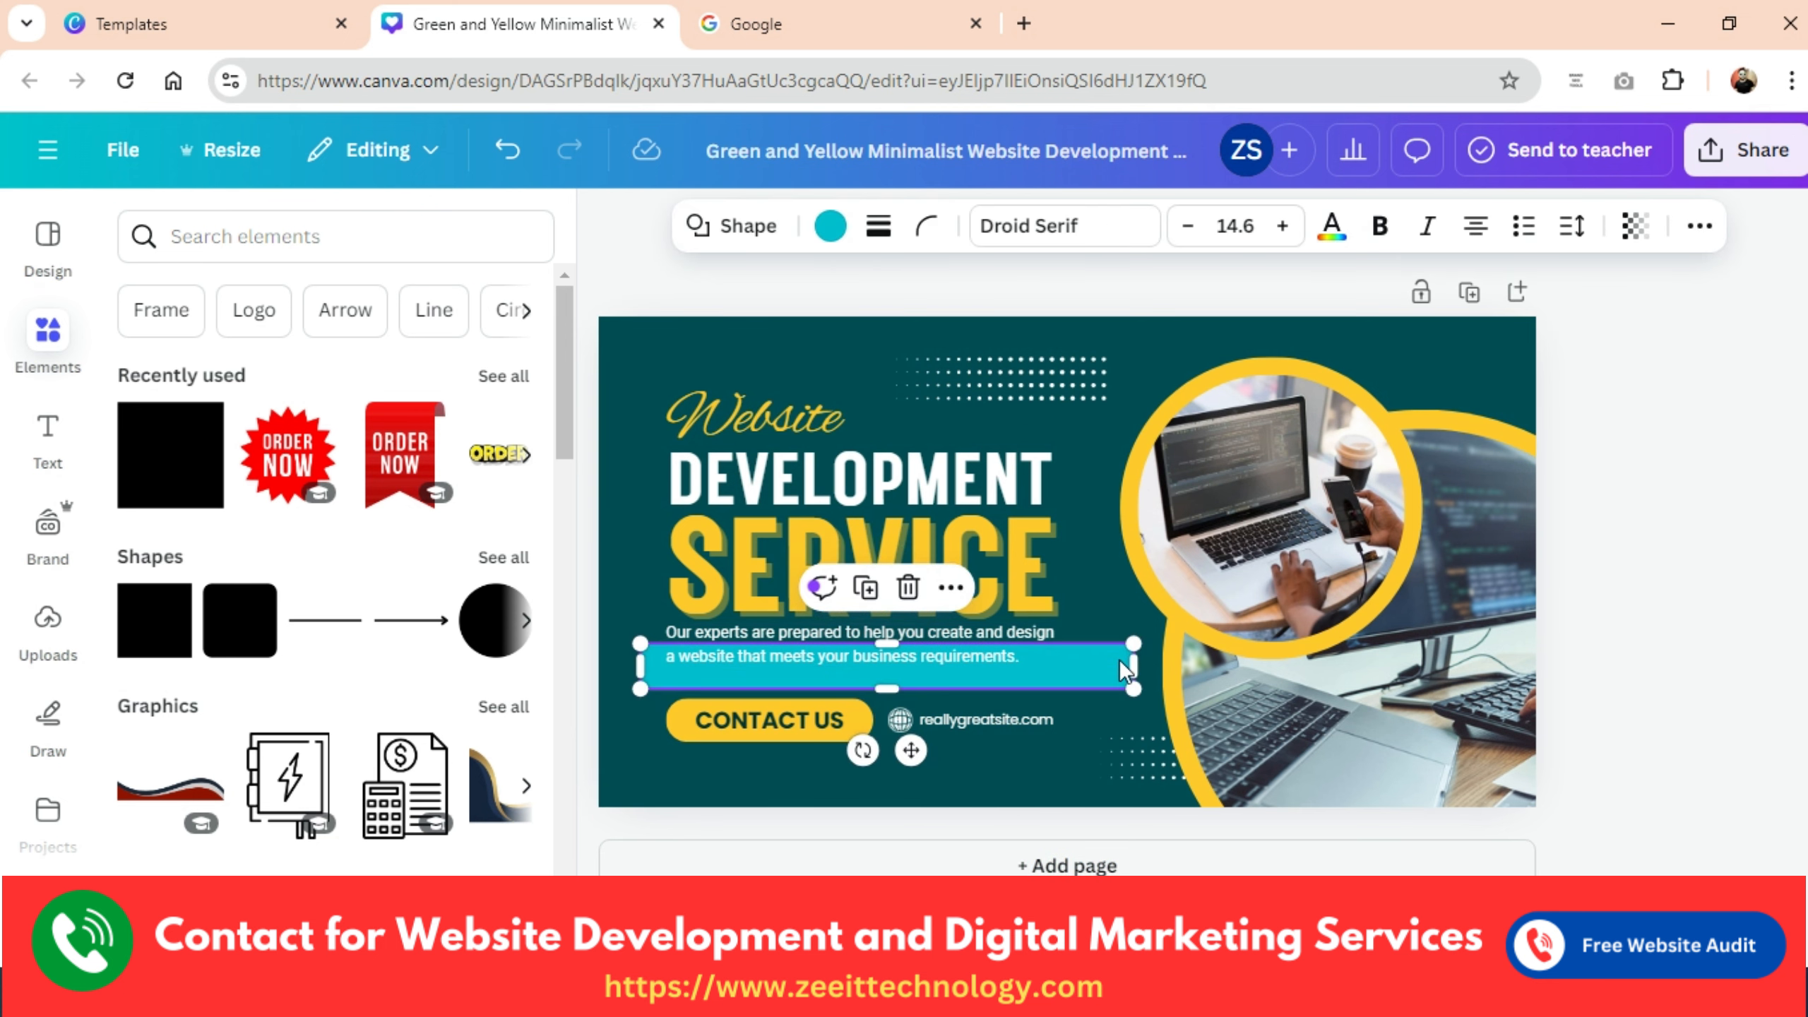
key("Delete")
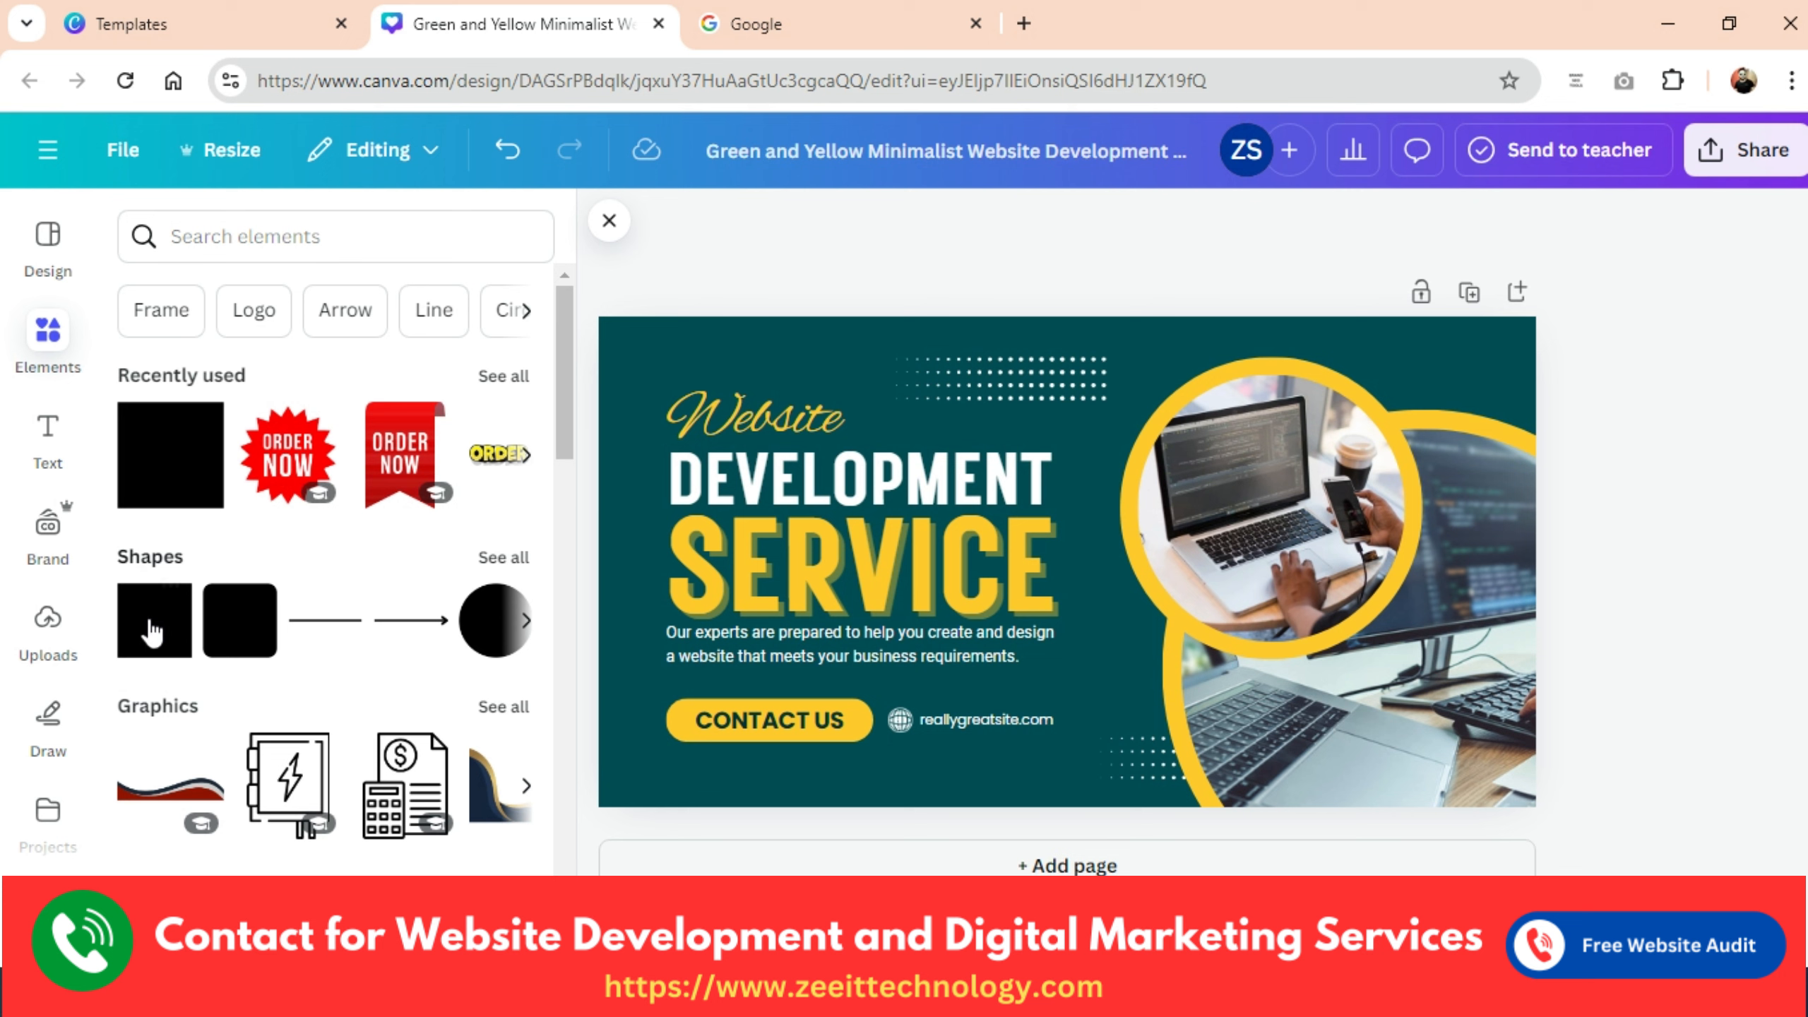
Open the full shapes collection and look through the available lines and basic shapes.
left_click(507, 559)
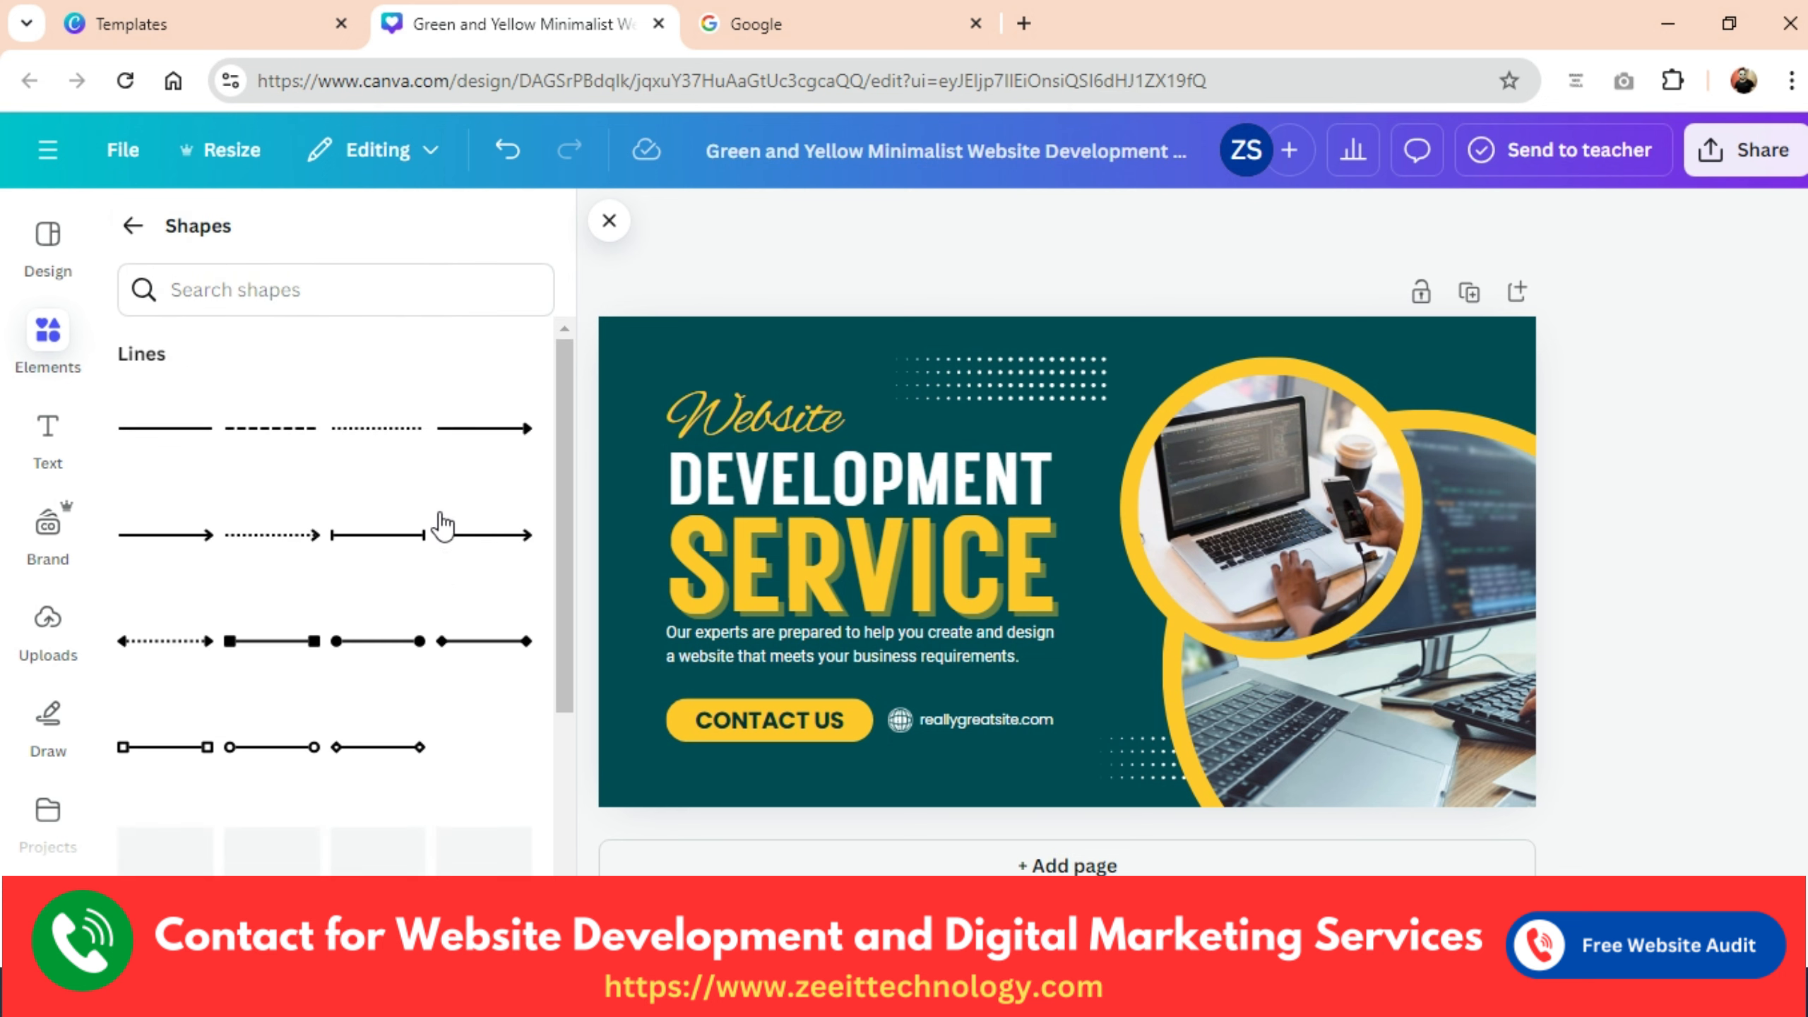
scroll(404, 695, "down", 5)
scroll(396, 624, "down", 6)
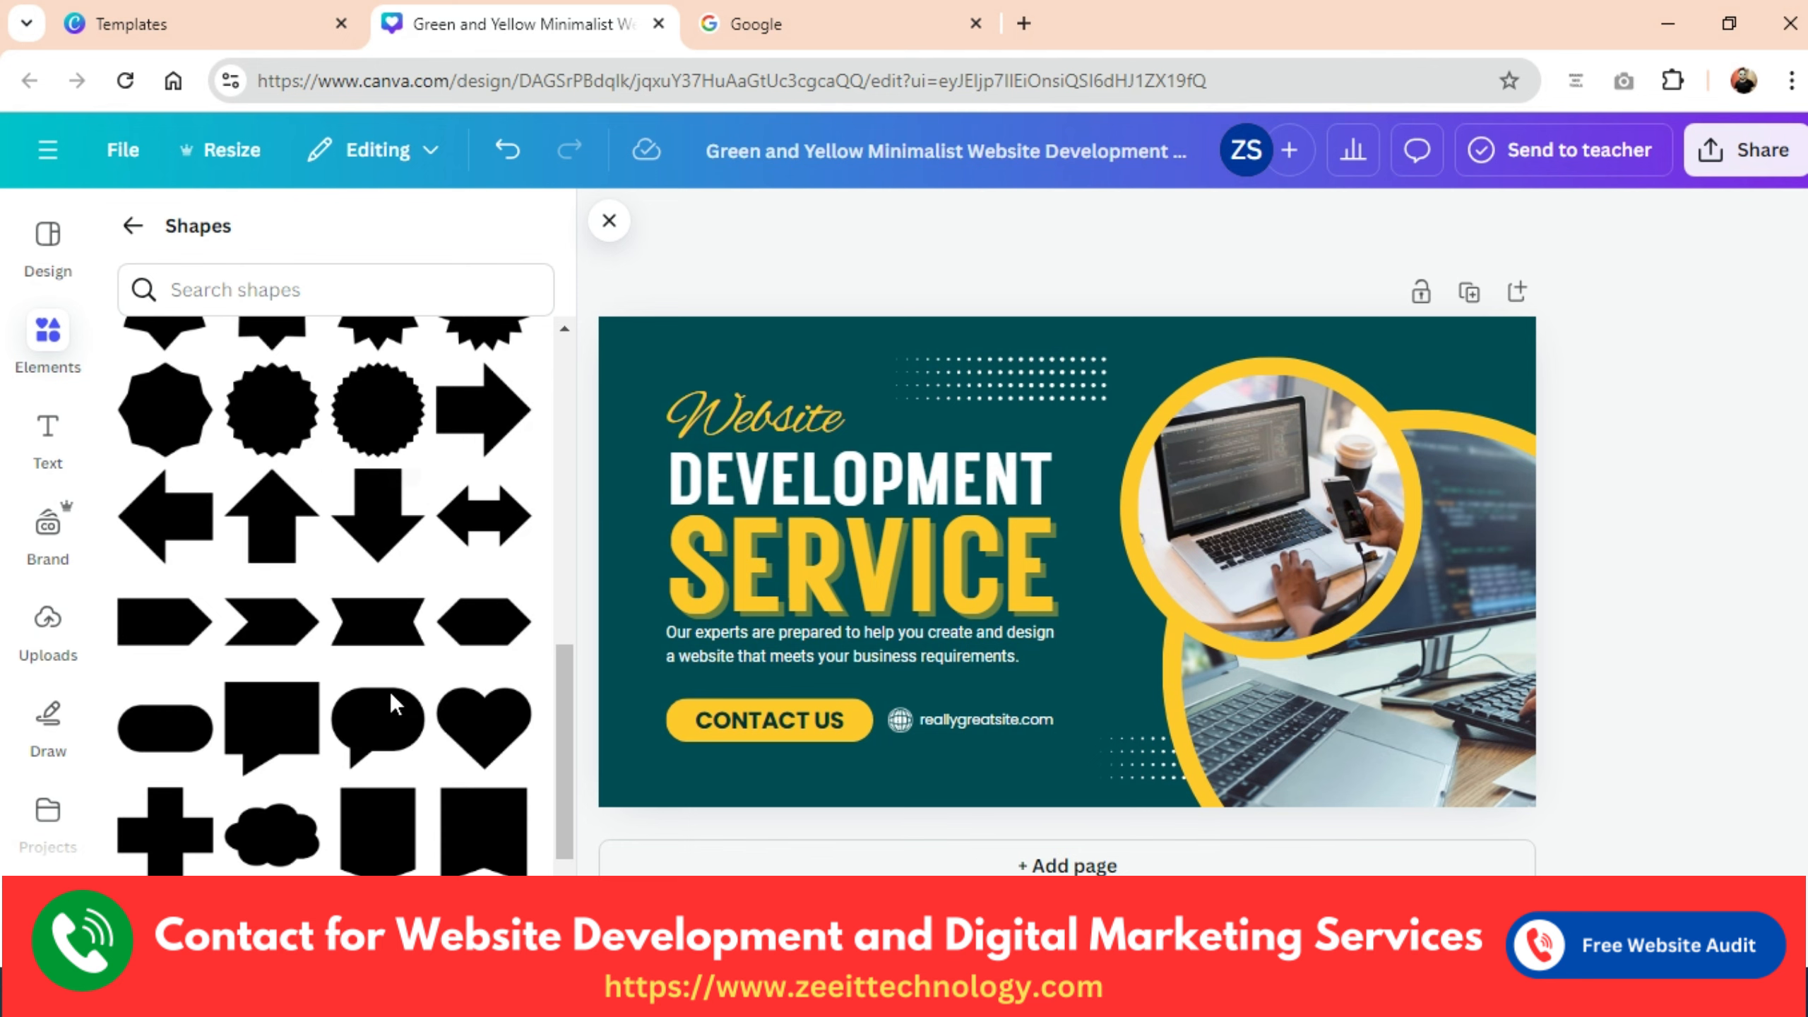
scroll(339, 785, "down", 3)
scroll(339, 785, "up", 6)
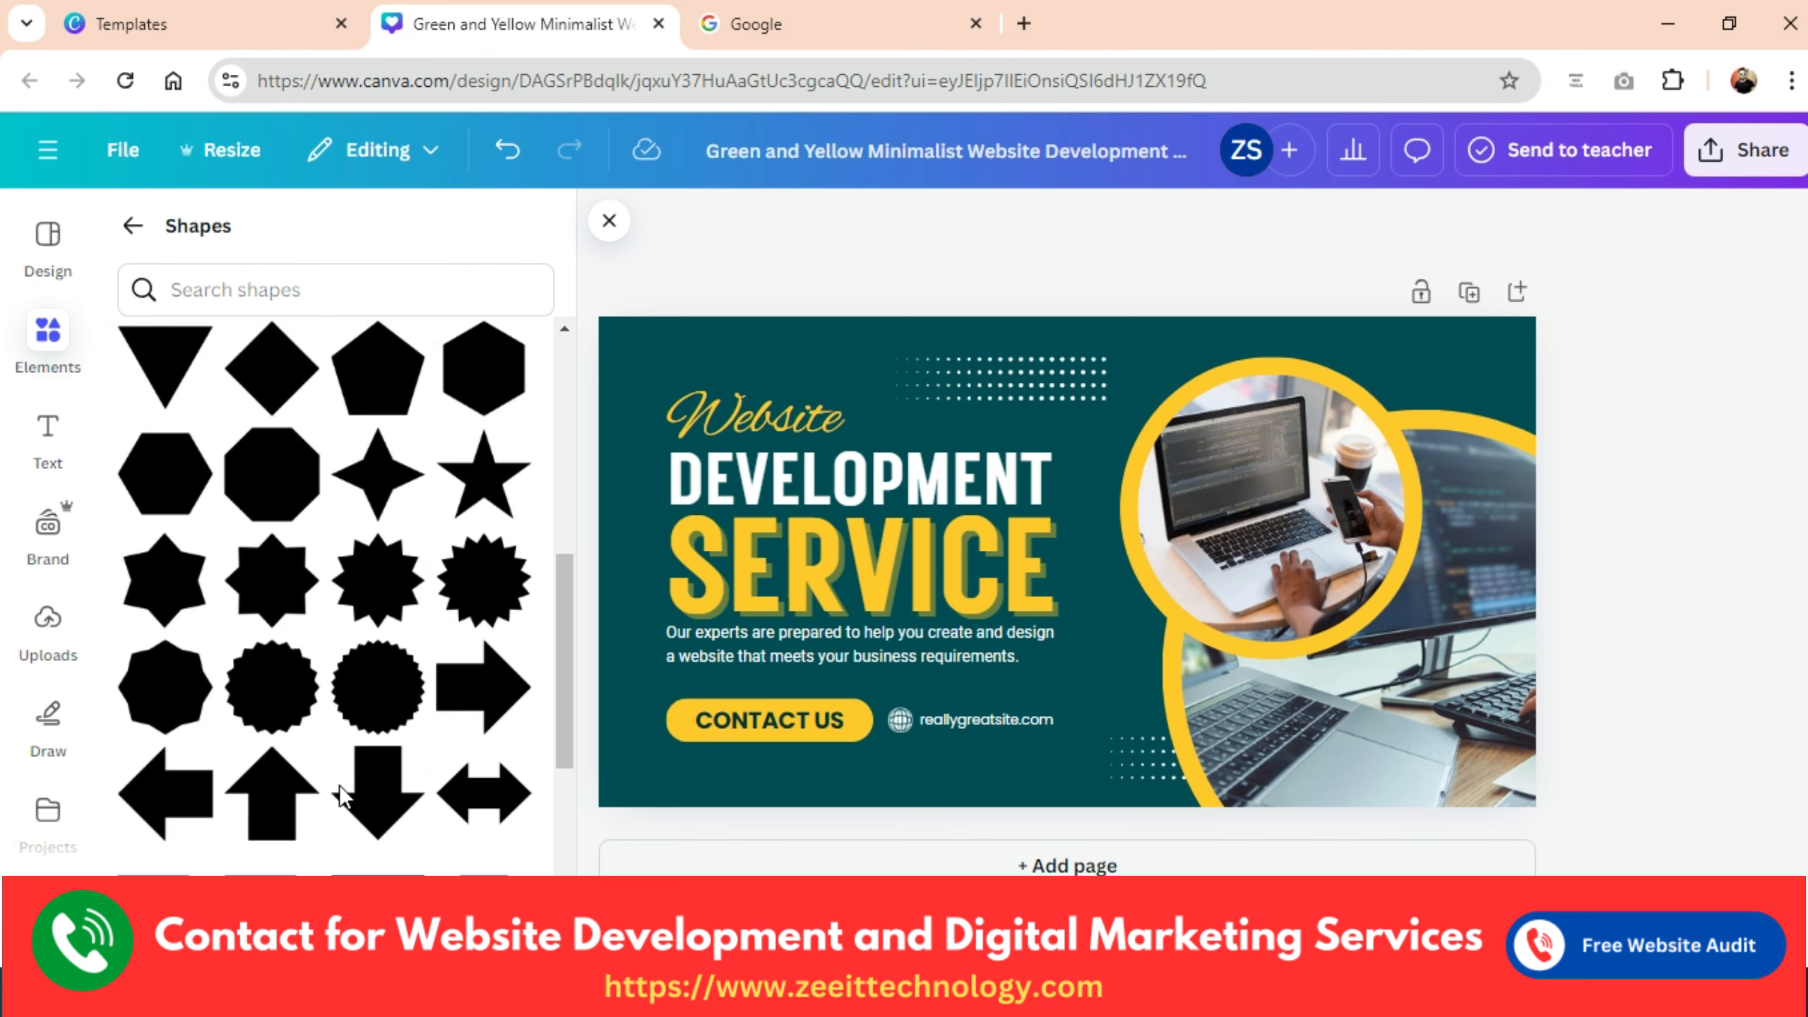
scroll(339, 785, "down", 6)
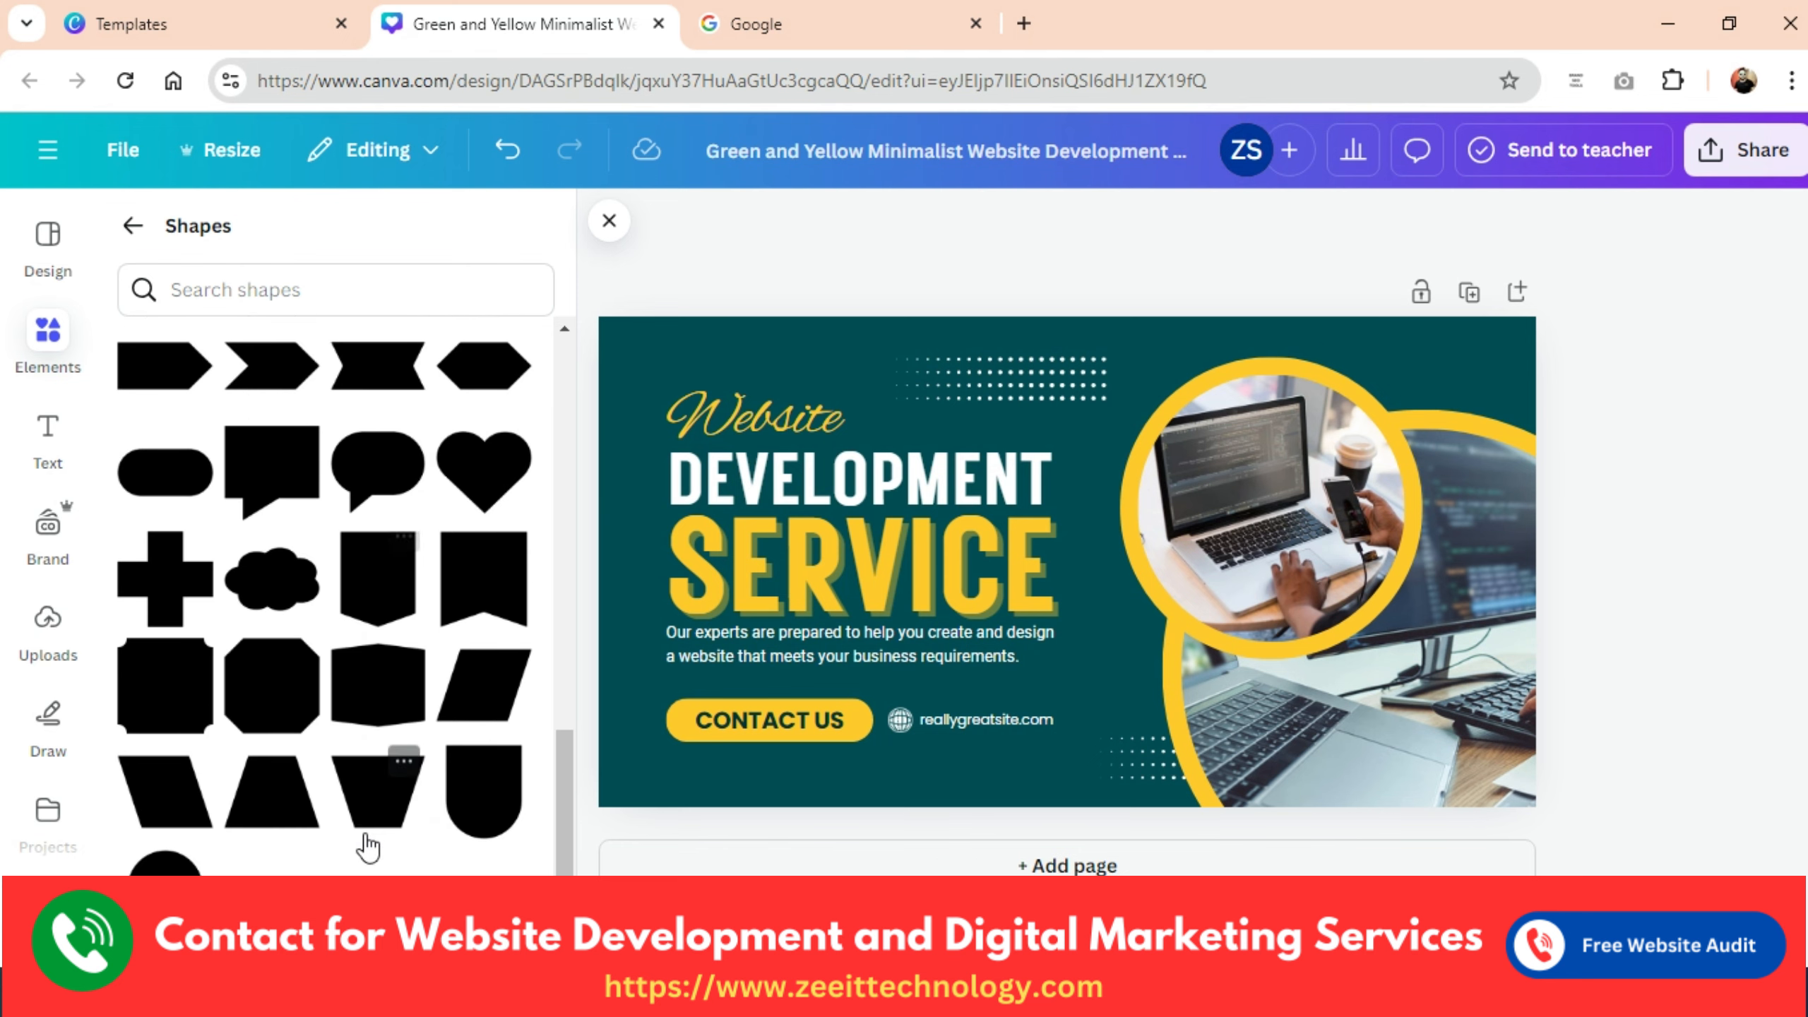
scroll(368, 840, "up", 3)
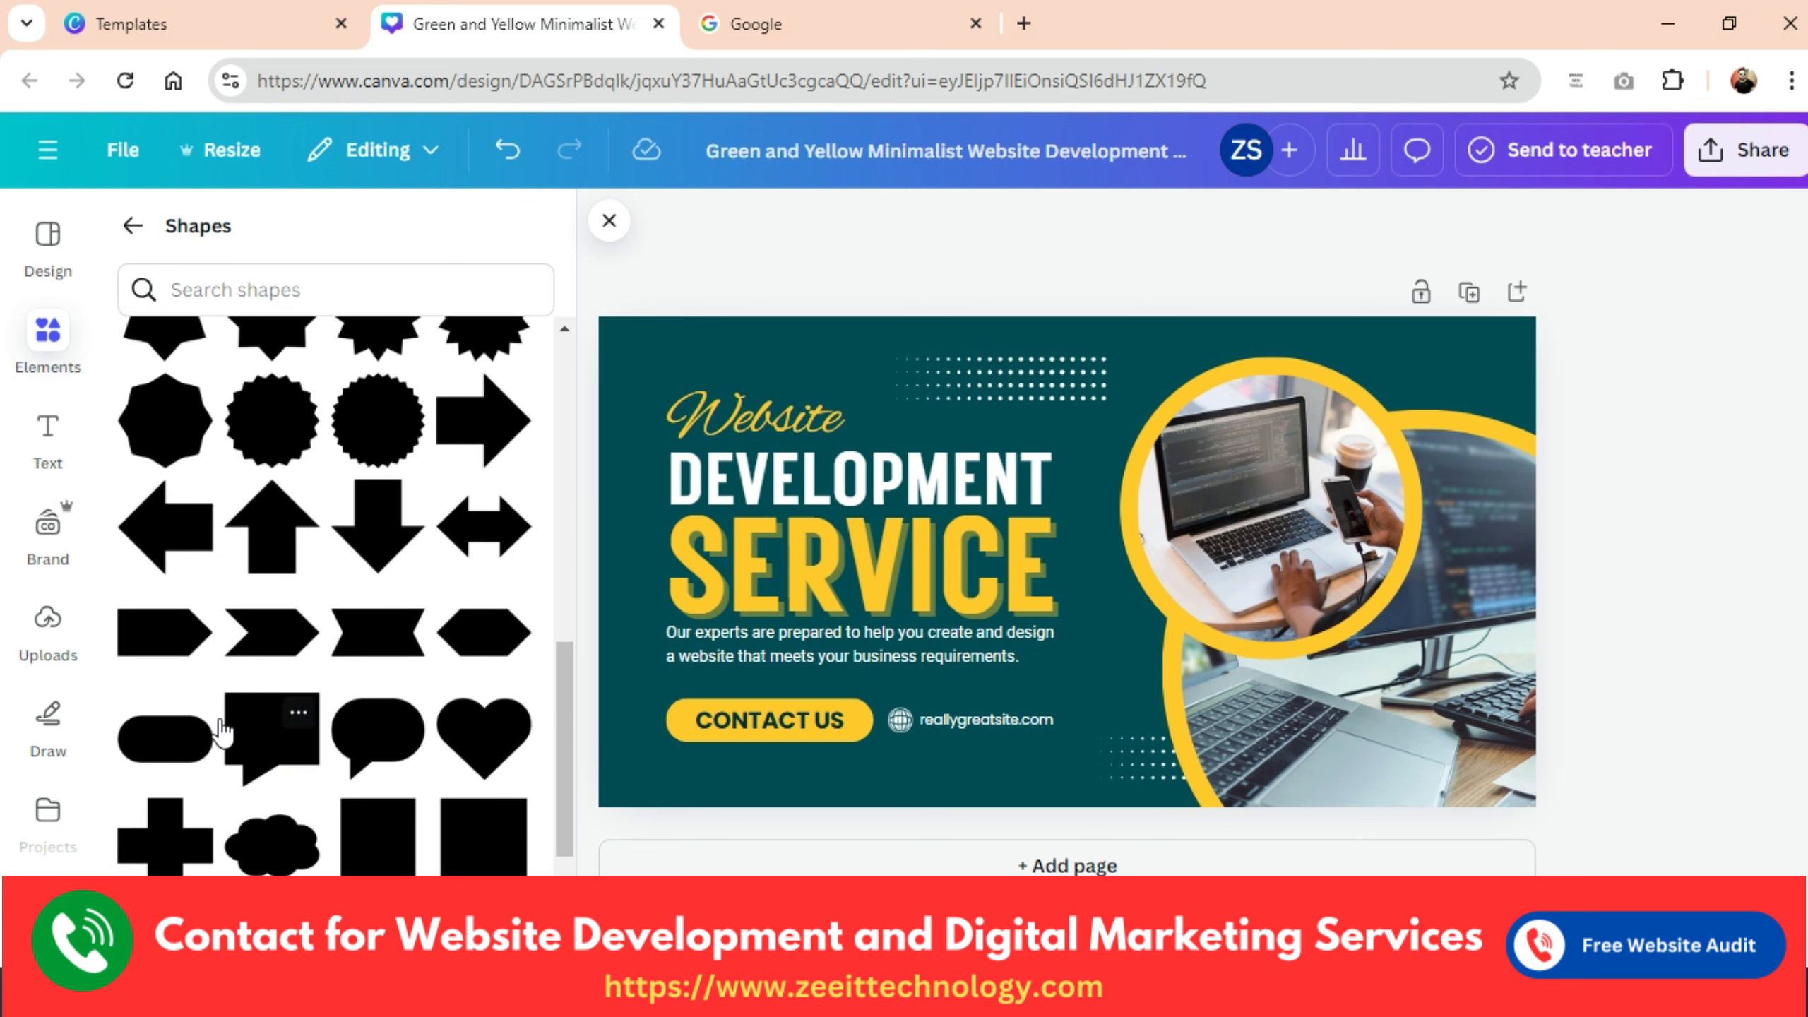
Try a pill shape widened and flattened just below the CONTACT US button, and delete it.
left_click(157, 757)
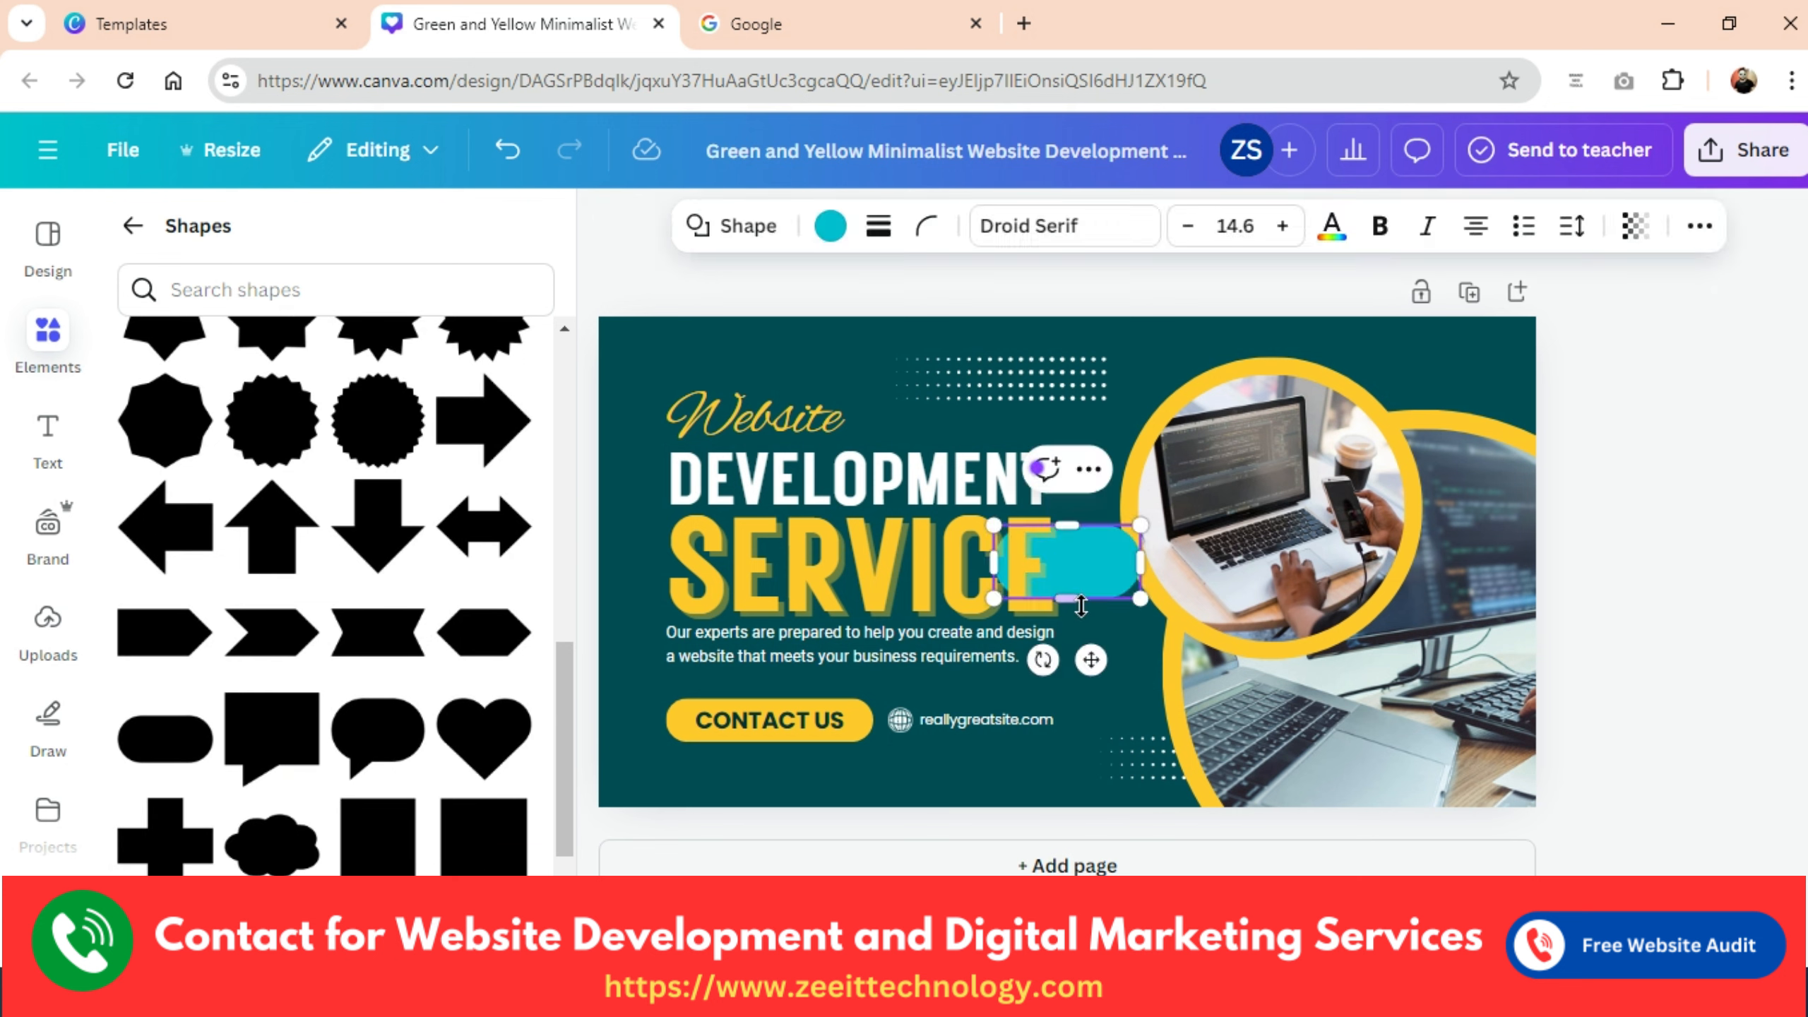
left_click_drag(1090, 658, 791, 856)
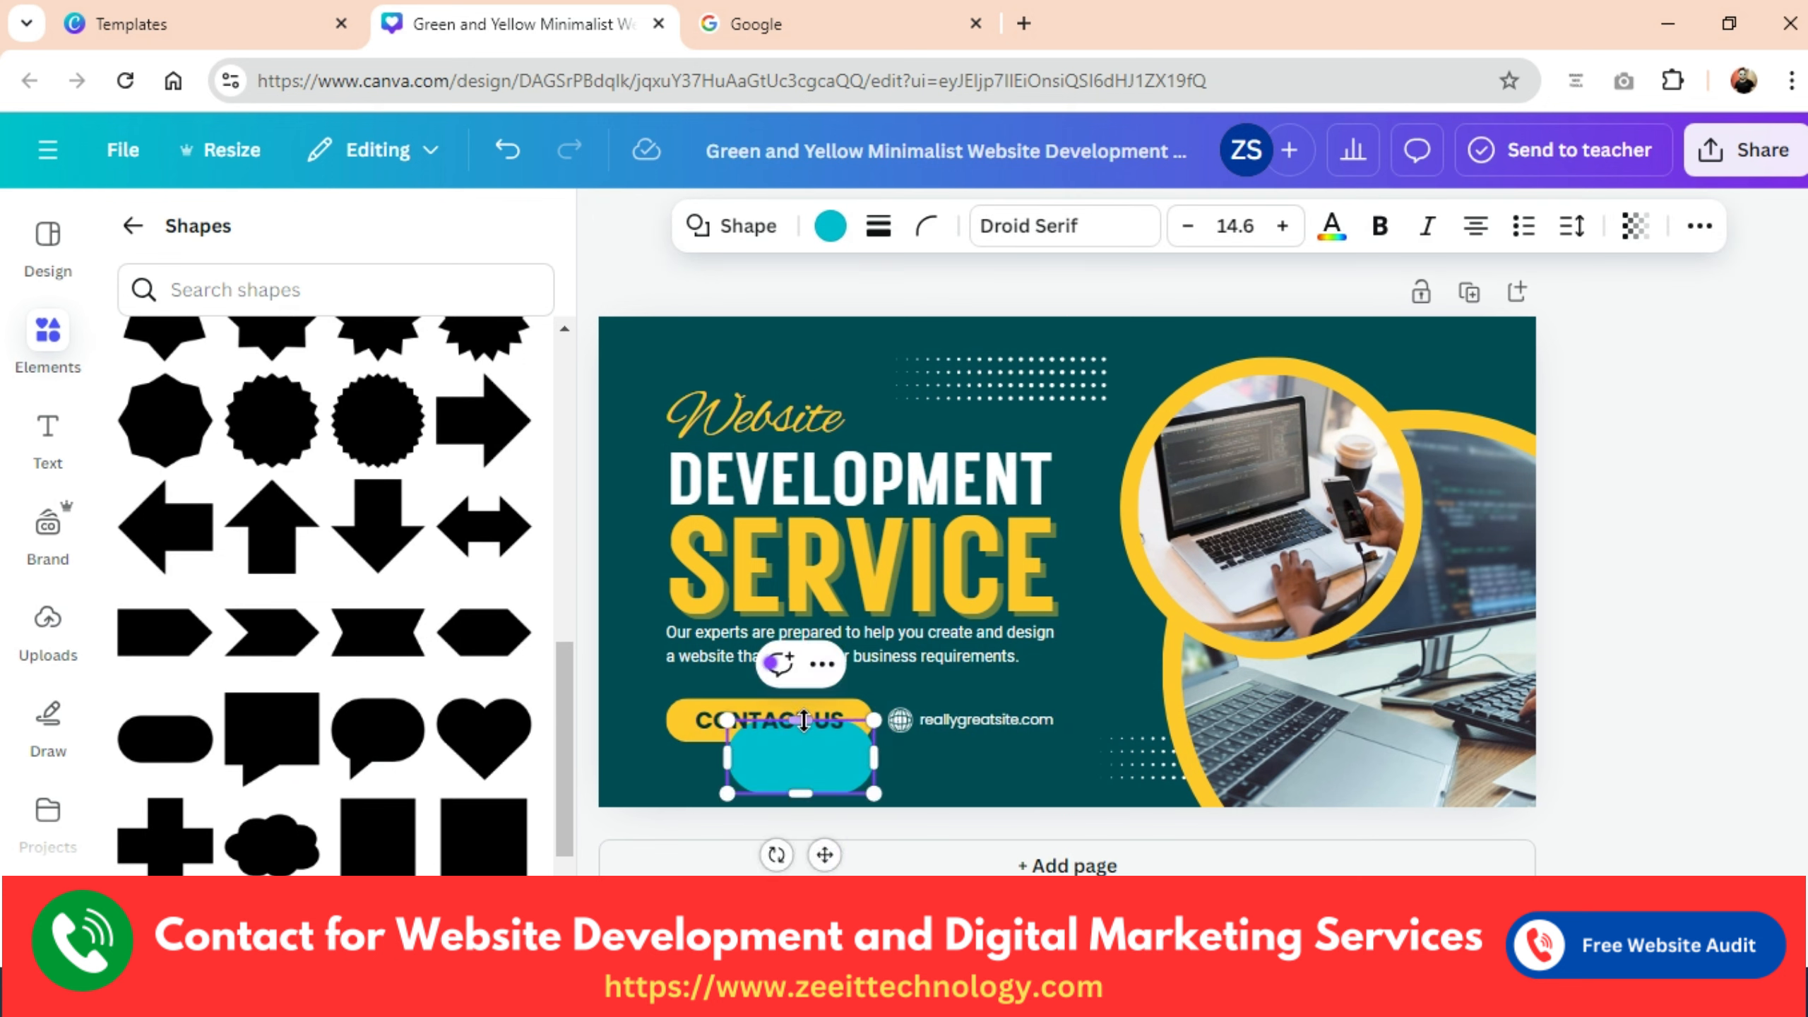
left_click_drag(801, 721, 971, 815)
left_click_drag(883, 767, 851, 739)
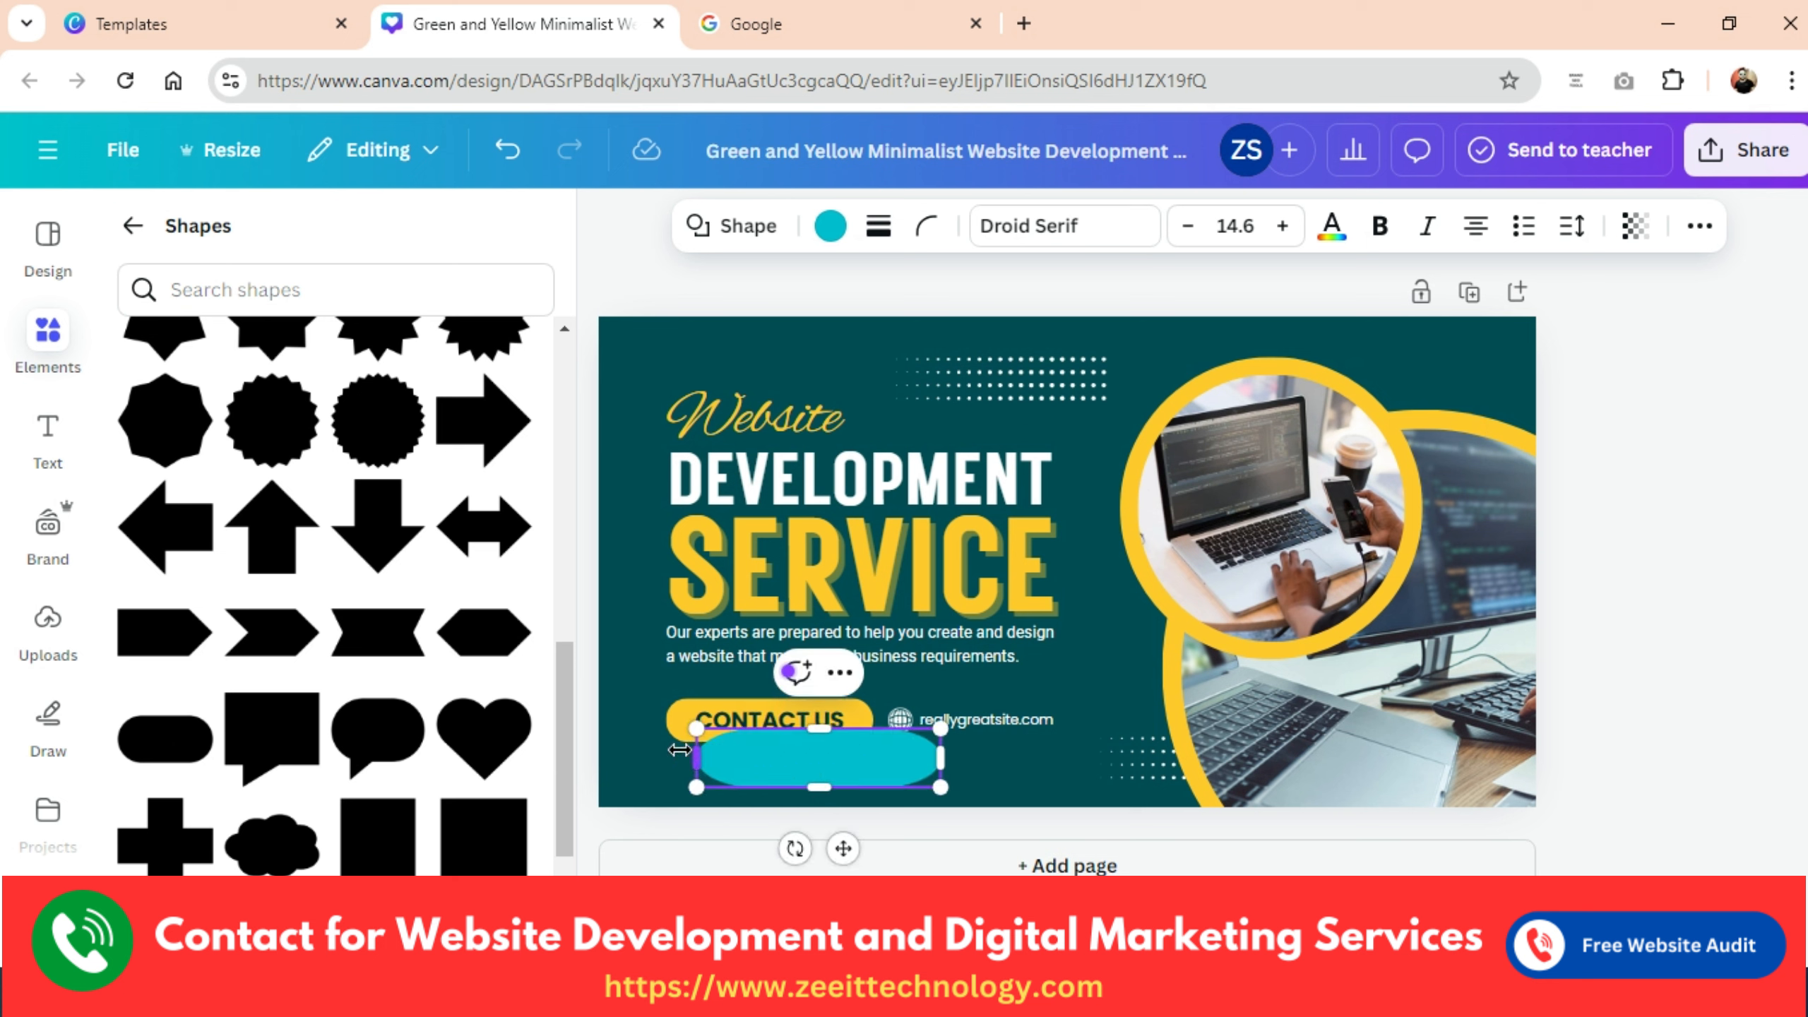
left_click_drag(679, 749, 648, 750)
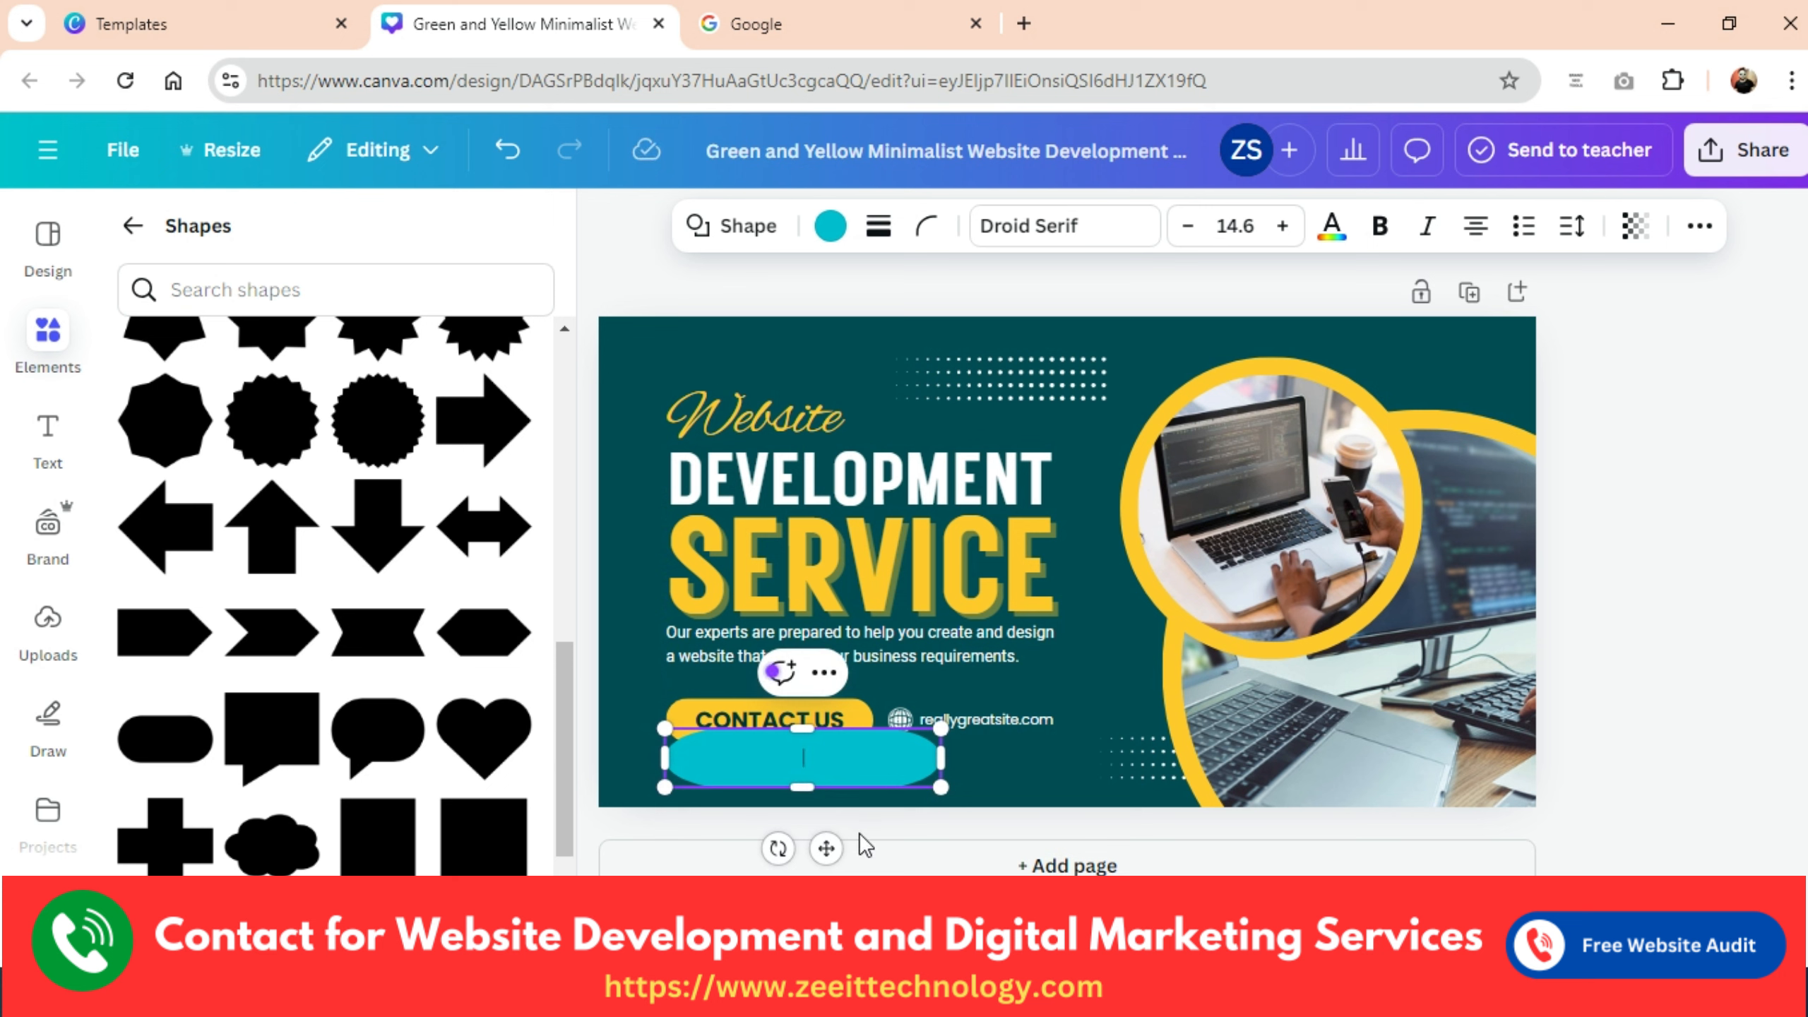
key("Delete")
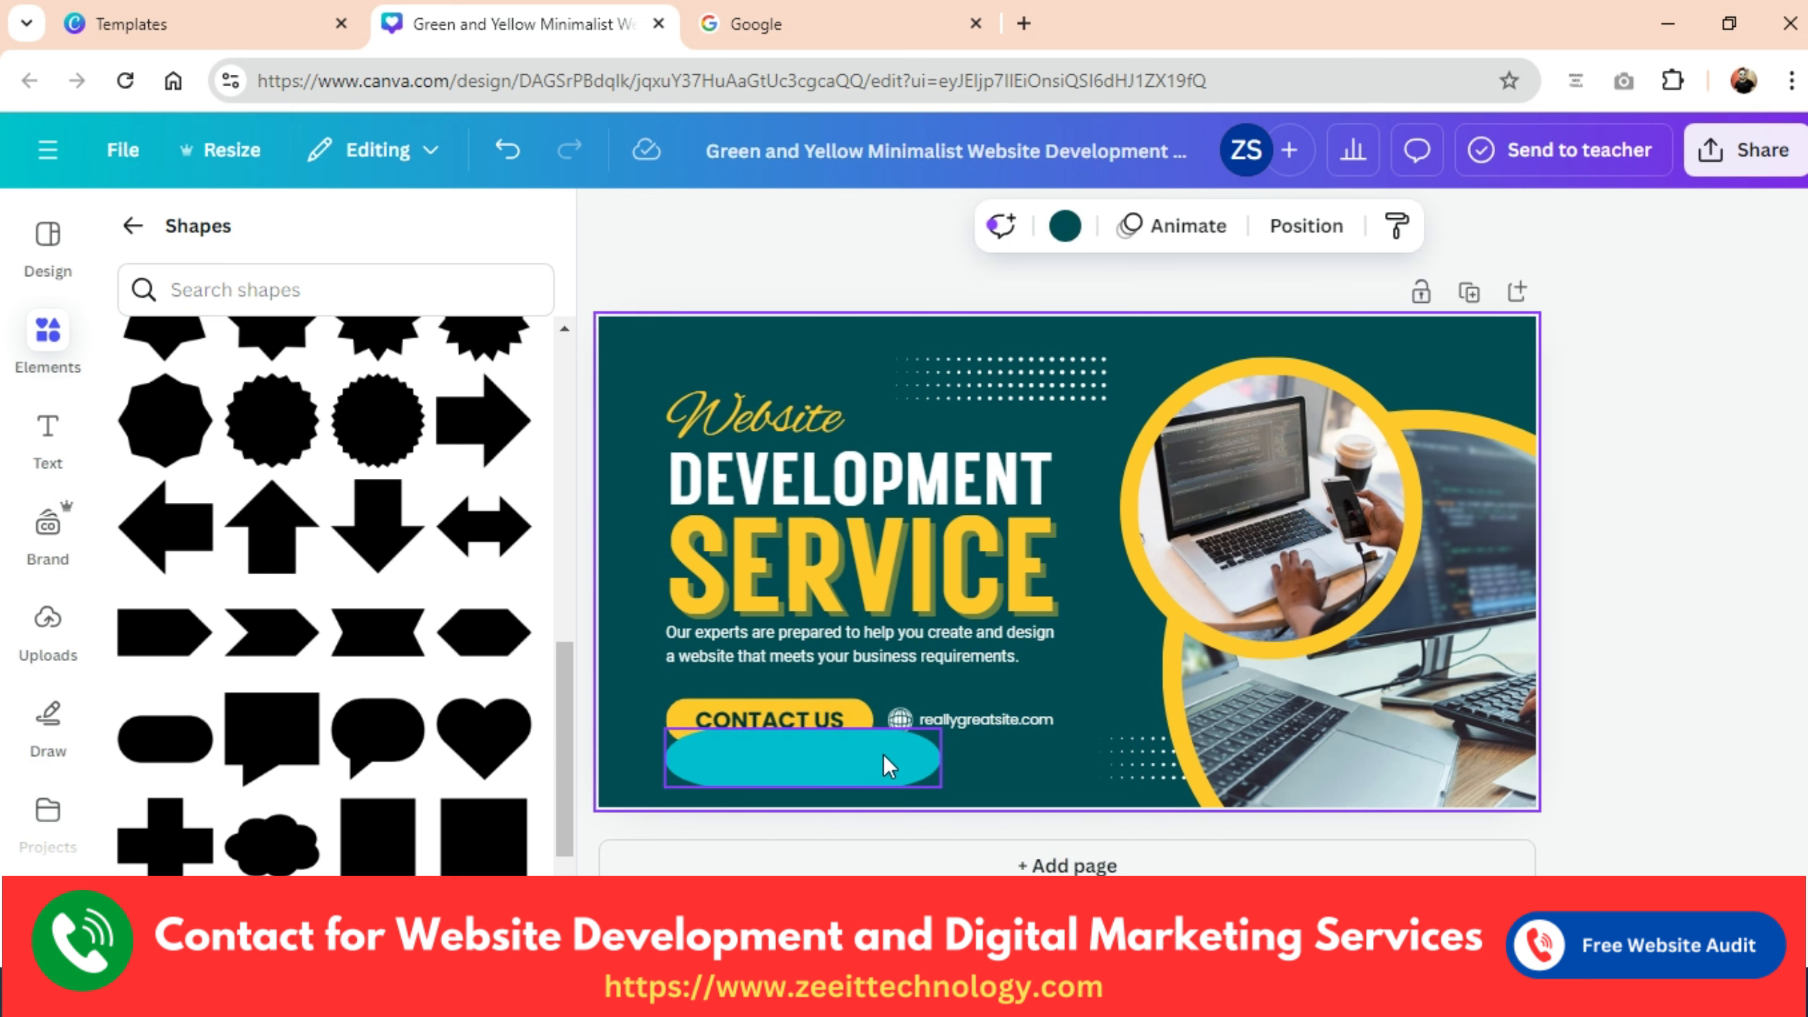
Try a widened arrow-ended rectangle over the website address, and delete it.
scroll(271, 734, "down", 2)
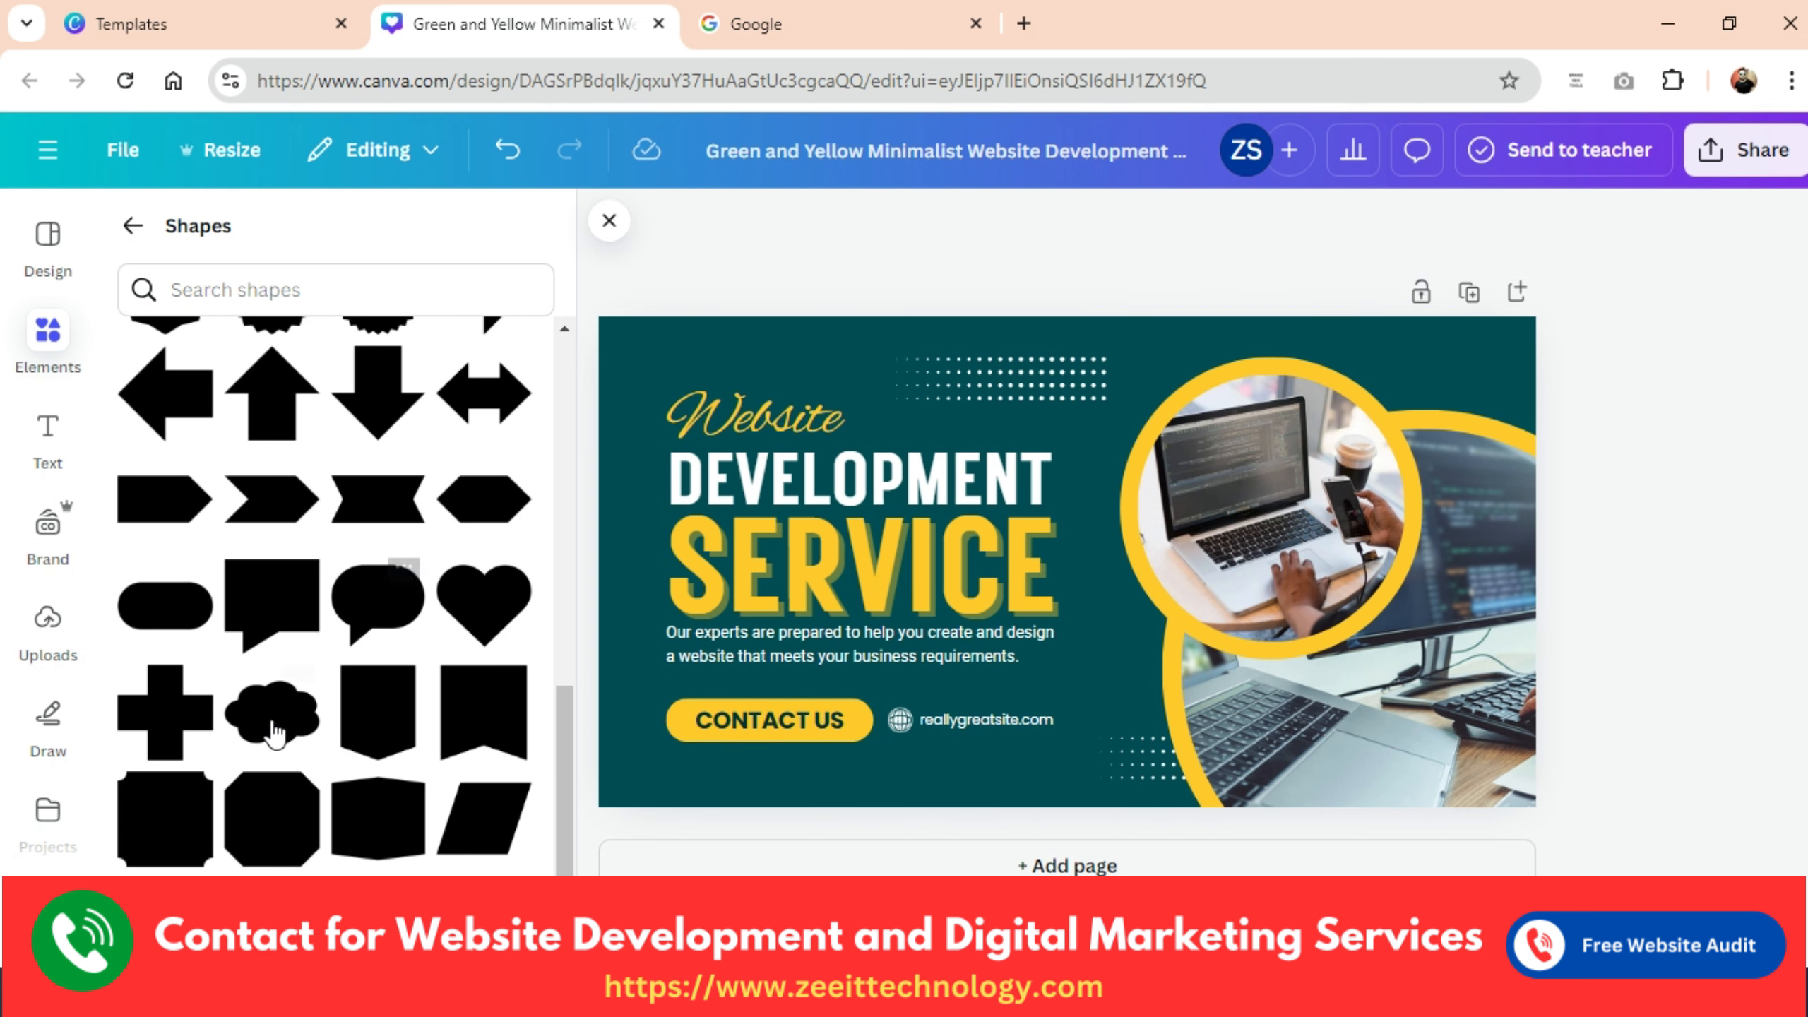
left_click(156, 519)
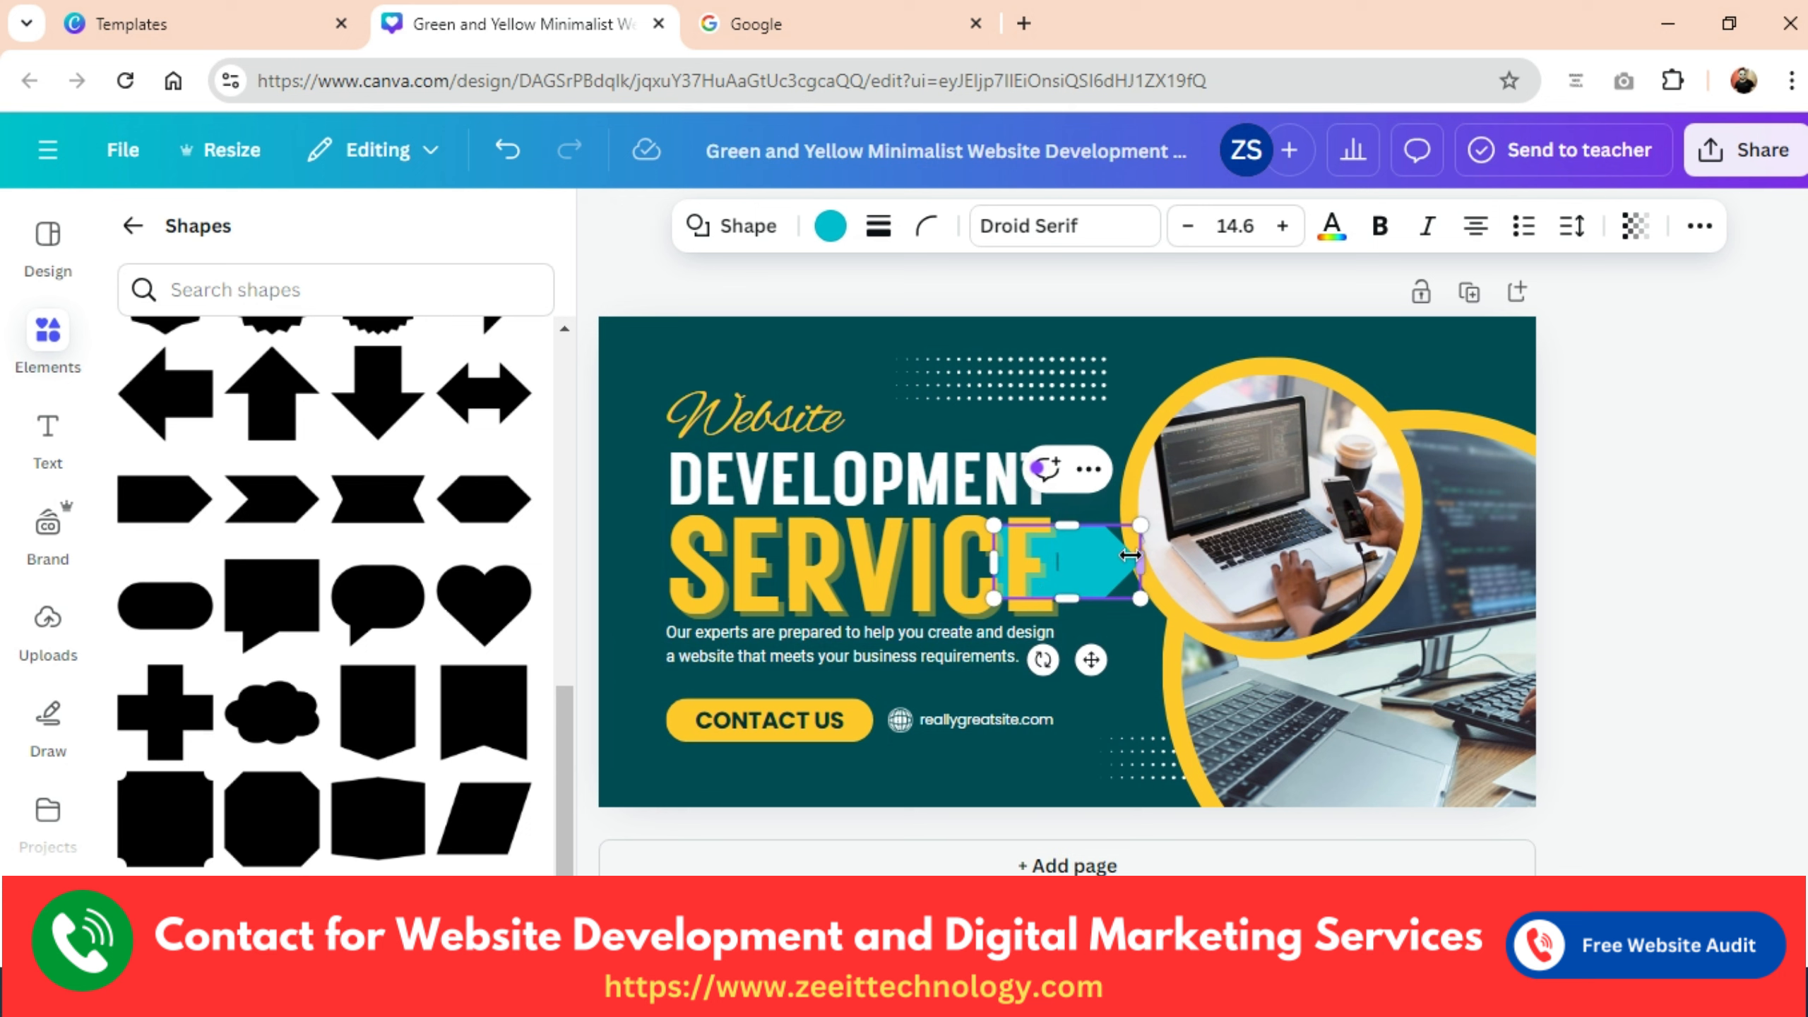
left_click_drag(1157, 563, 1318, 553)
left_click_drag(1124, 558, 1031, 691)
left_click(1684, 619)
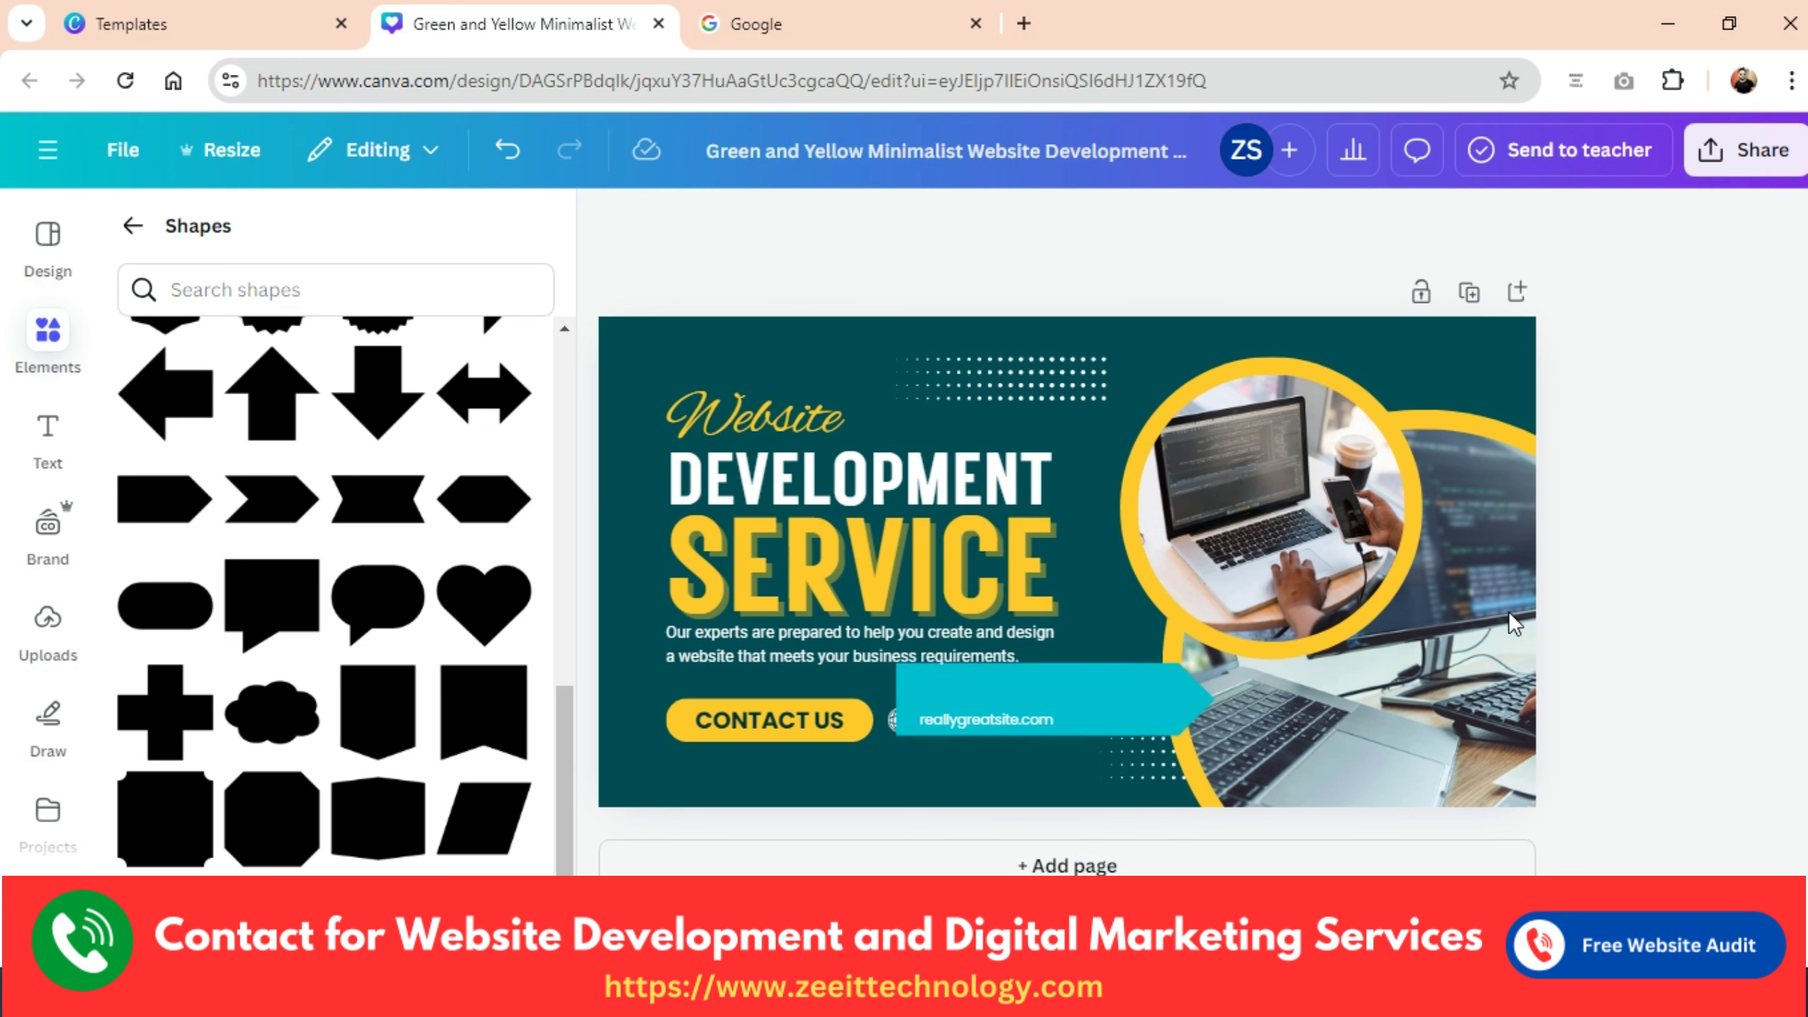
left_click(1123, 724)
key("Delete")
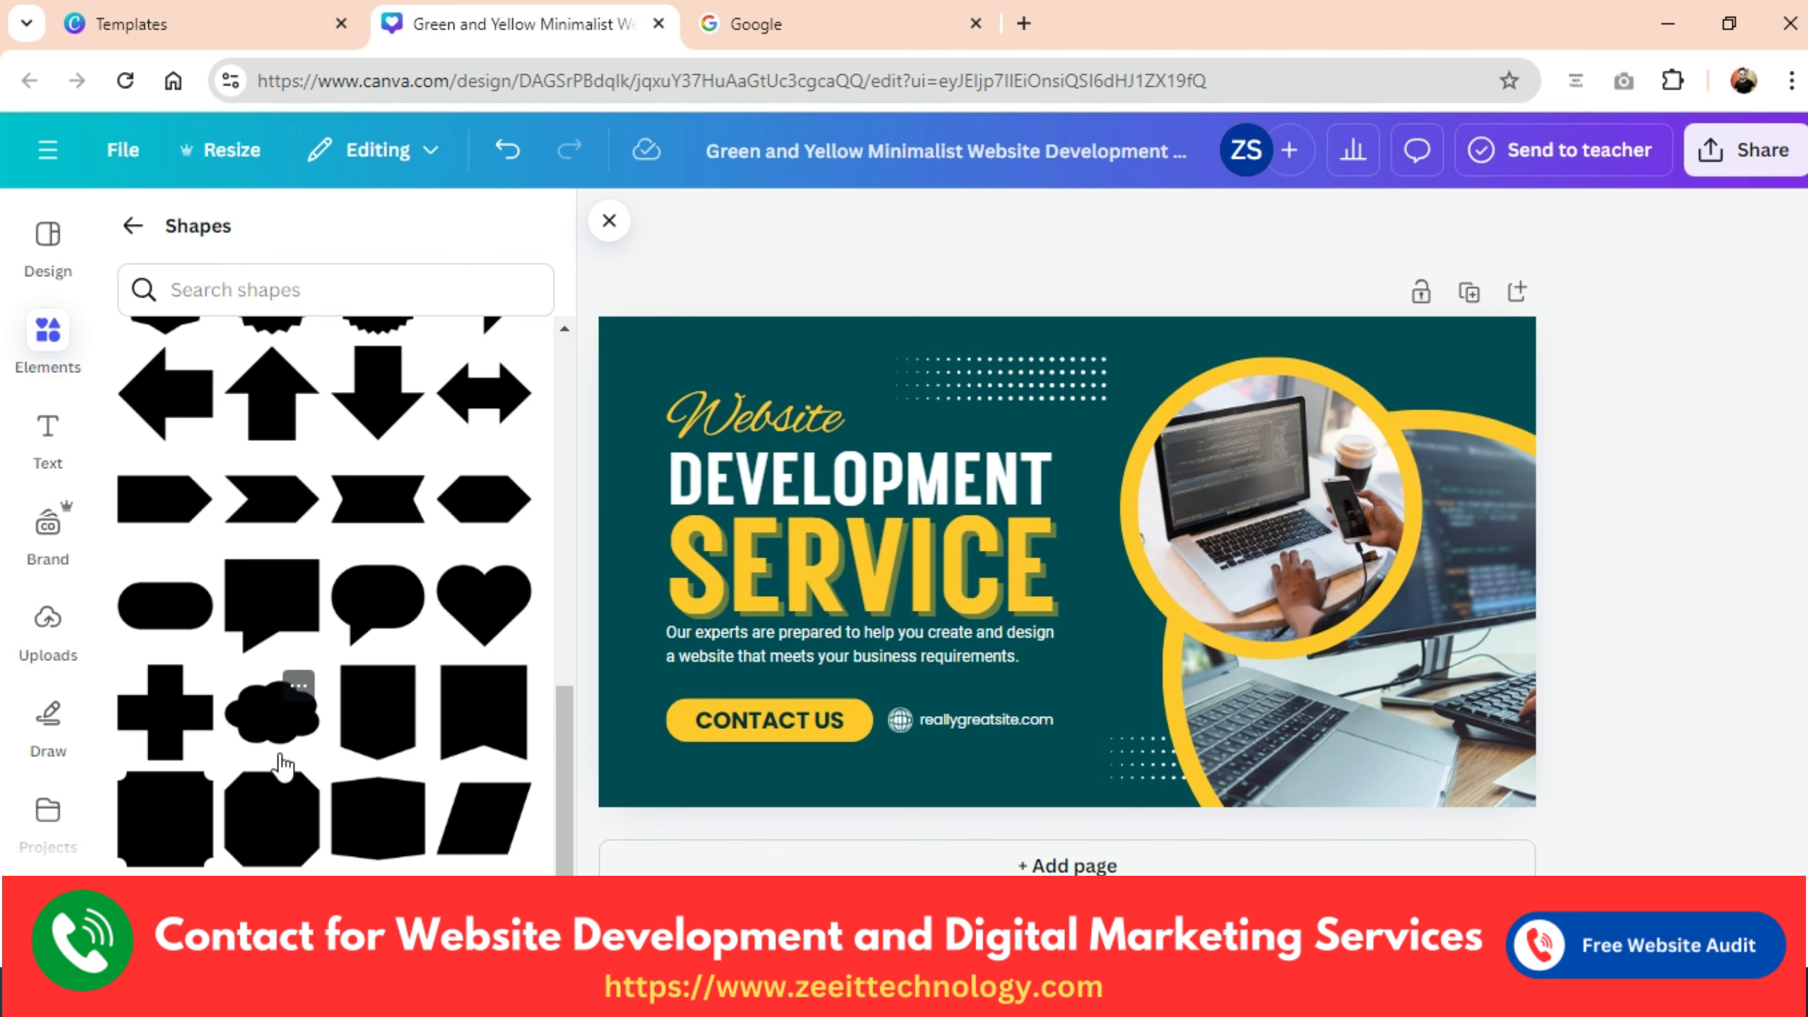
Try an arrow line between the description text and the CONTACT US button, and delete it.
scroll(278, 755, "up", 10)
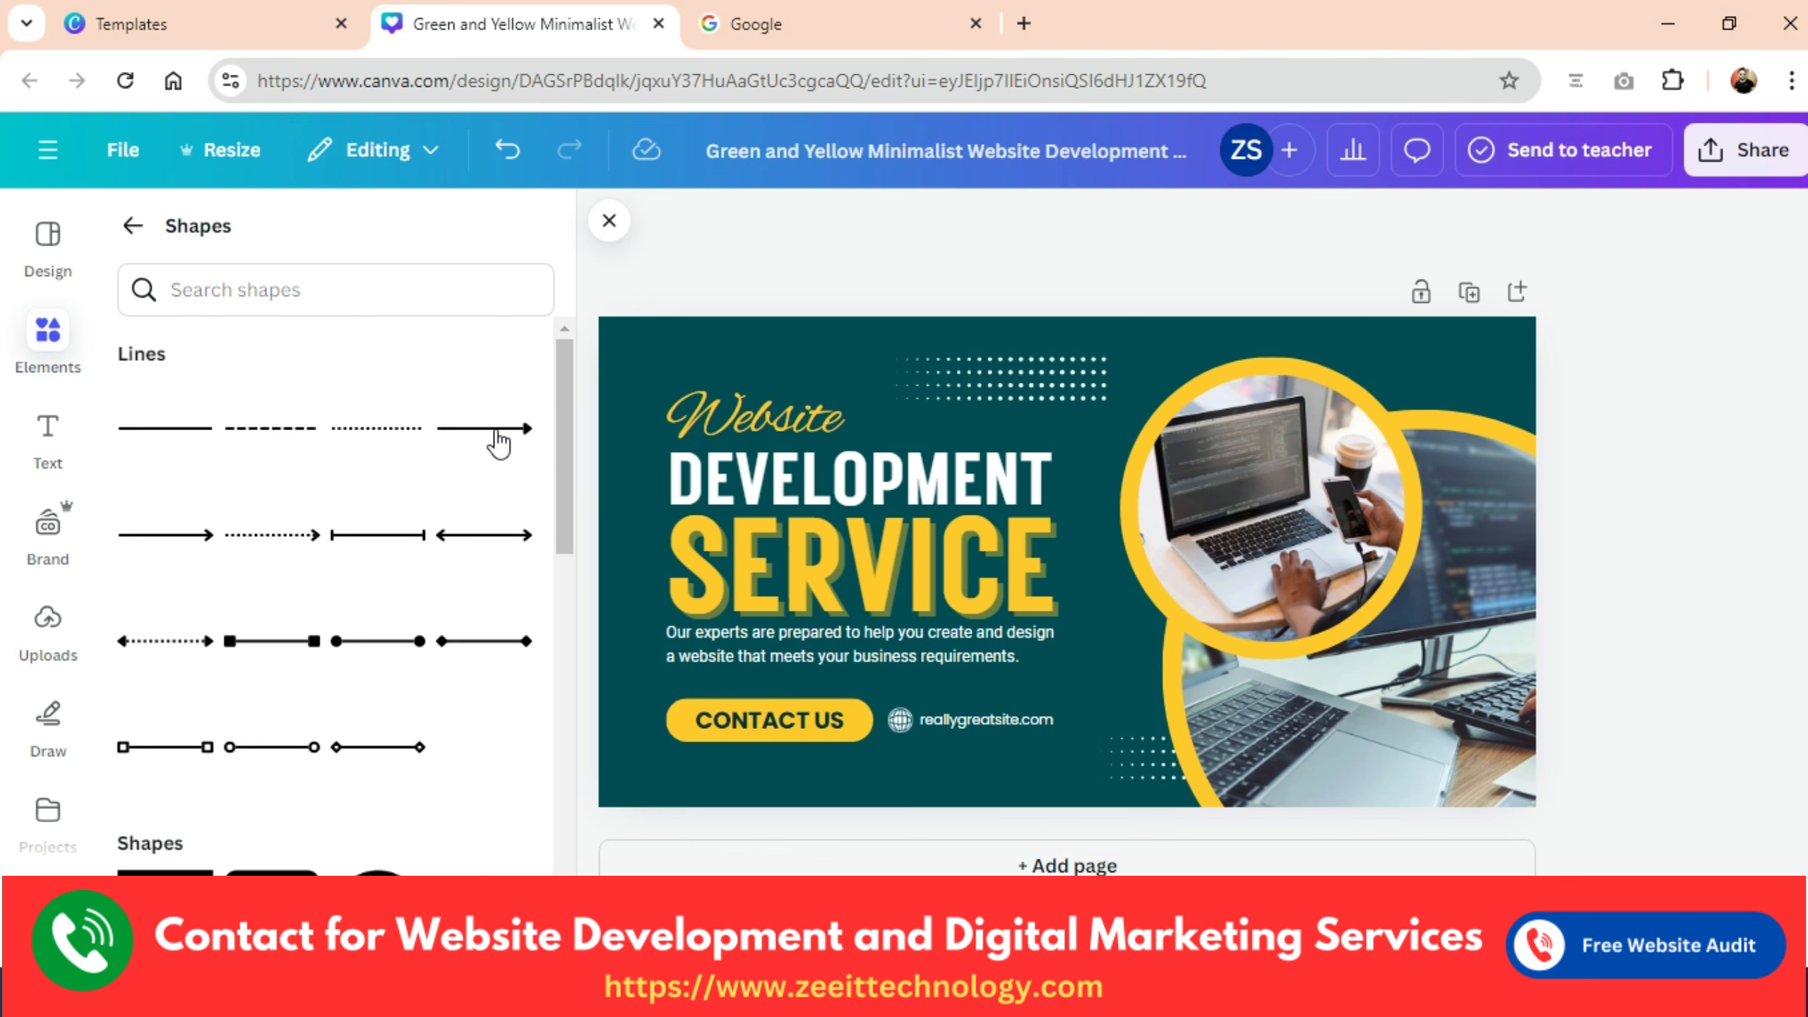
left_click(499, 442)
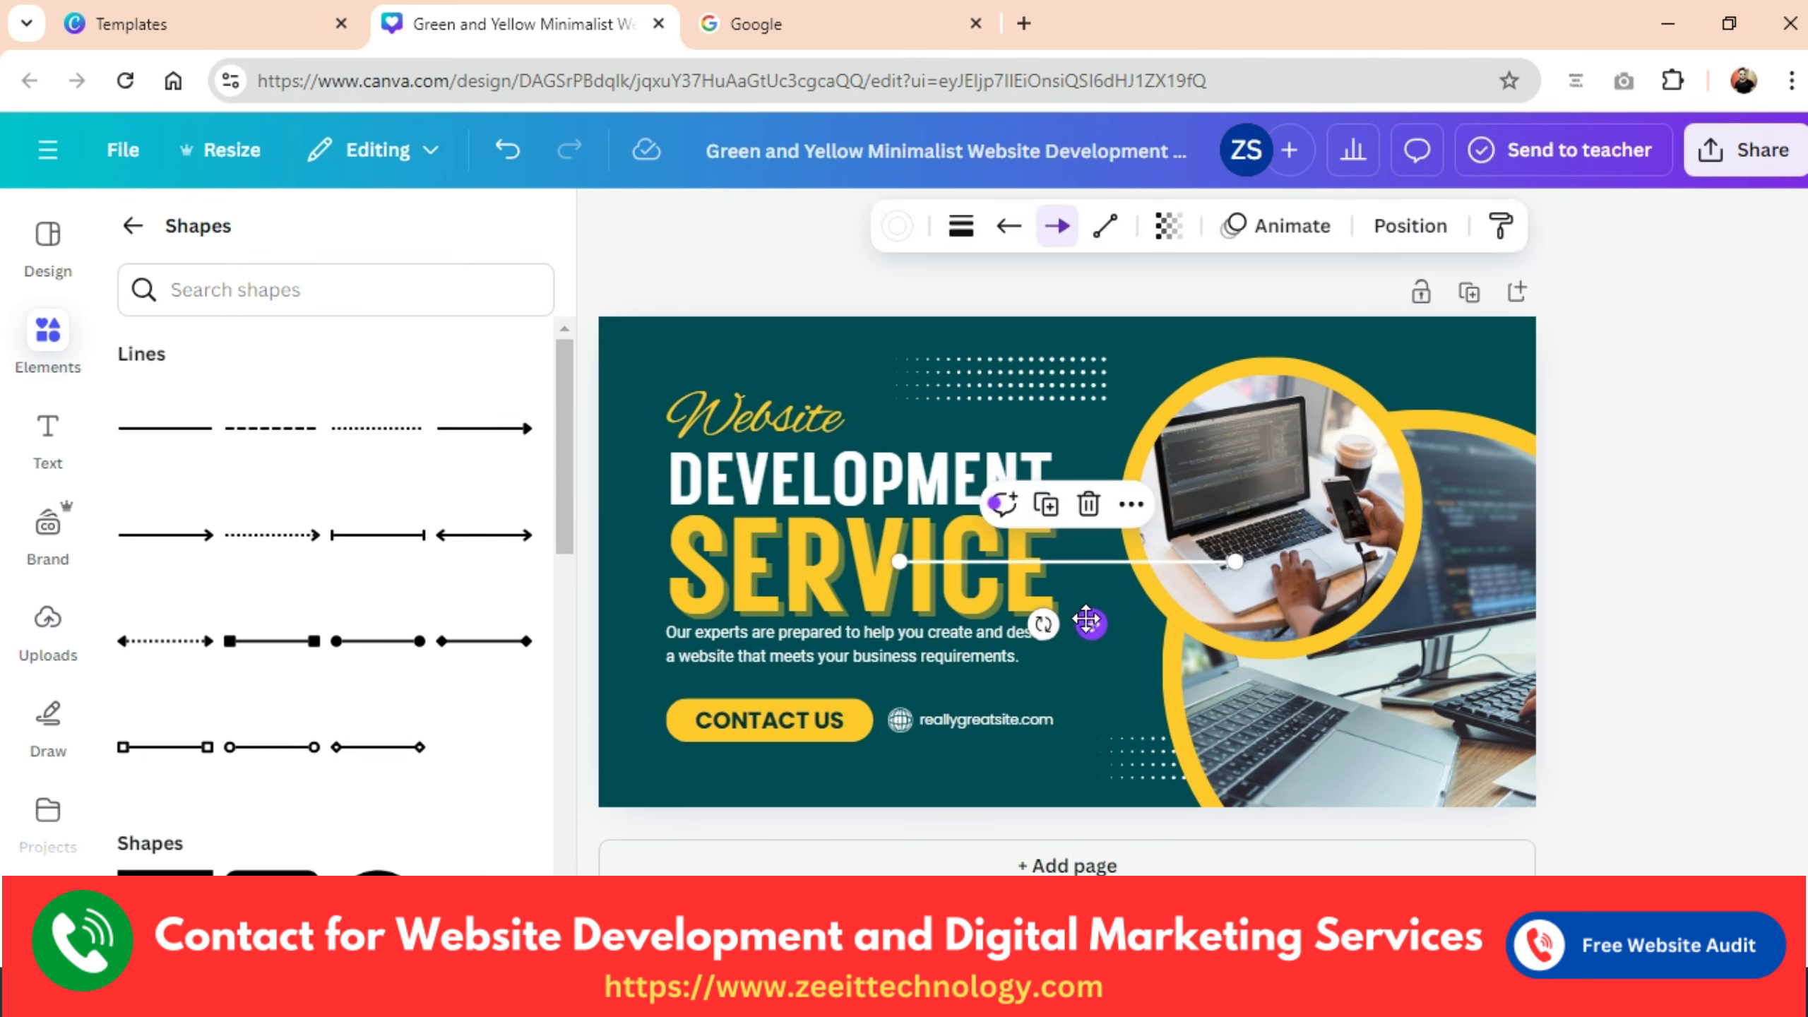
left_click_drag(1087, 621, 875, 735)
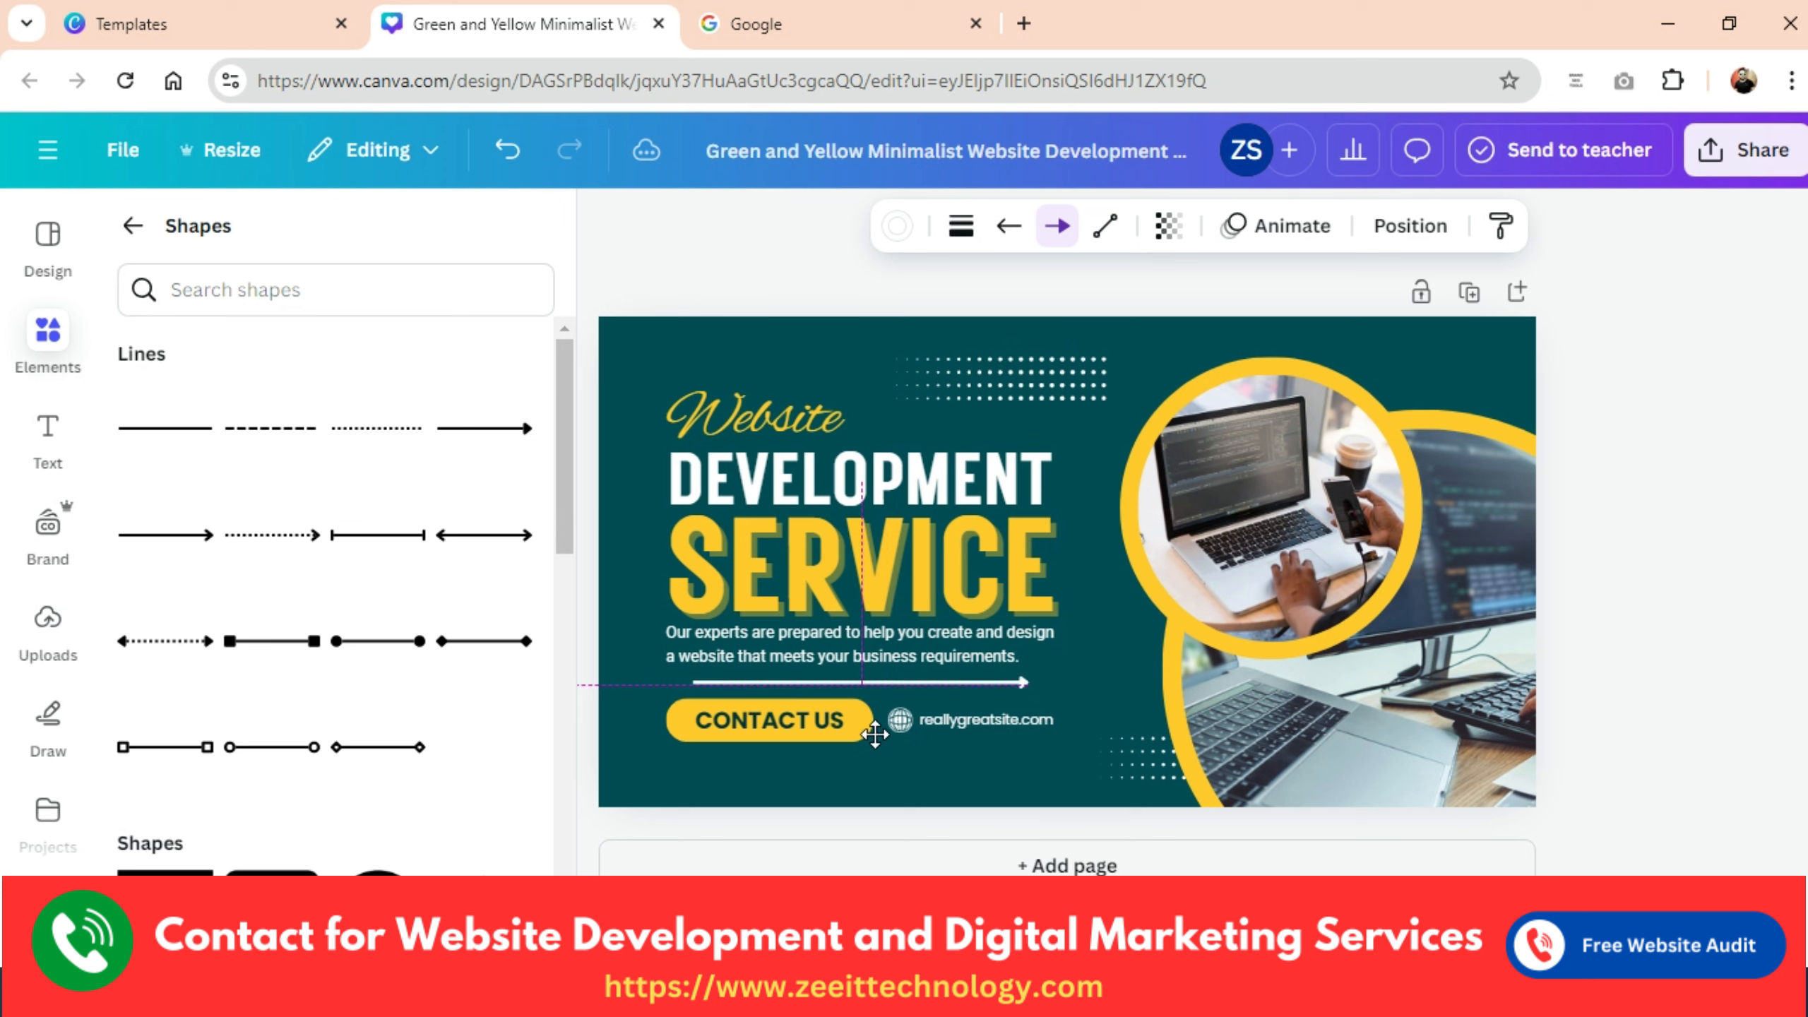
key("Delete")
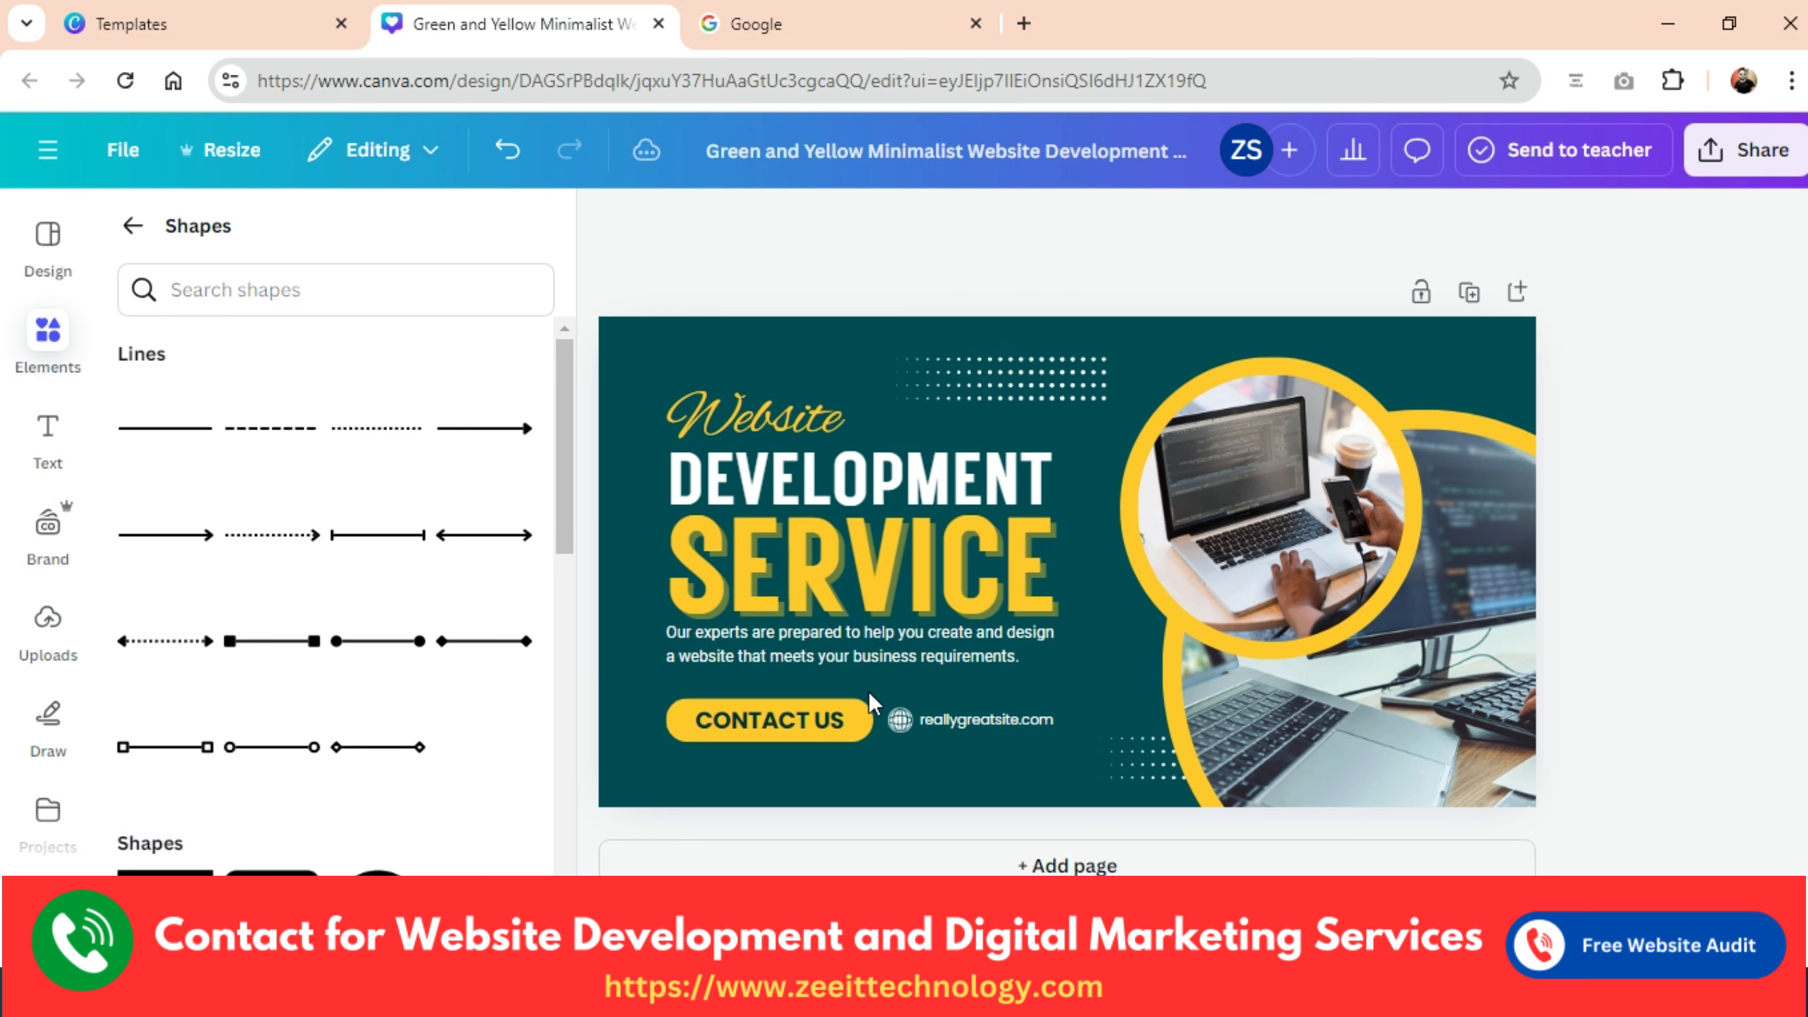
Add a plain solid line between the description text and the CONTACT US button.
left_click(162, 434)
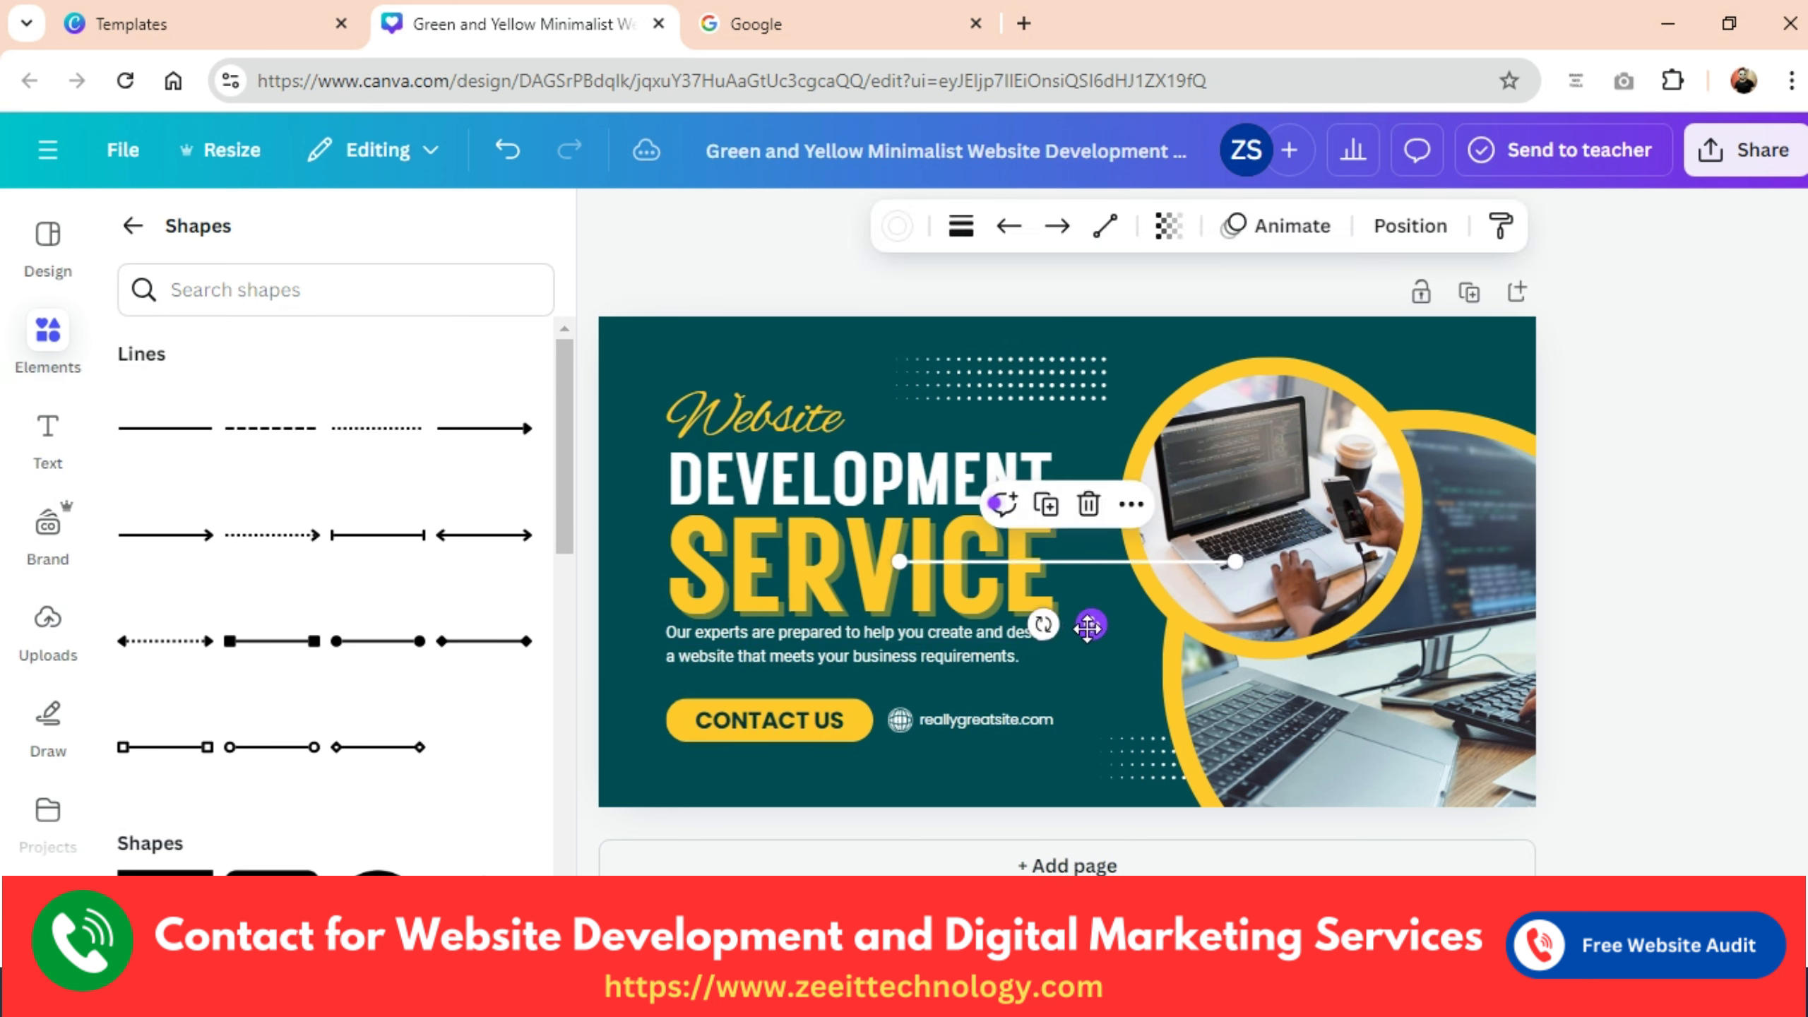
left_click_drag(1091, 624, 870, 746)
left_click(1711, 456)
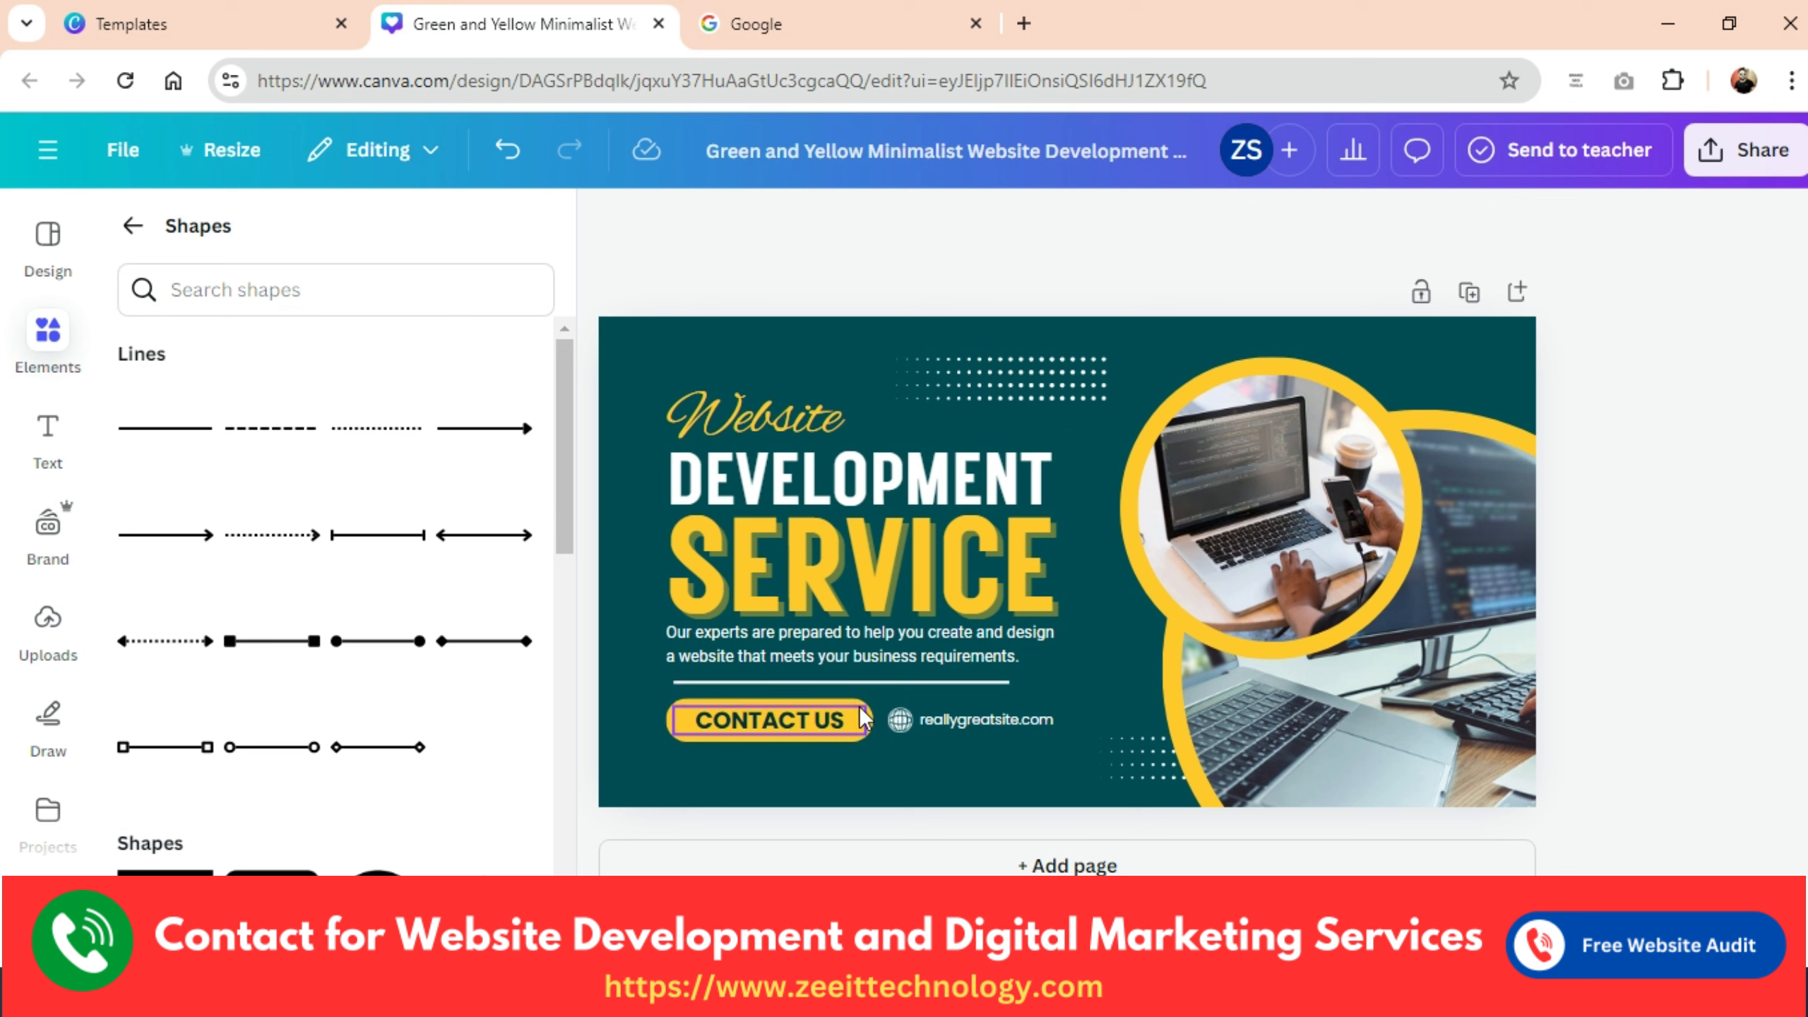
left_click(863, 729)
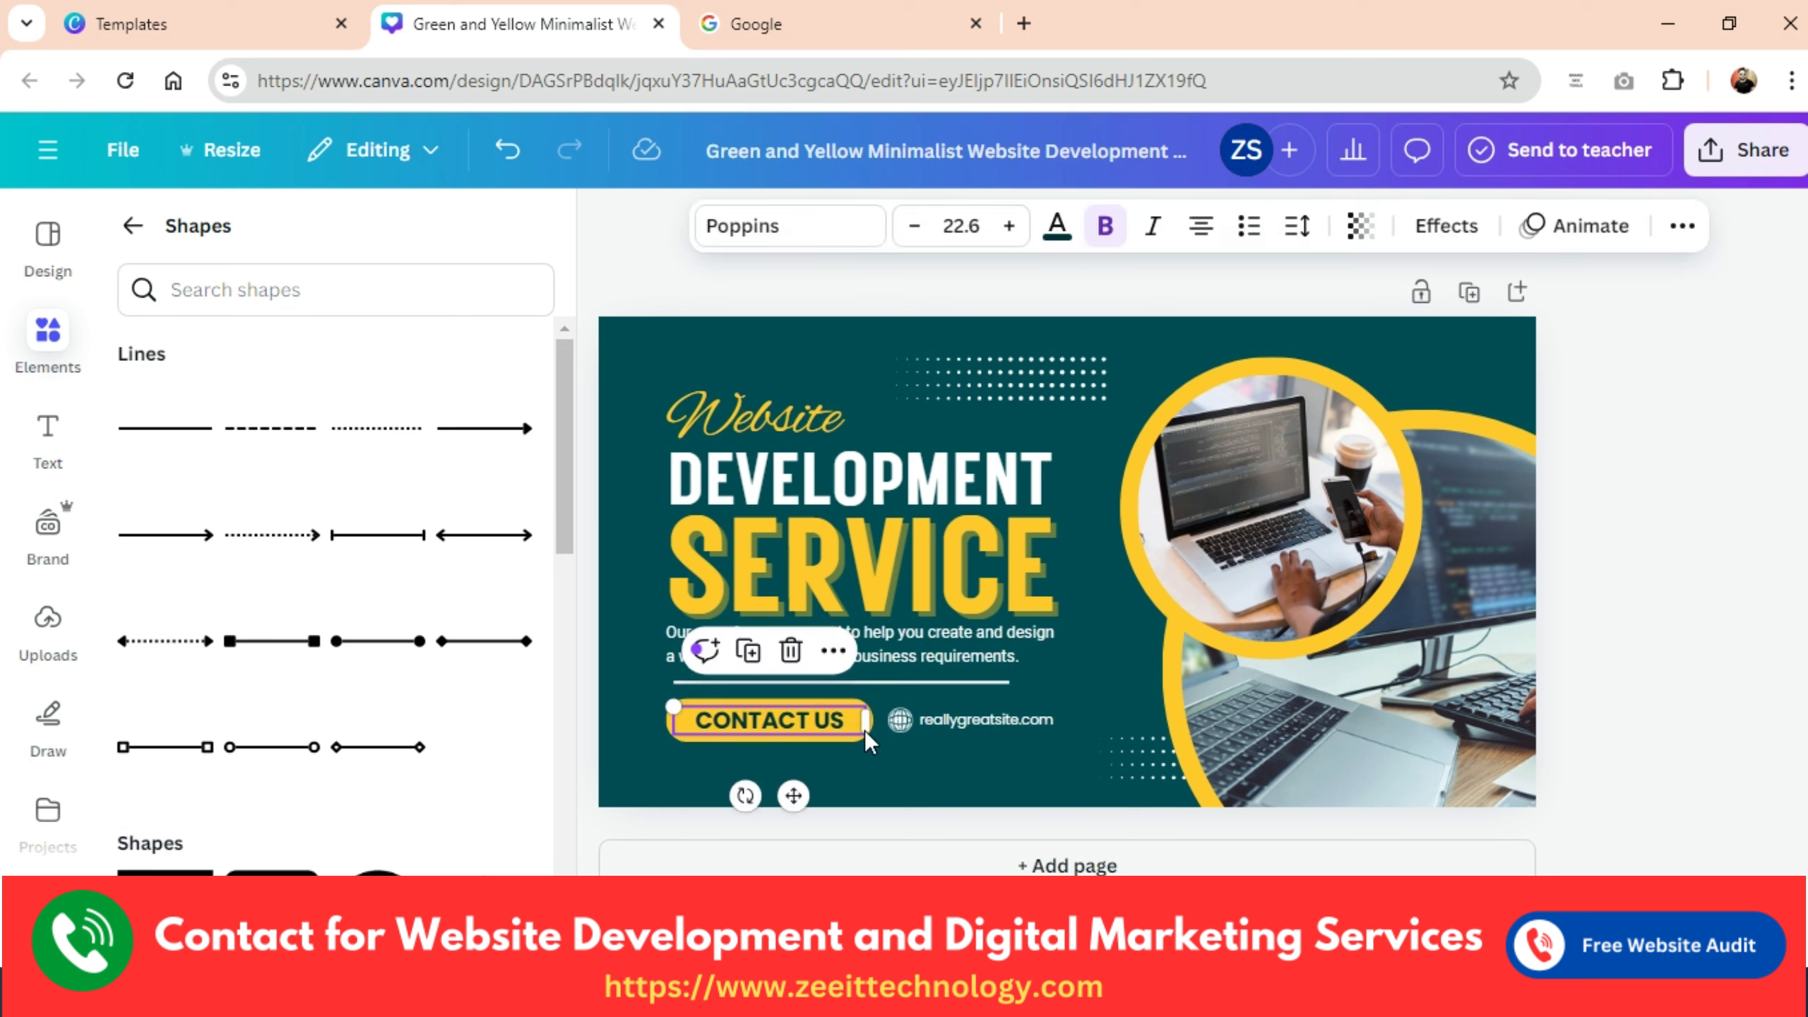
left_click(860, 749)
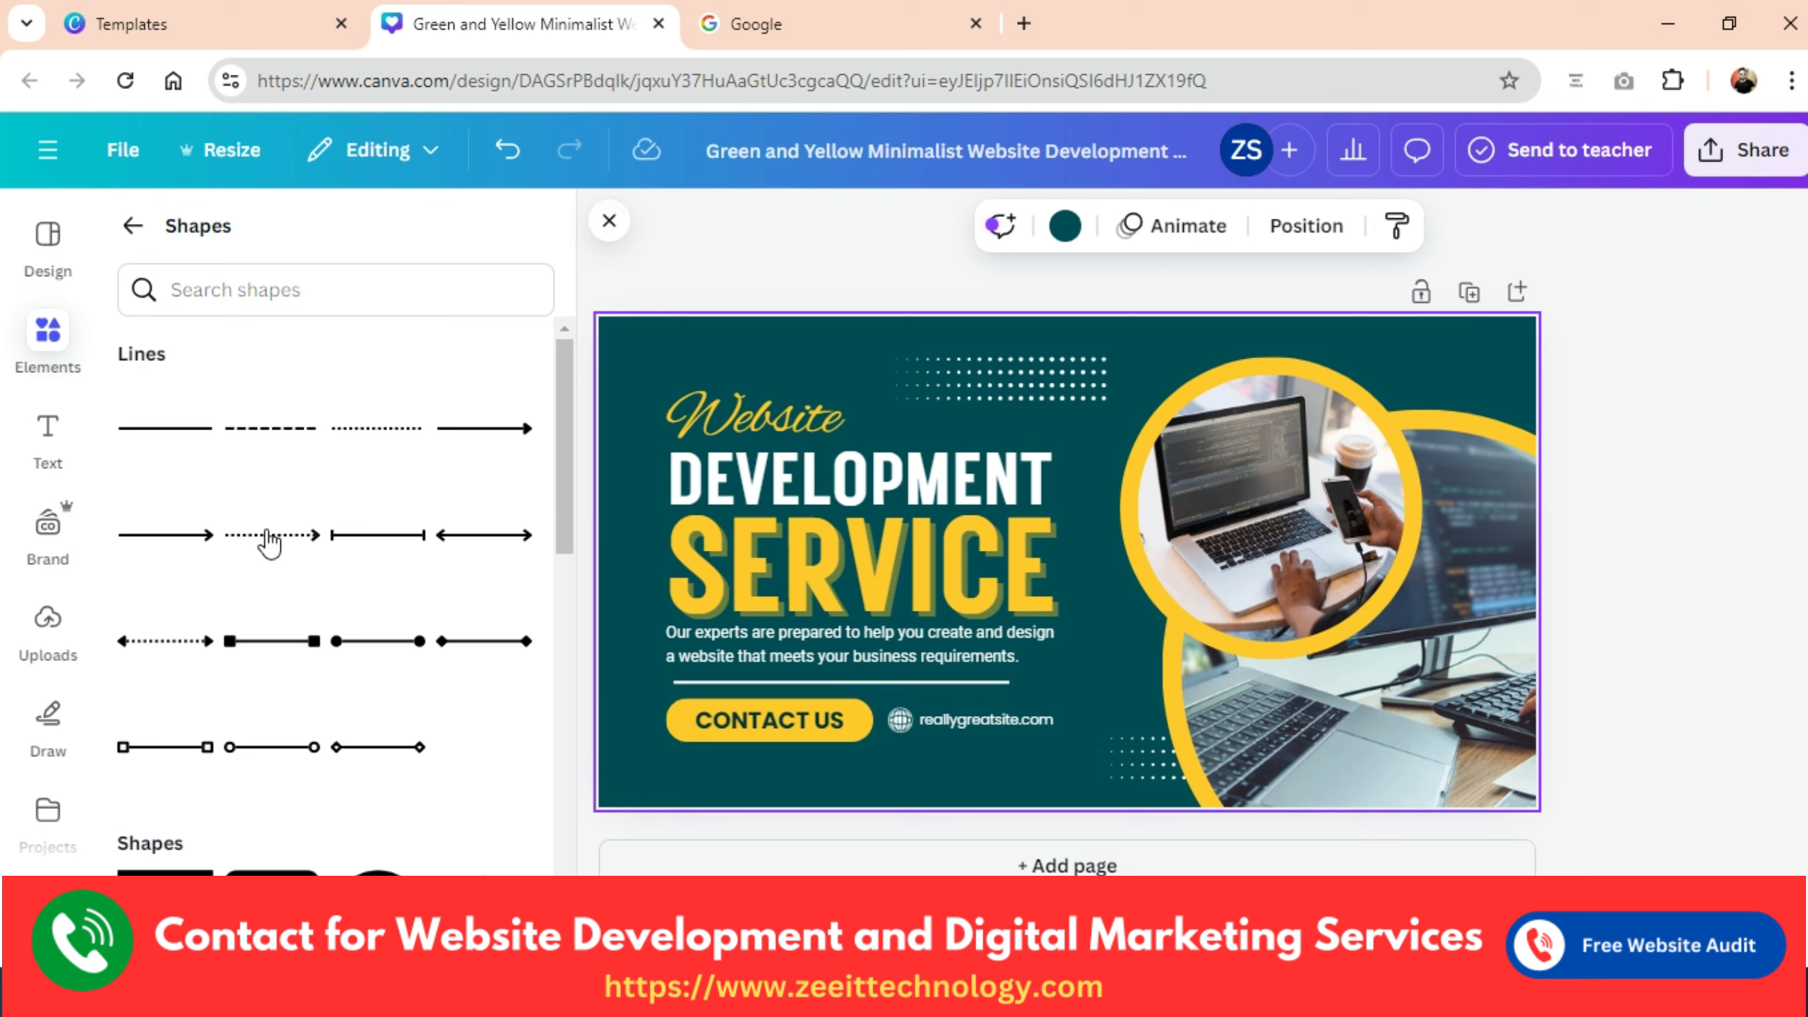
Look through the remaining shapes and the other element categories, down to frames, grids and mockups.
scroll(384, 712, "down", 12)
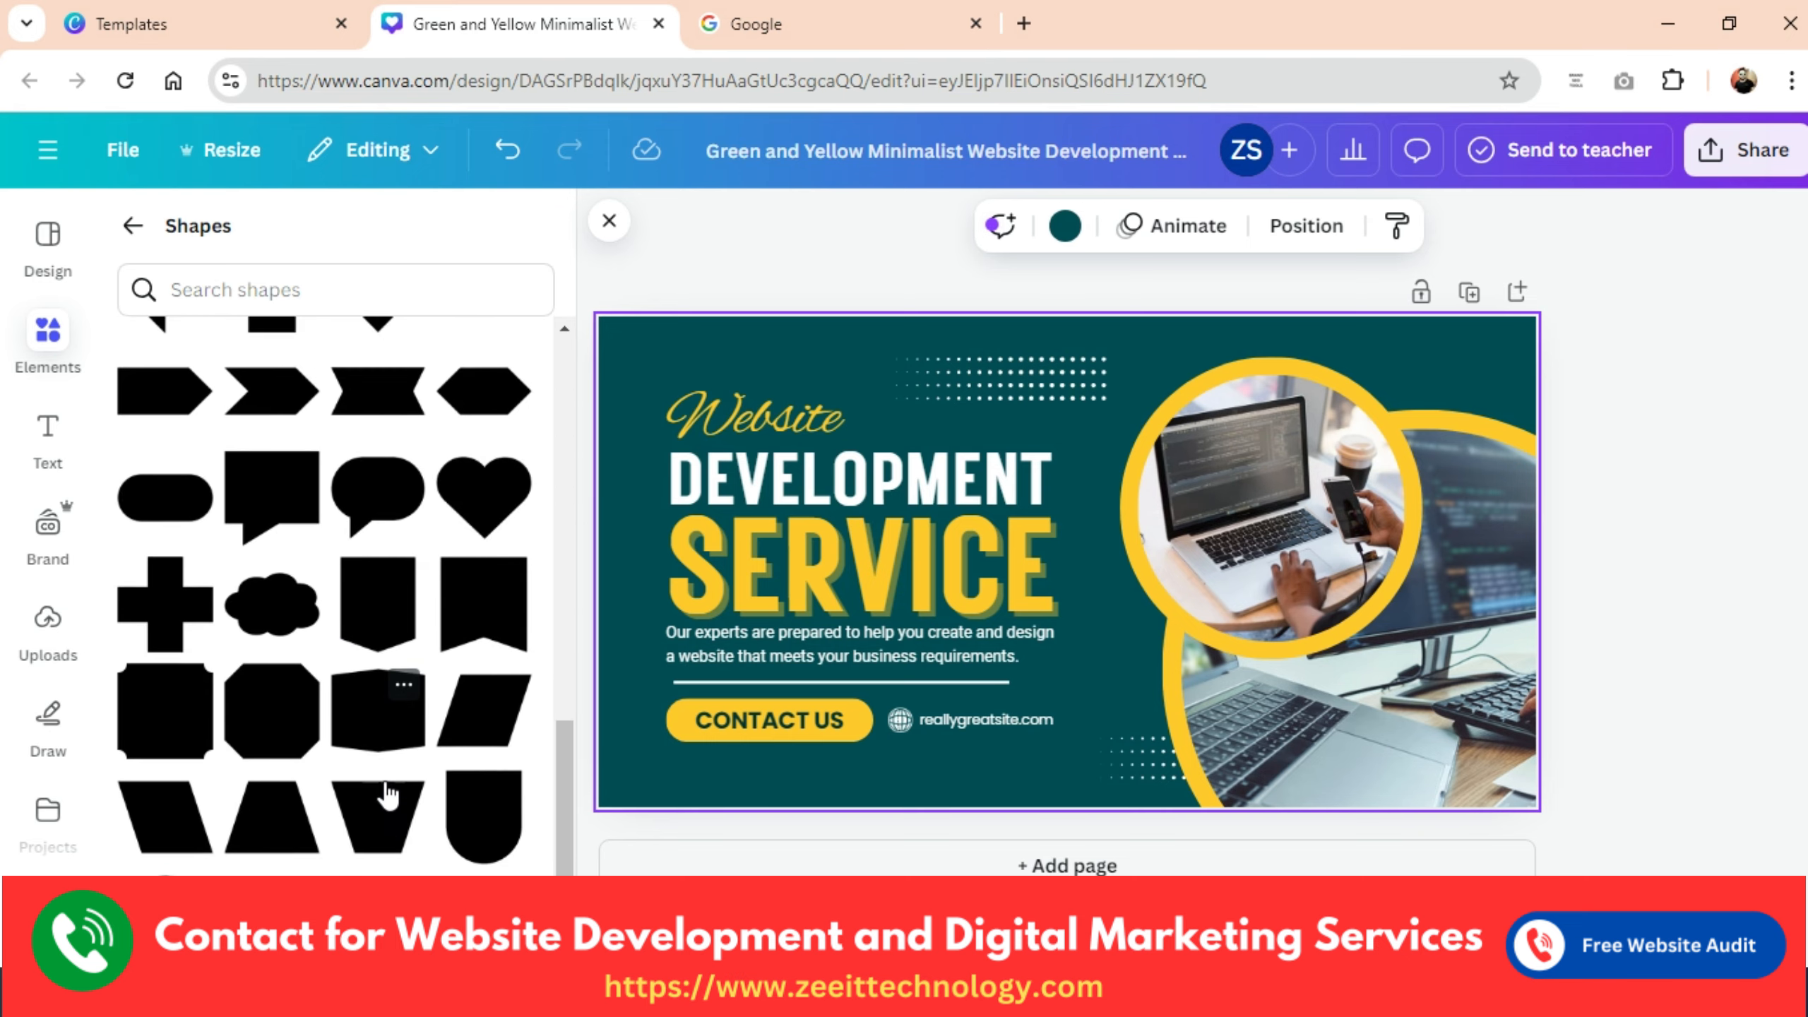
scroll(388, 794, "up", 10)
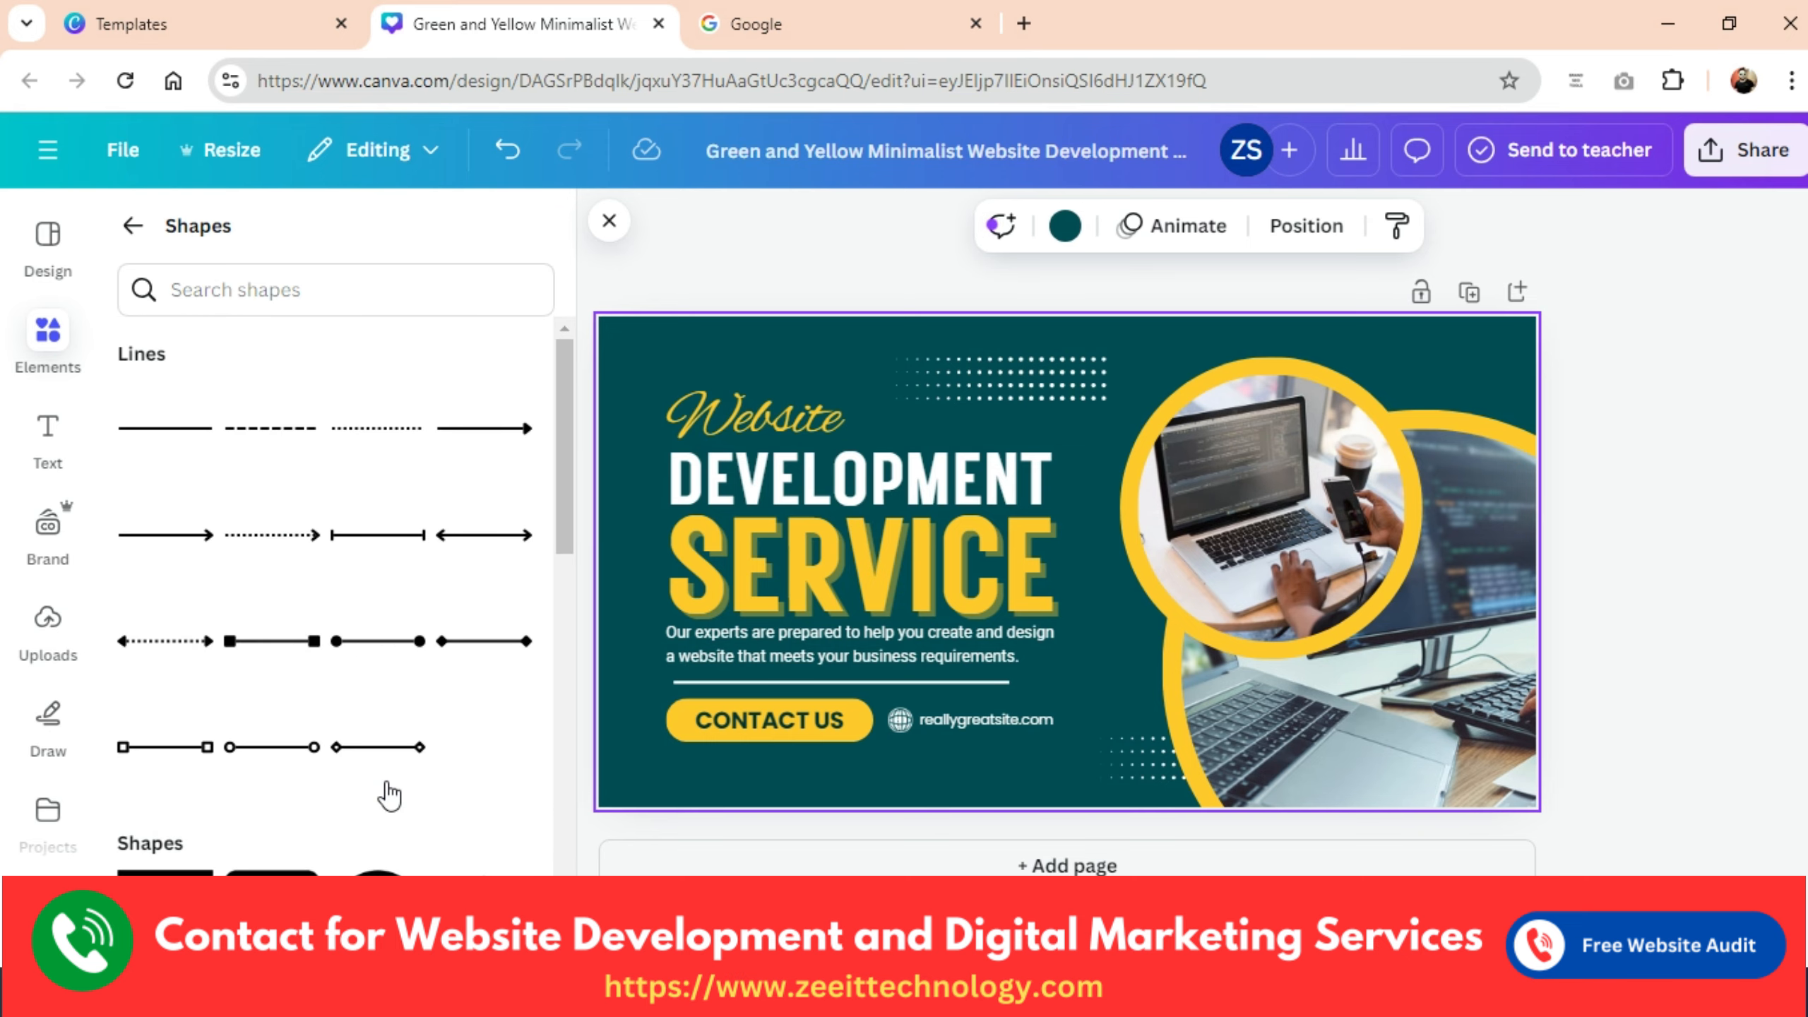
left_click(133, 227)
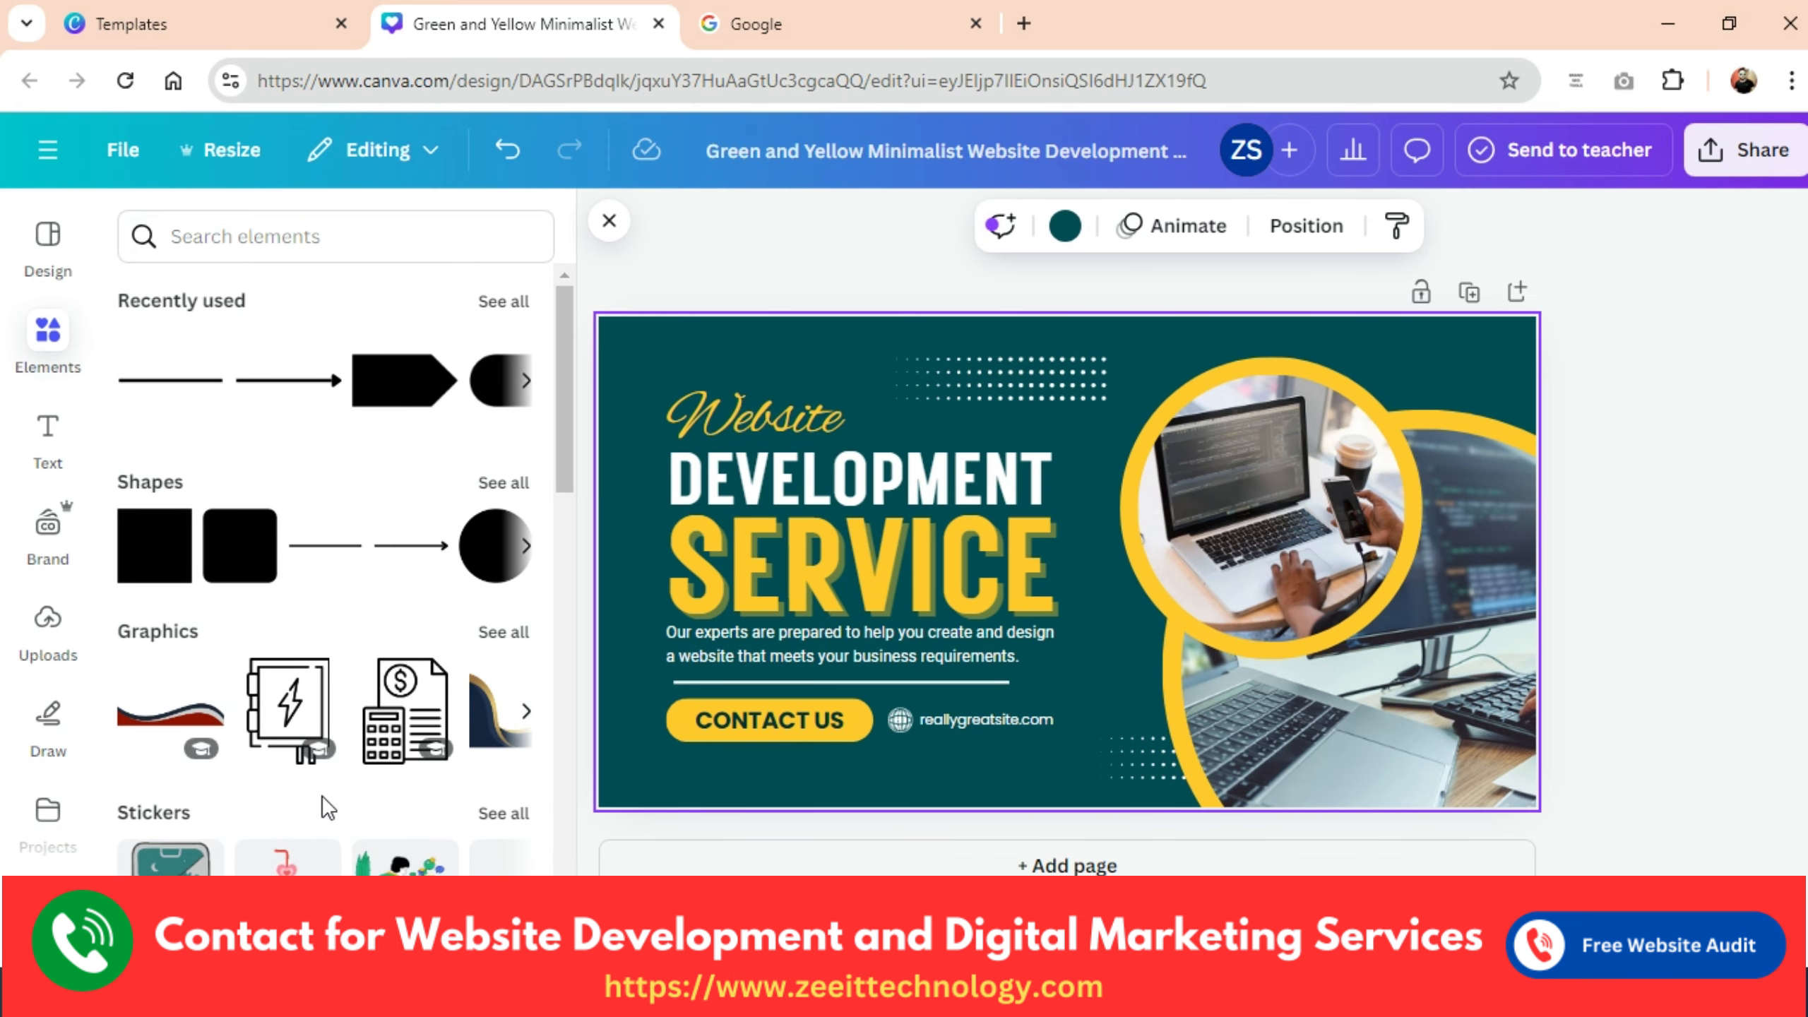
scroll(361, 725, "down", 3)
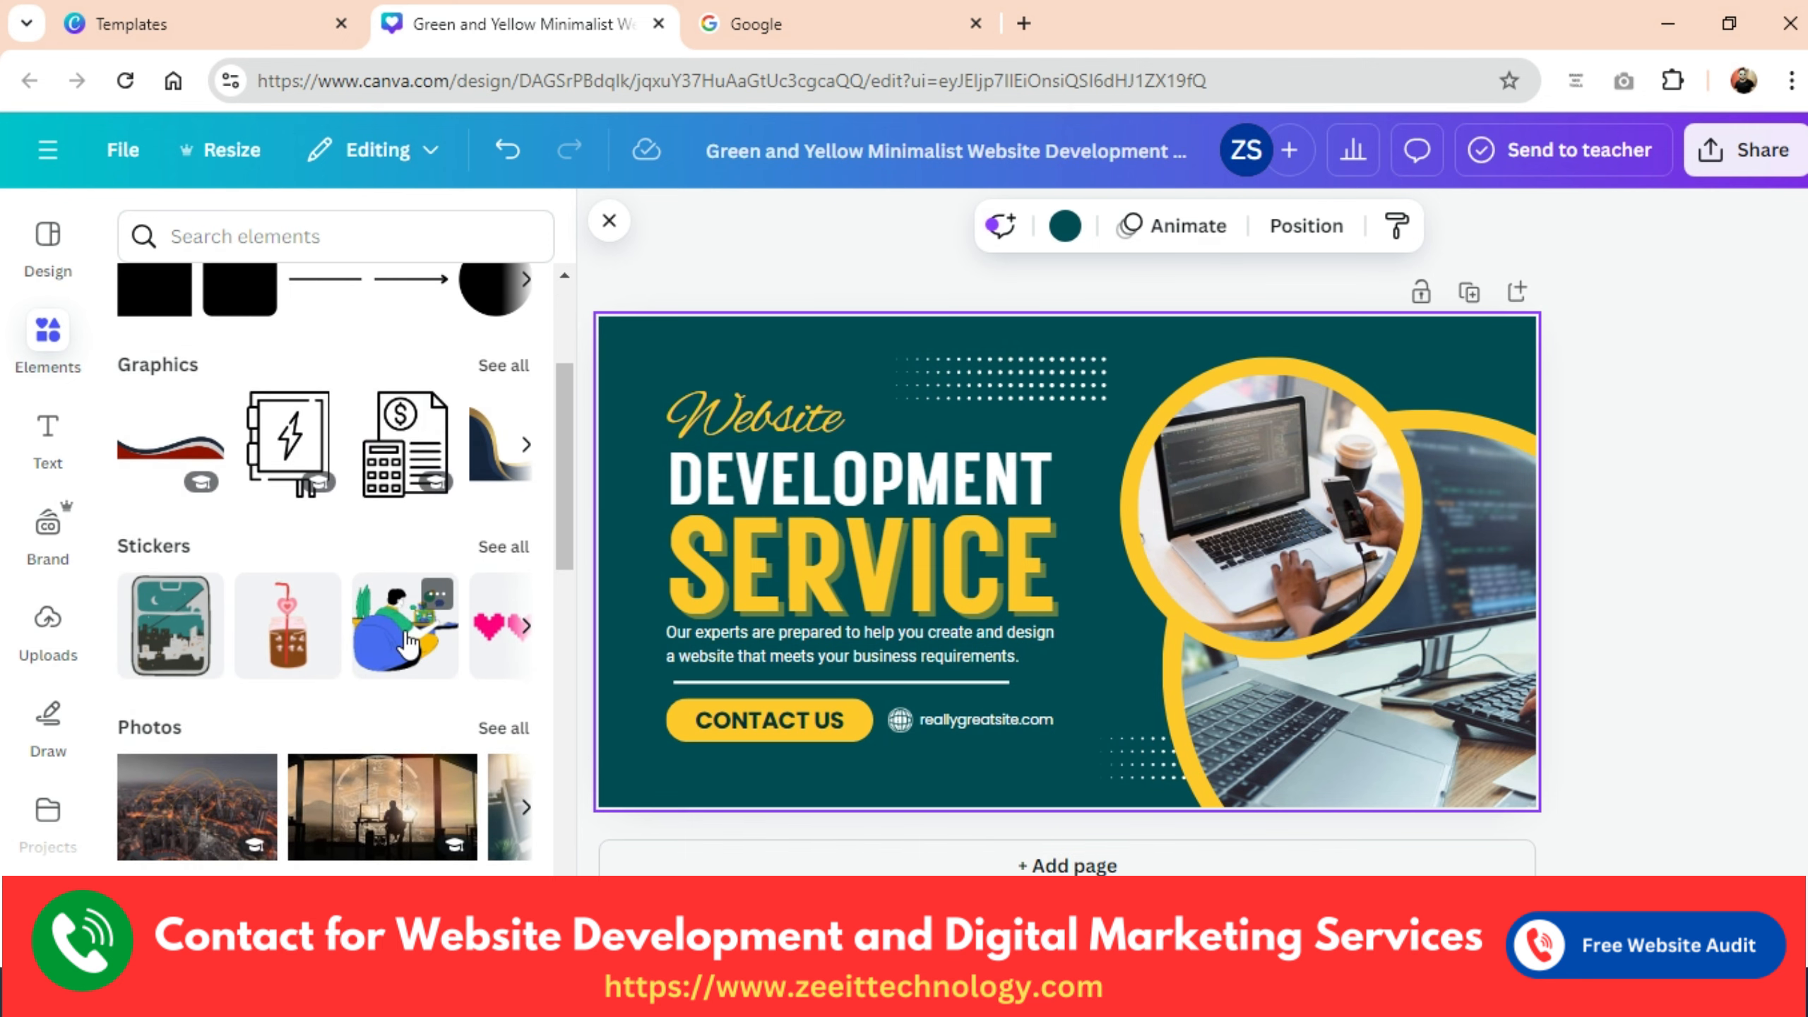
scroll(407, 645, "down", 12)
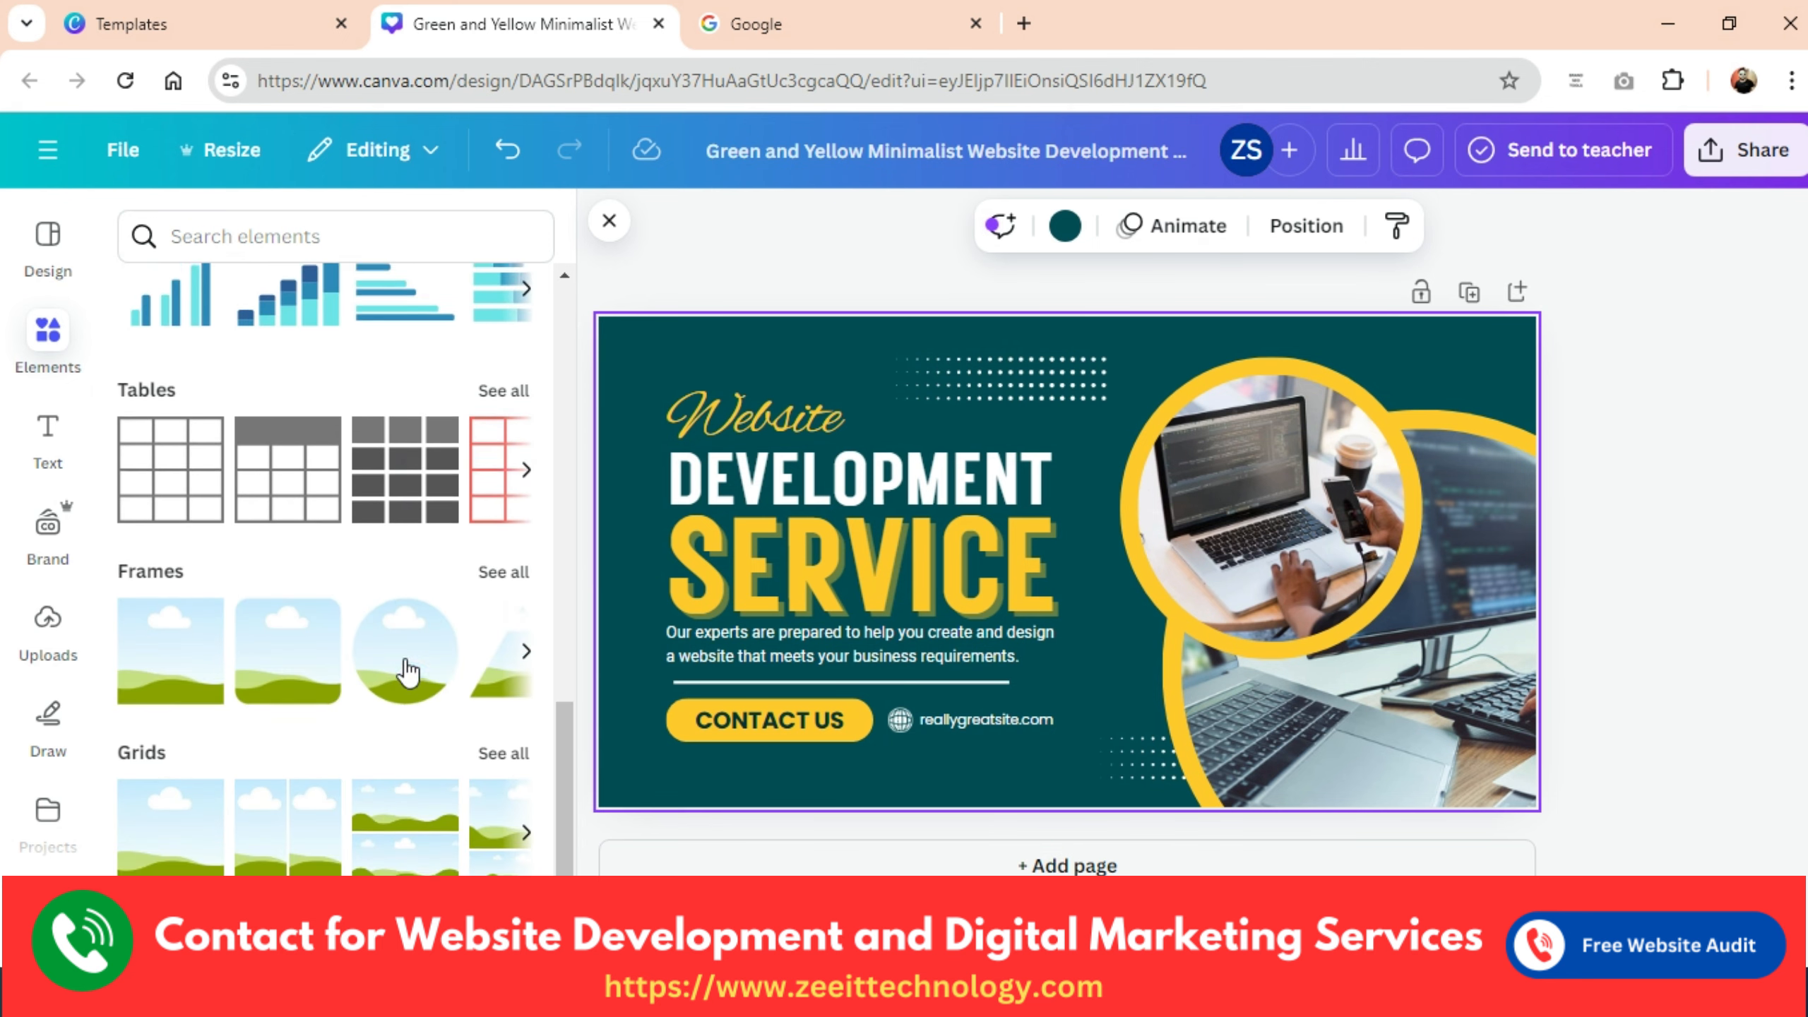
scroll(407, 672, "down", 1)
scroll(210, 634, "down", 5)
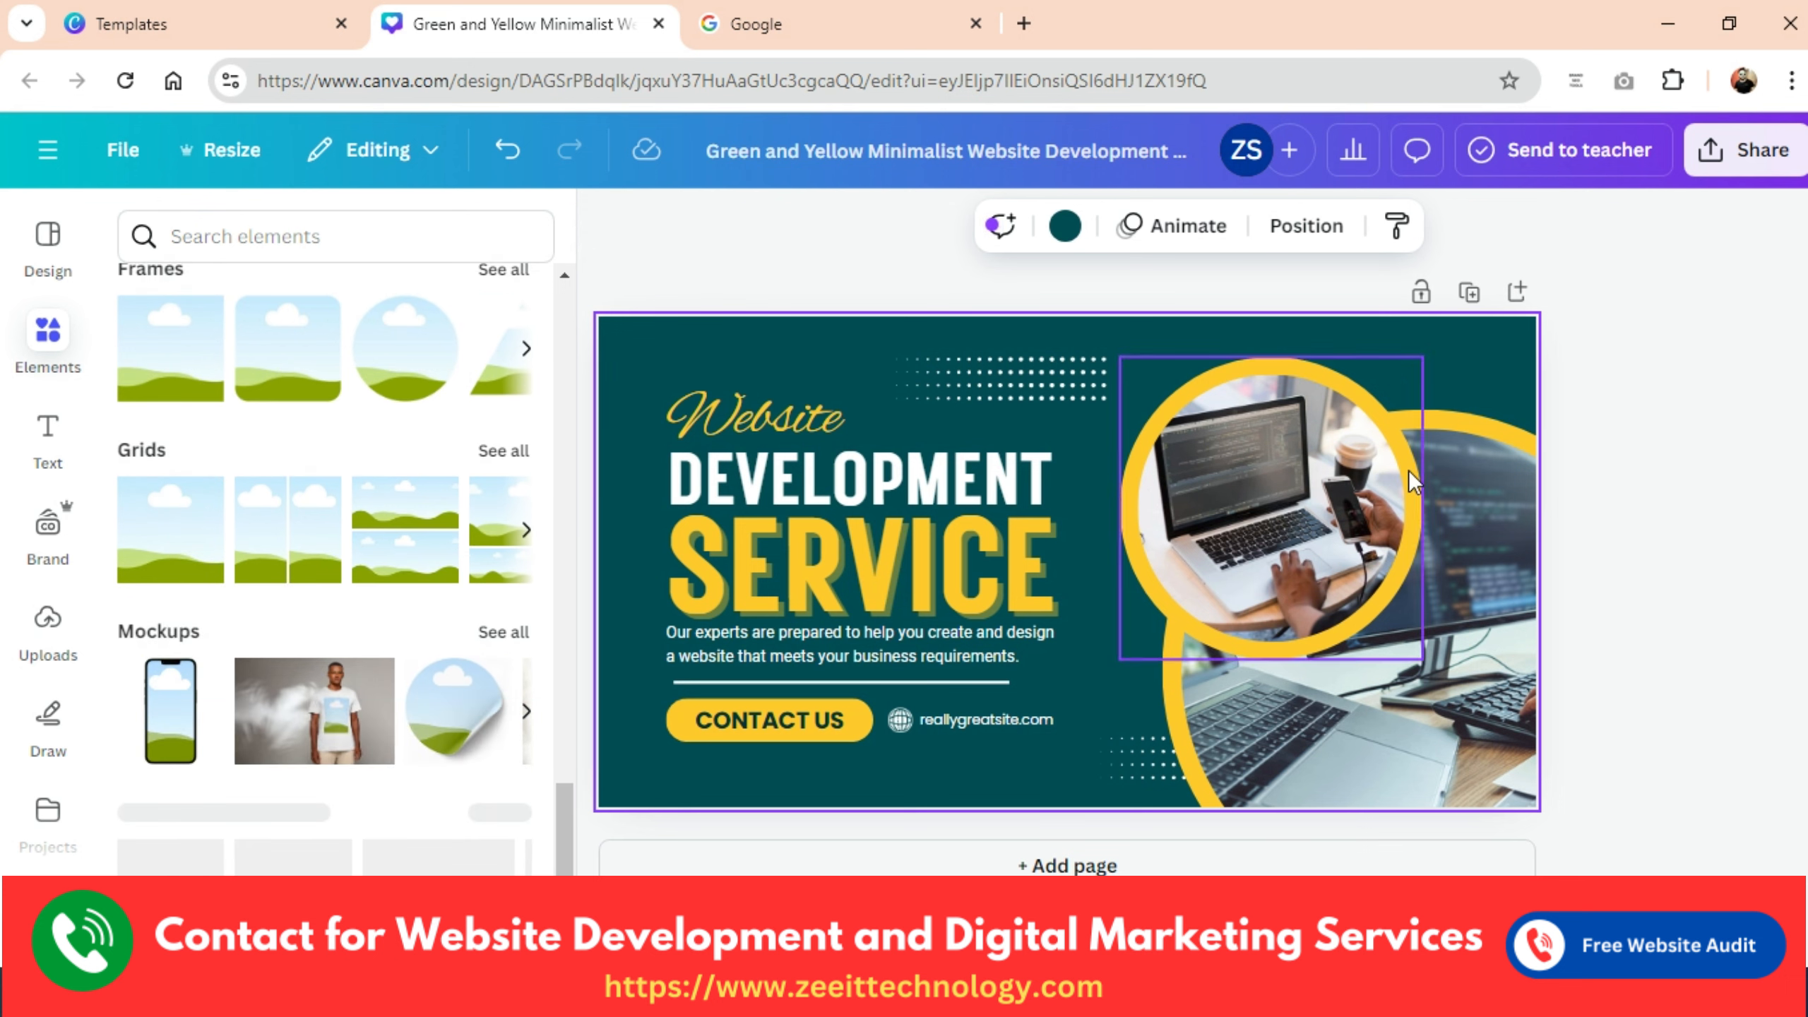
Delete the laptop photo from the round frame inside the yellow circle, leaving the empty frame in place.
left_click(1287, 473)
key("Delete")
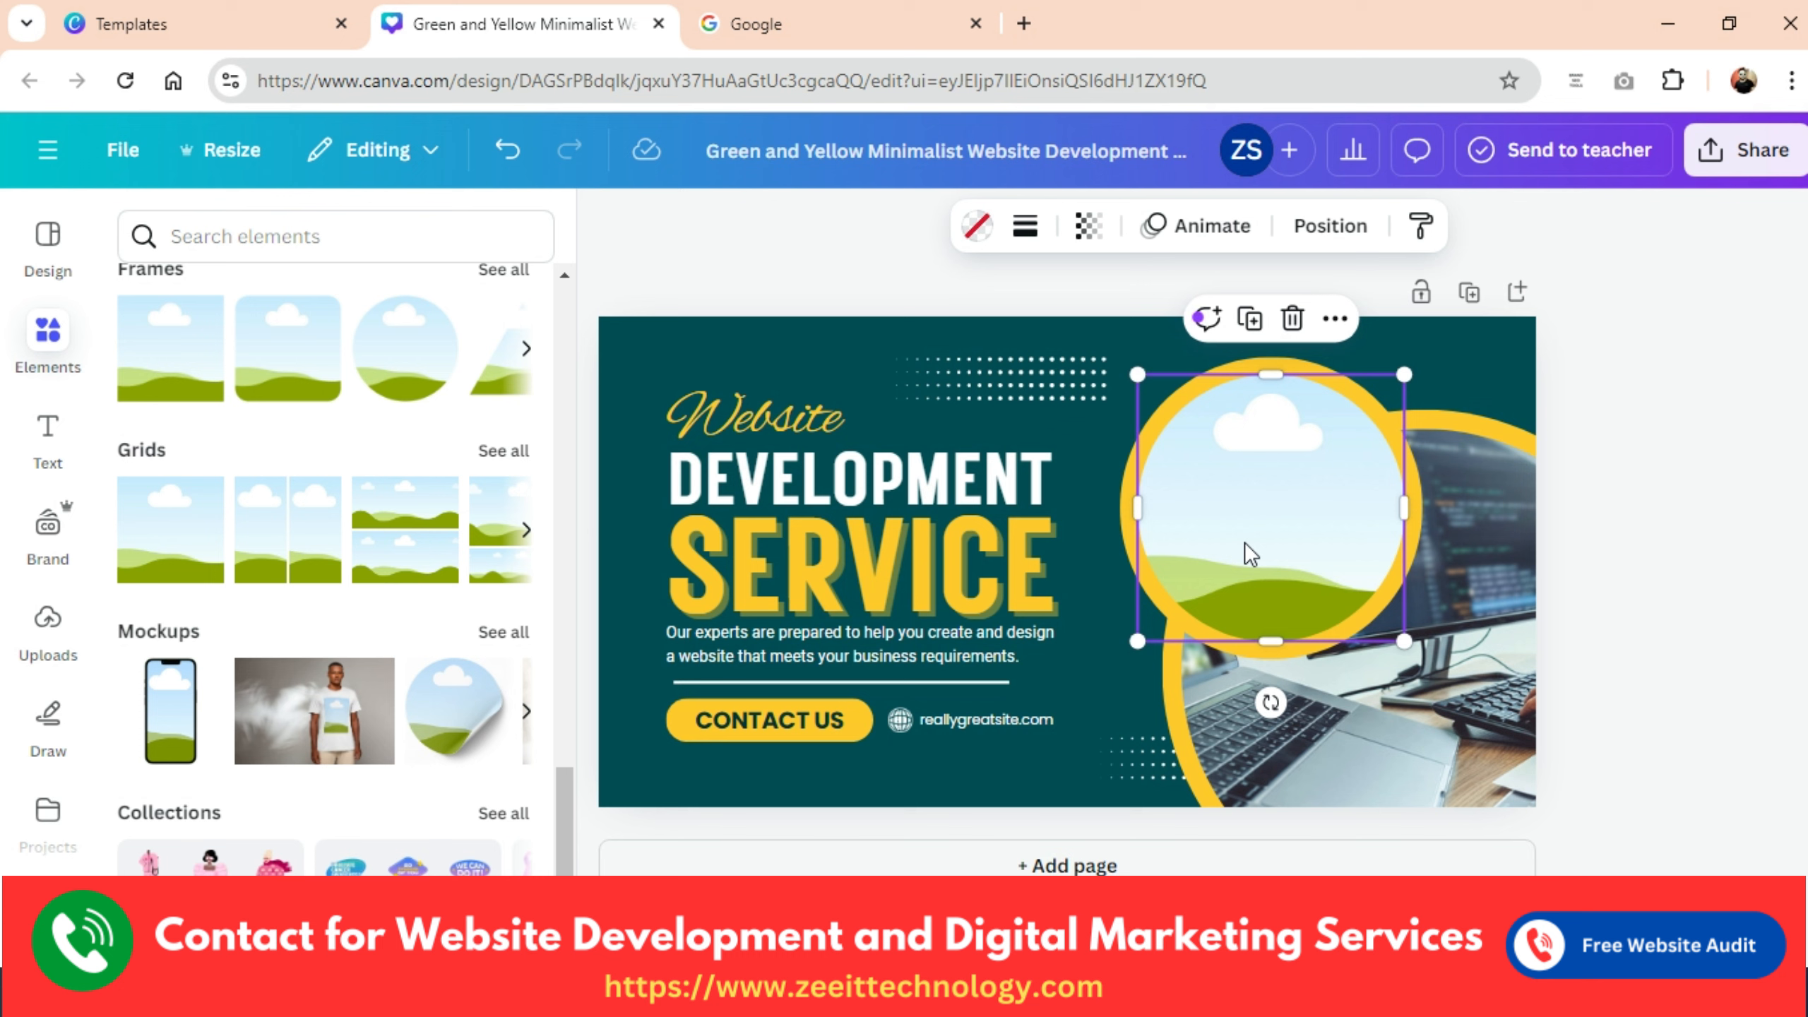
mouse_move(1252, 537)
left_mouse_down()
mouse_move(1211, 514)
mouse_move(1117, 537)
mouse_move(1303, 533)
mouse_move(1263, 539)
left_mouse_up()
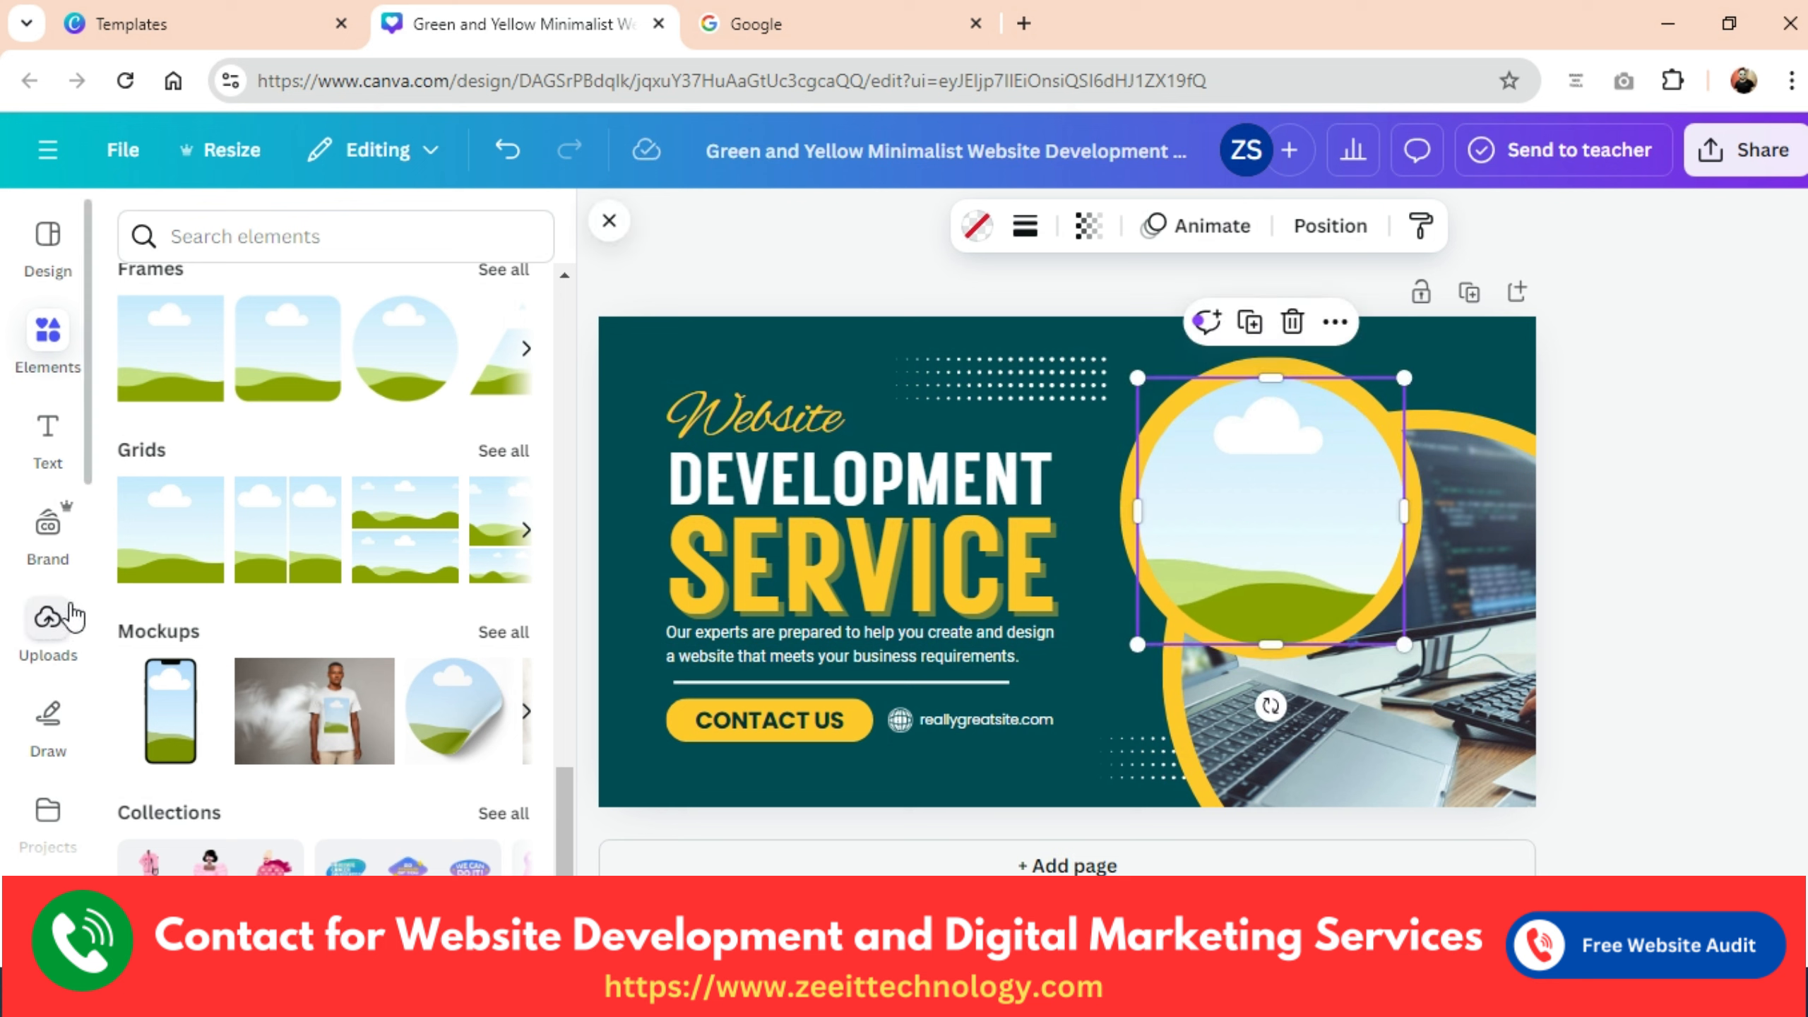
Search the photo library for "laptop".
scroll(72, 615, "down", 5)
left_click(48, 626)
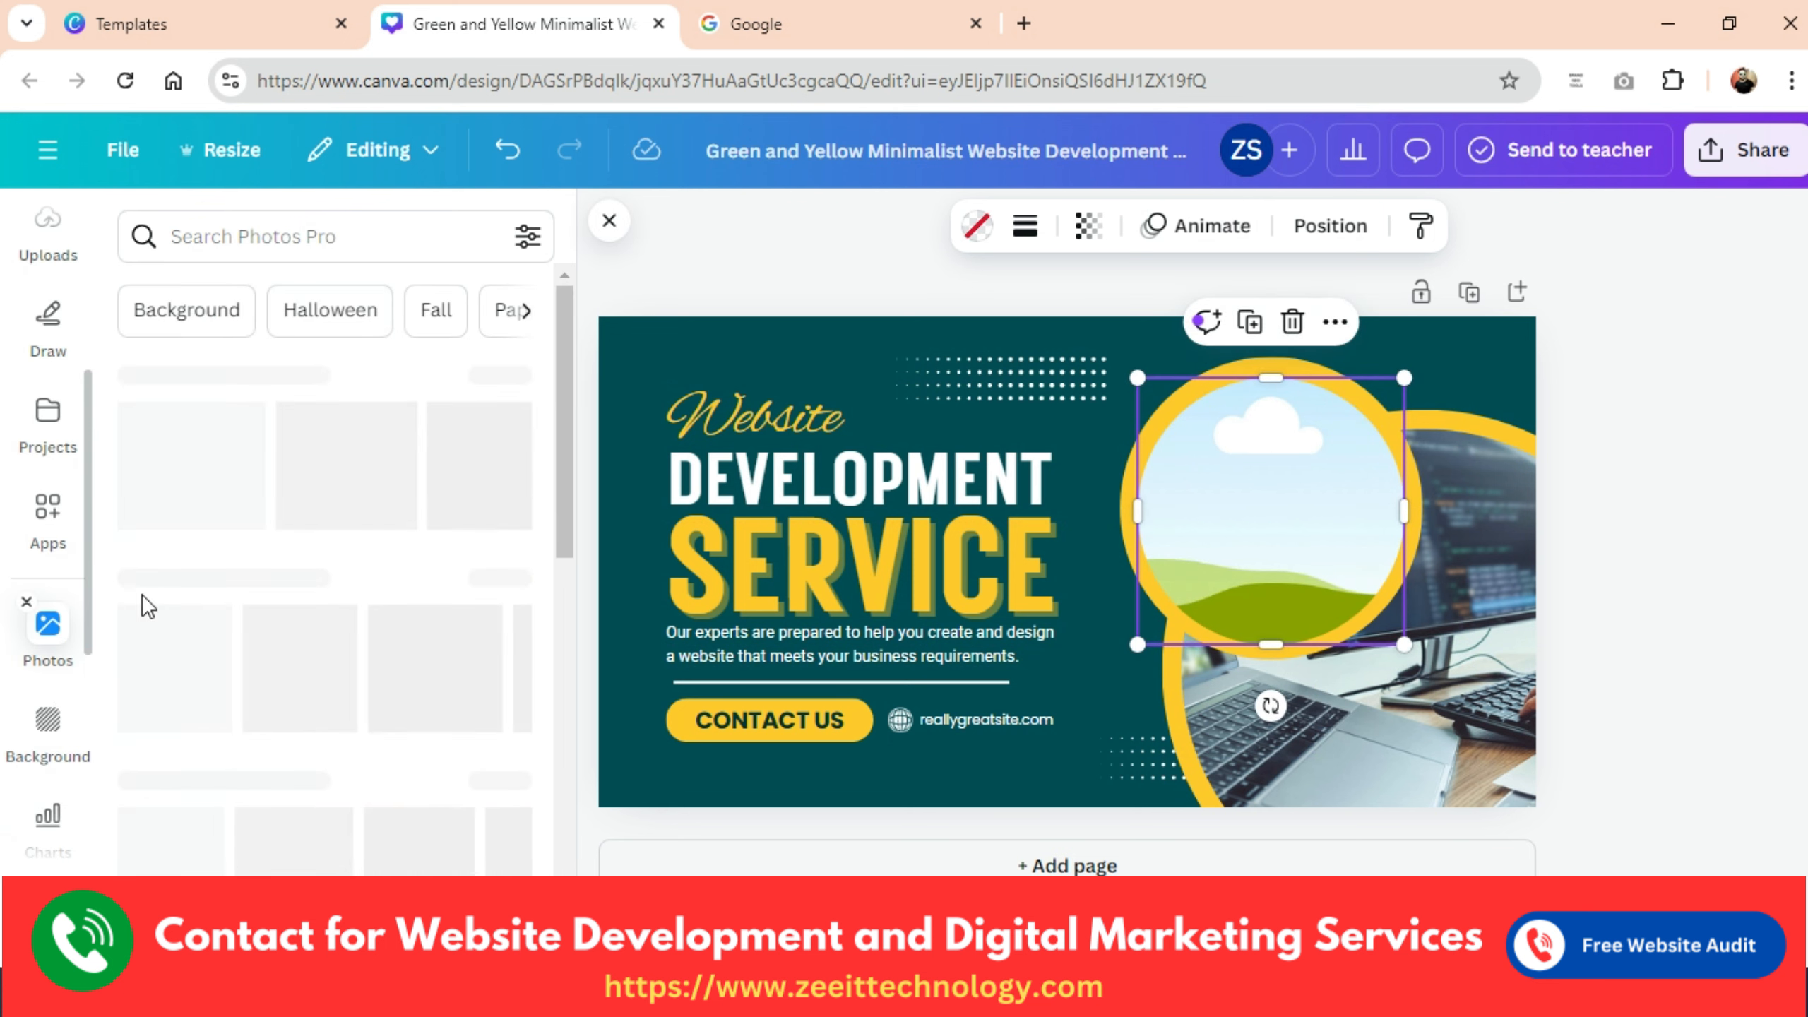
left_click(330, 236)
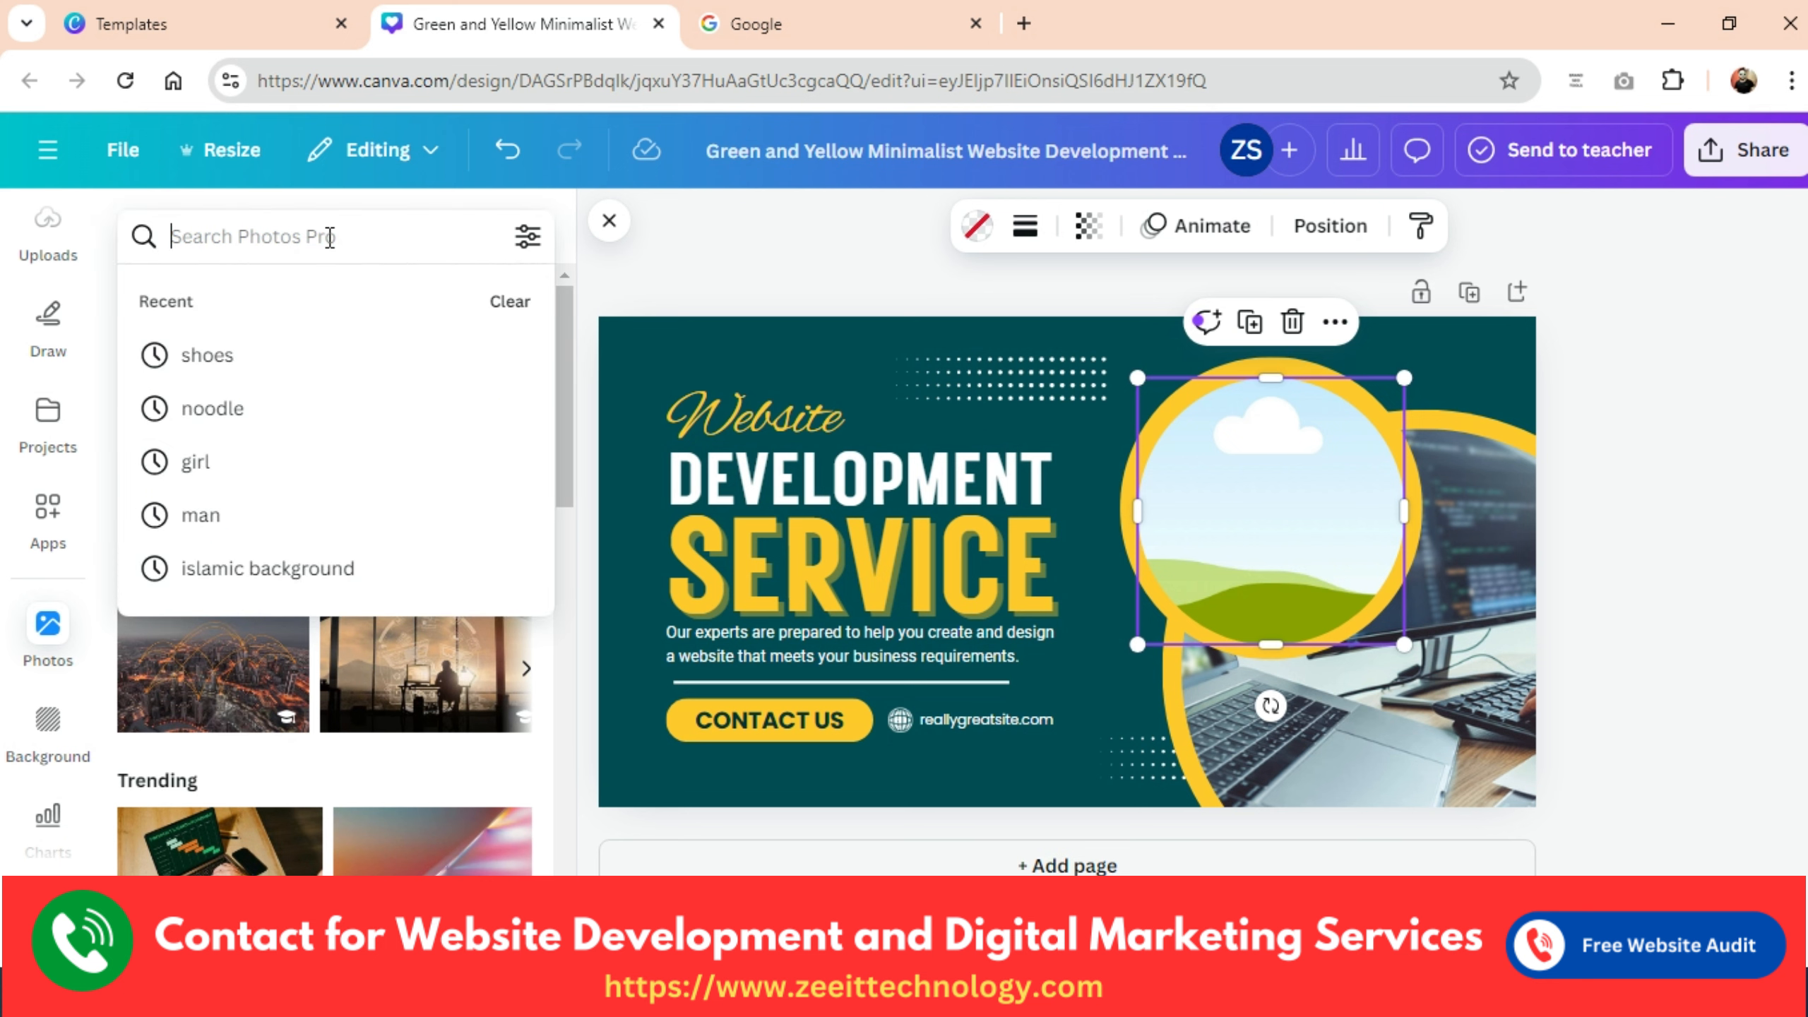
type("lapt")
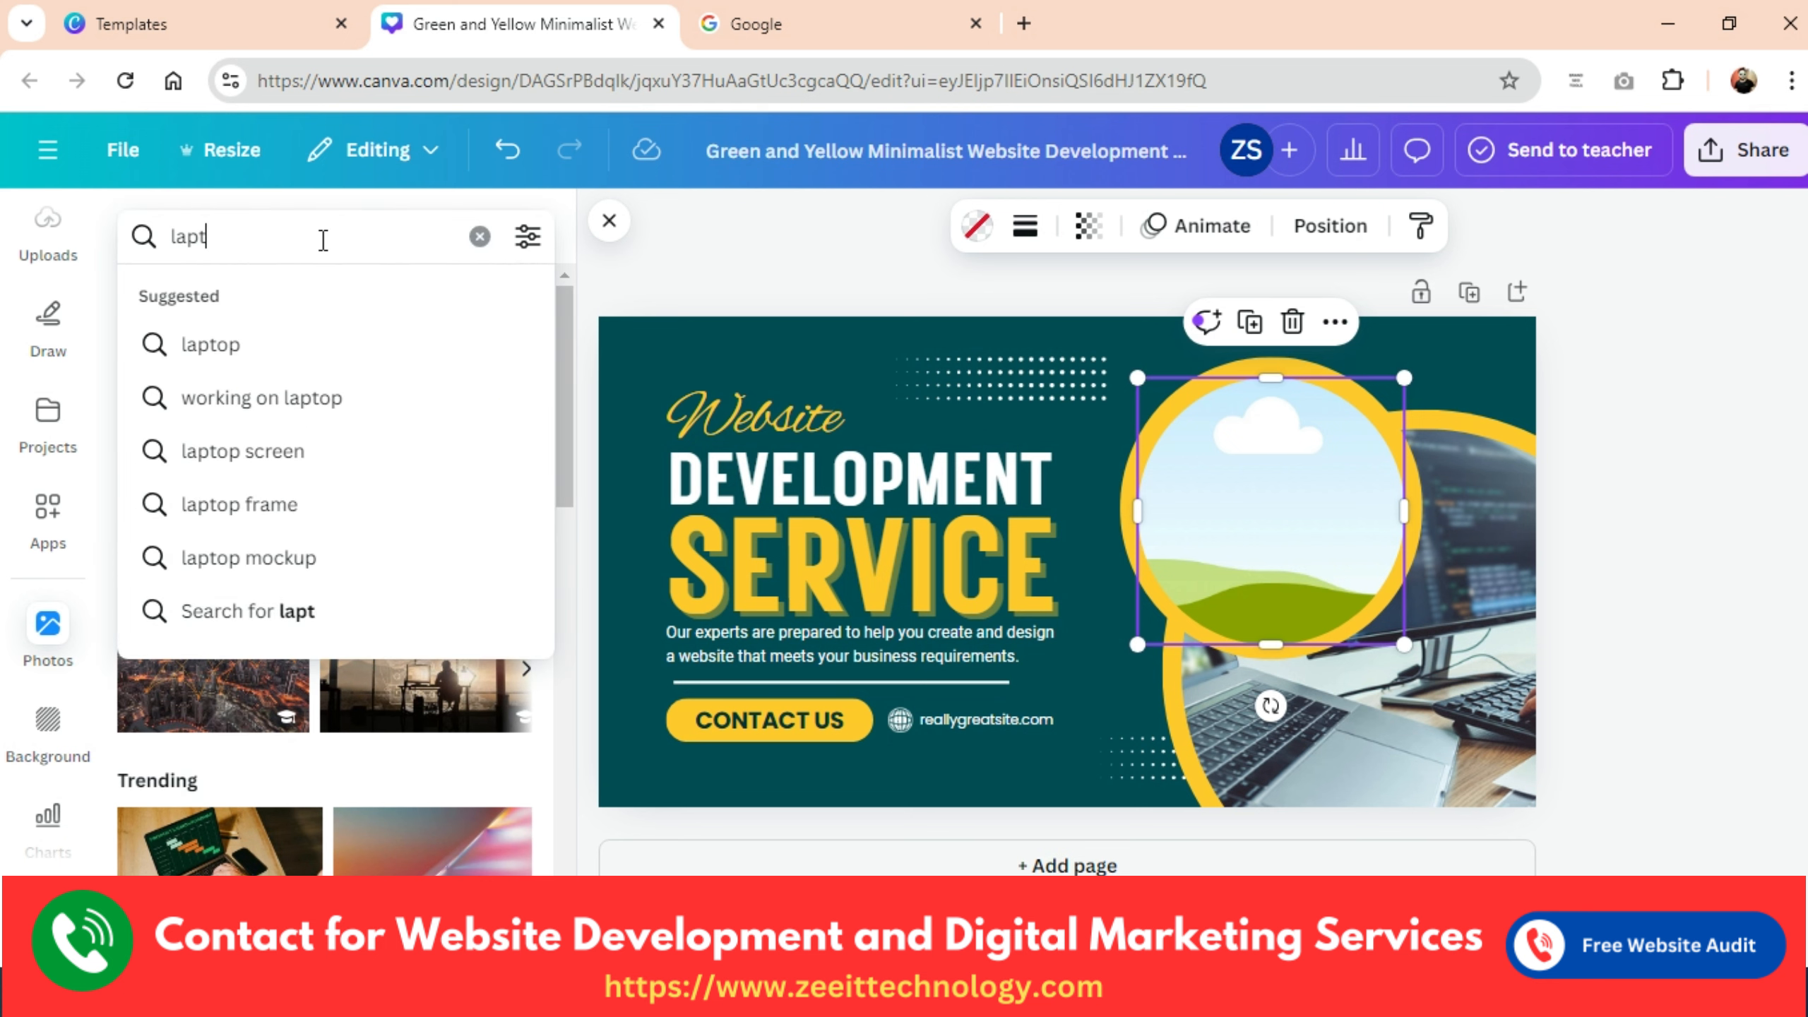
type("op")
key("Return")
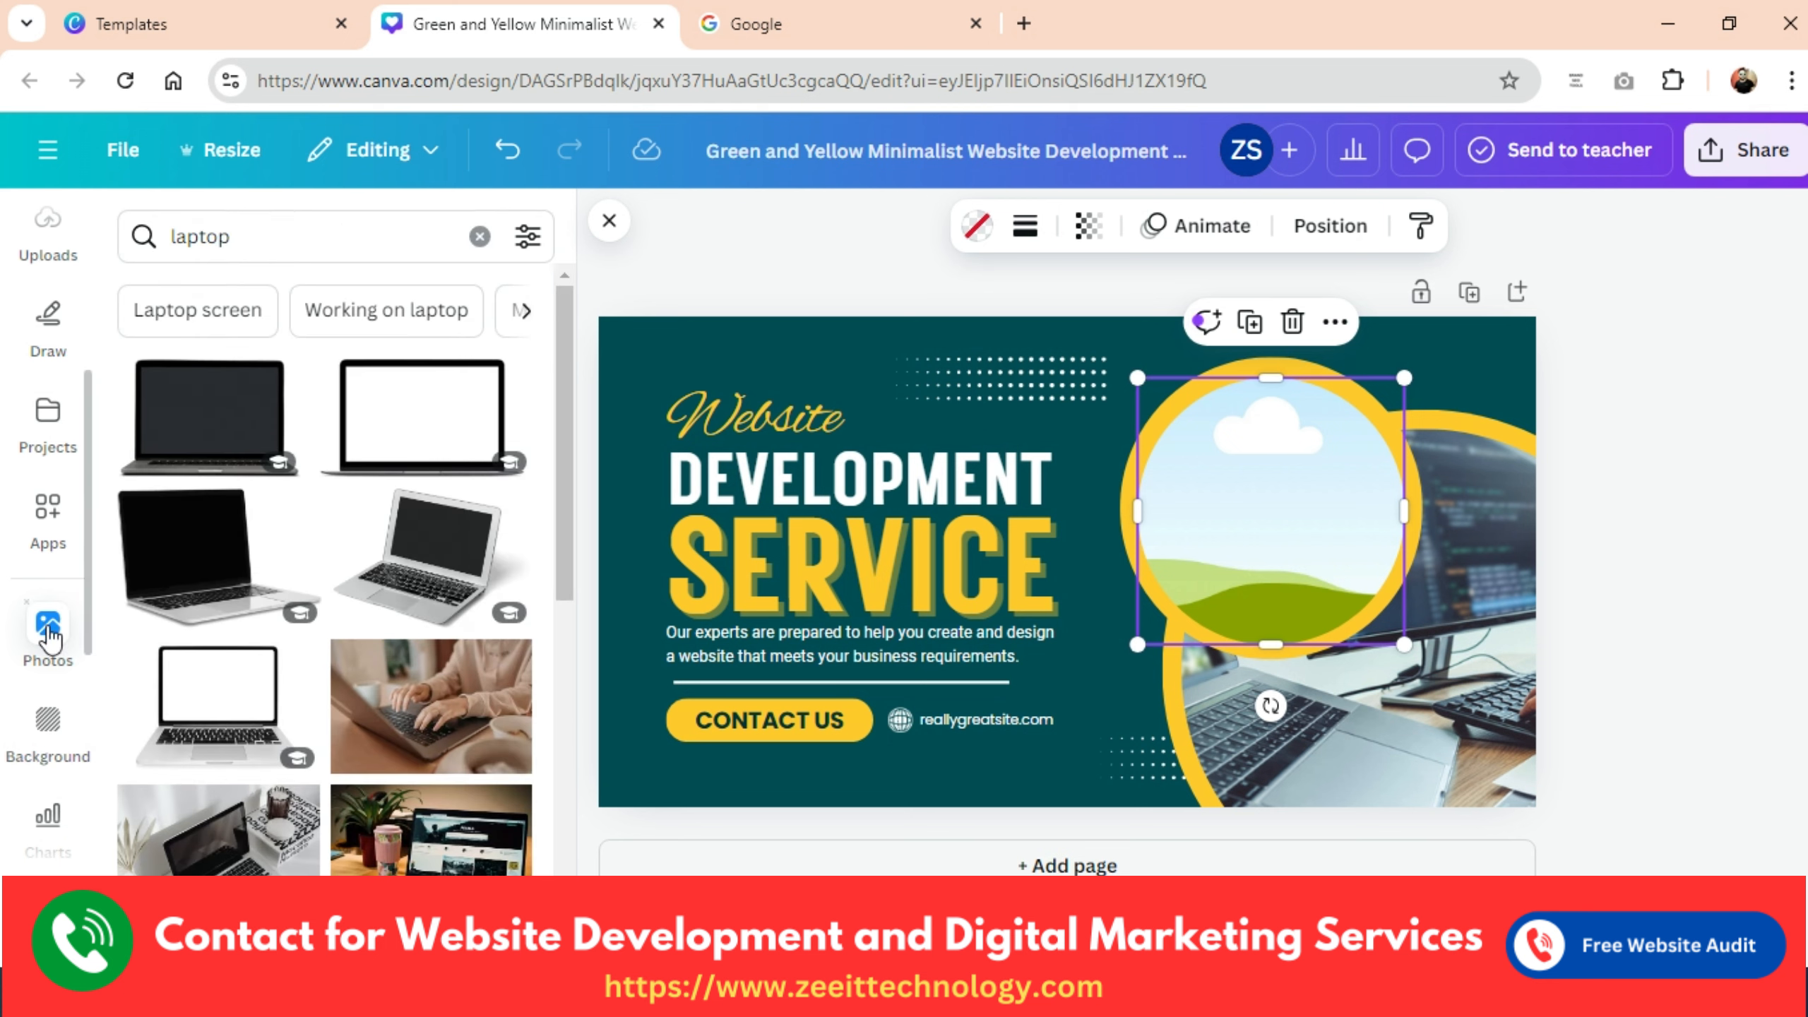
Fill the round frame with the photo of an open laptop beside a pink patterned cup.
scroll(257, 790, "down", 3)
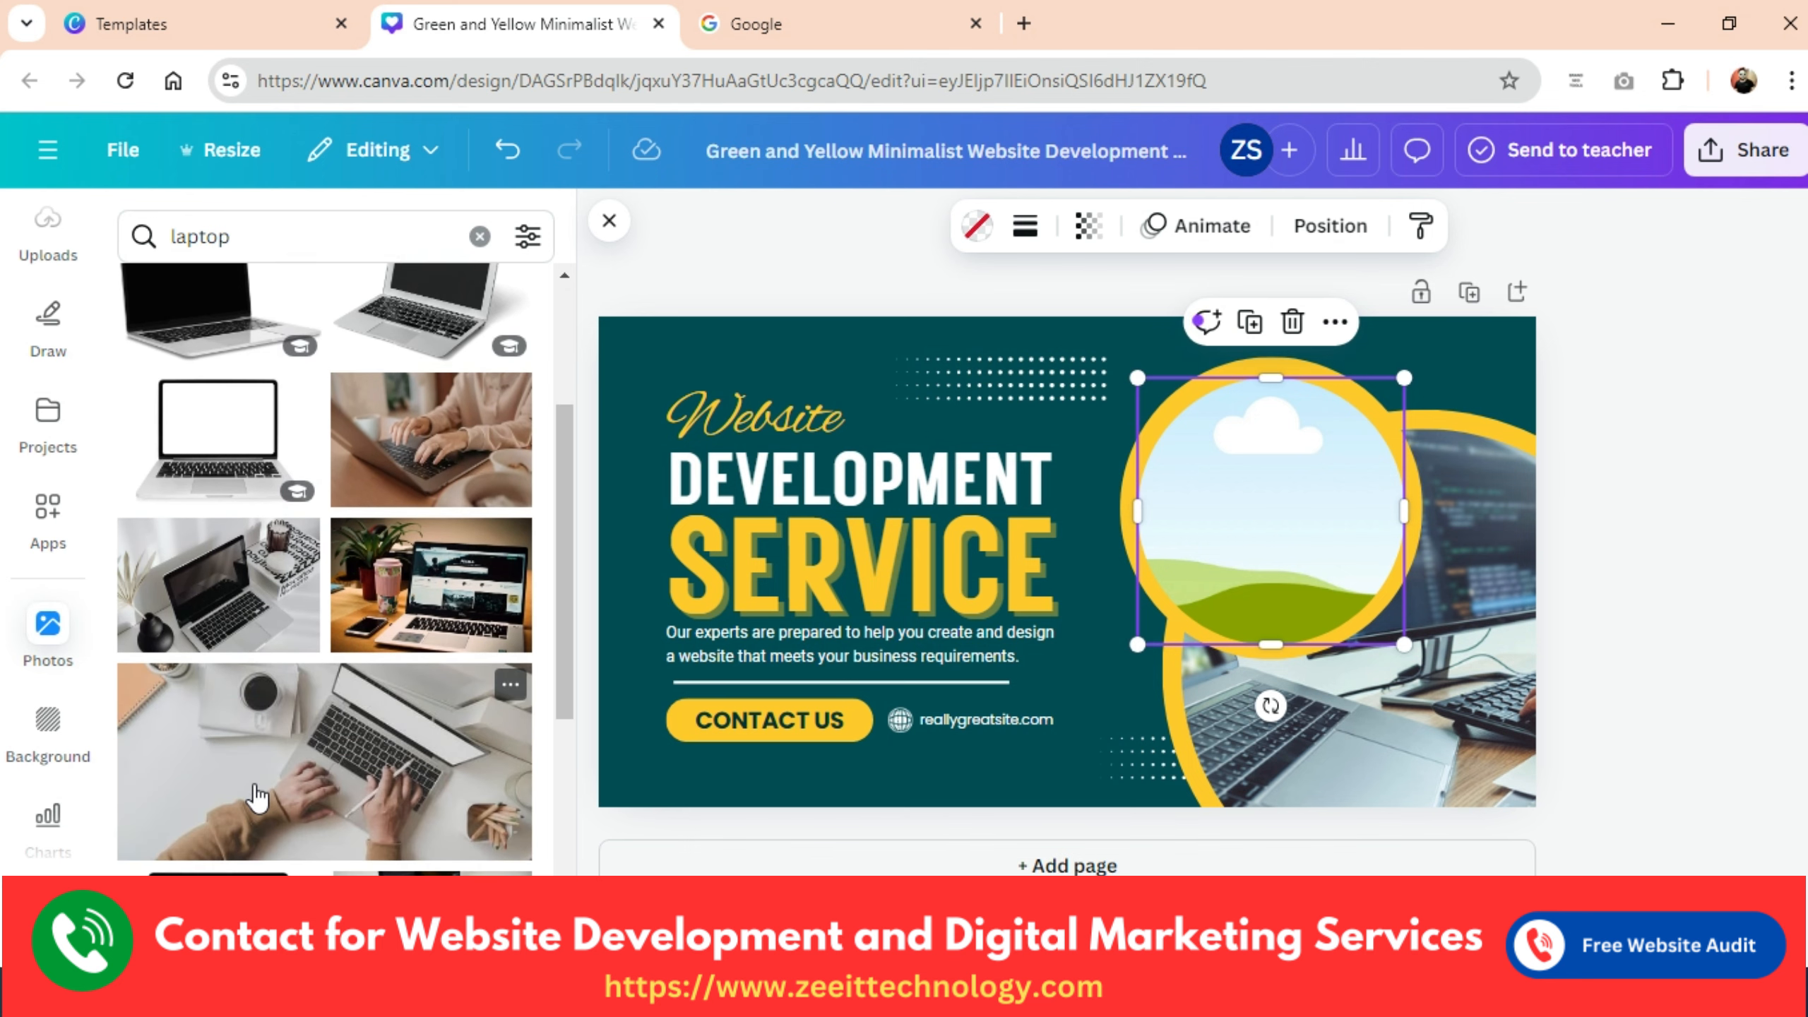
left_click(423, 588)
left_click_drag(1154, 539, 1304, 519)
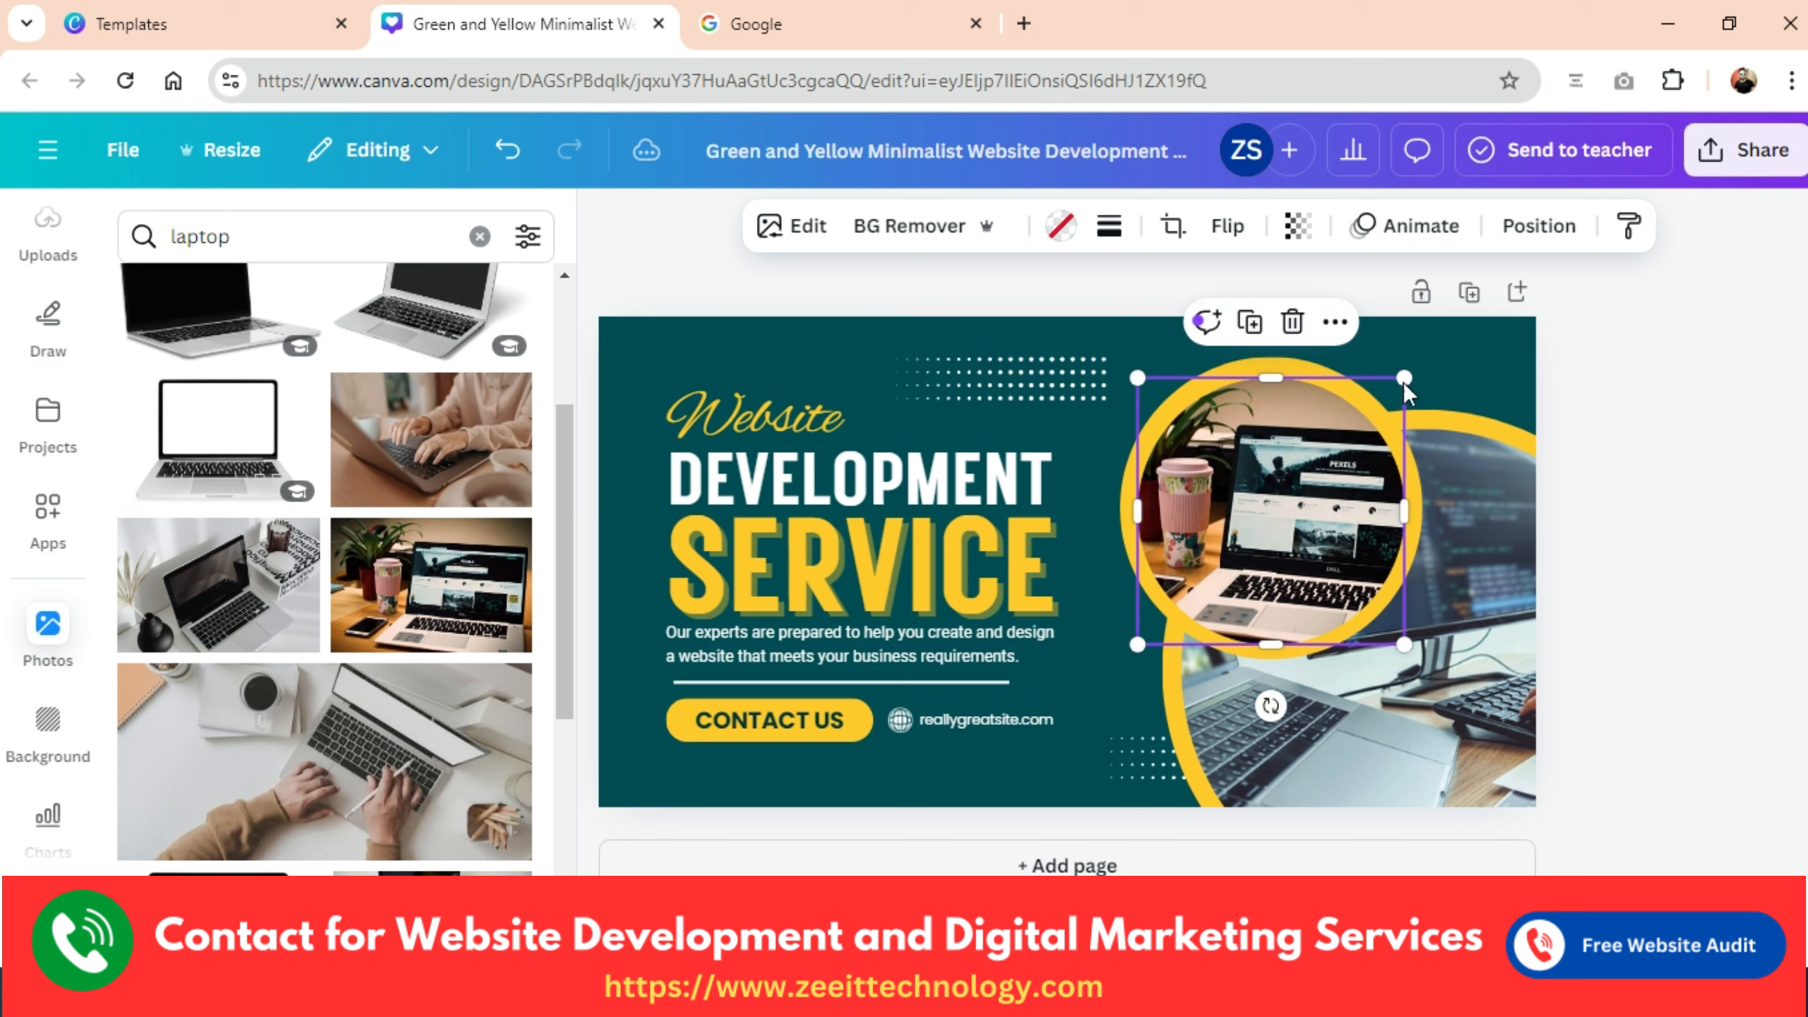
Enlarge the round laptop photo to about 369 × 369 and fit it over a slightly enlarged yellow circle.
left_click_drag(1405, 377, 1435, 354)
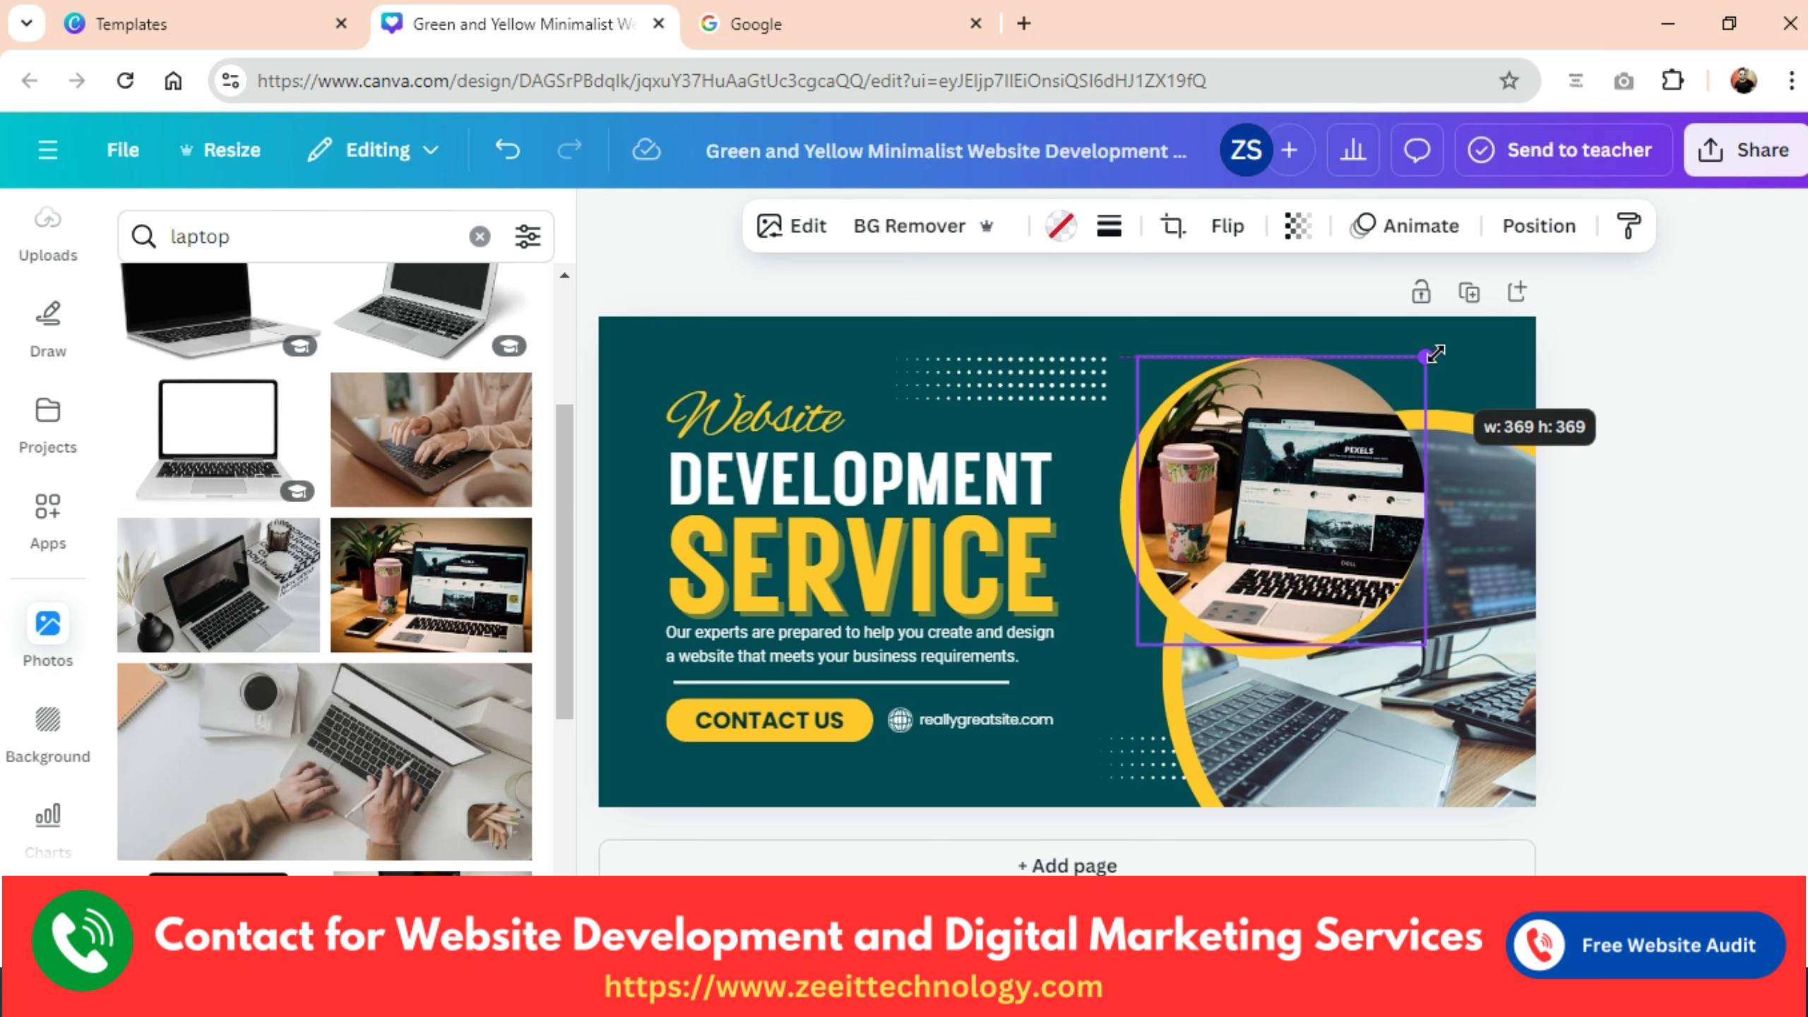
left_click(1128, 548)
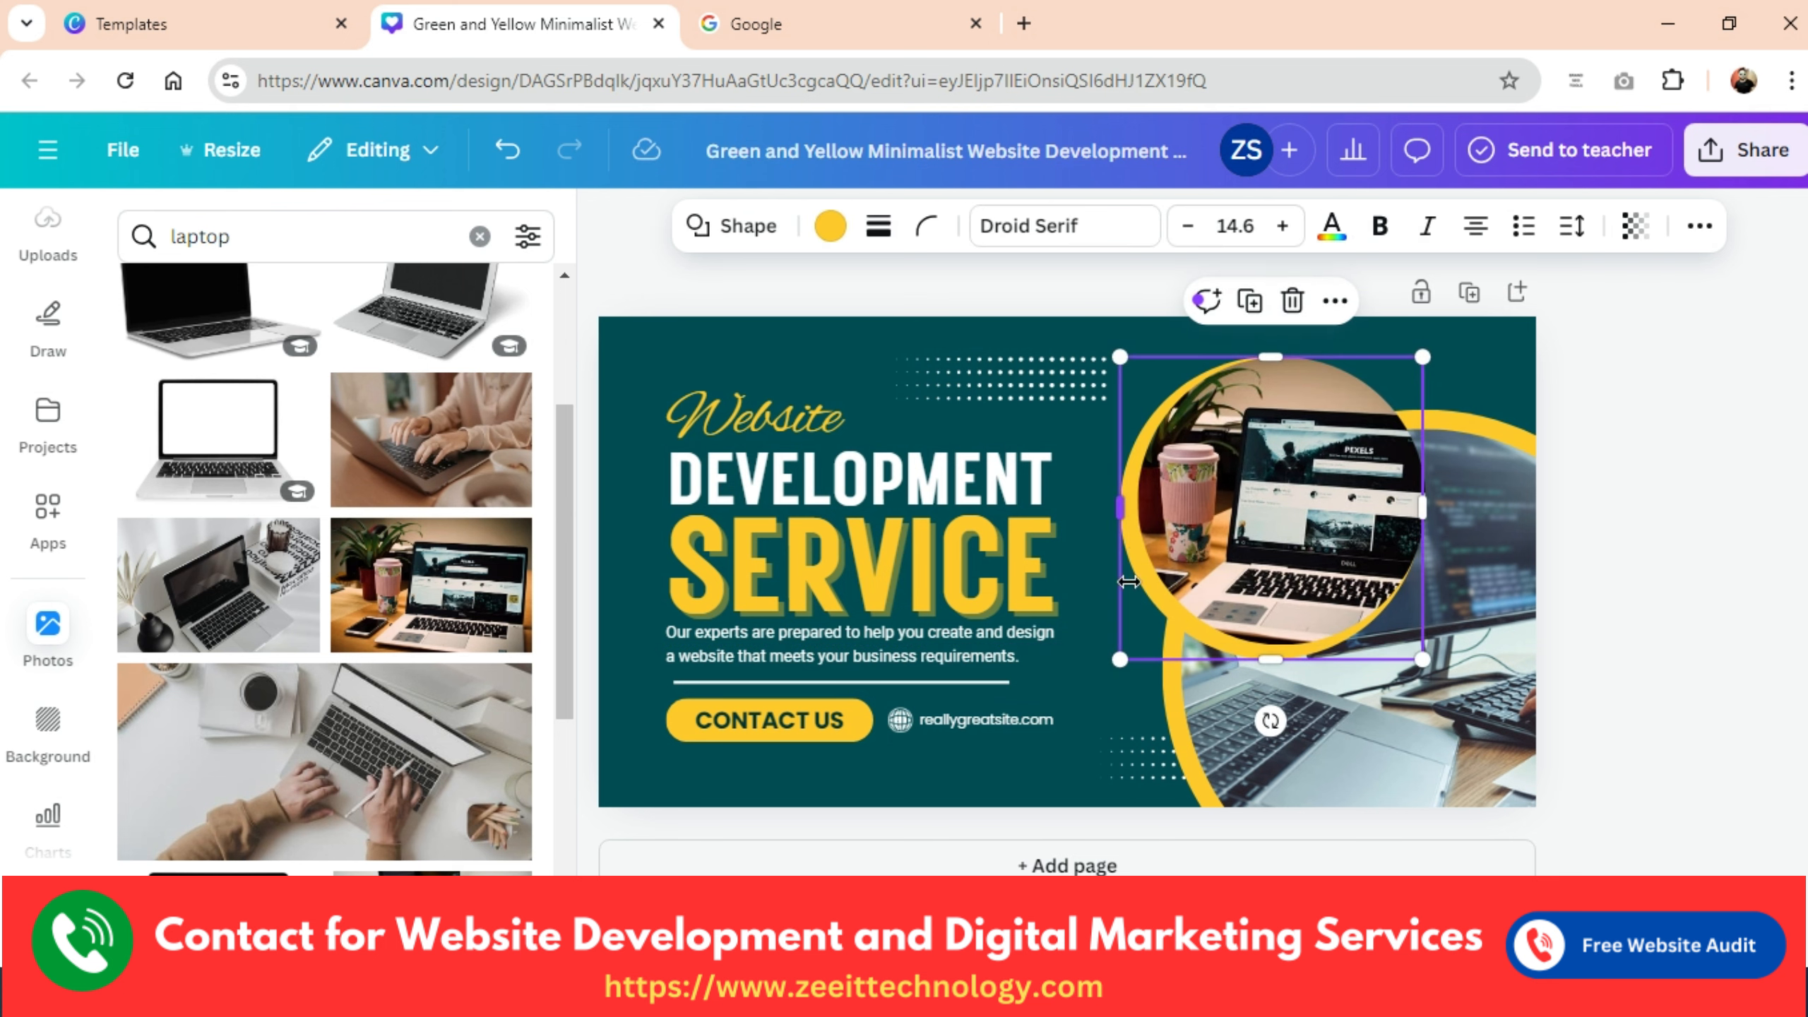
left_click_drag(1114, 664, 1108, 666)
left_click(1293, 503)
left_click_drag(1293, 503, 1030, 523)
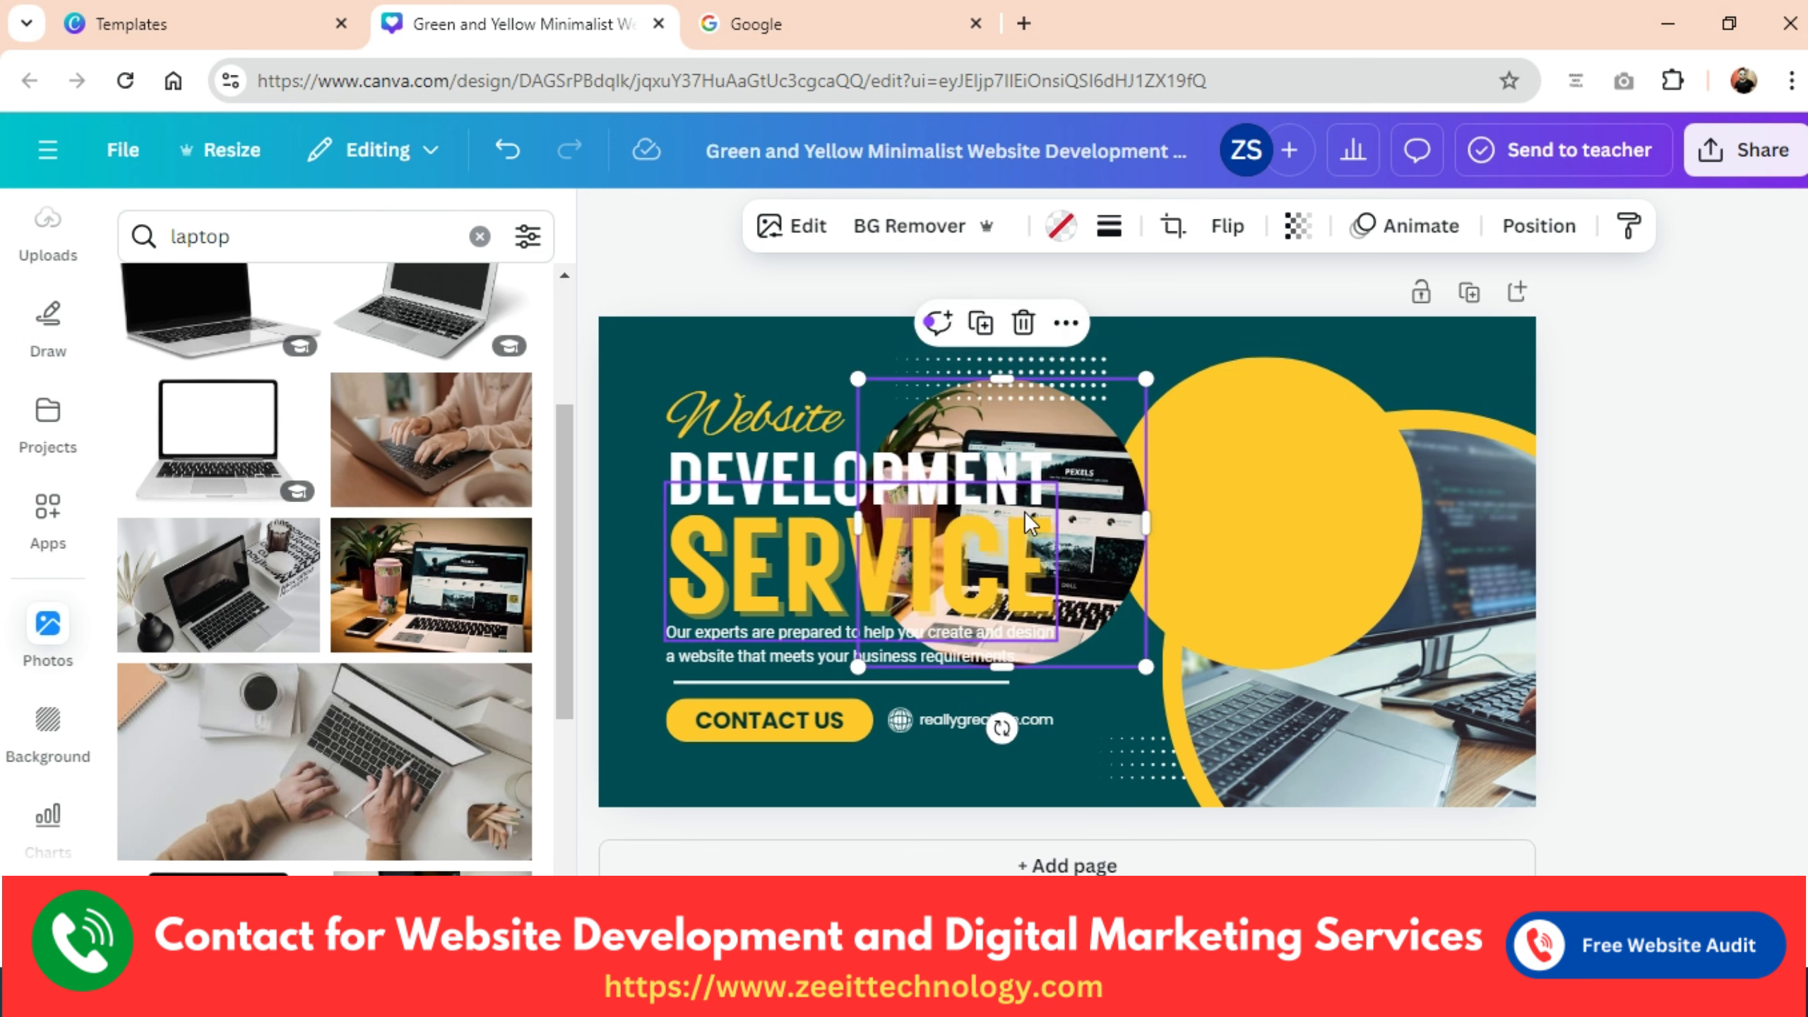
left_click_drag(1119, 592, 1376, 577)
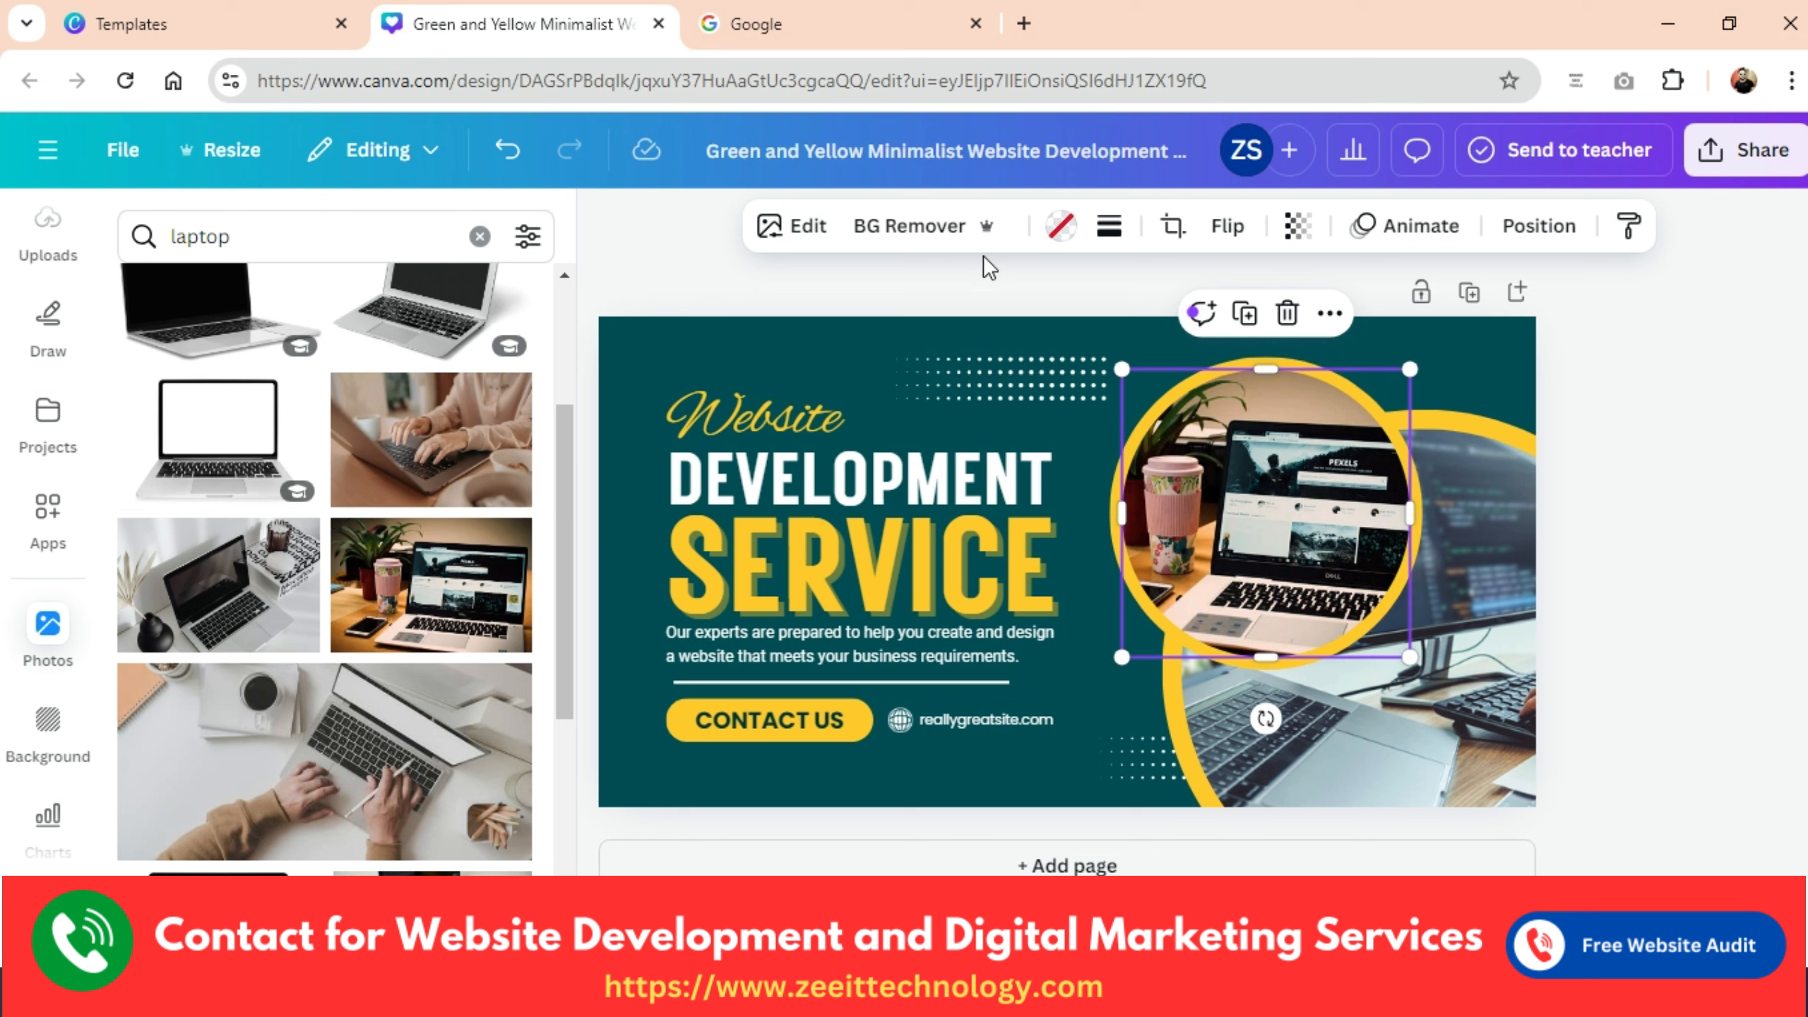
Try removing the background of the round laptop photo, and undo it.
left_click(904, 228)
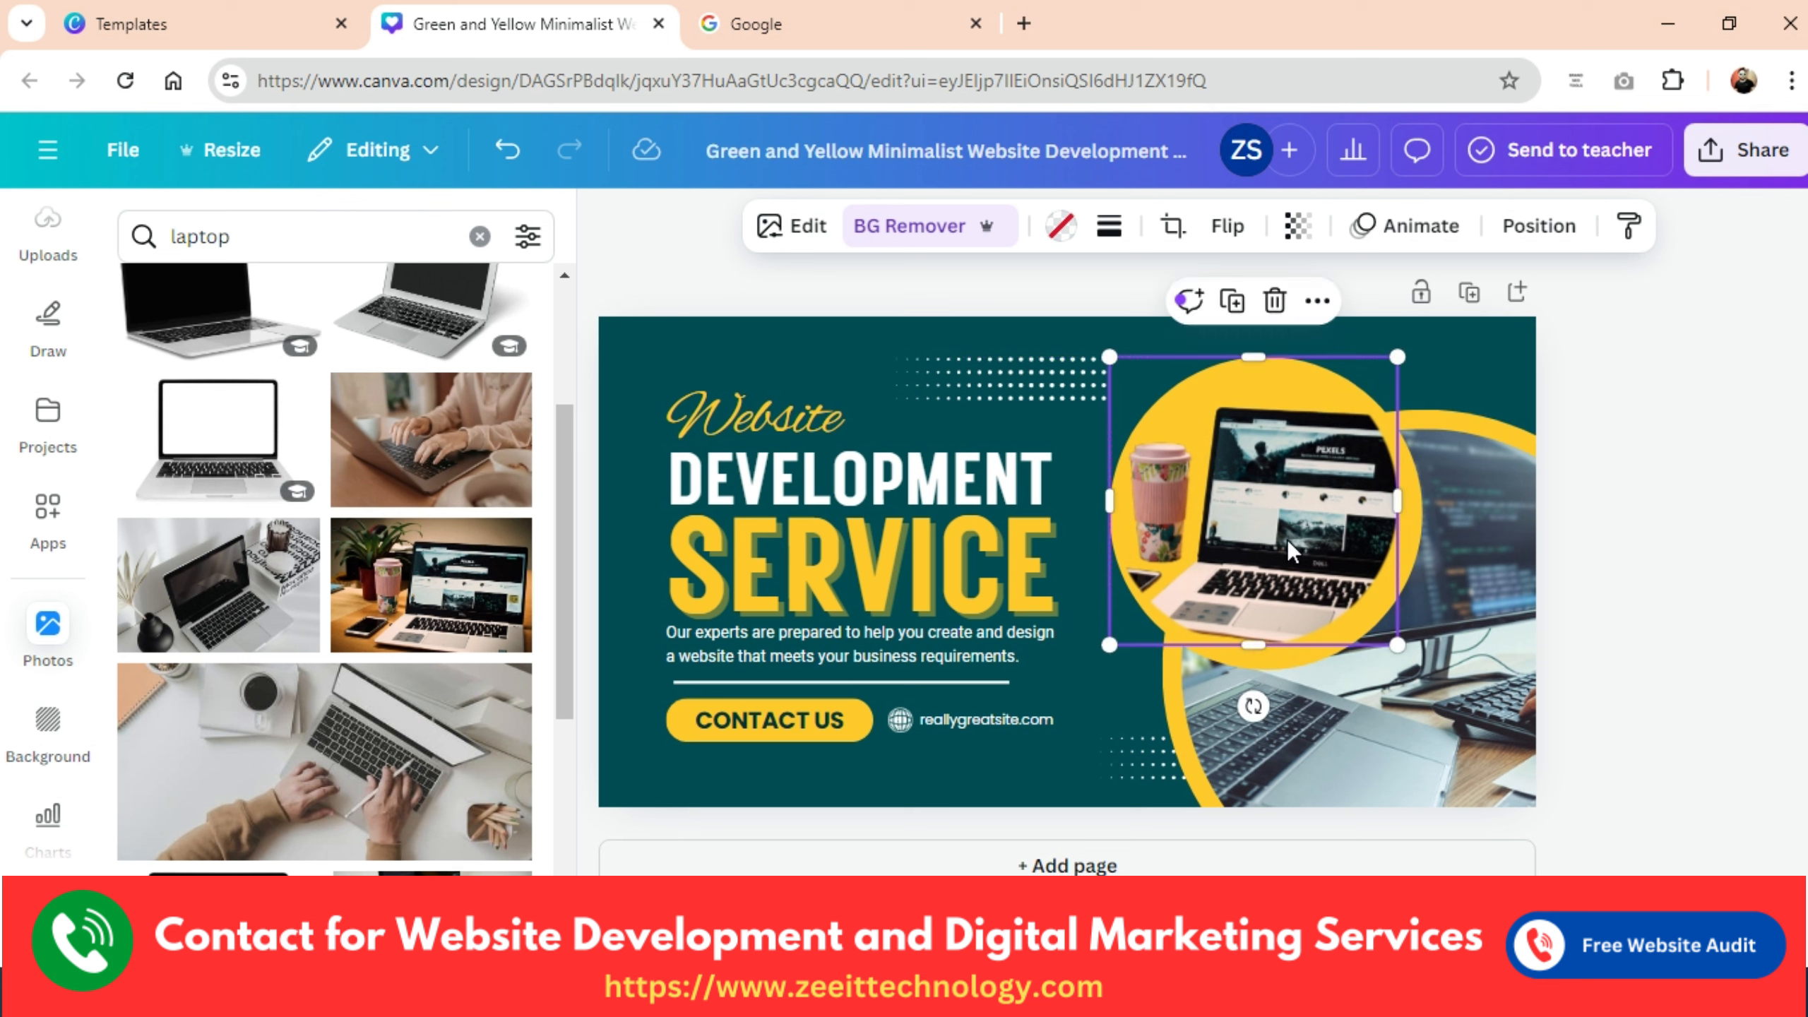
key("ctrl+z")
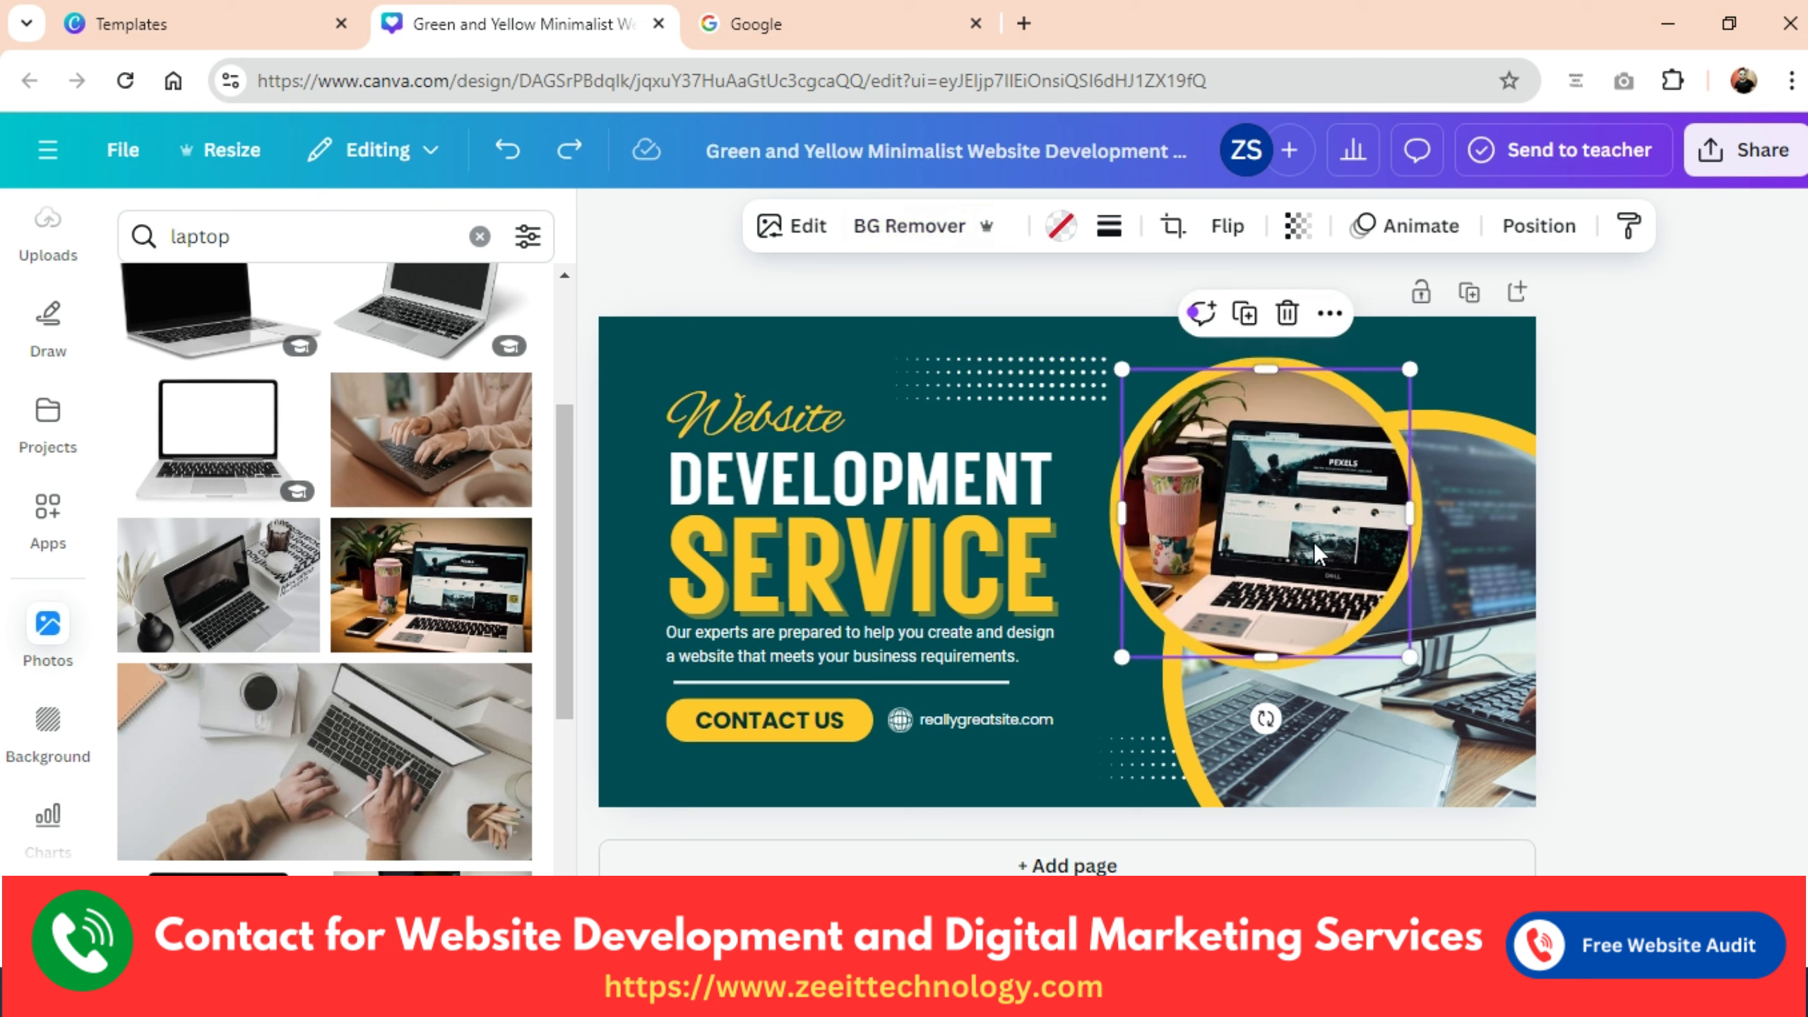
left_click(1726, 527)
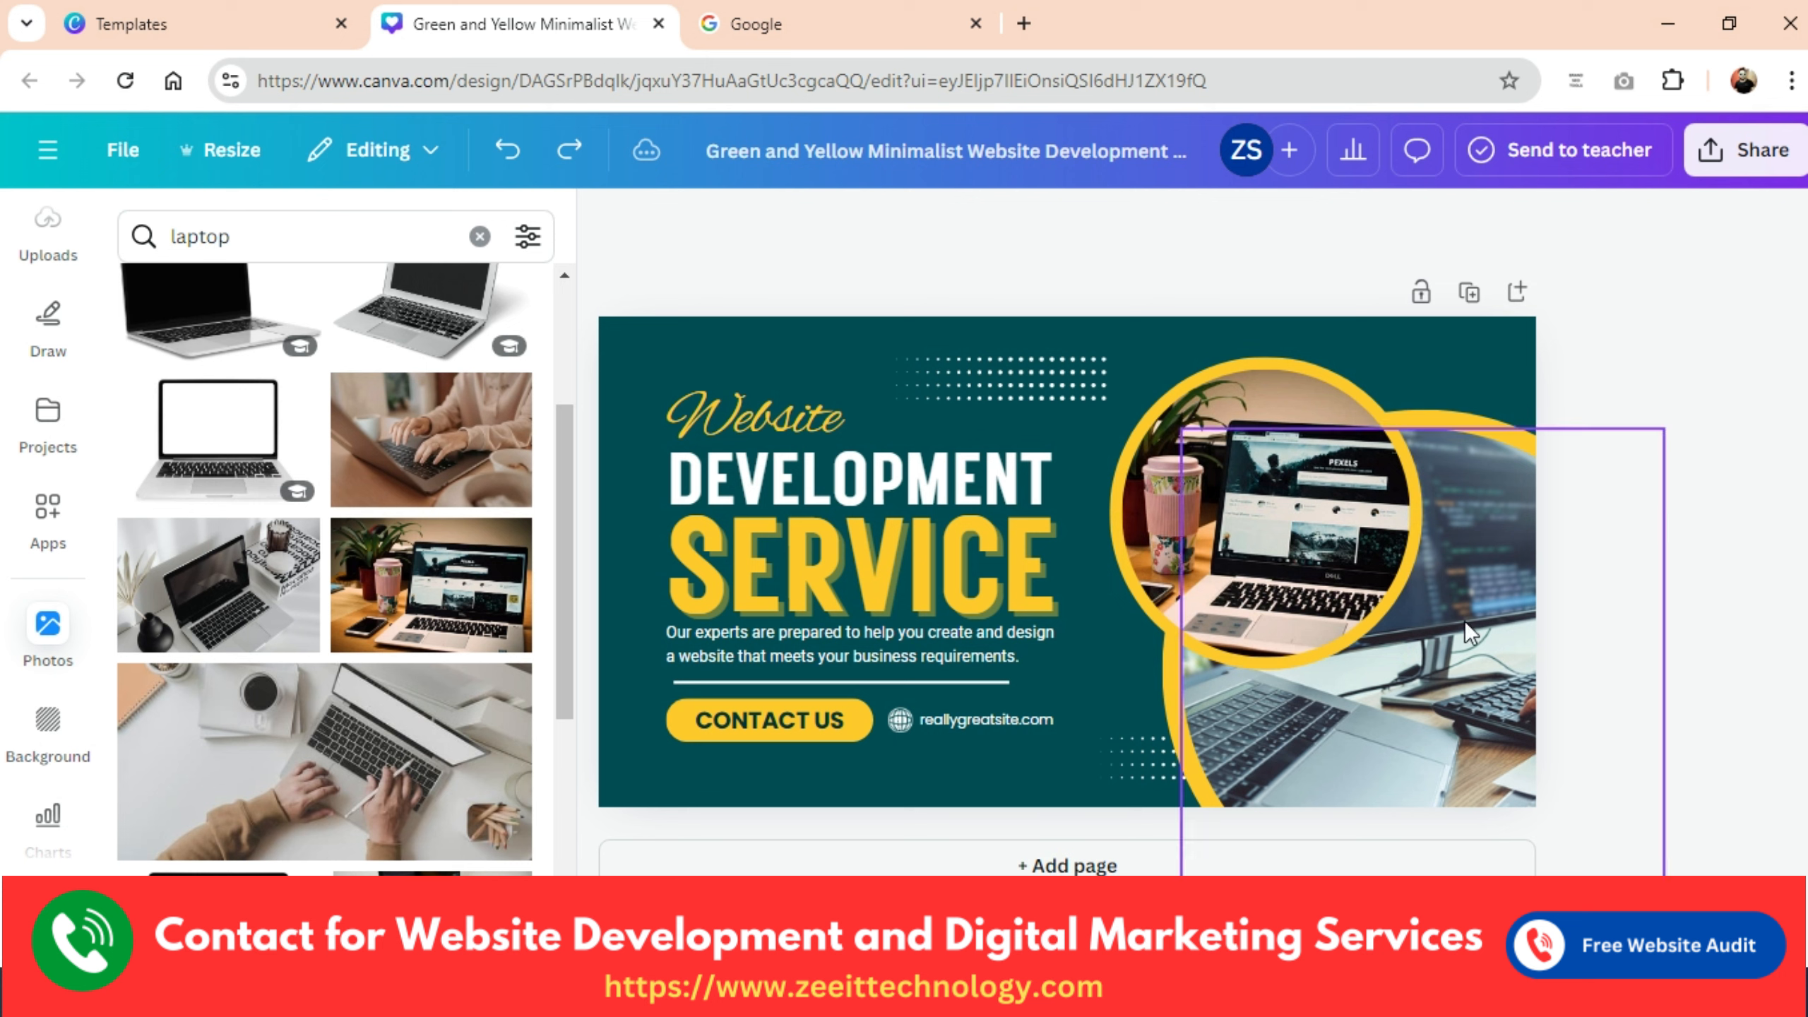
Clear the laptop photo search and open the full frames collection in the elements library.
scroll(250, 755, "up", 4)
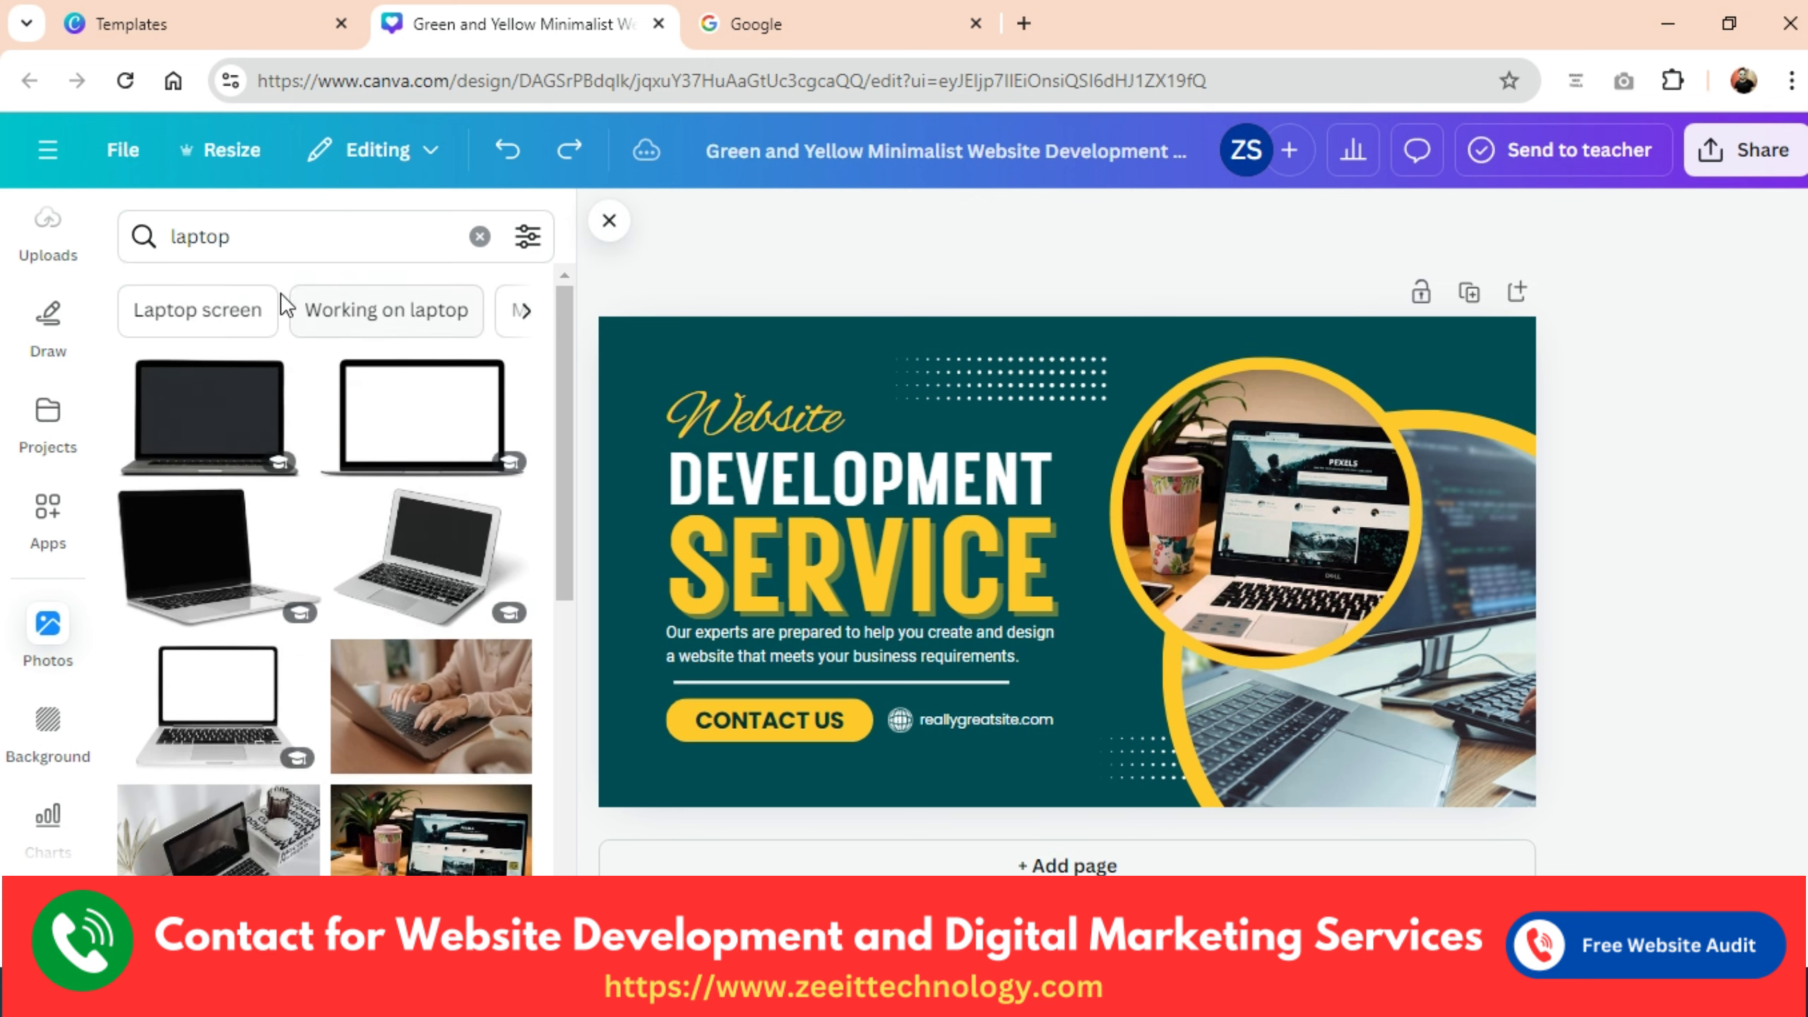
left_click(288, 237)
double_click(290, 238)
key("BackSpace")
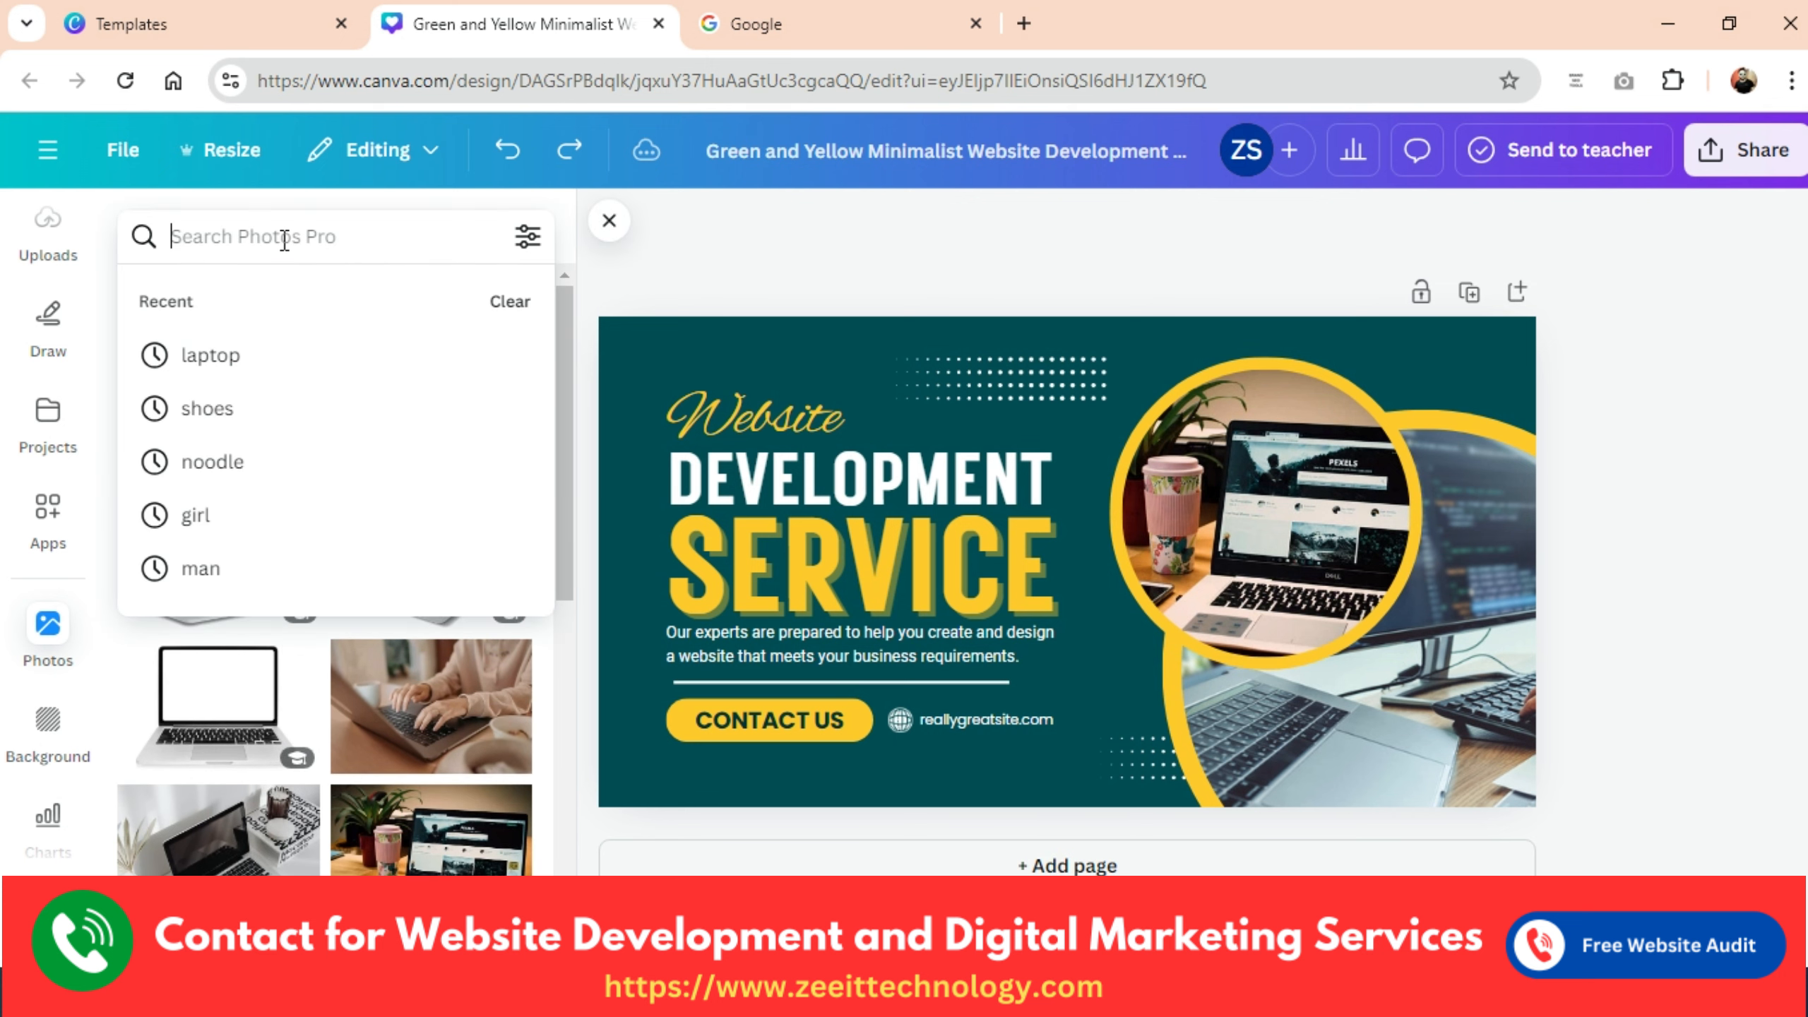
scroll(50, 409, "up", 5)
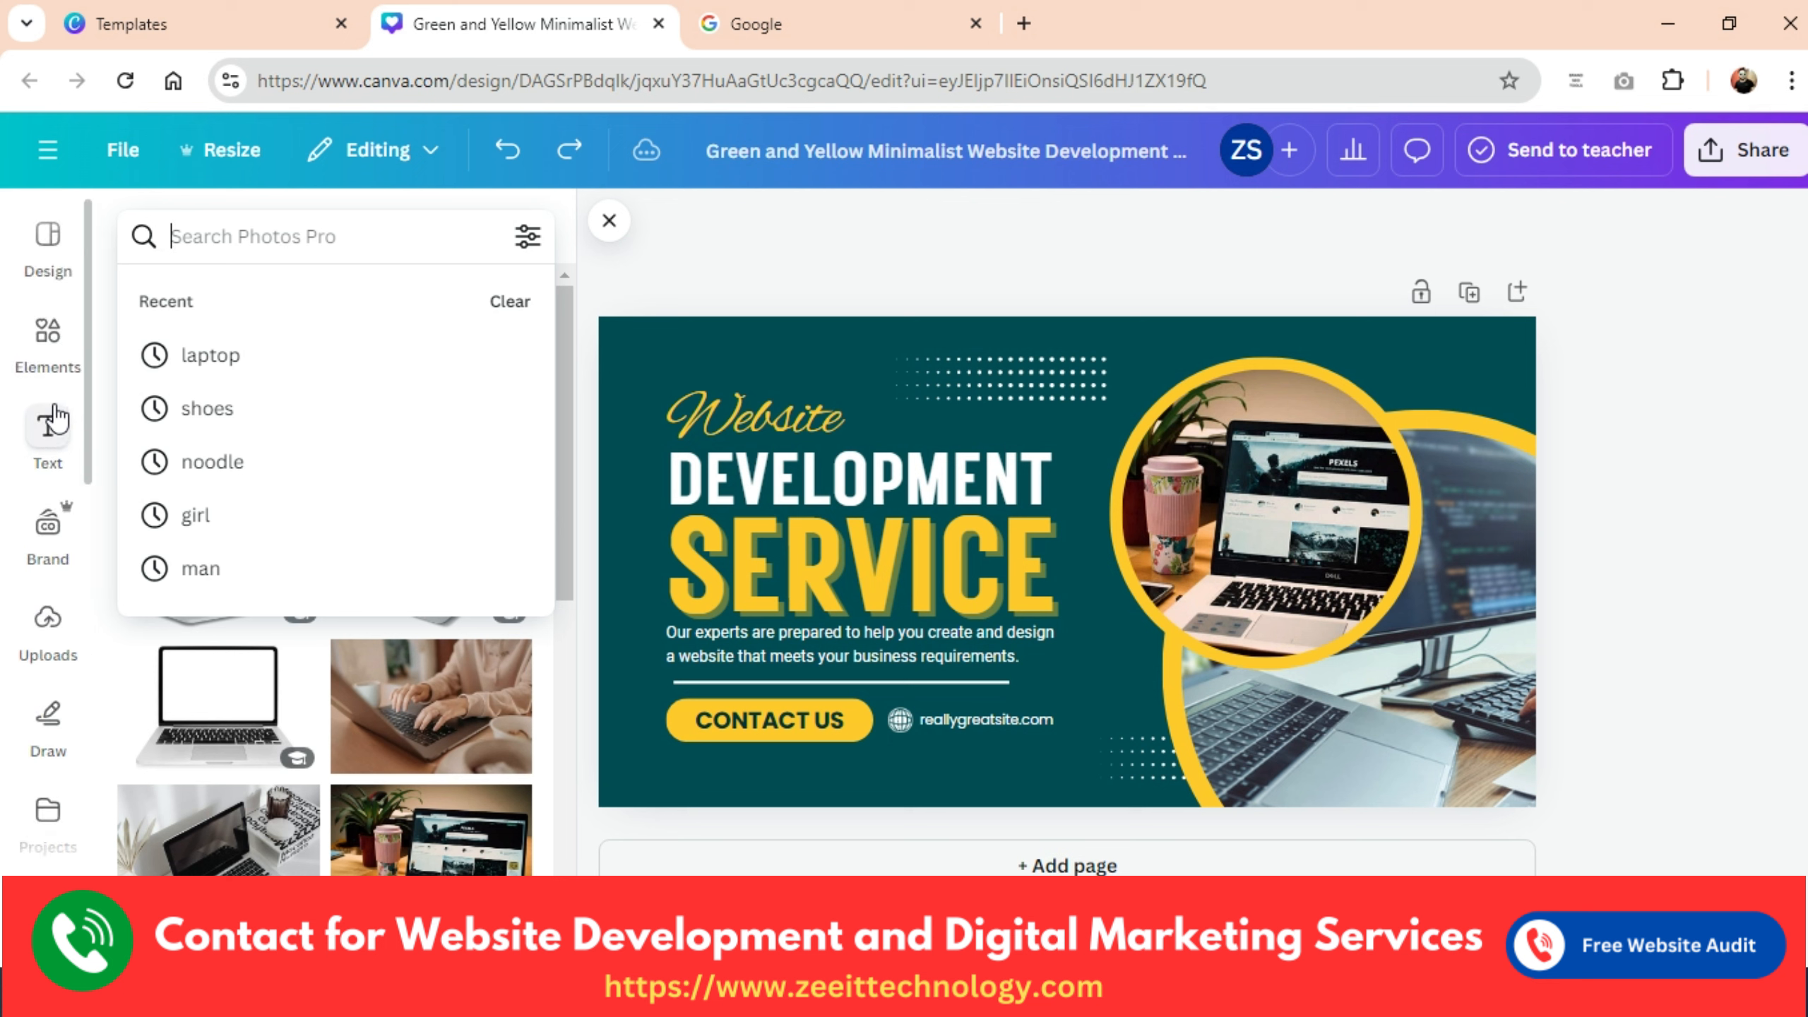
left_click(49, 335)
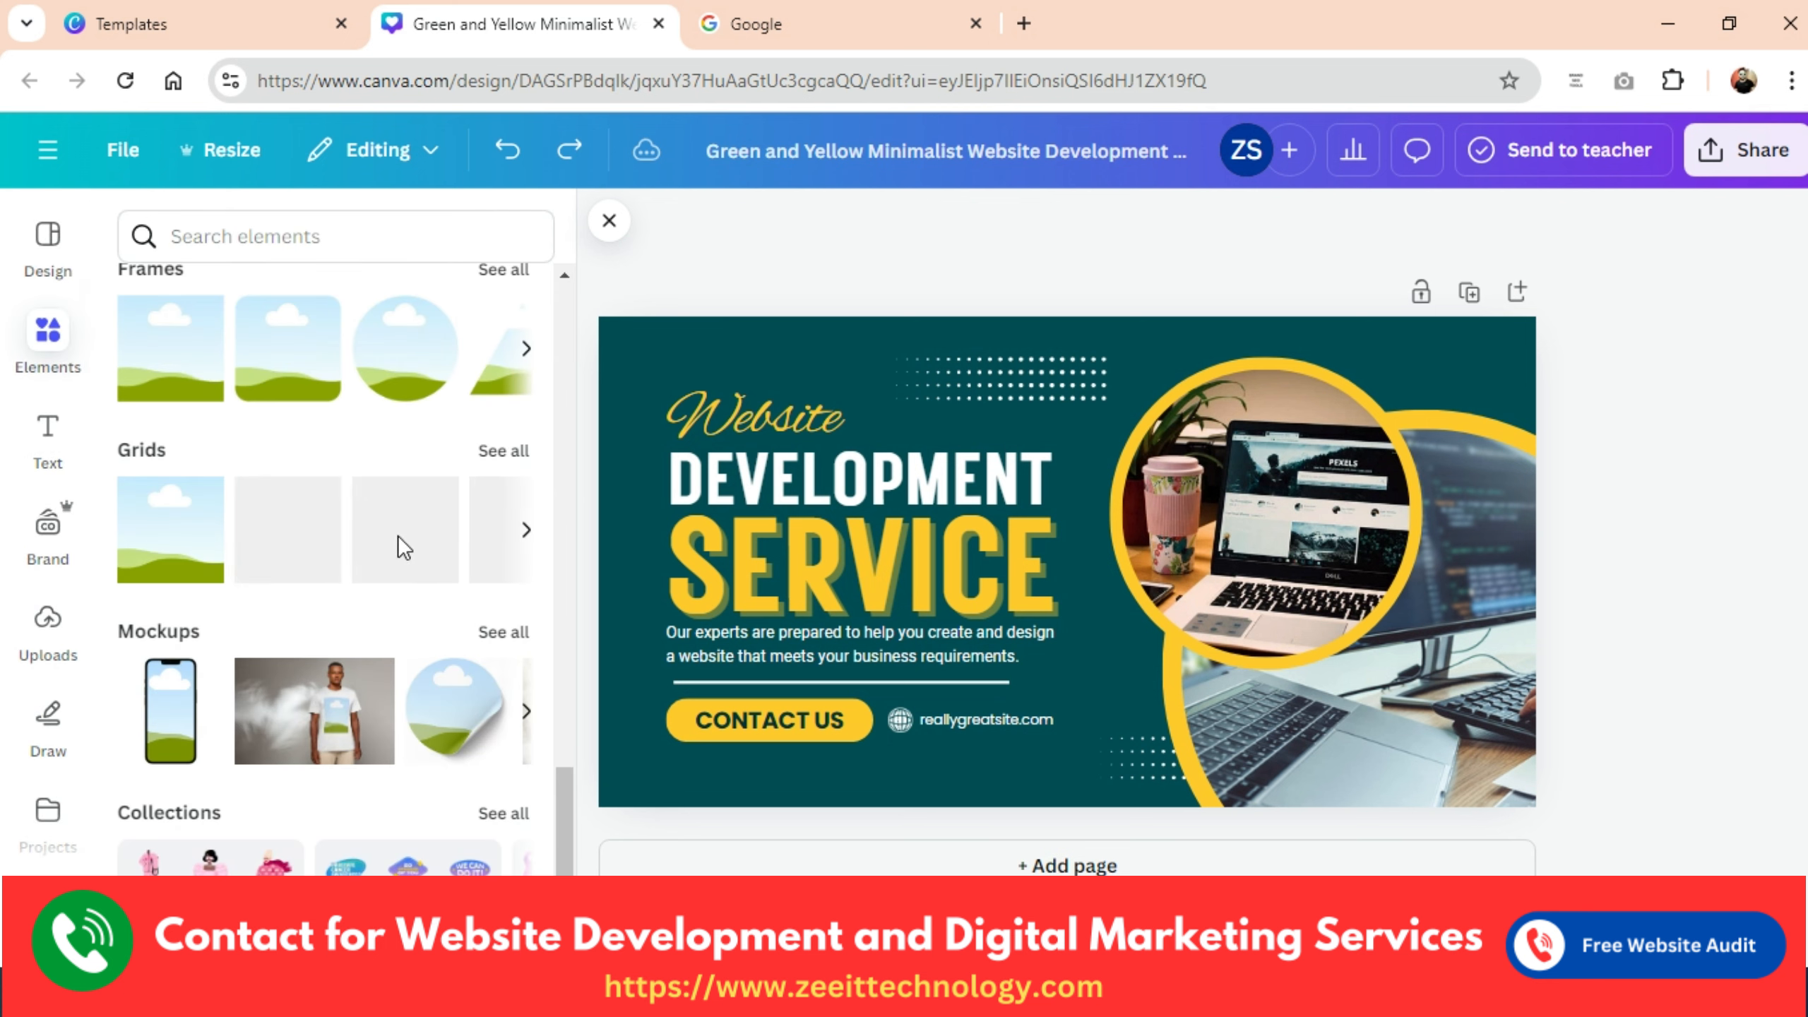
scroll(475, 596, "up", 3)
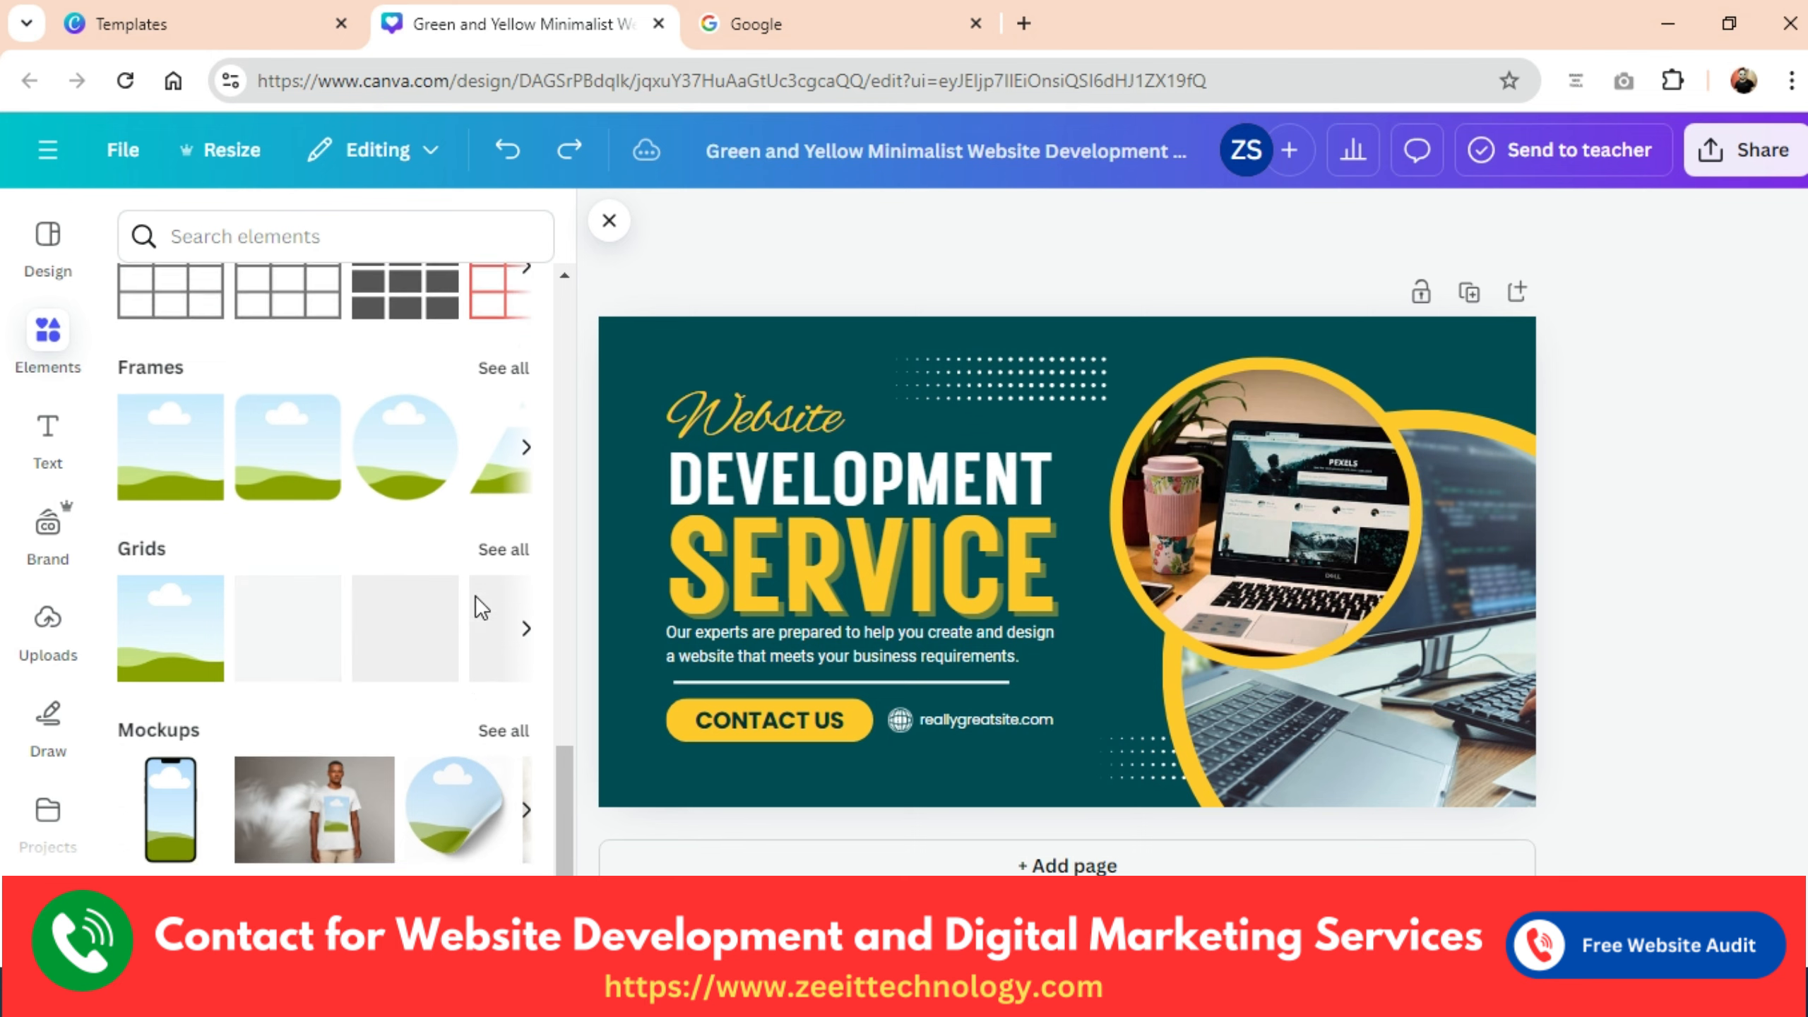
left_click(503, 536)
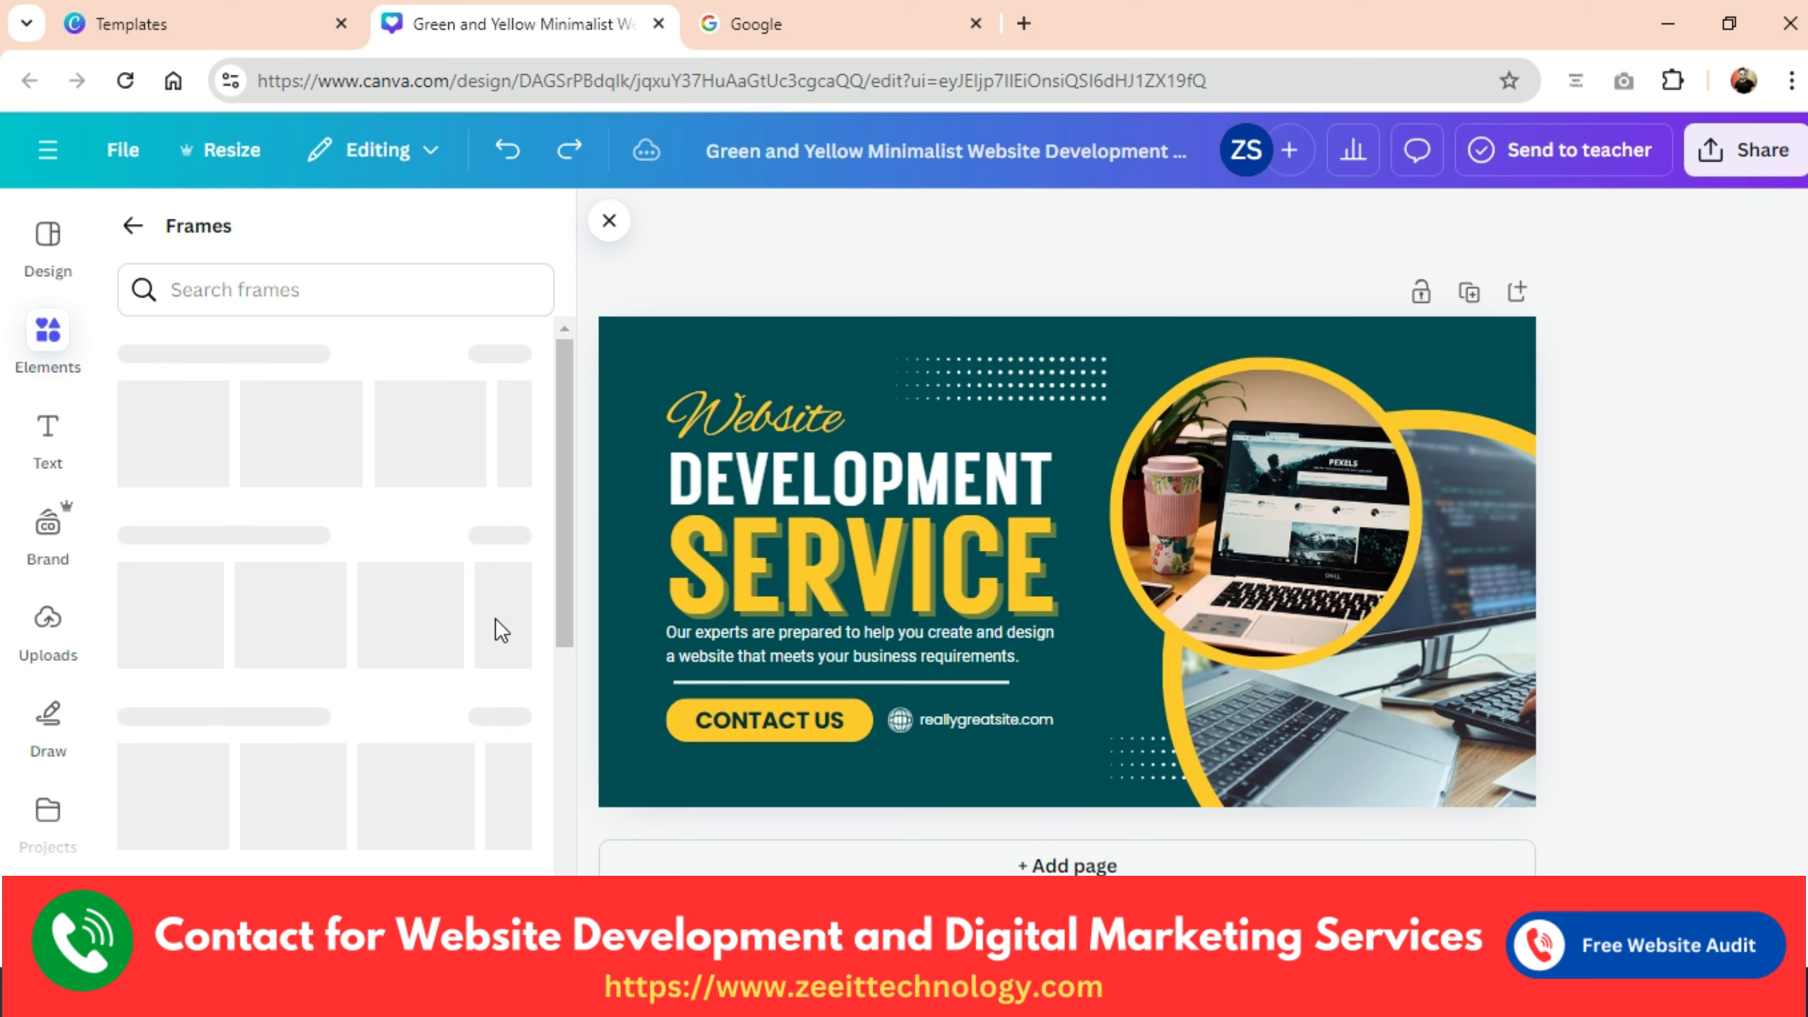
mouse_move(565, 512)
left_mouse_down()
mouse_move(562, 583)
mouse_move(579, 500)
left_mouse_up()
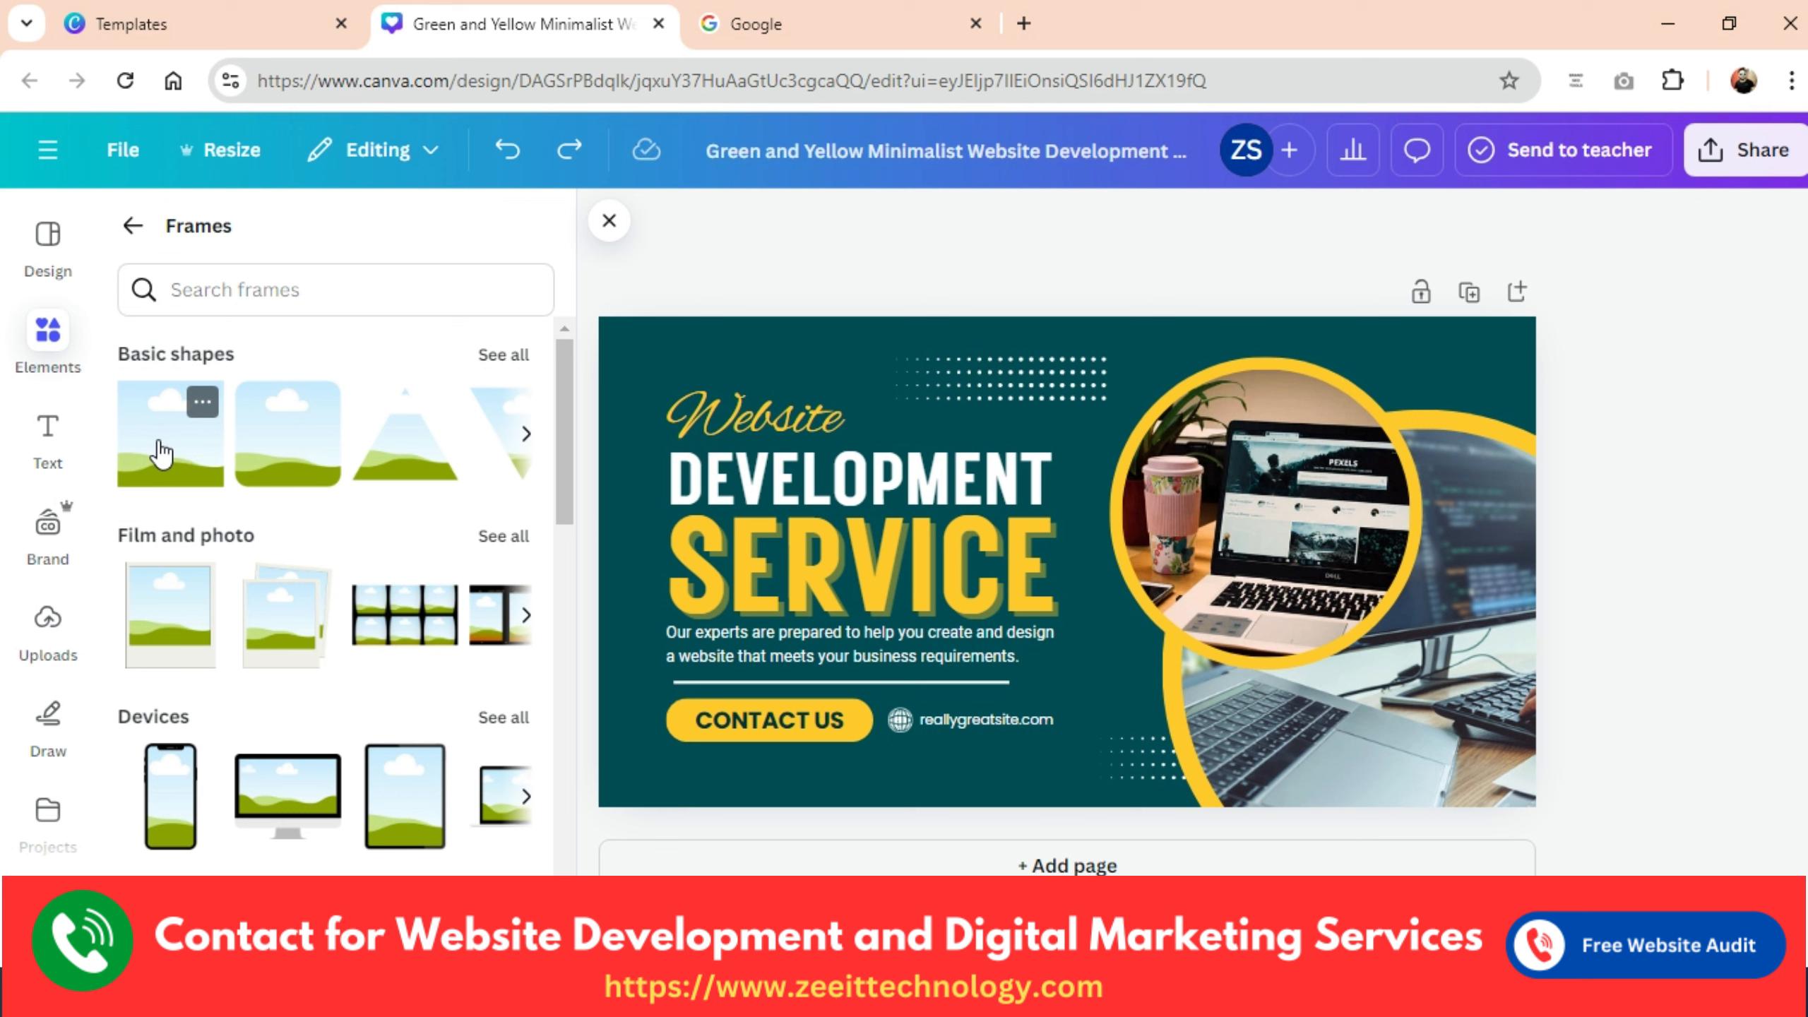
Look through the basic shape frames and open the full collection of device frames.
left_click(528, 435)
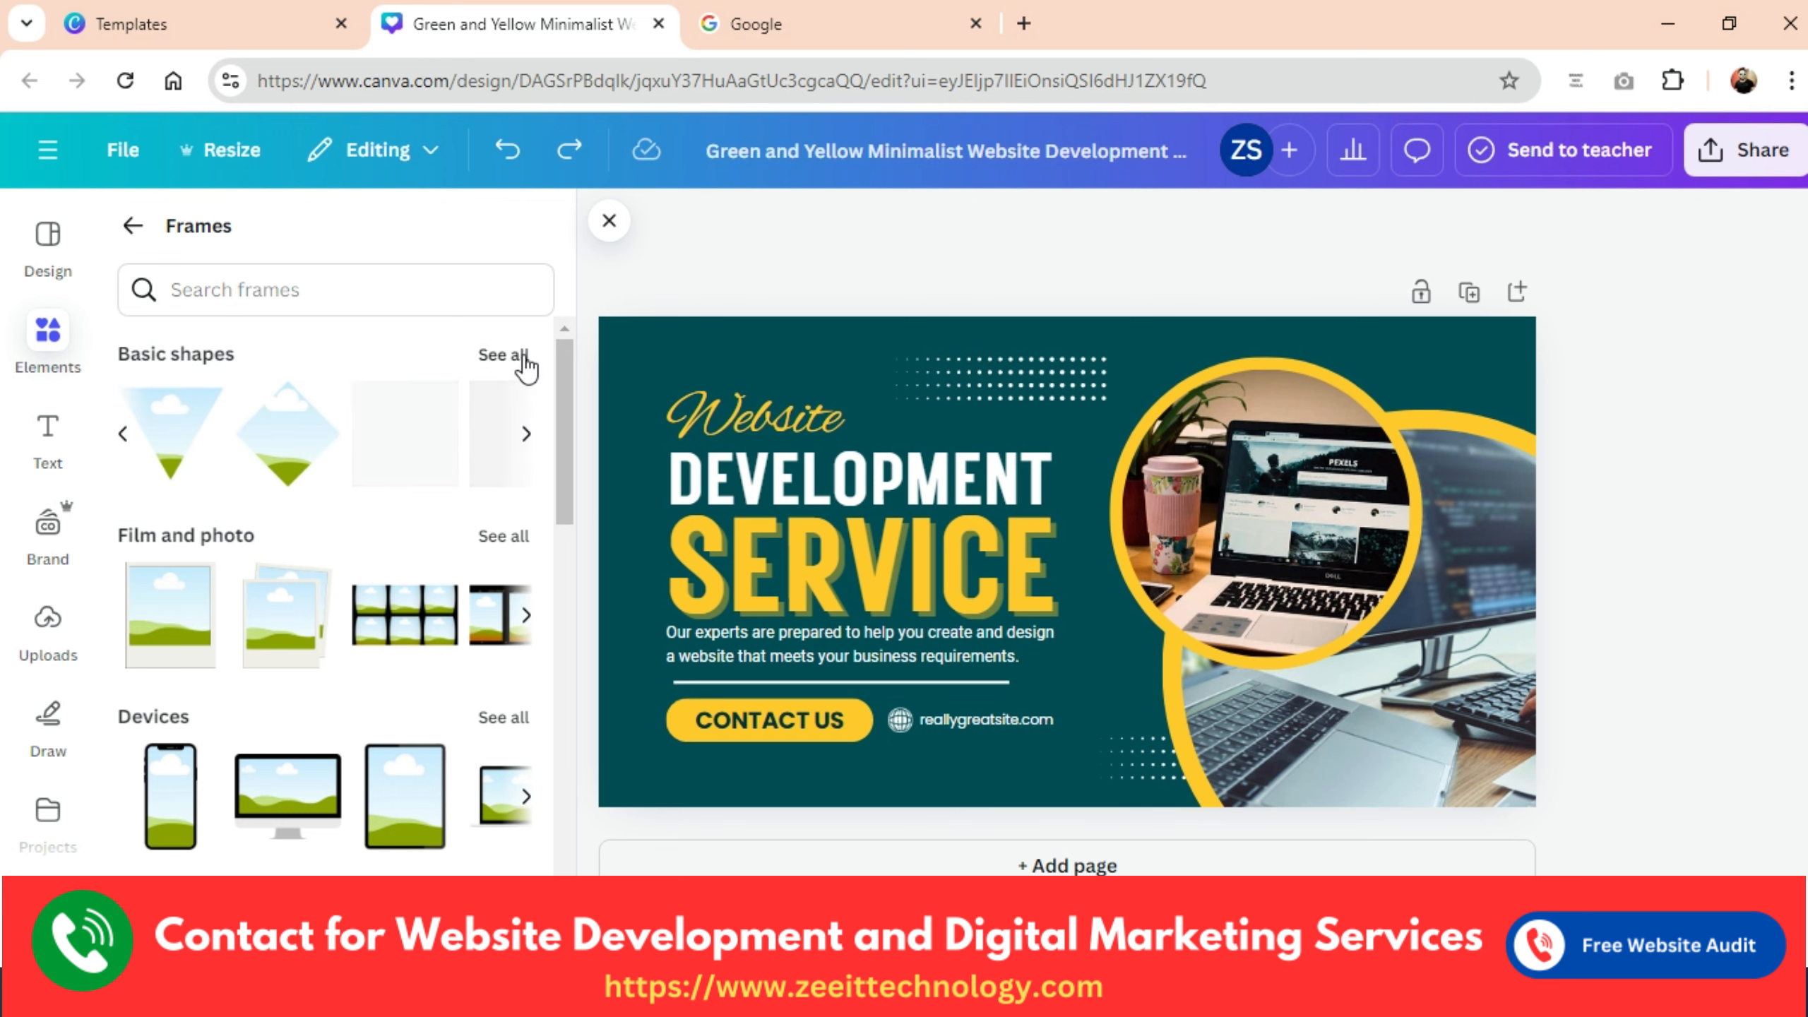
left_click(528, 435)
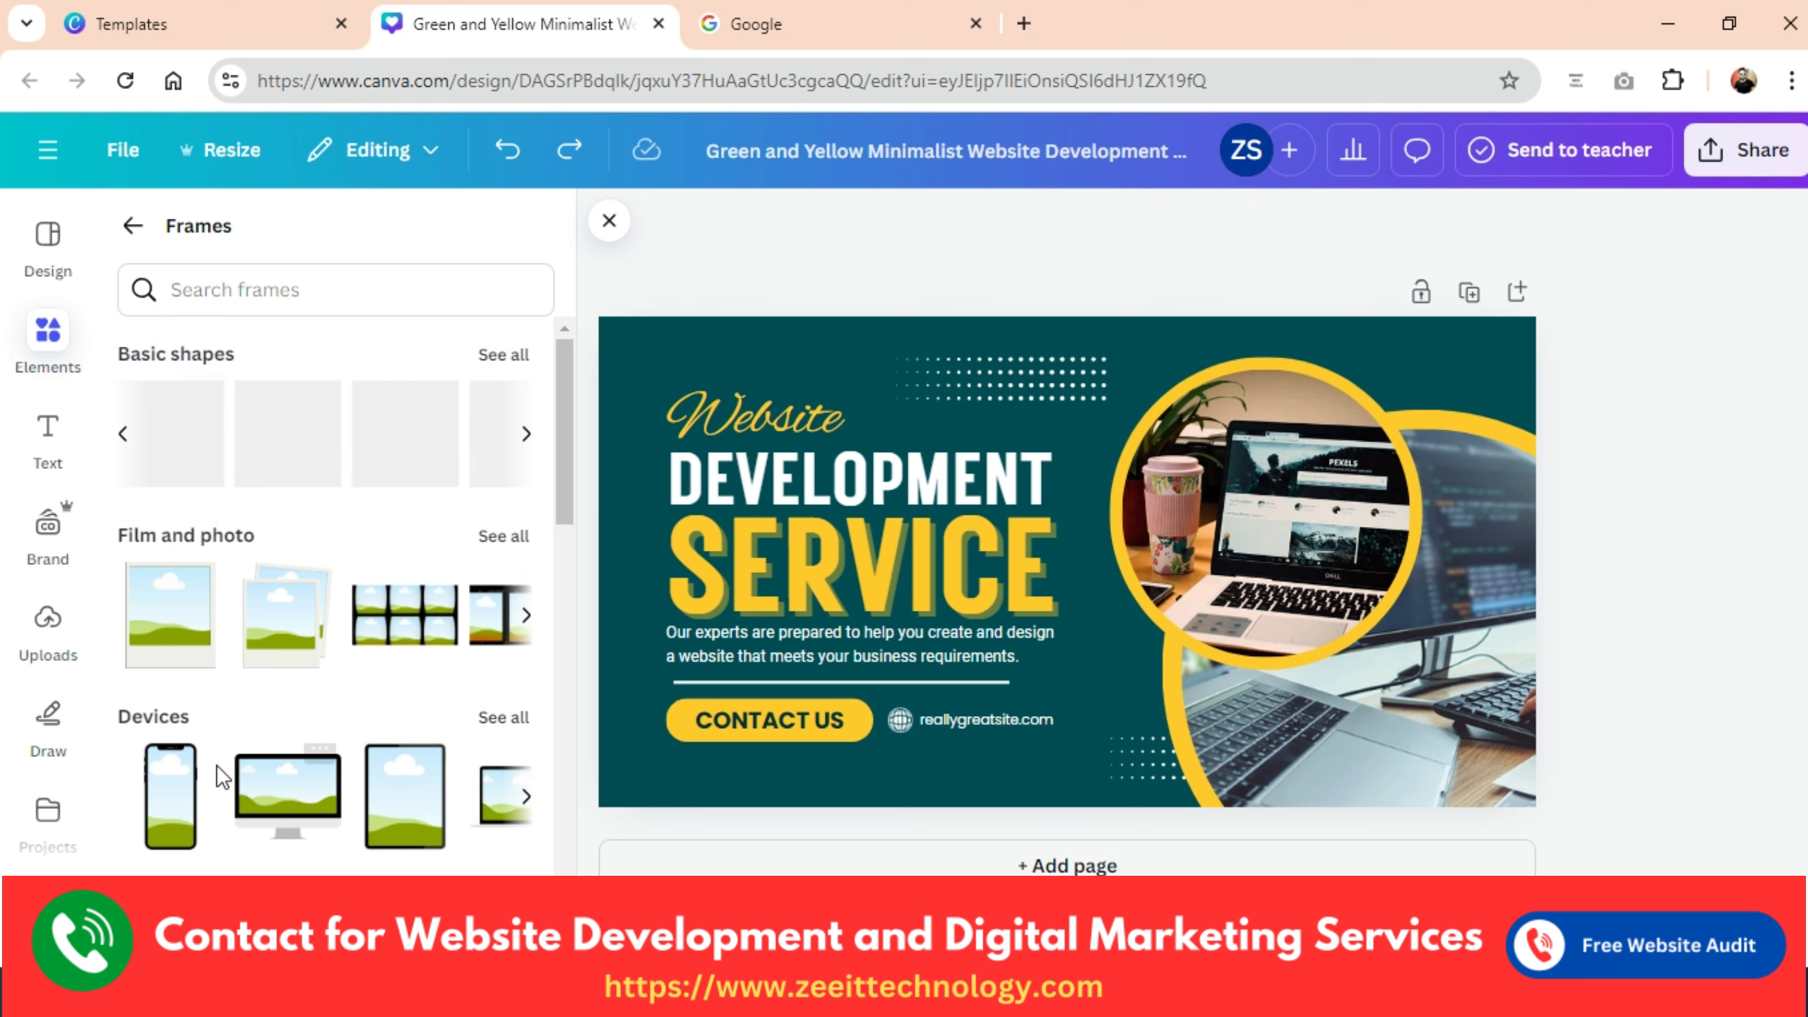
left_click(511, 719)
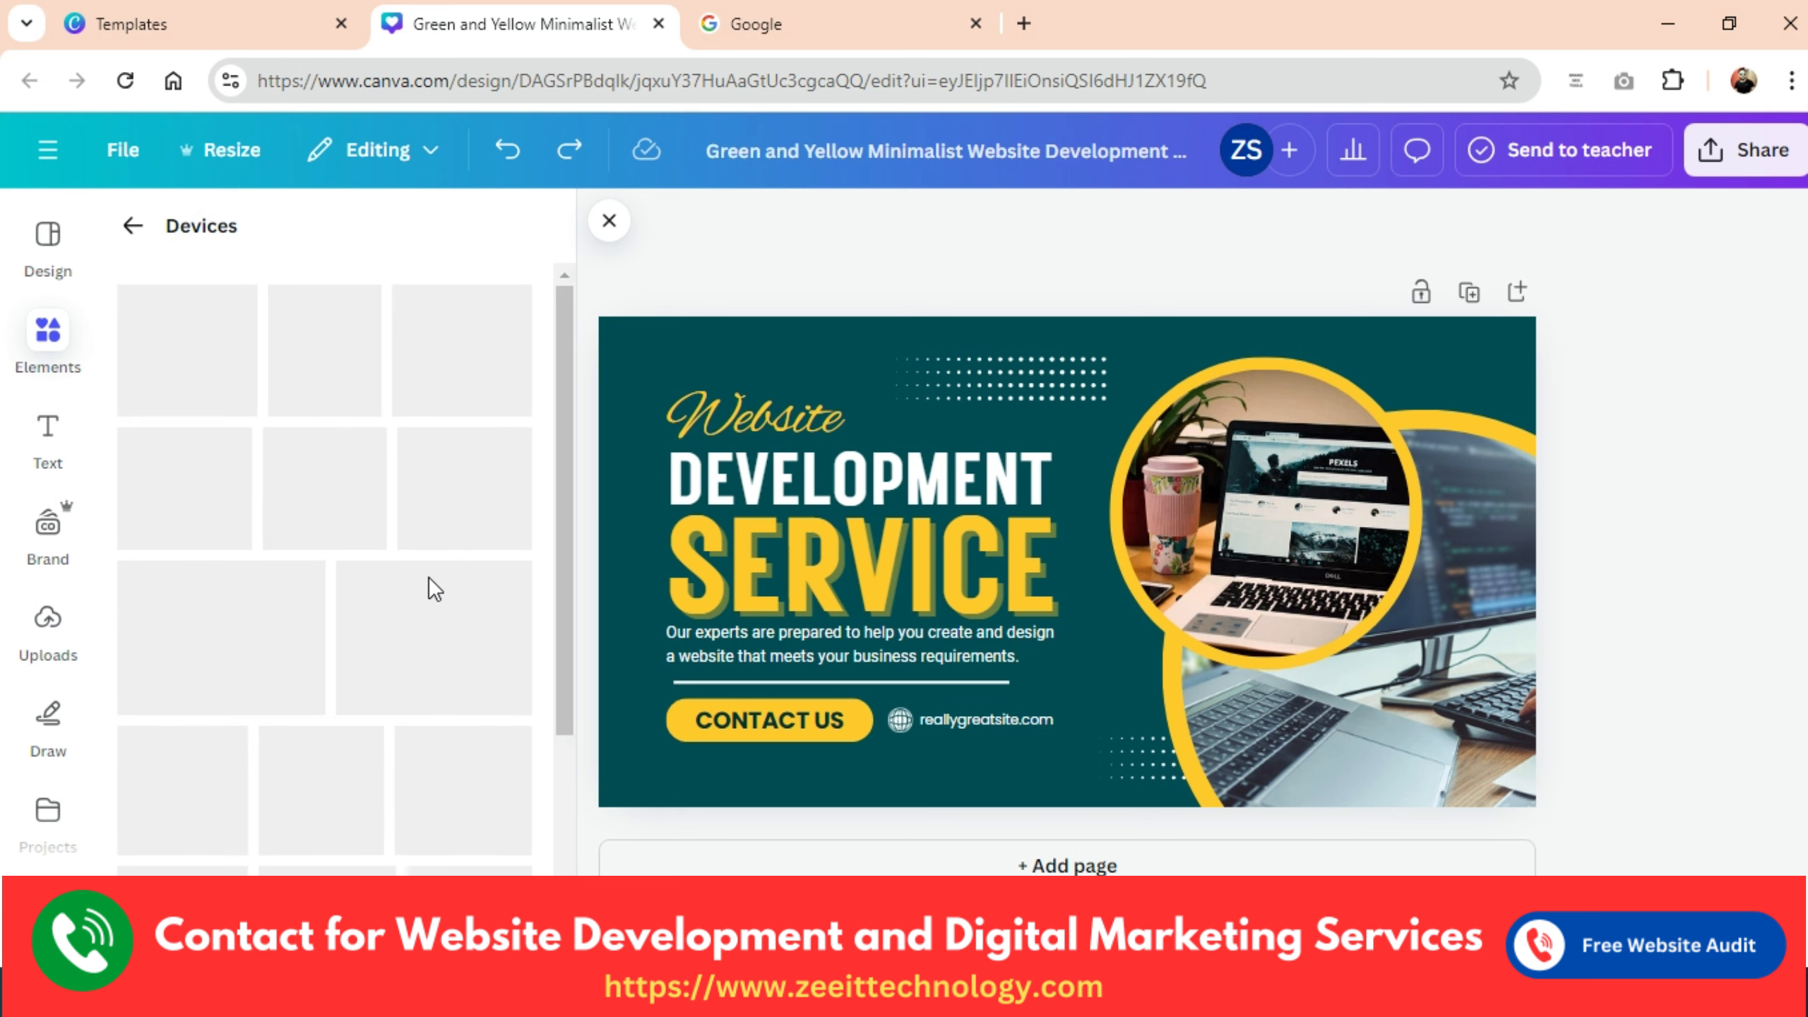
Delete the round laptop photo from the banner together with the yellow circle behind it.
left_click(1310, 505)
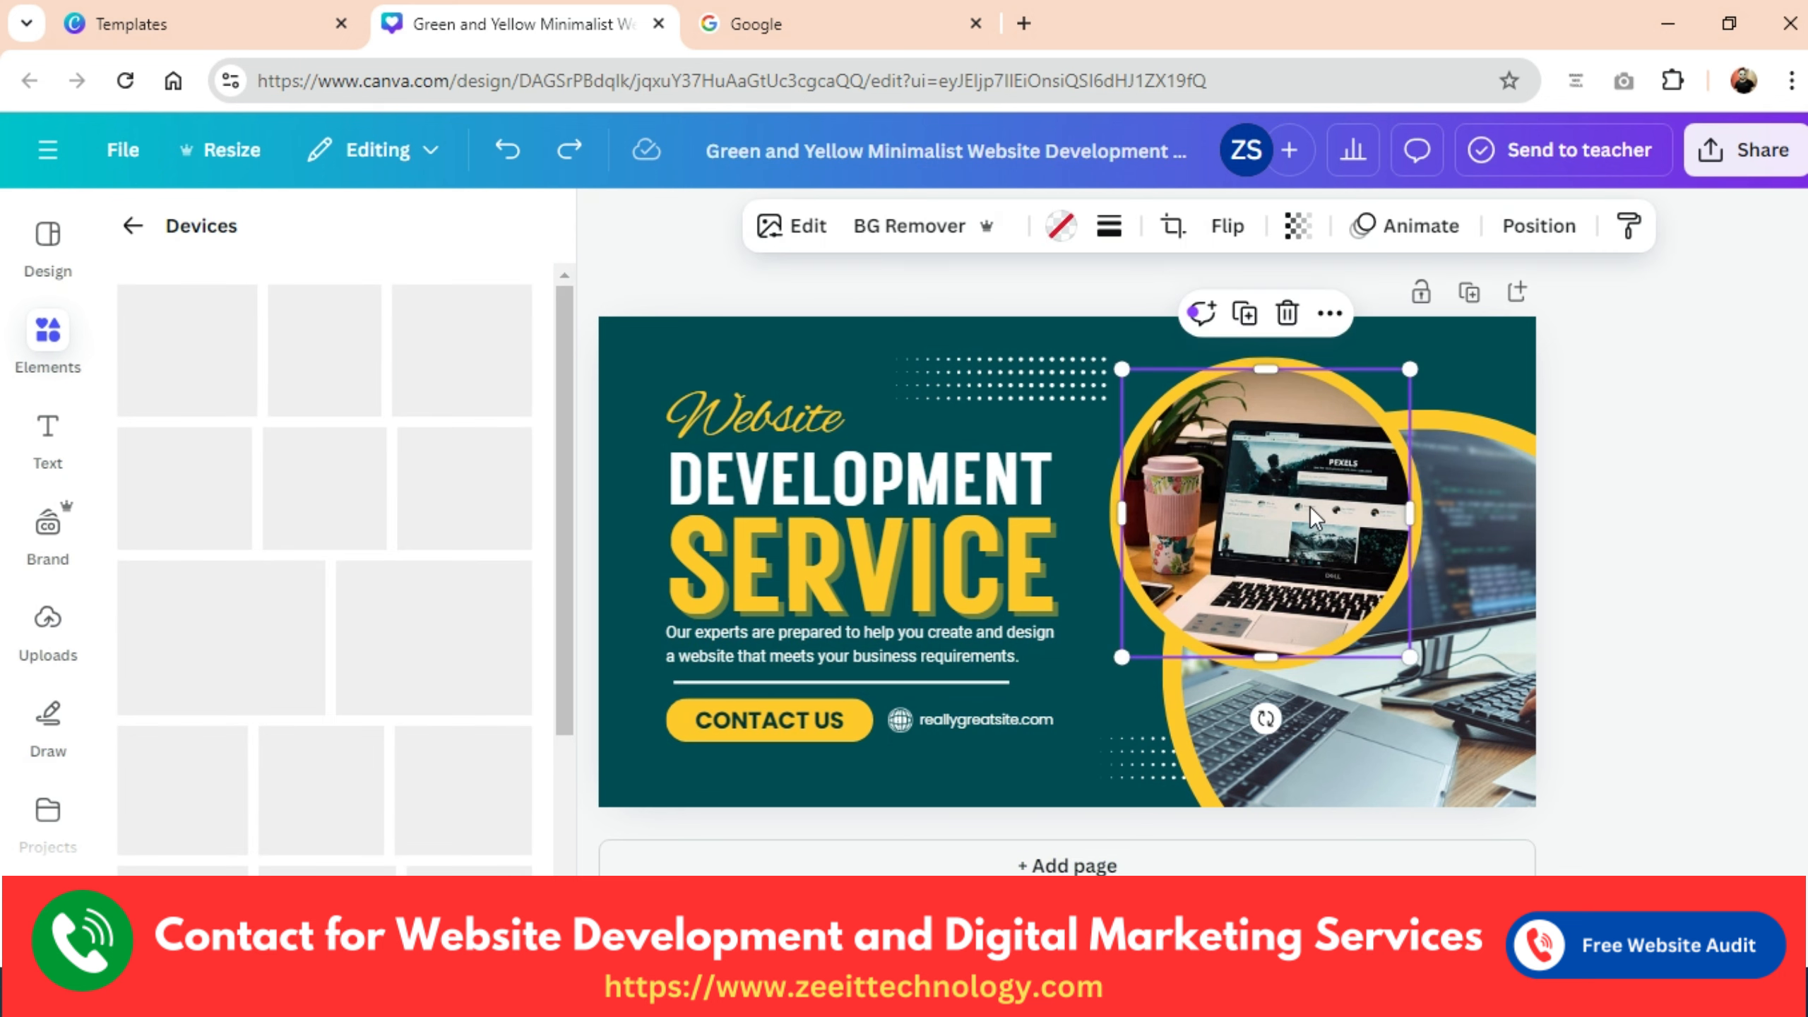
key("Delete")
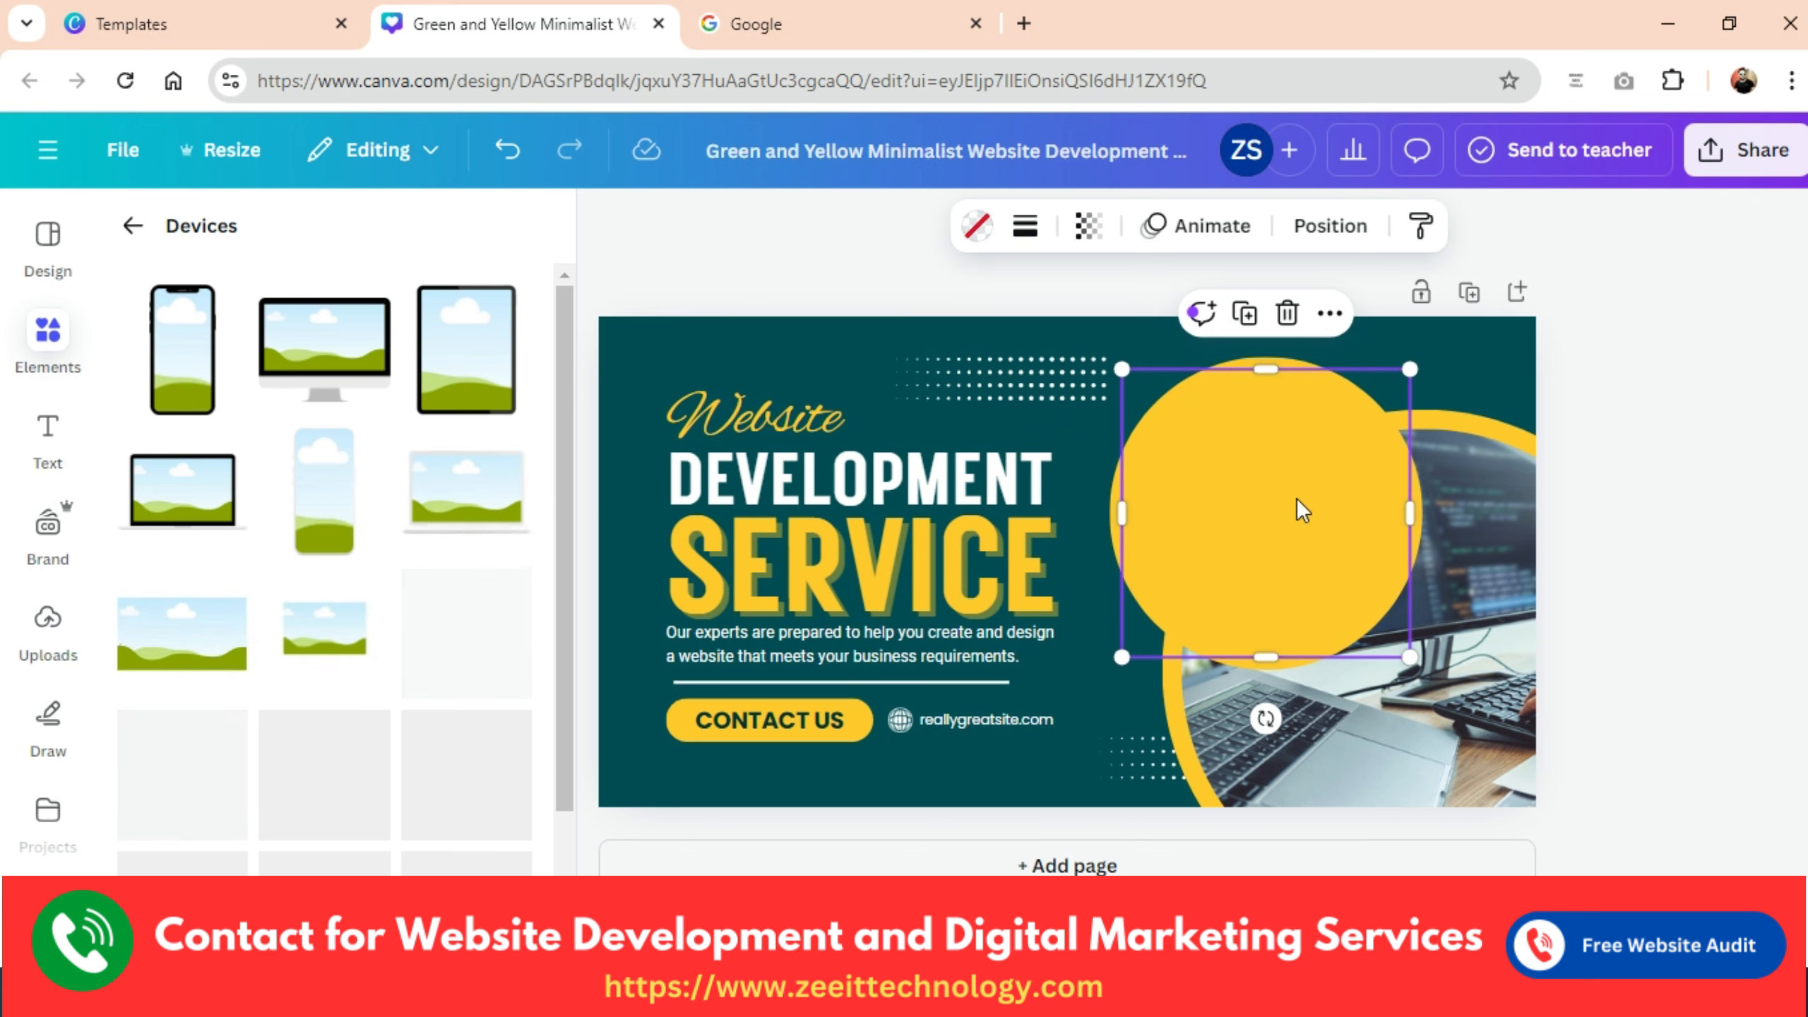
key("ctrl+z")
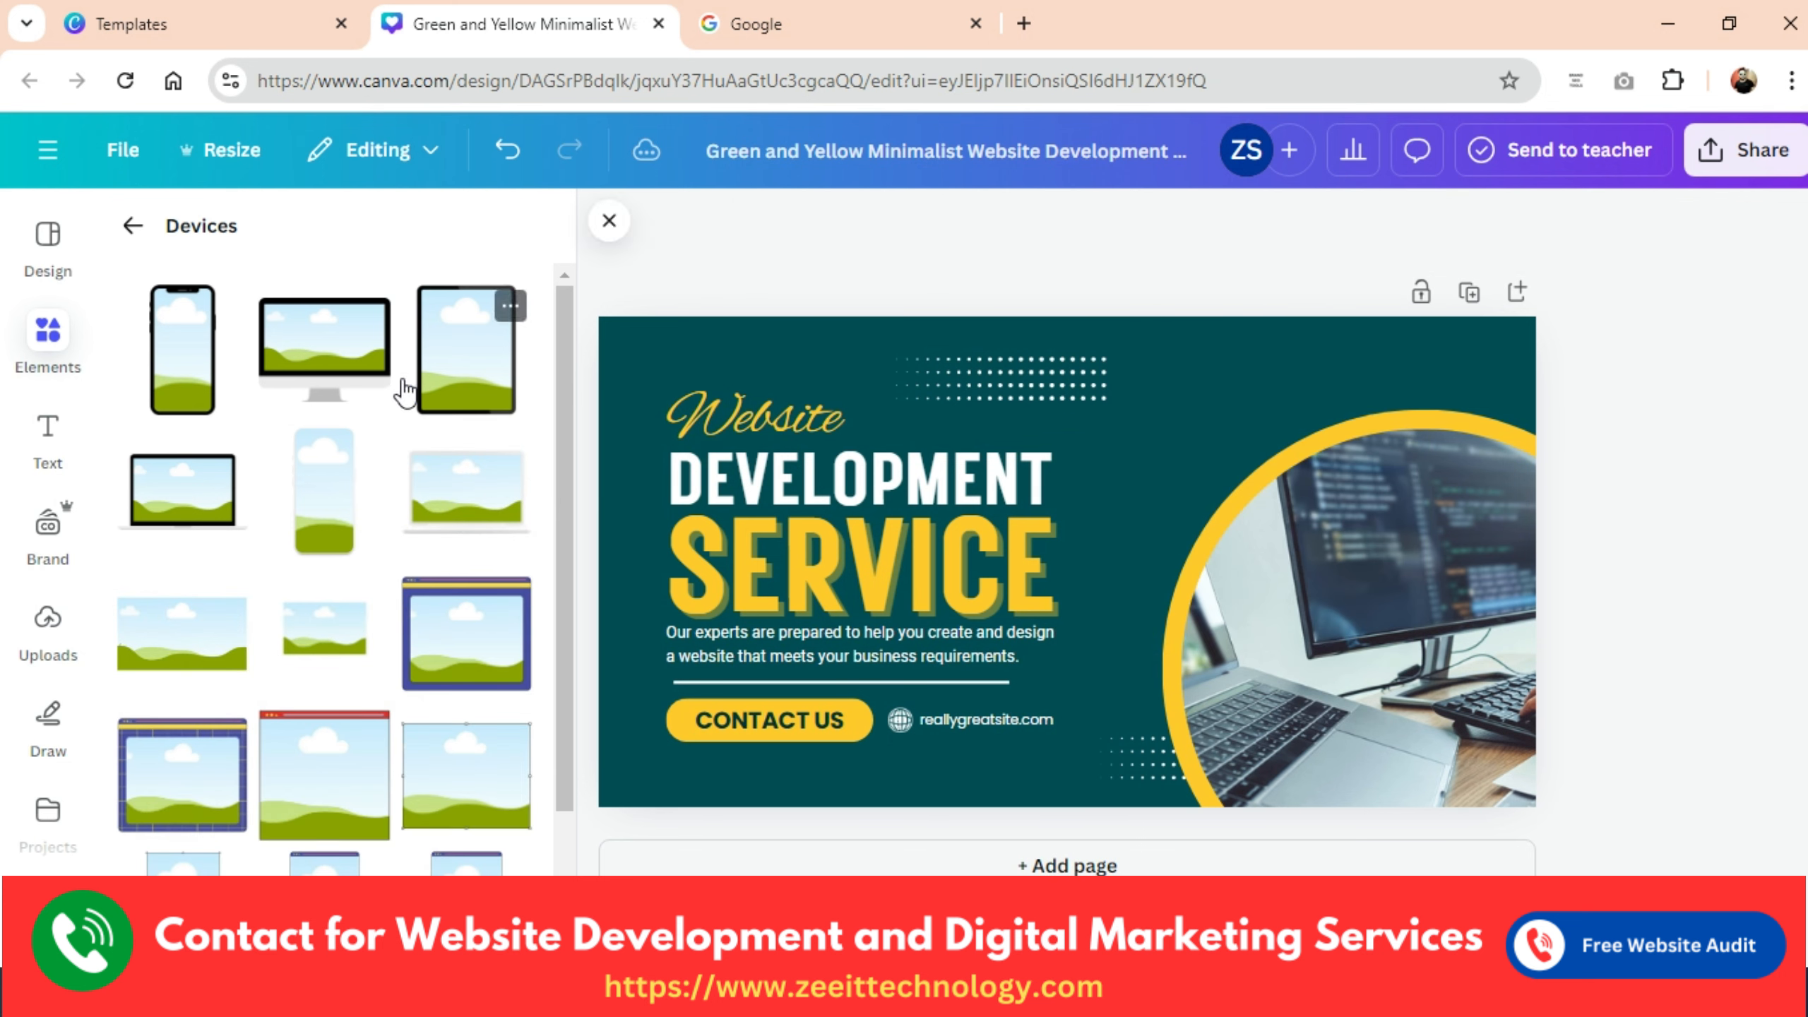
left_click(178, 385)
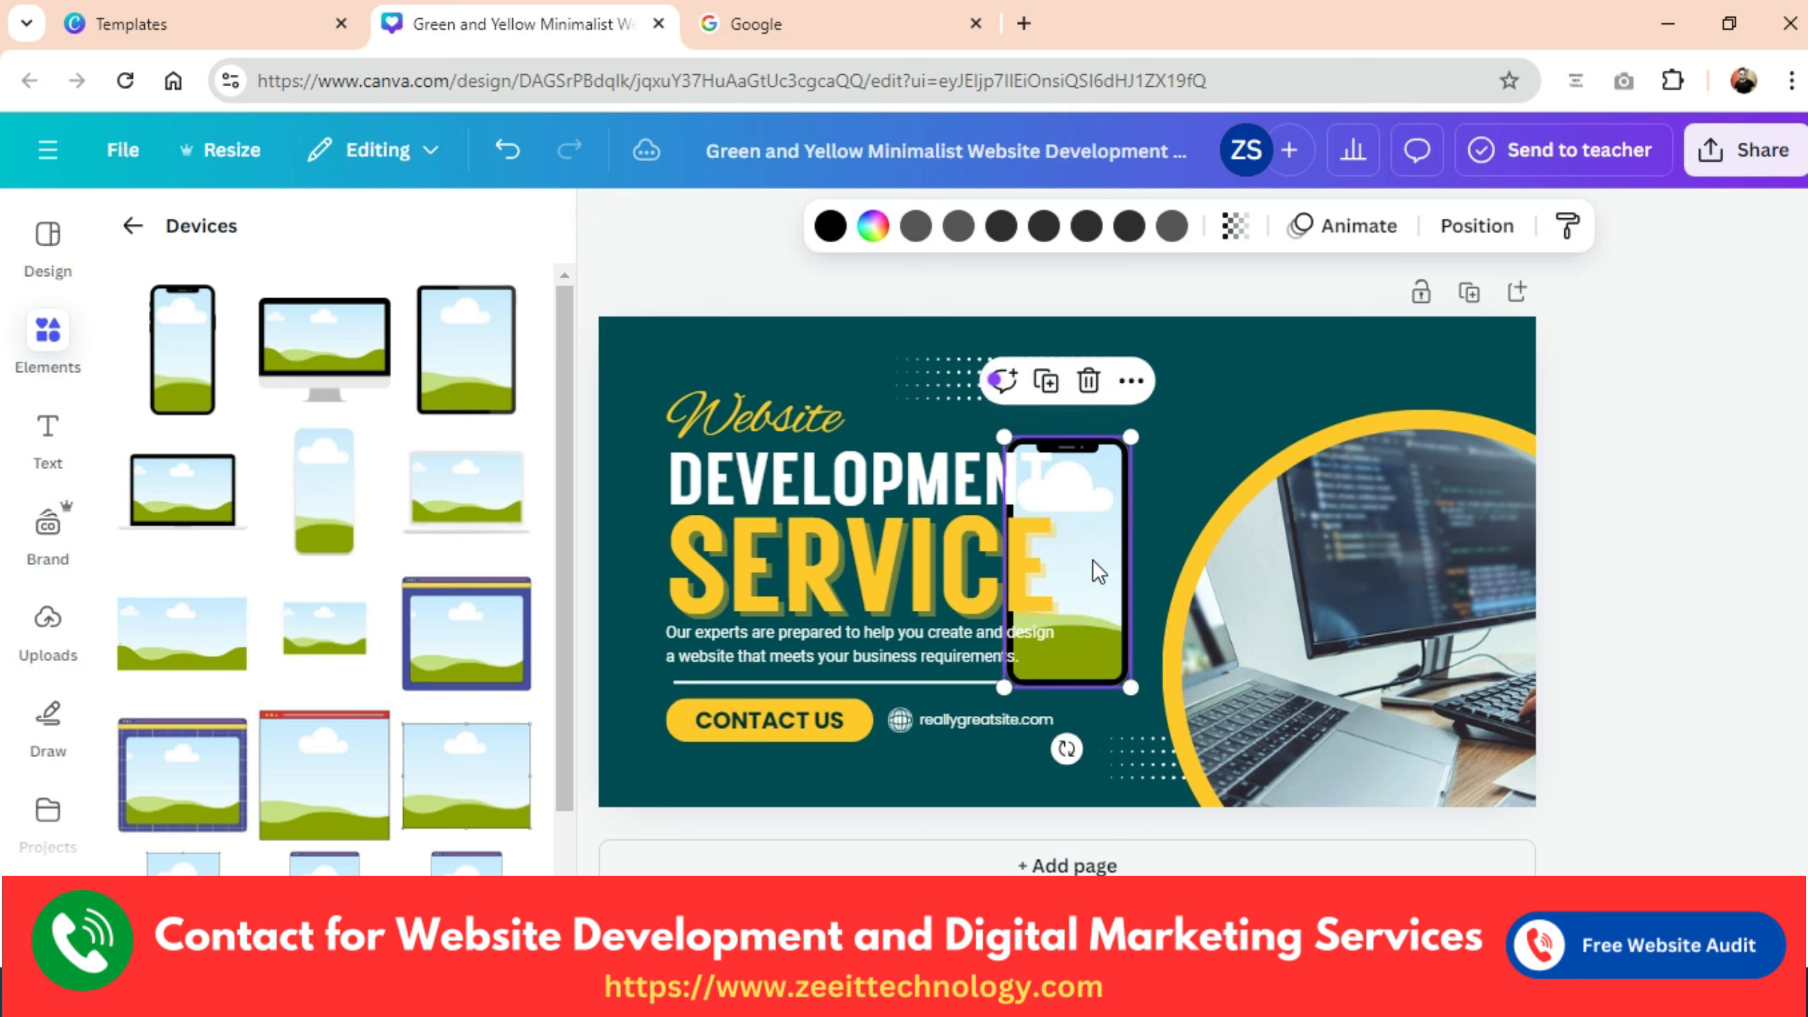
left_click_drag(1099, 570, 1276, 555)
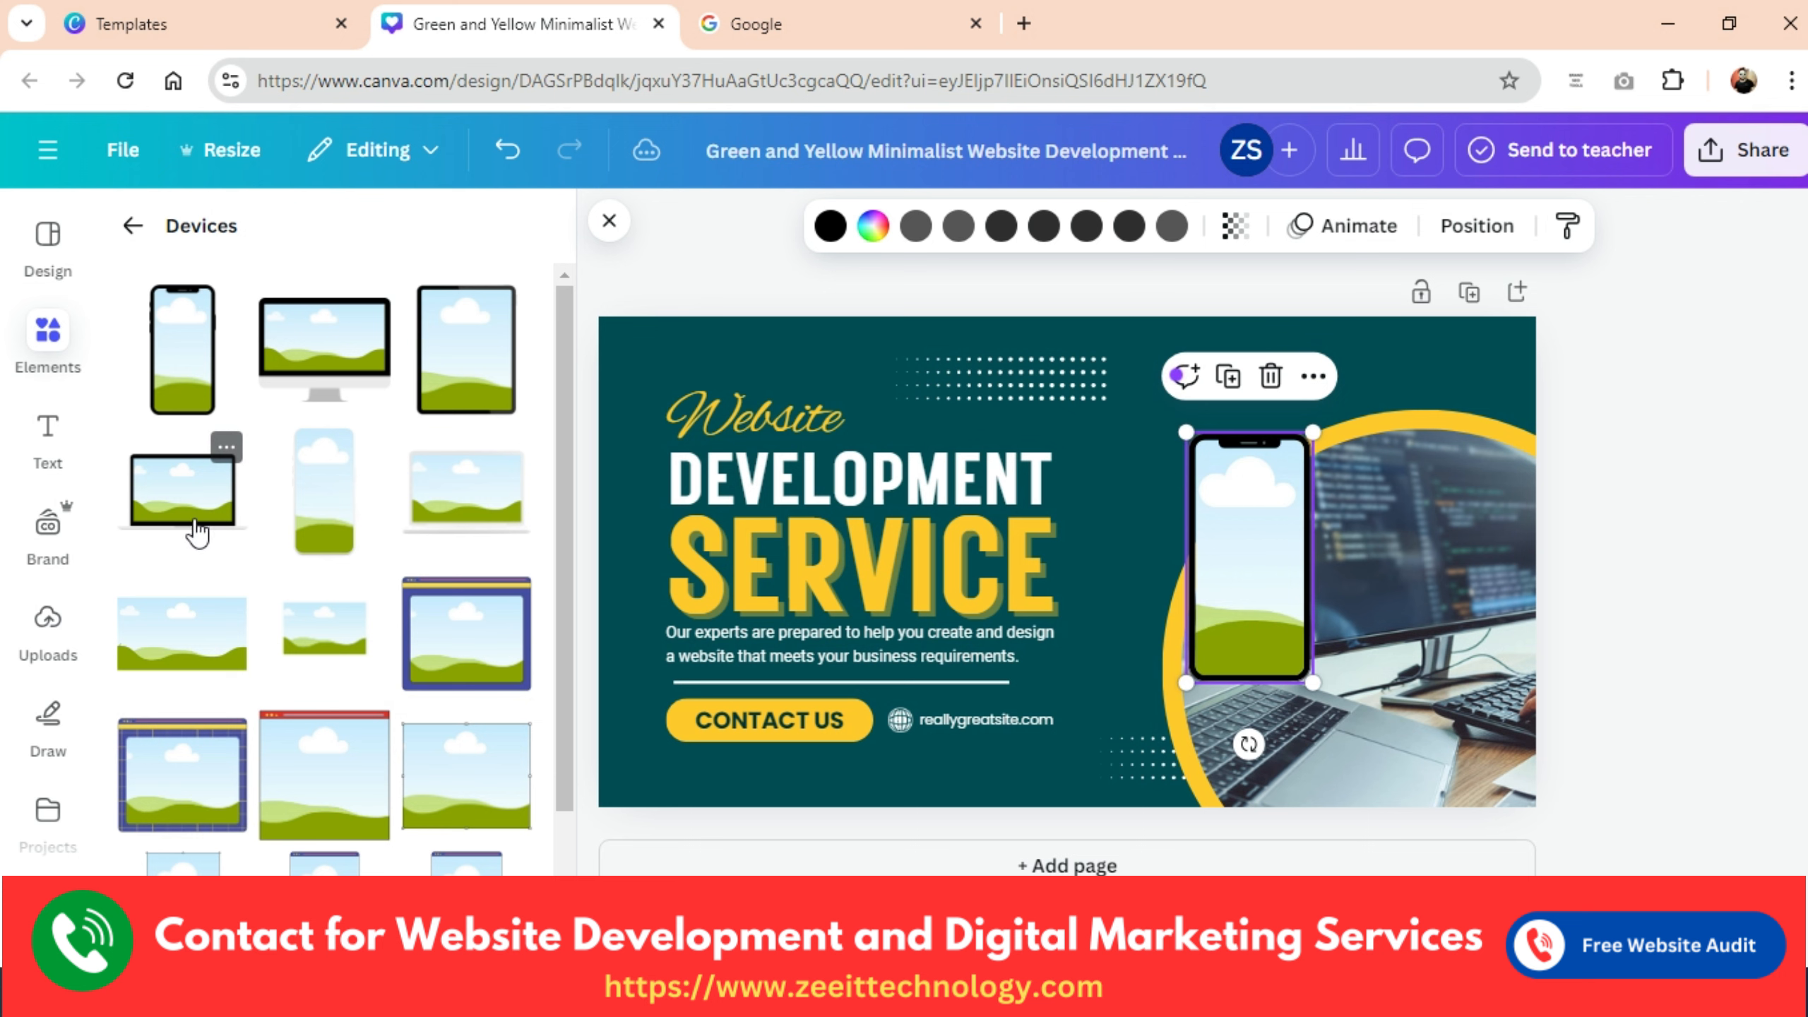
scroll(355, 687, "down", 10)
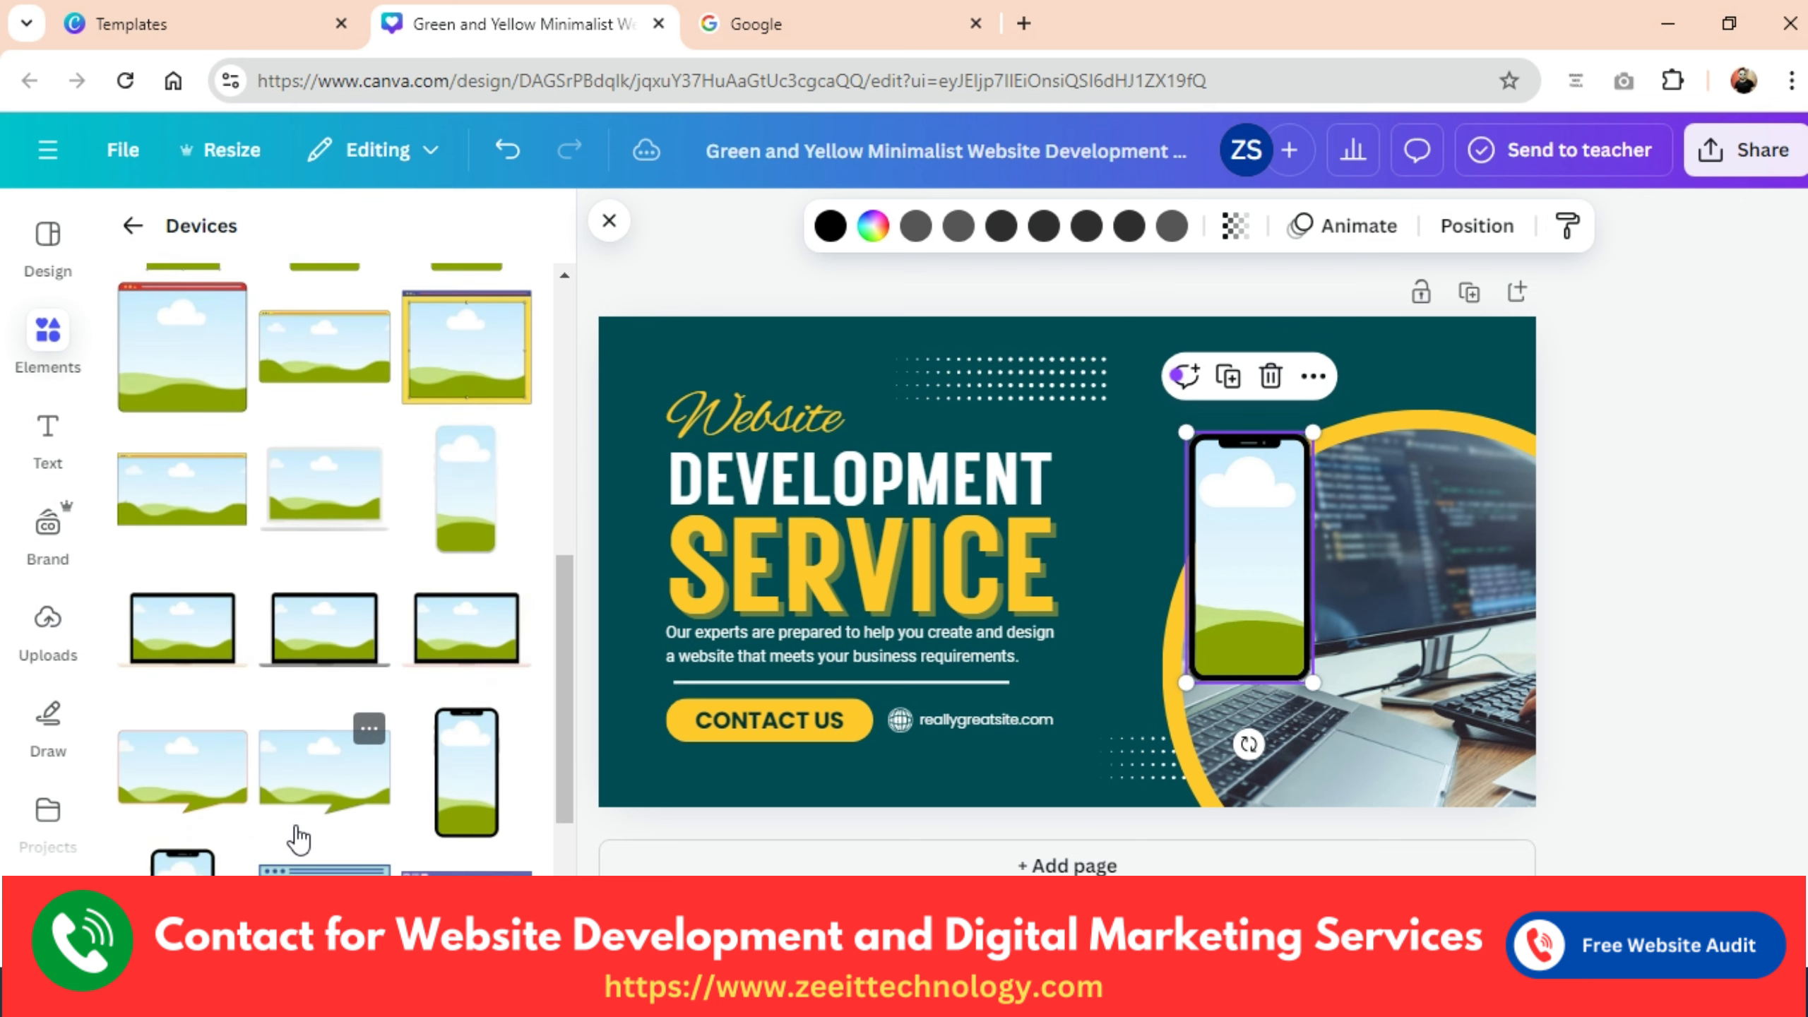
scroll(296, 836, "up", 5)
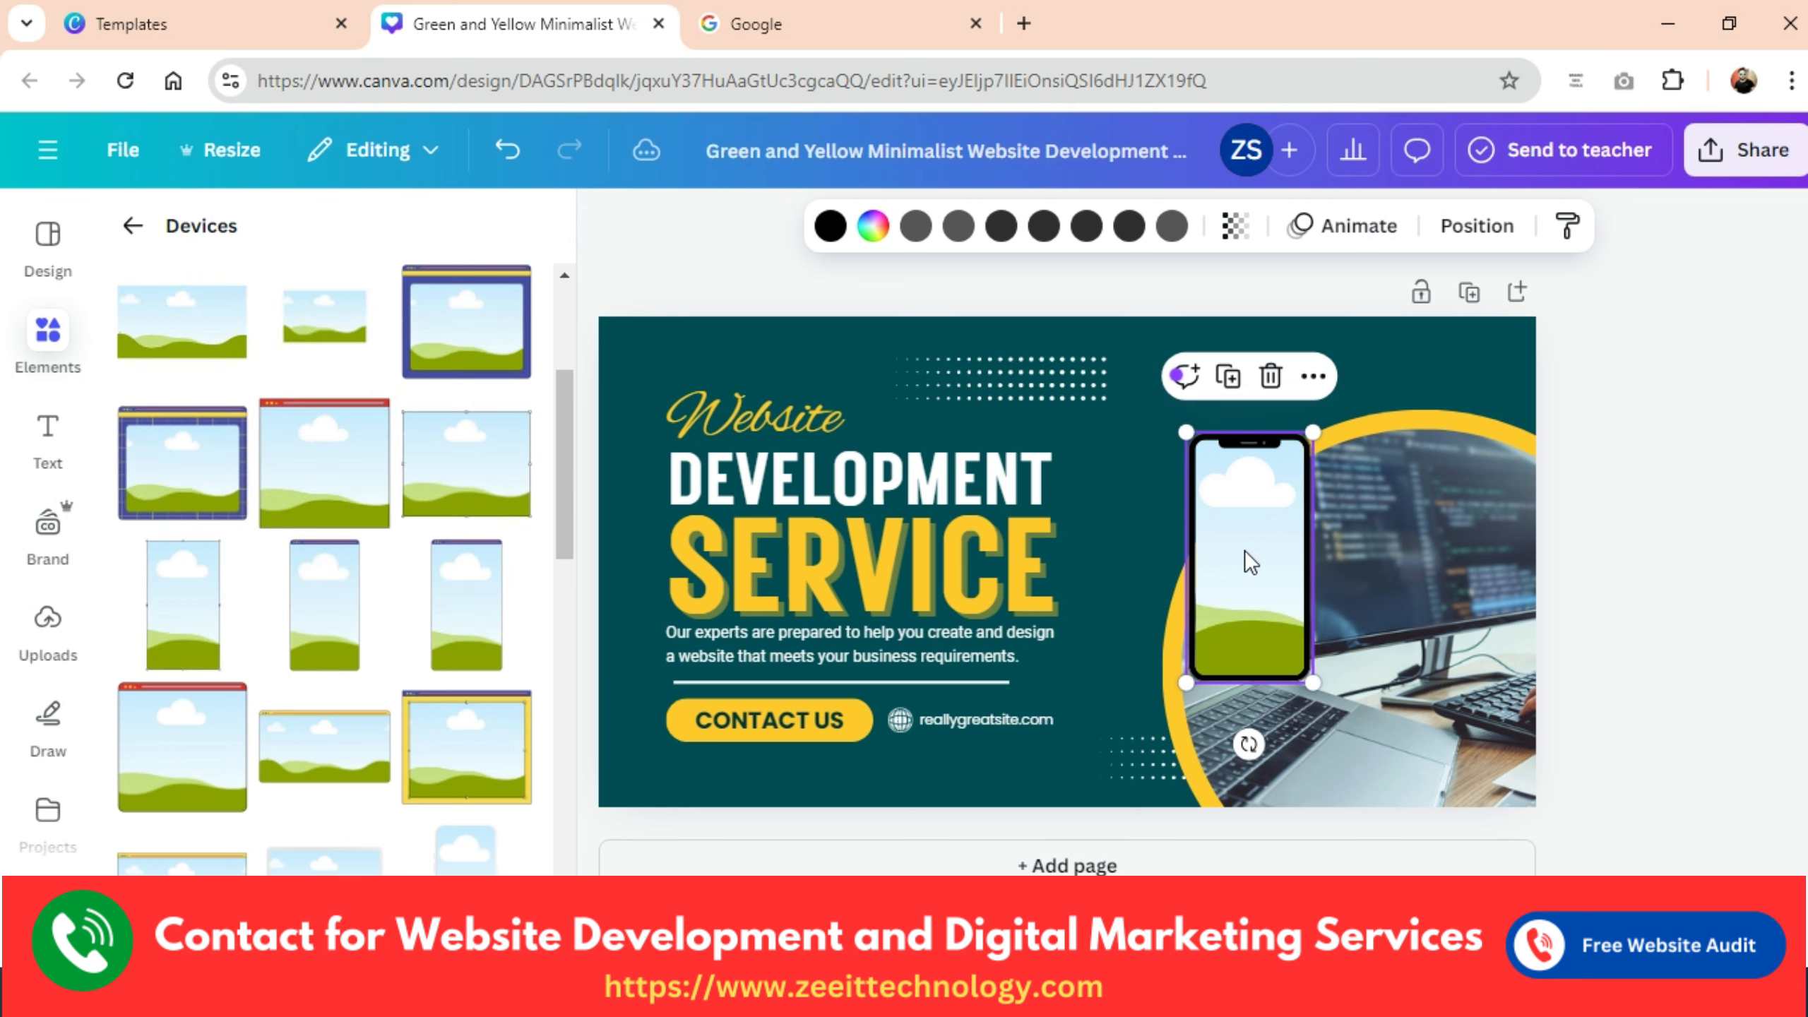
key("Delete")
Insert the black-bezel laptop frame and place it in the banner's upper right, partly over the round desk photo.
scroll(285, 584, "up", 4)
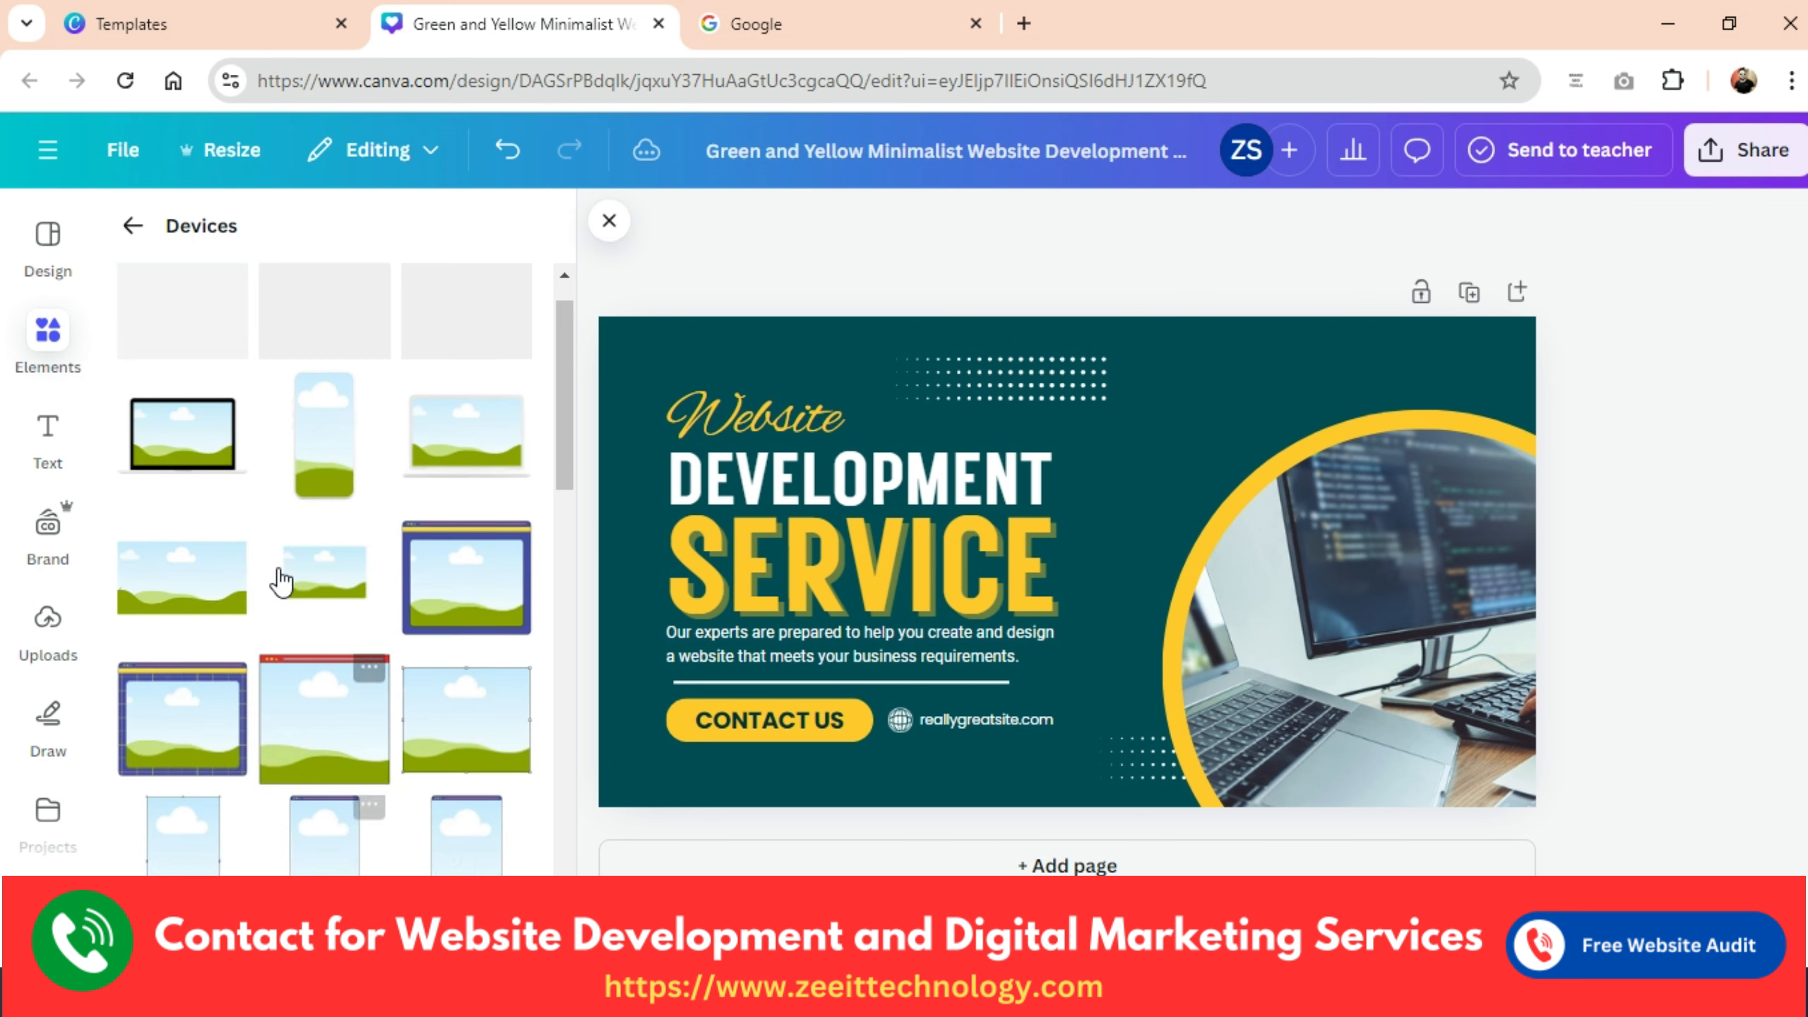
left_click(175, 495)
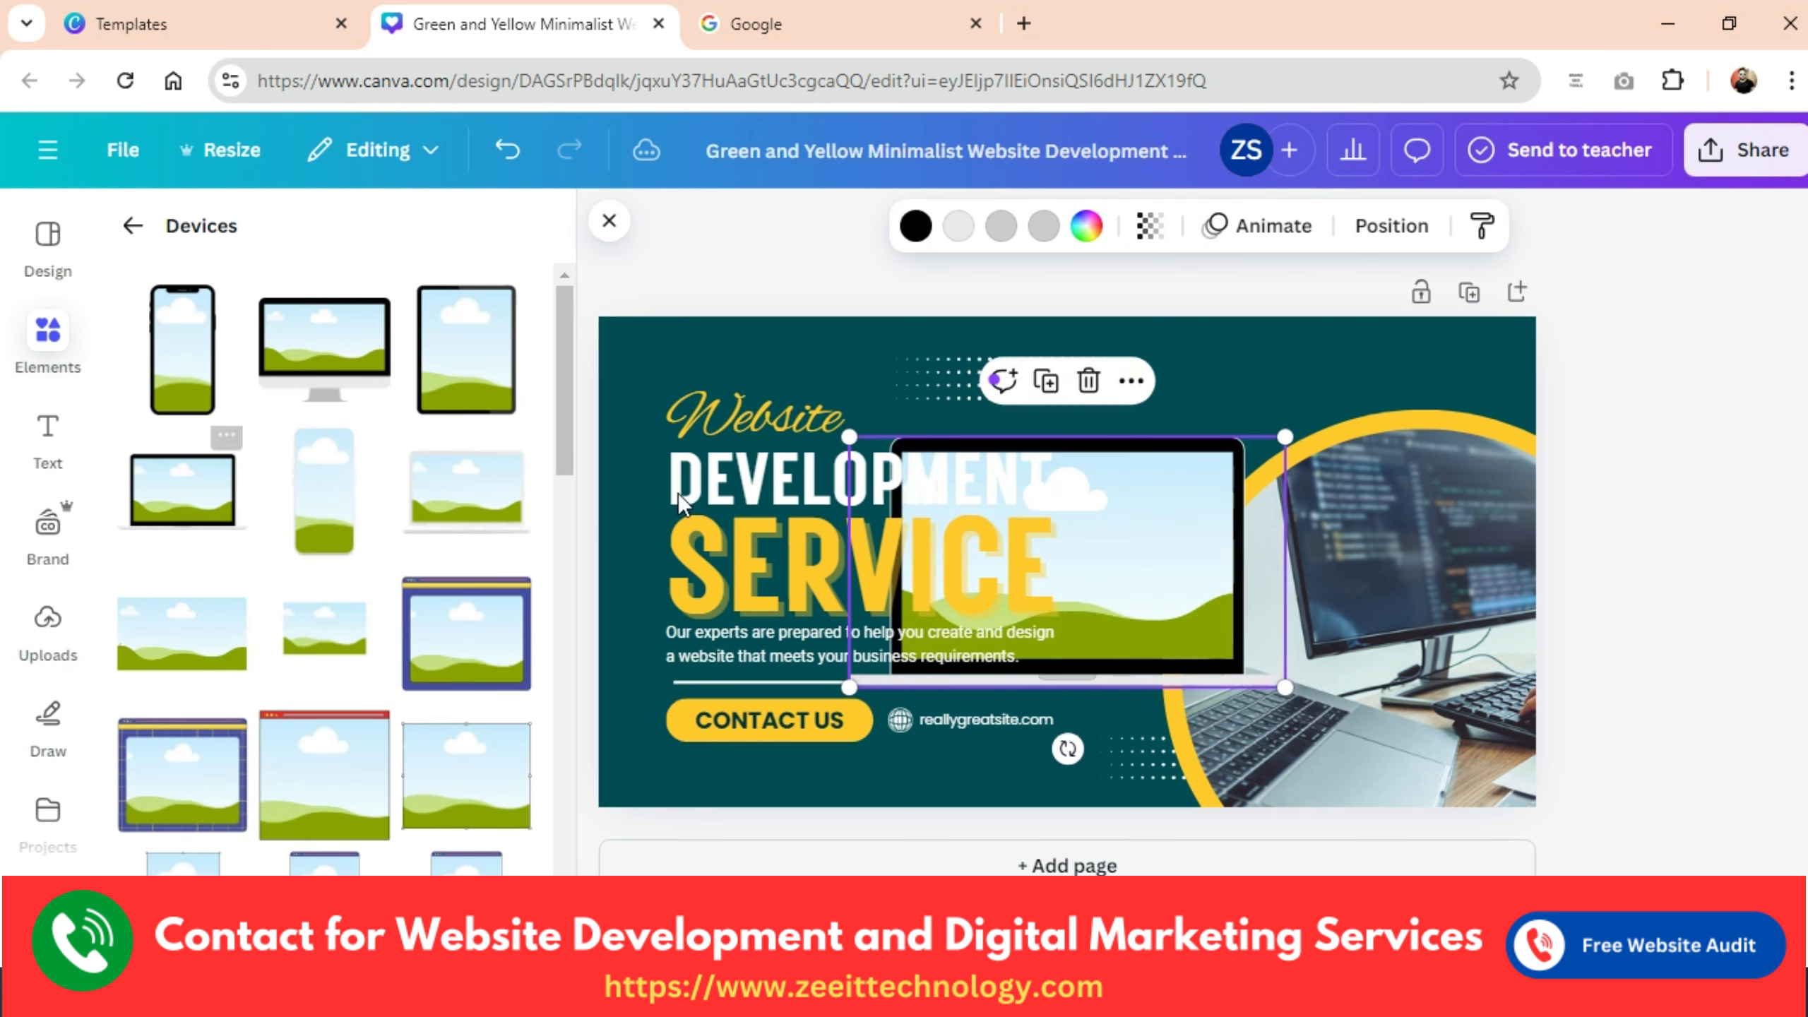
left_click_drag(1102, 525, 1290, 439)
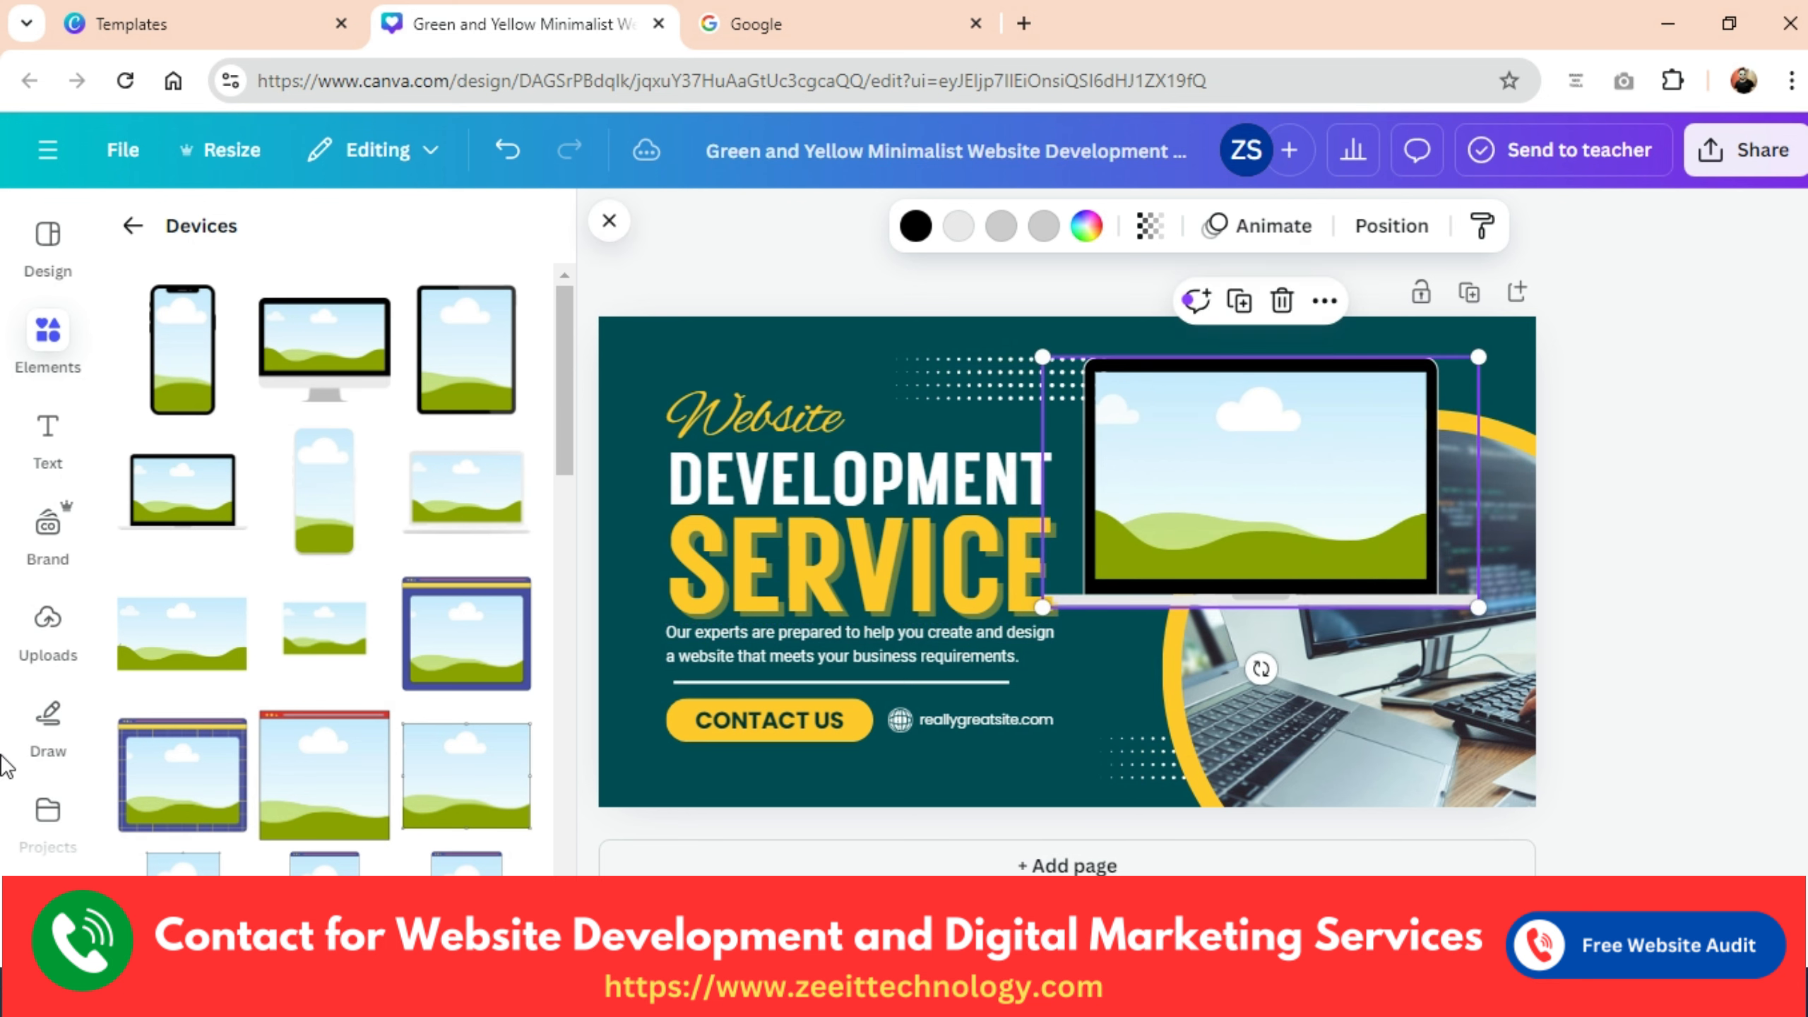
Search the photo library for "marketing" instead of "laptop".
scroll(65, 790, "down", 5)
left_click(48, 630)
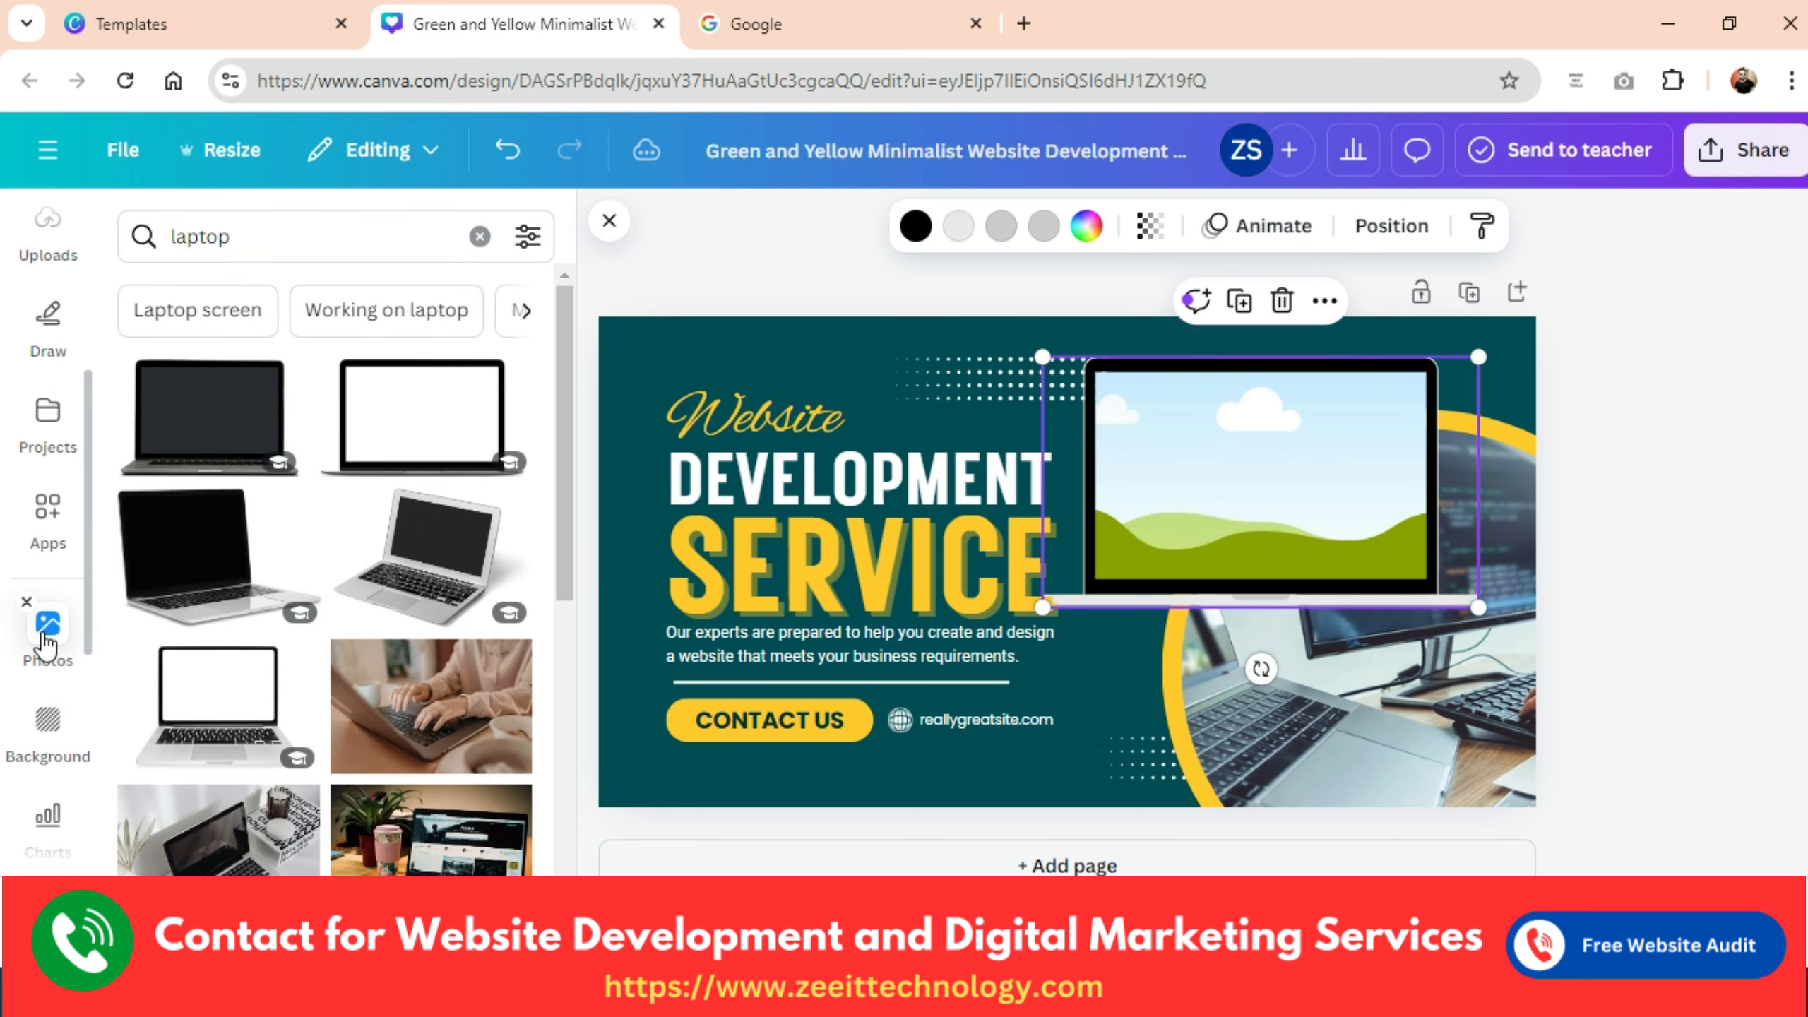
scroll(360, 744, "down", 6)
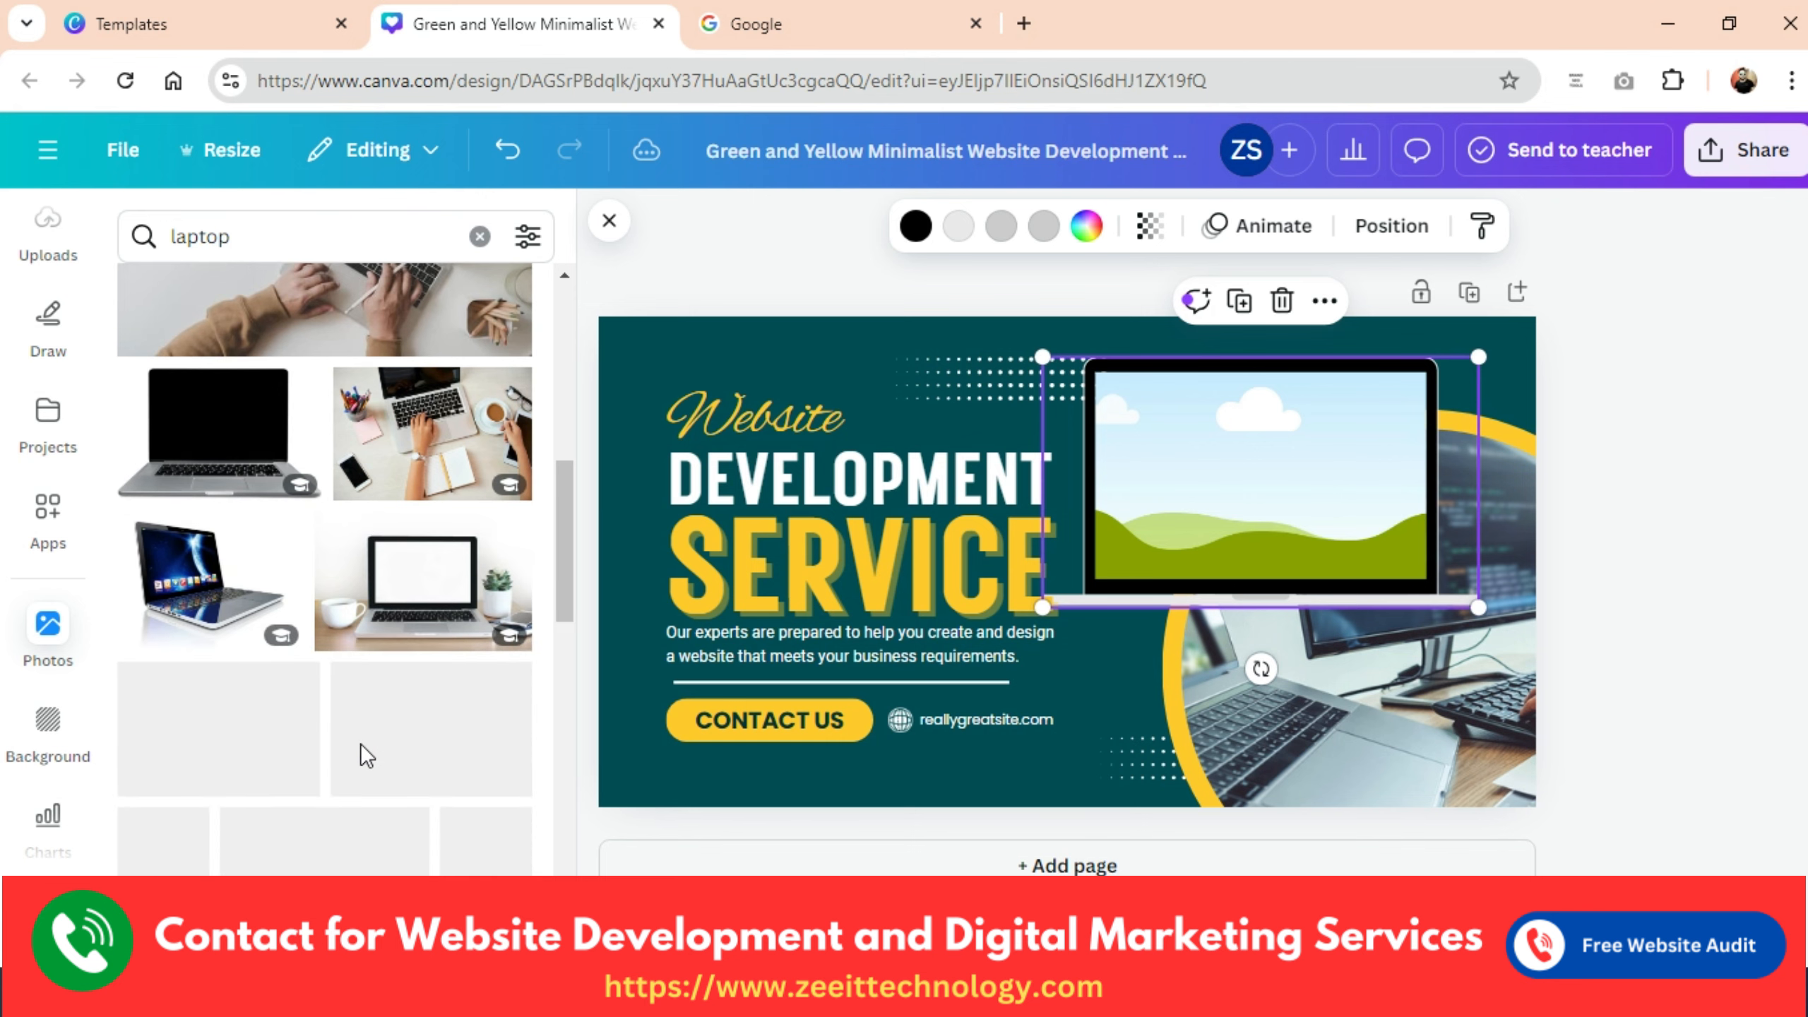
scroll(360, 748, "down", 2)
left_click(274, 239)
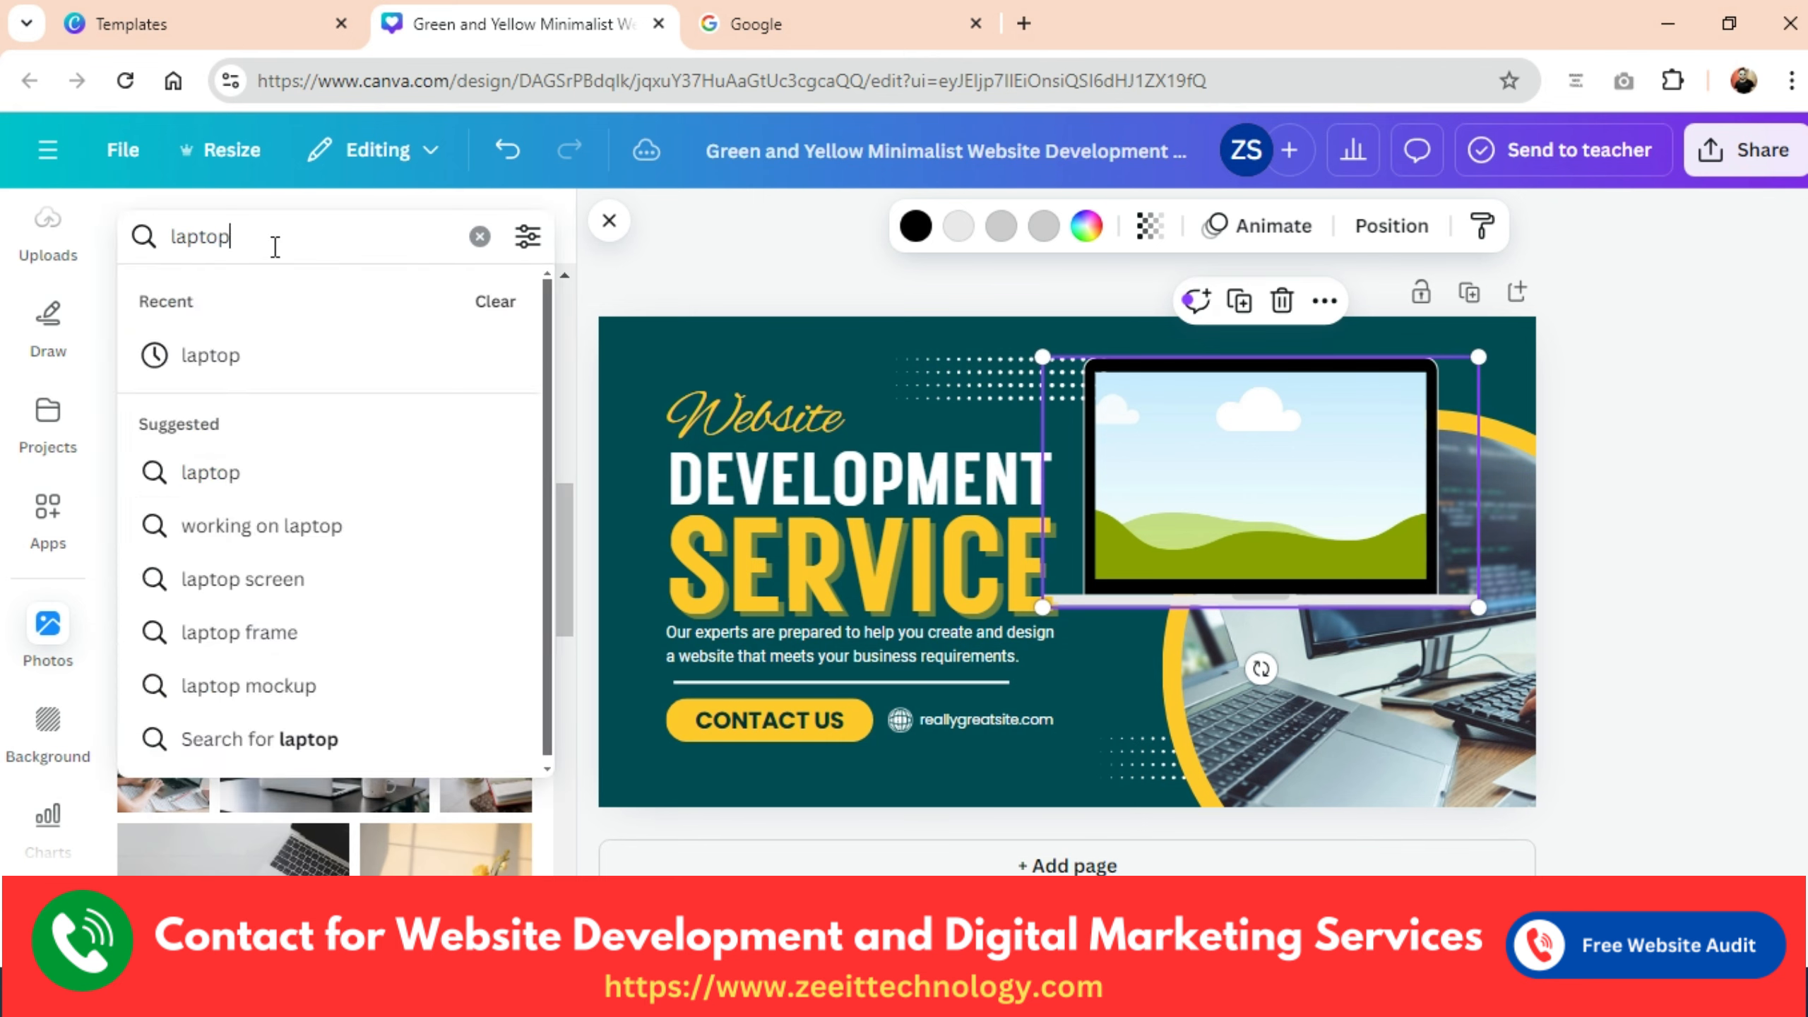
double_click(276, 243)
type("mar")
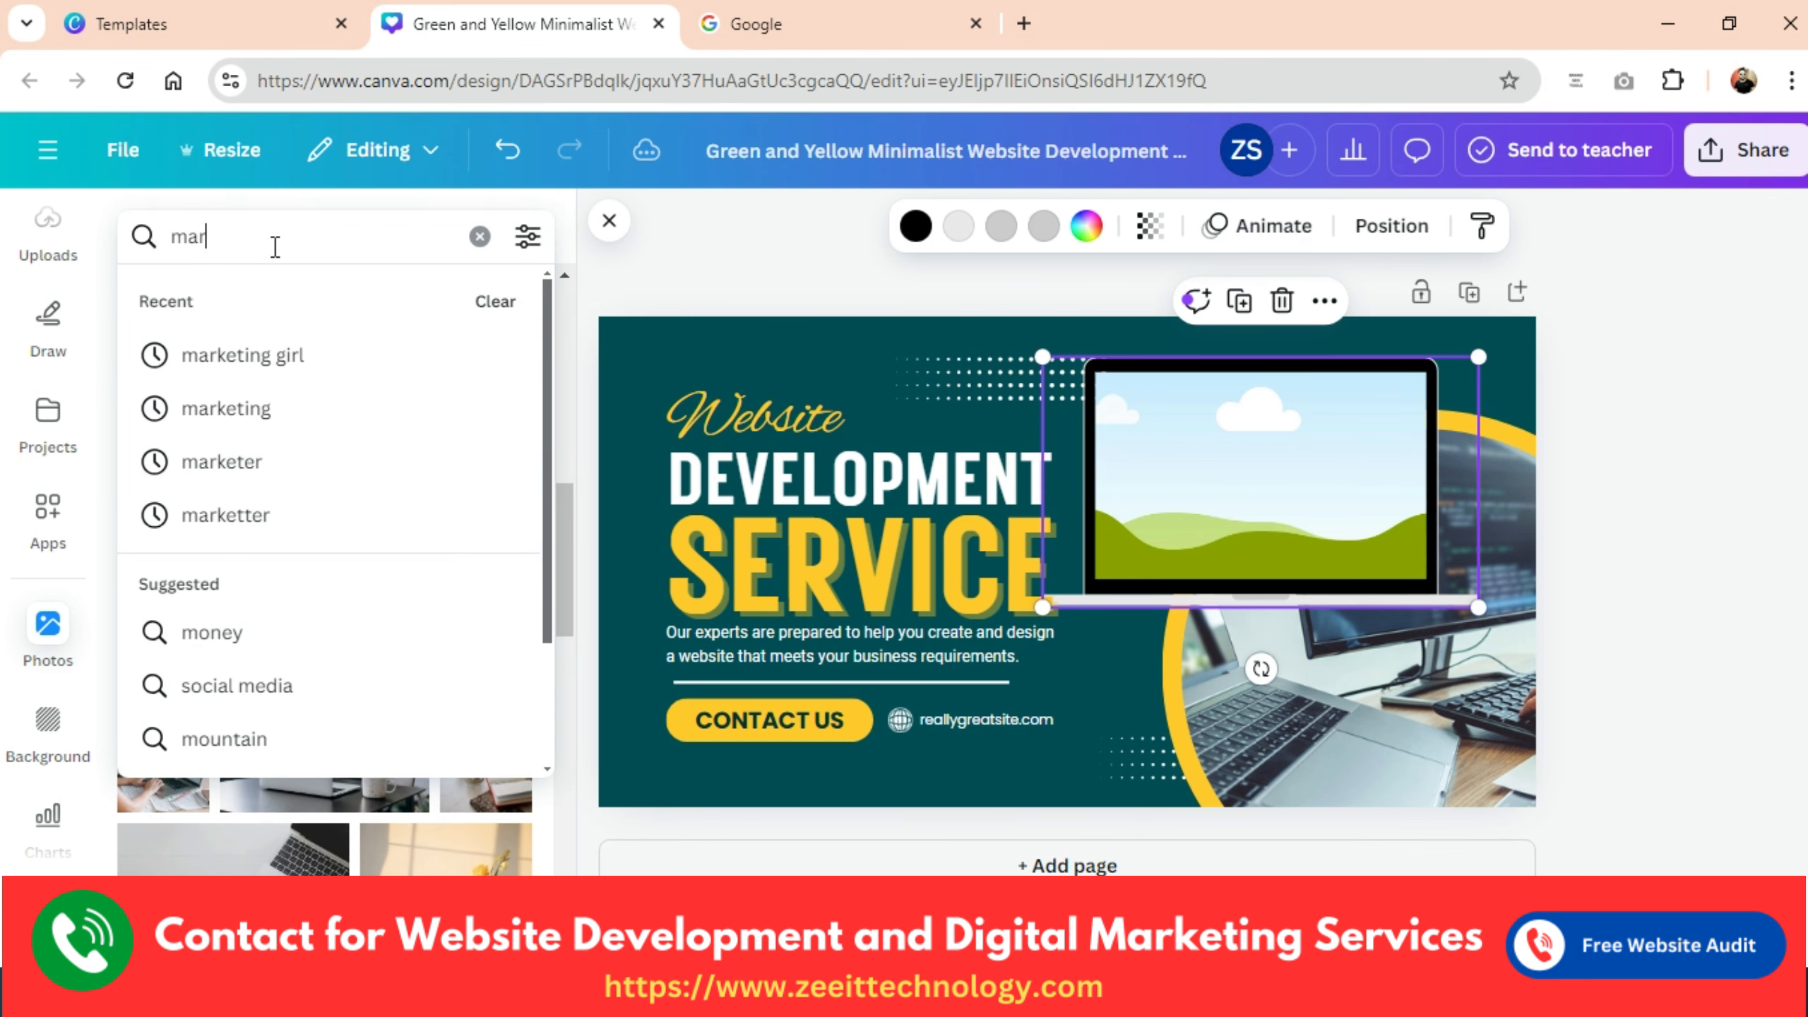
type("keting")
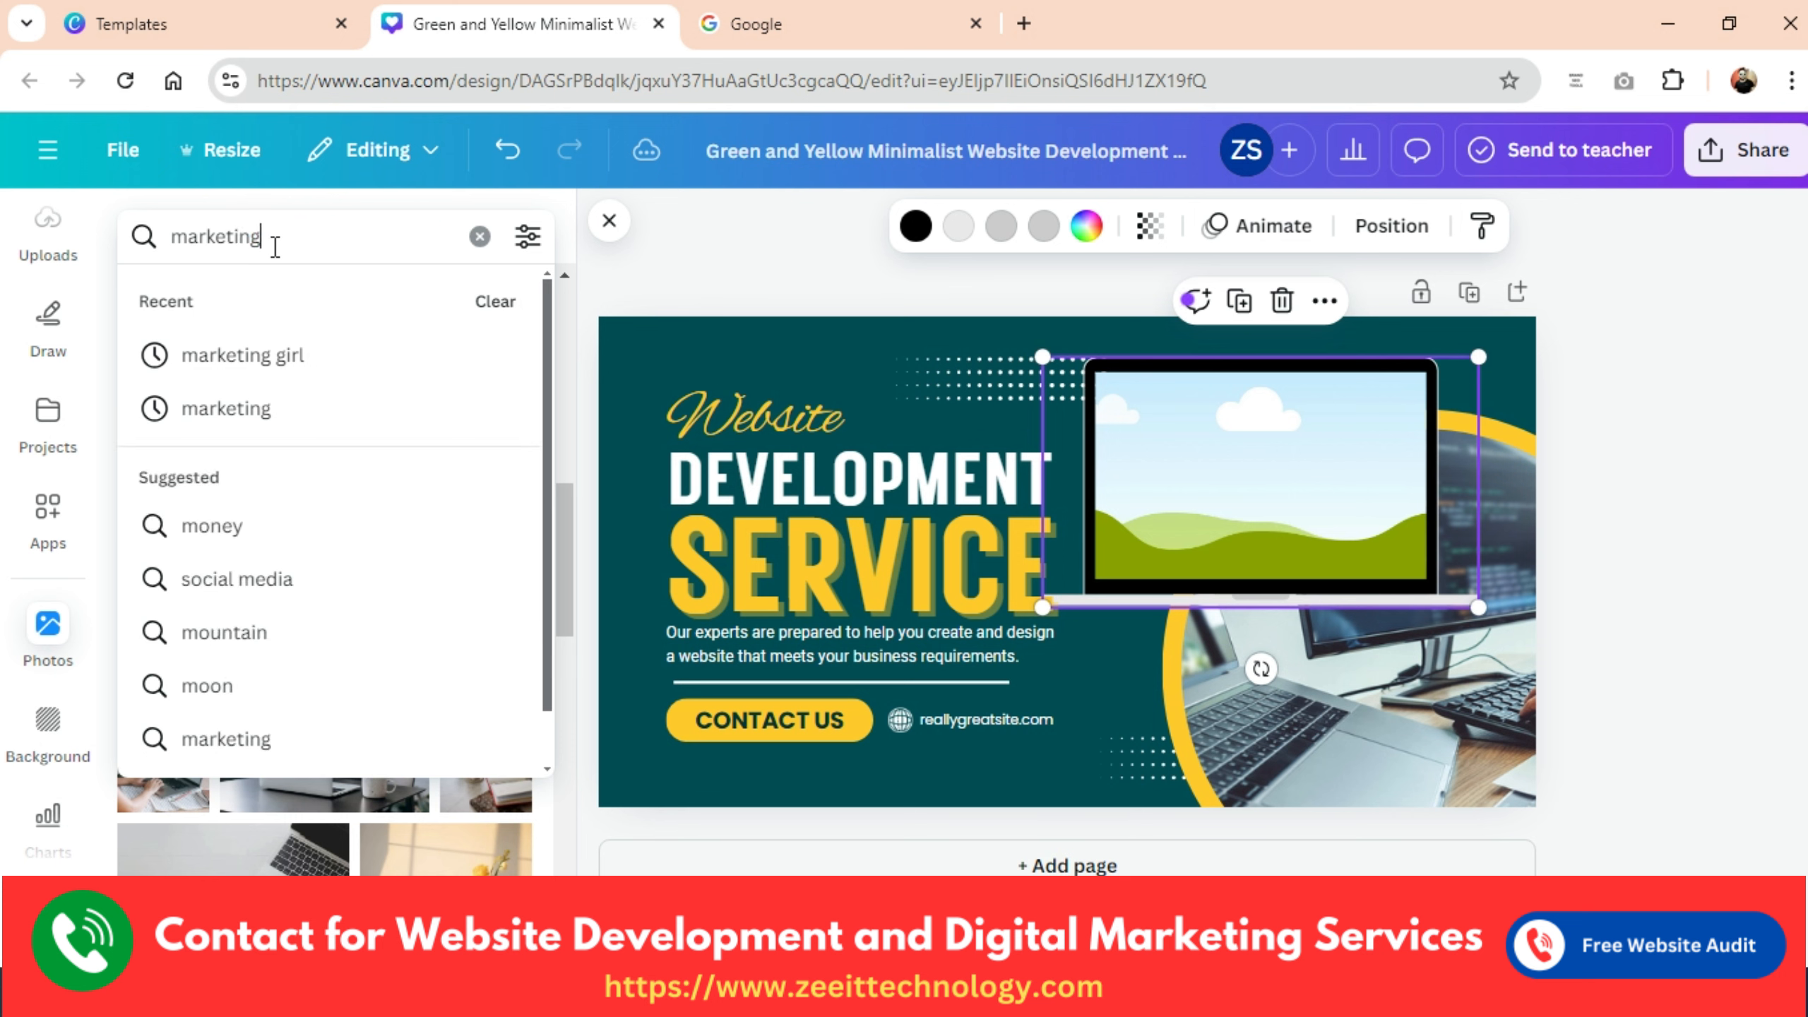
key("Return")
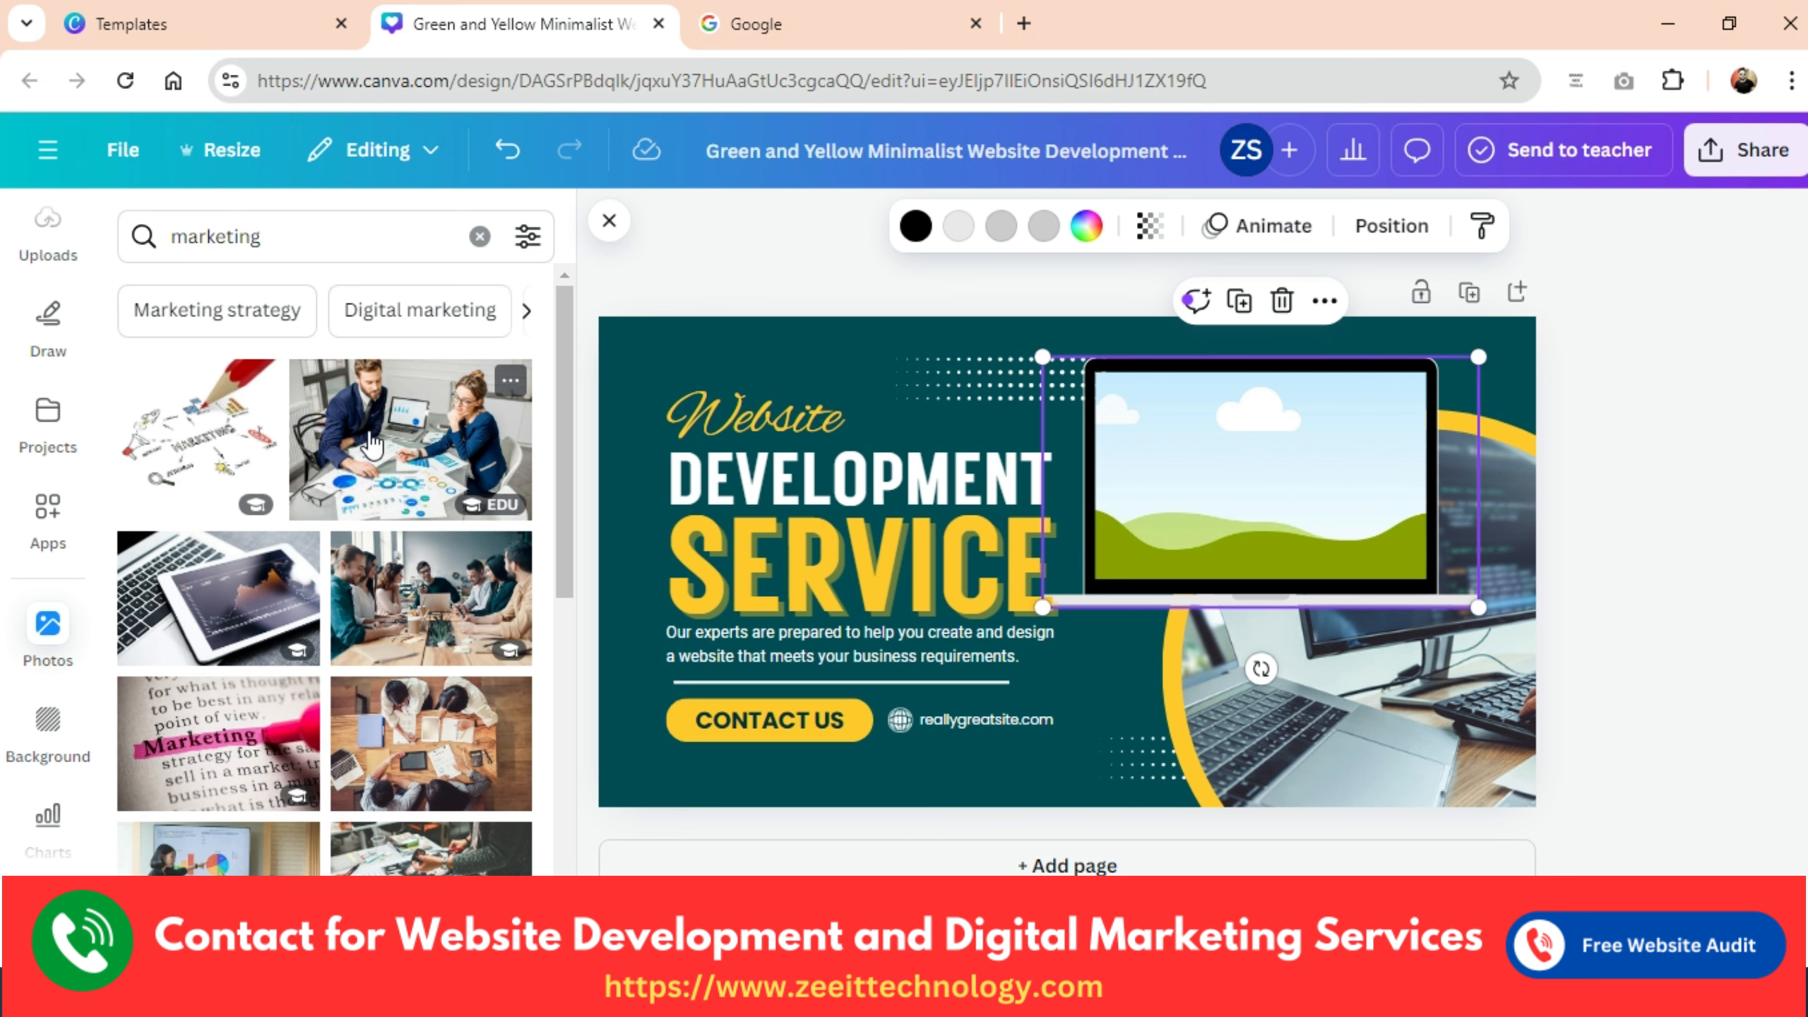
Fill the laptop frame's screen with the photo of a man and a woman discussing charts at a table.
scroll(367, 447, "down", 5)
scroll(356, 450, "up", 5)
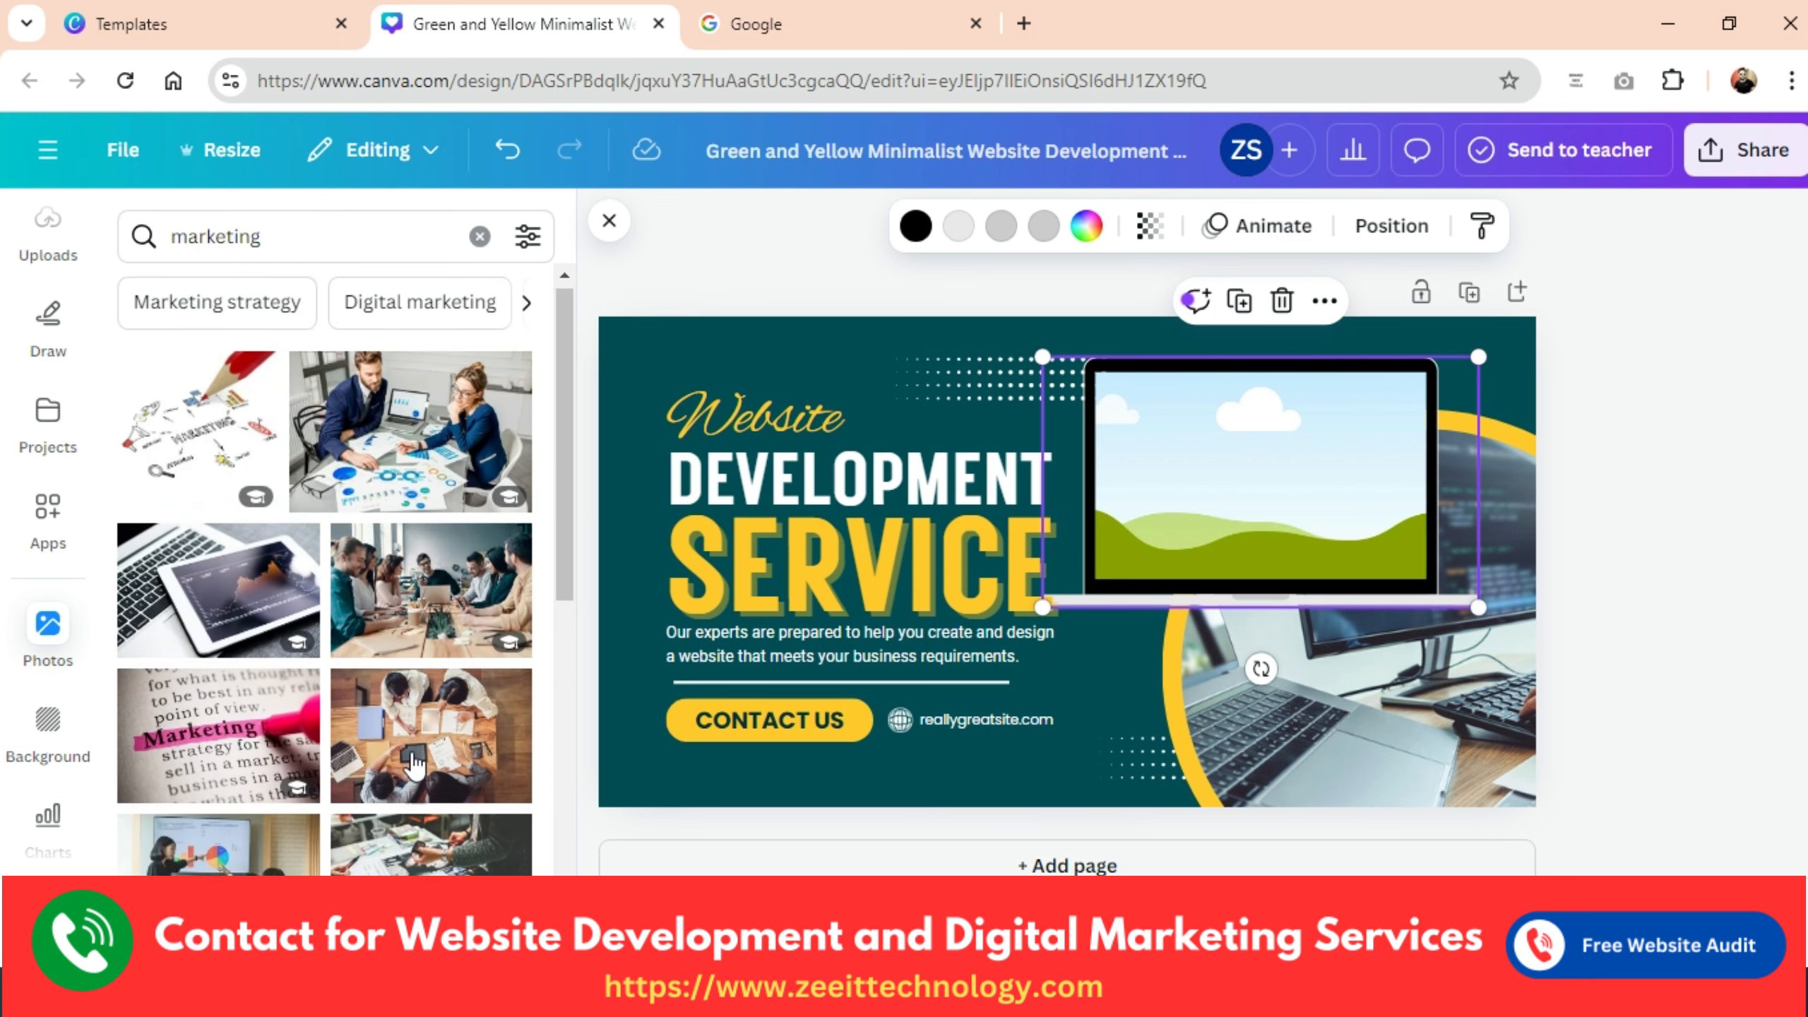
left_click(351, 431)
left_click_drag(1142, 605, 1338, 497)
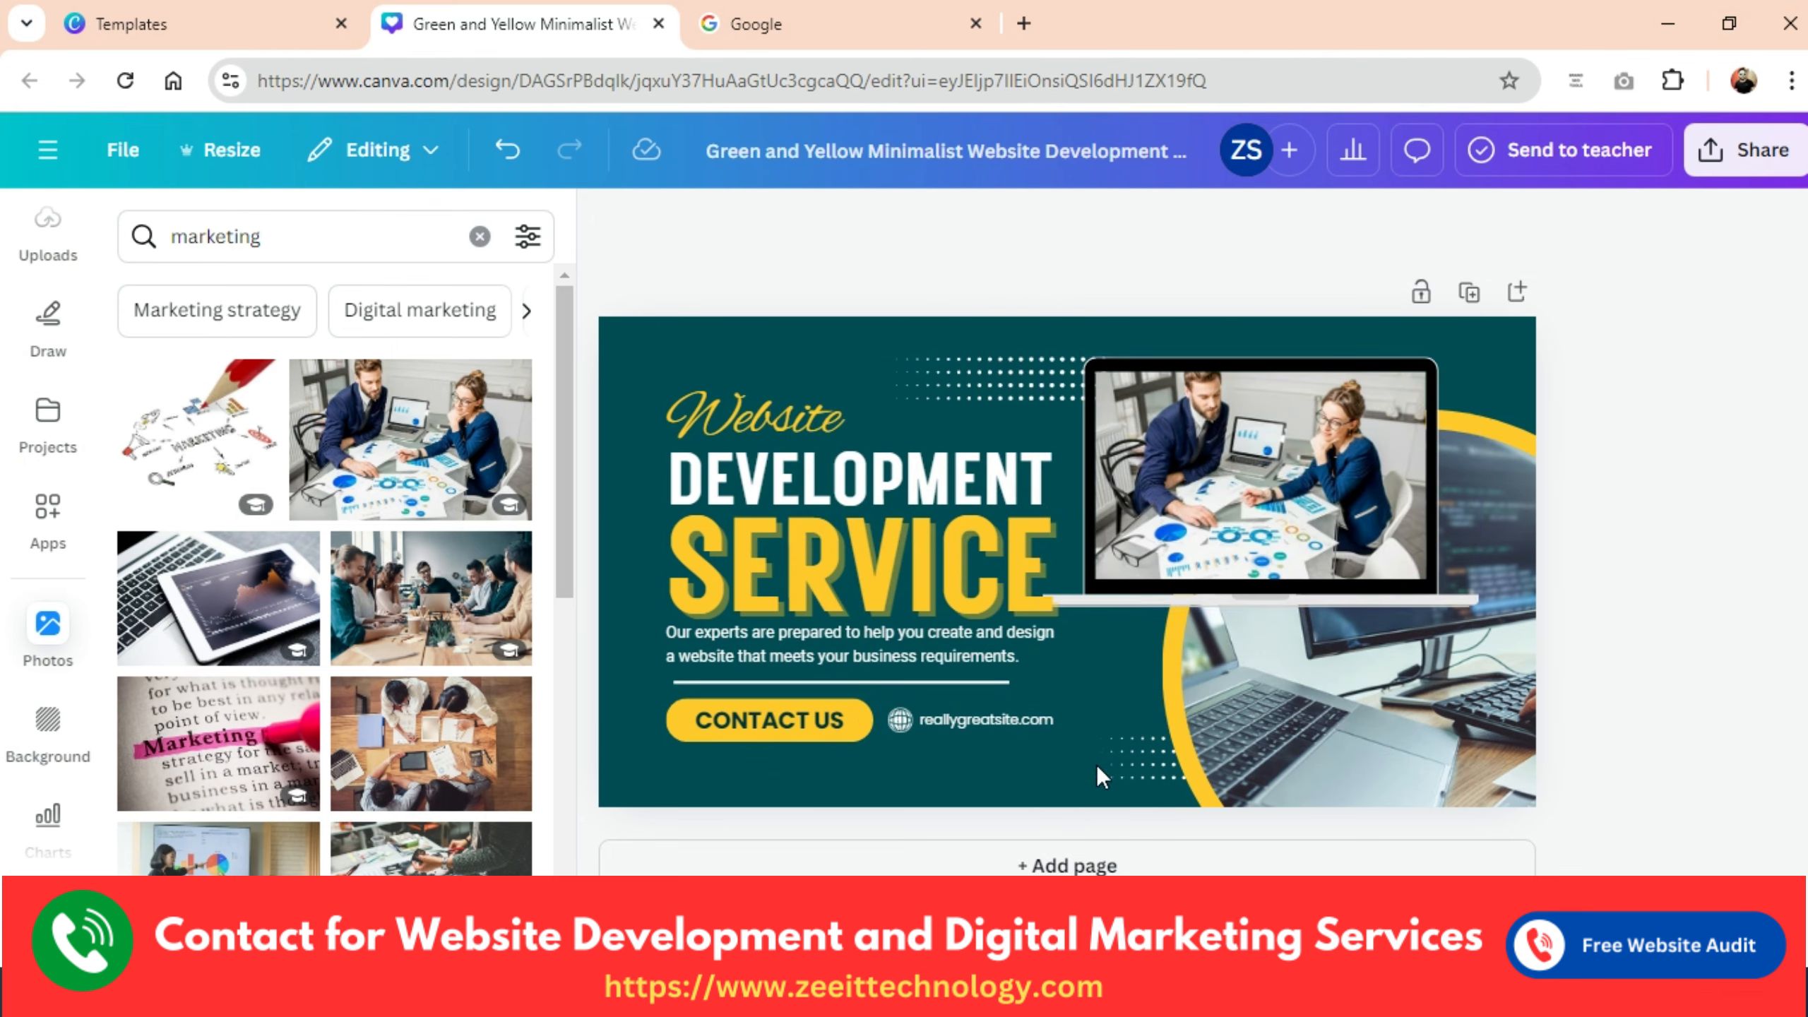
Move the banner's lower dotted pattern left, clear of the round photo, and shift the laptop mockup slightly toward the right edge.
left_click(1139, 768)
left_click_drag(1132, 767, 1008, 782)
left_click(870, 771)
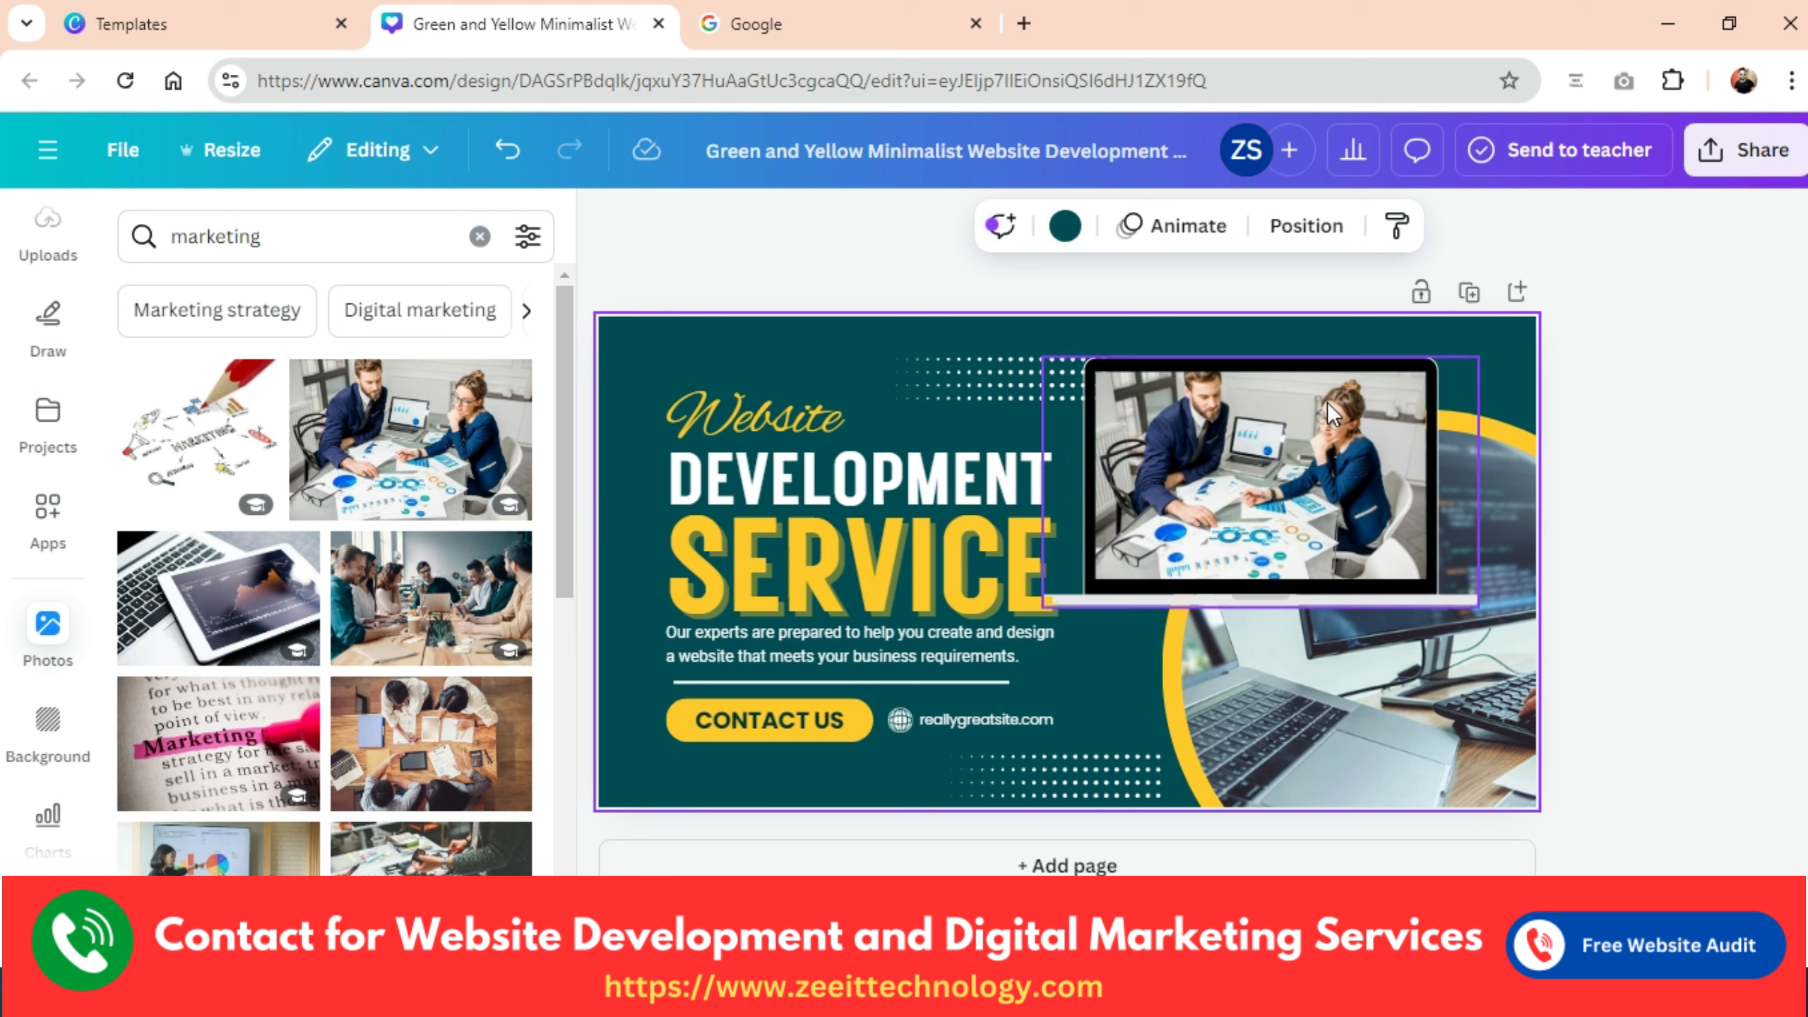
left_click_drag(1286, 391, 1321, 386)
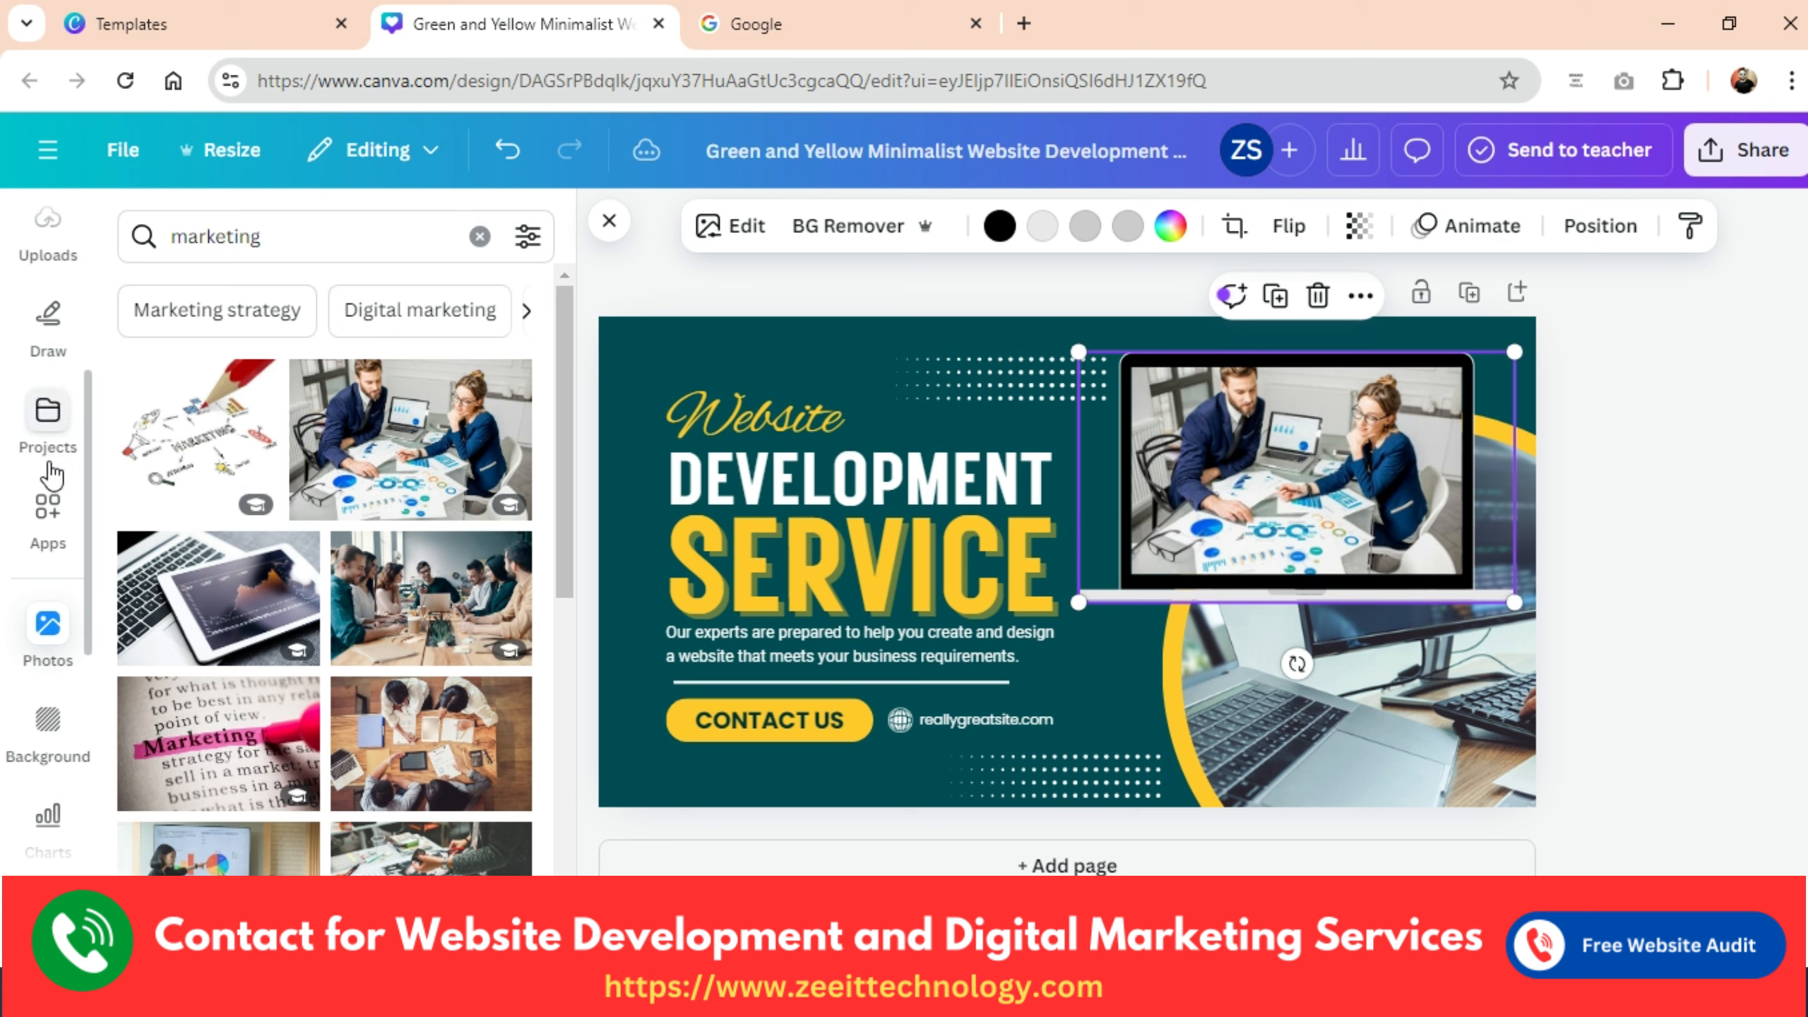
Return to the main elements library, filter it by the "Frame" suggestion and look through the results of all types.
scroll(53, 541, "up", 3)
left_click(48, 334)
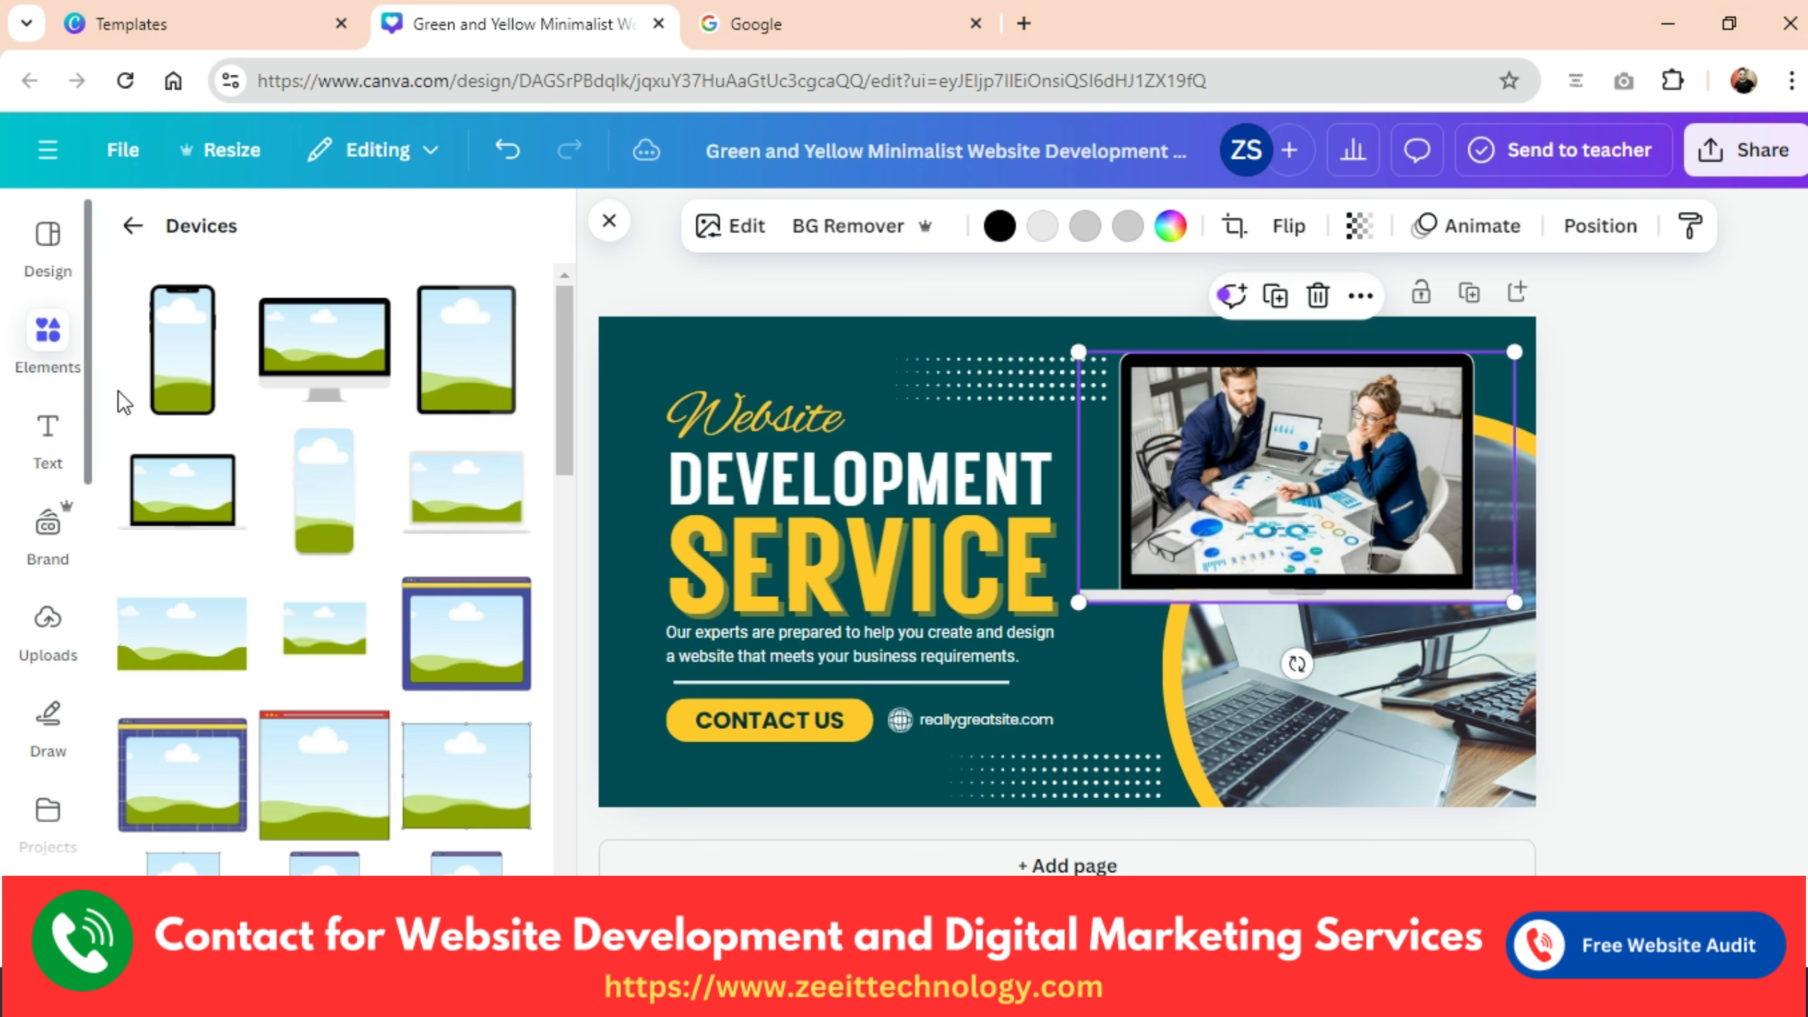
left_click(132, 226)
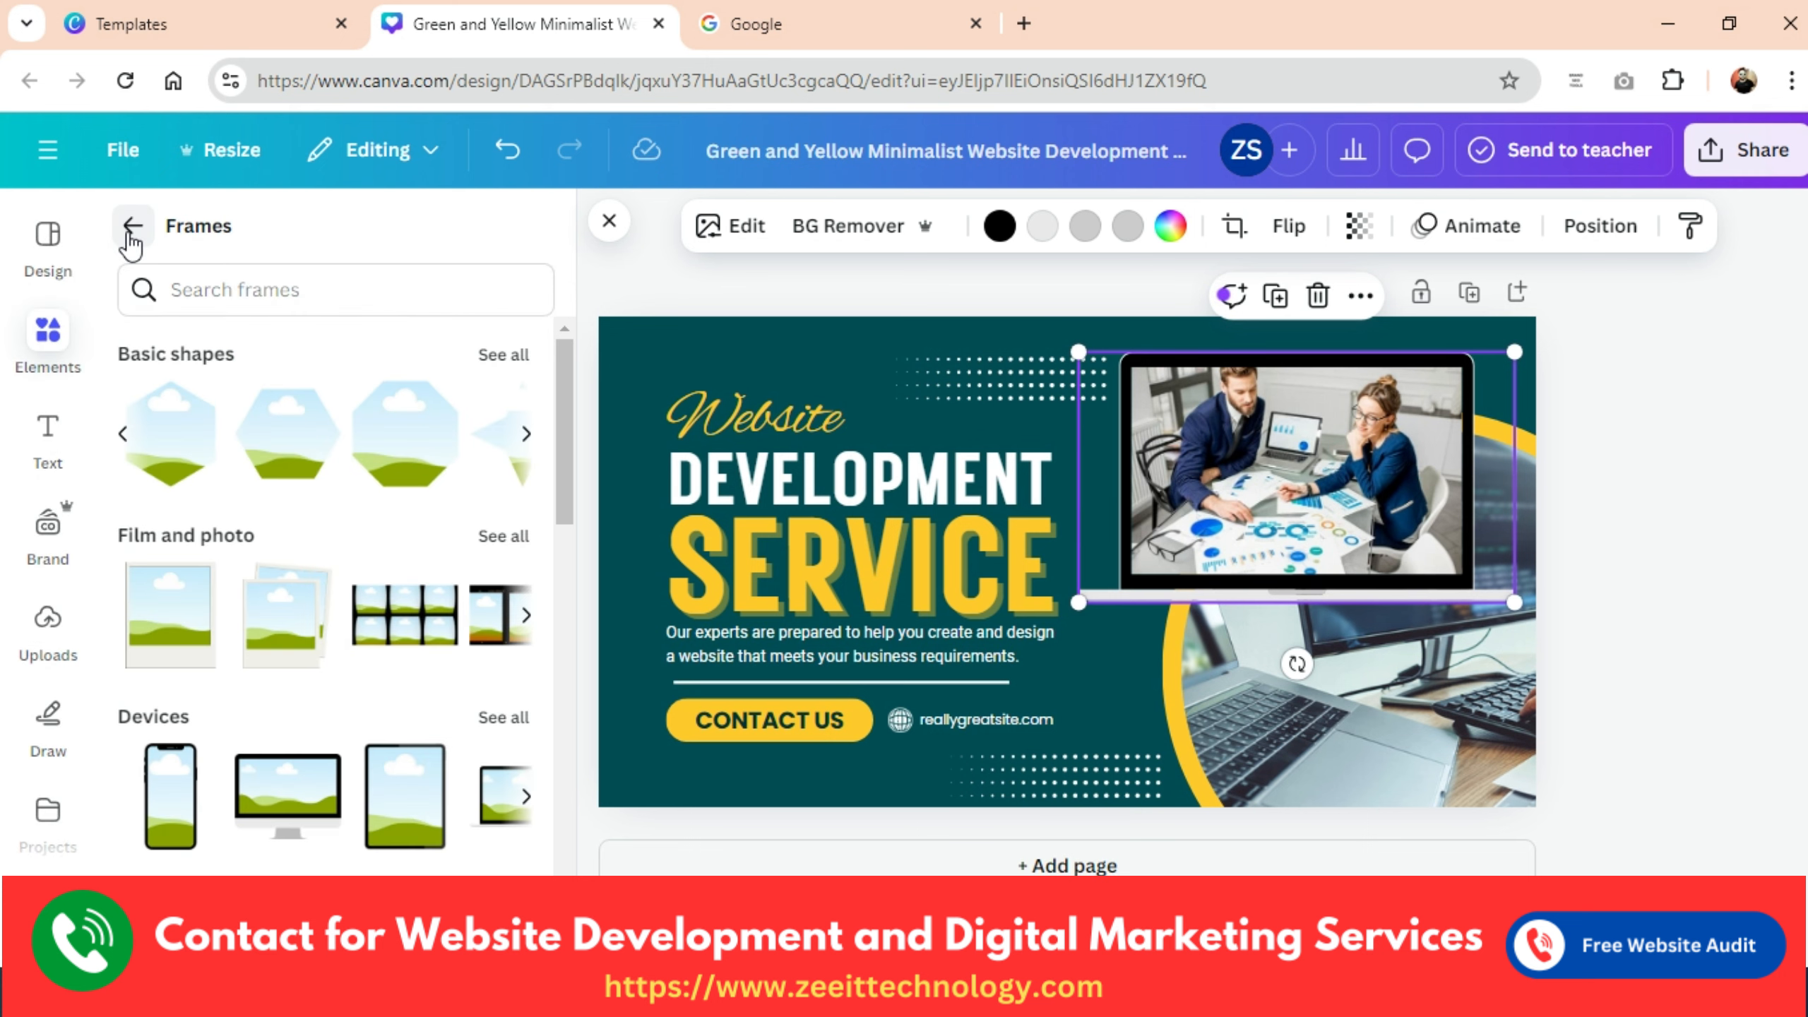
left_click(132, 228)
scroll(356, 641, "up", 5)
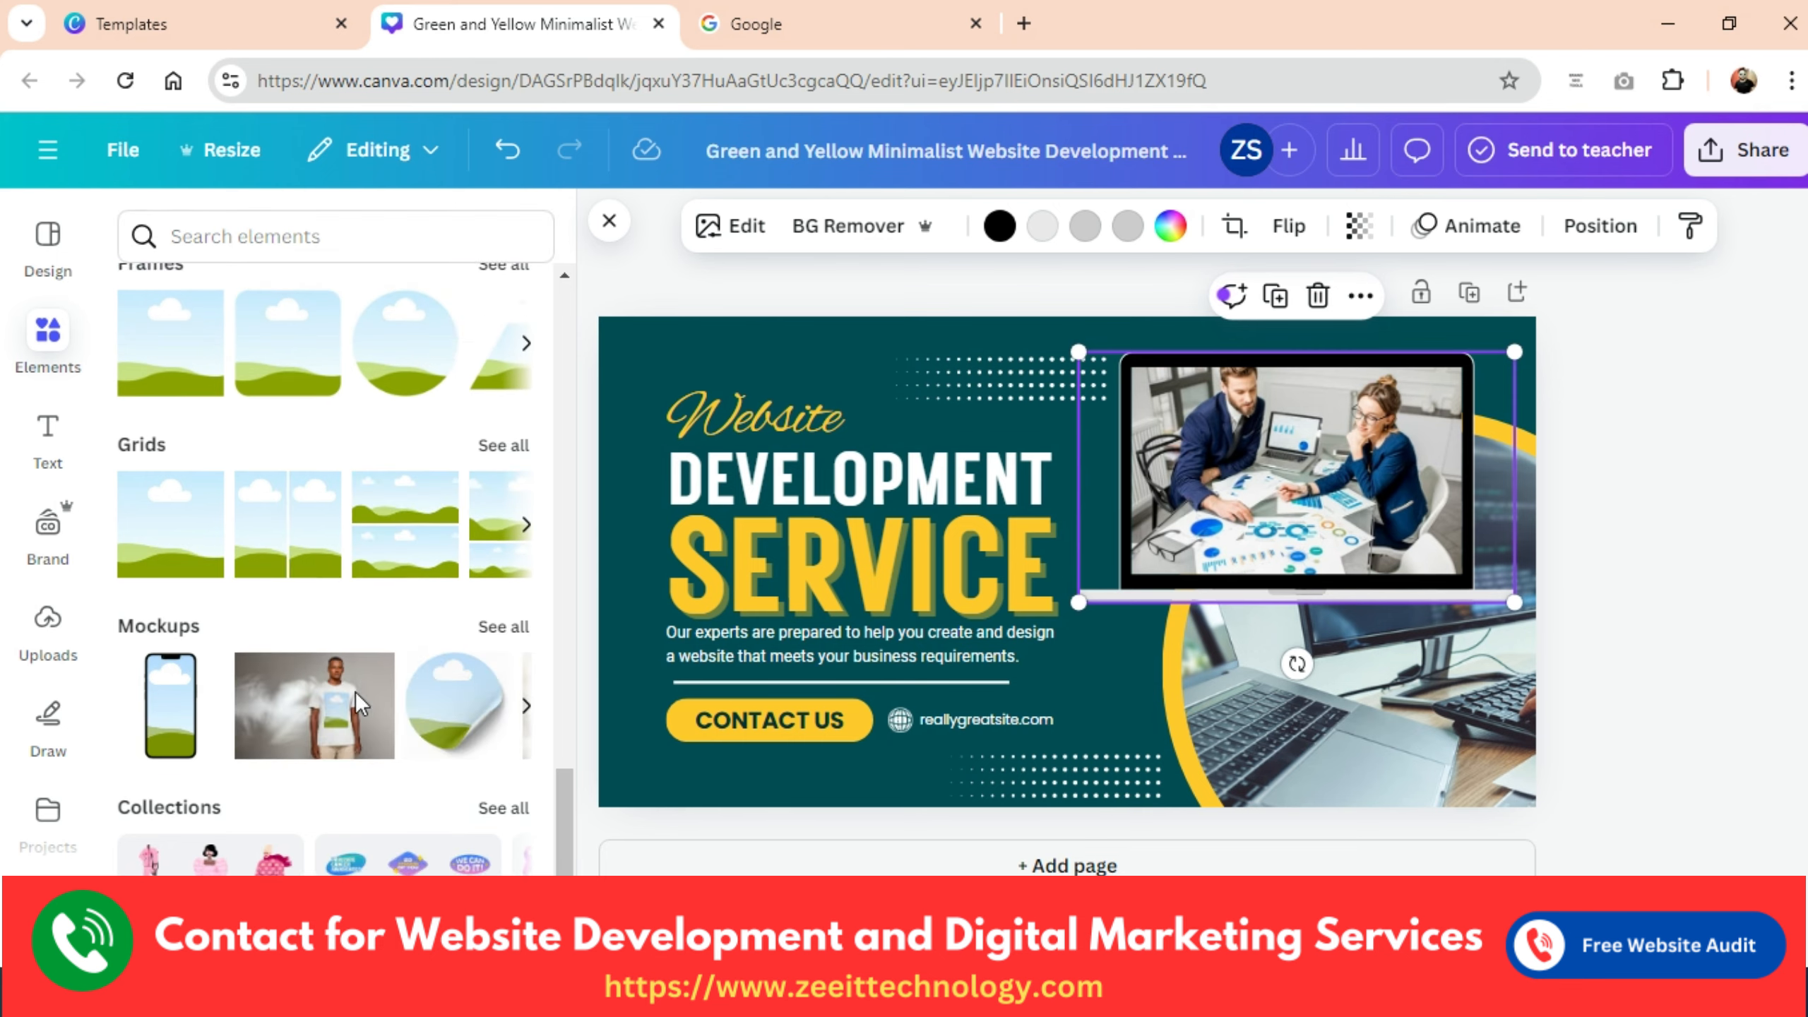
scroll(350, 686, "up", 10)
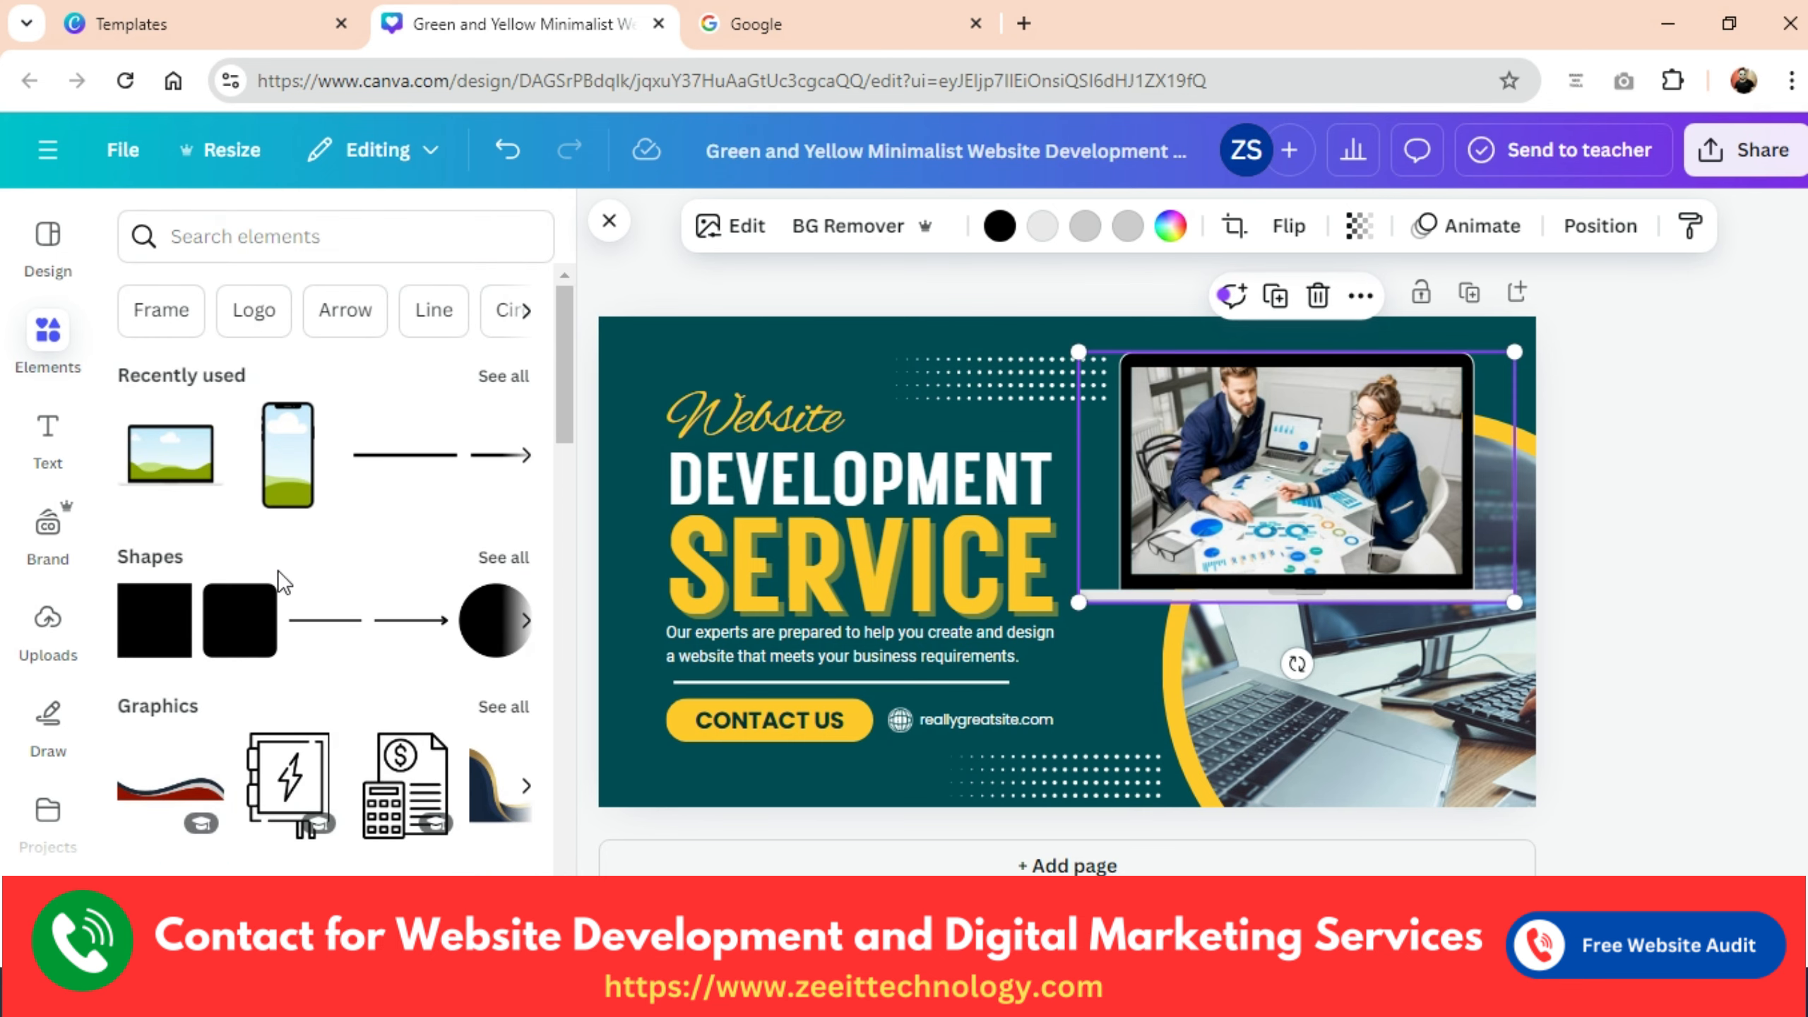
left_click(149, 329)
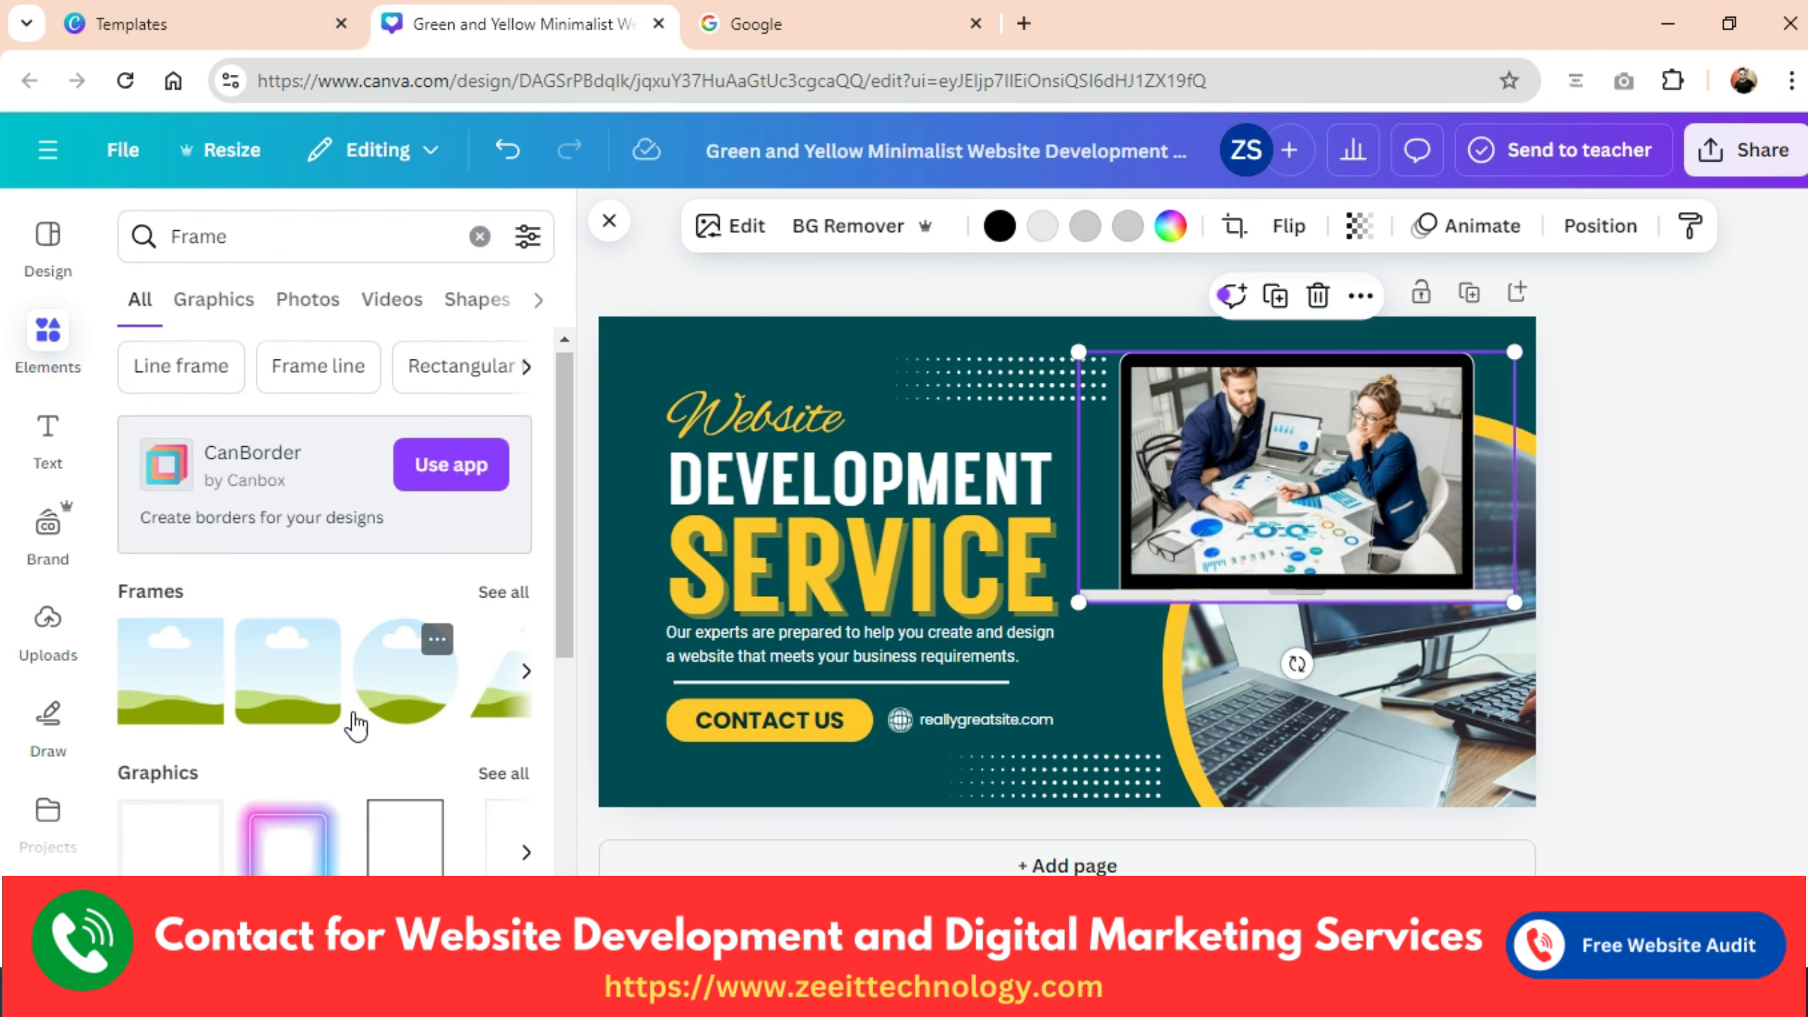
scroll(353, 712, "down", 3)
scroll(353, 712, "down", 5)
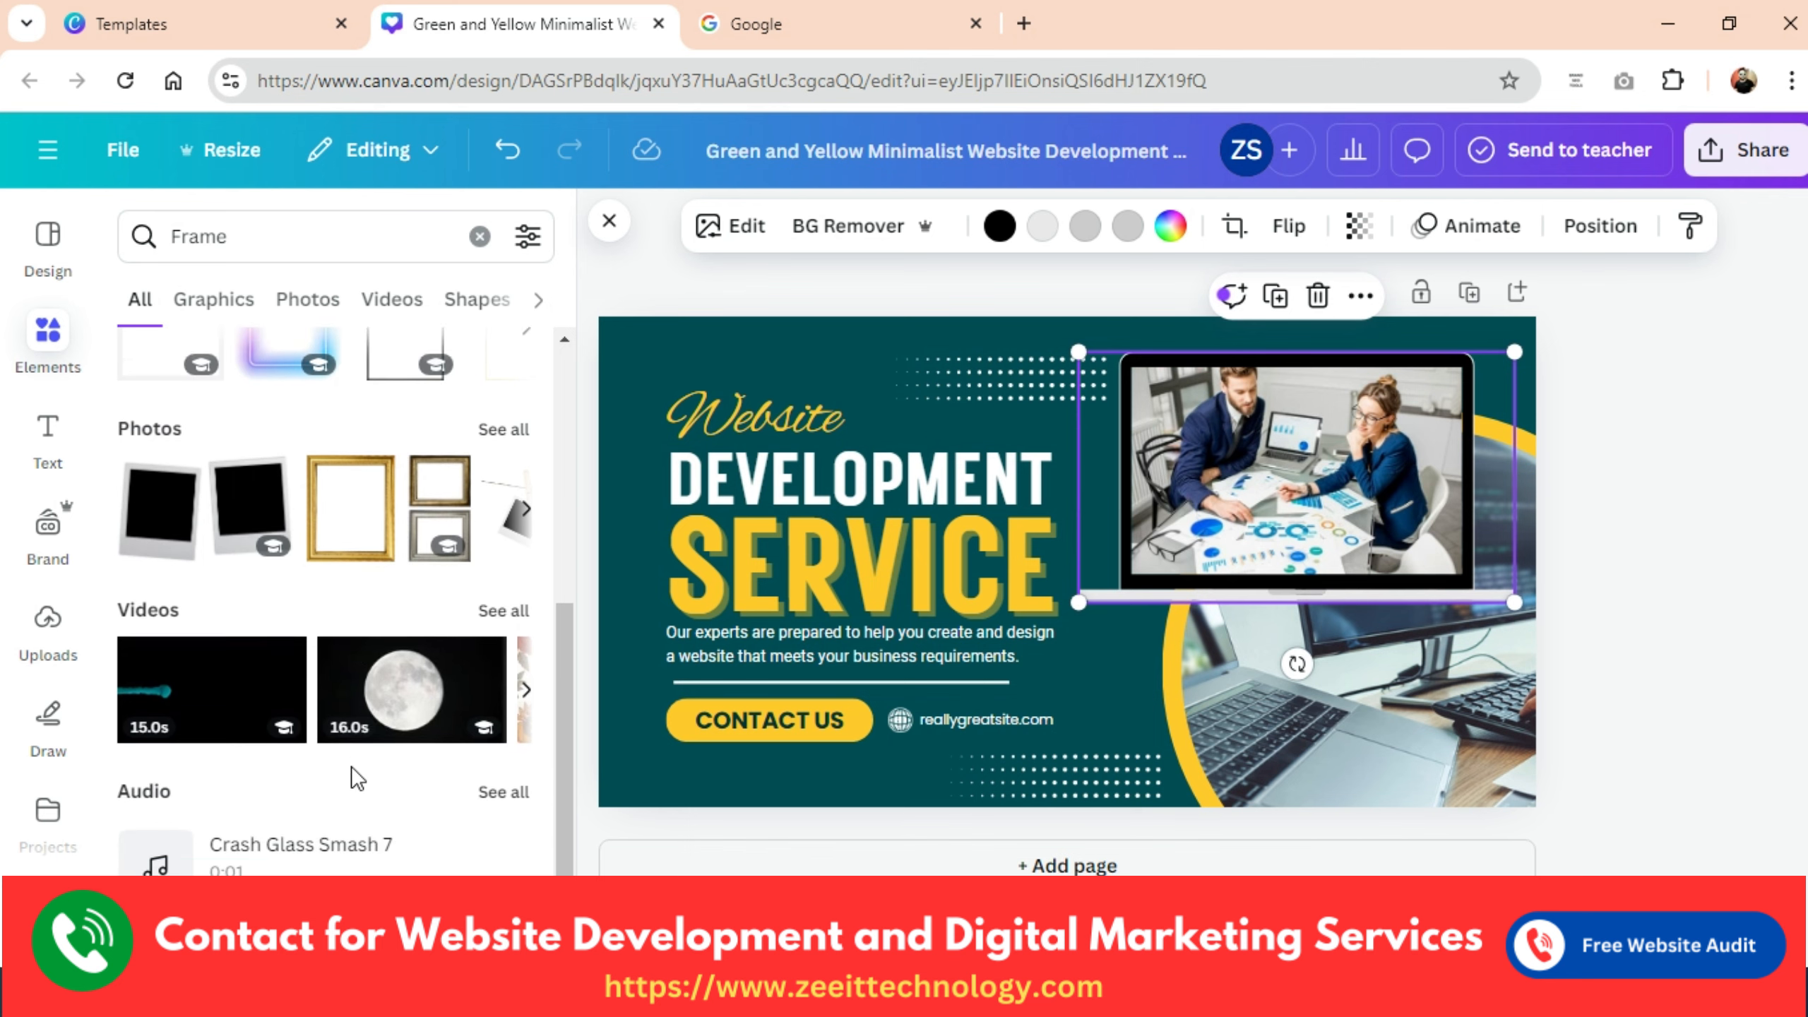
scroll(350, 766, "up", 8)
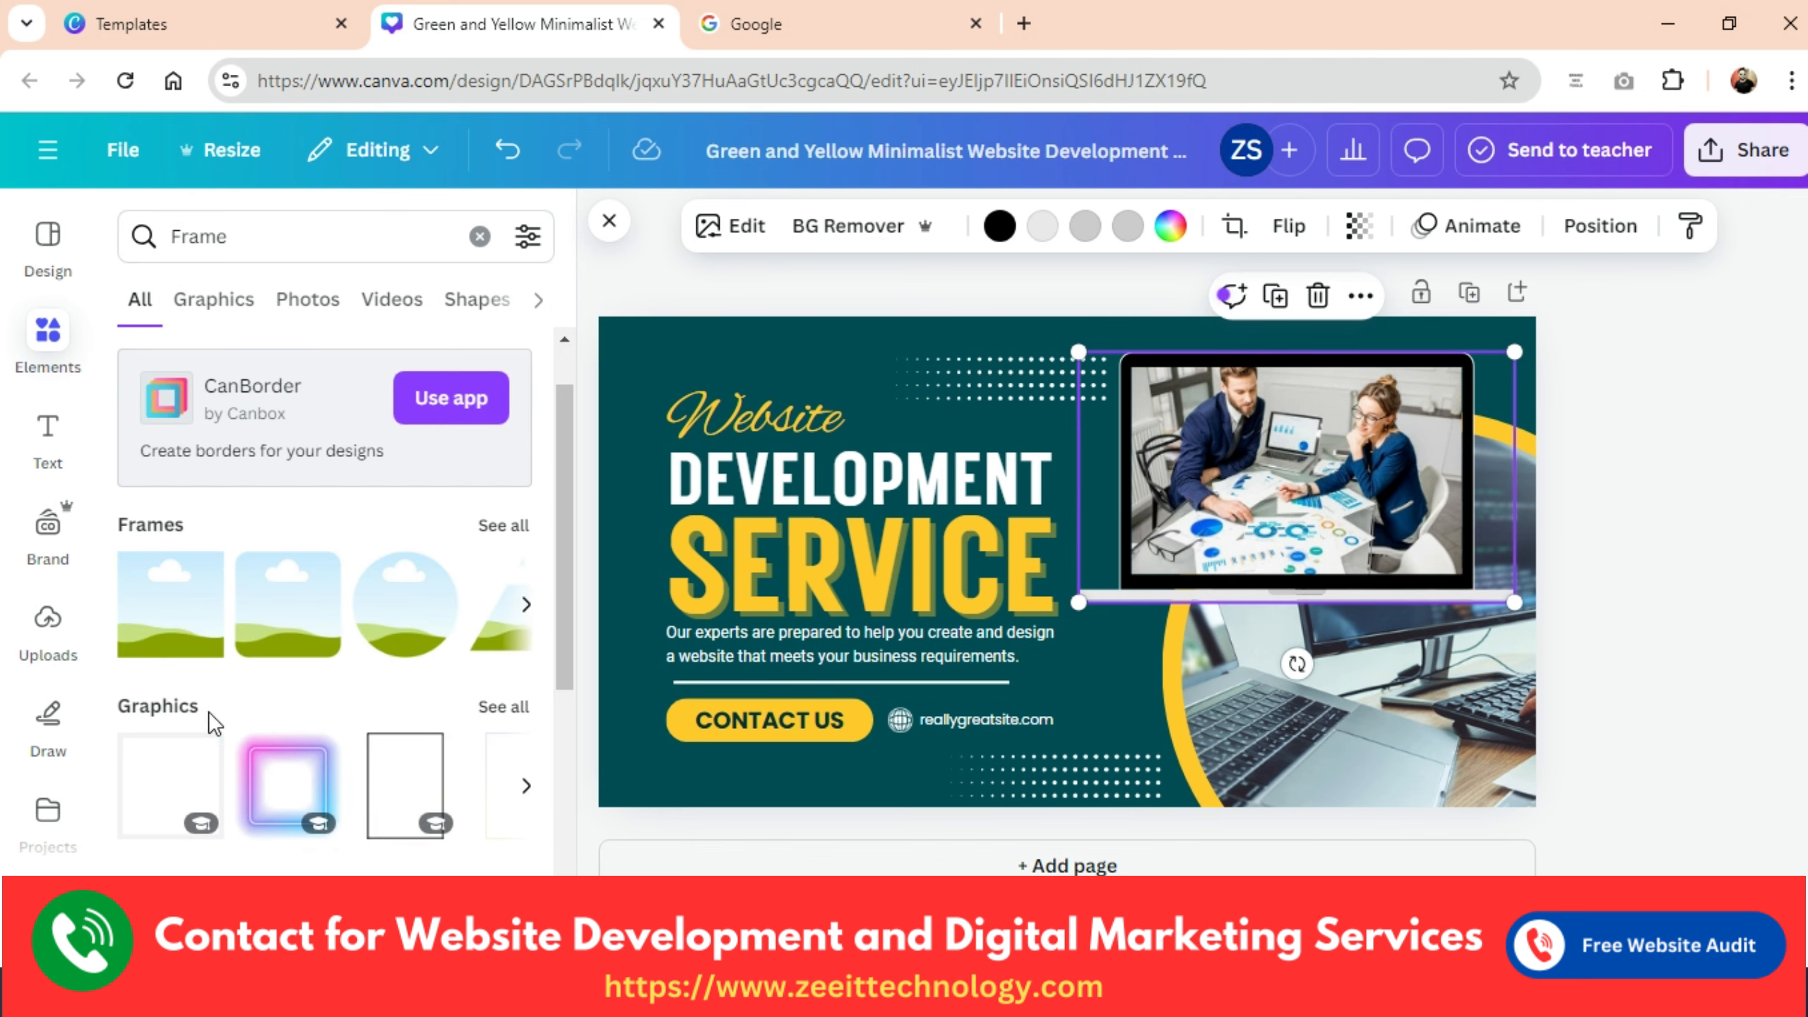
Show all graphics for "Frame" and examine the border and frame designs on offer.
left_click(512, 707)
scroll(448, 712, "down", 3)
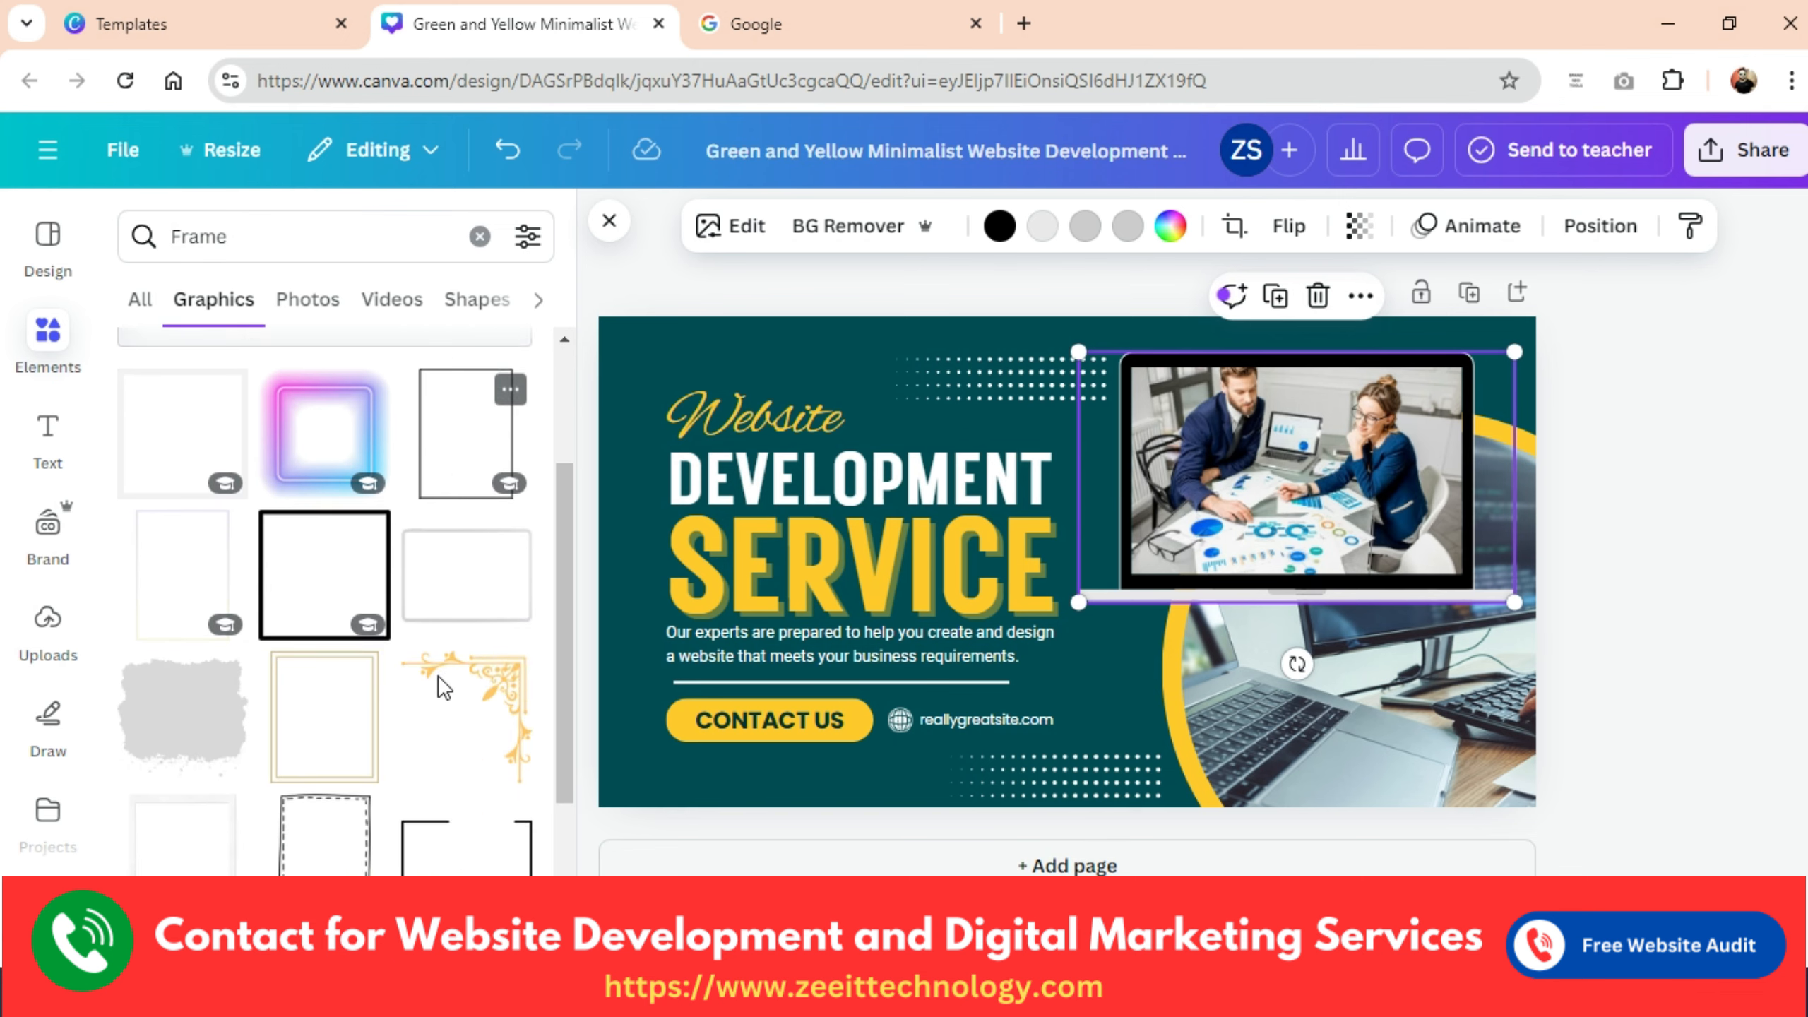
scroll(467, 762, "down", 5)
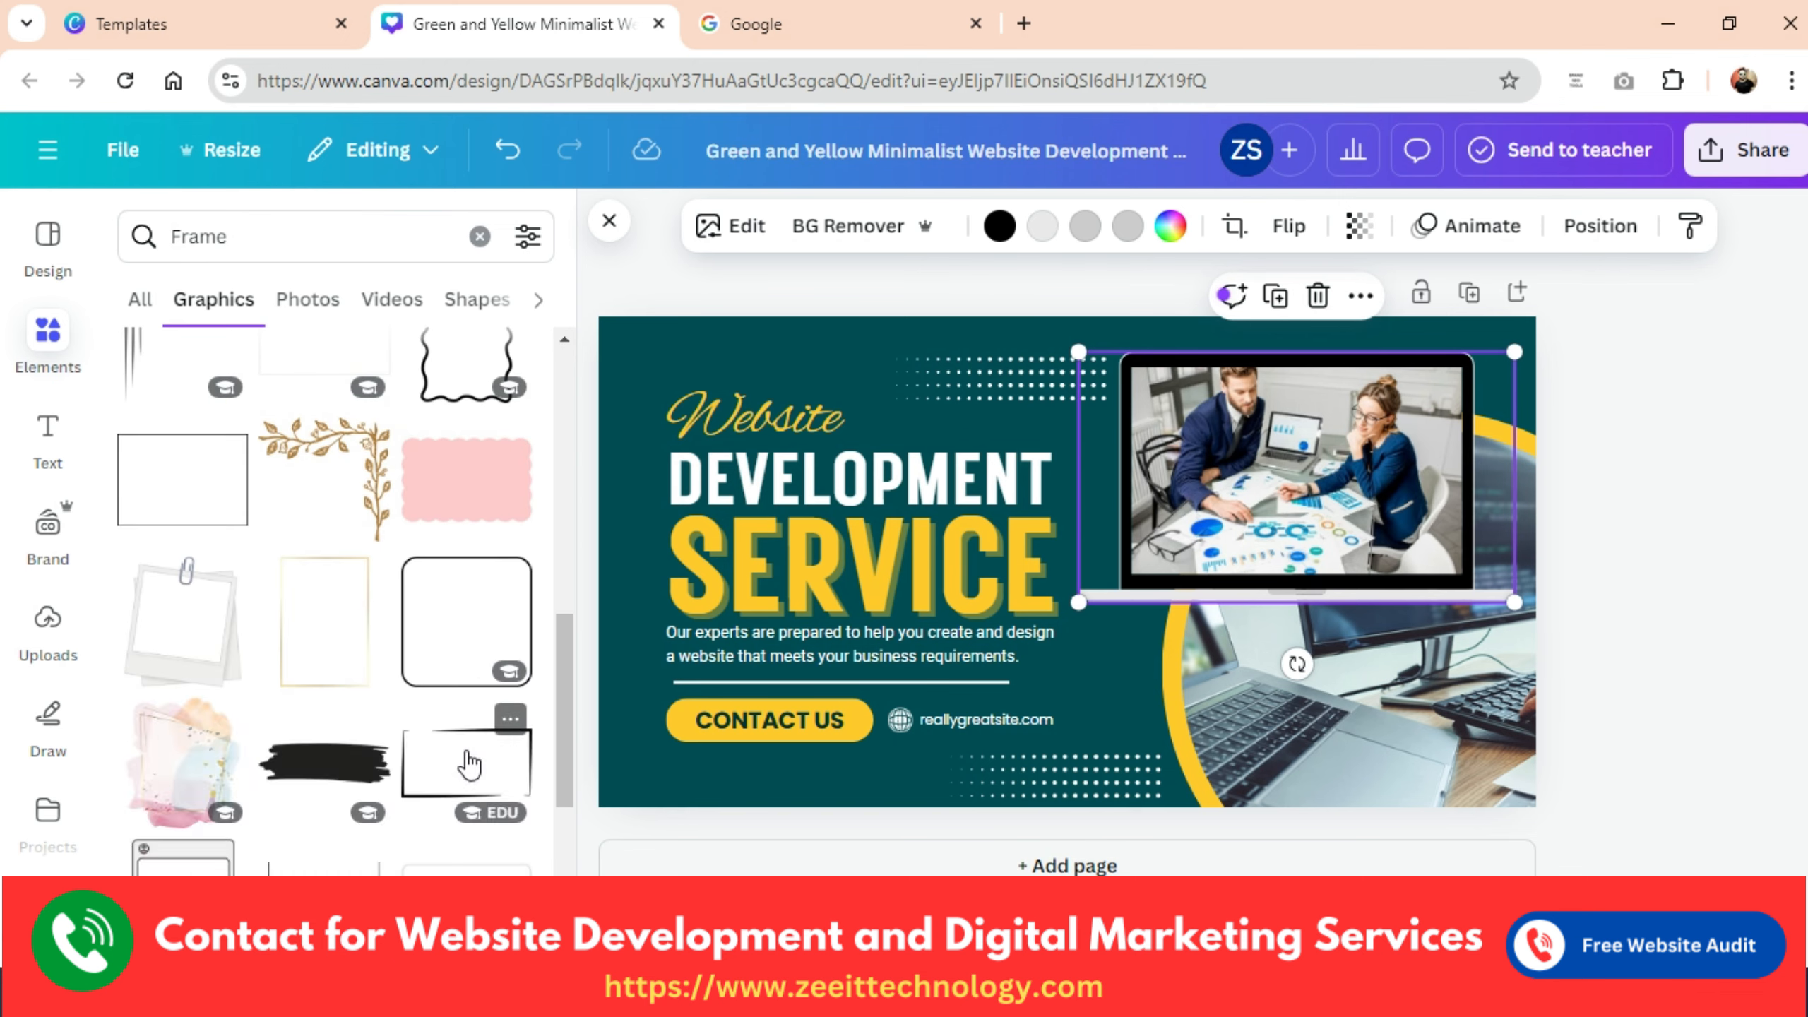
scroll(469, 763, "down", 8)
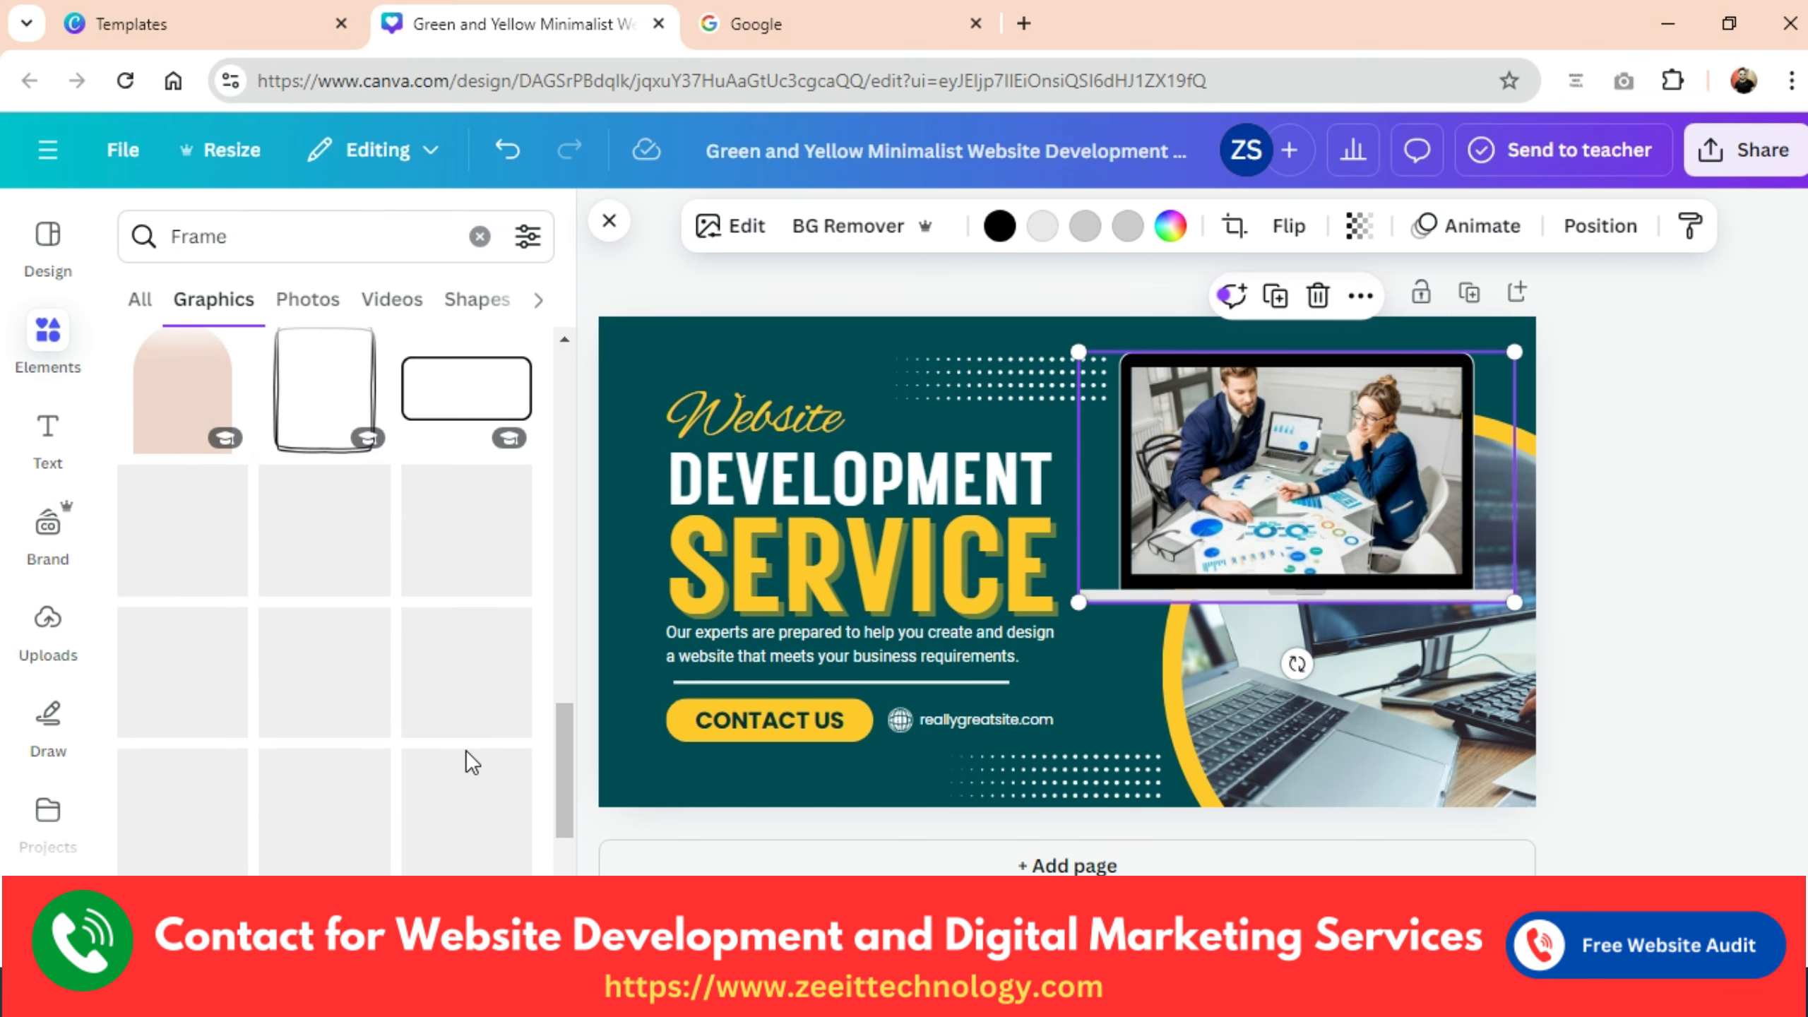
scroll(467, 762, "down", 4)
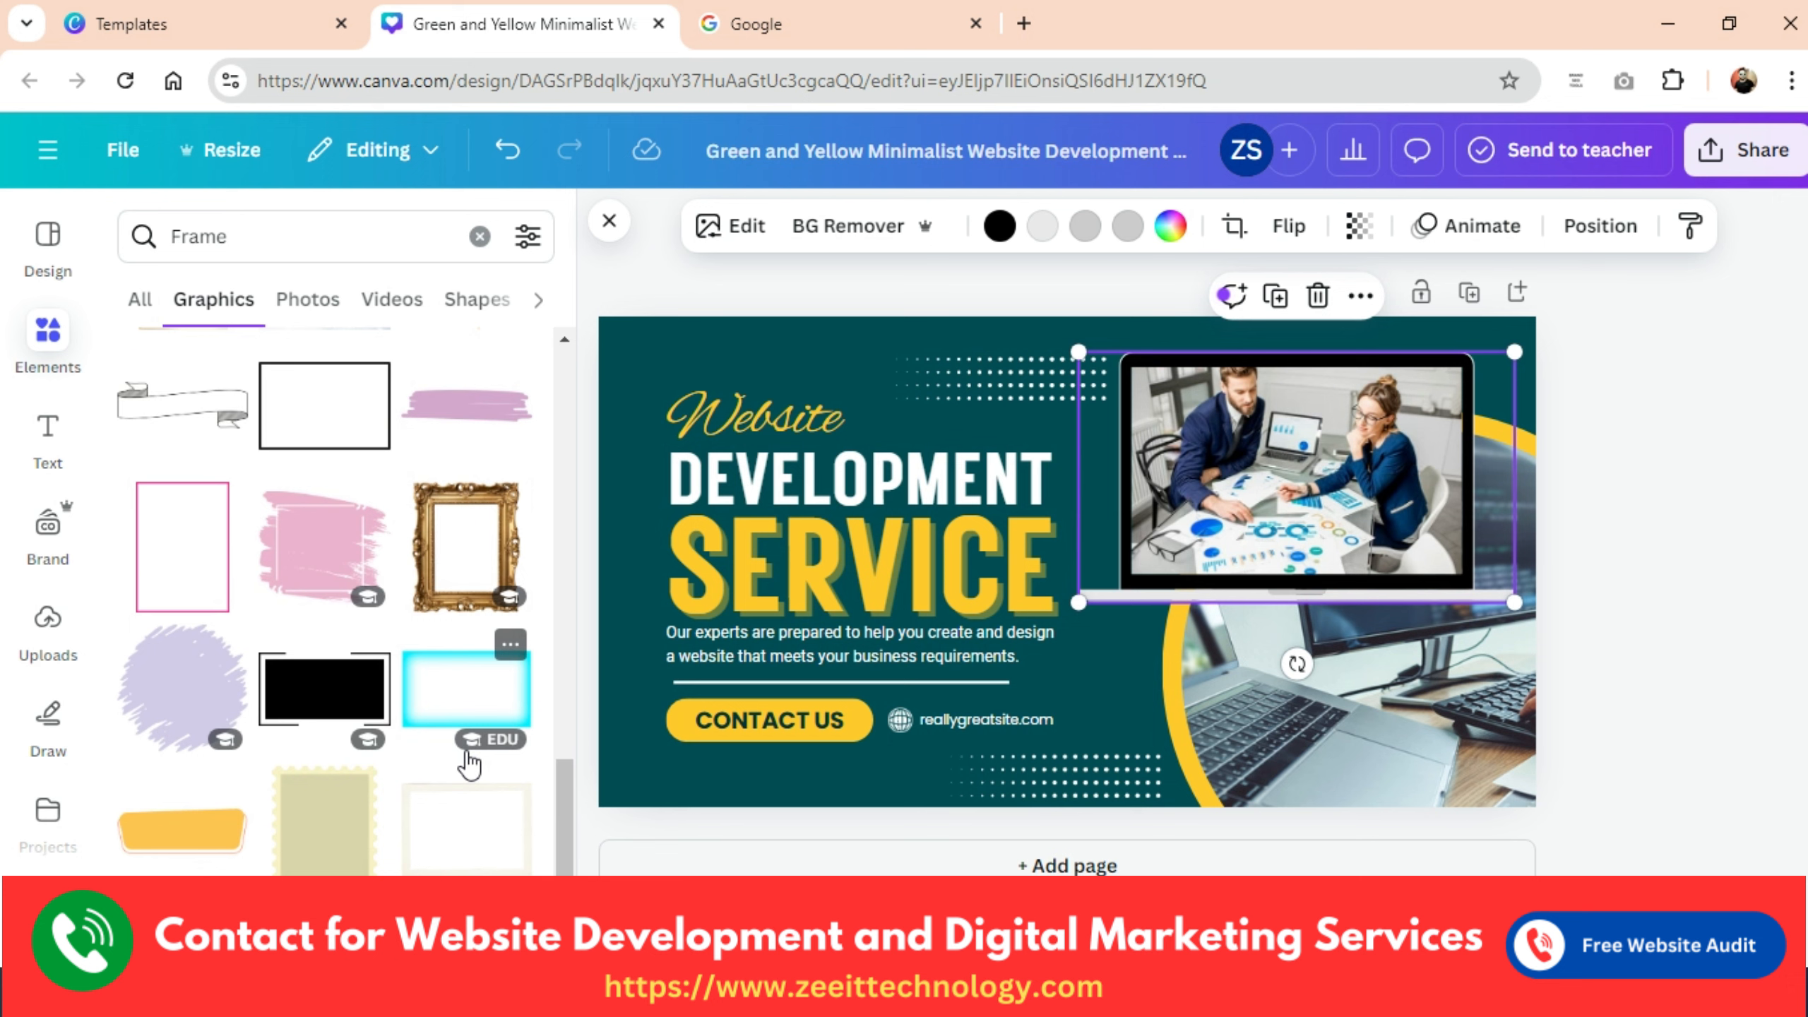
scroll(467, 762, "down", 12)
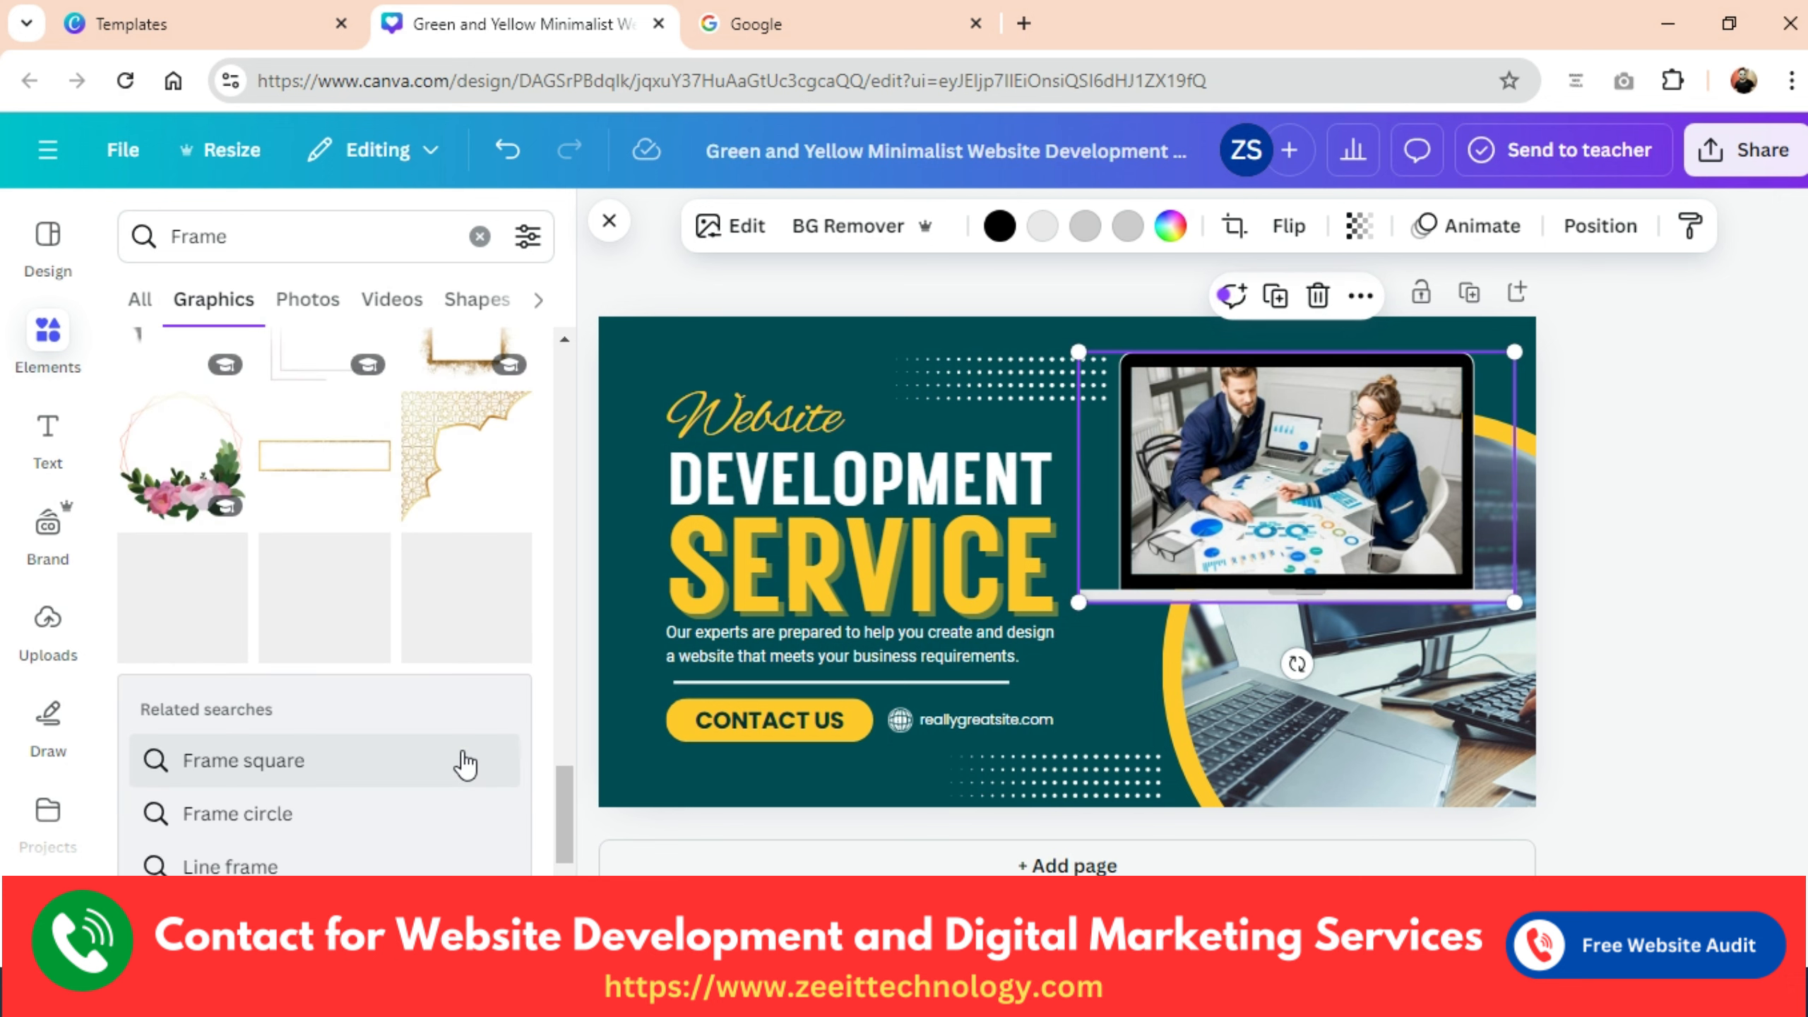
Return to the "Frame" results of all types and look through them.
scroll(466, 763, "up", 5)
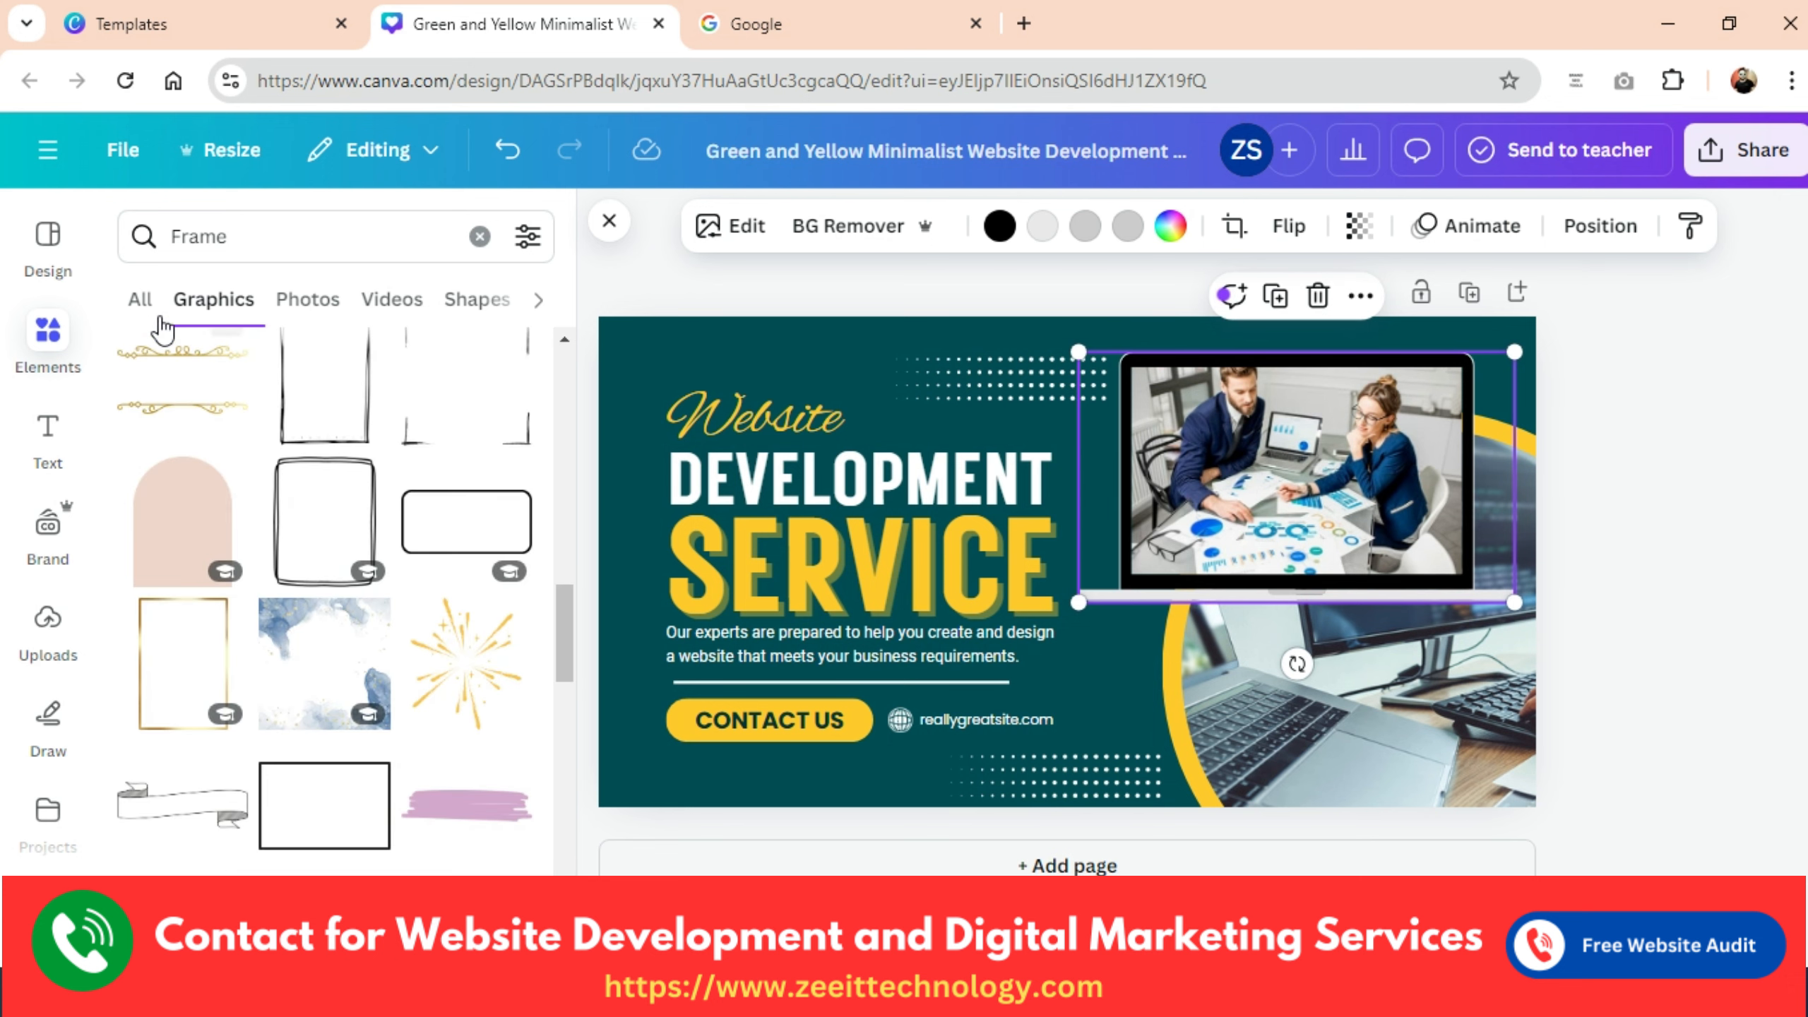
left_click(141, 303)
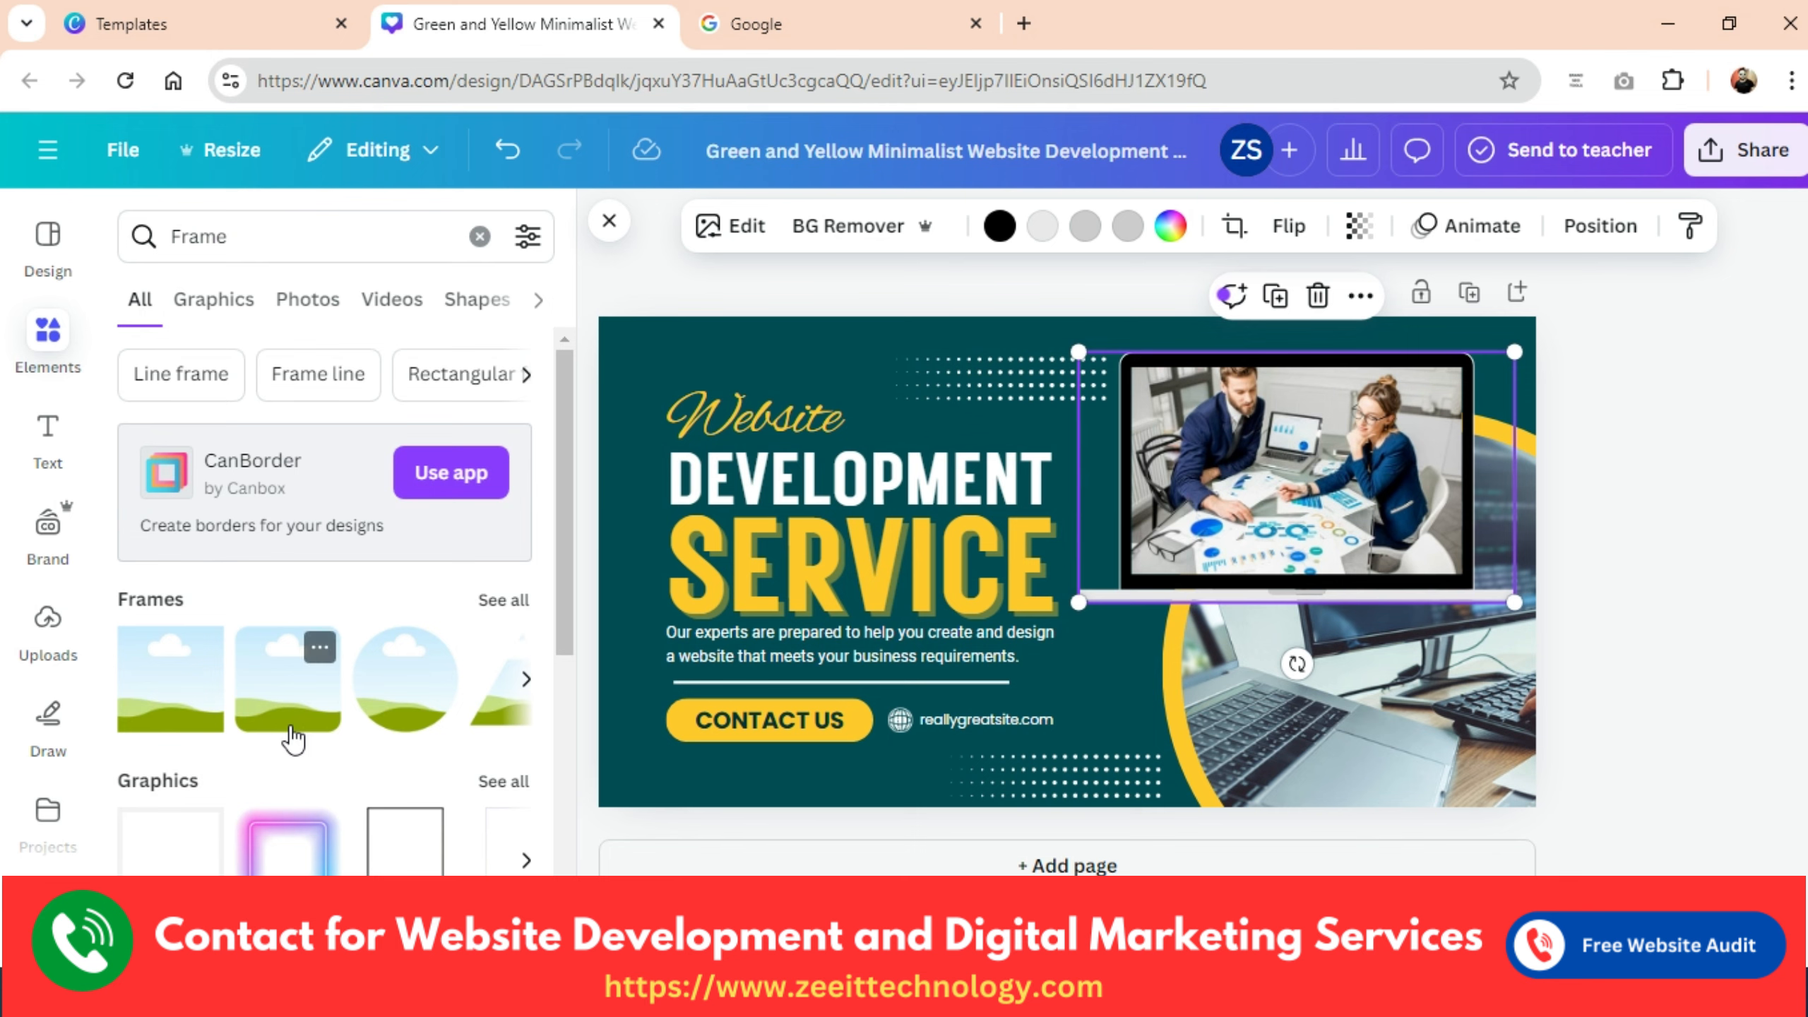
scroll(291, 741, "down", 6)
scroll(306, 651, "up", 6)
Replace the "Frame" element search with the recent search term "ORDERNOW".
left_click(479, 235)
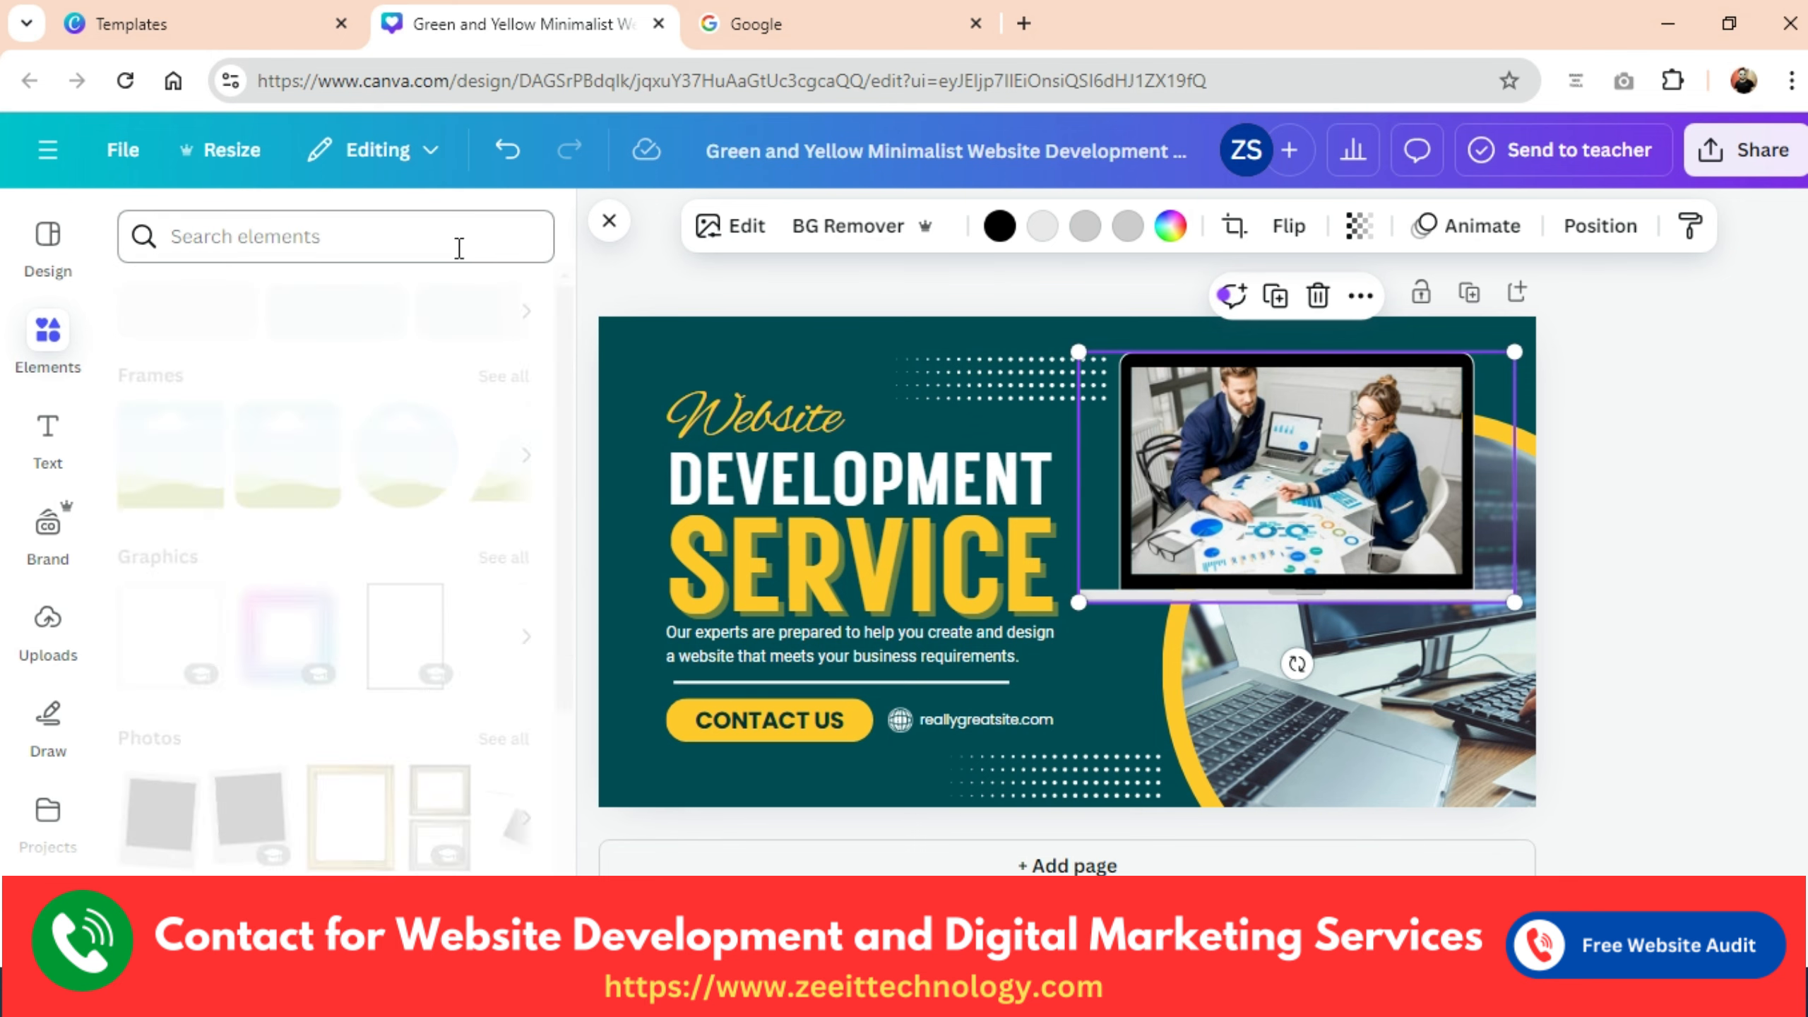
left_click(295, 237)
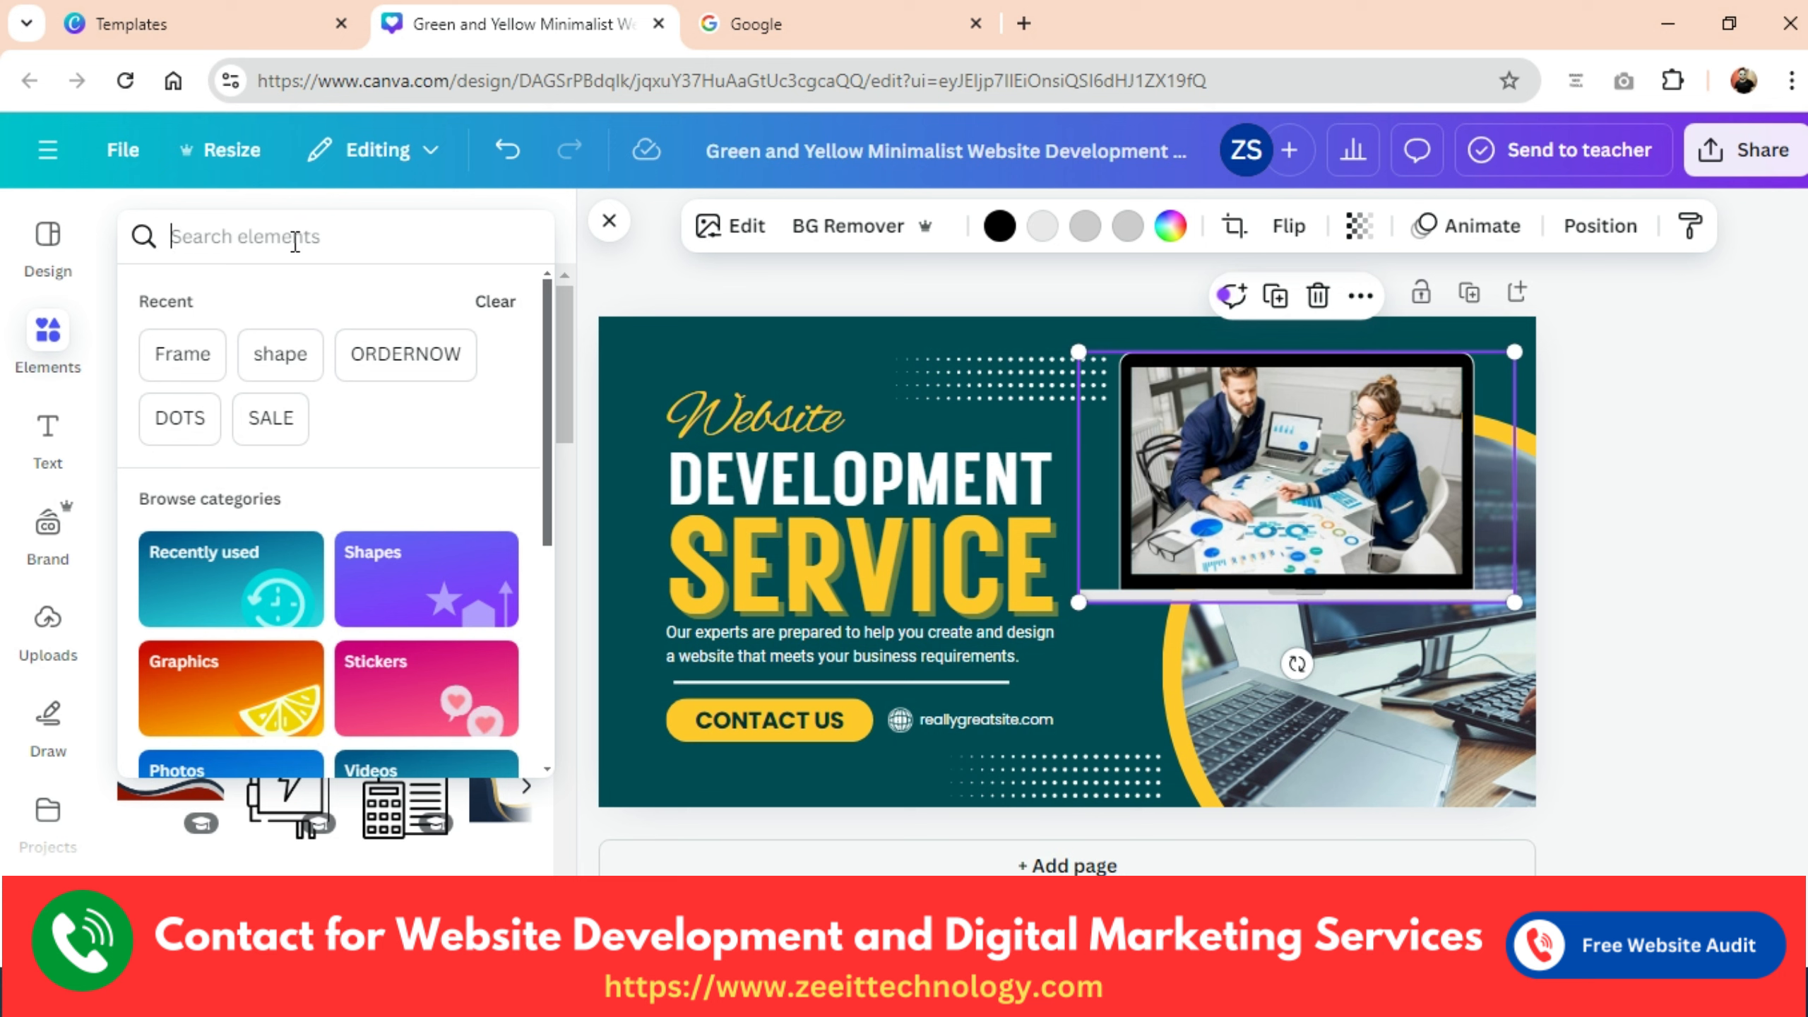
left_click(382, 356)
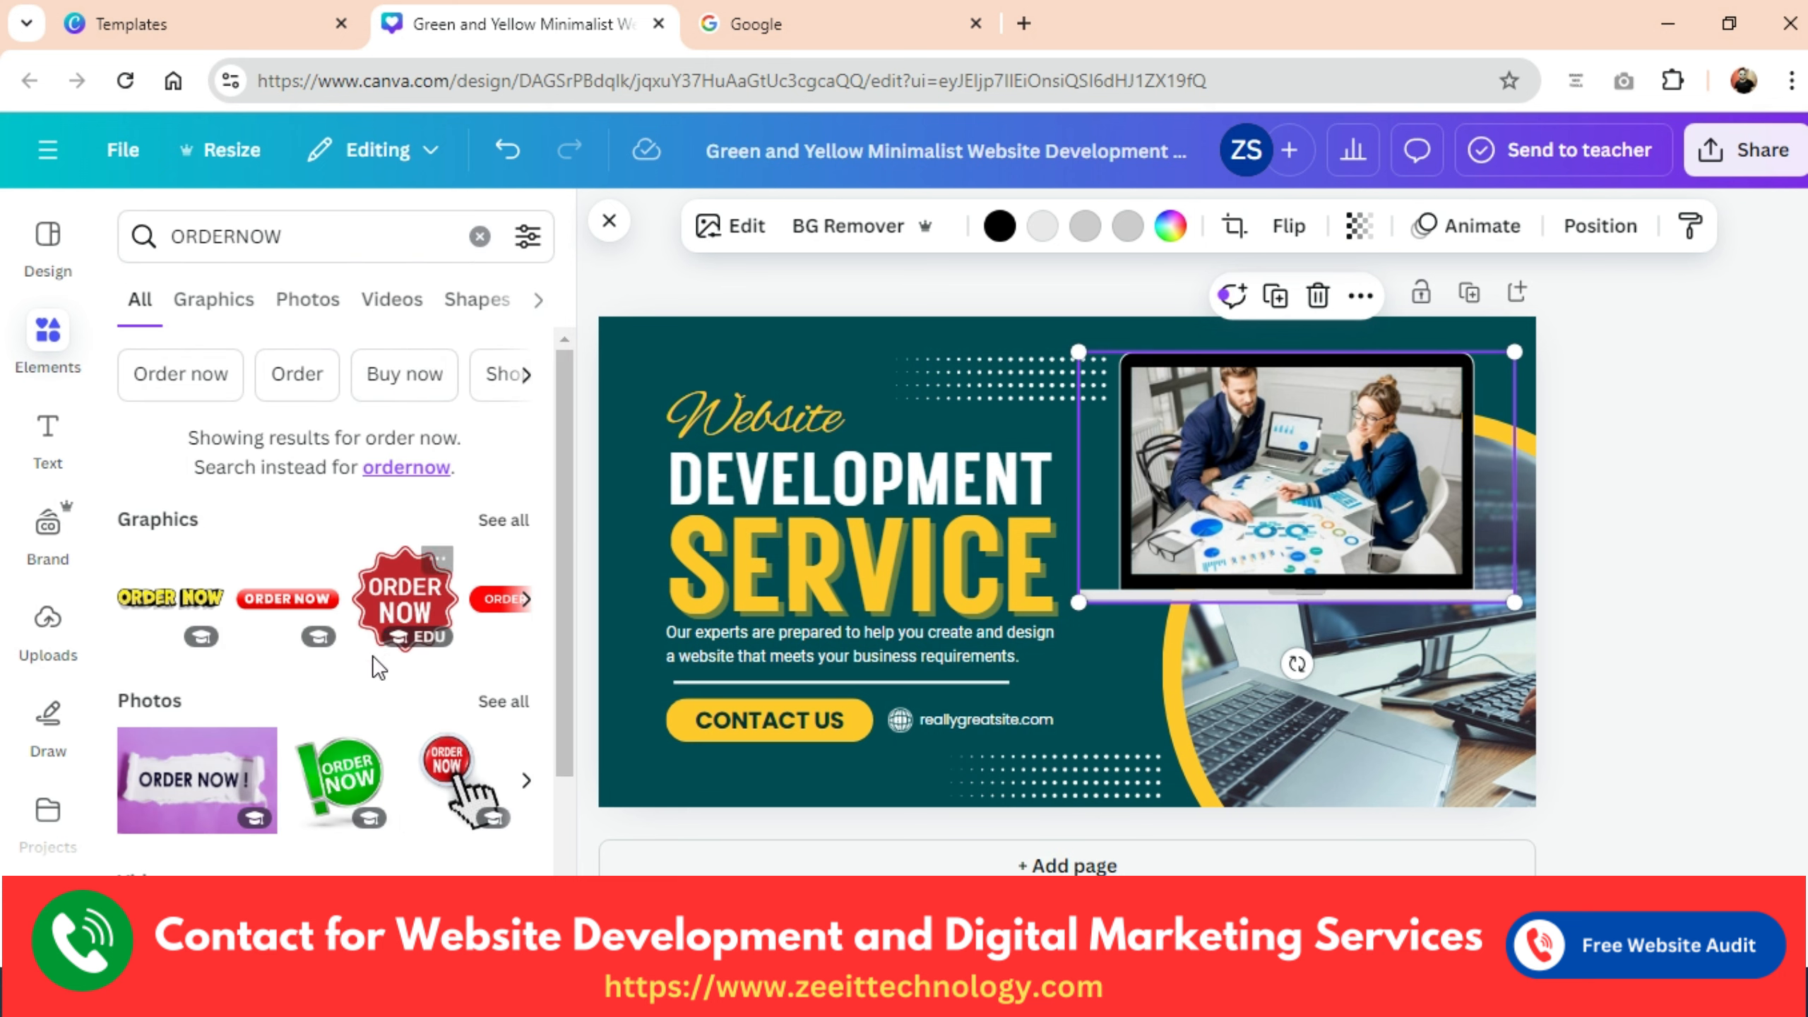
Try the scalloped red ORDER NOW badge over the round photo, recolor it dark teal, and delete it.
left_click(397, 609)
left_click_drag(1112, 573, 1418, 723)
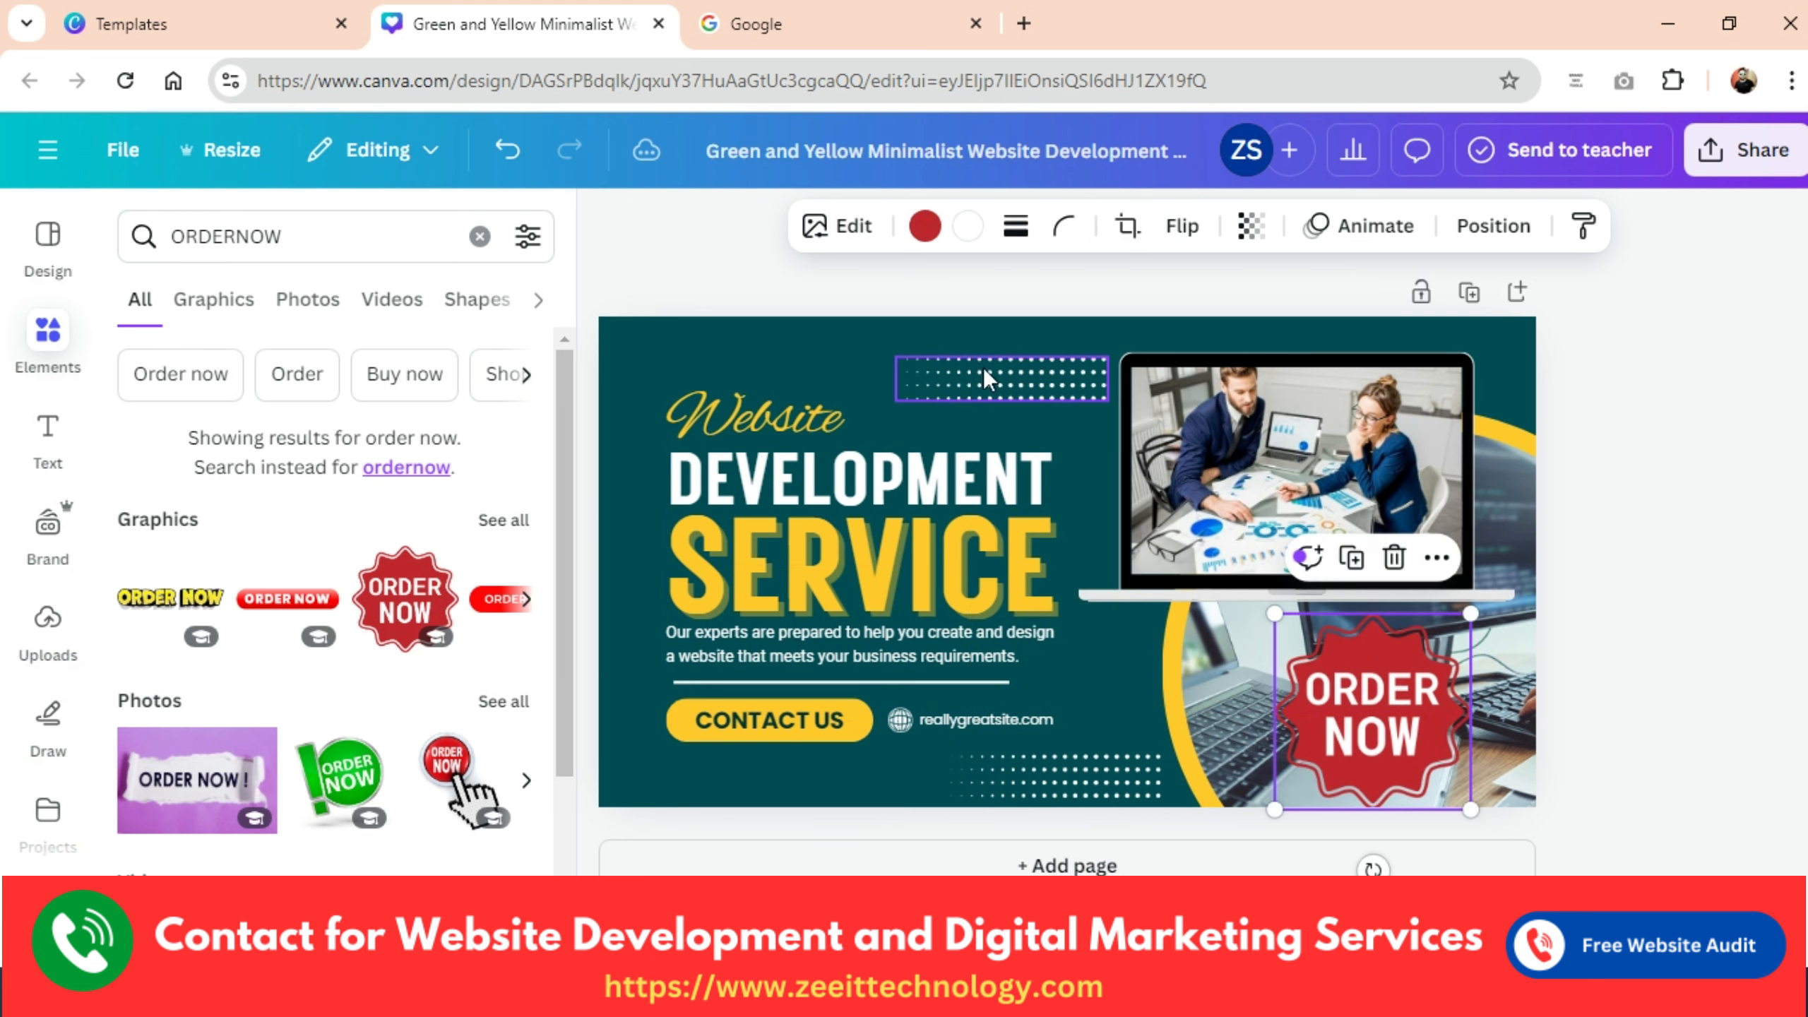
left_click(924, 229)
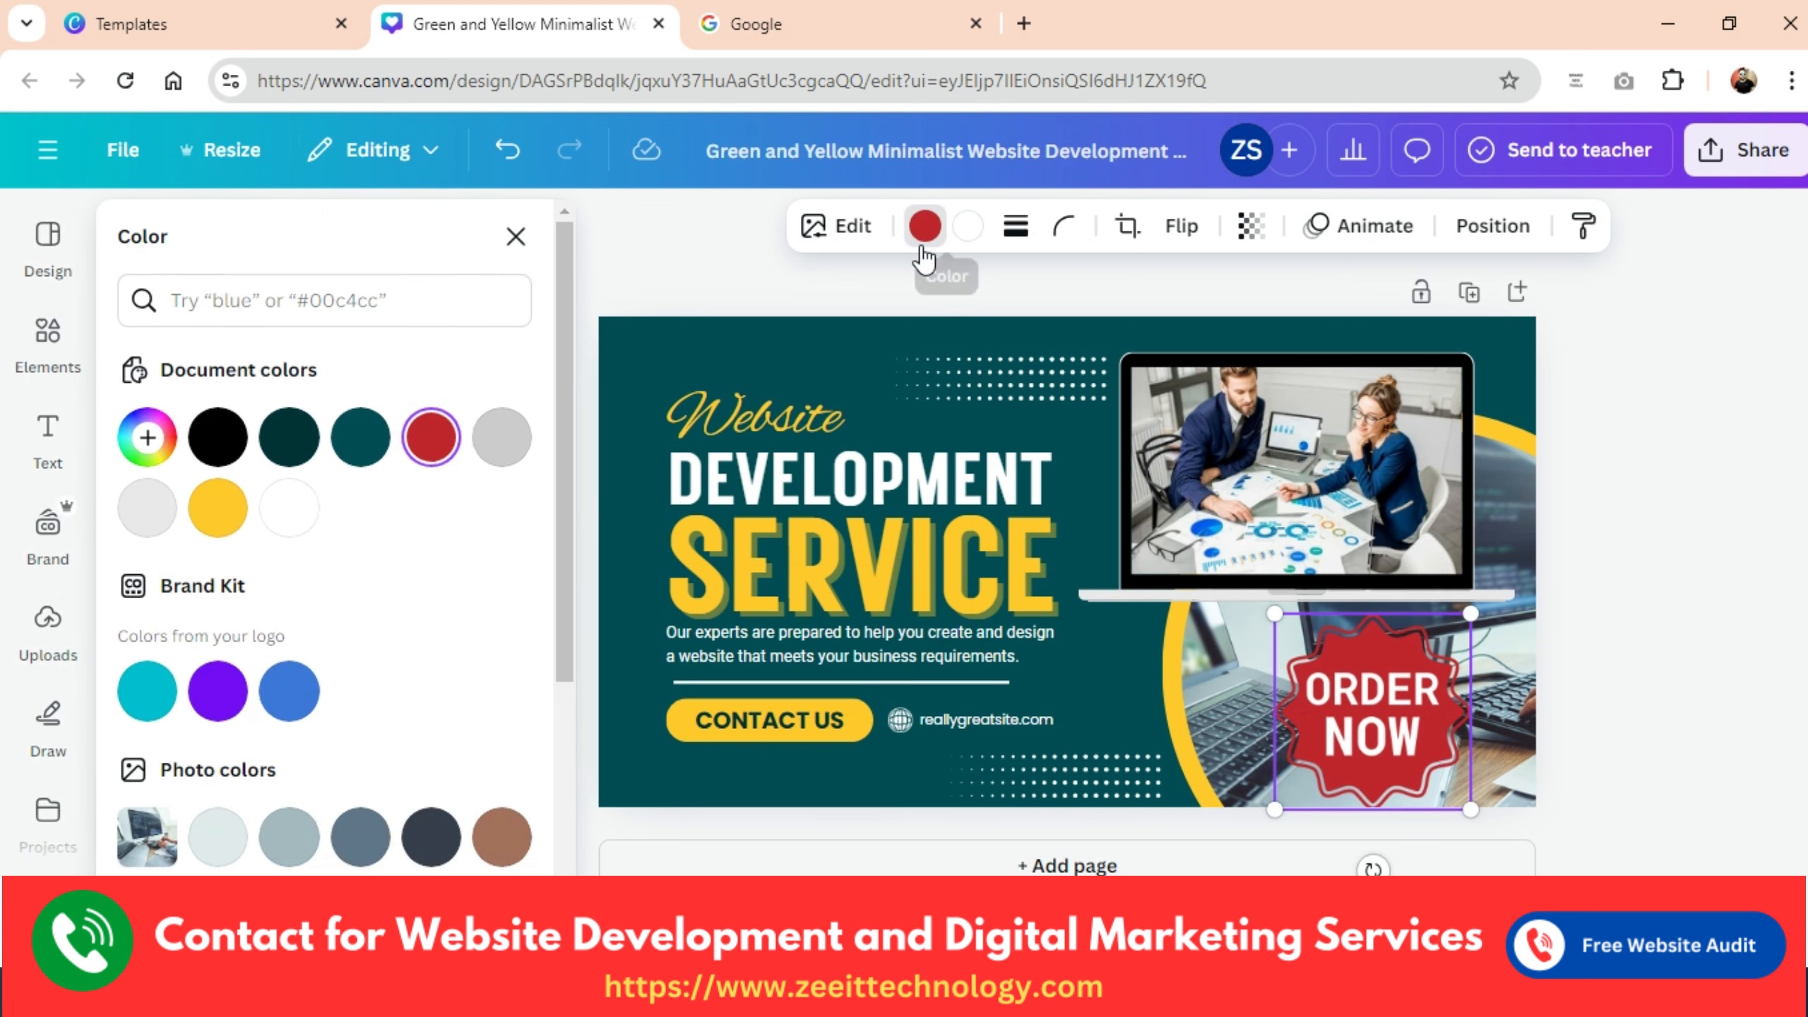
left_click(360, 436)
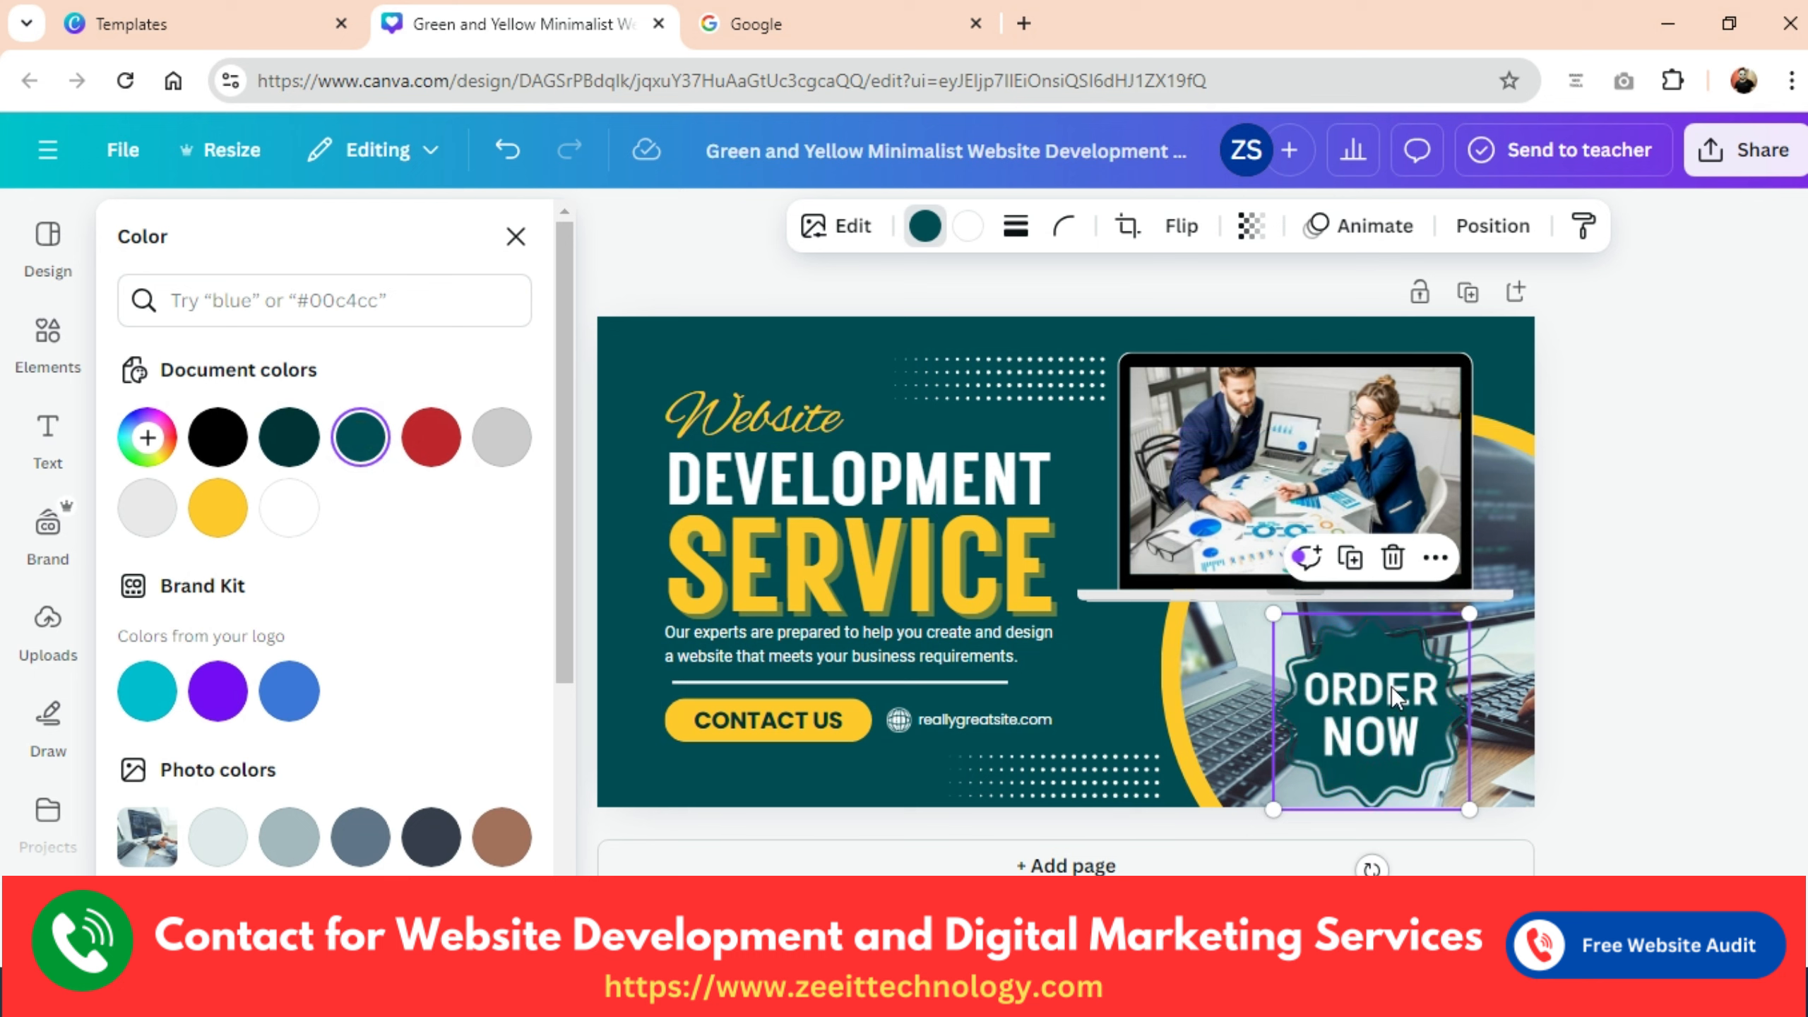
mouse_move(1347, 656)
left_mouse_down()
mouse_move(933, 658)
mouse_move(663, 606)
mouse_move(1346, 612)
mouse_move(1354, 654)
left_mouse_up()
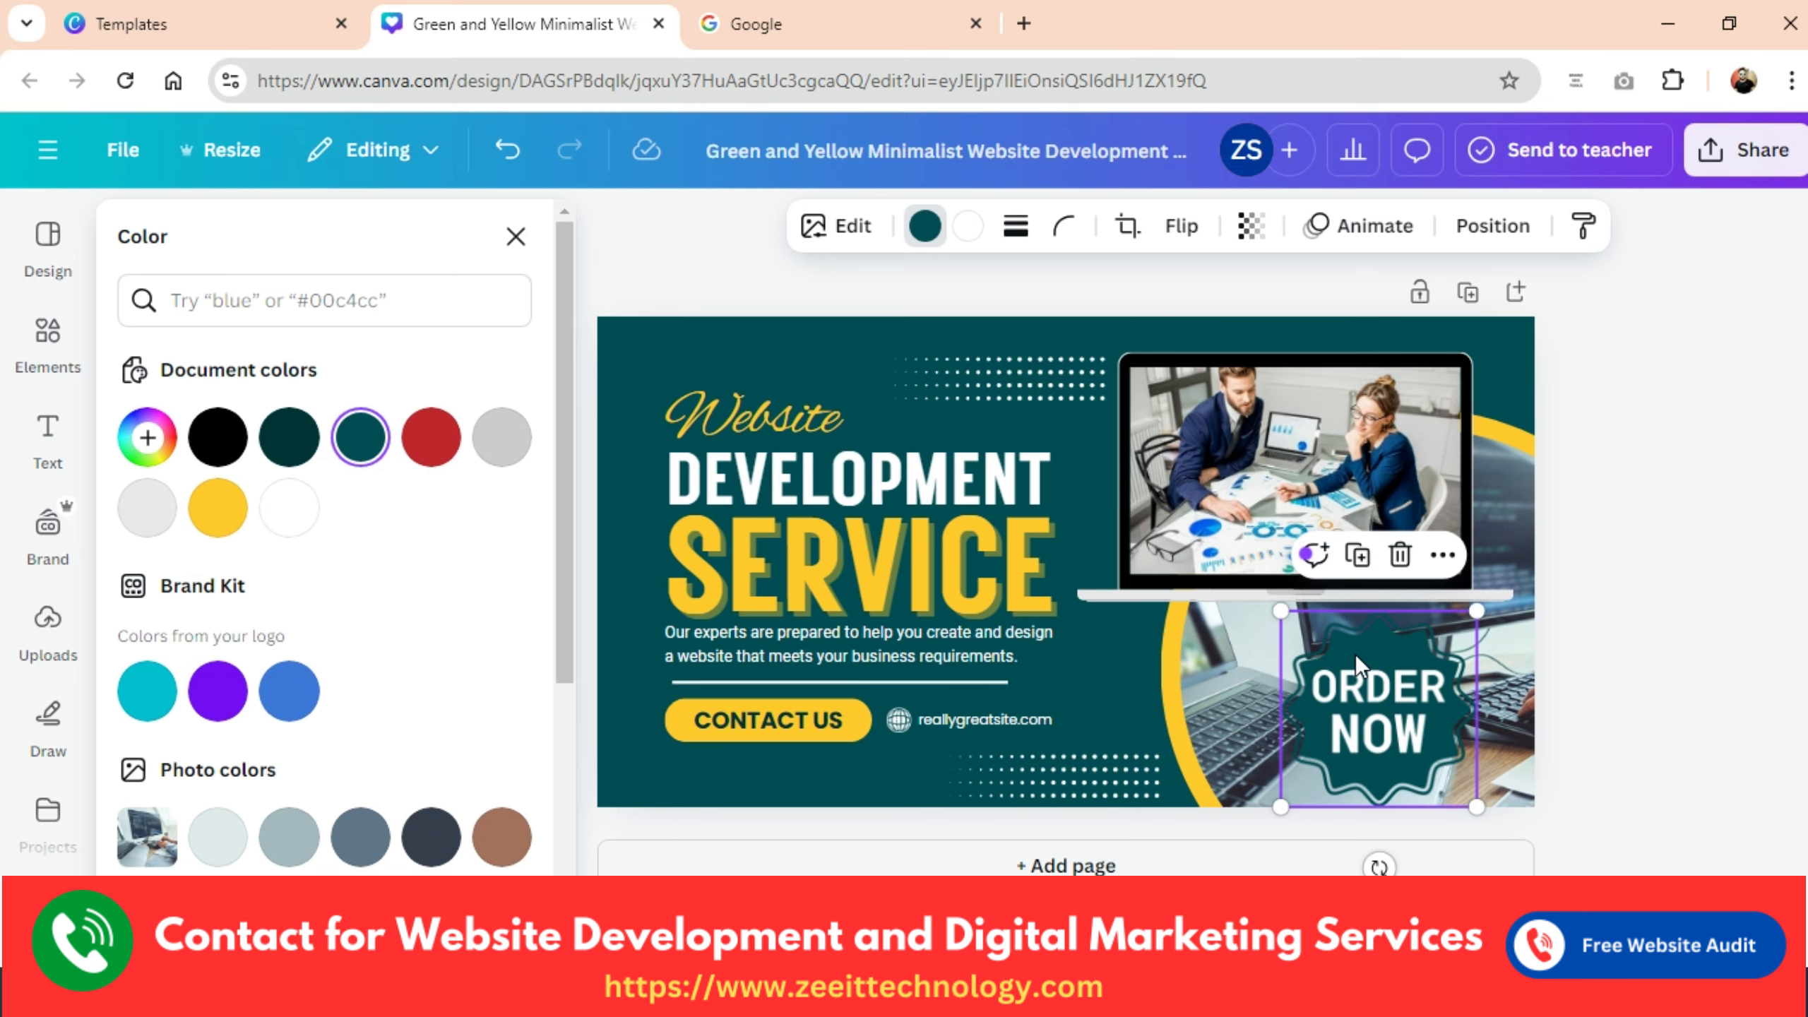
key("Delete")
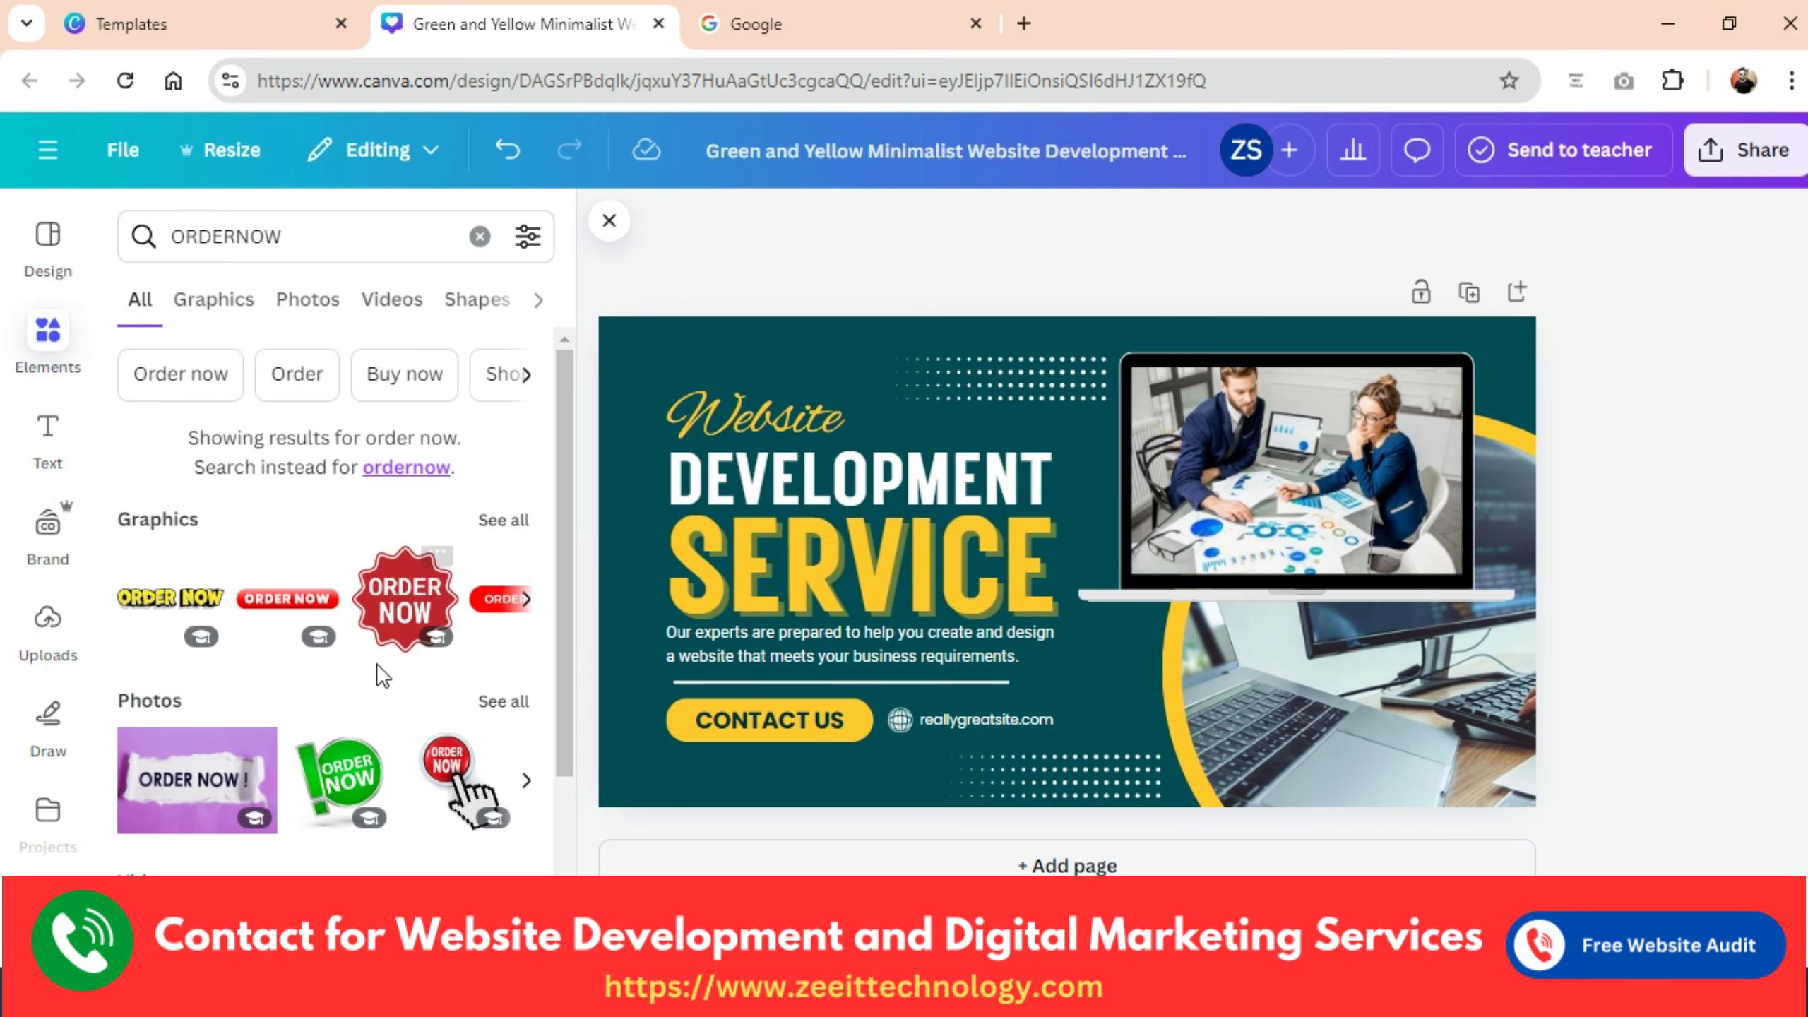
Show all "ORDERNOW" graphics and place the red ORDER NOW ribbon over the round photo, just below the laptop mockup.
left_click(510, 525)
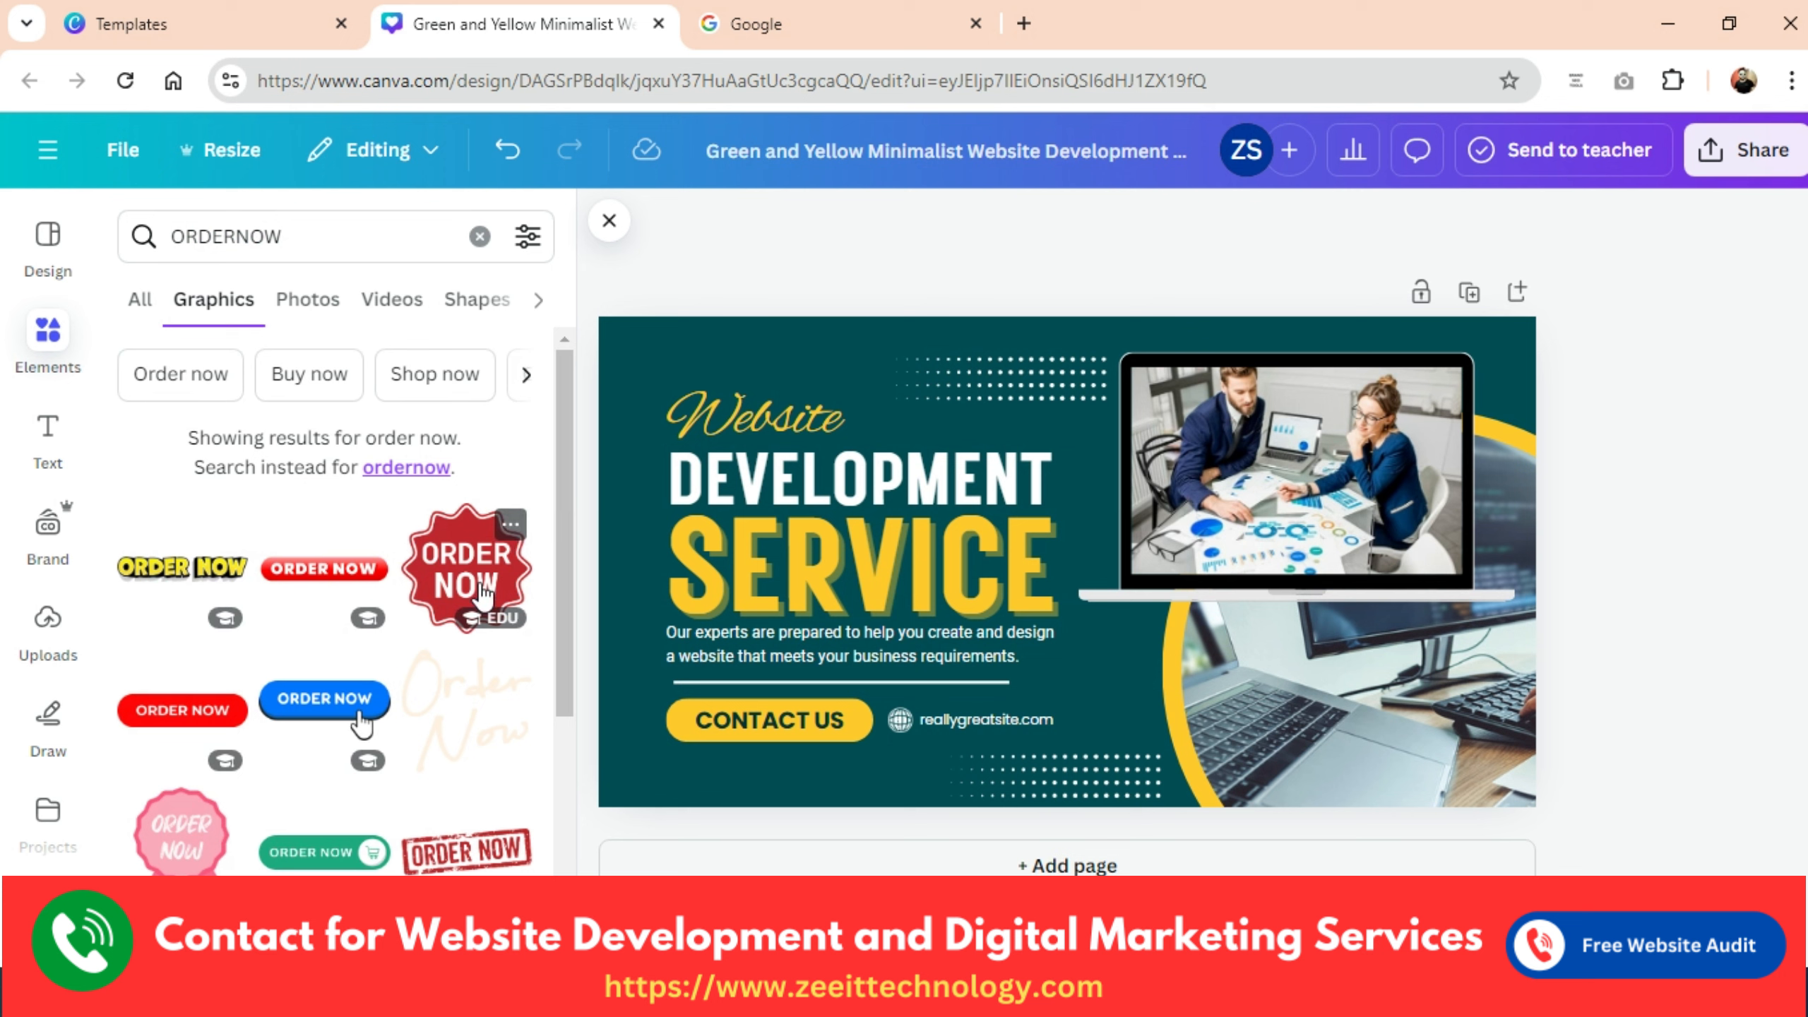
scroll(361, 725, "down", 6)
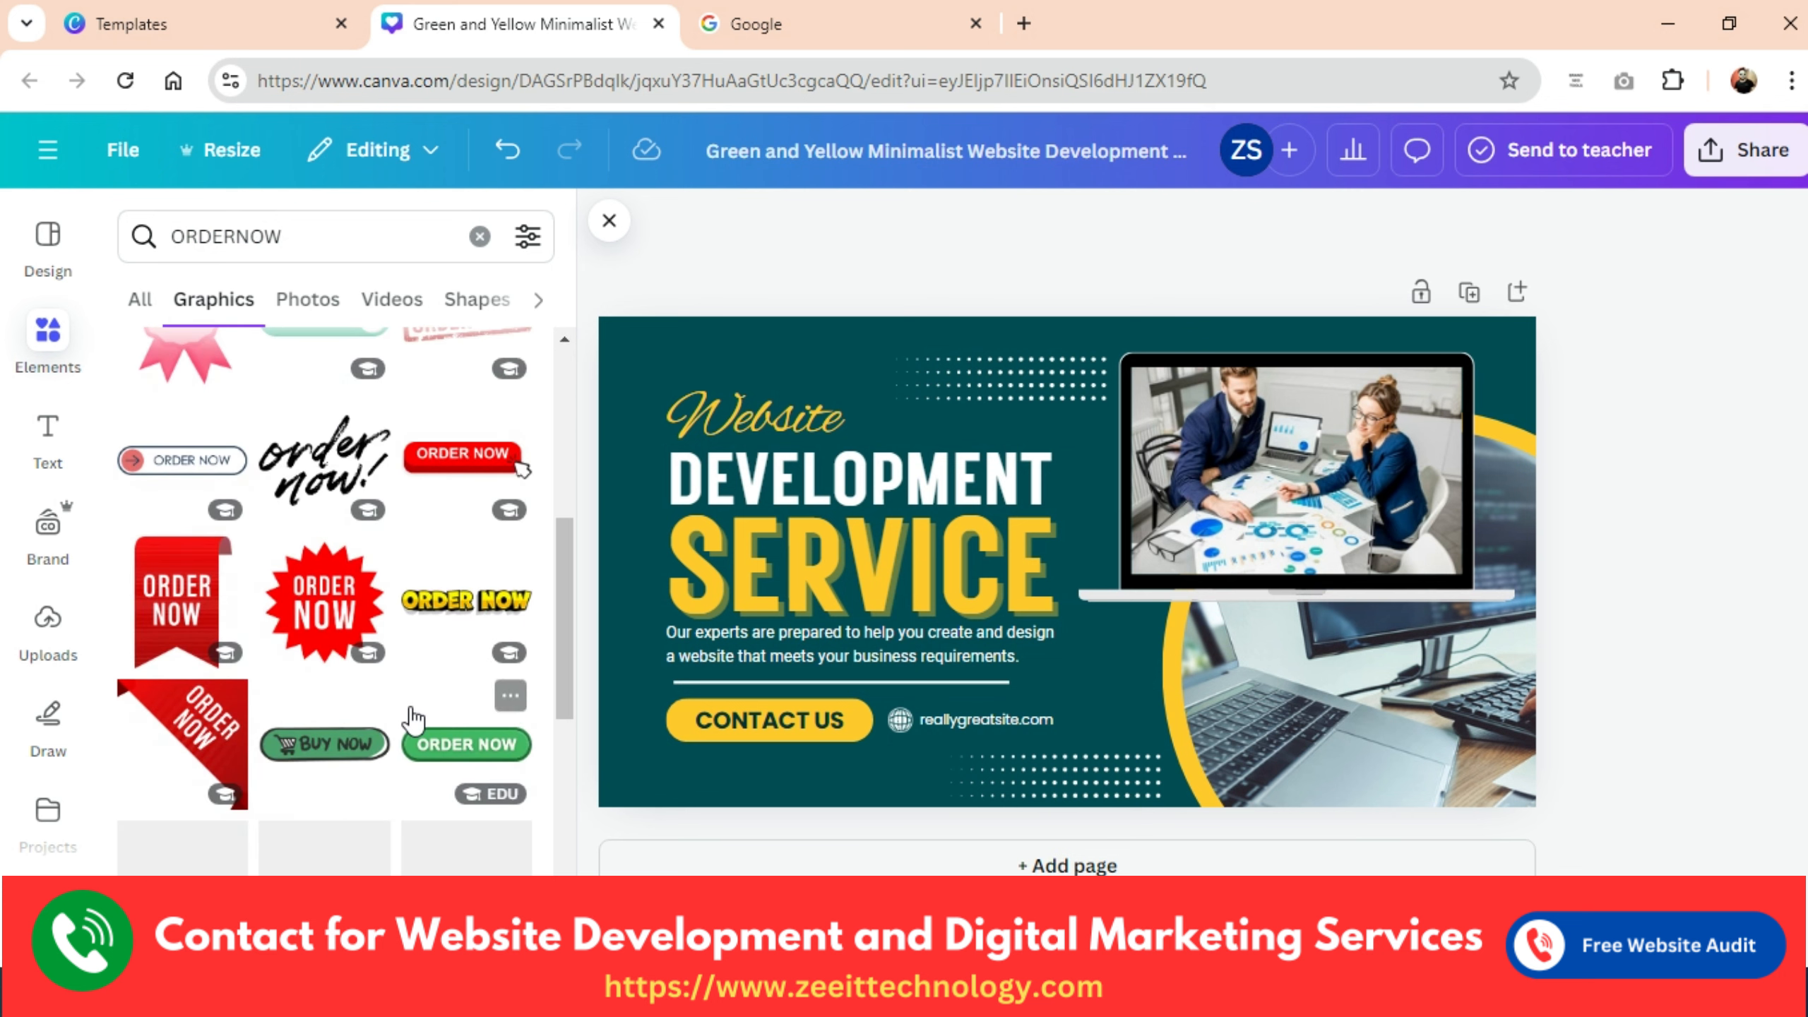
left_click(161, 588)
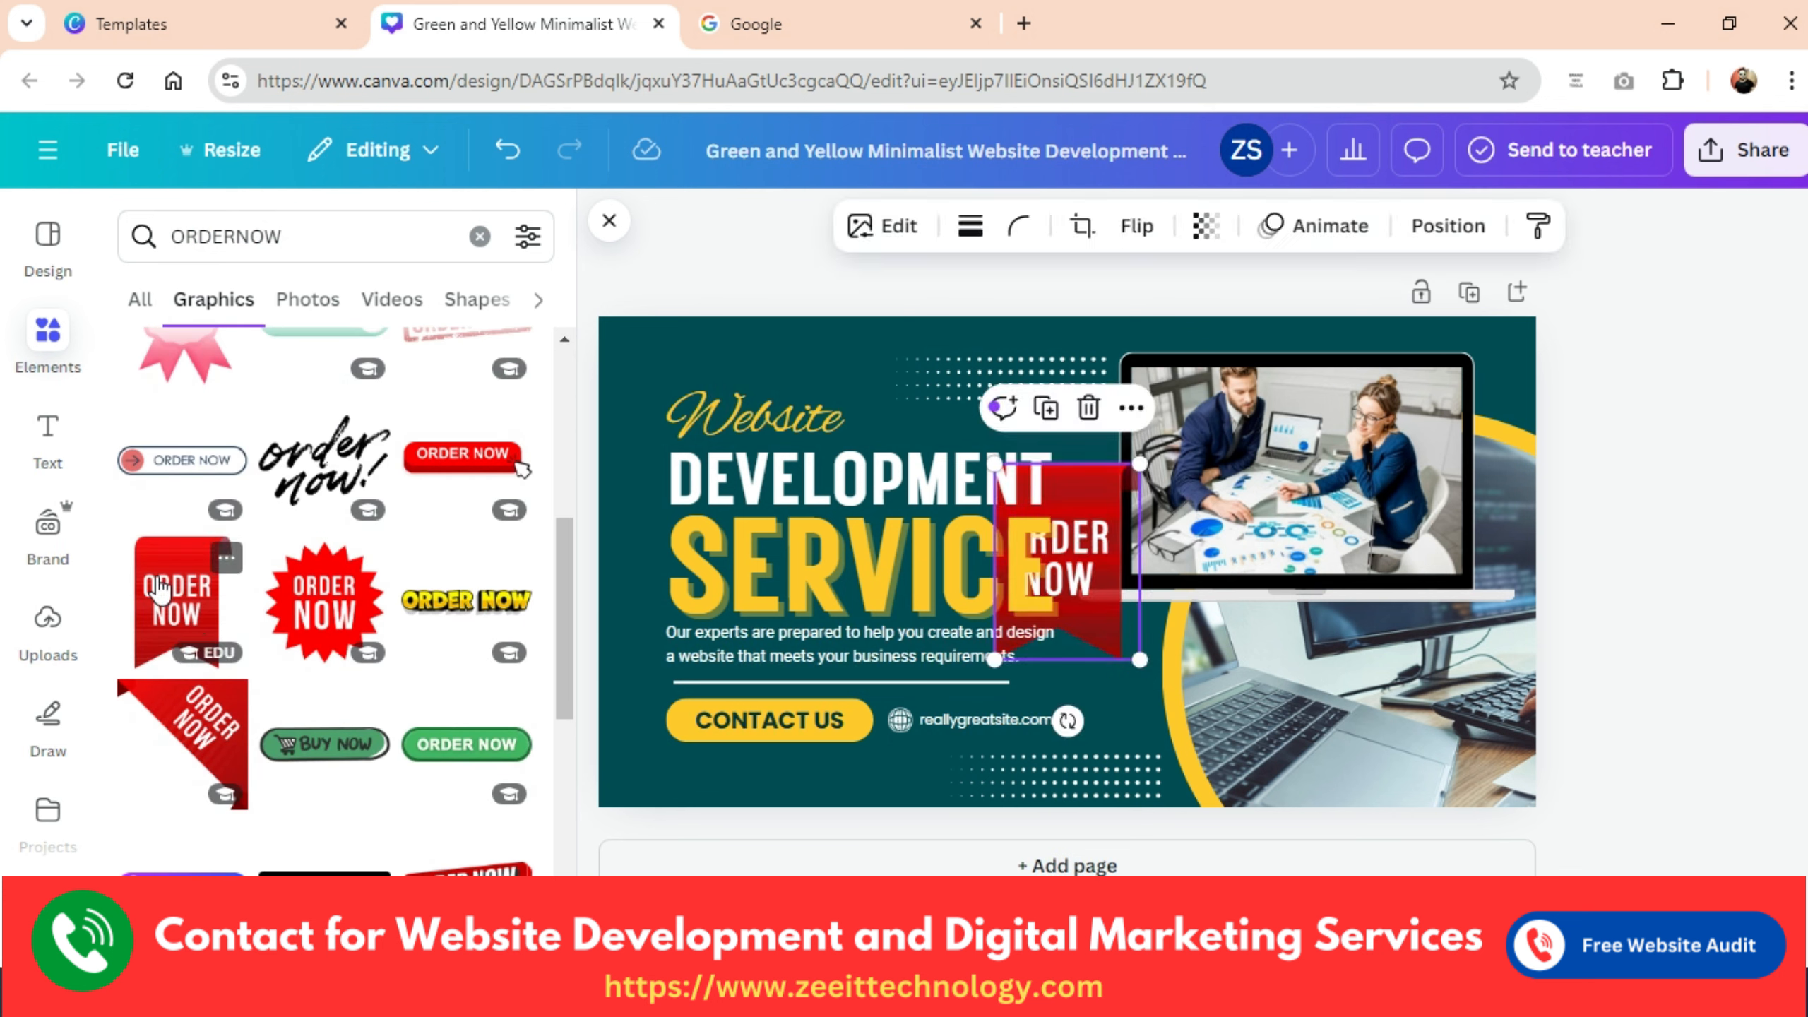
left_click_drag(1097, 540, 1313, 660)
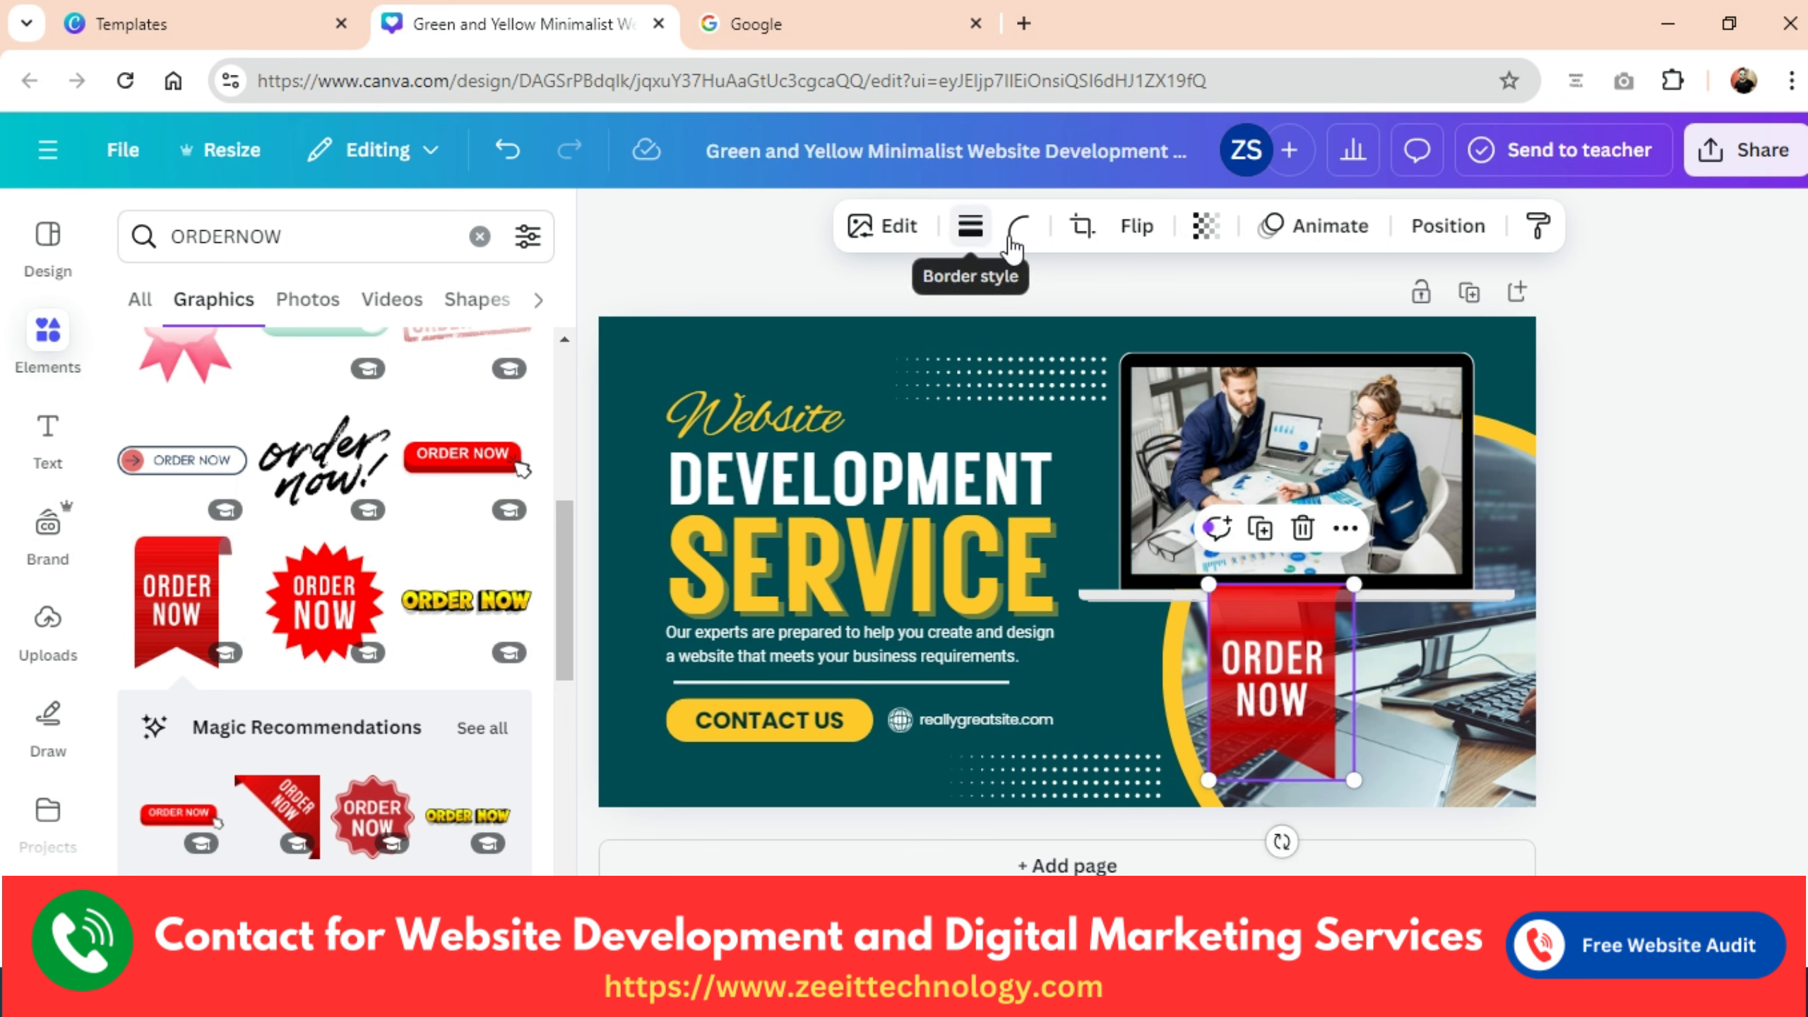
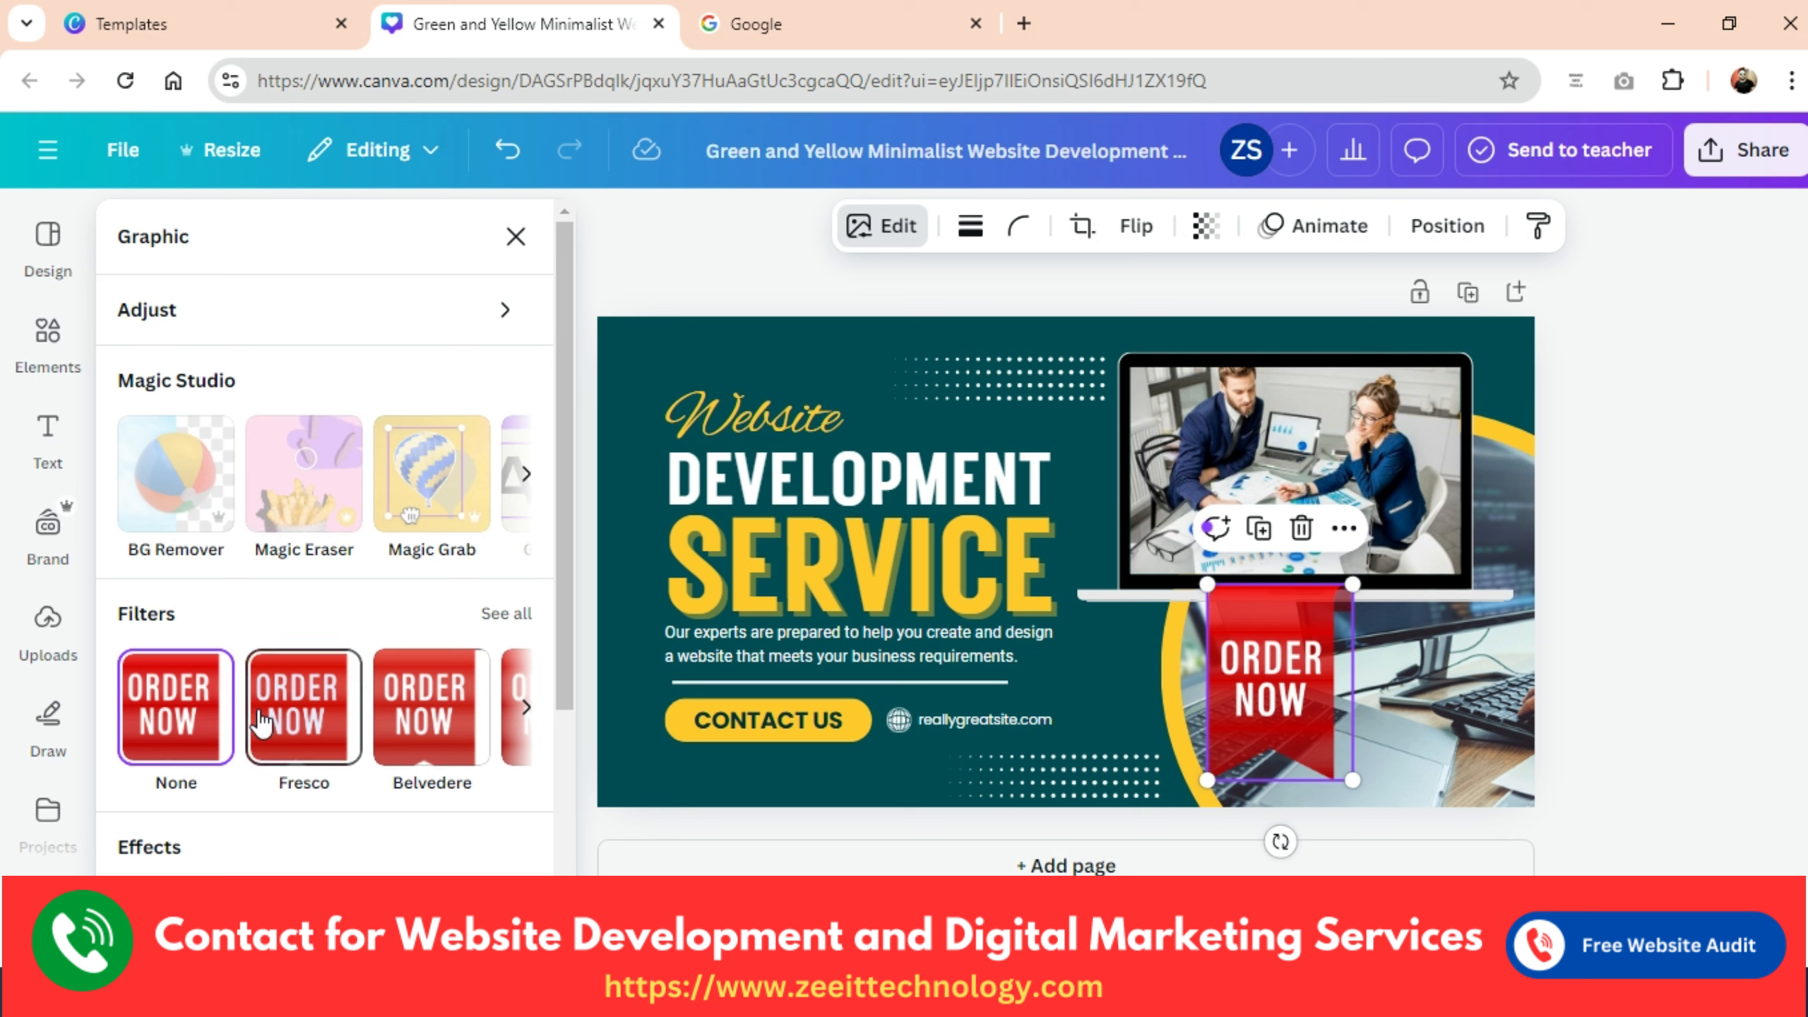
Look through the full range of filters available for the ribbon graphic and close its editing options.
left_click(508, 614)
scroll(428, 691, "down", 5)
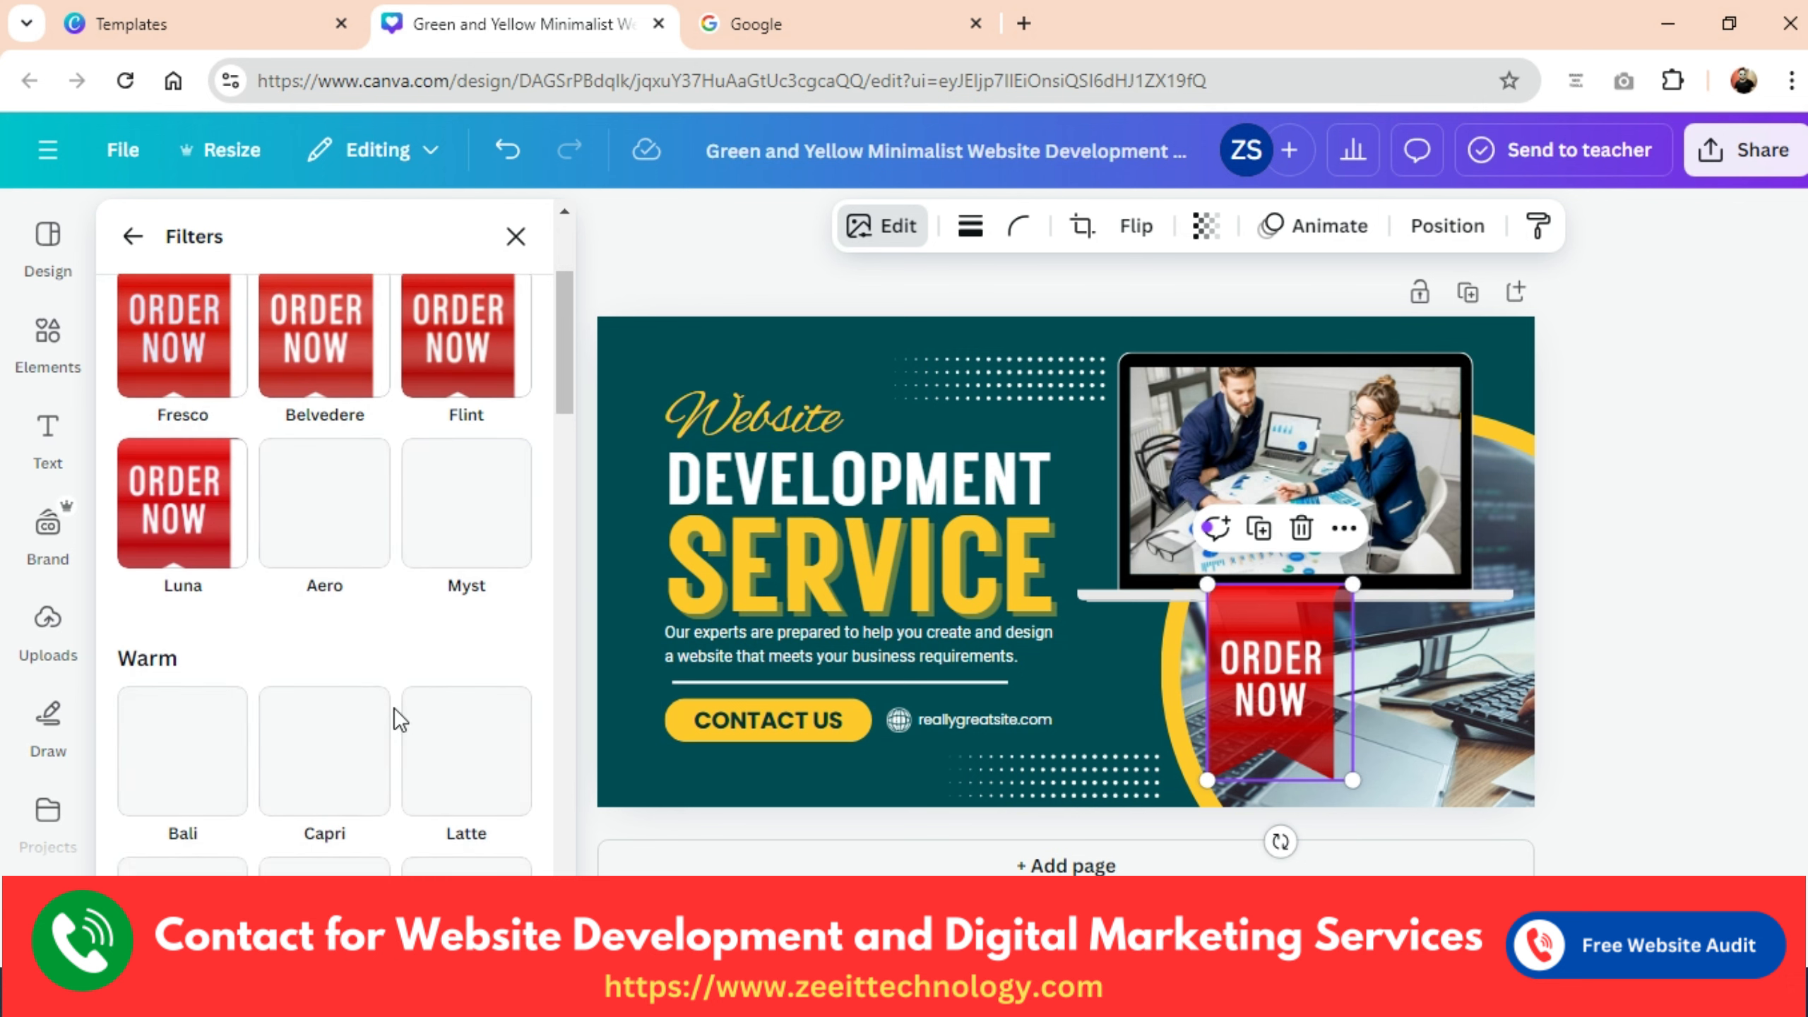
scroll(393, 707, "up", 5)
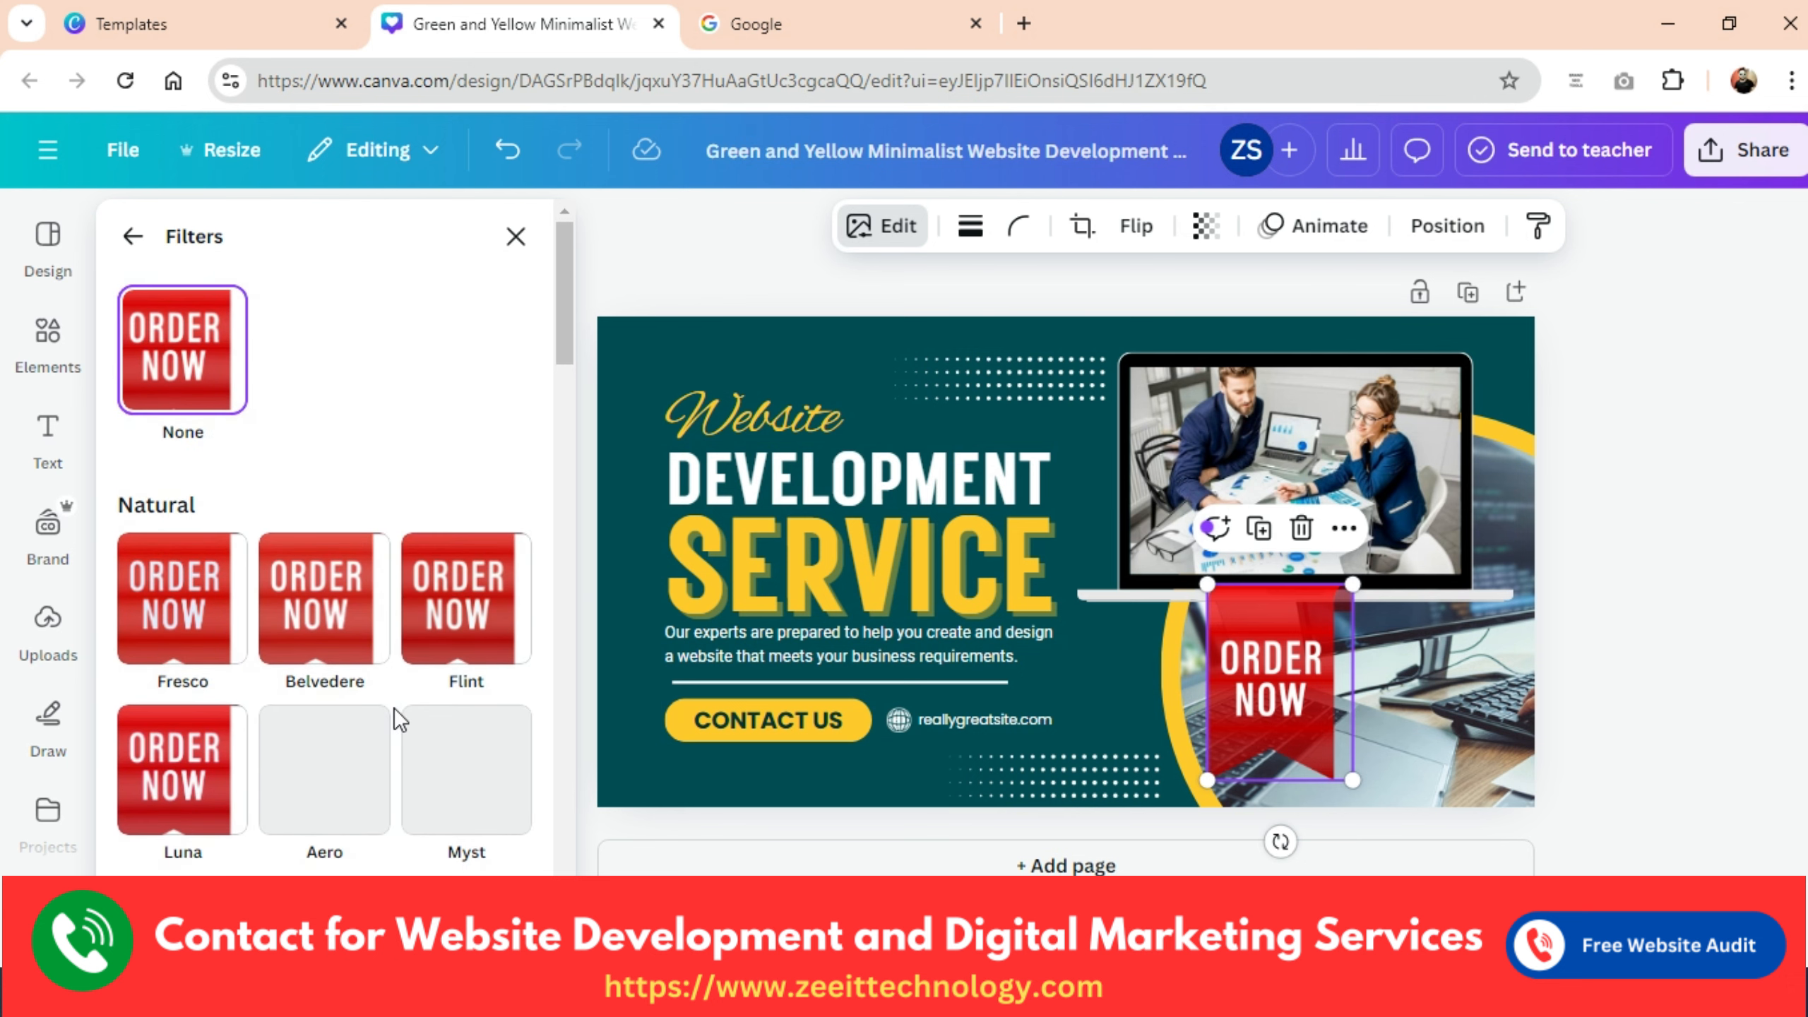
left_click(132, 239)
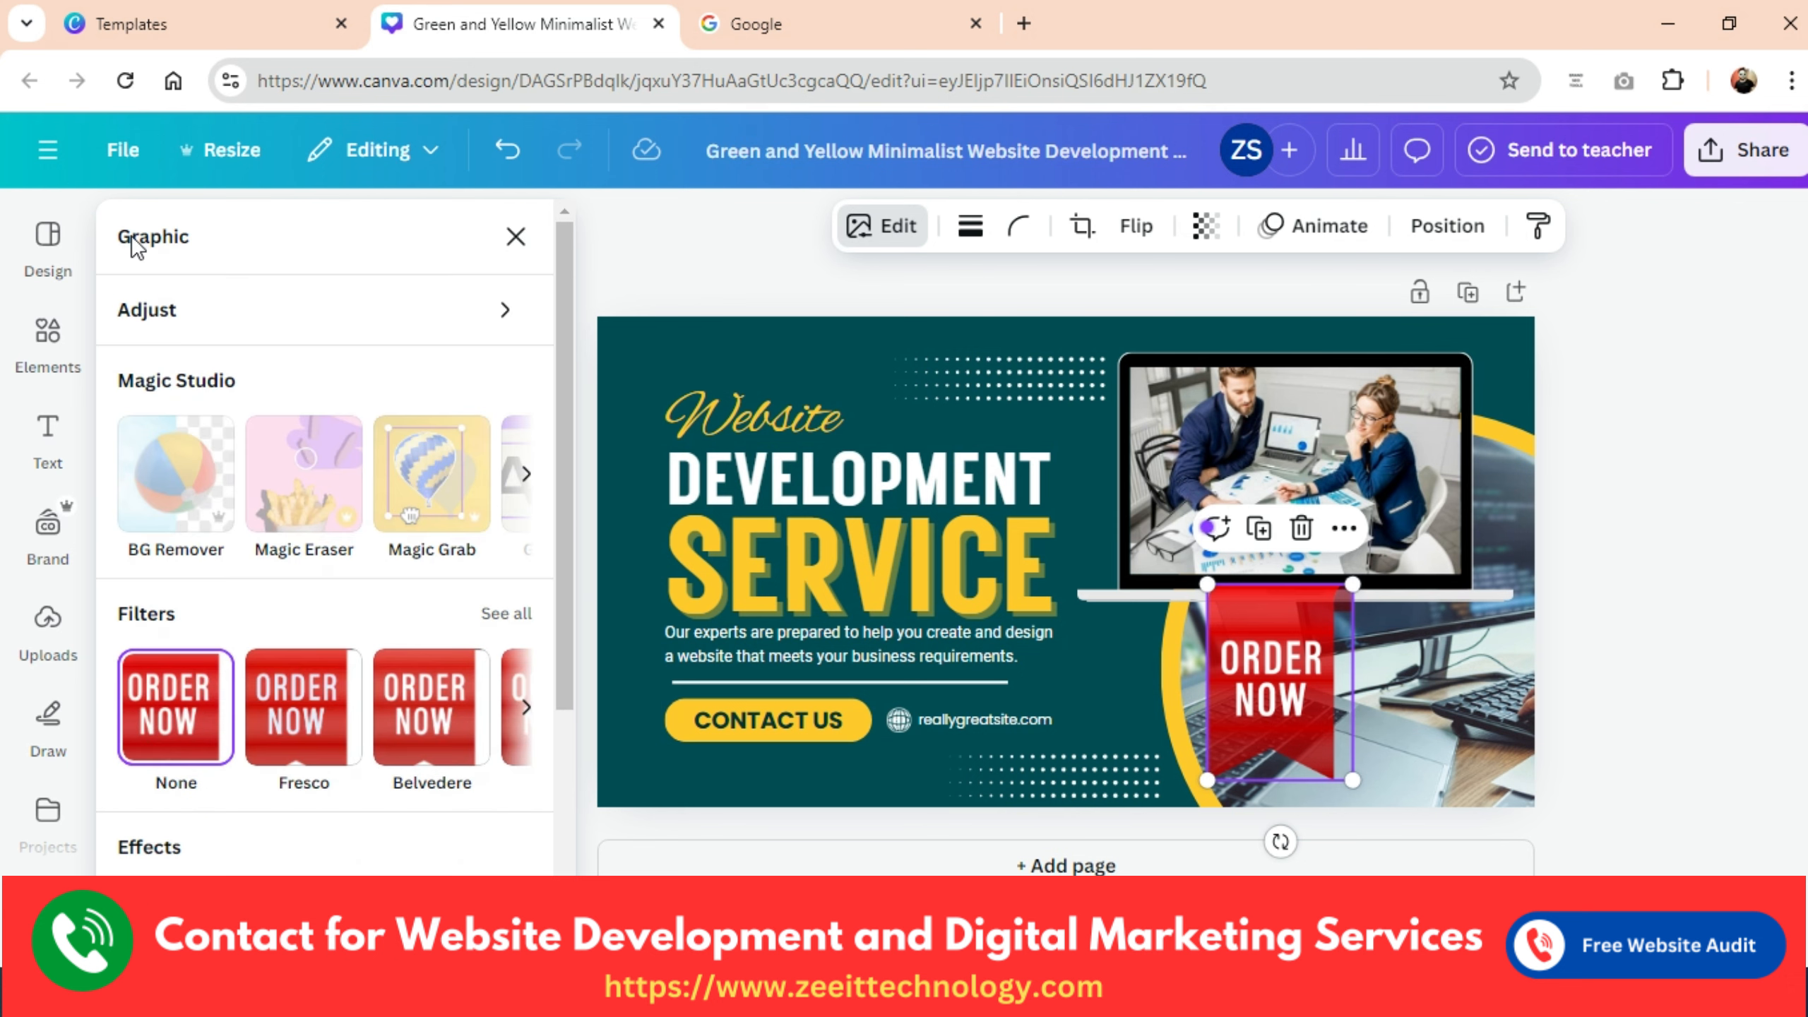
left_click(515, 237)
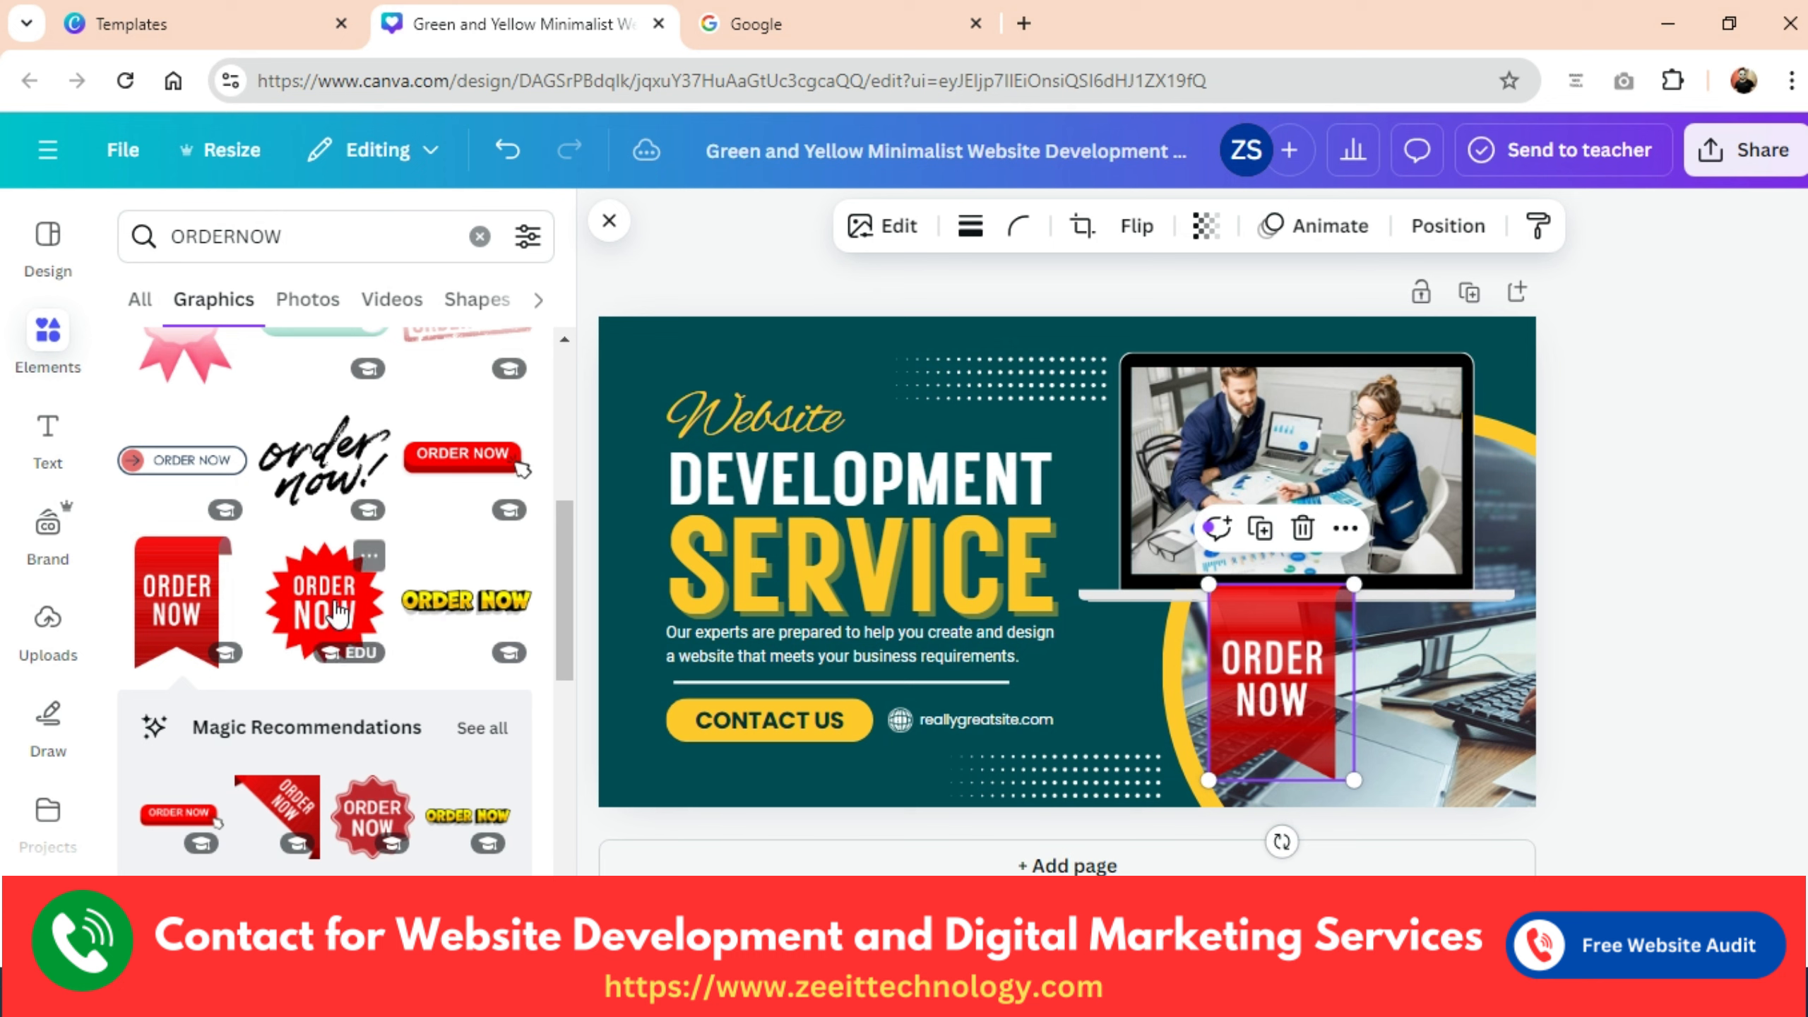
Try the large red starburst ORDER NOW graphic on the banner, and delete both it and the red ribbon.
left_click(325, 610)
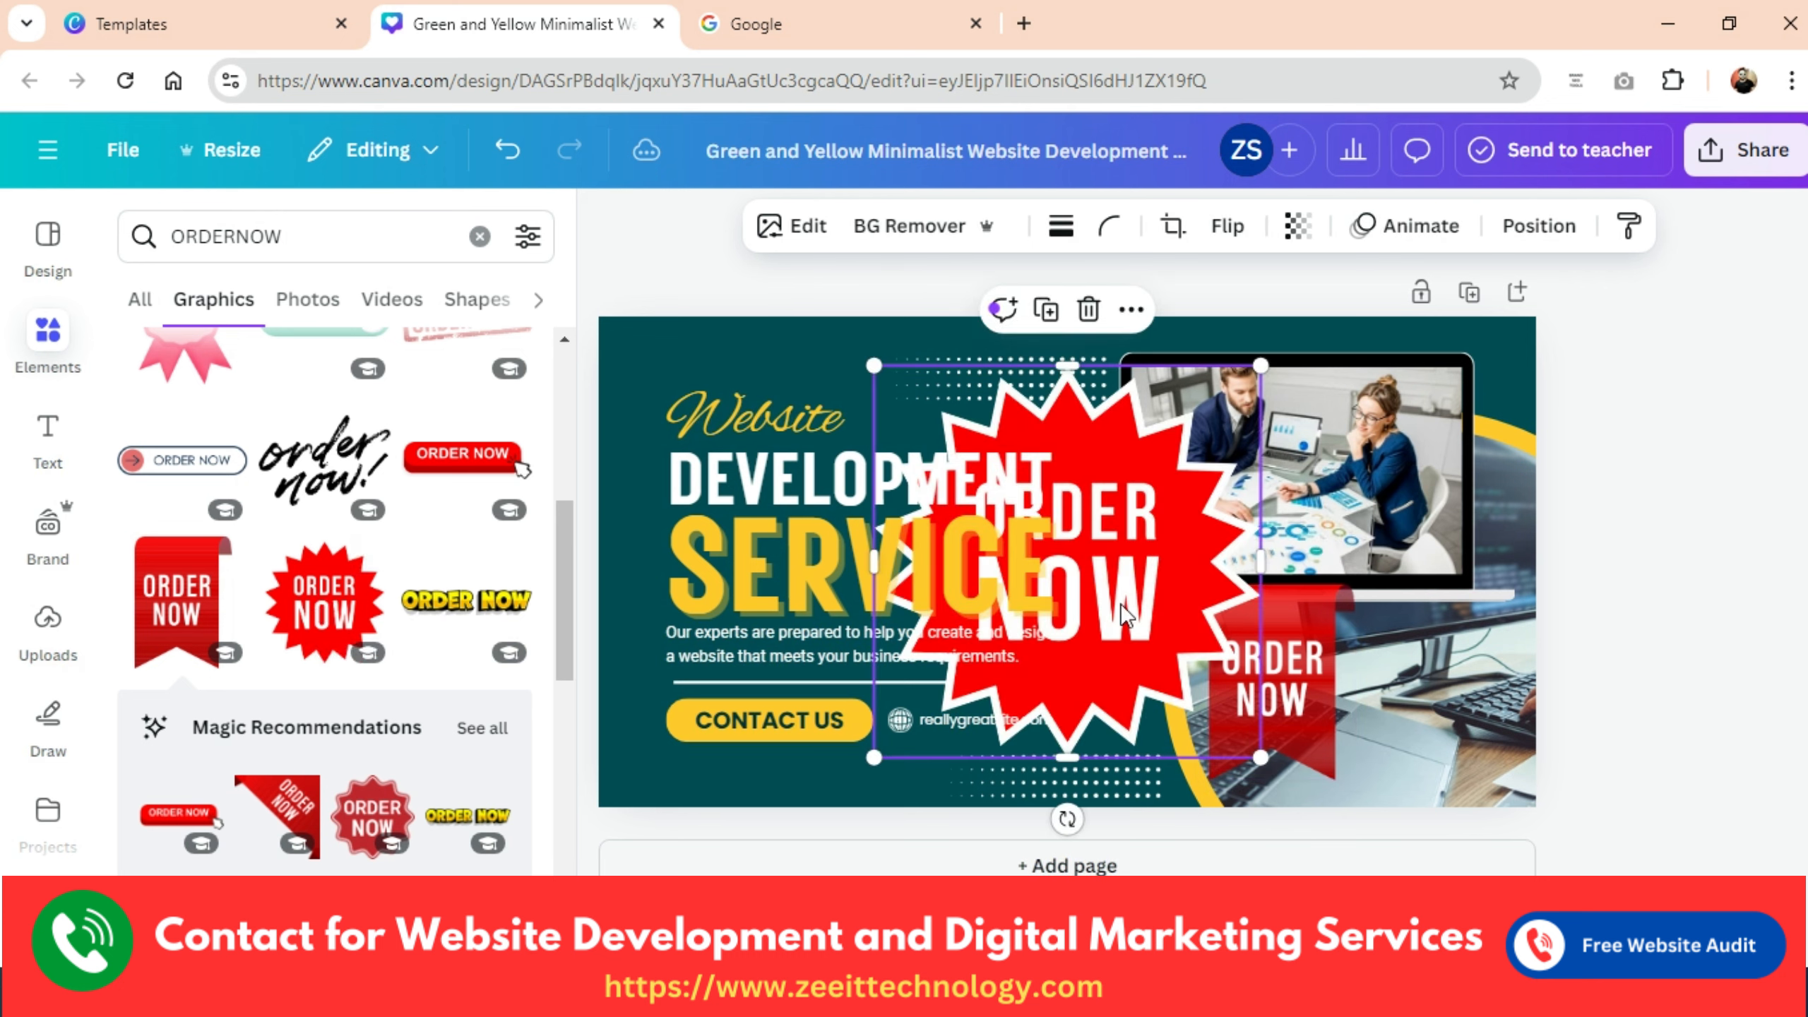
mouse_move(1151, 508)
left_mouse_down()
mouse_move(1030, 516)
mouse_move(1121, 521)
left_mouse_up()
key("Delete")
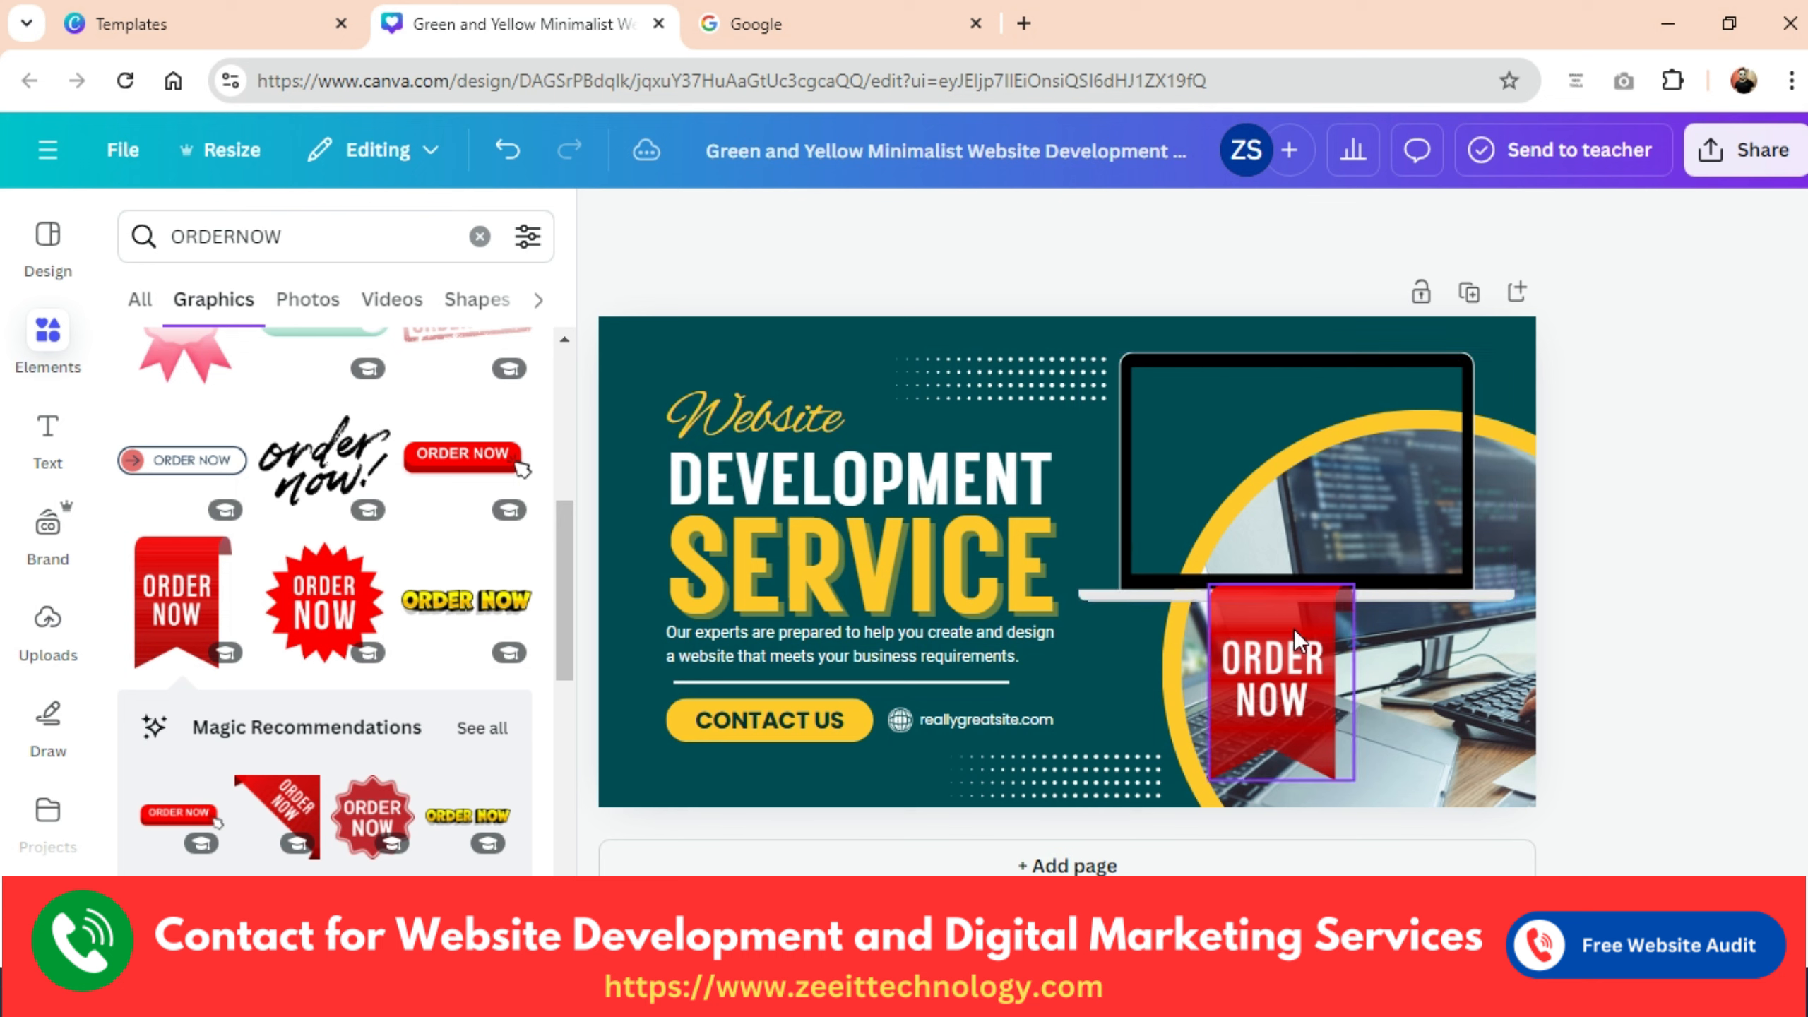
left_click(1282, 651)
key("Delete")
Add the scalloped red ORDER NOW badge to the banner again and delete it.
scroll(462, 610, "up", 5)
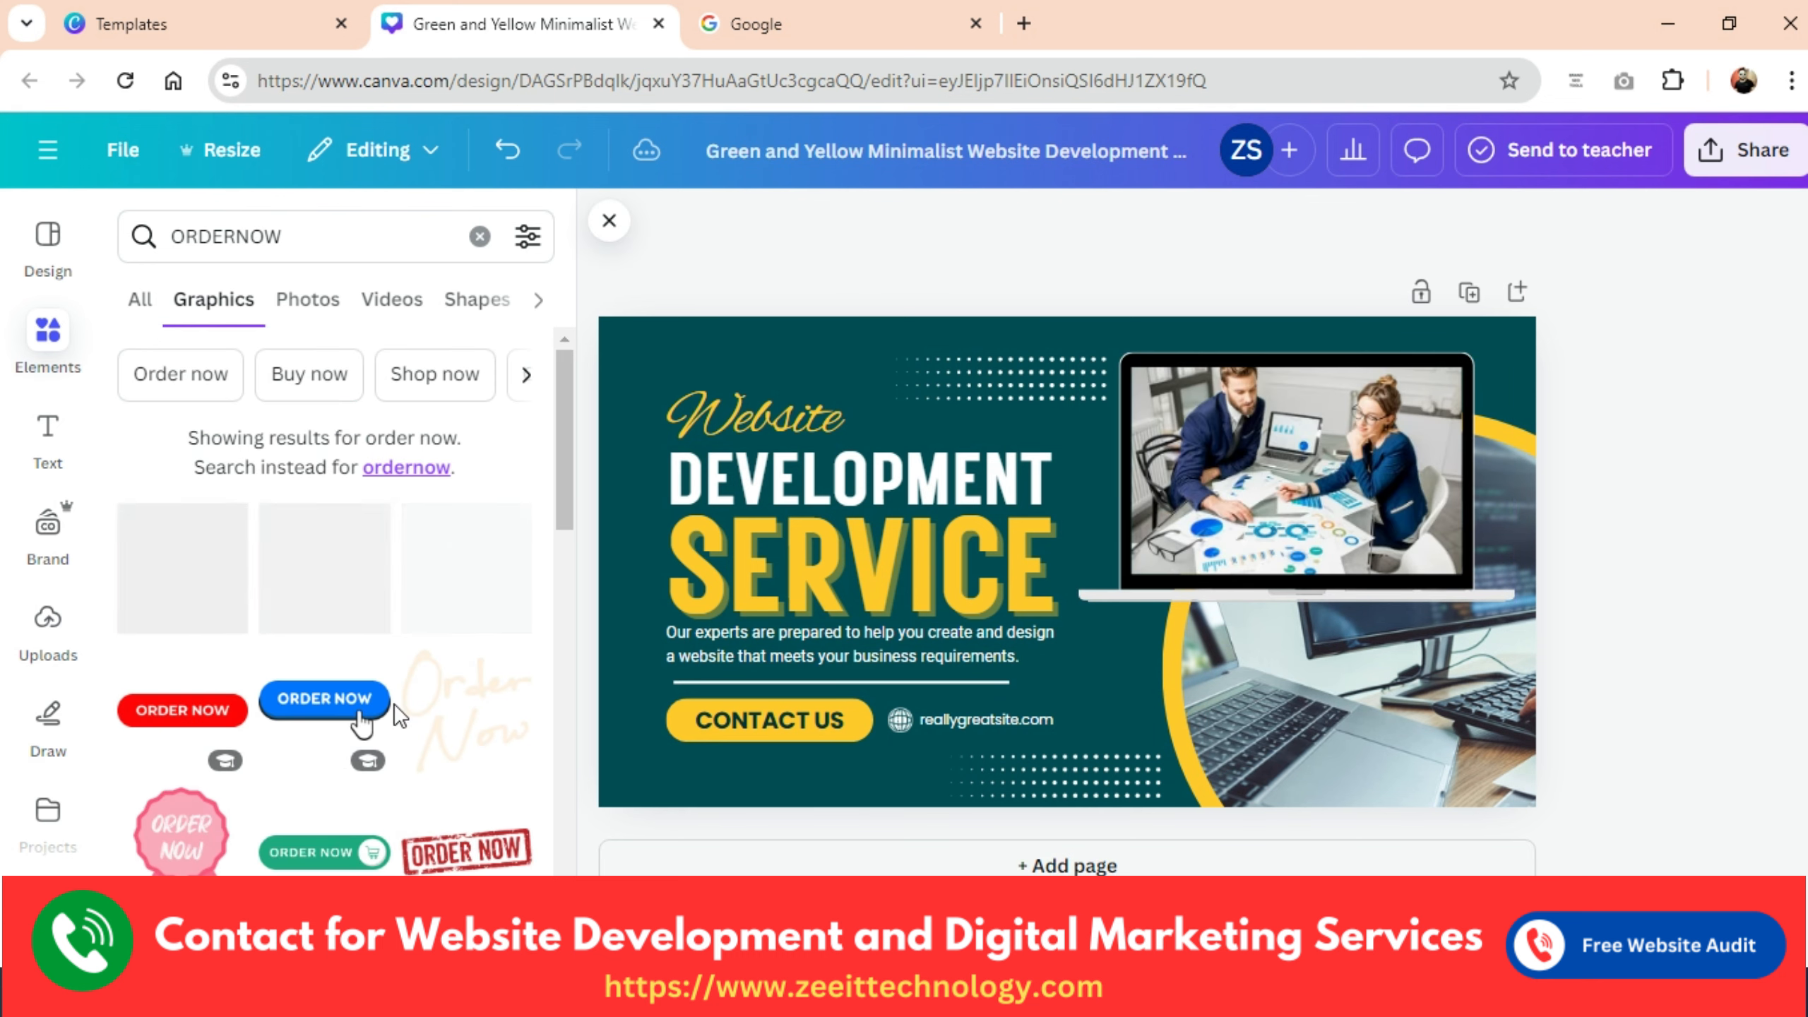
left_click(476, 595)
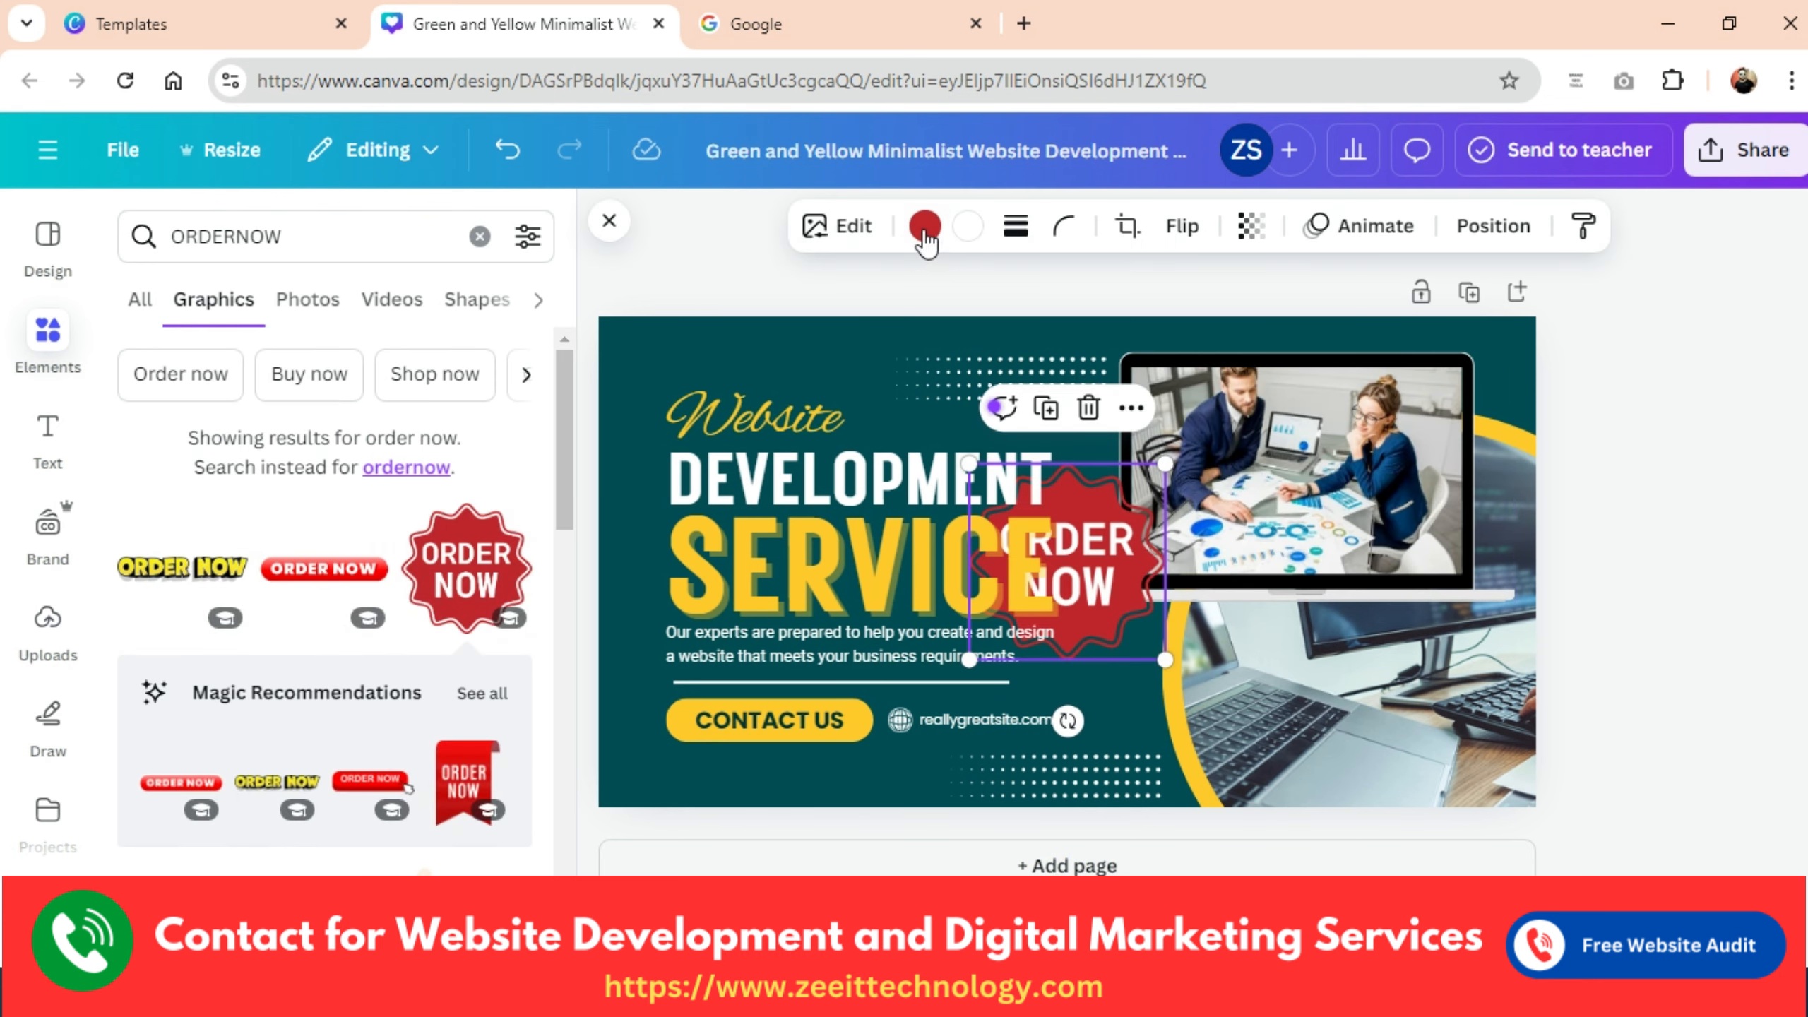
key("Delete")
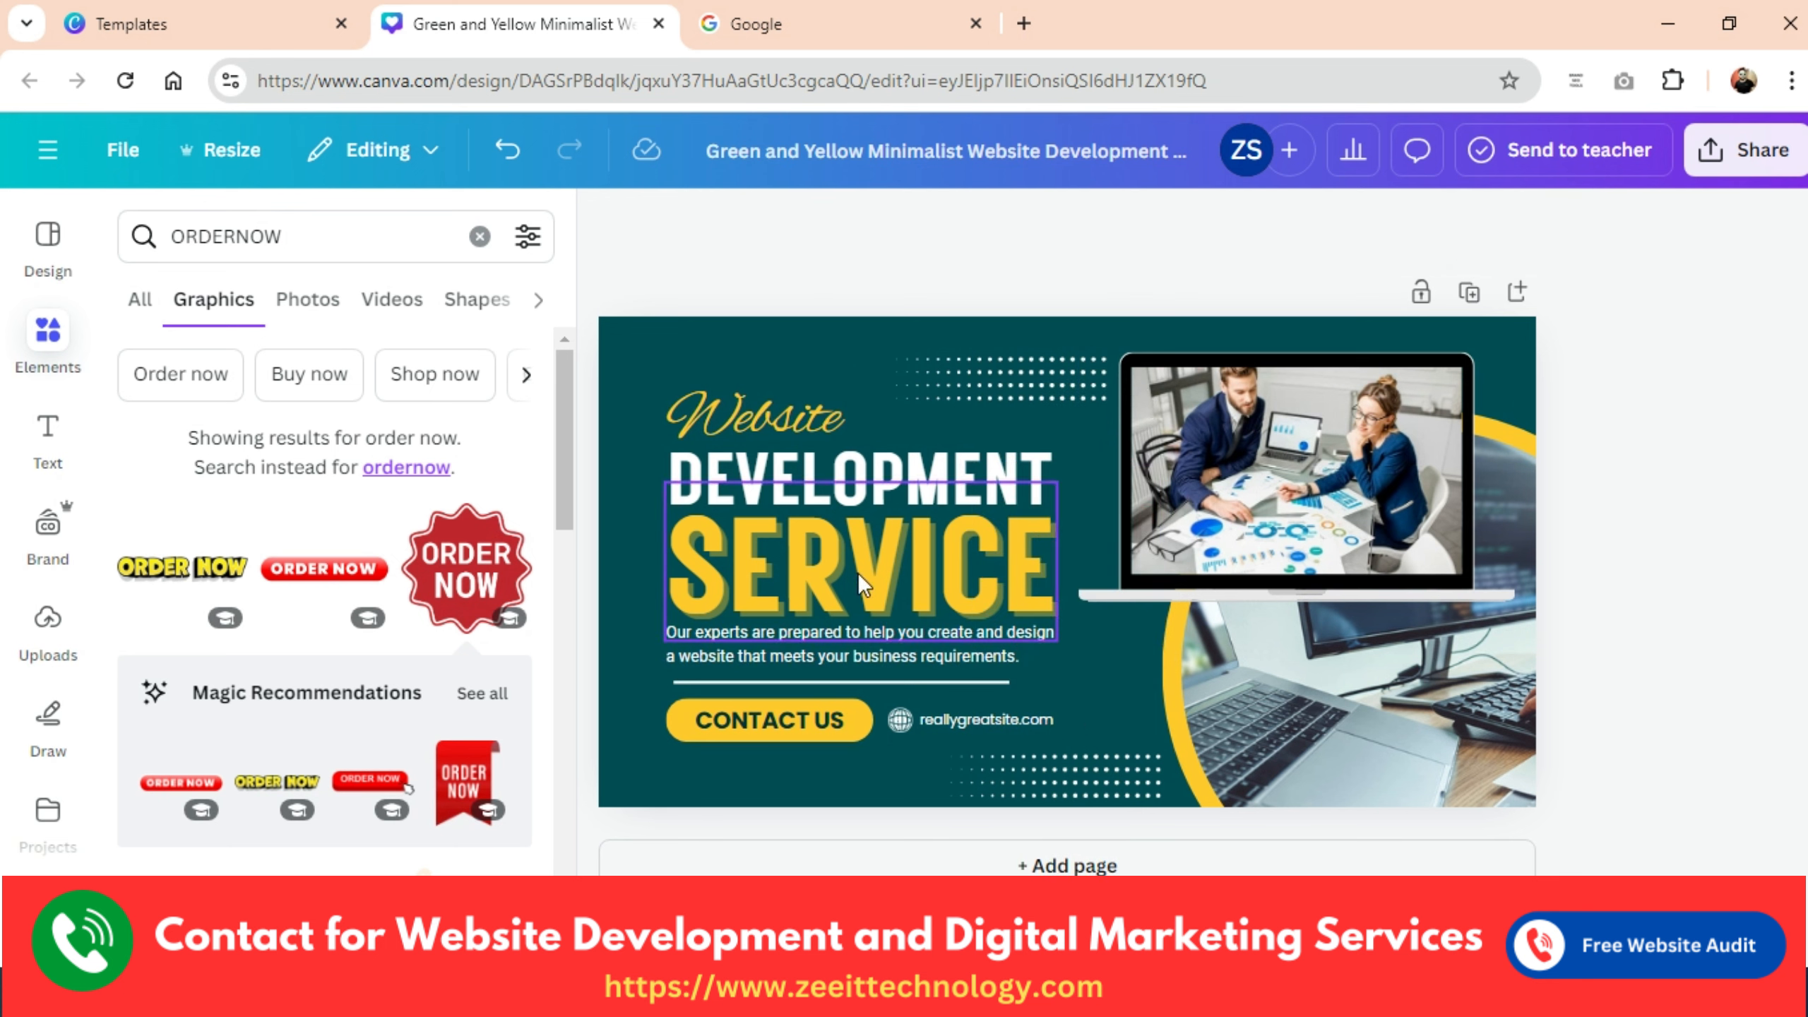
Try the animated open-box ORDER NOW sticker from further down the graphics results over the round photo, shrink it, and delete it.
scroll(250, 641, "down", 5)
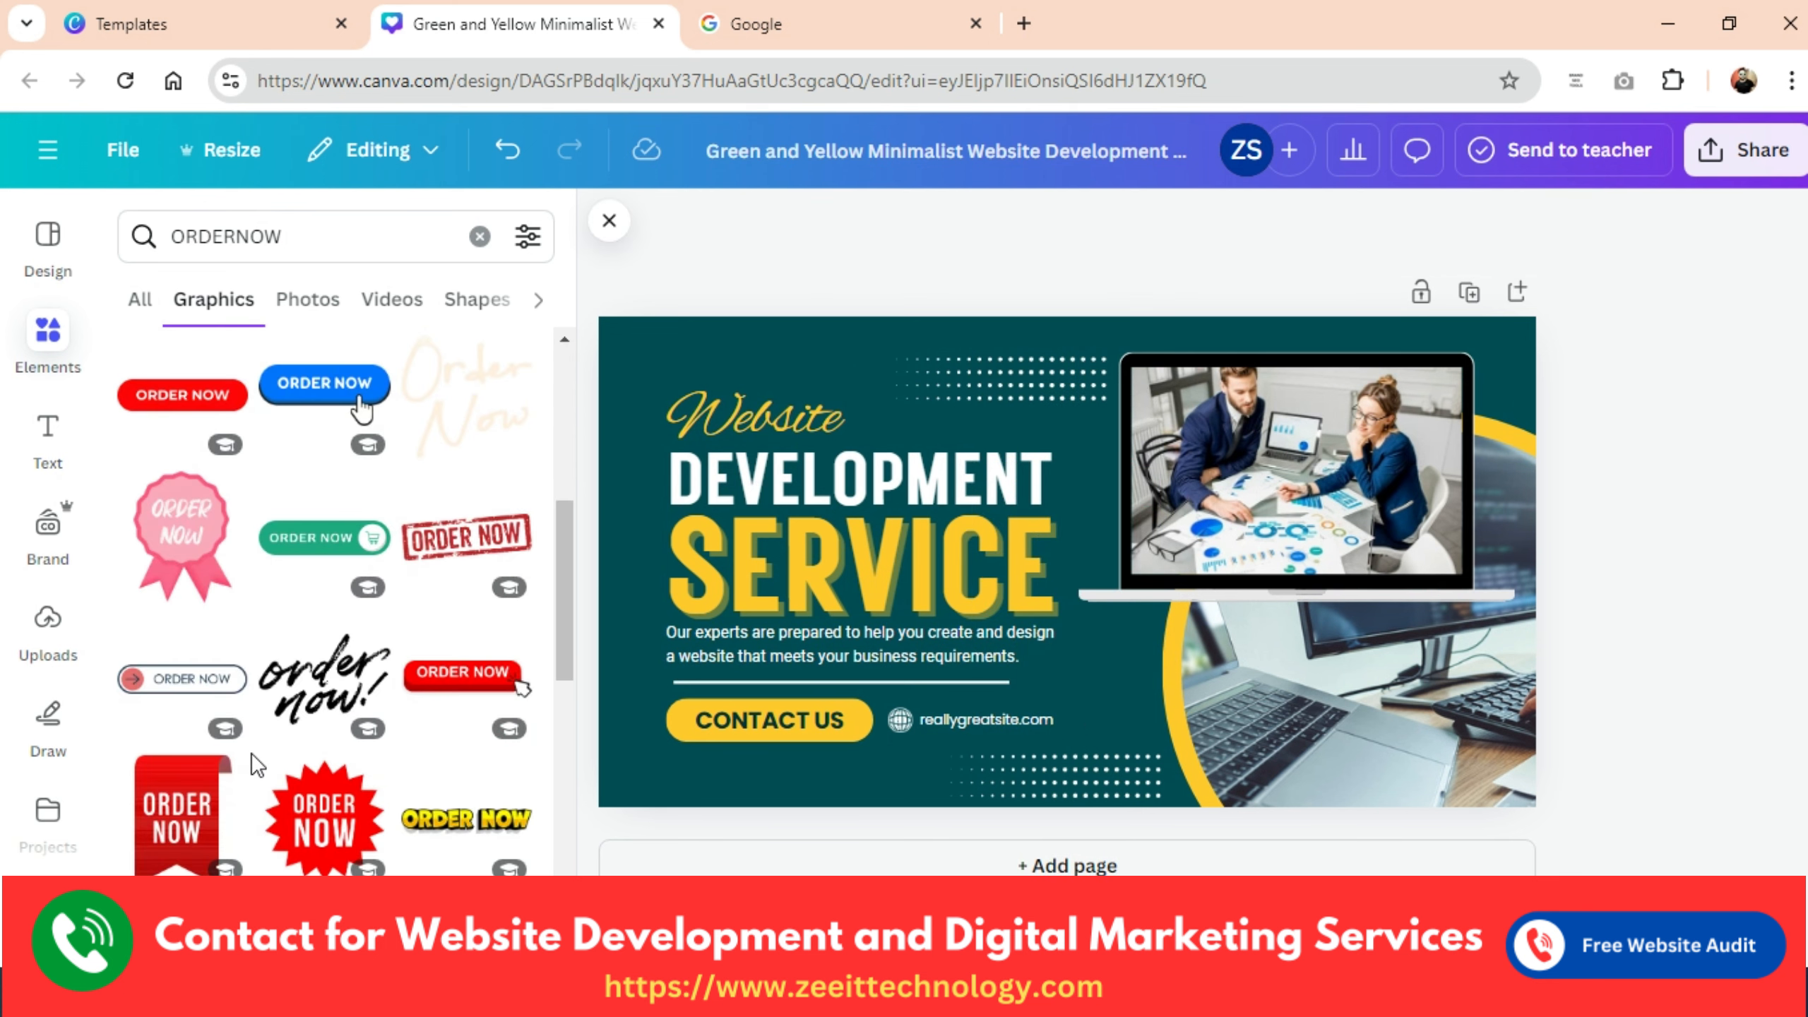
scroll(251, 715, "down", 10)
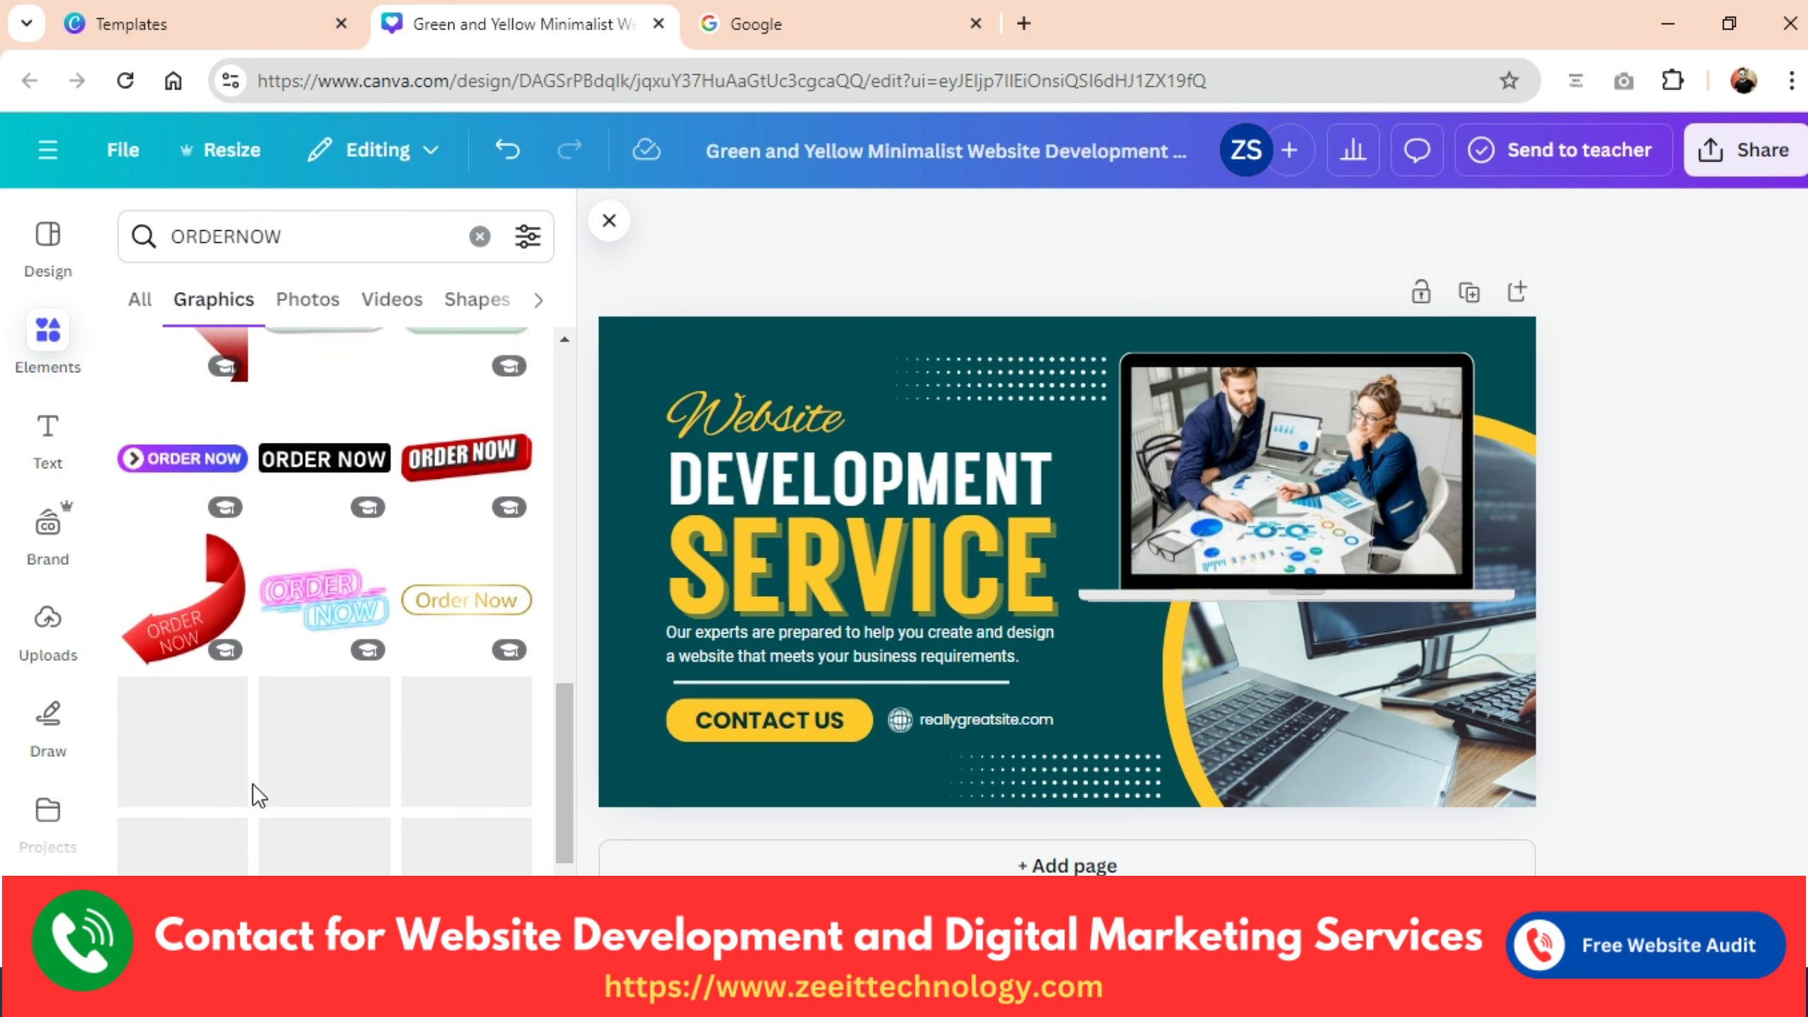
scroll(252, 779, "down", 10)
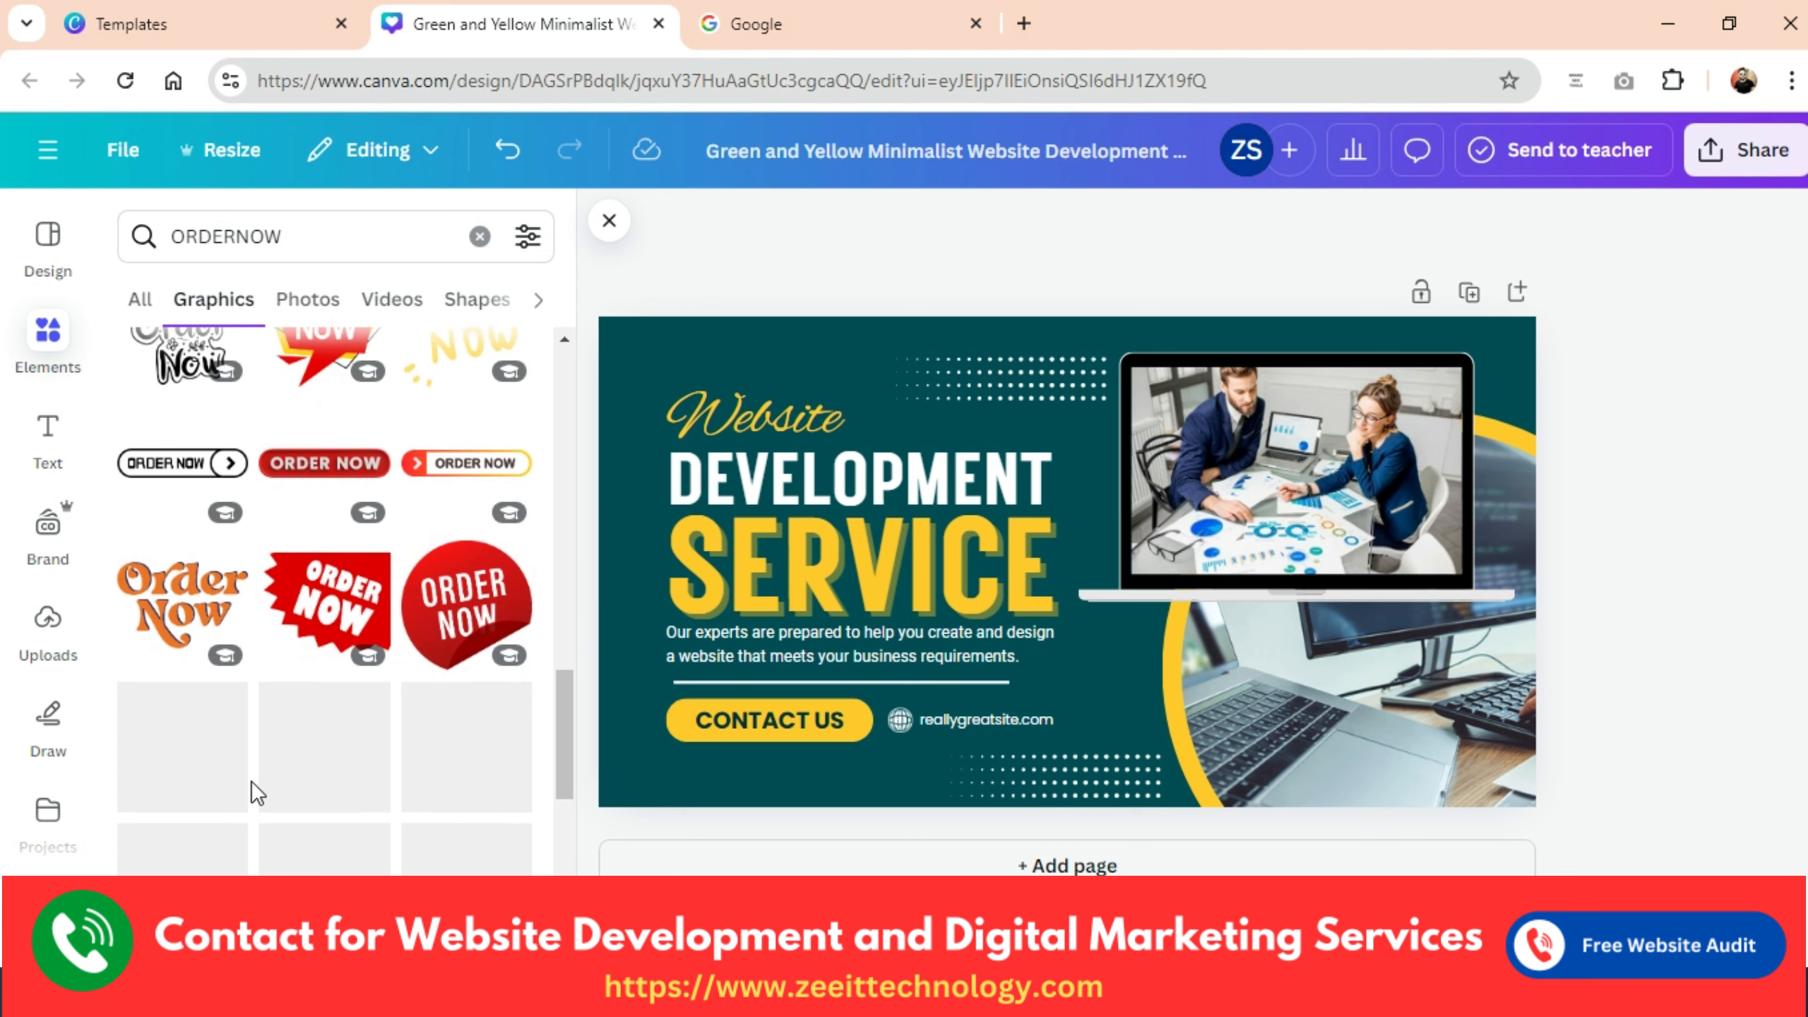
scroll(252, 781, "down", 3)
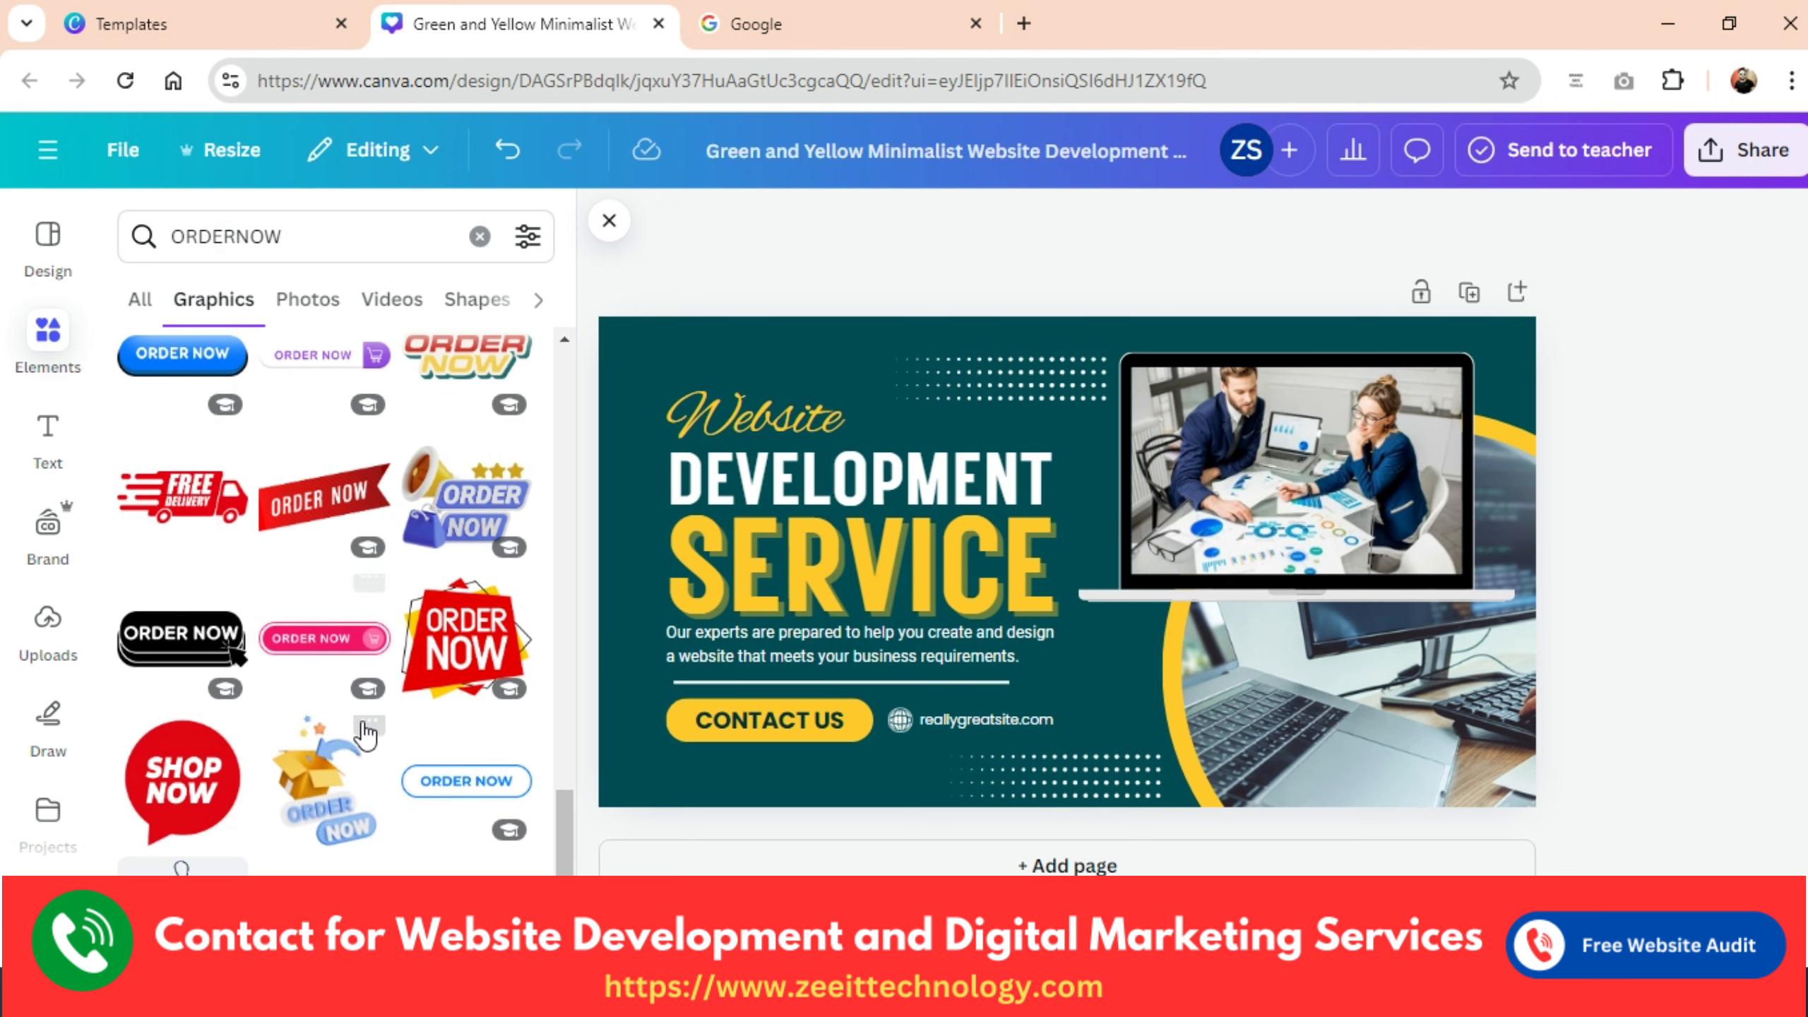
scroll(356, 761, "down", 2)
left_click(321, 644)
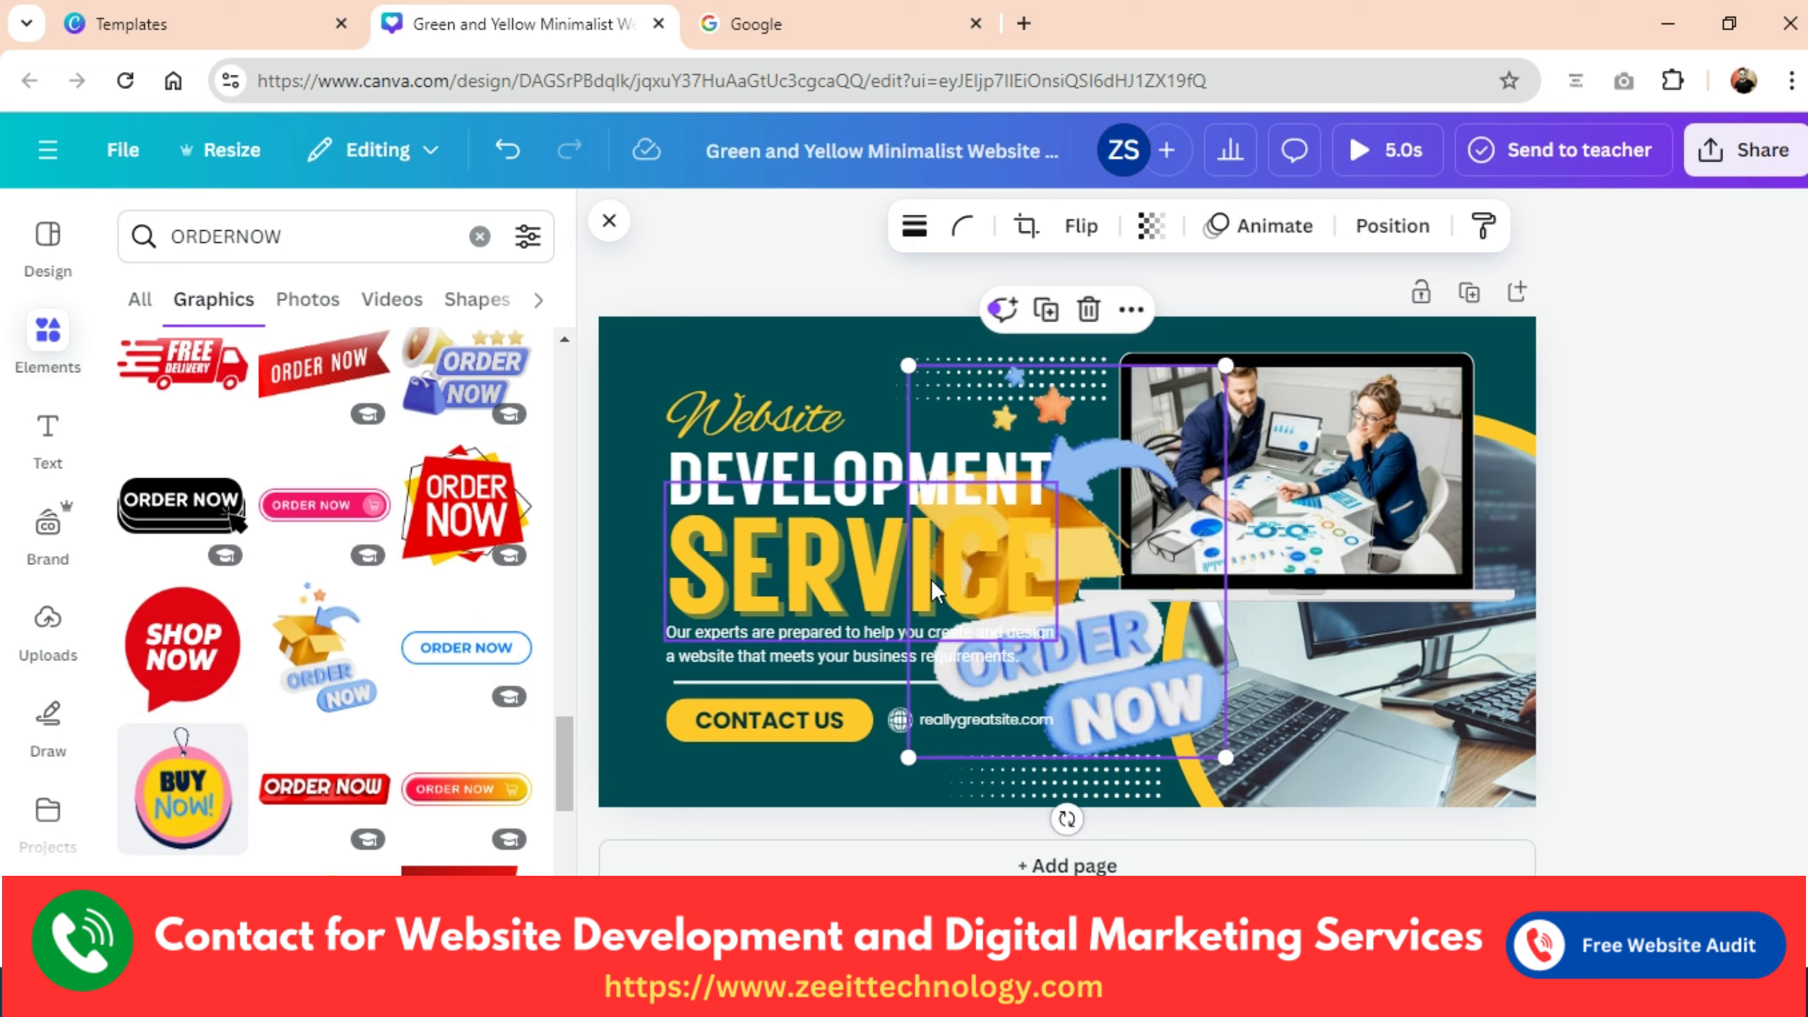
left_click_drag(1102, 552, 1356, 631)
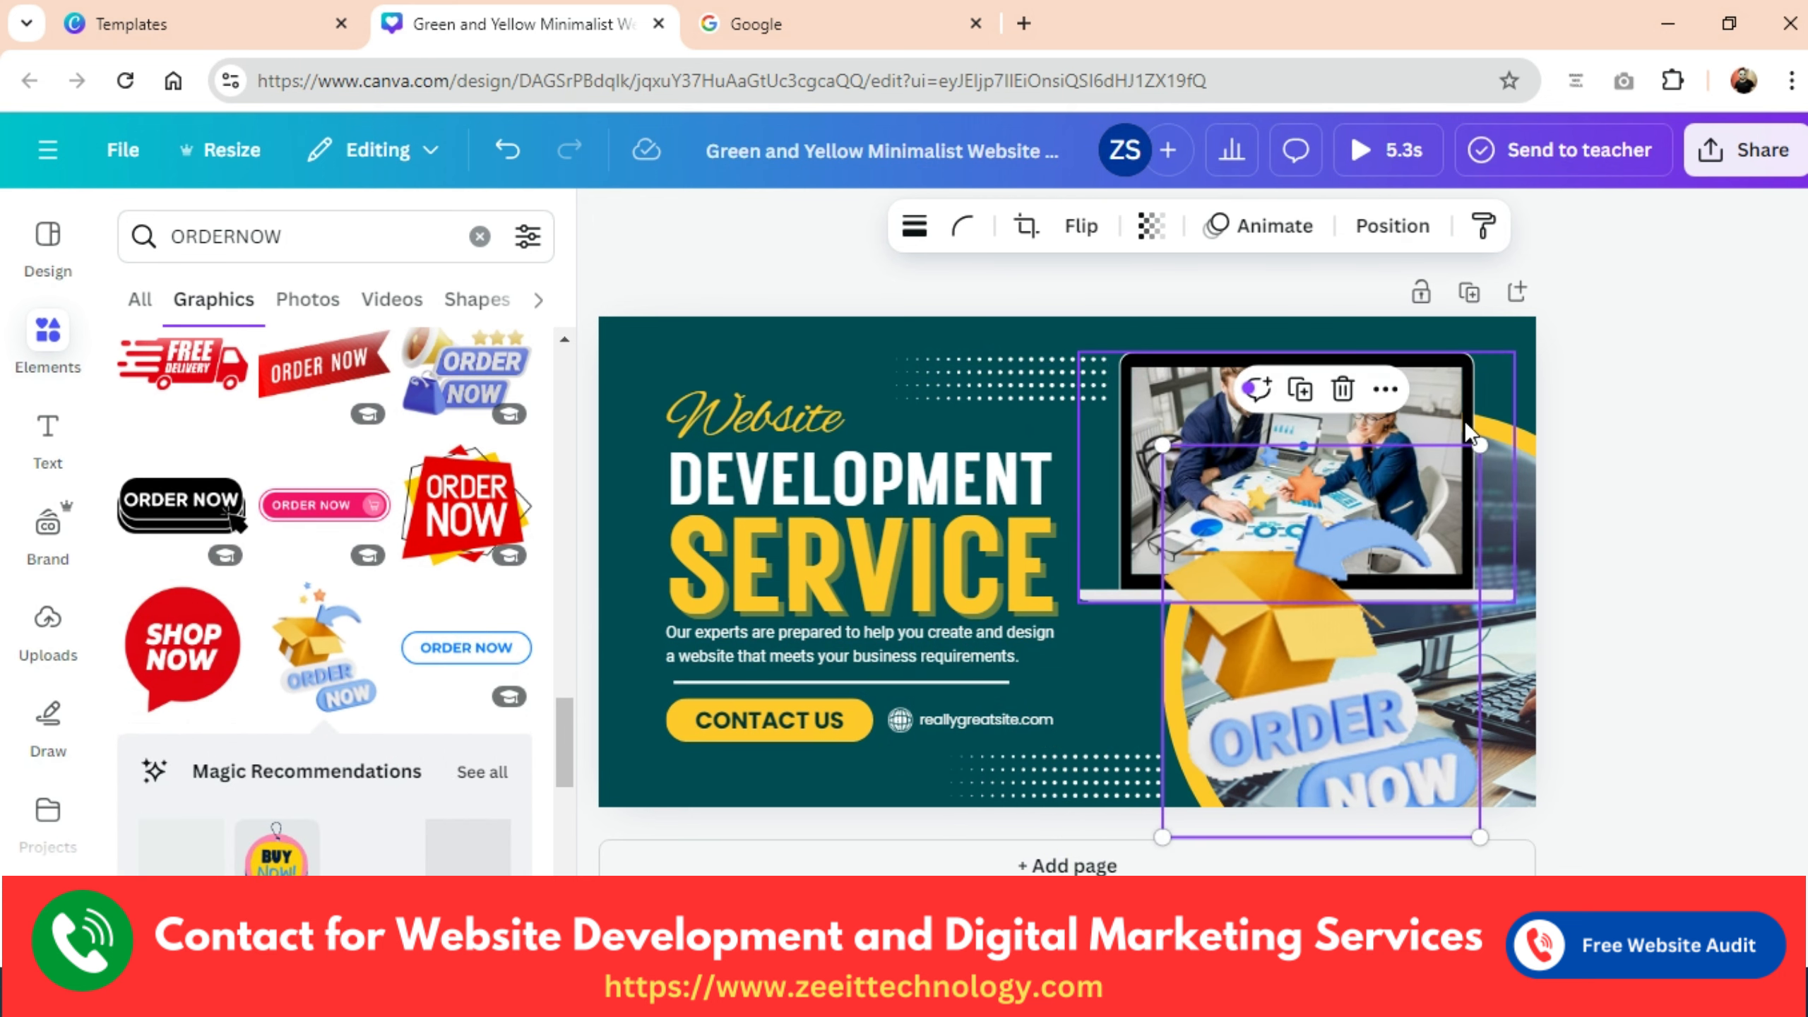
left_click_drag(1487, 442, 1374, 579)
left_click_drag(1284, 798, 1314, 638)
key("Delete")
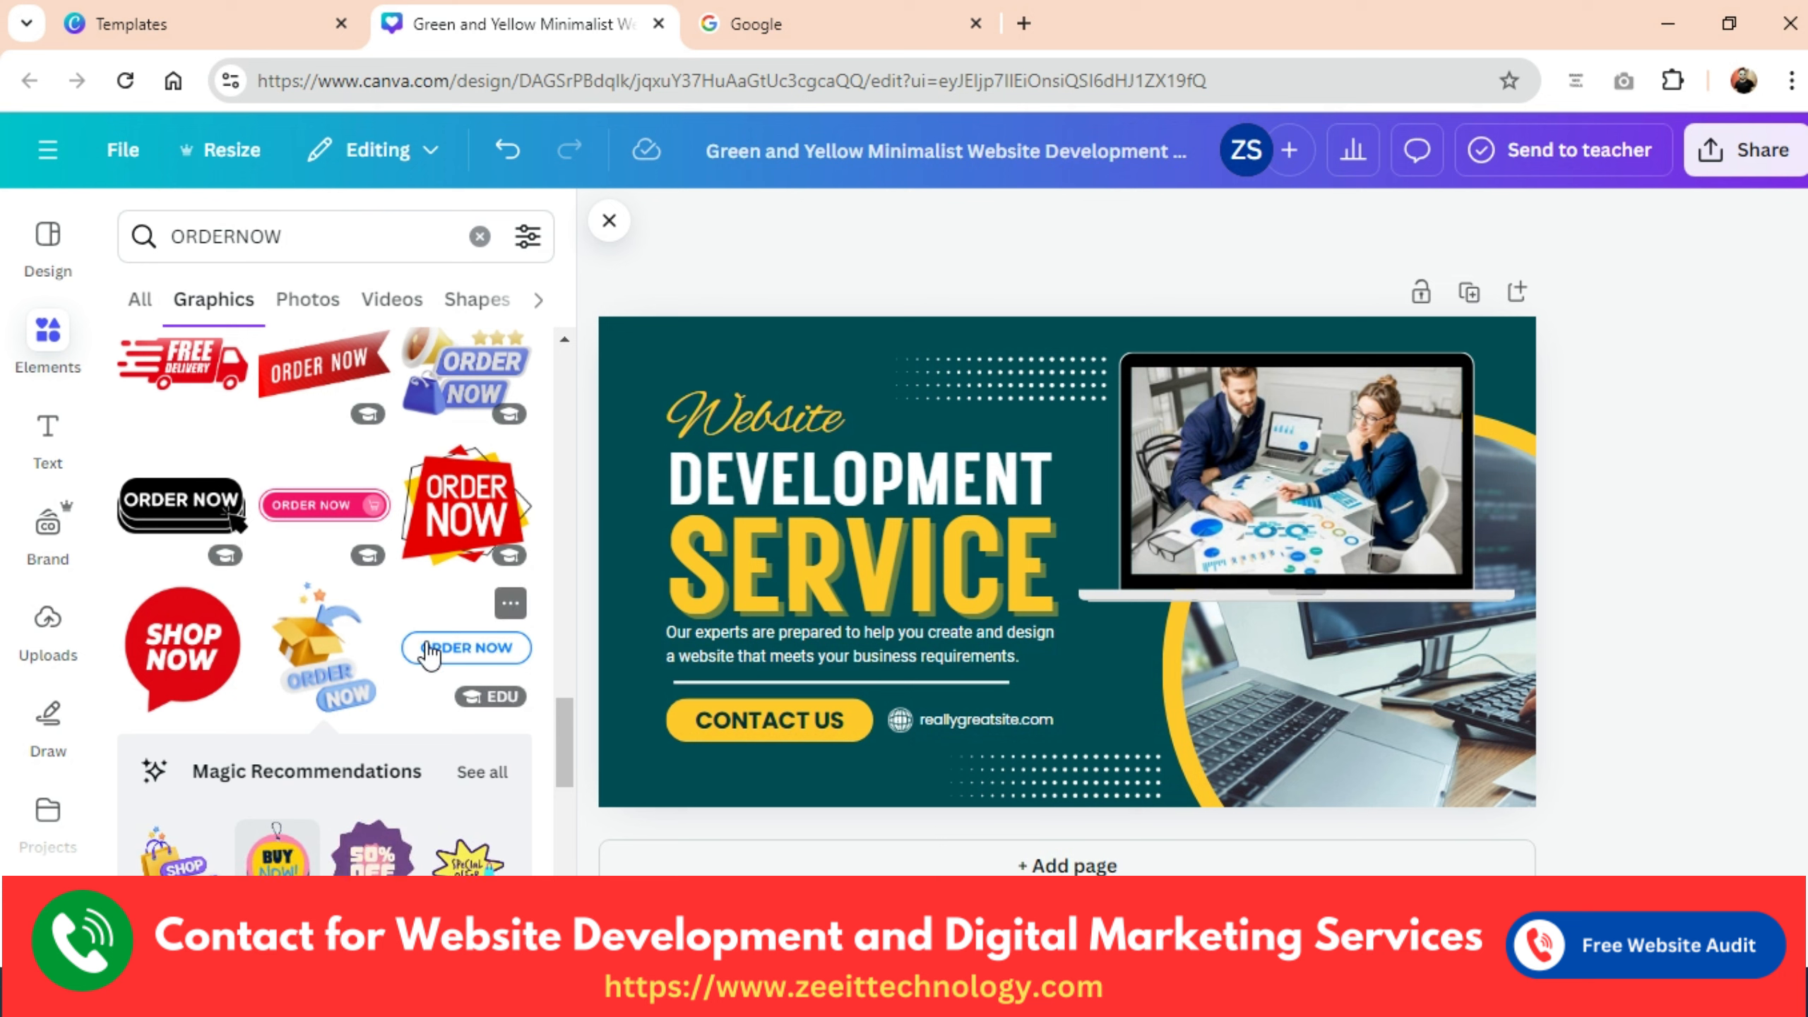
Try the tilted red ORDER NOW label with yellow accents over the round photo and delete it.
left_click(466, 507)
left_click_drag(1139, 528, 1382, 654)
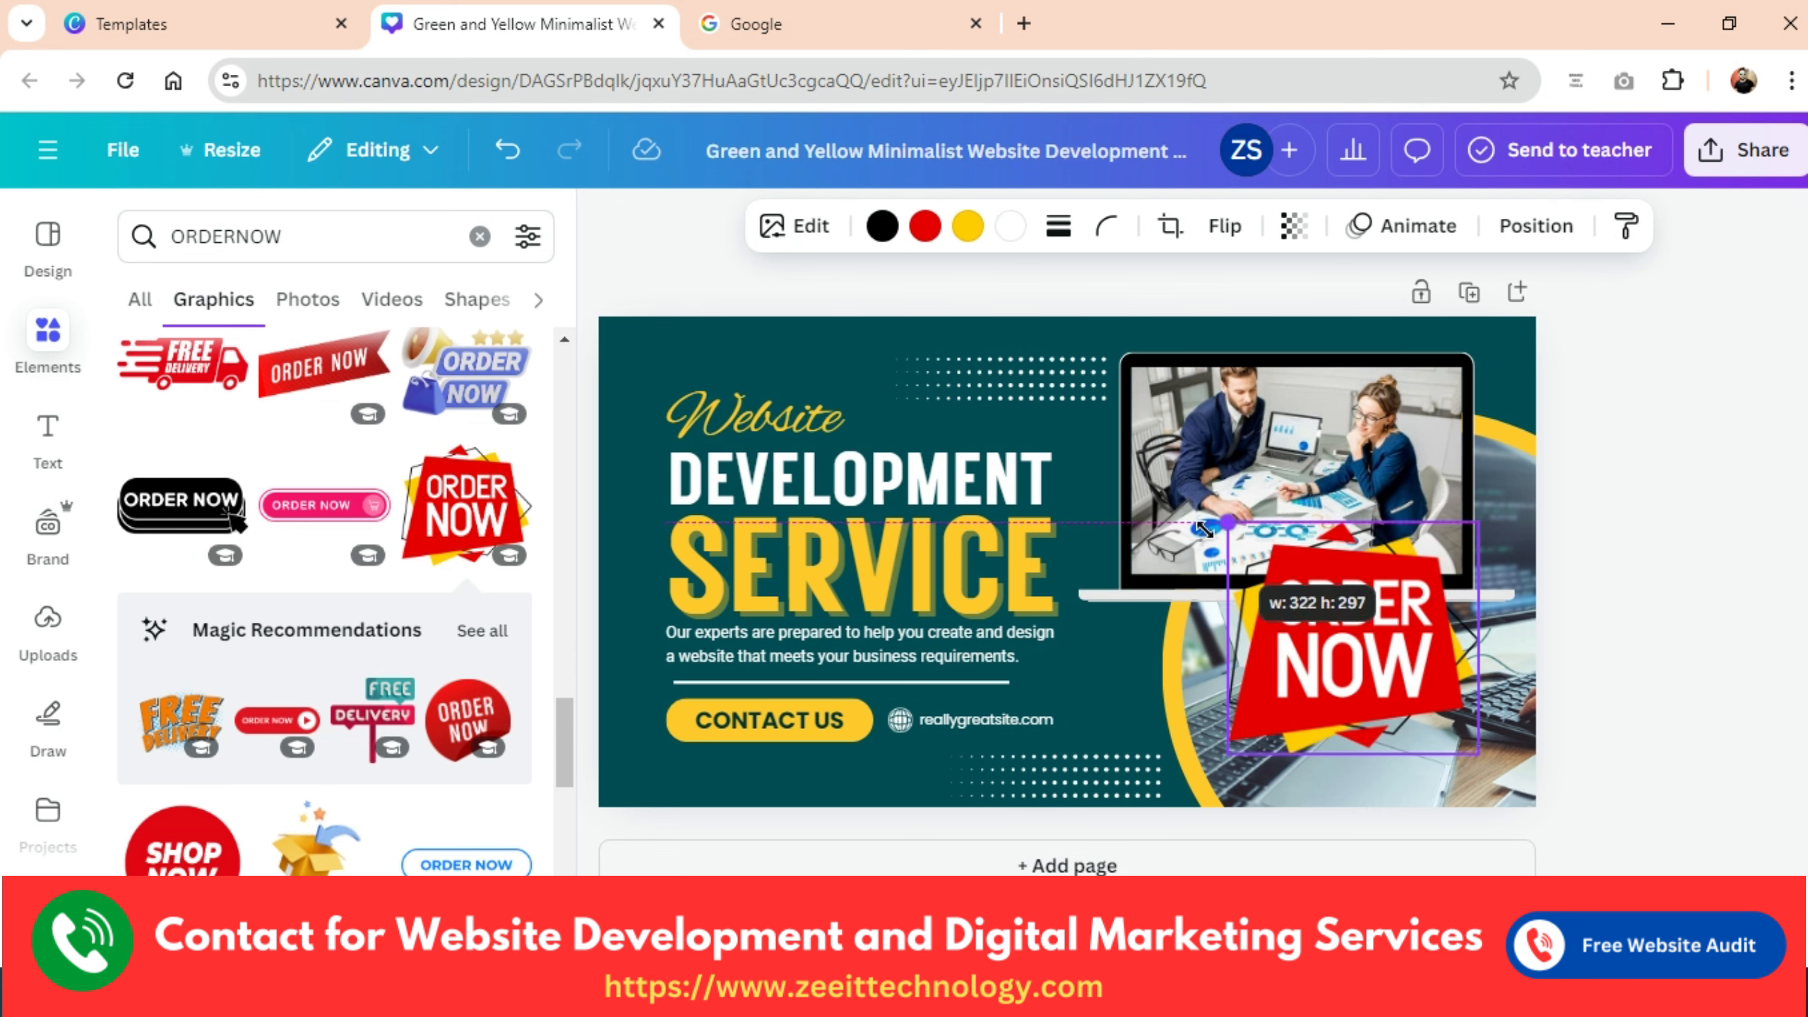
key("Delete")
Search the elements library for "call to action" and look through the results.
scroll(411, 387, "up", 3)
left_click(479, 236)
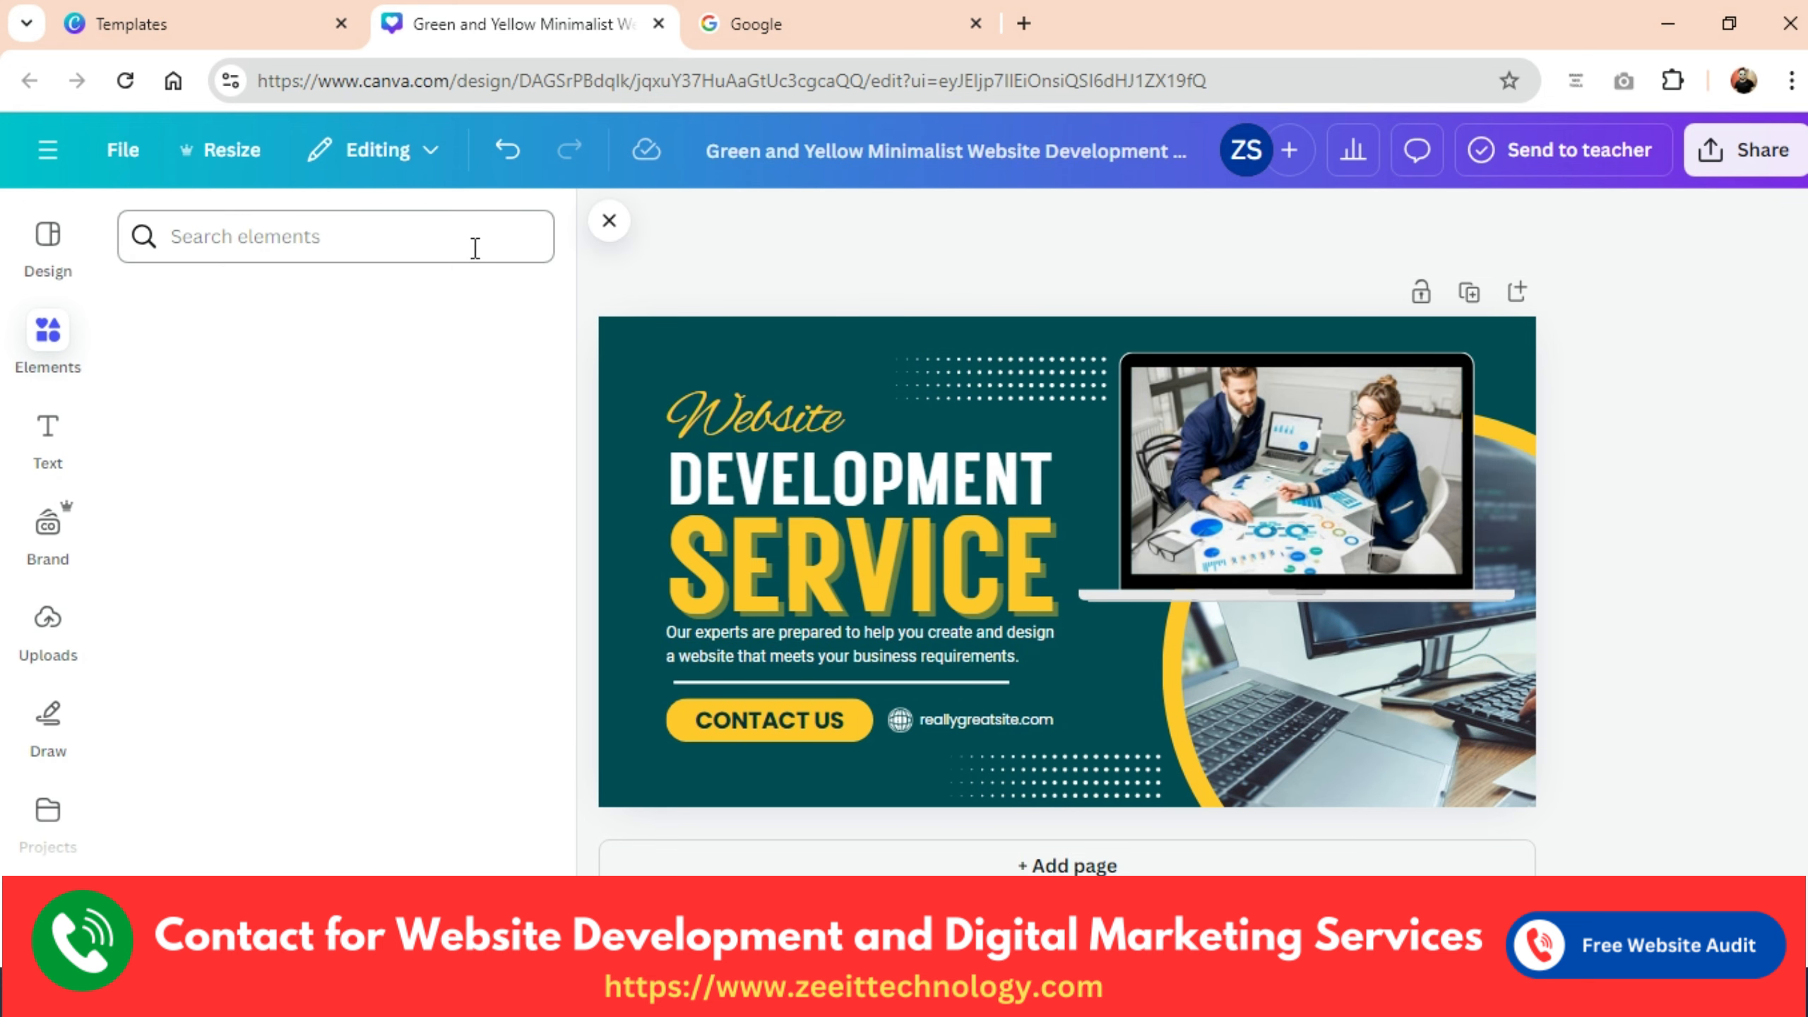
left_click(326, 247)
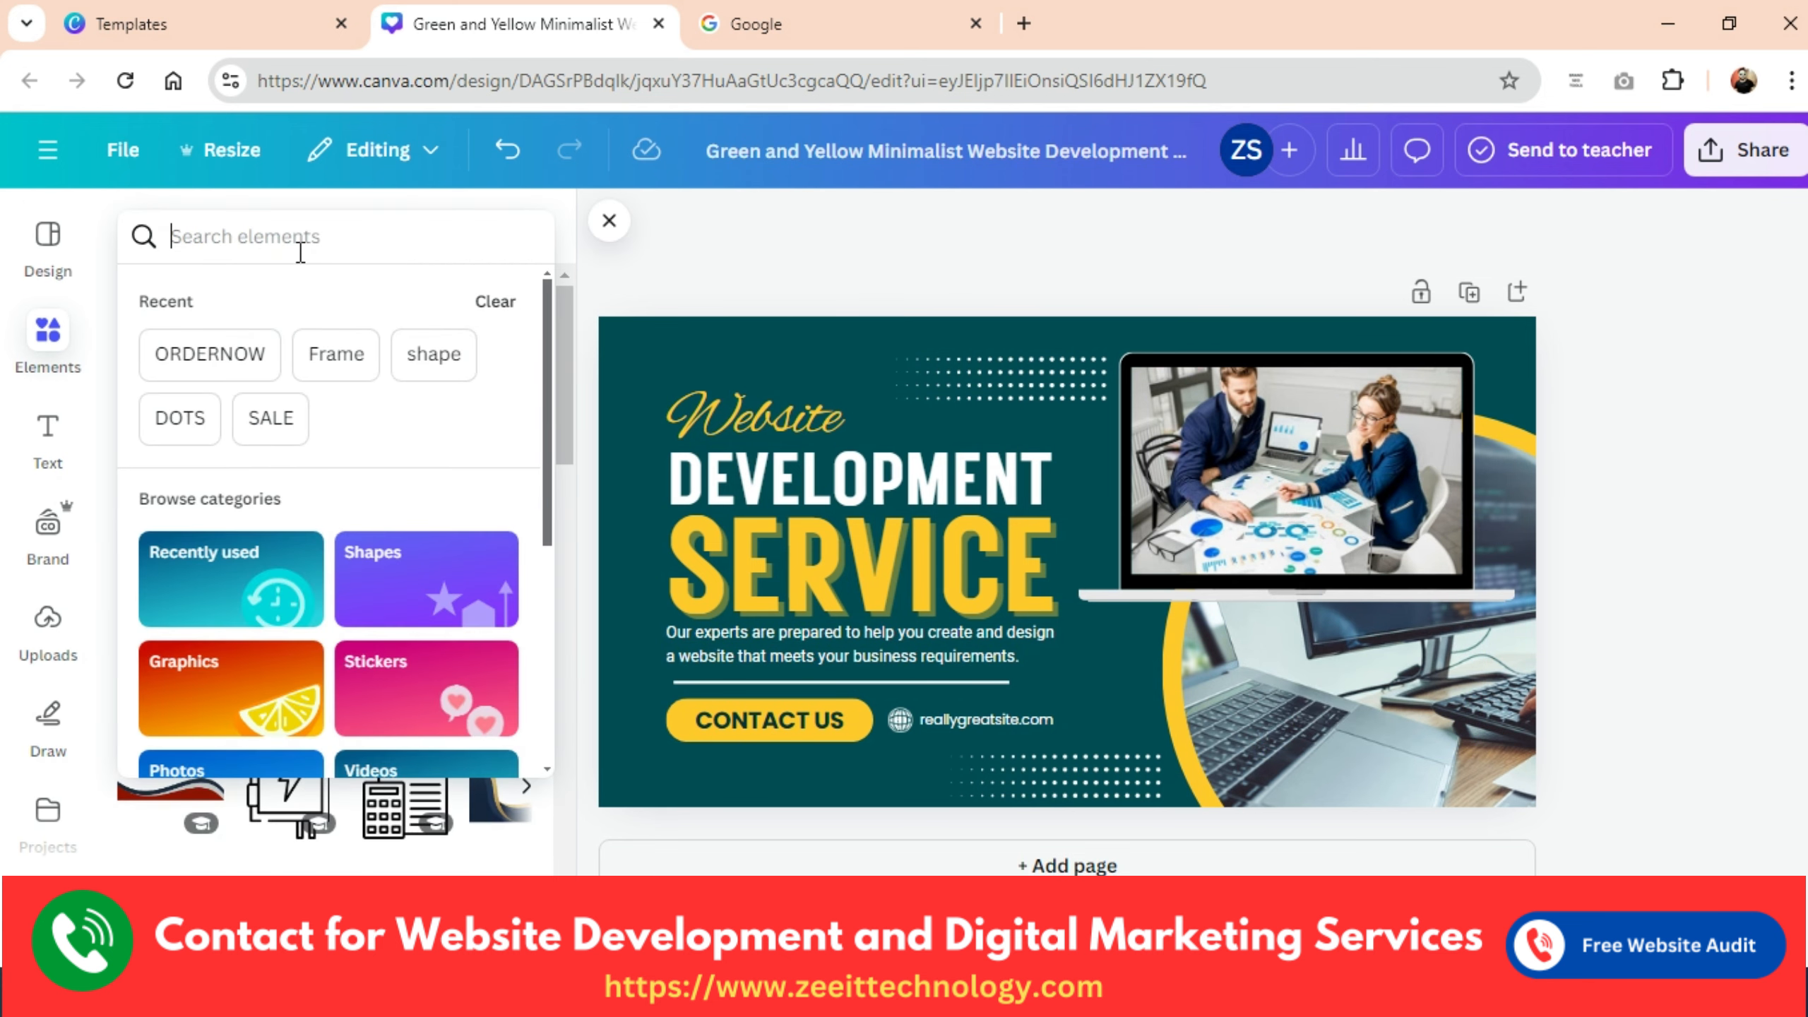
type("call to")
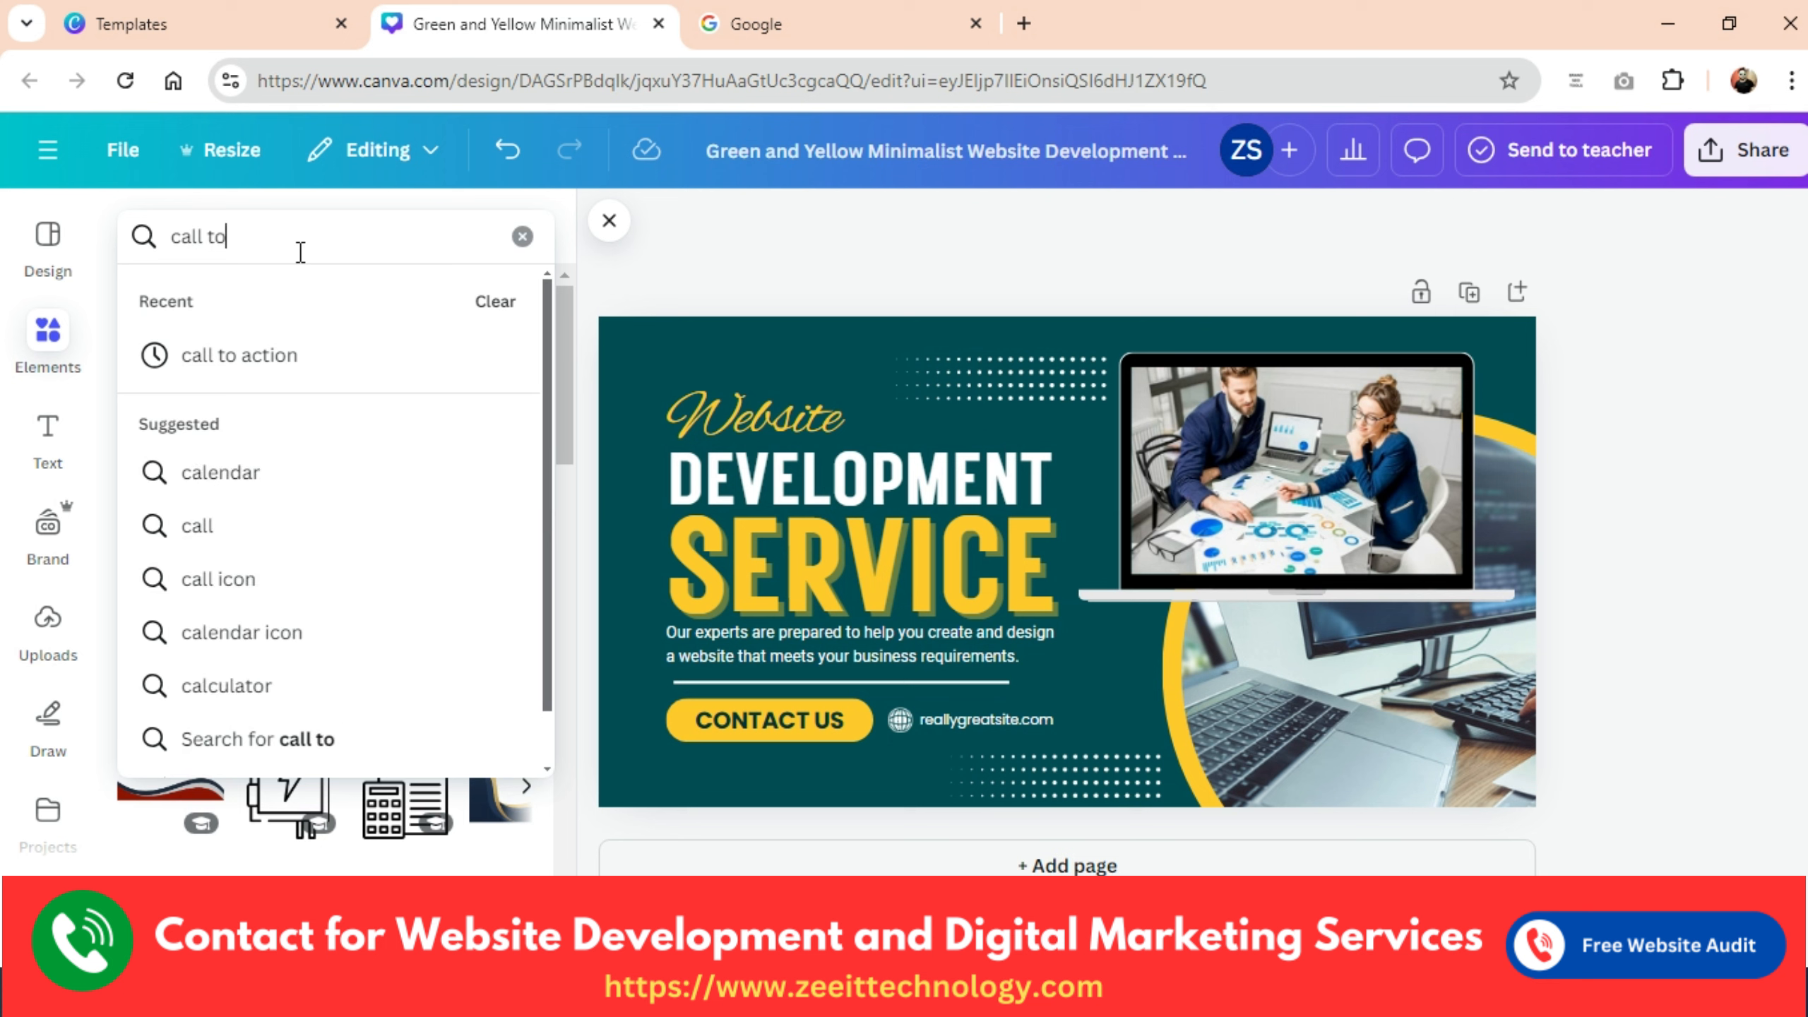
type(" action")
key("Return")
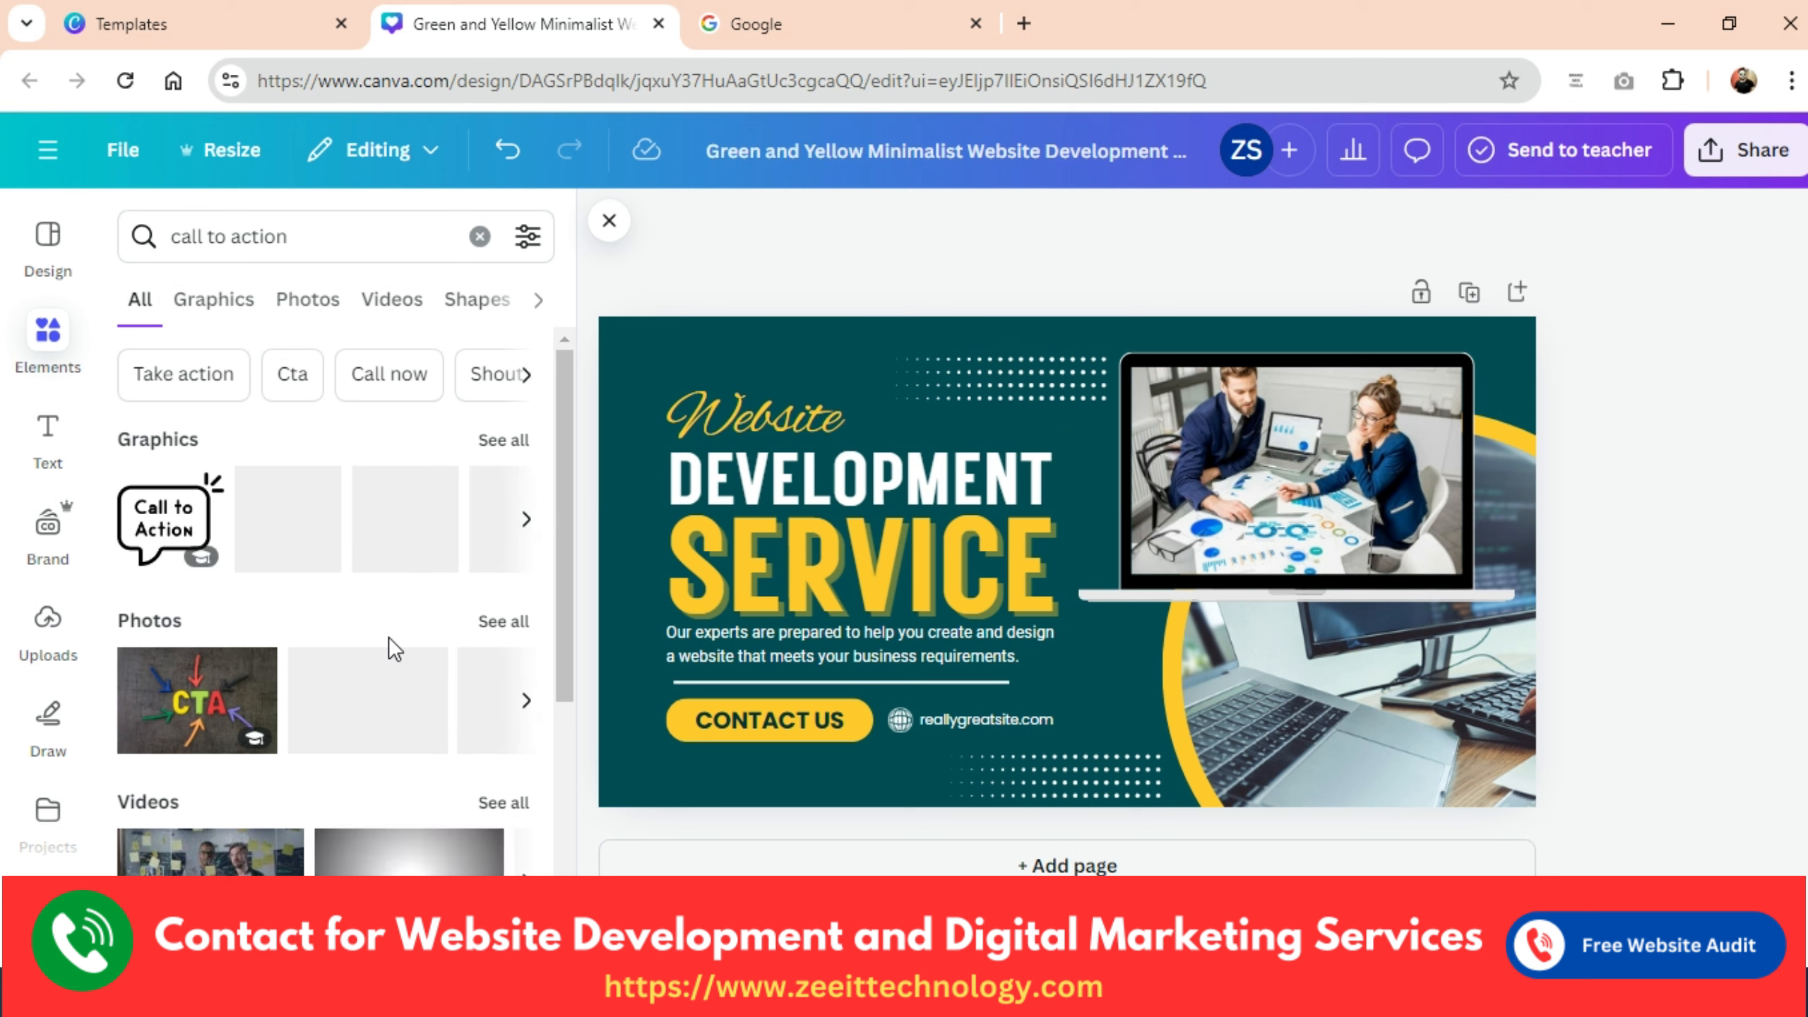
scroll(418, 676, "down", 3)
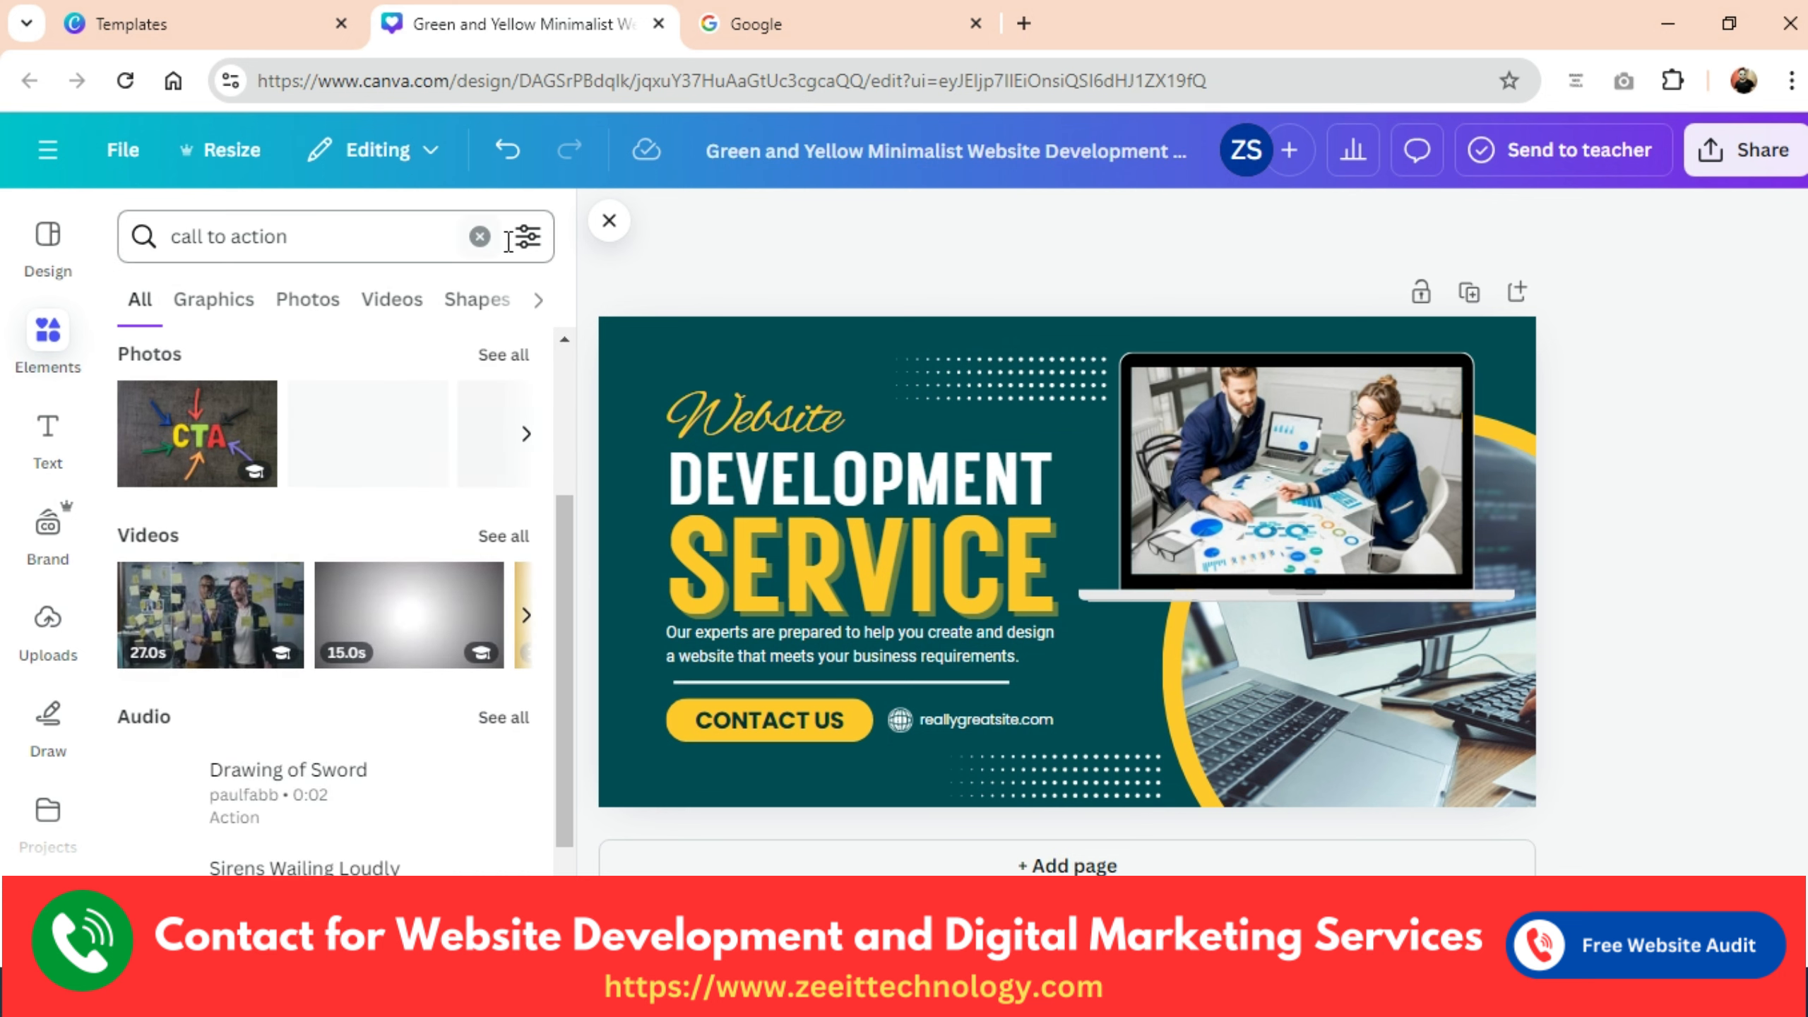
Search the elements library for "price tag" and look through the graphics and photo results.
left_click(479, 235)
type("p")
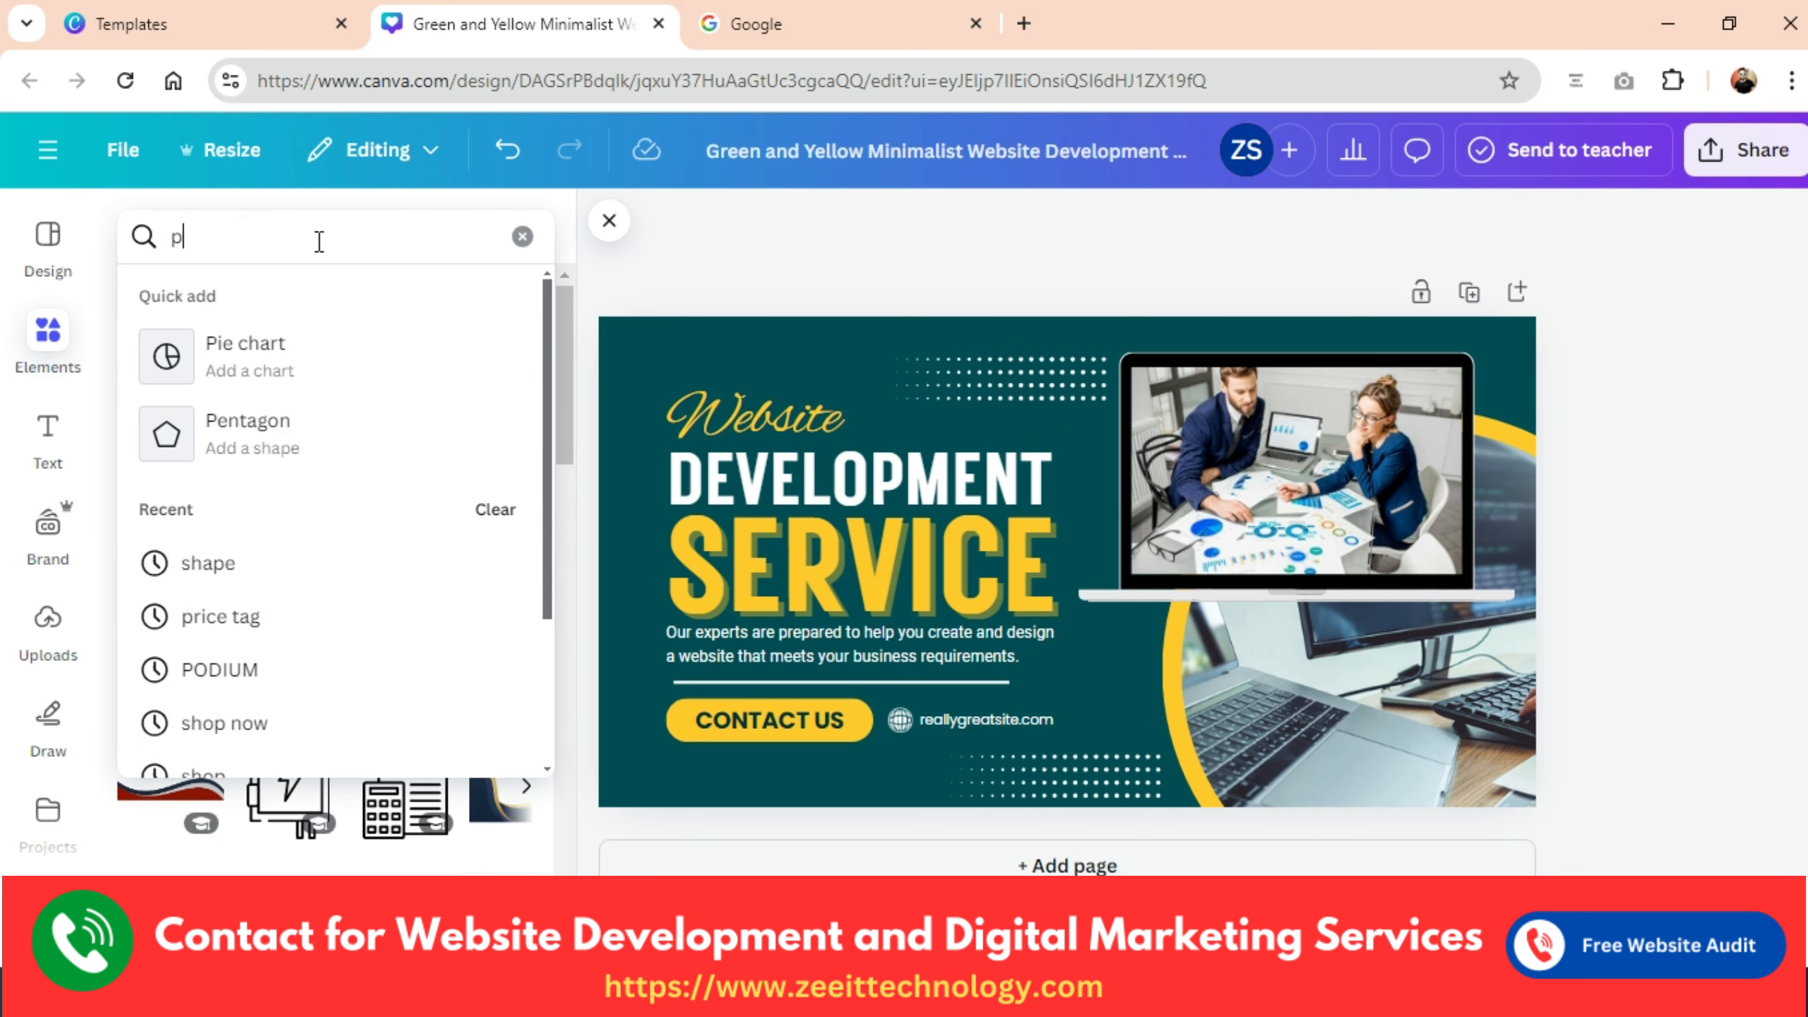
type("rice ta")
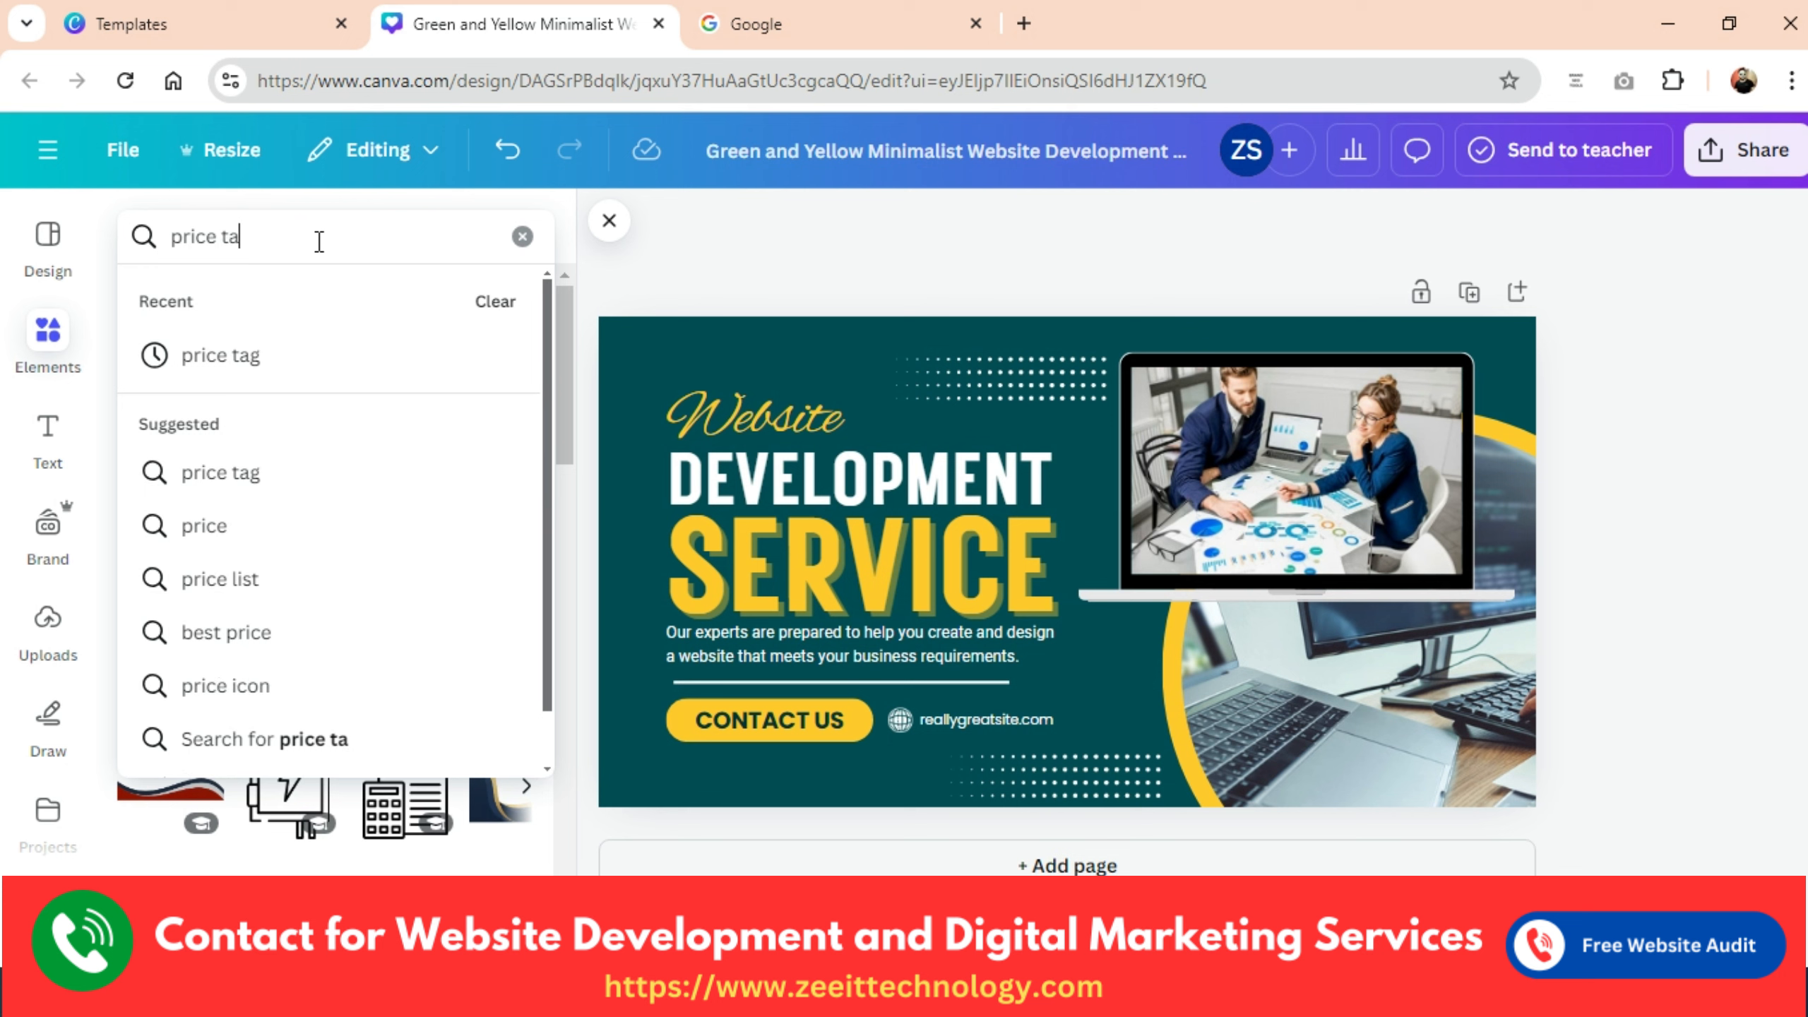
type("g")
key("Return")
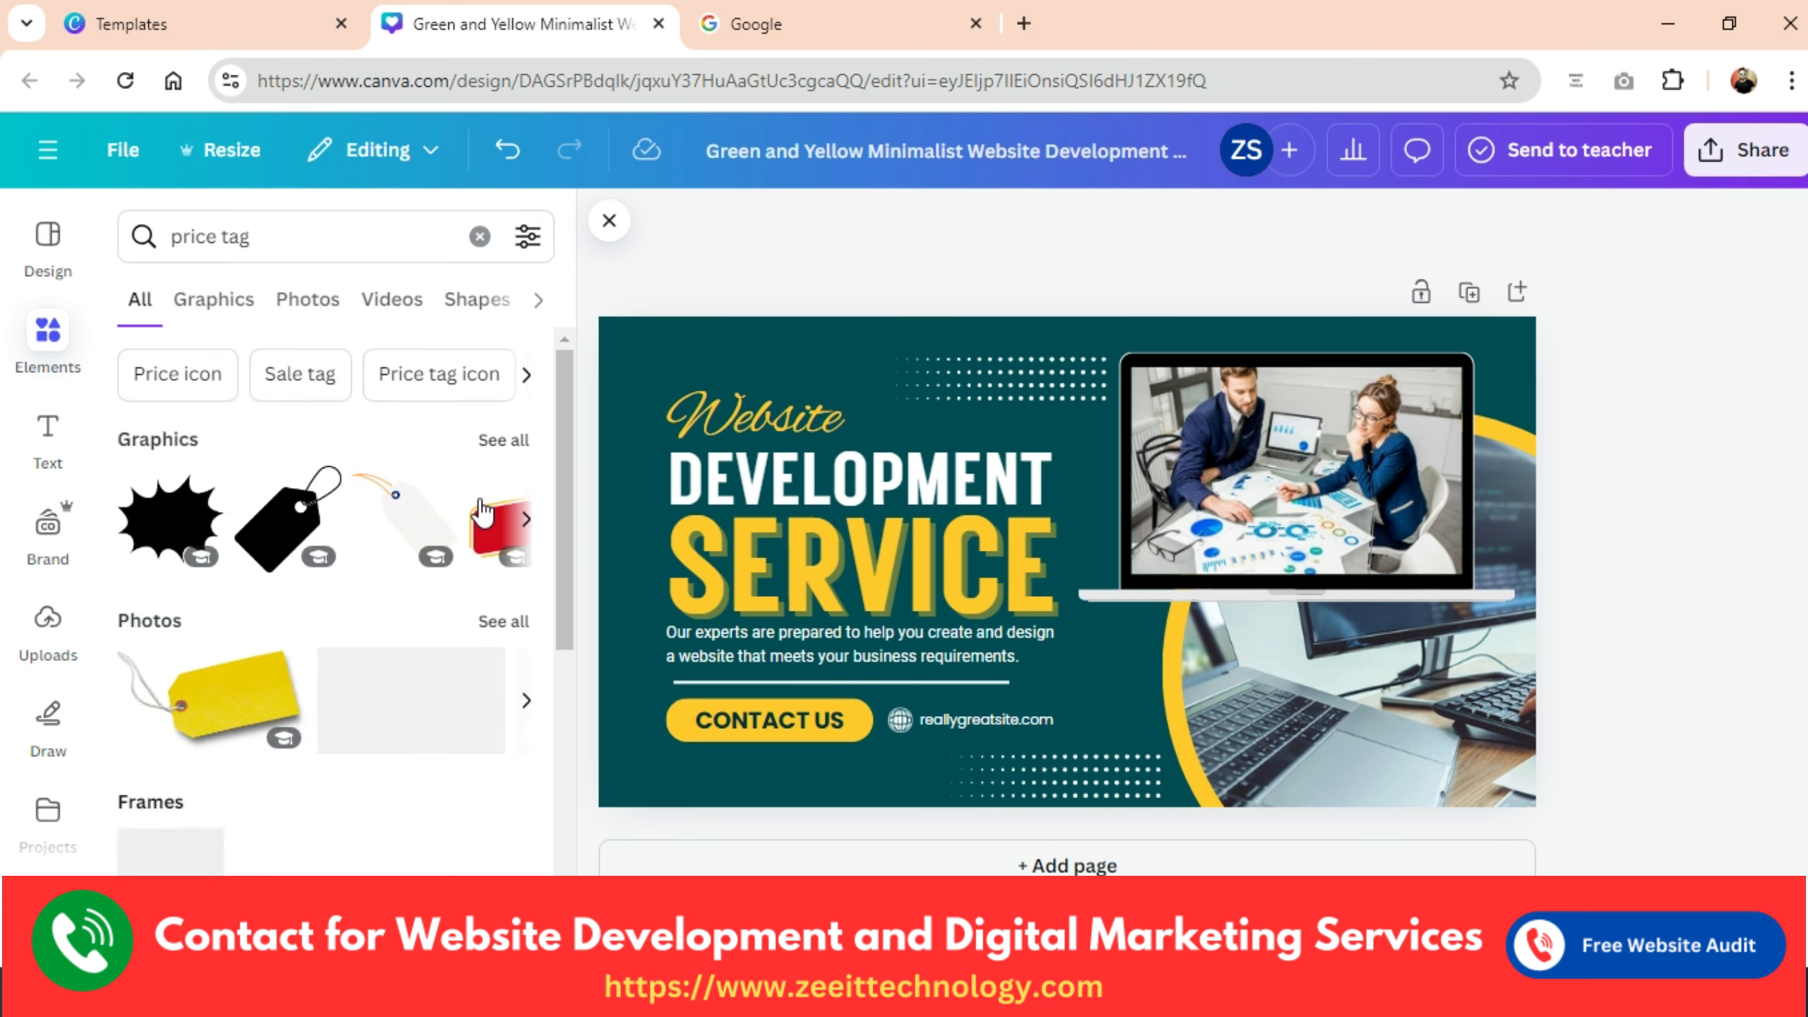
scroll(356, 776, "down", 9)
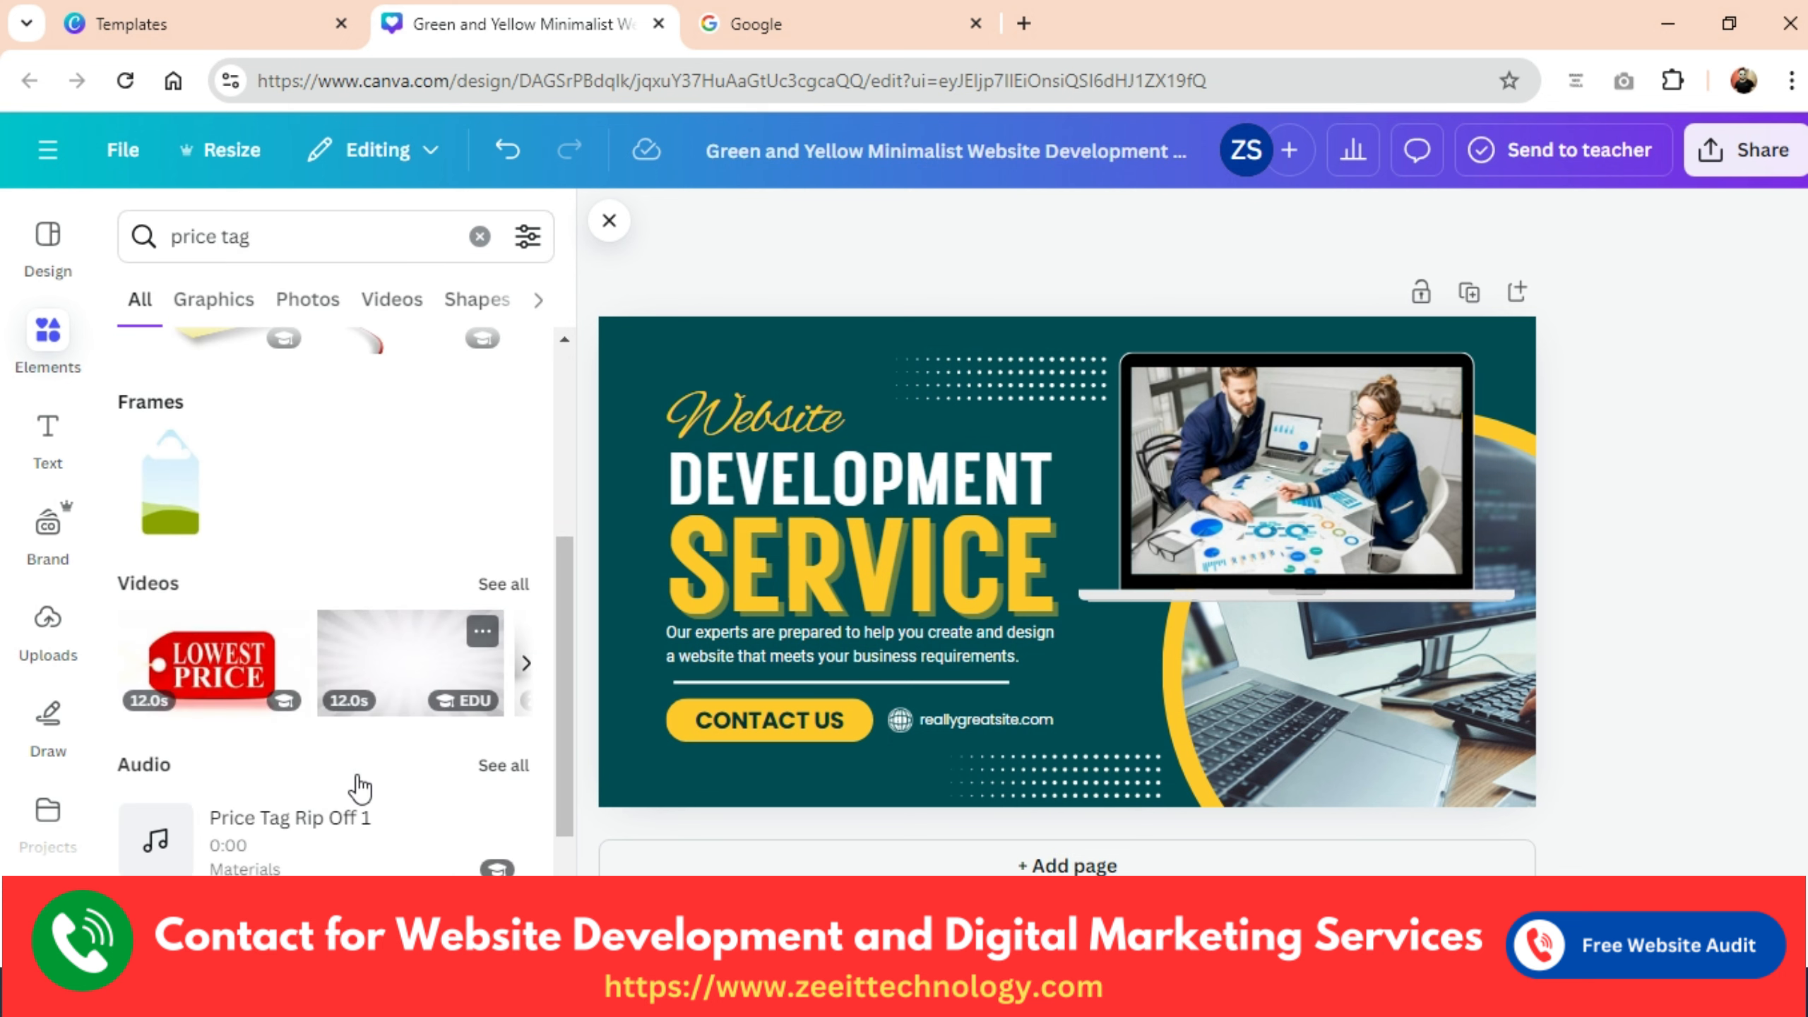
scroll(360, 786, "up", 9)
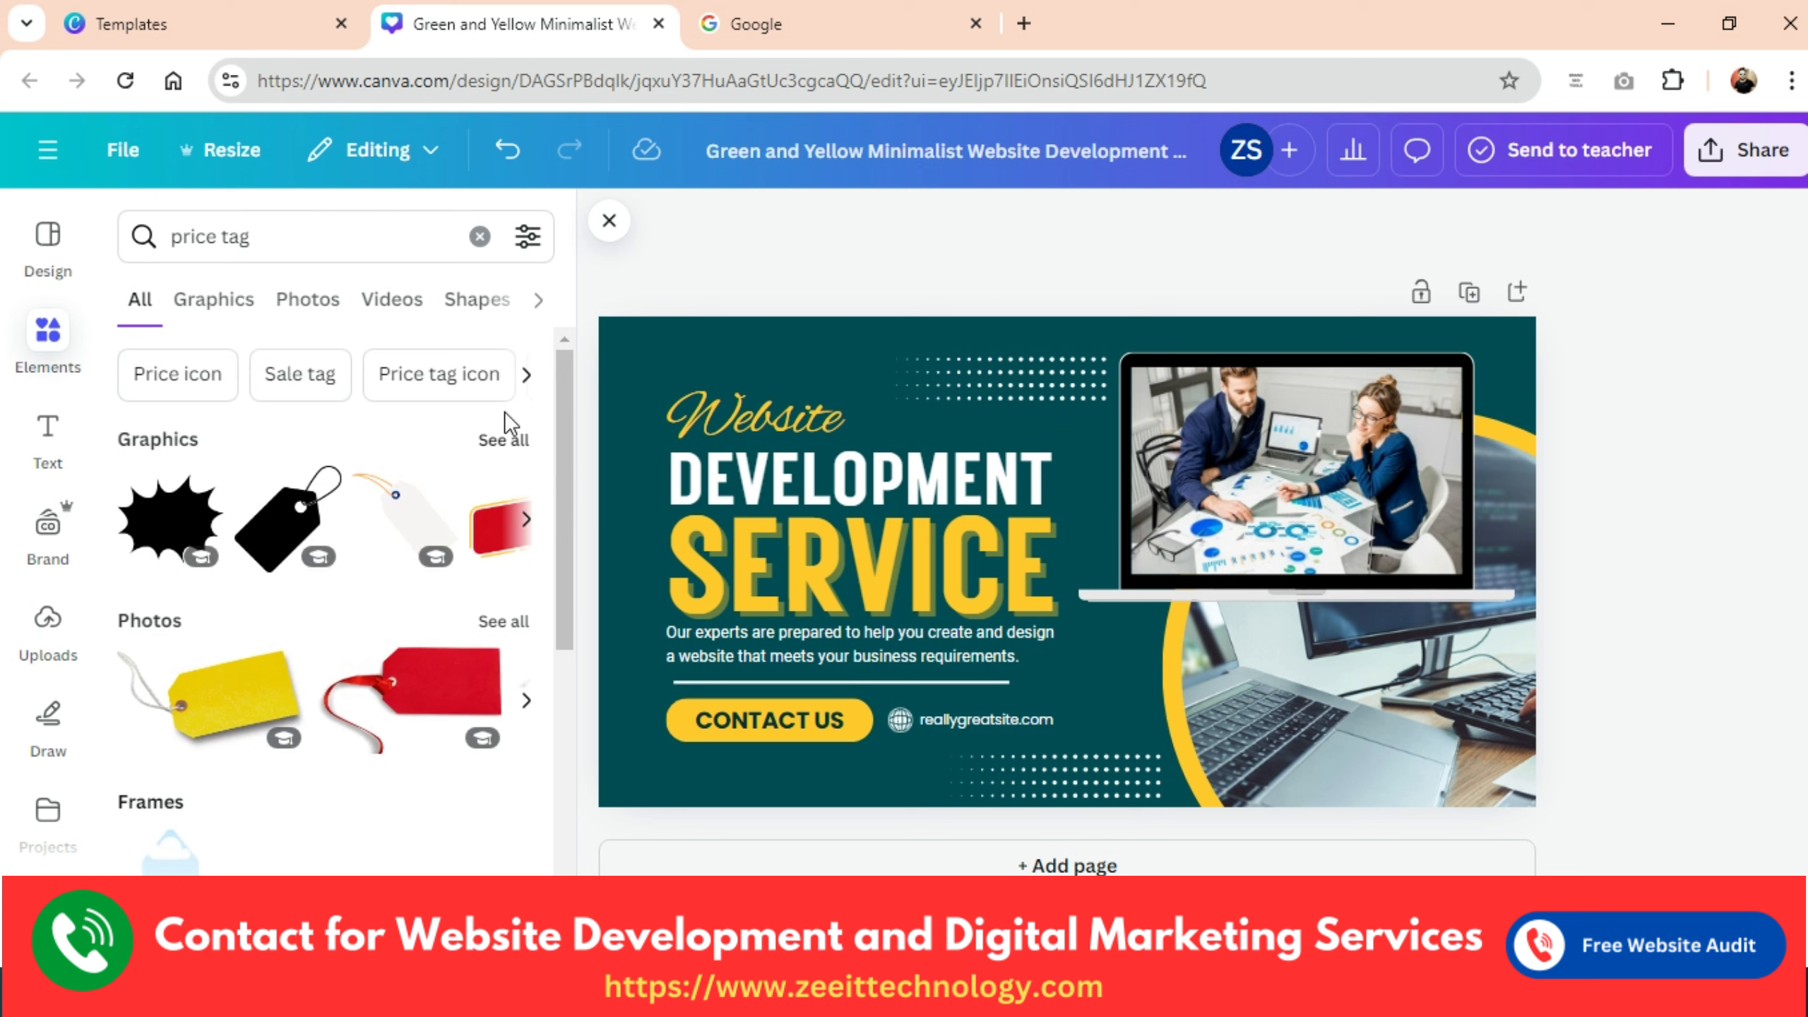
left_click(520, 442)
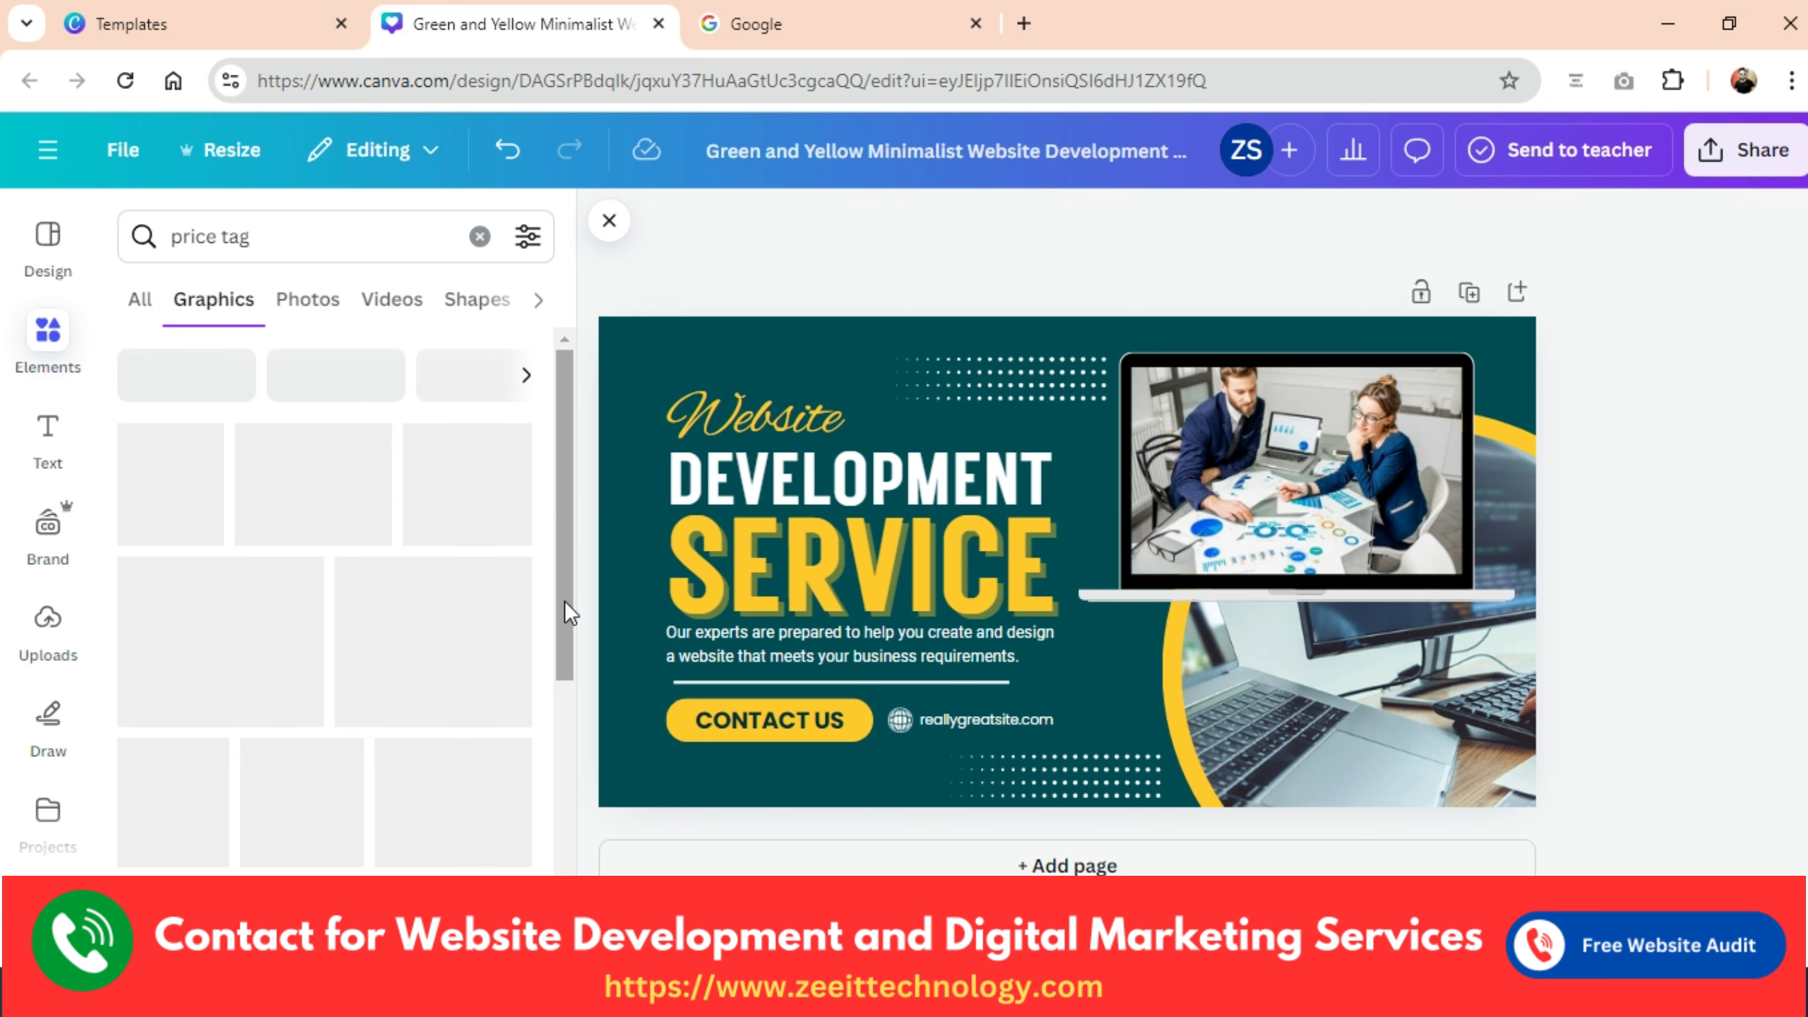
left_click_drag(569, 604, 596, 443)
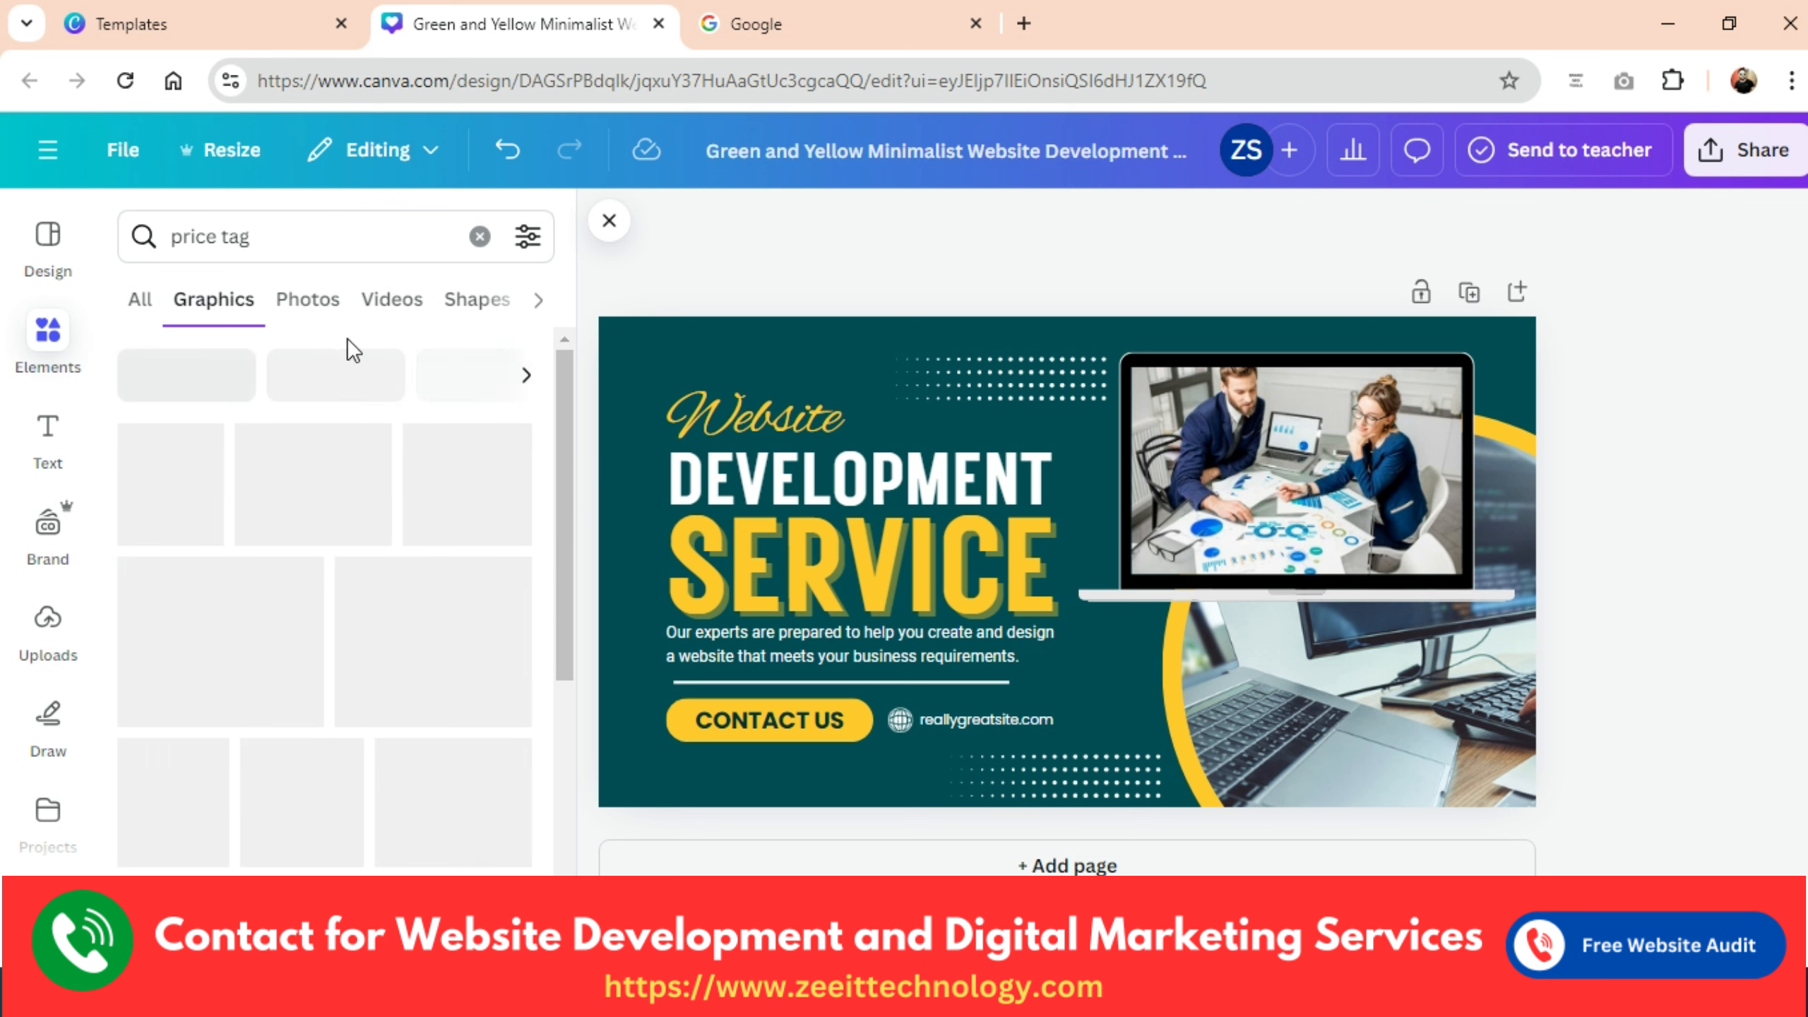
left_click(134, 303)
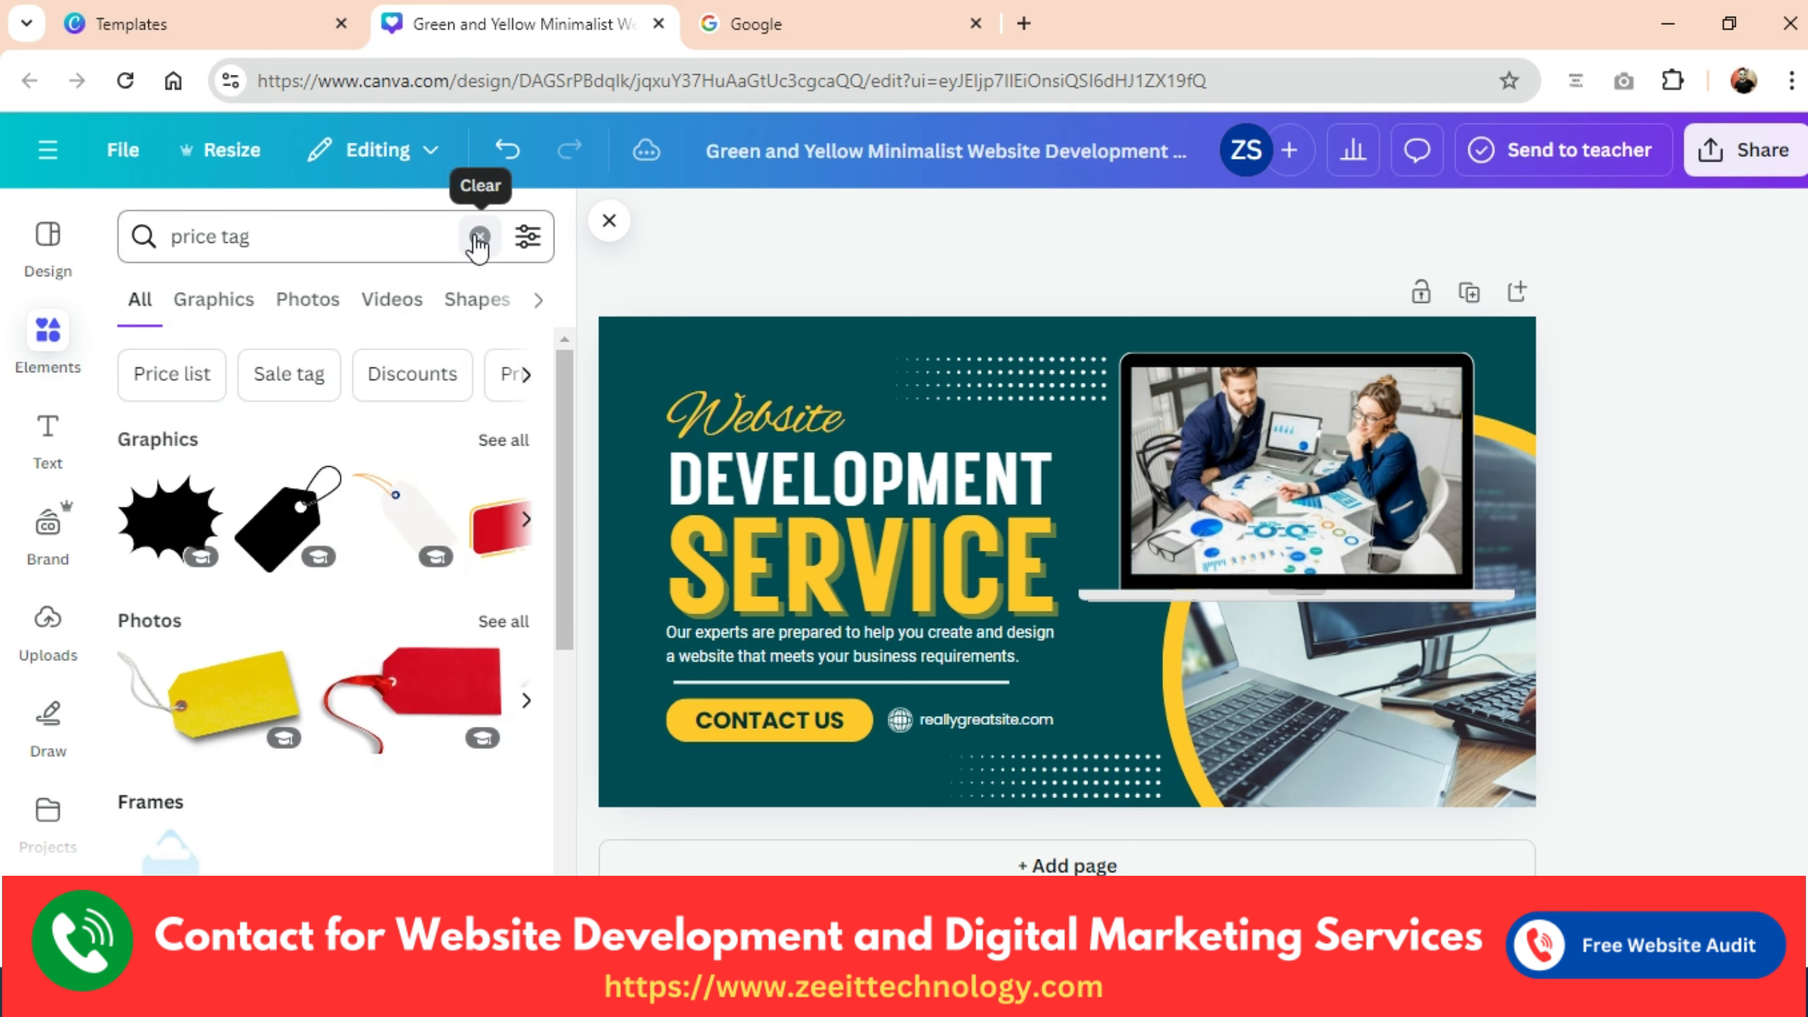
left_click(526, 520)
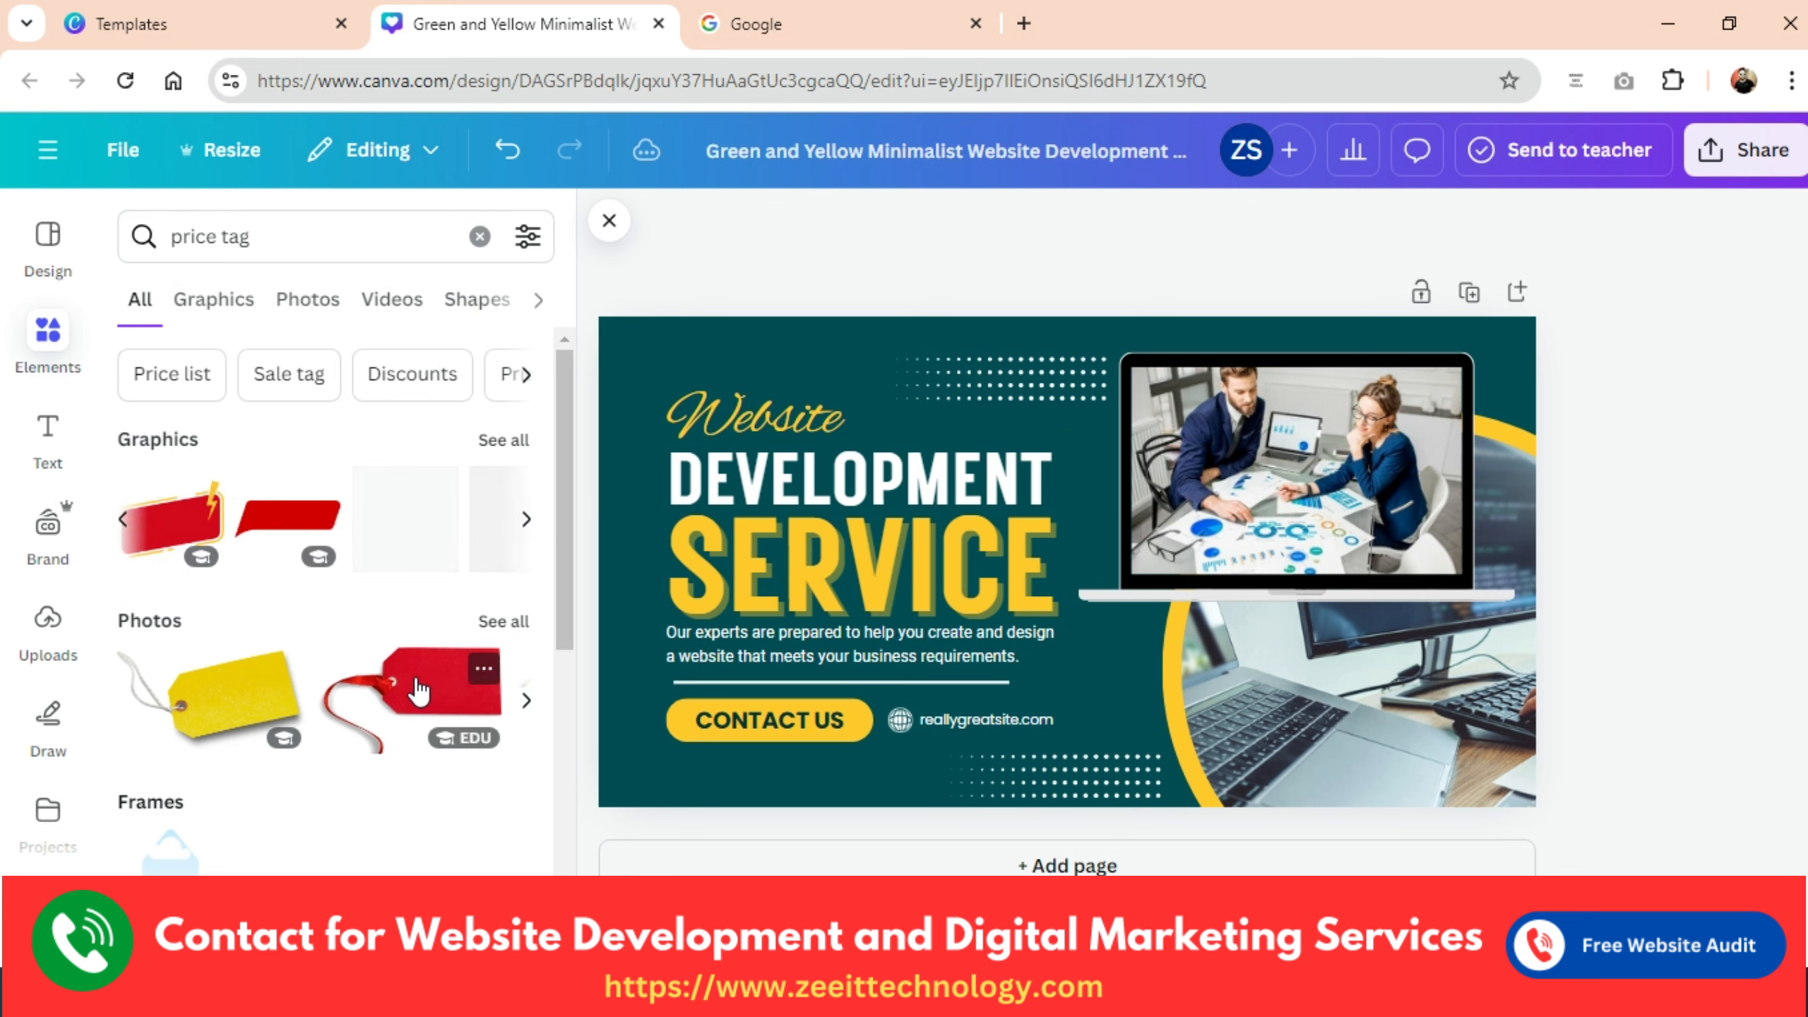
Add the red price tag photo to the banner, and delete the round photo frame and its yellow ring.
left_click(444, 685)
left_click_drag(1178, 529, 969, 605)
left_click(1333, 670)
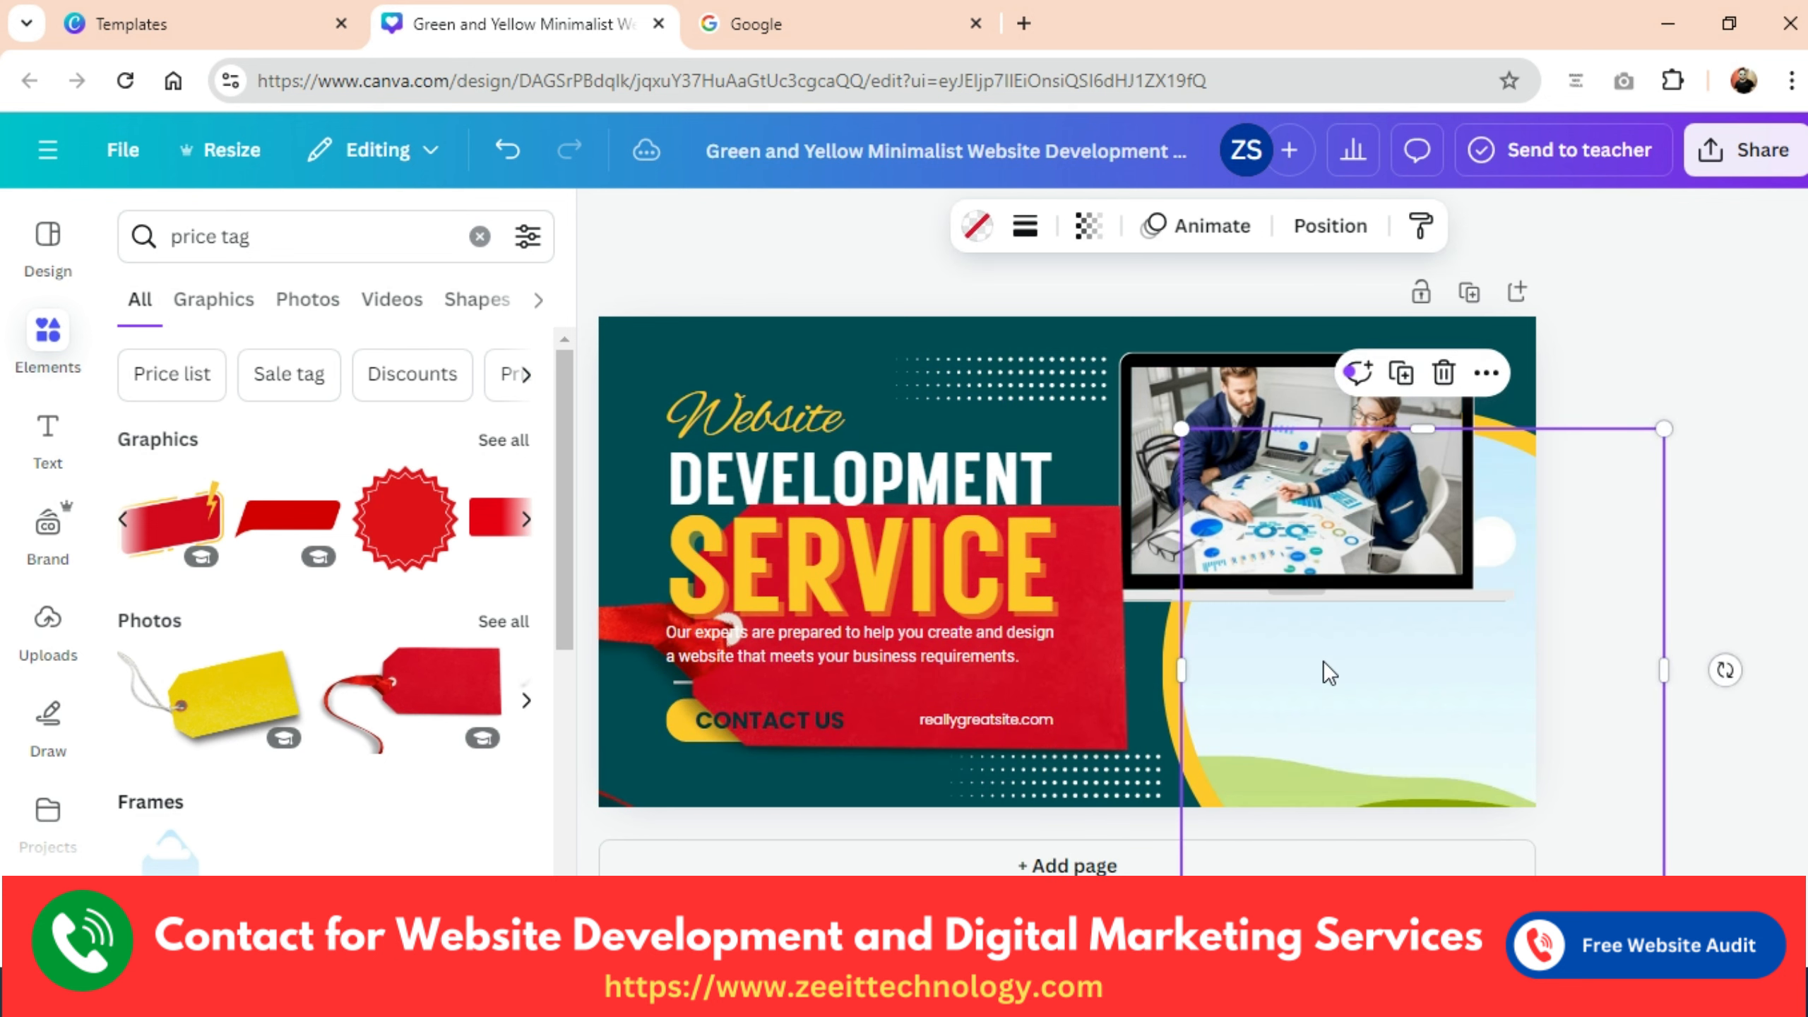
key("Delete")
left_click(1302, 659)
key("Delete")
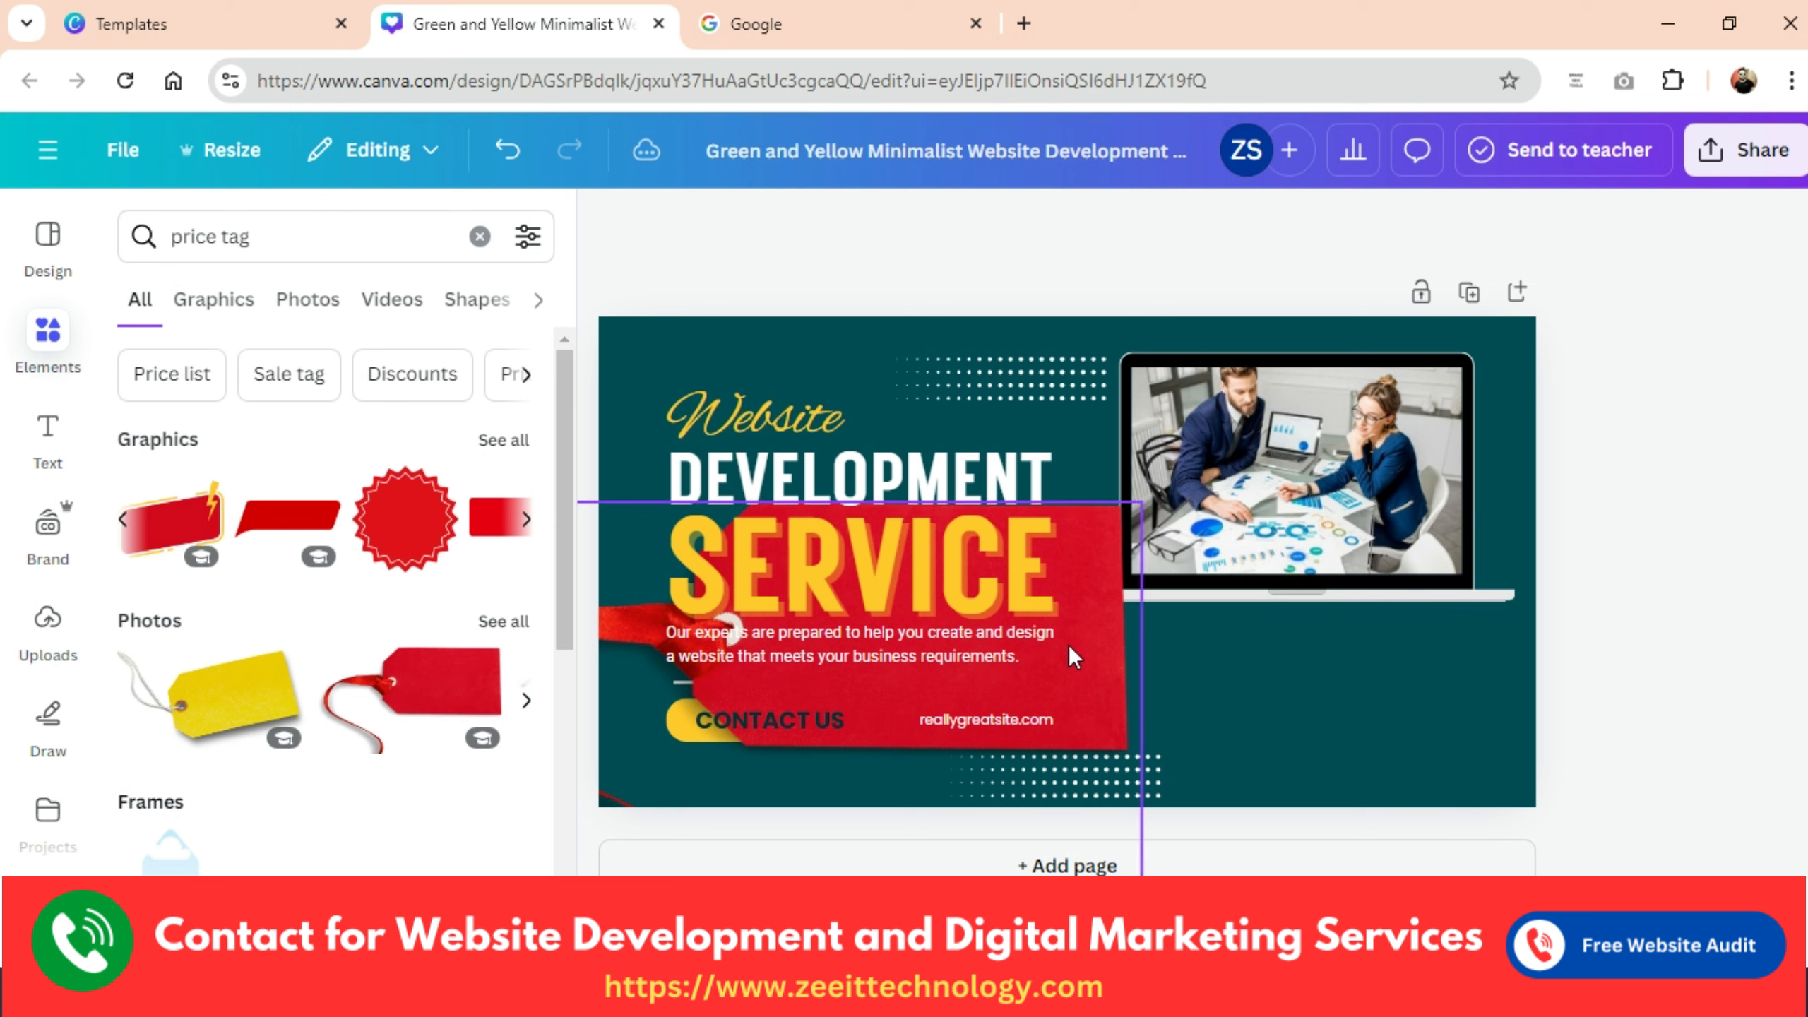
Try the red price tag below the laptop, shrunk and slightly tilted, and delete it.
left_click(1132, 659)
left_click_drag(1132, 659, 1381, 714)
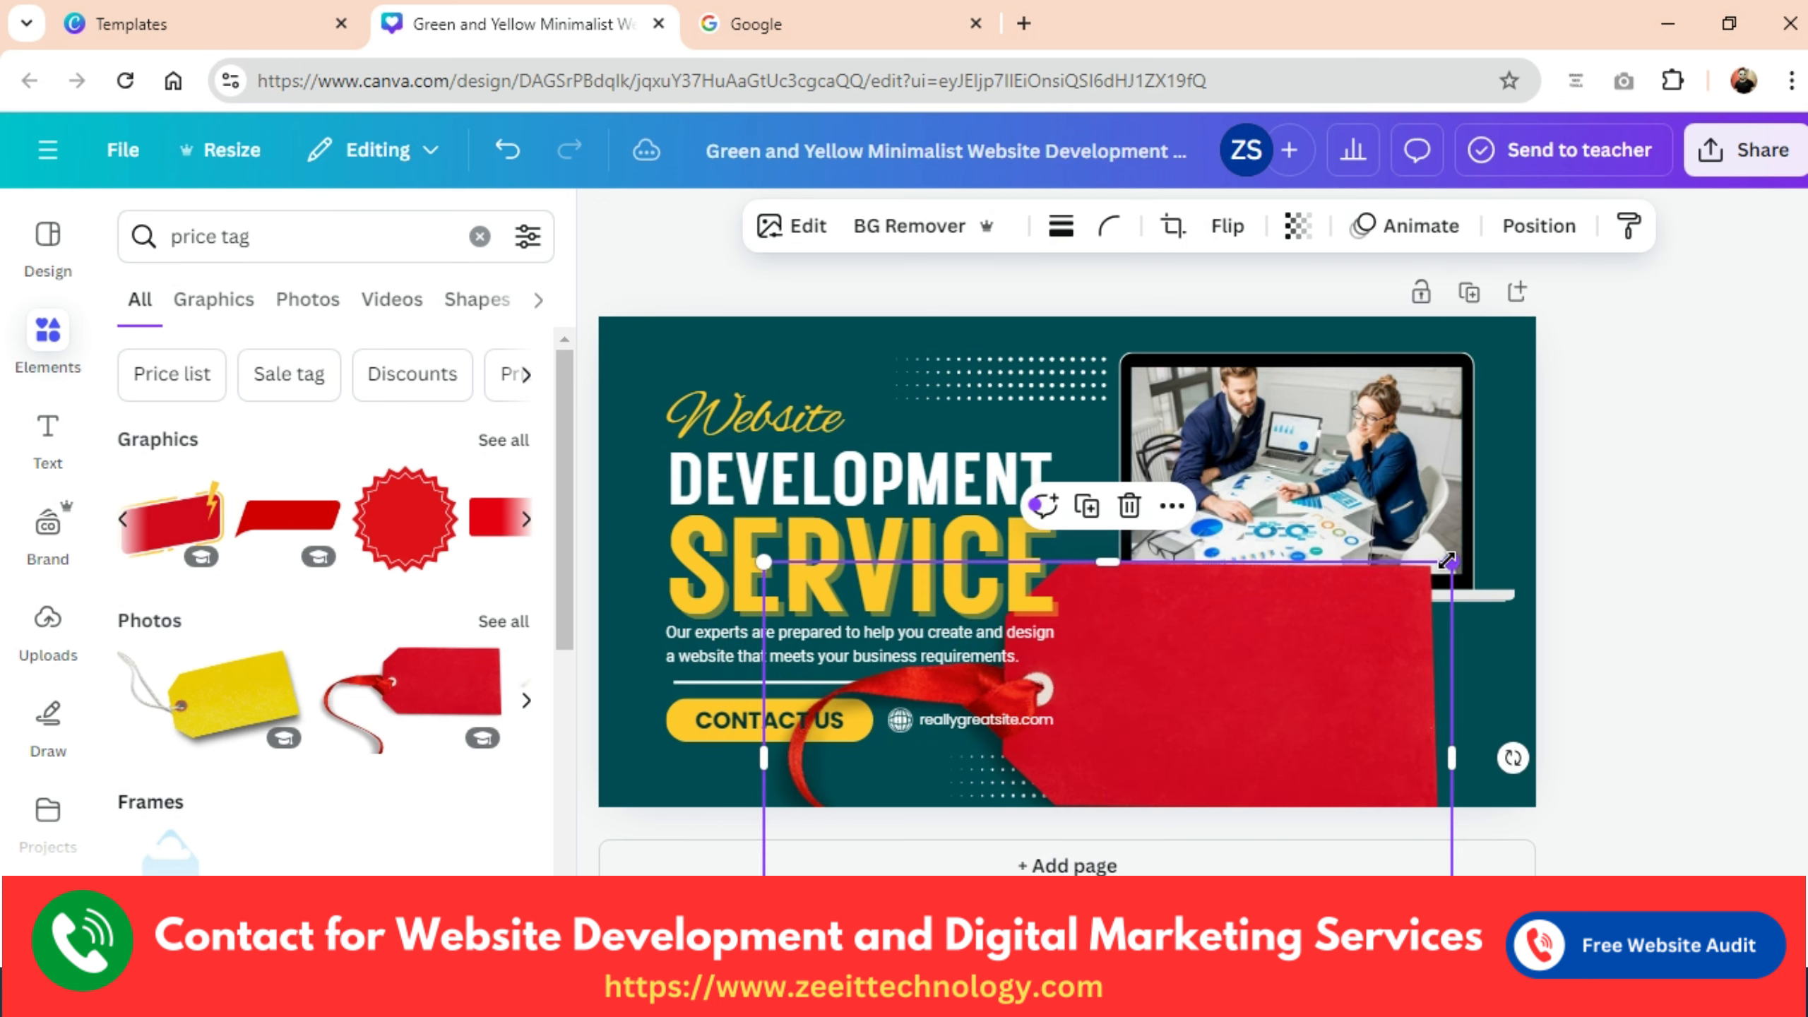
left_click_drag(1447, 560, 1352, 666)
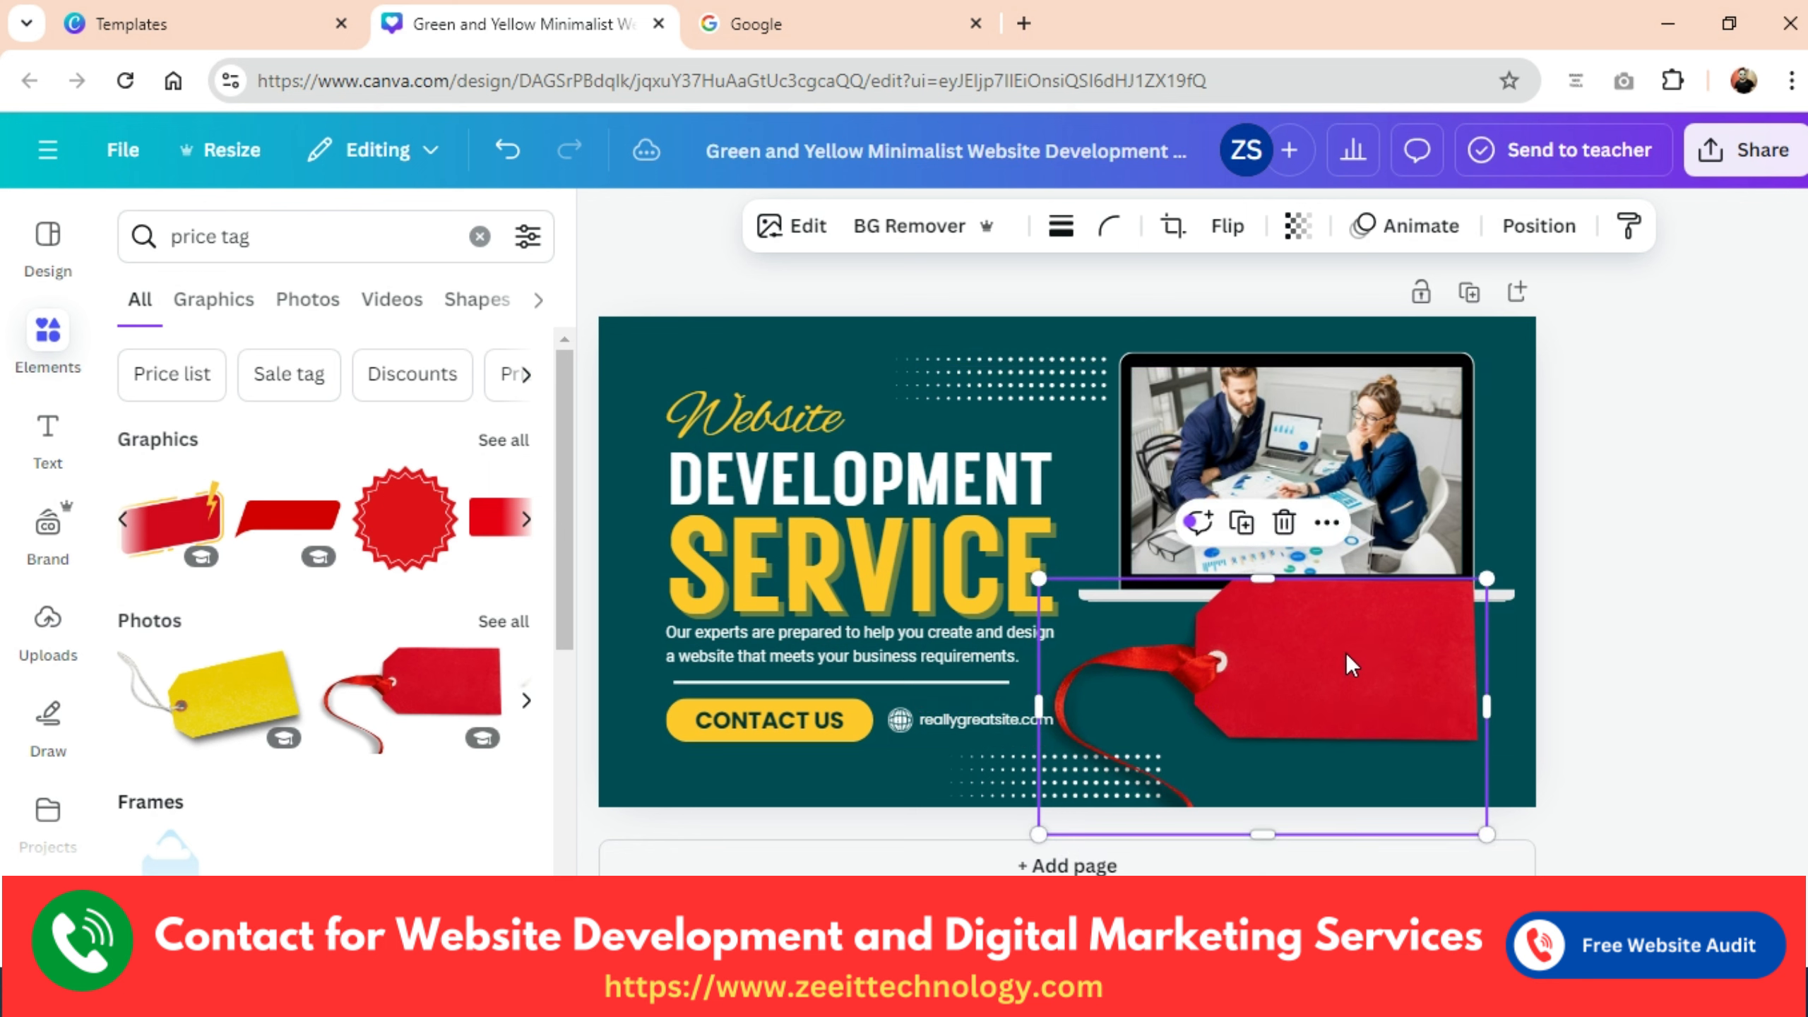
mouse_move(1260, 858)
left_mouse_down()
mouse_move(1163, 847)
mouse_move(1267, 865)
mouse_move(1209, 862)
mouse_move(1242, 835)
left_mouse_up()
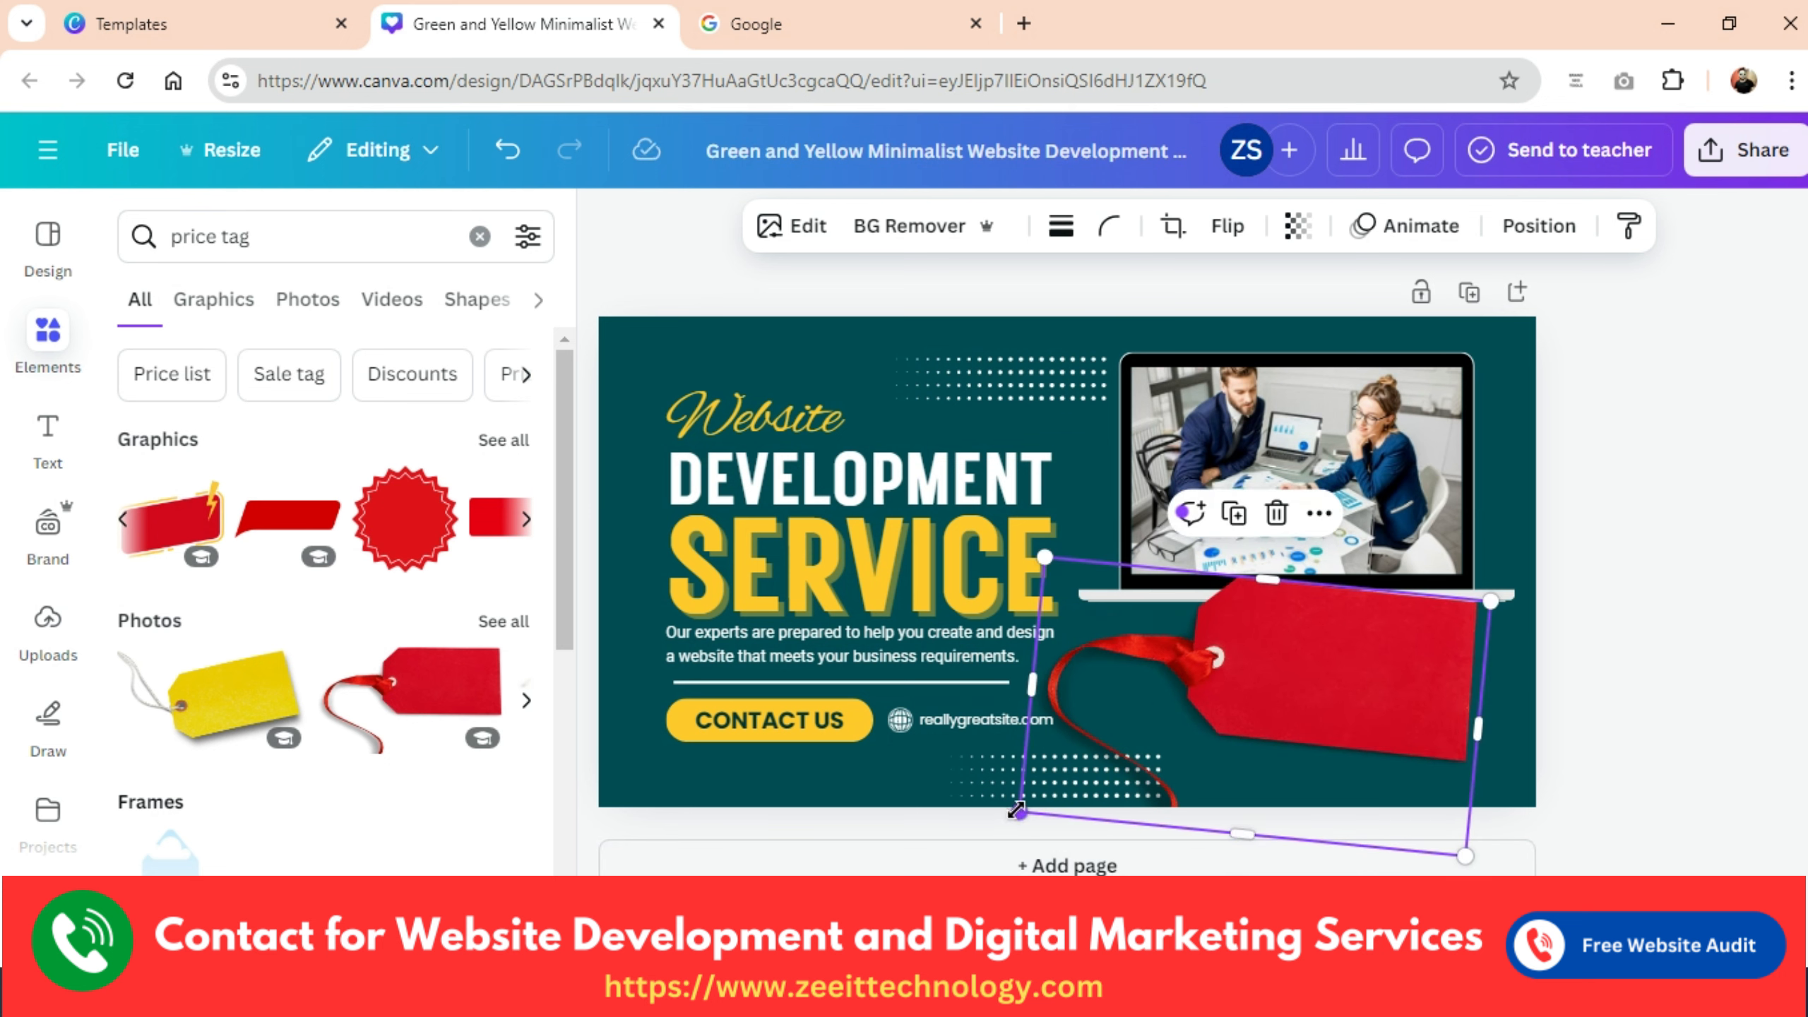
left_click_drag(1016, 811, 1098, 792)
left_click_drag(1281, 712, 1255, 739)
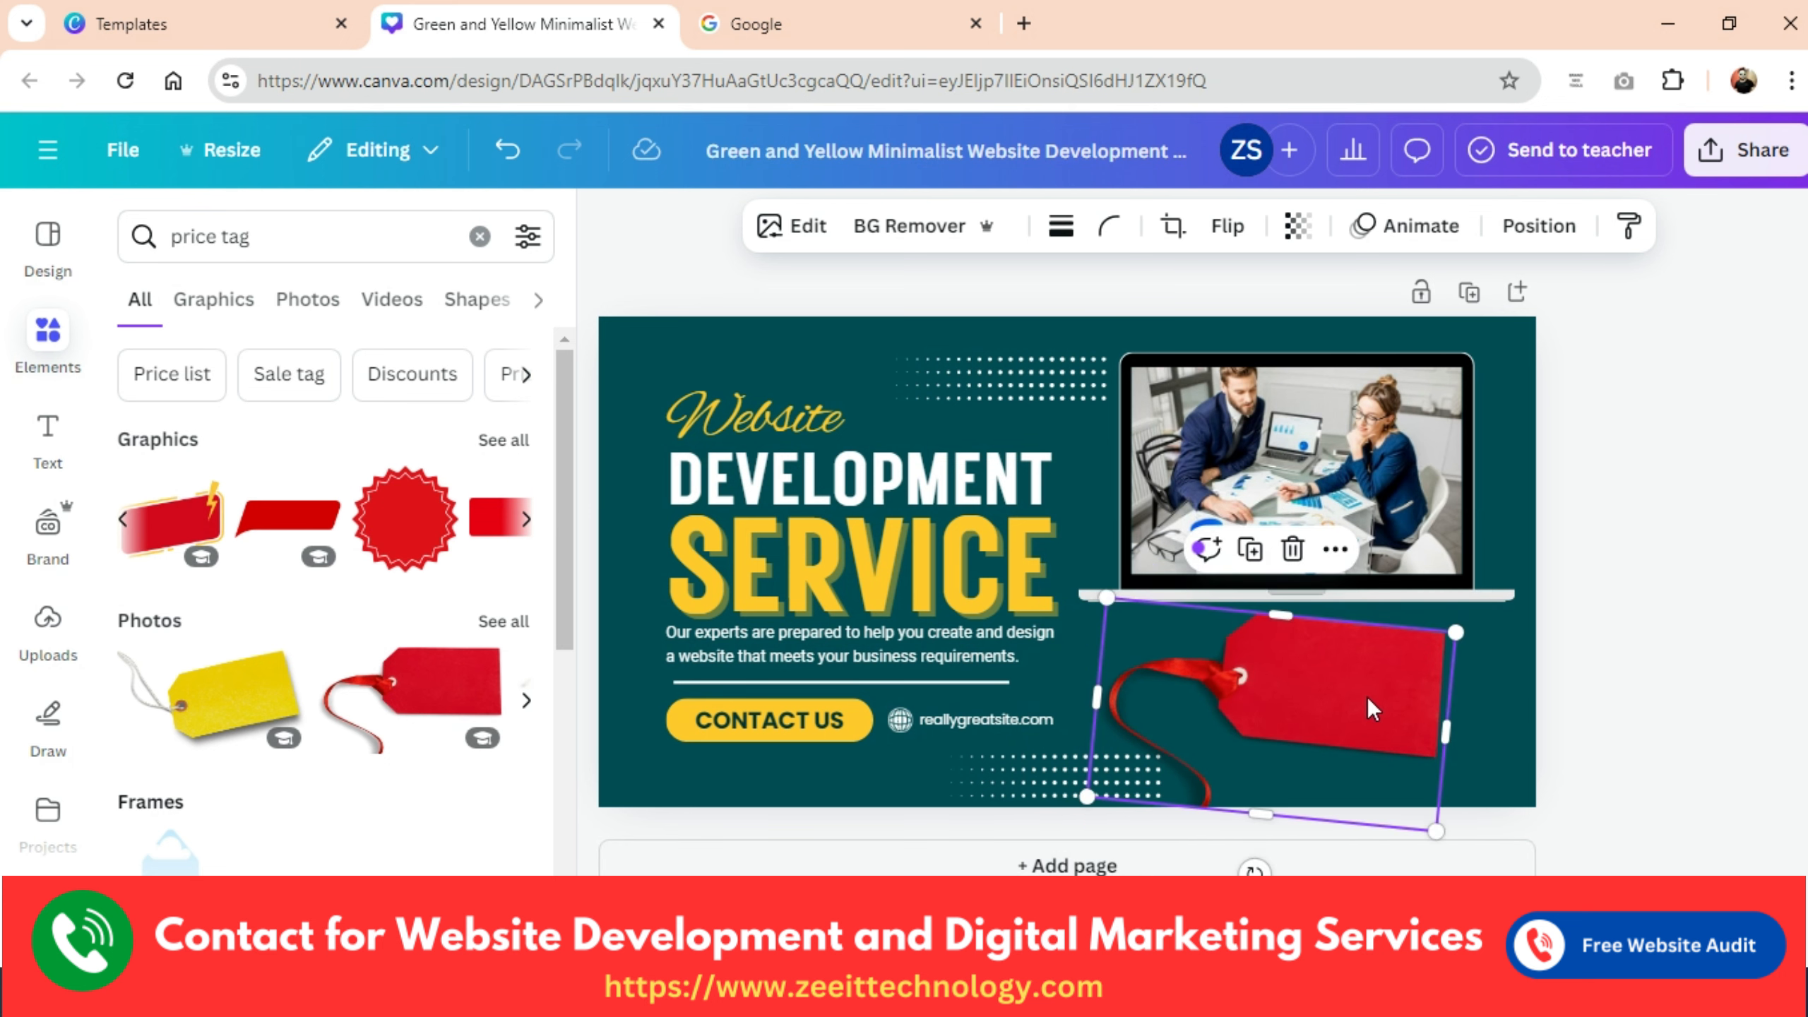
key("Delete")
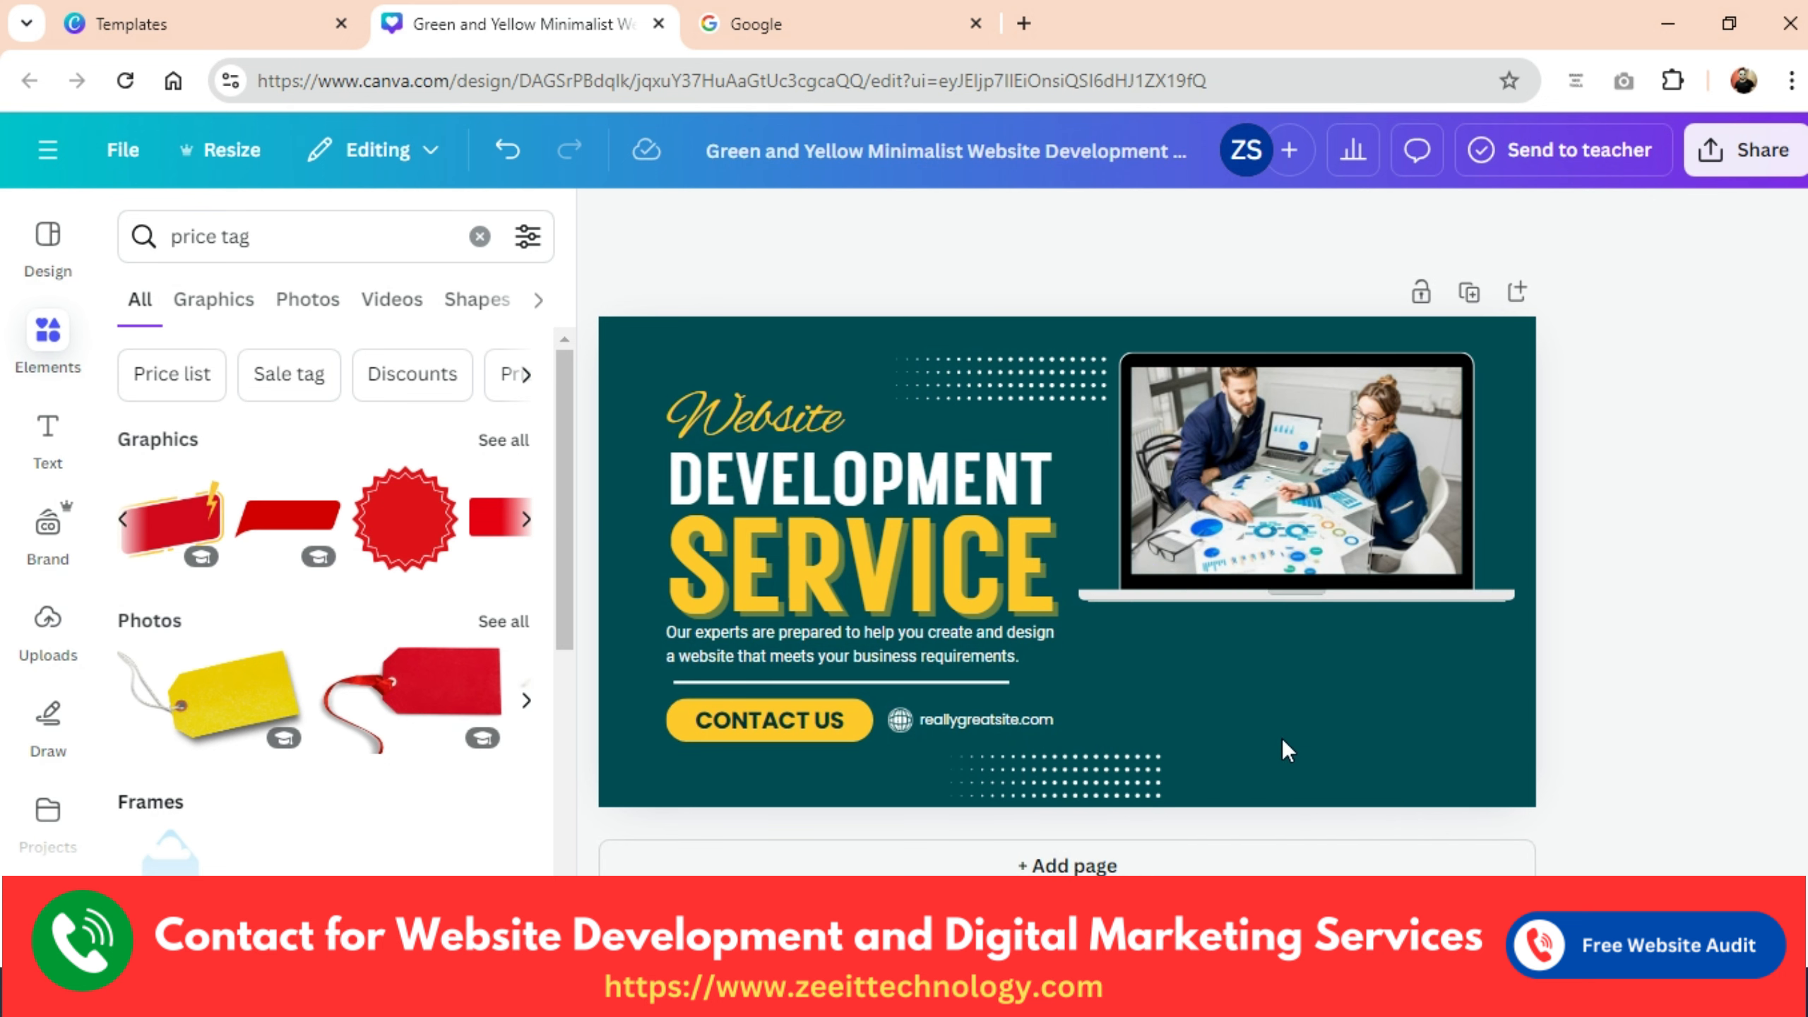
Search the elements for "10% off" and place the white-and-red 10% OFF graphic below the laptop.
left_click(479, 235)
left_click(287, 235)
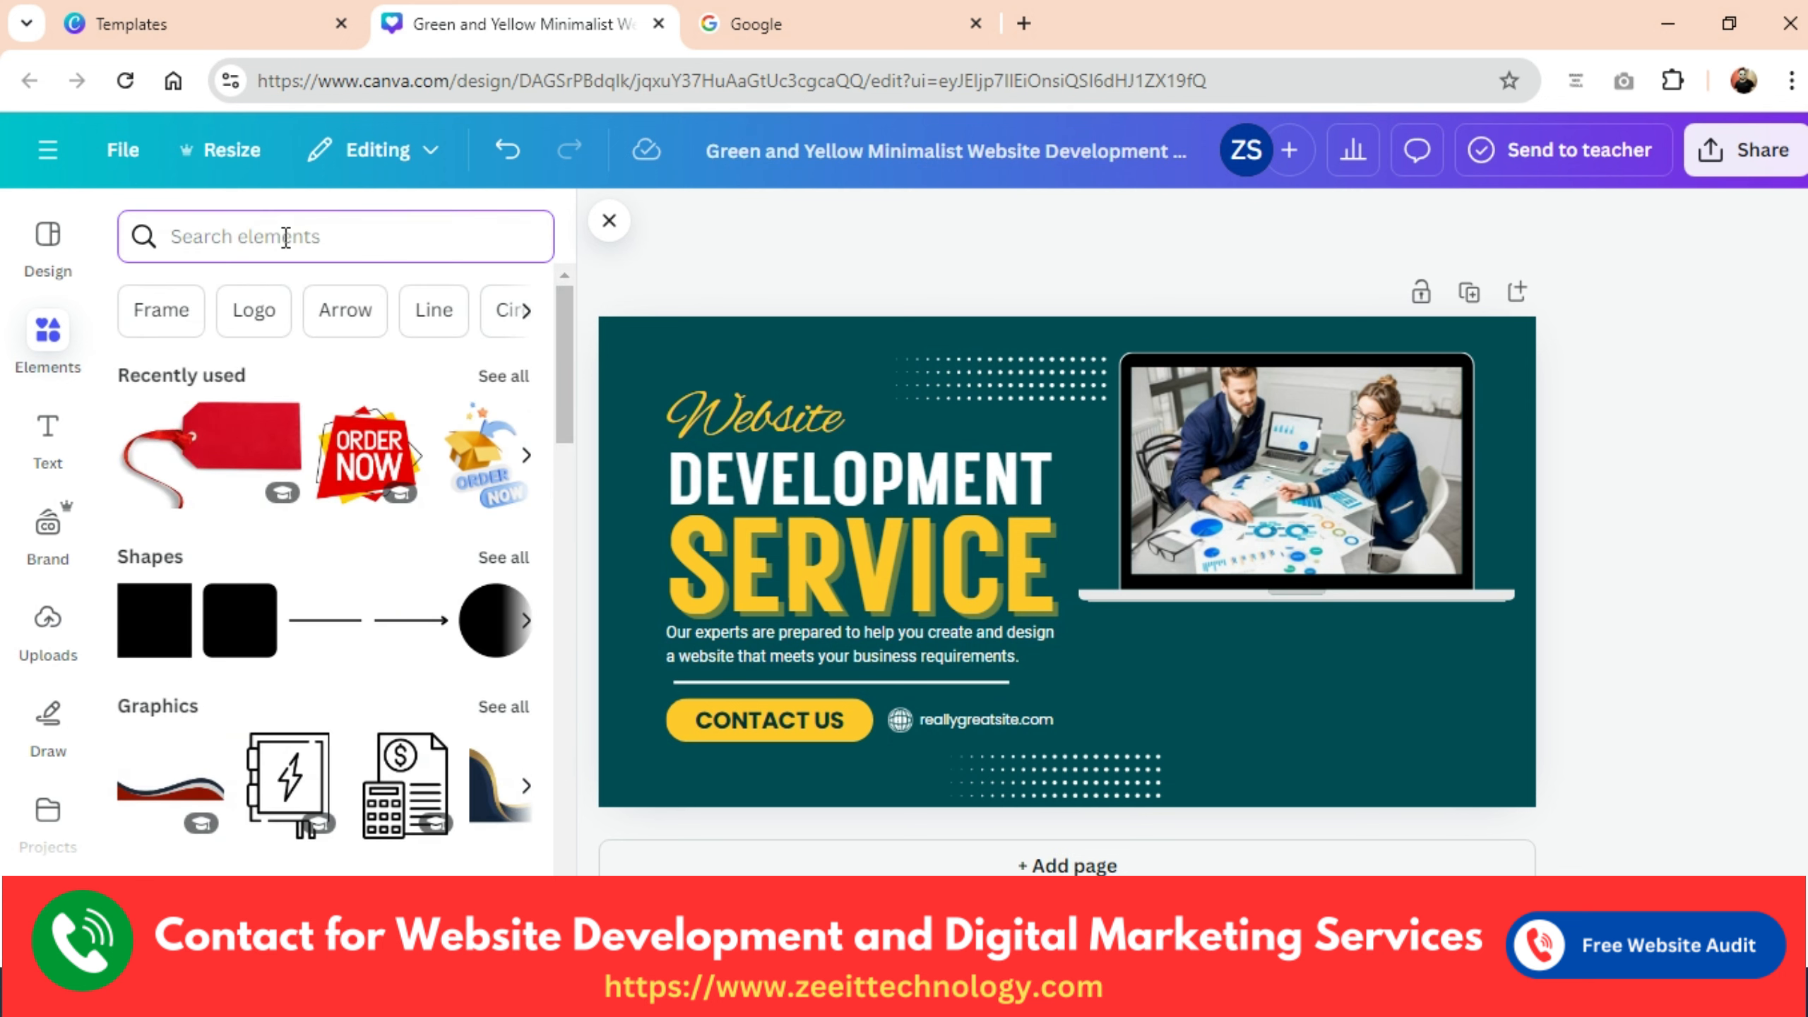
type("10")
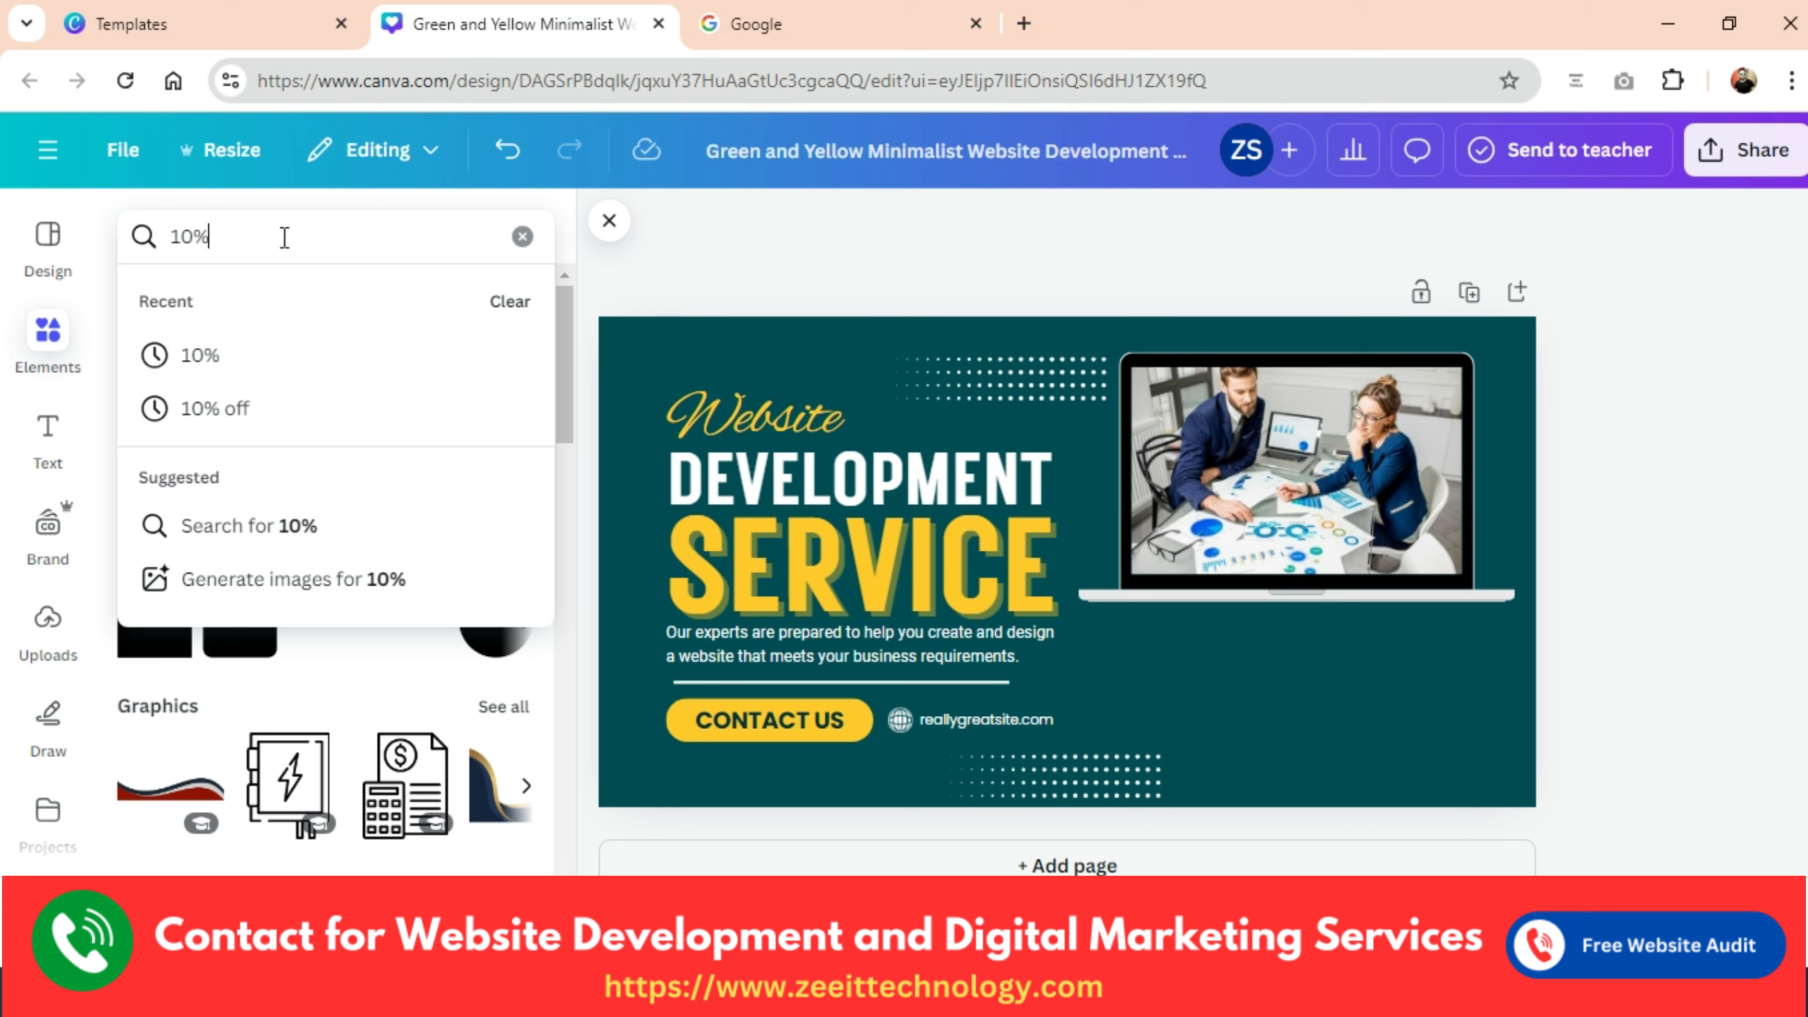
left_click(239, 408)
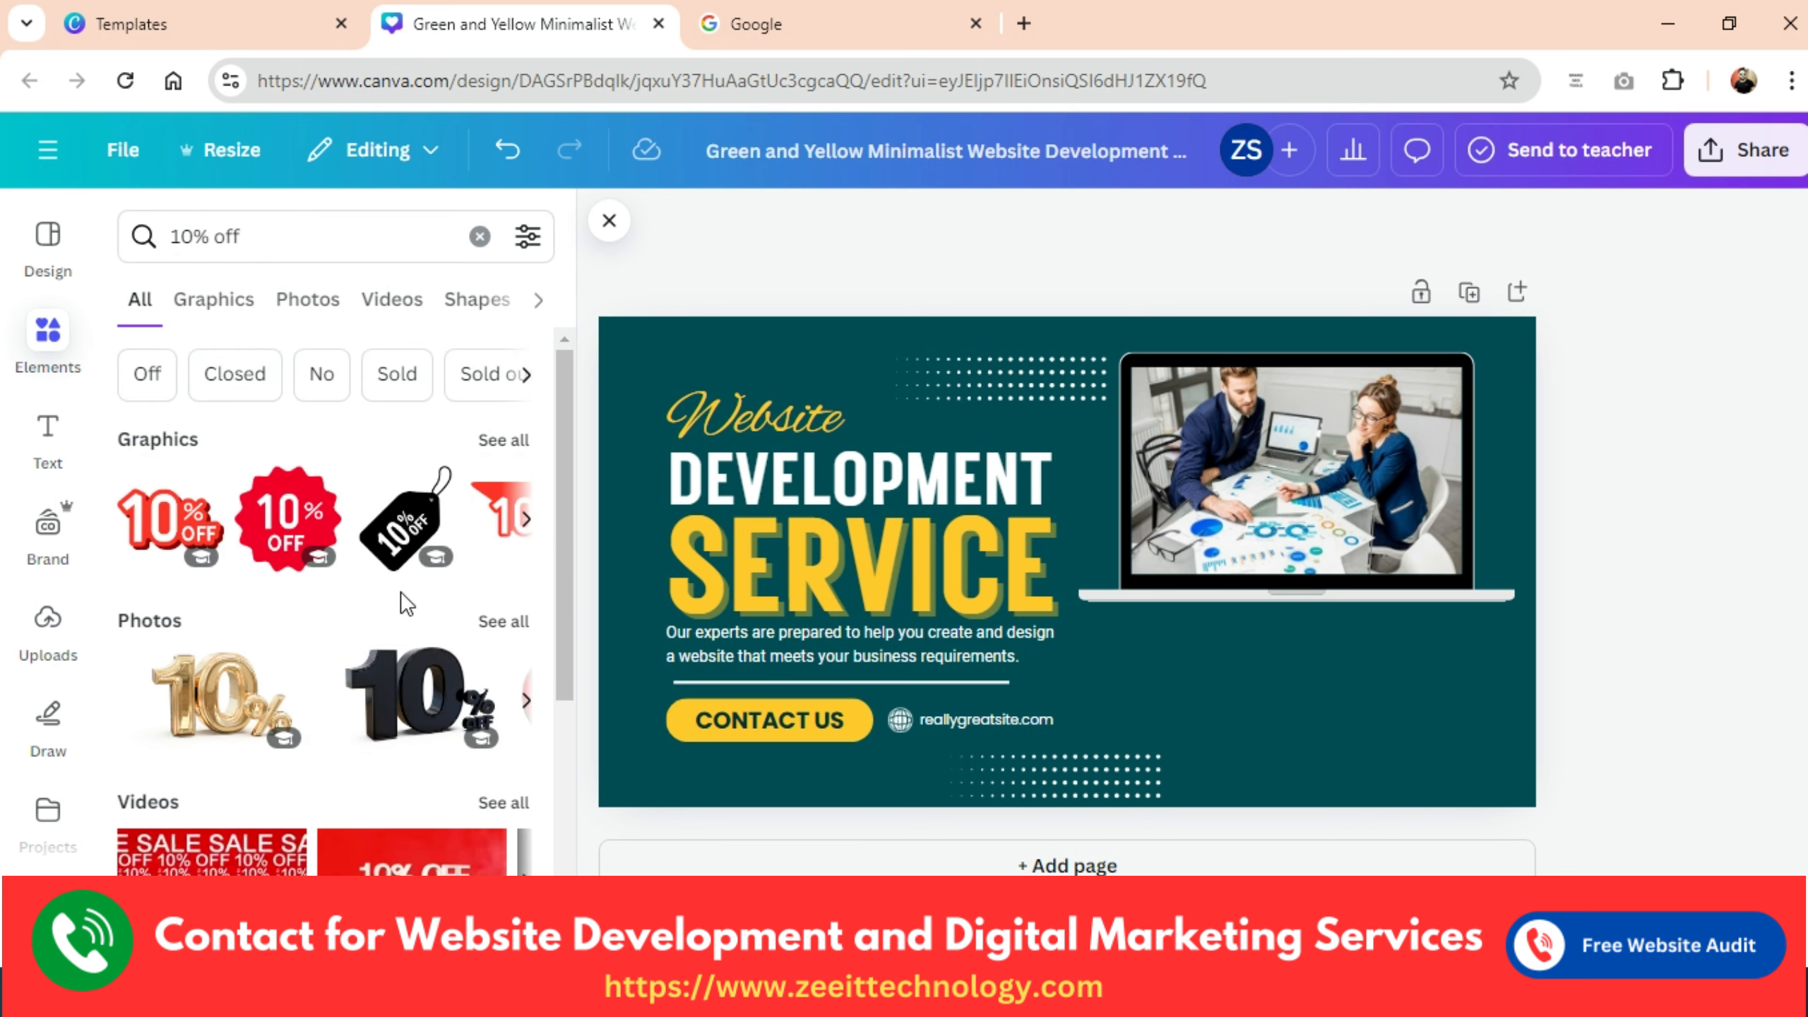
left_click(526, 519)
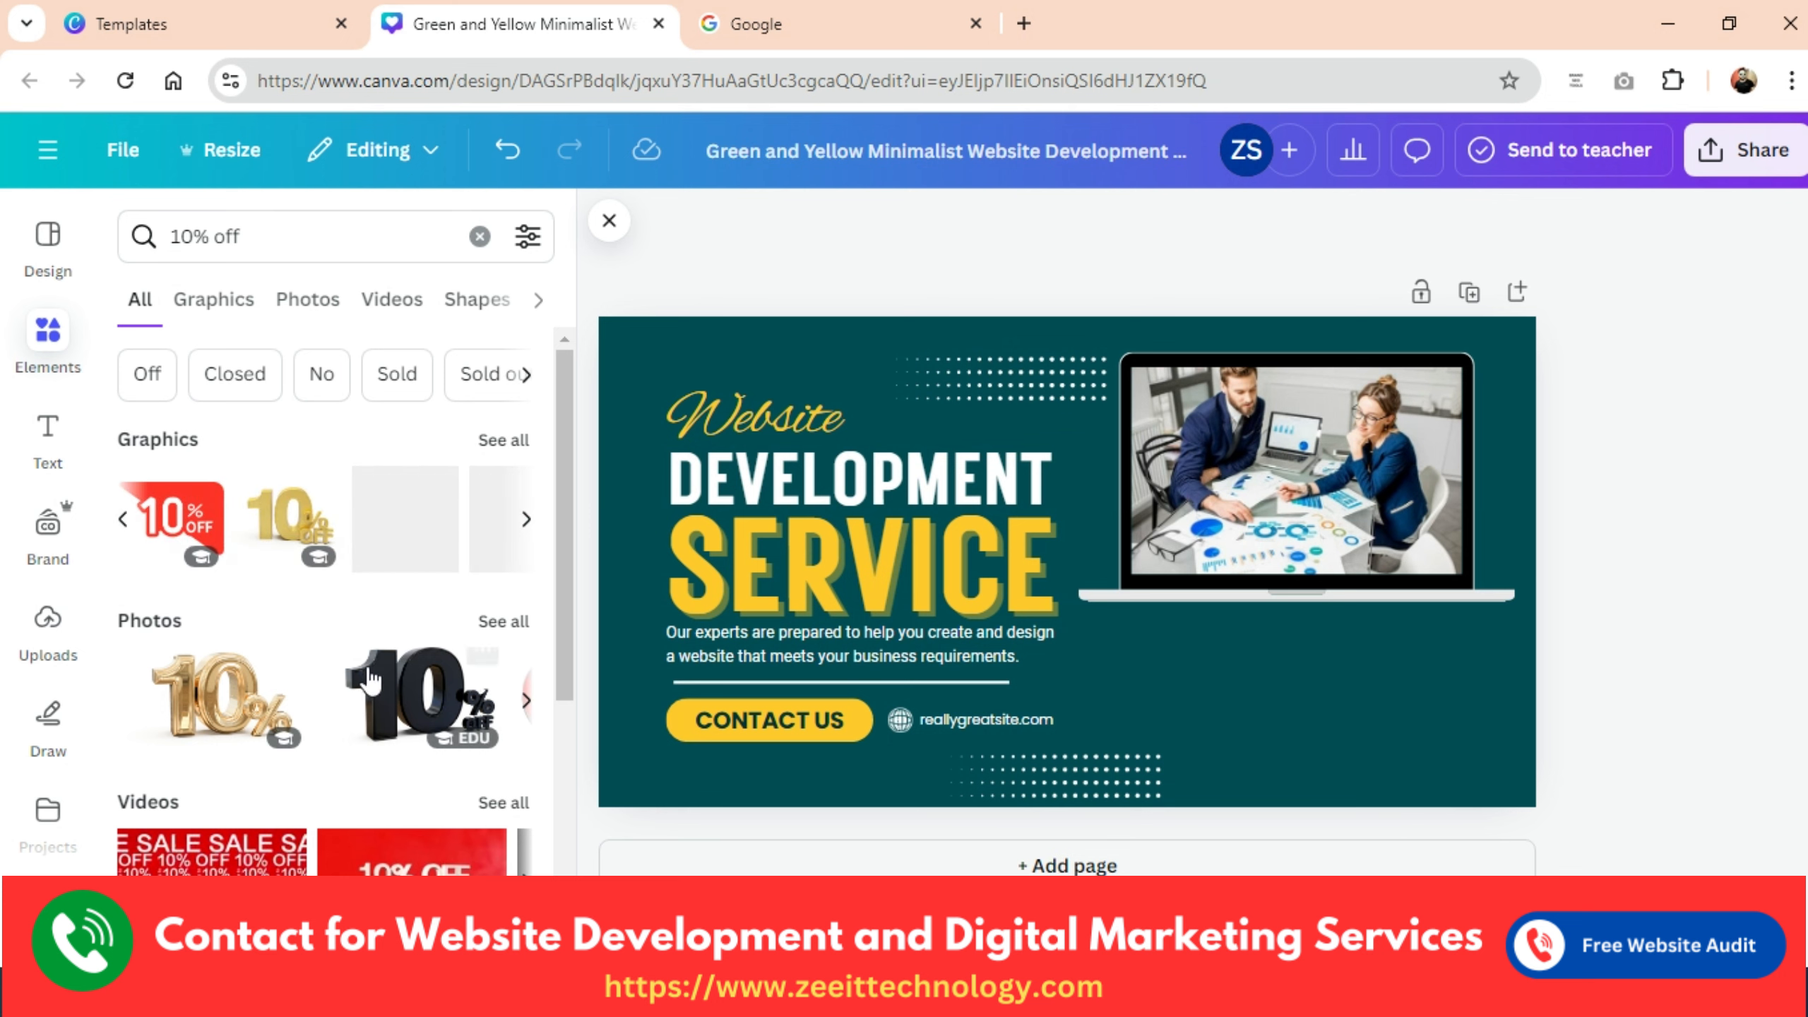
left_click(528, 524)
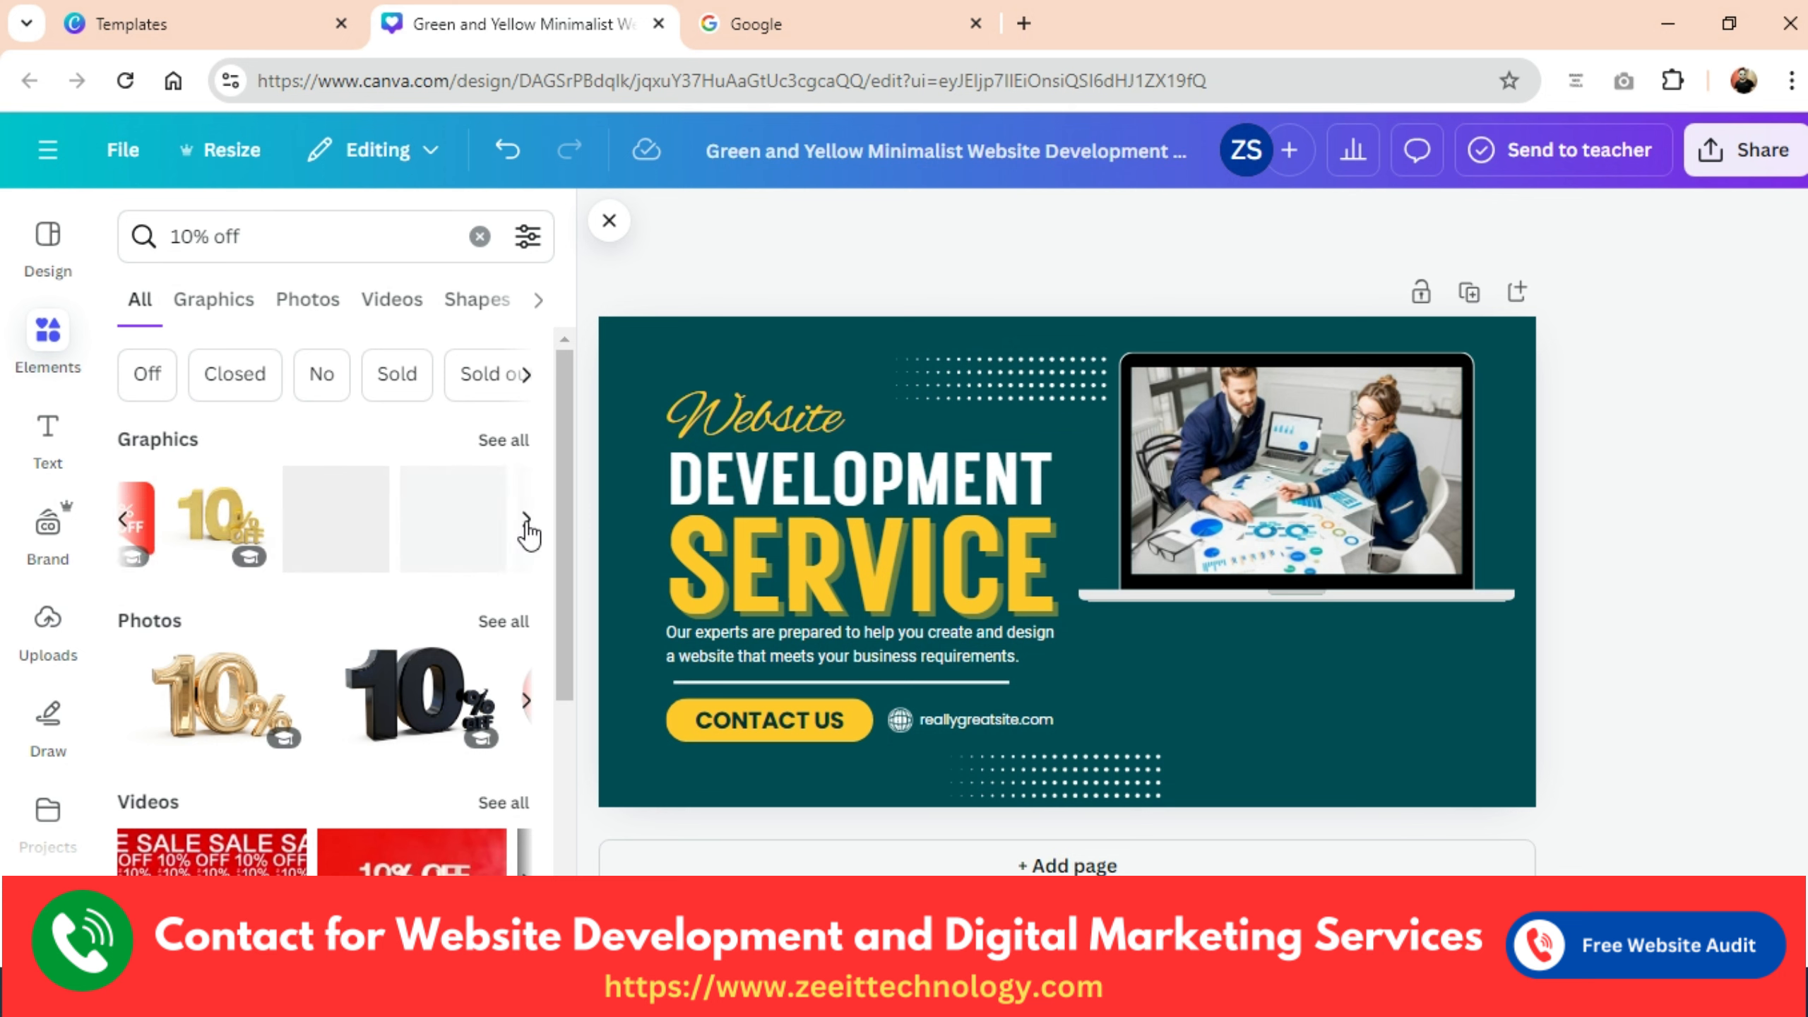
left_click(122, 527)
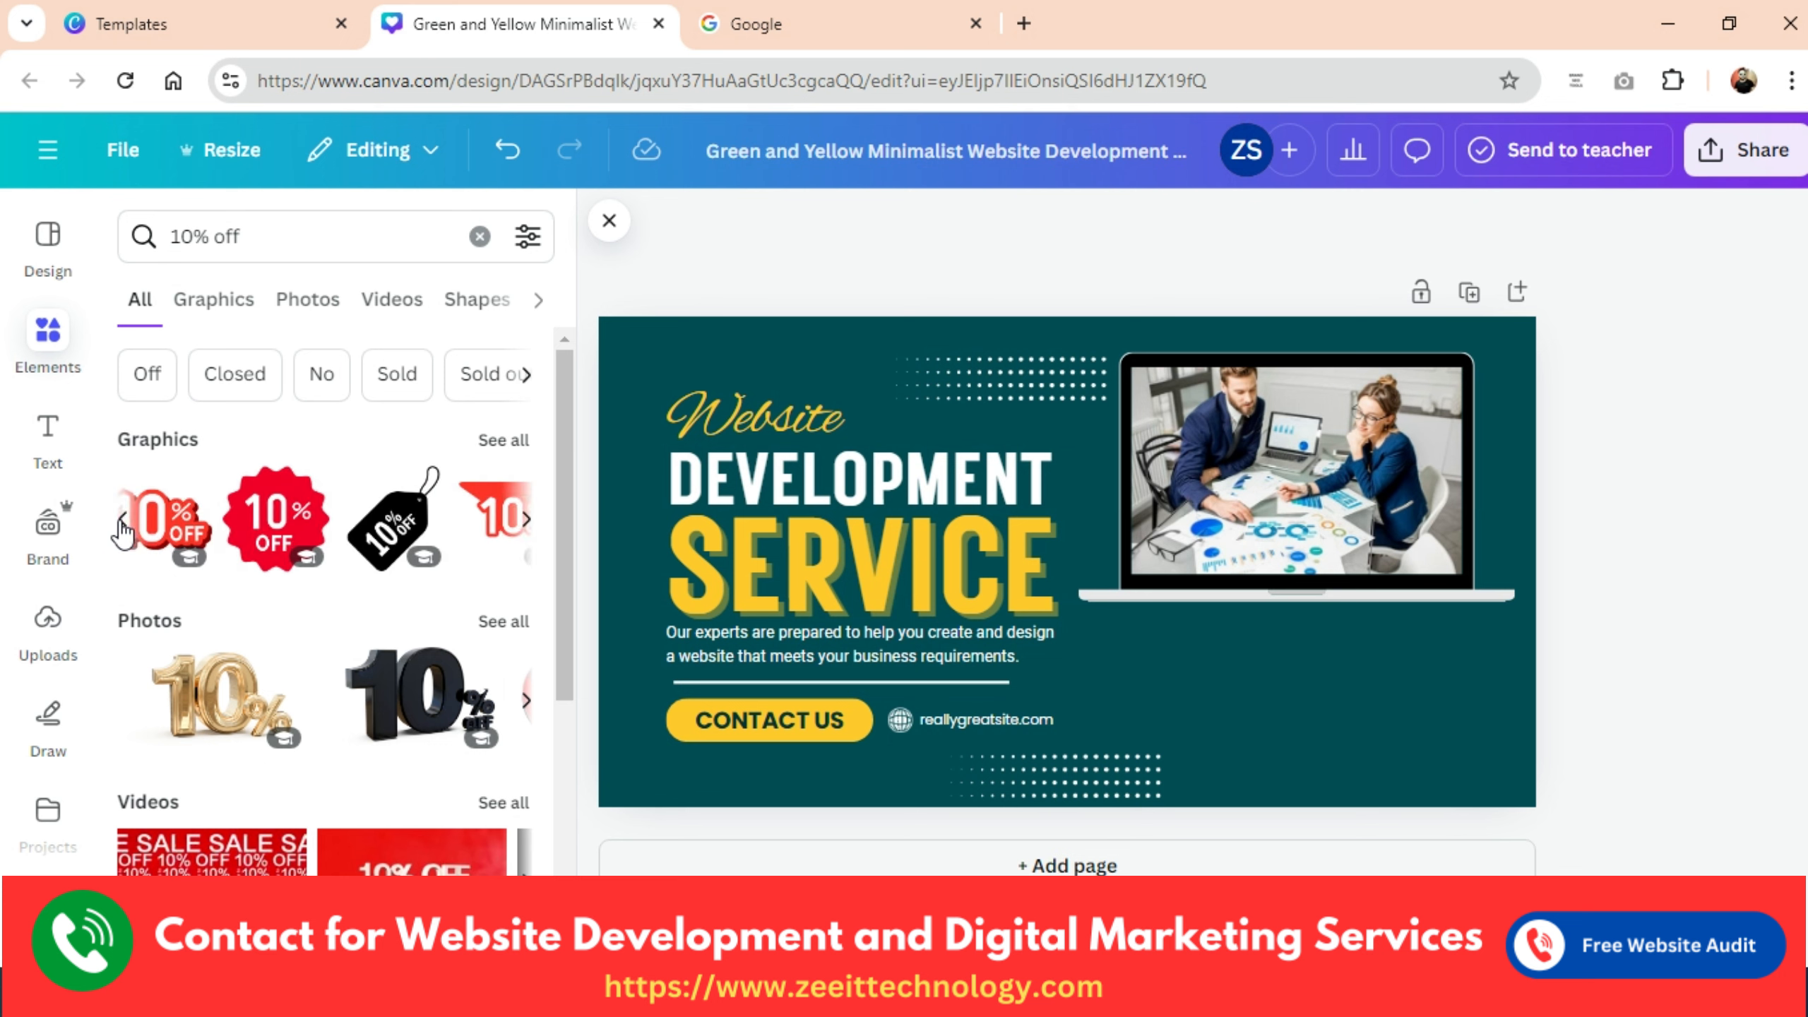
left_click(178, 544)
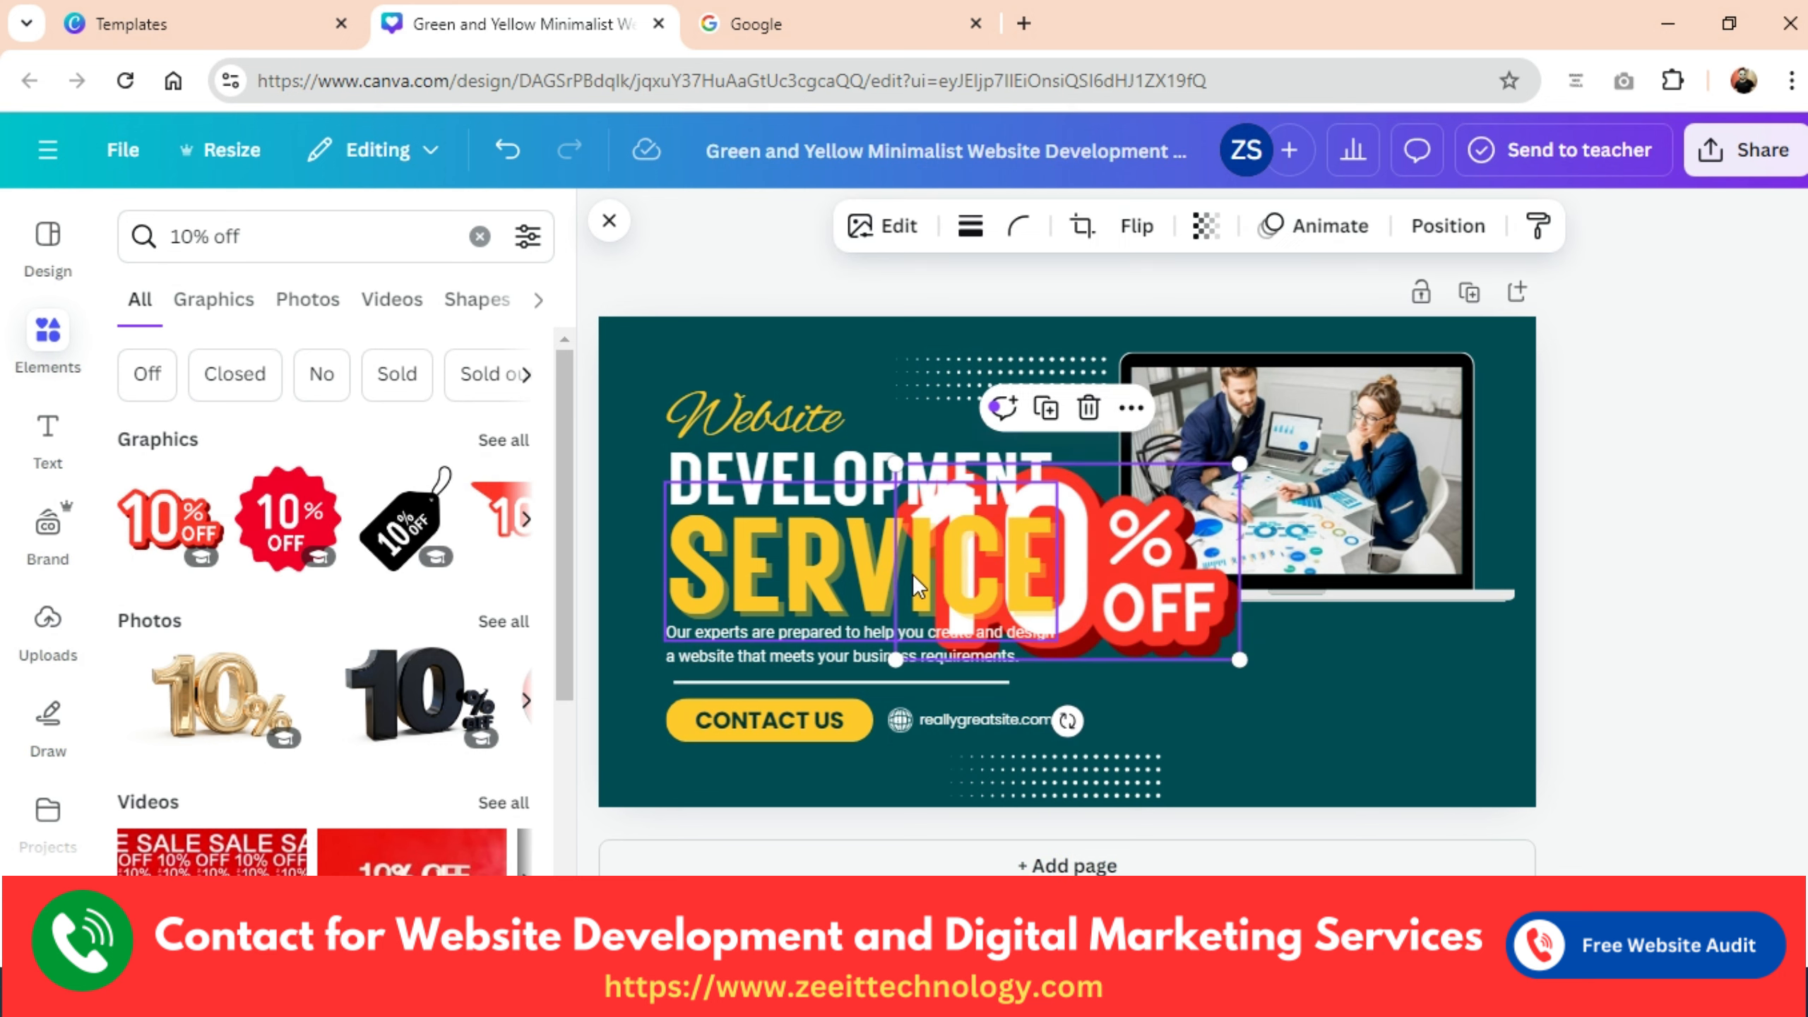
left_click_drag(1133, 565, 1425, 707)
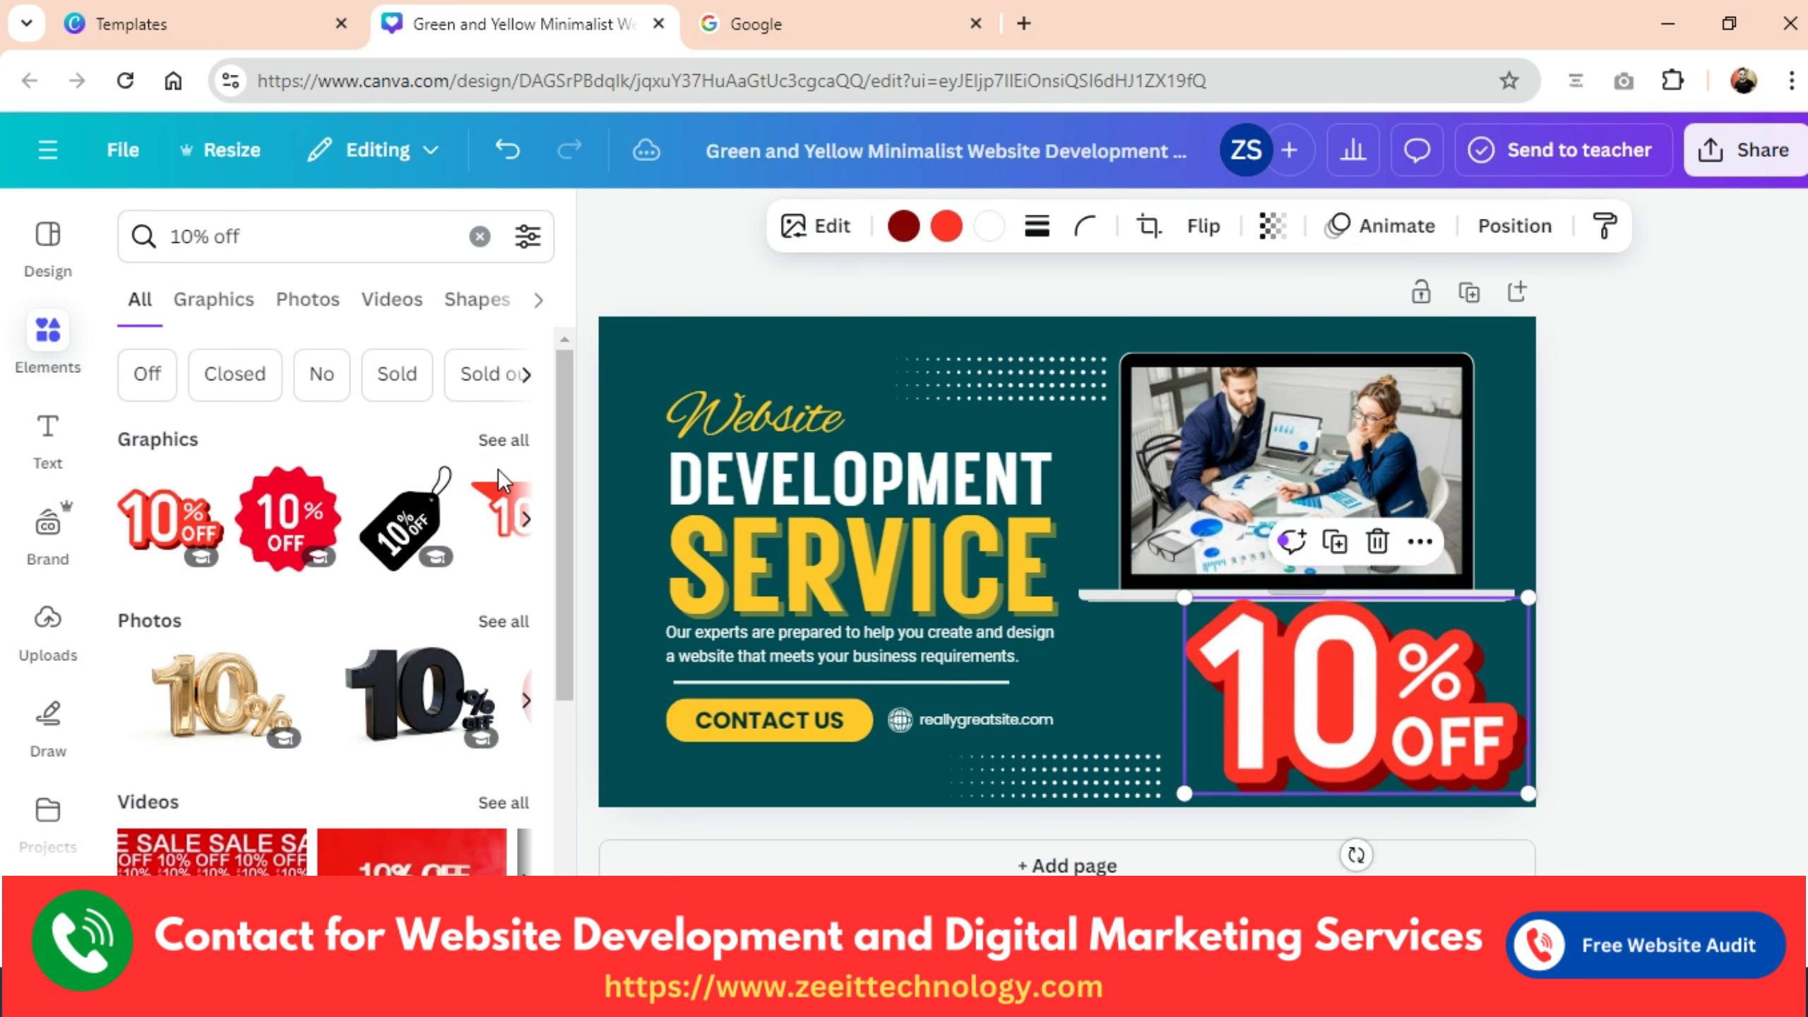
Change the element search to "20% off" and delete the 10% OFF graphic from the banner.
left_click(181, 237)
type("2")
key("Return")
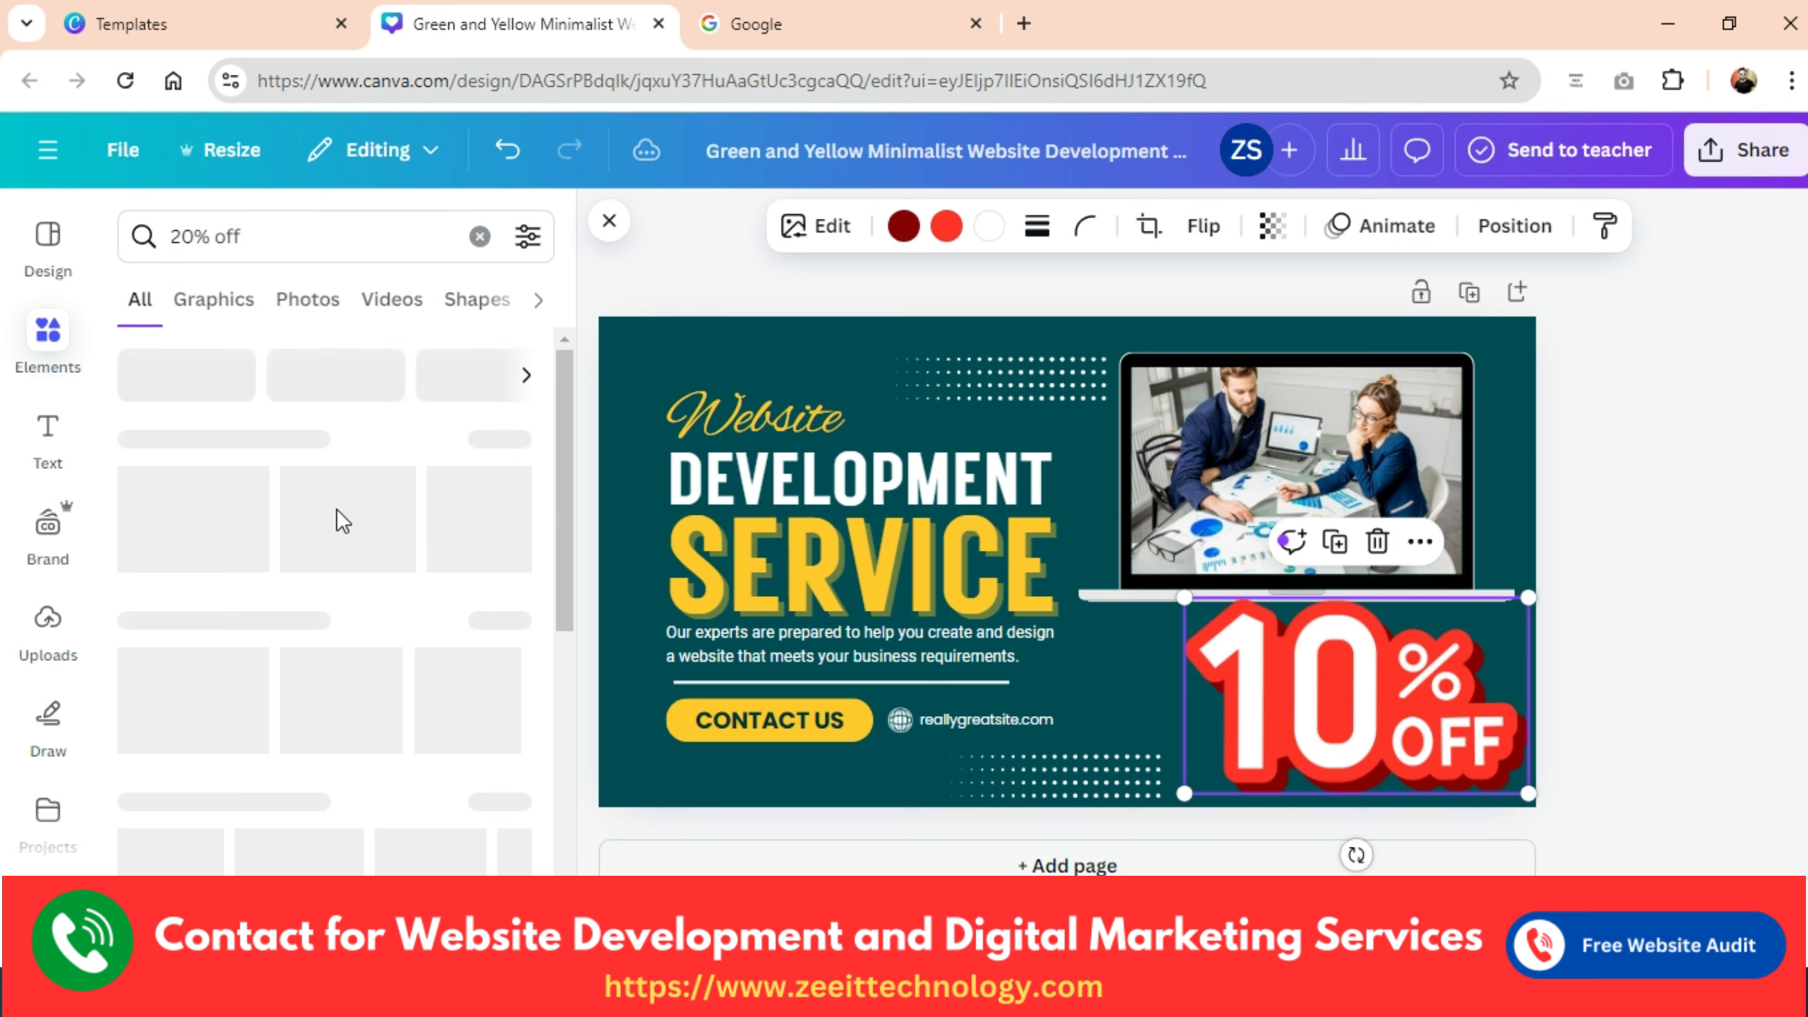
key("Delete")
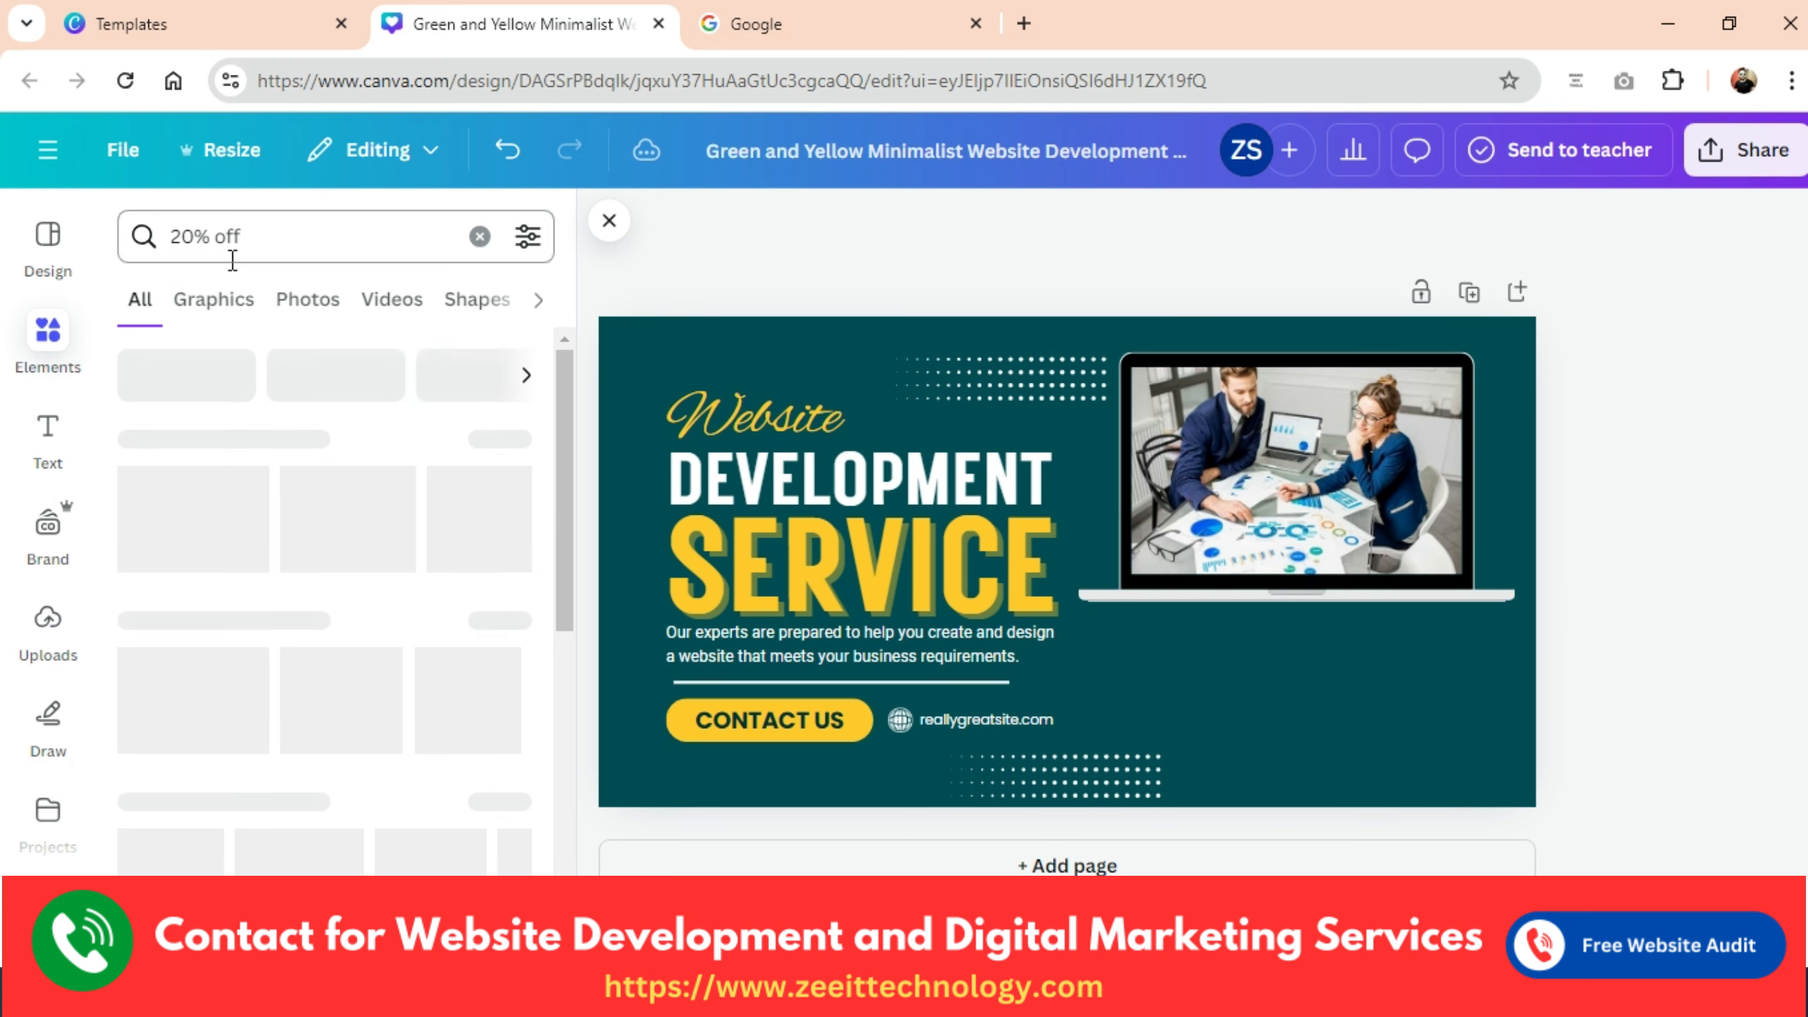
Add the solid red 3D 20% OFF graphic and place it below the laptop.
scroll(563, 594, "down", 4)
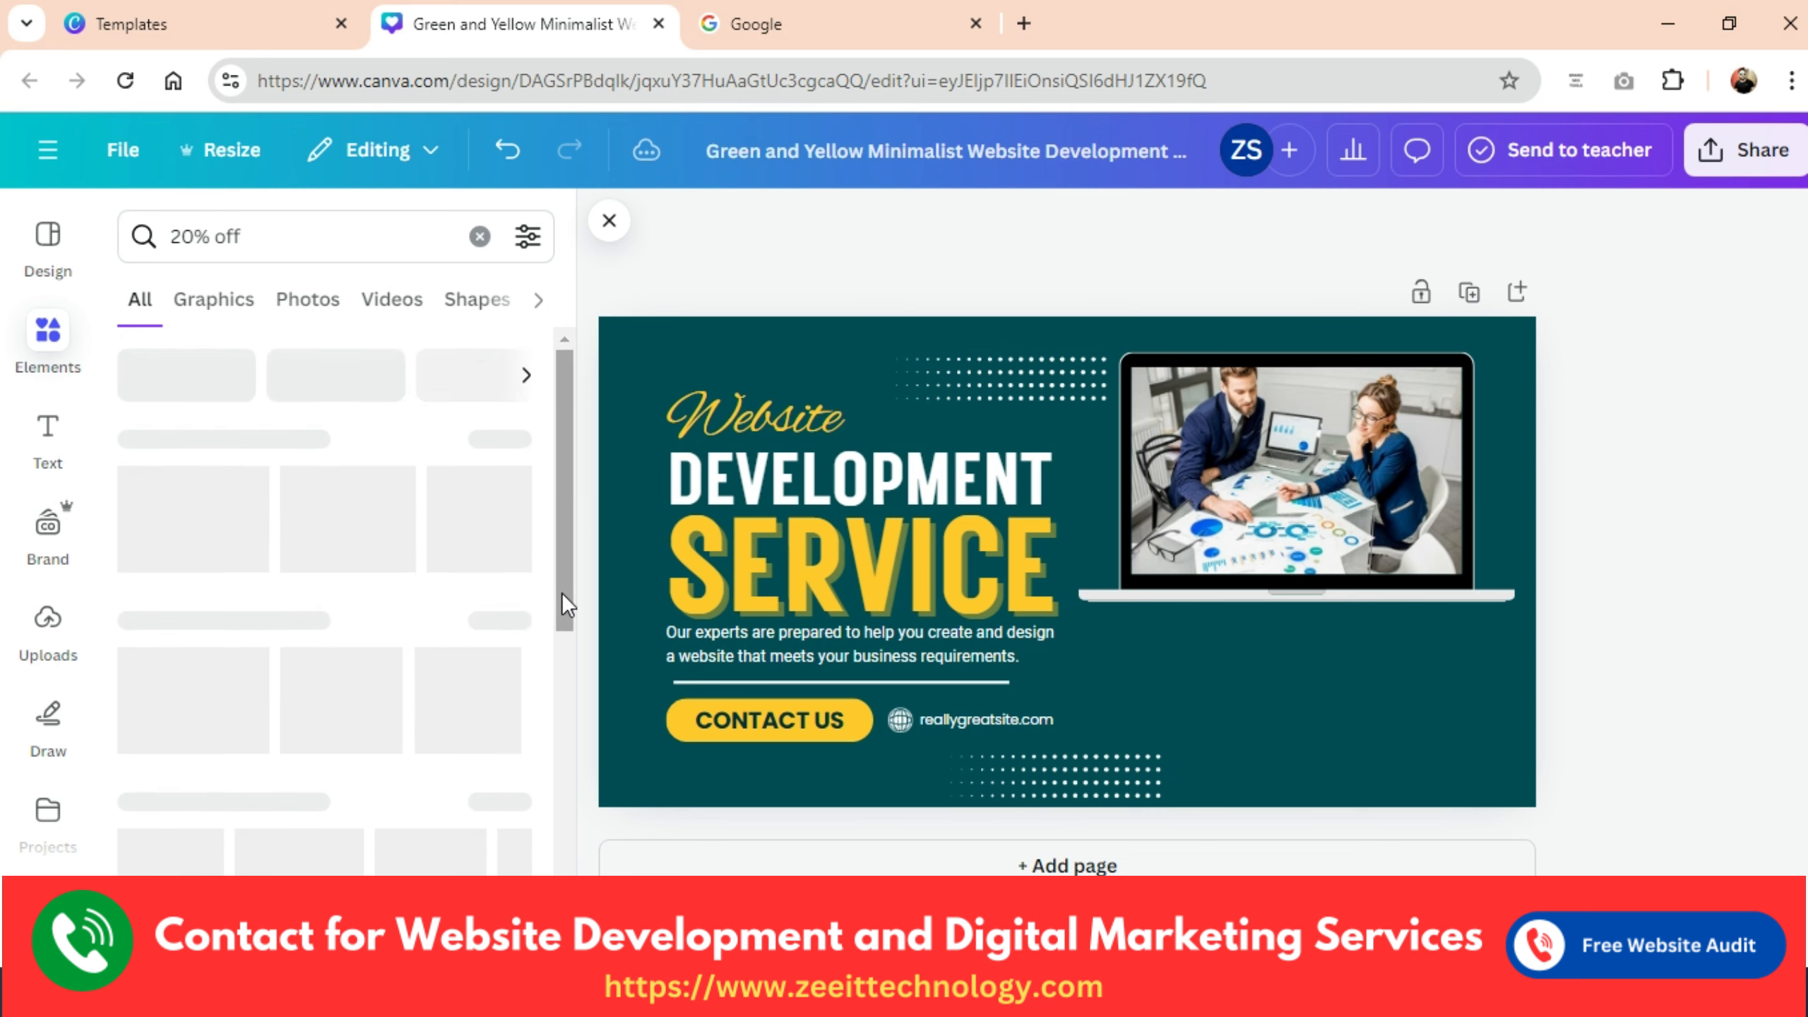
scroll(274, 362, "up", 3)
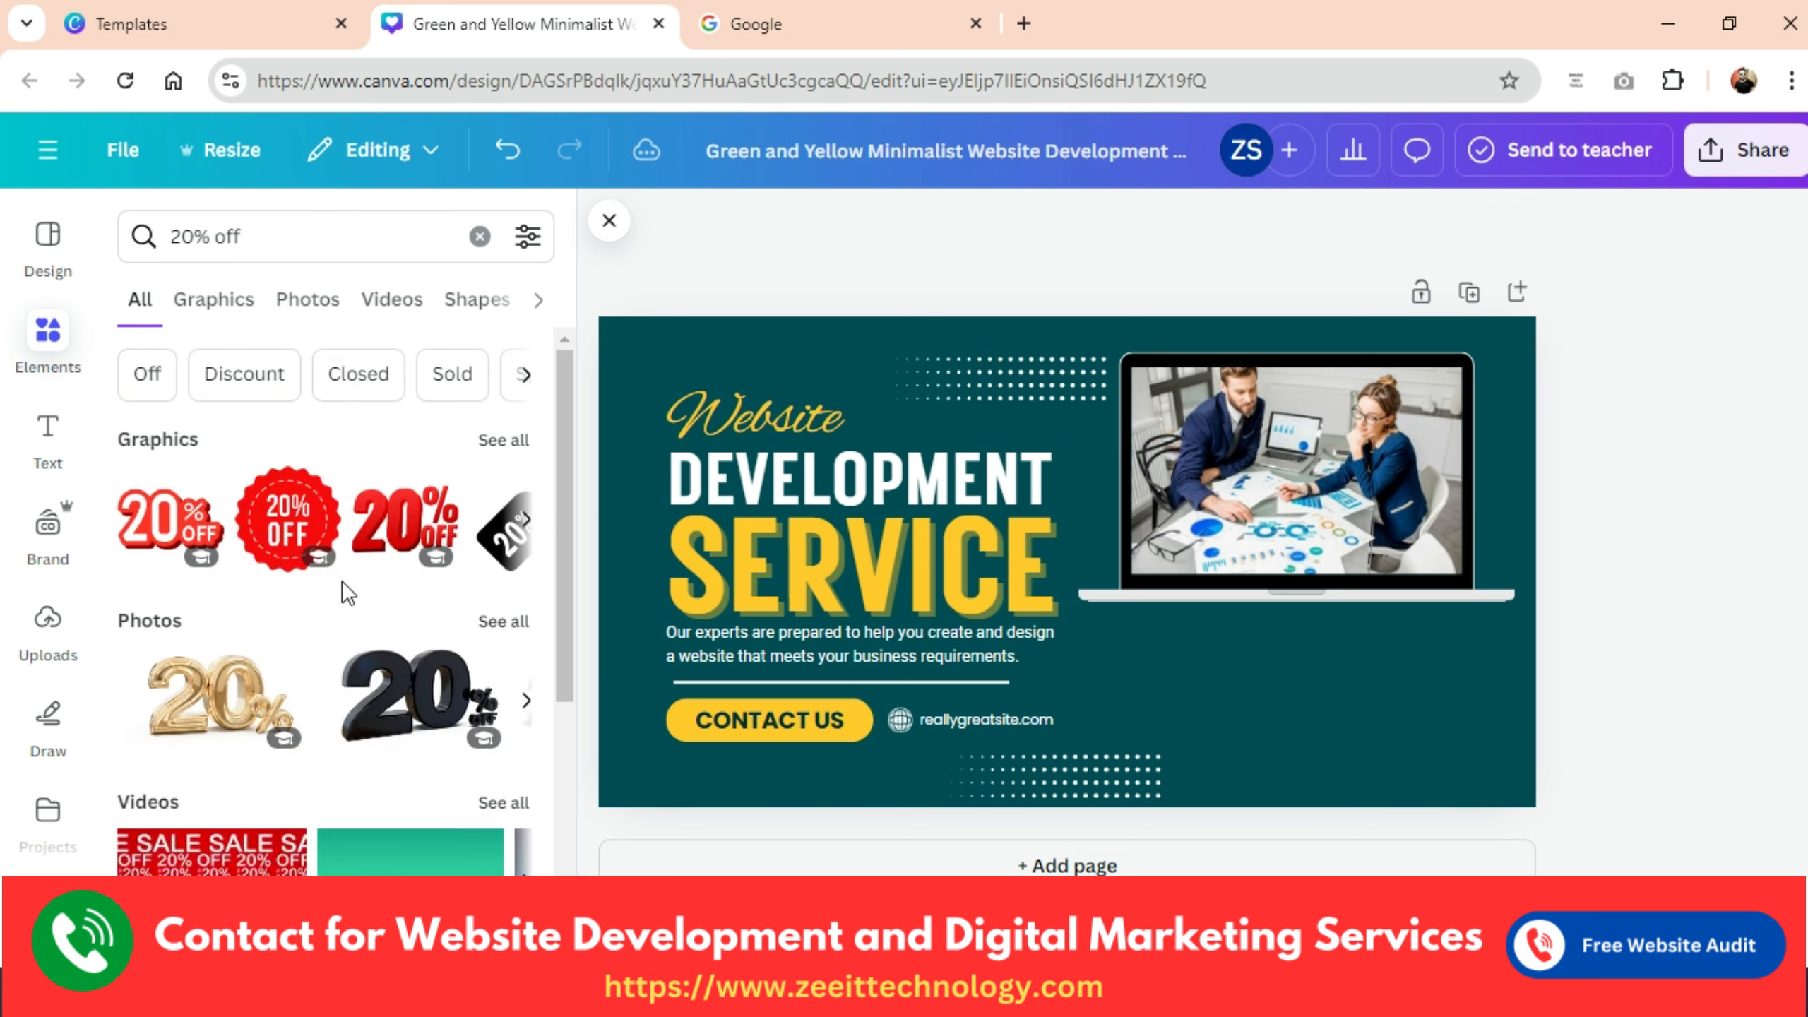
left_click(404, 520)
left_click_drag(929, 585, 1399, 699)
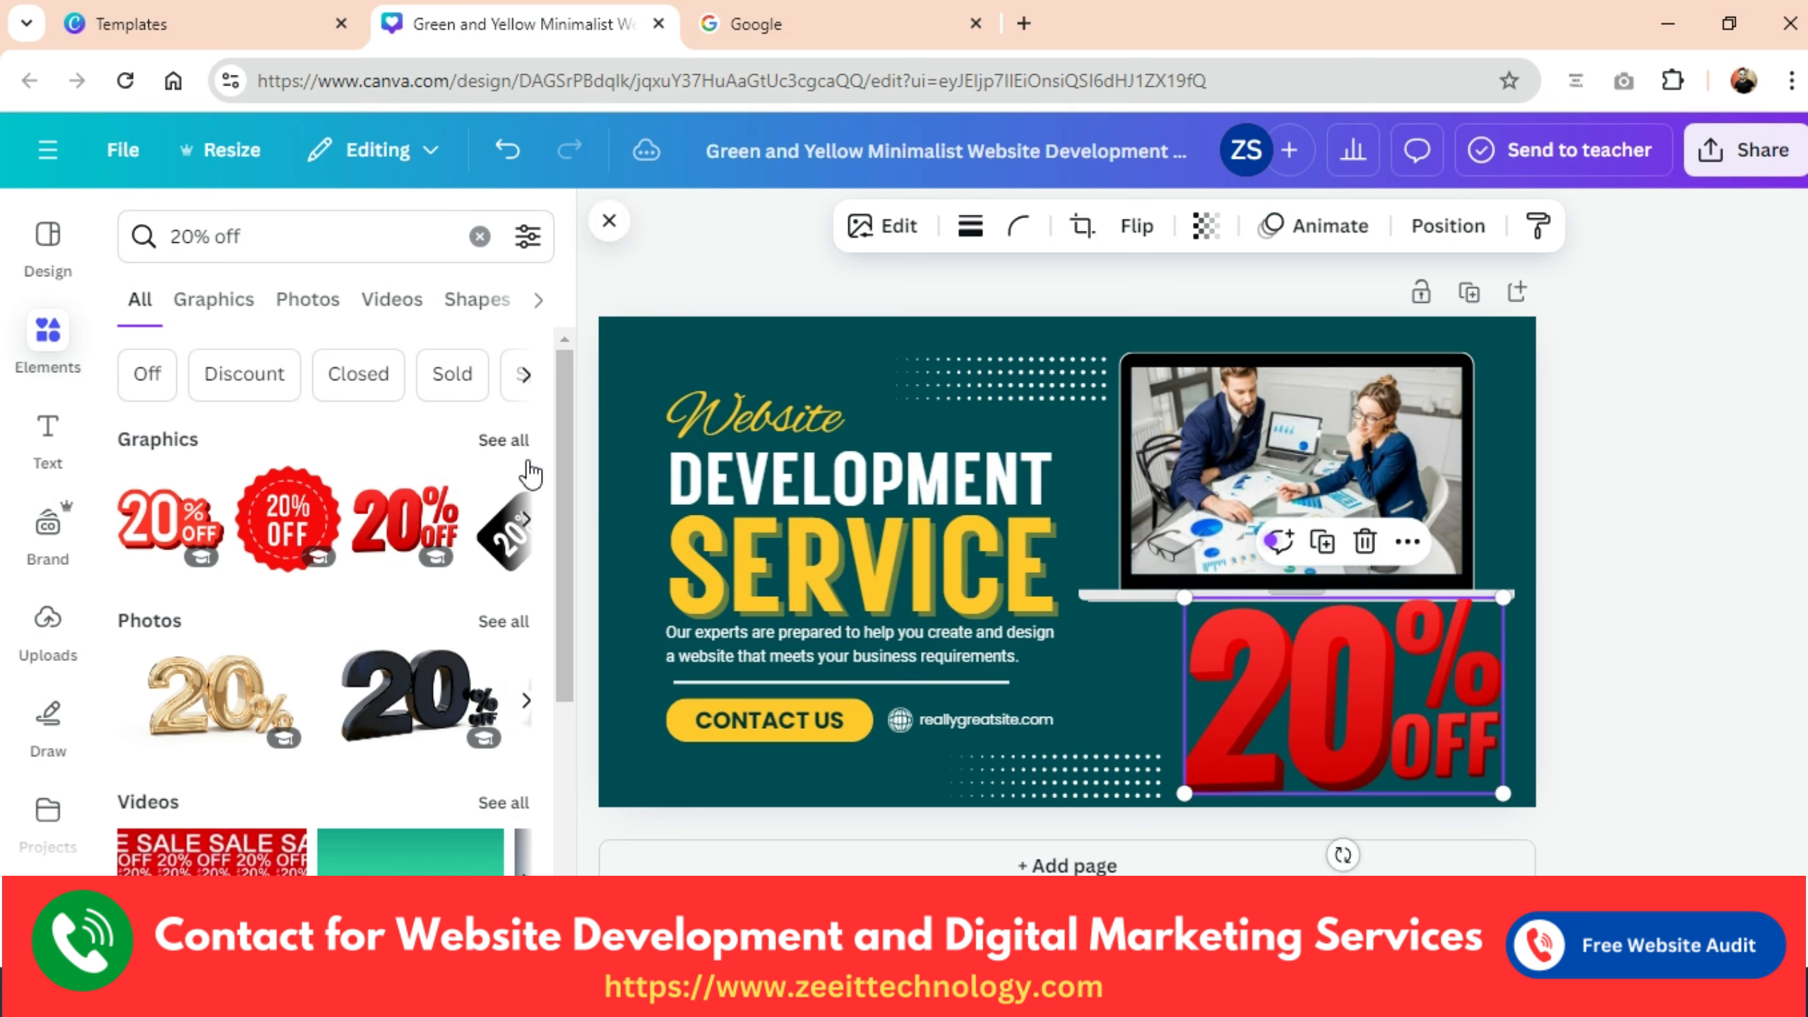
left_click(531, 532)
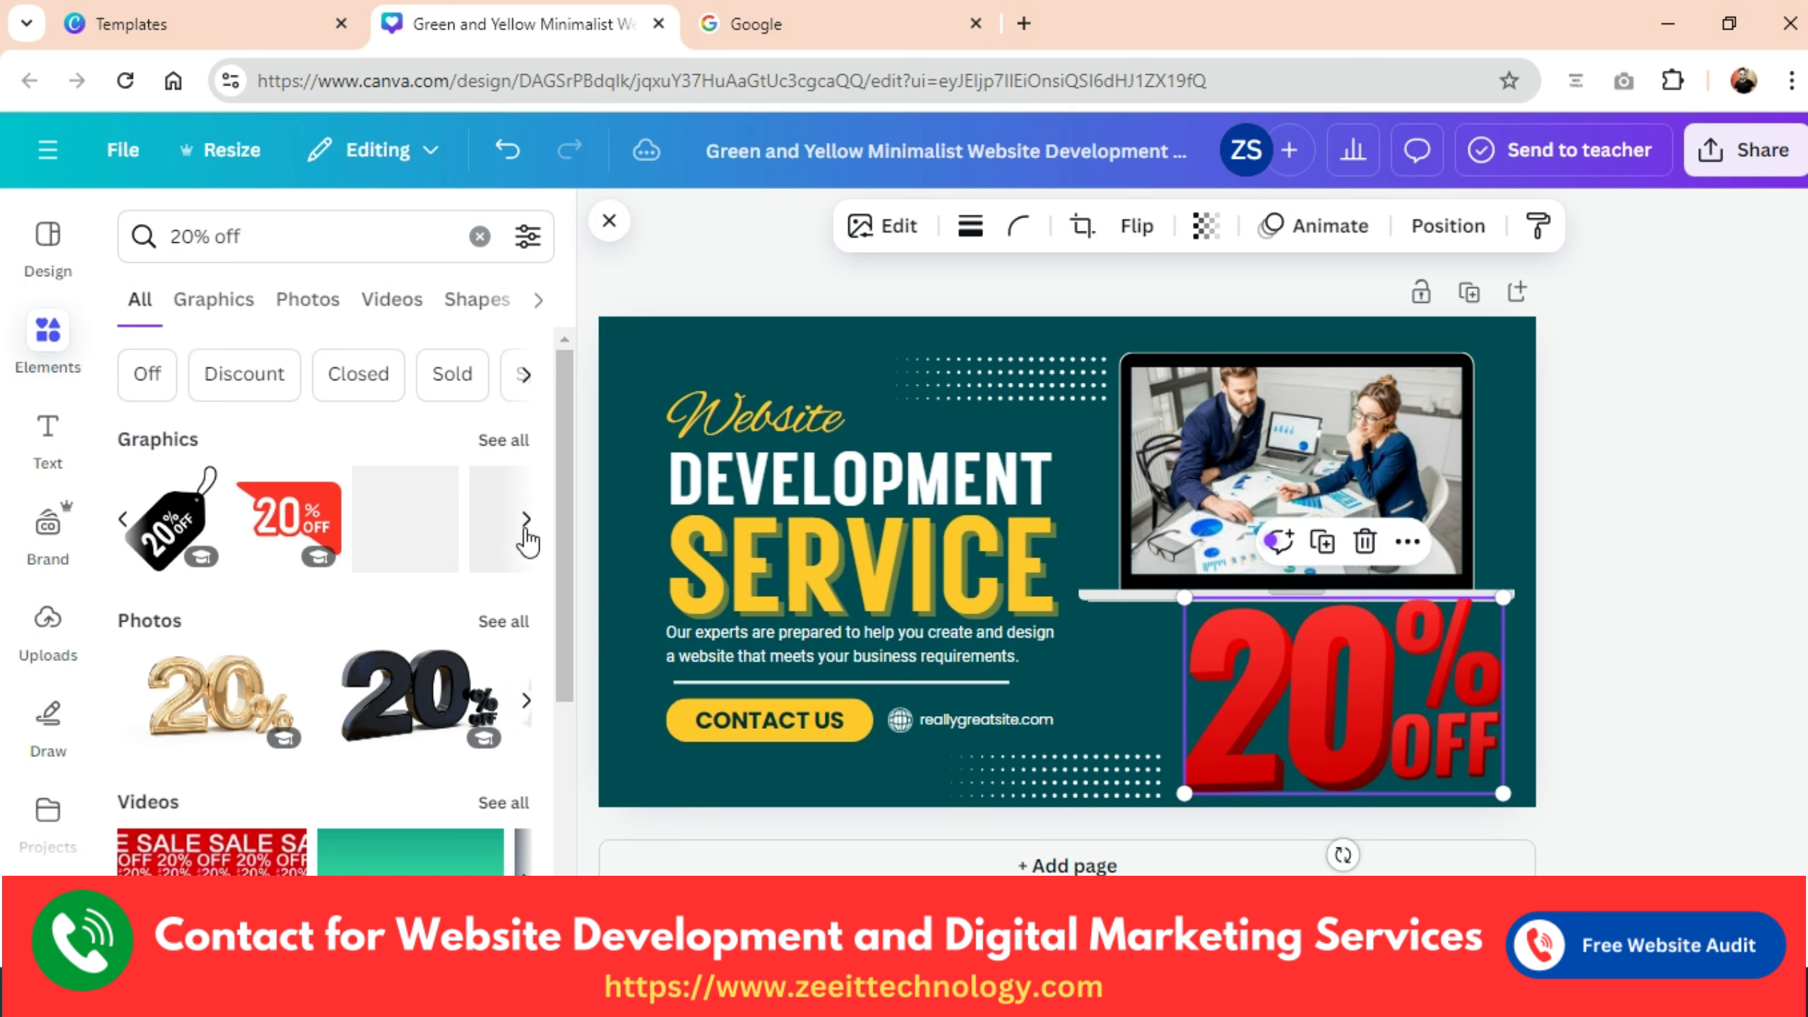
Look through the remaining 20% off graphics and delete the red 3D 20% OFF graphic from the banner.
left_click(527, 518)
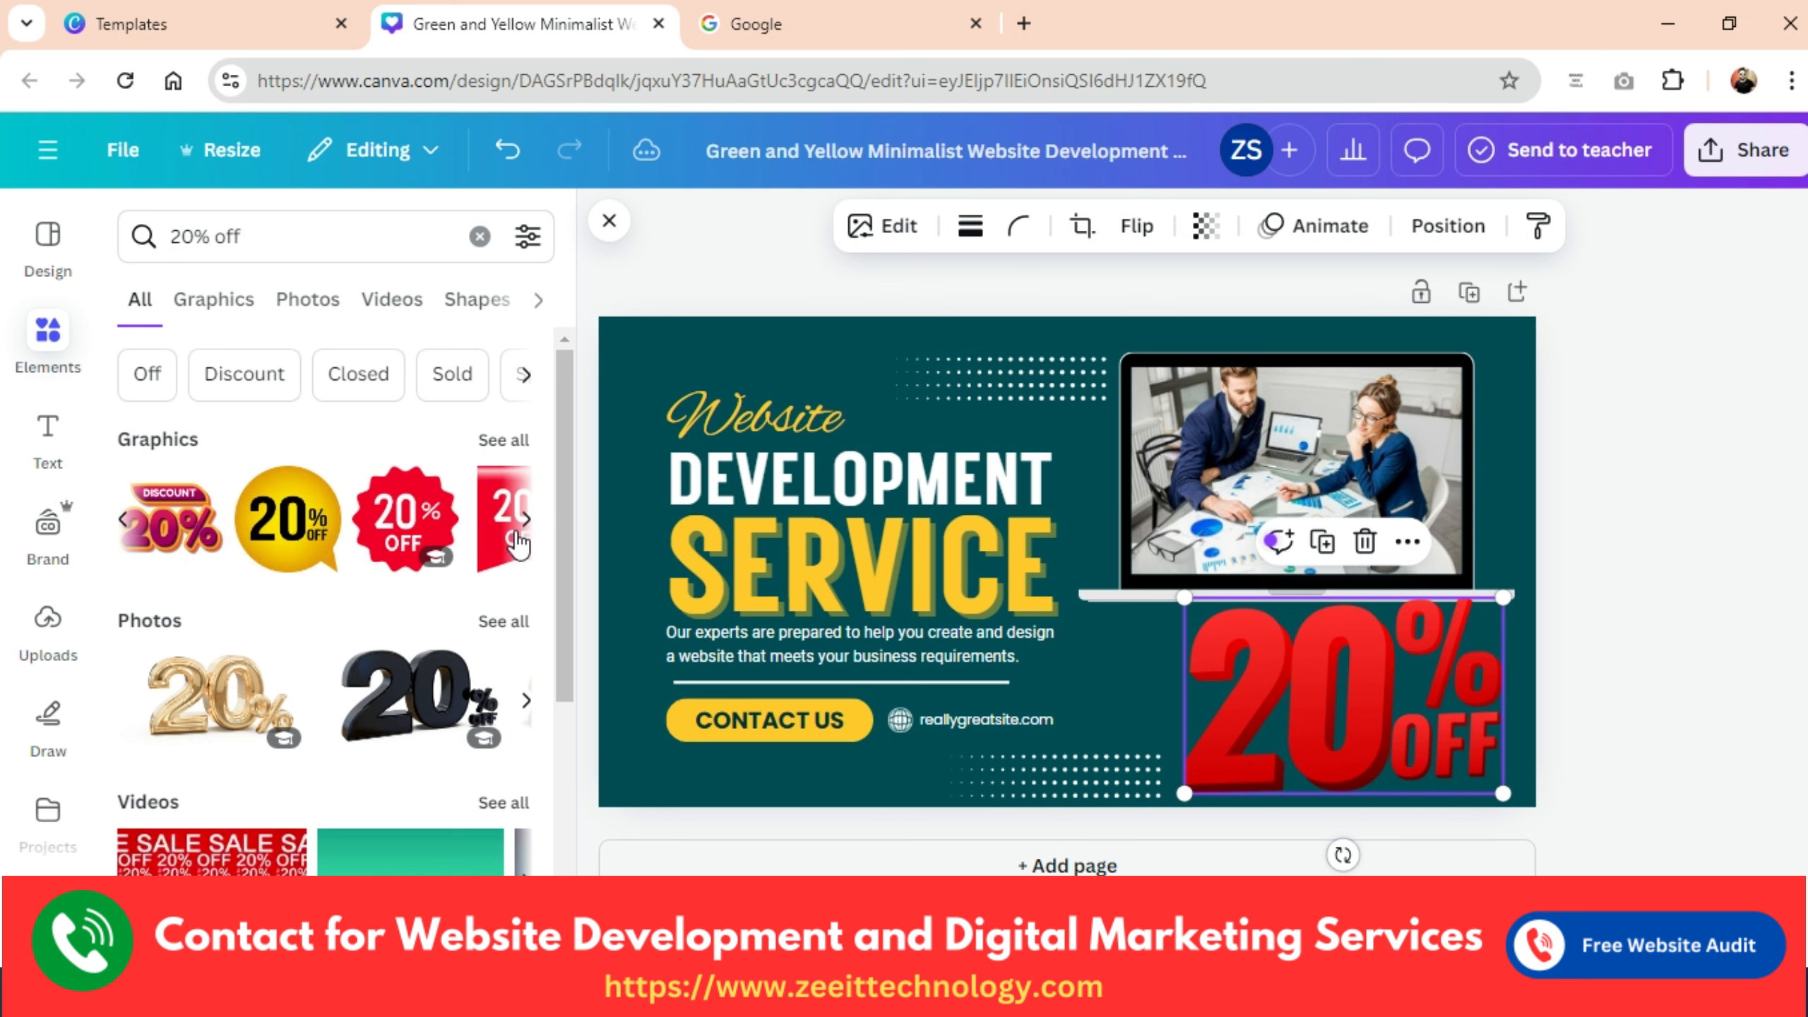
left_click(526, 527)
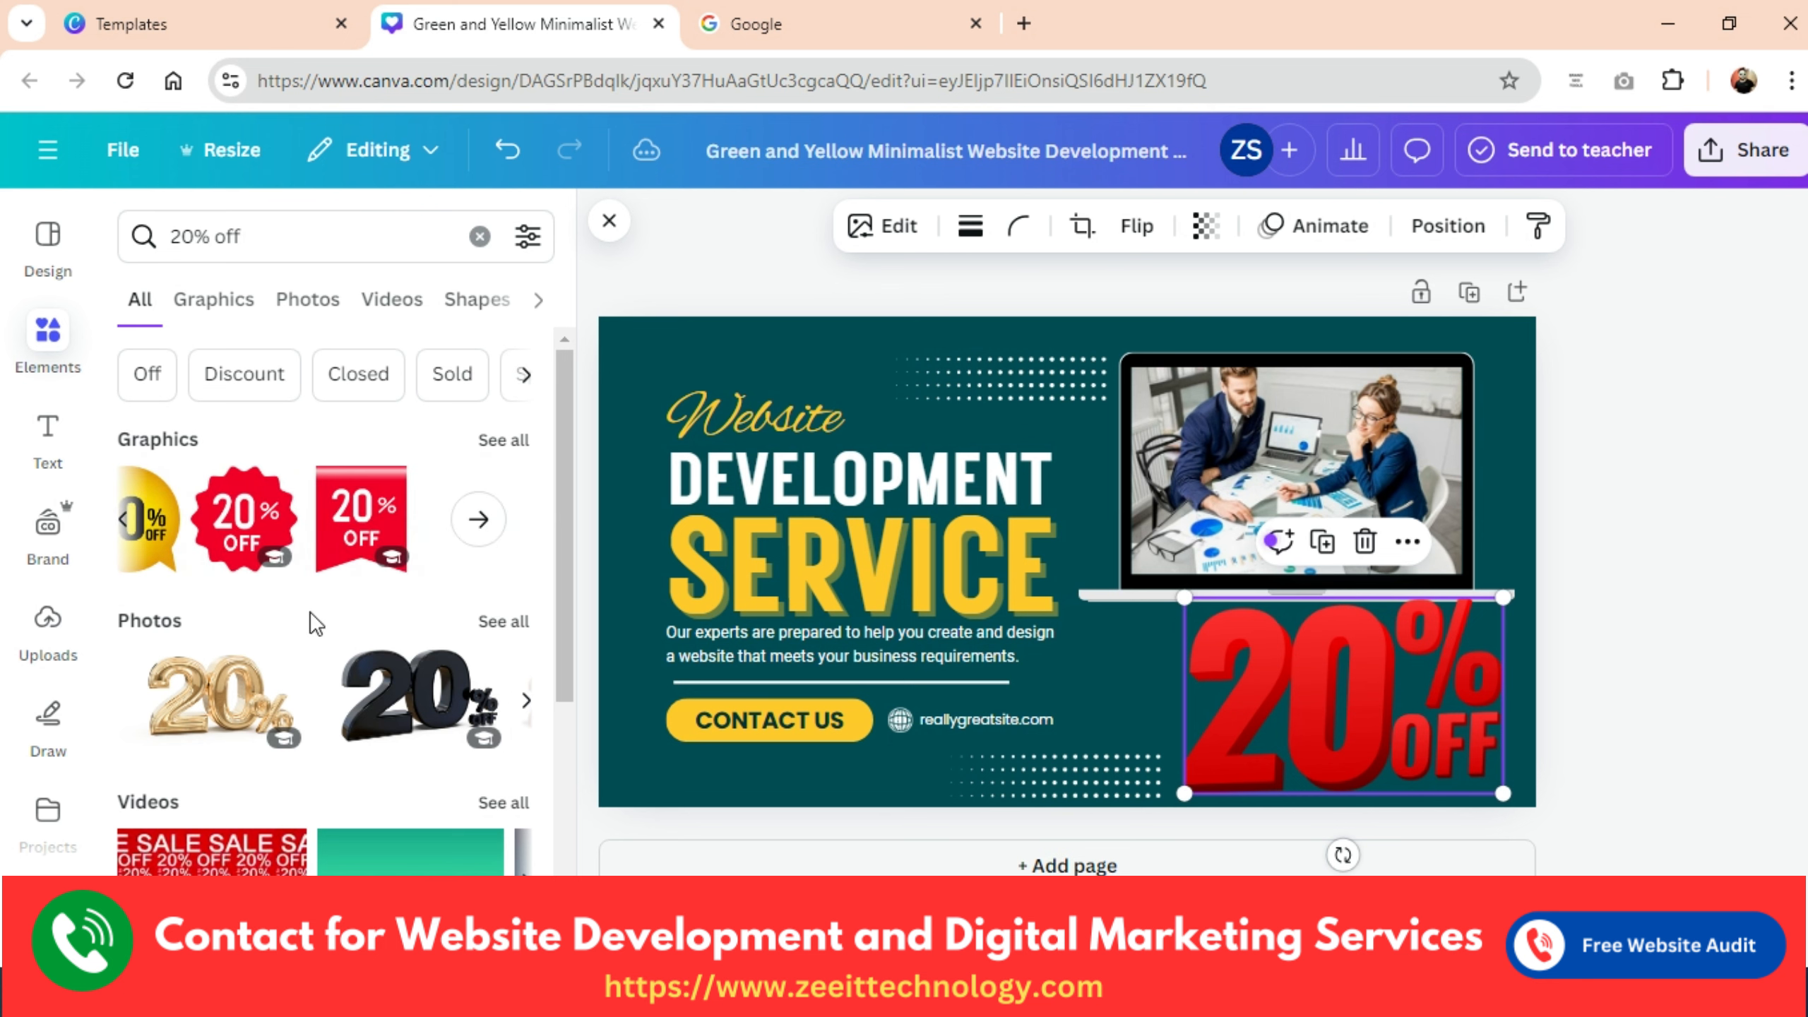
scroll(313, 623, "down", 4)
scroll(313, 623, "up", 4)
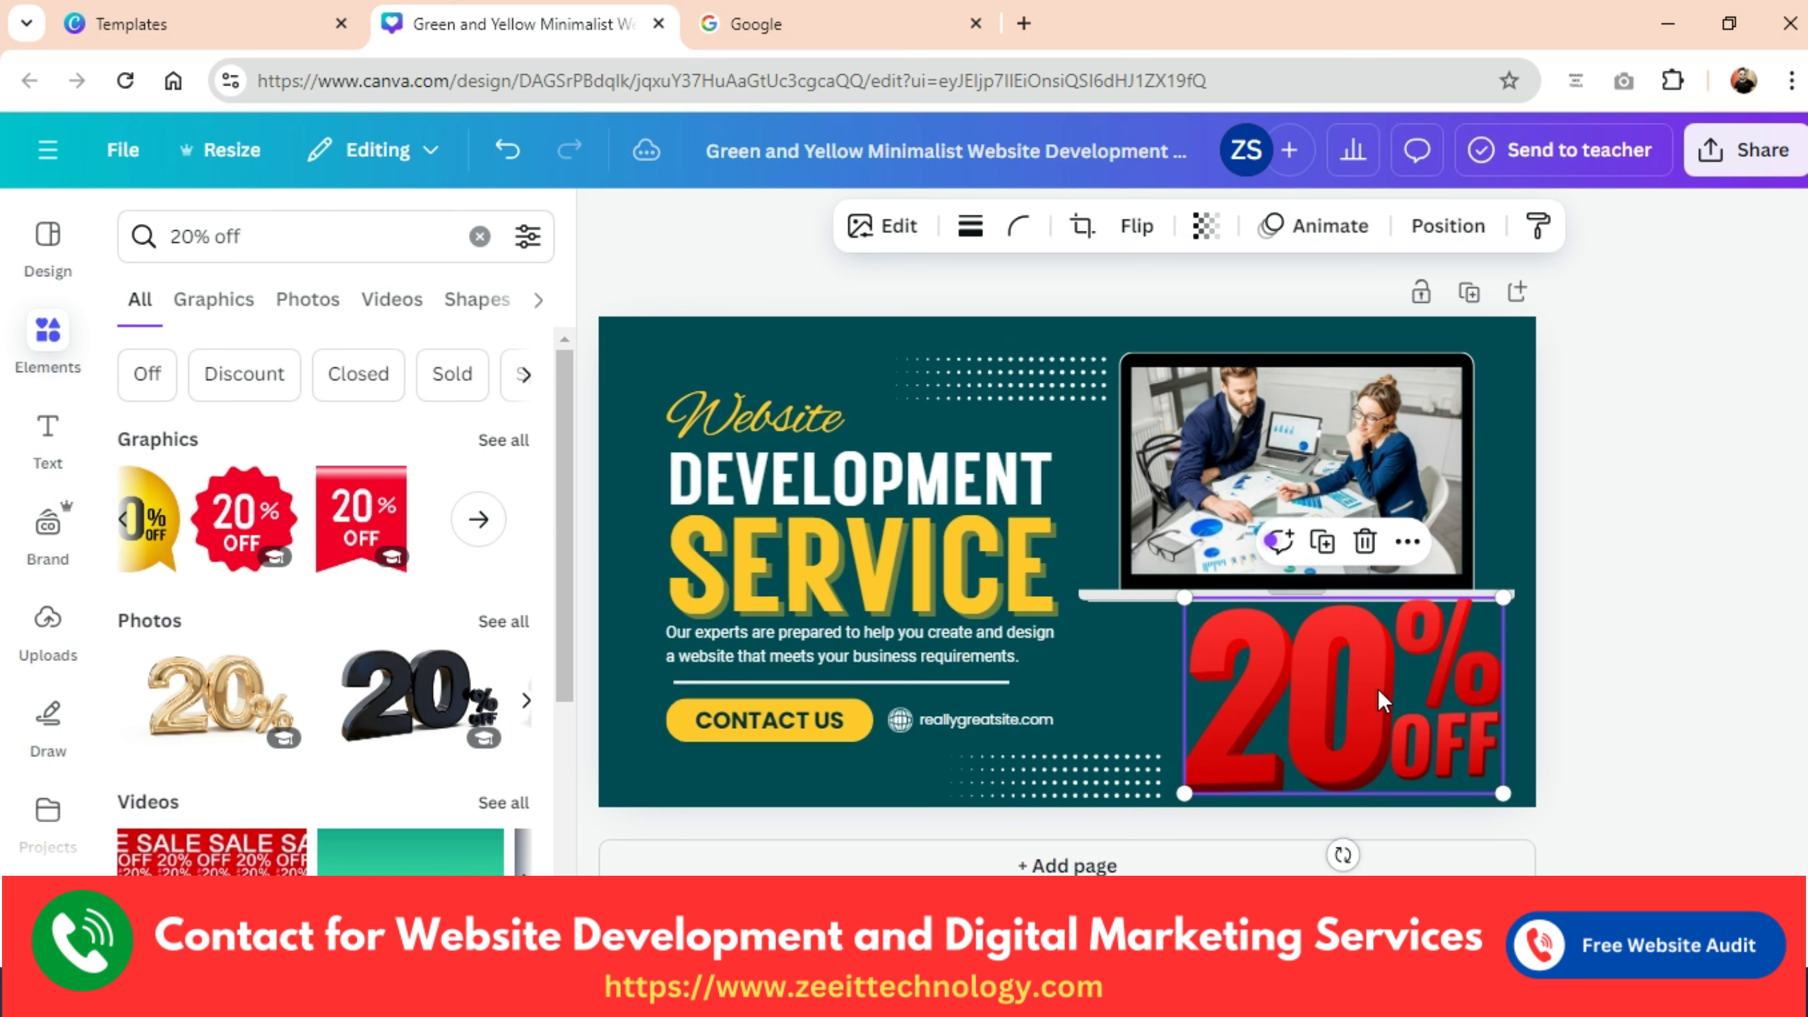
key("Delete")
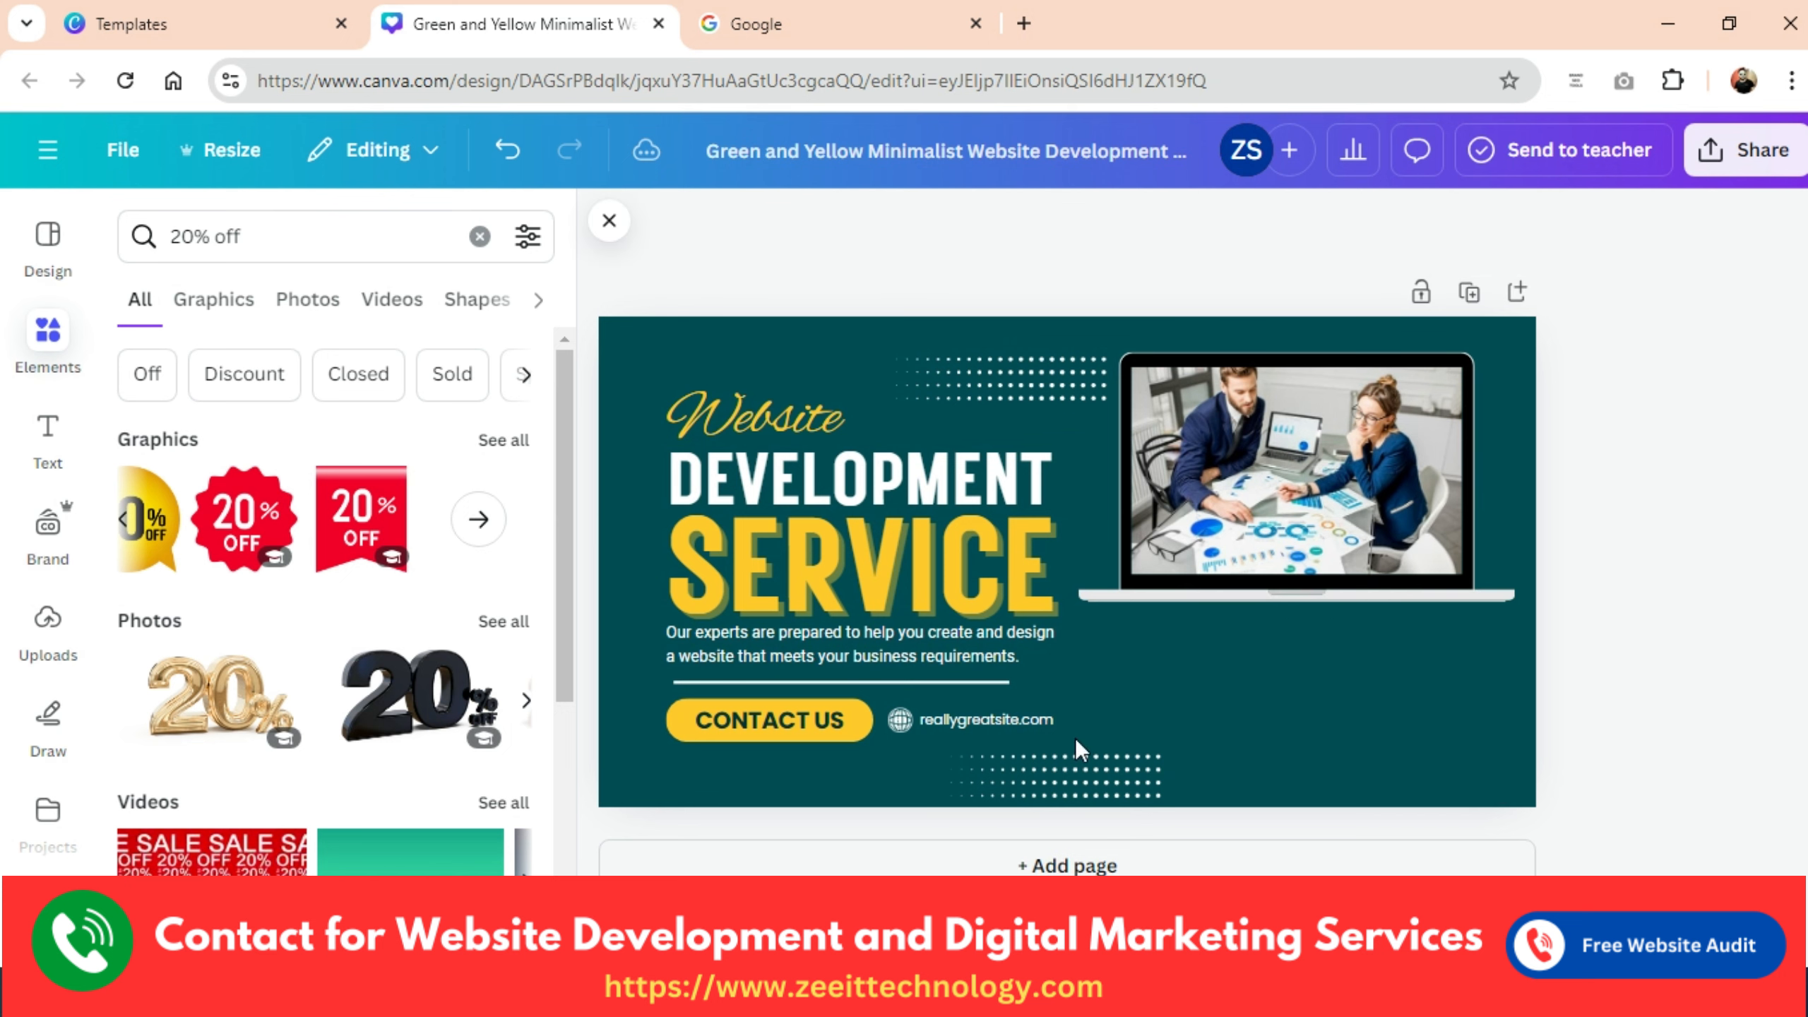
Move the lower white dot pattern to just below the laptop and the upper one to above the "Website" heading.
left_click_drag(1105, 787, 1235, 672)
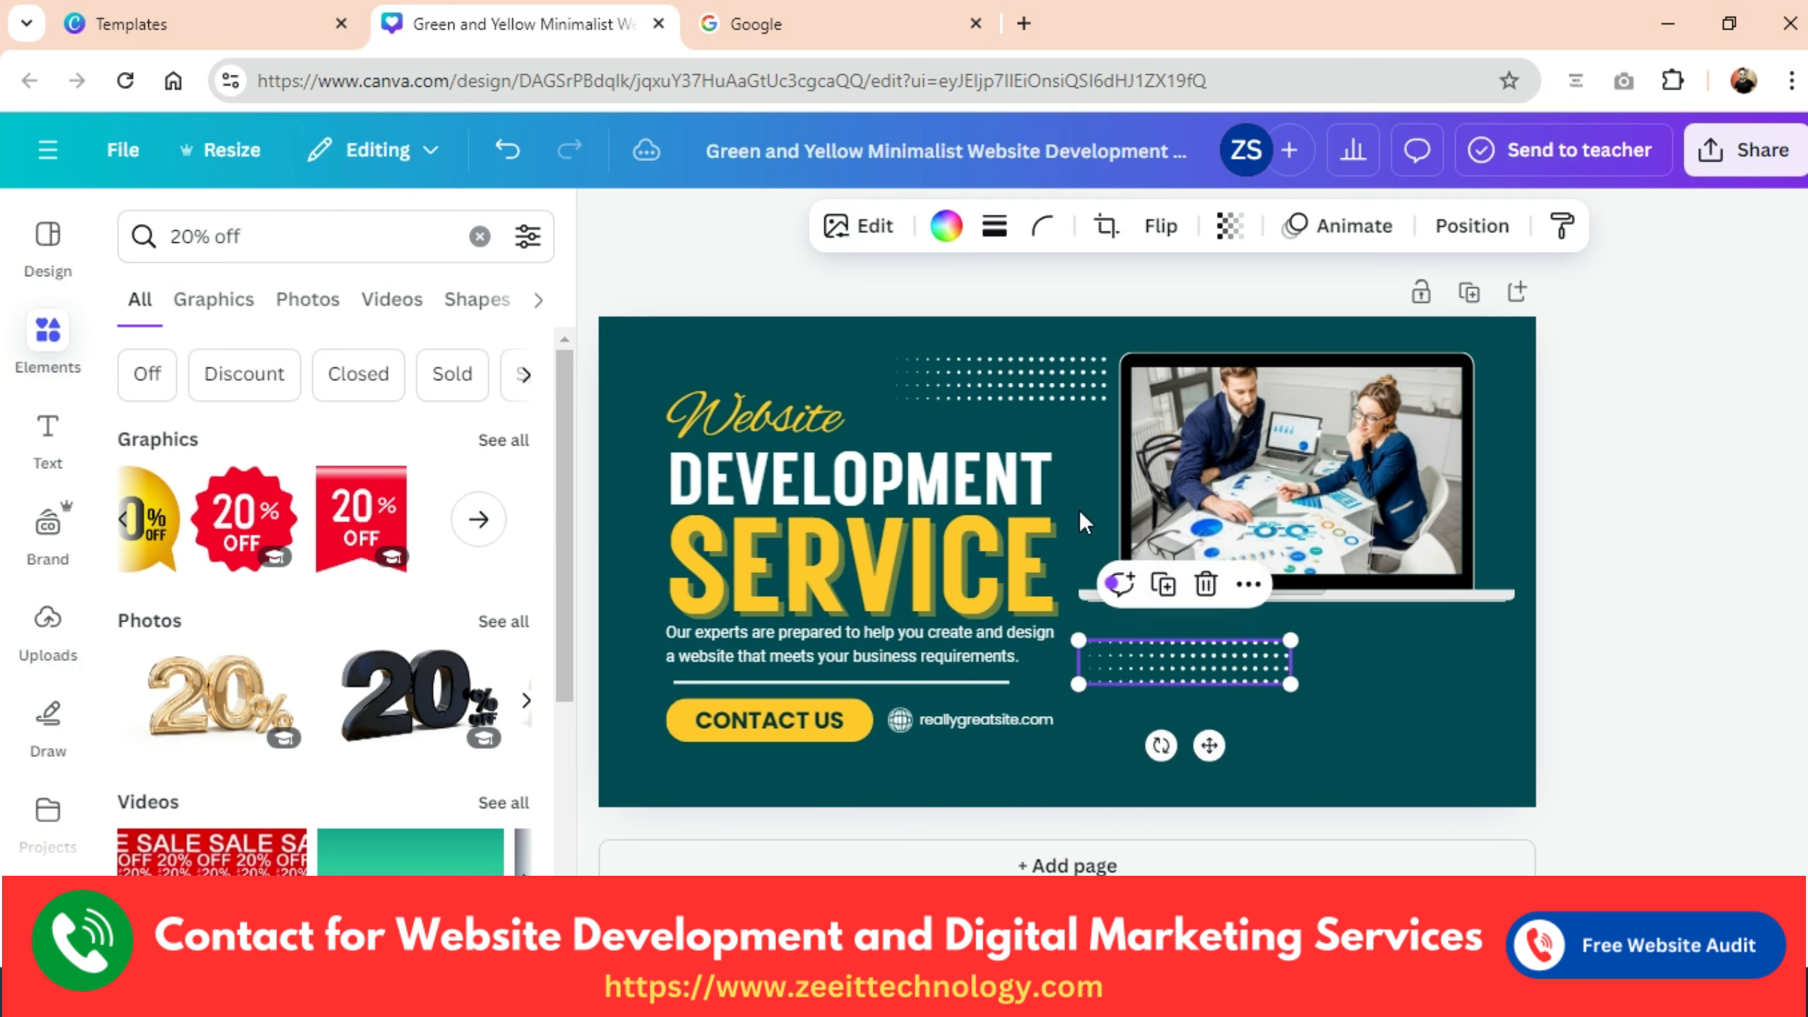
left_click_drag(996, 388, 913, 375)
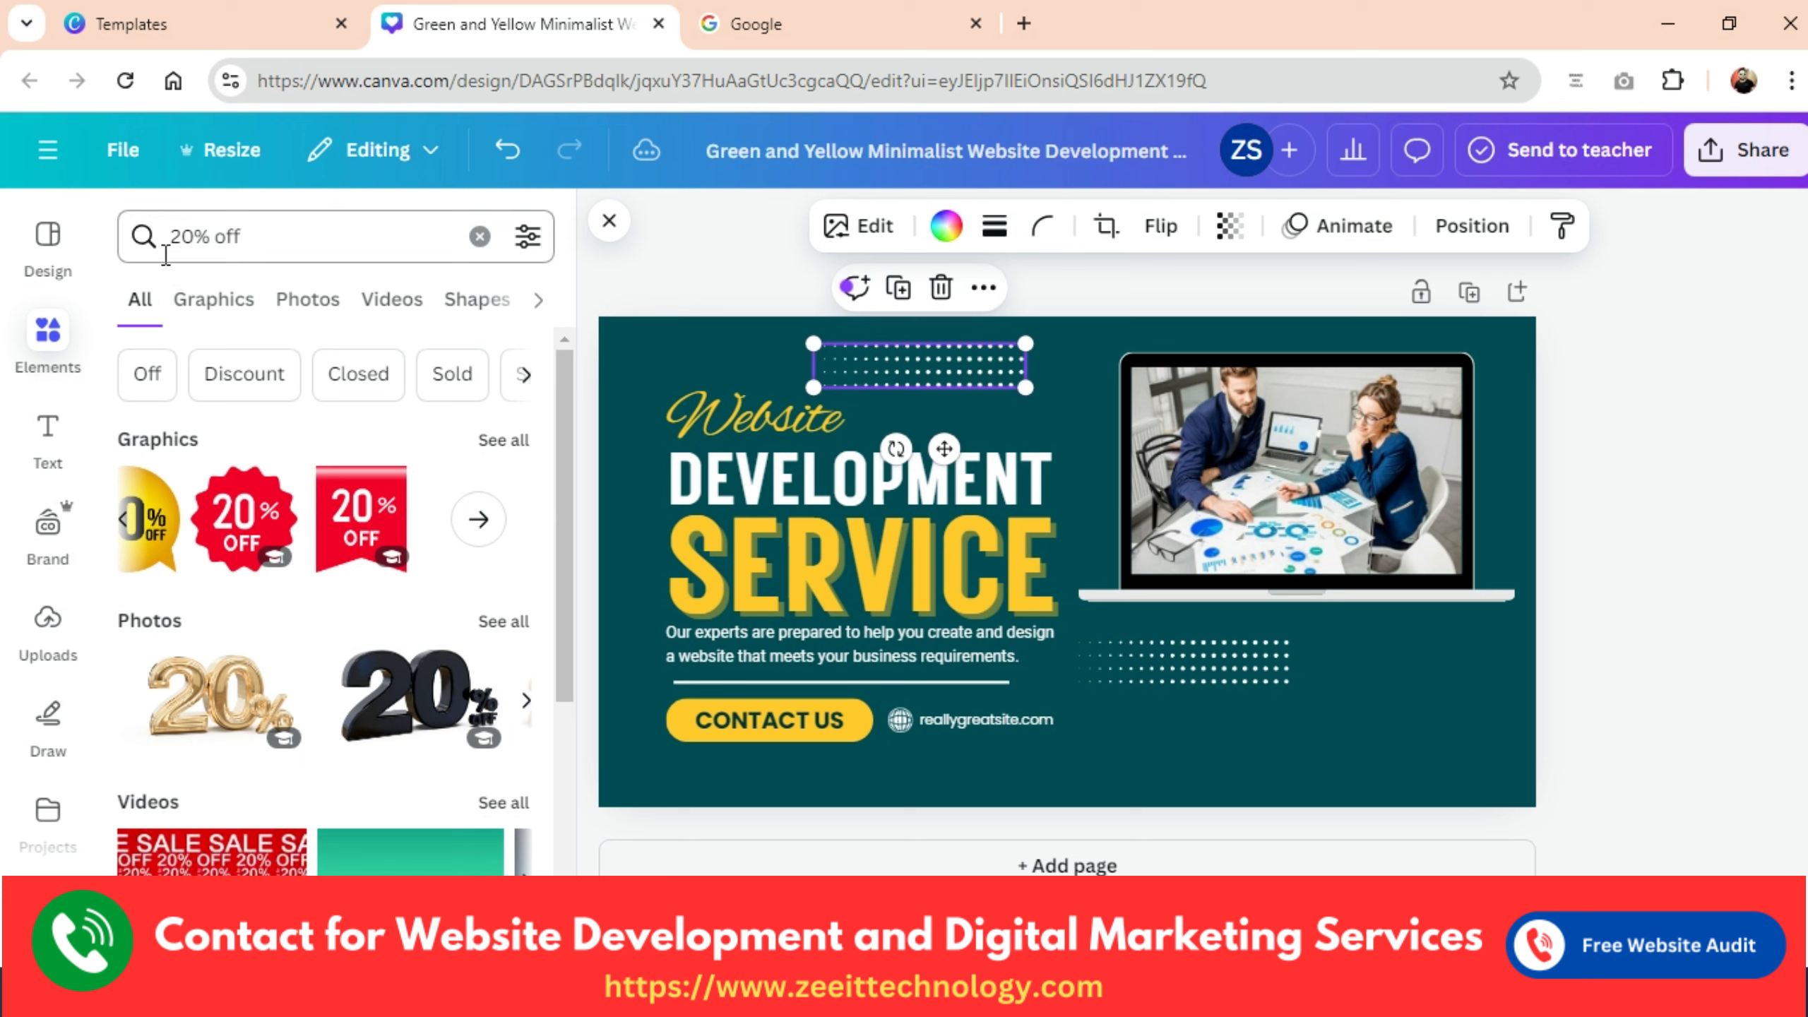
Search the elements for "dots" and show all matching graphics.
left_click(260, 235)
left_click(479, 239)
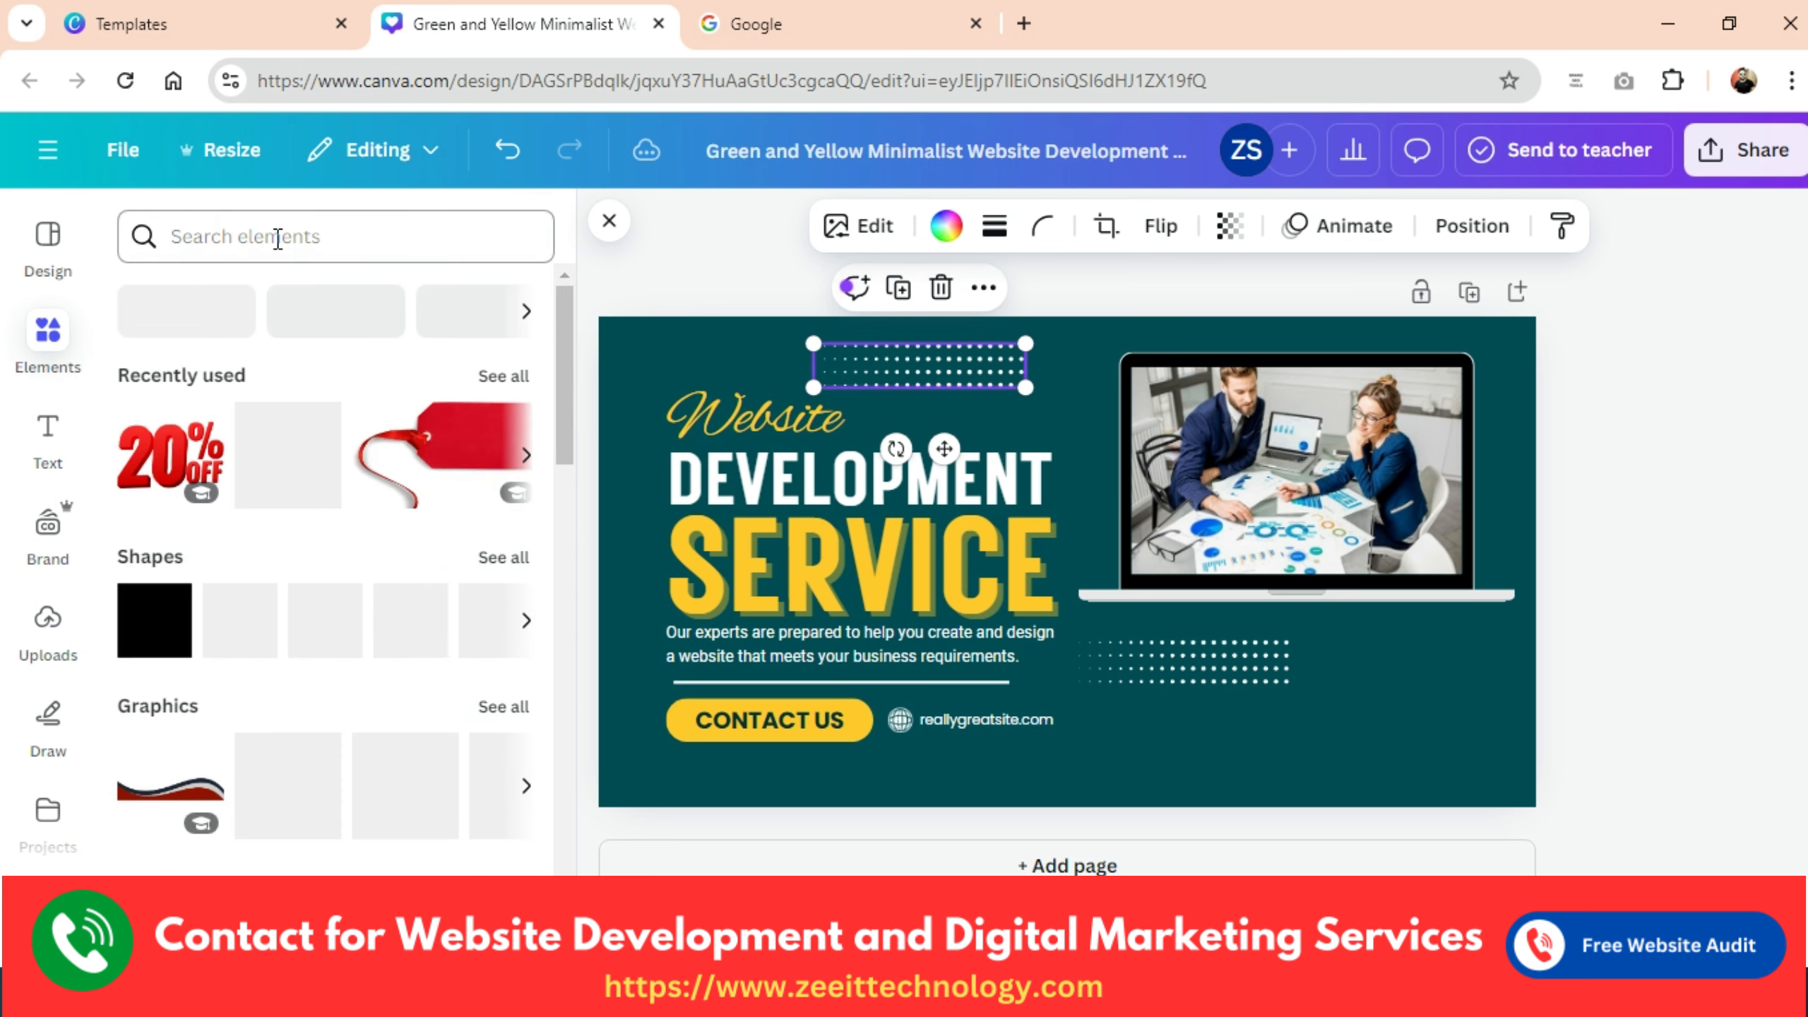
left_click(277, 237)
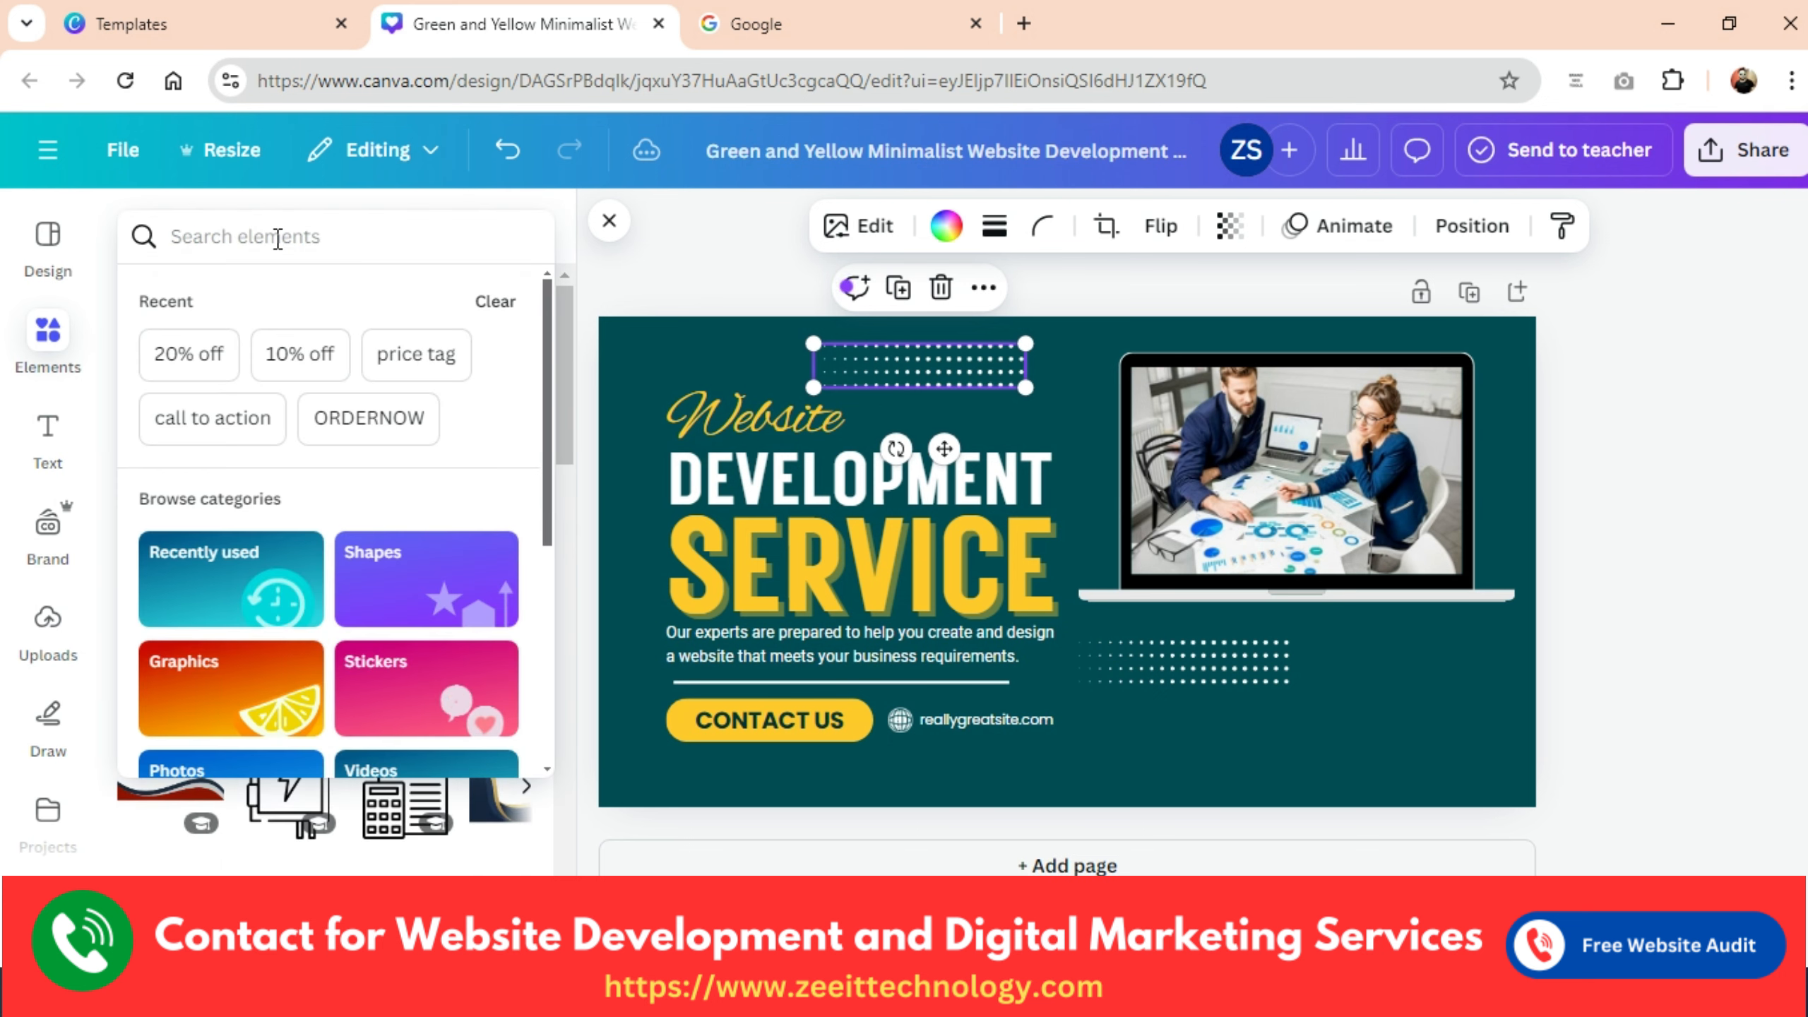
type("dots")
key("Return")
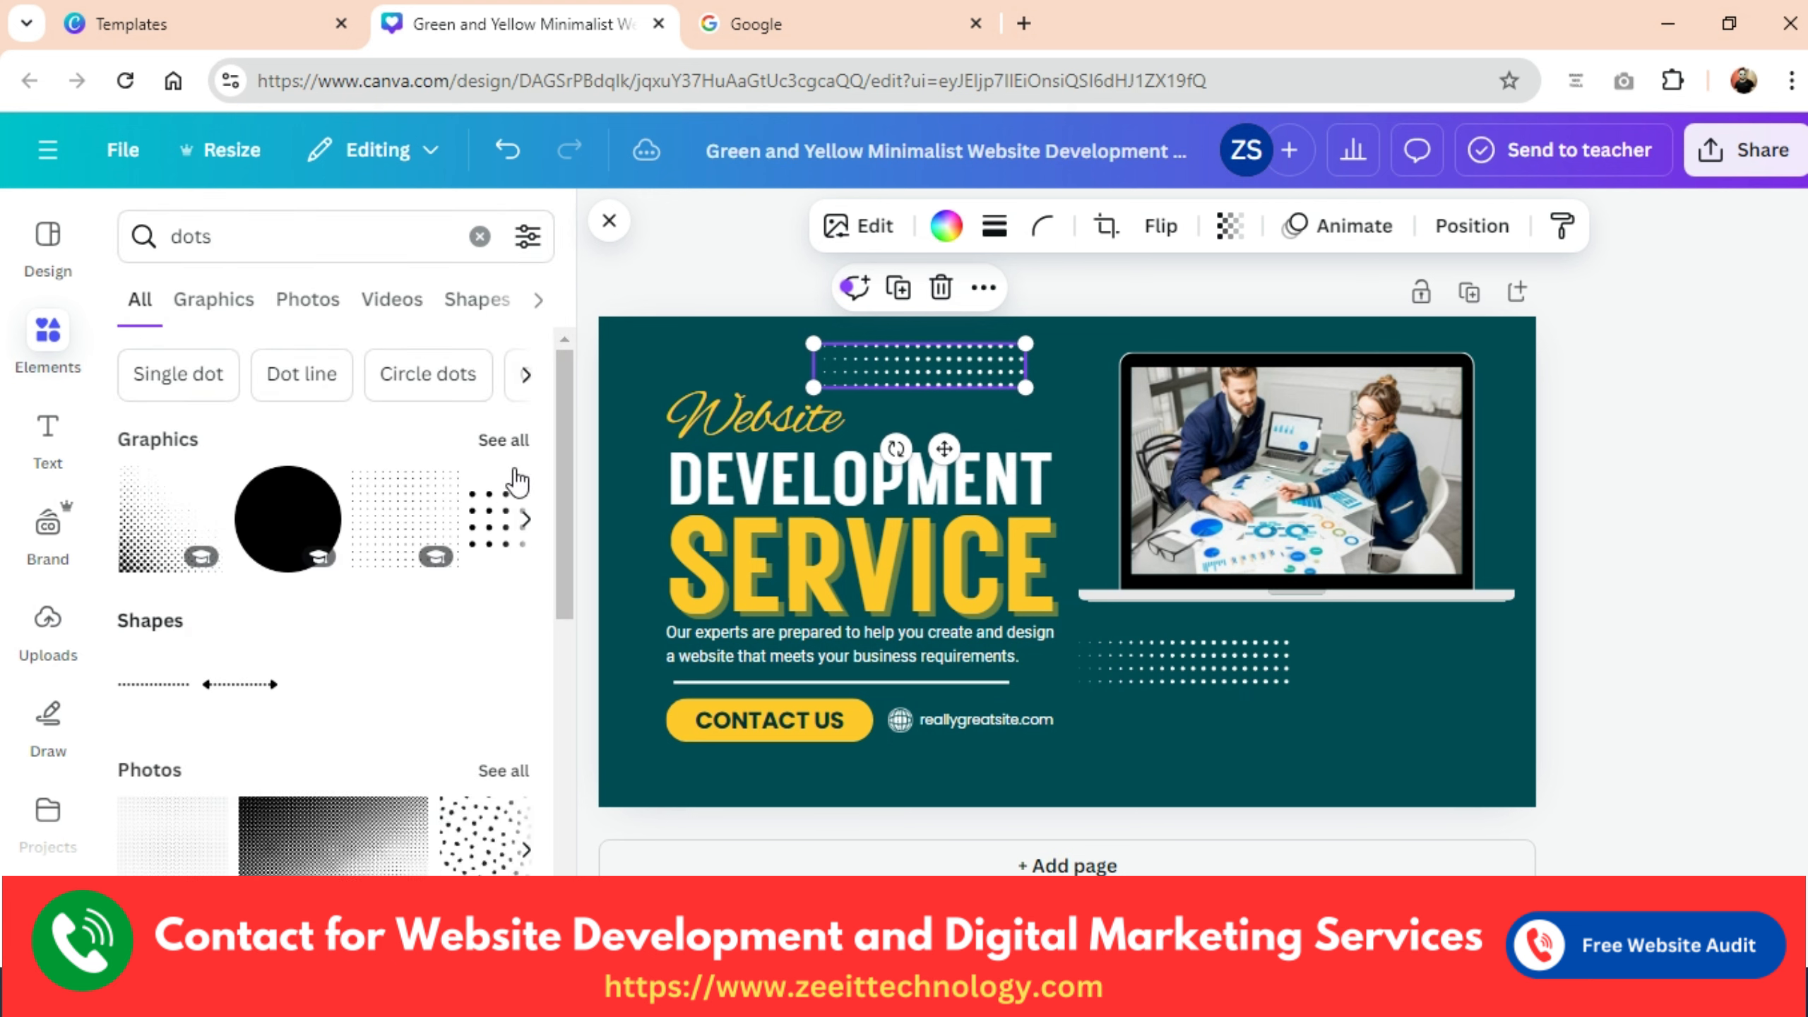
left_click(507, 442)
scroll(475, 712, "down", 2)
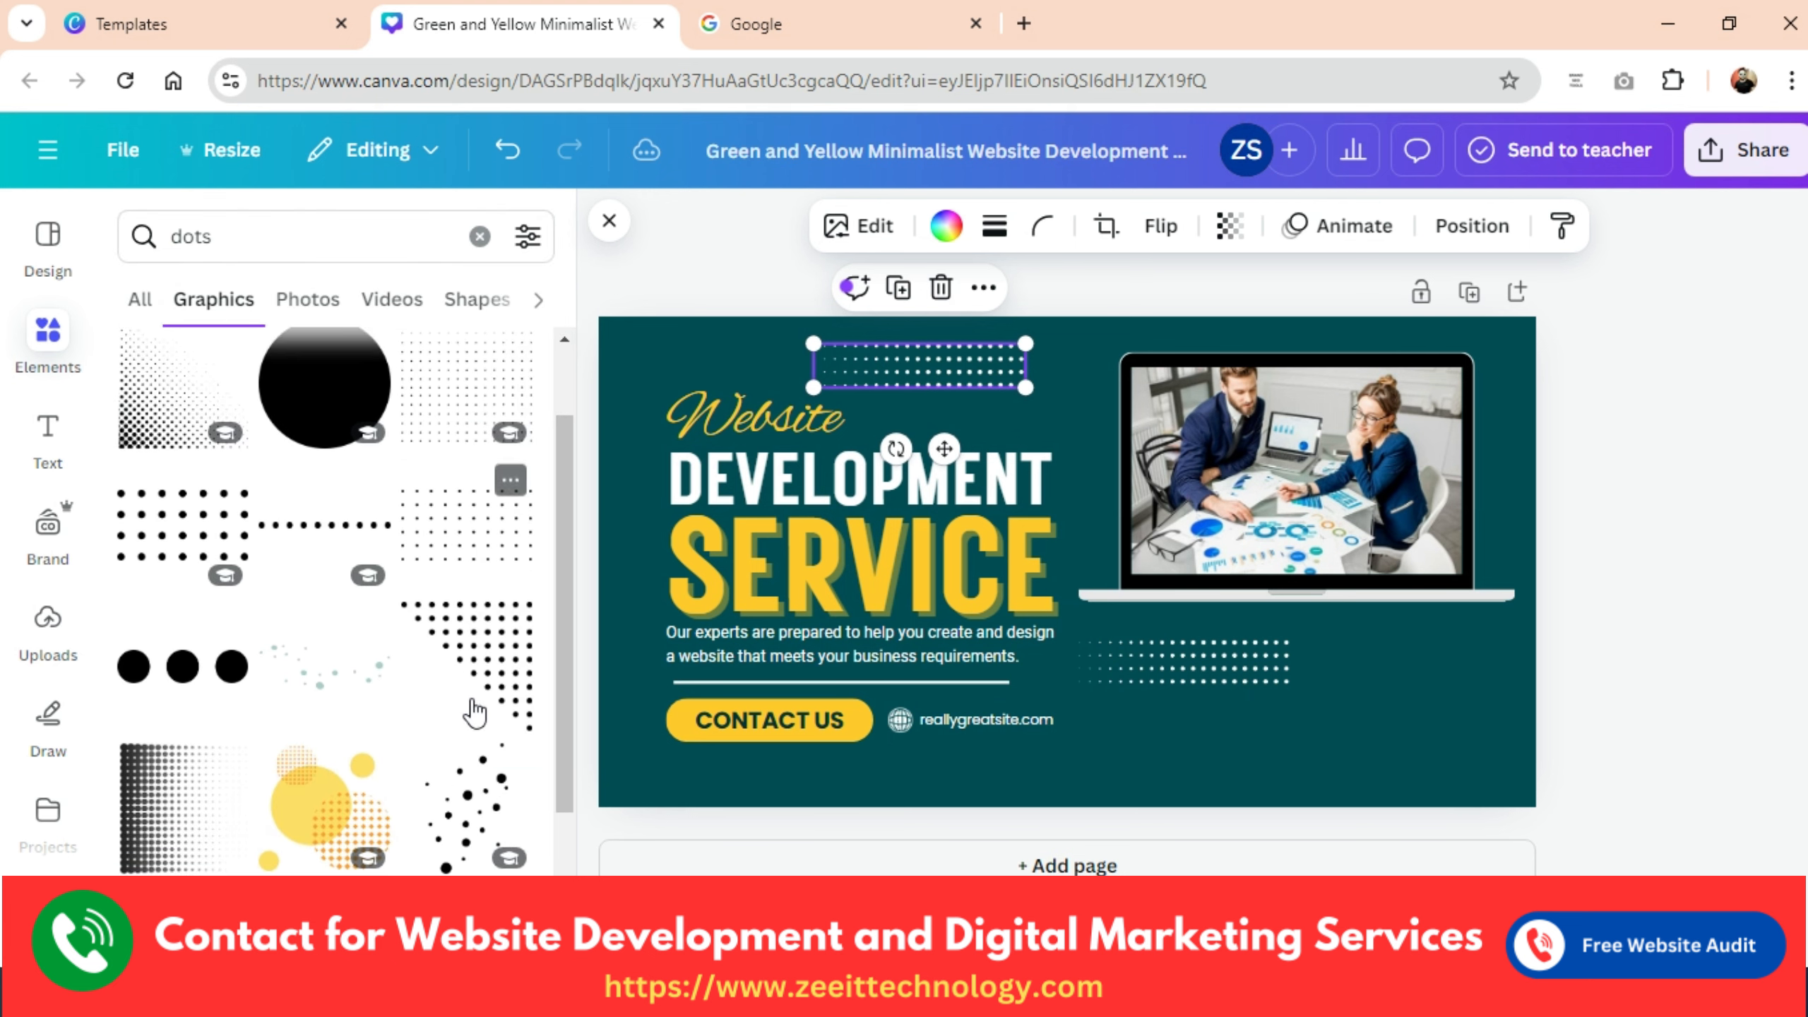
scroll(476, 712, "down", 1)
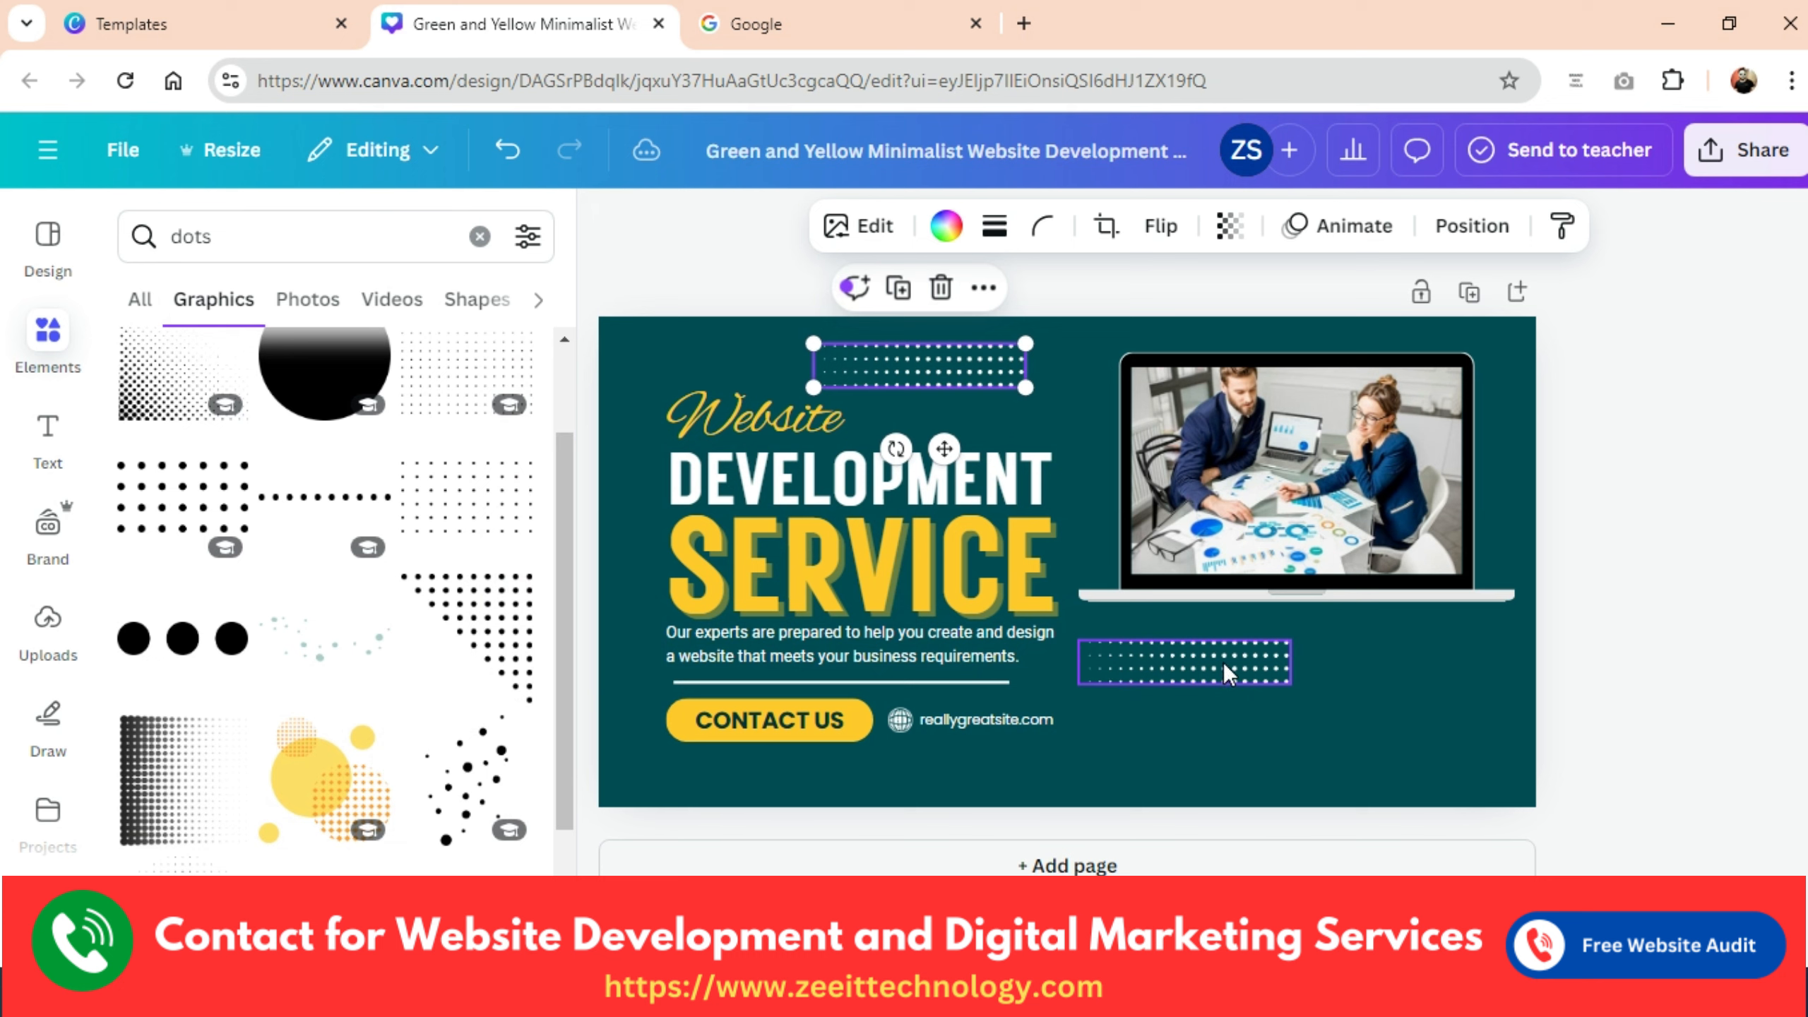
Shift the dot pattern below the laptop slightly down and place the fading dotted strip graphic directly beneath it at matching width.
left_click_drag(1229, 673, 1244, 709)
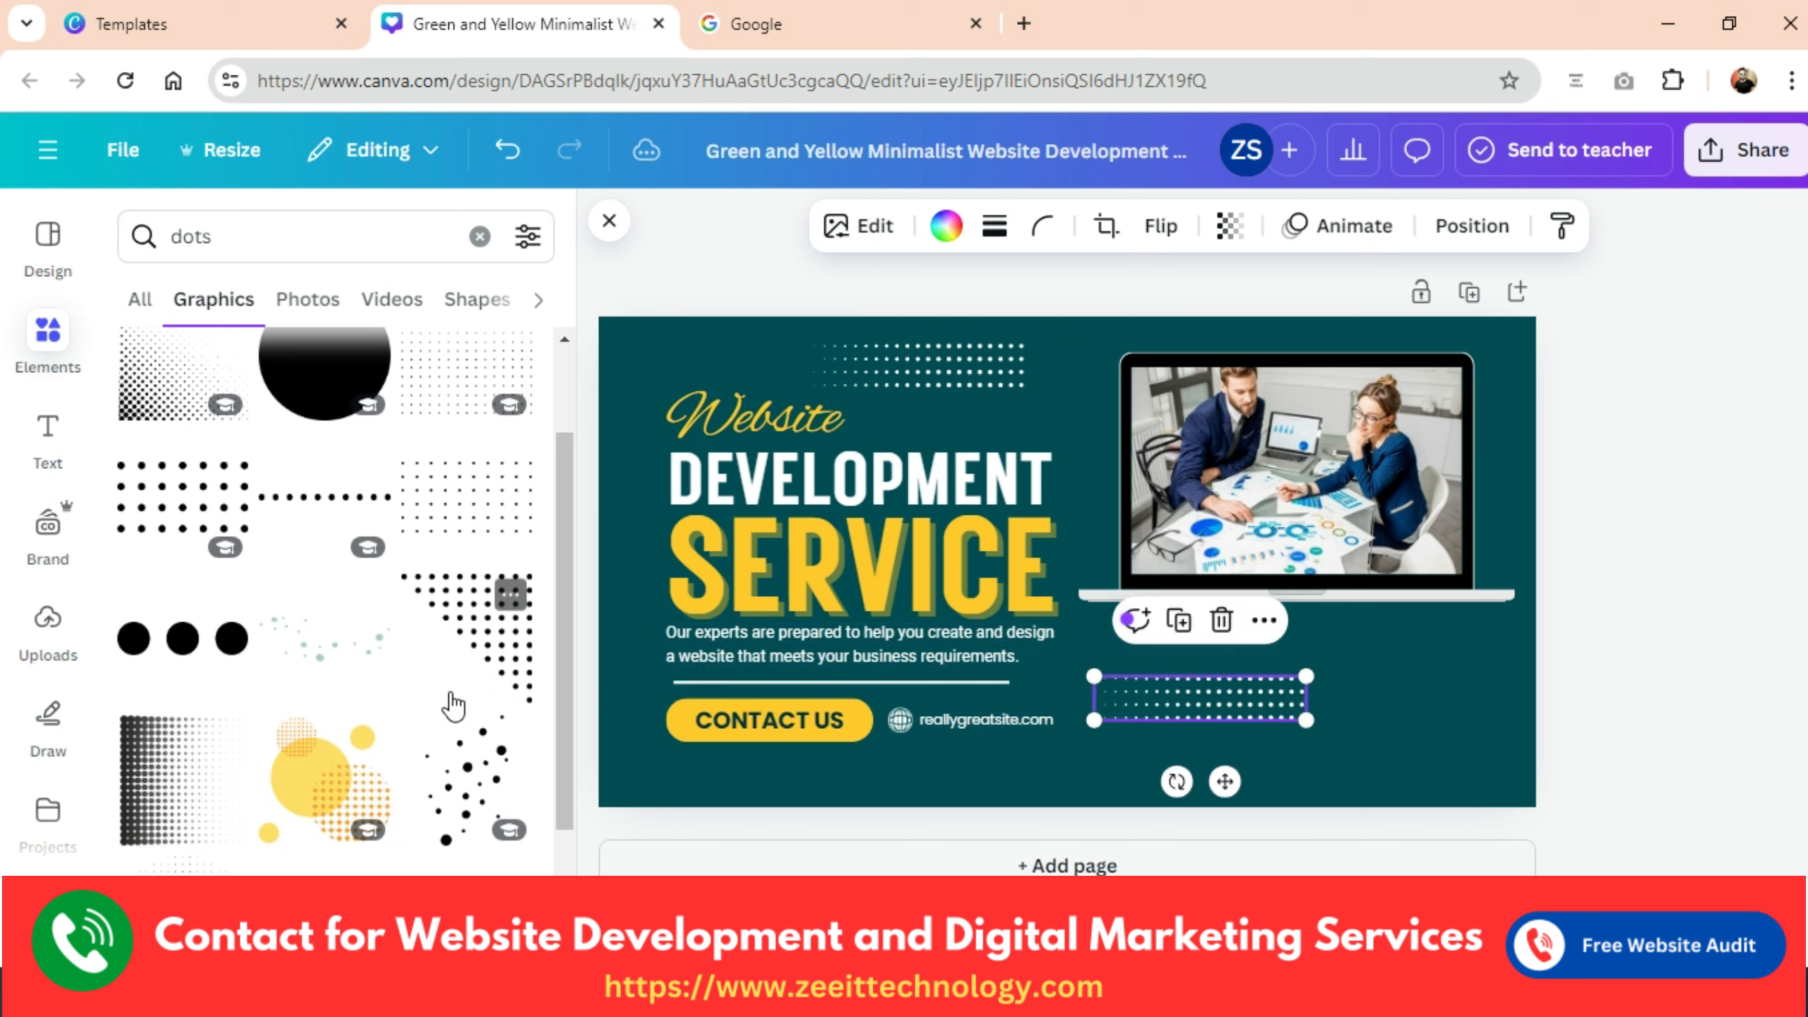
scroll(453, 712, "down", 5)
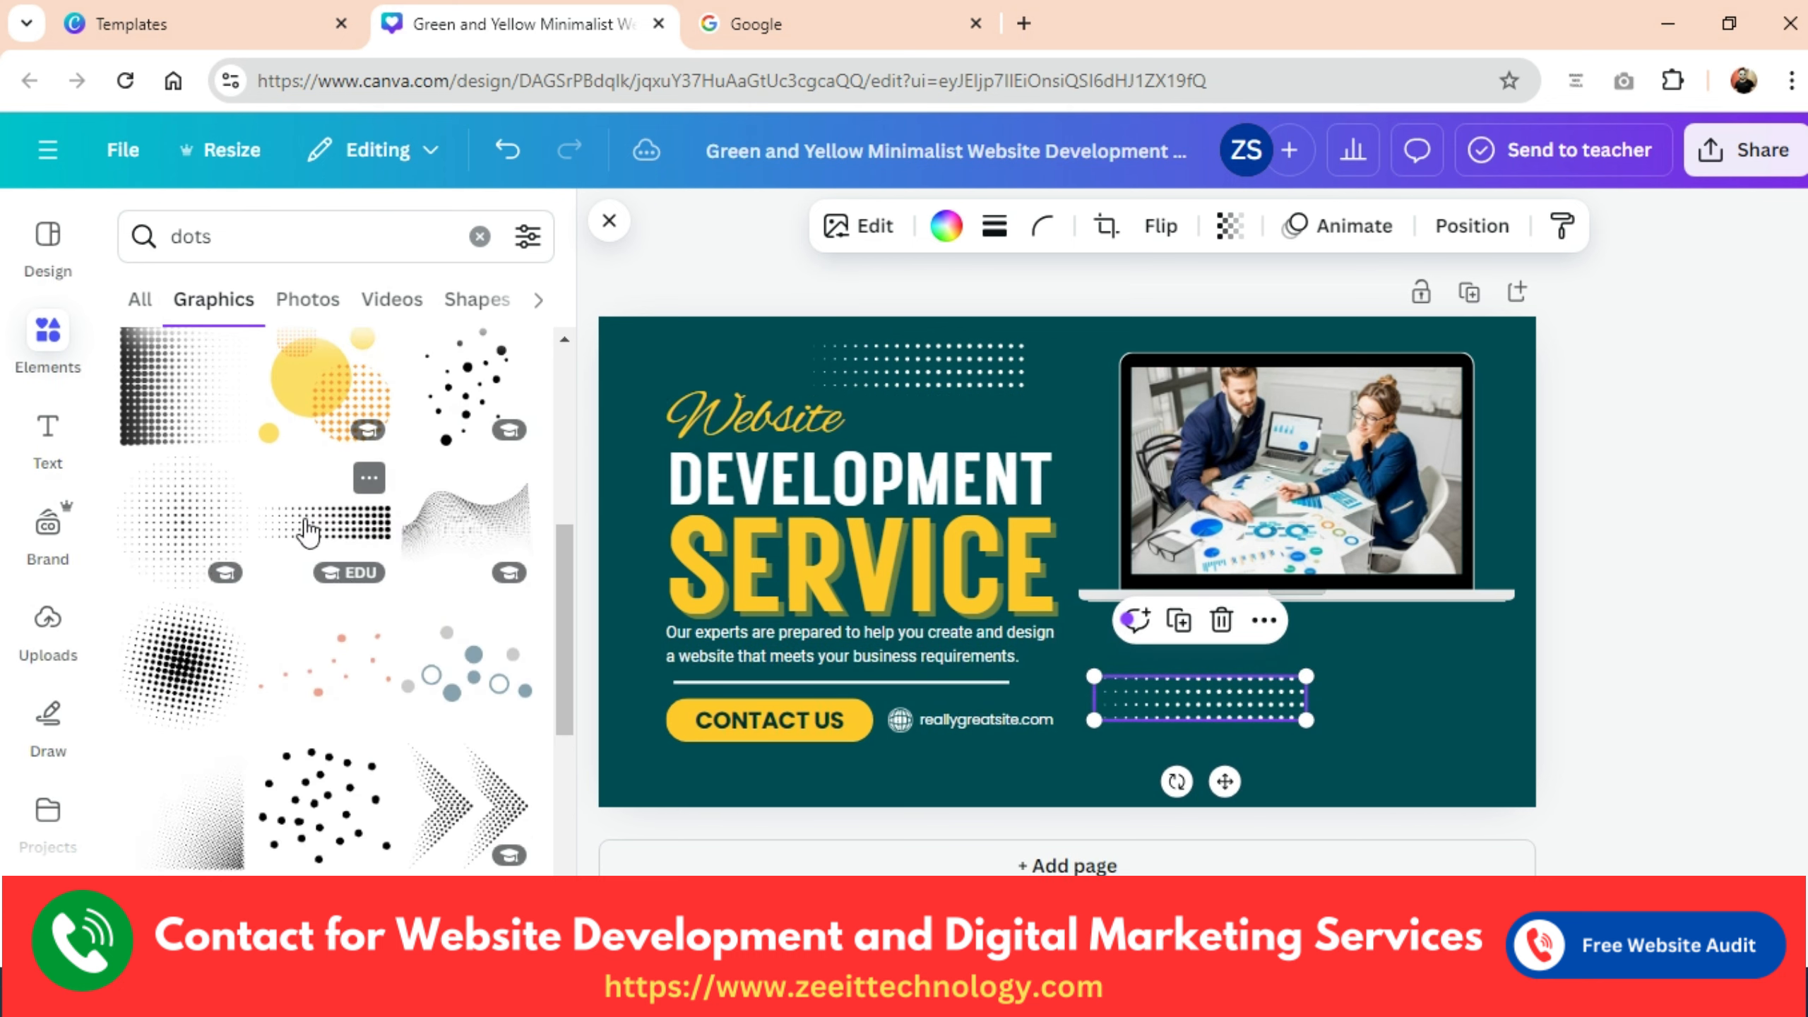
left_click_drag(308, 530, 1356, 746)
left_click_drag(1454, 796, 1241, 751)
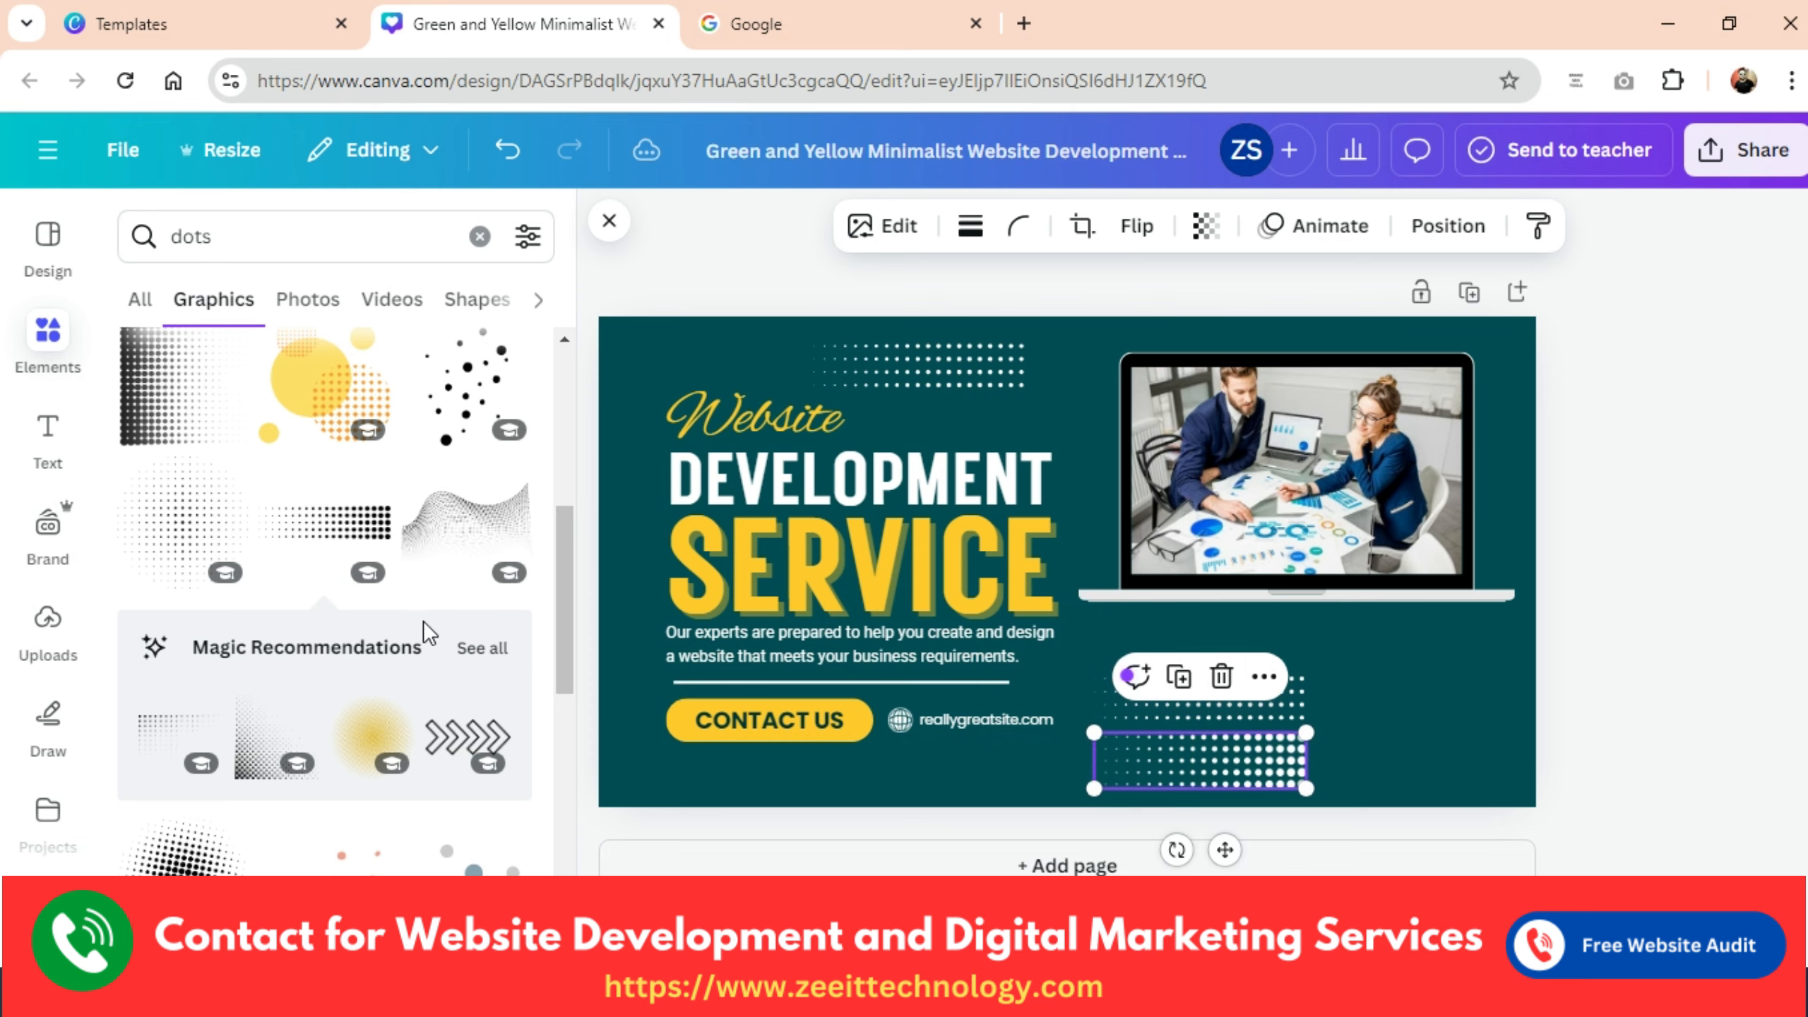
scroll(424, 620, "down", 7)
scroll(434, 748, "down", 7)
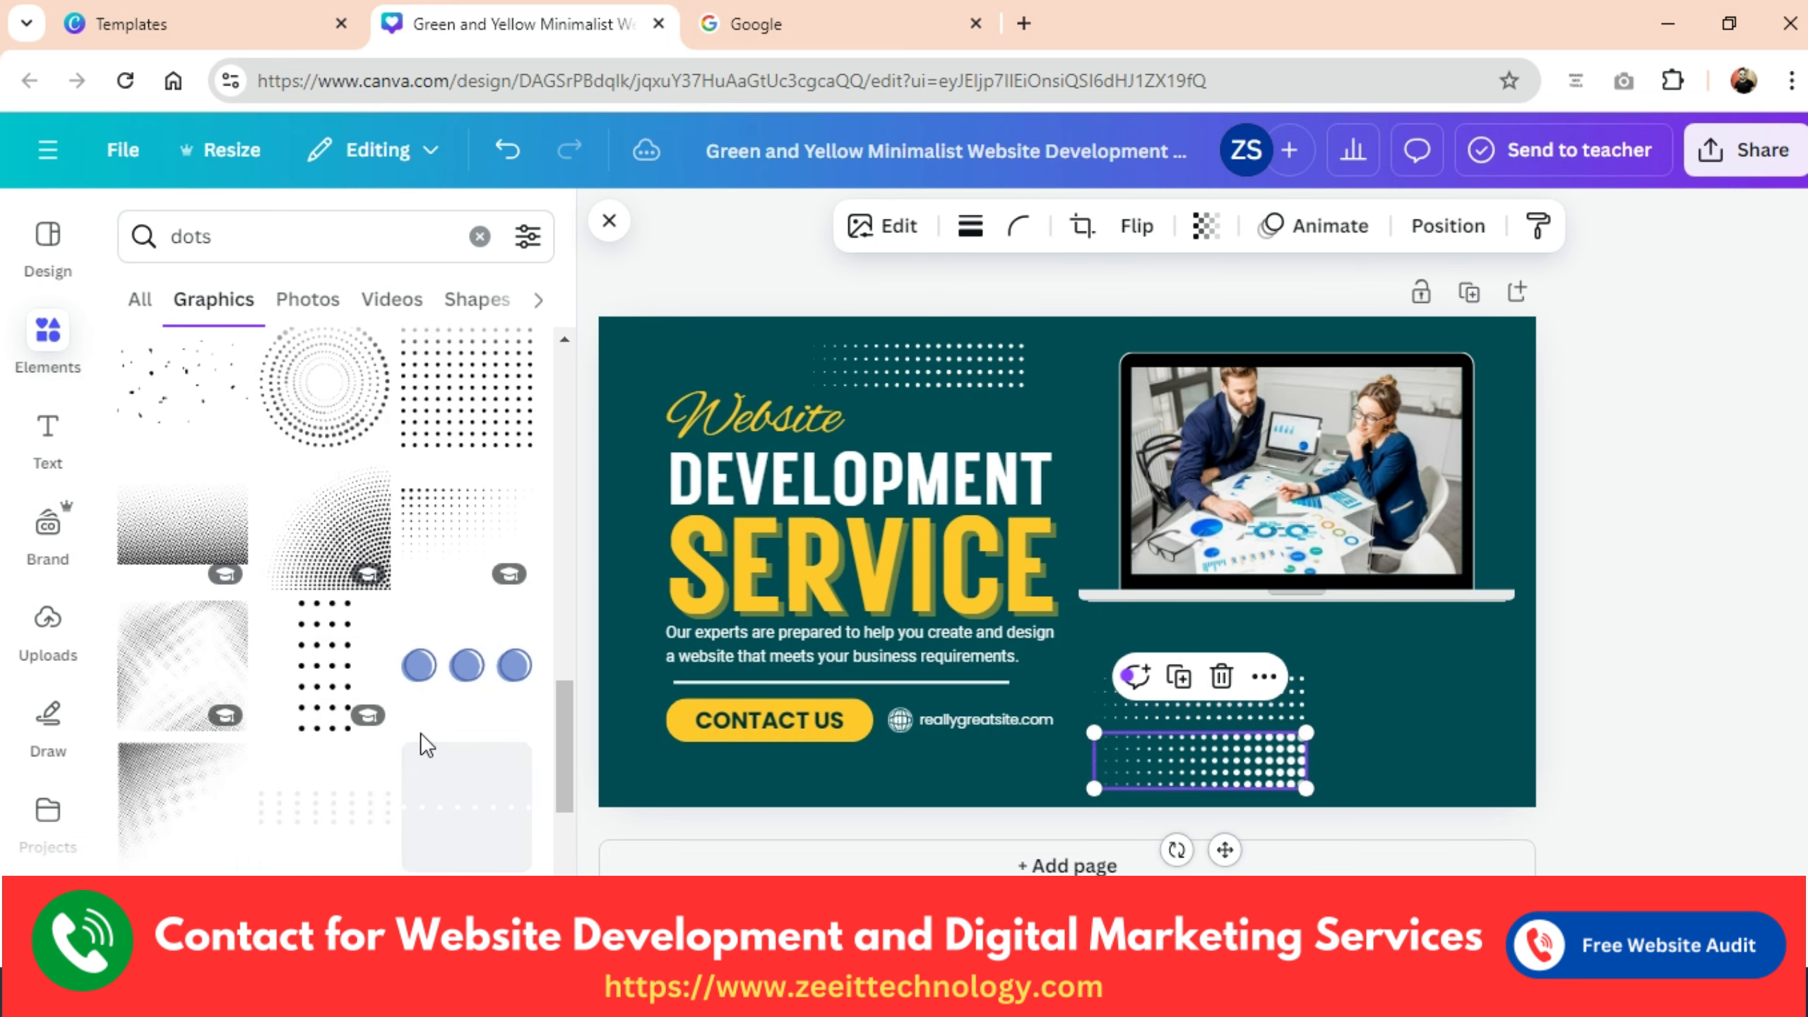
scroll(421, 732, "down", 8)
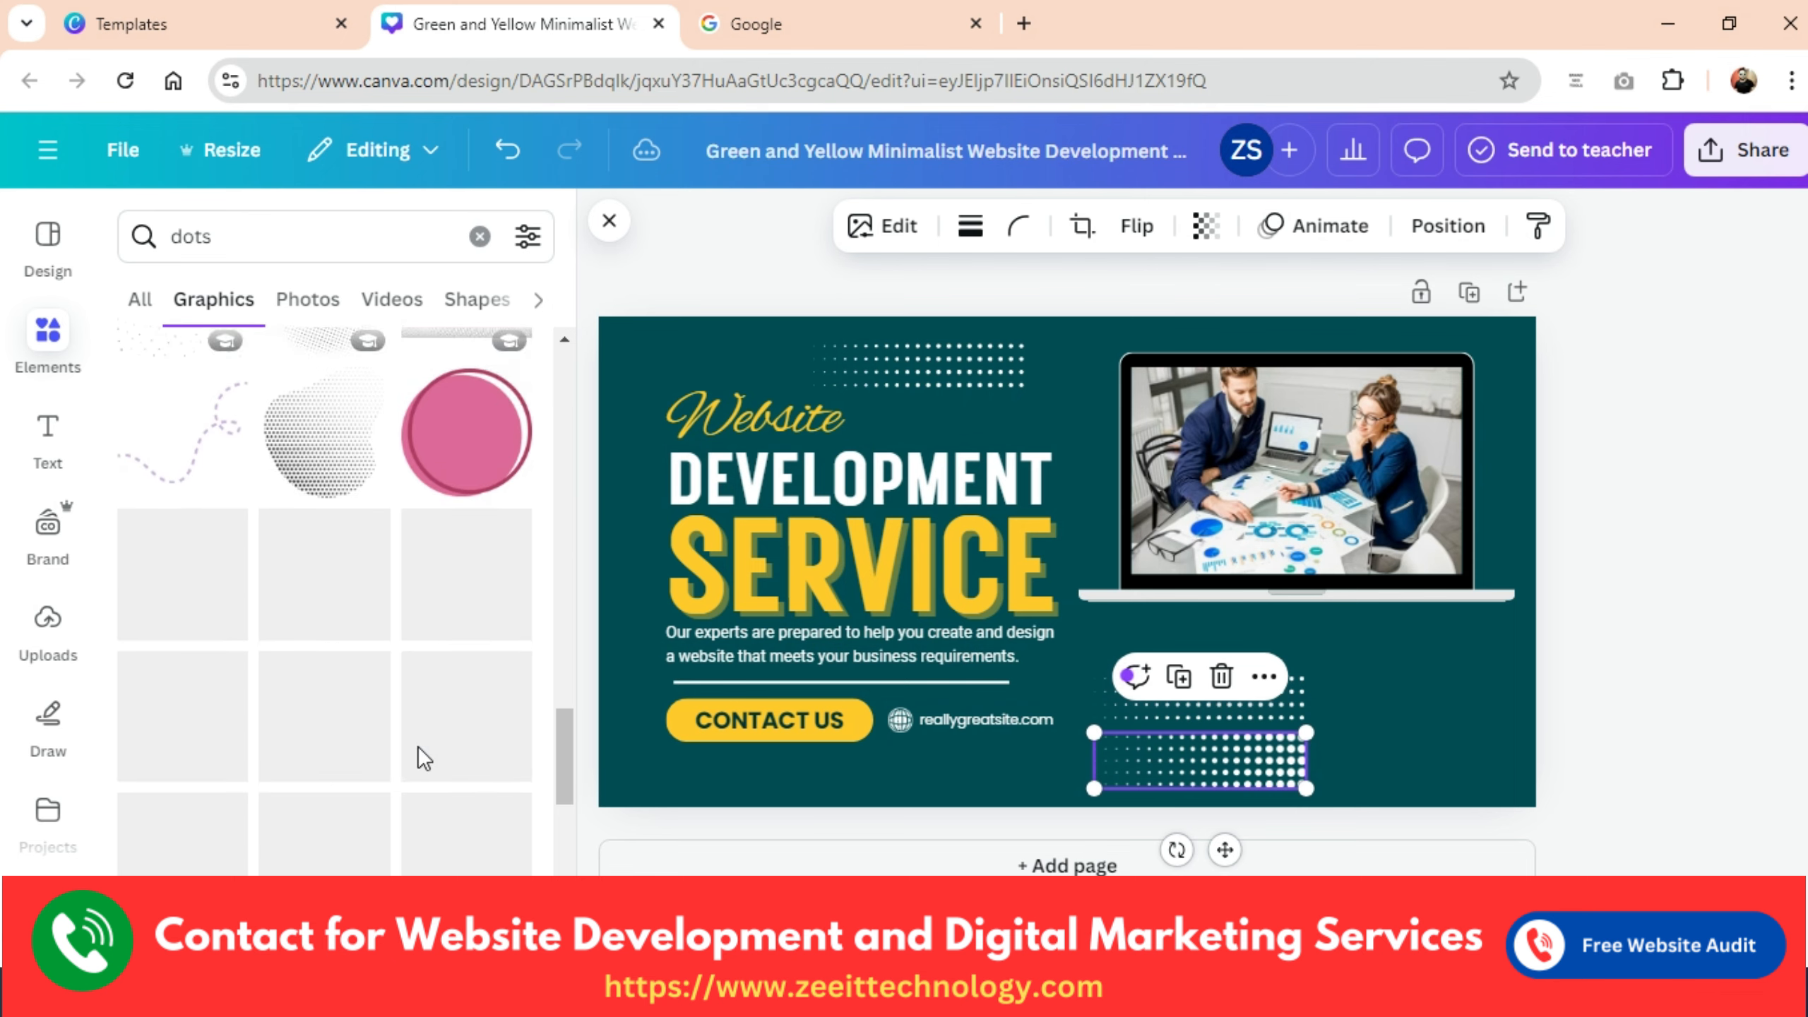
scroll(418, 747, "down", 2)
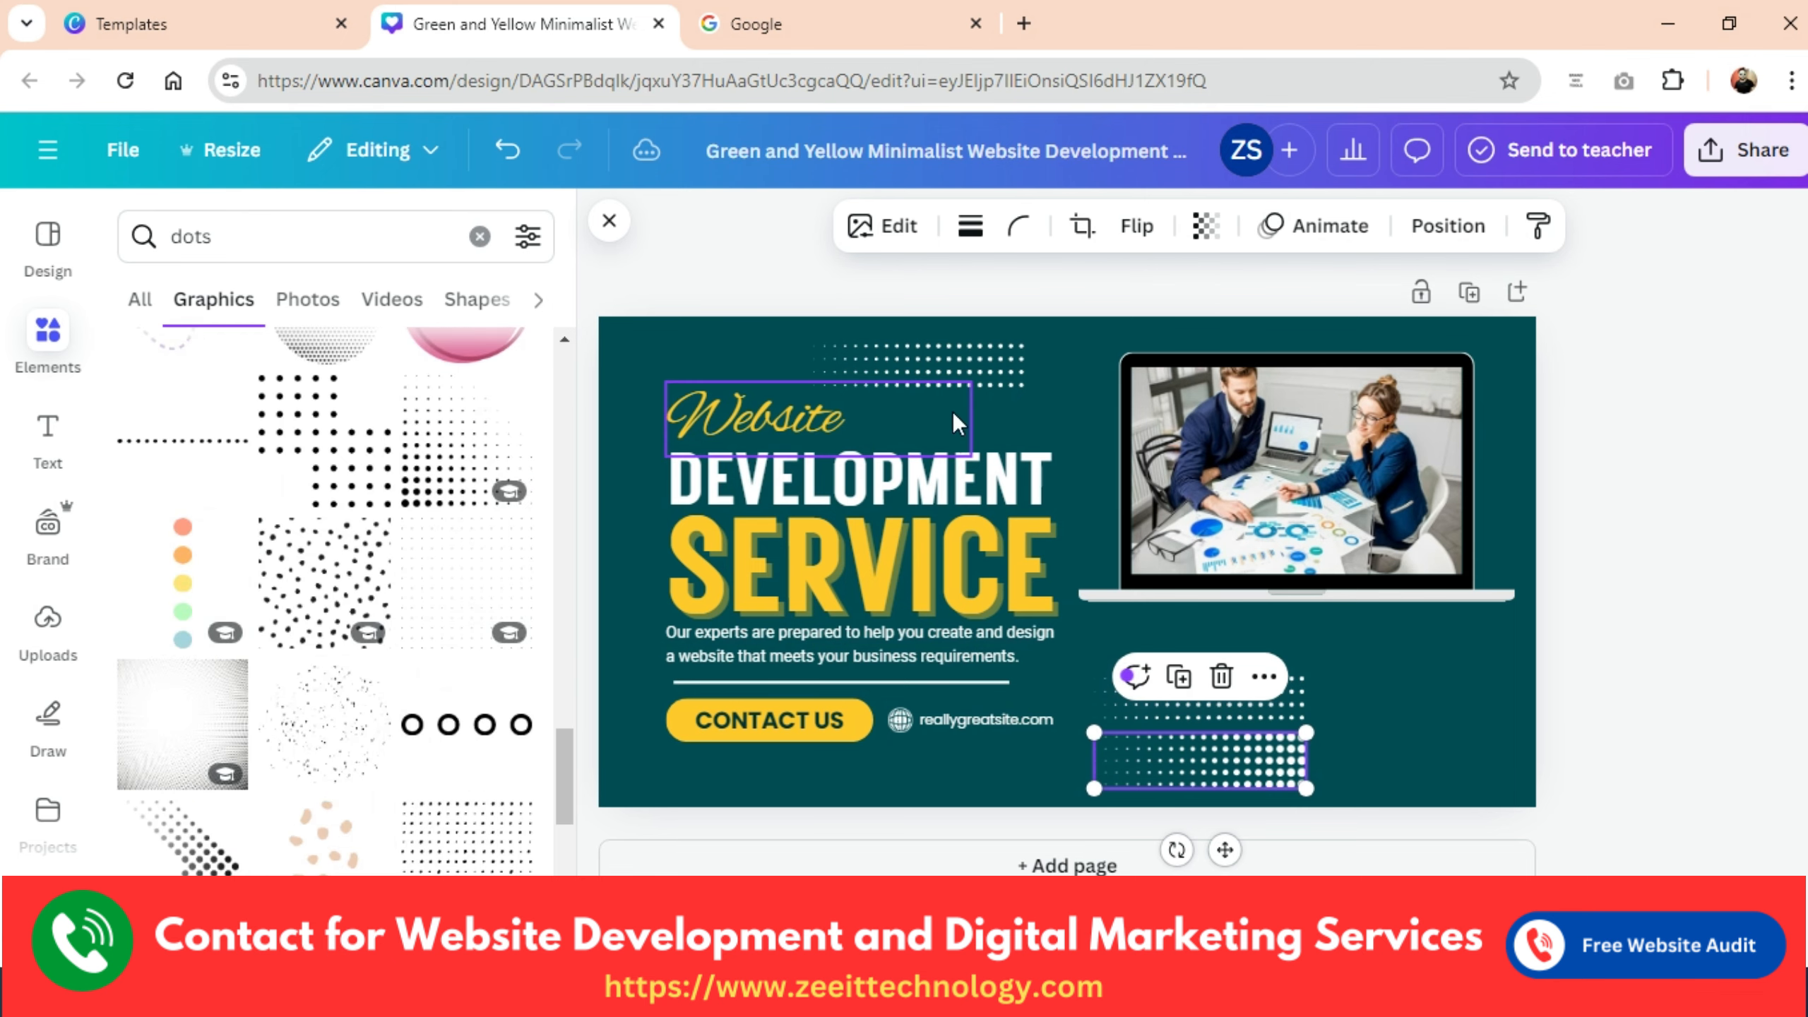
scroll(271, 694, "down", 6)
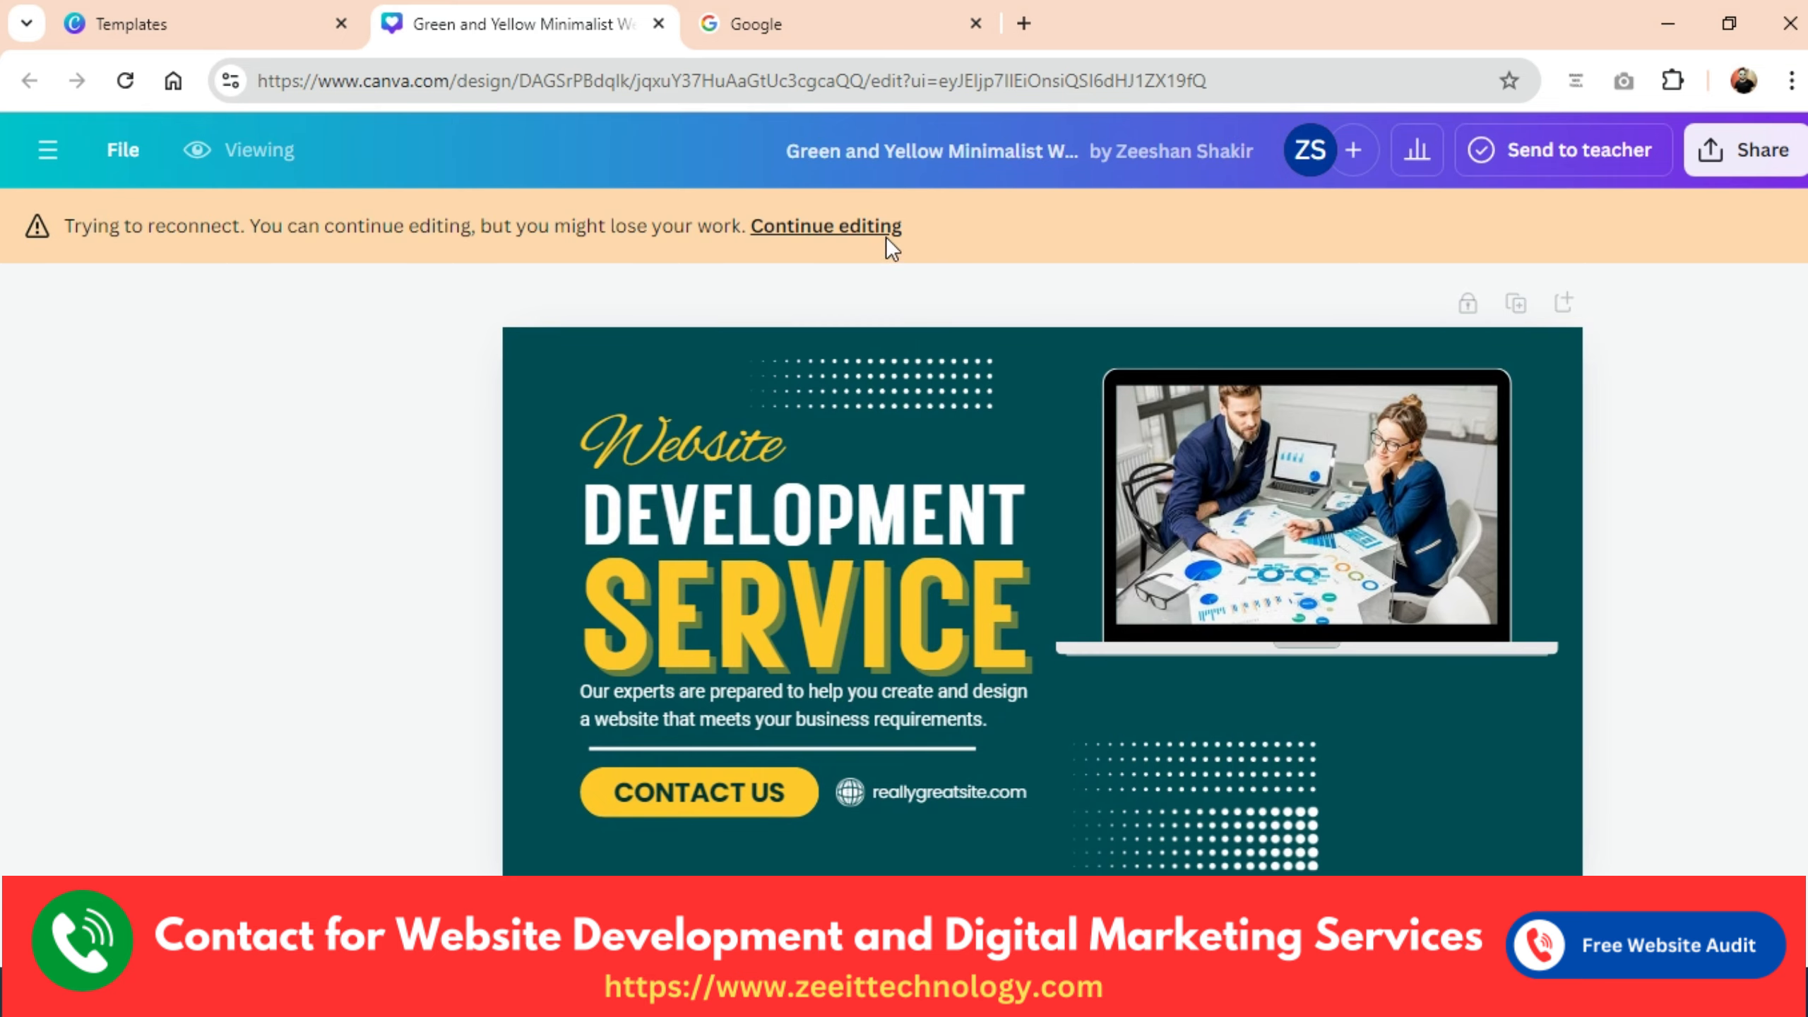
Resume editing the design and delete the added fading dotted strip near the banner's lower edge.
left_click(887, 238)
left_click(885, 226)
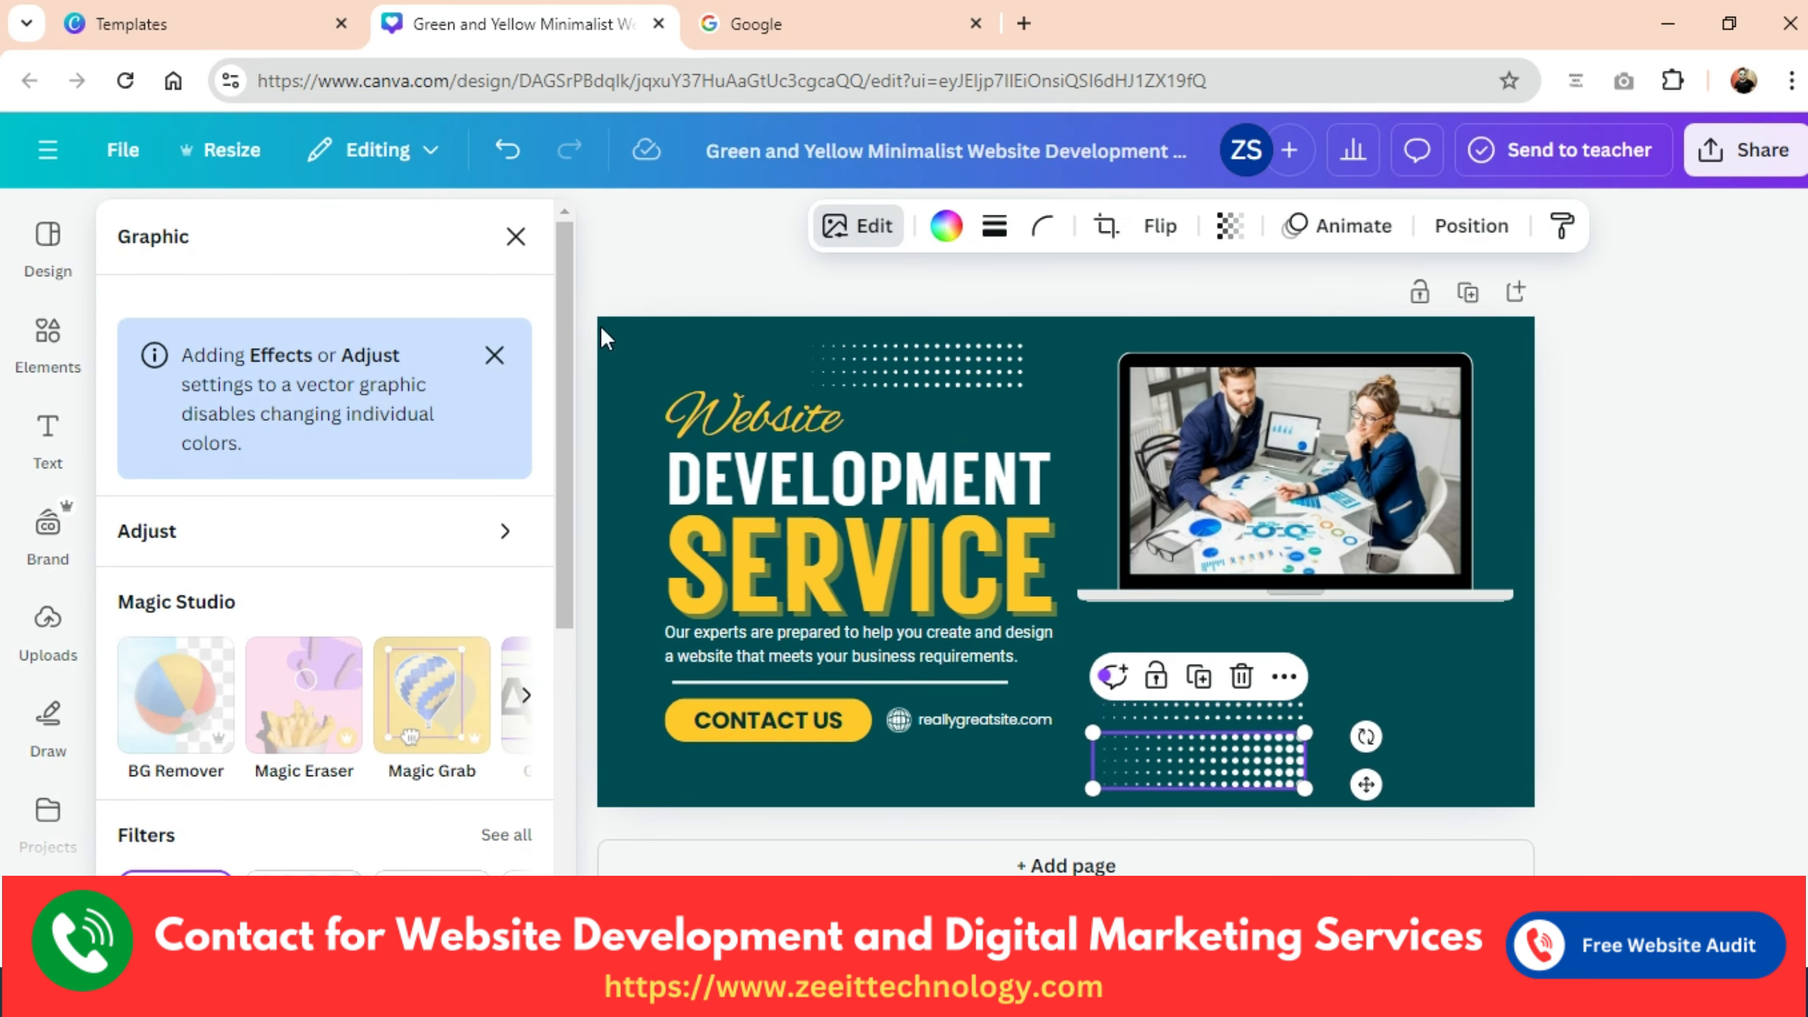
left_click(491, 356)
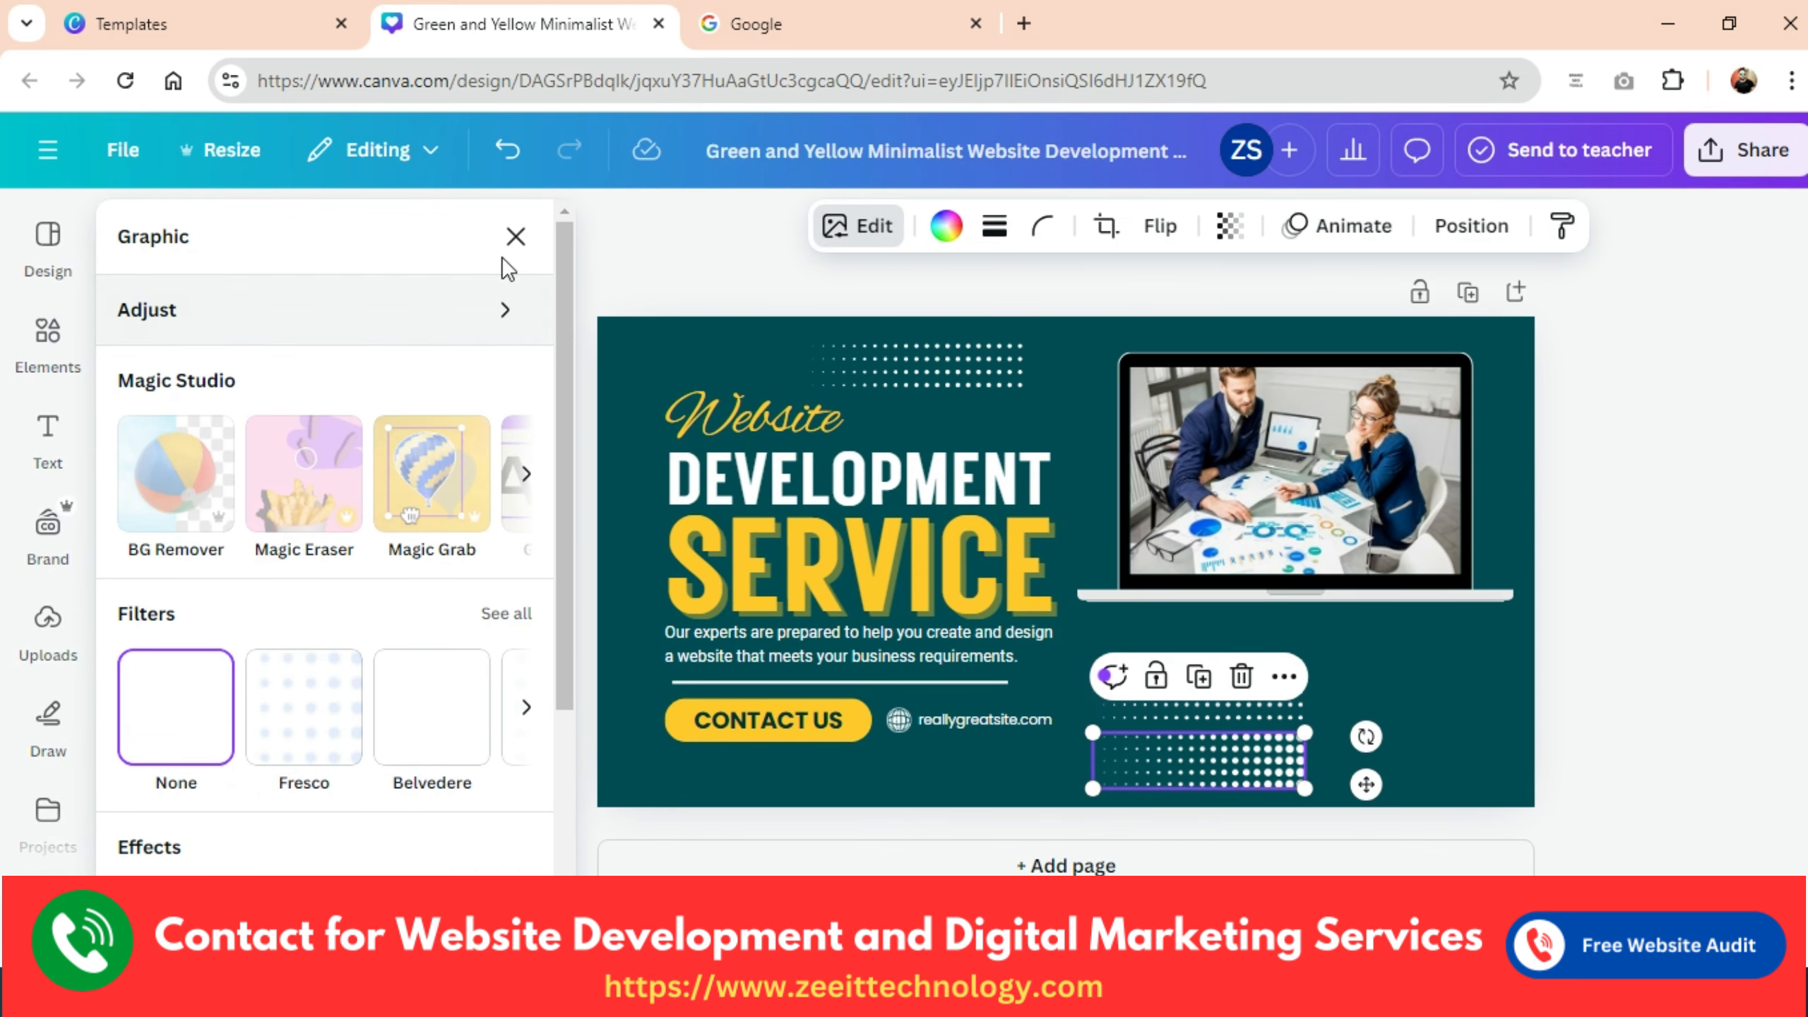
left_click(515, 240)
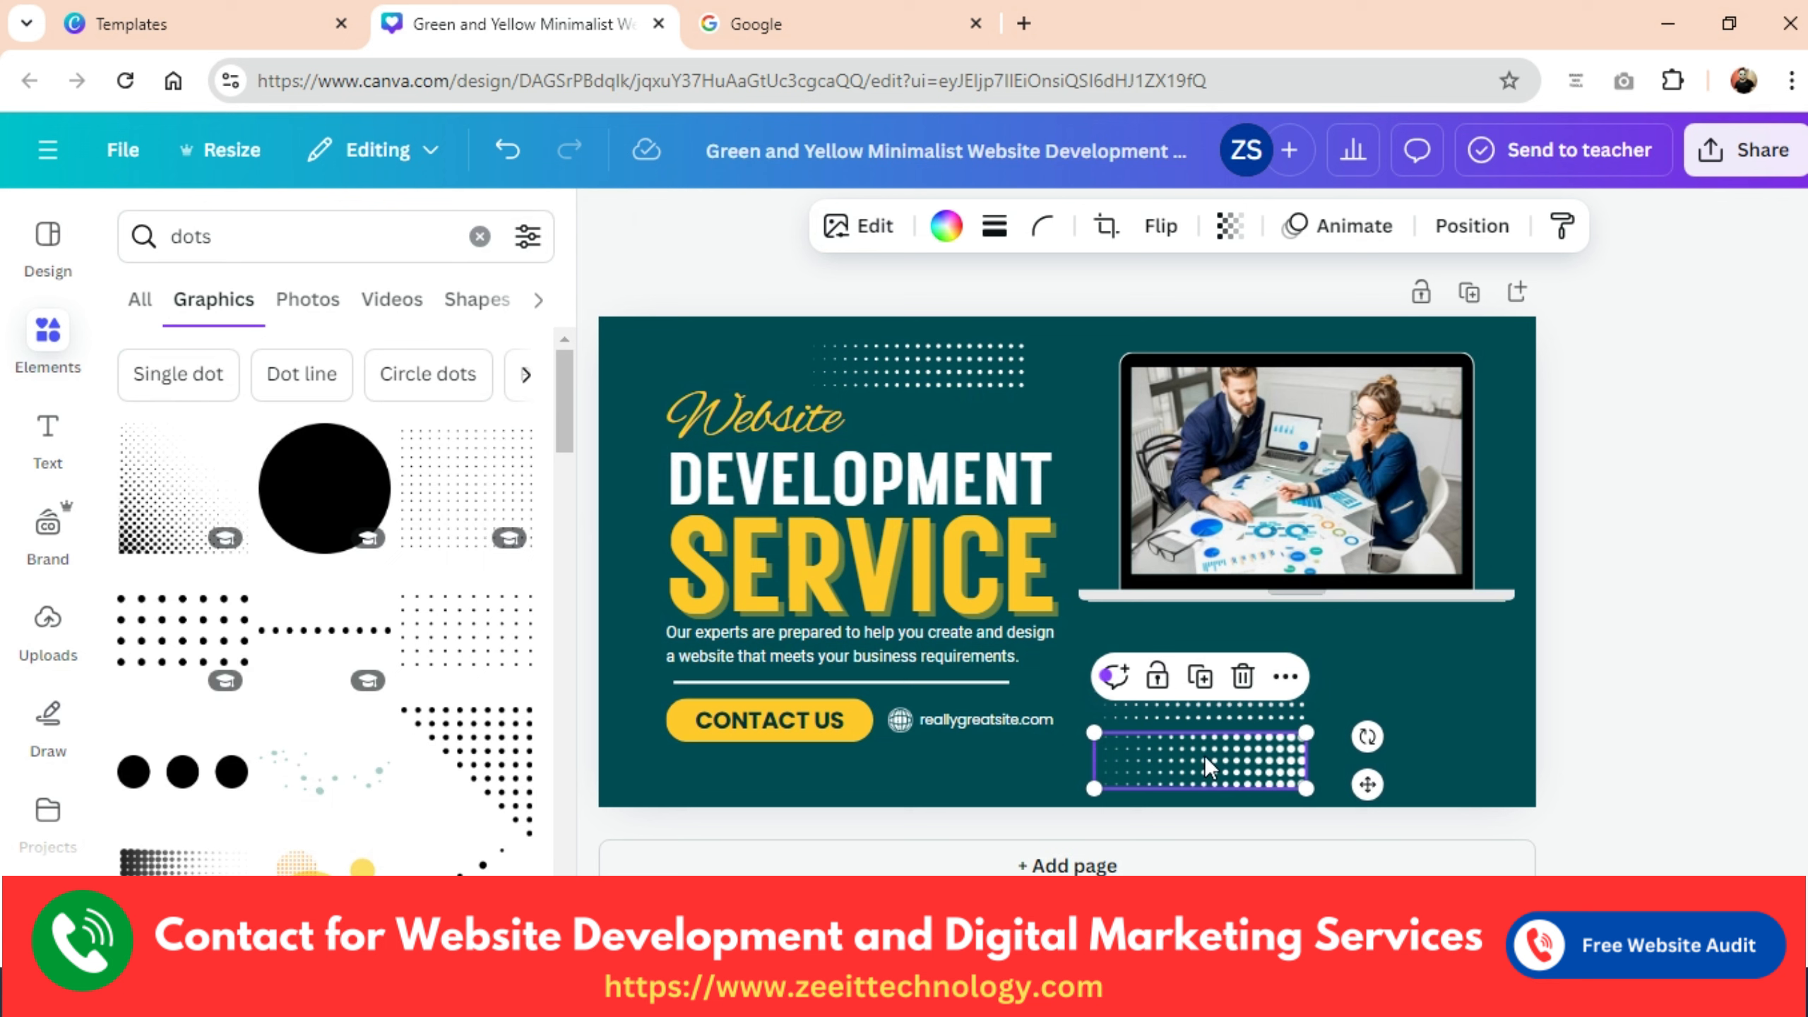
key("Delete")
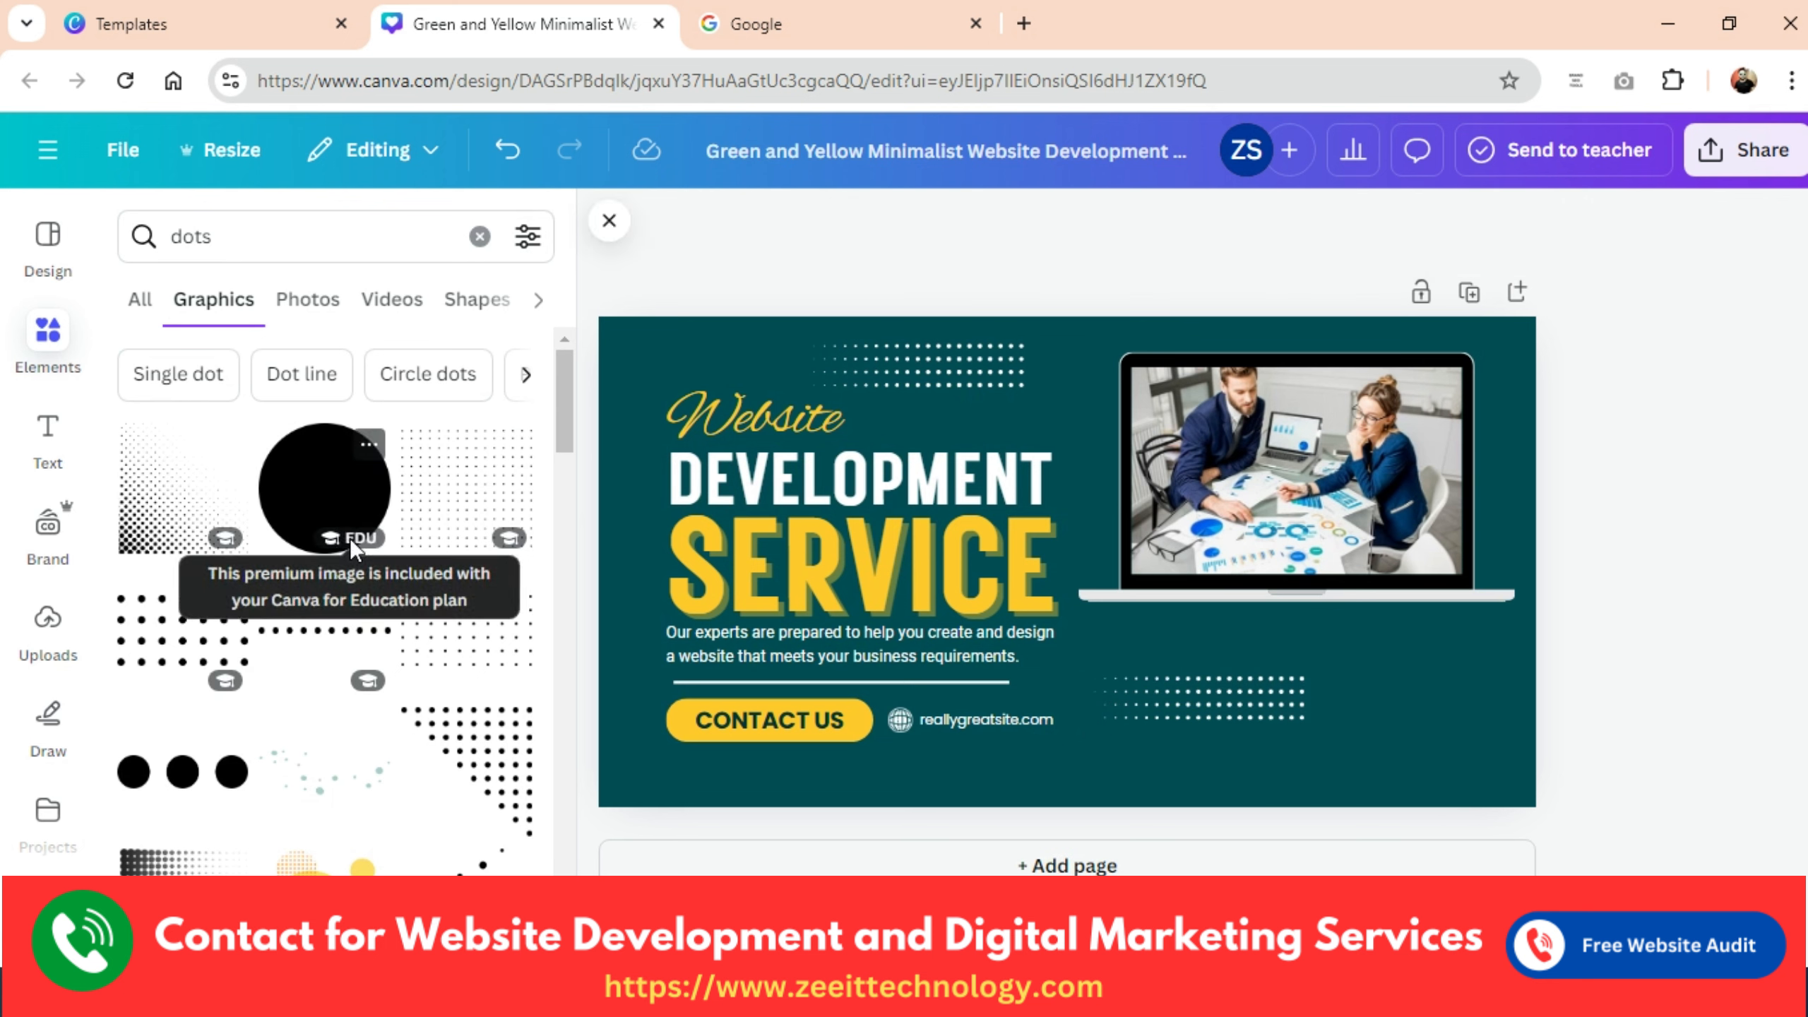
Try the black single-row dotted line graphic below the laptop and delete it.
scroll(483, 641, "down", 6)
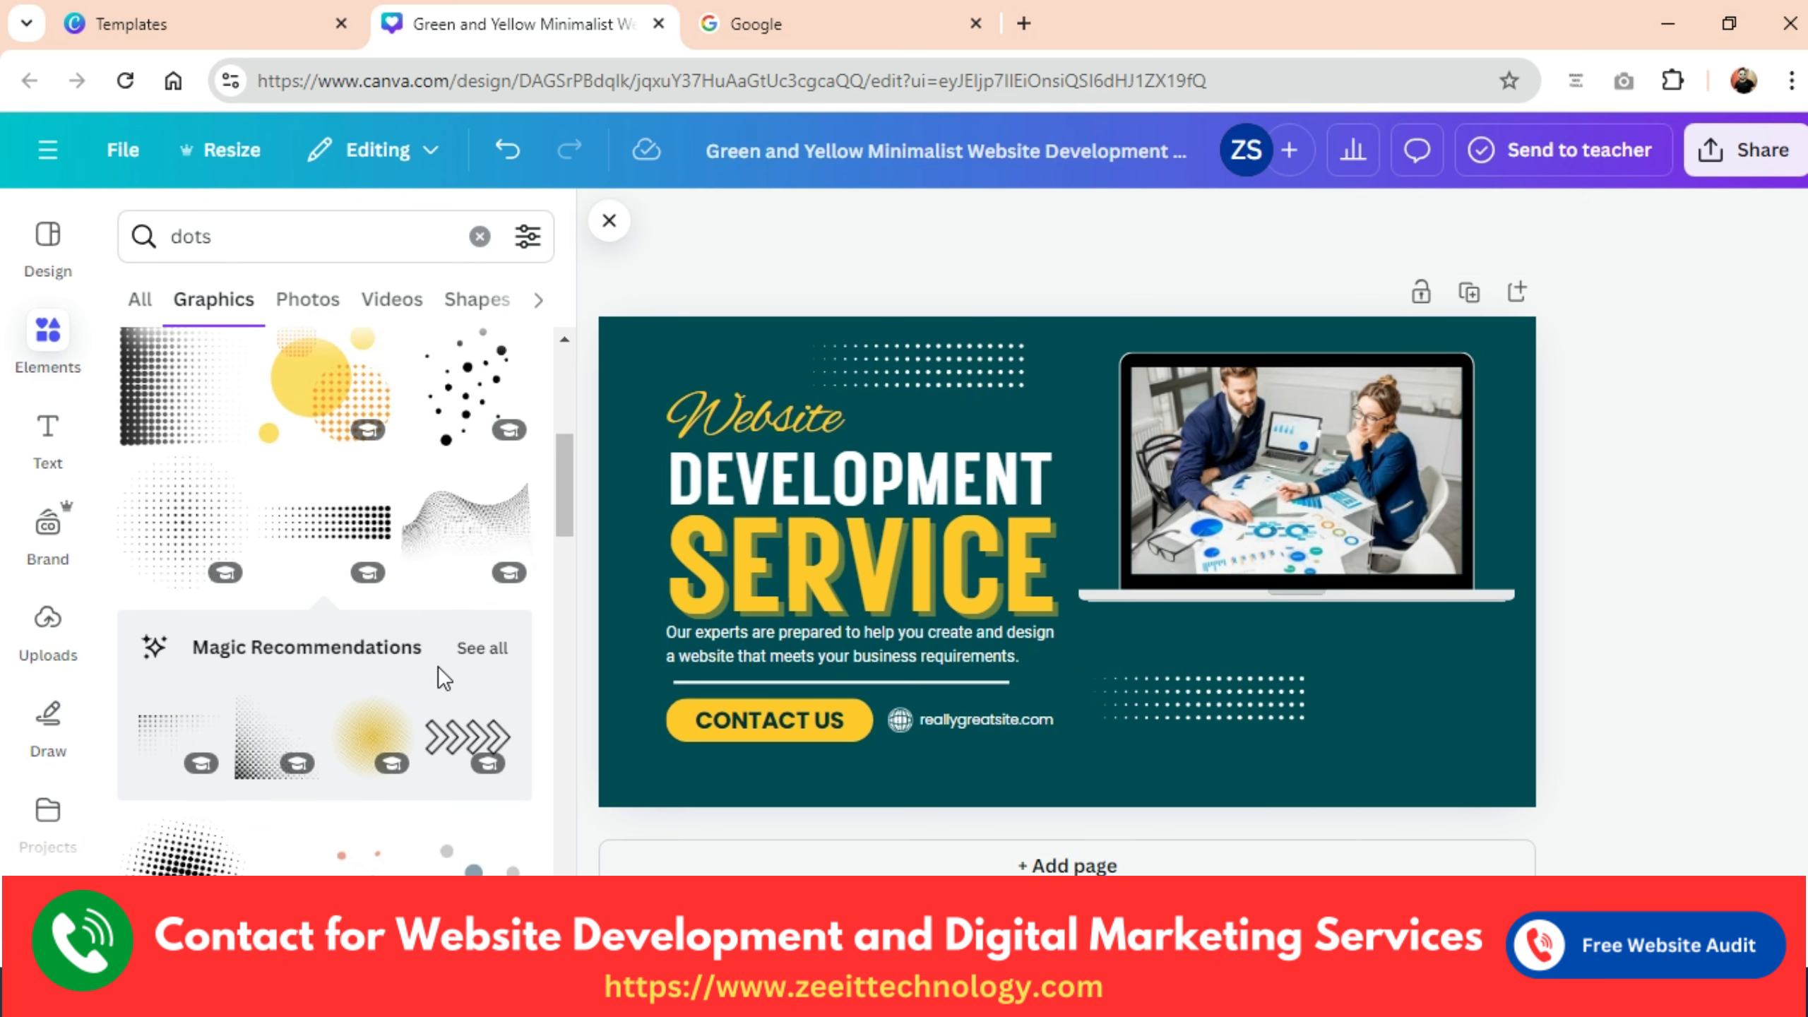
scroll(443, 674, "down", 3)
scroll(438, 676, "up", 5)
scroll(437, 680, "up", 5)
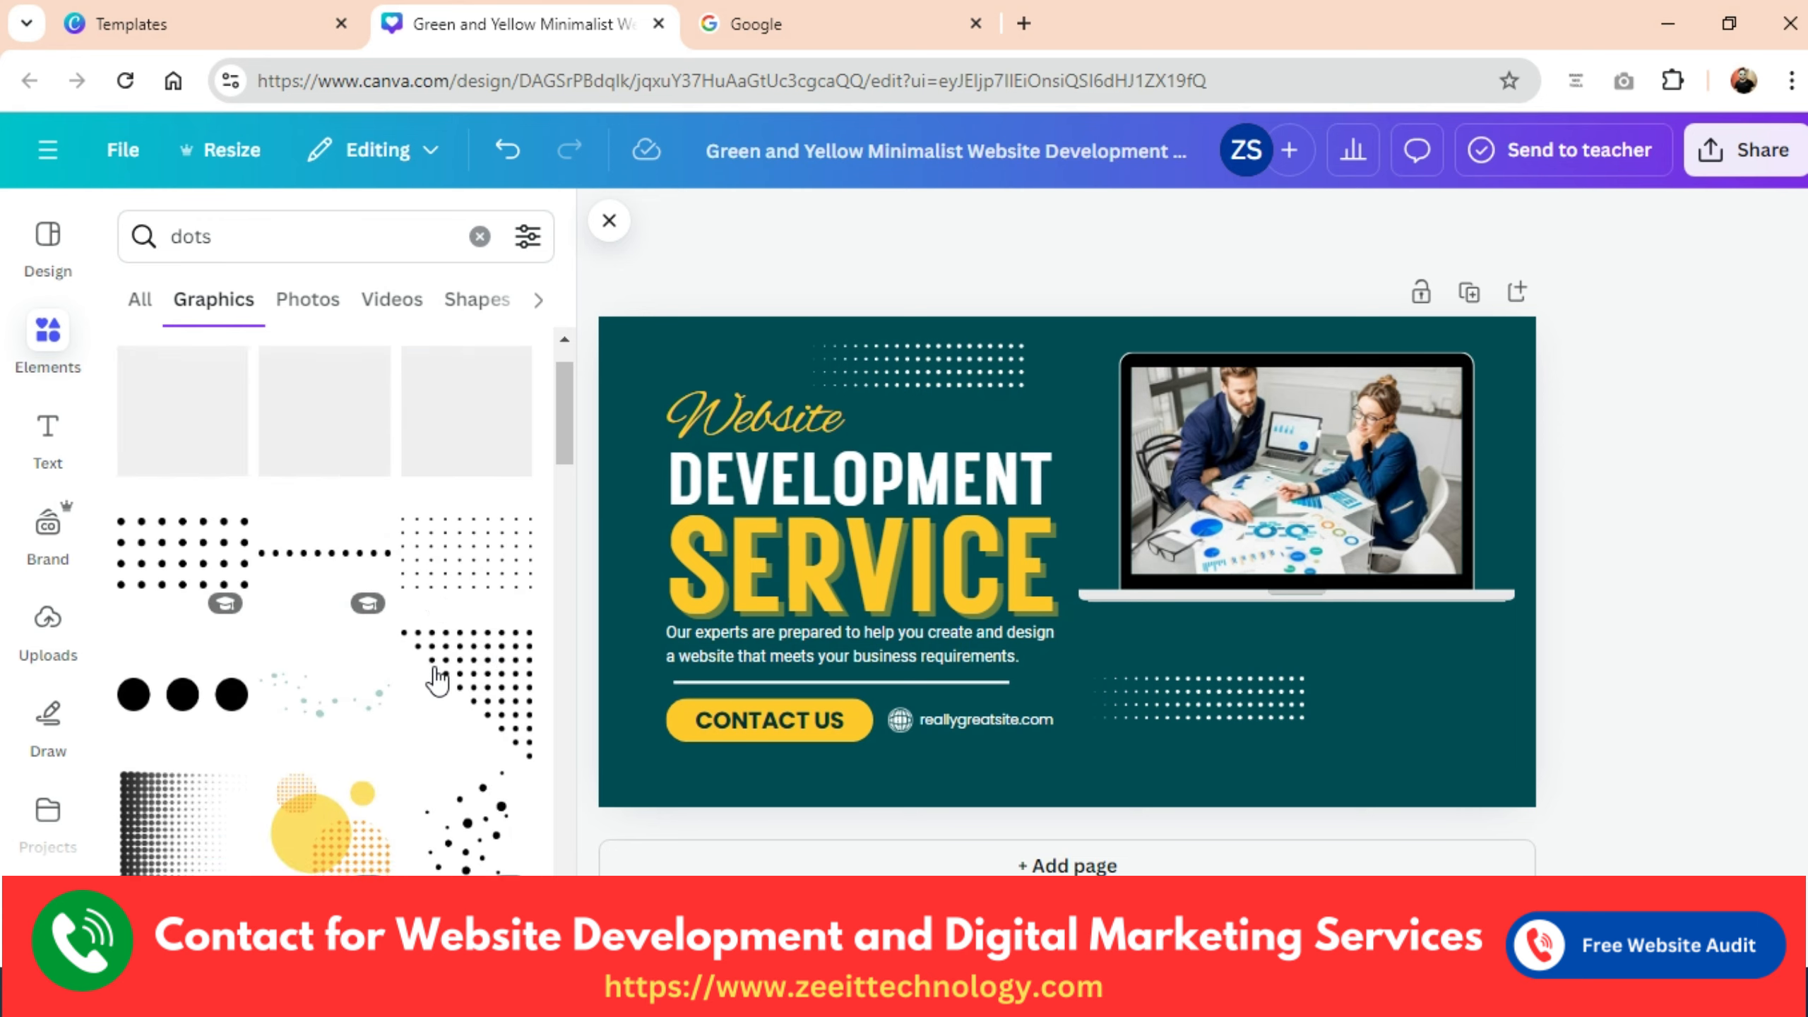
left_click(342, 631)
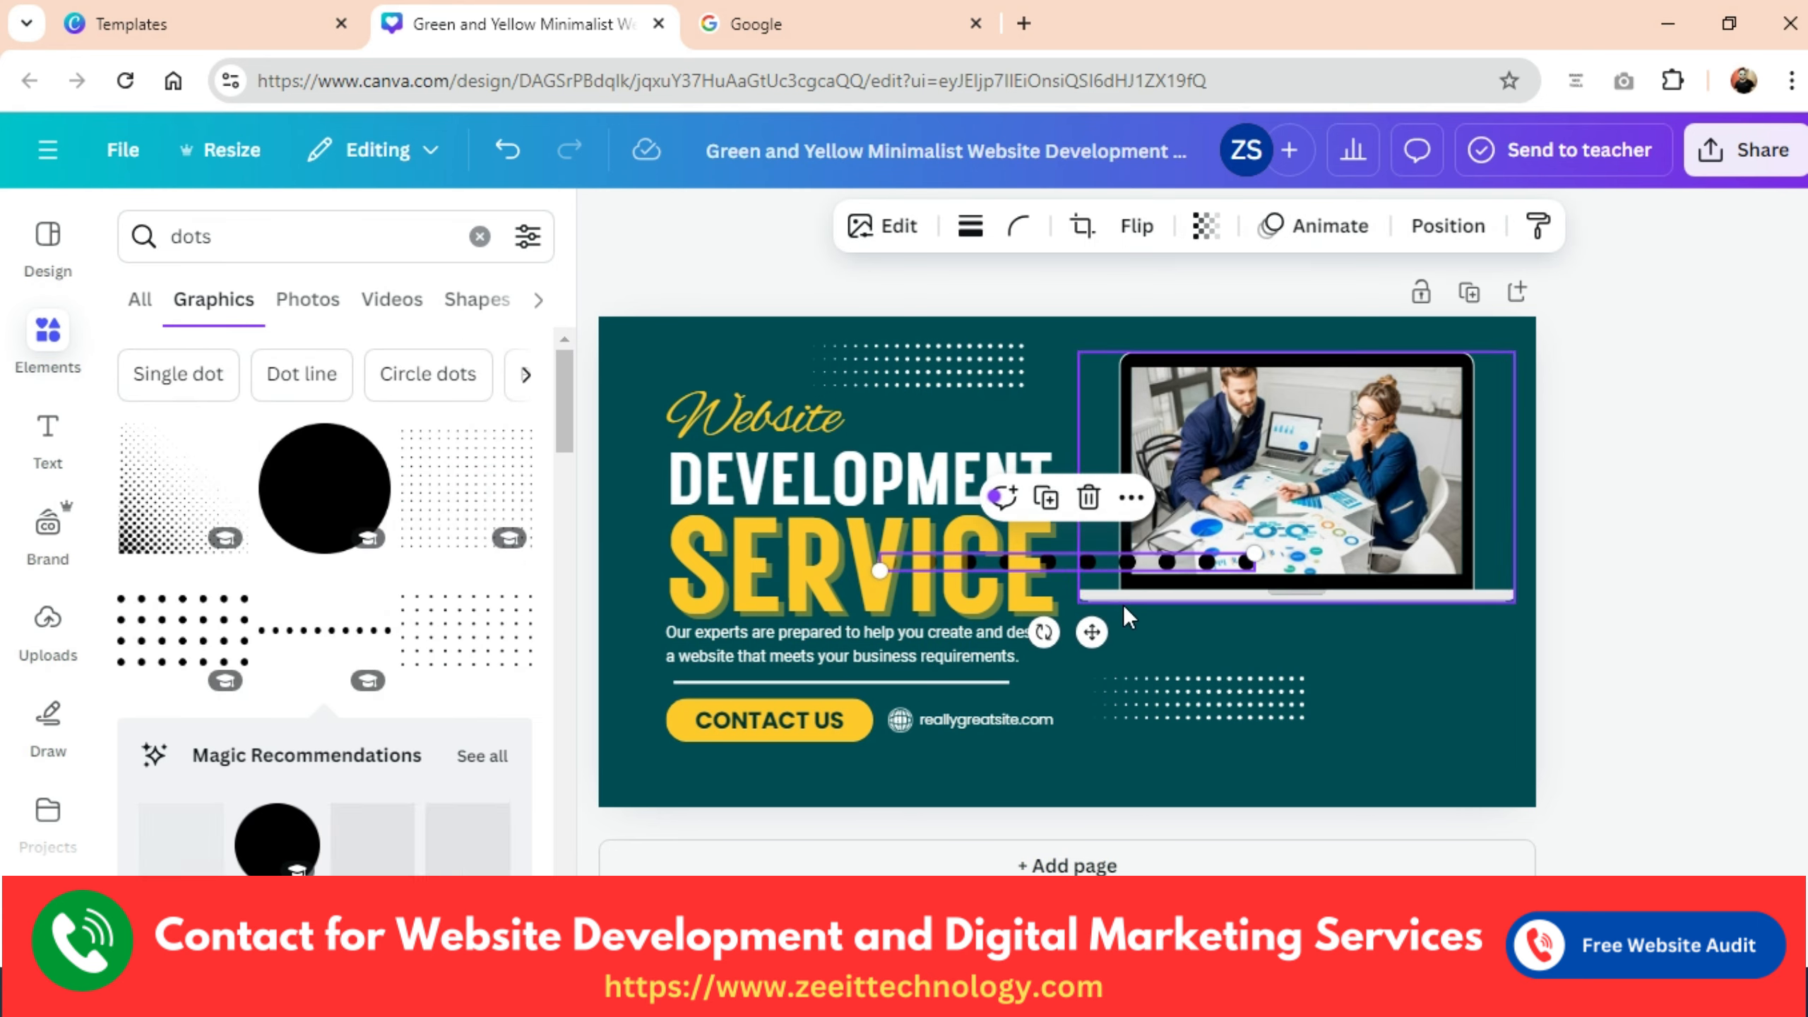
left_click_drag(1092, 632, 1275, 829)
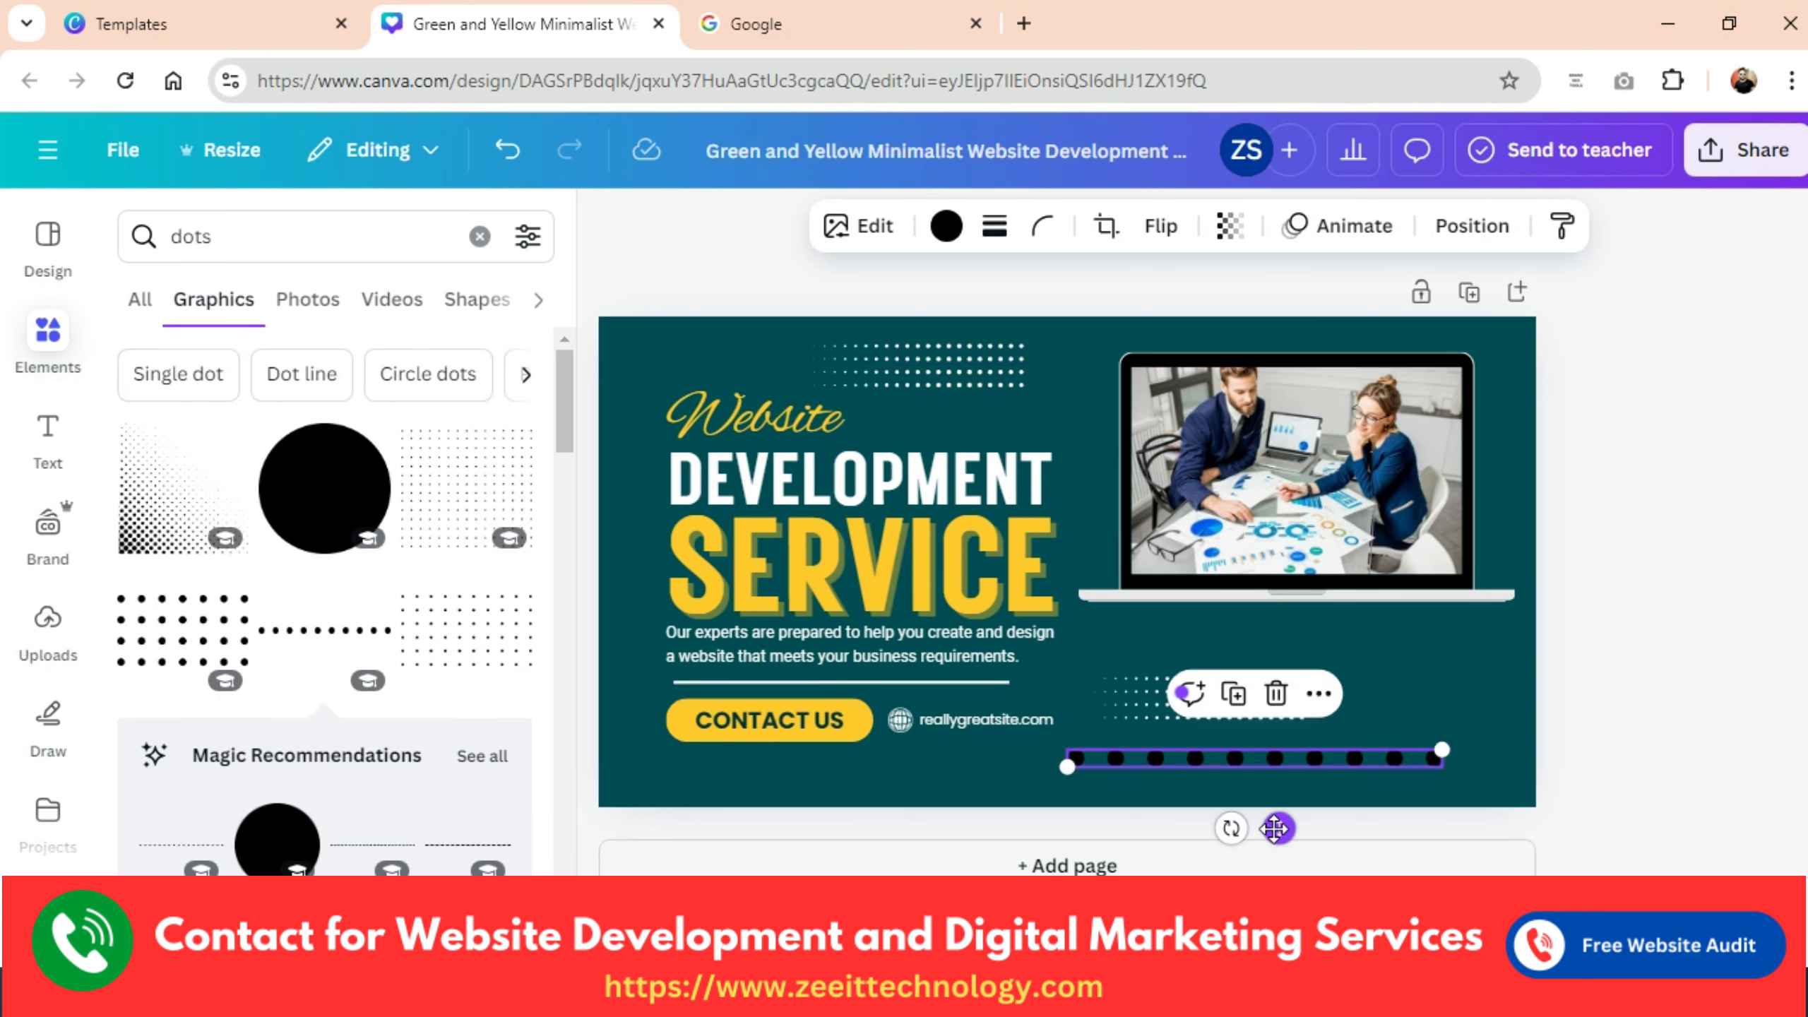
key("Delete")
Try the black four-row dot grid graphic, shrunk and placed below the laptop, and delete it.
left_click(182, 630)
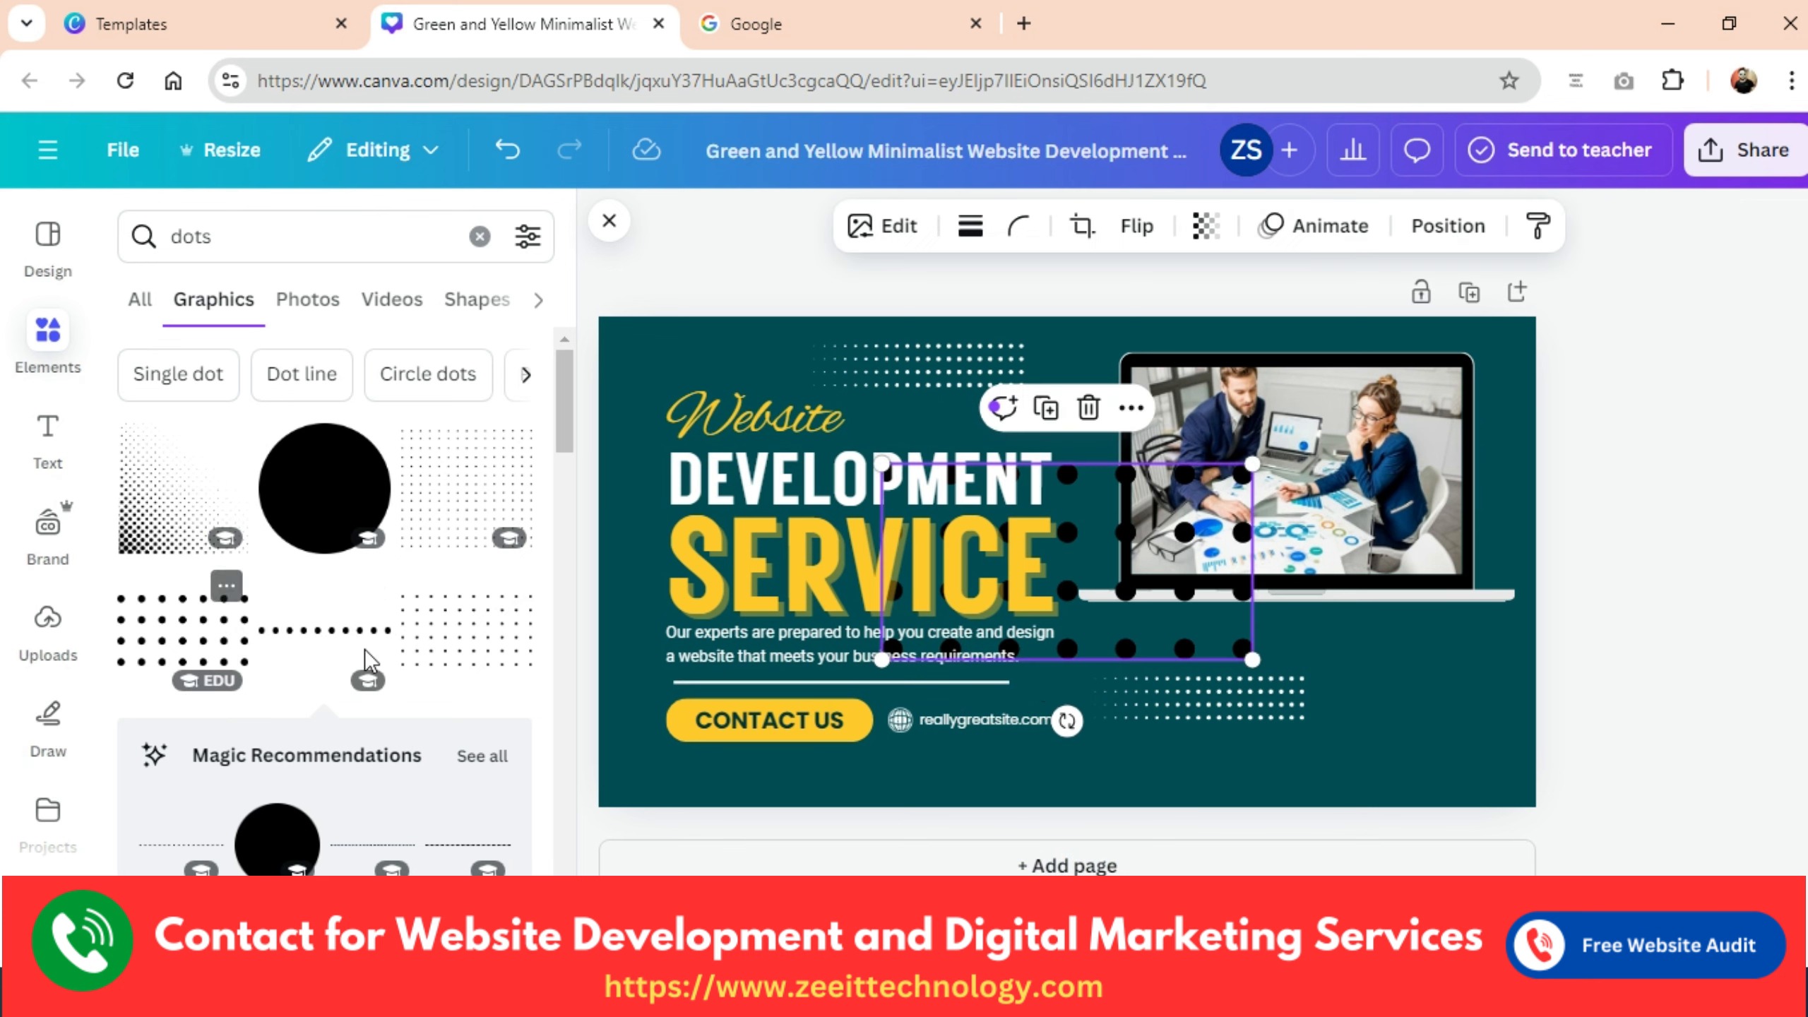
left_click_drag(1253, 463, 1044, 618)
left_click_drag(932, 612, 1335, 741)
key("Delete")
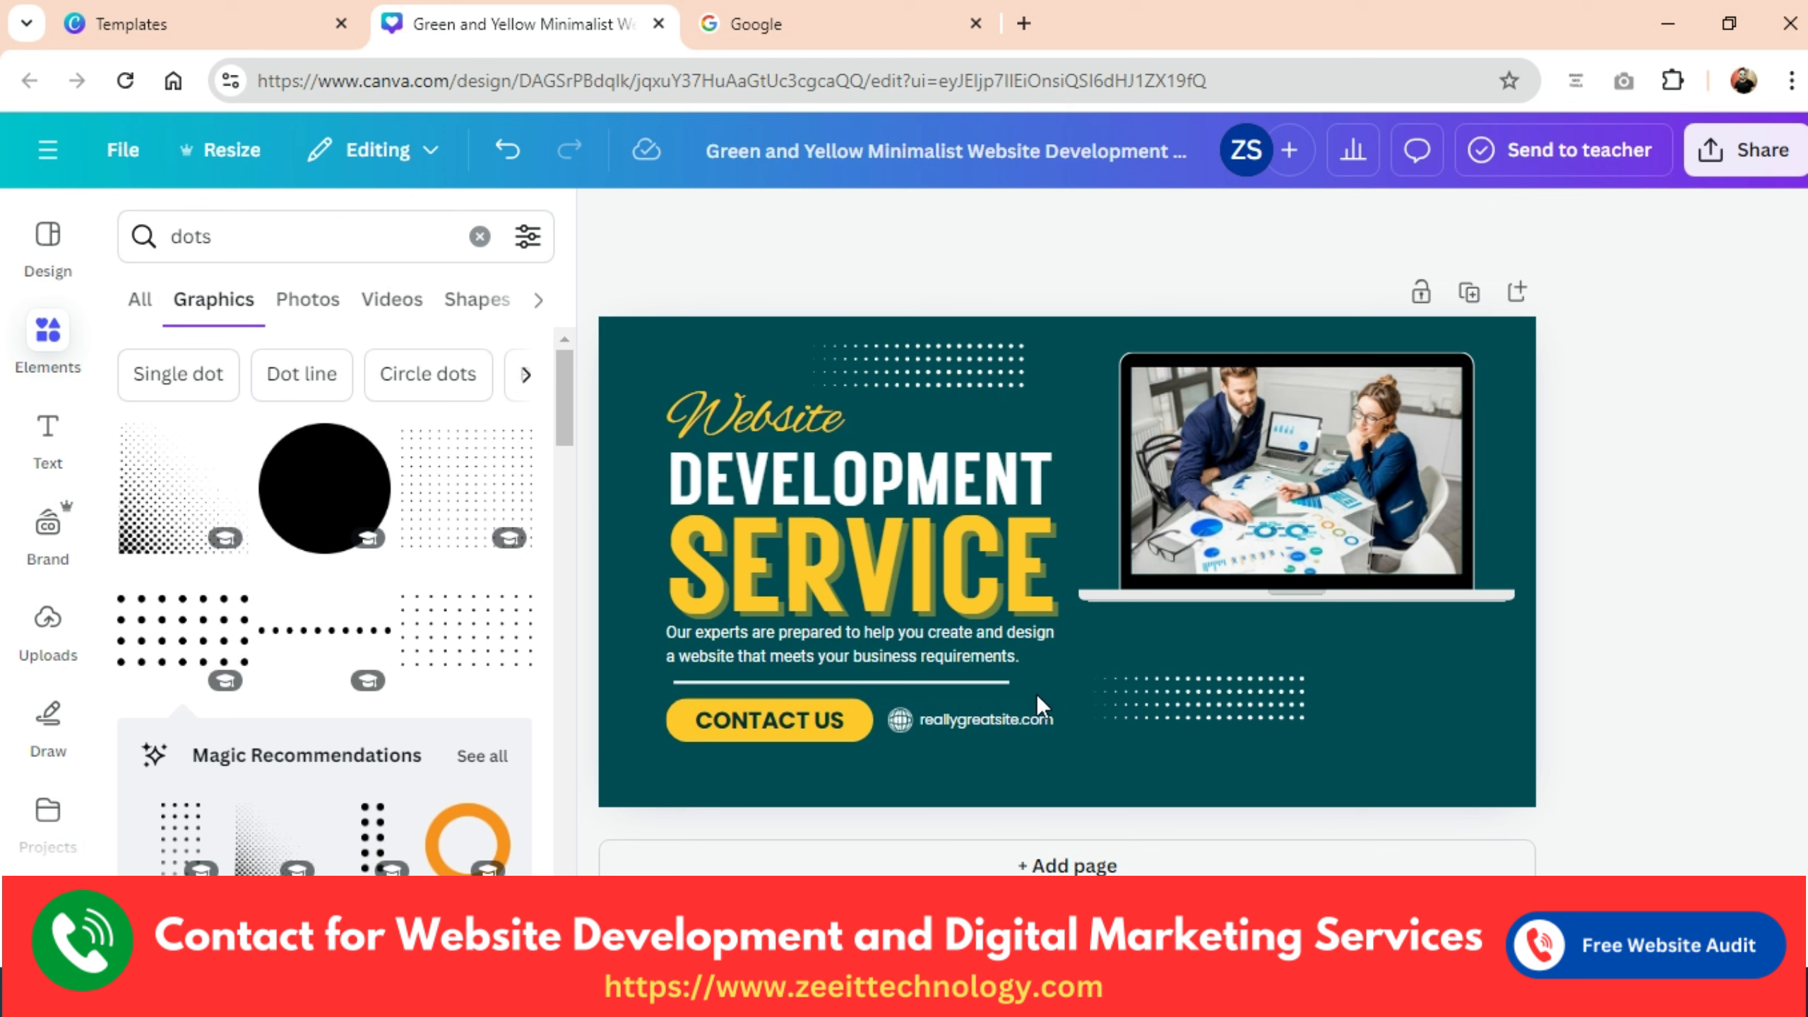
Move the white dot pattern below the laptop horizontally to the right and deselect it.
left_click_drag(1205, 705, 1323, 705)
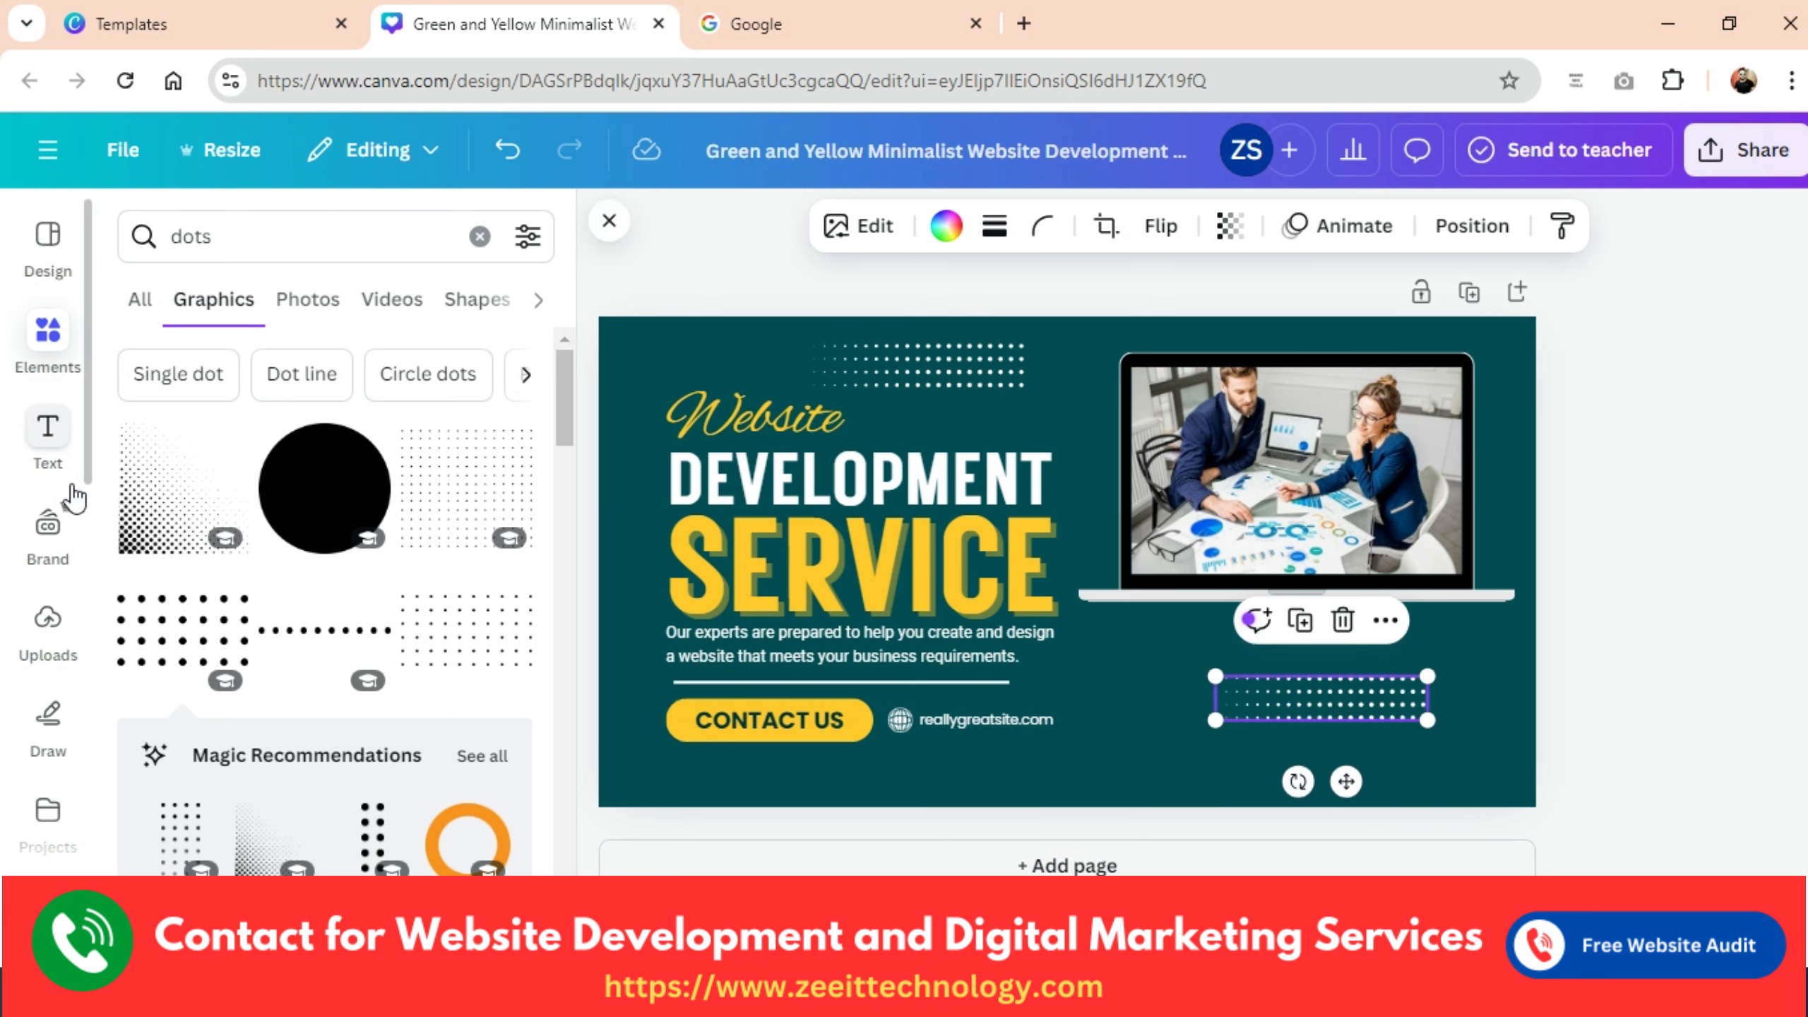
scroll(52, 734, "down", 2)
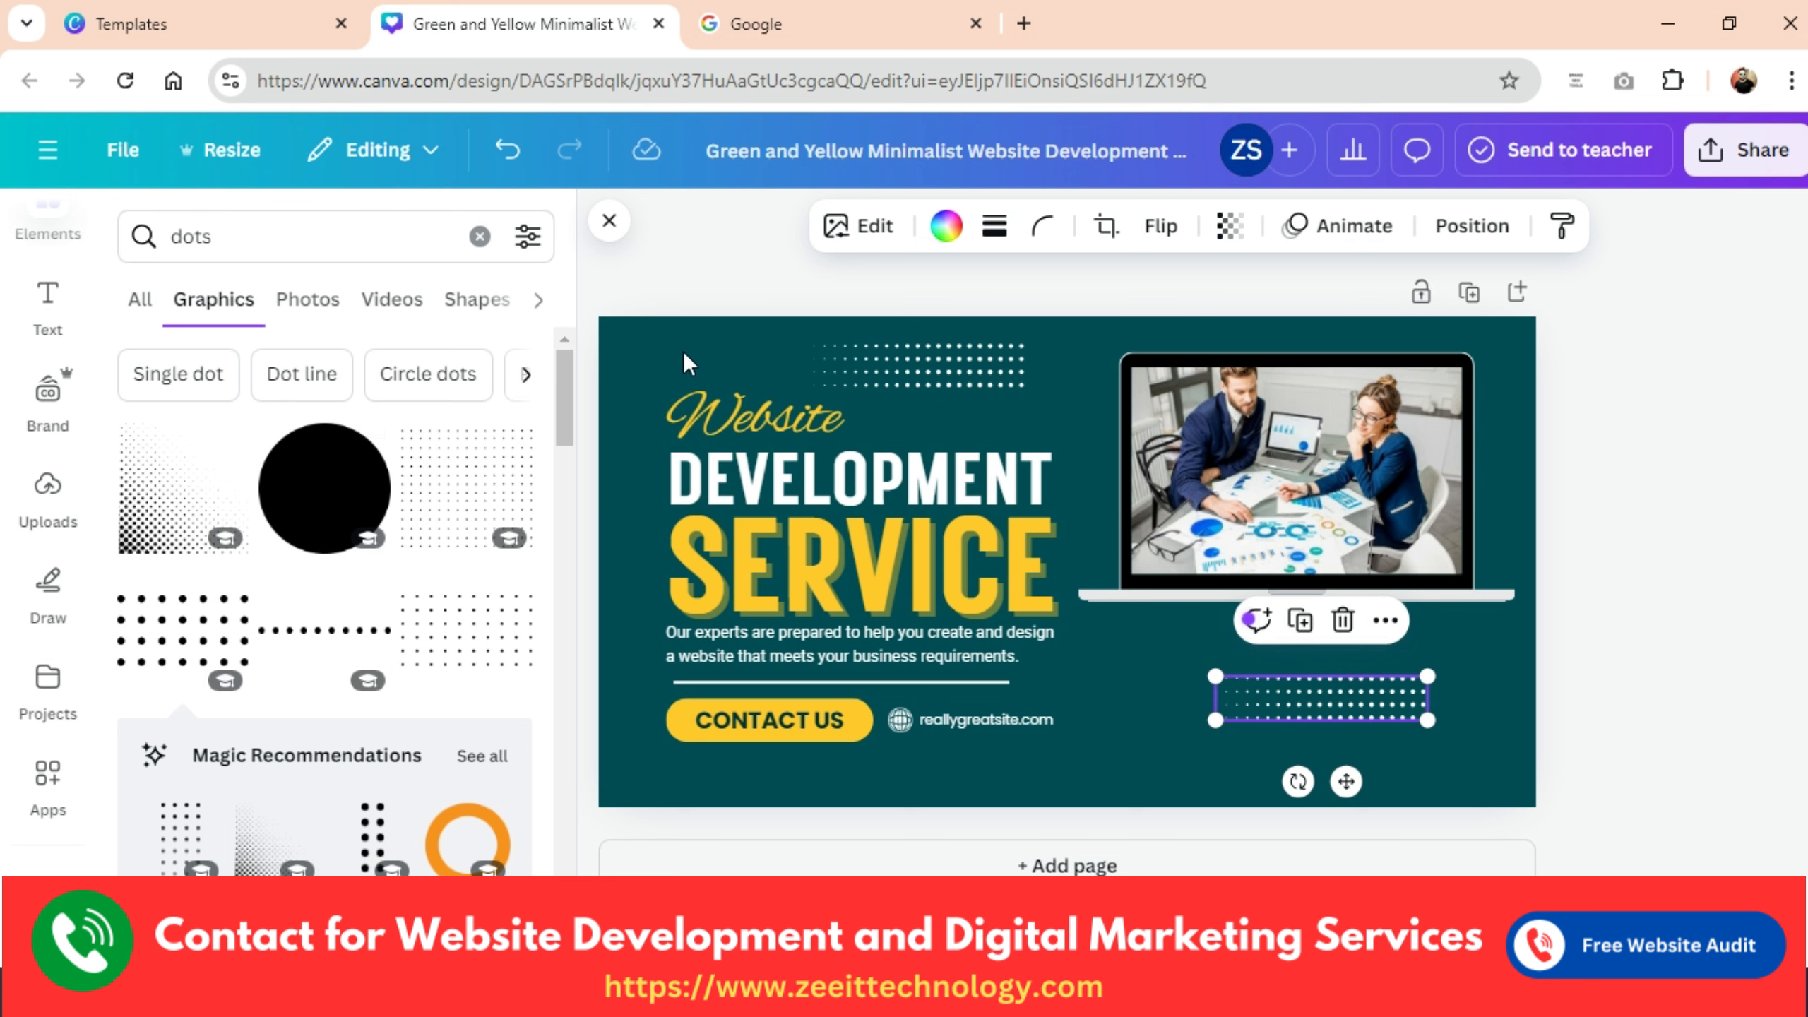
key("Escape")
Open the apps collection and look through its featured, trending and More from Canva sections.
scroll(68, 719, "down", 2)
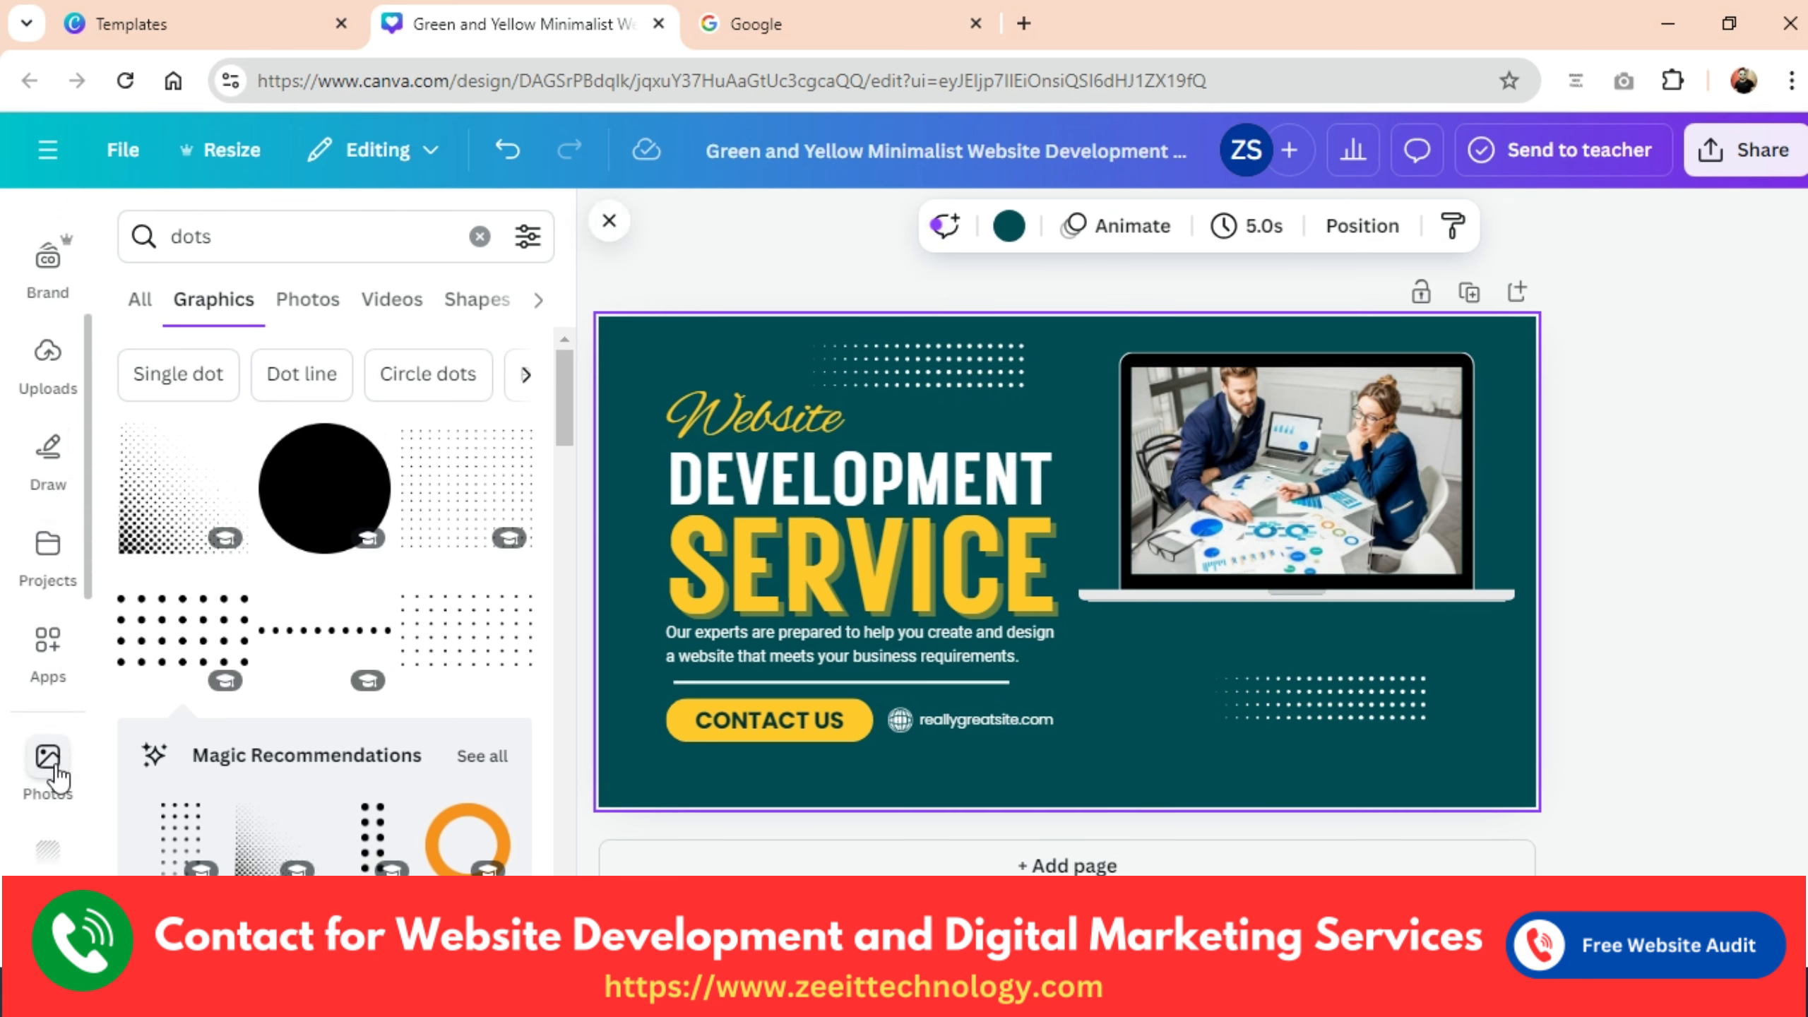
scroll(54, 776, "down", 2)
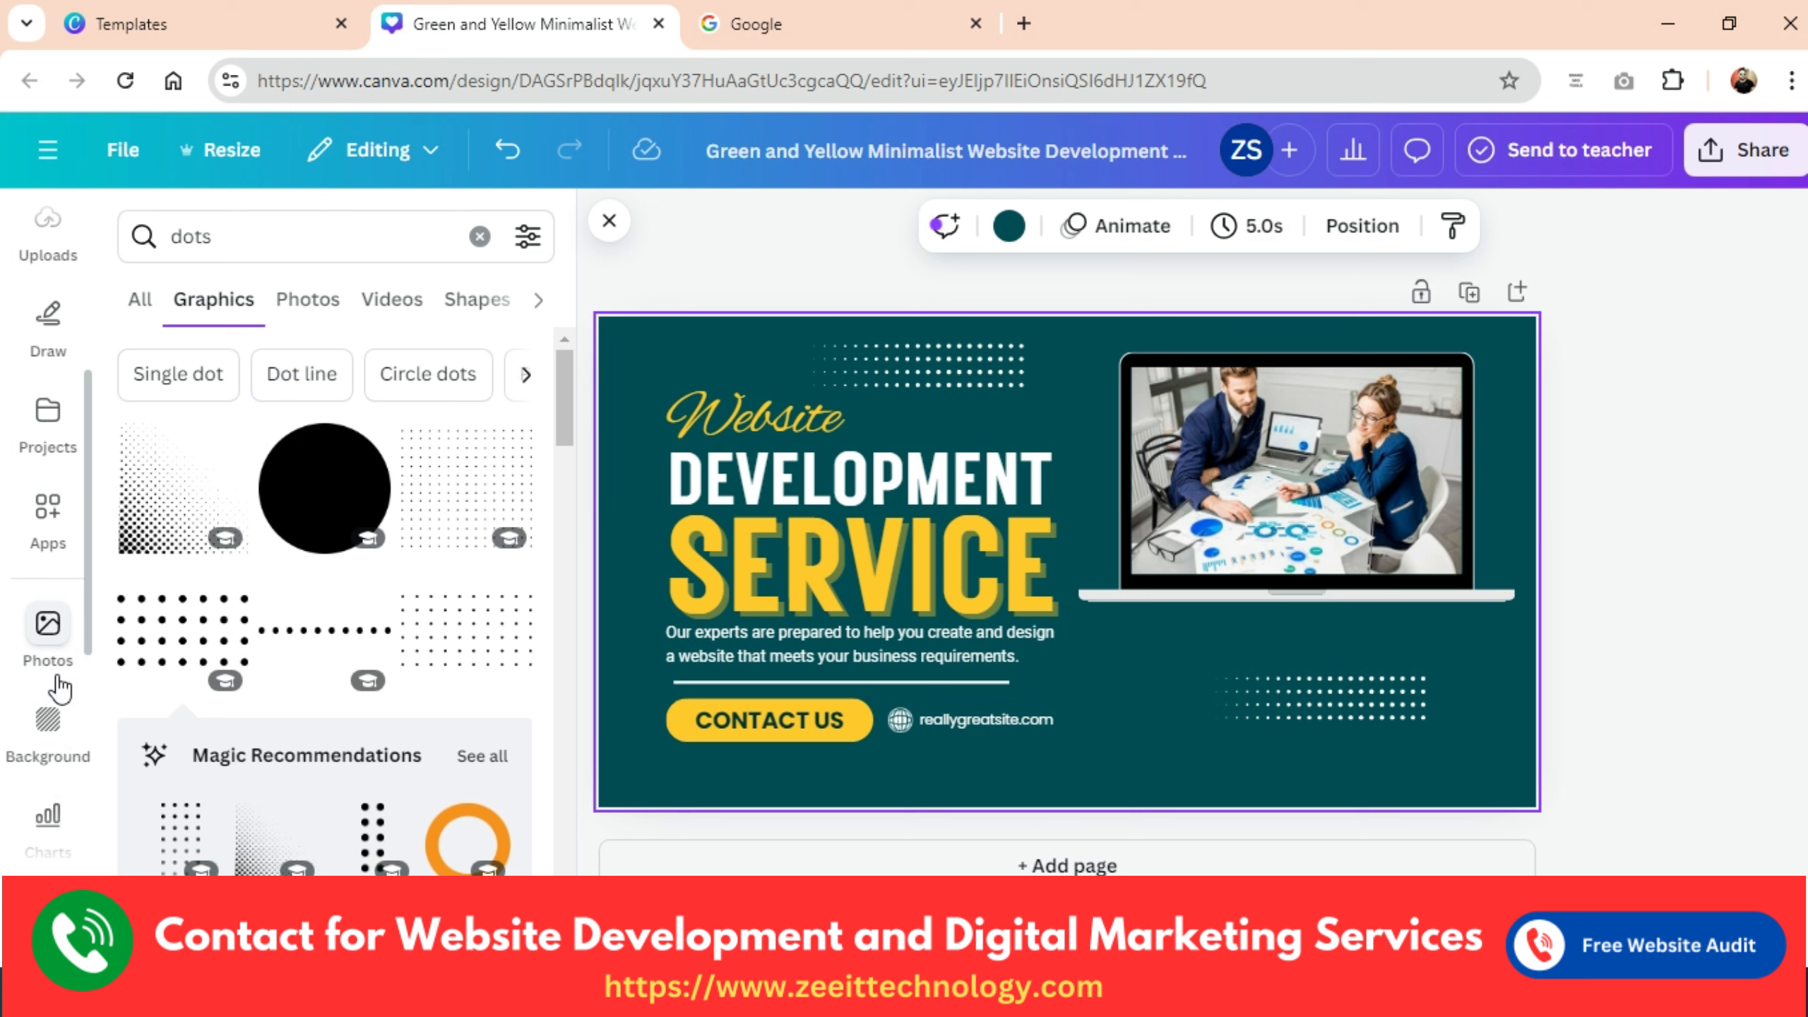
left_click(48, 509)
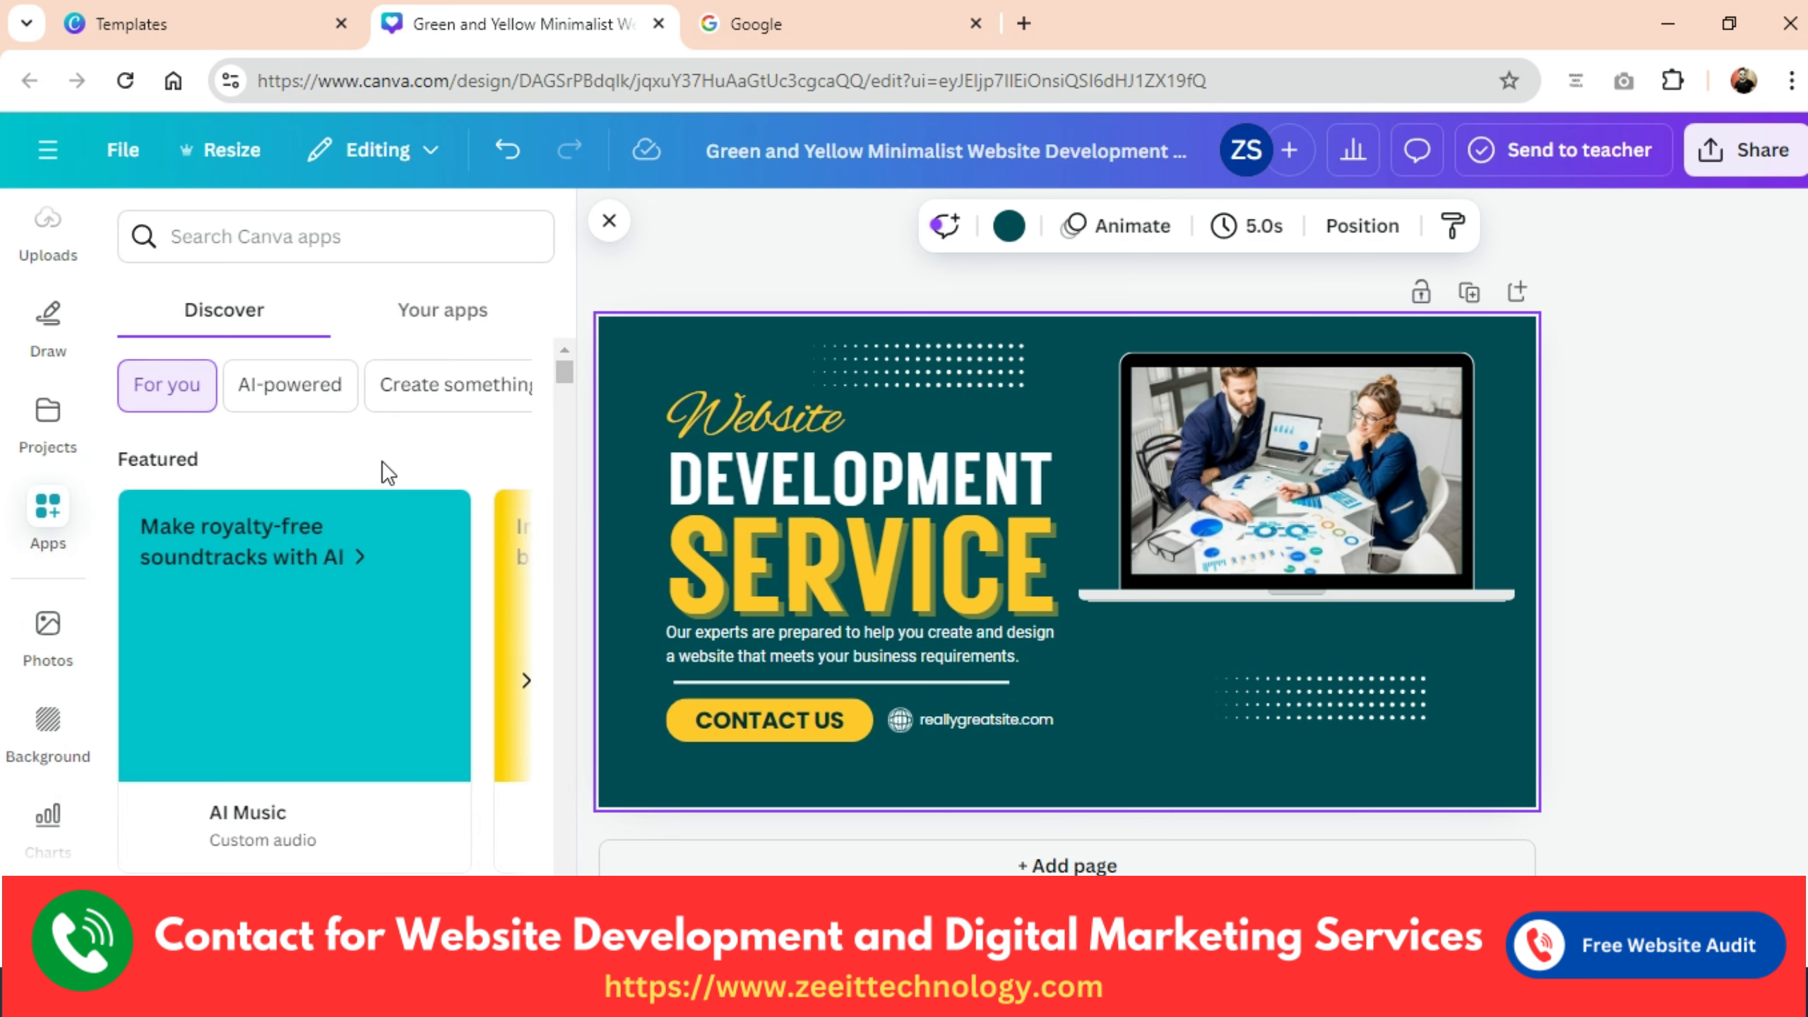
scroll(380, 502, "down", 2)
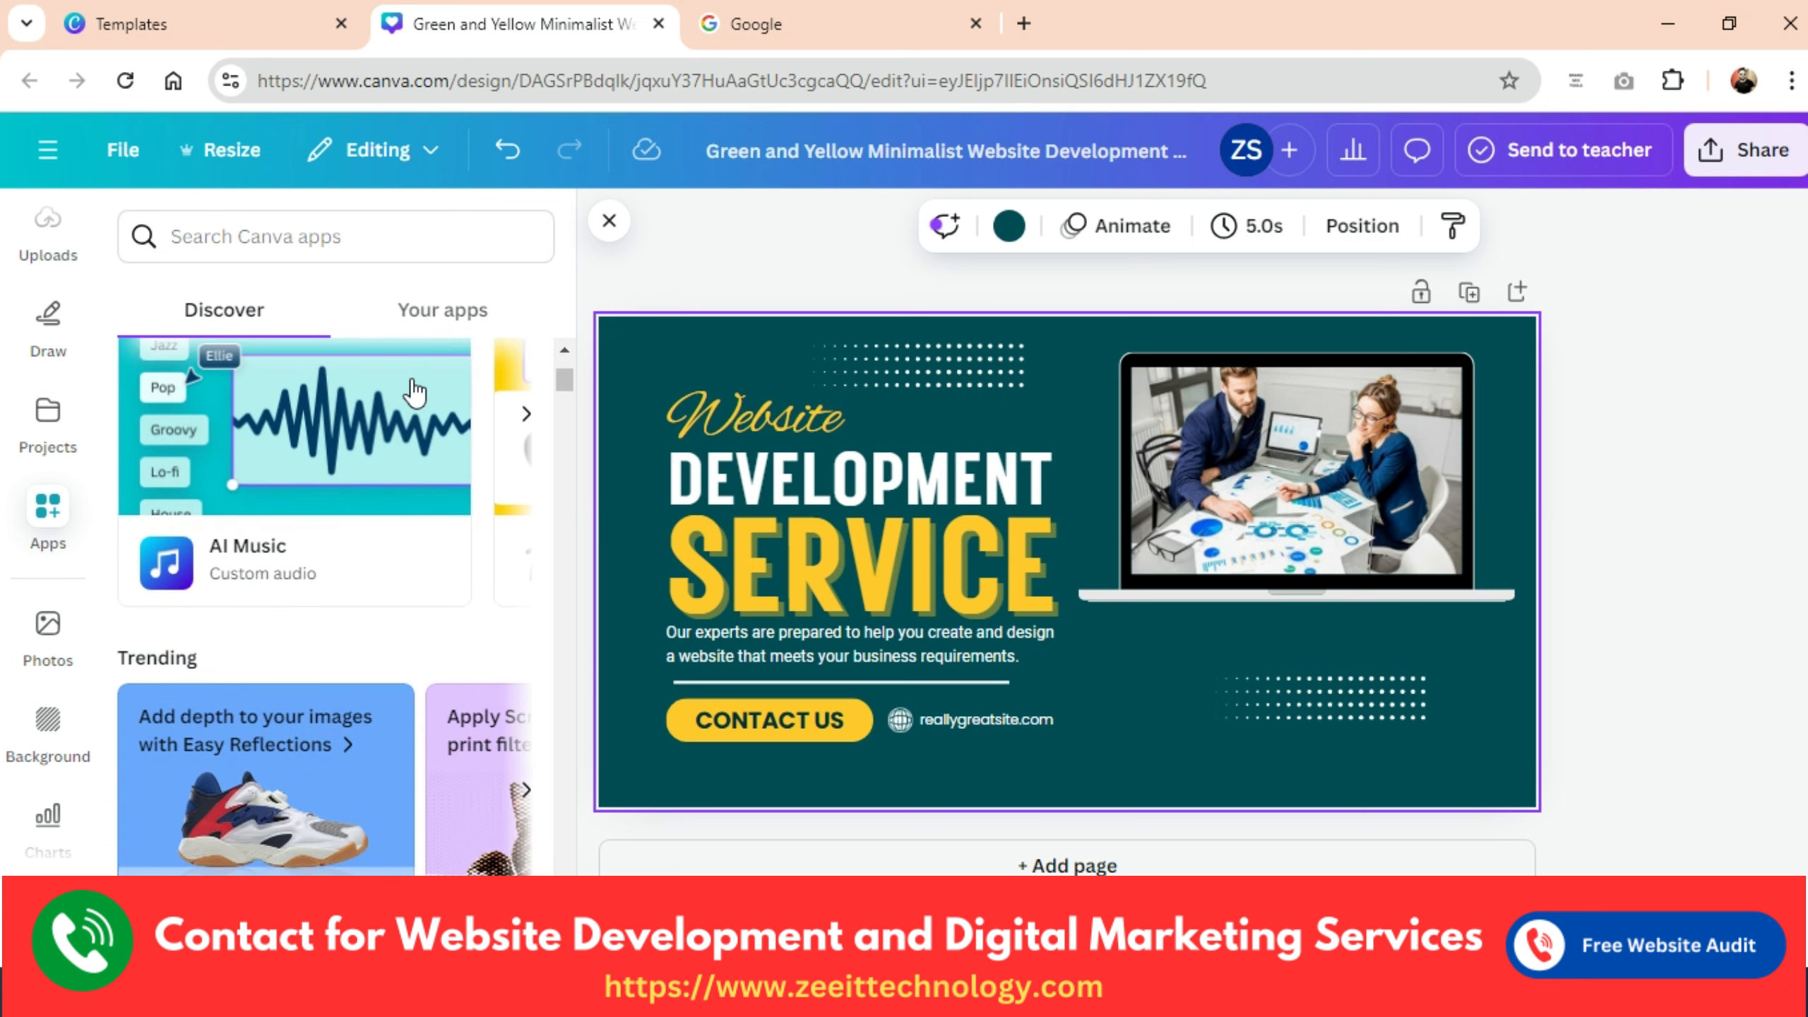
scroll(422, 612, "down", 8)
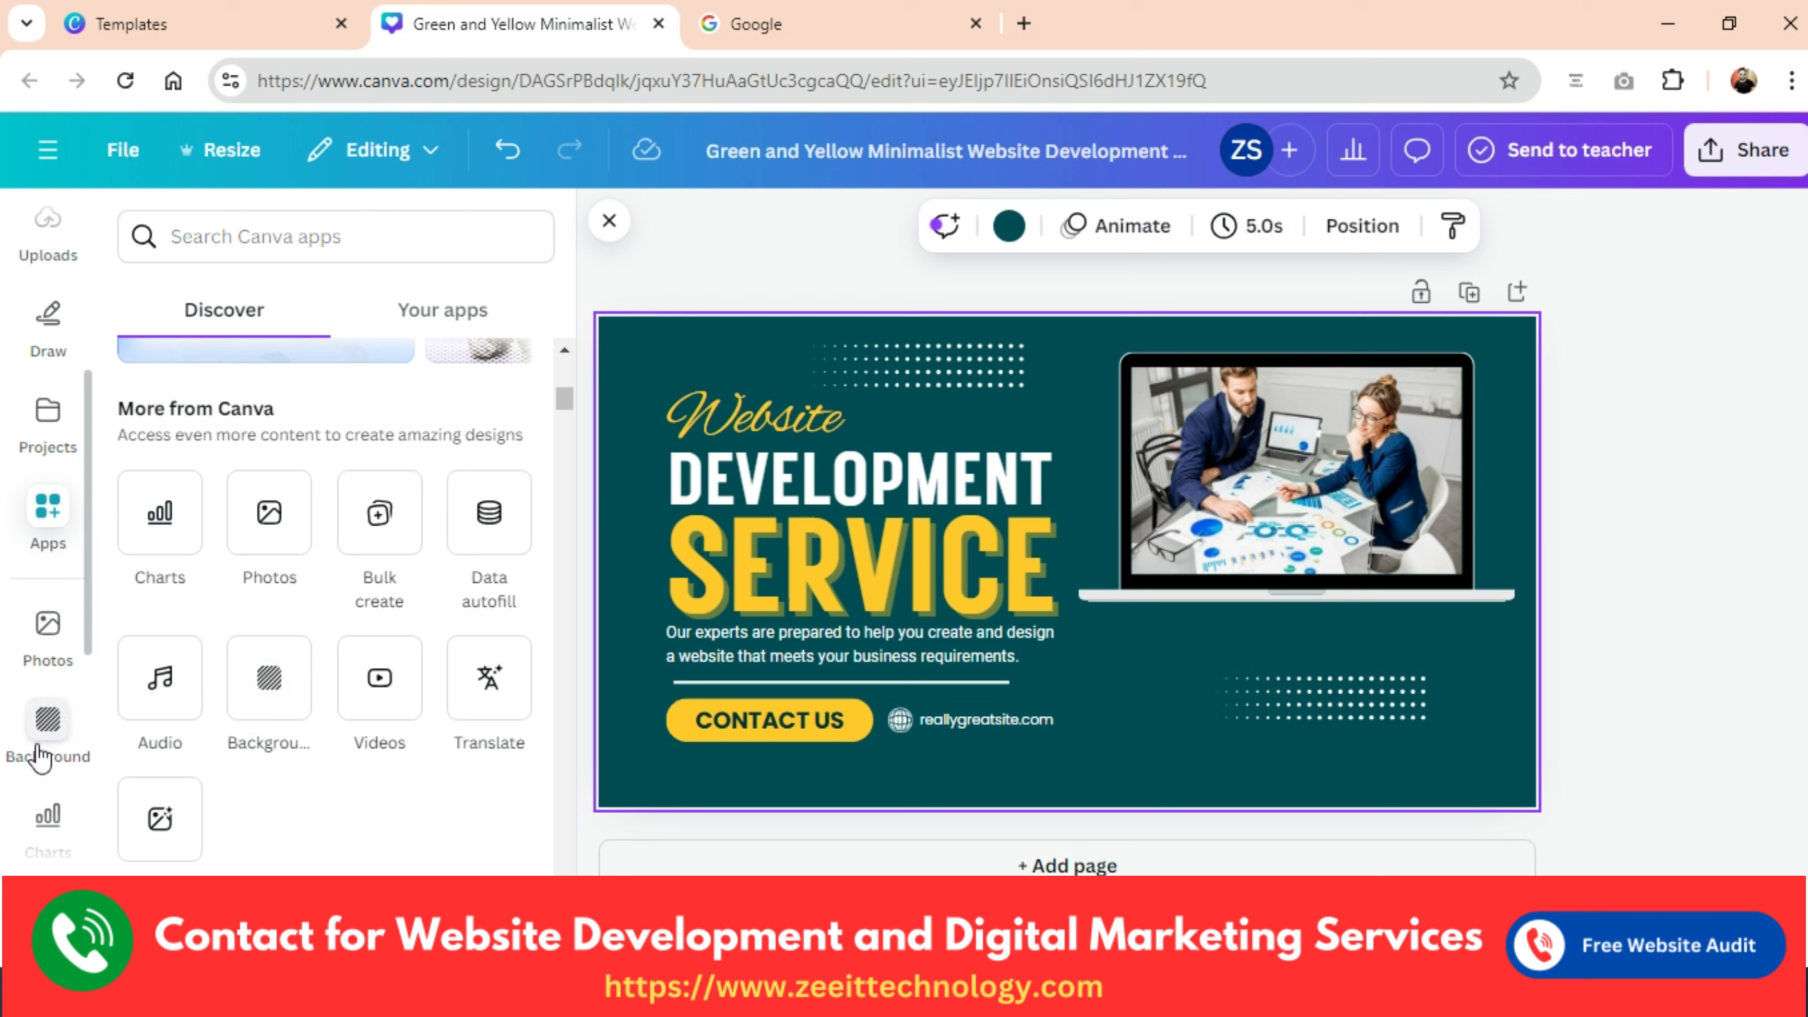
Find "plain background" photos, delete the banner's dark green background and insert the textured dark navy photo.
left_click(48, 626)
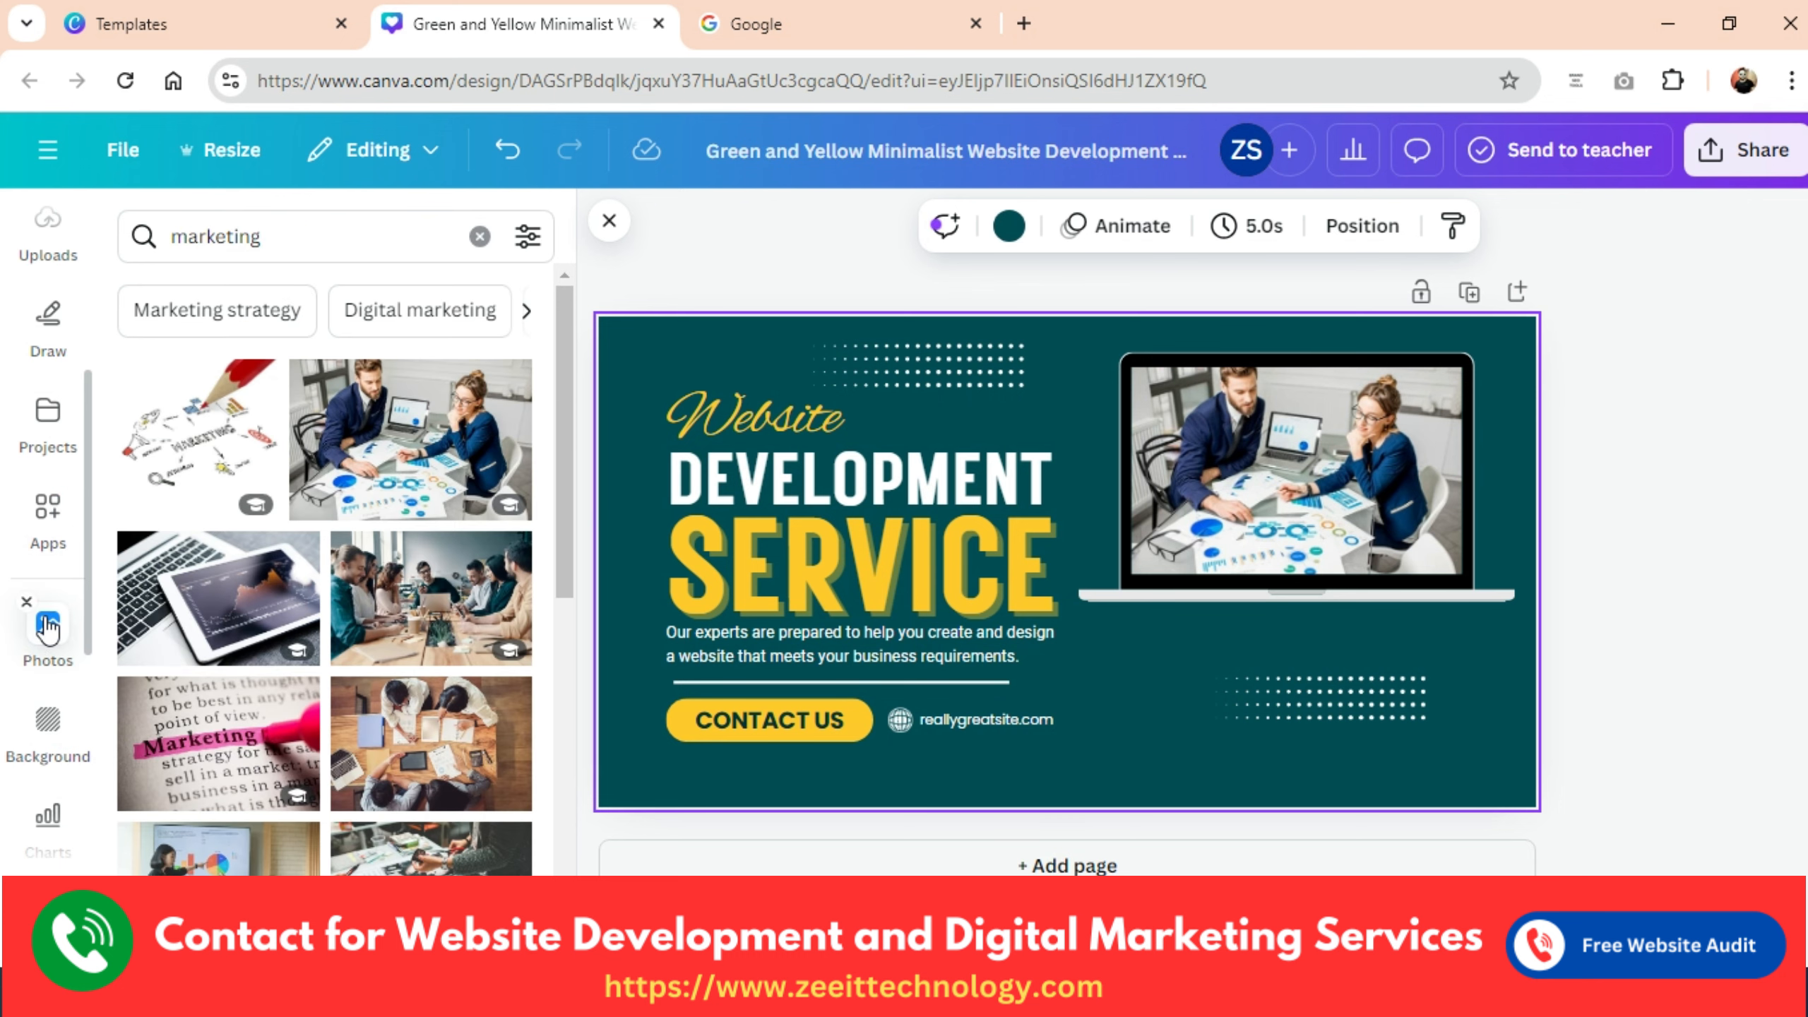
left_click(479, 237)
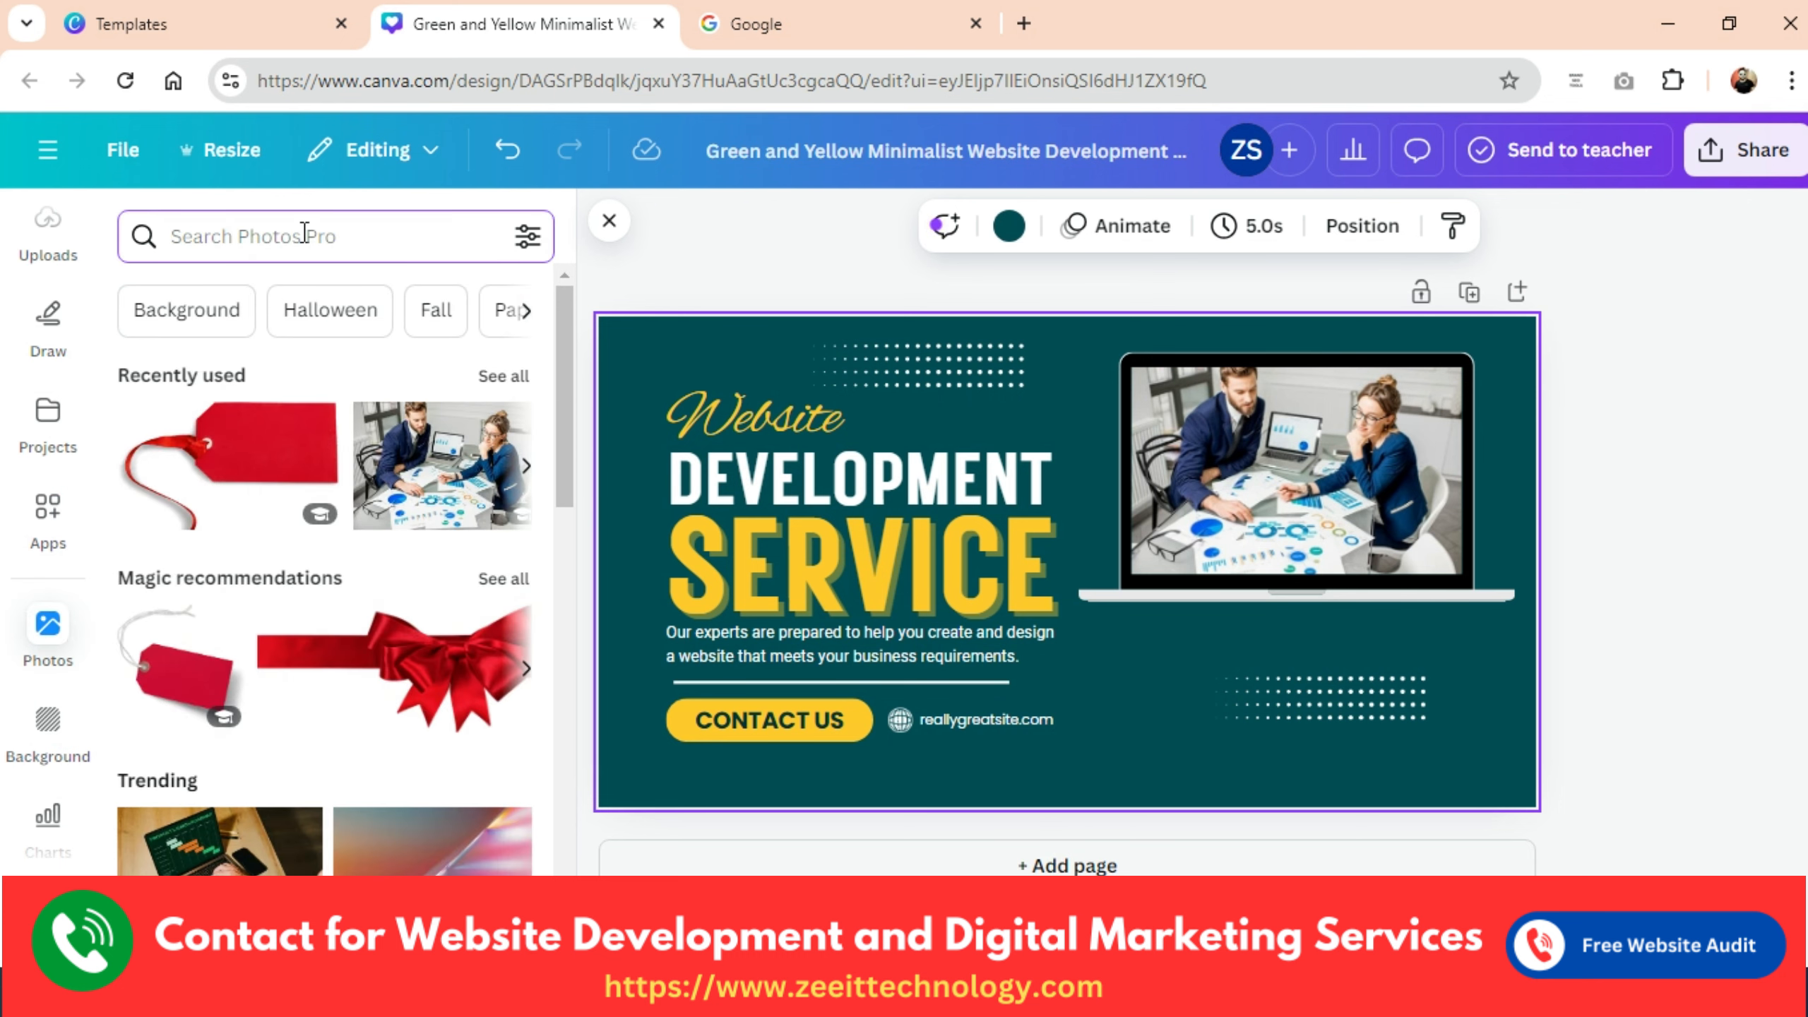
type("plain")
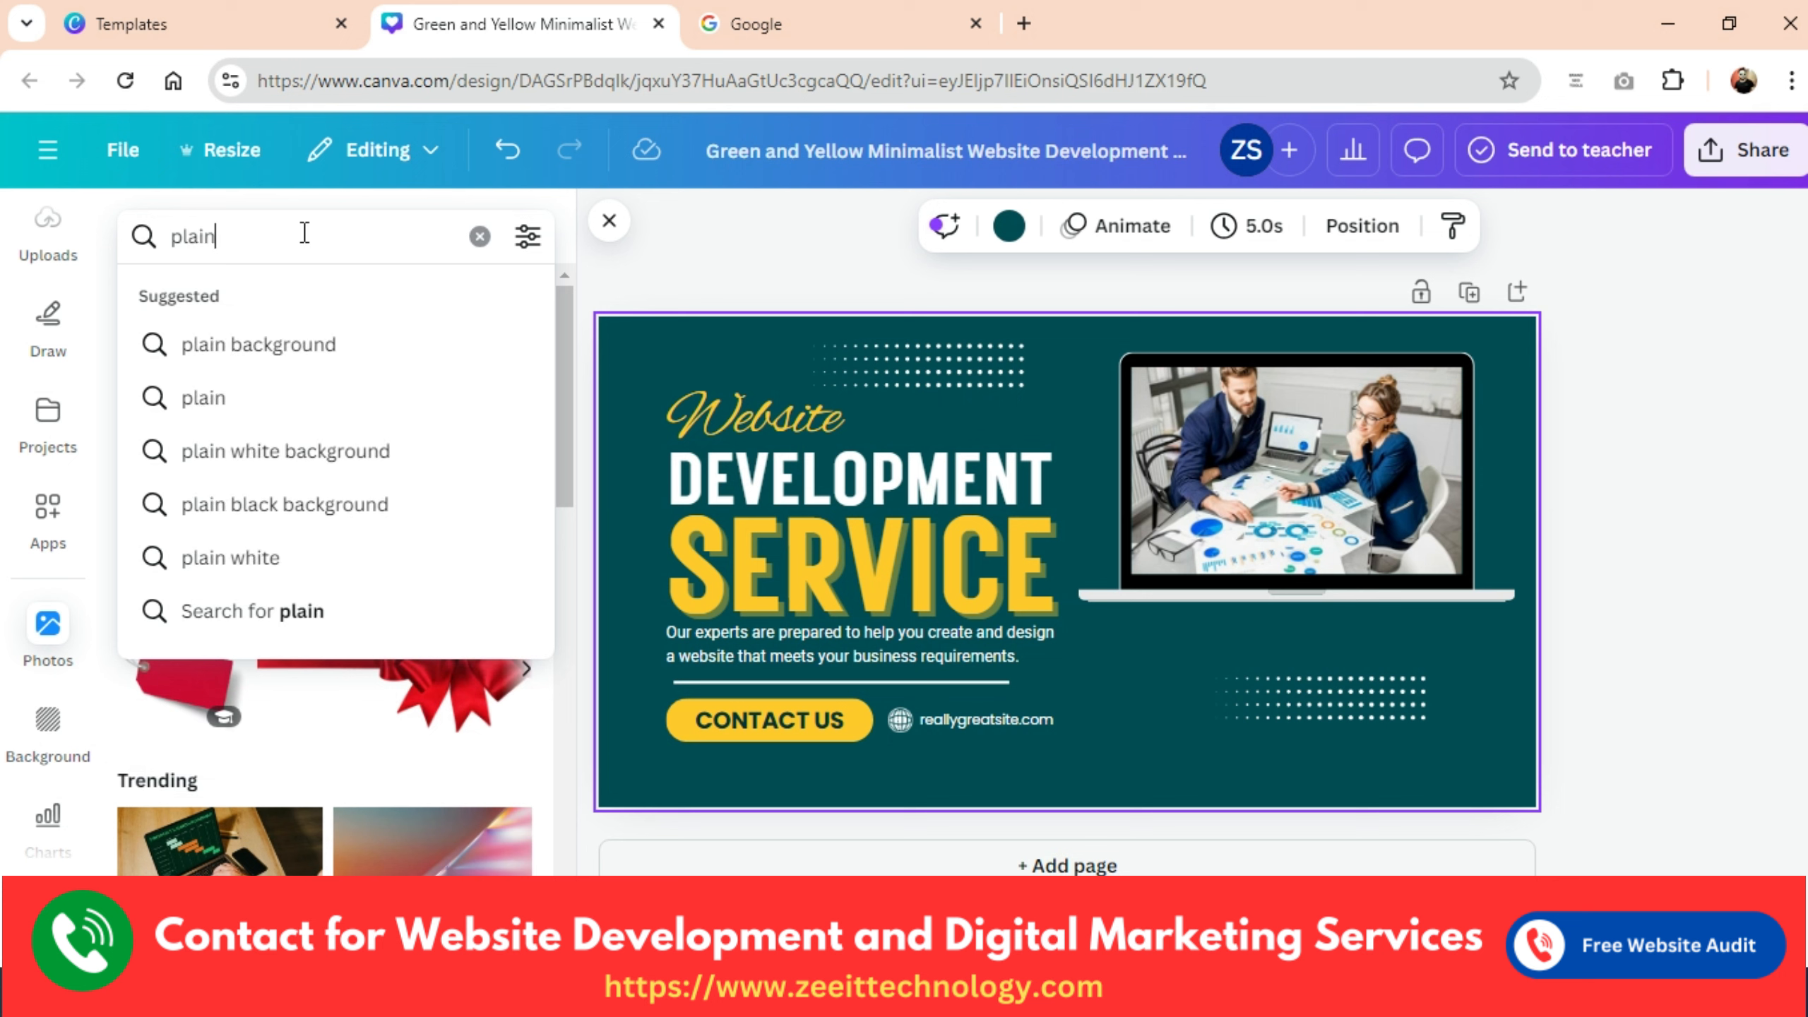
left_click(284, 344)
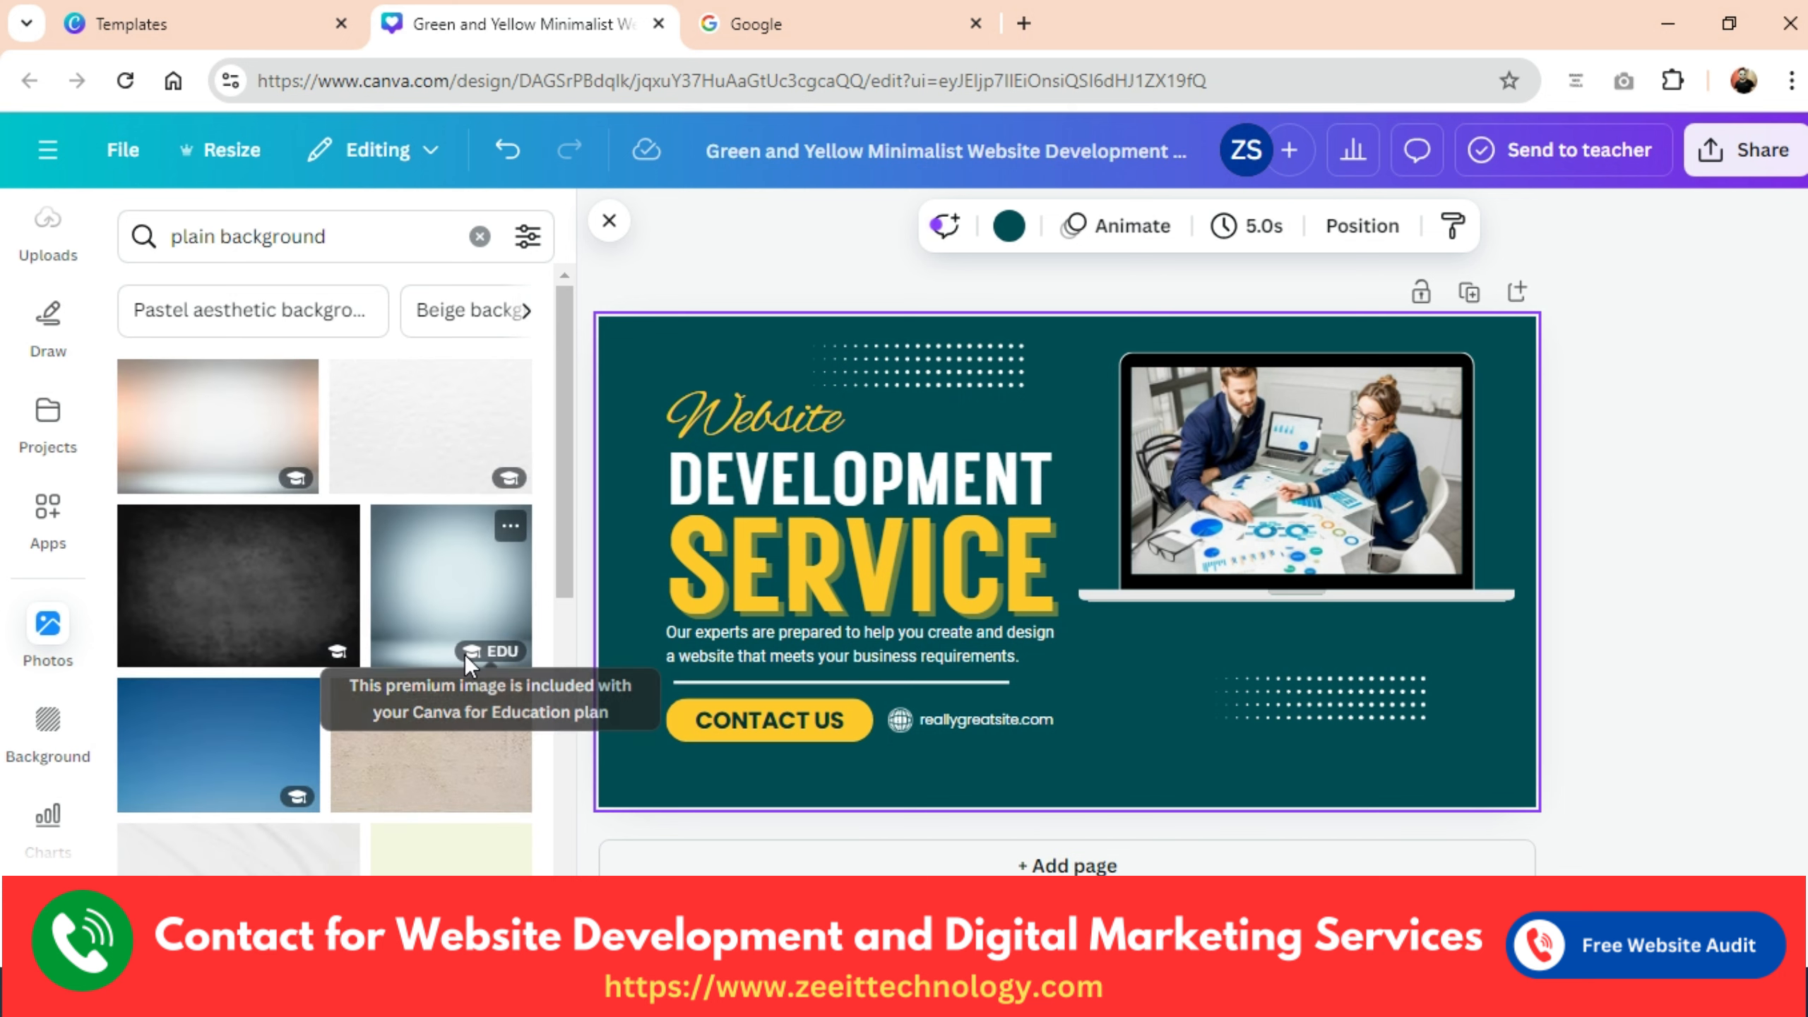
scroll(427, 747, "down", 3)
scroll(427, 747, "down", 6)
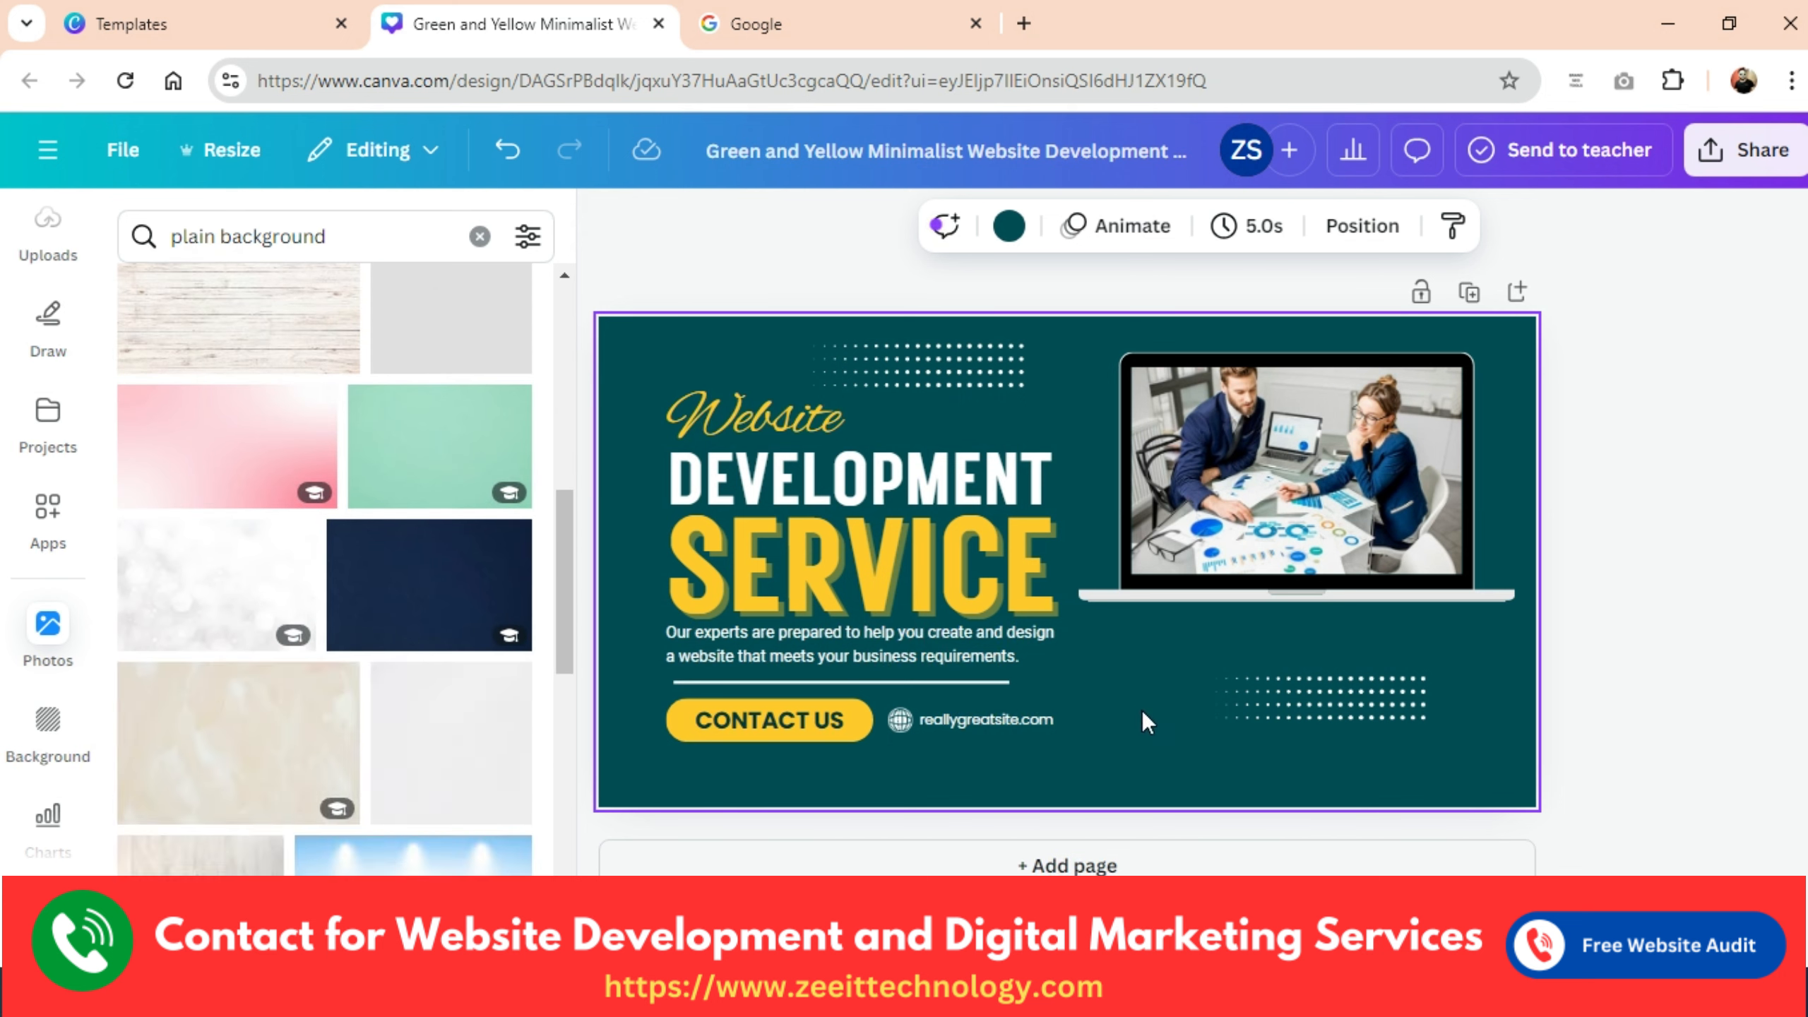
key("Delete")
left_click(389, 590)
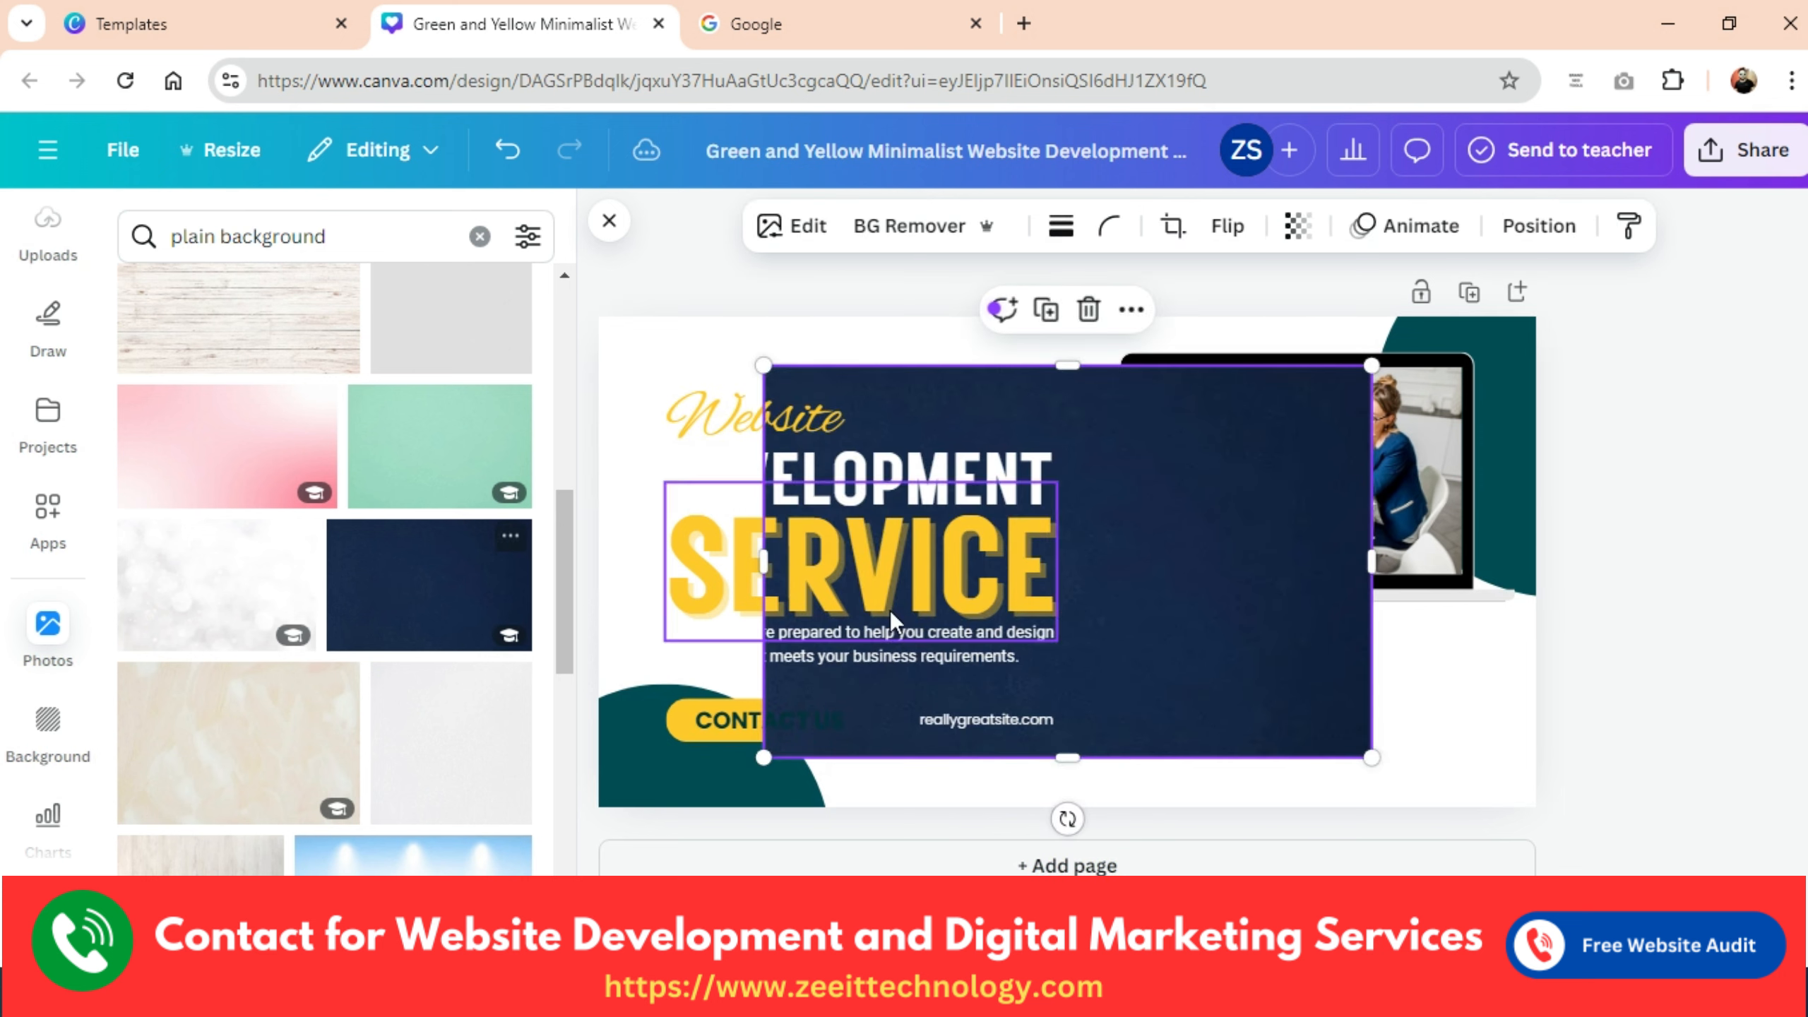
Reposition and enlarge the navy photo until it covers the whole banner.
left_click_drag(1203, 610, 1041, 536)
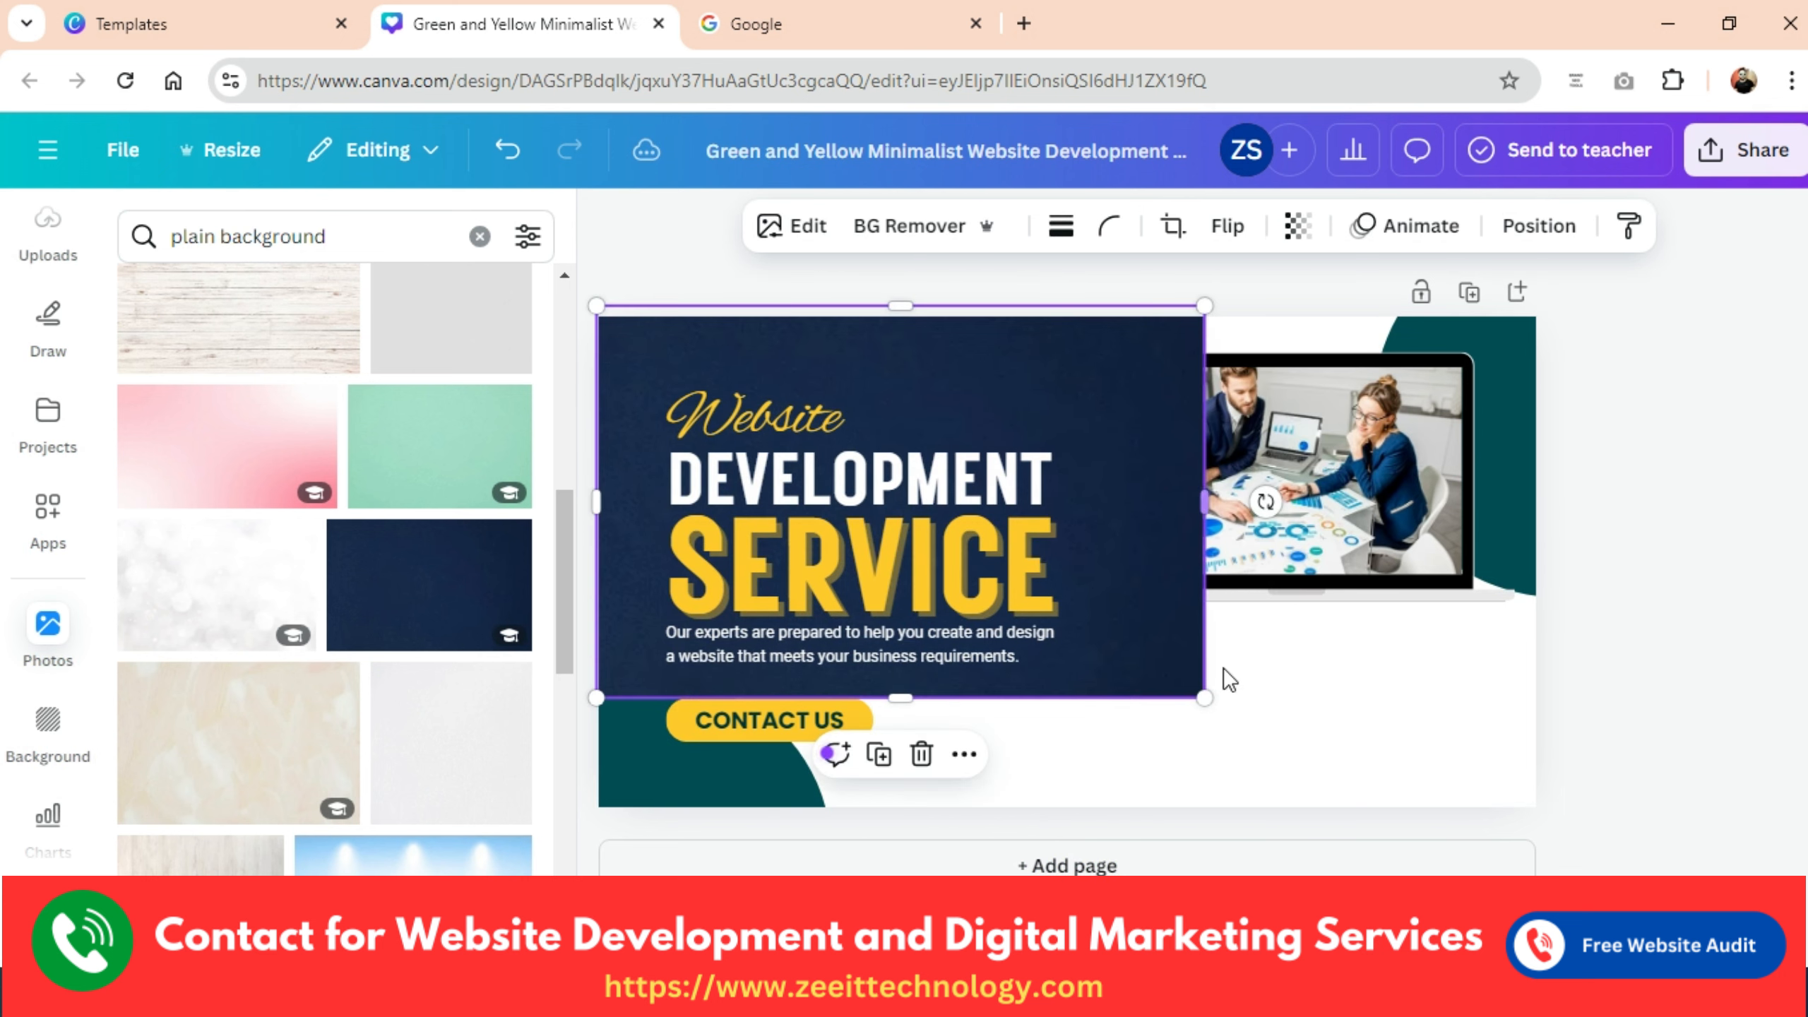
left_click_drag(1203, 698, 1536, 736)
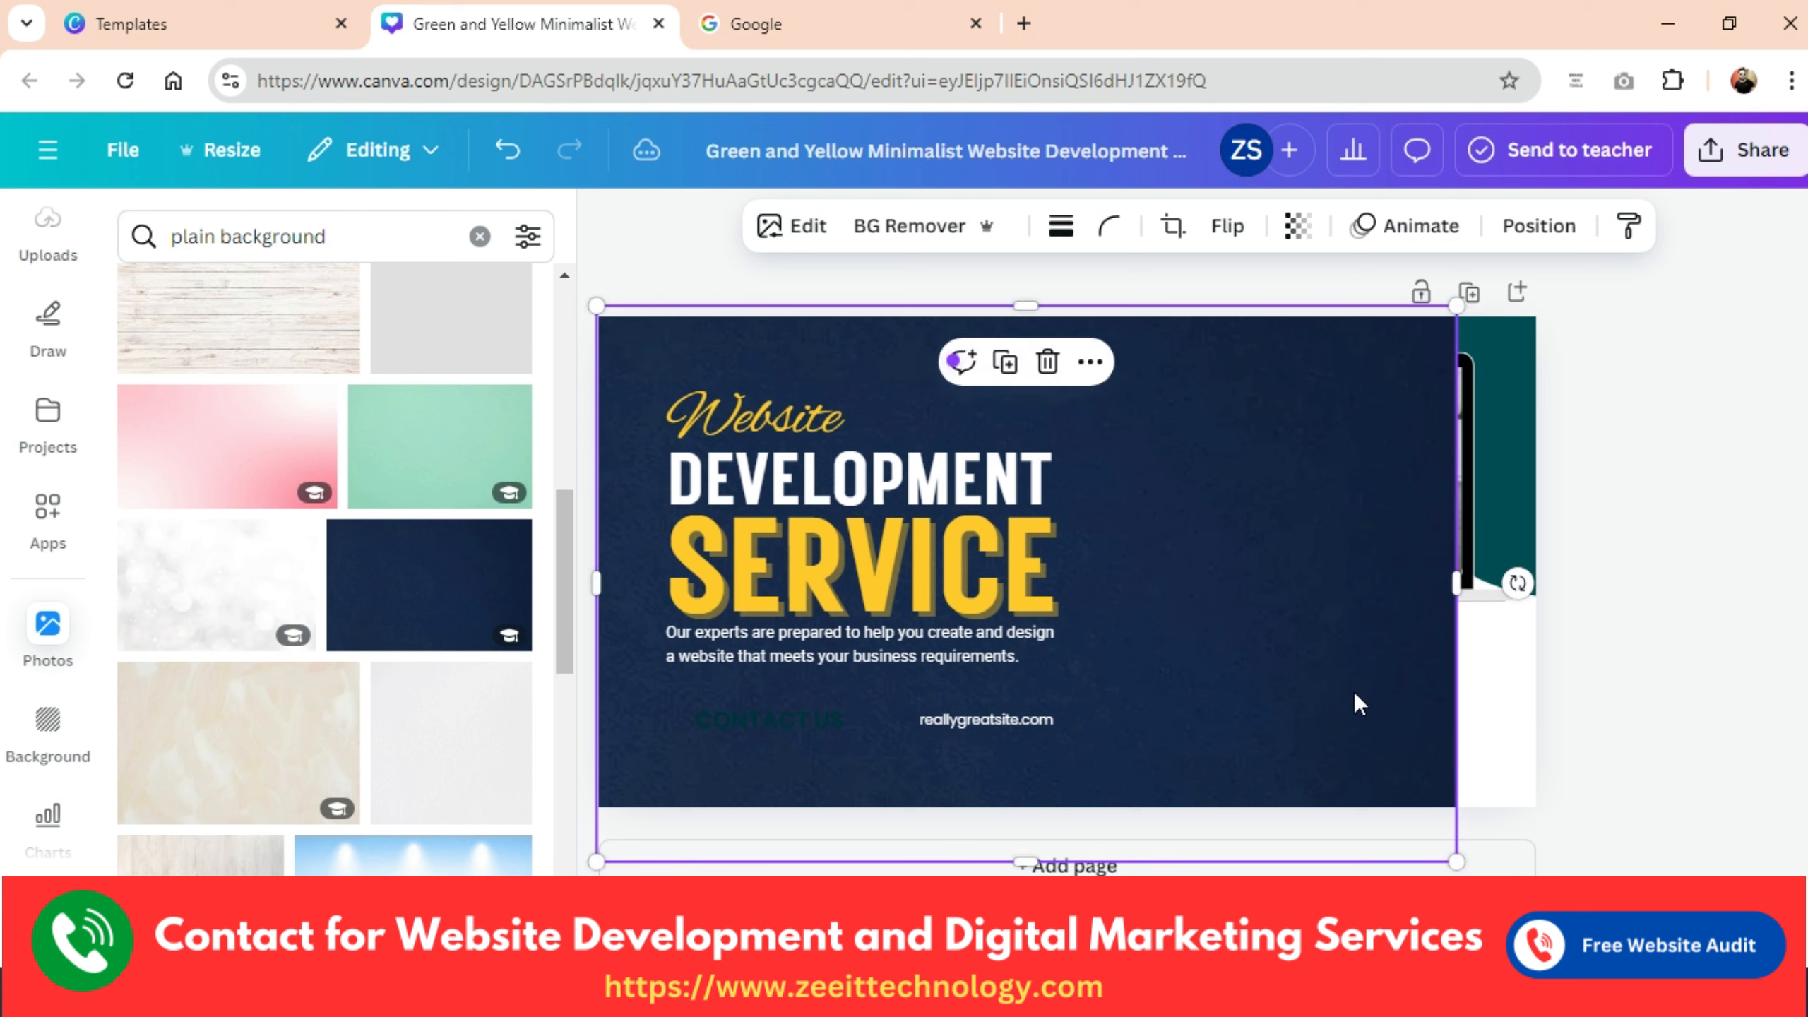
left_click_drag(1356, 703, 1448, 676)
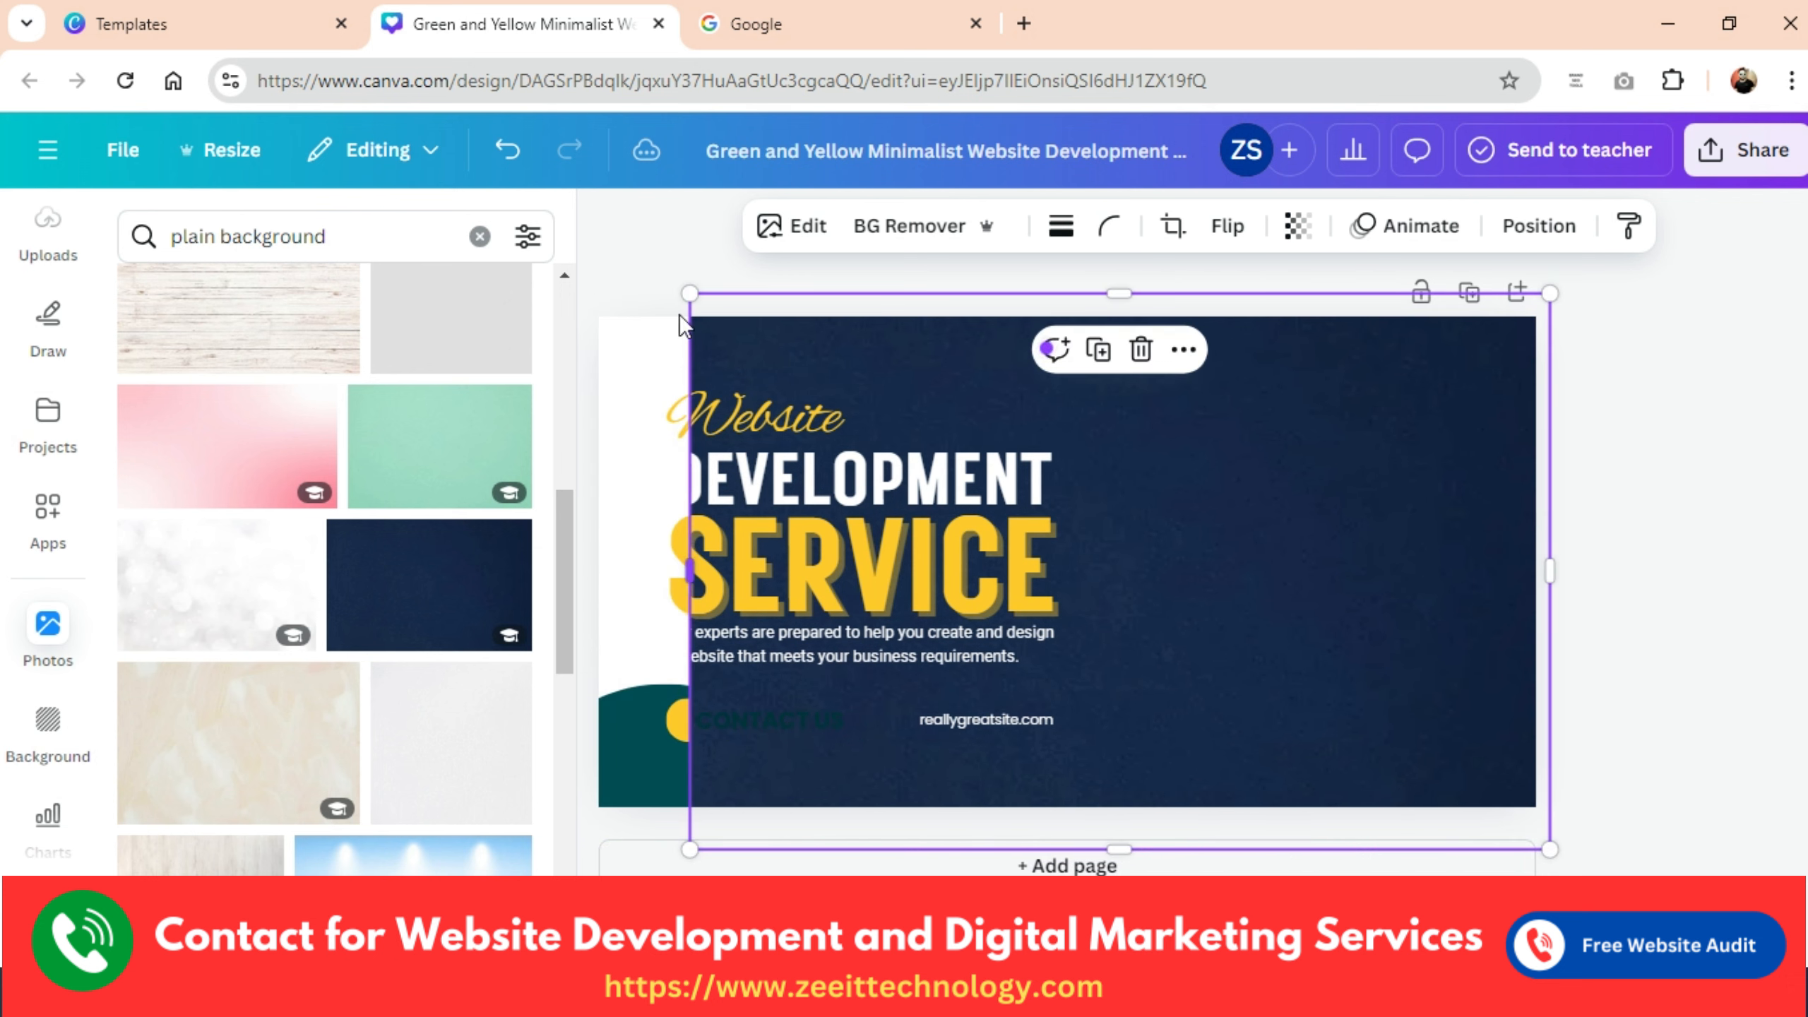
left_click_drag(685, 293, 549, 297)
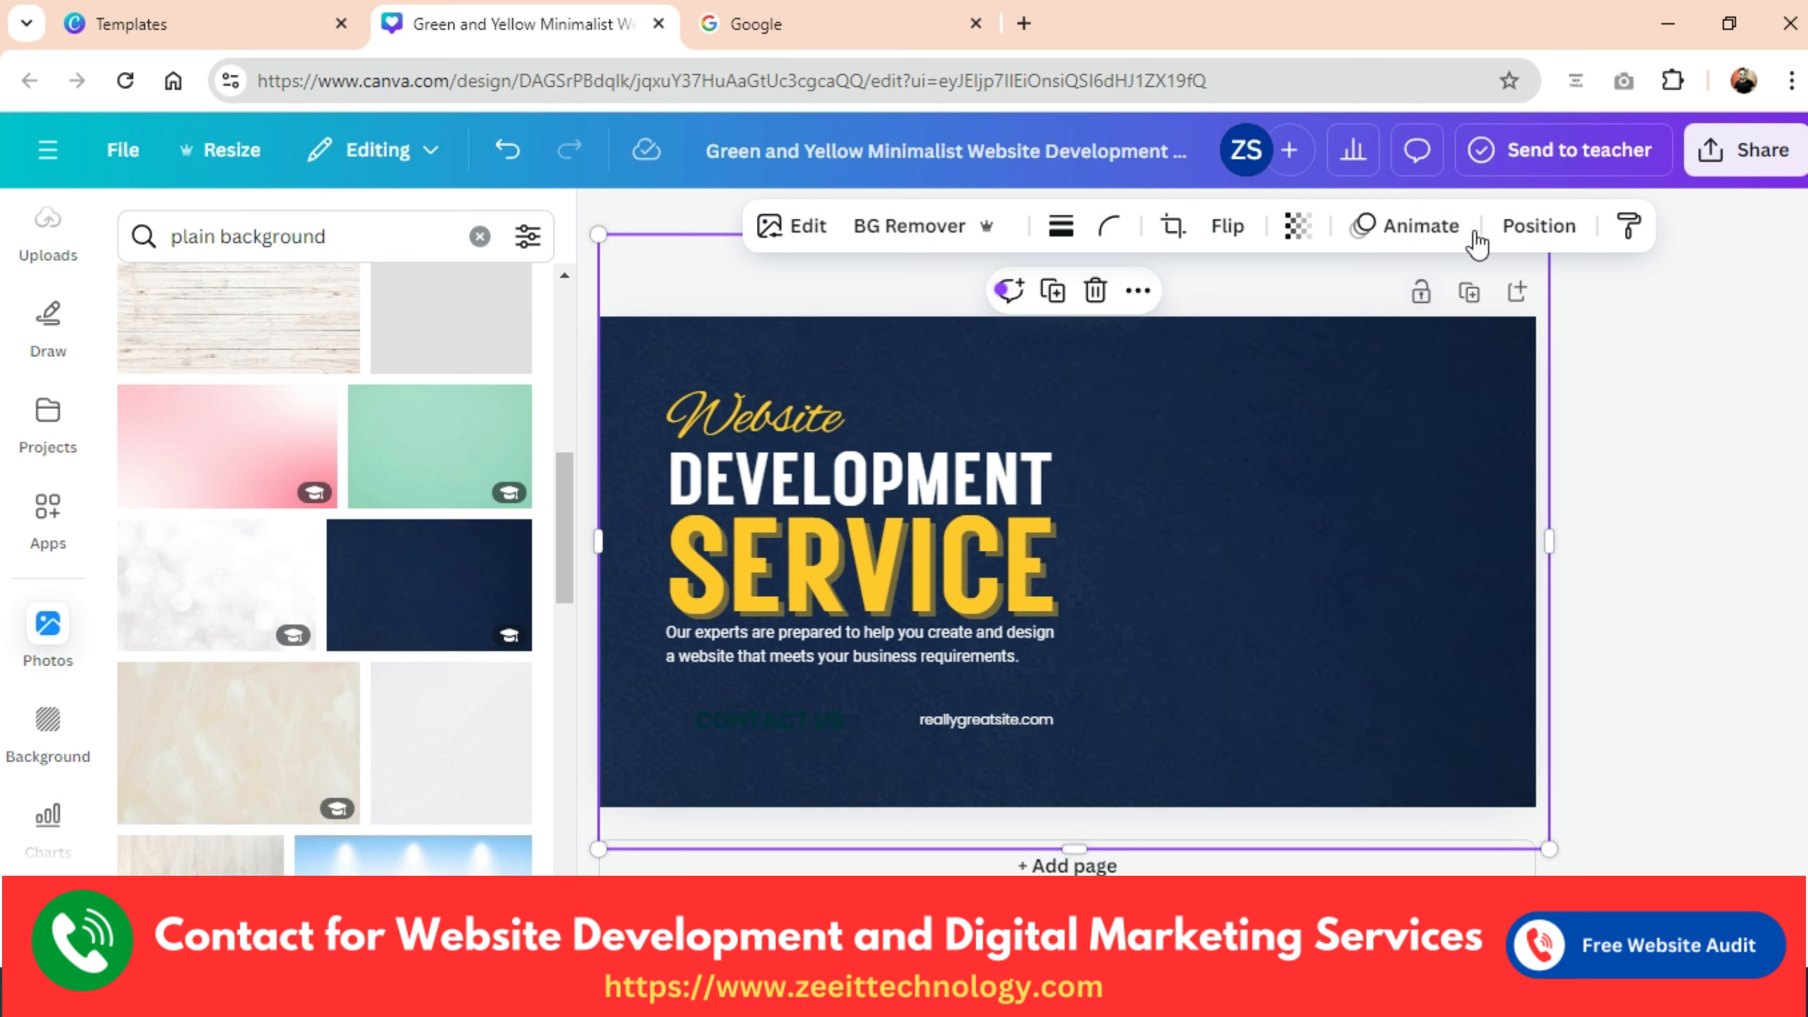
Send the navy photo backward step by step until it lies behind all text, laptop, dot patterns and corner circles.
left_click(1538, 226)
left_click(364, 376)
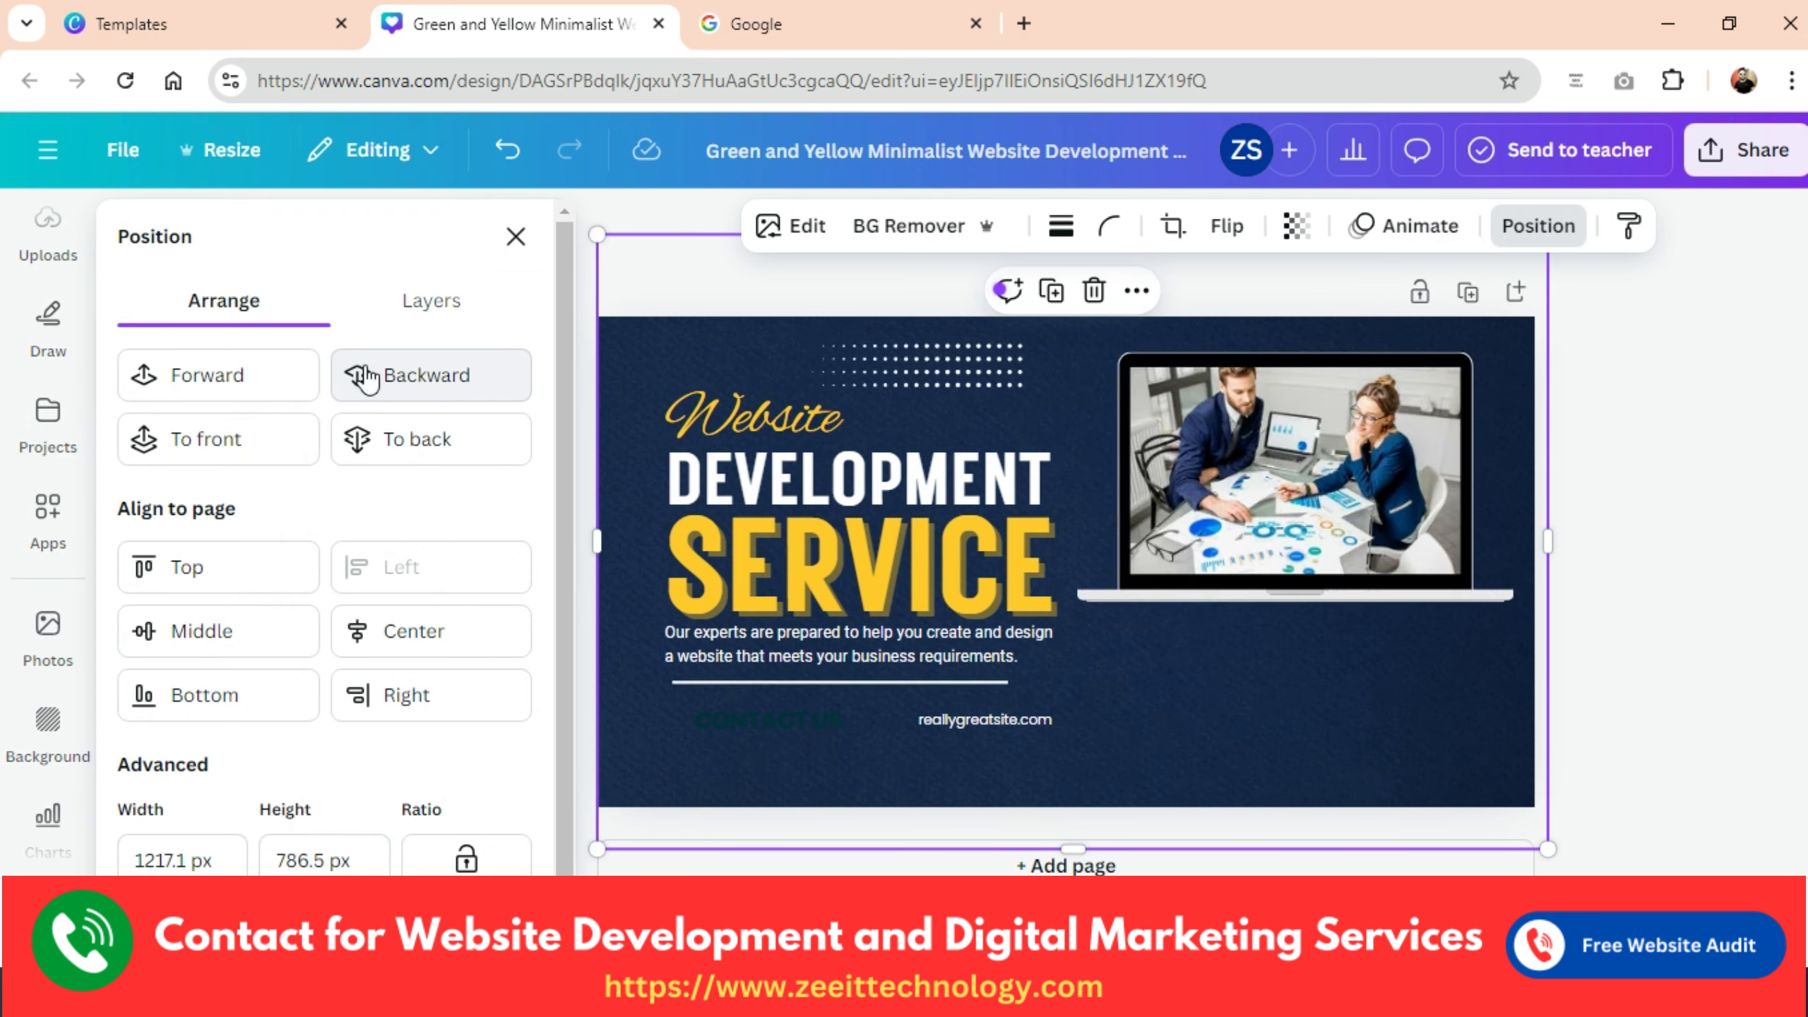
left_click(365, 376)
left_click(364, 374)
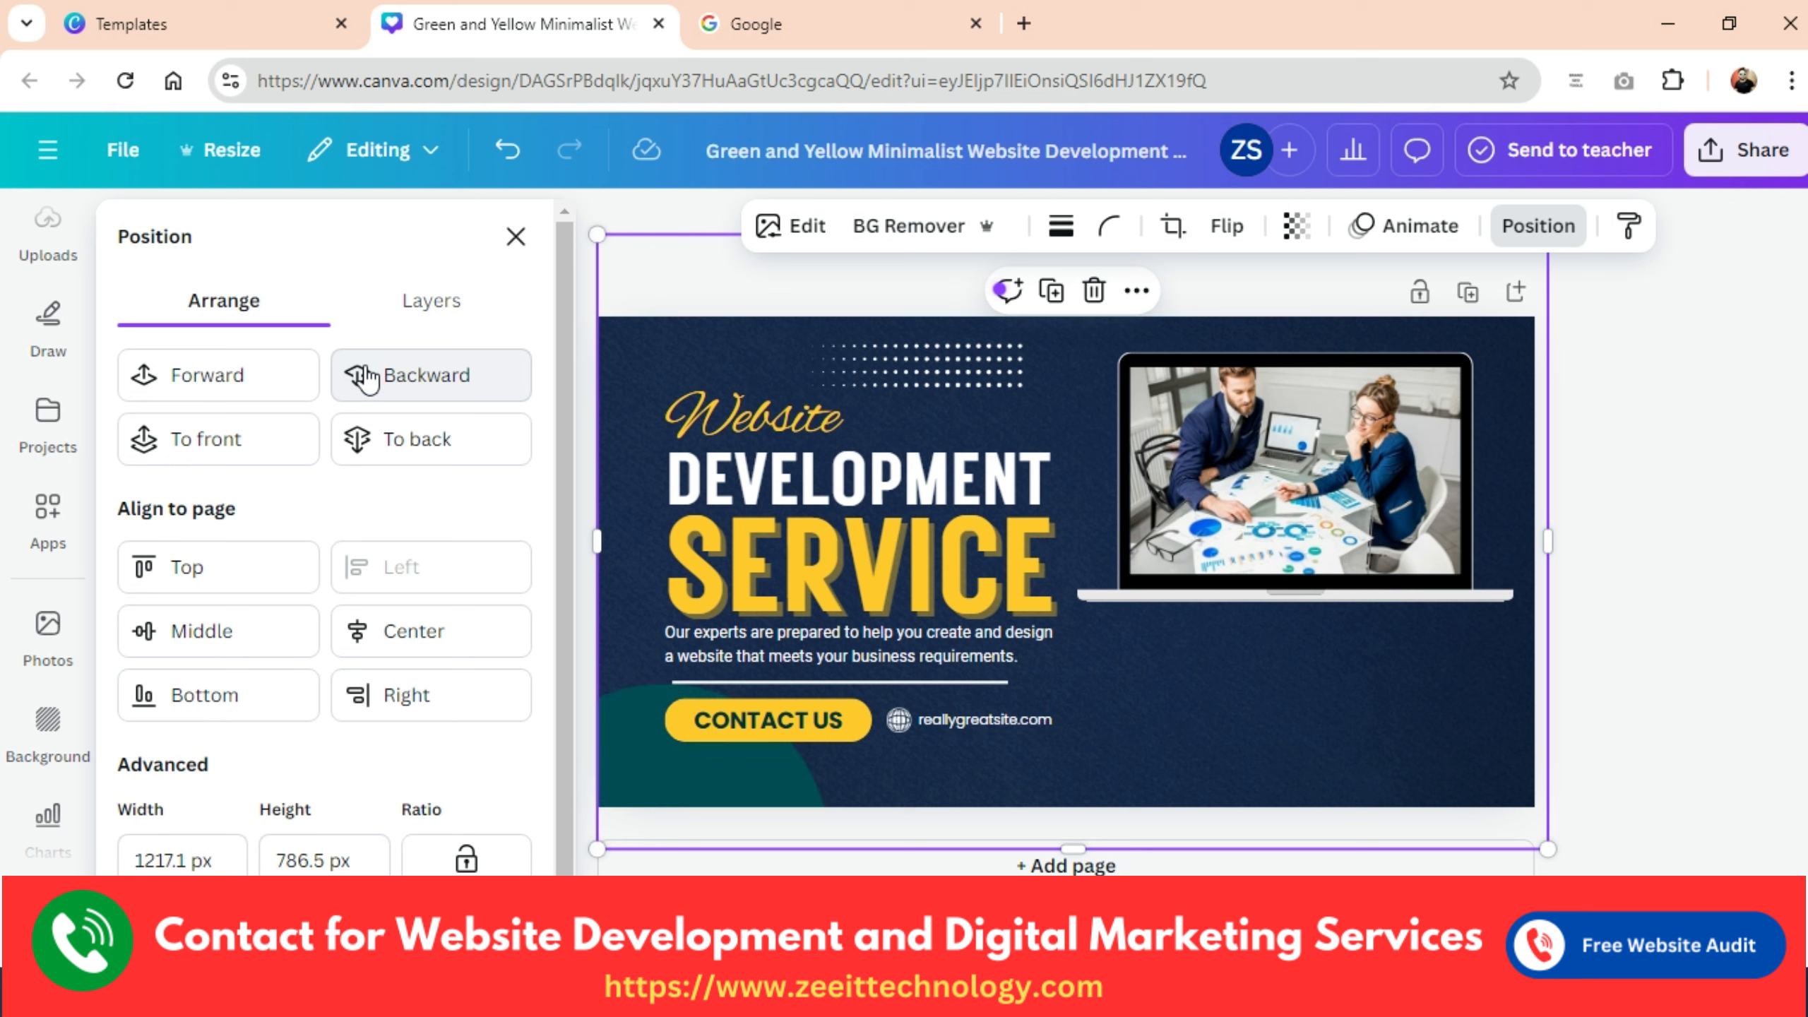
left_click(363, 368)
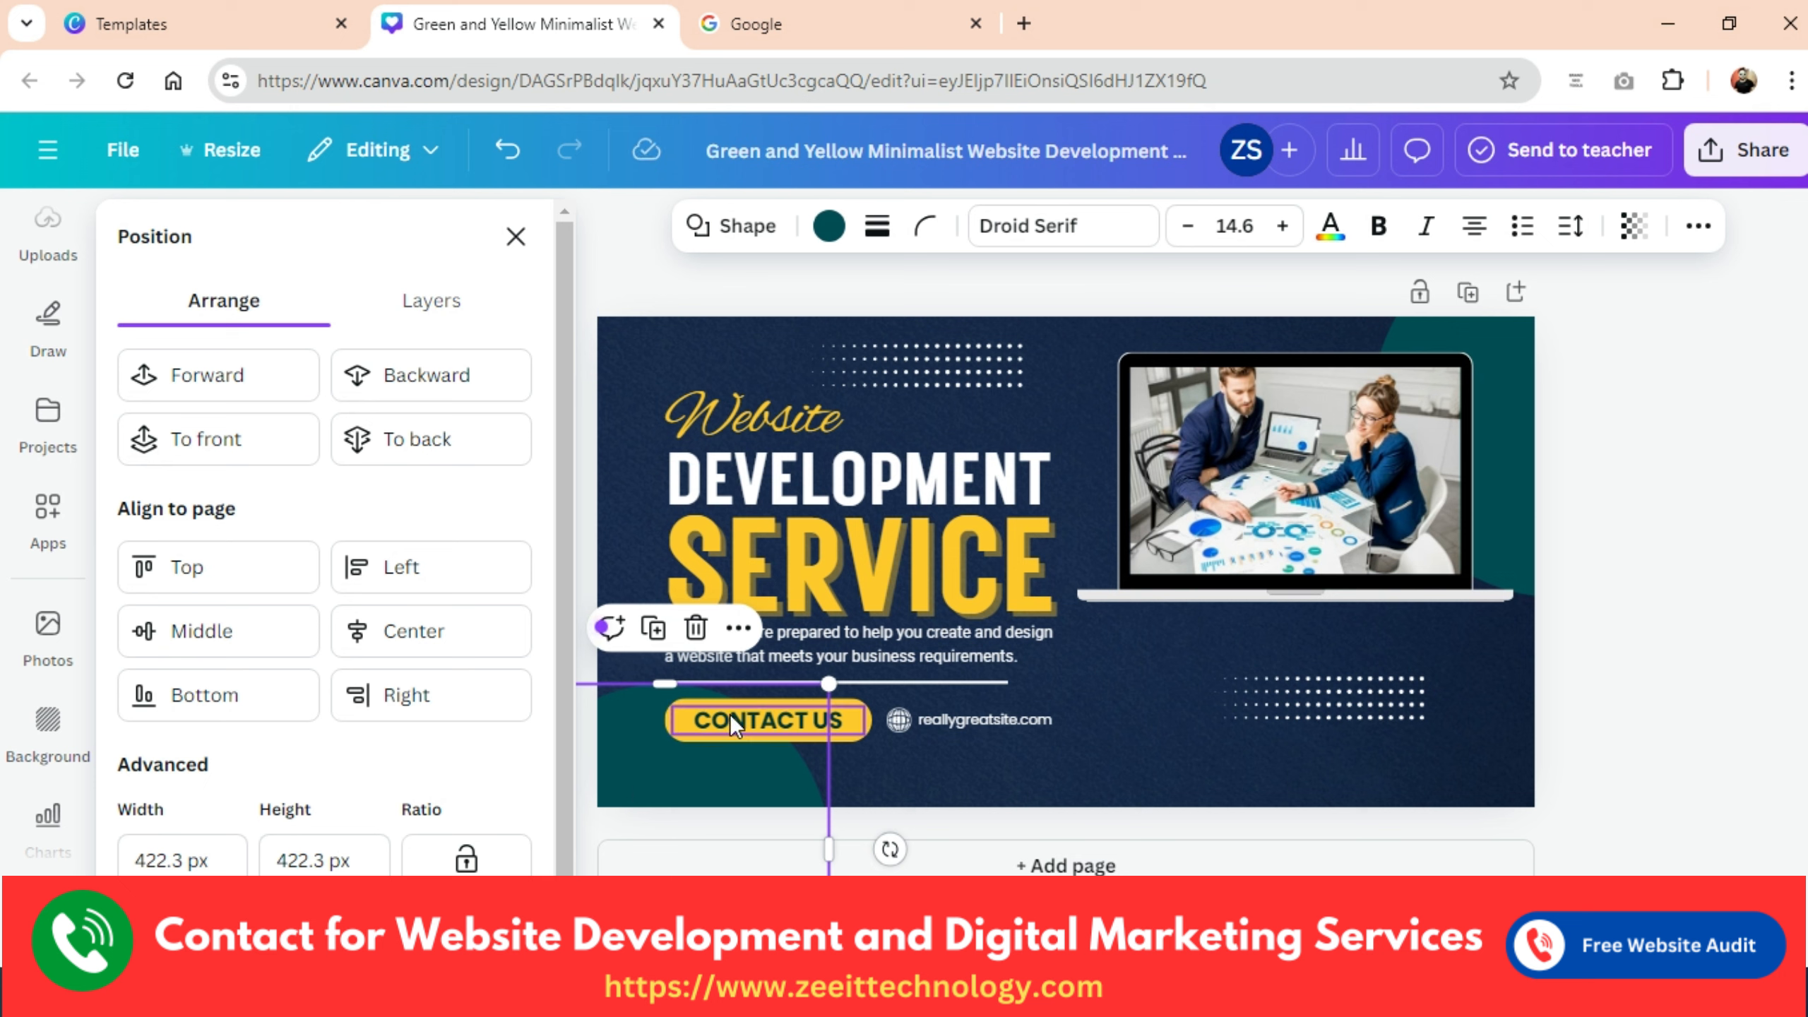
Recolor the green corner circle behind the CONTACT US button with the first navy swatch from the photo colors.
left_click(829, 226)
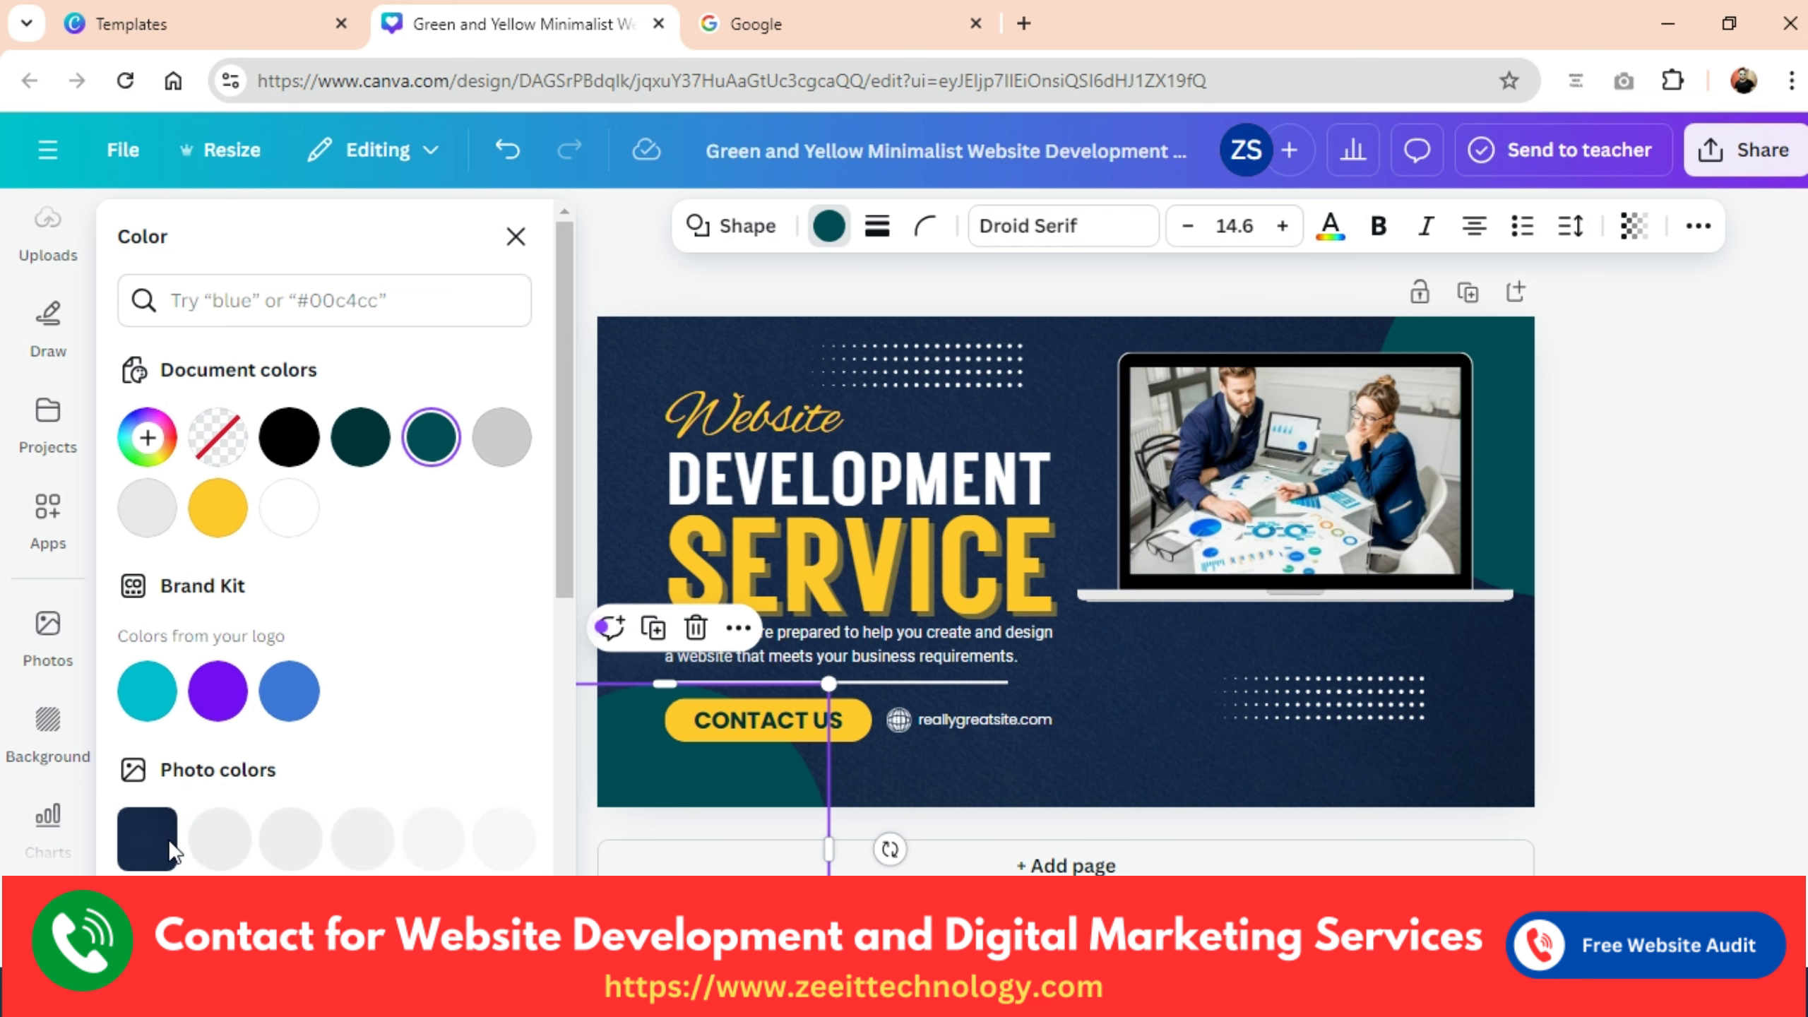
scroll(124, 825, "down", 2)
scroll(149, 705, "down", 4)
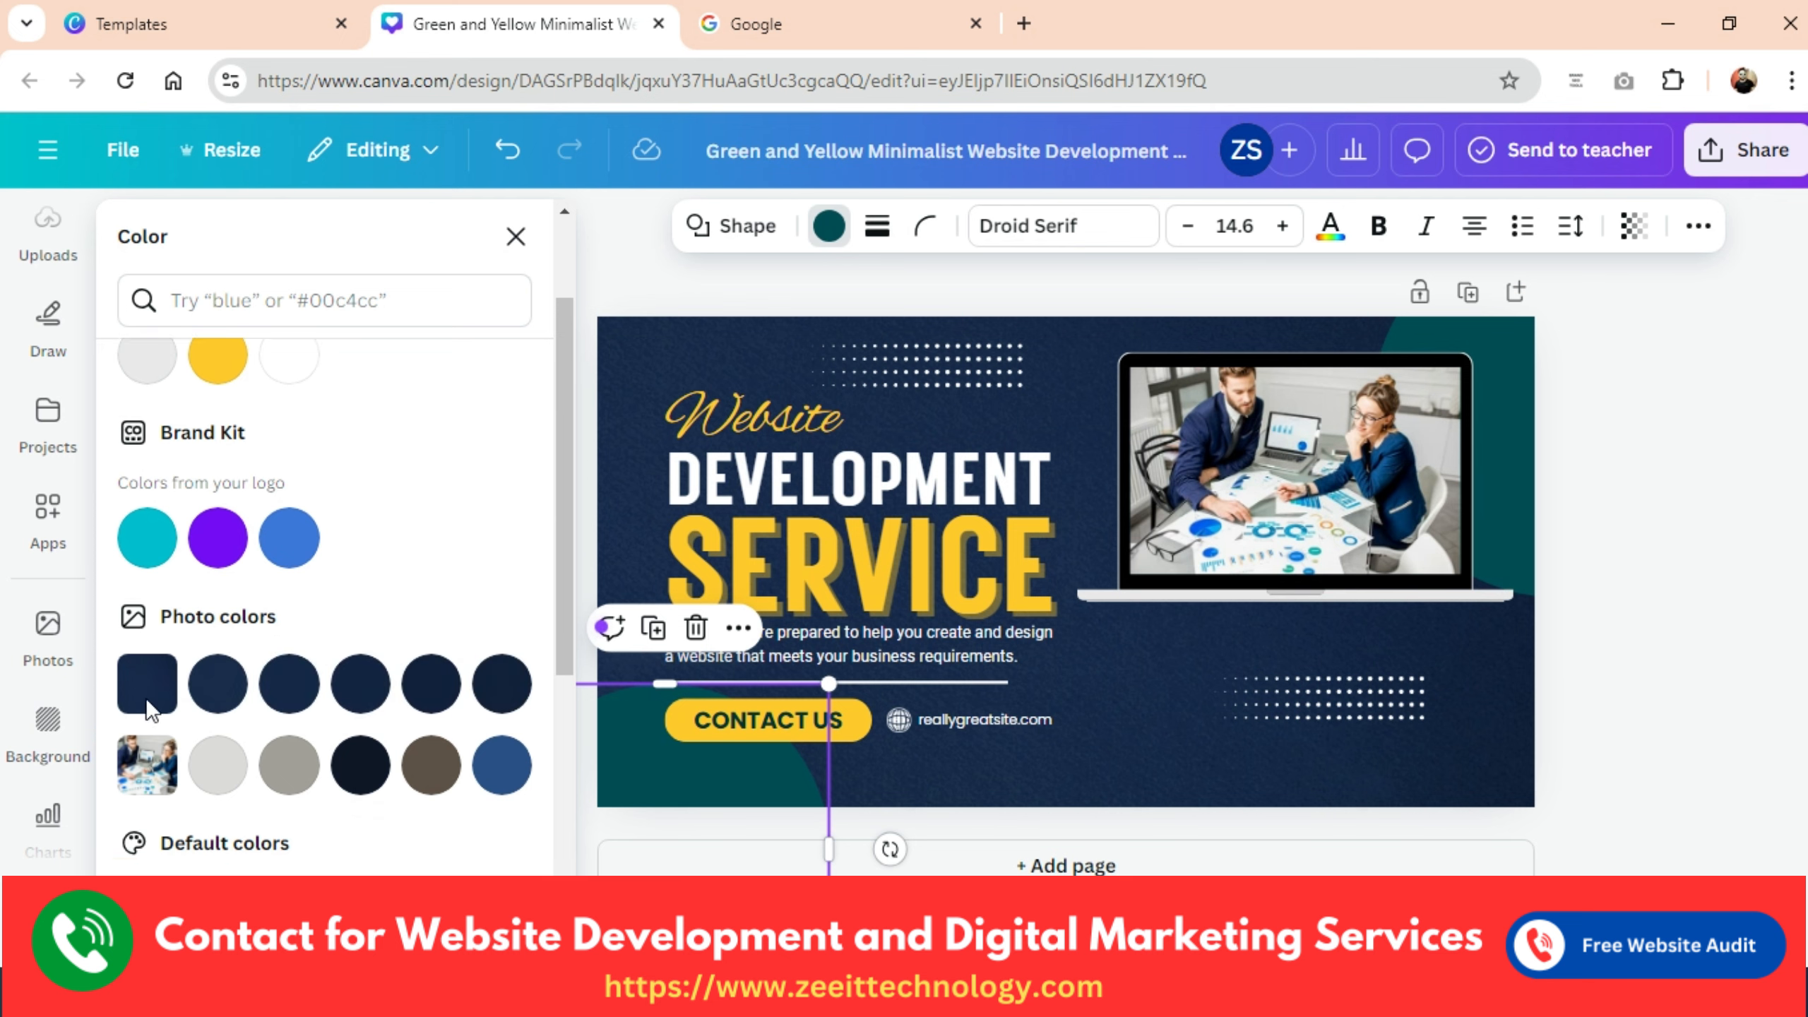
scroll(148, 705, "up", 4)
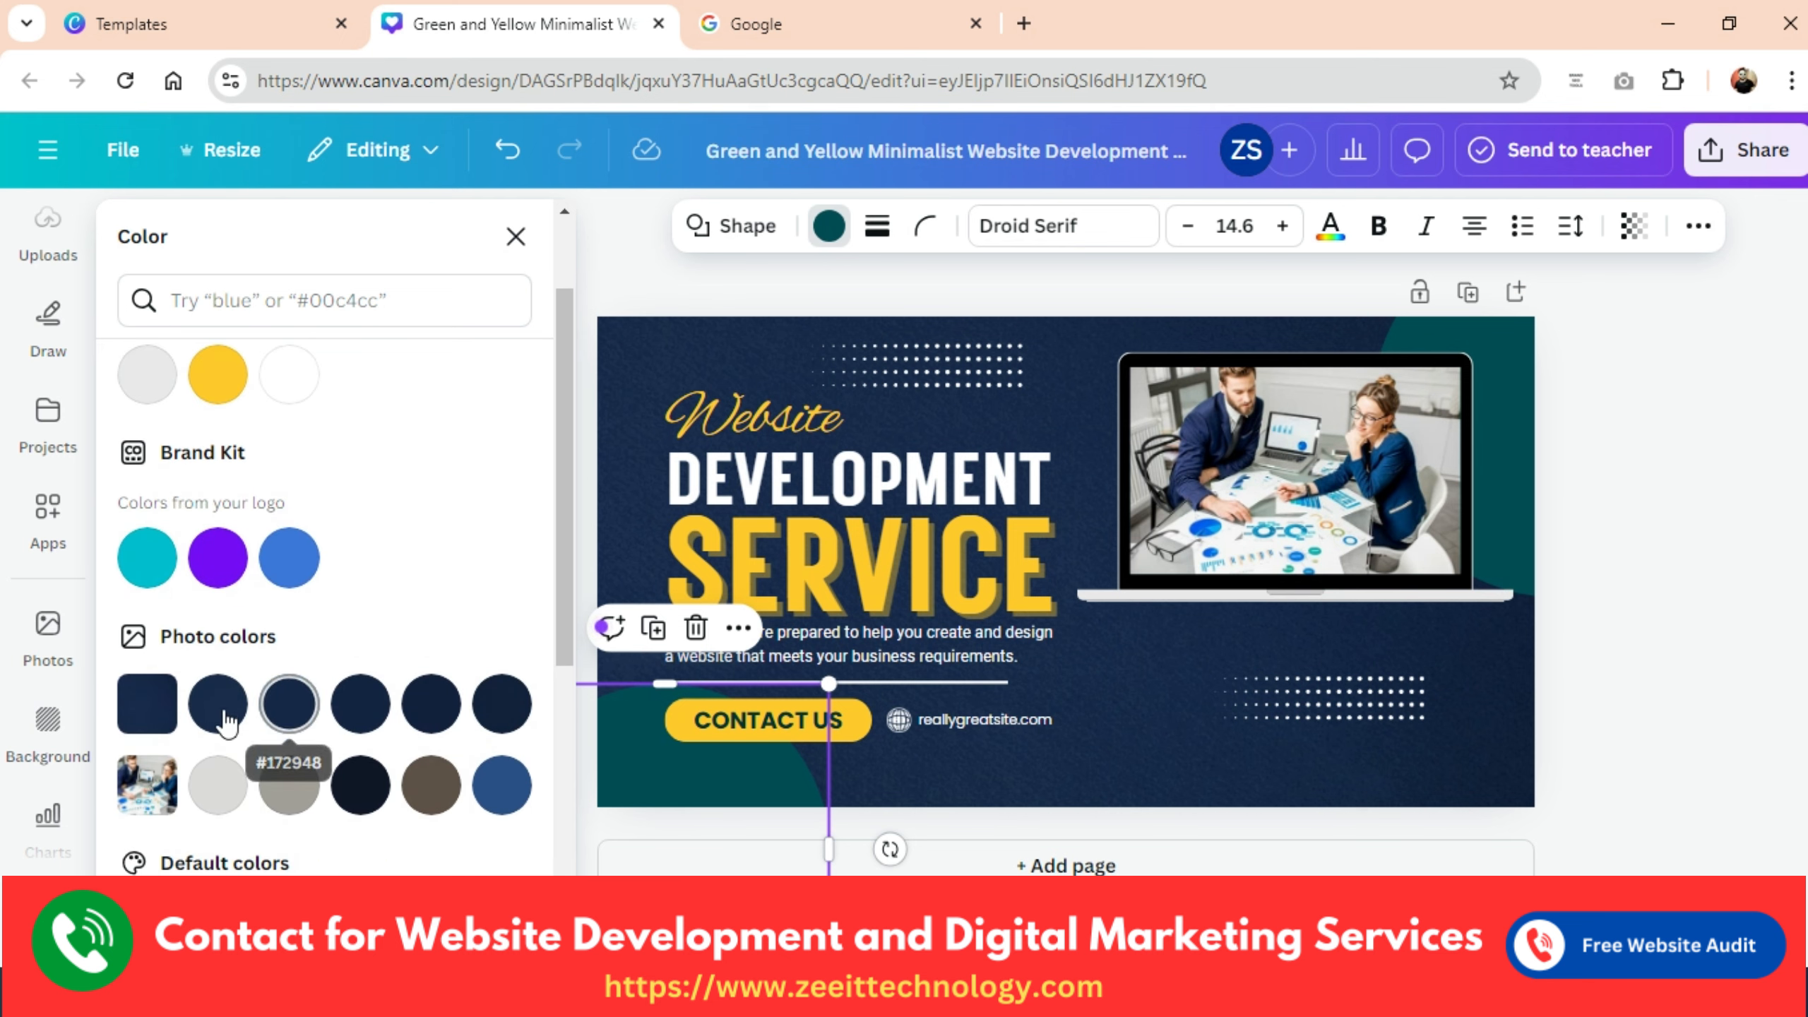
left_click(207, 719)
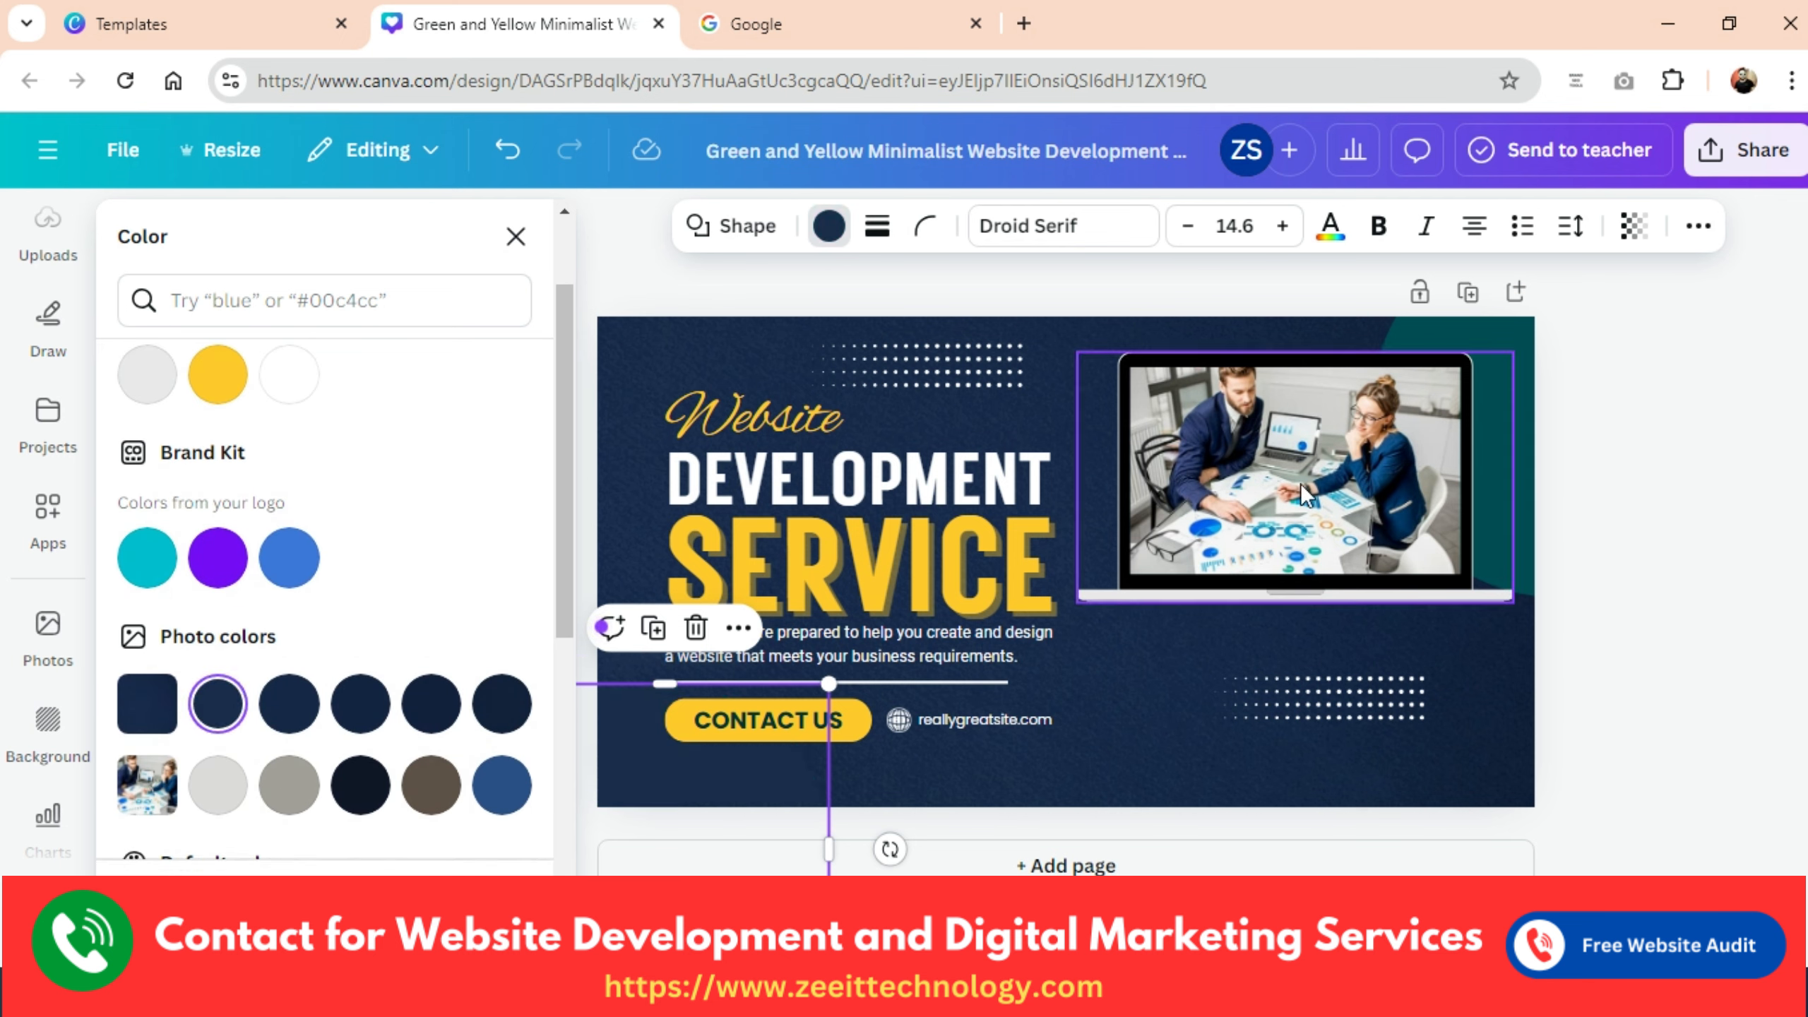
Recolor the green corner circle behind the laptop with the same navy photo color and reselect the background photo.
left_click(1515, 356)
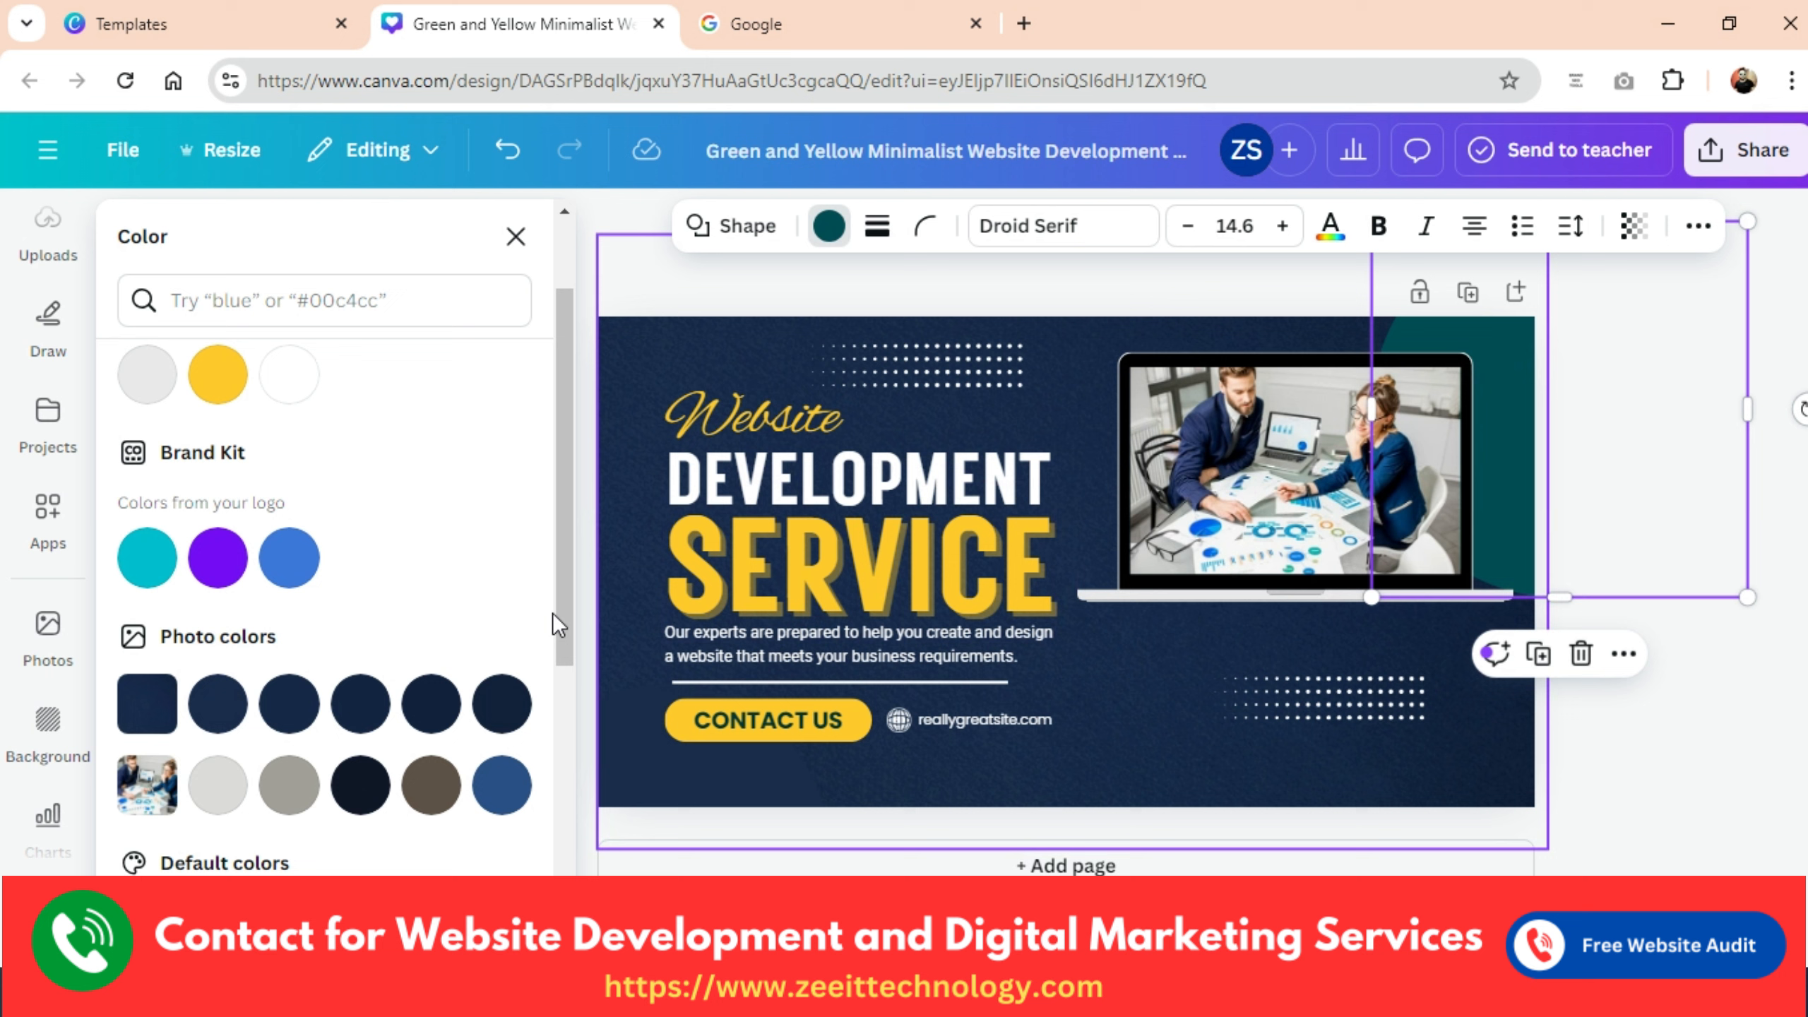
left_click(216, 702)
left_click(1467, 766)
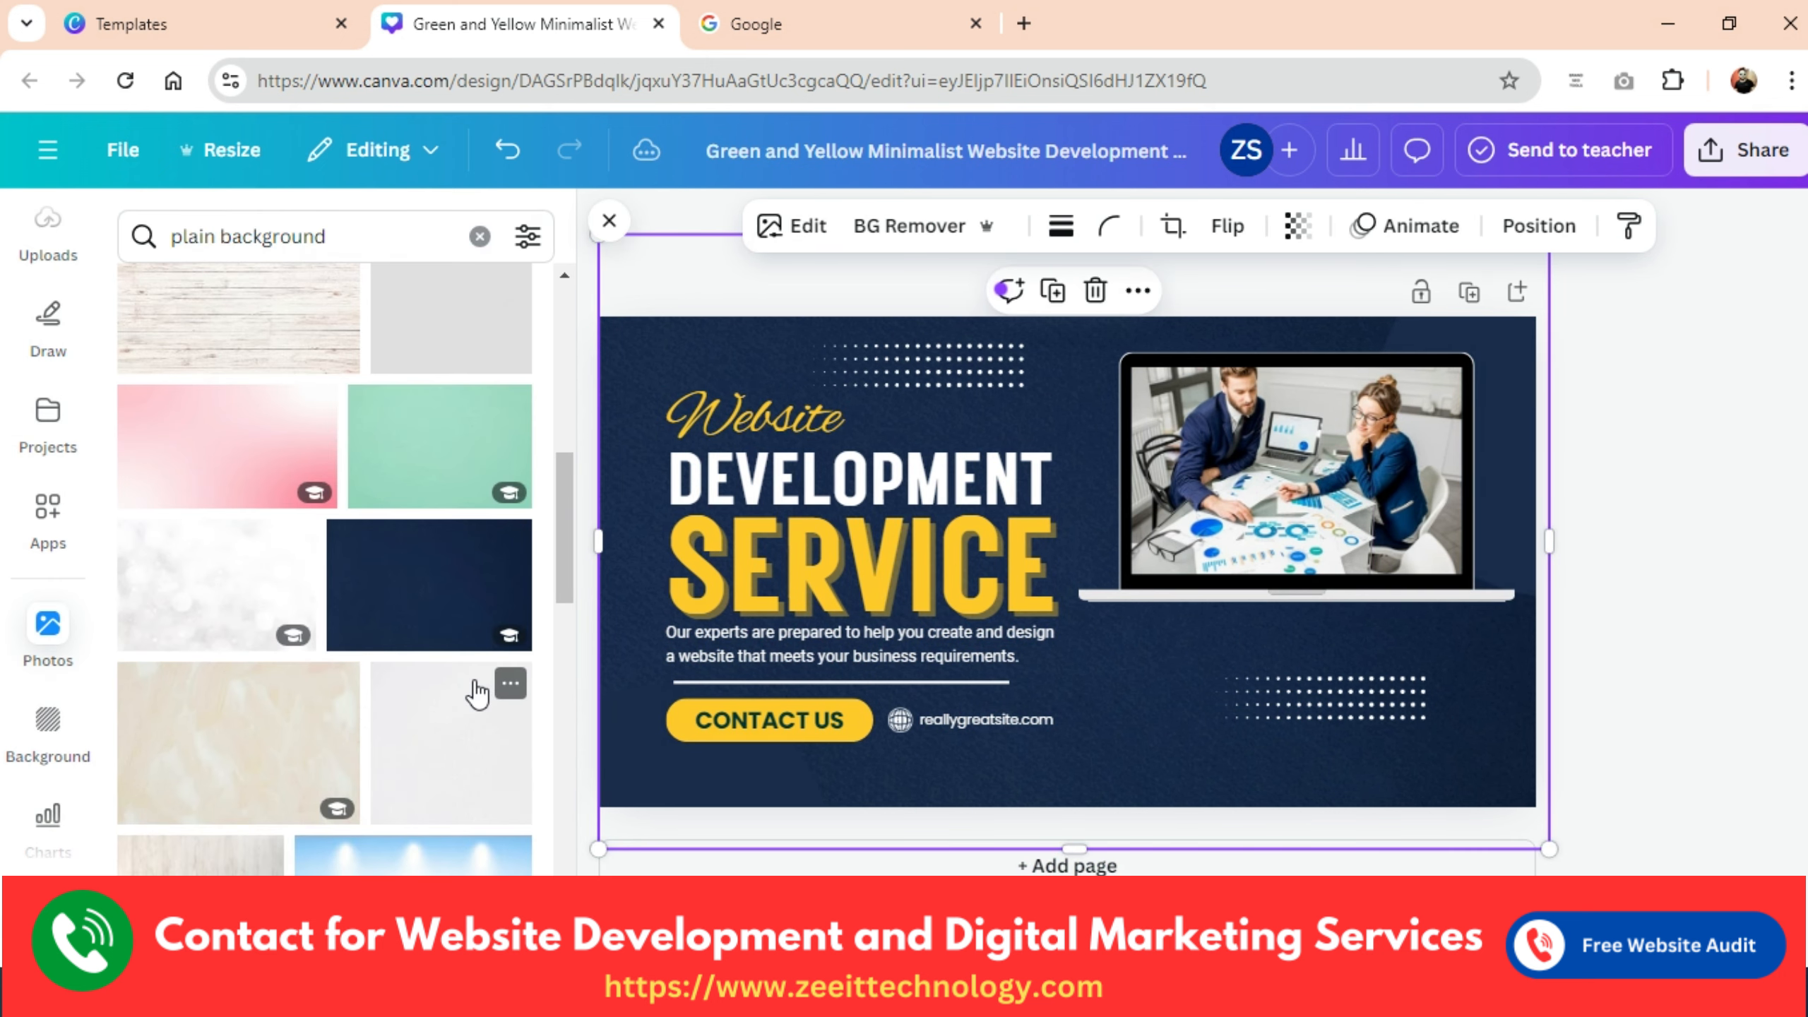
Review the fill color of the circle behind CONTACT US and the layer arrangement of the navy background photo.
scroll(477, 690, "up", 2)
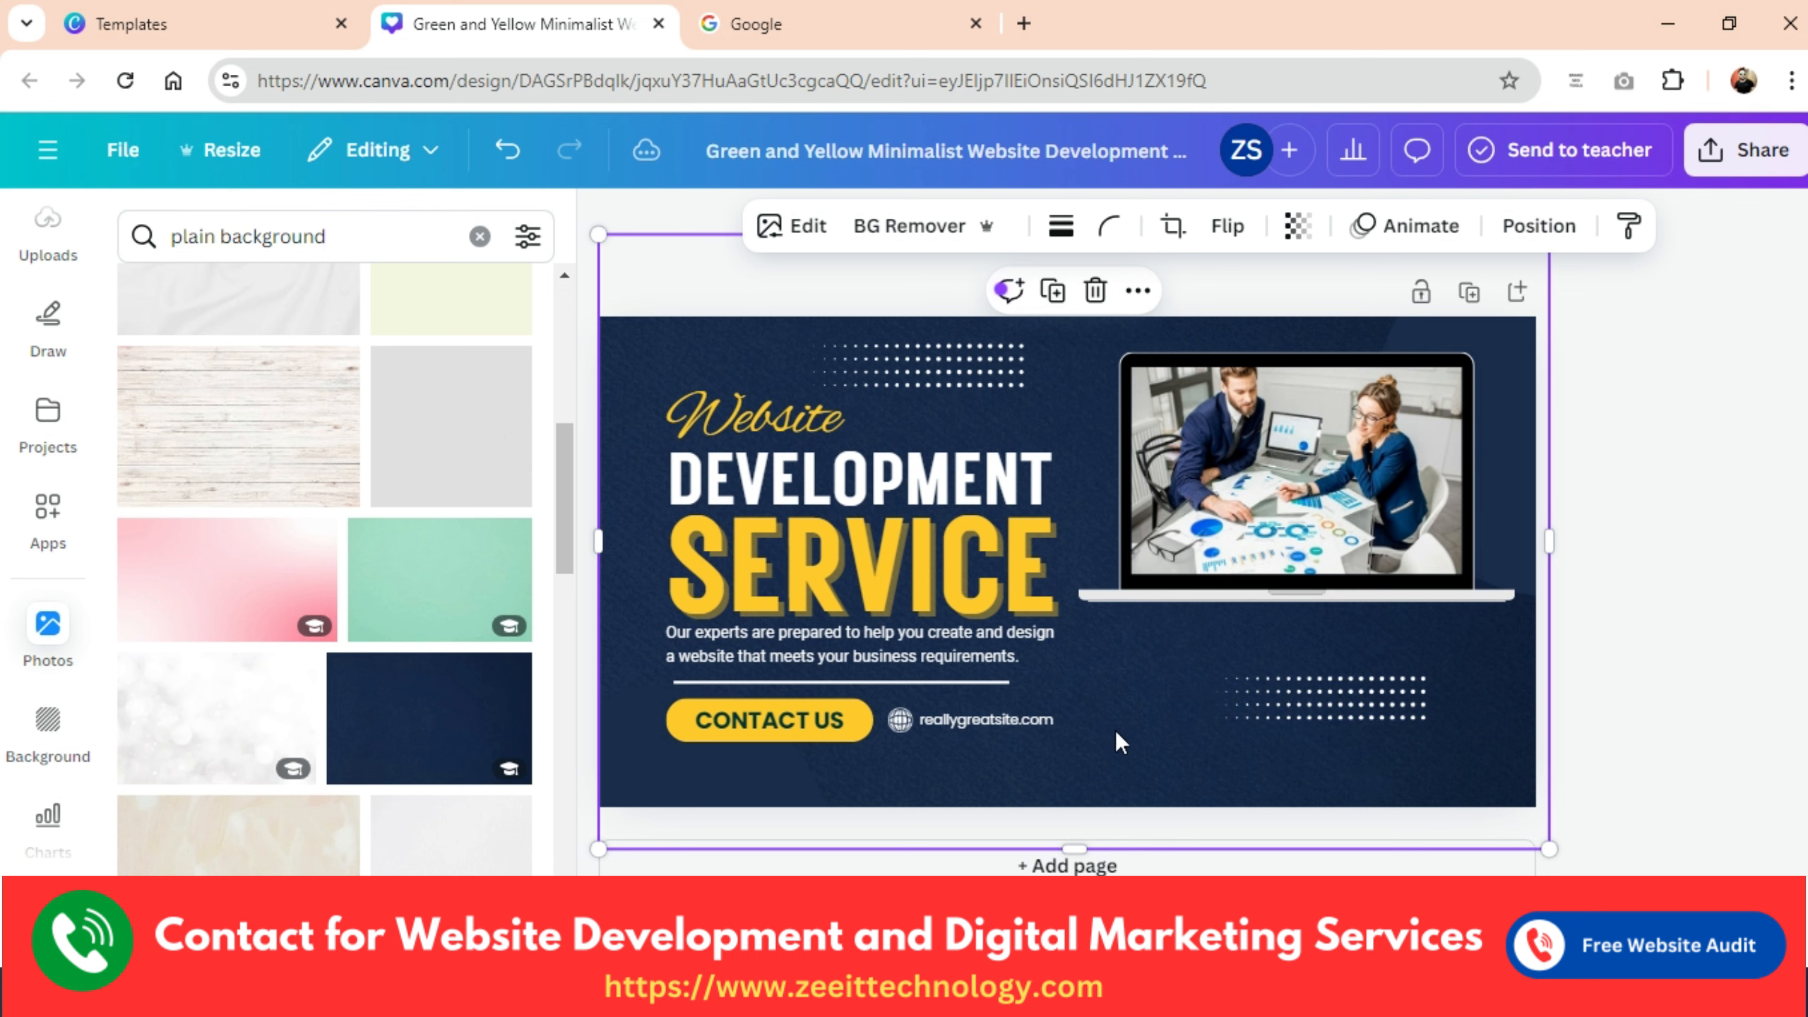
left_click_drag(786, 682, 633, 746)
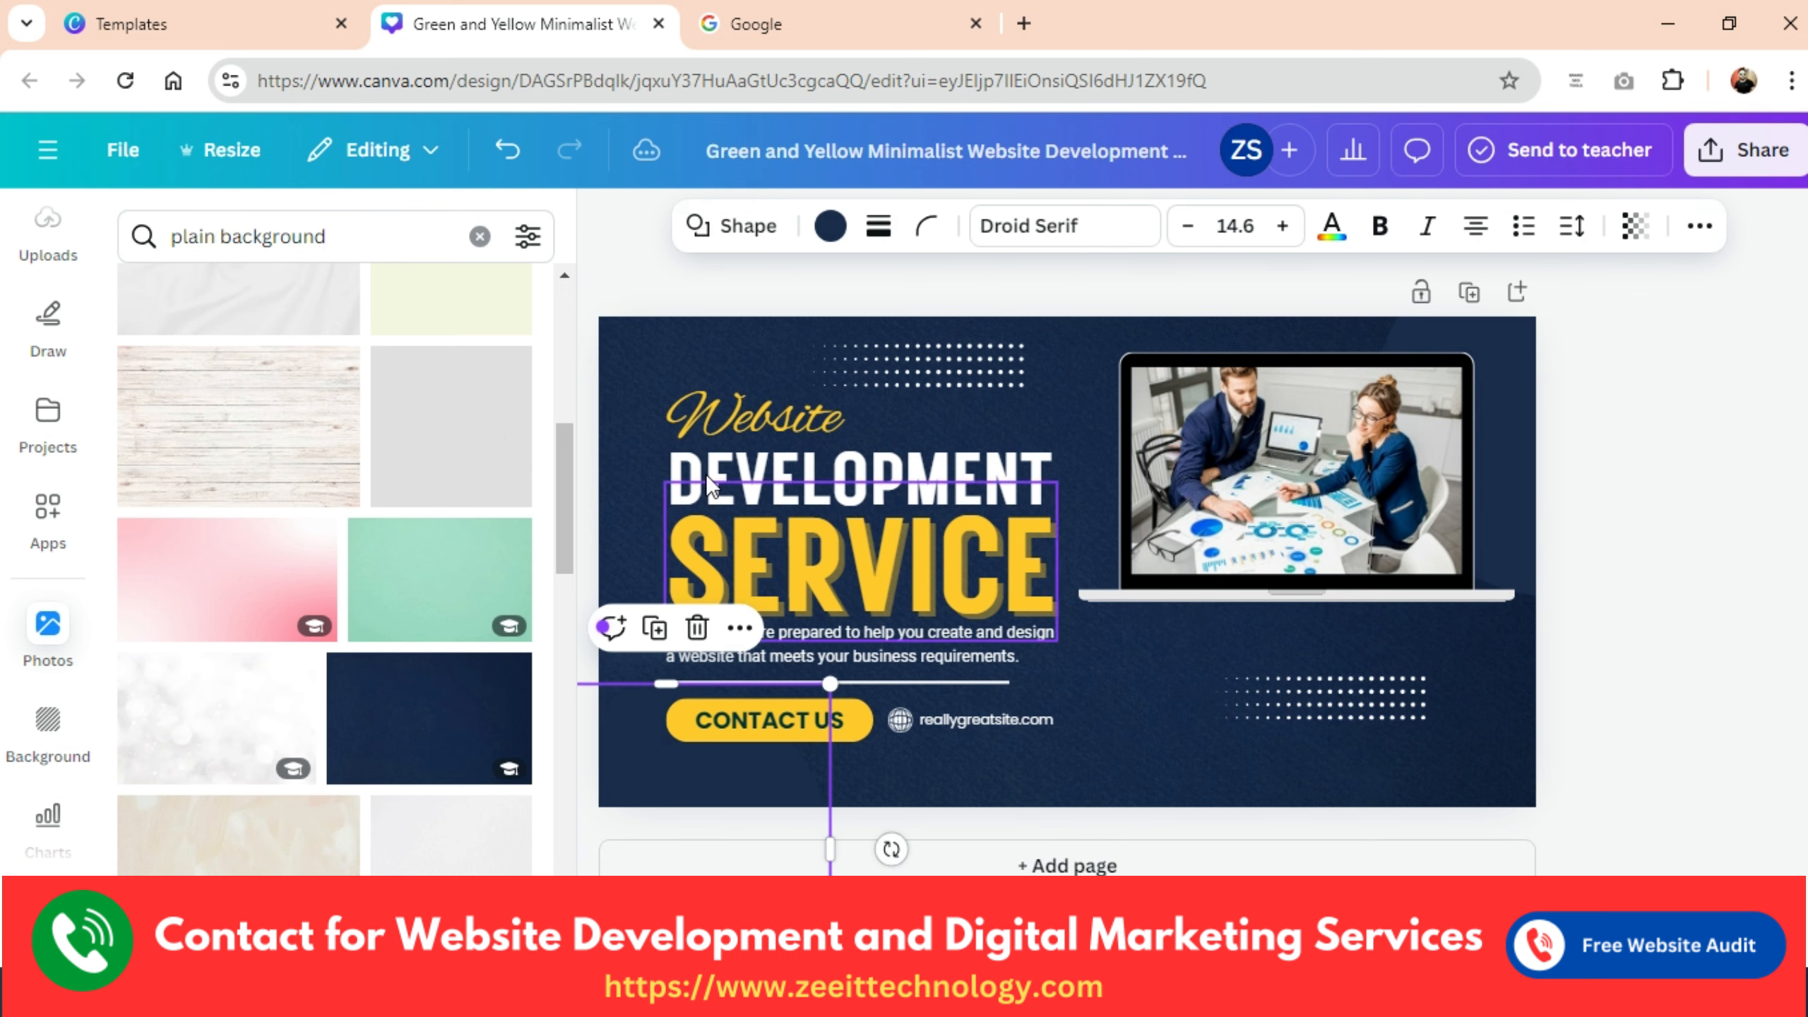
left_click(830, 227)
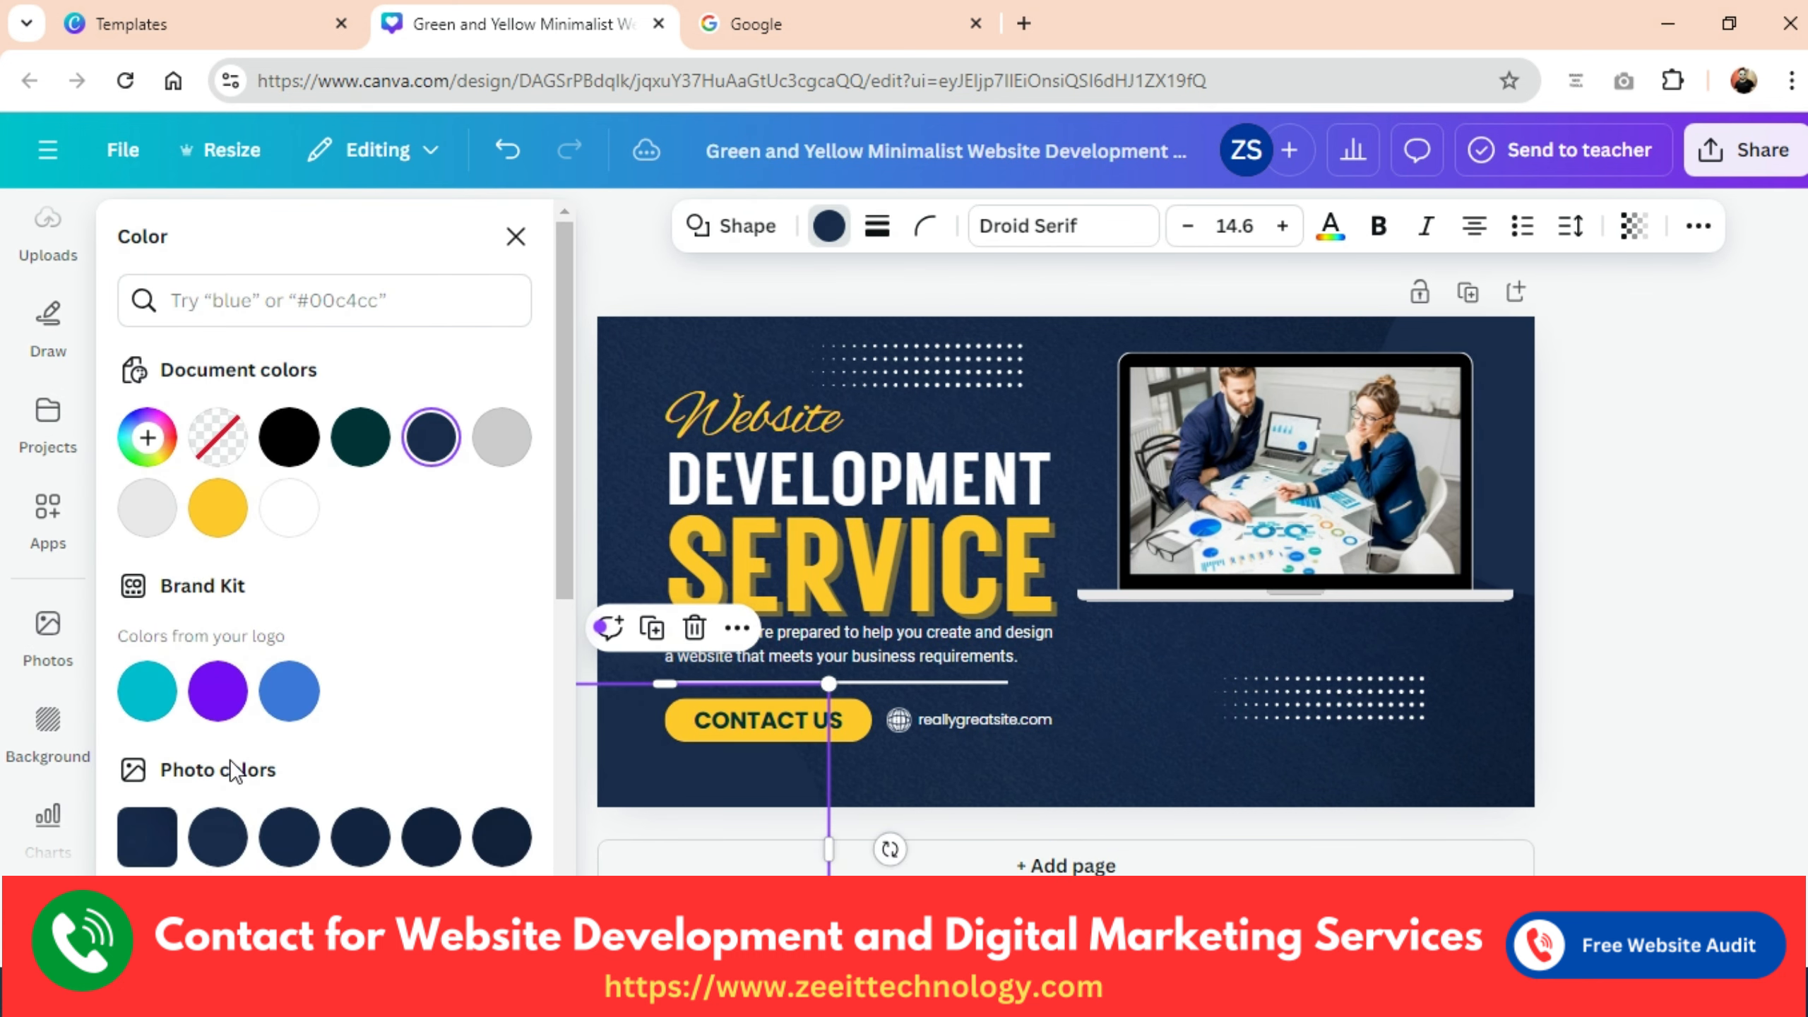
scroll(229, 760, "down", 2)
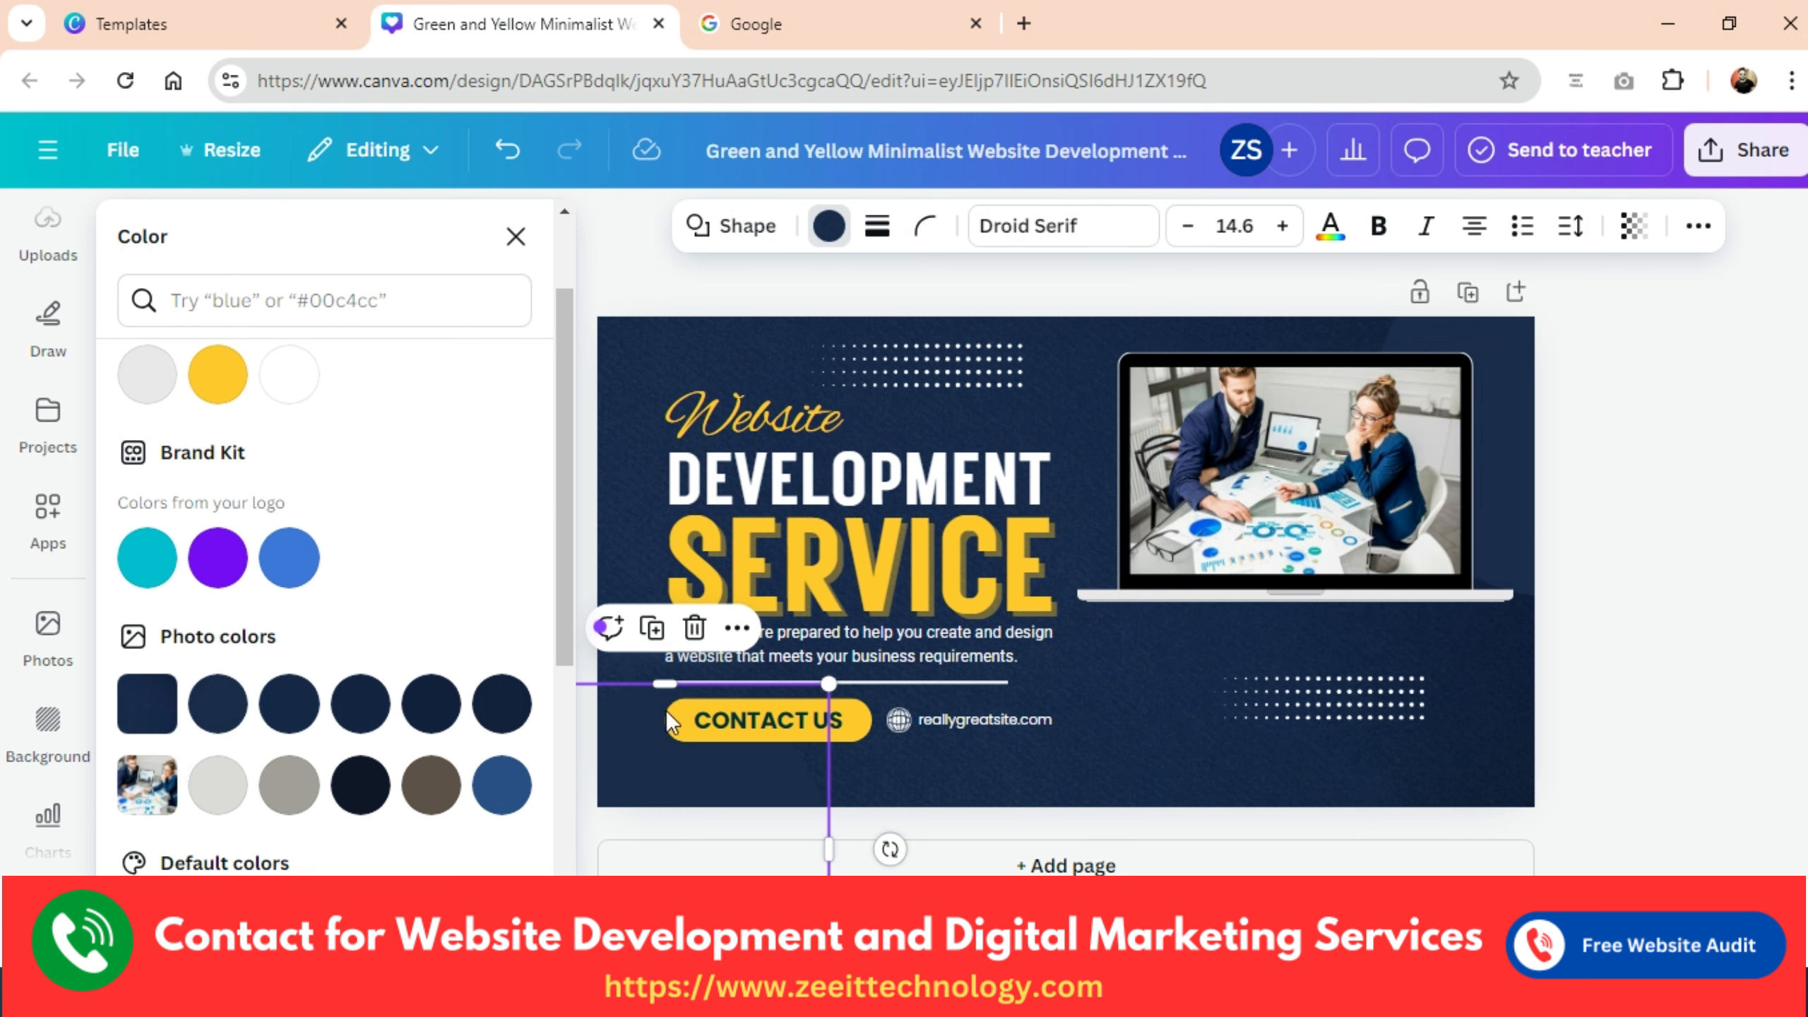
left_click(1152, 716)
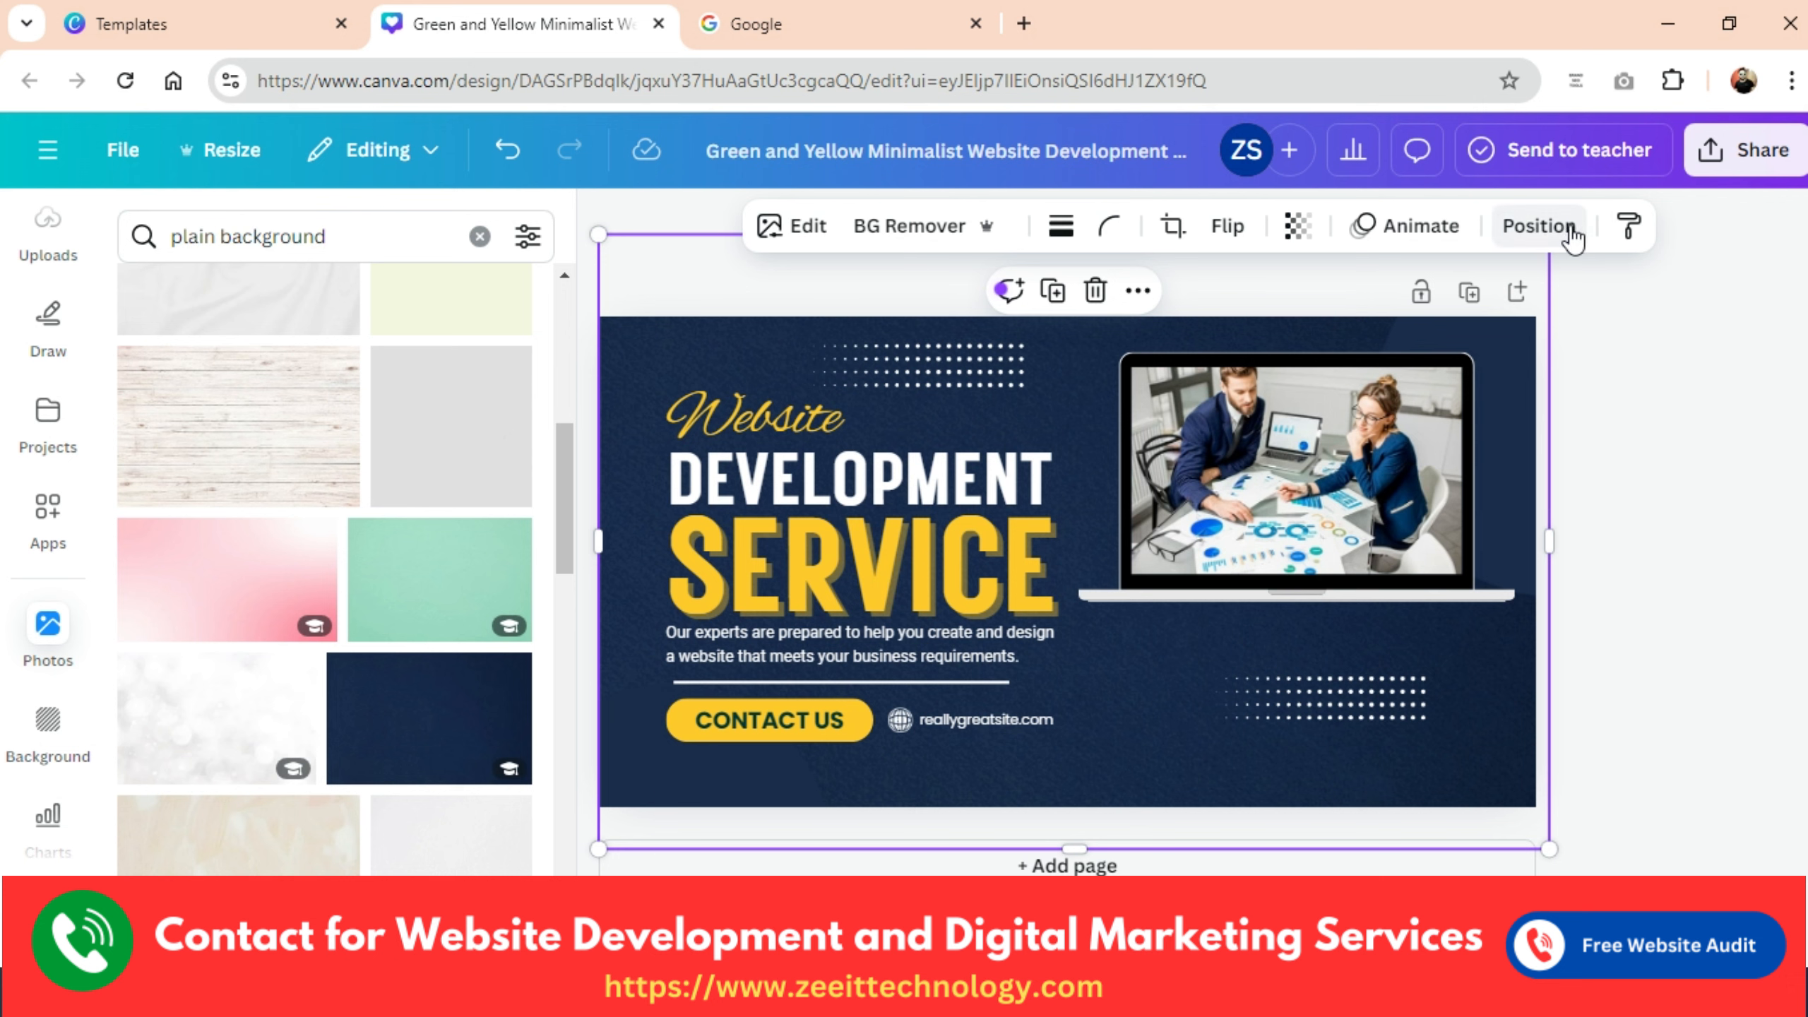
left_click(1538, 226)
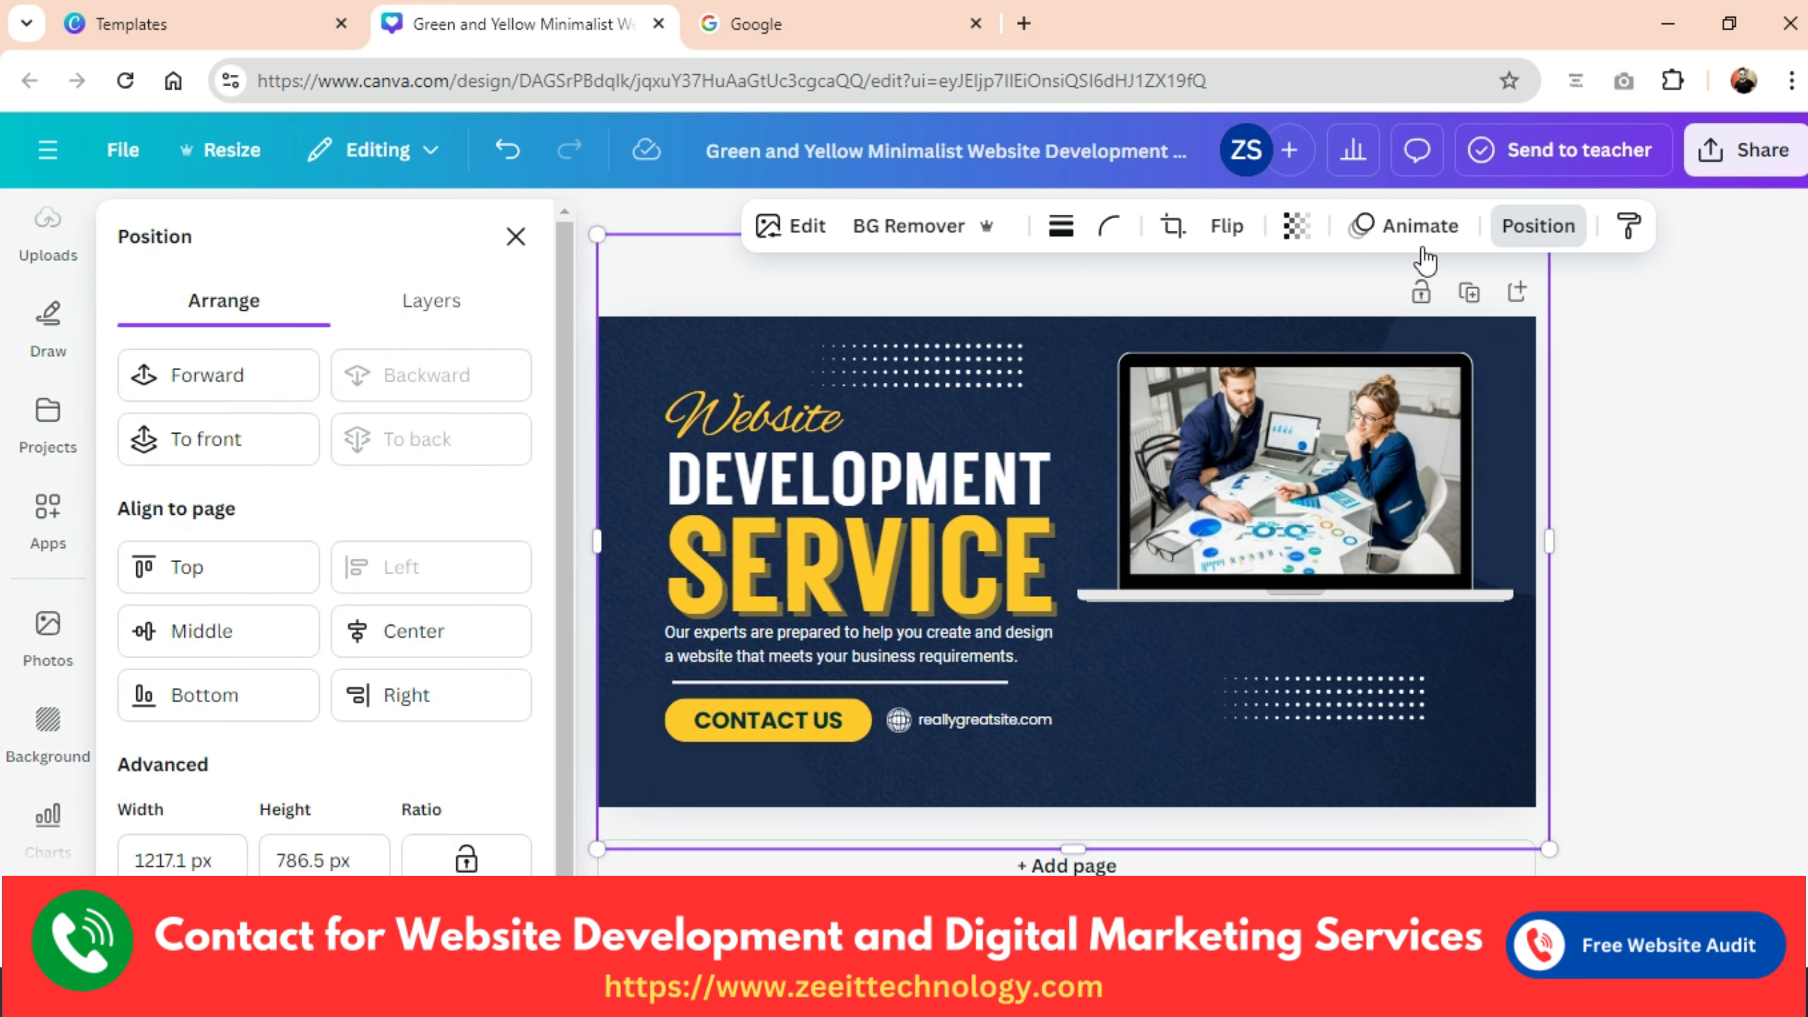
left_click(1670, 522)
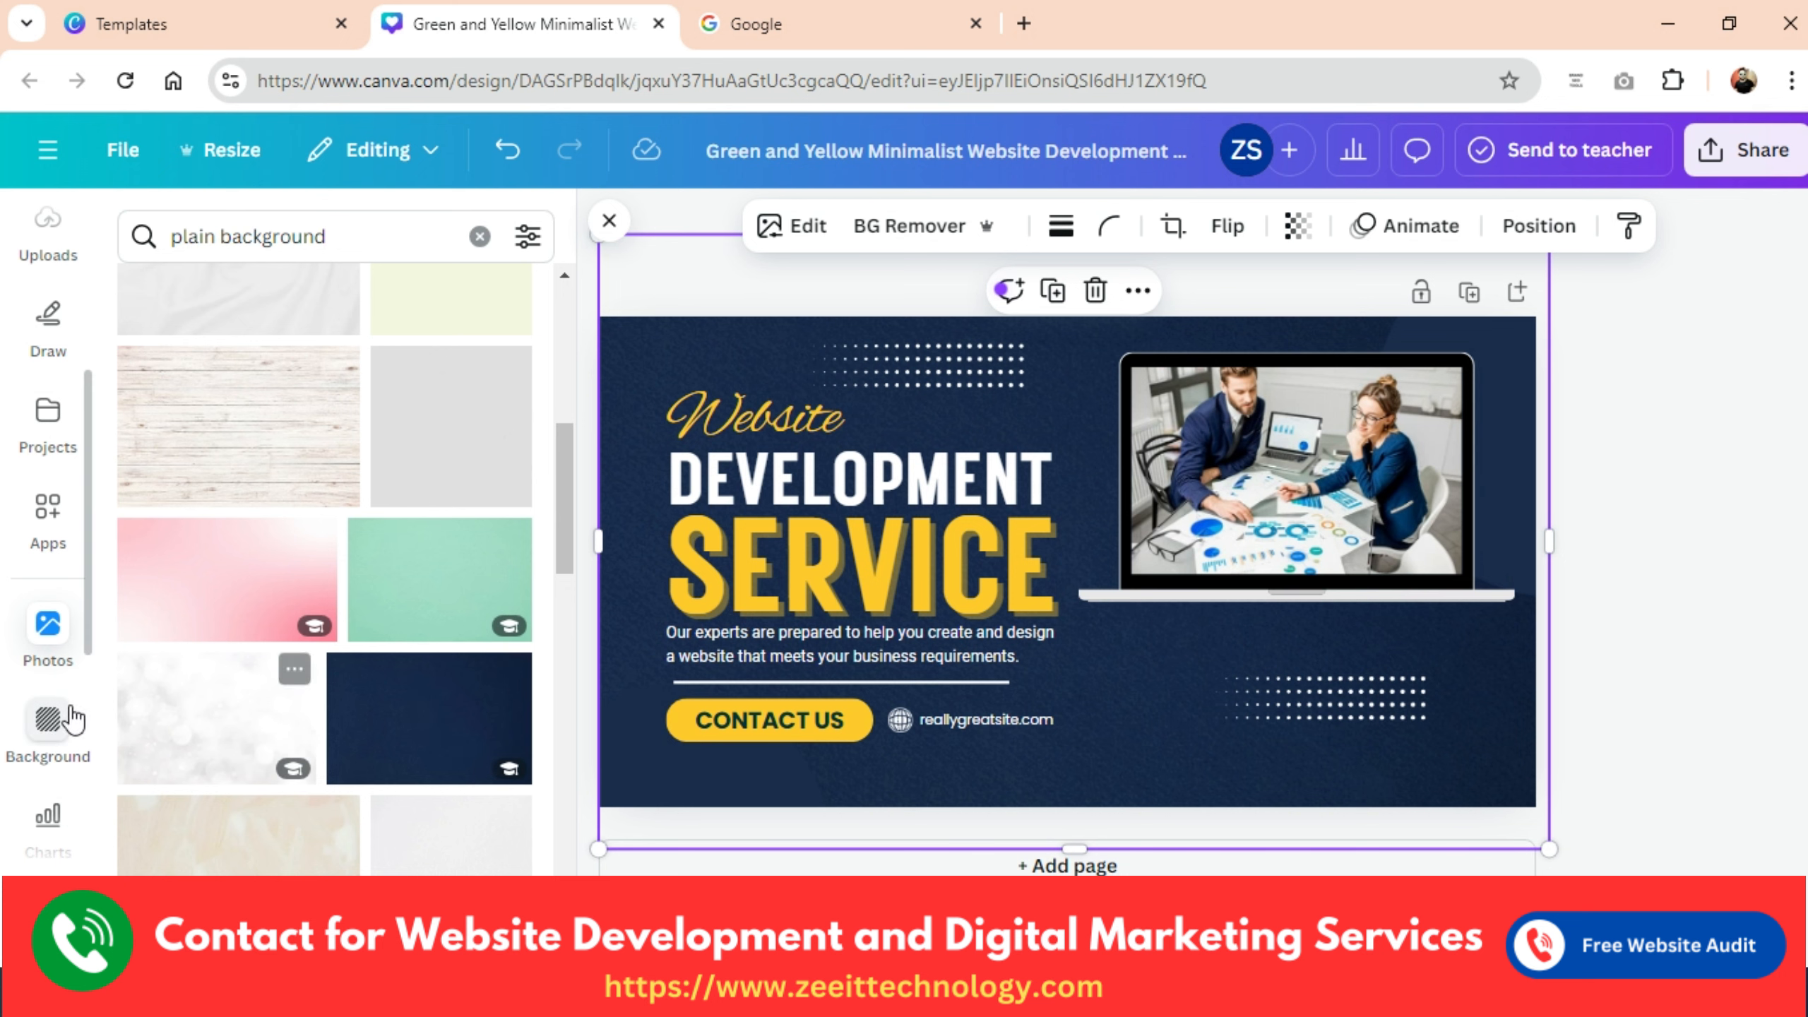
Look through more plain background photos and replace the photo search with "marketing".
scroll(420, 626, "down", 5)
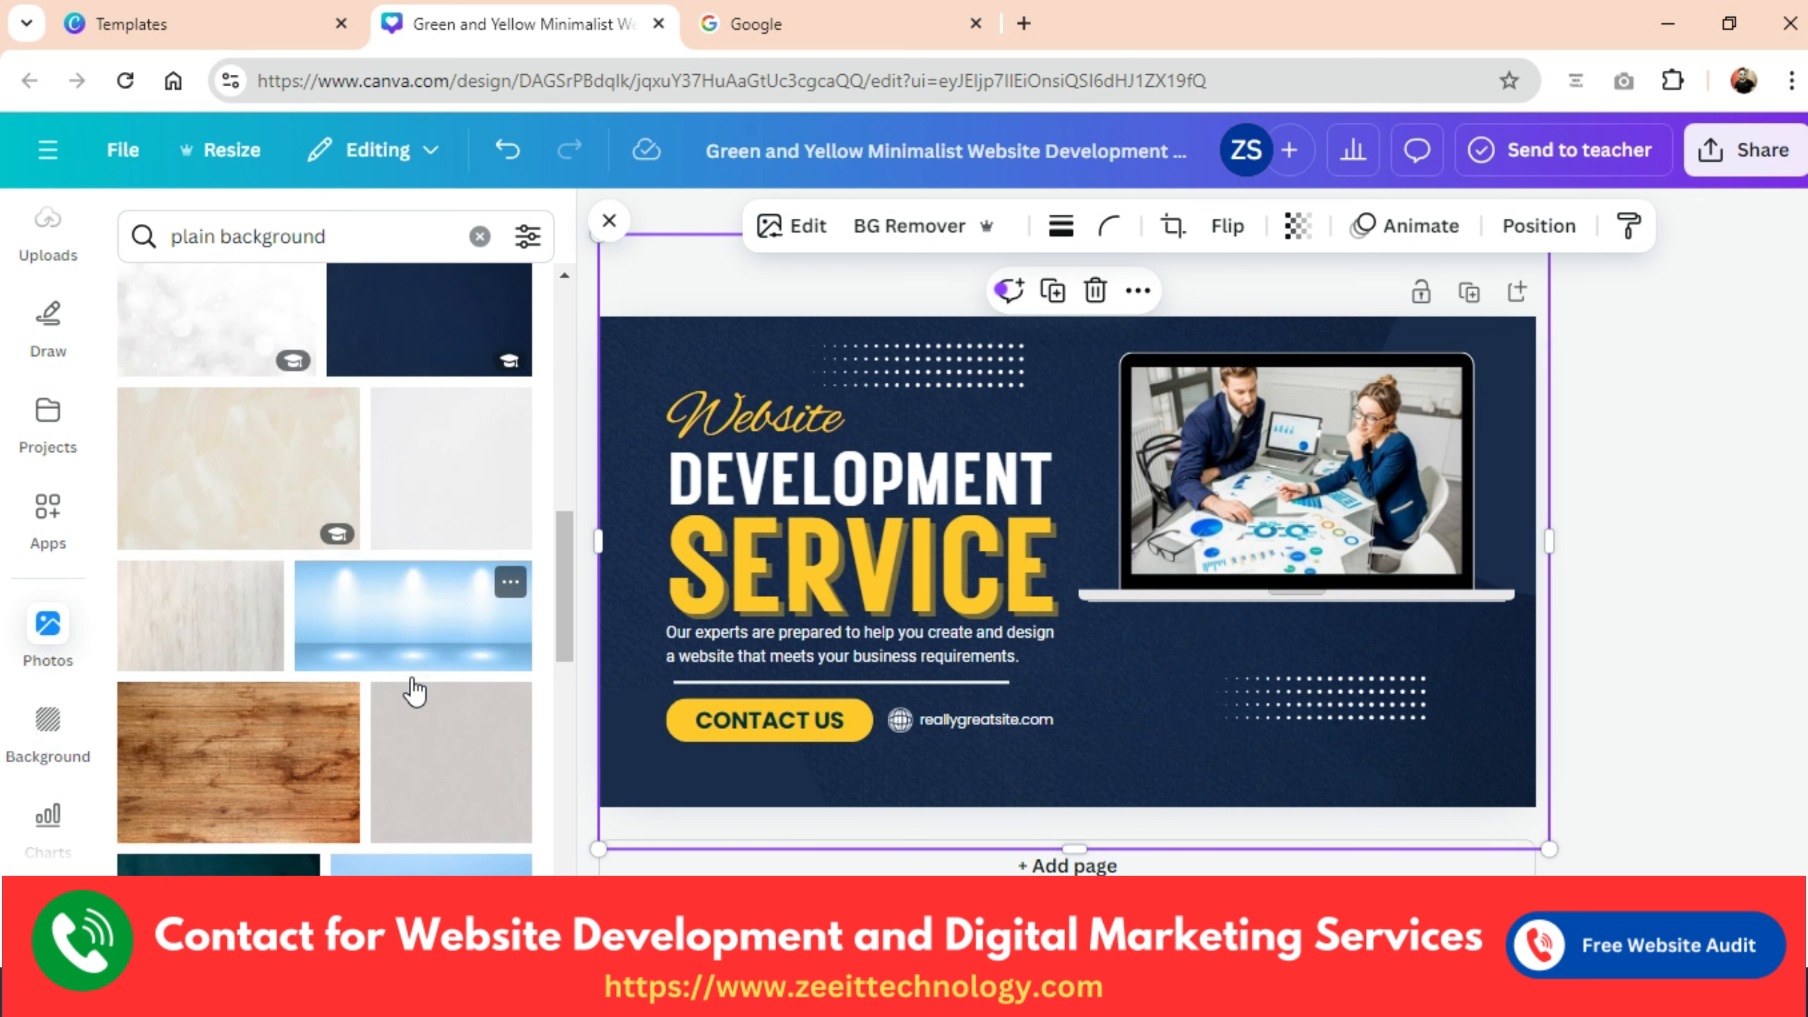
scroll(385, 499, "up", 7)
left_click(480, 236)
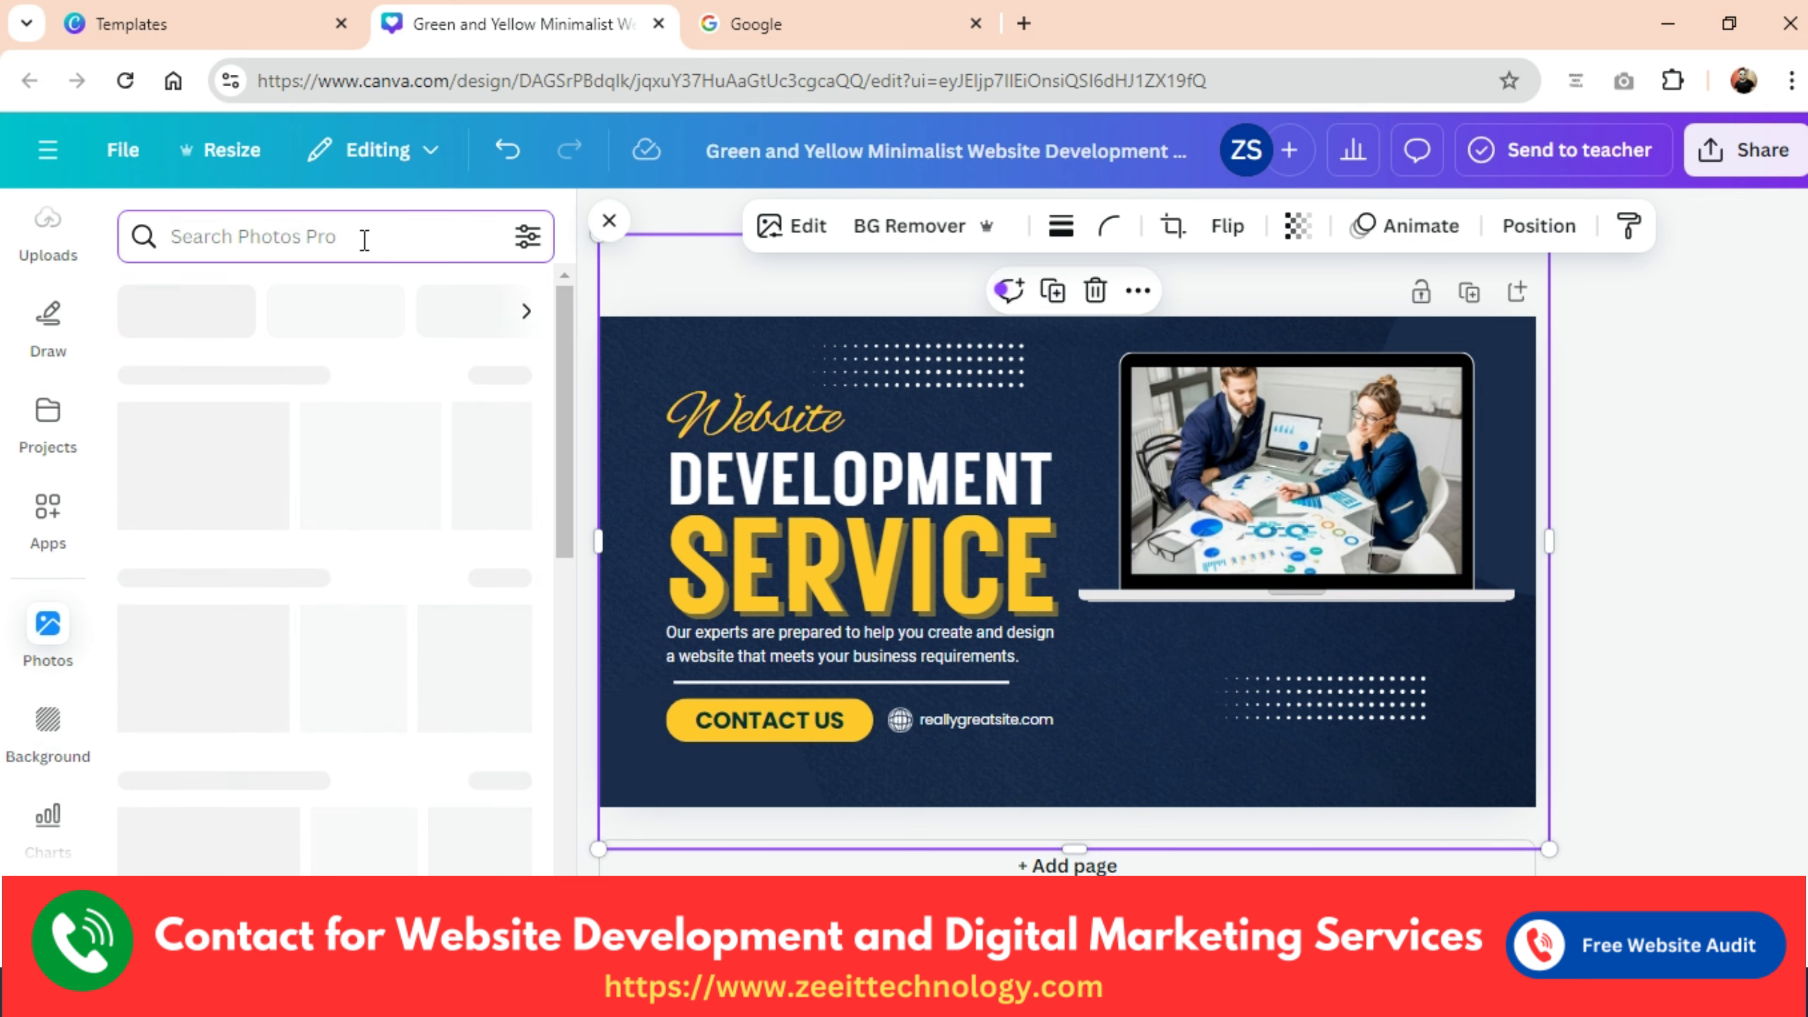
type("mar")
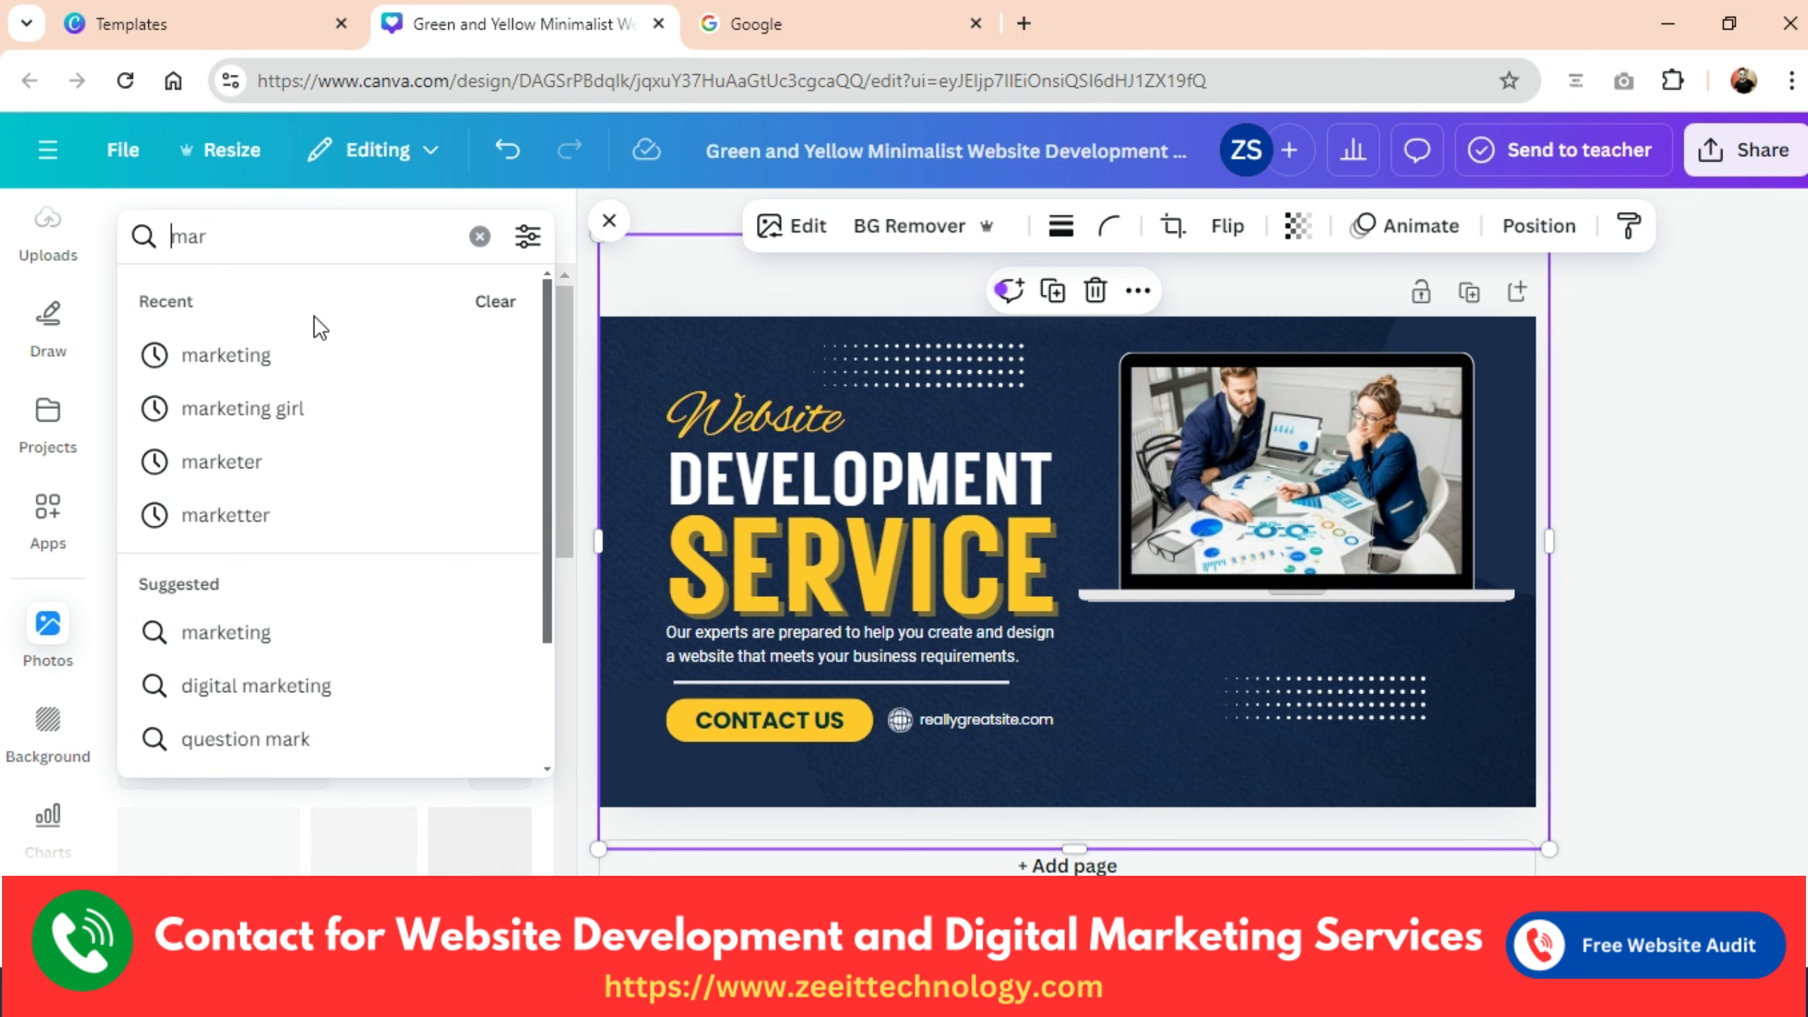
left_click(239, 352)
Search the photos for "office" and browse the results.
double_click(301, 251)
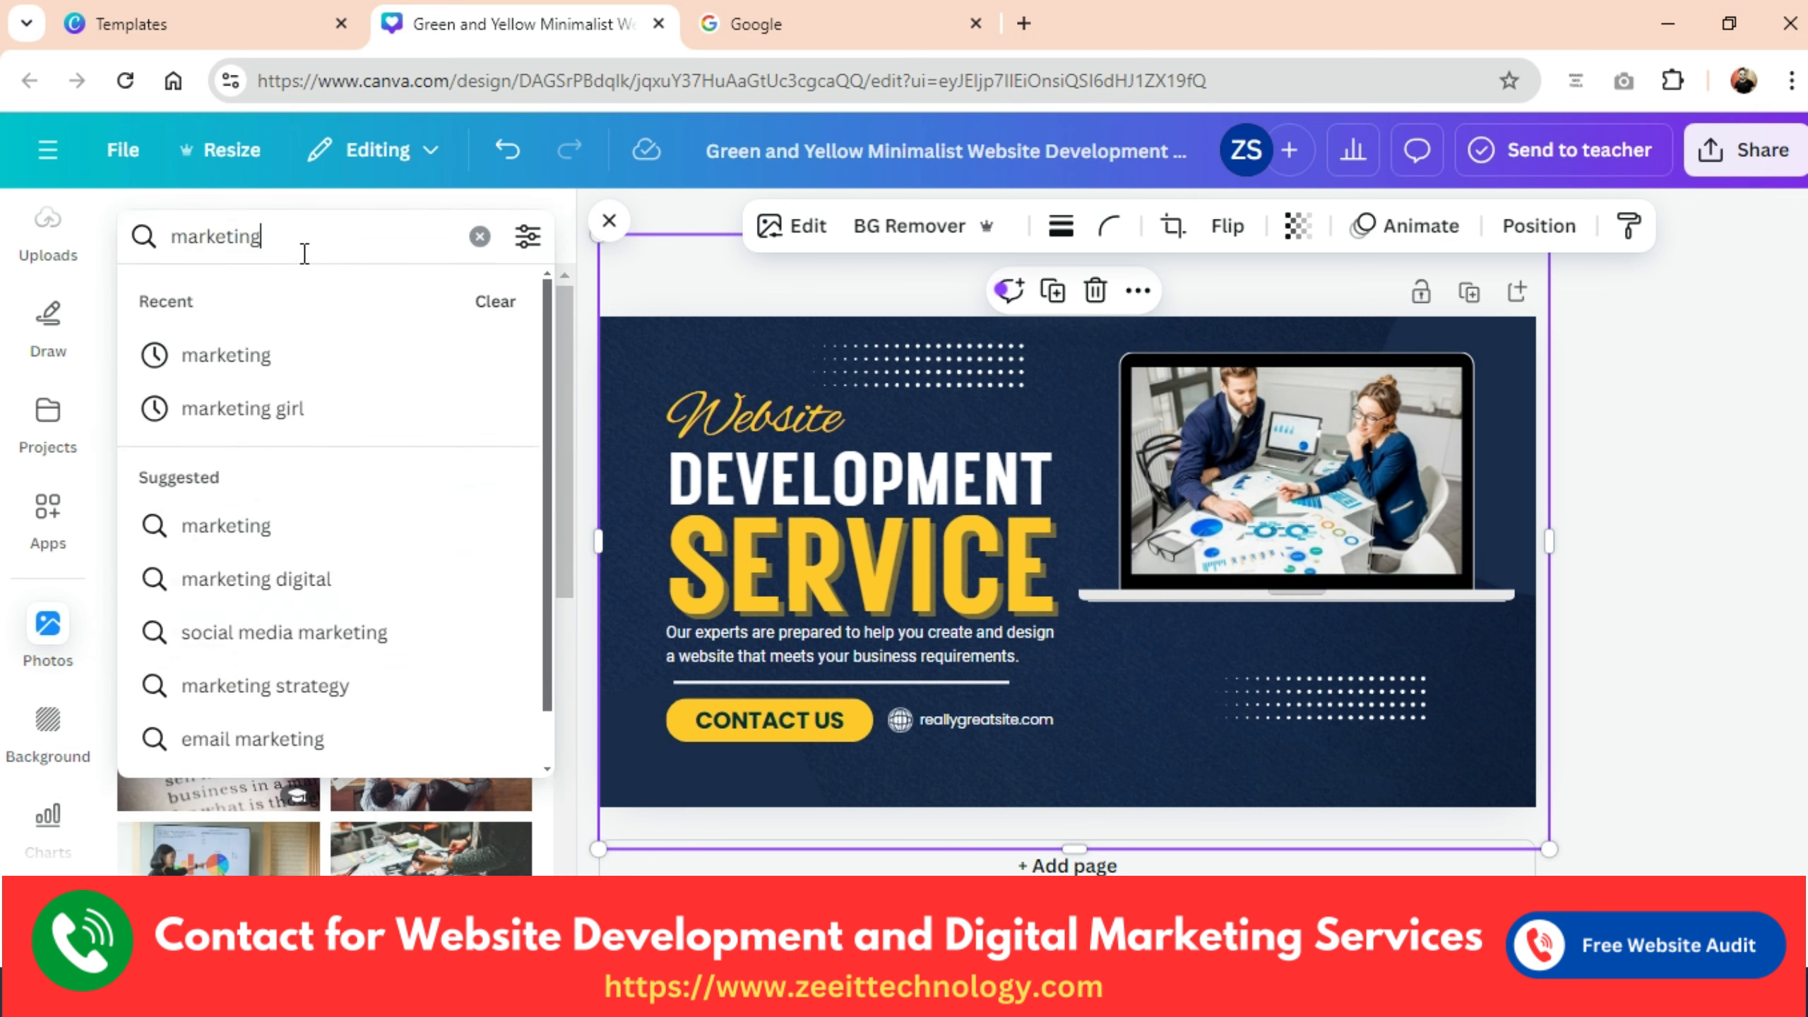
key("BackSpace")
type("office")
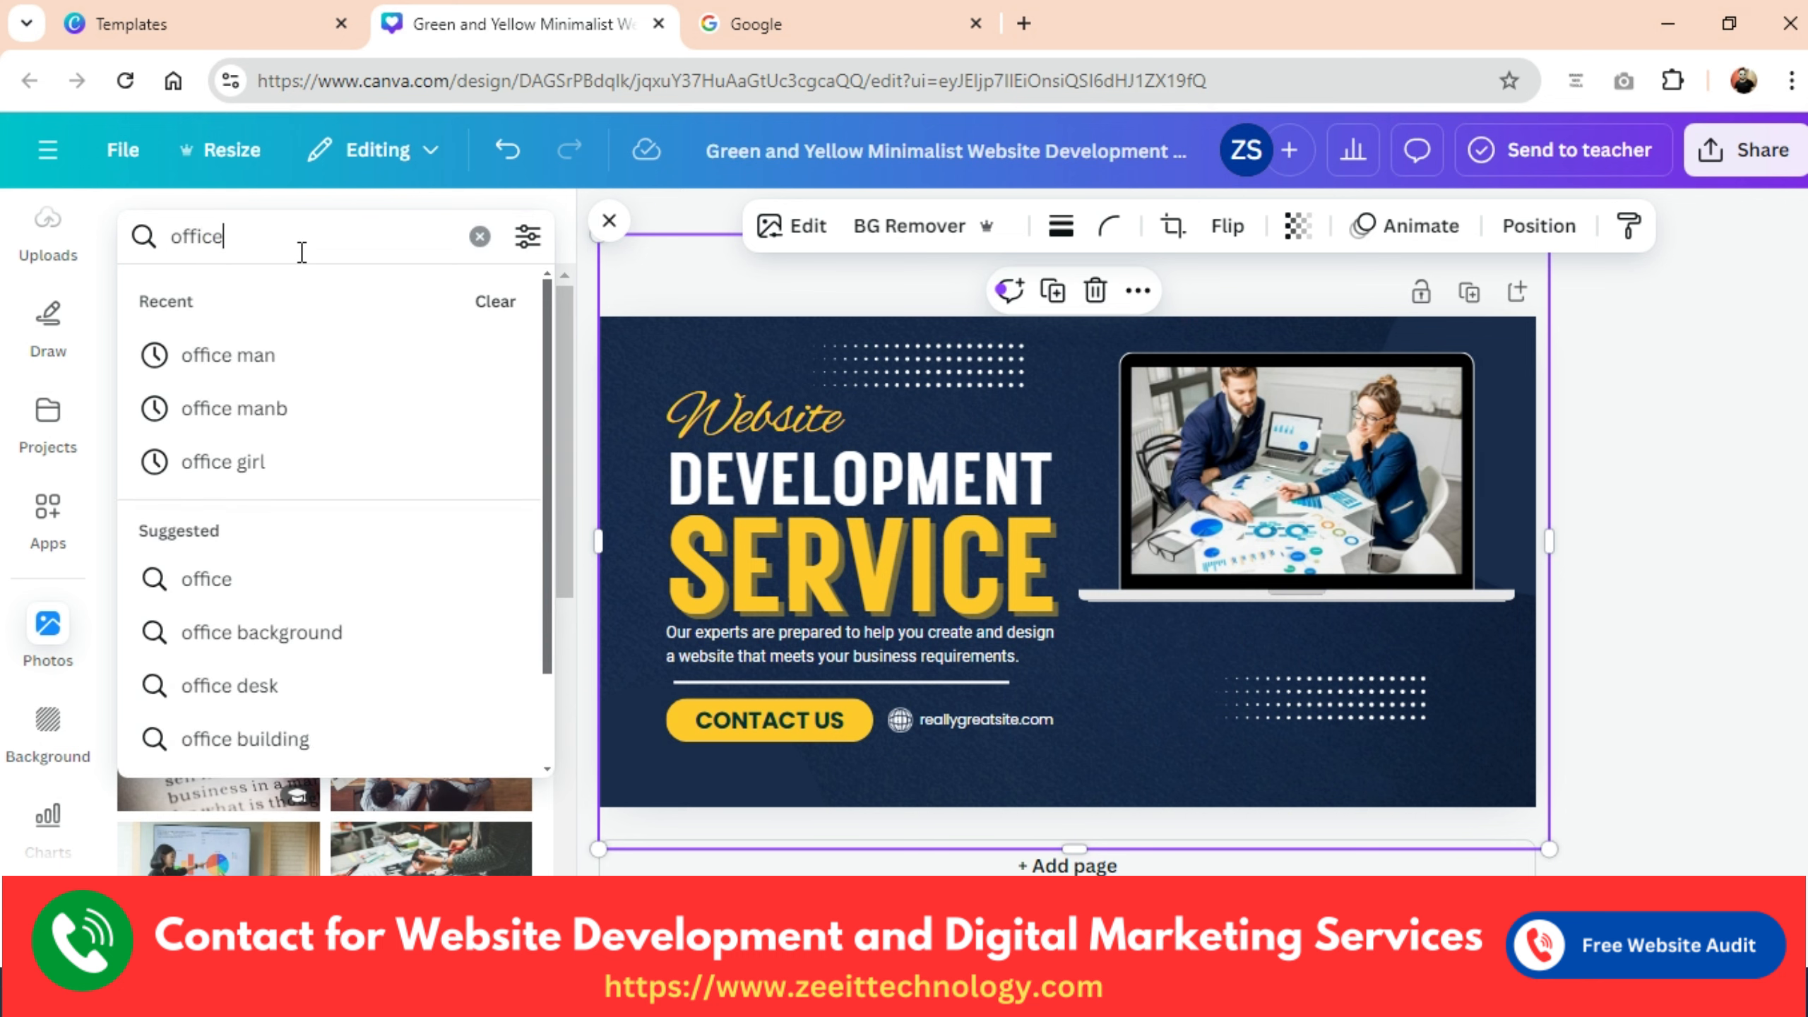
key("Return")
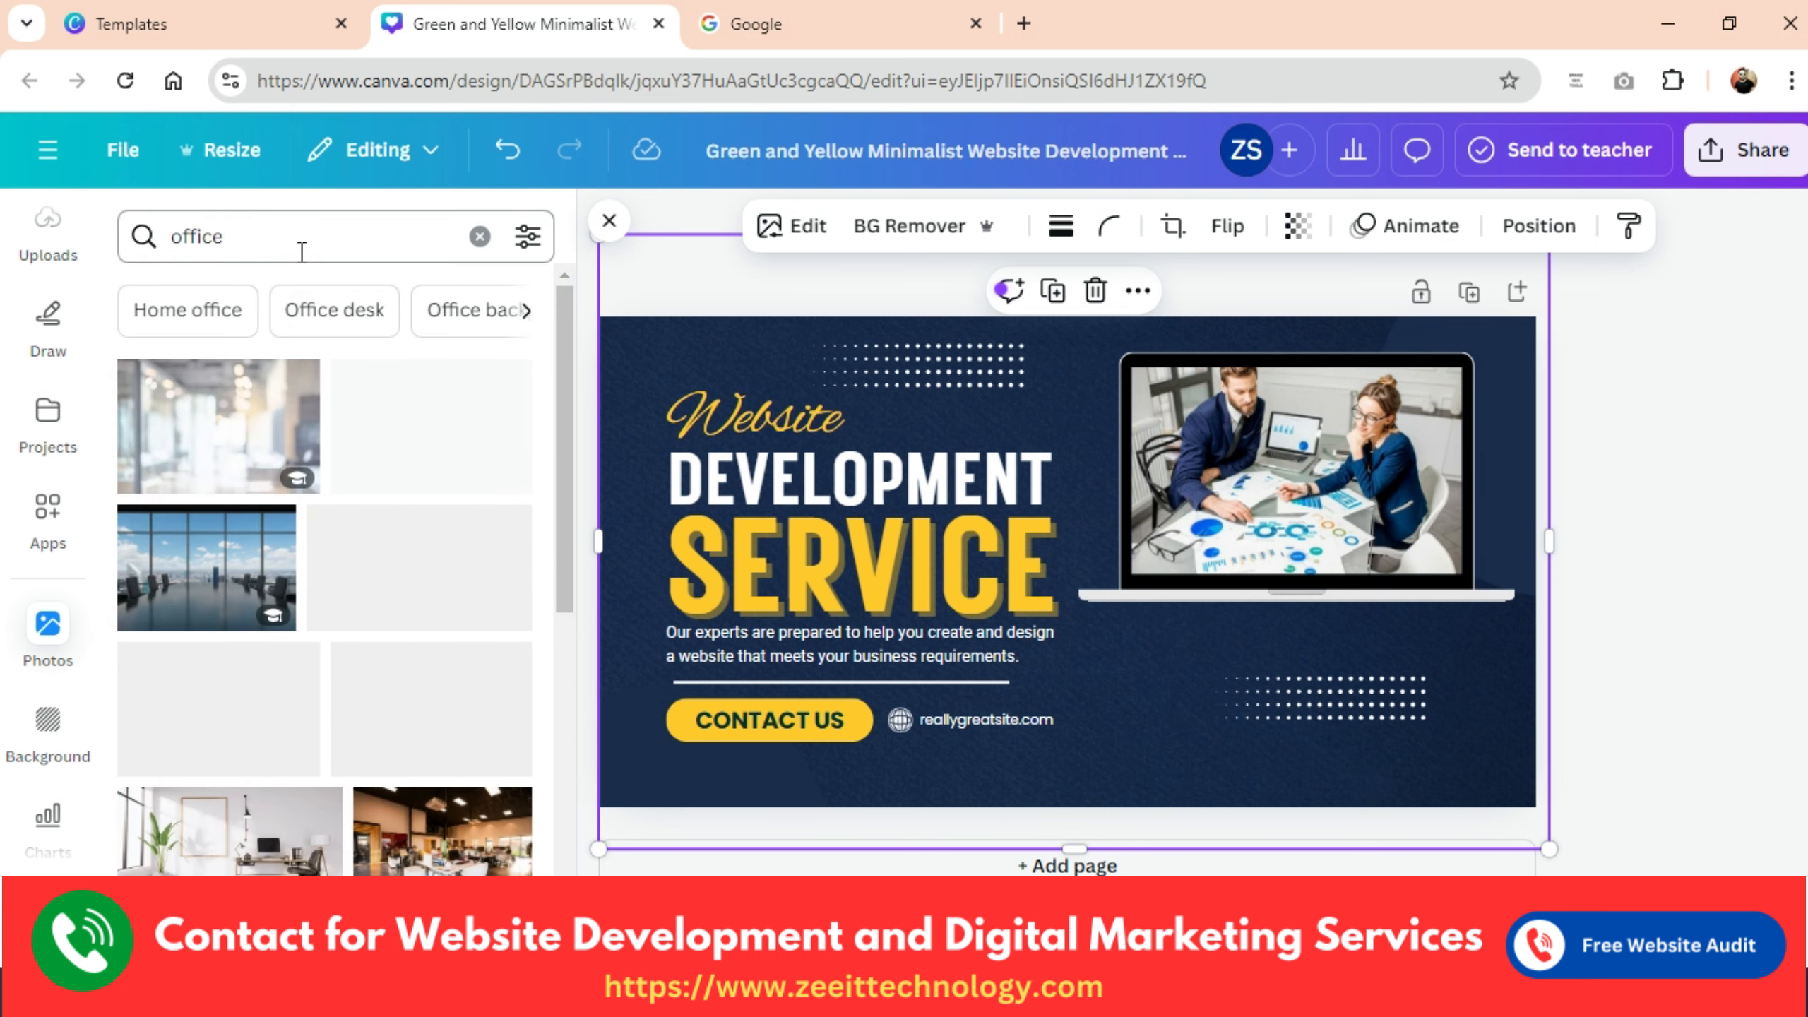
scroll(417, 712, "down", 2)
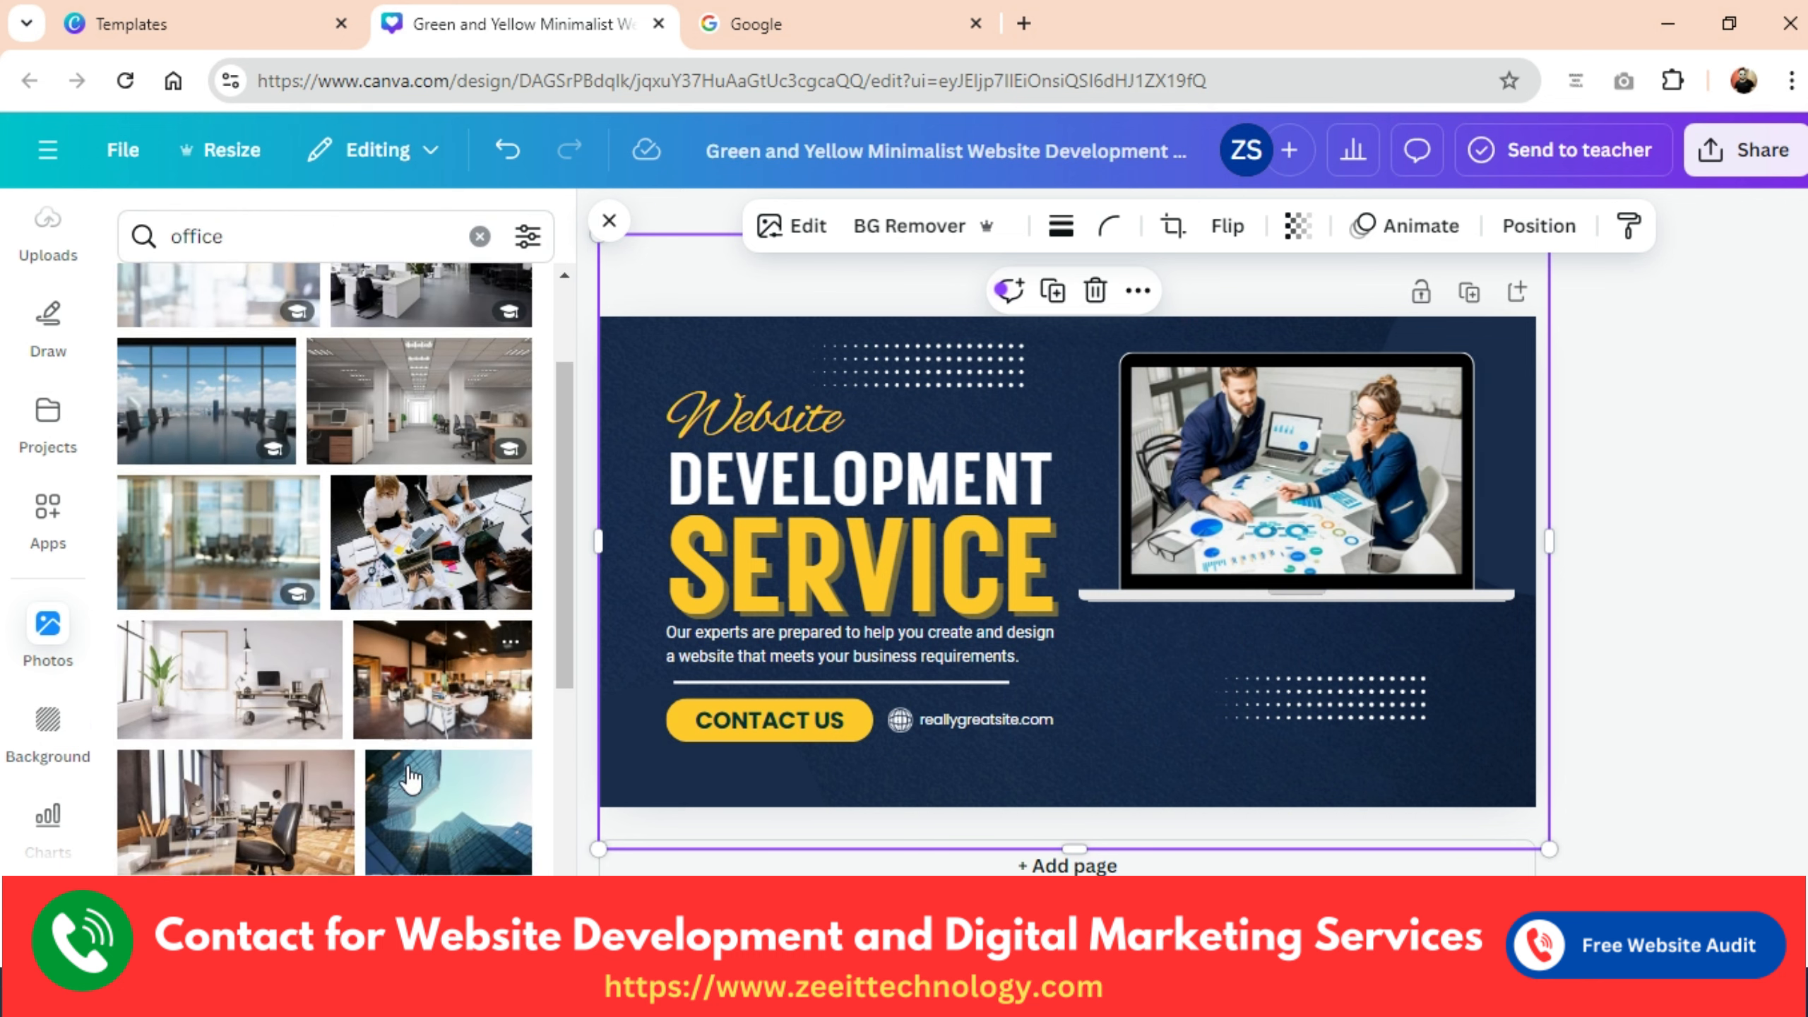
scroll(427, 641, "up", 2)
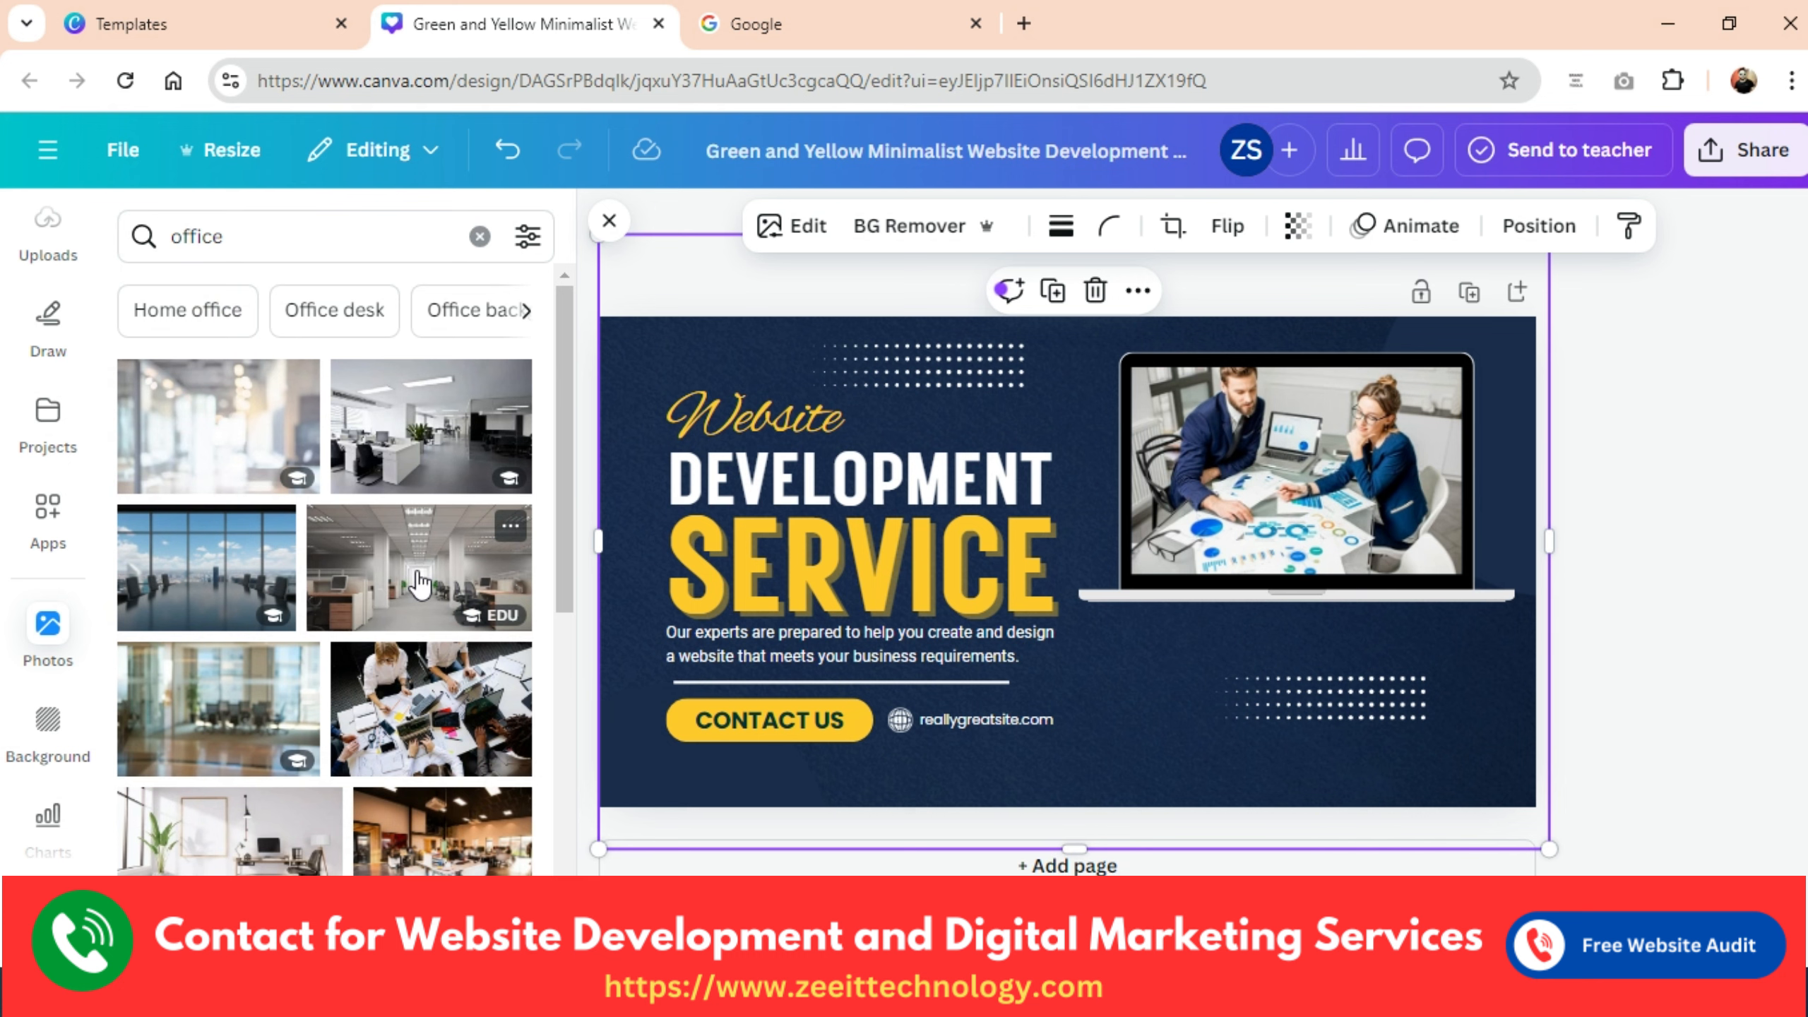
scroll(420, 588, "down", 3)
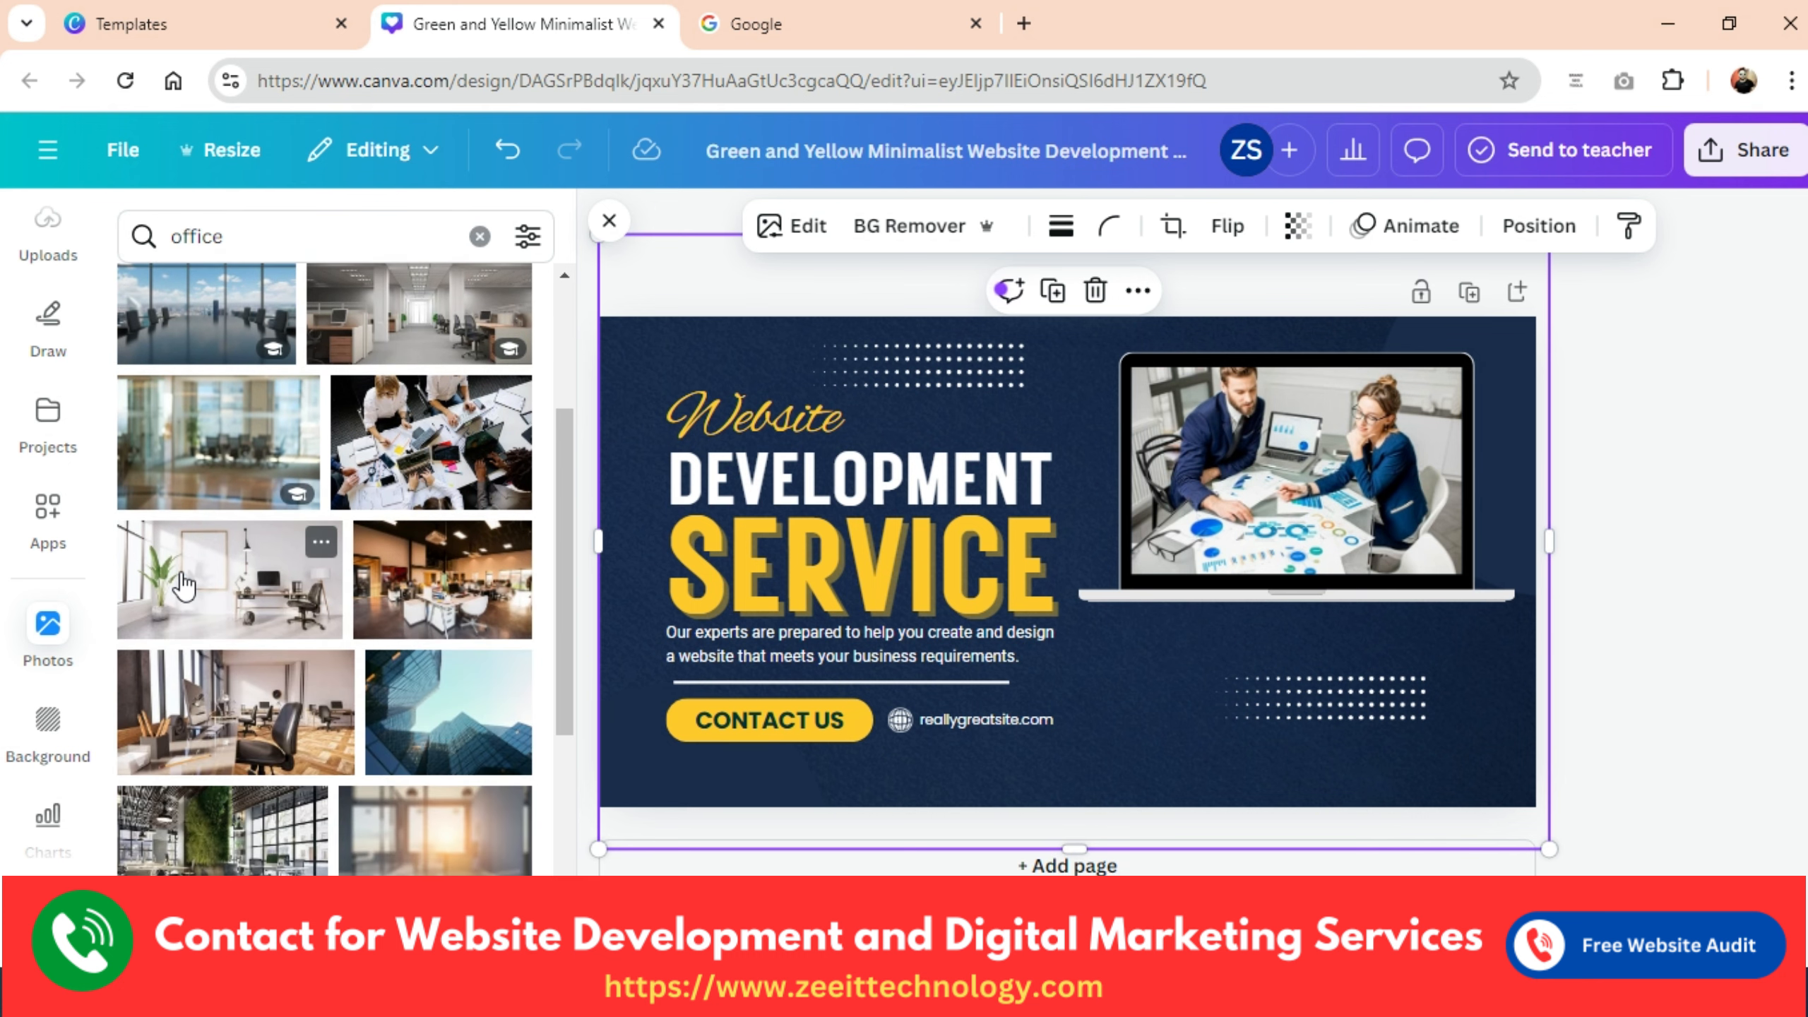
Replace the photo in the laptop screen with the white office photo showing a plant, desk and black chair.
left_click(184, 584)
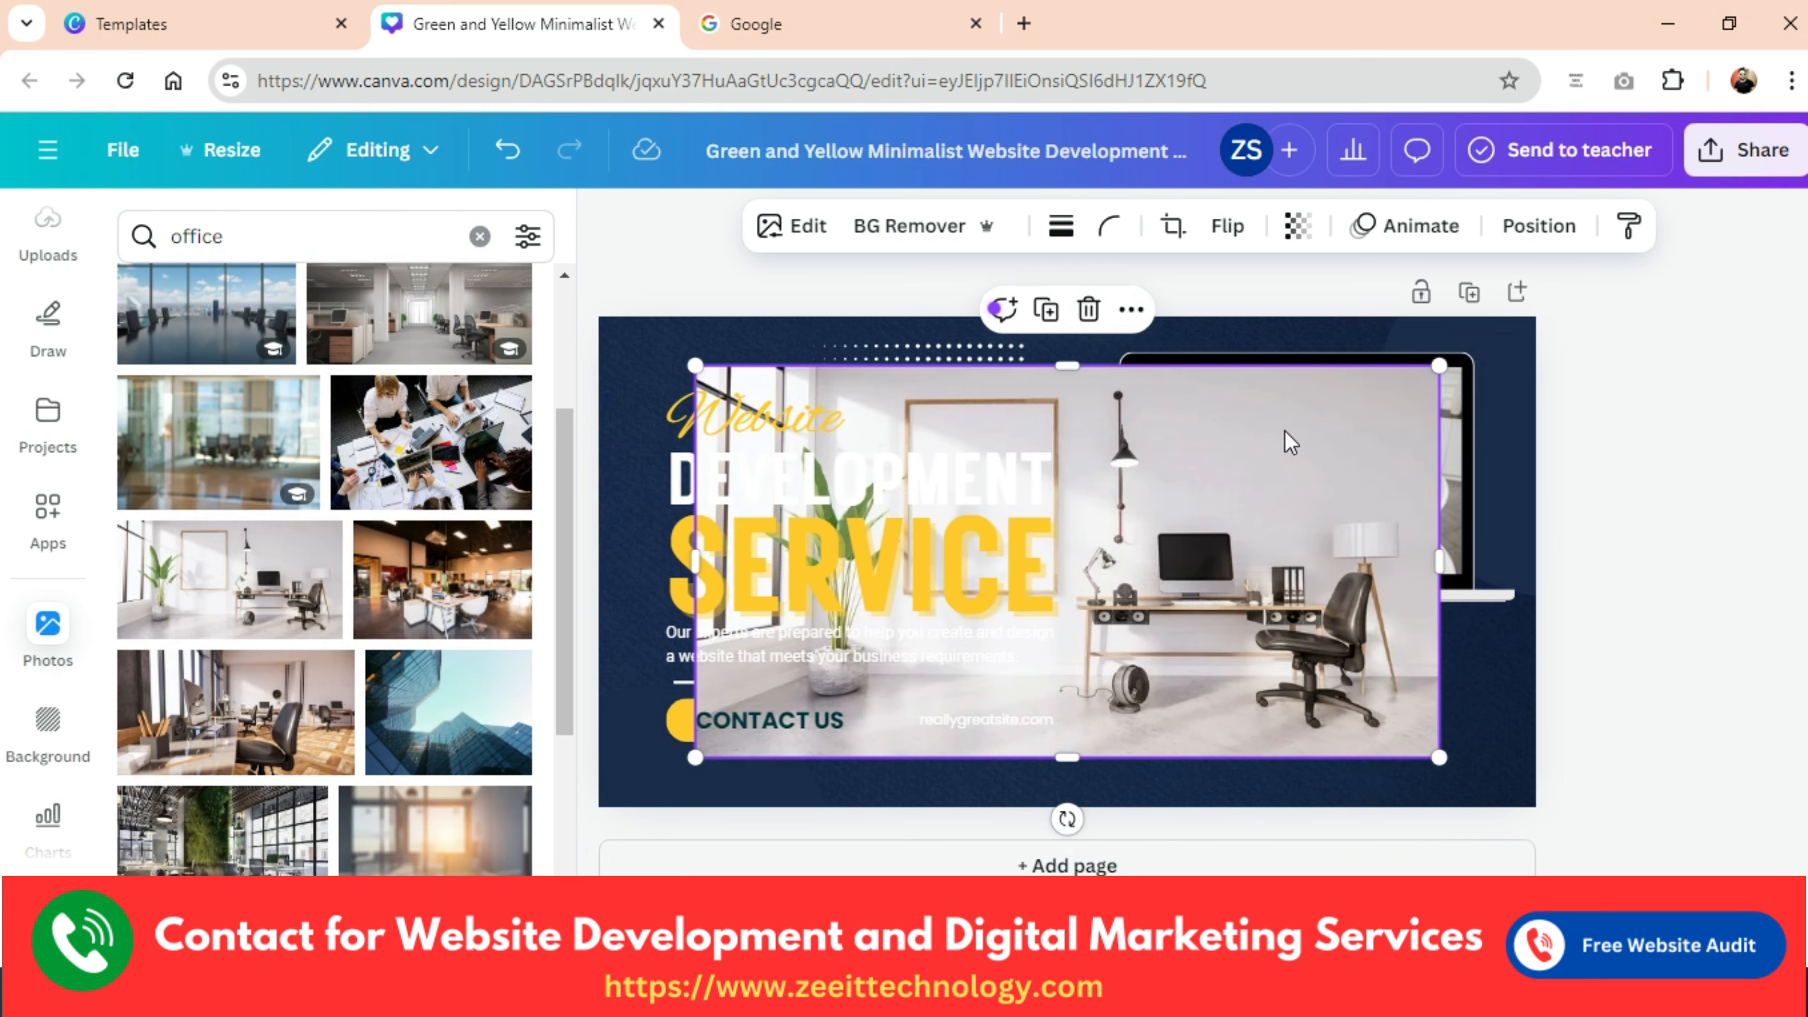
left_click_drag(1286, 430, 1210, 441)
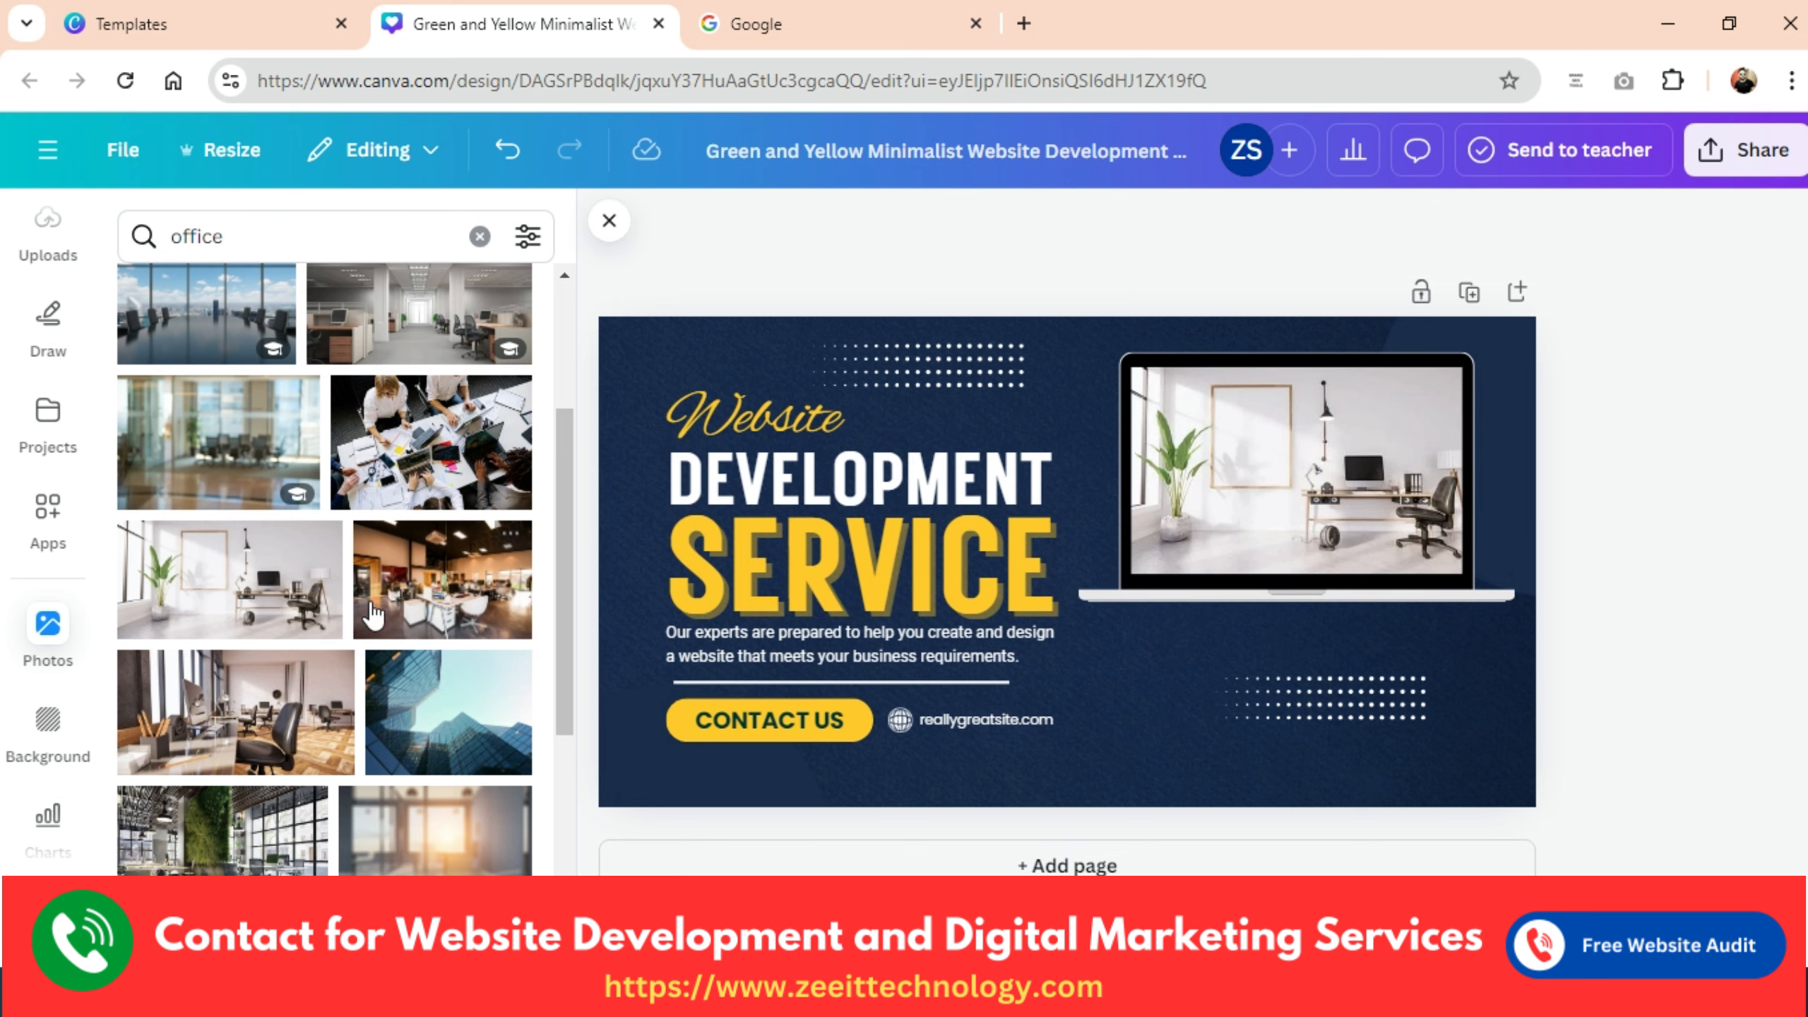
left_click(202, 559)
mouse_move(1302, 443)
left_mouse_down()
mouse_move(1226, 404)
mouse_move(1306, 456)
left_mouse_up()
left_click(159, 566)
Look through more office photos, replace the photo search with "cloth" and browse the results.
scroll(309, 784, "down", 5)
scroll(308, 789, "down", 10)
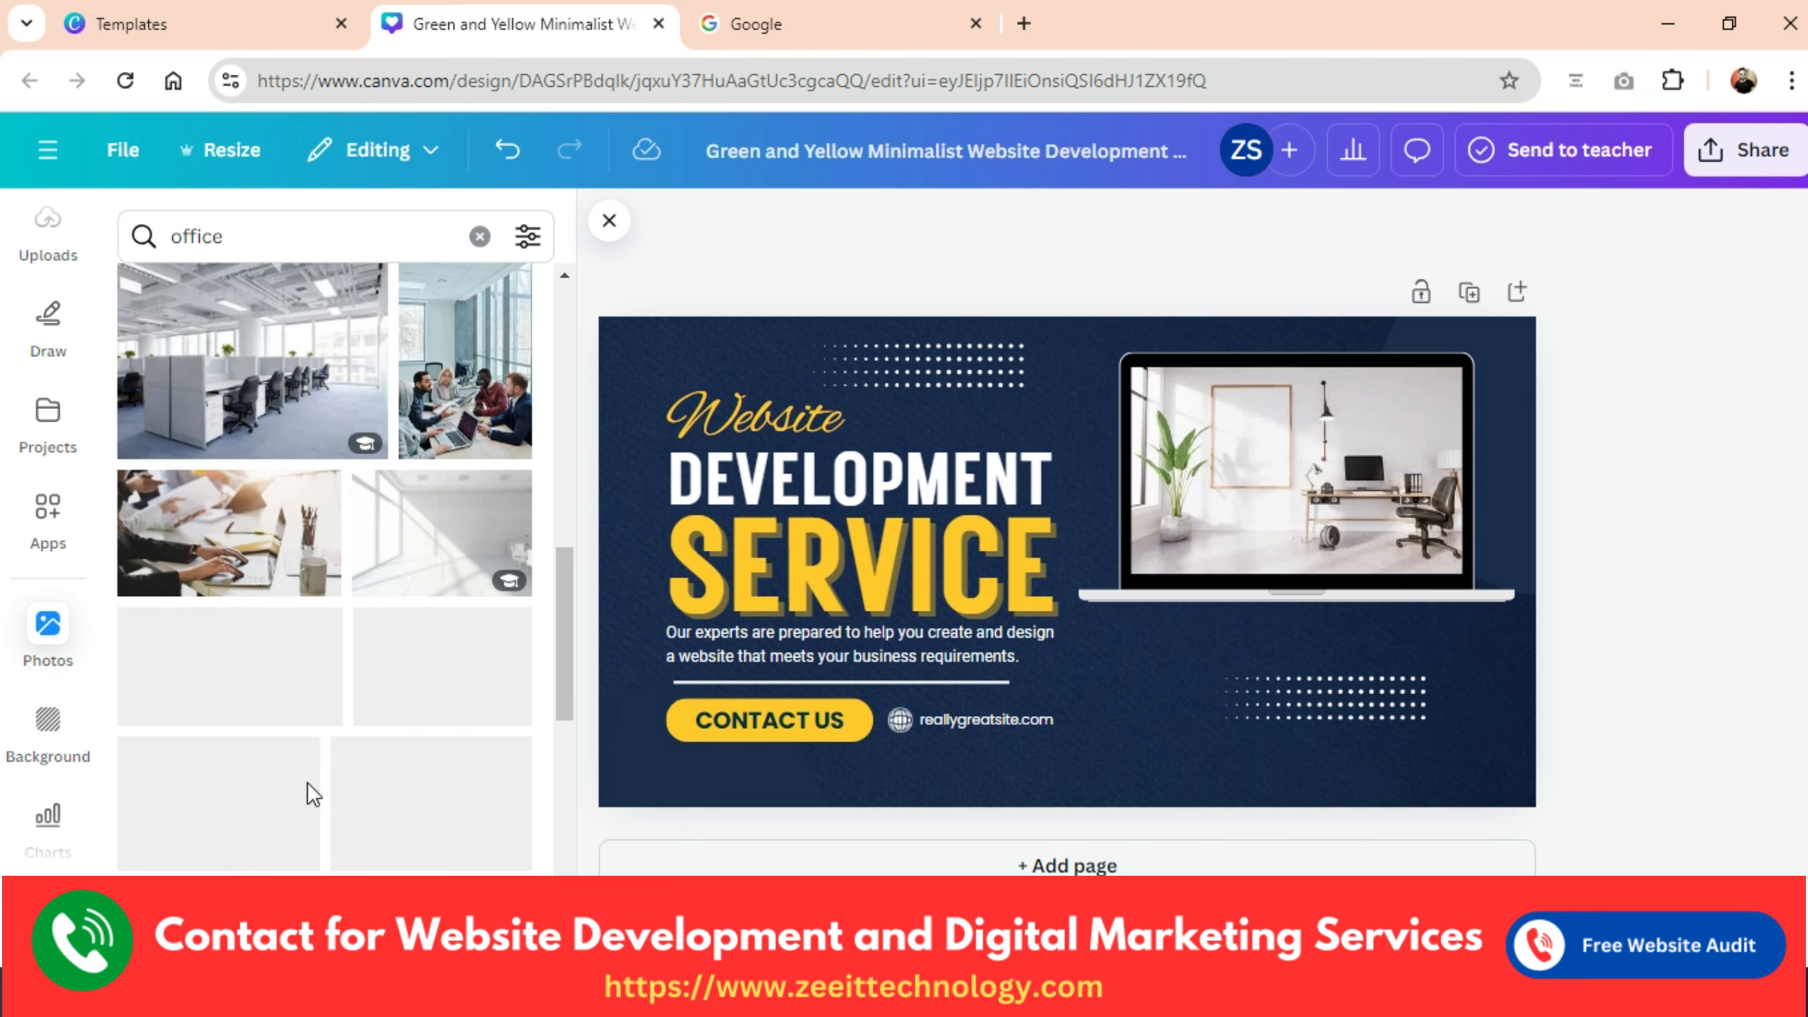
left_click(480, 237)
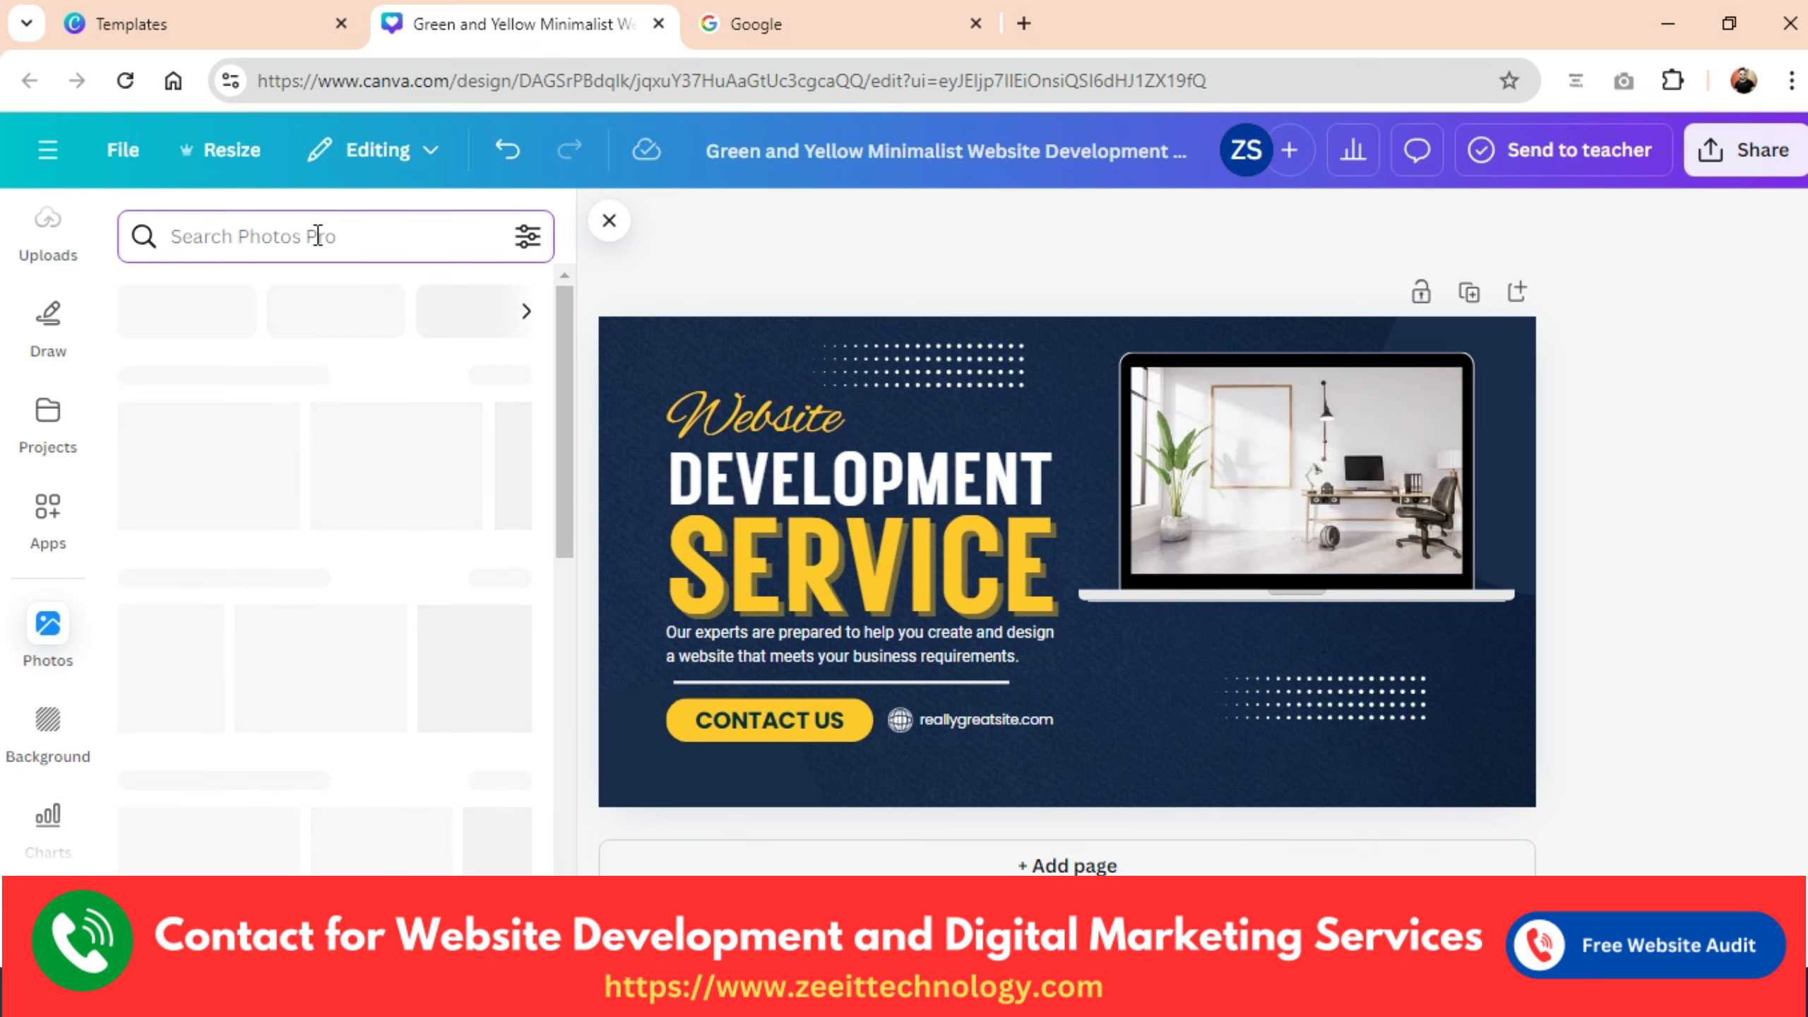
type("cl")
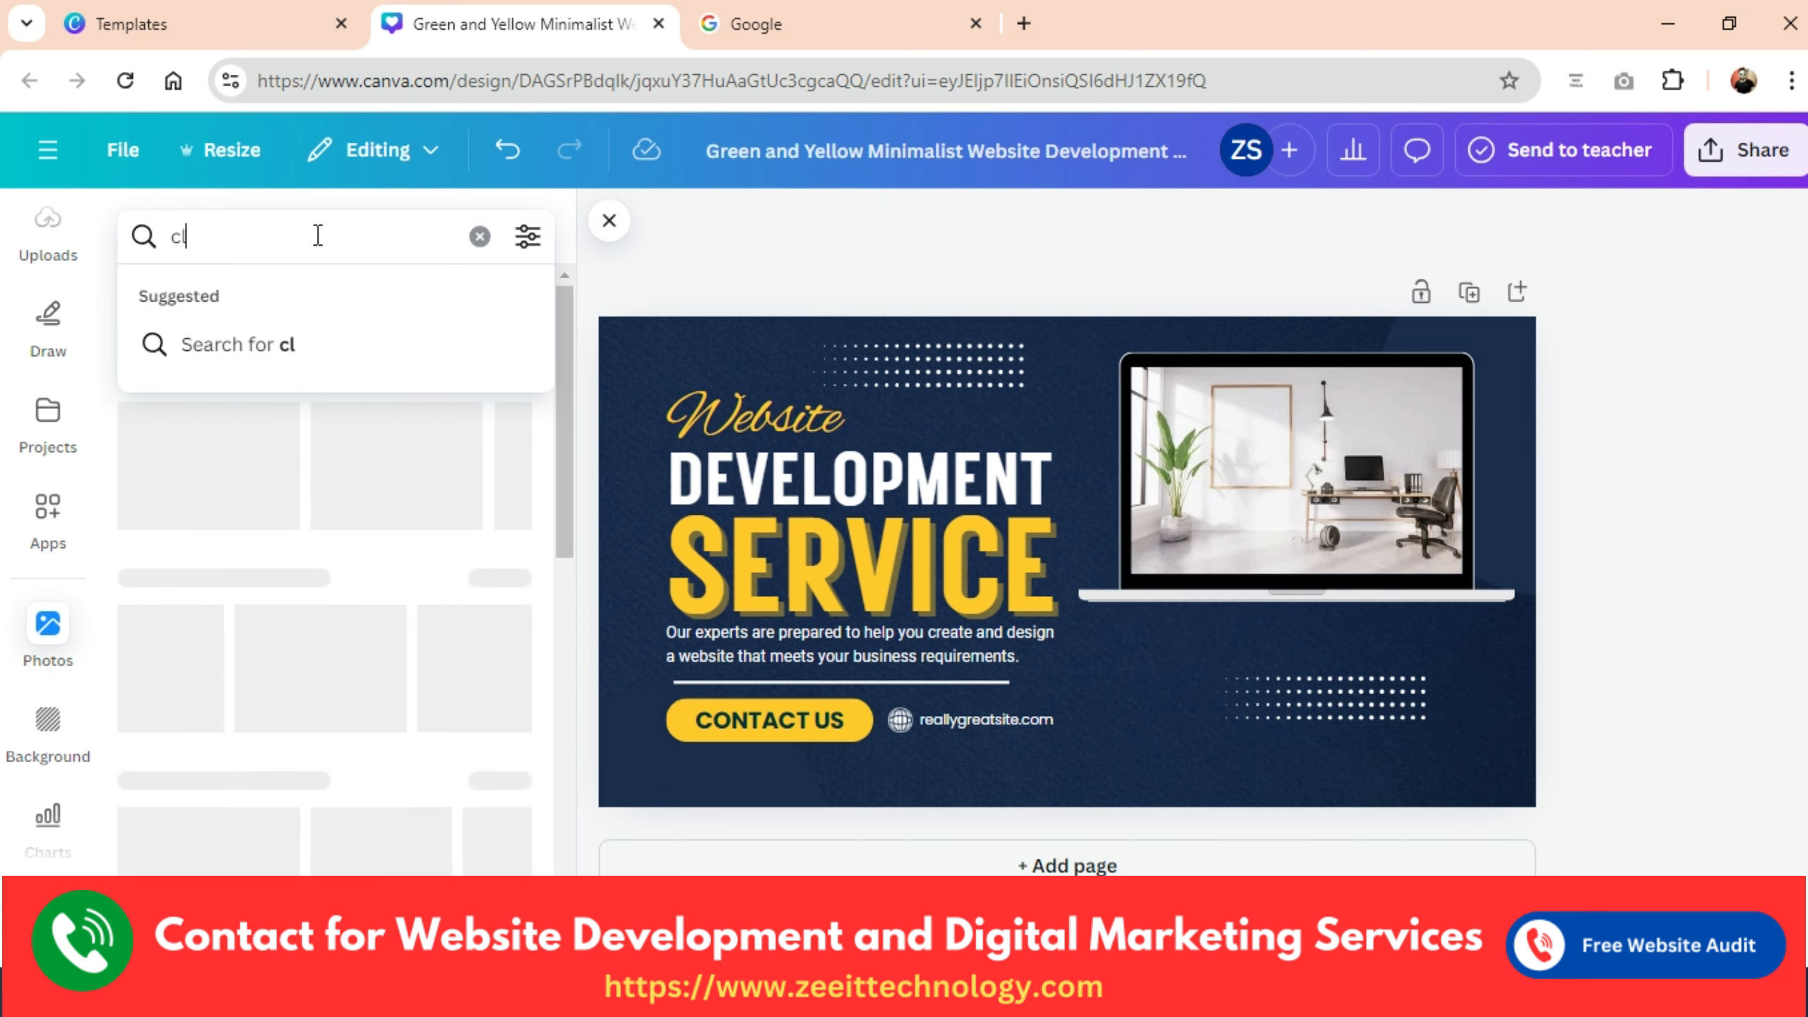
type("oth")
key("Return")
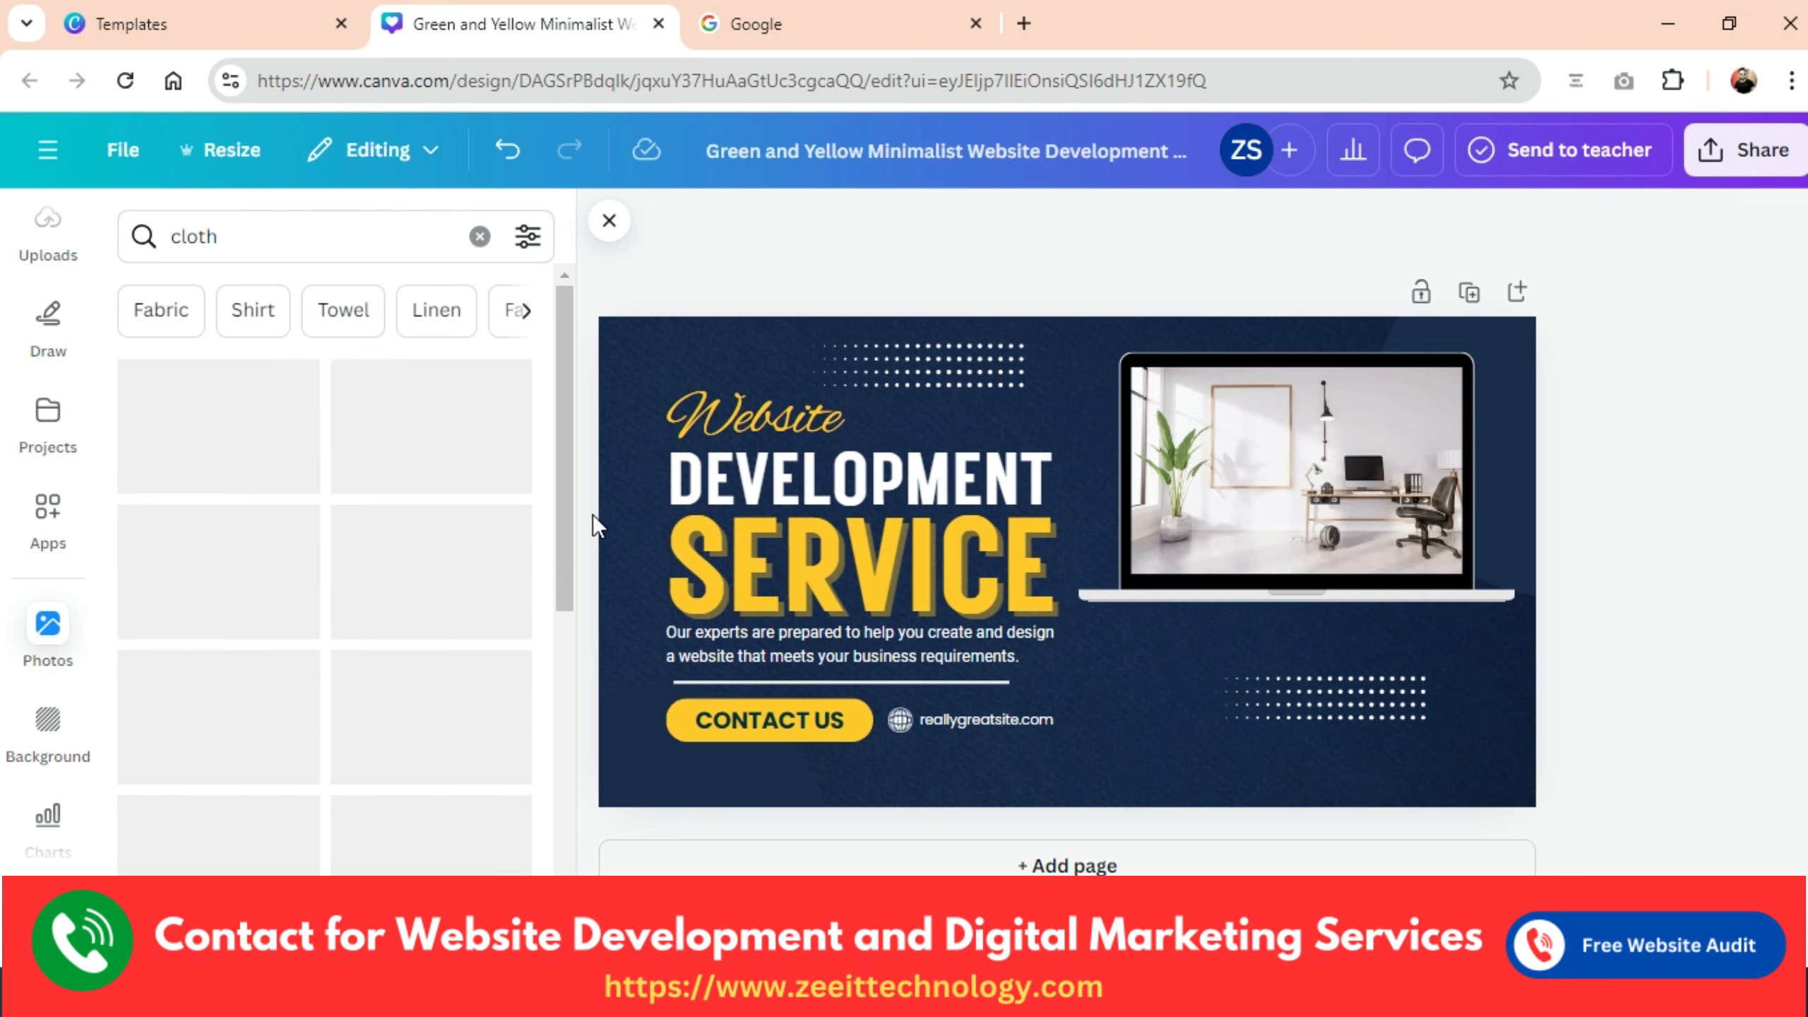
scroll(493, 609, "down", 5)
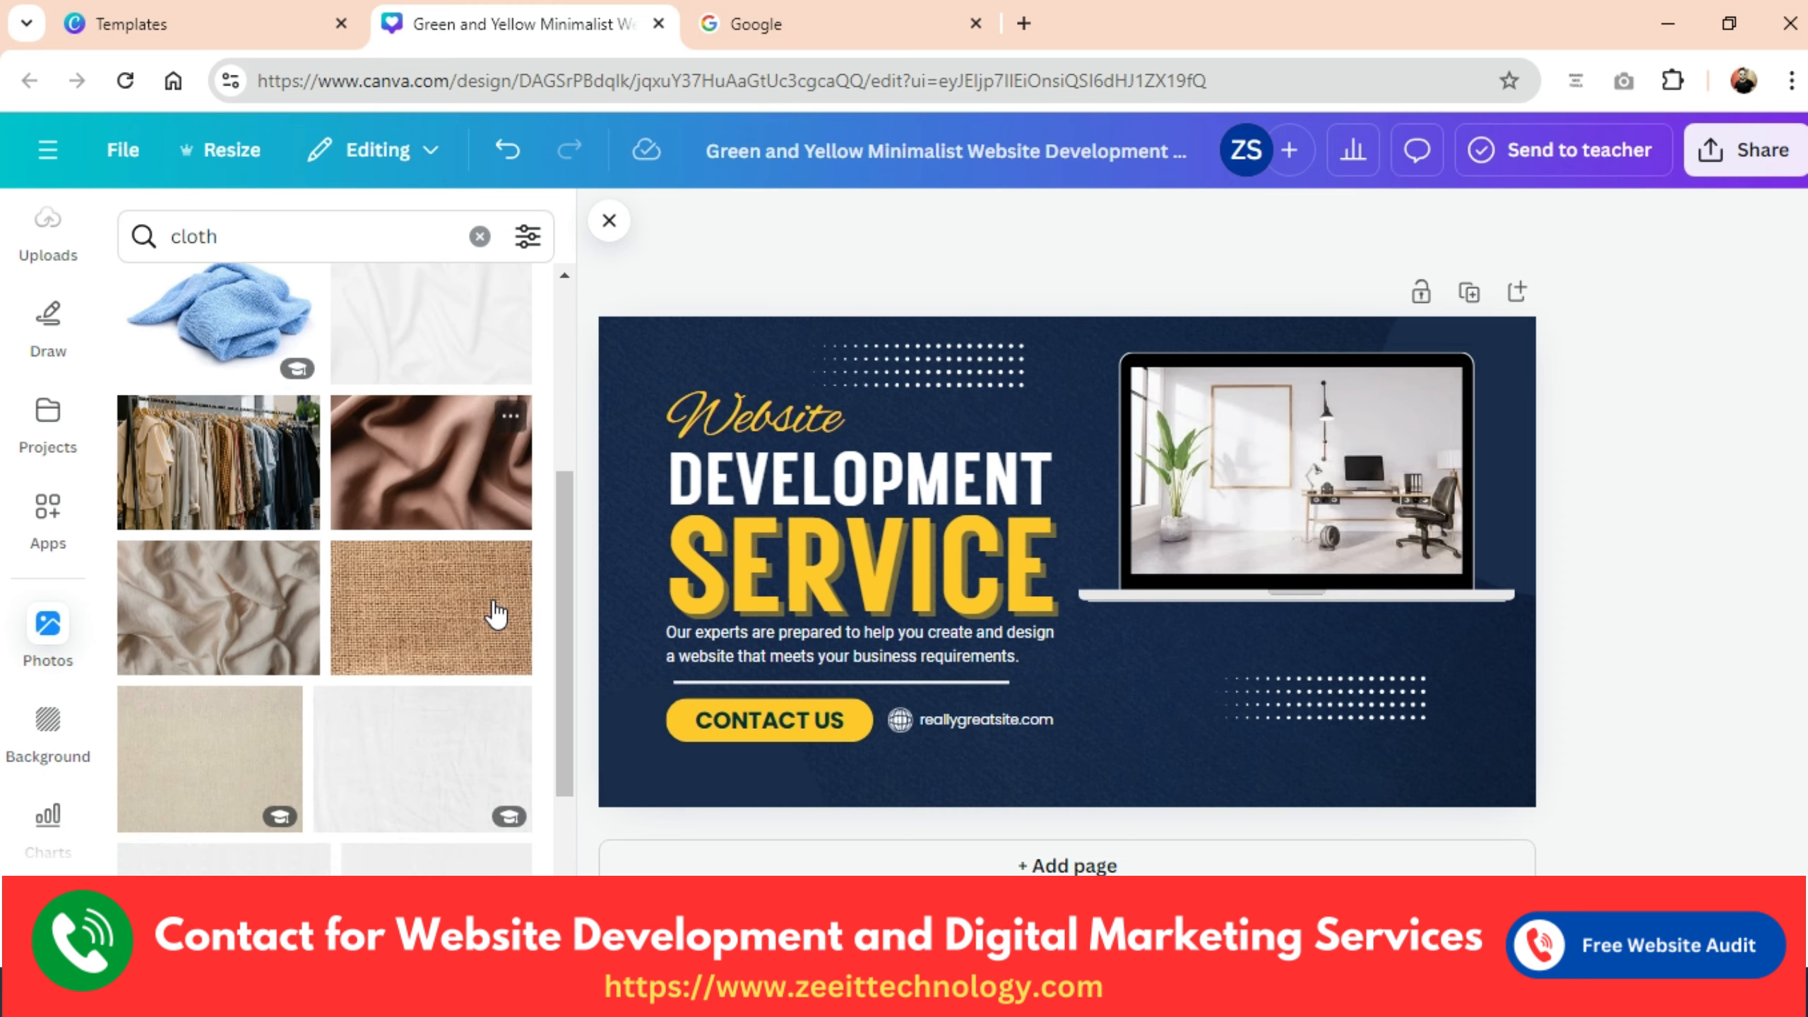
scroll(492, 602, "down", 4)
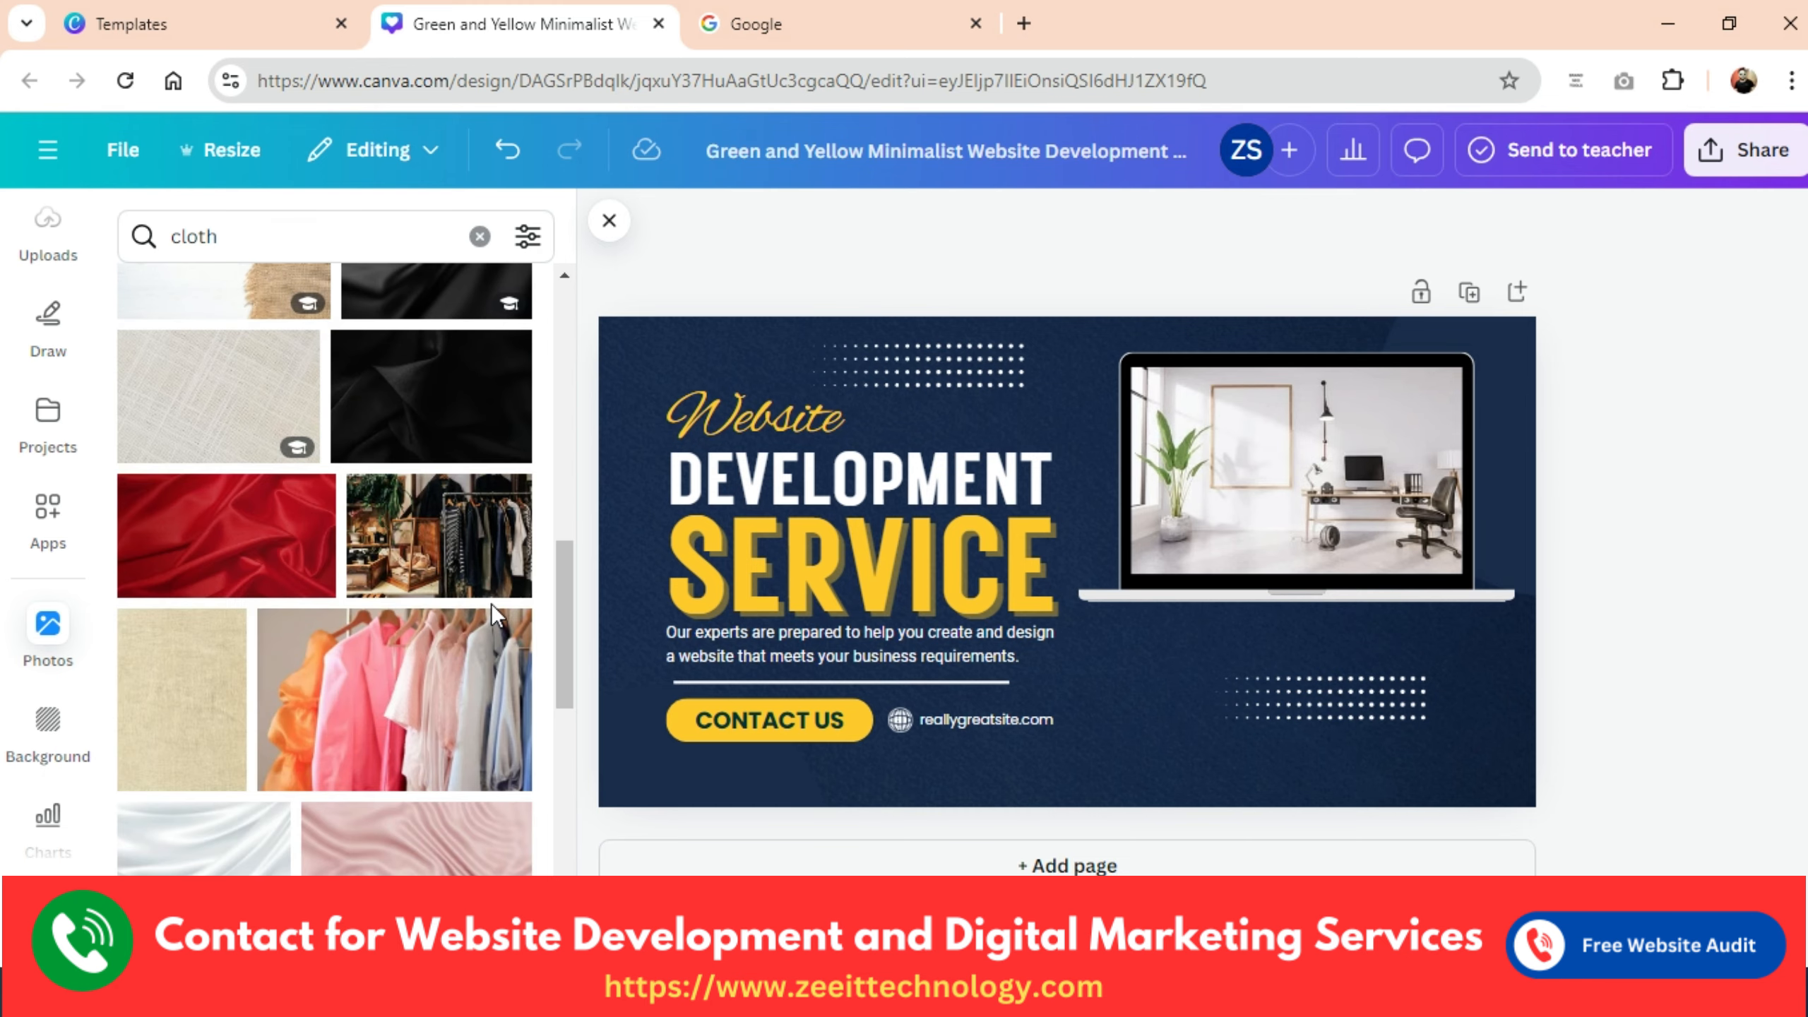
scroll(492, 603, "down", 3)
scroll(492, 604, "down", 4)
scroll(358, 604, "down", 6)
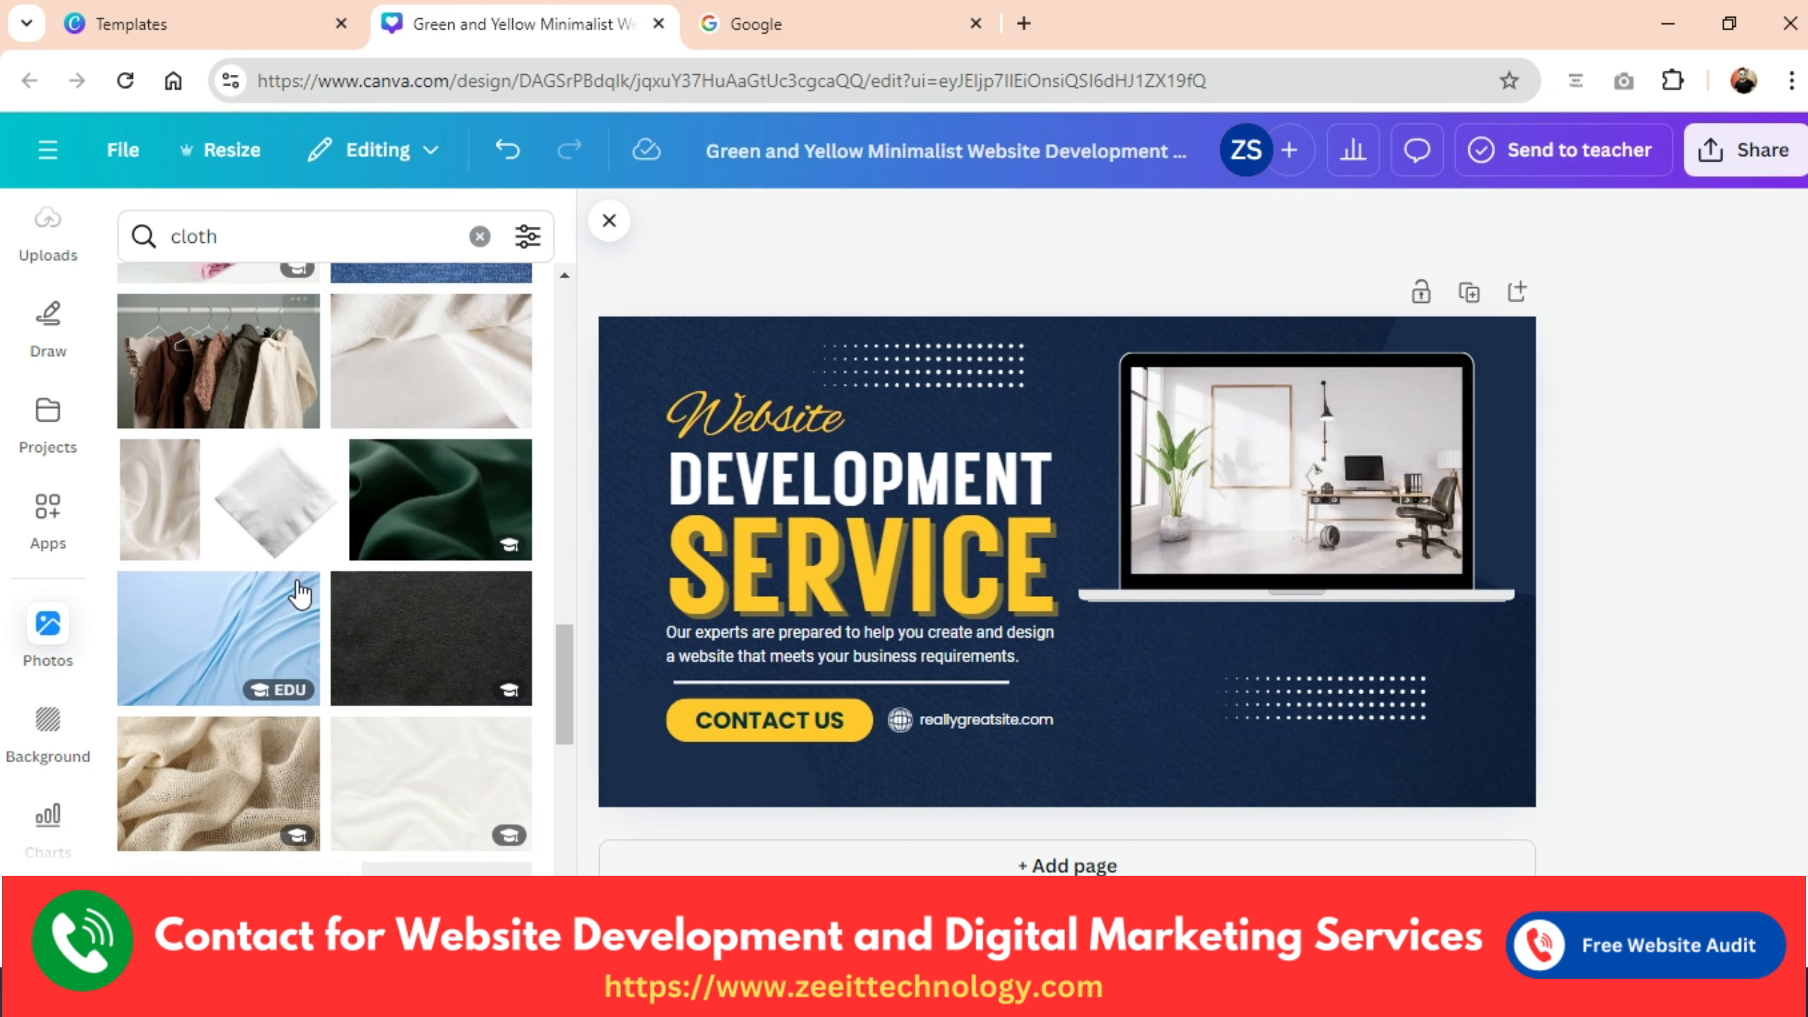
scroll(300, 605, "down", 2)
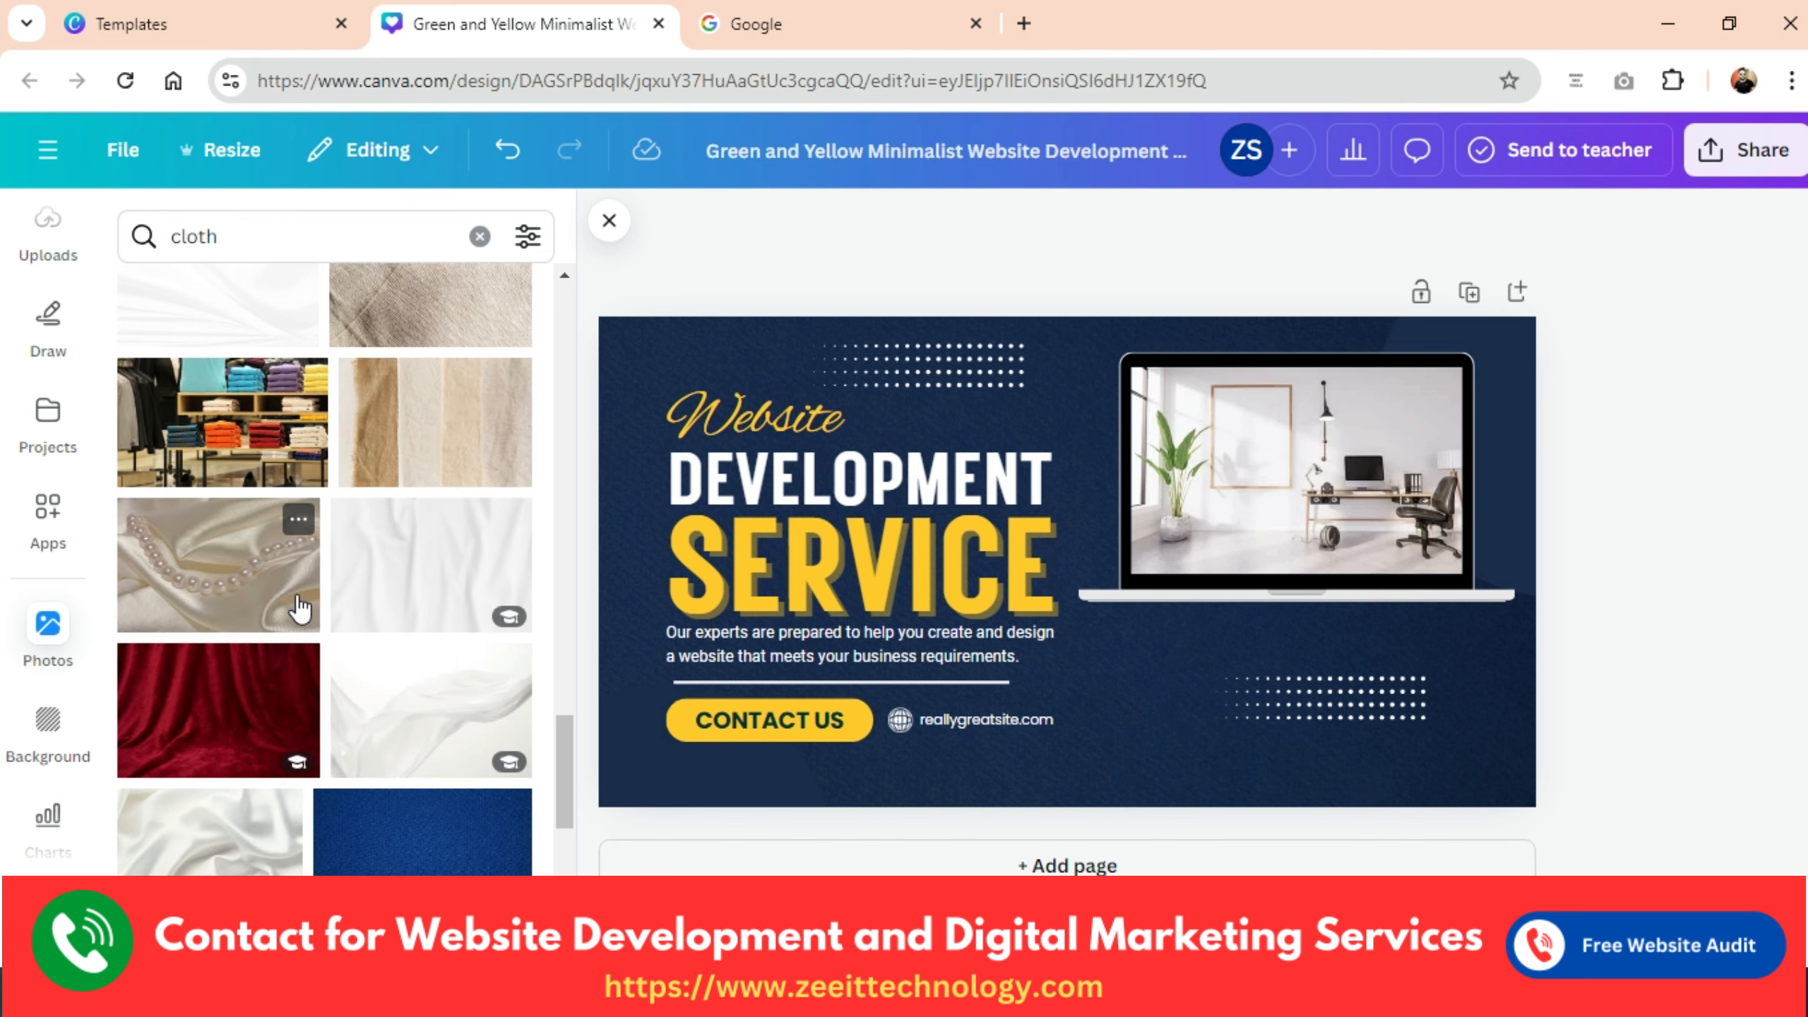
scroll(296, 601, "up", 6)
Search the photos for "ladies shoe".
double_click(233, 229)
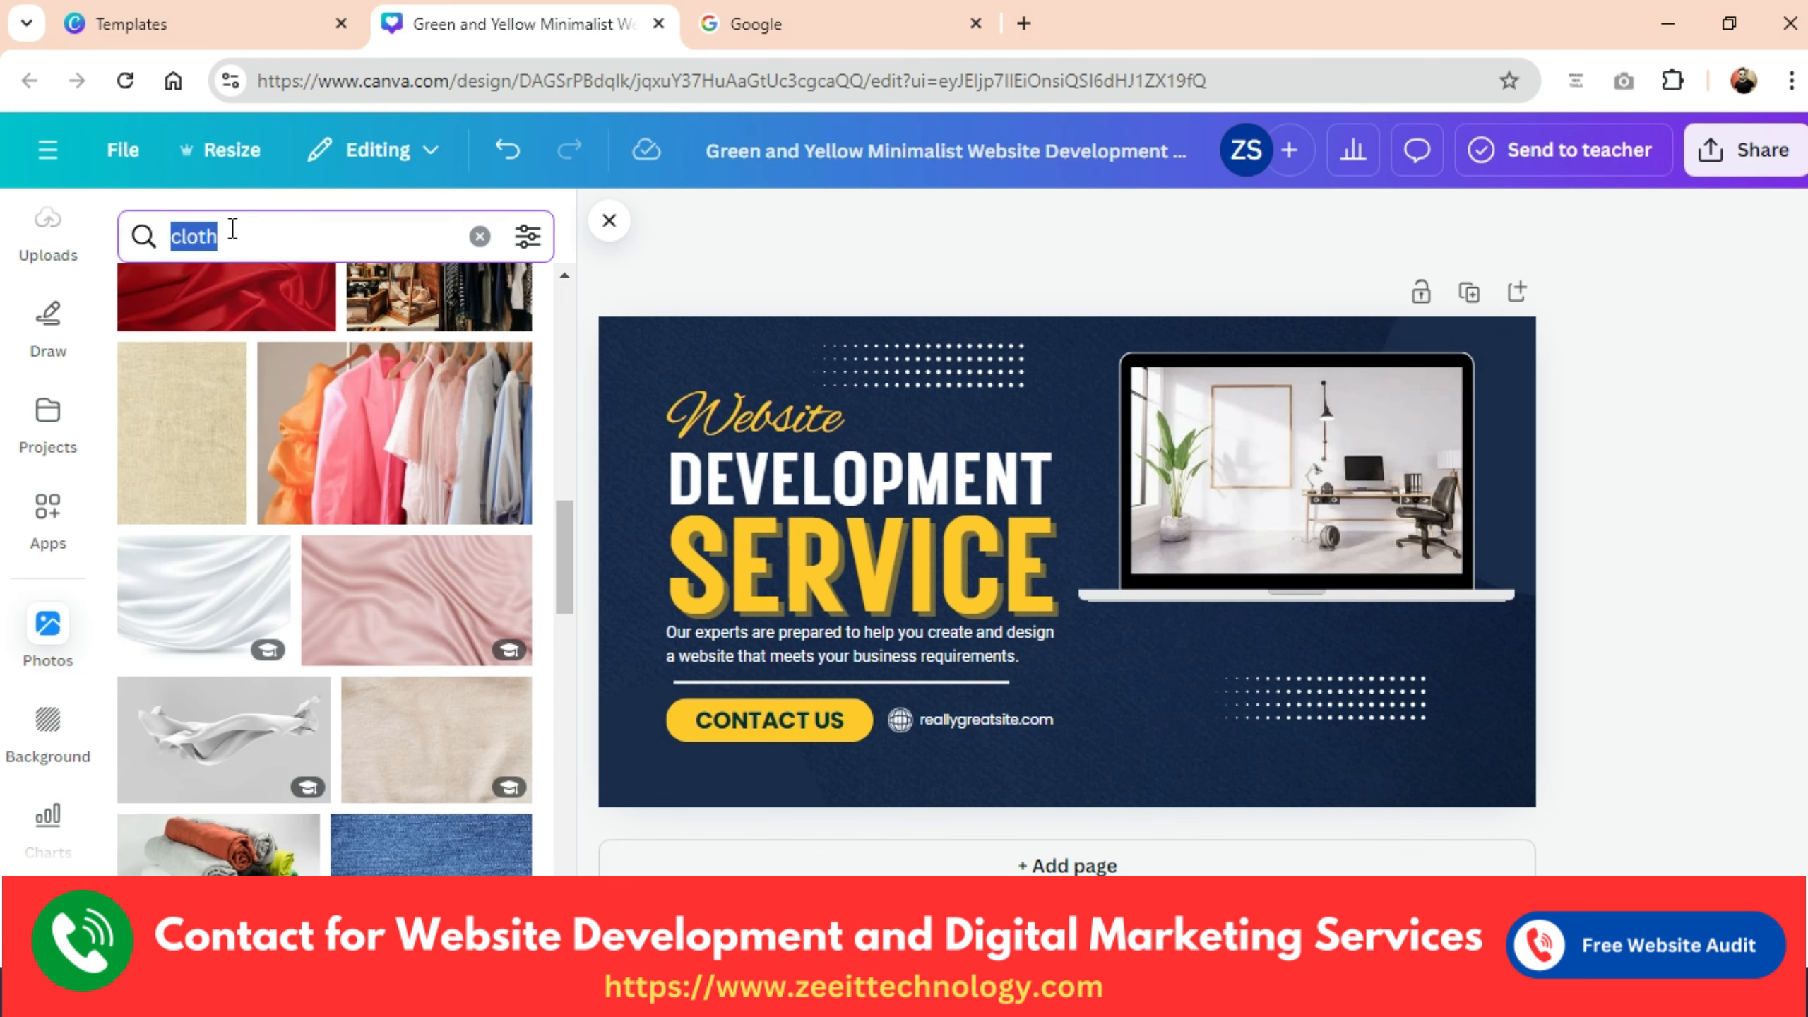
type("sho")
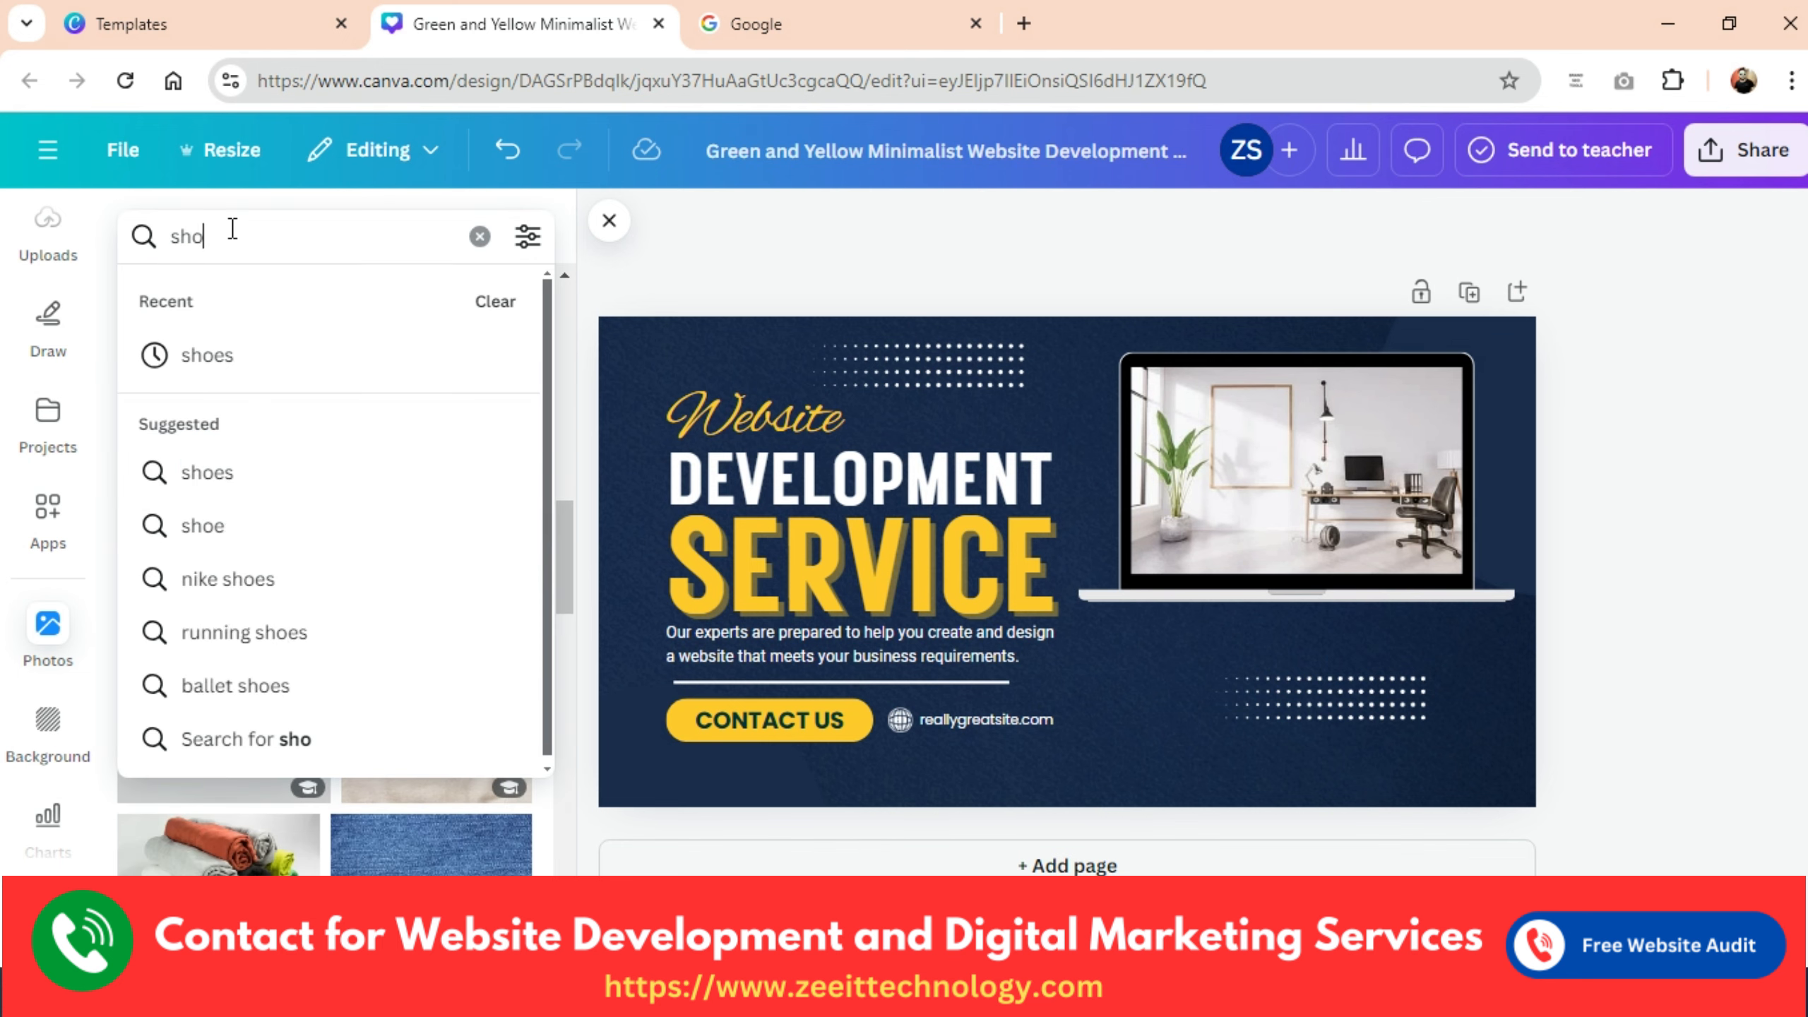
key("BackSpace")
key("BackSpace")
key("BackSpace")
type("ladie")
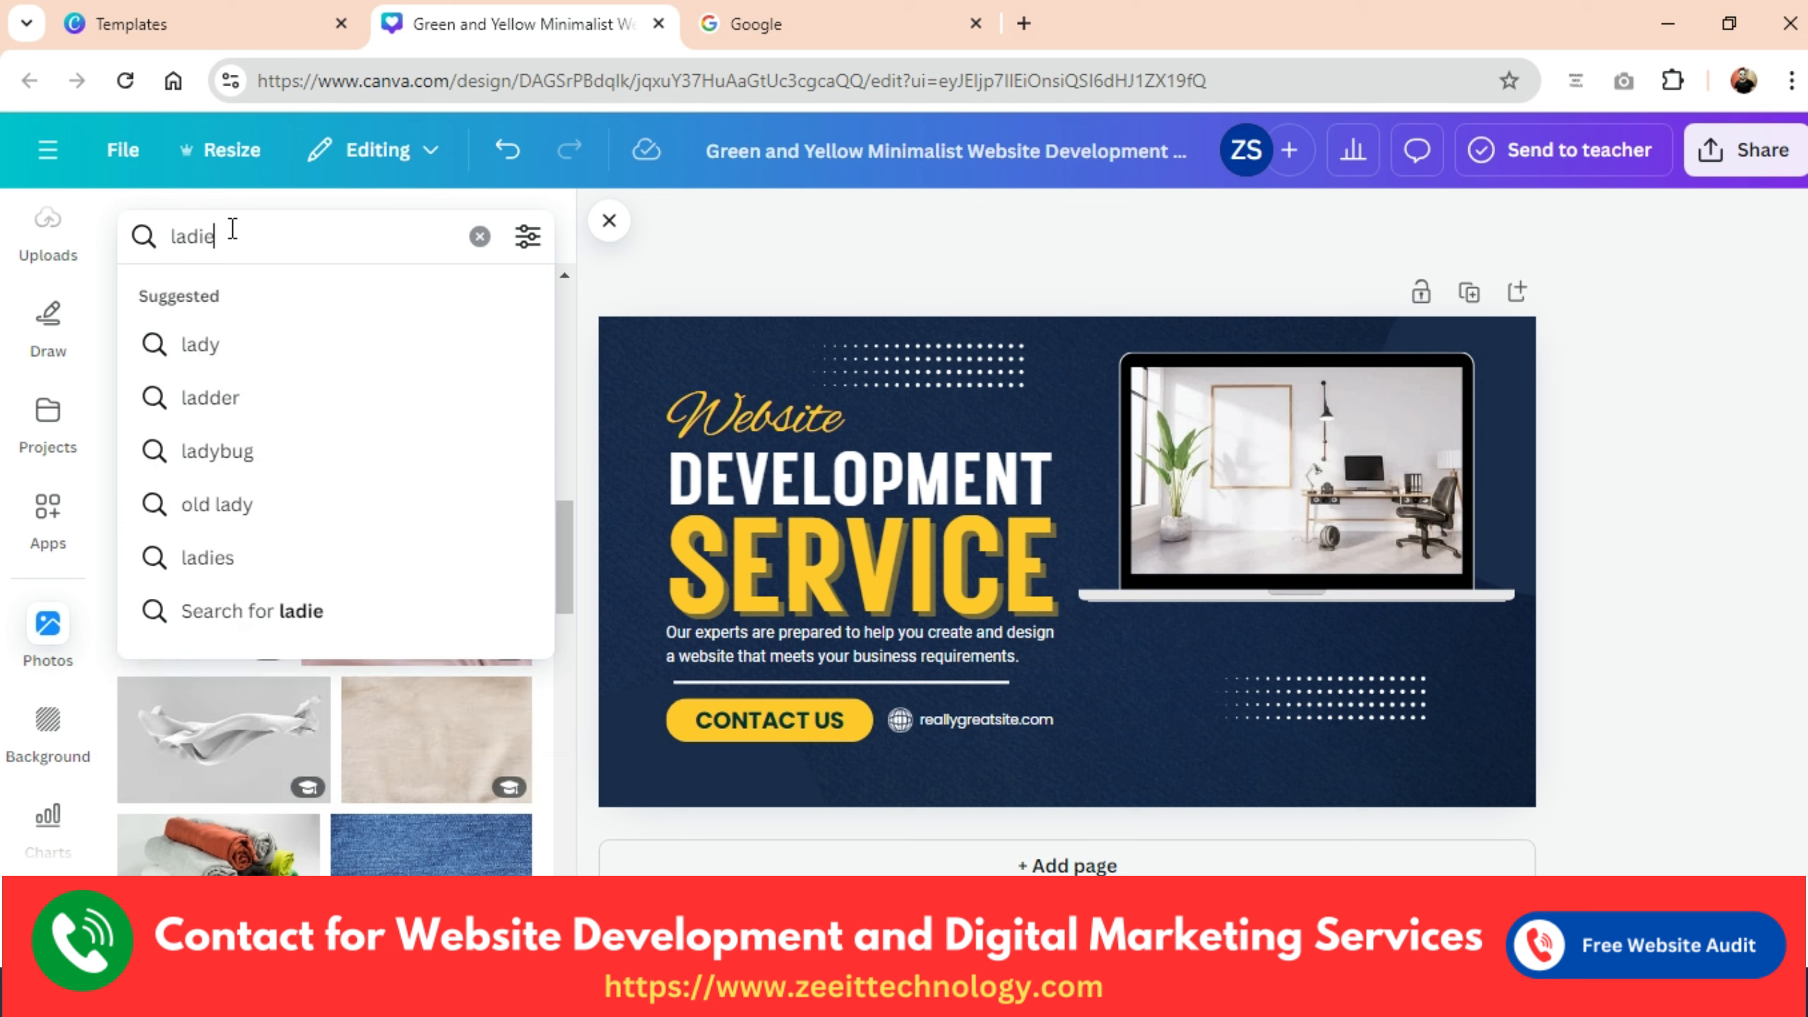
type("s shoe")
key("Return")
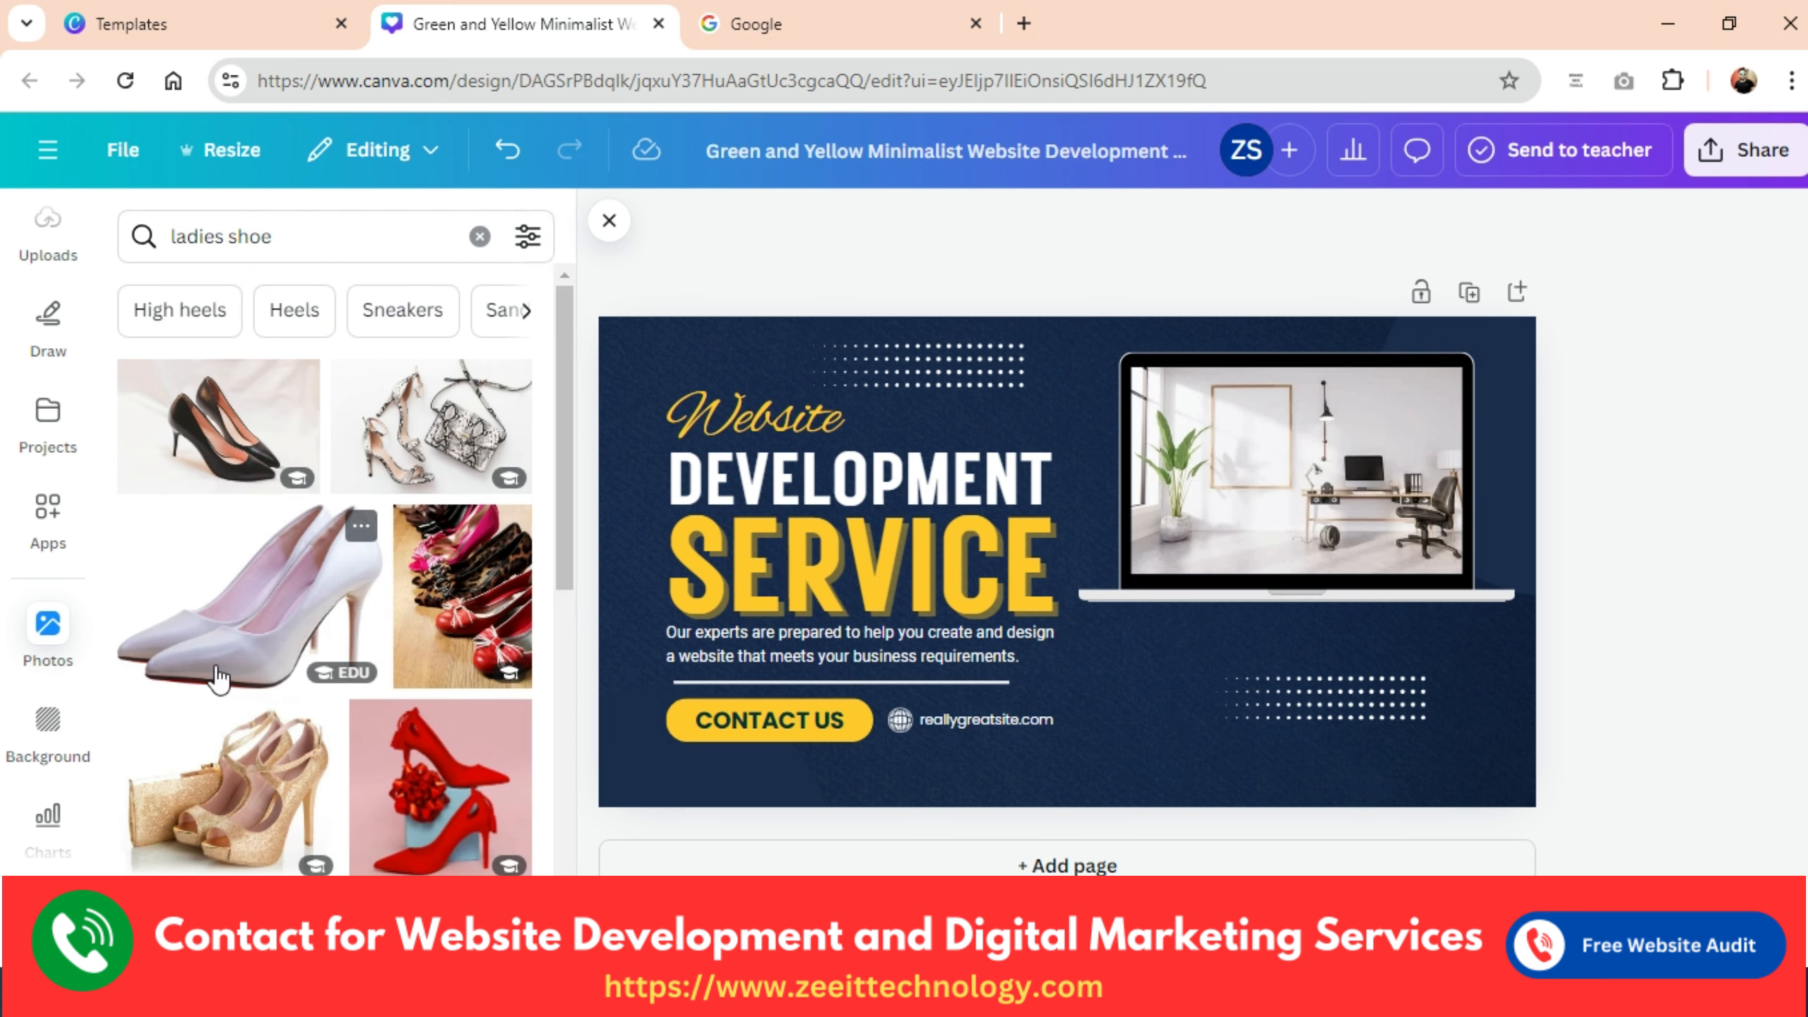
Add the photo of the red glitter high heels to the banner and remove its white background.
scroll(219, 676, "down", 5)
left_click(237, 589)
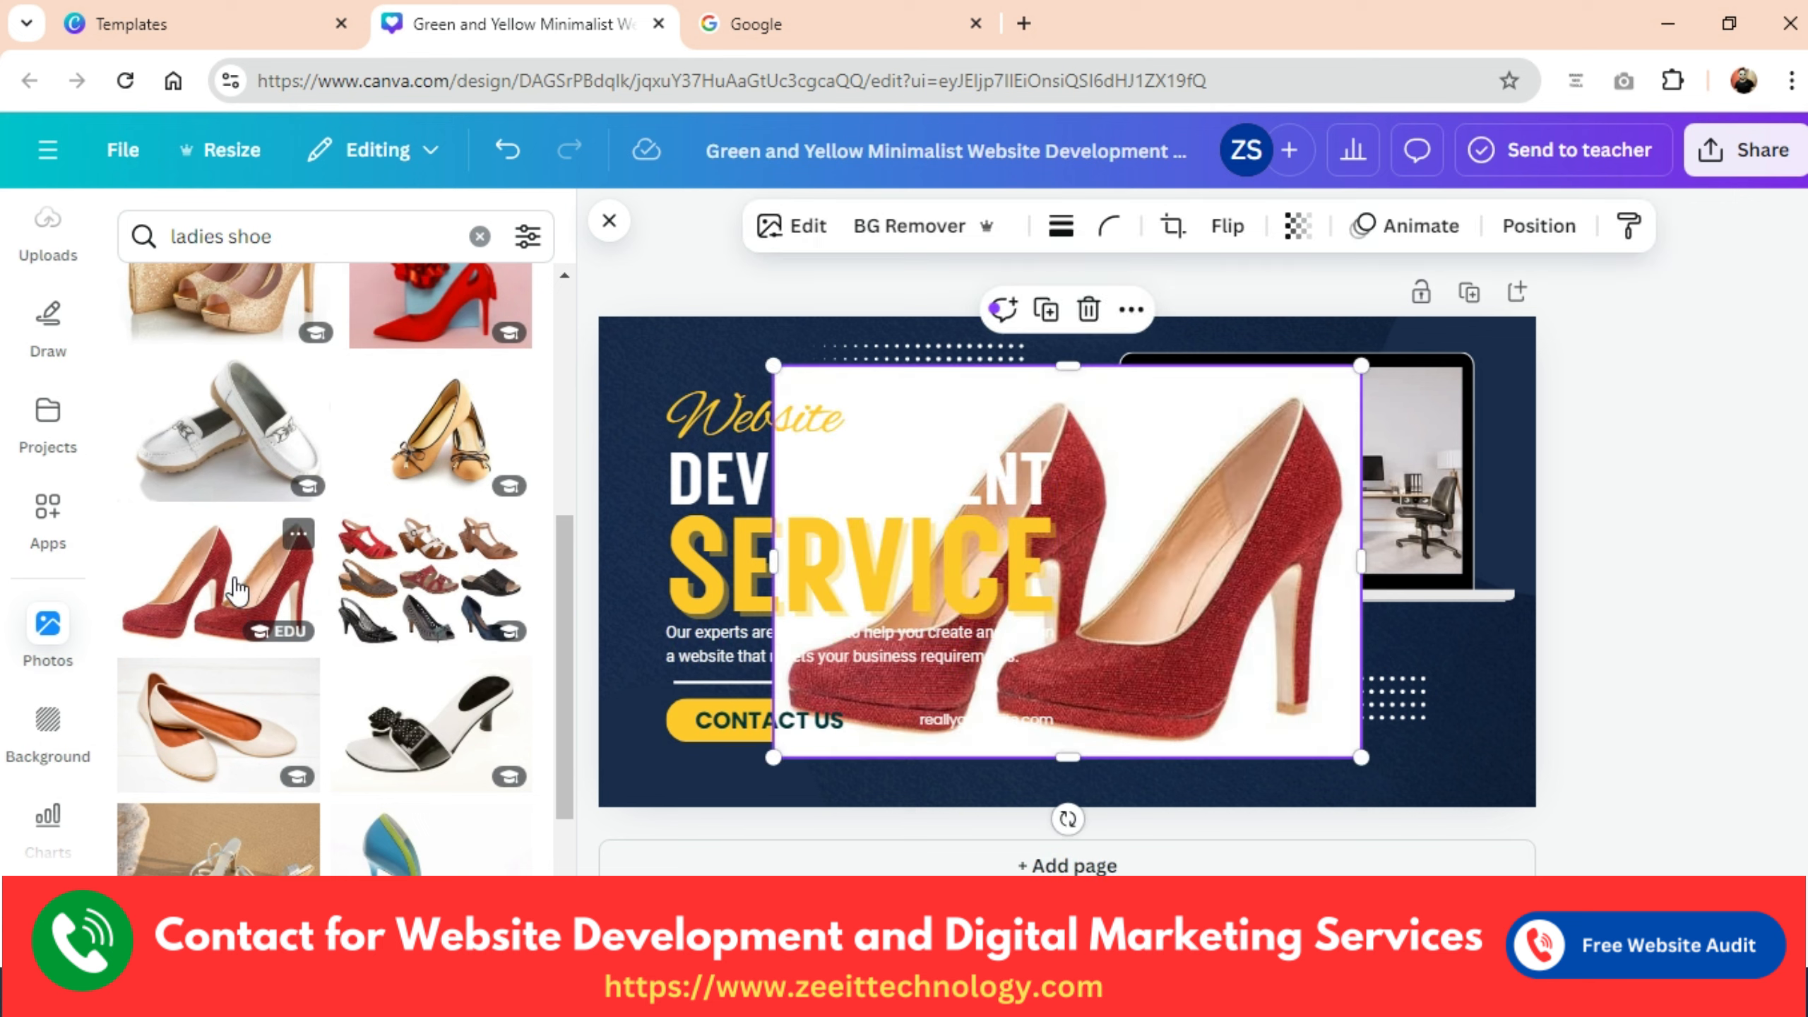
left_click_drag(1230, 582, 1344, 617)
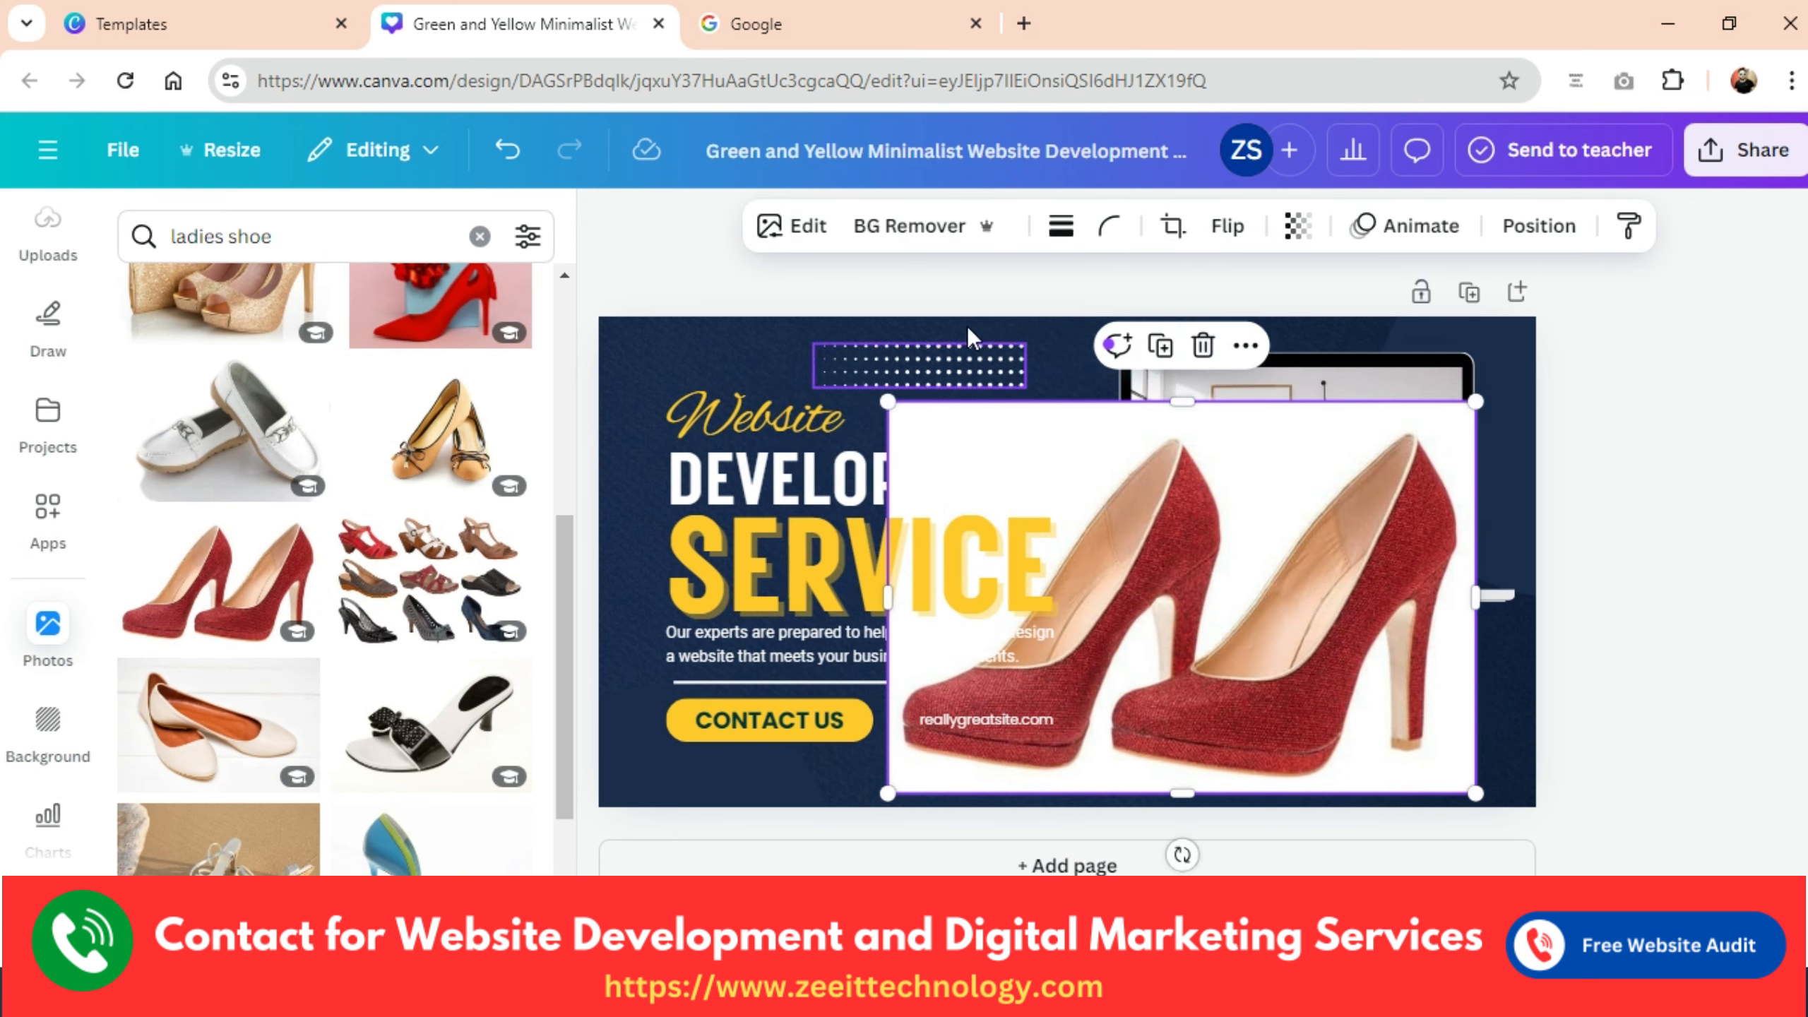
left_click(909, 230)
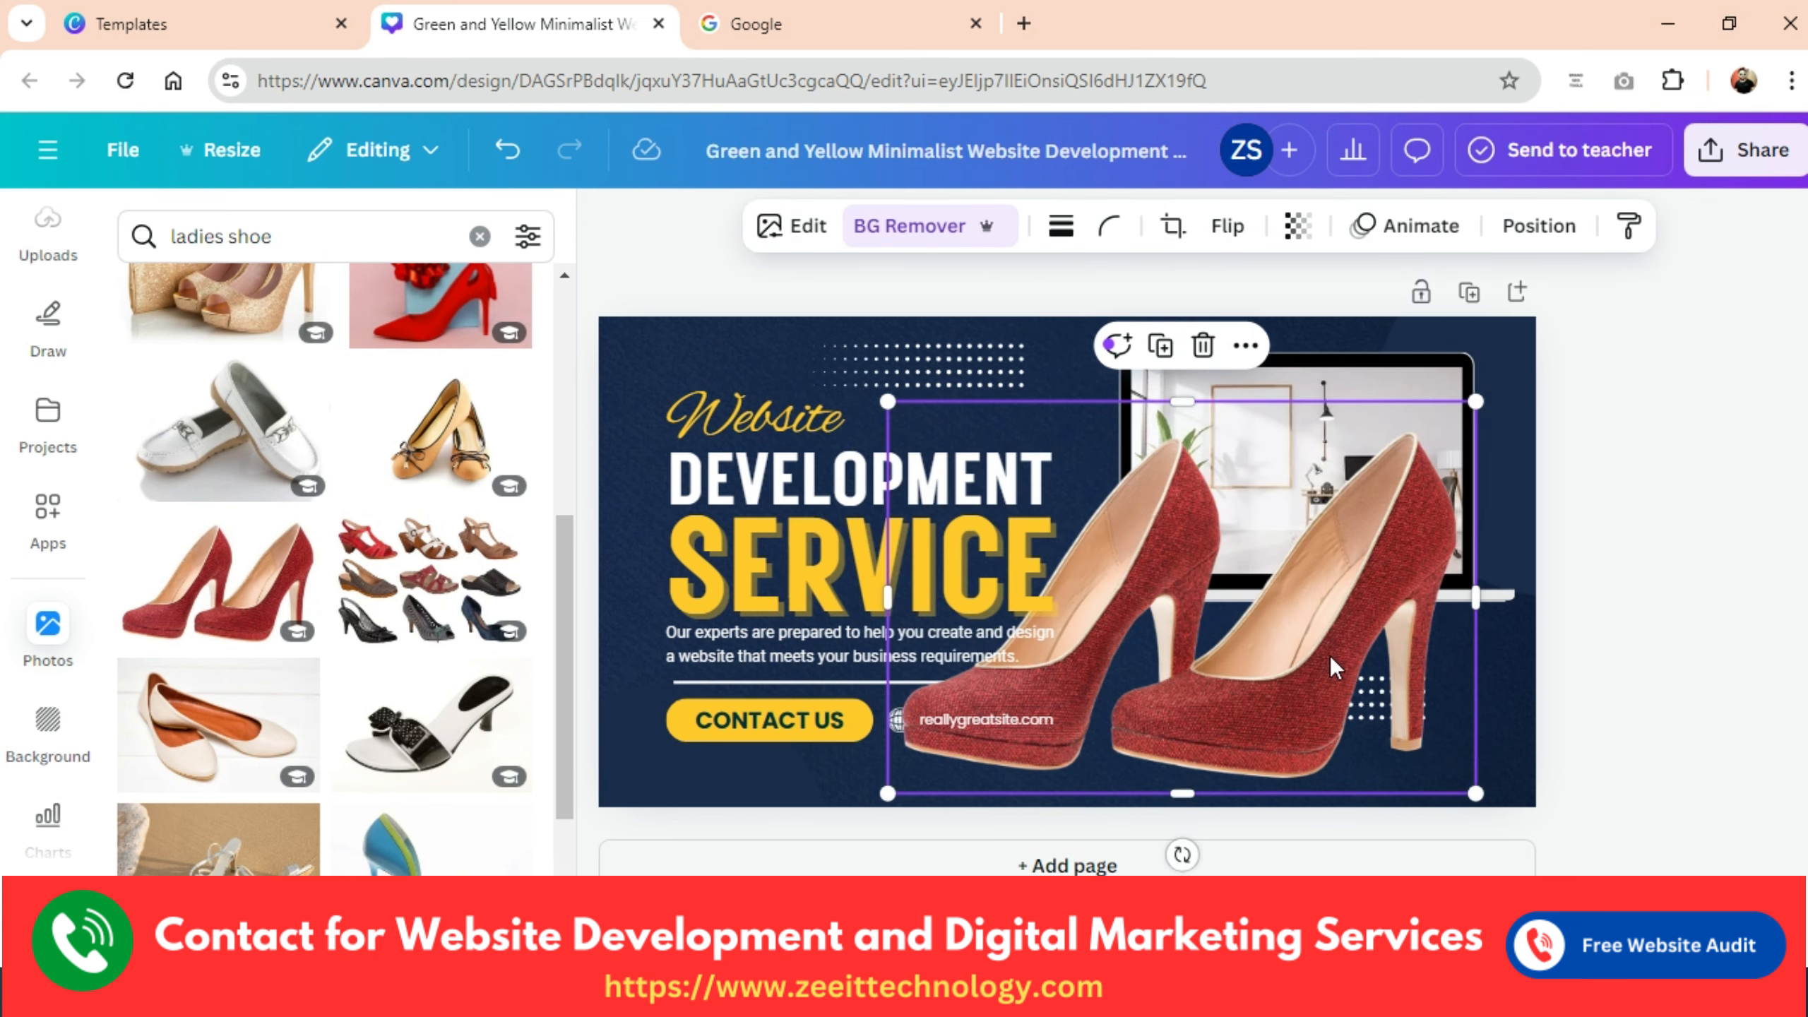
Shrink the red heels cutout to fit below the laptop, and delete it from the banner.
left_click_drag(1238, 654, 1271, 666)
left_click_drag(1509, 410, 1229, 604)
left_click_drag(1075, 690, 1280, 684)
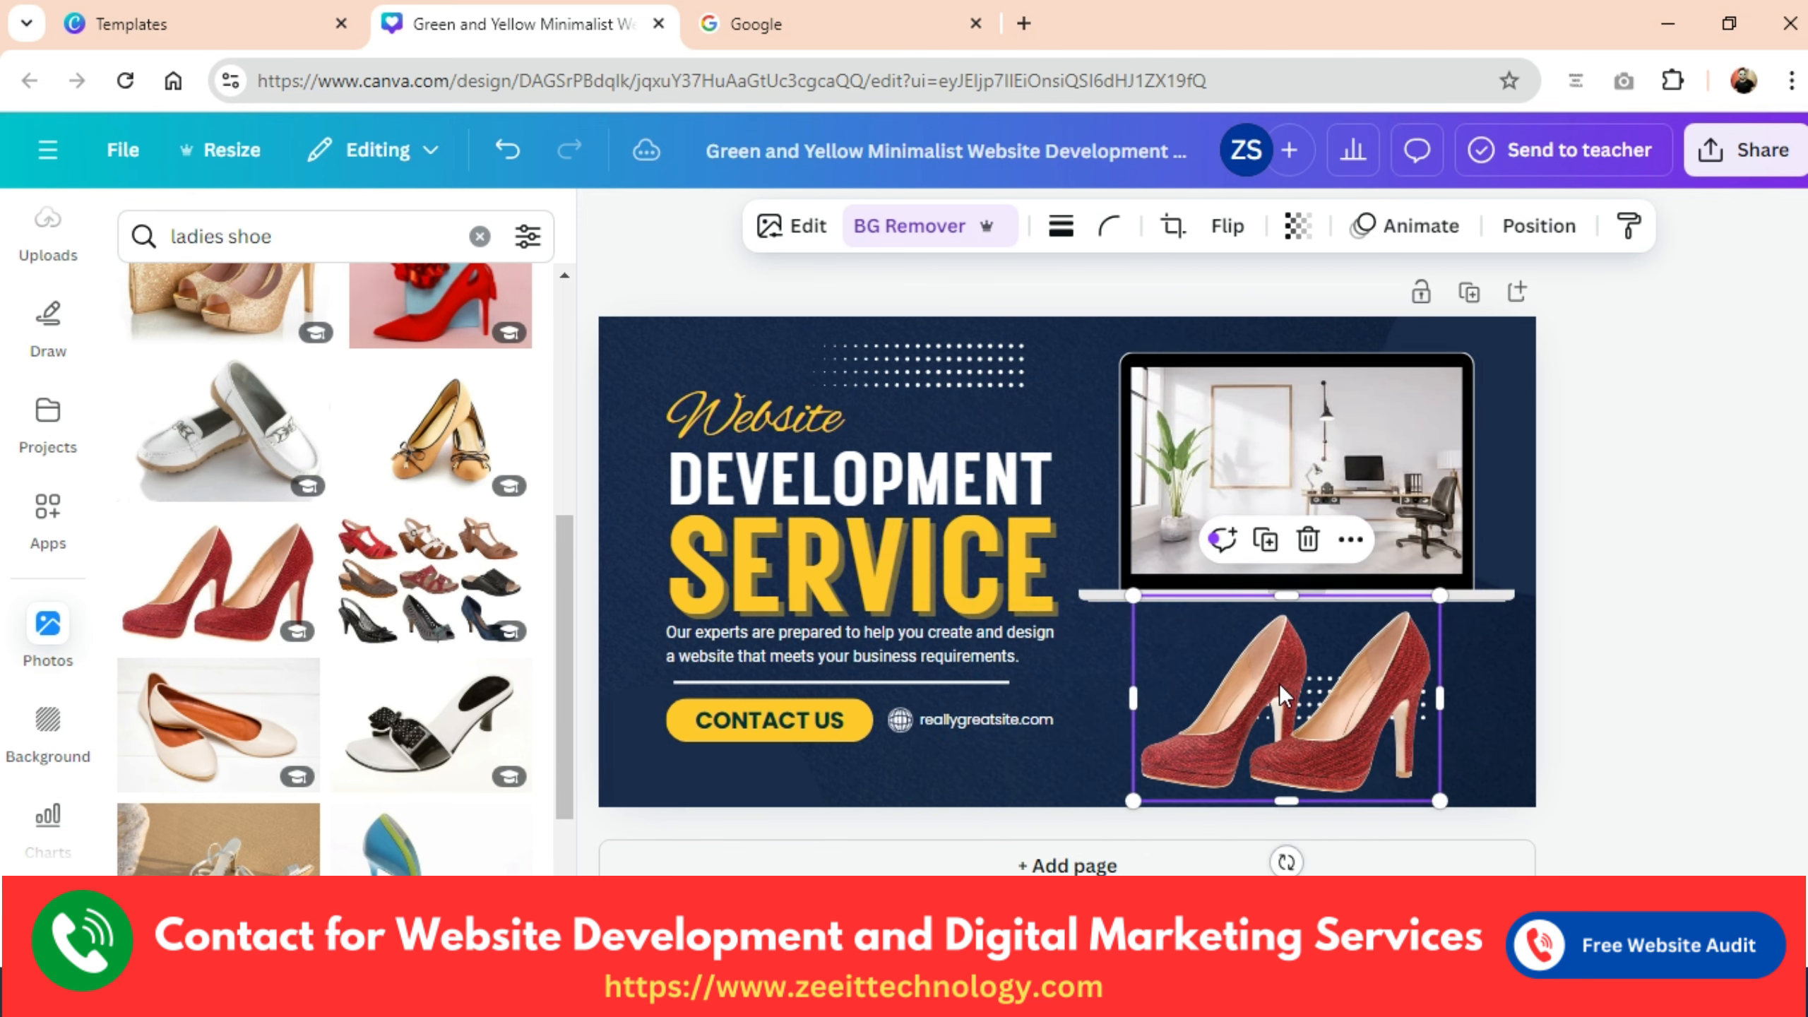
key("Delete")
Add the photo of red heels on a pink backdrop and try the background remover on it.
scroll(274, 737, "down", 3)
scroll(274, 737, "down", 6)
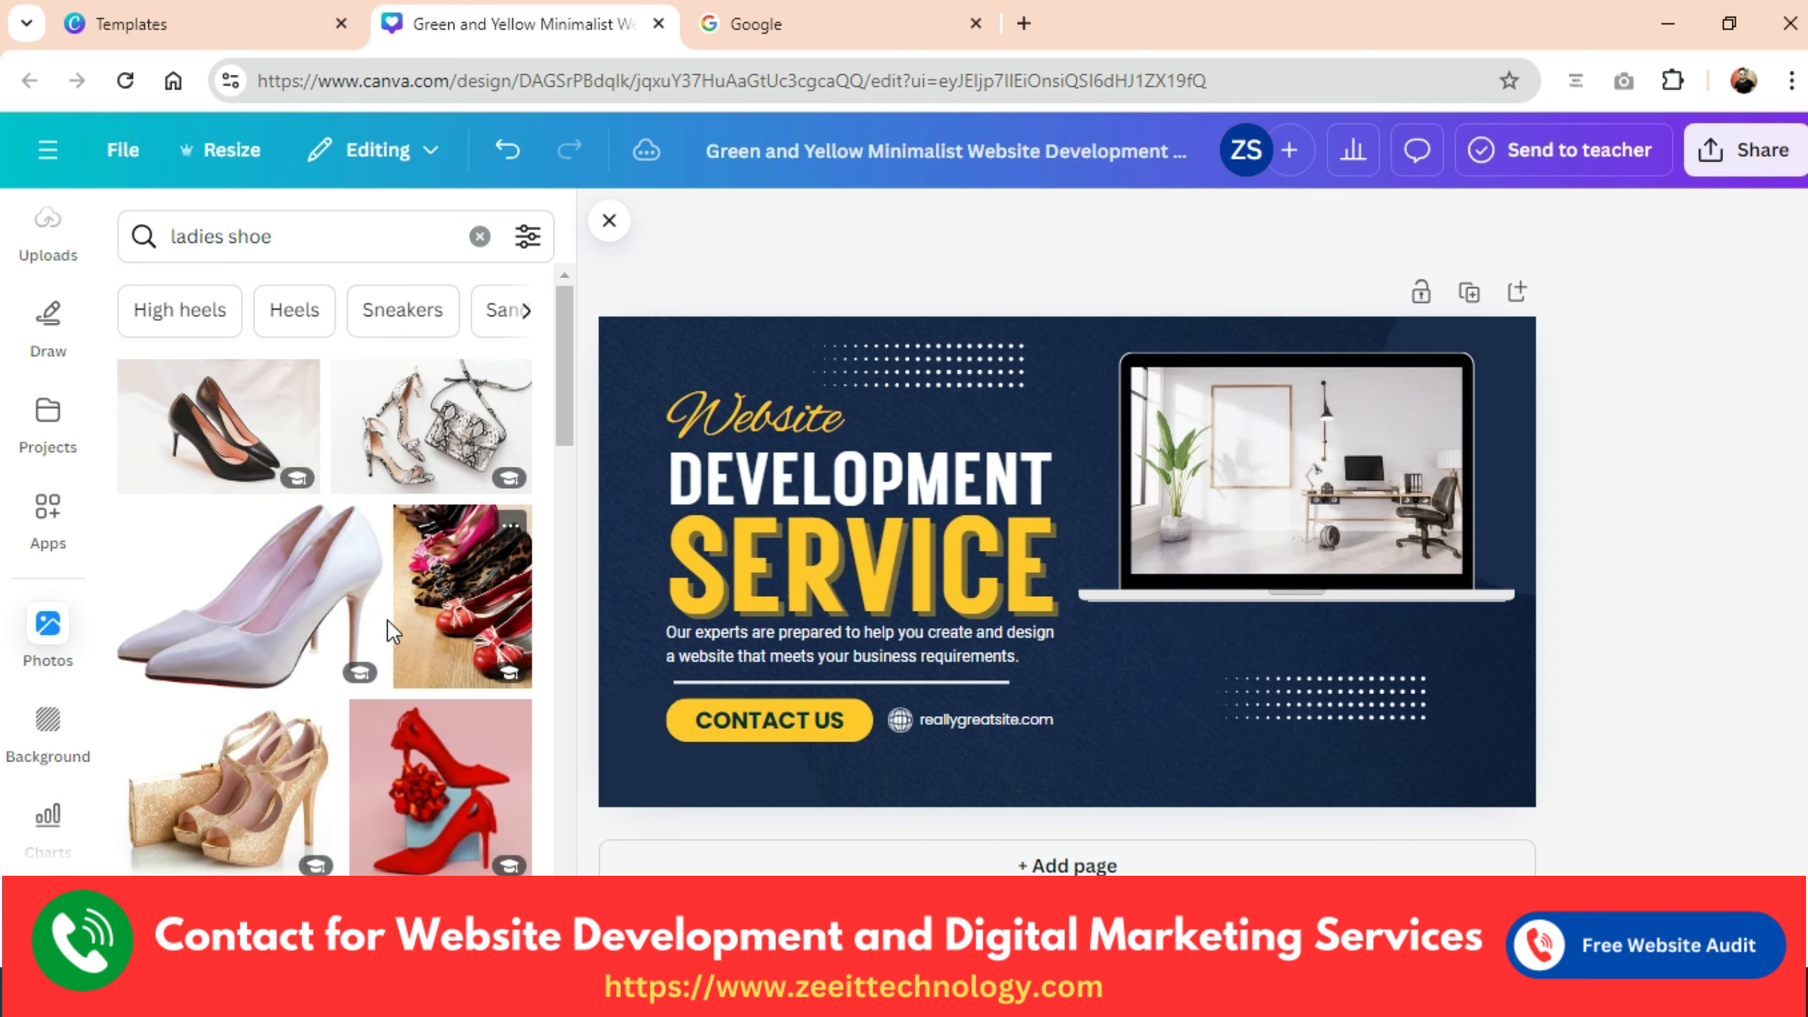
scroll(362, 683, "down", 3)
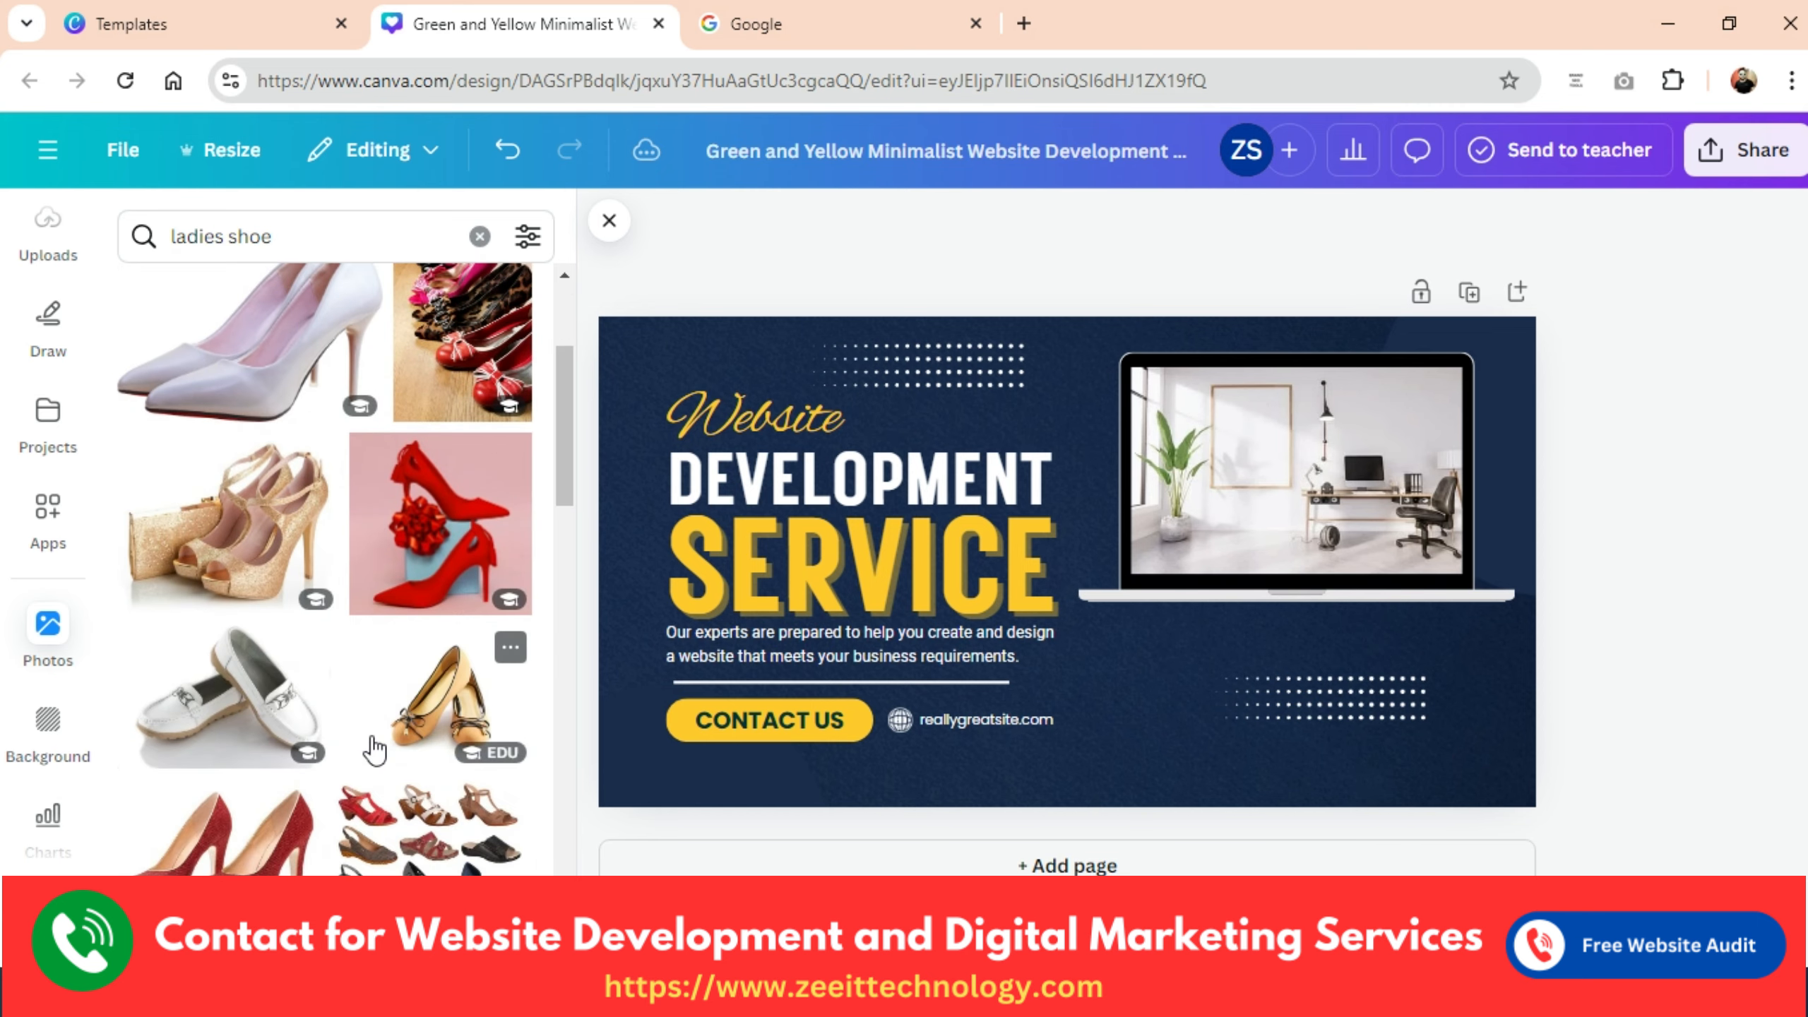
left_click(438, 556)
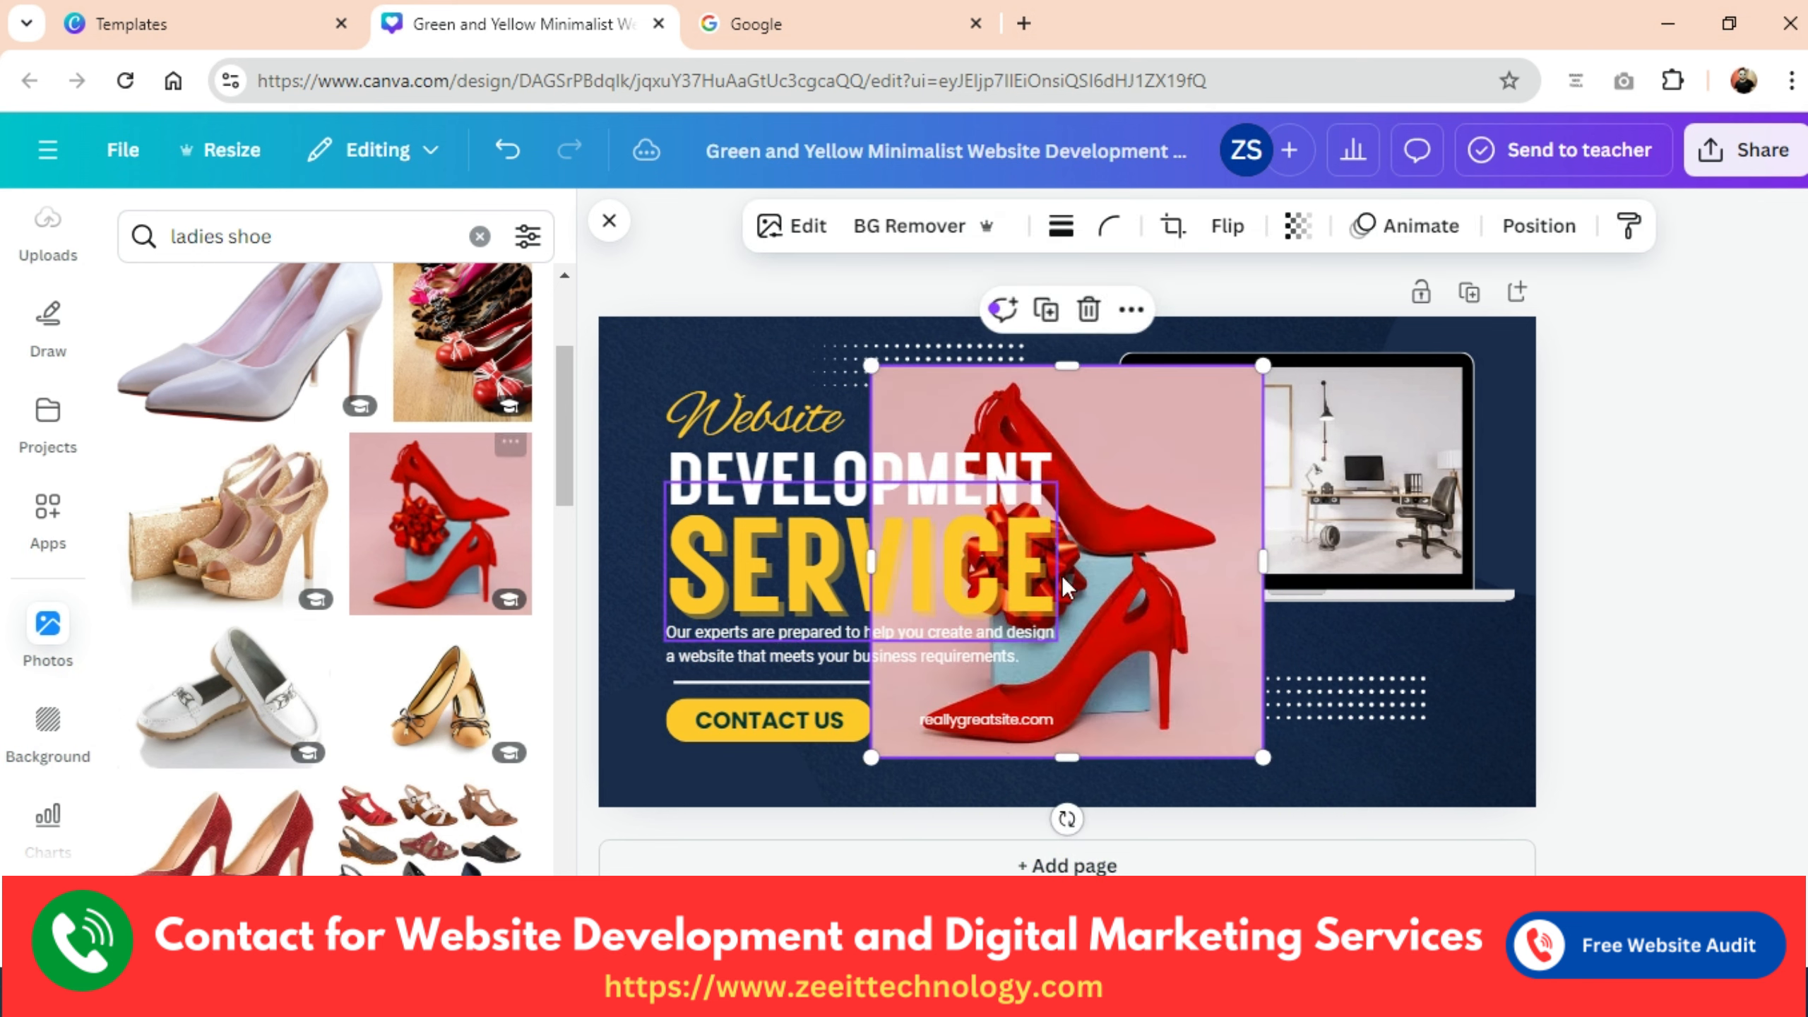
left_click(940, 241)
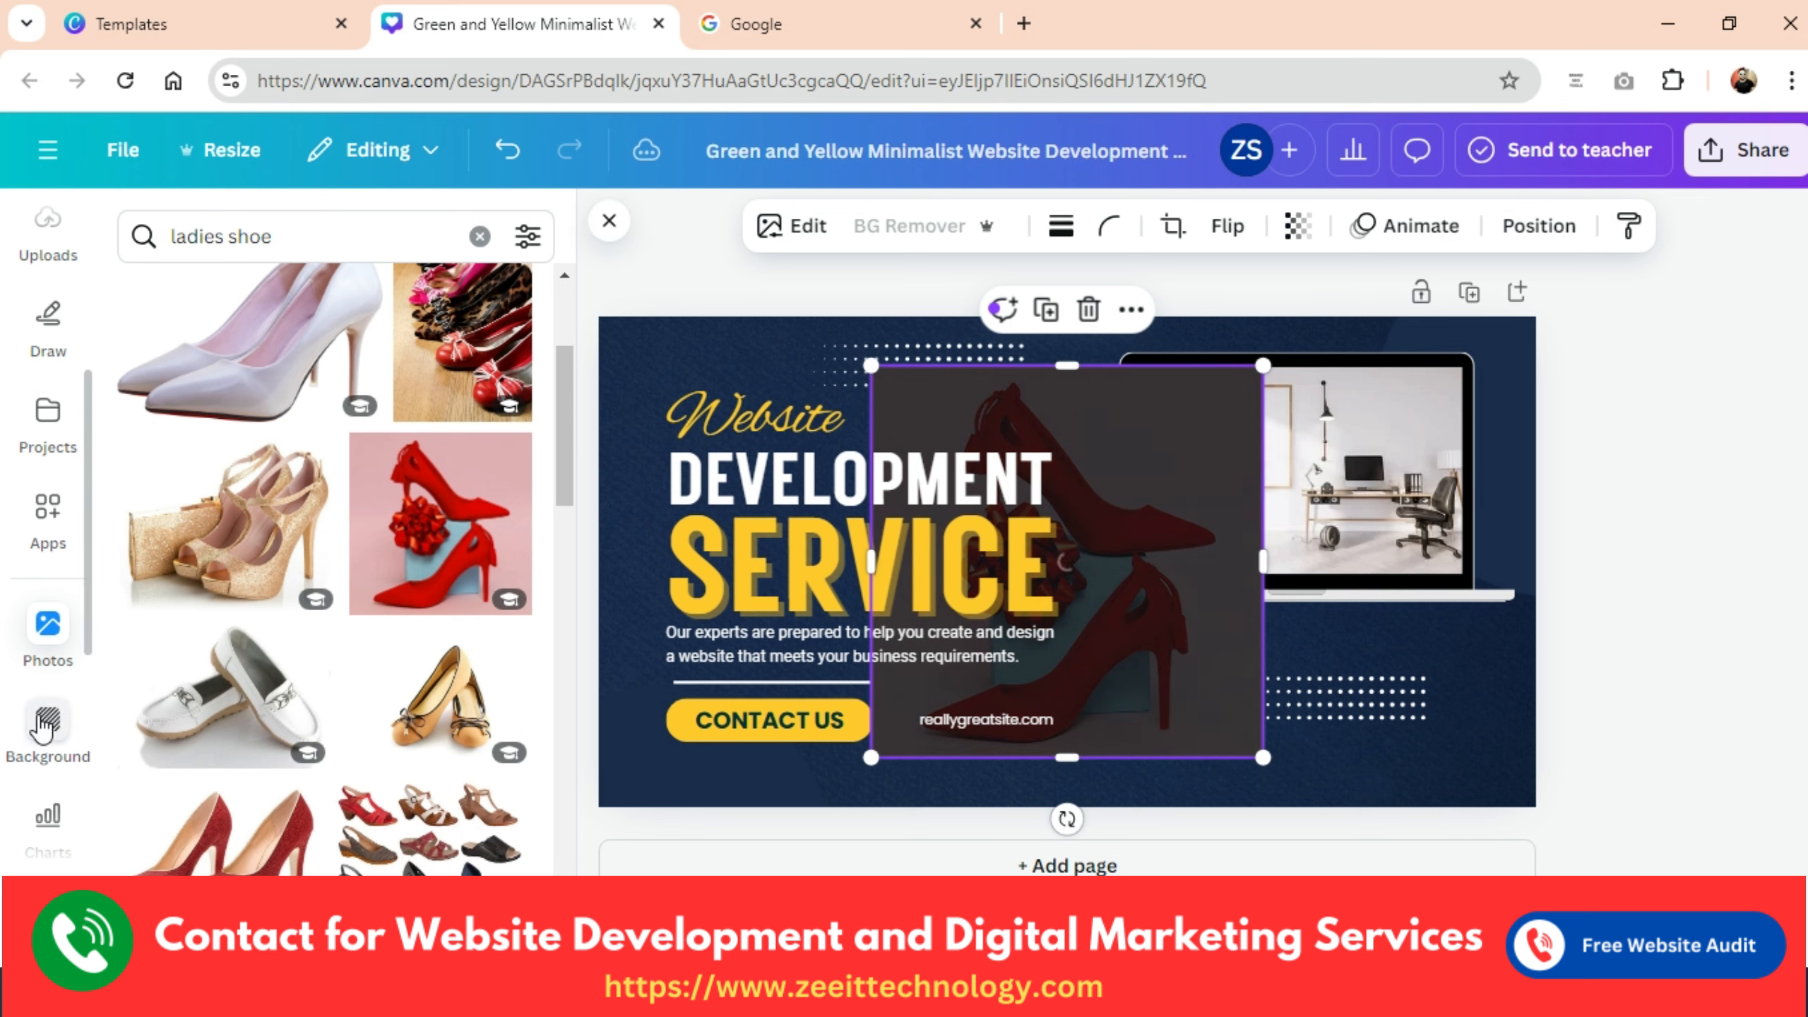
Try the pink-backdrop heels photo in the laptop screen, undo the placement and delete the photo.
left_click(46, 721)
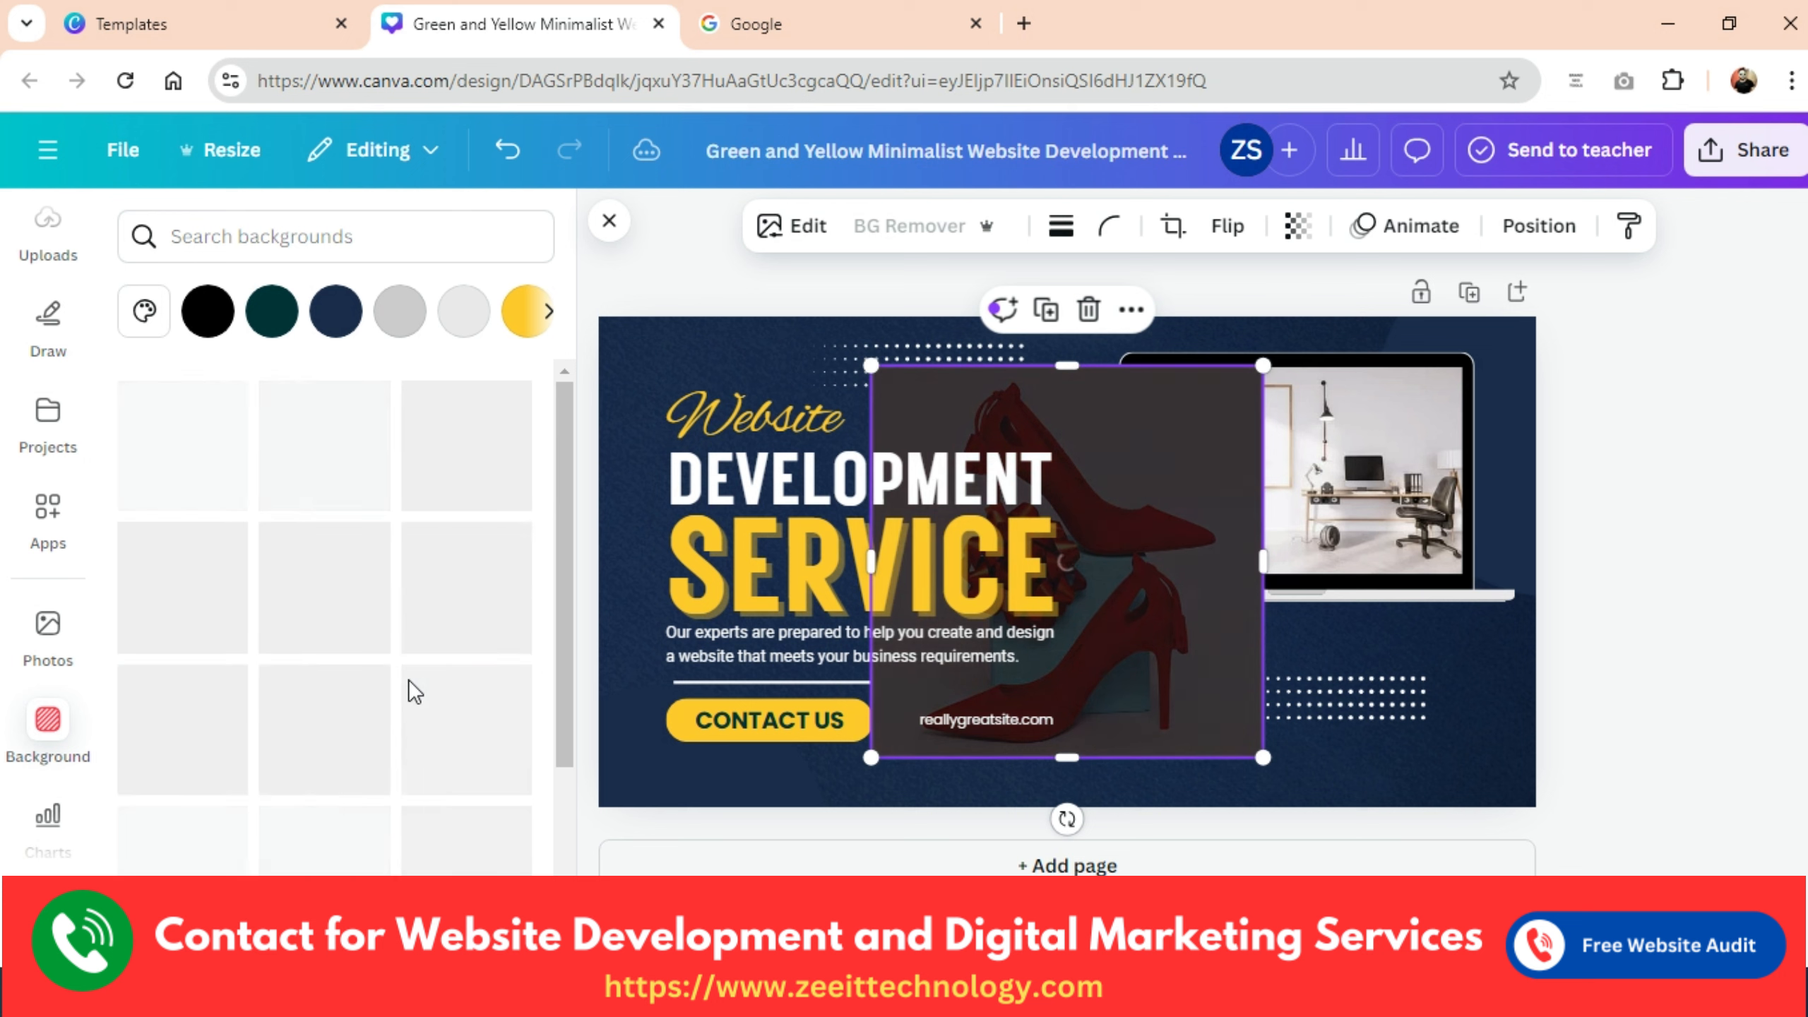
scroll(410, 682, "down", 2)
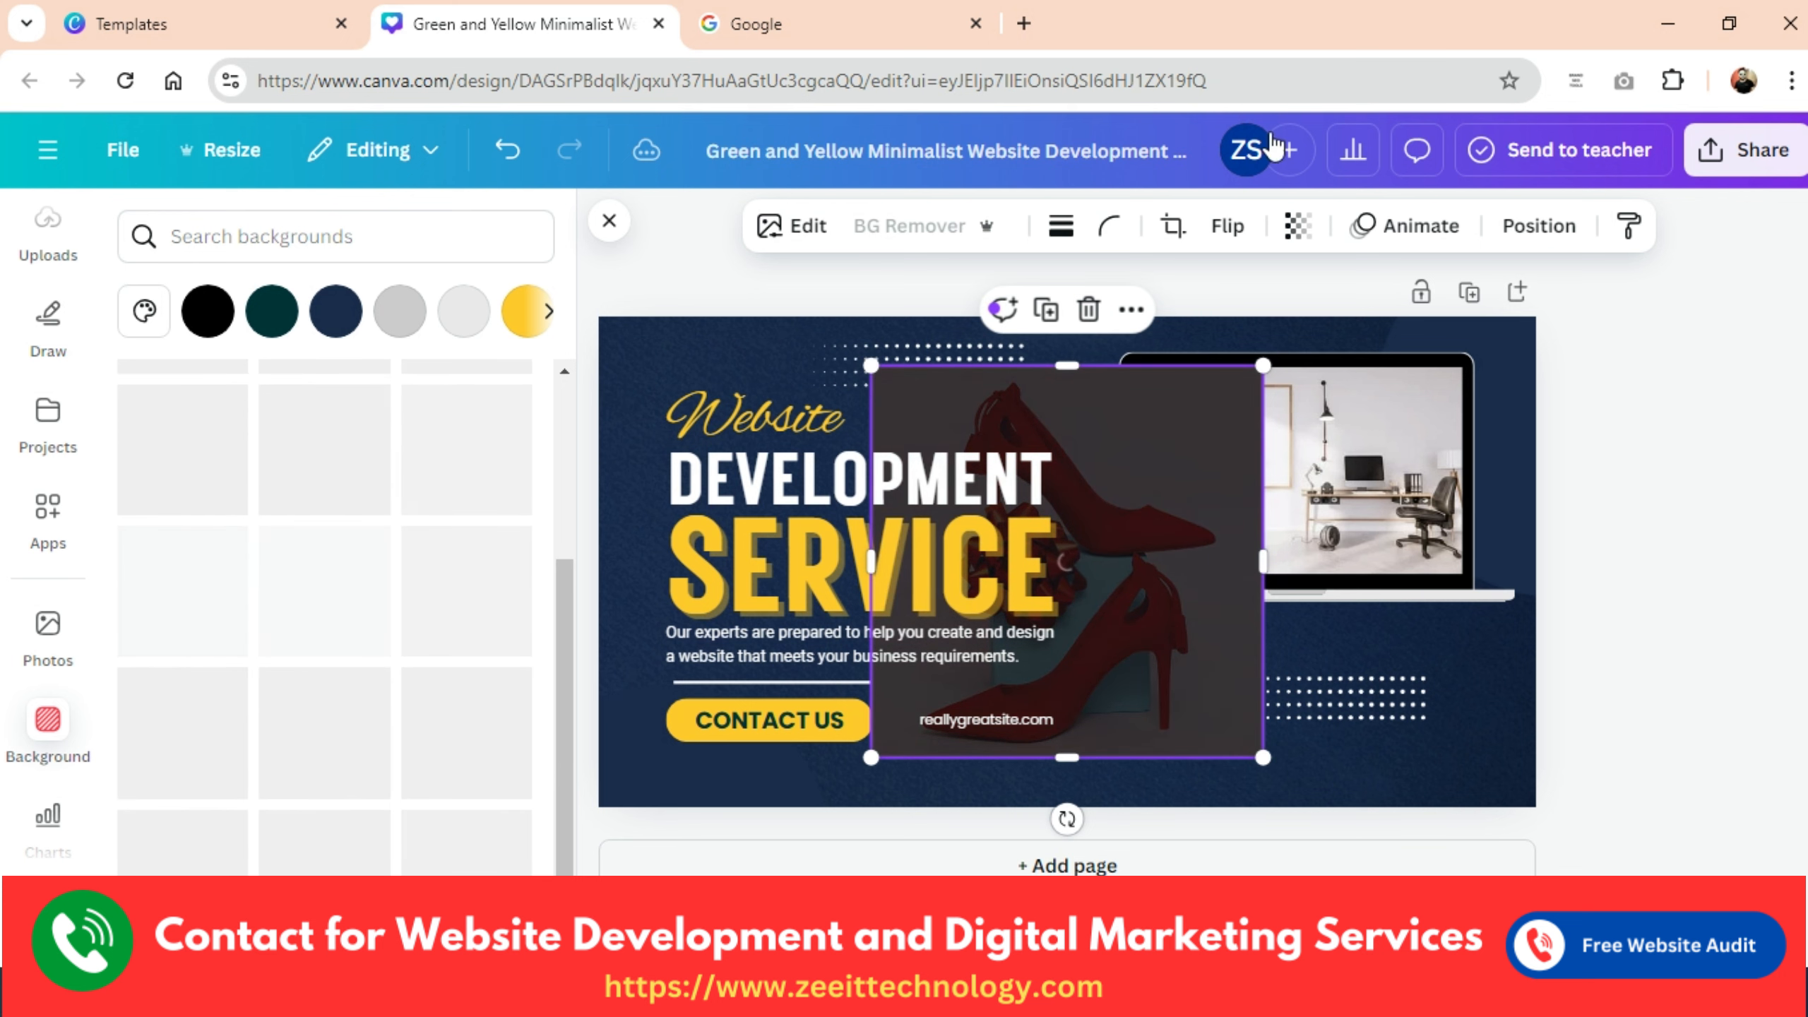
left_click_drag(1188, 445, 1308, 502)
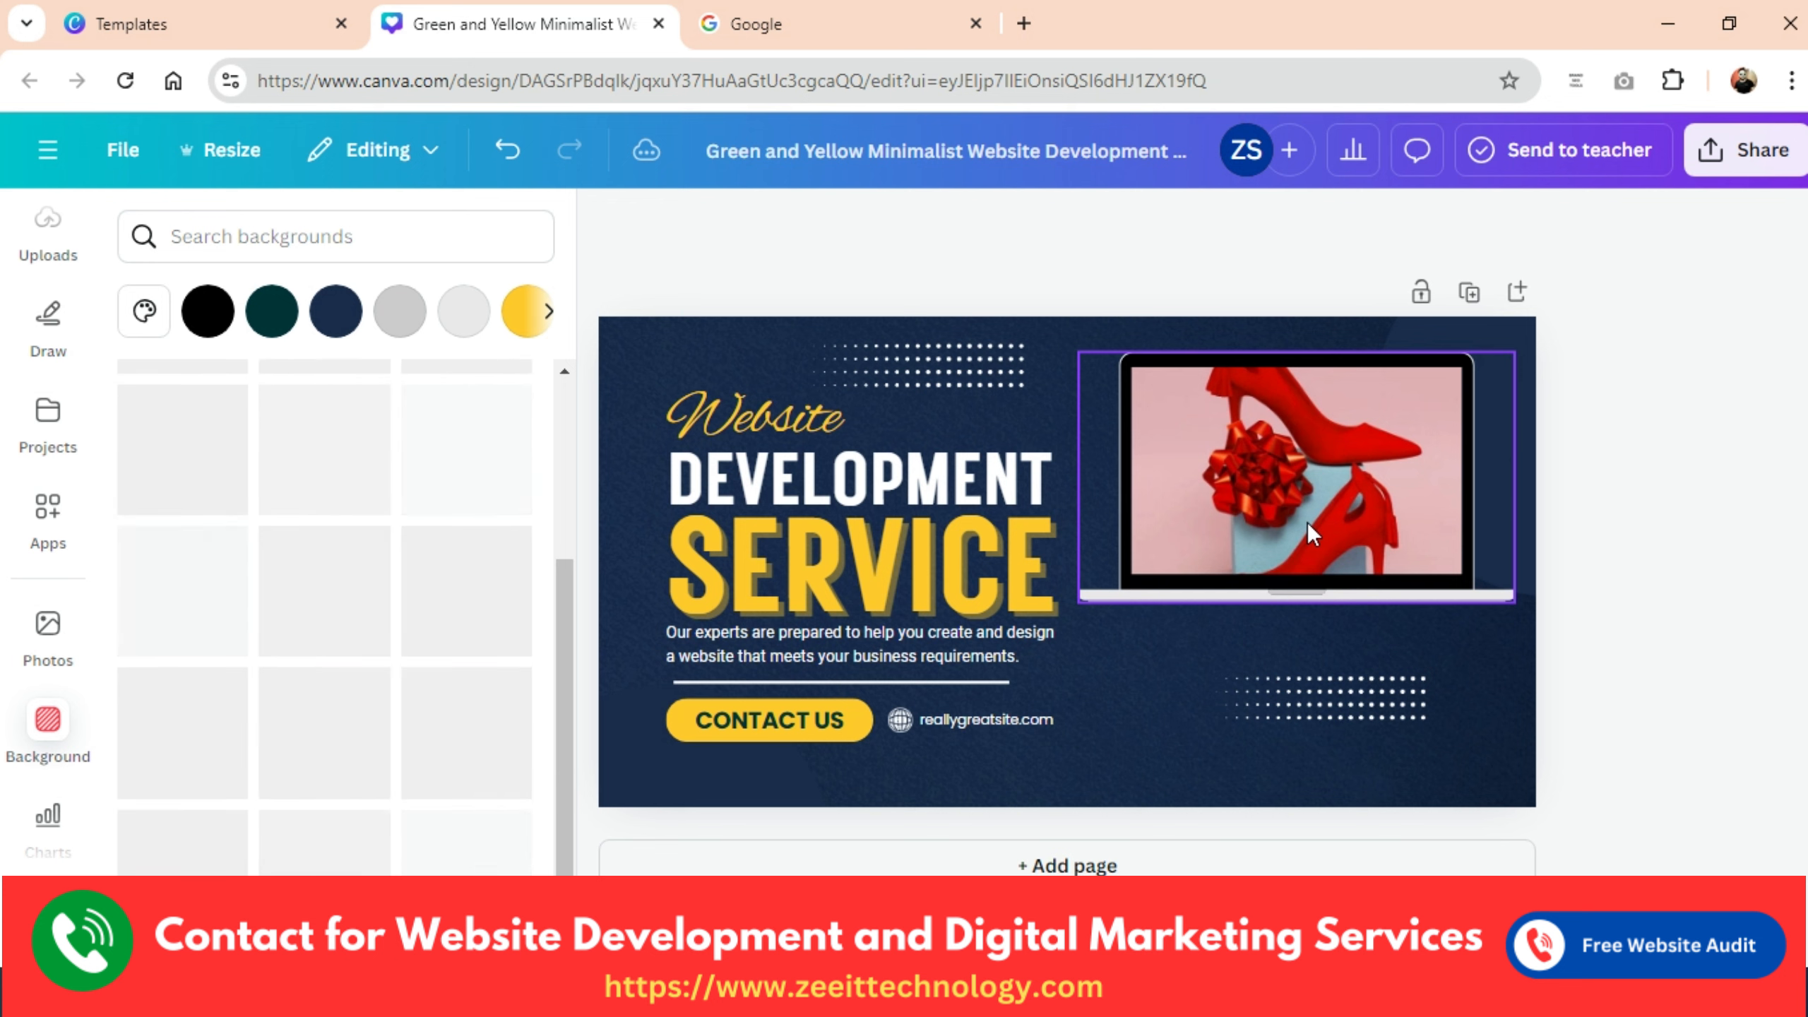
key("ctrl+z")
left_click(1161, 410)
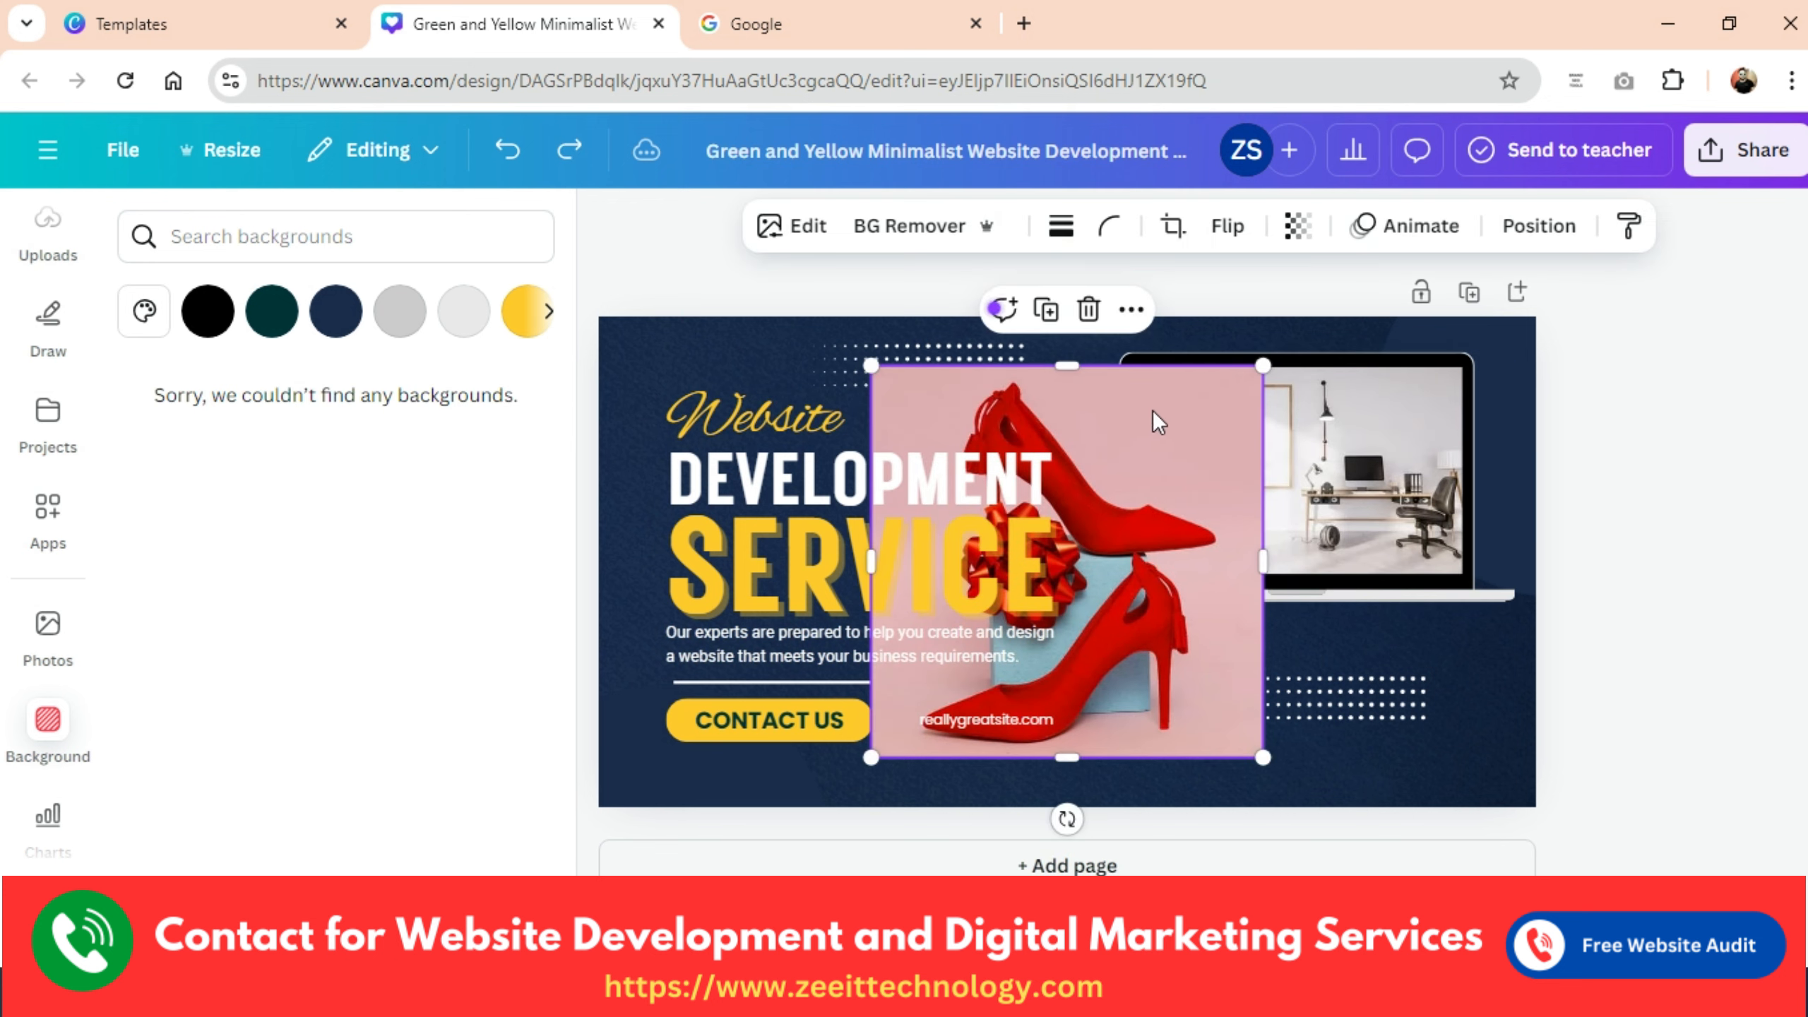
key("Delete")
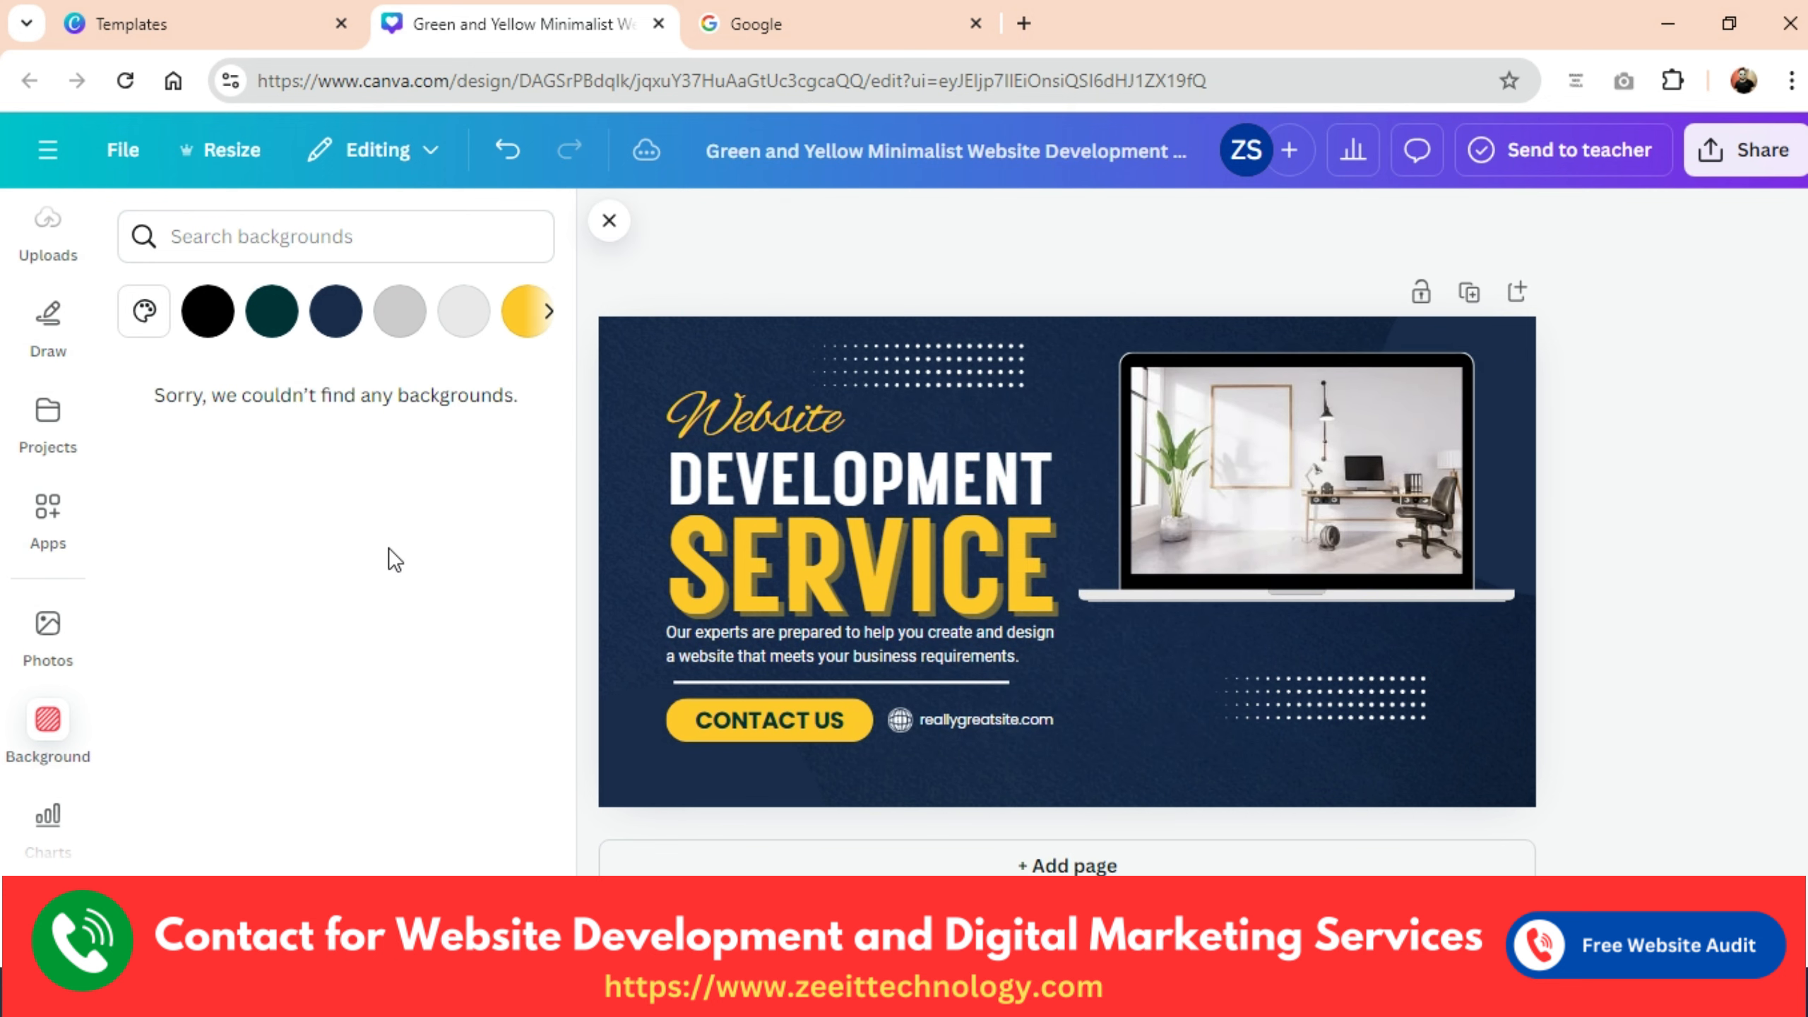
Reopen the background collection and check the other design tools available beside it.
left_click(48, 719)
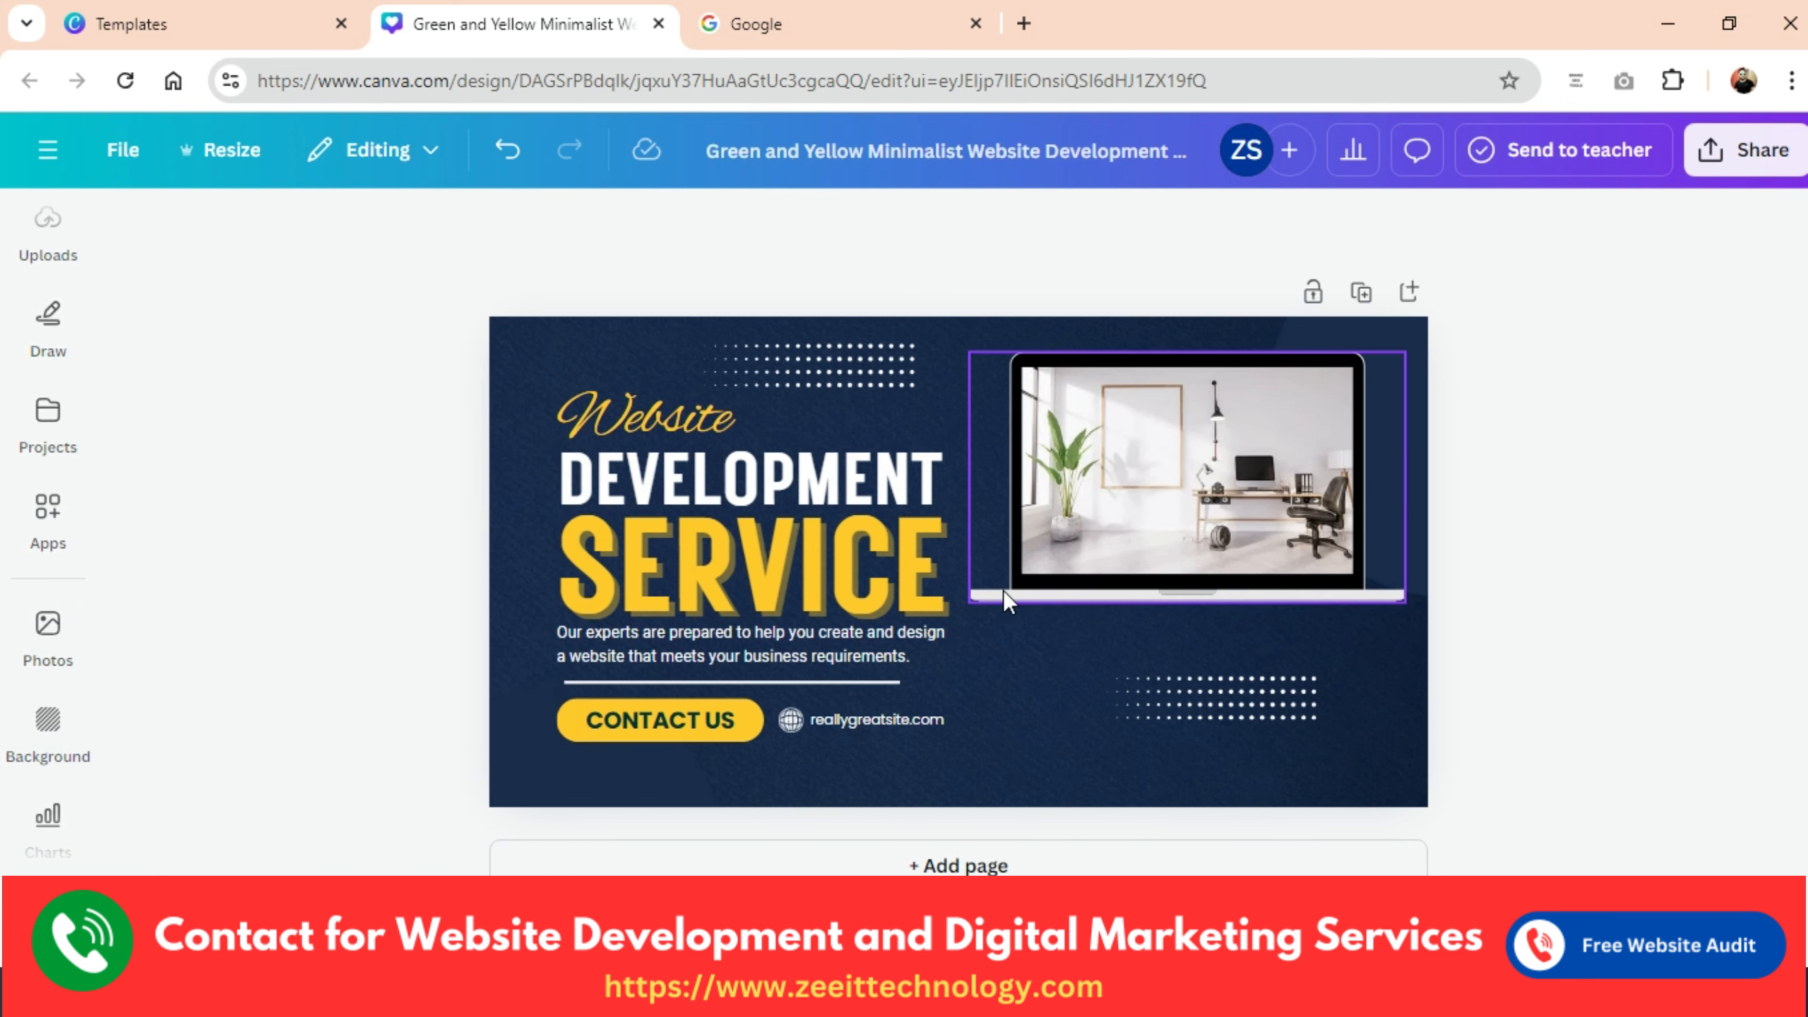
key("ctrl+z")
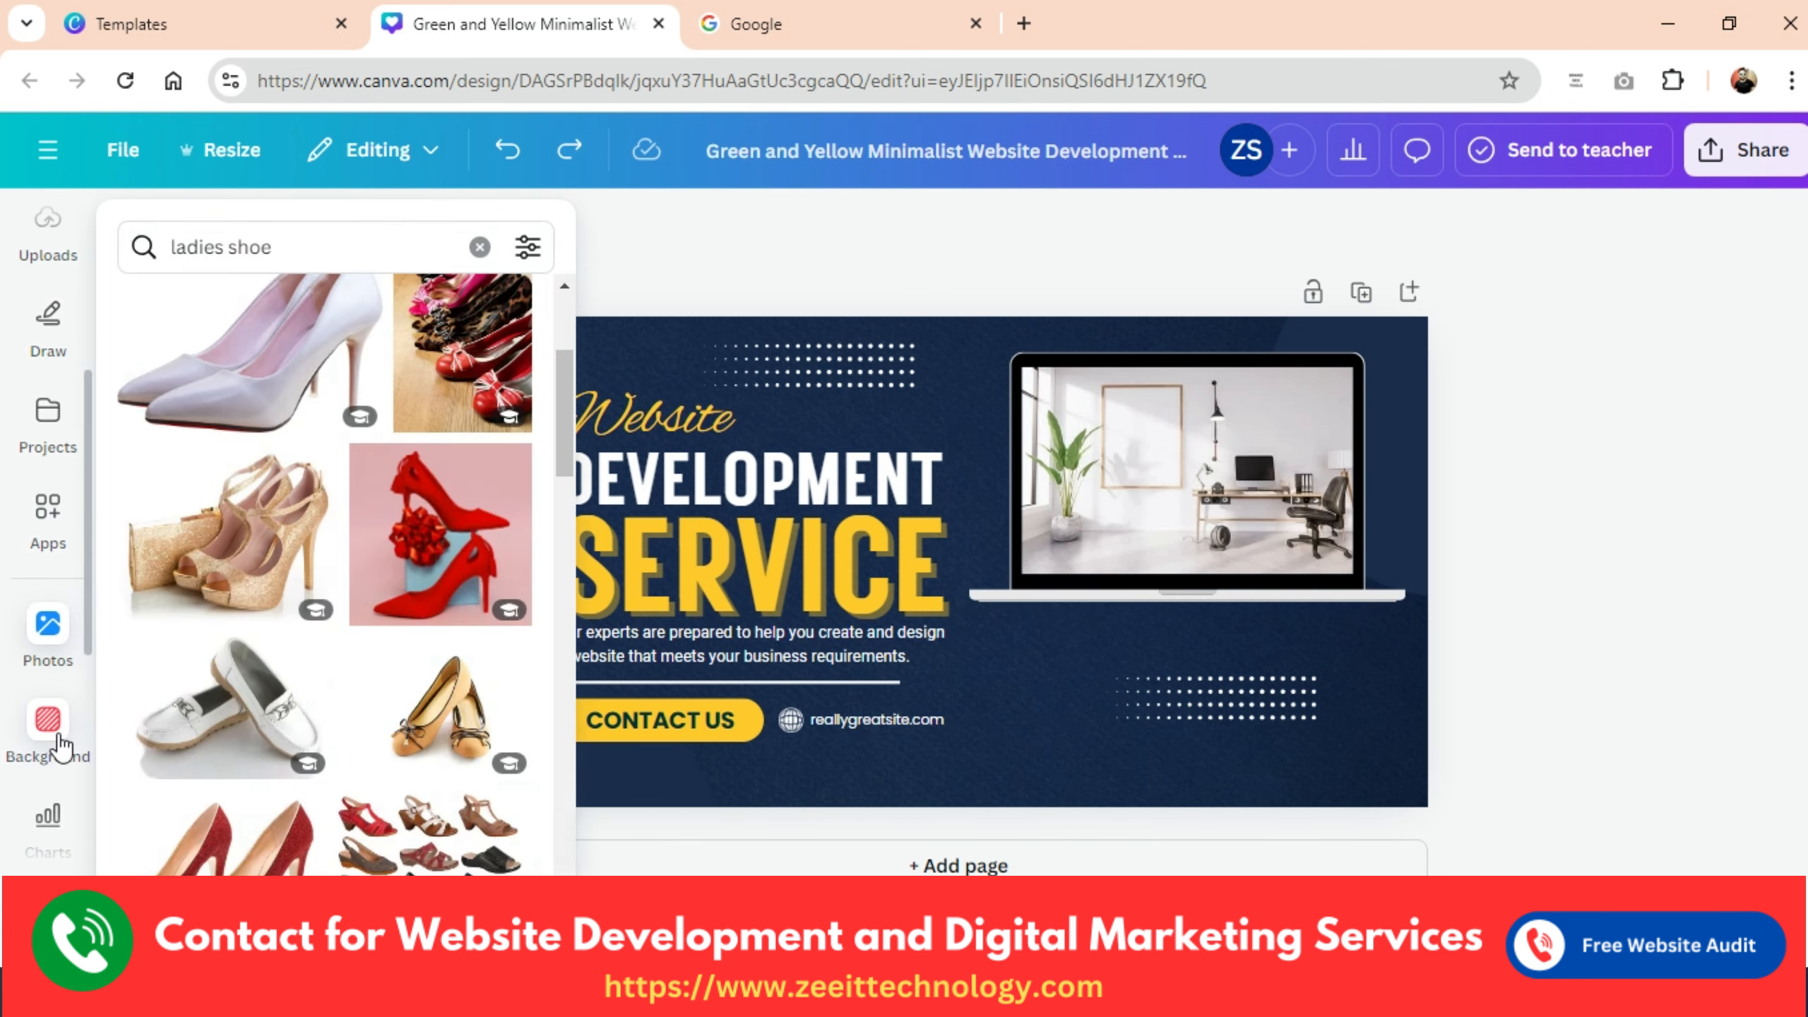
left_click(48, 719)
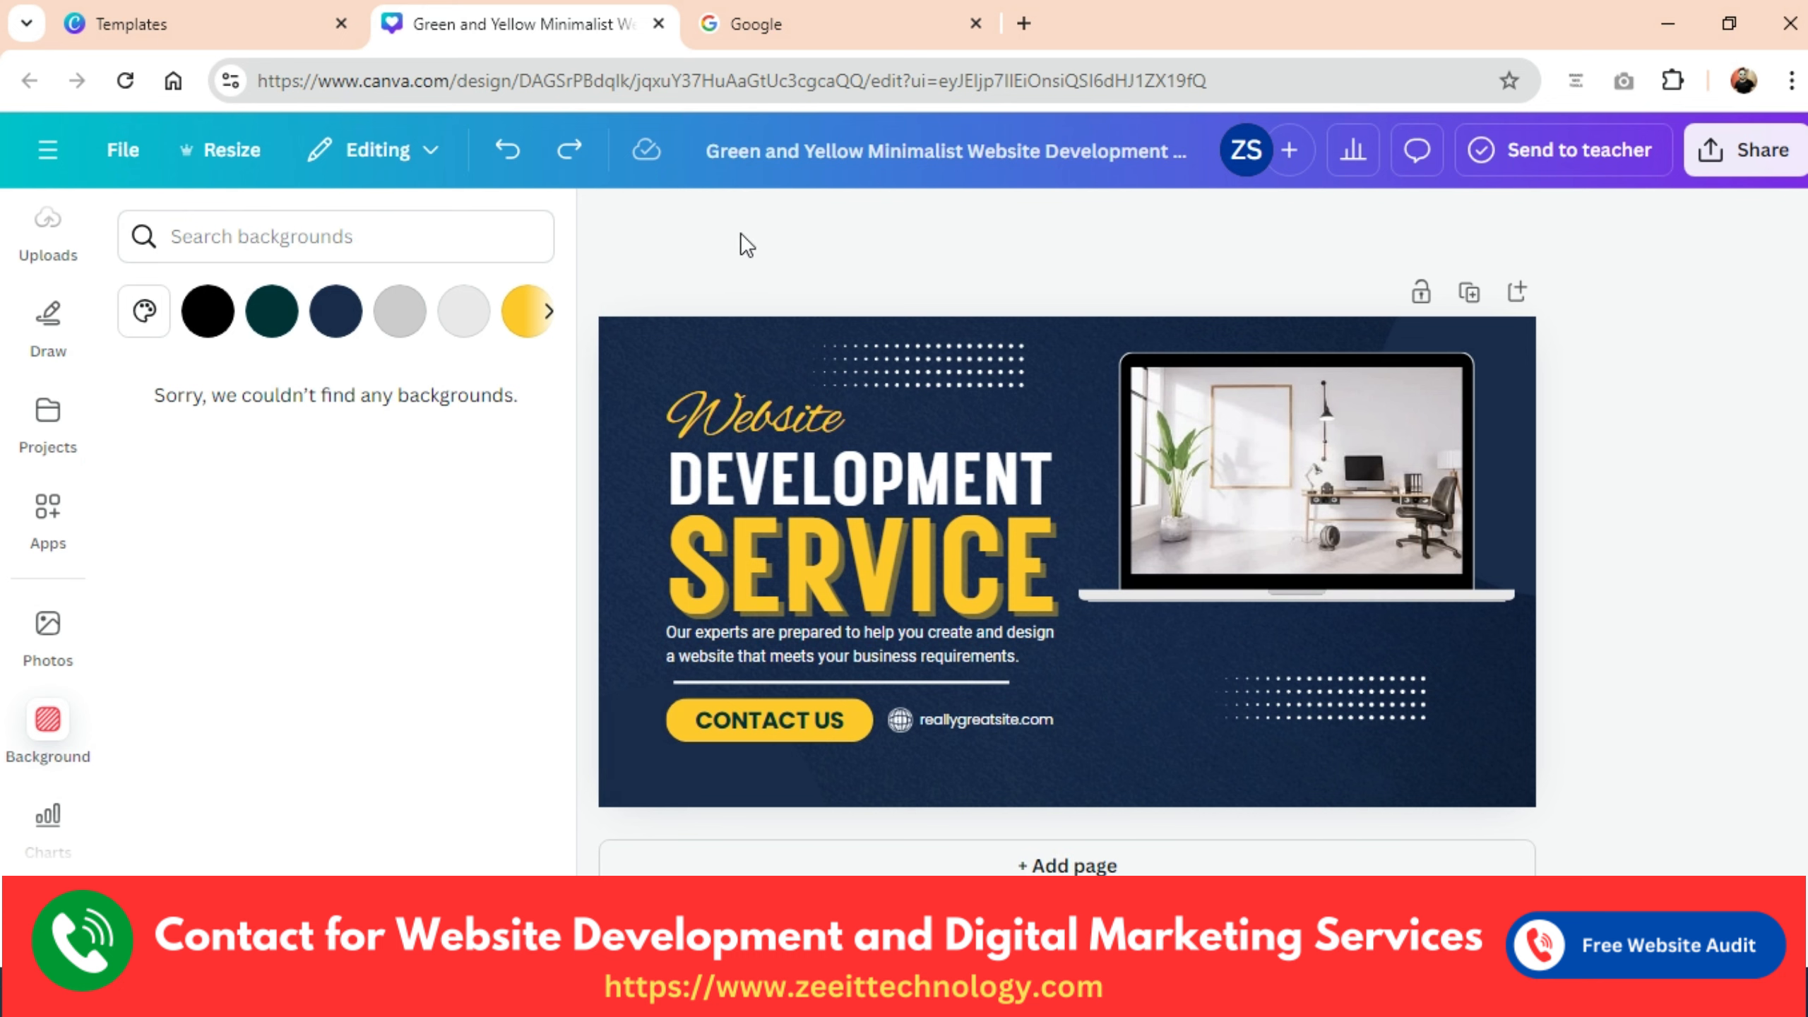
scroll(66, 741, "down", 3)
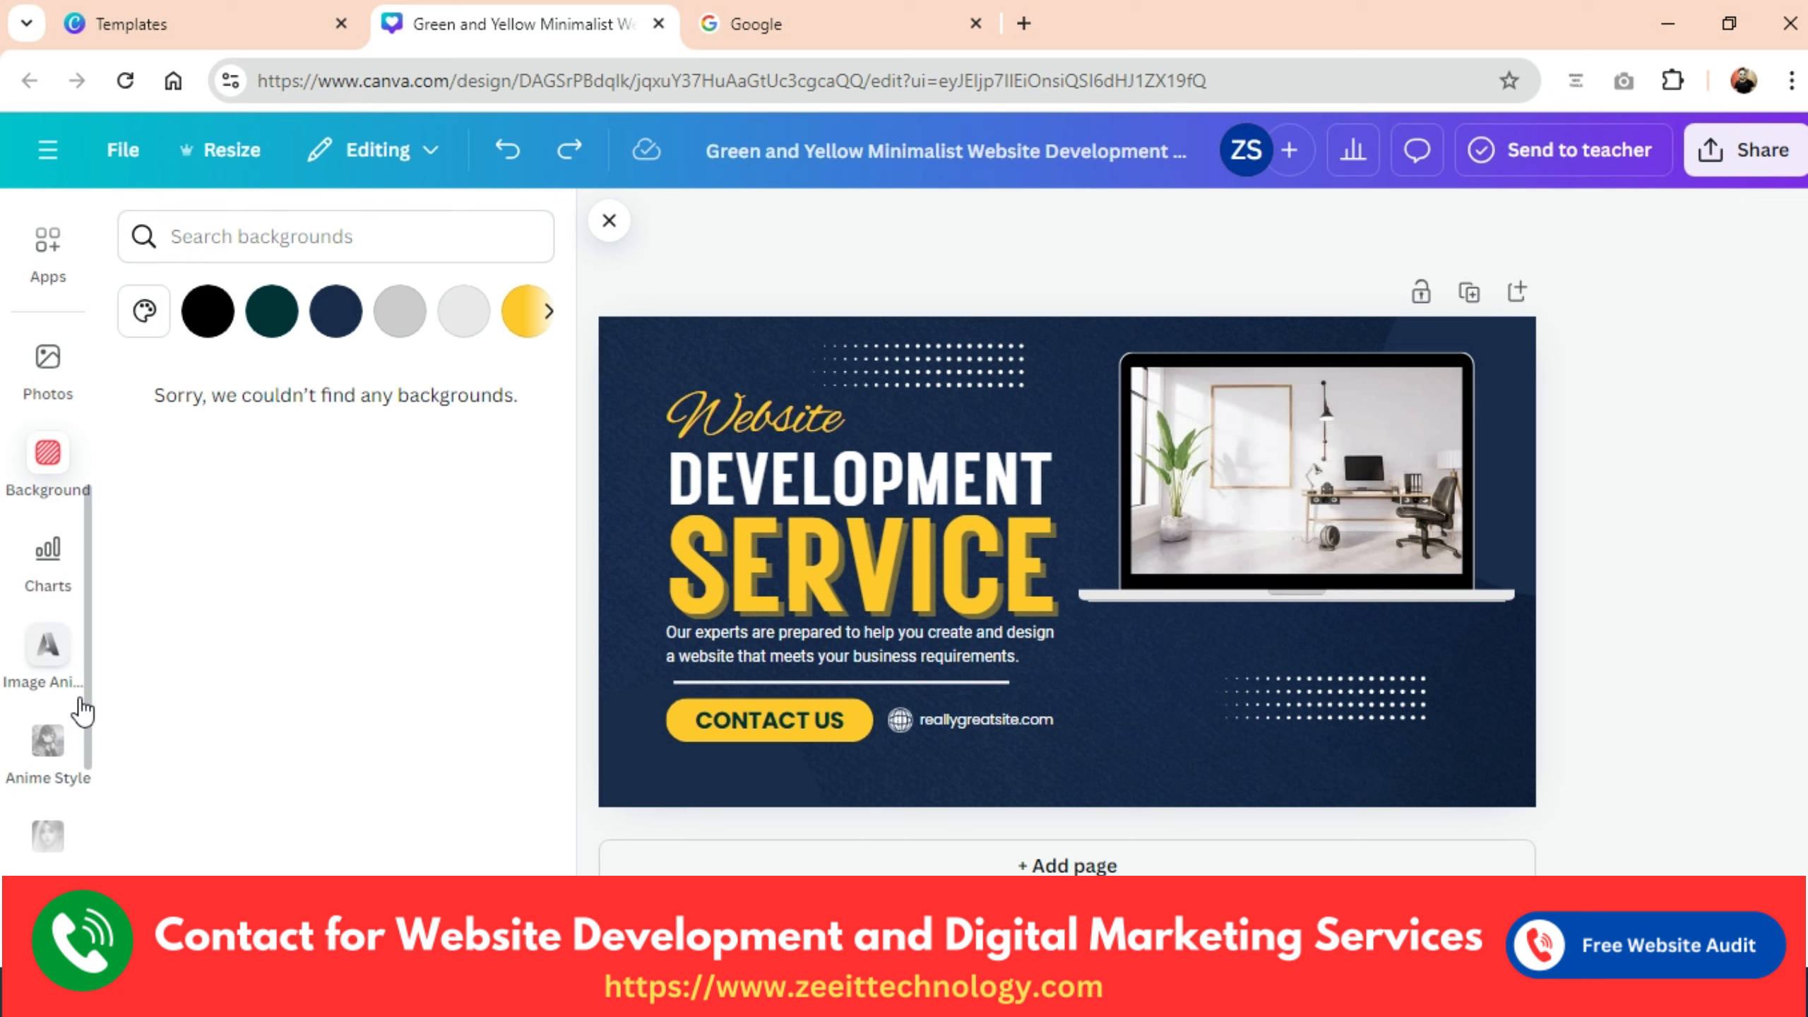
scroll(71, 733, "up", 3)
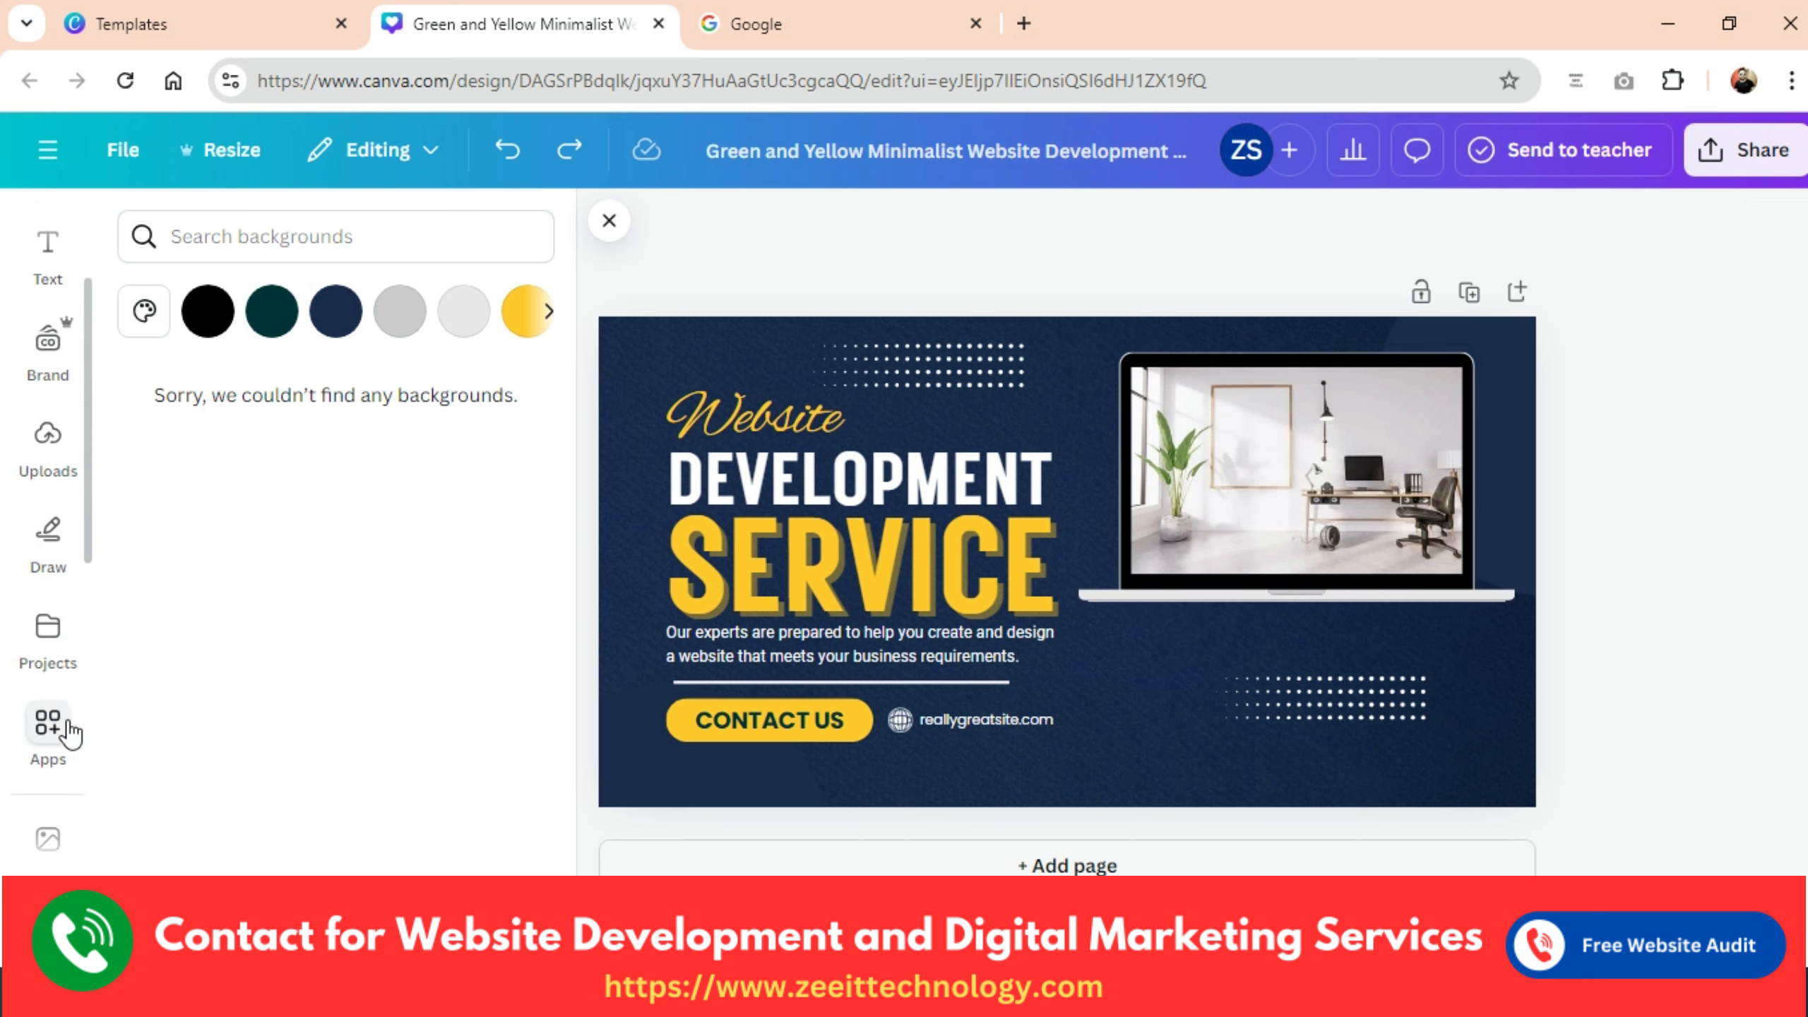
scroll(65, 727, "down", 2)
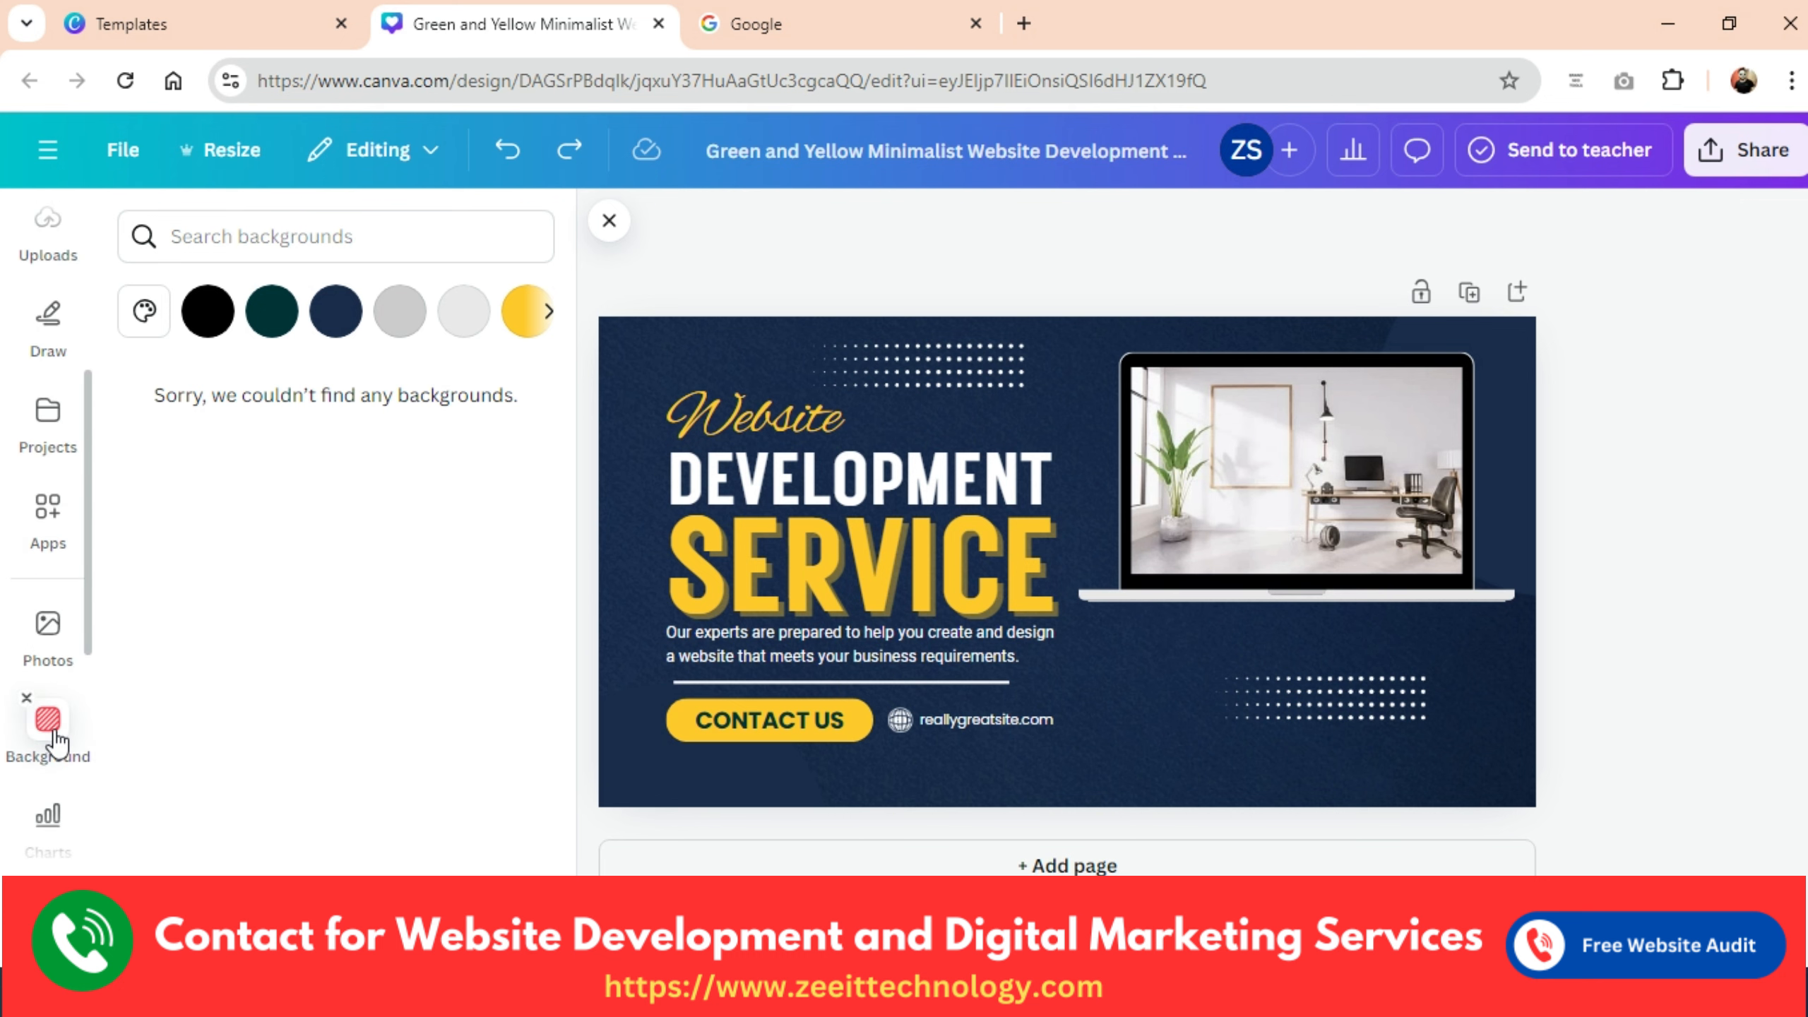